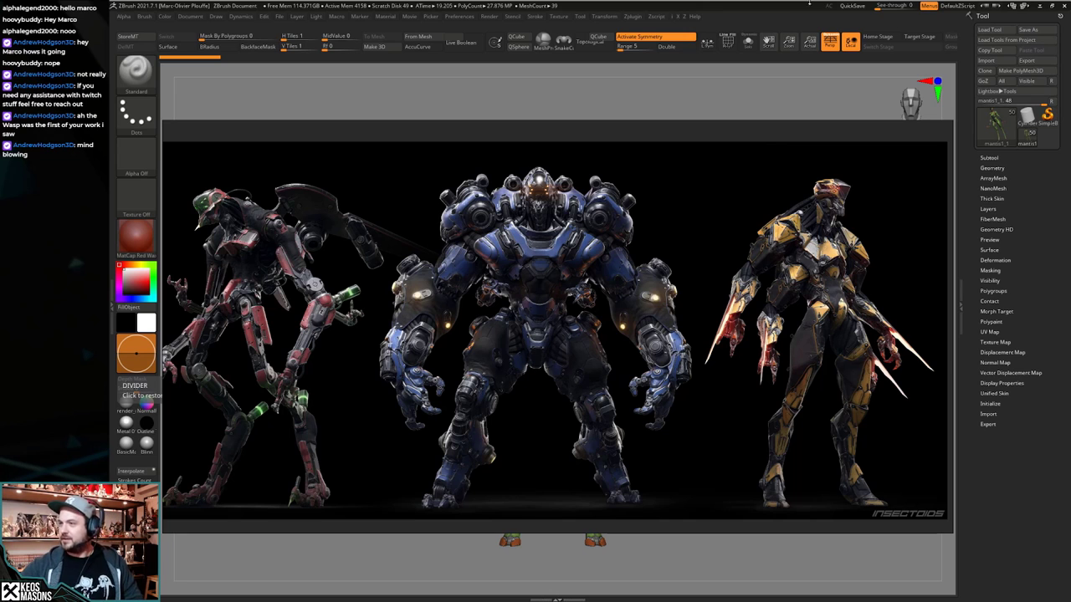
Examine the green mantis character from several angles, from the full figure to the torso, arms and lower legs.
right_click_drag(614, 256, 1070, 267)
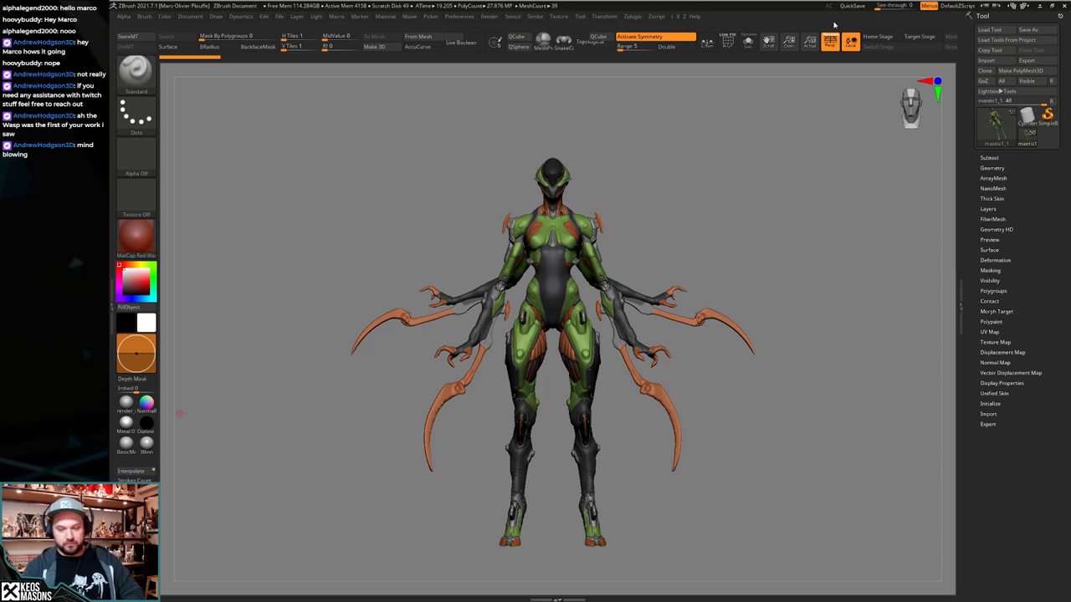
left_click_drag(712, 363, 737, 367)
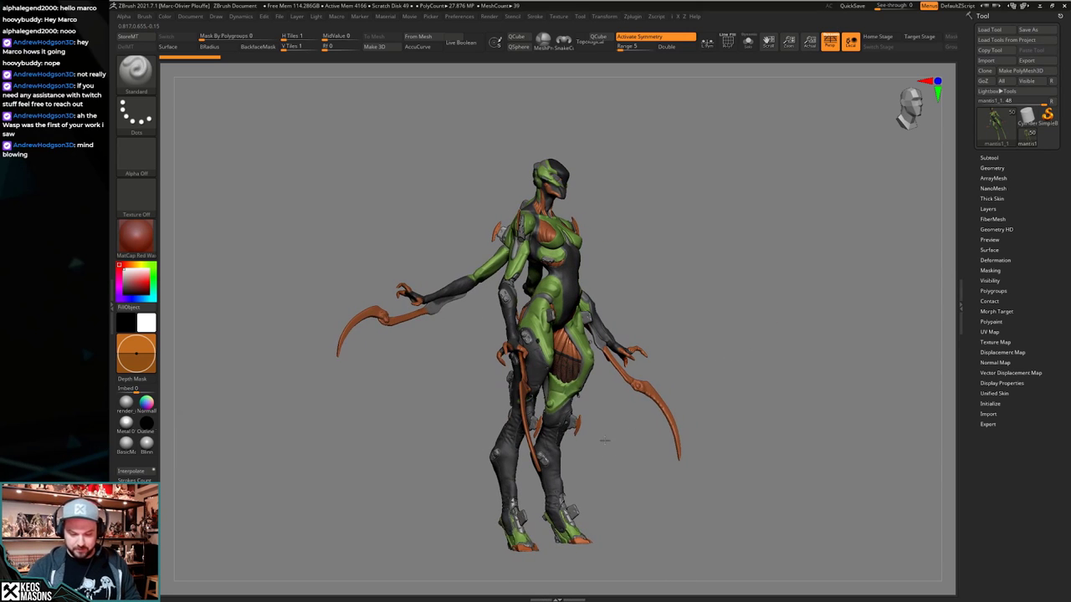
mouse_move(605, 441)
left_mouse_down("alt")
mouse_move(627, 393)
mouse_move(602, 421)
left_mouse_up("alt")
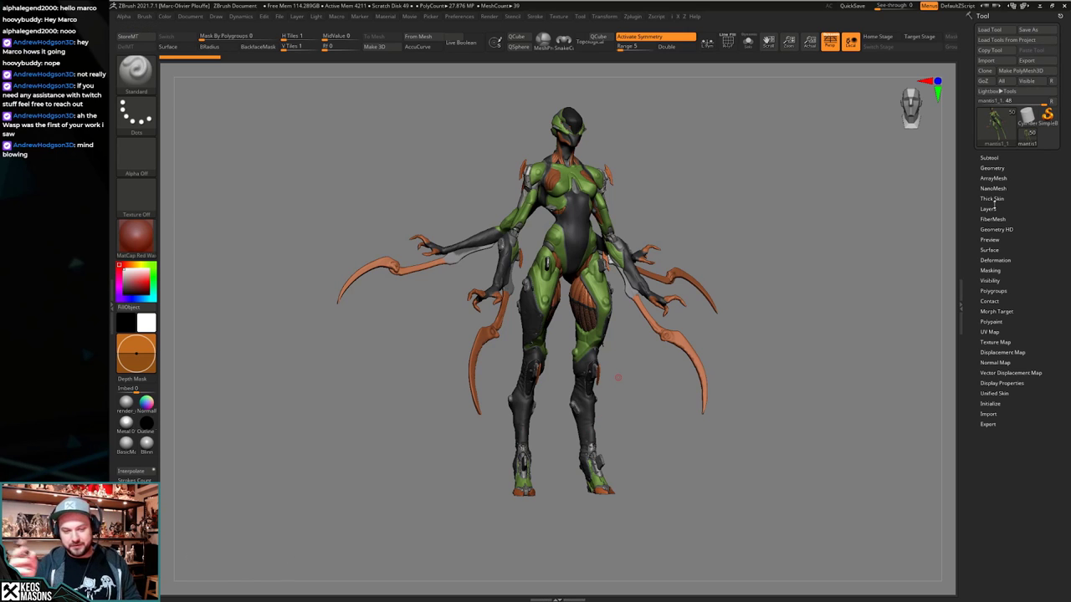
mouse_move(629, 363)
right_mouse_down()
mouse_move(663, 391)
mouse_move(643, 373)
mouse_move(638, 341)
mouse_move(606, 369)
mouse_move(601, 351)
mouse_move(621, 434)
mouse_move(603, 414)
mouse_move(604, 439)
right_mouse_up()
right_click_drag(604, 438, 469, 362, "alt")
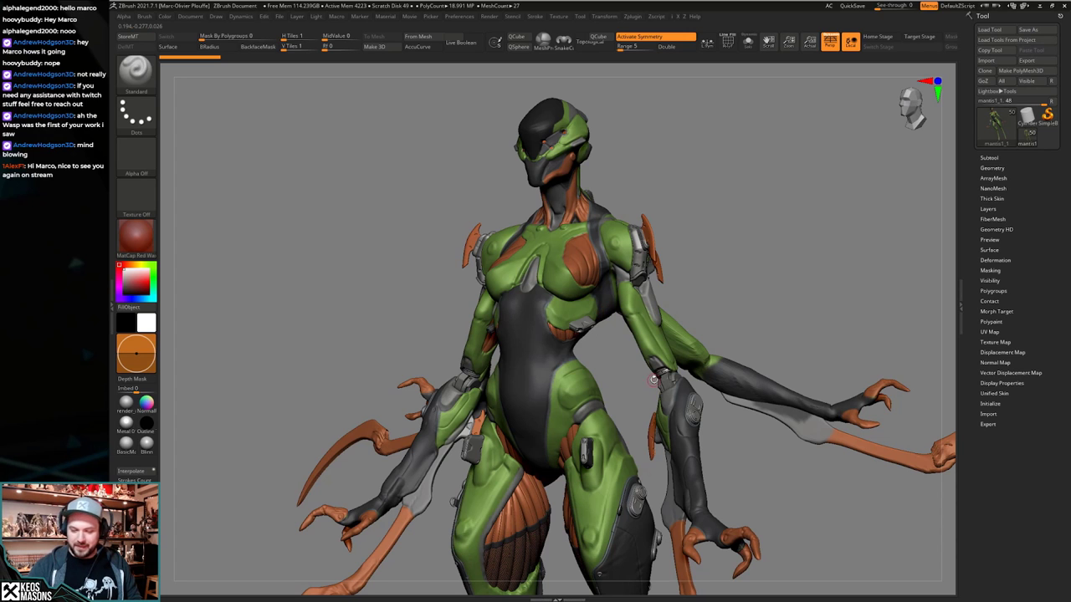
right_click_drag(644, 542, 637, 291, "alt")
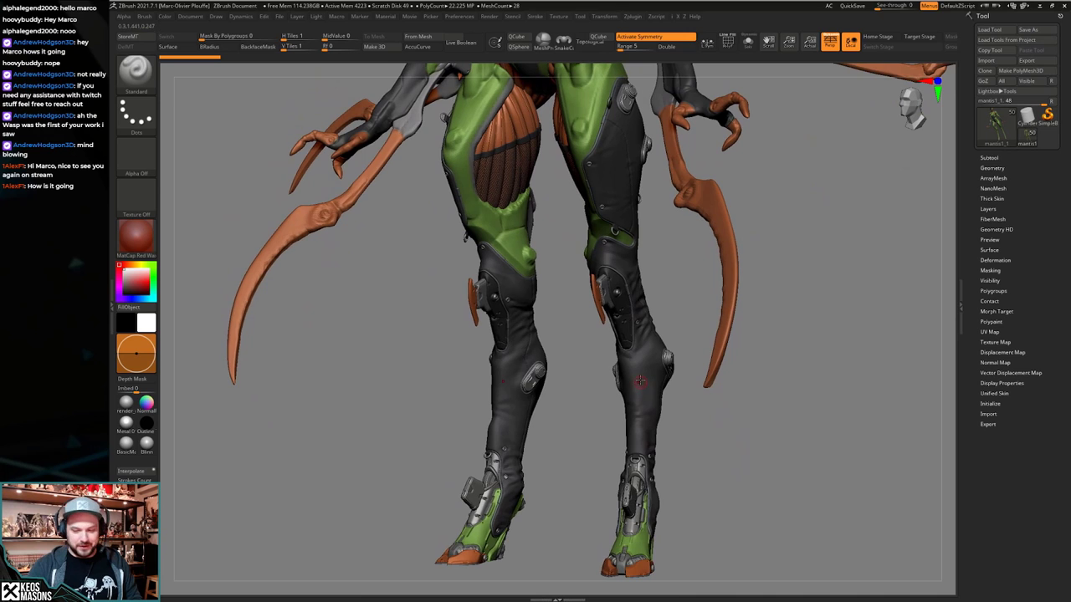
right_click_drag(643, 374, 456, 574, "alt")
right_click_drag(661, 402, 623, 298, "ctrl")
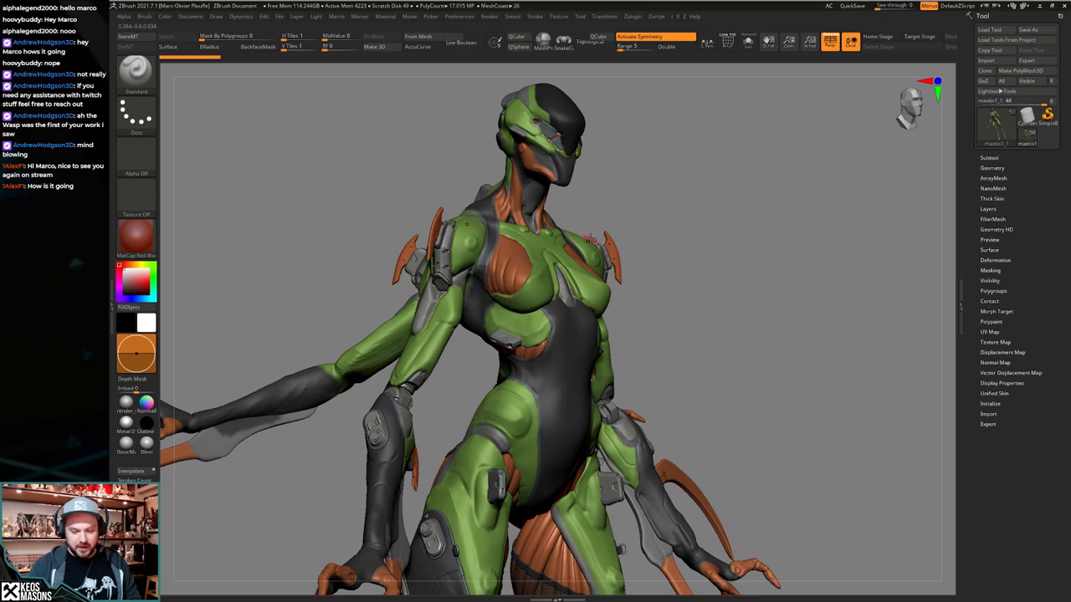
right_click_drag(611, 519, 646, 378, "alt")
mouse_move(633, 431)
right_mouse_down("alt")
mouse_move(632, 387)
mouse_move(611, 412)
mouse_move(628, 351)
right_mouse_up("alt")
mouse_move(627, 355)
right_mouse_down("alt")
mouse_move(631, 282)
mouse_move(638, 384)
right_mouse_up("alt")
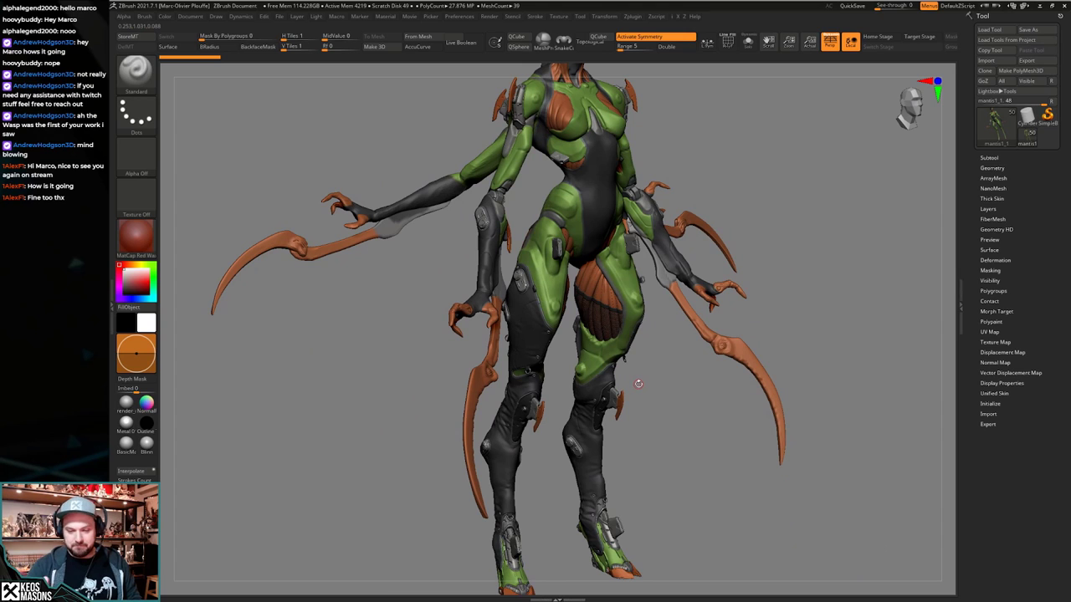
Show the model's subtool list with the arm folder's contents in view.
left_click(989, 209)
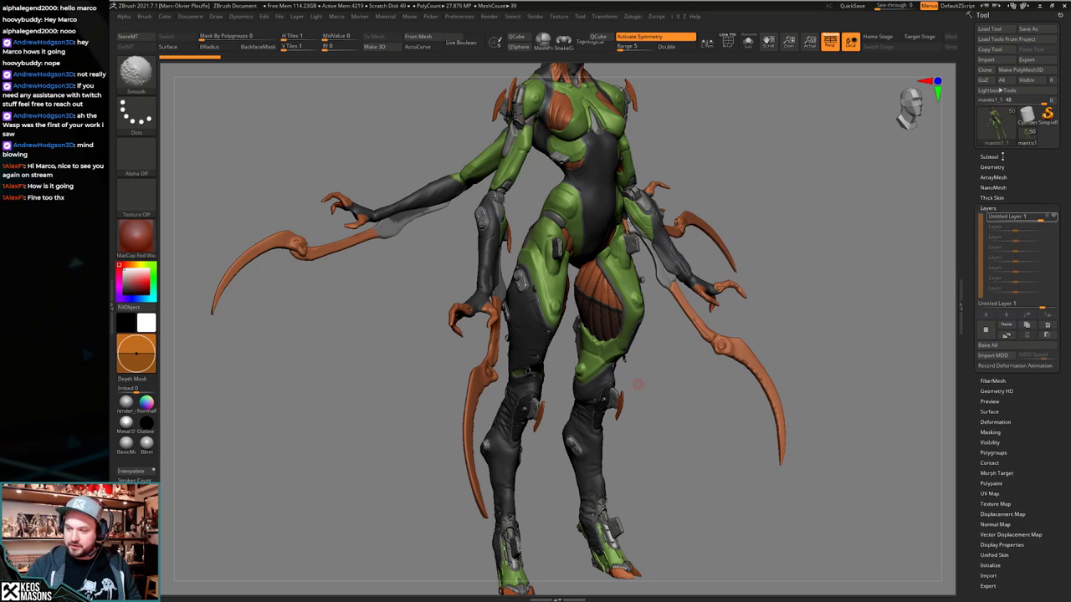
left_click(996, 158)
left_click_drag(970, 292, 970, 260)
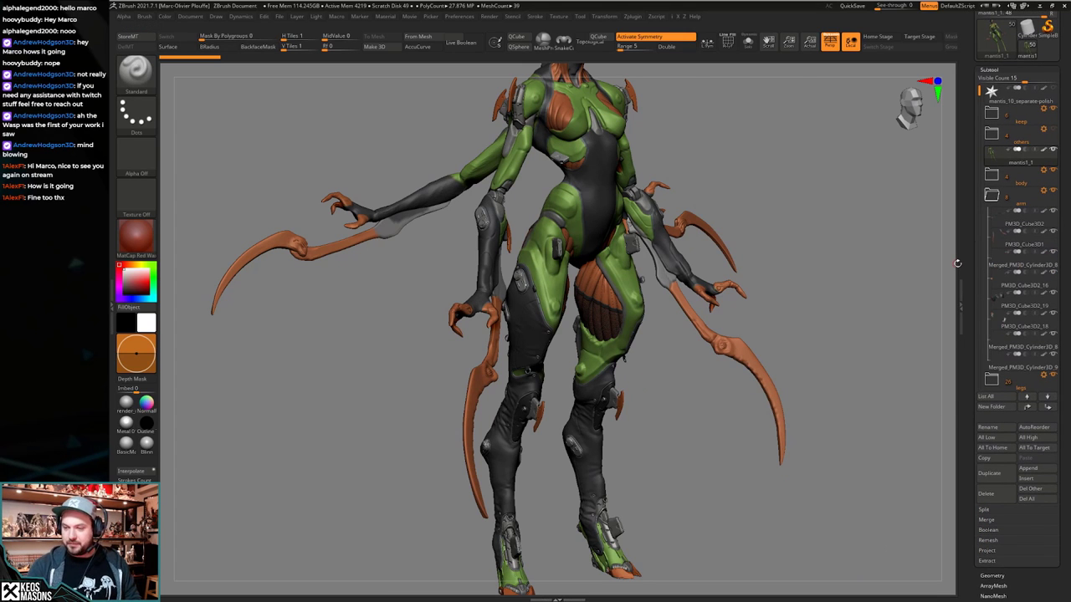
Show the main body without its painted colours, using the render_mat2 material and a pale pink colour.
right_click_drag(681, 364, 662, 356)
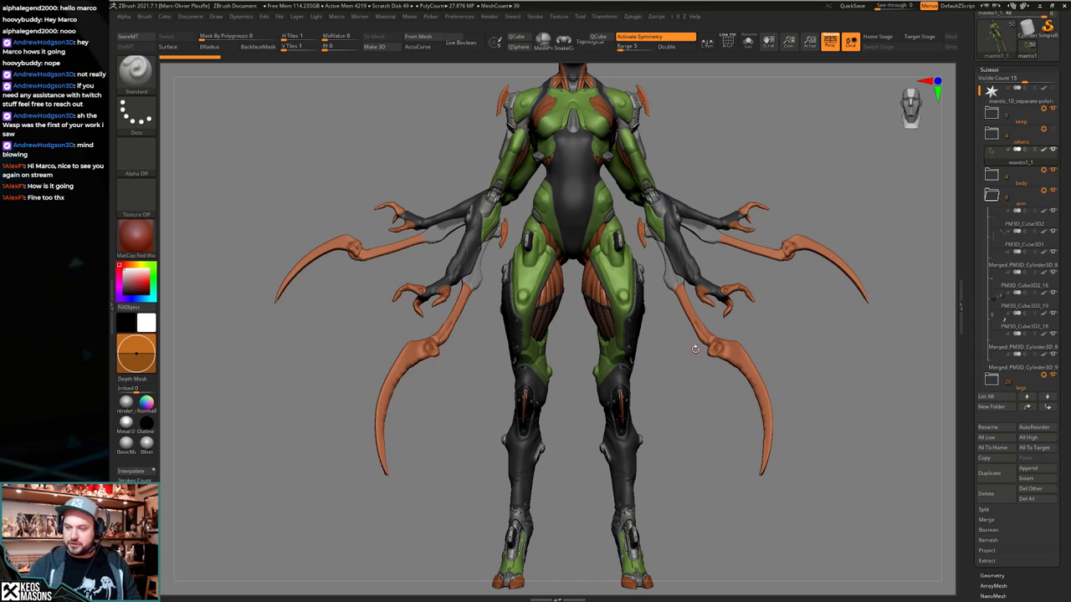
left_click_drag(654, 365, 653, 403)
key("ctrl+z")
left_click(126, 403)
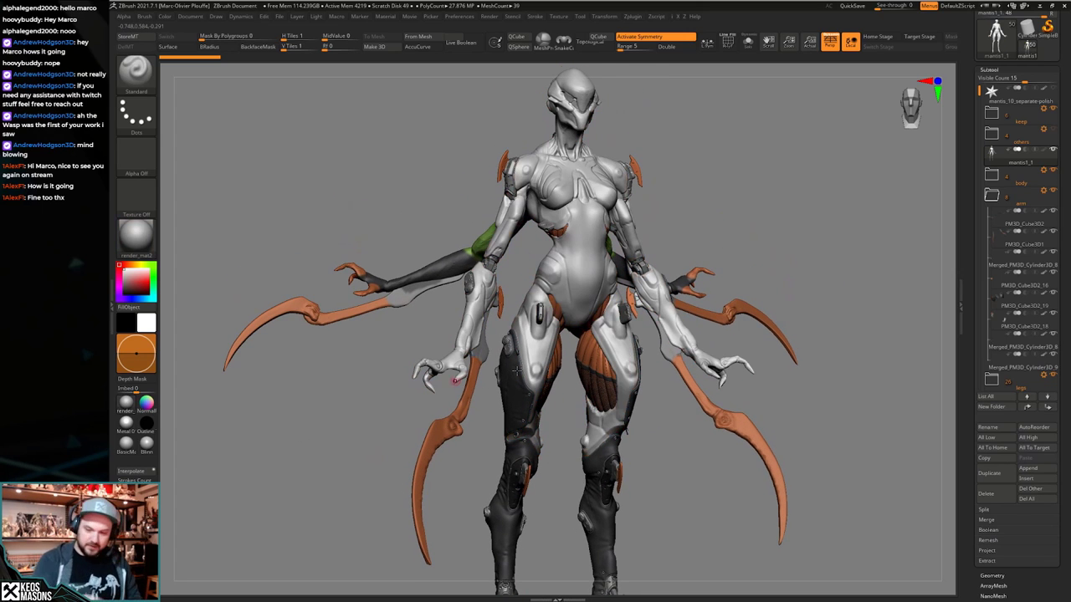
key("space")
left_click(644, 381)
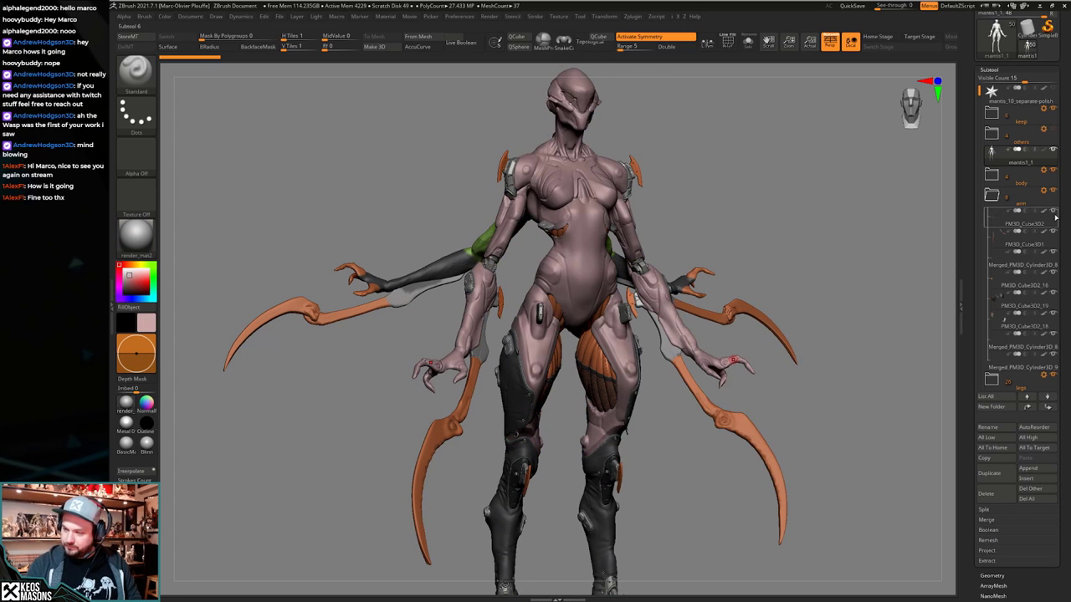
Turn off polypaint on PM3D_Cube3D2 and PM3D_Cube3D1 in the arm folder and set the current colour to a muted teal.
left_click(1045, 213)
left_click(1044, 232)
key("space")
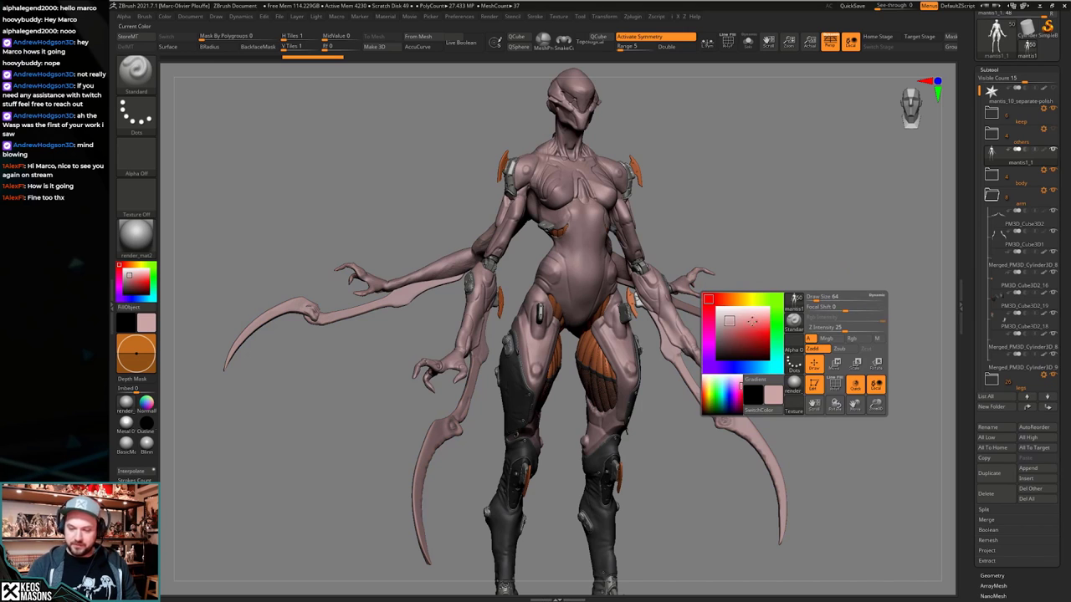
left_click(738, 322)
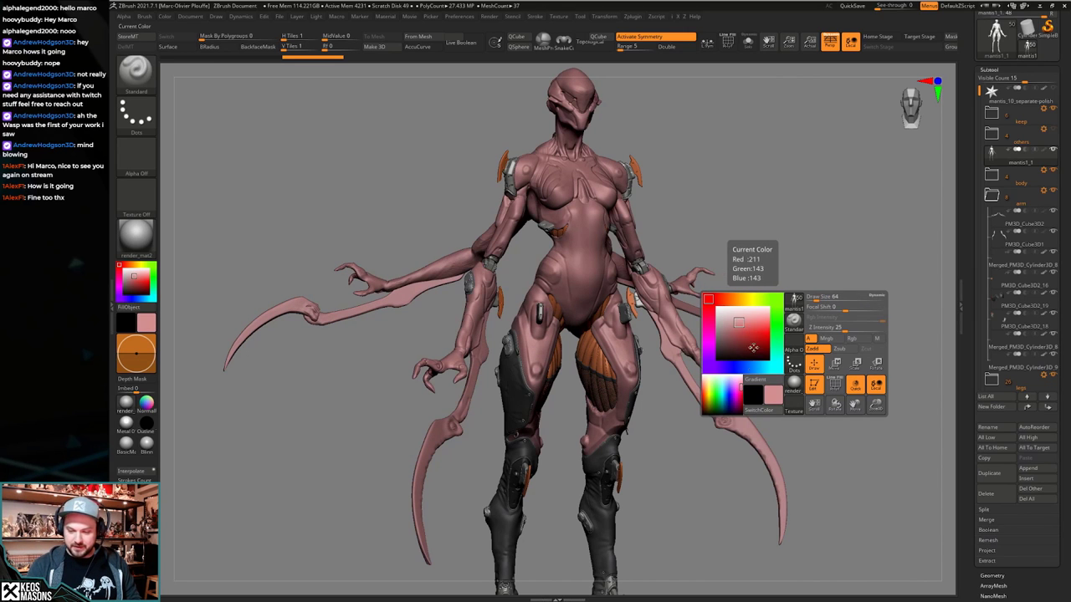
left_click(765, 368)
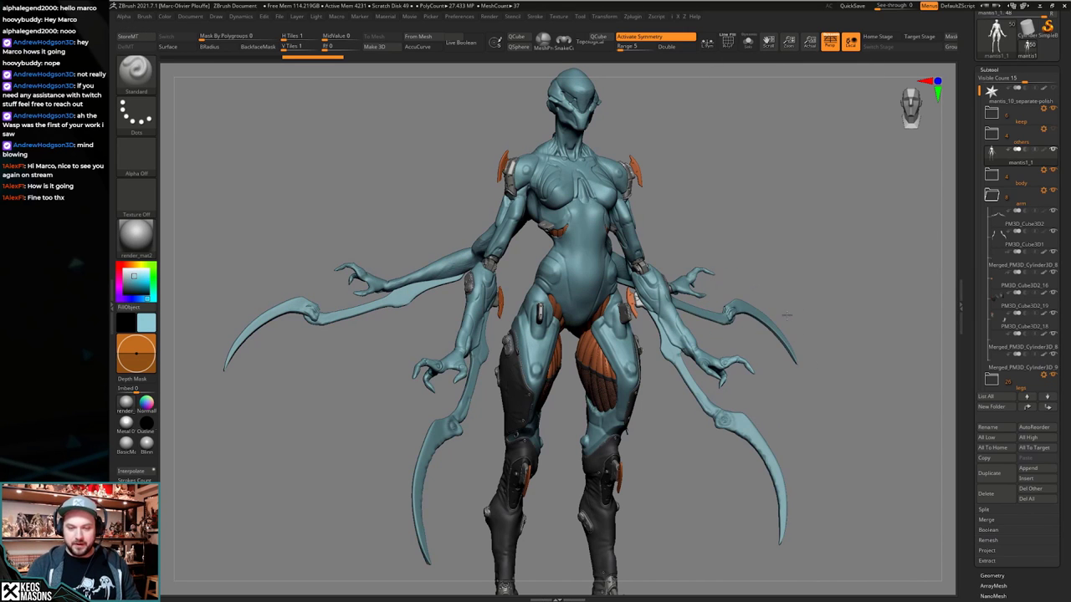
Examine the recoloured figure's hips and legs from the front and back for the contrast between bare and painted parts.
left_click_drag(807, 293, 785, 308, "shift")
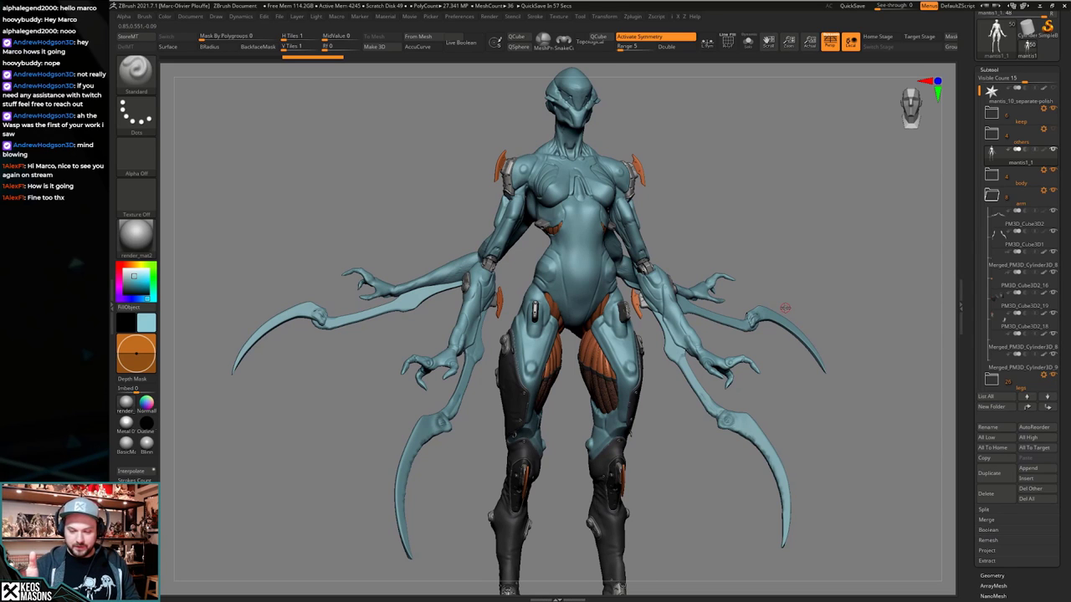
left_click_drag(661, 360, 610, 212)
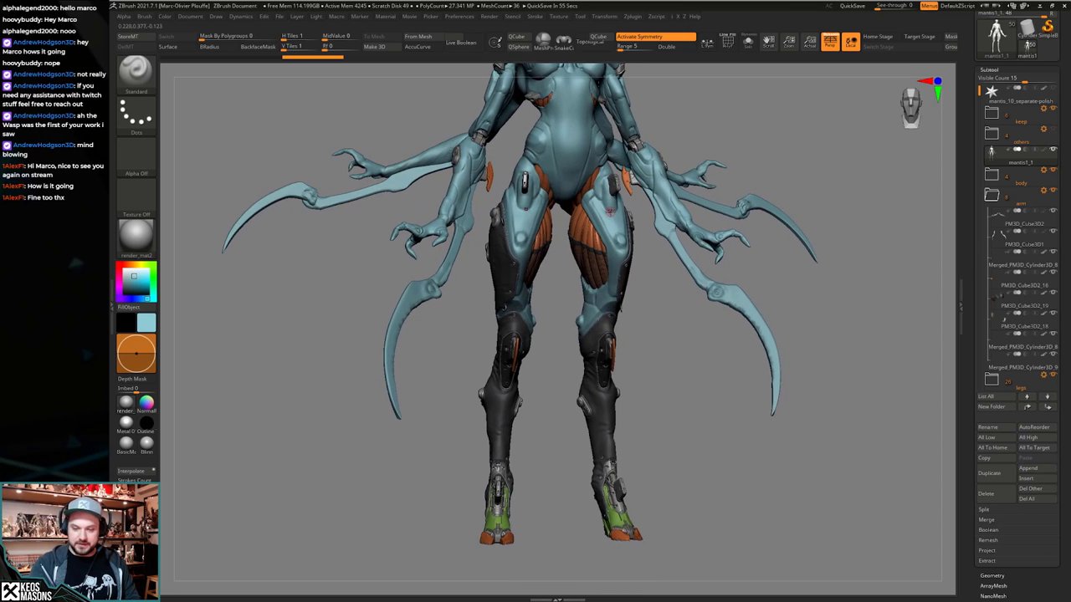
left_click_drag(543, 383, 636, 388)
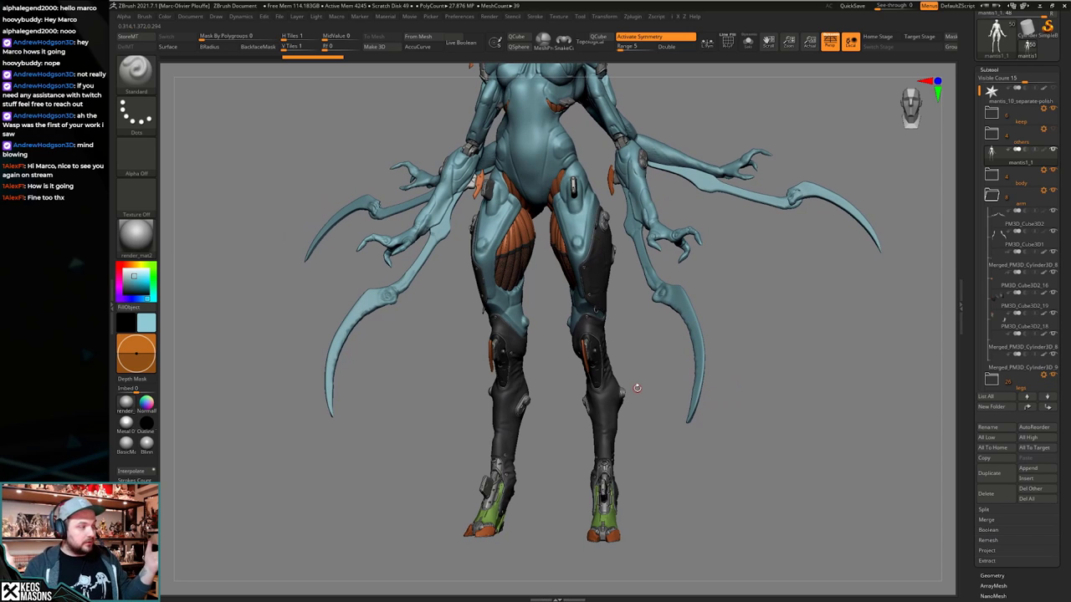
left_click_drag(631, 414, 708, 411)
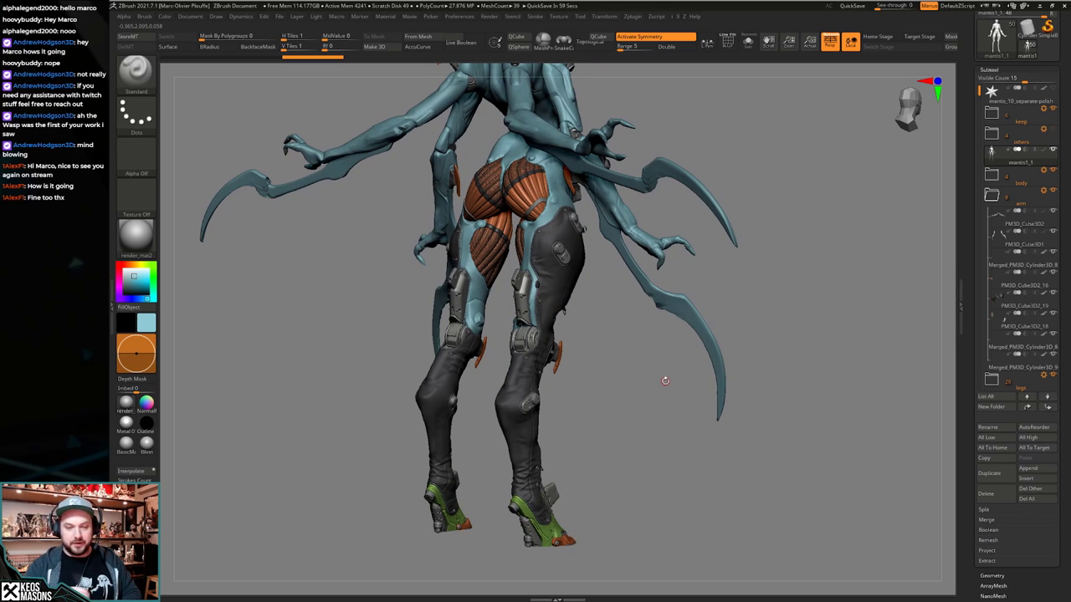
left_click_drag(665, 381, 742, 430, "alt")
left_click_drag(680, 473, 646, 283, "alt")
left_click_drag(698, 407, 689, 386, "alt")
left_click_drag(701, 435, 681, 436)
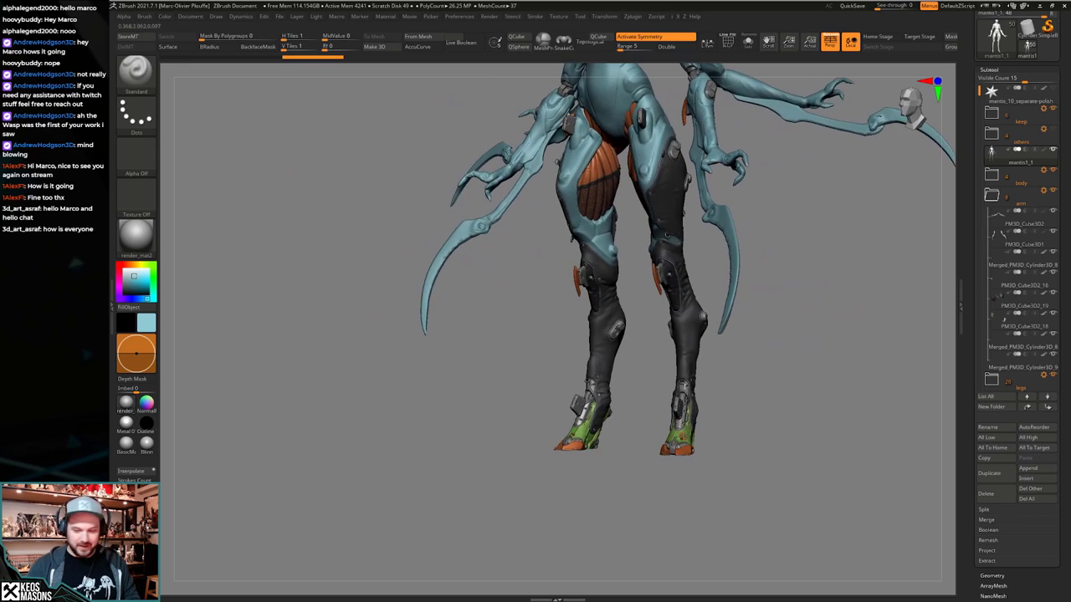
Examine the detailing of the lower legs and feet up close from both sides.
right_click_drag(681, 436, 660, 448, "ctrl")
right_click_drag(659, 447, 617, 489, "ctrl")
right_click_drag(862, 352, 731, 387, "alt")
right_click_drag(841, 239, 739, 345, "alt")
mouse_move(619, 382)
right_mouse_down()
mouse_move(584, 385)
mouse_move(604, 390)
right_mouse_up()
mouse_move(708, 366)
right_mouse_down("shift")
mouse_move(707, 379)
mouse_move(715, 358)
right_mouse_up("shift")
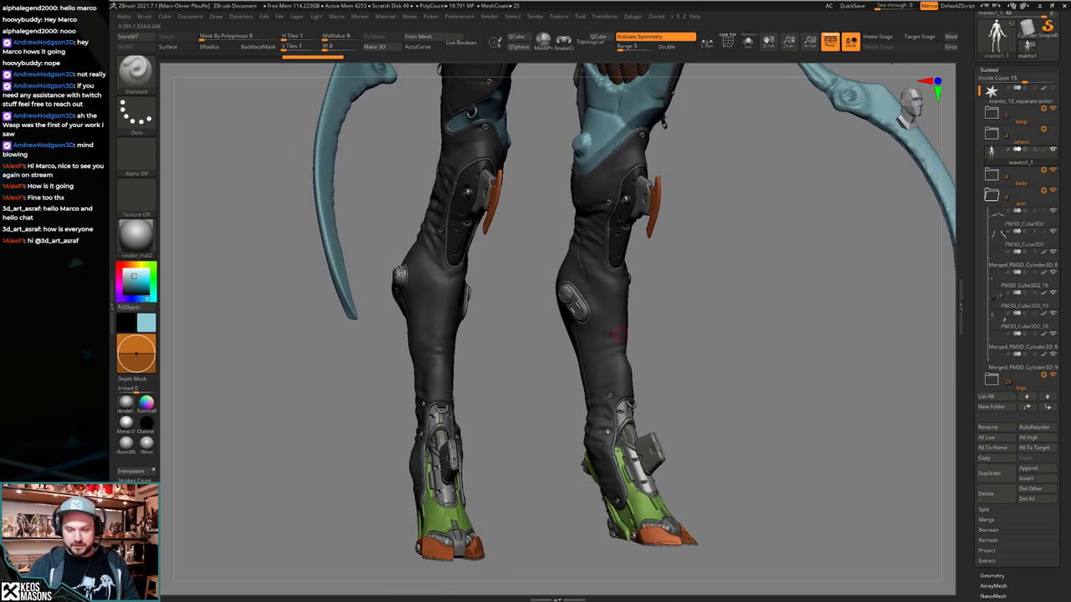
right_click_drag(617, 357, 649, 257, "alt")
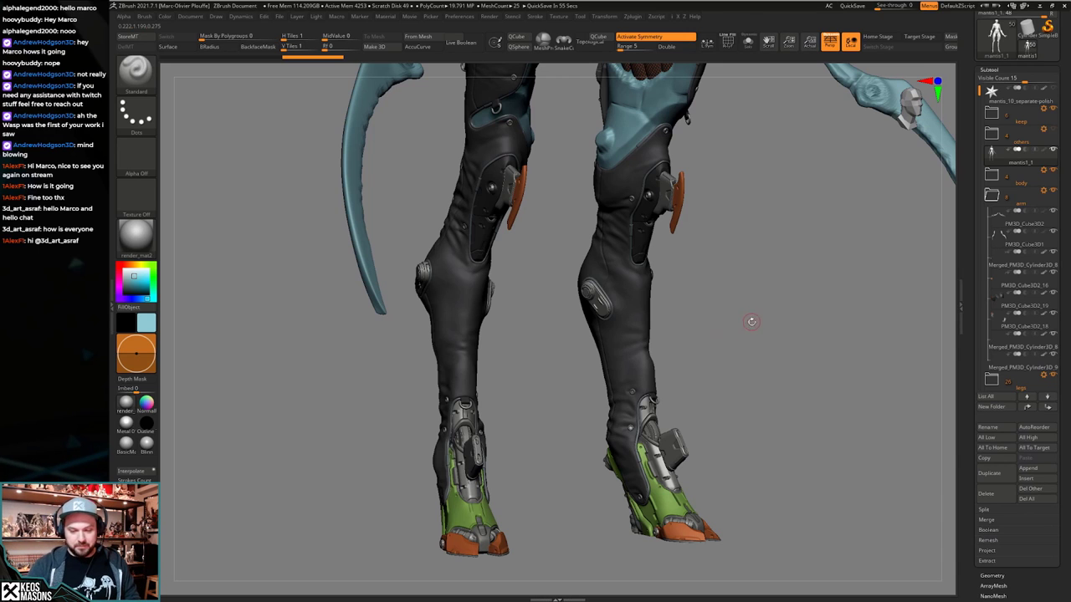
left_click_drag(748, 318, 695, 298)
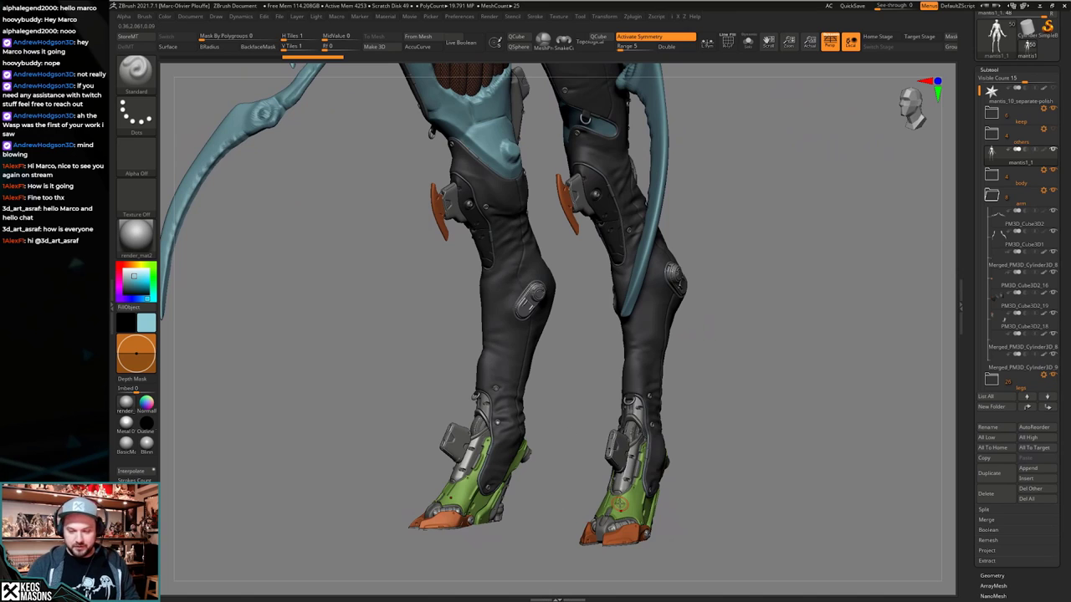
left_click_drag(619, 505, 662, 447)
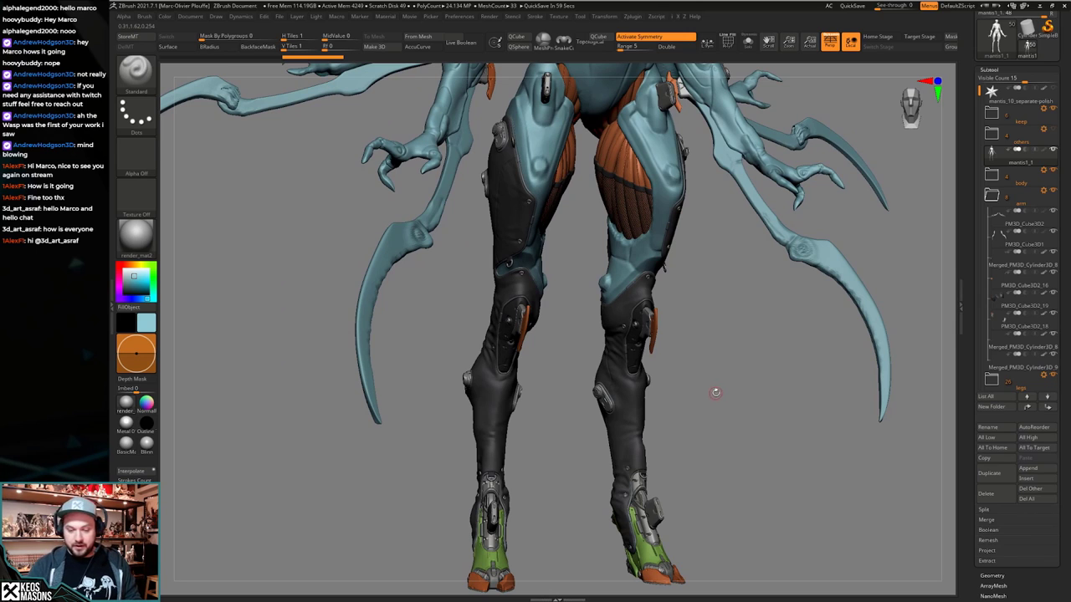
left_click_drag(705, 407, 699, 355, "alt")
left_click_drag(642, 435, 649, 413)
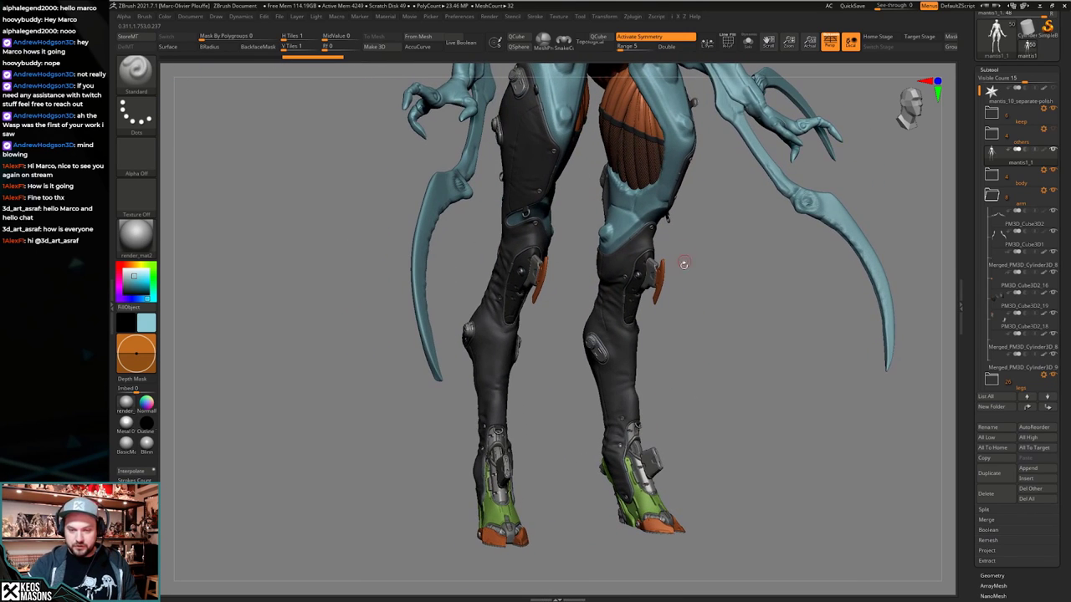
Compare the torso and arms with the suit detailing on the thighs and knees.
left_click_drag(684, 278, 651, 503, "alt")
left_click_drag(657, 251, 655, 473, "alt")
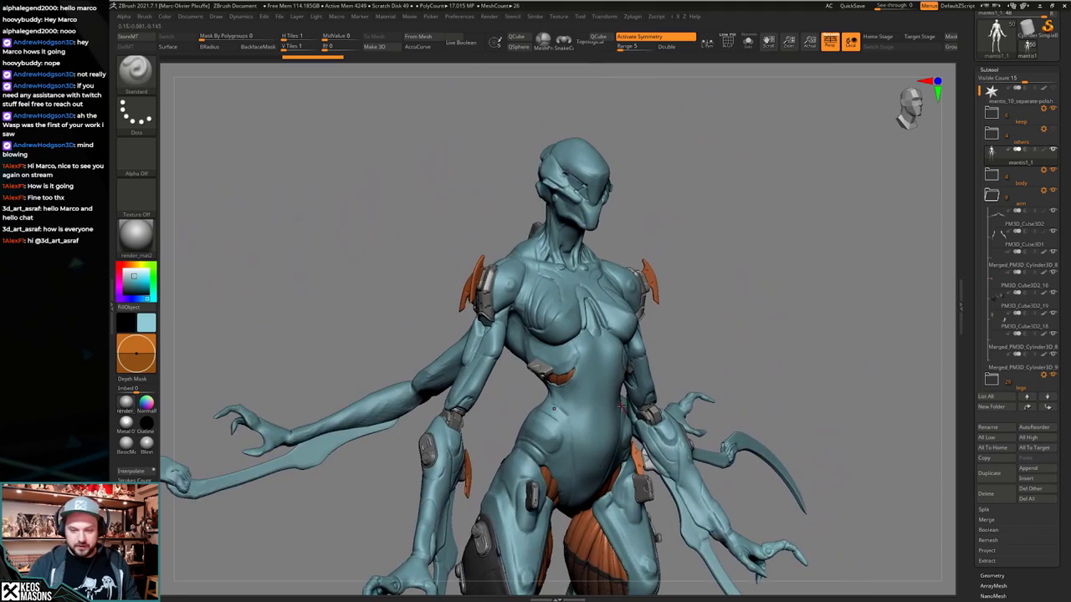
right_click_drag(620, 408, 517, 401)
mouse_move(757, 255)
right_mouse_down("alt")
mouse_move(710, 333)
mouse_move(714, 389)
mouse_move(656, 392)
mouse_move(745, 397)
right_mouse_up("alt")
mouse_move(523, 419)
right_mouse_down()
mouse_move(633, 428)
mouse_move(667, 390)
right_mouse_up()
right_click_drag(550, 564, 574, 400, "alt")
right_click_drag(575, 474, 580, 239, "alt")
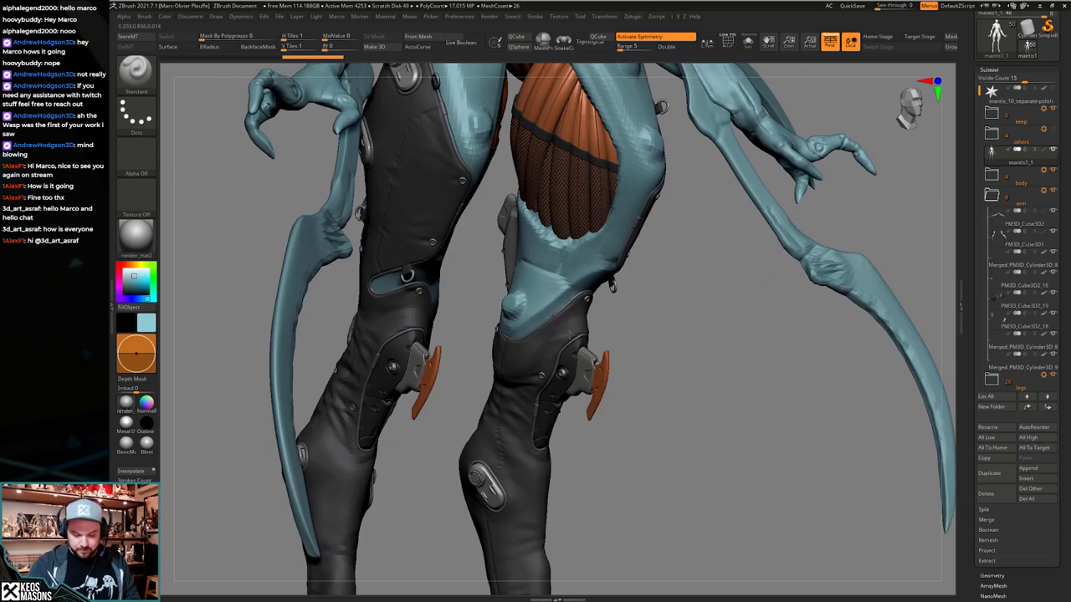
right_click_drag(577, 428, 591, 416)
Select the finned shoulder attachment's subtool to check it on the upper body.
right_click_drag(418, 344, 579, 577, "alt")
left_click(535, 332, "alt")
right_click_drag(577, 188, 577, 445, "alt")
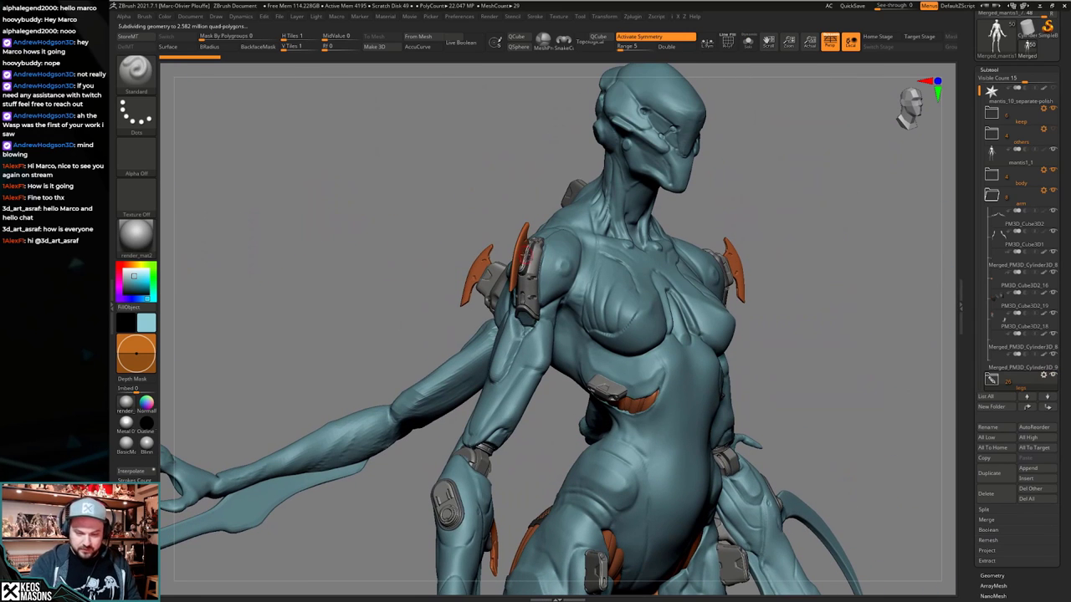
key("alt+s")
key("shift+s")
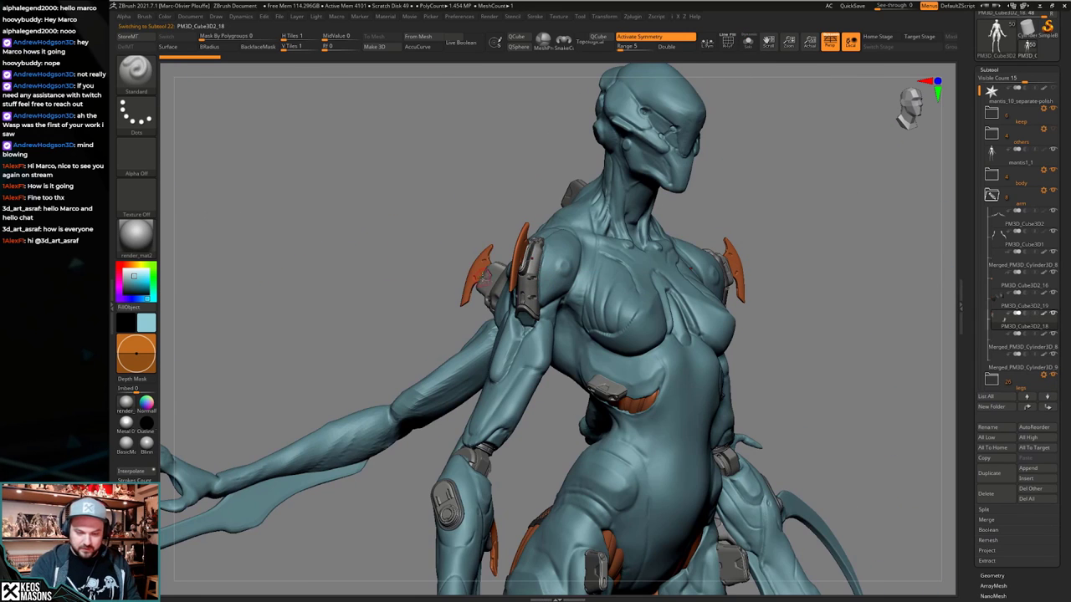
Select the knee guards with the orange fins and isolate them from the rest of the model.
right_click_drag(622, 394, 586, 142, "alt")
right_click_drag(554, 536, 529, 242, "alt")
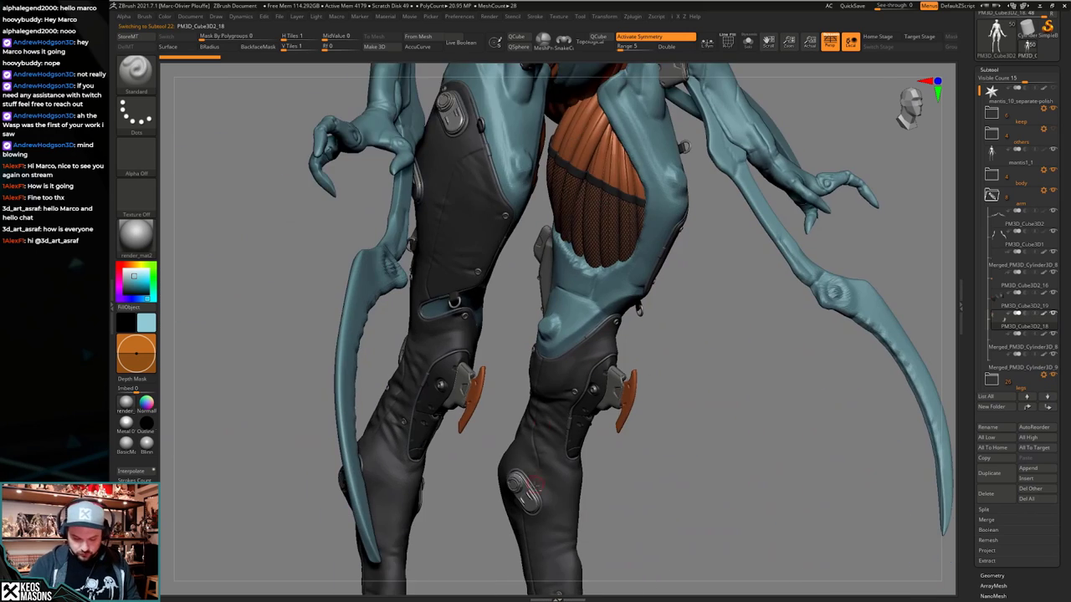
right_click_drag(525, 517, 601, 333, "alt")
left_click(537, 198, "alt")
key("shift+s")
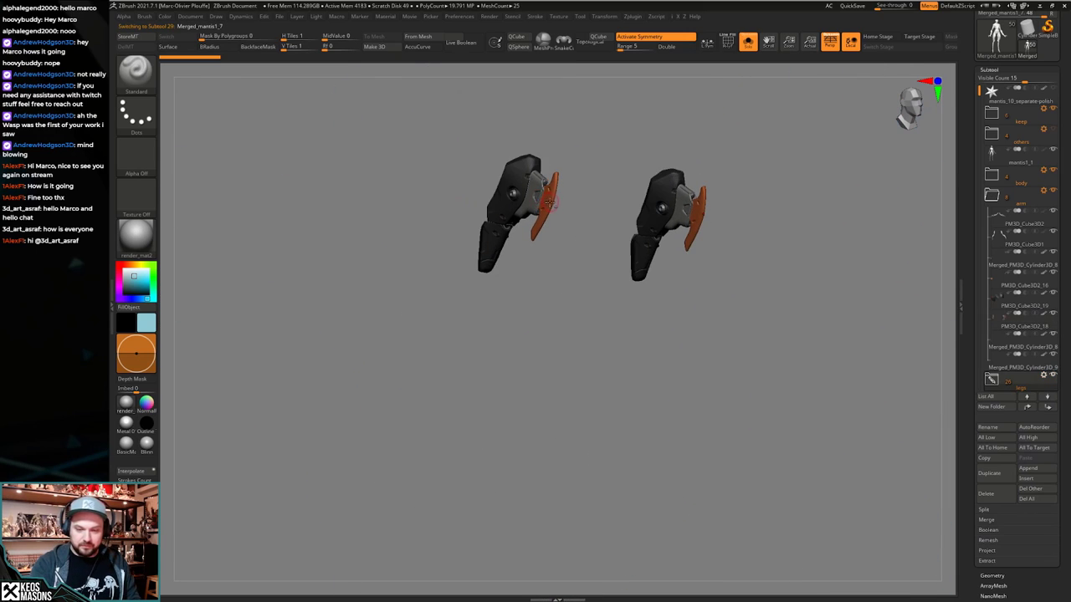
Inspect the isolated knee guards from several angles, and bring the rest of the model back into view.
right_click_drag(543, 251, 558, 340, "alt")
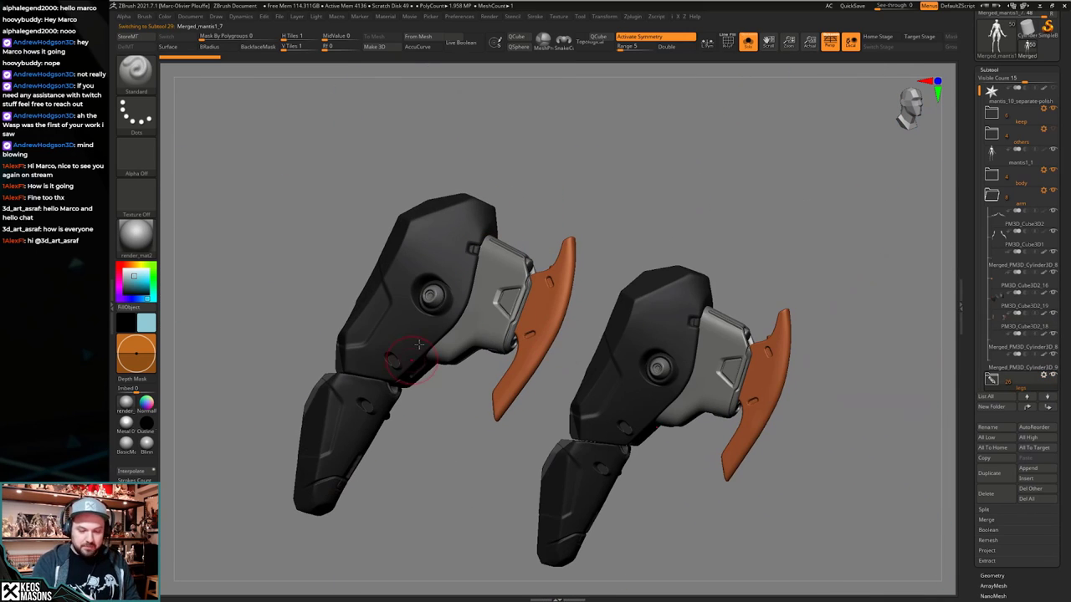
right_click_drag(419, 344, 458, 403)
right_click_drag(459, 404, 477, 333, "ctrl")
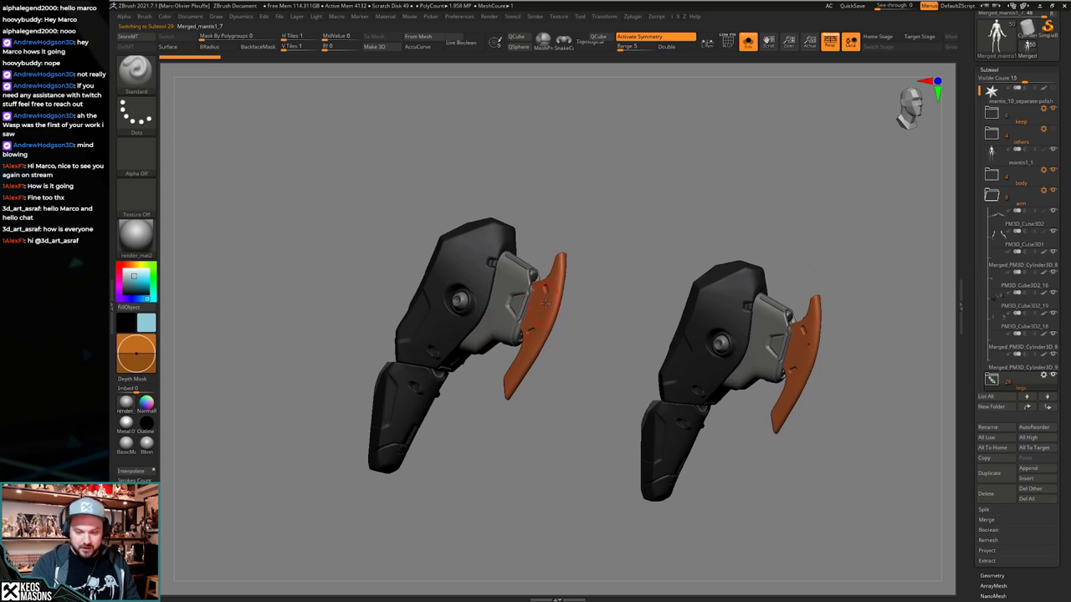
right_click_drag(545, 304, 515, 386)
right_click_drag(554, 257, 711, 339)
right_click_drag(711, 339, 569, 278)
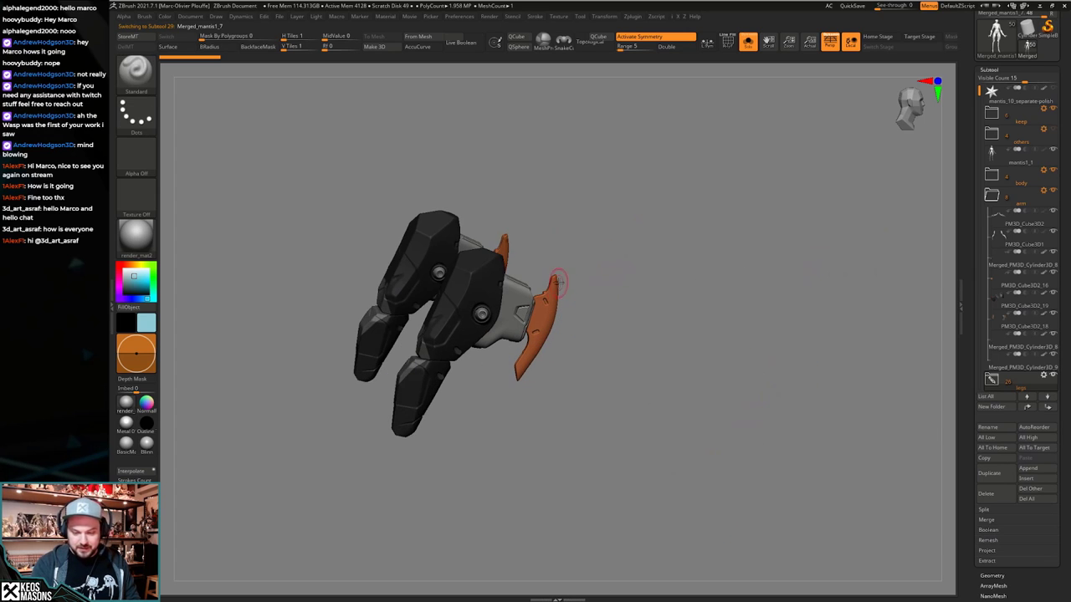
key("shift+s")
right_click_drag(715, 356, 696, 345)
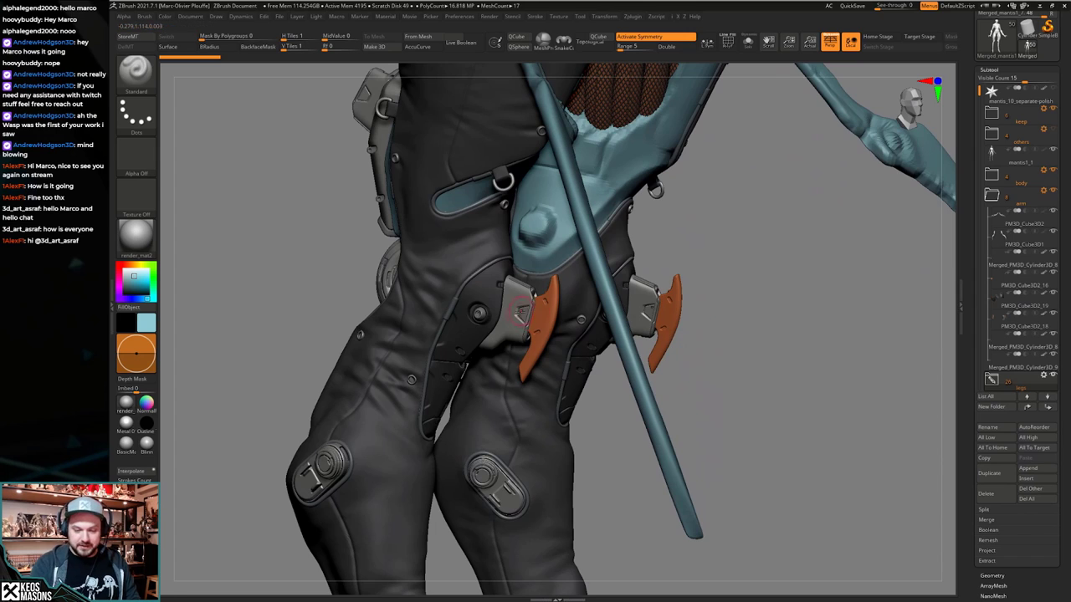
Examine the detailed knees and feet, and compare them with the plainer torso, shoulders and head in side view.
right_click_drag(519, 311, 530, 482)
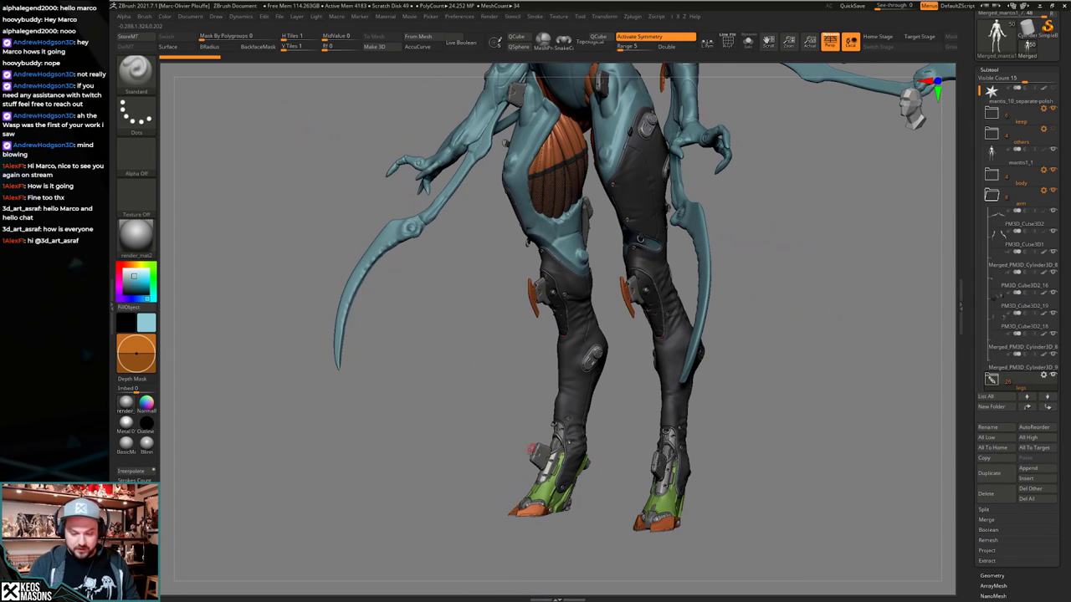
right_click_drag(549, 445, 525, 480, "ctrl")
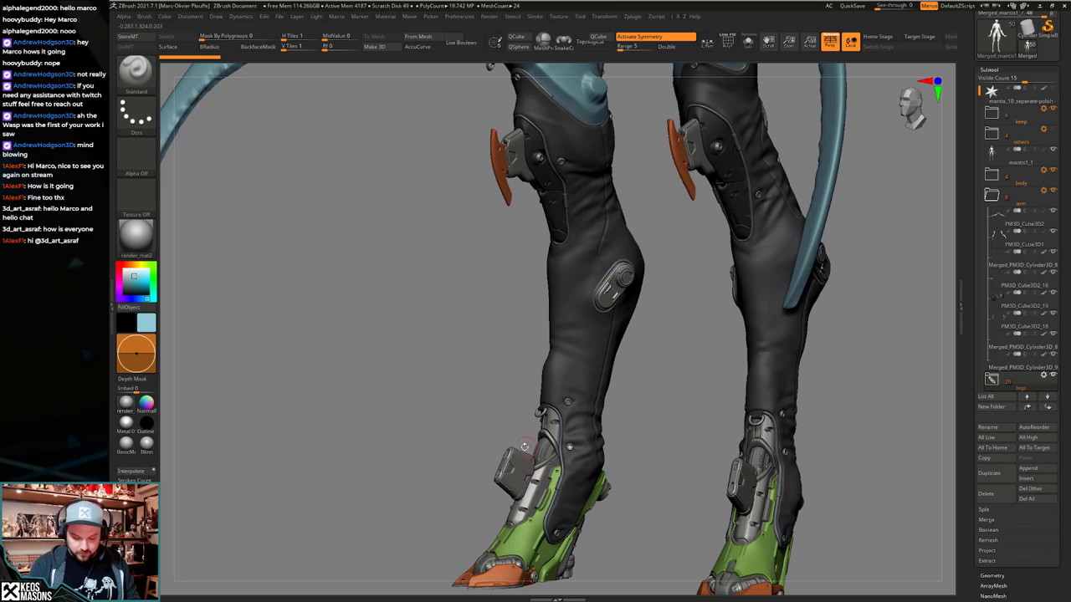
right_click_drag(632, 362, 638, 476, "alt")
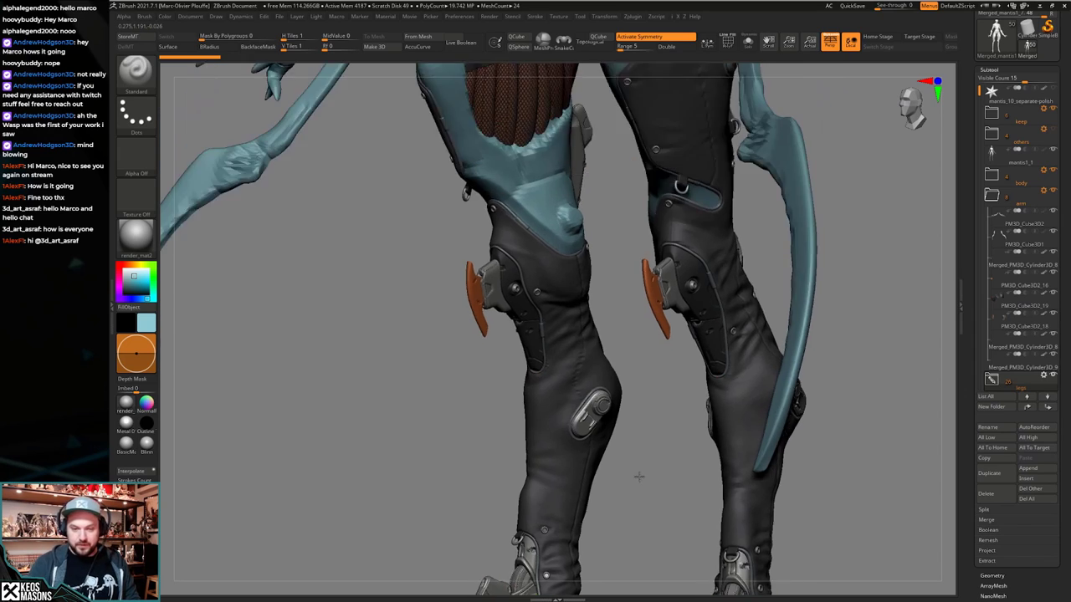
right_click_drag(681, 184, 660, 373, "alt")
right_click_drag(627, 126, 638, 358, "alt")
right_click_drag(596, 407, 694, 416)
right_click_drag(660, 359, 615, 558, "alt")
right_click_drag(428, 251, 560, 382)
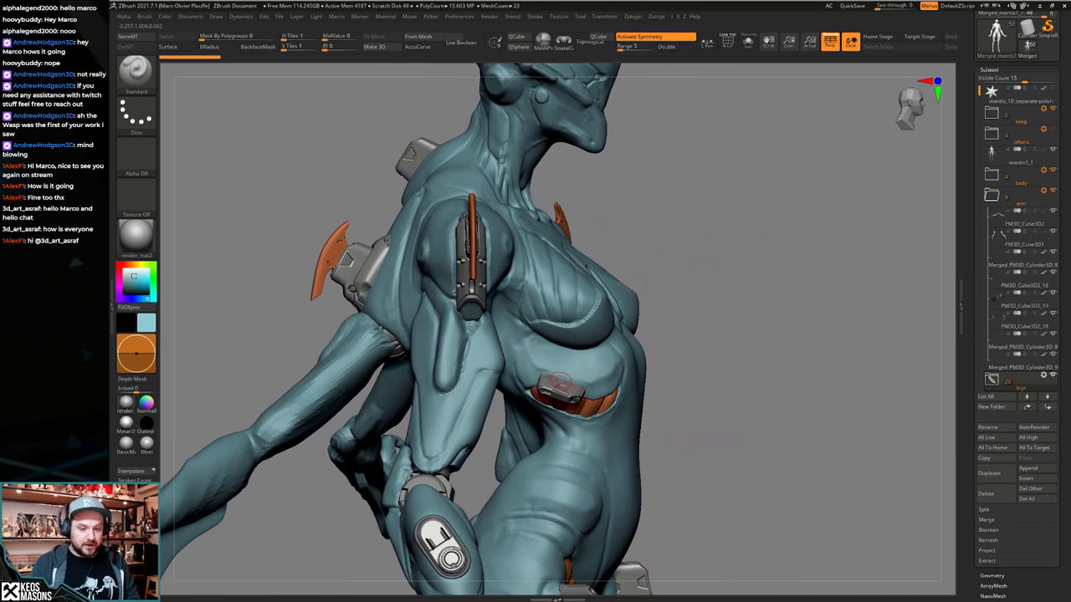
right_click_drag(633, 265, 542, 296, "alt")
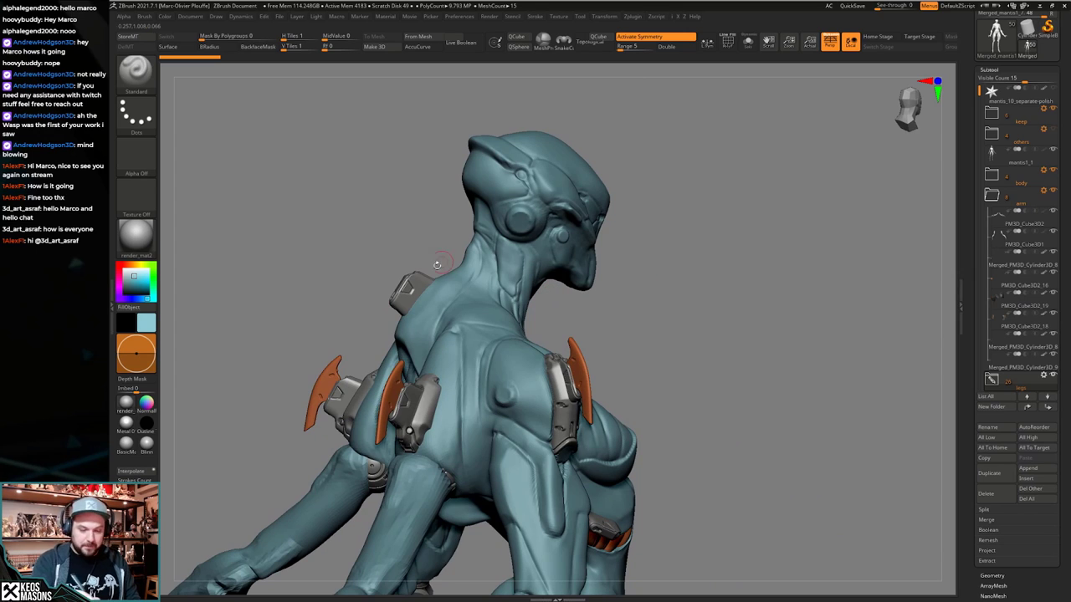
Select the mantis1_1 body, isolate it and display its polypaint colours over the full figure.
right_click_drag(739, 354, 621, 369, "ctrl")
left_click(621, 369, "alt")
key("alt+s")
right_click_drag(761, 370, 736, 388)
key("alt+c")
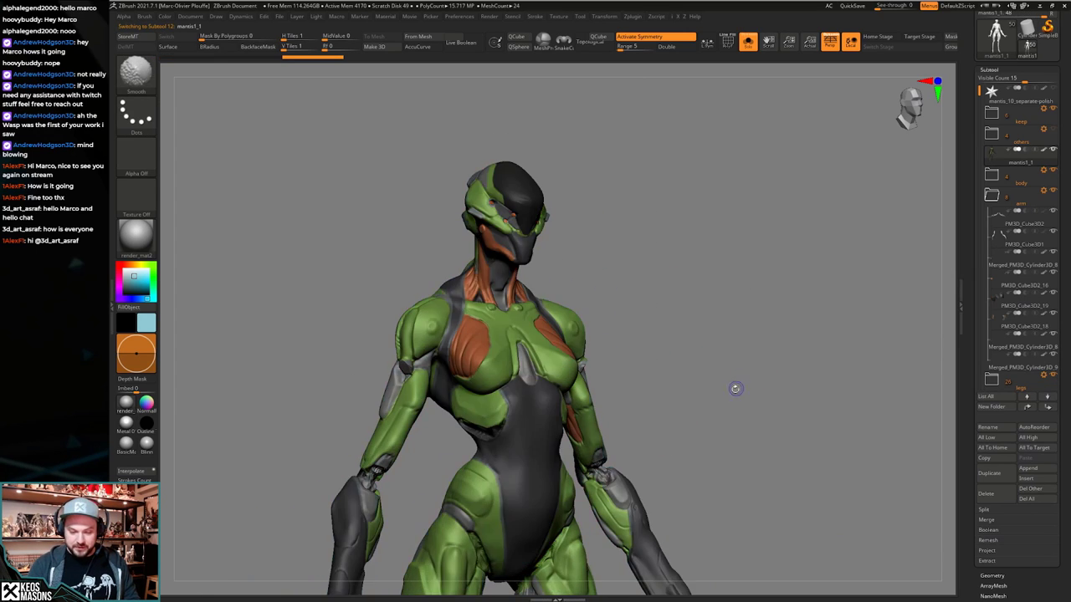
right_click_drag(693, 421, 646, 247, "ctrl")
right_click_drag(650, 390, 641, 376, "ctrl")
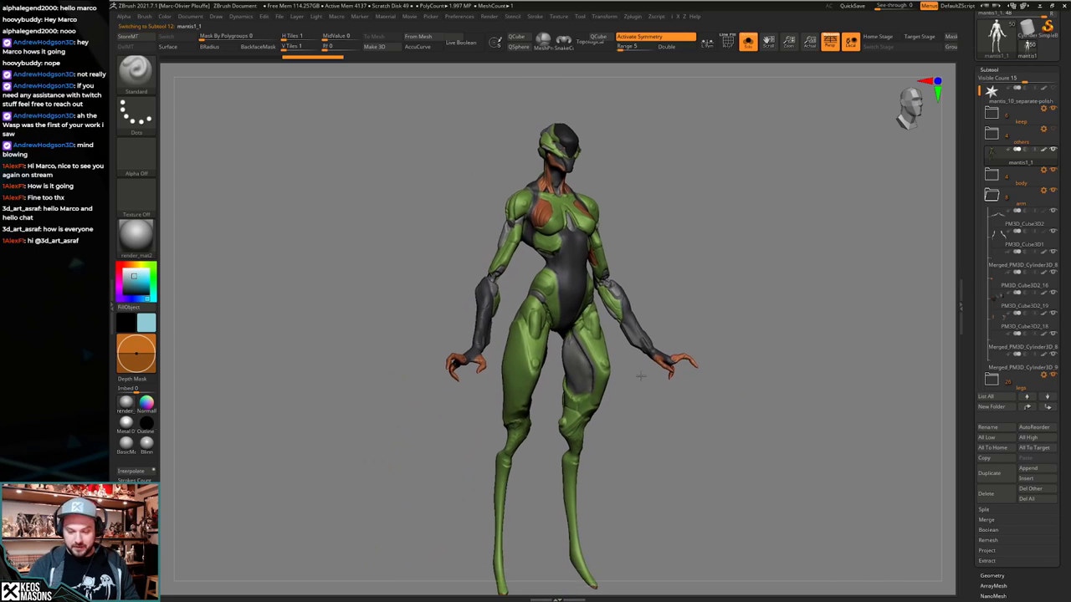
Hide Untitled Layer 1 on the isolated body and inspect the sculpted forms from the front and side.
left_click_drag(967, 418, 977, 336)
left_click(1054, 352)
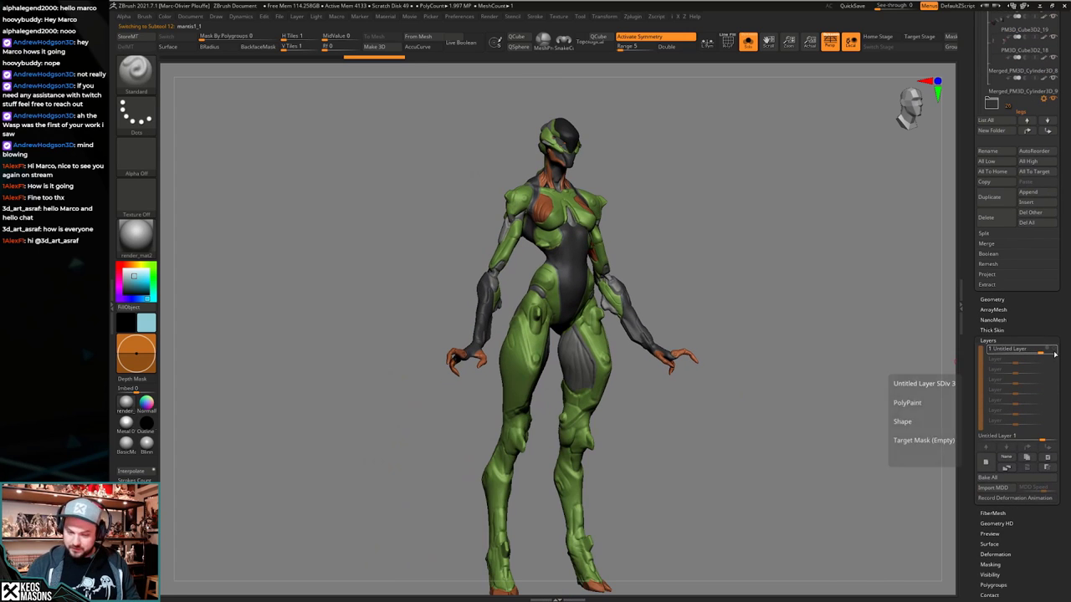
right_click_drag(805, 310, 819, 279)
right_click_drag(539, 377, 567, 374)
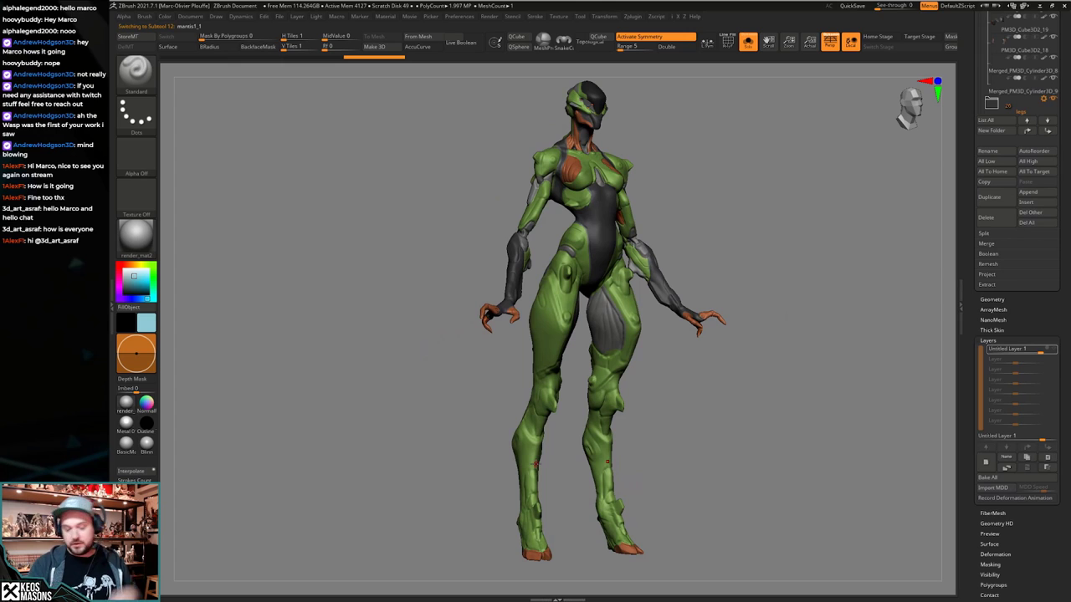
right_click_drag(694, 352, 686, 344, "shift")
right_click_drag(516, 126, 496, 198, "alt")
right_click_drag(496, 197, 494, 224, "ctrl")
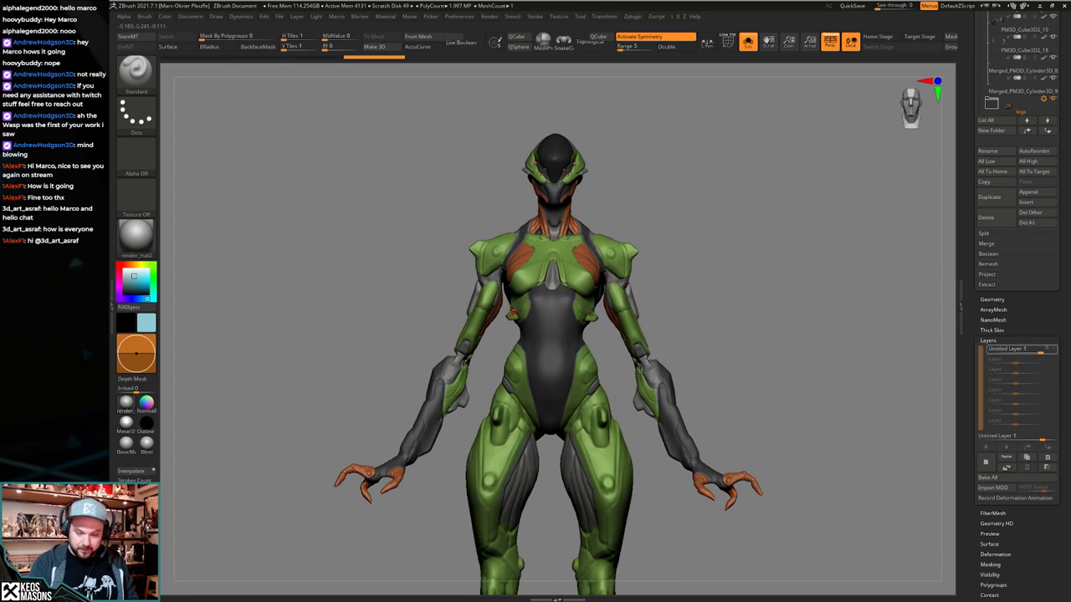
right_click_drag(525, 310, 561, 312)
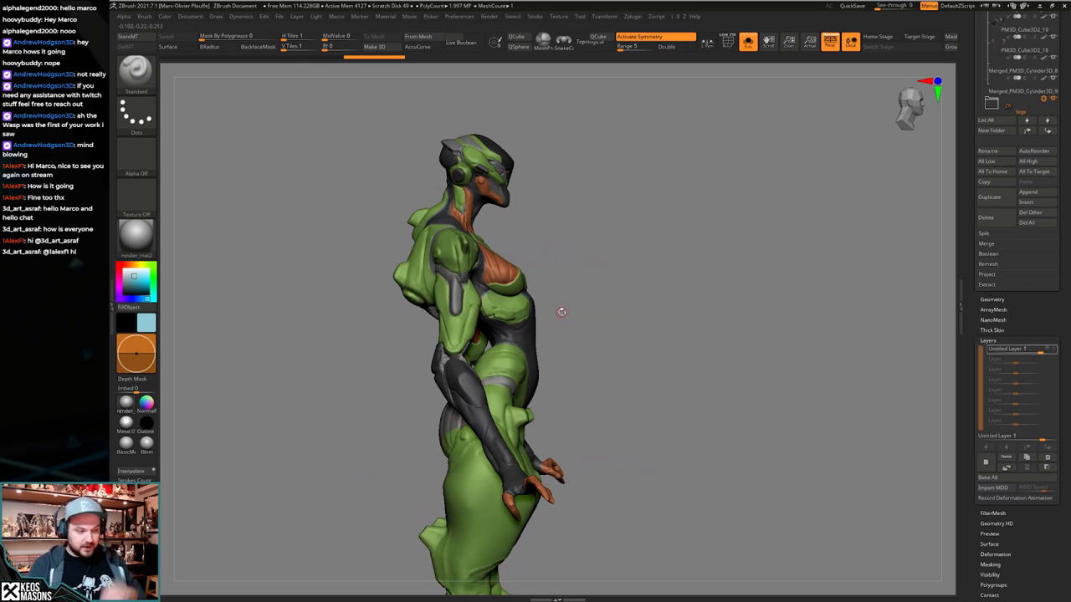
mouse_move(643, 355)
right_mouse_down()
mouse_move(662, 359)
mouse_move(633, 357)
right_mouse_up()
right_click(623, 408)
Make Untitled Layer 1 visible again and bring the rest of the model back into view.
left_click(1054, 349)
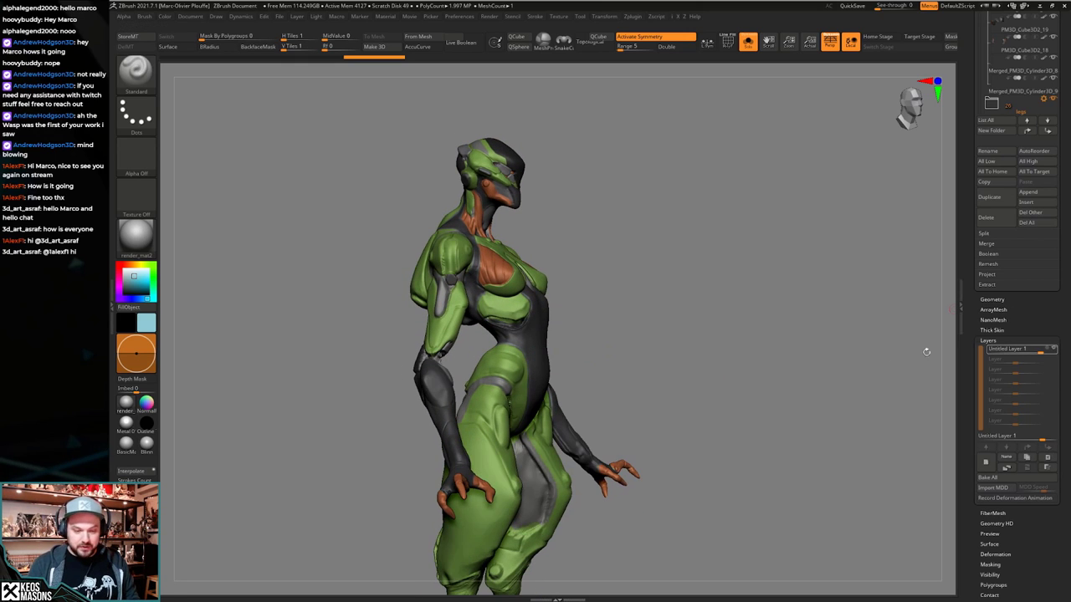
key("shift+s")
right_click_drag(797, 355, 732, 322)
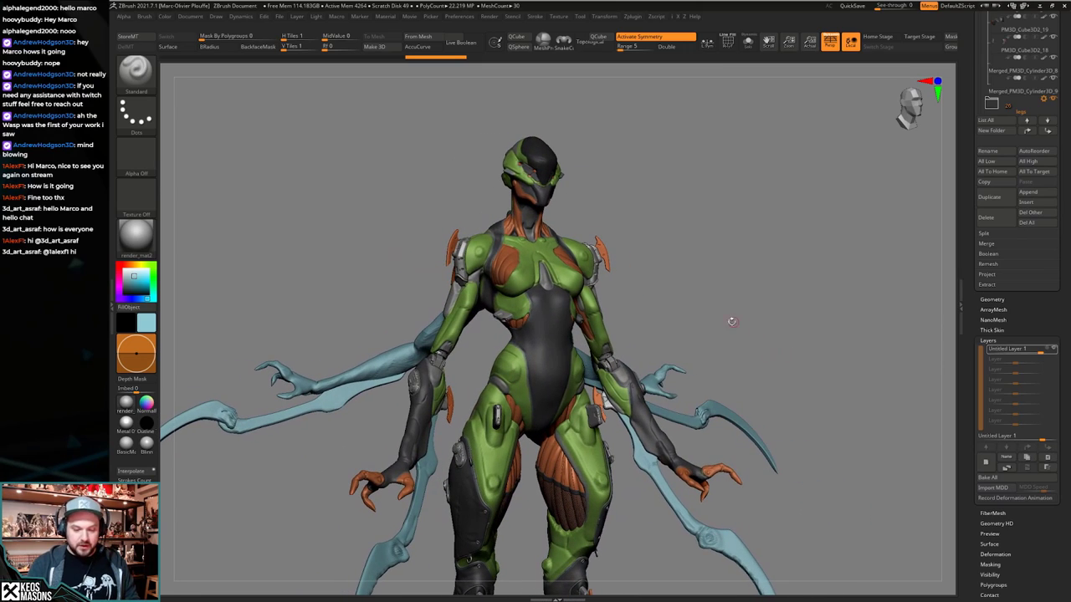
Turn off the body's polypaint display and compare the plain torso and arms with the detailed thighs.
key("shift+f")
mouse_move(704, 358)
right_mouse_down("alt")
mouse_move(711, 391)
mouse_move(552, 368)
mouse_move(599, 369)
mouse_move(575, 373)
right_mouse_up("alt")
right_click_drag(554, 433, 542, 130, "alt")
right_click_drag(477, 259, 370, 266)
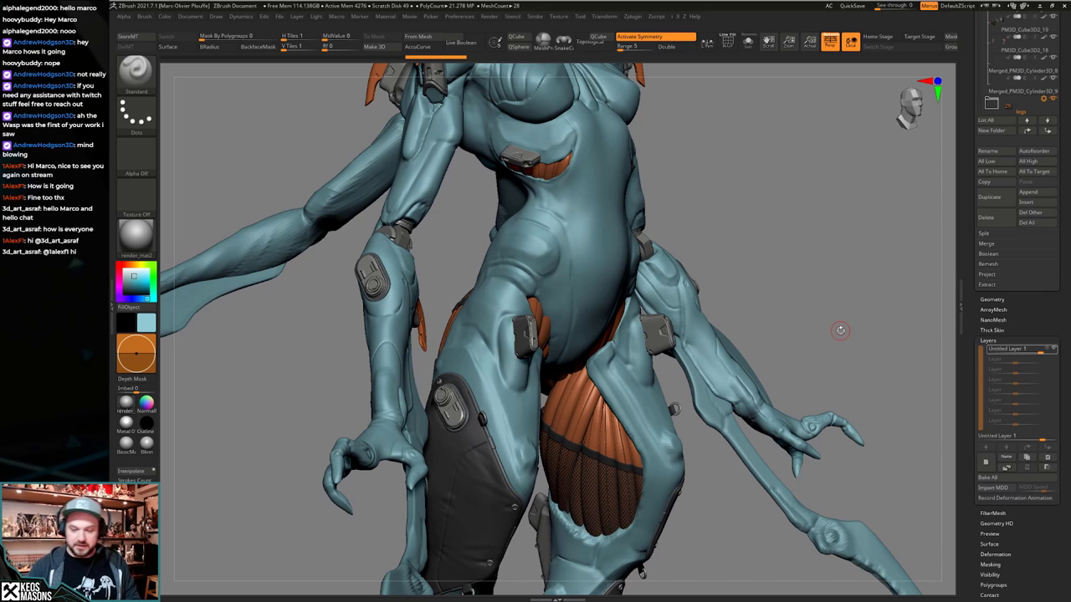
right_click_drag(652, 415, 643, 410)
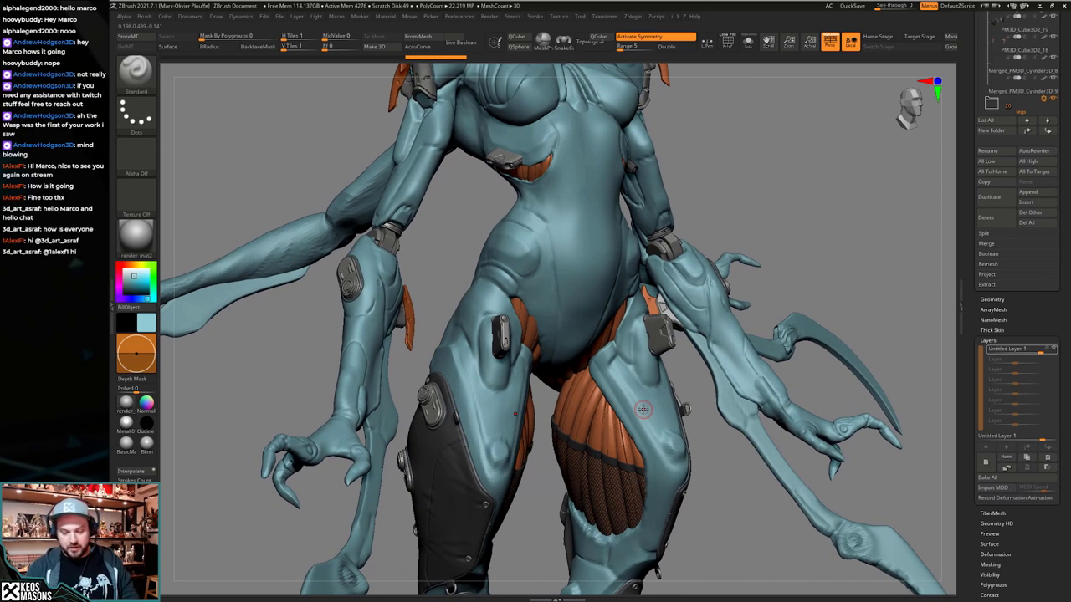
right_click_drag(640, 471, 635, 449)
Isolate the ribbed orange thigh muscles, raise their subdivision level, and show the whole model again.
left_click(613, 384)
left_click(622, 390, "alt")
key("alt+s")
key("ctrl+d")
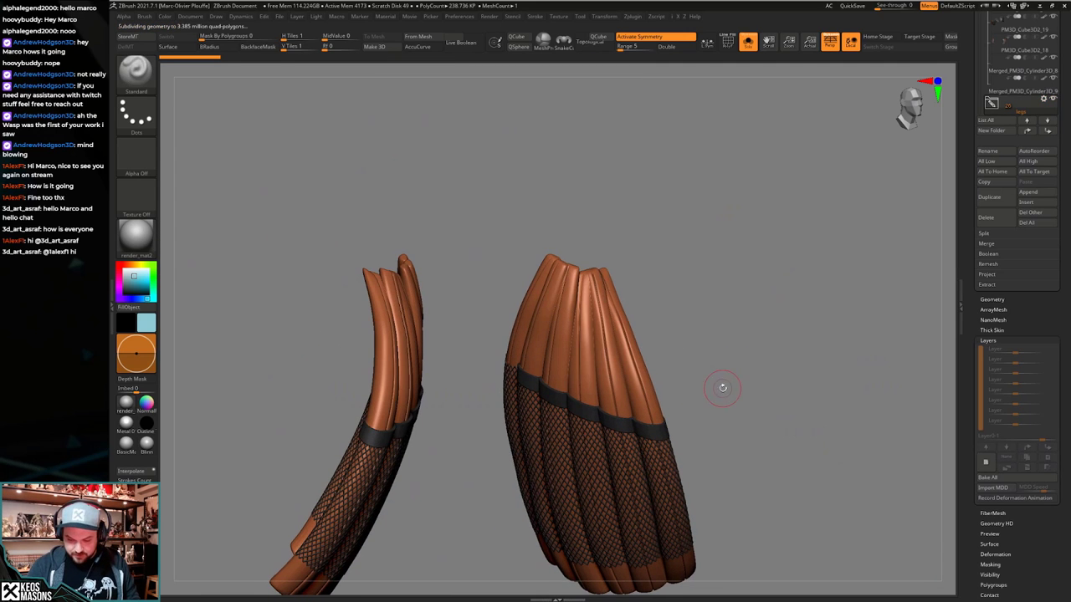
right_click_drag(707, 427, 697, 386, "ctrl")
key("alt+s")
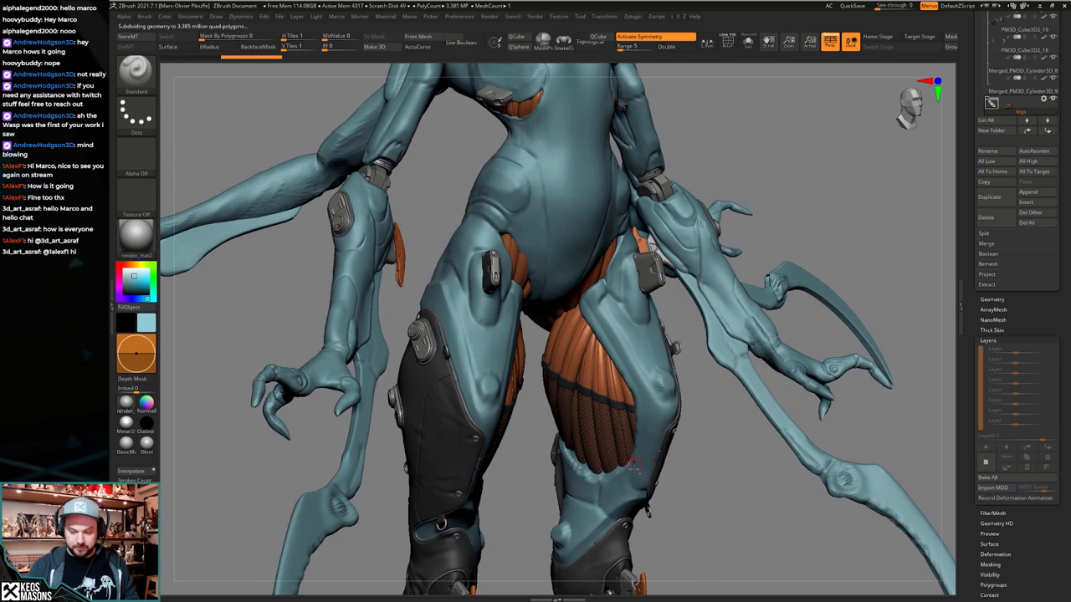
Select the grey mechanical pieces at the front of the ankles, inspect them in isolation, and restore the full model.
right_click_drag(651, 496, 629, 365, "alt")
right_click_drag(632, 512, 584, 370, "alt")
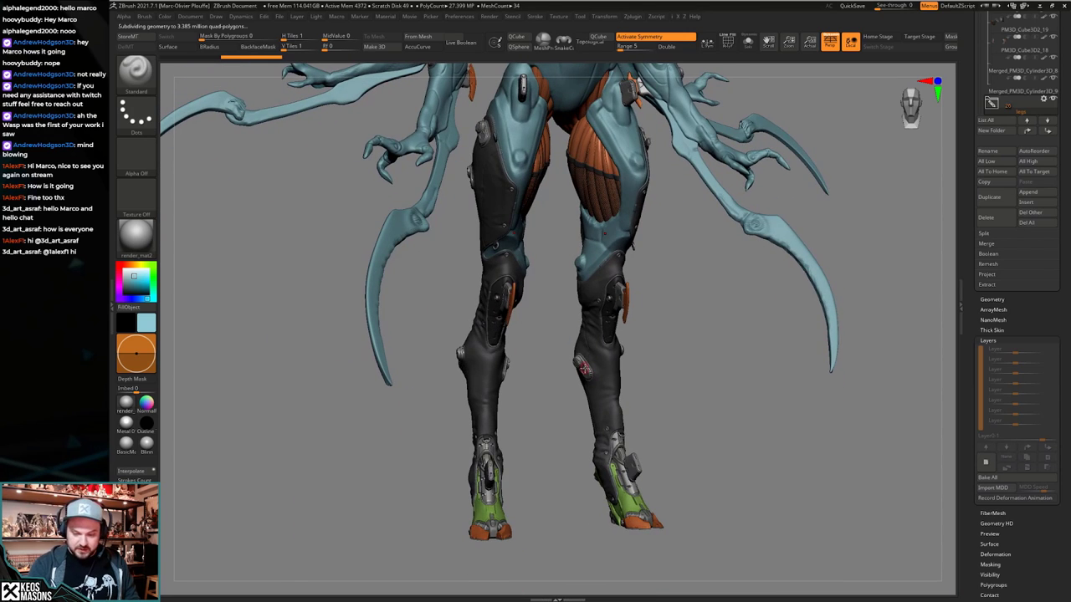
right_click_drag(693, 428, 645, 448)
left_click(643, 456, "alt")
right_click_drag(645, 448, 641, 495, "ctrl")
right_click_drag(619, 430, 597, 440)
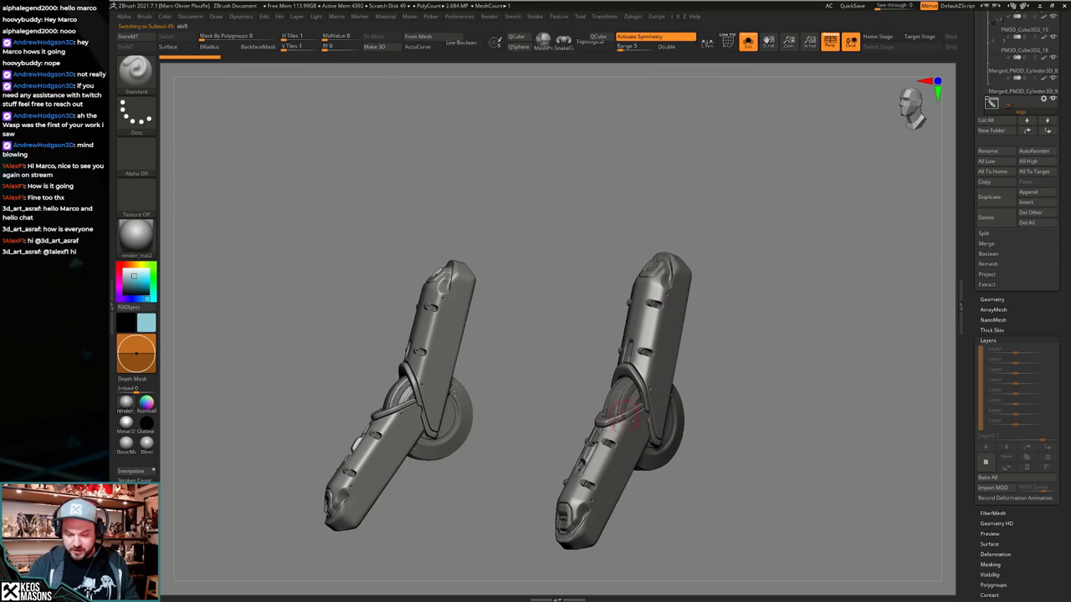
right_click_drag(648, 389, 734, 360)
key("s")
Compare the upper body with the suit panels on the legs and the mechanical parts behind the knees.
right_click_drag(739, 397, 715, 374)
right_click_drag(705, 297, 715, 352, "alt")
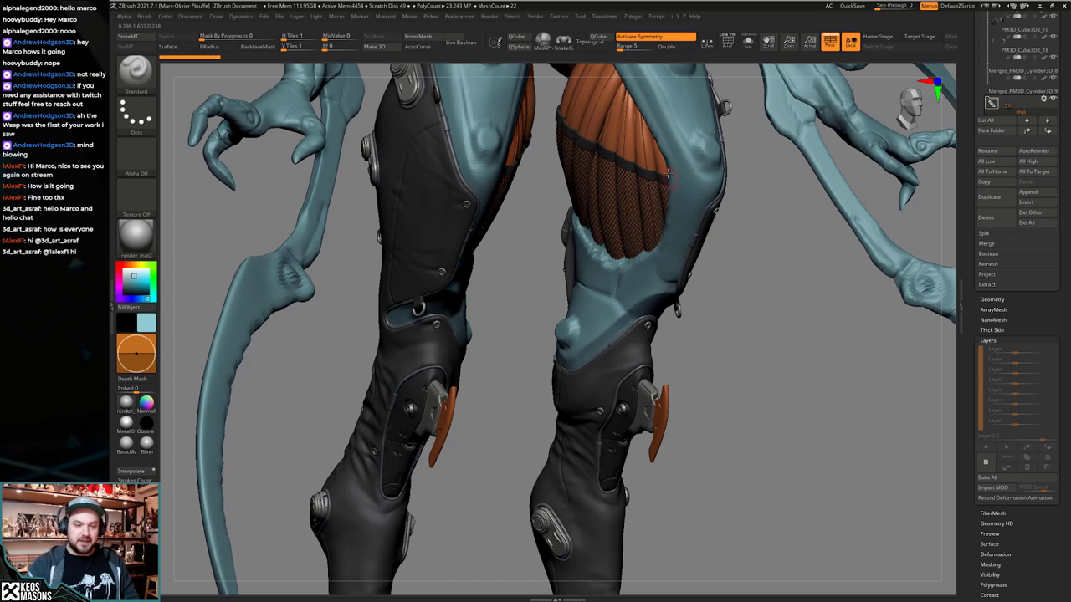
right_click_drag(668, 174, 546, 231, "alt")
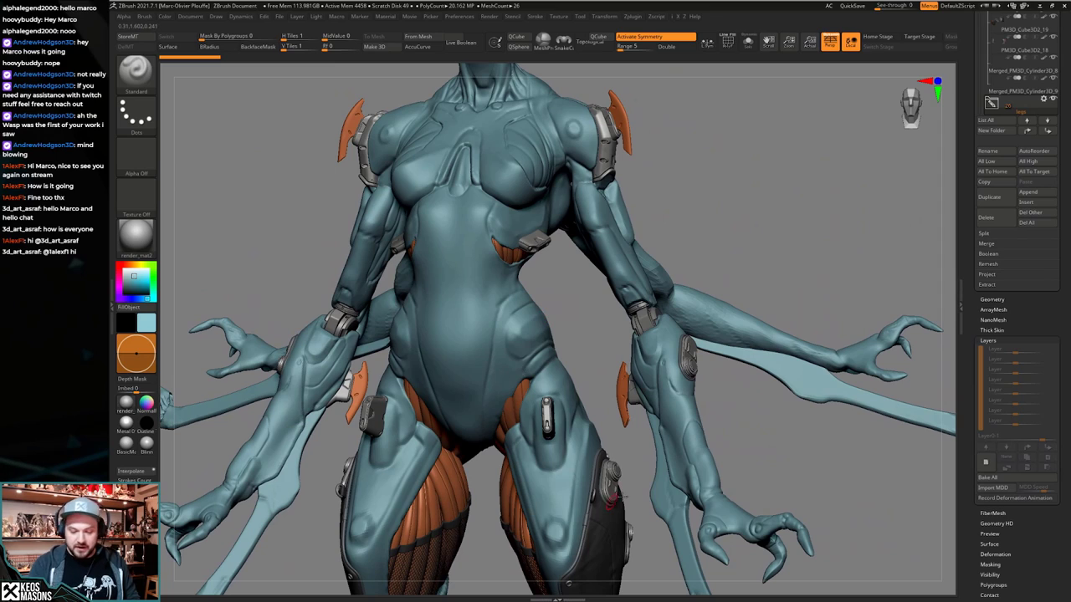
right_click_drag(595, 500, 643, 400, "alt")
right_click_drag(626, 472, 630, 378, "alt")
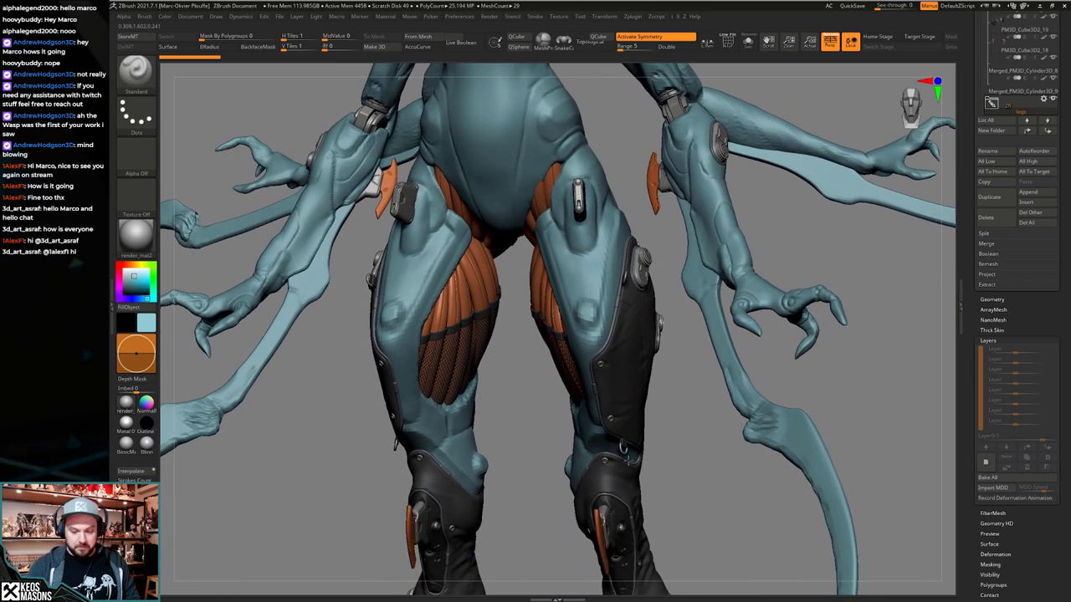
right_click_drag(688, 571, 552, 358, "alt")
mouse_move(650, 331)
right_mouse_down("alt")
mouse_move(632, 386)
mouse_move(645, 334)
right_mouse_up("alt")
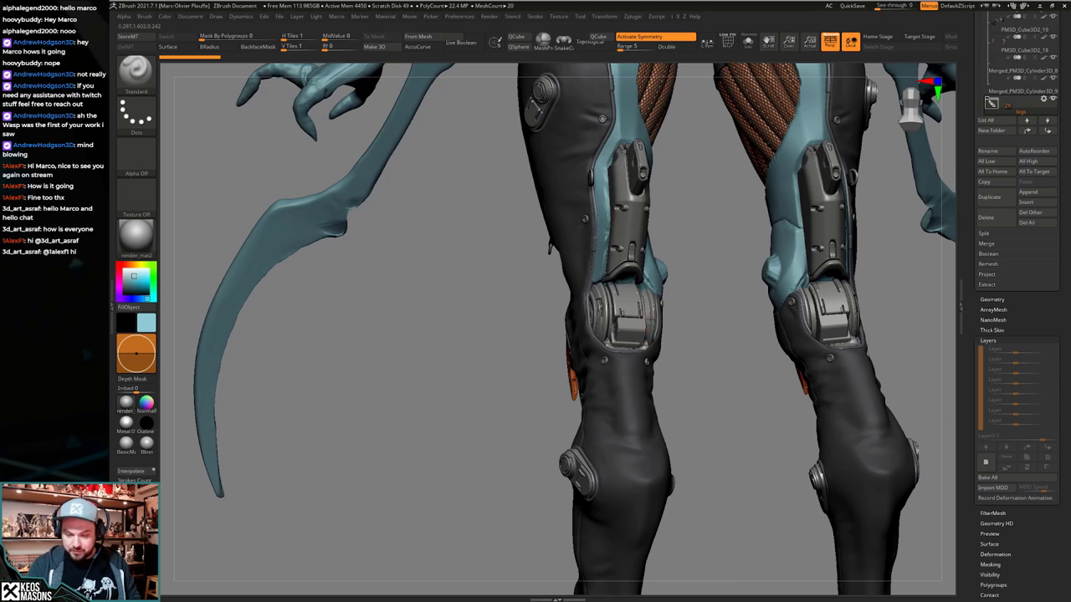
Isolate the cylindrical joints behind the knees and look closely at one of them.
key("alt+s")
right_click_drag(644, 378, 615, 410, "alt")
mouse_move(544, 418)
right_mouse_down()
mouse_move(610, 426)
mouse_move(544, 437)
right_mouse_up()
right_click_drag(612, 447, 616, 474, "ctrl")
right_click_drag(615, 473, 606, 450)
key("shift+f")
key("shift+f")
key("shift+f")
left_click(605, 341, "alt")
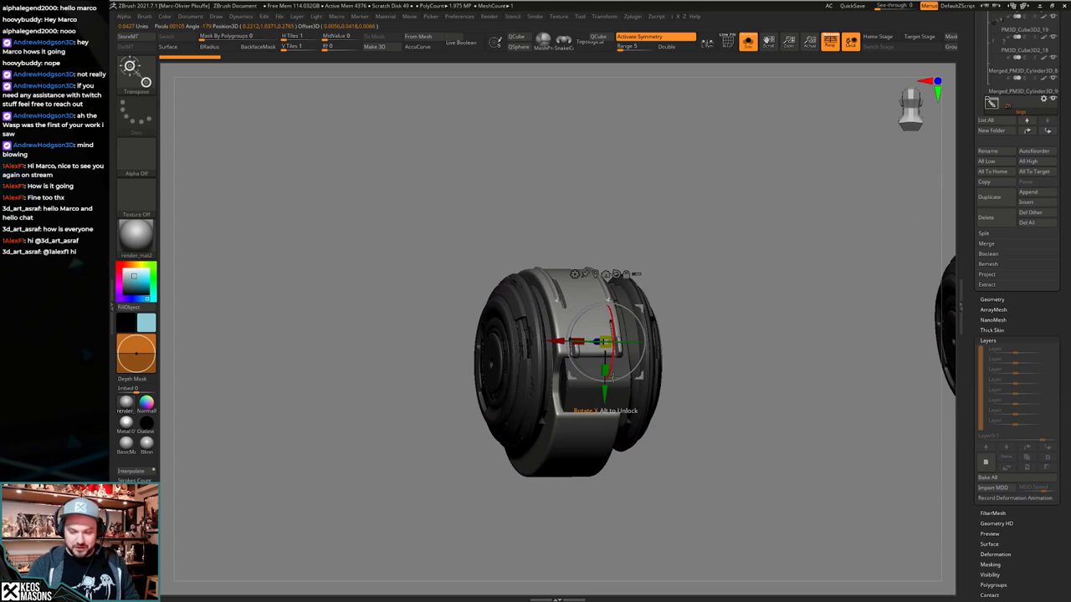
Show the knee joints' low-subdivision base form, return them to full detail, and bring back the rest of the model.
key("ctrl+shift+s")
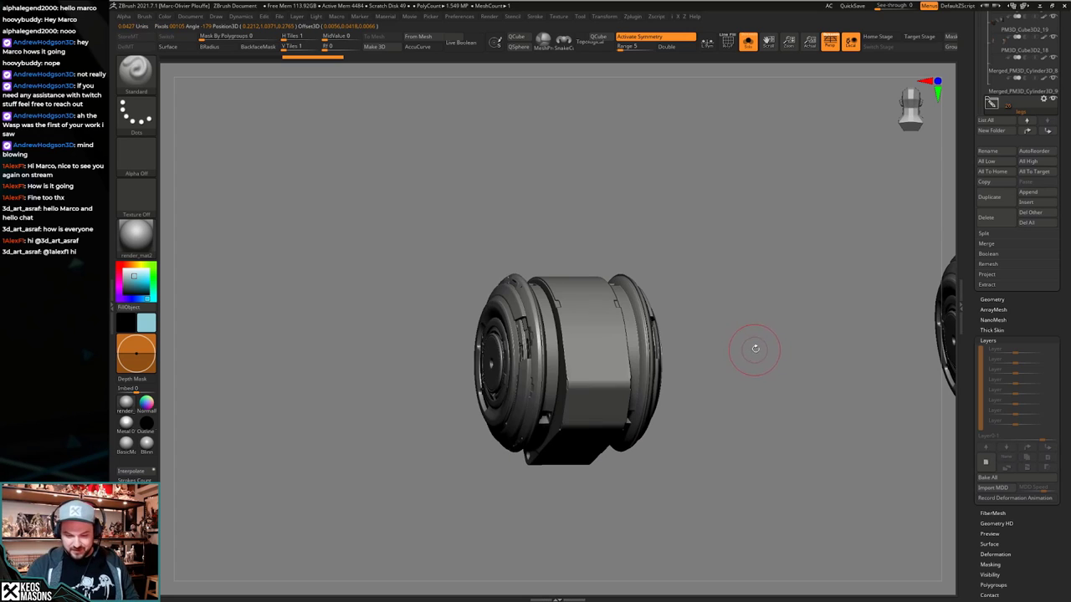
left_click_drag(751, 362, 750, 364, "ctrl+shift")
mouse_move(757, 360)
right_mouse_down()
mouse_move(708, 358)
mouse_move(754, 359)
right_mouse_up()
key("ctrl+shift+z")
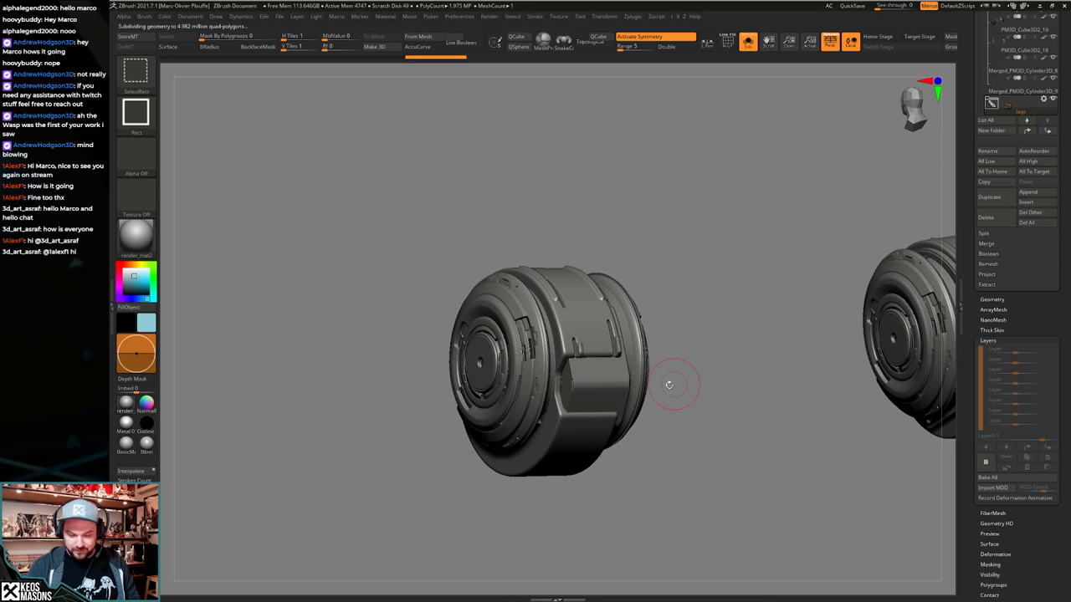
mouse_move(595, 386)
right_mouse_down()
mouse_move(625, 383)
mouse_move(597, 390)
mouse_move(618, 389)
mouse_move(592, 396)
mouse_move(605, 411)
mouse_move(576, 410)
mouse_move(578, 420)
mouse_move(827, 376)
right_mouse_up()
key("s")
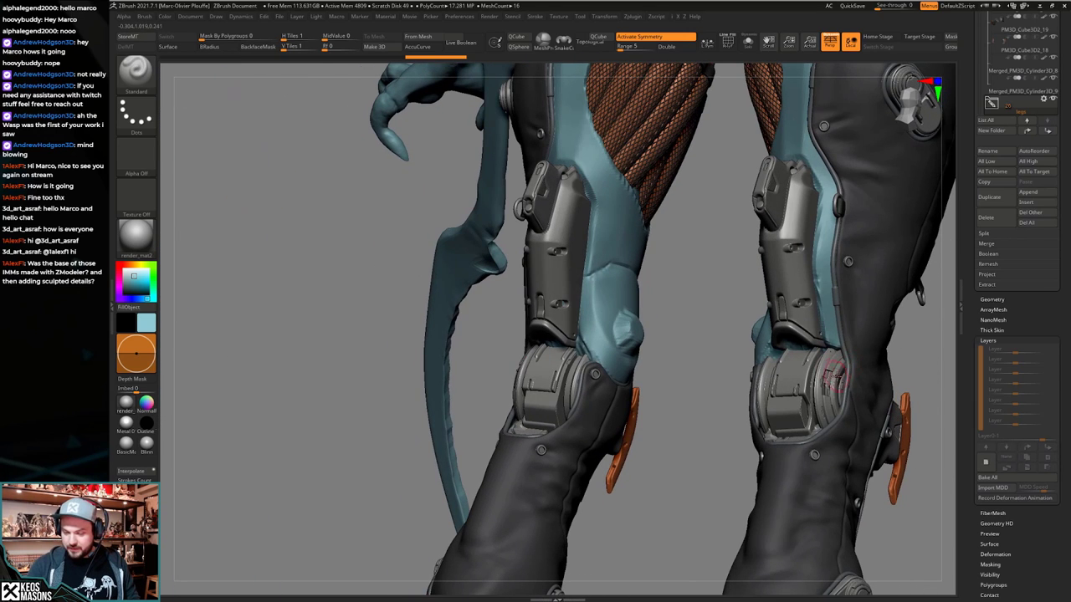
Isolate the knee joints once more to examine their circular side detailing, and show the full model again.
key("alt+s")
right_click_drag(904, 365, 693, 349, "alt")
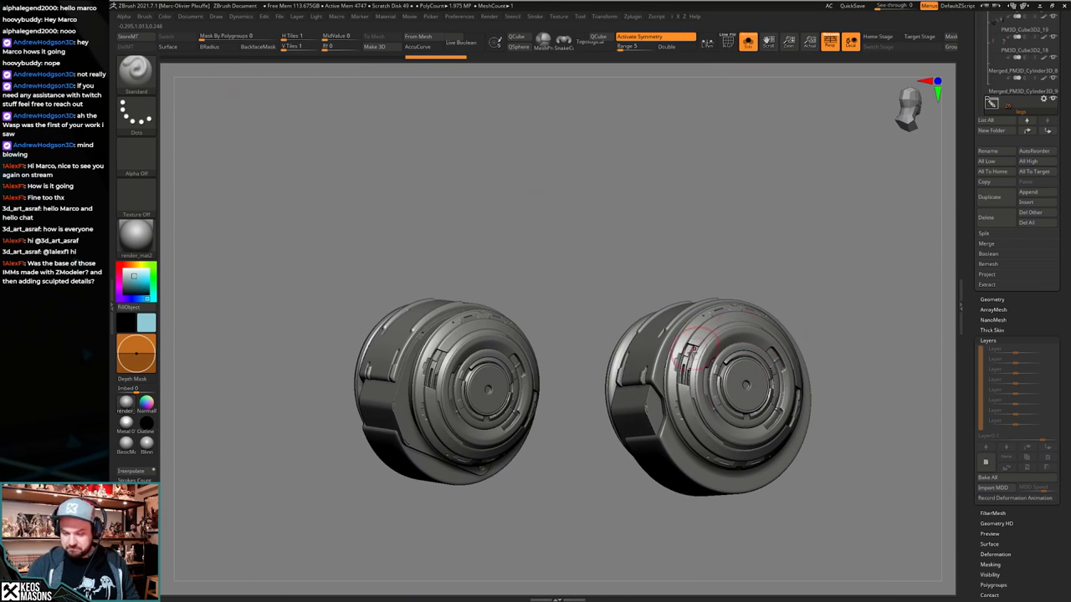
right_click_drag(797, 369, 733, 312, "ctrl")
key("alt+s")
Select the small grey cylinder at the back of the heel, inspect it in isolation, and restore the full model.
right_click_drag(733, 311, 770, 397, "alt")
right_click_drag(670, 552, 661, 401, "alt")
mouse_move(585, 477)
right_mouse_down("alt")
mouse_move(572, 417)
mouse_move(603, 477)
right_mouse_up("alt")
key("alt+s")
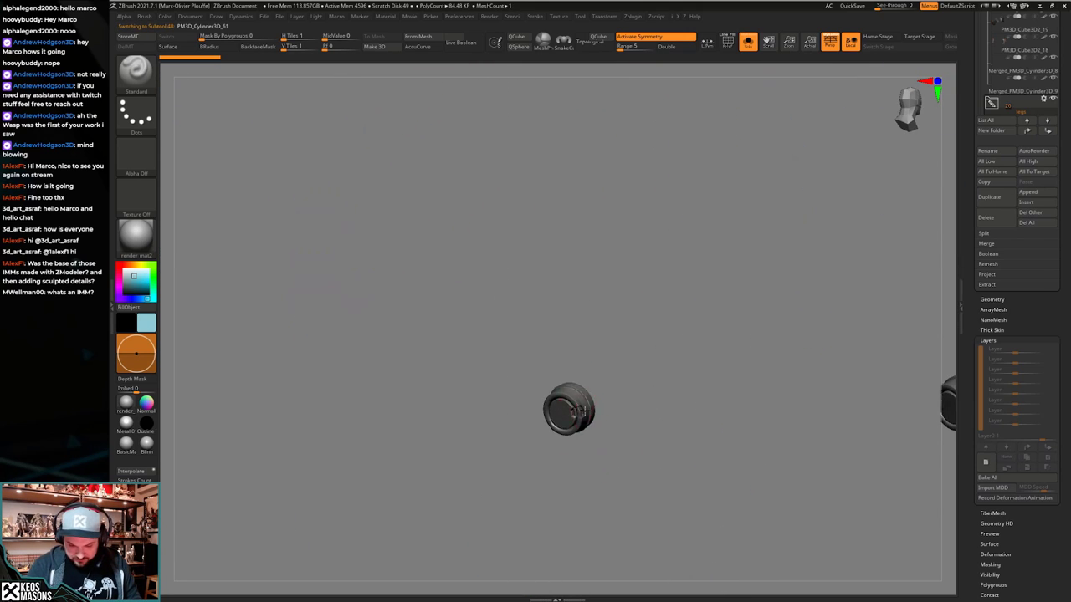
right_click_drag(590, 432, 569, 474)
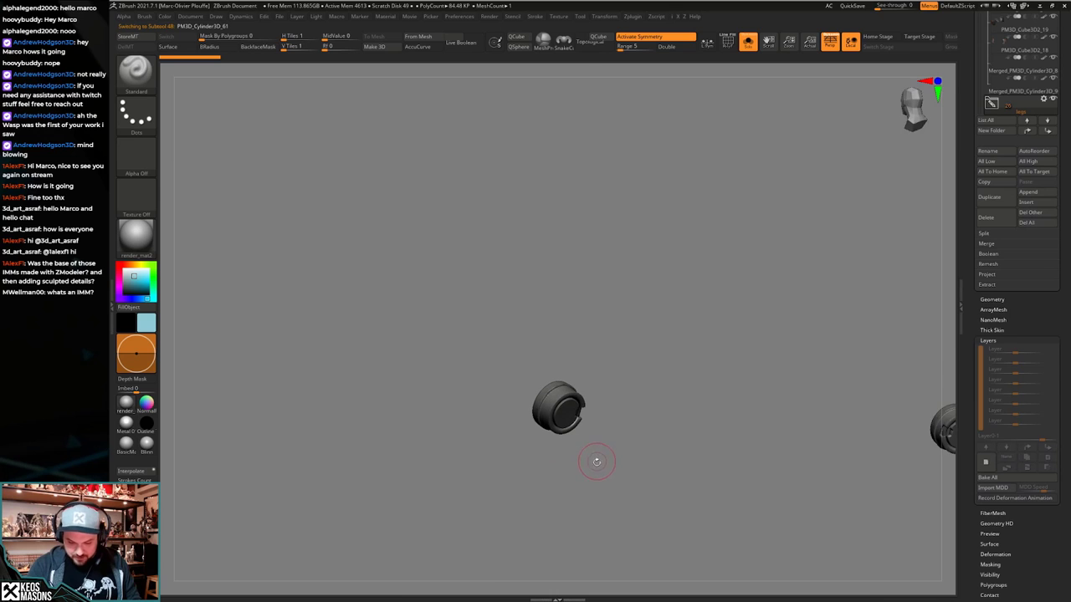
key("alt+s")
Select the grey mechanical strut under the heel, check it in isolation, and bring the foot back into view.
right_click_drag(571, 527, 594, 440, "alt")
right_click_drag(583, 477, 590, 501, "alt")
left_click(553, 445, "alt")
key("alt+s")
key("alt+s")
right_click_drag(590, 502, 617, 496)
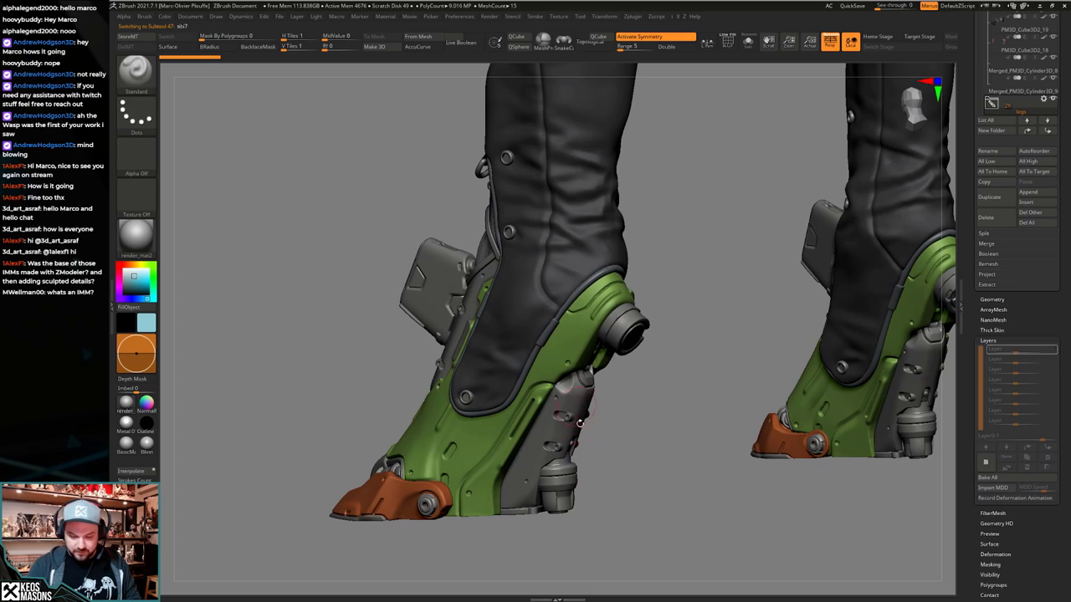
Isolate the heel strut with its polyframe displayed, and return to the normal full-model view.
key("alt+s")
key("shift+f")
right_click_drag(580, 423, 676, 425, "ctrl")
key("shift+f")
key("alt+s")
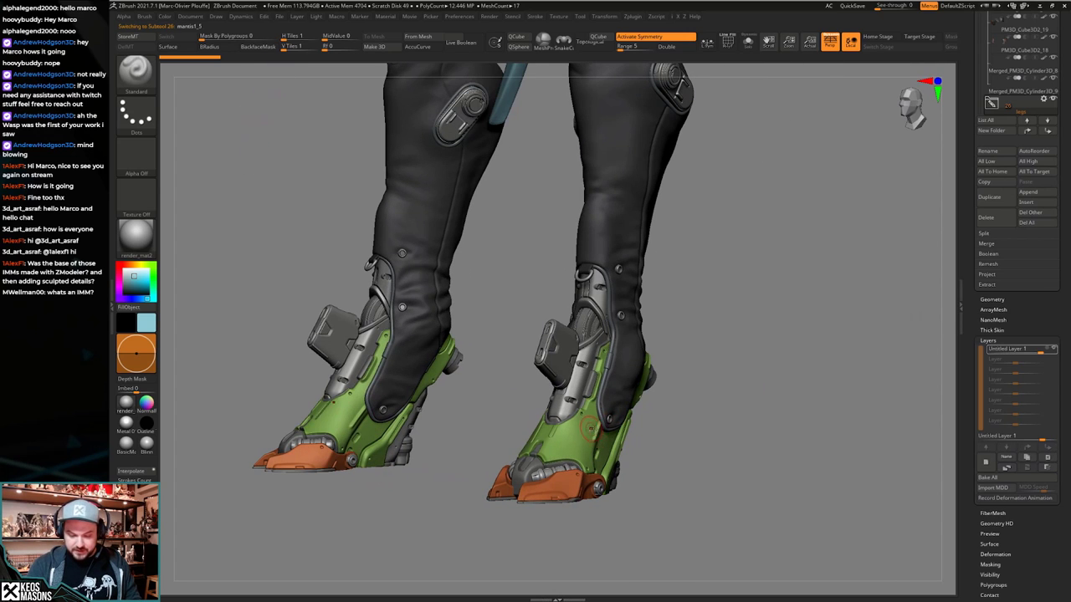
Isolate the green foot shell mantis1_5 and check its polyframe, restoring the normal display.
right_click_drag(589, 428, 710, 427)
key("alt+s")
key("shift+f")
key("alt+s")
key("shift+f")
Select the foot subtool mantis1_7, inspect it in isolation, and show the whole legs again.
left_click(604, 420, "alt")
left_click(604, 420)
key("alt+s")
right_click_drag(755, 337, 741, 371)
key("alt+s")
mouse_move(599, 448)
right_mouse_down()
mouse_move(559, 435)
mouse_move(607, 424)
mouse_move(594, 428)
right_mouse_up()
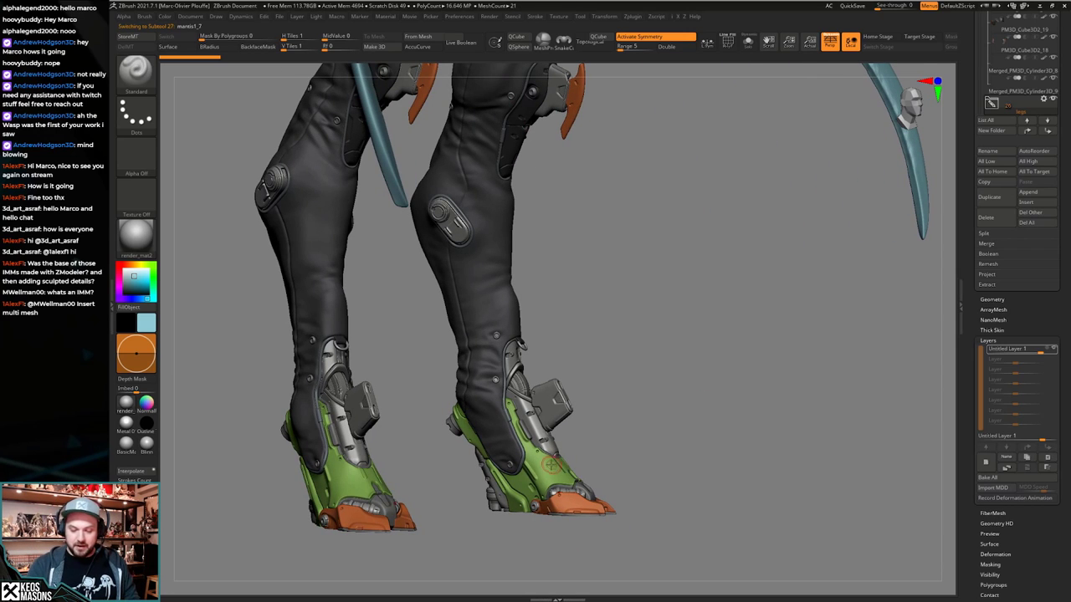
Examine the foot up close, looking at its armour in isolation and together with the surrounding parts.
right_click_drag(551, 465, 591, 460, "alt")
right_click_drag(591, 460, 632, 422)
left_click_drag(630, 422, 571, 420)
left_click_drag(721, 416, 681, 337)
key("ctrl+shift+s")
left_click_drag(599, 405, 614, 432, "alt")
key("ctrl+shift+s")
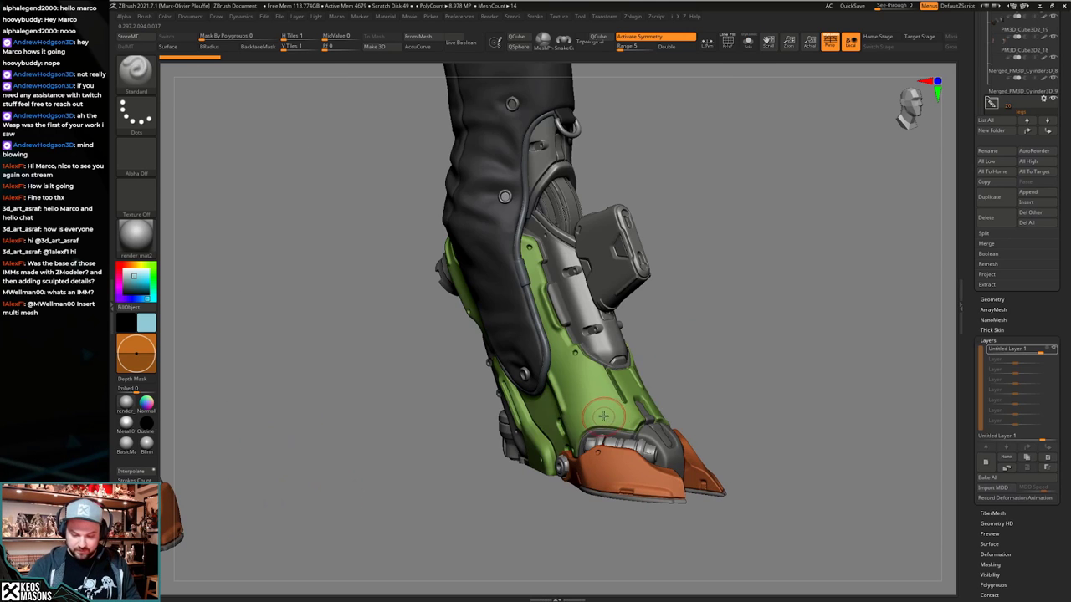
Select and isolate the green foot shell mantis1_5, and apply the Metal 01 material to inspect its surface.
left_click(603, 419, "alt")
key("ctrl+shift+s")
mouse_move(699, 345)
left_mouse_down("alt")
mouse_move(686, 375)
mouse_move(692, 389)
mouse_move(700, 363)
left_mouse_up("alt")
left_click(129, 429)
left_click_drag(661, 402, 775, 354)
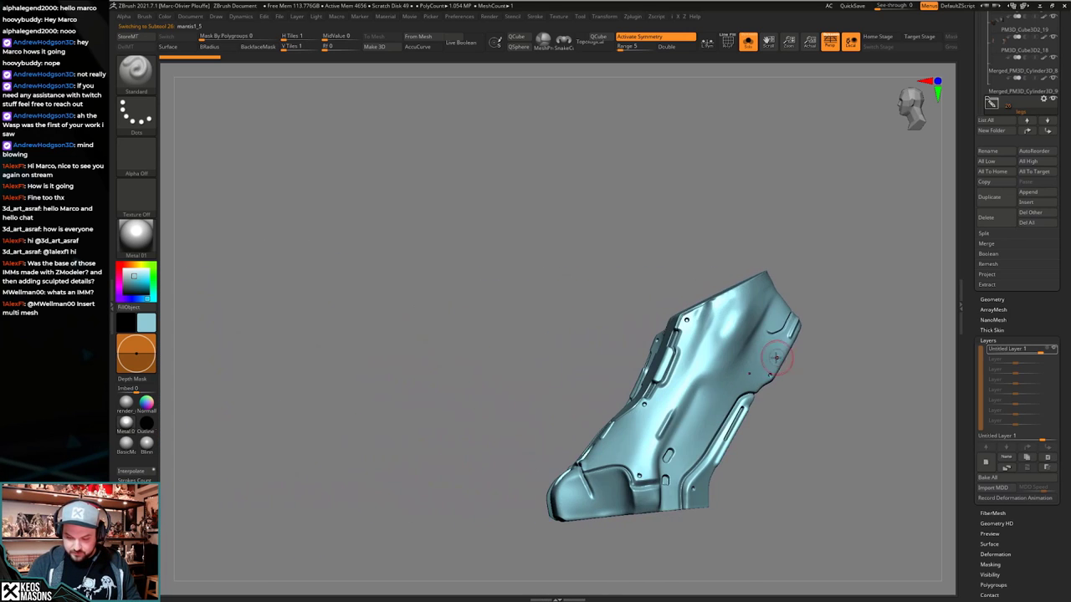
Show all parts again after isolating the foot shell, and review the whole legs with the shiny shell in place.
right_click_drag(707, 371, 764, 368, "alt")
key("alt+s")
right_click_drag(679, 393, 700, 436)
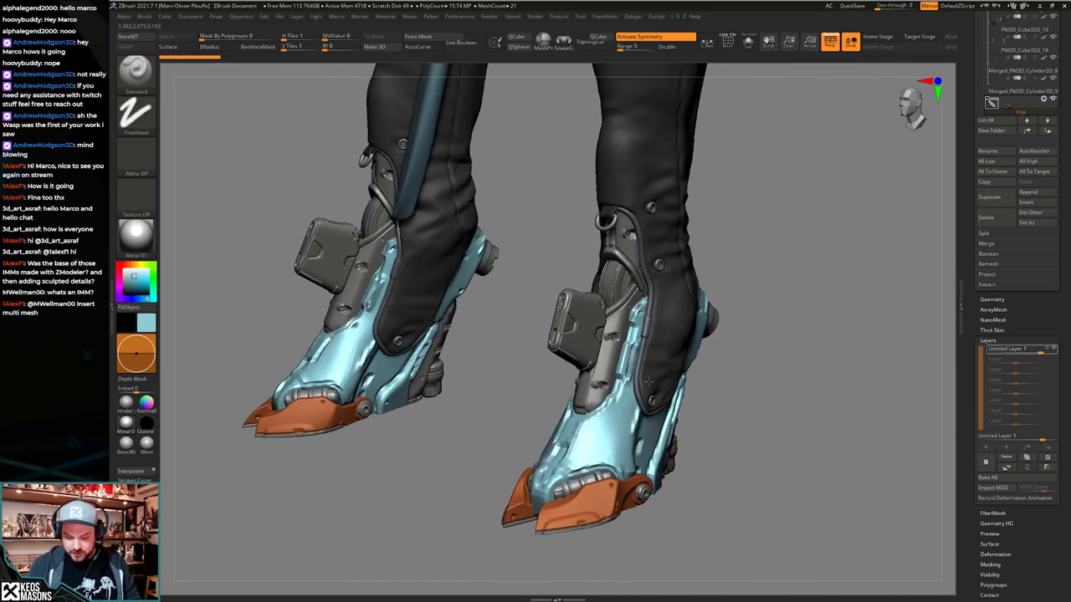
right_click_drag(619, 469, 646, 416, "ctrl")
left_click_drag(645, 415, 655, 412)
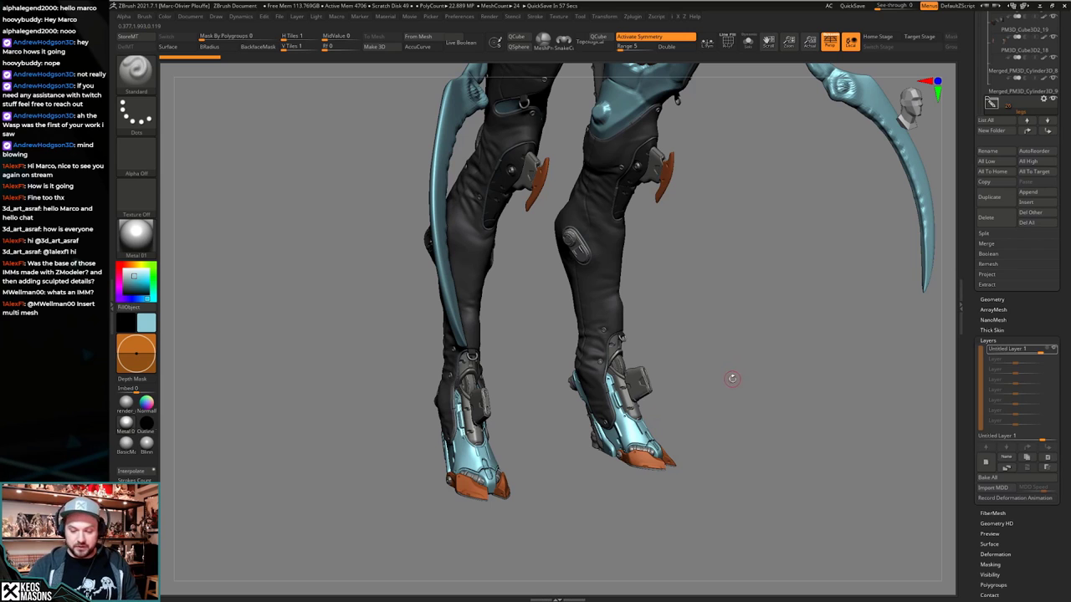
Undo the blue metallic look on the foot shell to restore its green colour, and choose the render_mat2 material.
key("ctrl+z")
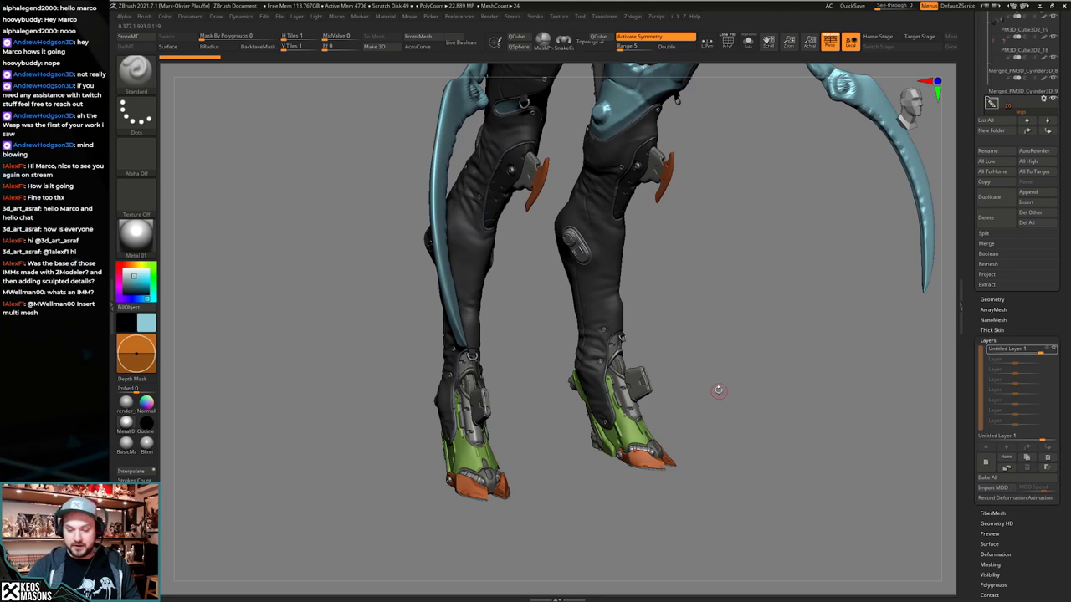
left_click_drag(717, 390, 675, 379)
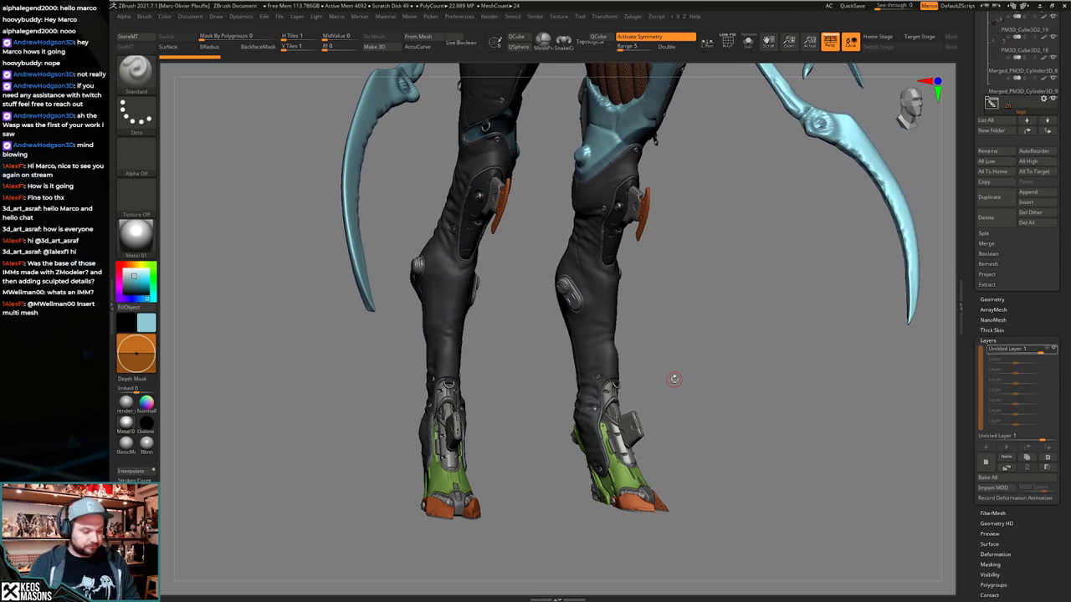
left_click(125, 403)
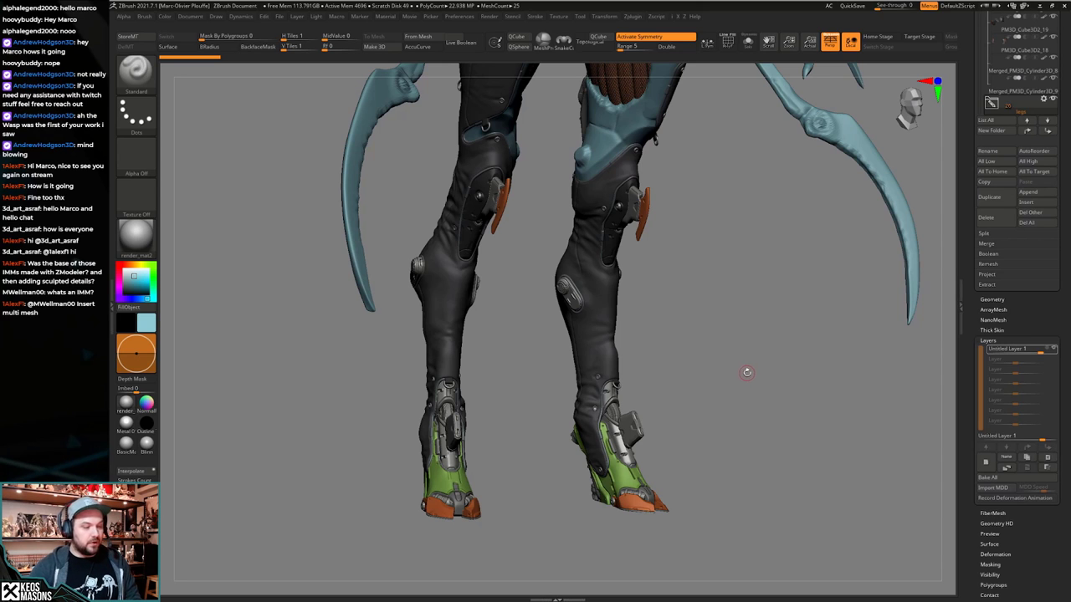
Select the knee subtool Merged_mantis1_6, inspect it in isolation, and examine it again with the surrounding parts.
left_click_drag(752, 369, 736, 368, "shift")
left_click_drag(651, 424, 653, 560, "alt")
left_click_drag(686, 382, 696, 351, "alt")
left_click_drag(536, 368, 590, 585)
left_click(615, 308)
left_click(617, 311, "alt")
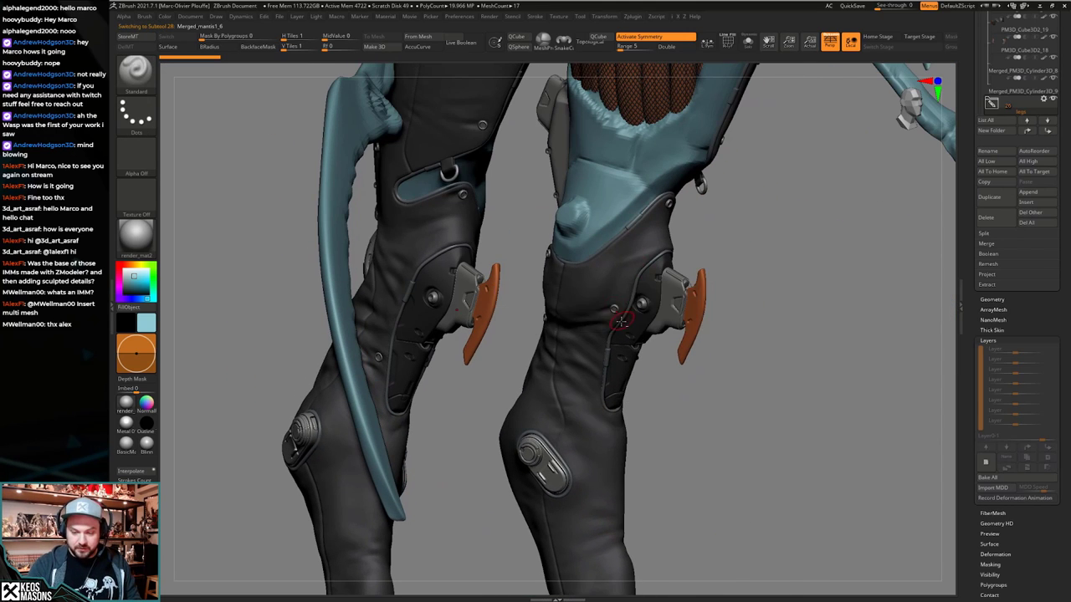
key("alt+s")
left_click_drag(619, 322, 698, 357)
key("alt+s")
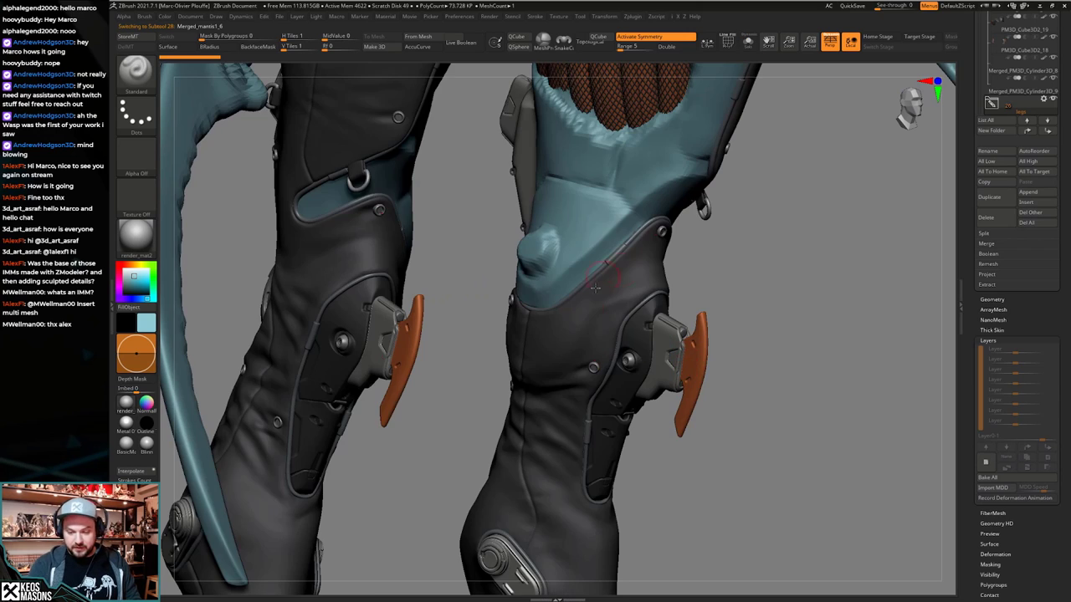
right_click_drag(630, 370, 614, 448)
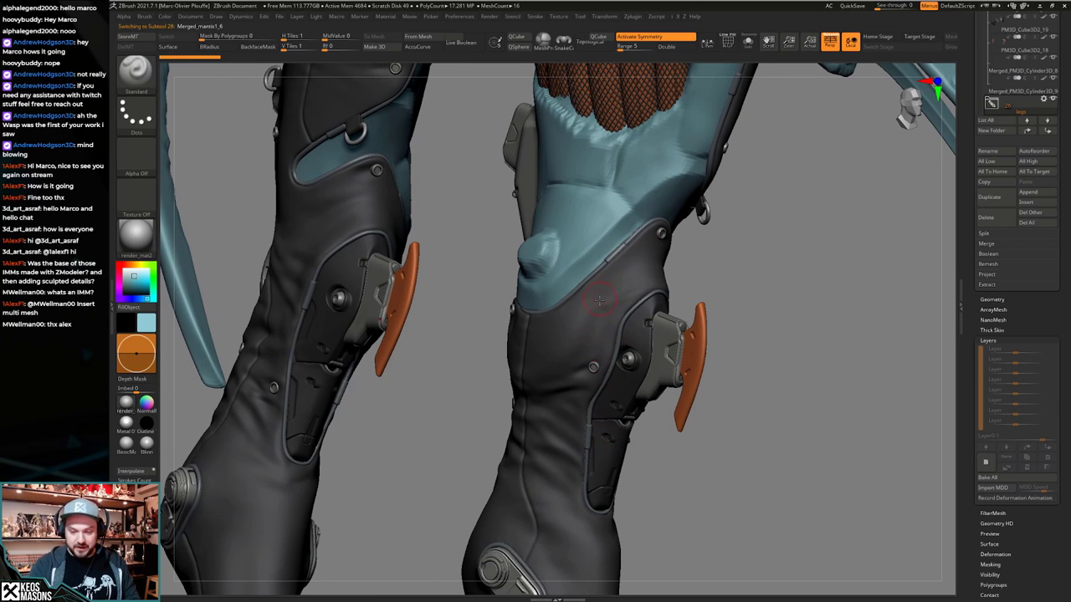
Choose the IMM Parts insert brush with the Bolts 12 mesh for the knee area.
right_click_drag(599, 301, 610, 253, "ctrl")
key("b")
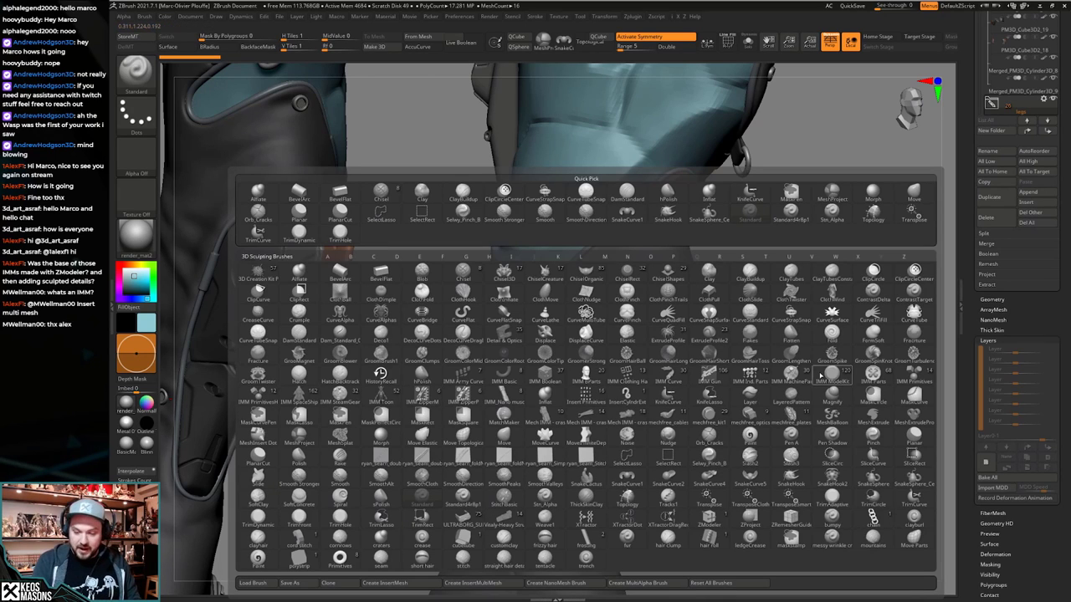
left_click(865, 377)
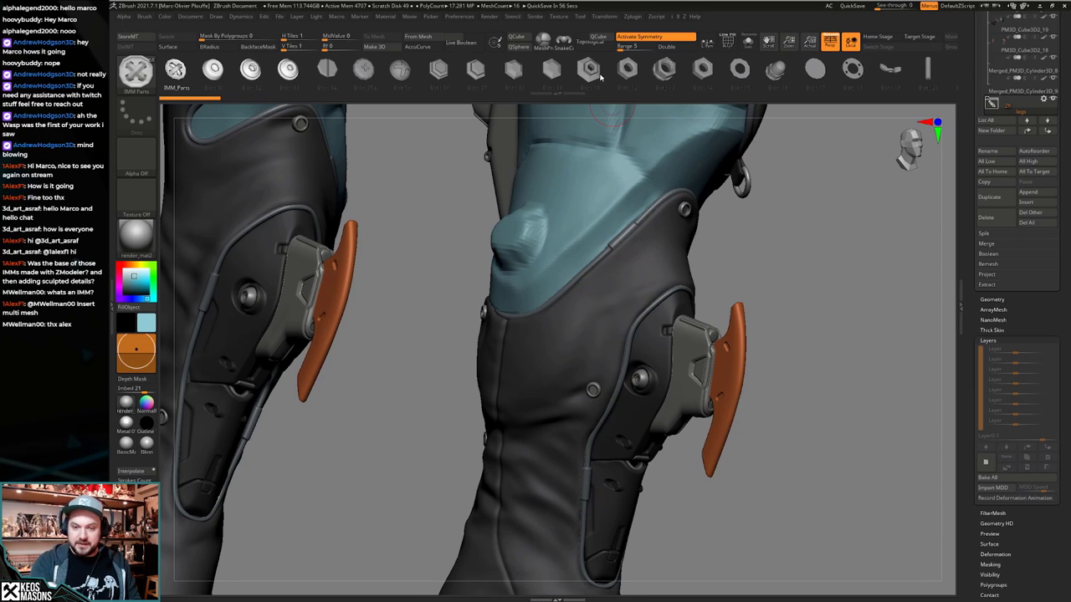
left_click(625, 72)
Try inserting small Bolts 12 meshes on the dark knee covering, above and beside the side panel.
right_click_drag(622, 334, 595, 353)
right_click_drag(596, 353, 591, 327, "ctrl")
key("space")
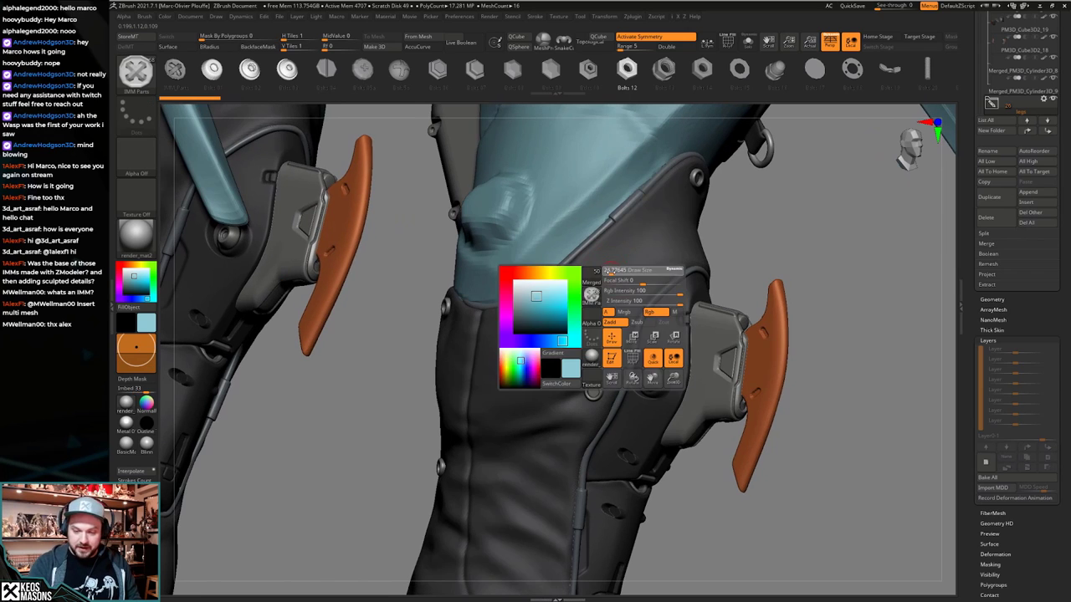
left_click(611, 272)
left_click_drag(611, 268, 612, 272)
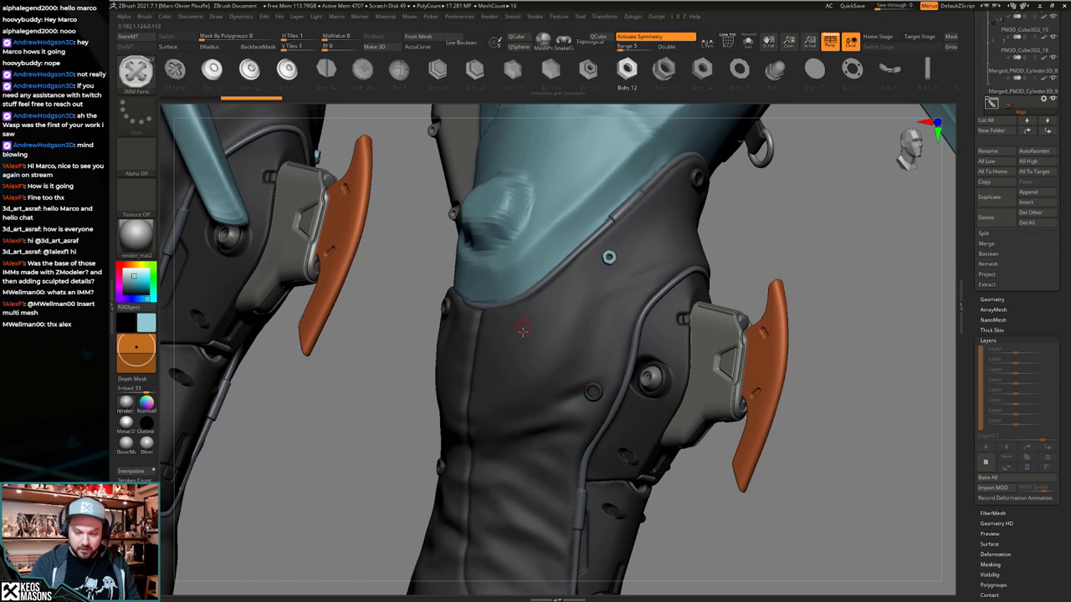
left_click_drag(522, 327, 528, 345)
left_click_drag(552, 494, 555, 504)
Undo the inserted knee bolts and switch back to the ClayBuildup brush.
right_click_drag(790, 369, 743, 360)
mouse_move(743, 360)
right_mouse_down("ctrl")
mouse_move(755, 346)
mouse_move(609, 348)
mouse_move(744, 368)
mouse_move(624, 390)
right_mouse_up("ctrl")
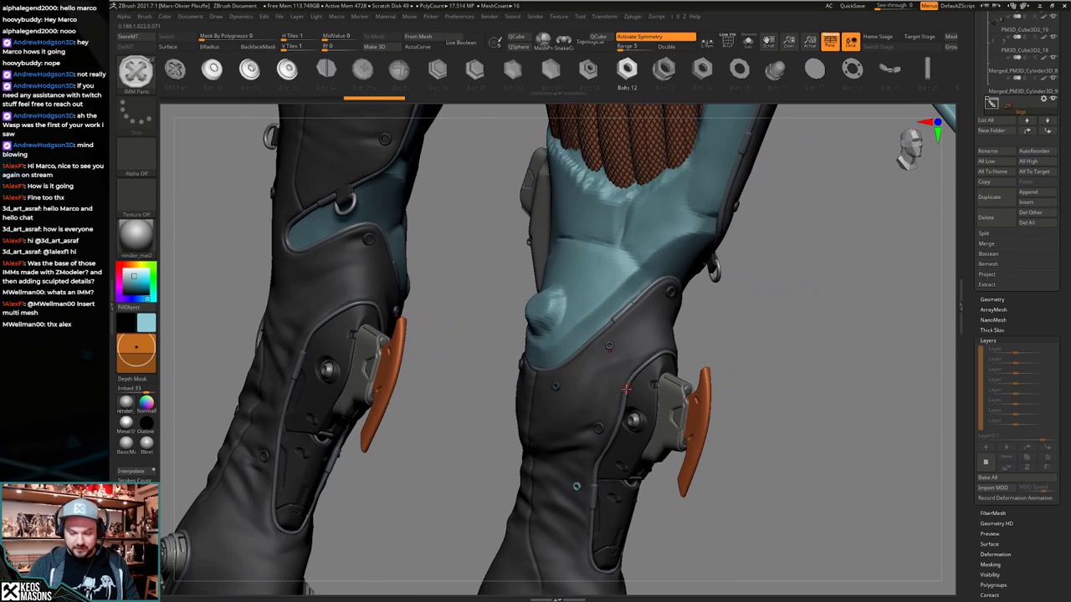
key("ctrl+z")
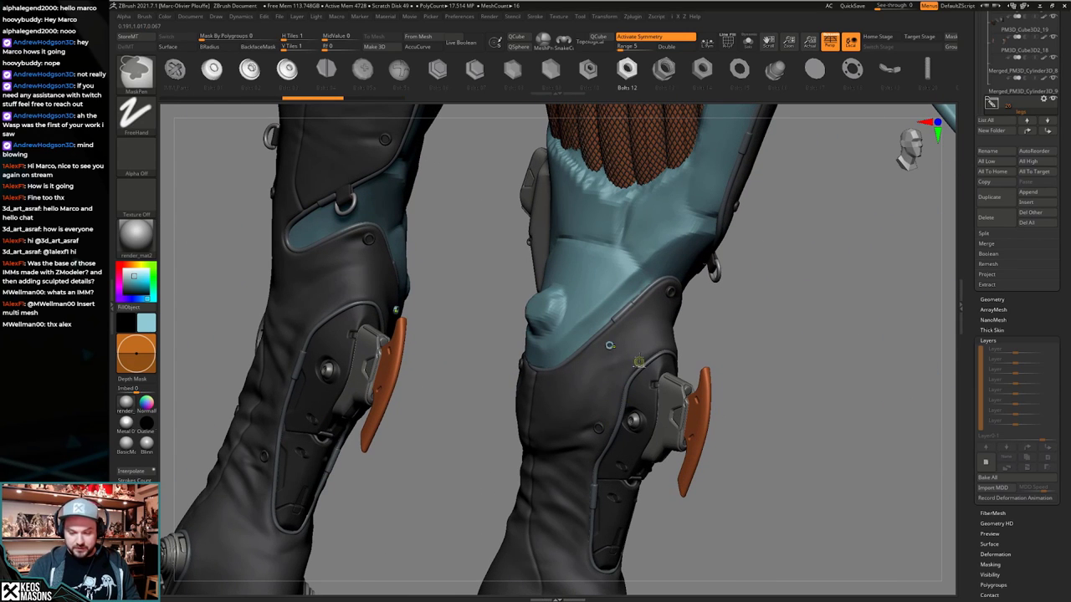
mouse_move(610, 346)
right_mouse_down("ctrl")
mouse_move(613, 328)
mouse_move(583, 368)
mouse_move(584, 405)
mouse_move(620, 378)
mouse_move(620, 422)
mouse_move(659, 415)
right_mouse_up("ctrl")
key("space")
left_click(644, 356)
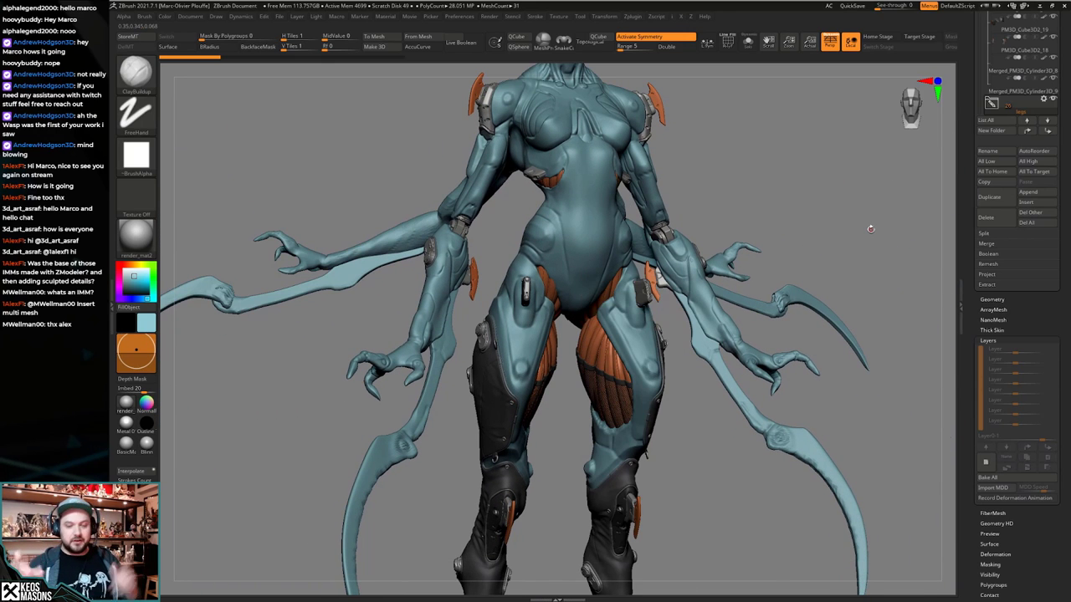
Select Merged_PM3D_Cylinder3D_62 and examine the plain blue torso and arms from the front and at an angle.
right_click_drag(653, 401, 624, 510, "alt")
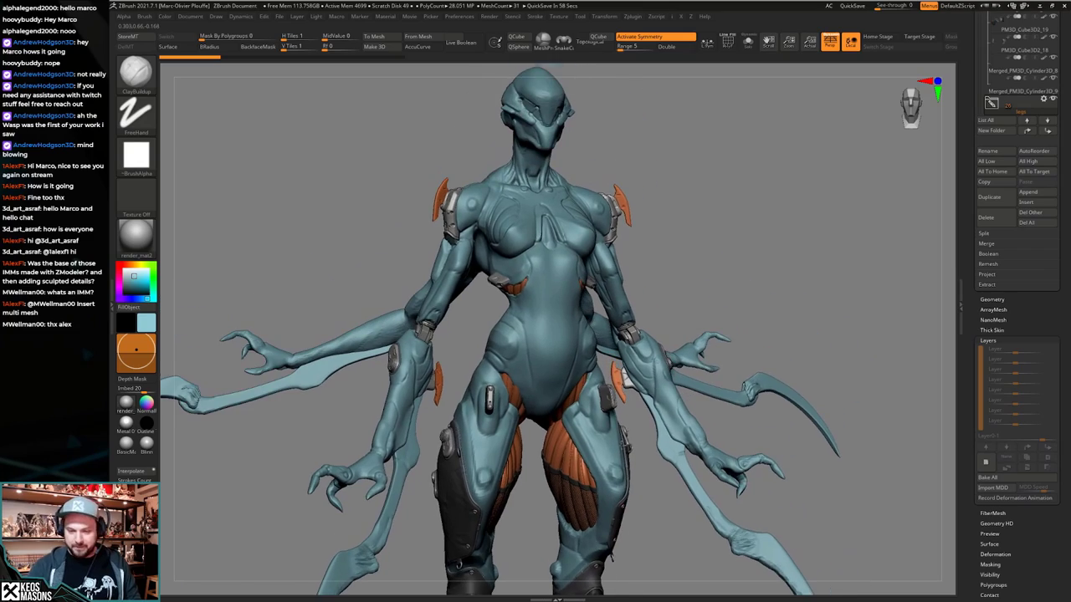
left_click(647, 342, "alt")
right_click_drag(647, 342, 695, 391, "ctrl")
right_click_drag(694, 392, 682, 370, "ctrl")
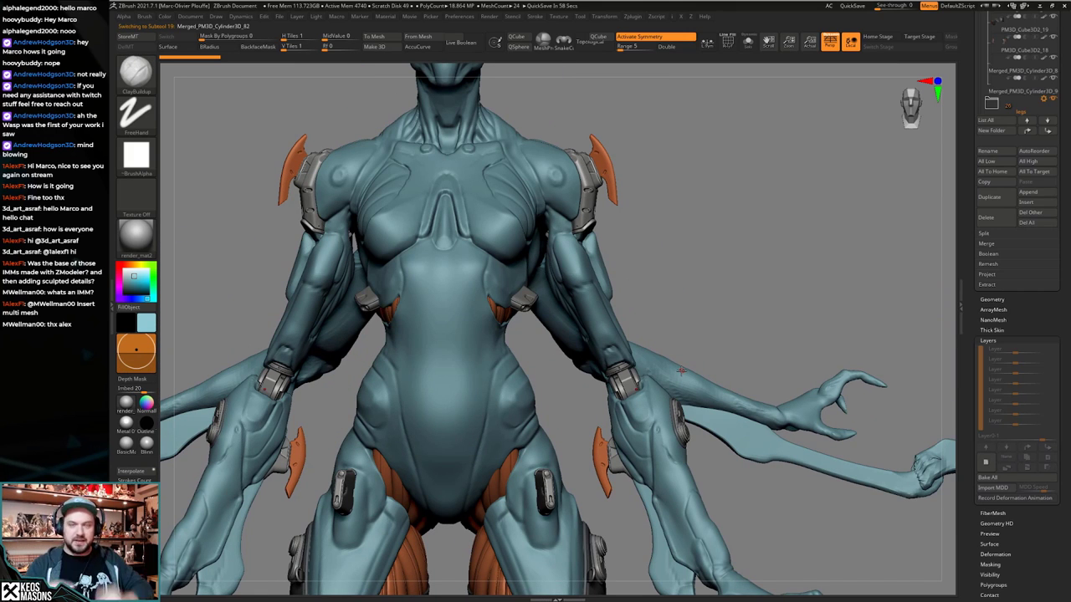
right_click_drag(681, 371, 640, 369)
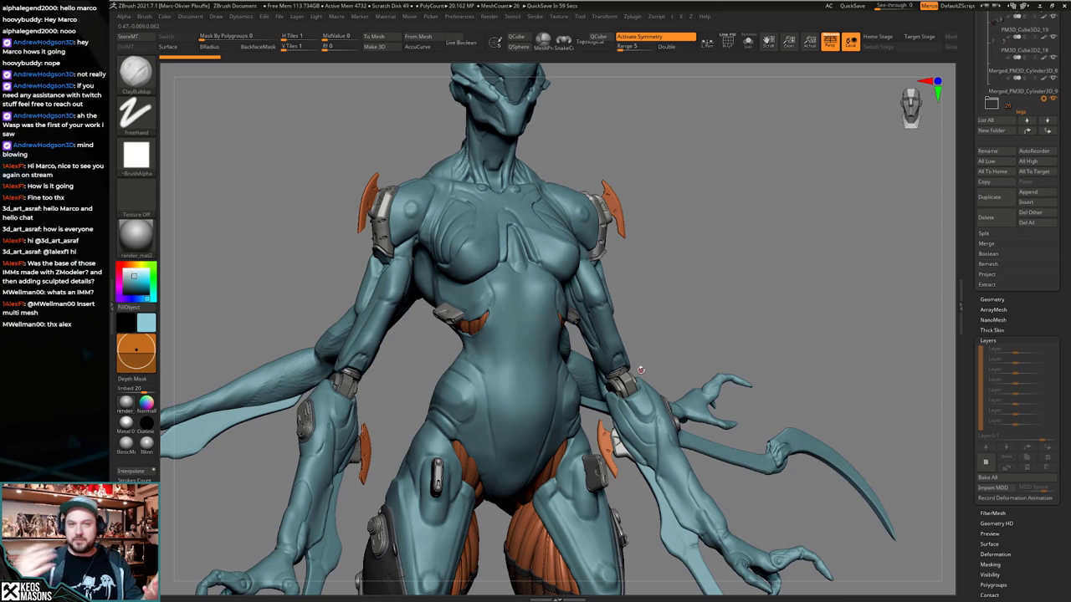
right_click_drag(652, 352, 648, 228, "alt")
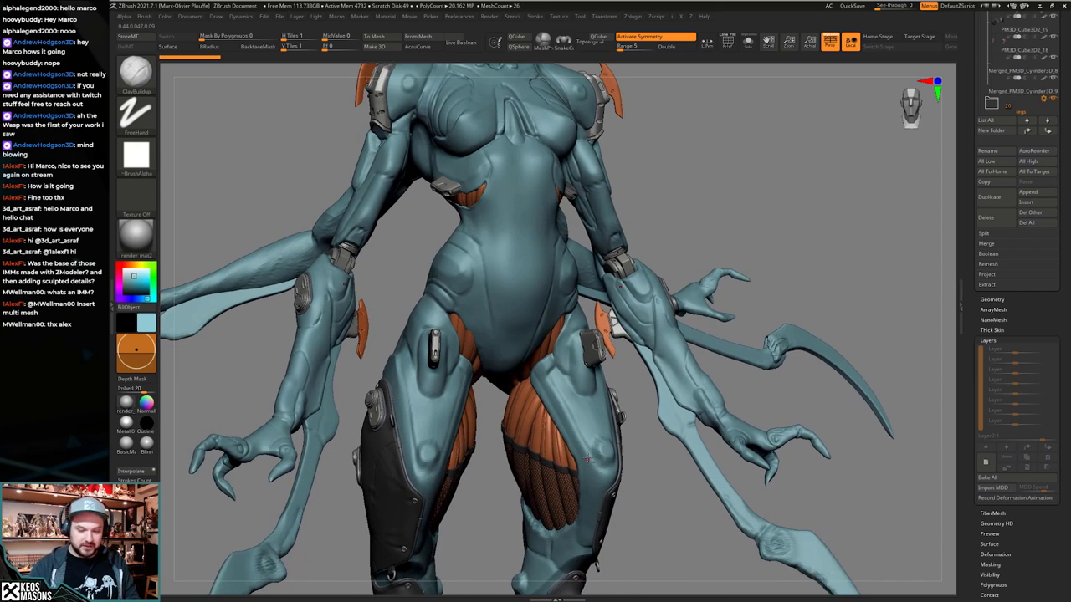
Examine the detailed legs from several angles, comparing the lower legs and feet with the plain upper body.
right_click_drag(597, 512, 609, 305, "alt")
right_click_drag(595, 508, 599, 313, "alt")
mouse_move(597, 401)
right_mouse_down("alt")
mouse_move(595, 278)
mouse_move(642, 416)
mouse_move(599, 412)
right_mouse_up("alt")
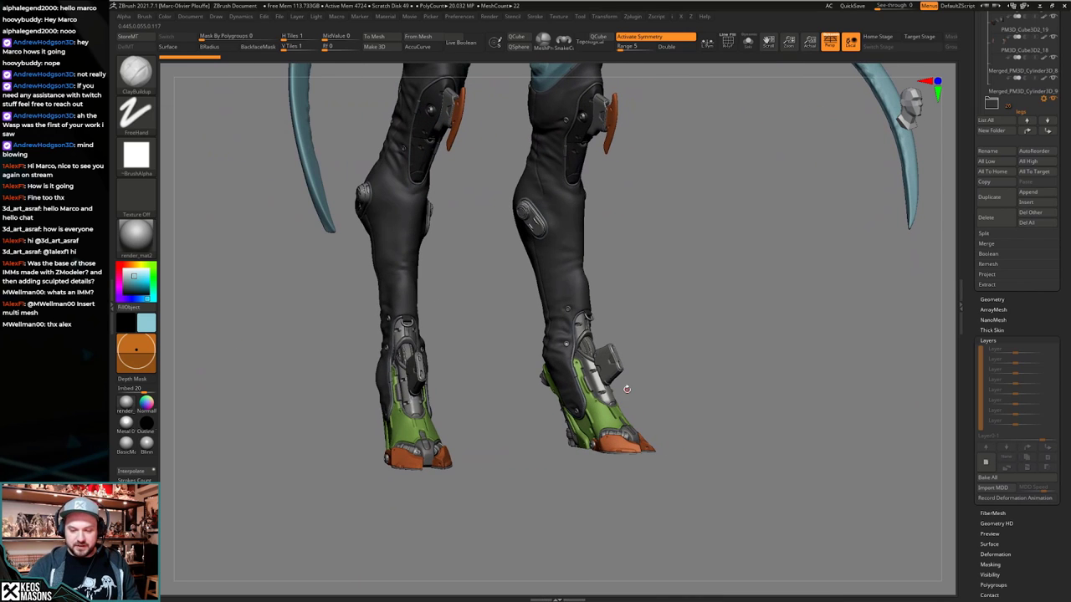
right_click_drag(593, 355, 585, 500)
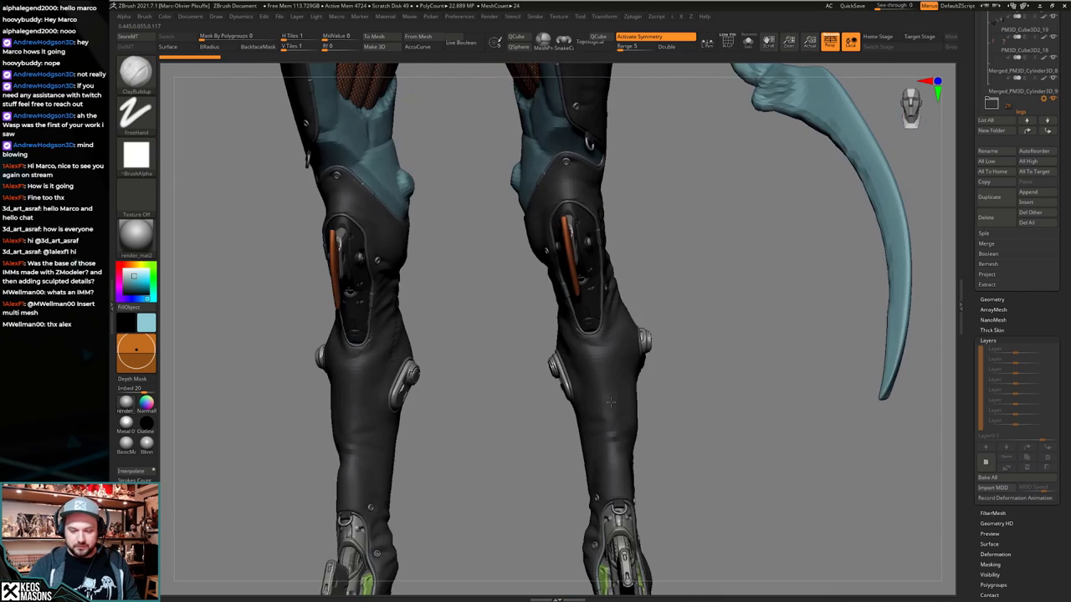
right_click_drag(690, 502, 601, 375)
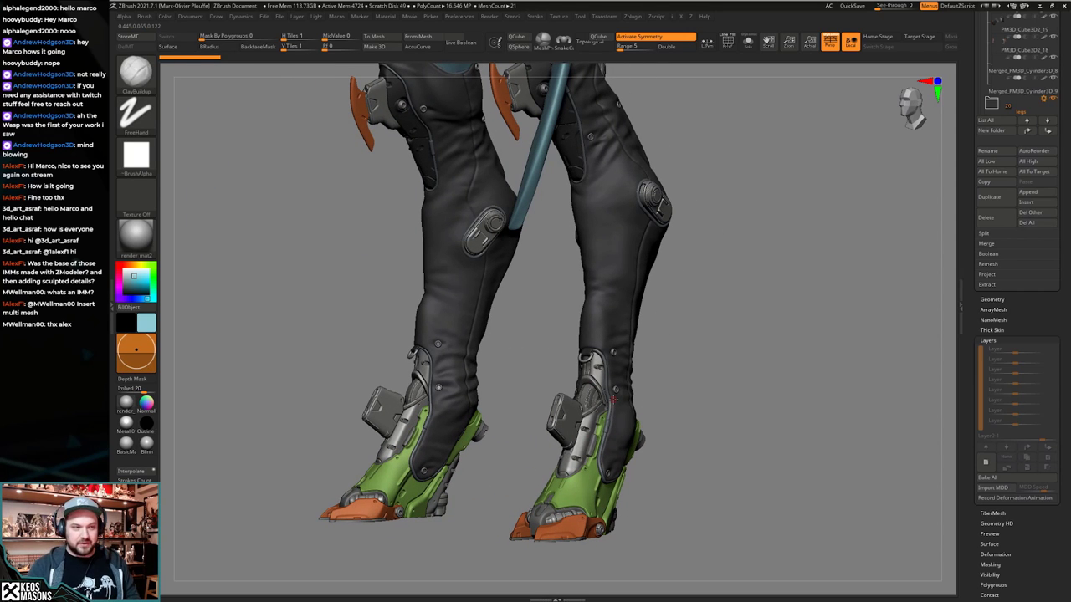
right_click_drag(603, 434, 635, 470)
mouse_move(636, 470)
right_mouse_down("ctrl")
mouse_move(634, 401)
mouse_move(626, 452)
right_mouse_up("ctrl")
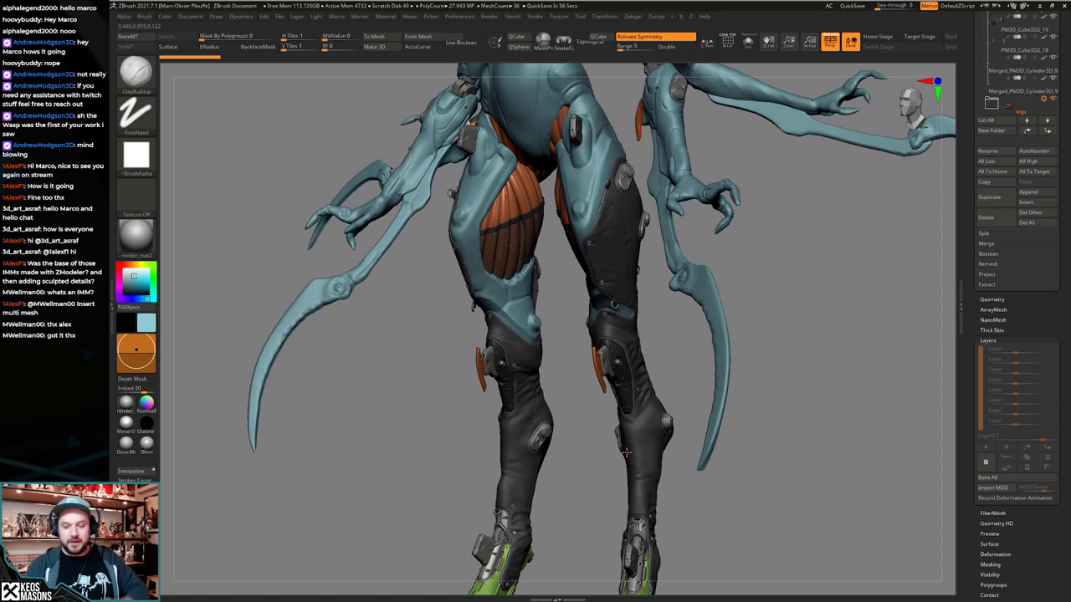
right_click_drag(632, 399, 658, 406)
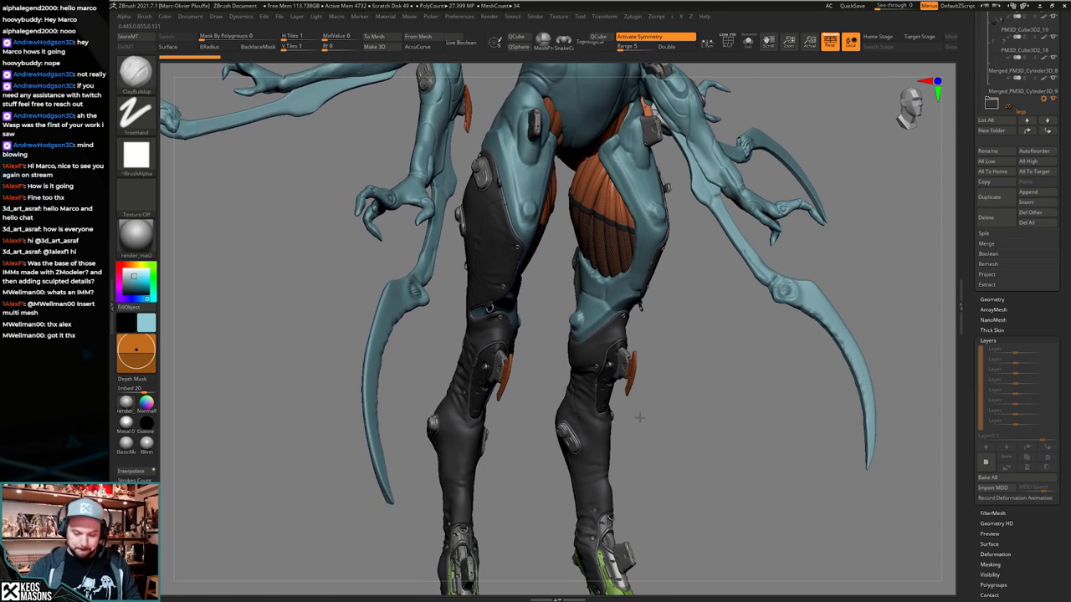
right_click_drag(633, 465, 637, 409, "alt")
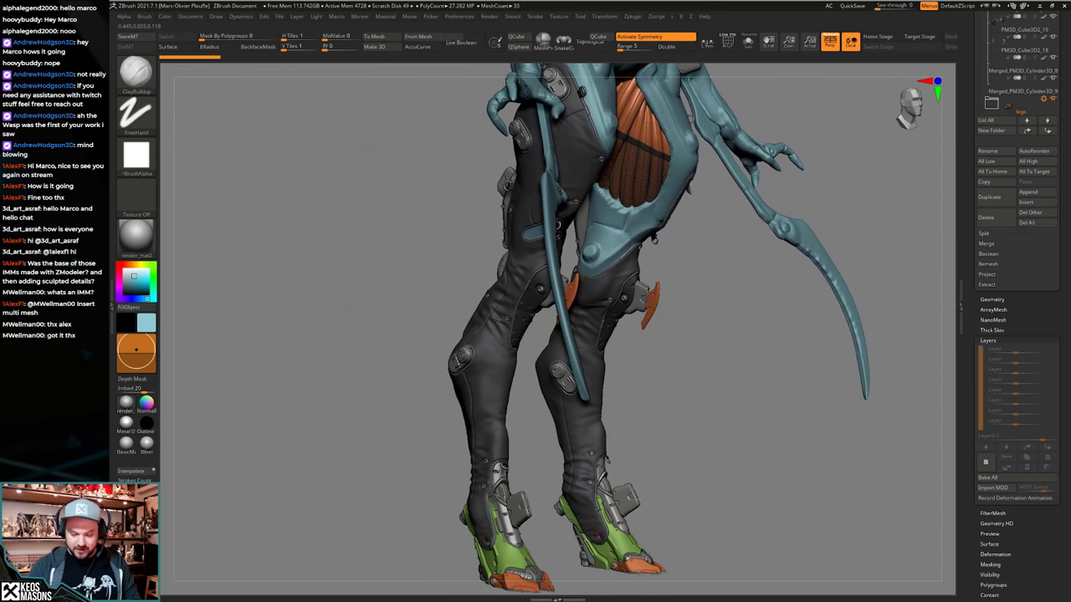
Select and isolate the small foot cylinders pm3d_cylinder3d_14_copy5, then show all parts and check the polyframe.
right_click_drag(597, 533, 632, 408, "alt")
key("alt+s")
right_click_drag(566, 485, 563, 516)
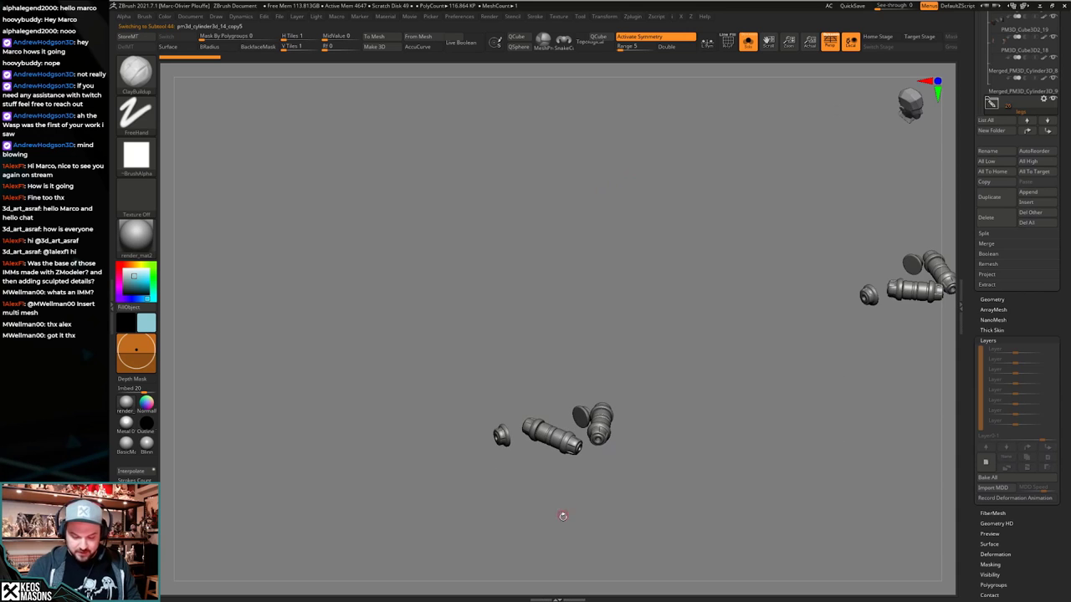
key("alt+s")
key("shift+f")
right_click_drag(579, 469, 638, 468)
key("shift+f")
Select the green foot shell mantis1_5, inspect both sides in isolation, and bring the surrounding leg parts back.
right_click_drag(638, 468, 586, 334, "ctrl")
right_click_drag(554, 251, 607, 502, "alt")
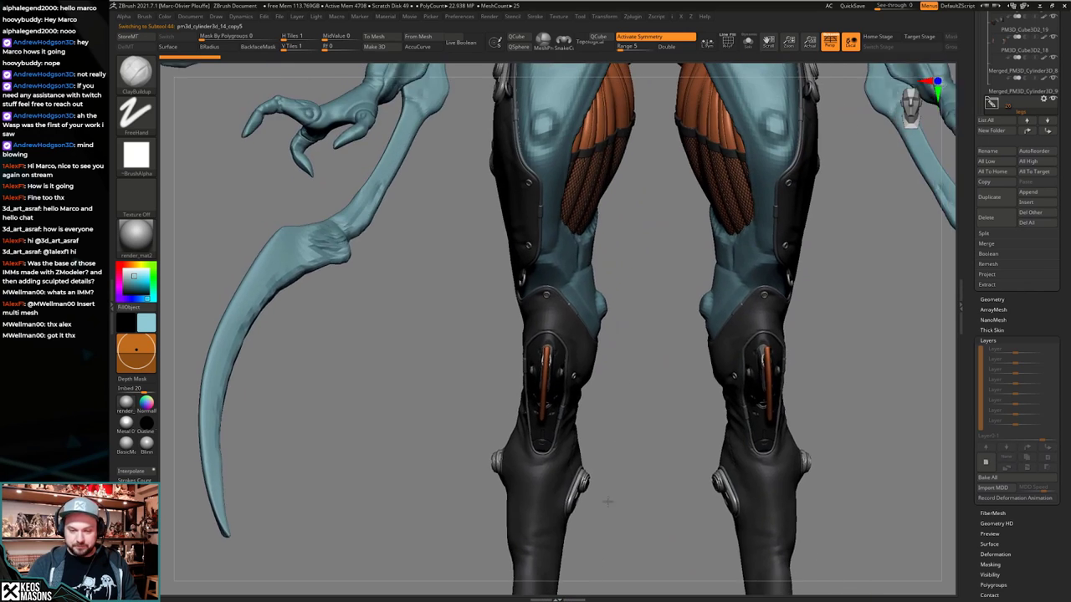
mouse_move(636, 289)
right_mouse_down("alt")
mouse_move(620, 368)
mouse_move(628, 225)
right_mouse_up("alt")
right_click_drag(598, 396, 566, 180, "alt")
mouse_move(649, 420)
right_mouse_down()
mouse_move(498, 444)
mouse_move(554, 464)
mouse_move(671, 398)
mouse_move(687, 400)
right_mouse_up()
left_click(493, 441, "alt")
key("alt+s")
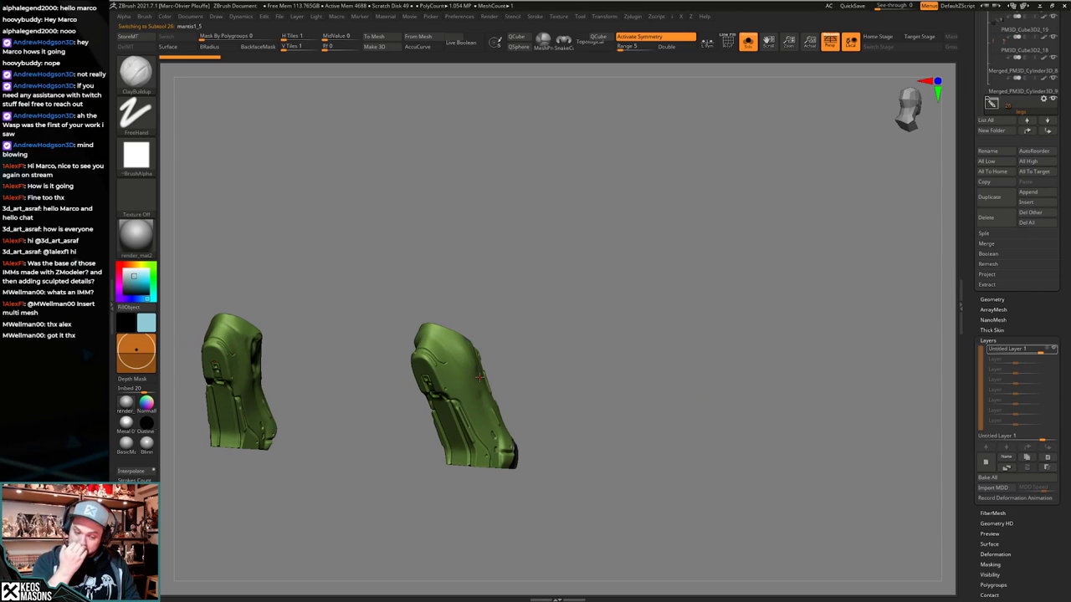
right_click_drag(691, 377, 679, 369)
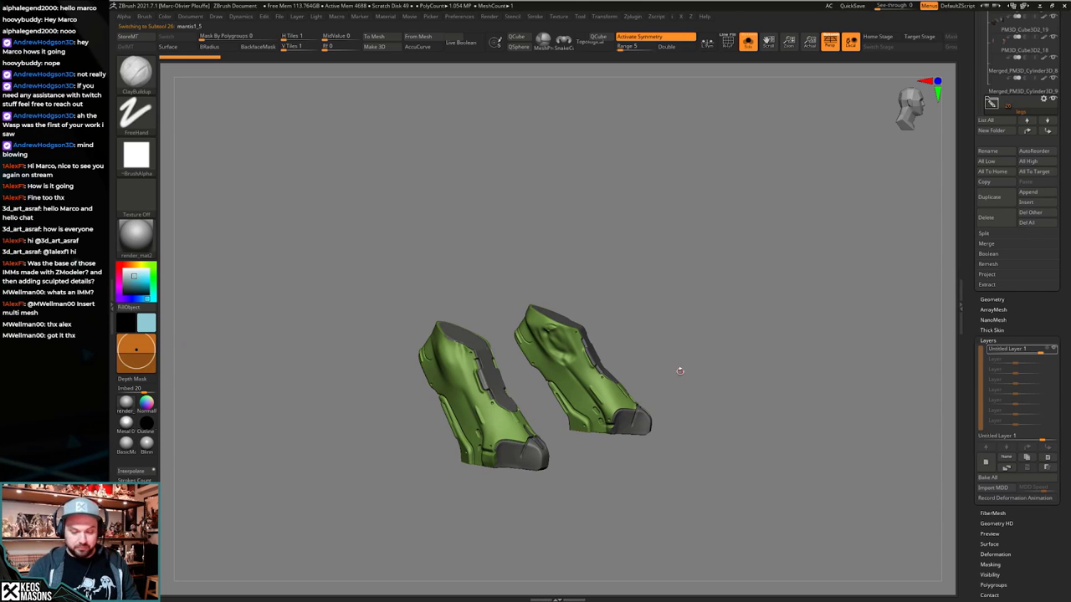
key("ctrl+shift+s")
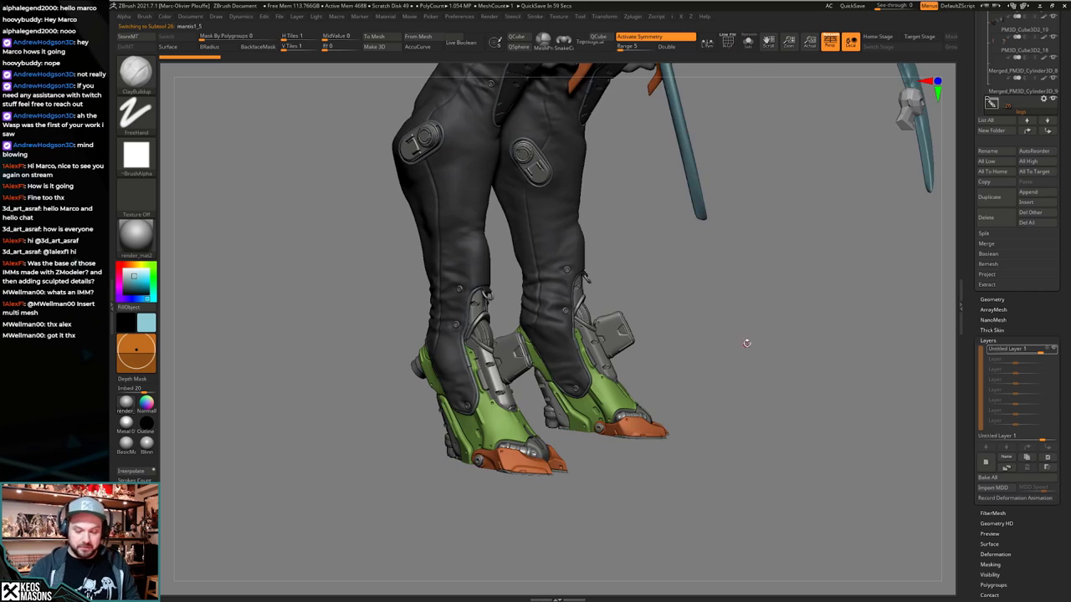
Select the dark leg covering mantis1_6 and inspect it in isolation and with its polyframe displayed.
right_click_drag(758, 343, 743, 345)
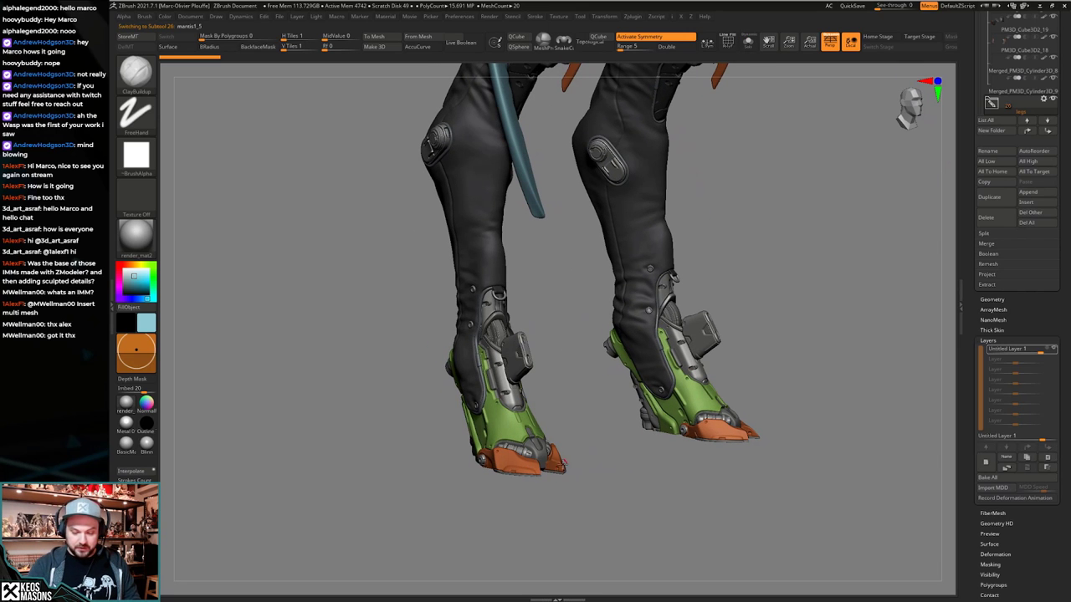
right_click_drag(554, 390, 604, 456, "alt")
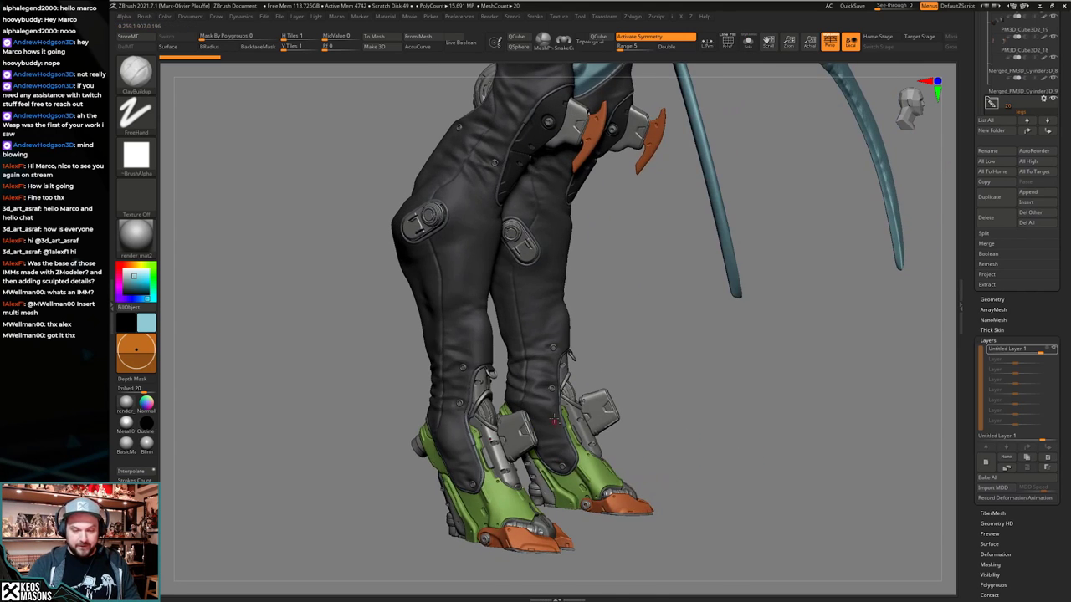
right_click_drag(651, 399, 664, 502, "alt")
left_click(548, 368, "alt")
right_click_drag(694, 394, 660, 414)
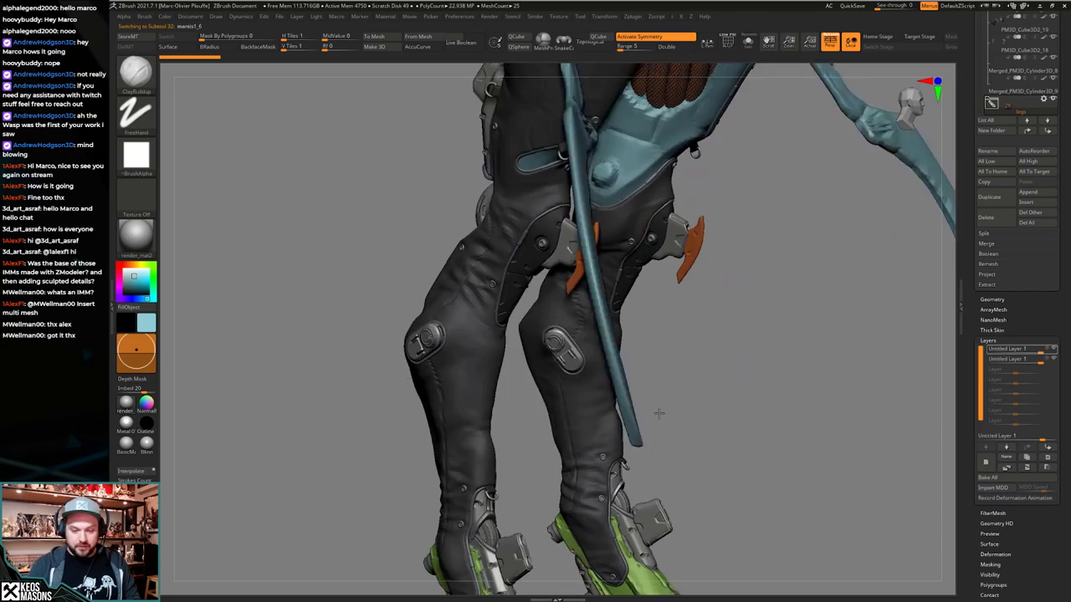
key("ctrl+shift+s")
key("shift+f")
right_click_drag(672, 376, 667, 411, "alt")
key("shift+f")
right_click_drag(667, 457, 649, 344, "alt")
key("ctrl+shift+s")
Select the main body mantis1_1 and undo its plain blue fill to restore the green, black and orange colouring.
left_click(646, 375, "alt")
key("ctrl+z")
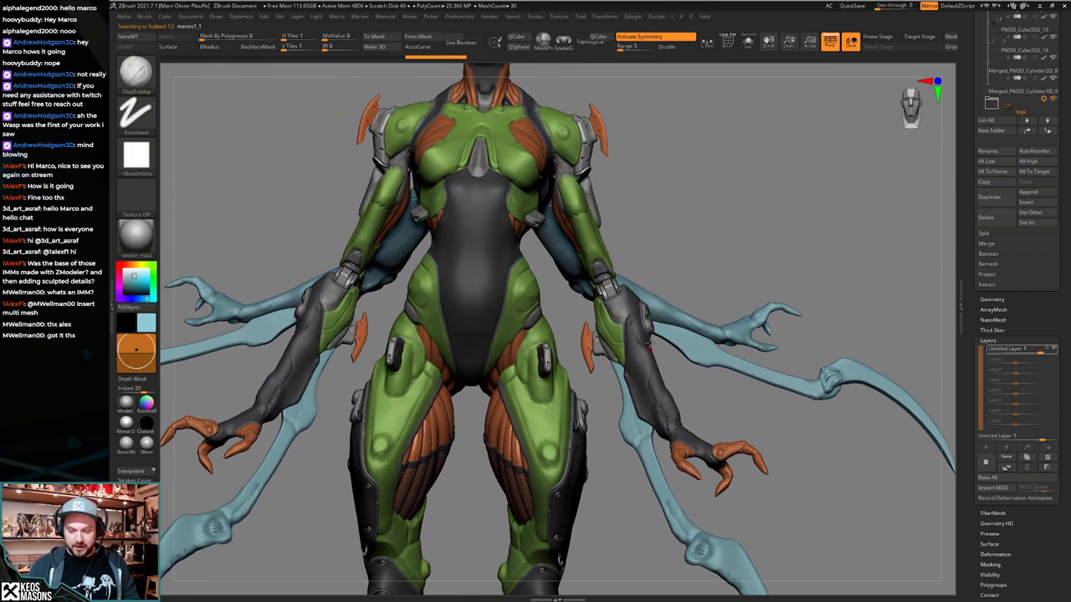
Select and isolate the orange thigh muscle strands with their mesh wrapping to inspect their surface detail.
right_click_drag(598, 491, 562, 335, "alt")
right_click_drag(562, 335, 626, 328)
left_click(701, 377, "alt")
left_click(690, 384, "alt")
key("alt+s")
right_click_drag(644, 530, 615, 457, "alt")
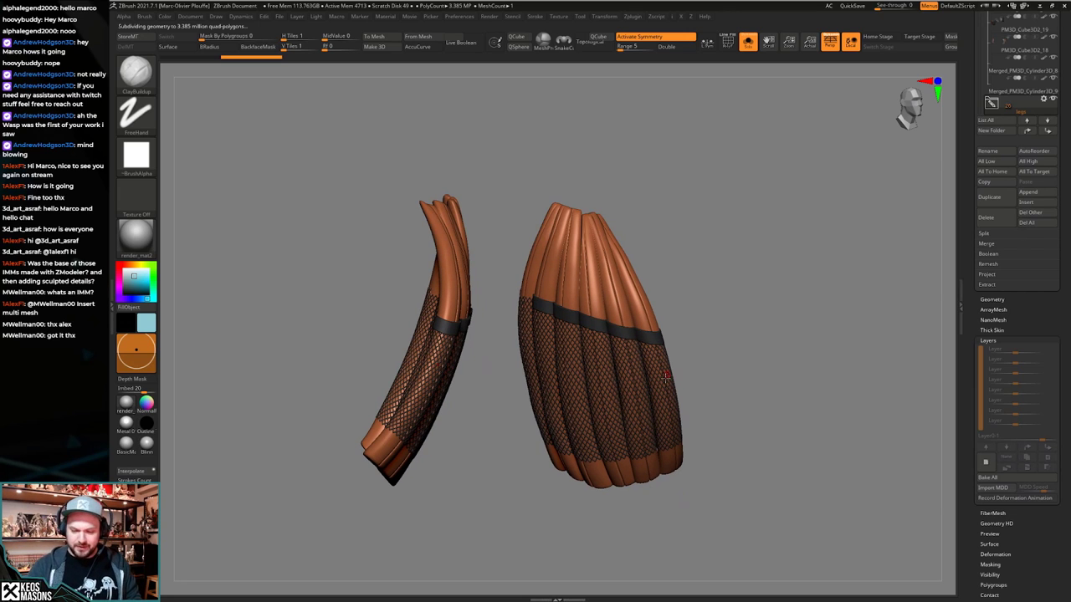
Bring the rest of the body back and examine the orange muscle strands on the thighs and buttocks from front and back.
right_click_drag(654, 409, 649, 437)
key("alt+s")
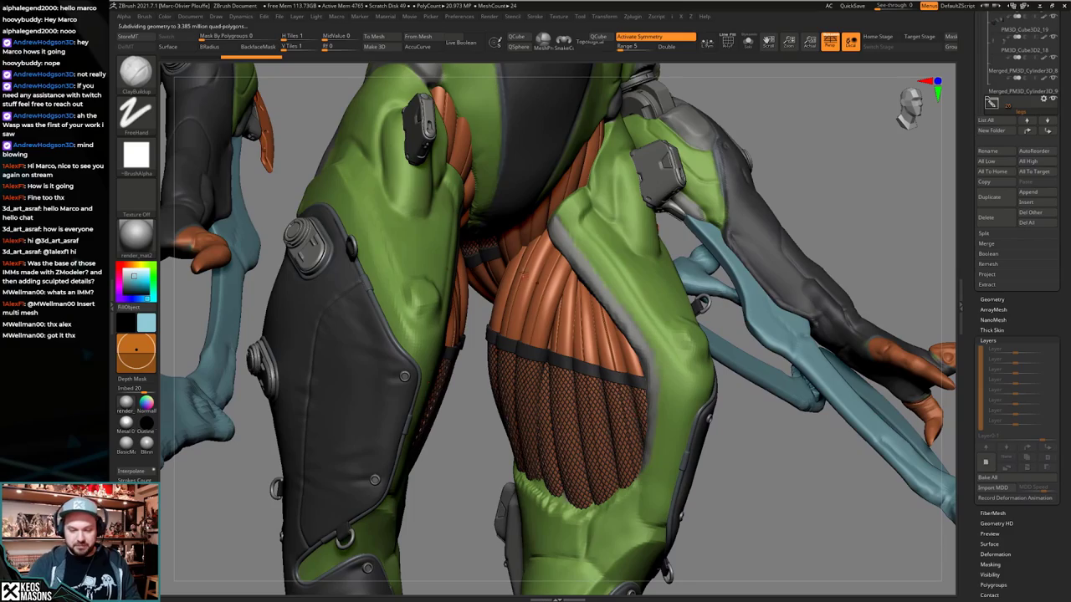
right_click_drag(525, 274, 591, 321)
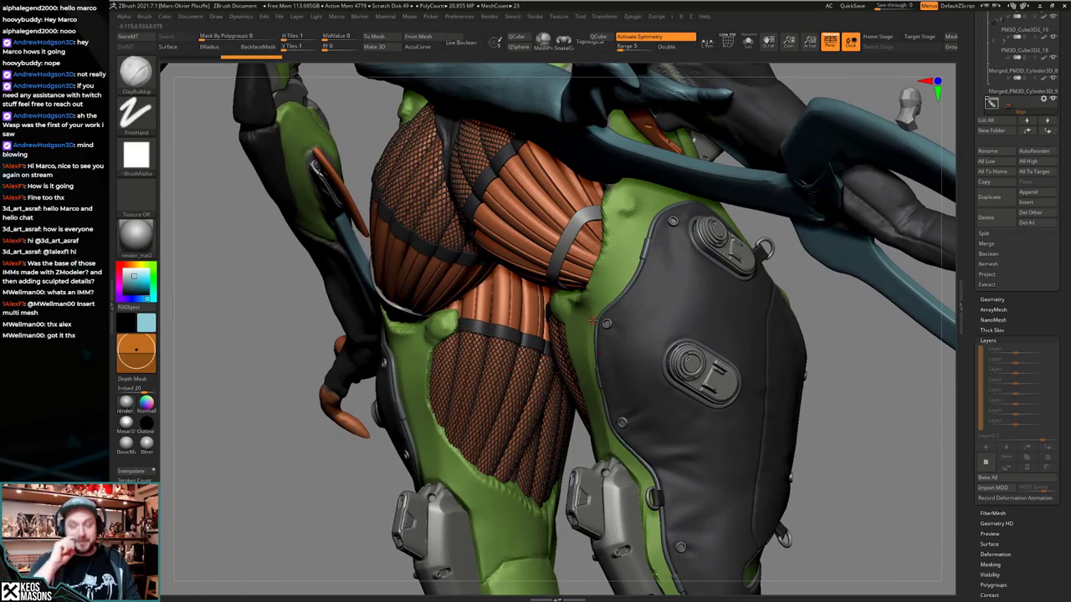
right_click_drag(592, 395, 665, 335)
mouse_move(626, 366)
right_mouse_down()
mouse_move(646, 374)
mouse_move(635, 392)
mouse_move(616, 383)
mouse_move(621, 373)
right_mouse_up()
Open the keep folder and inspect the stored pieces PM3D_Cube3D1_1, PM3D_Cube3D1_2 and PM3D_Cube3D2_13, in isolation and beside the legs.
left_click_drag(974, 306, 962, 379)
left_click(994, 142)
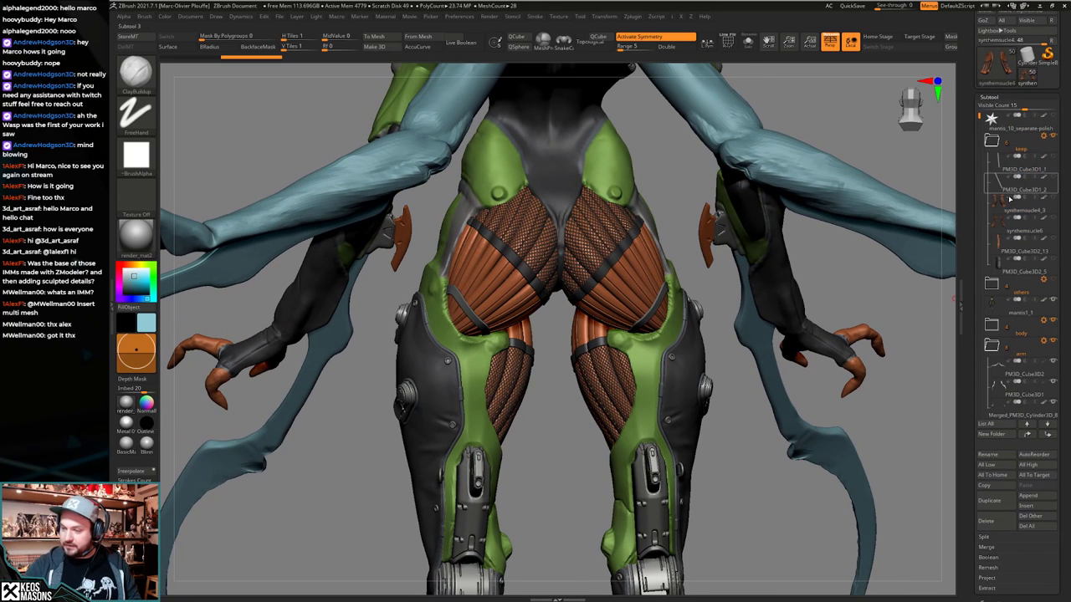
left_click(999, 168)
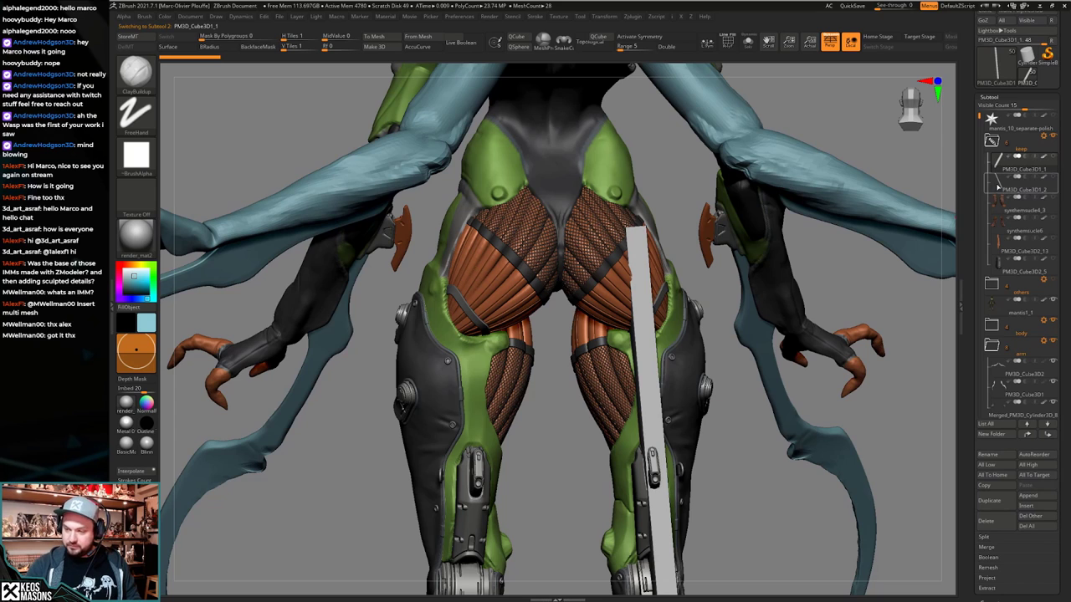
left_click(997, 187)
key("shift+s")
left_click(999, 244)
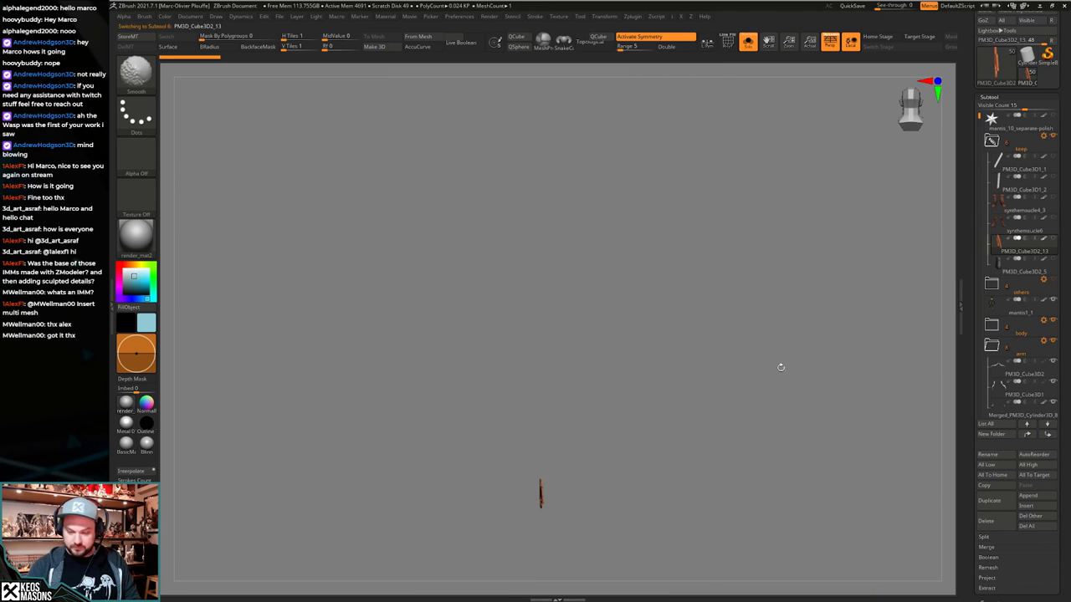
mouse_move(555, 543)
left_mouse_down()
mouse_move(612, 442)
mouse_move(656, 428)
mouse_move(671, 407)
mouse_move(658, 443)
mouse_move(638, 445)
mouse_move(650, 433)
left_mouse_up()
key("shift+s")
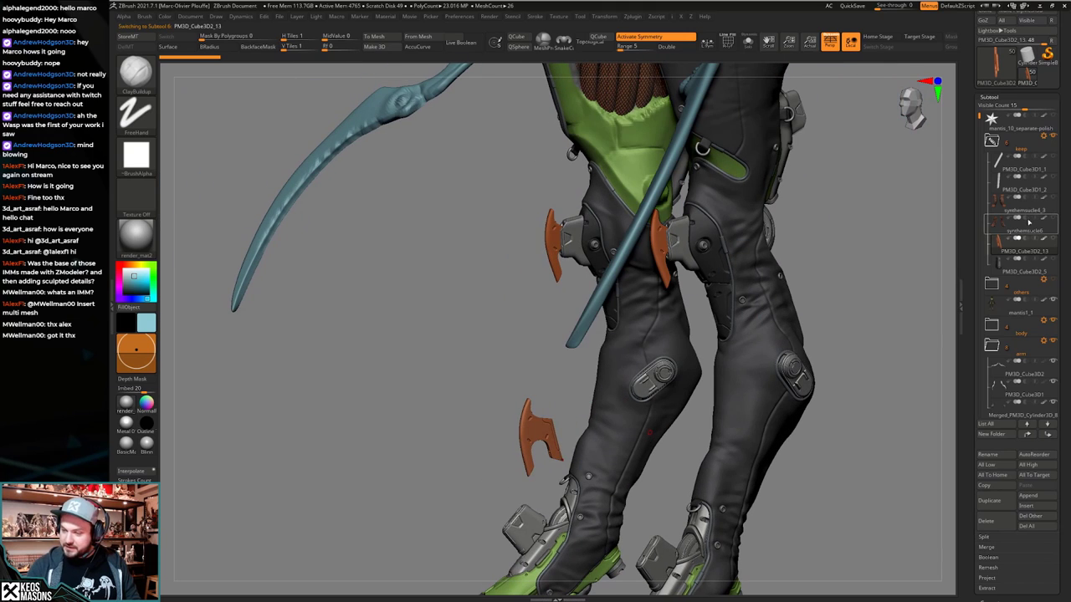
Select synthemuscle6 and the armour block PM3D_Cube3D2_5, and inspect the block alone and beside the knee parts.
left_click(756, 378, "alt")
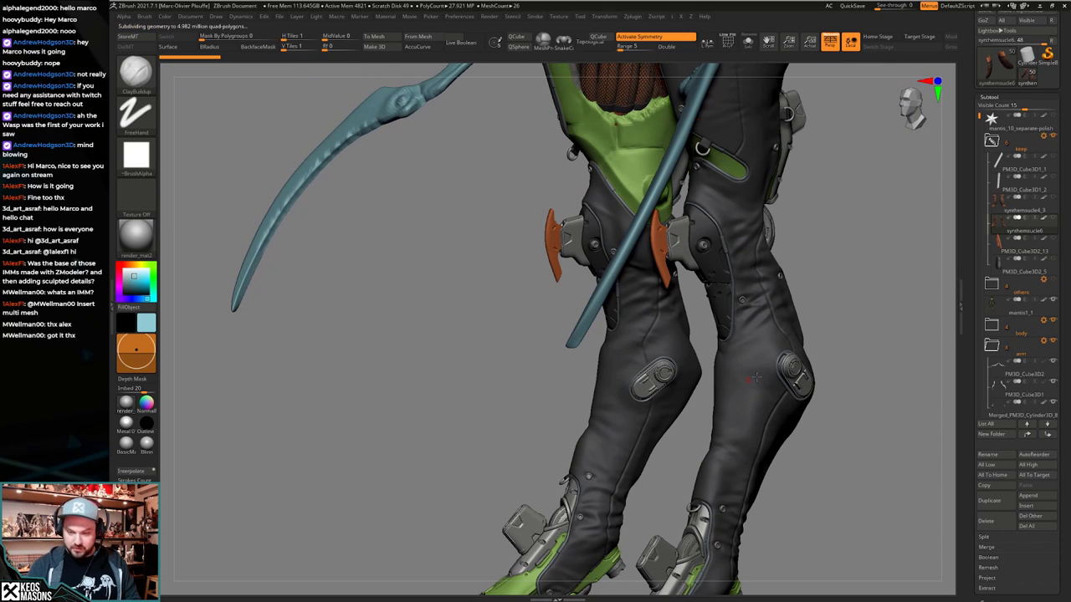
left_click(1004, 271)
left_click_drag(658, 338, 550, 352, "alt")
left_click_drag(554, 395, 553, 404)
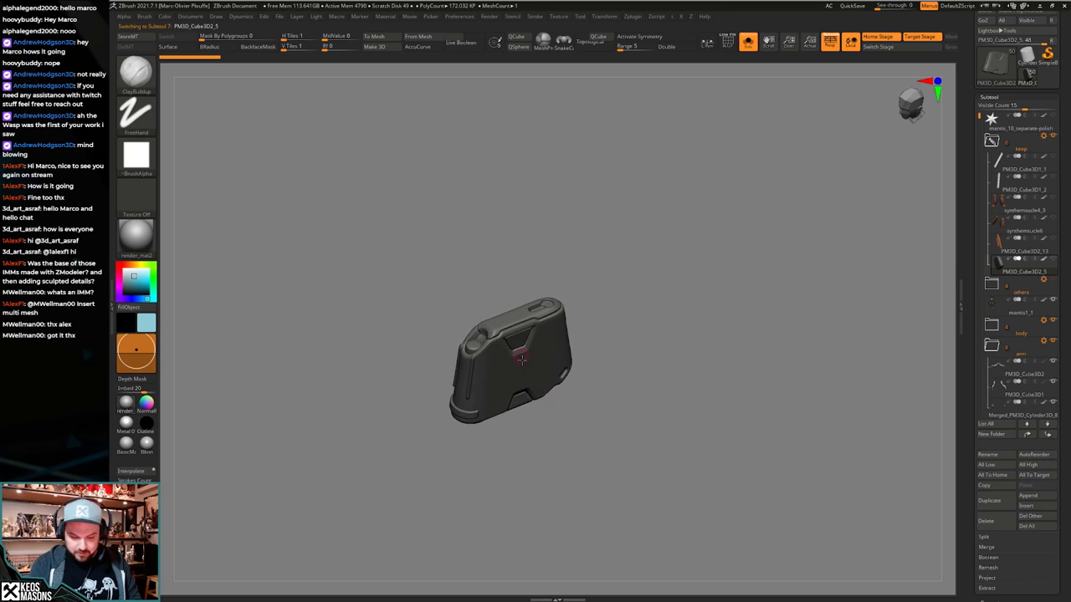
left_click_drag(521, 358, 547, 299, "alt")
key("alt+s")
left_click_drag(576, 590, 558, 397)
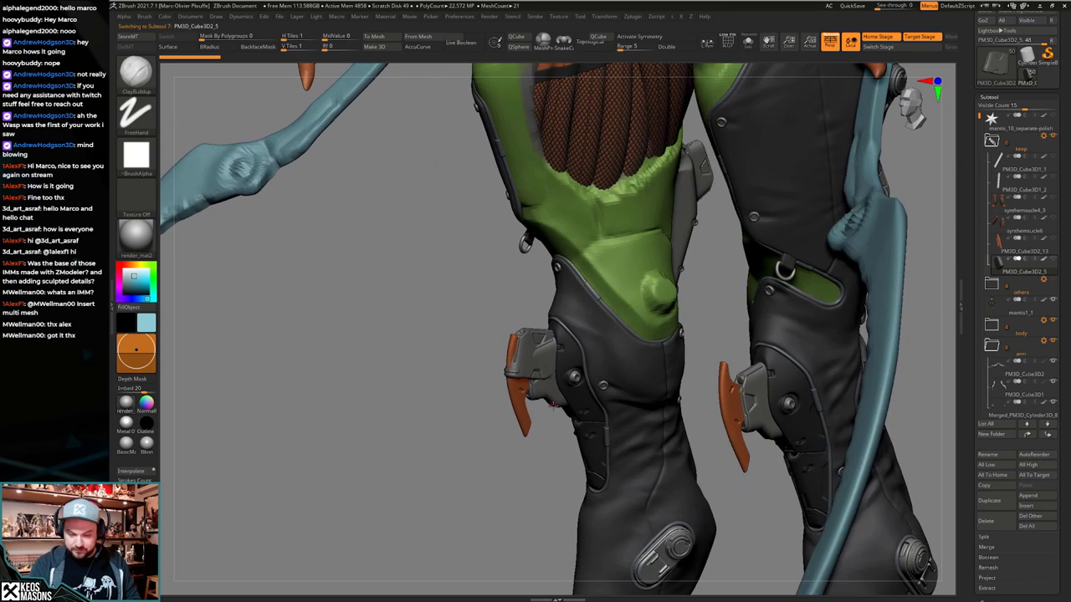
key("alt+s")
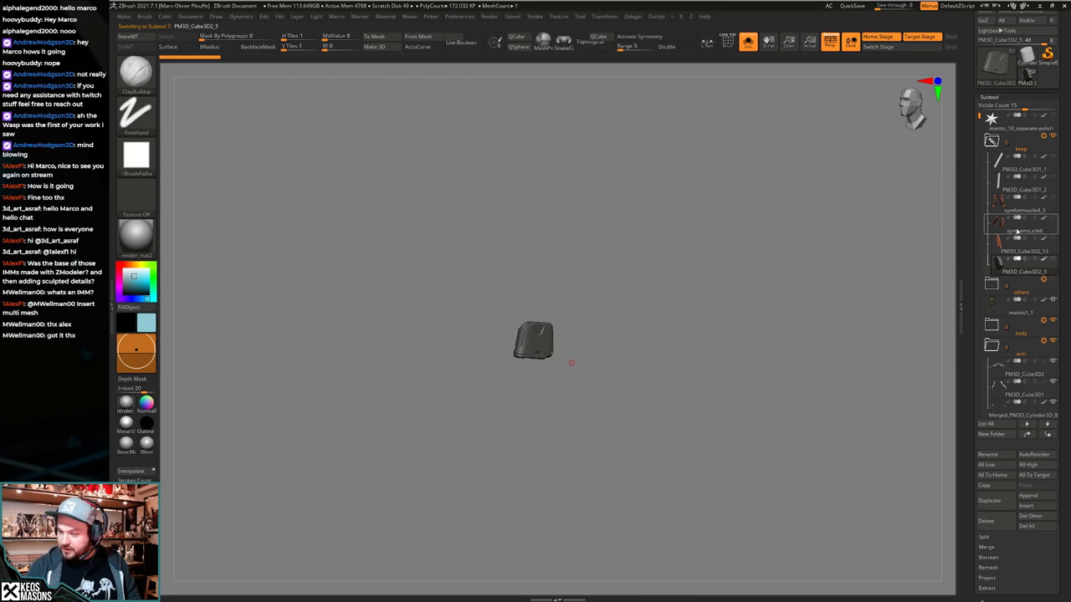
Load the synth_muscle.ztl tool from the mantis project folder.
left_click_drag(973, 89, 972, 150)
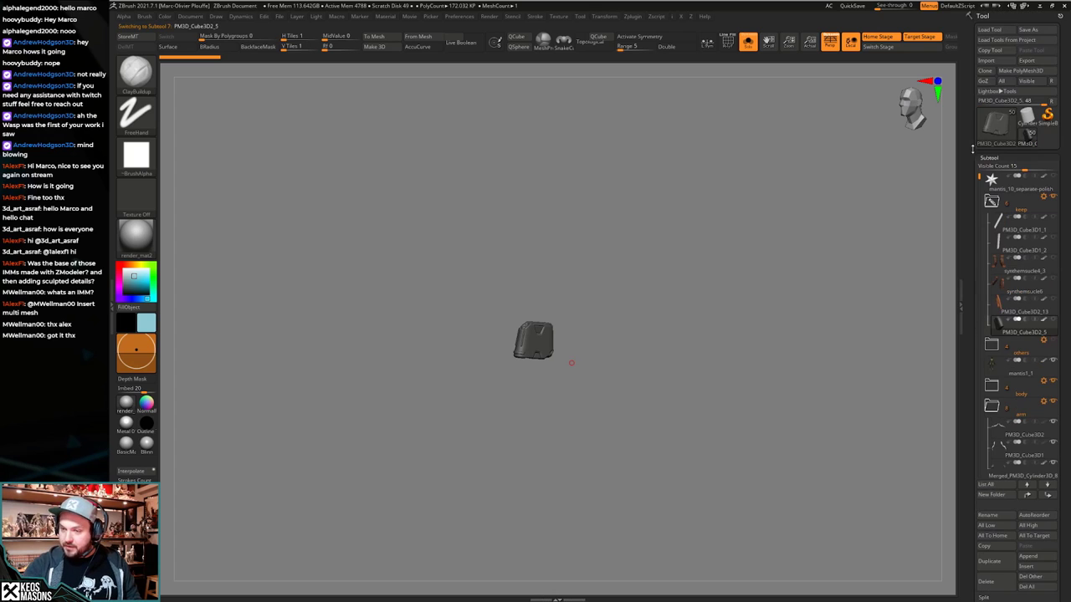
left_click(998, 31)
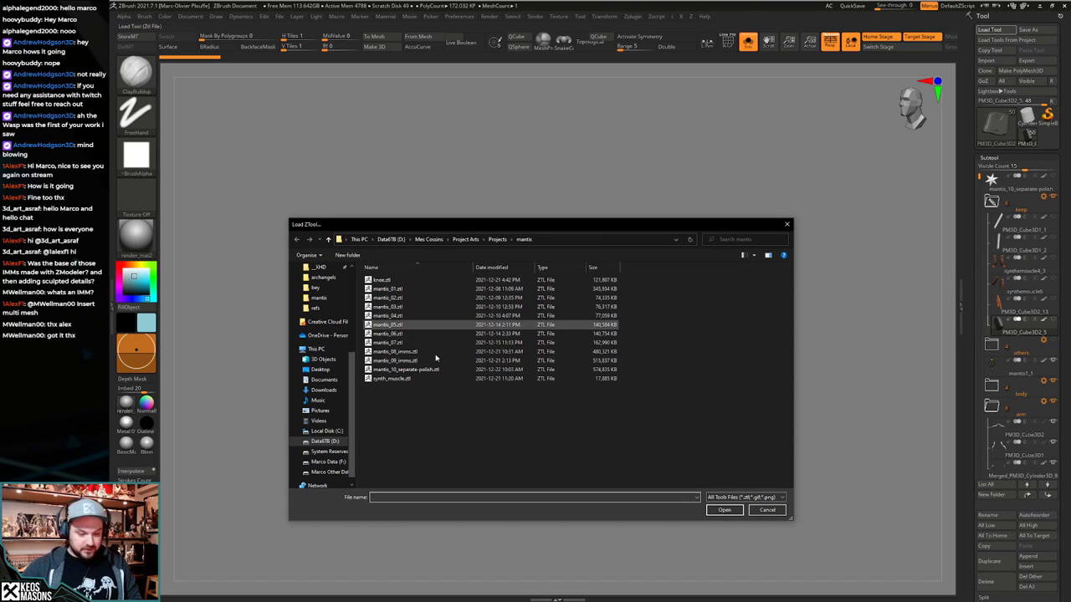
left_click(786, 225)
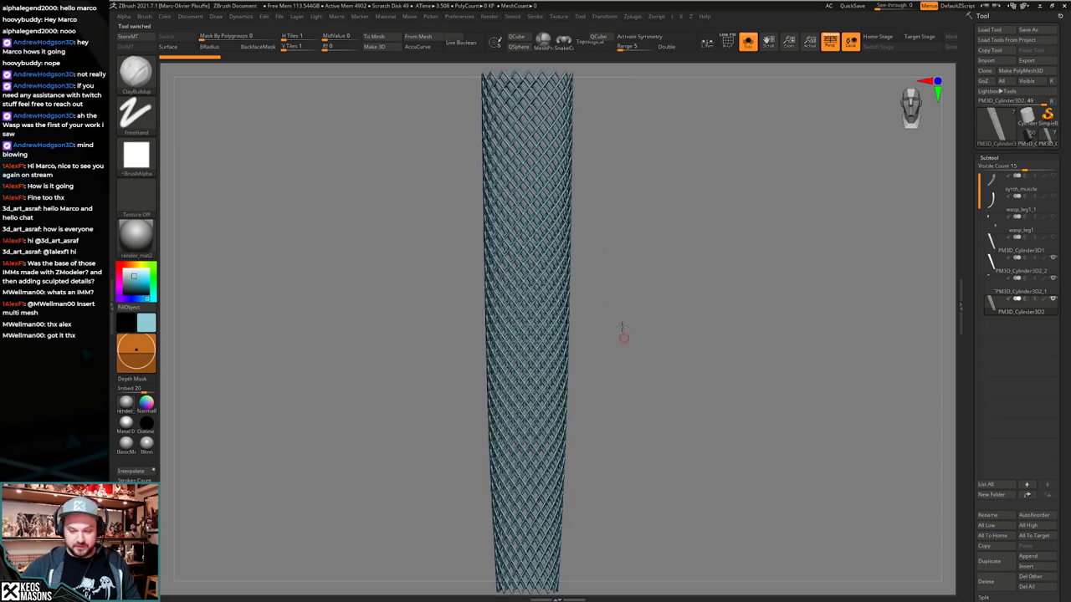
Inspect the braided mesh cylinder PM3D_Cylinder3D2 up close, in isolation and with its polyframe displayed.
left_click_drag(622, 328, 561, 286, "alt")
key("shift+f")
key("f")
right_click_drag(531, 411, 576, 418)
key("shift+s")
left_click(577, 432, "alt")
left_click_drag(639, 425, 604, 467)
left_click(562, 334, "alt")
key("shift+s")
mouse_move(562, 334)
right_mouse_down("alt")
mouse_move(591, 425)
mouse_move(613, 411)
mouse_move(540, 410)
right_mouse_up("alt")
key("shift+f")
key("d")
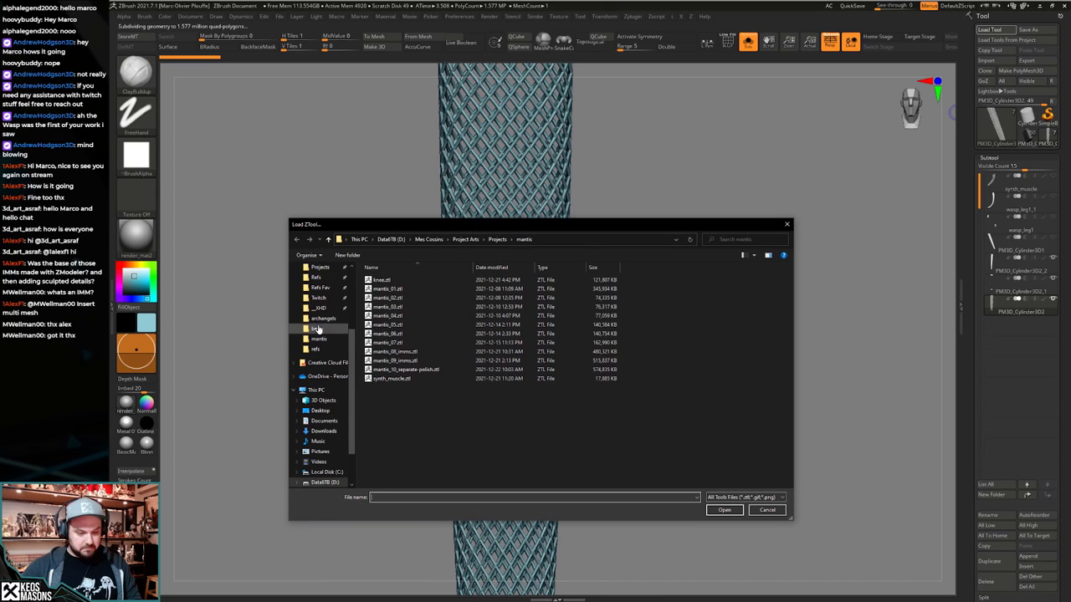
Load the xs.ZTL tool from the wasp project folder.
scroll(373, 477, "down", 12)
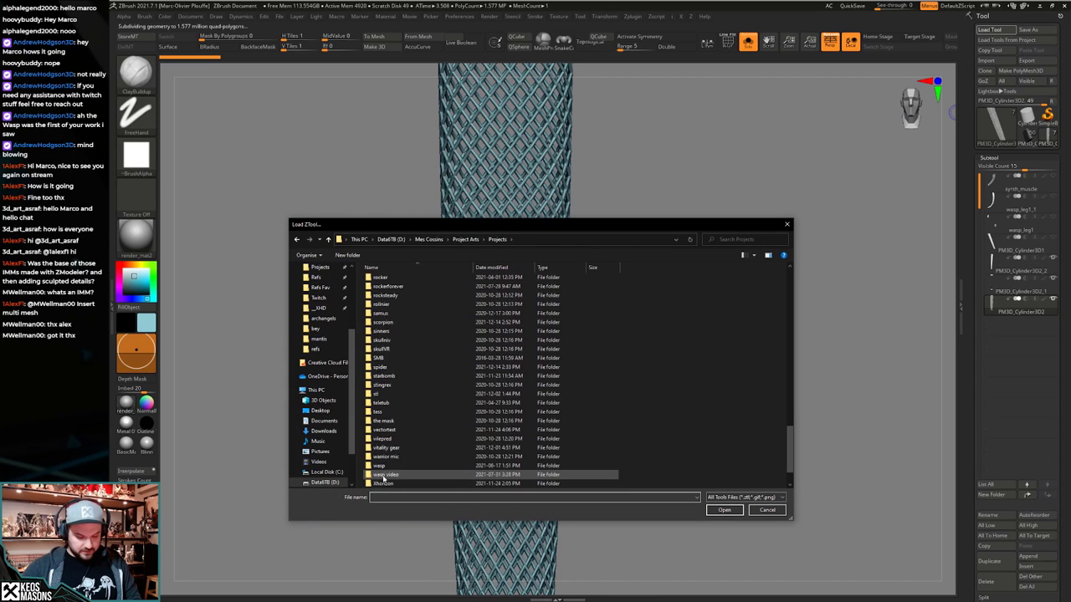
left_click(384, 452)
double_click(383, 458)
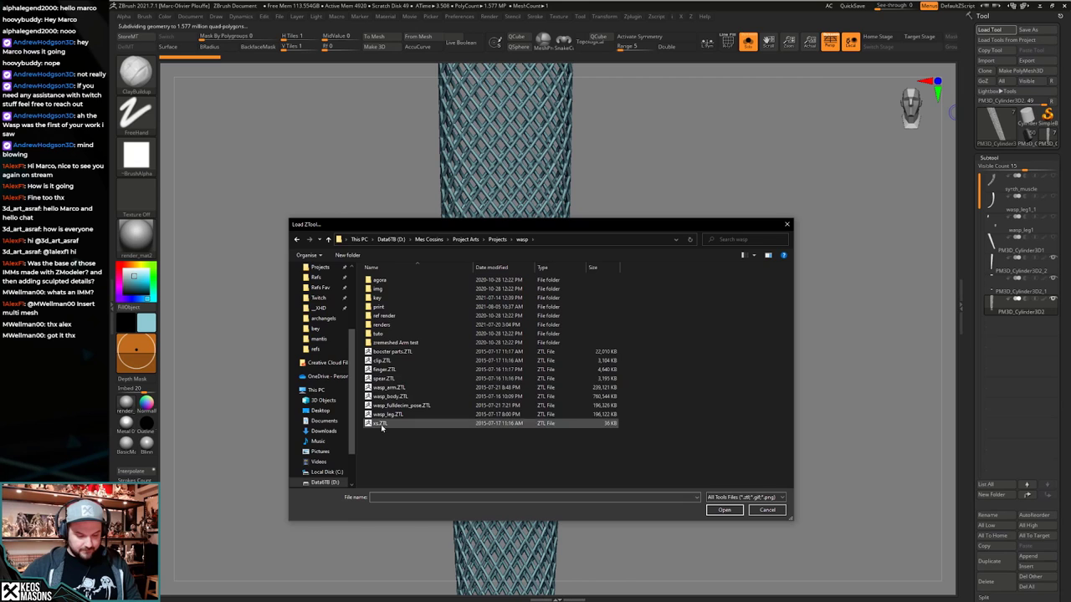
double_click(381, 425)
Examine the X-shaped mesh unit from several angles and with its polyframe displayed.
right_click_drag(552, 262, 569, 306, "ctrl")
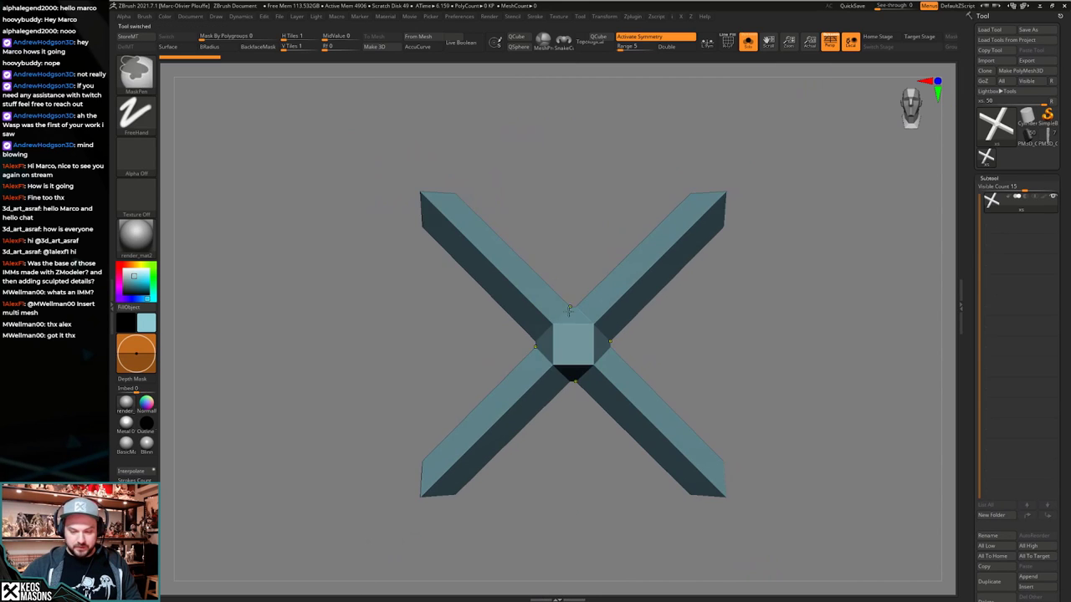
right_click_drag(661, 337, 604, 335)
right_click_drag(604, 335, 675, 344, "ctrl")
key("shift+f")
key("shift+f")
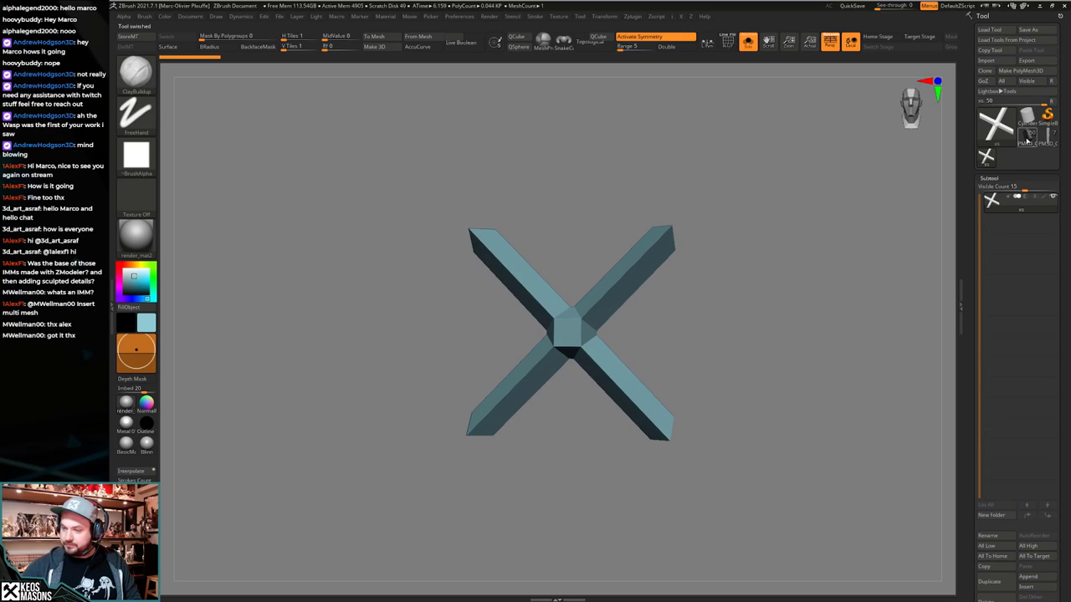
Switch back to the braided cylinder tool and examine the complete synthetic muscle with its collars and ends.
left_click(1046, 137)
key("f")
key("alt+s")
mouse_move(590, 361)
right_mouse_down("ctrl")
mouse_move(599, 410)
mouse_move(599, 356)
right_mouse_up("ctrl")
right_click_drag(605, 304, 605, 328, "ctrl")
right_click_drag(606, 328, 605, 282)
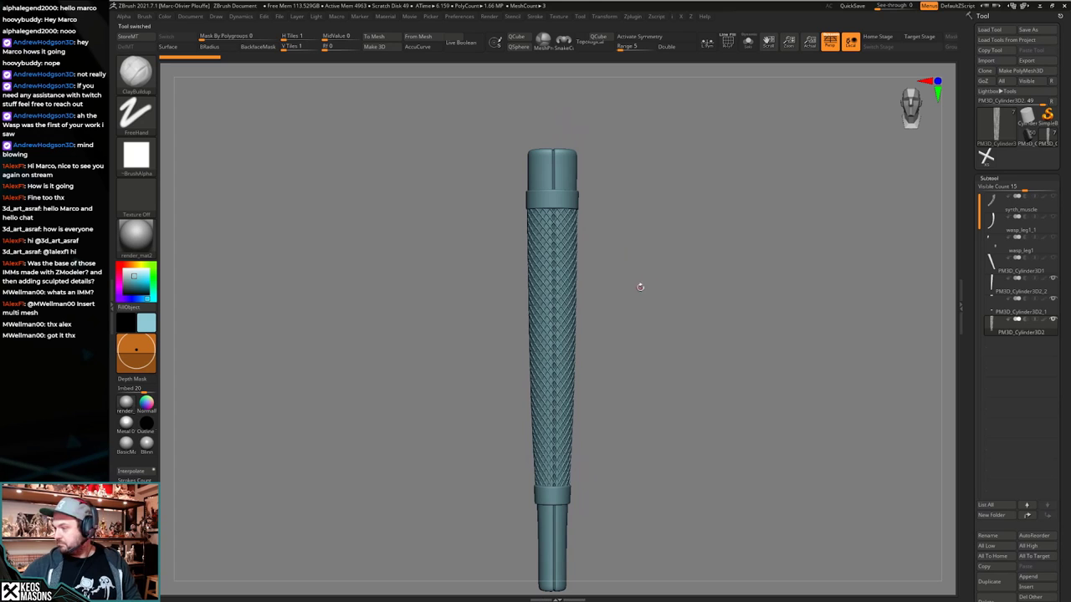
Return to the mantis character, select the ribbed ball joints of the rear arms and inspect them in isolation.
left_click(1031, 144)
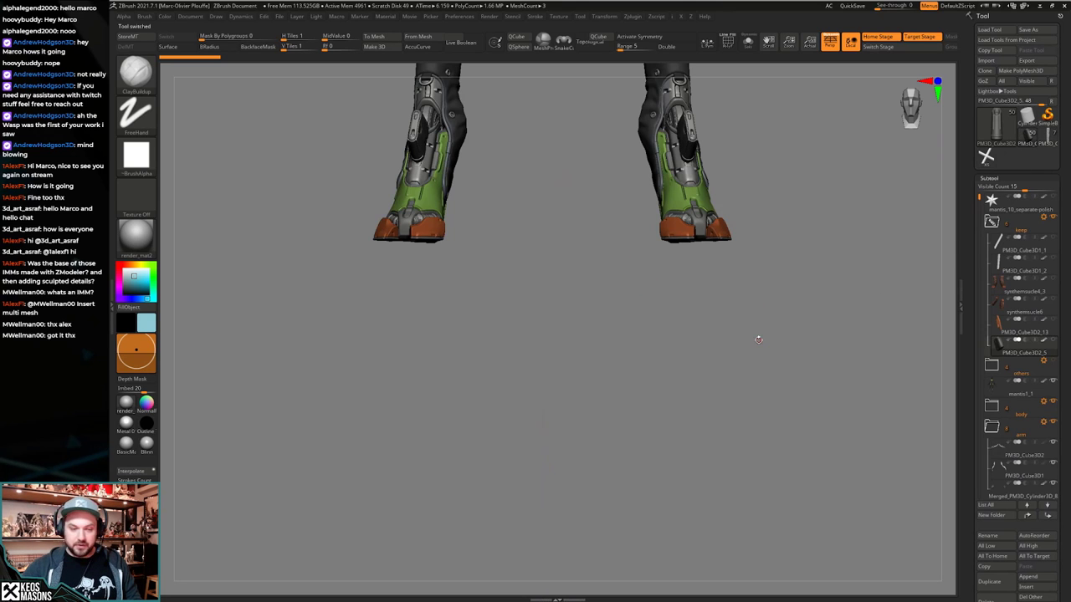
right_click_drag(563, 223, 583, 494, "alt")
right_click_drag(581, 302, 788, 373, "alt")
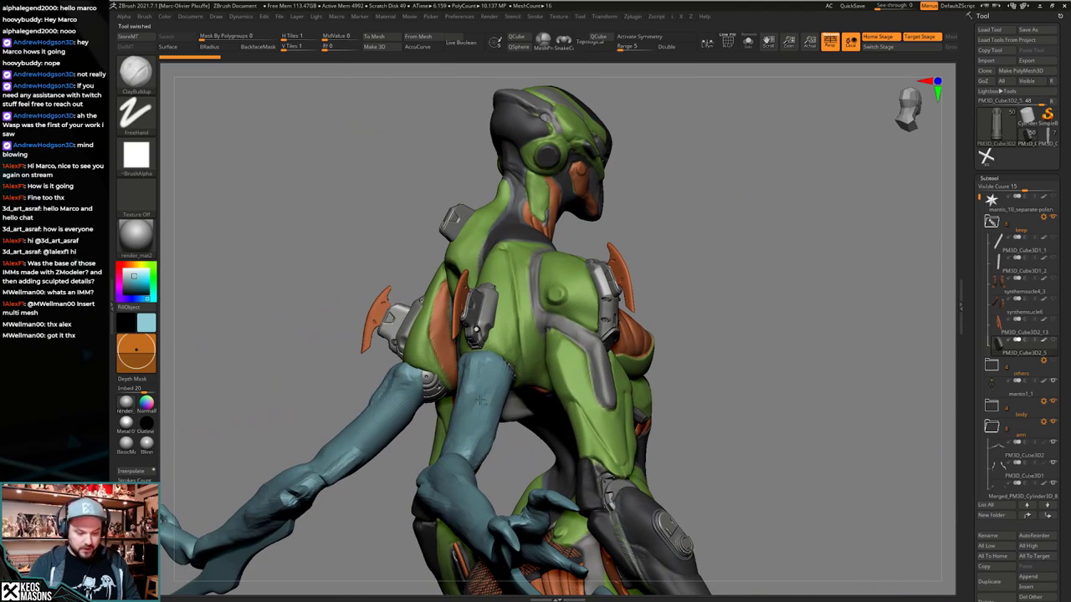
left_click(442, 395, "alt")
key("alt+s")
right_click_drag(441, 395, 491, 389)
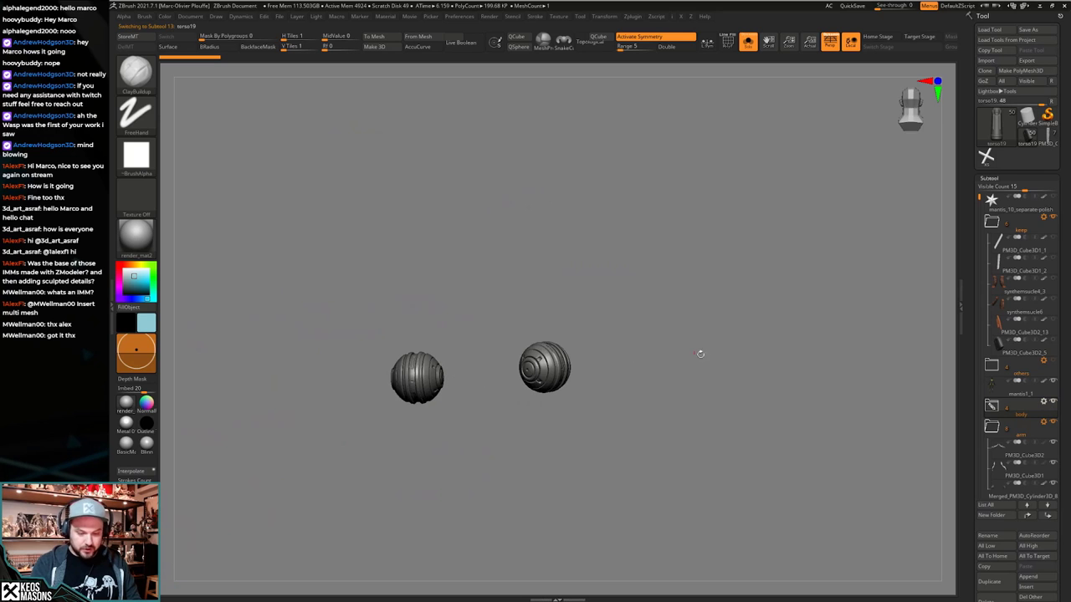
right_click_drag(707, 400, 766, 243)
key("alt+s")
Select the rear arms and scythe blades PM3D_Cube3D2 and restore their orange, grey and black colouring.
right_click_drag(765, 243, 726, 197, "ctrl")
mouse_move(712, 339)
right_mouse_down()
mouse_move(795, 336)
mouse_move(725, 344)
mouse_move(774, 335)
right_mouse_up()
left_click(724, 350, "alt")
left_click(757, 268, "alt")
left_click_drag(733, 350, 641, 374)
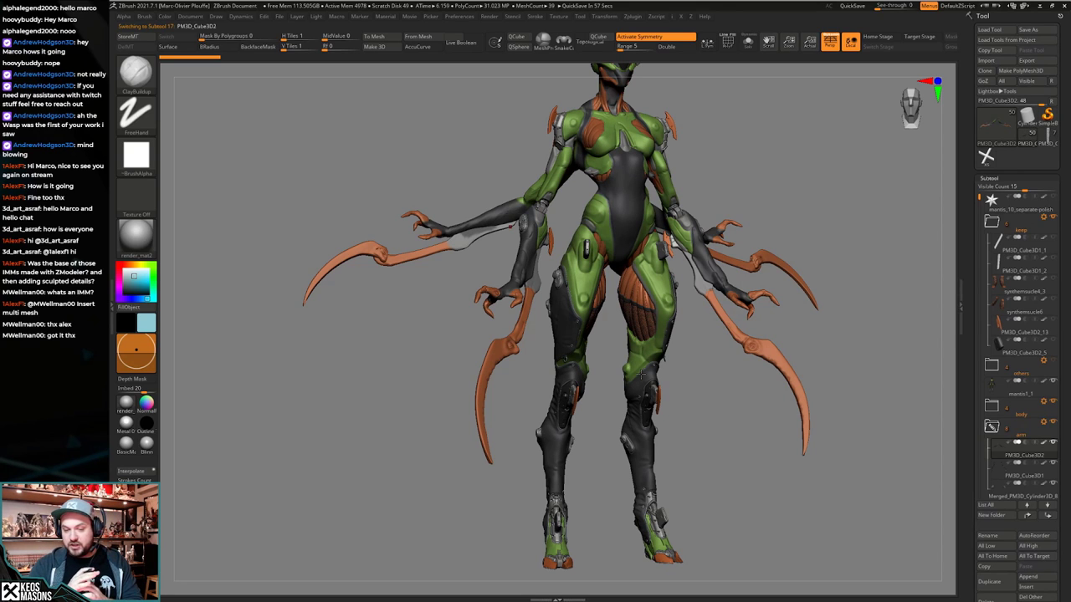
Select the main body mantis1_1, inspect it in isolation with its polyframe displayed, and bring the other parts back.
left_click_drag(668, 332, 624, 376, "shift")
left_click(621, 362, "alt")
key("alt+shift+s")
left_click_drag(669, 327, 633, 318, "alt")
key("shift+f")
key("alt+shift+s")
key("shift+f")
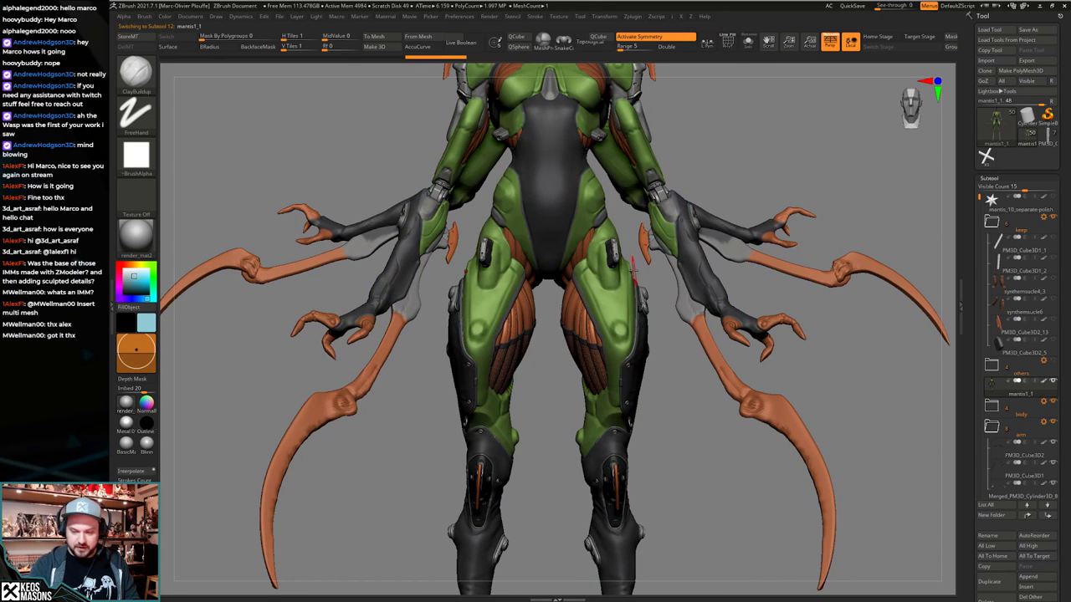
mouse_move(604, 247)
left_mouse_down("ctrl")
mouse_move(593, 279)
mouse_move(616, 320)
mouse_move(597, 419)
mouse_move(606, 439)
left_mouse_up("ctrl")
key("shift+s")
key("shift+f")
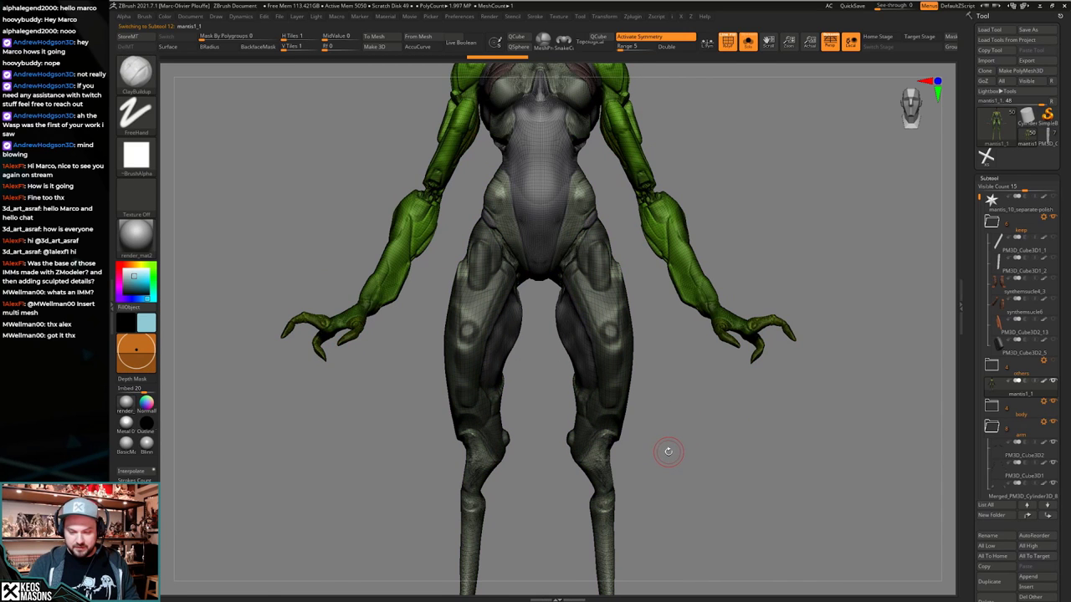
key("shift+s")
key("shift+f")
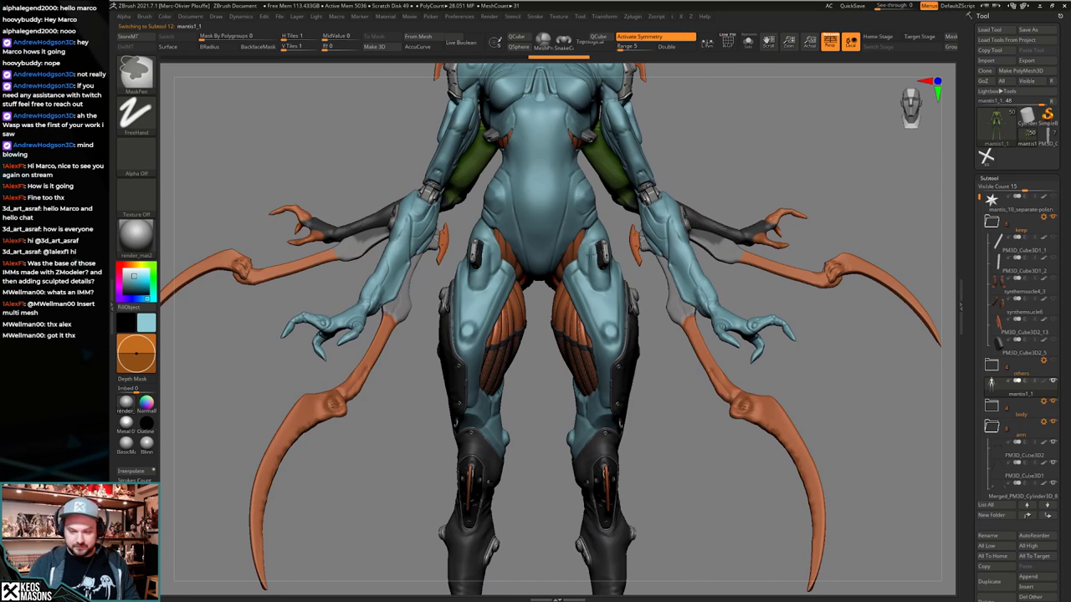
Try masking both legs of the main body, clear the mask and restore the green, black and orange colouring.
mouse_move(591, 255)
left_mouse_down("ctrl")
mouse_move(587, 296)
mouse_move(610, 333)
mouse_move(586, 425)
mouse_move(595, 440)
left_mouse_up("ctrl")
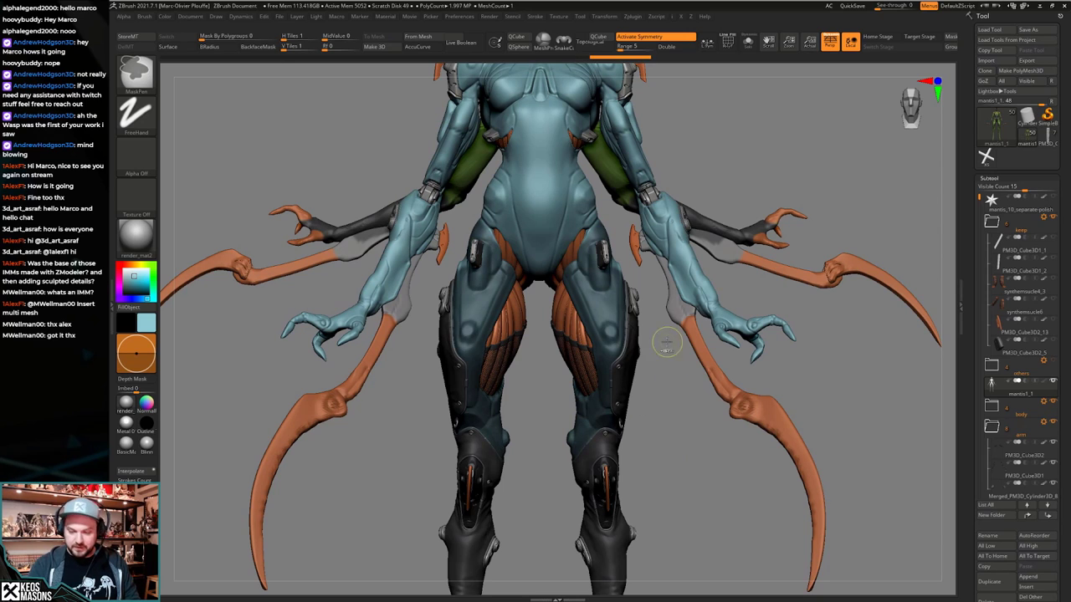
mouse_move(674, 413)
left_mouse_down("ctrl")
mouse_move(671, 445)
mouse_move(657, 409)
left_mouse_up("ctrl")
key("ctrl+z")
right_click_drag(657, 409, 676, 427)
right_click_drag(676, 426, 652, 411, "ctrl")
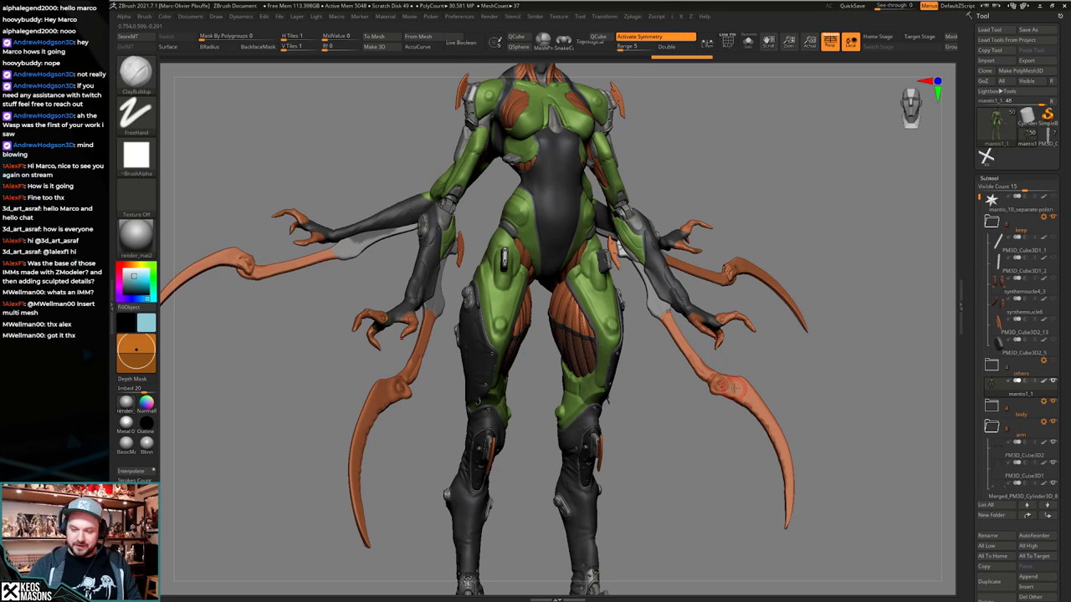
left_click_drag(674, 383, 663, 397, "shift")
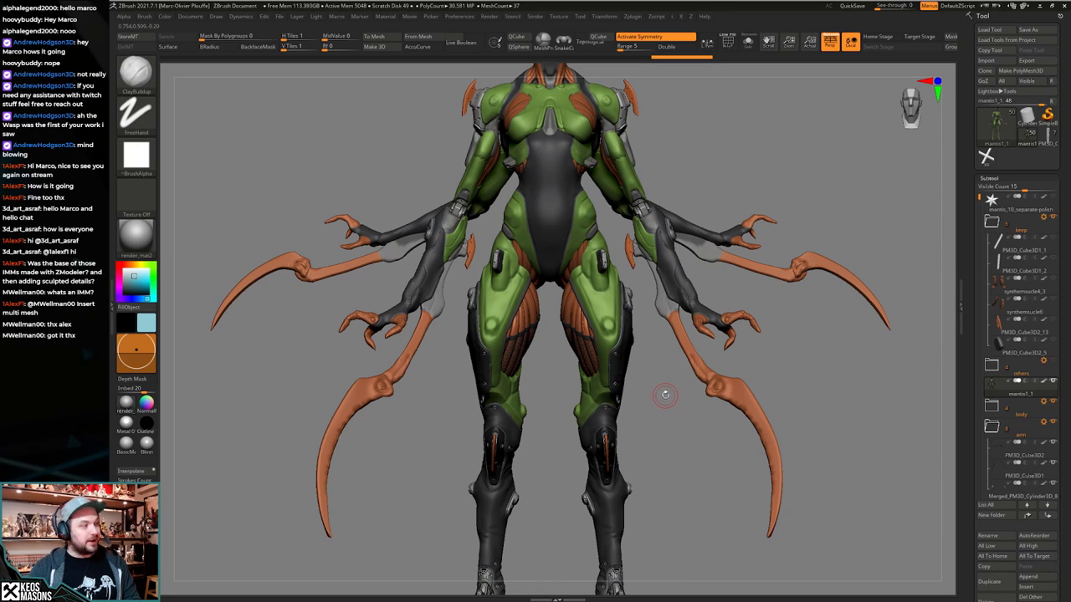
mouse_move(655, 394)
left_mouse_down()
mouse_move(670, 394)
mouse_move(653, 403)
left_mouse_up()
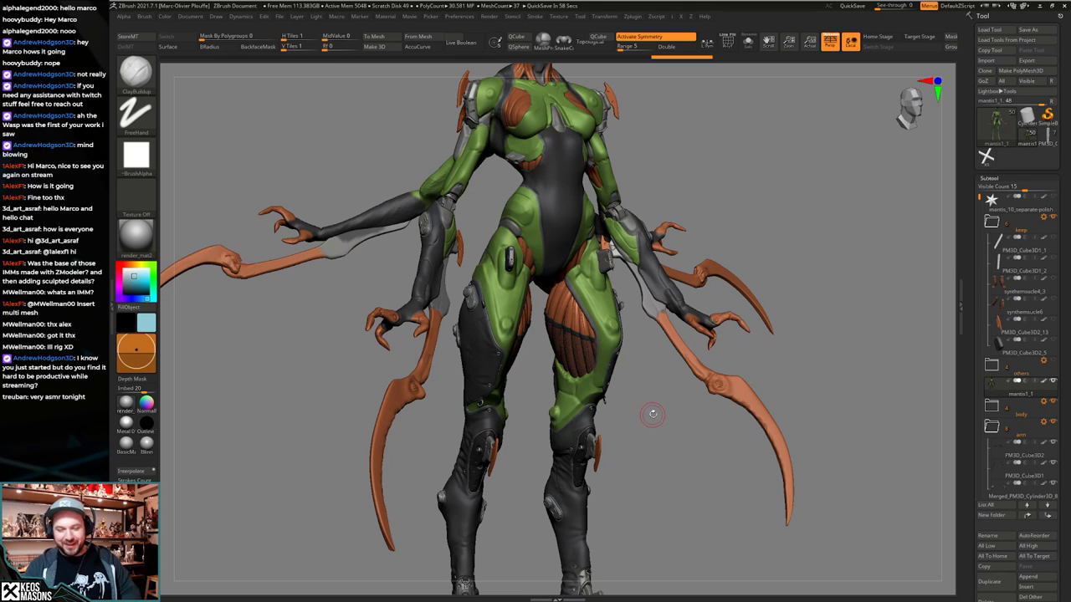
right_click_drag(660, 397, 607, 502, "shift")
mouse_move(535, 418)
right_mouse_down()
mouse_move(585, 397)
mouse_move(571, 402)
mouse_move(568, 435)
mouse_move(592, 408)
mouse_move(562, 408)
right_mouse_up()
Undo the main body's colouring, examine the plain blue form from behind and restore the colours.
key("ctrl+z")
mouse_move(727, 351)
right_mouse_down()
mouse_move(691, 349)
mouse_move(732, 348)
right_mouse_up()
left_click_drag(732, 348, 747, 286)
right_click_drag(747, 286, 767, 336)
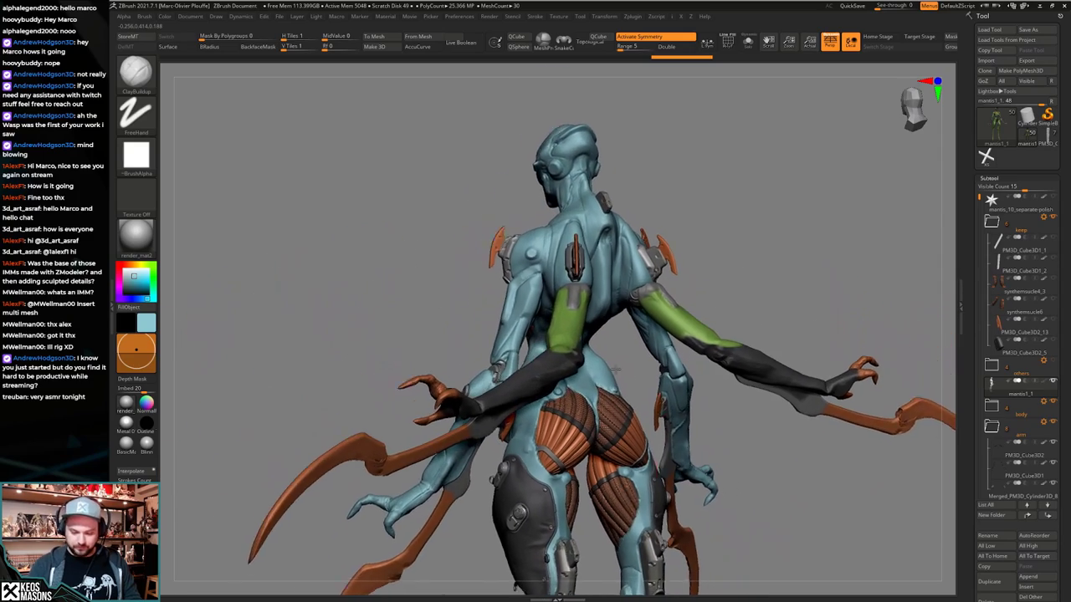
right_click_drag(660, 510, 634, 425, "alt")
left_click_drag(635, 425, 683, 389)
key("d")
Examine the knees and lower legs from the side and the hips and thighs from the front.
mouse_move(770, 342)
right_mouse_down("alt")
mouse_move(726, 409)
mouse_move(657, 393)
mouse_move(685, 387)
mouse_move(720, 403)
right_mouse_up("alt")
right_click_drag(687, 548, 632, 403, "alt")
left_click_drag(631, 403, 643, 415)
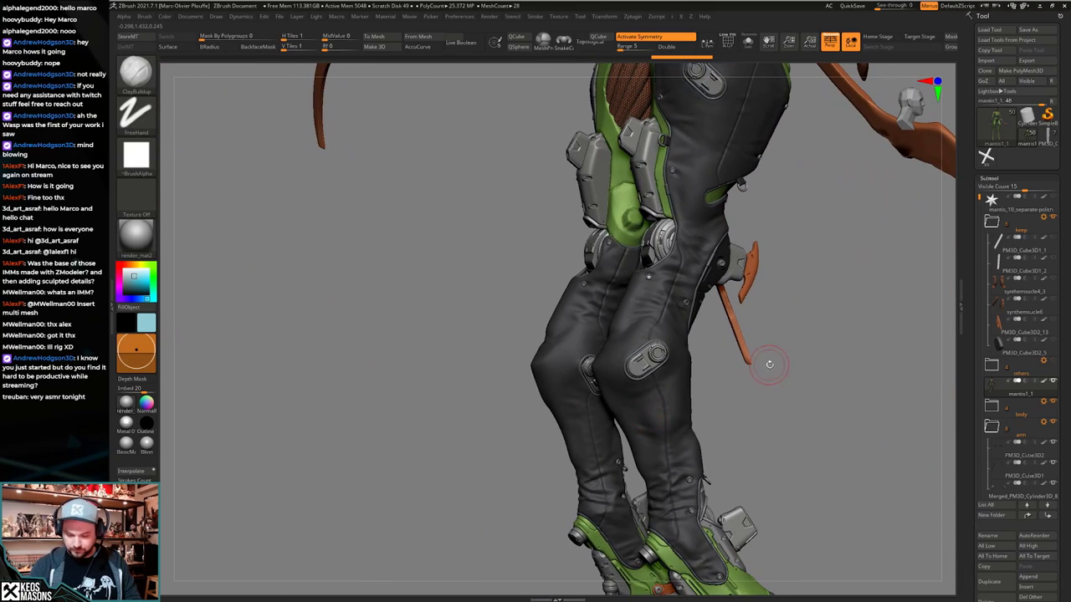
left_click_drag(769, 364, 653, 573)
left_click_drag(669, 415, 640, 407, "shift")
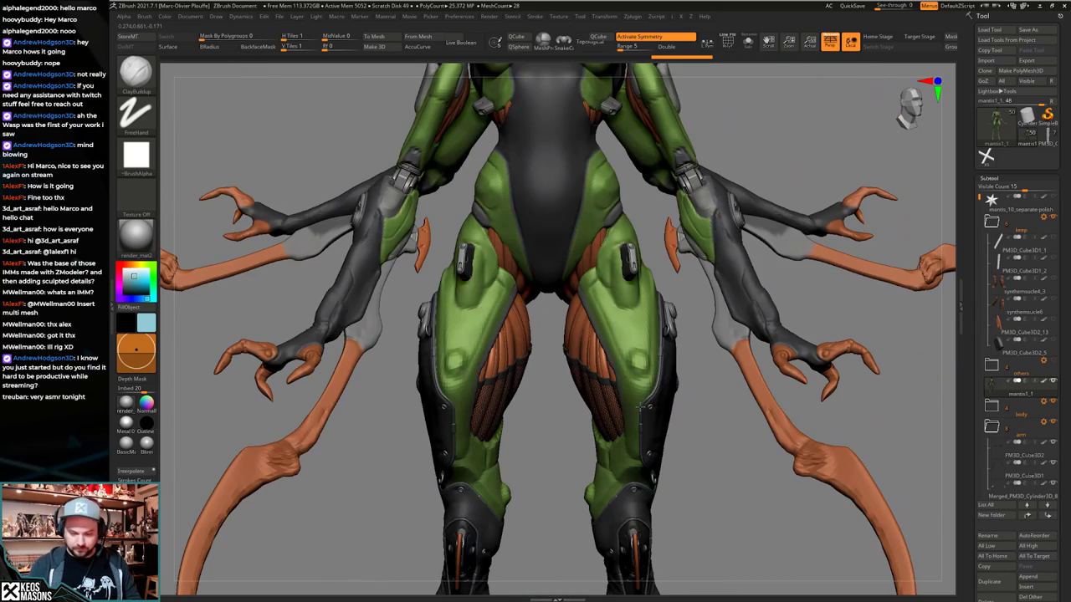
Examine the main body's topology around the hips and thighs with the polyframe displayed, and hide the polyframe again.
mouse_move(640, 395)
right_mouse_down()
mouse_move(670, 388)
mouse_move(643, 387)
mouse_move(652, 359)
mouse_move(642, 402)
mouse_move(622, 409)
mouse_move(638, 410)
mouse_move(643, 437)
mouse_move(645, 414)
mouse_move(627, 414)
right_mouse_up()
right_click_drag(605, 324, 568, 289, "alt")
key("shift+f")
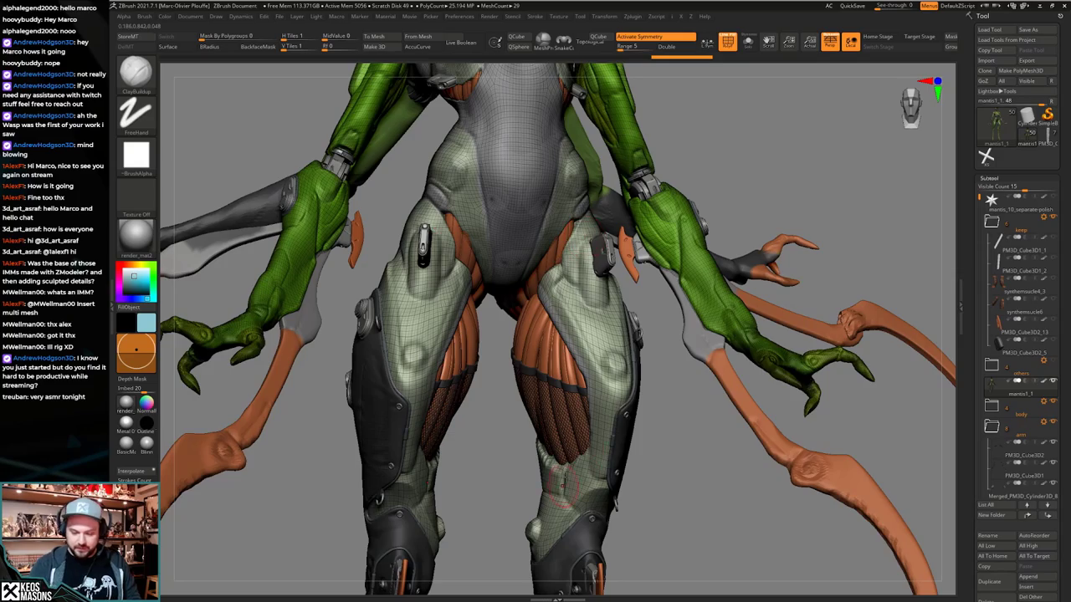
mouse_move(563, 483)
right_mouse_down()
mouse_move(628, 380)
mouse_move(570, 404)
mouse_move(622, 405)
mouse_move(631, 385)
mouse_move(632, 396)
mouse_move(618, 386)
mouse_move(629, 380)
mouse_move(604, 433)
right_mouse_up()
key("shift+f")
right_click(630, 401)
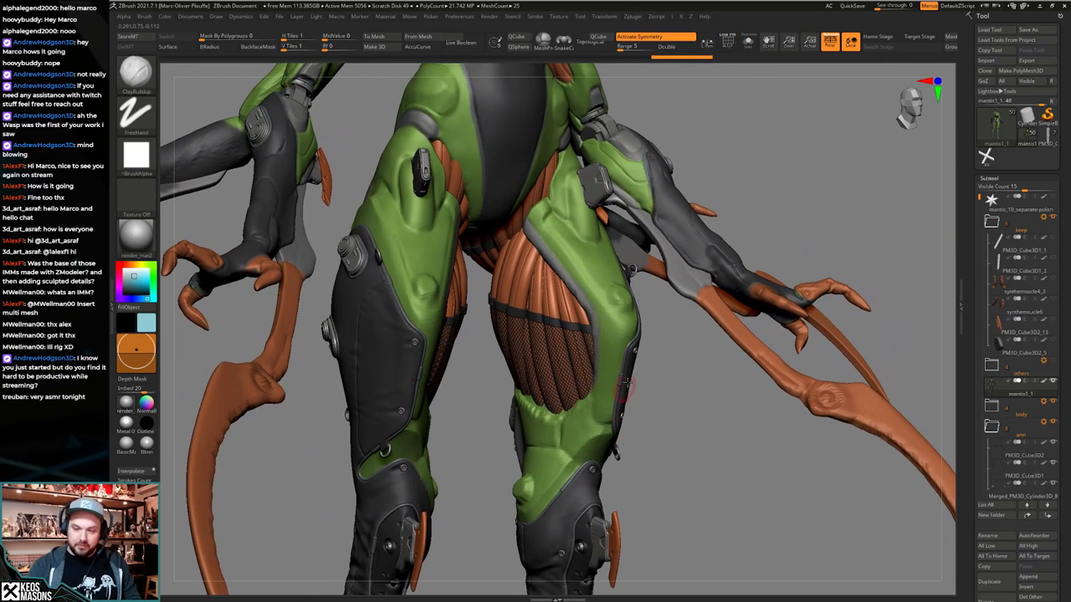
Isolate the main body, mask the raised pads on the front of both upper thighs and show the other parts again.
left_click_drag(625, 403, 653, 335)
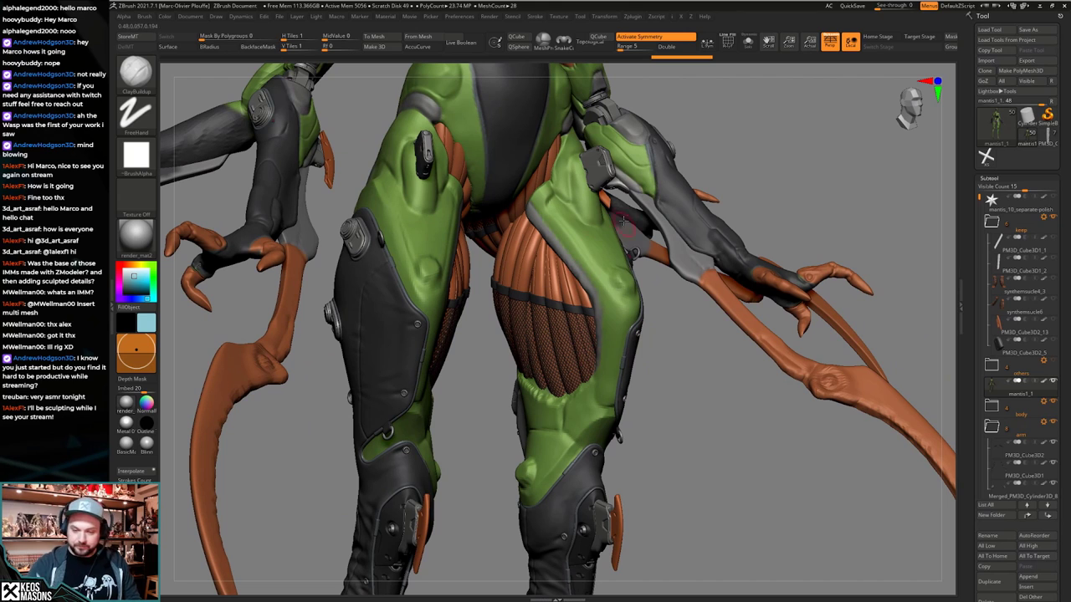
left_click_drag(577, 189, 554, 217, "shift")
mouse_move(733, 209)
right_mouse_down()
mouse_move(613, 251)
mouse_move(616, 347)
mouse_move(644, 351)
right_mouse_up()
key("alt+s")
left_click_drag(585, 369, 585, 316, "ctrl")
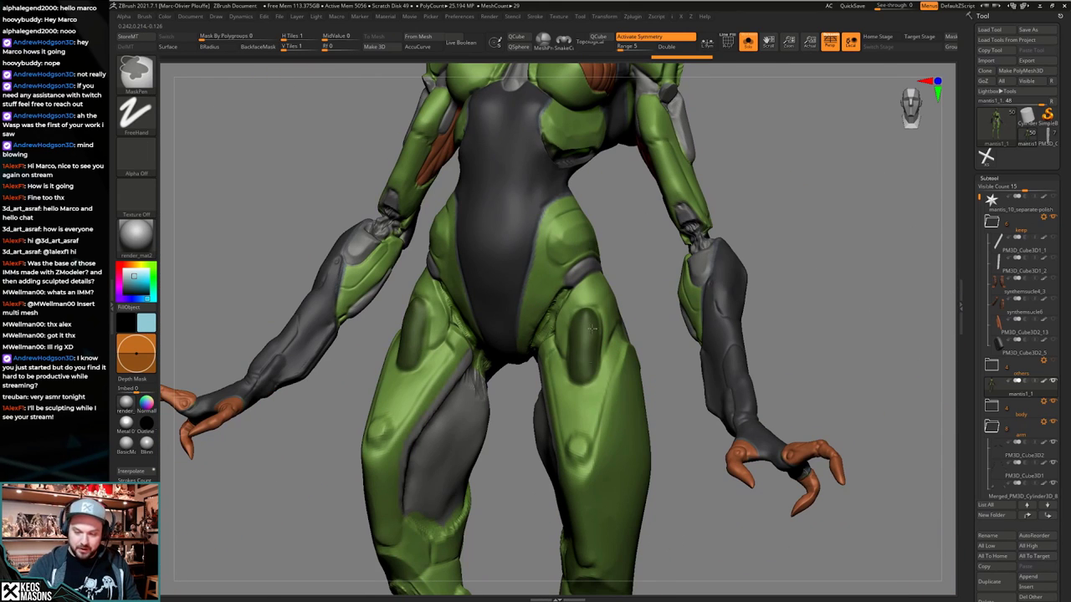
right_click_drag(588, 368, 626, 376)
key("alt+s")
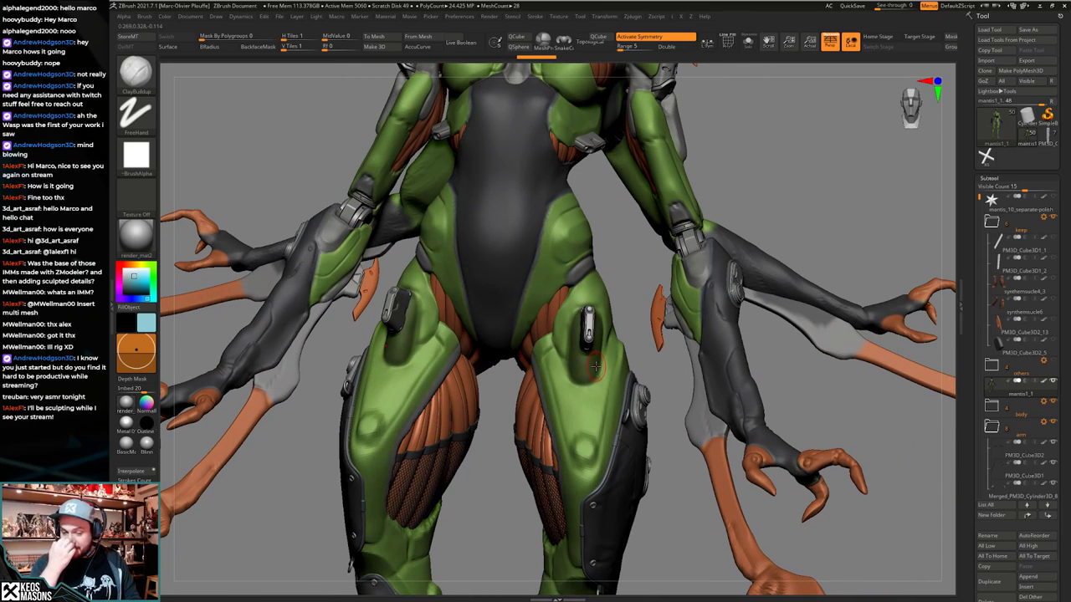
Examine the masked thigh pads from the front and side, and clear the mask from the main body.
right_click_drag(638, 402, 624, 396)
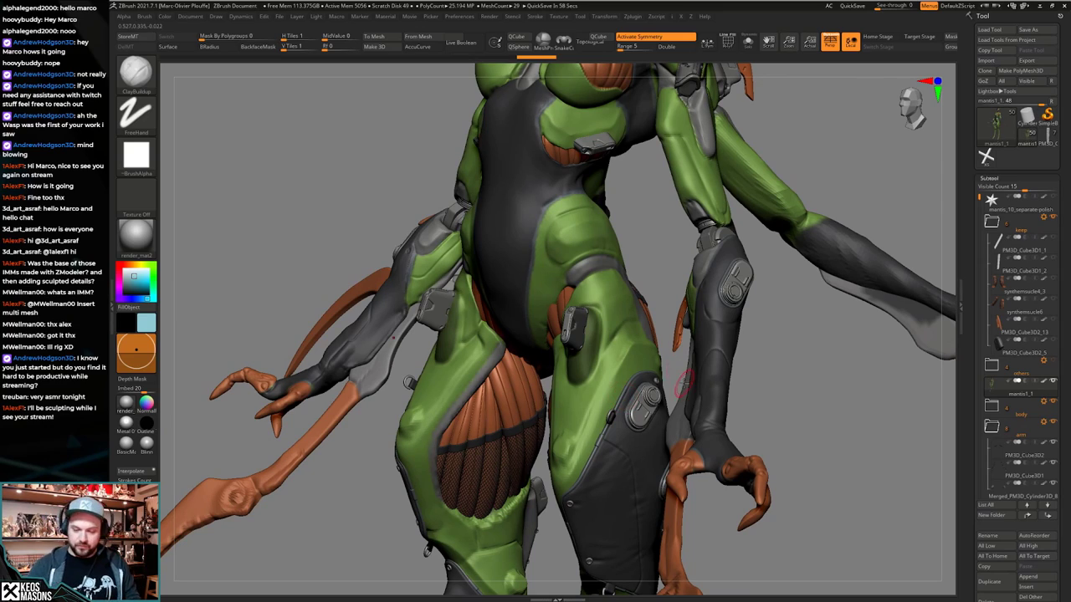
left_click_drag(679, 368, 829, 360)
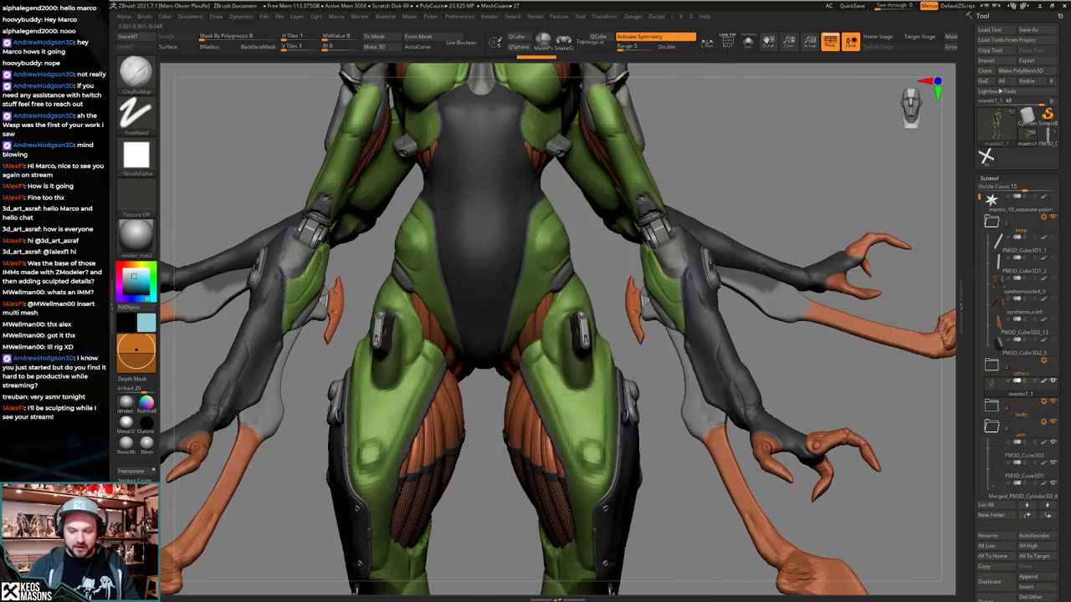
mouse_move(653, 378)
left_mouse_down()
mouse_move(556, 381)
mouse_move(670, 383)
mouse_move(585, 384)
mouse_move(641, 433)
mouse_move(553, 410)
mouse_move(615, 393)
left_mouse_up()
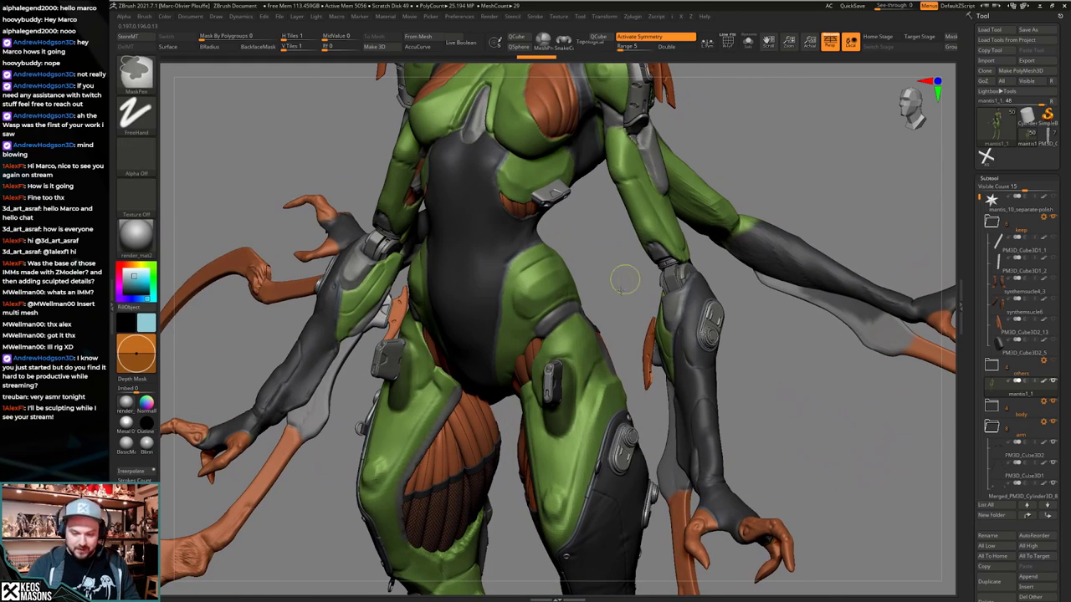
left_click_drag(625, 279, 671, 281)
key("shift+s")
left_click_drag(617, 341, 554, 344)
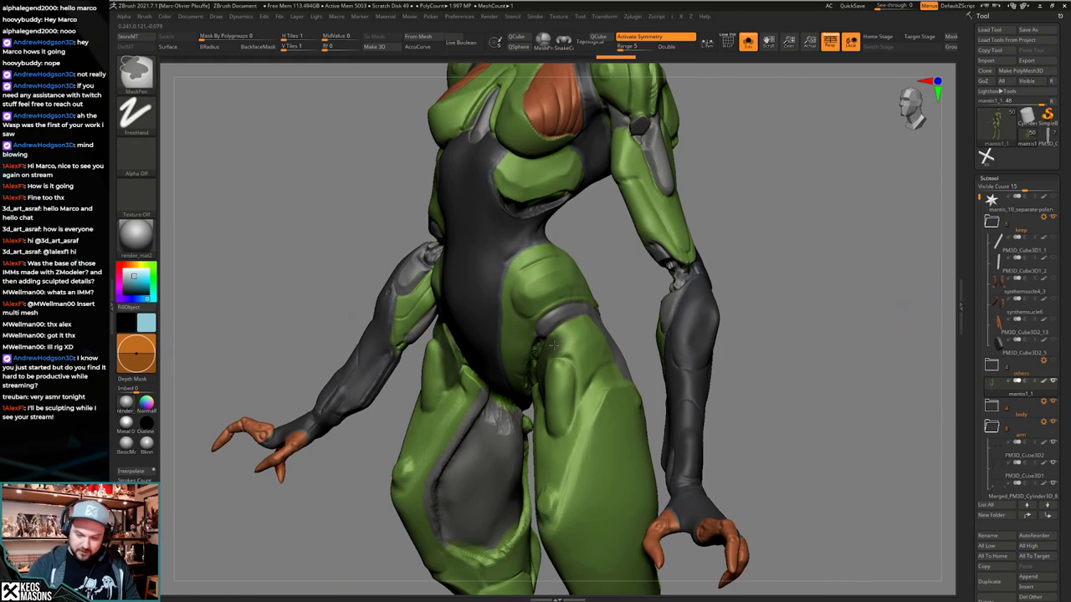
key("shift+s")
mouse_move(594, 443)
right_mouse_down("alt")
mouse_move(592, 401)
mouse_move(577, 435)
mouse_move(774, 346)
right_mouse_up("alt")
left_click_drag(777, 346, 795, 364, "ctrl")
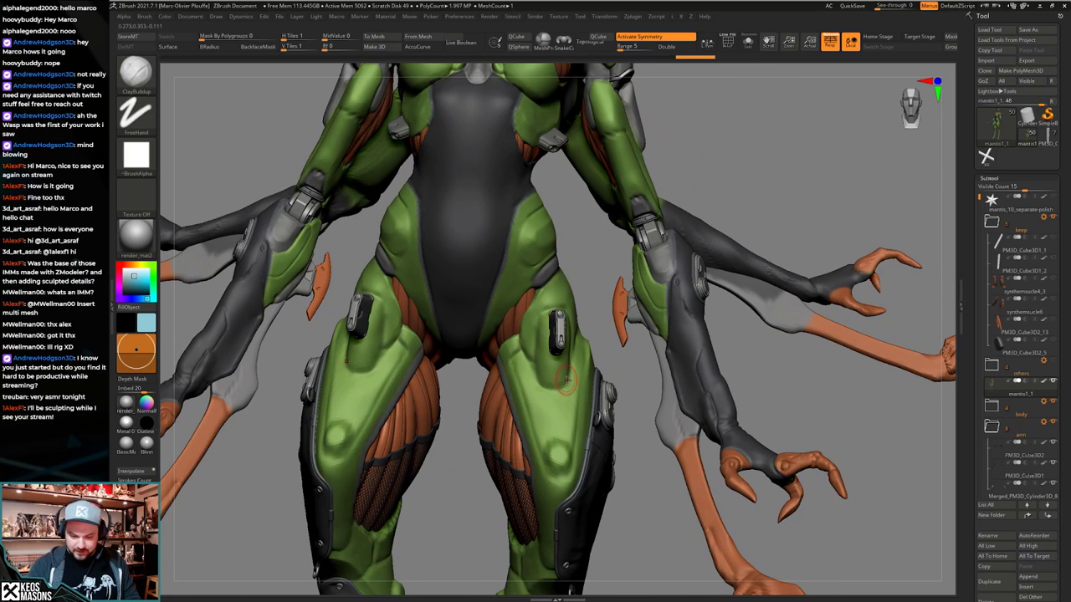
Try masking the green thigh plates that border the orange muscle and clear that mask.
right_click_drag(694, 368, 761, 365)
mouse_move(500, 344)
left_mouse_down("ctrl")
mouse_move(523, 368)
mouse_move(543, 422)
mouse_move(568, 418)
mouse_move(578, 401)
mouse_move(570, 481)
left_mouse_up("ctrl")
mouse_move(582, 450)
right_mouse_down("alt")
mouse_move(570, 414)
mouse_move(615, 406)
mouse_move(644, 378)
right_mouse_up("alt")
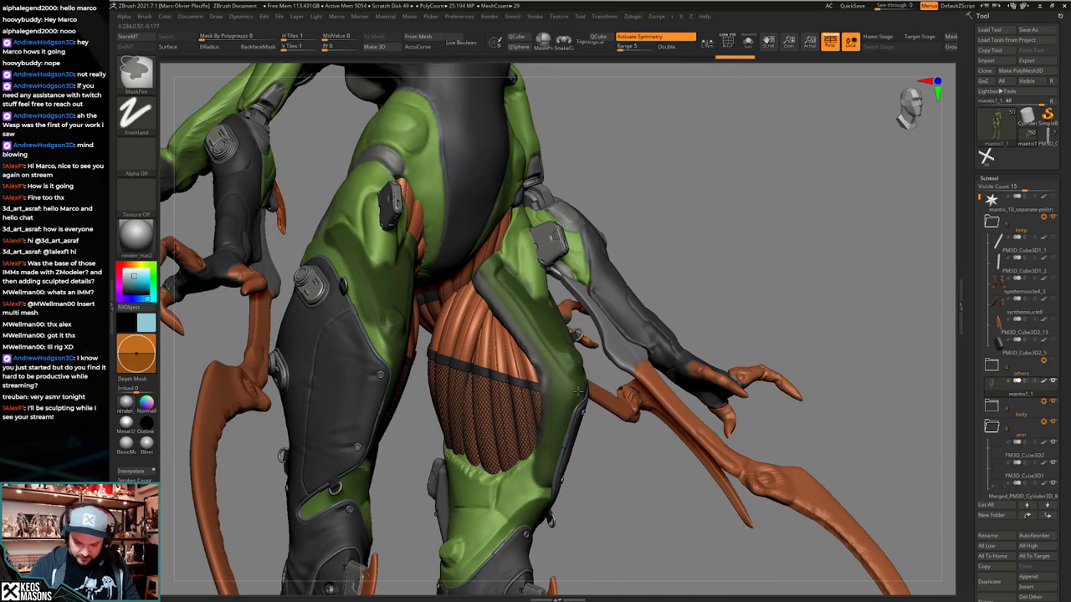
right_click_drag(578, 392, 650, 408)
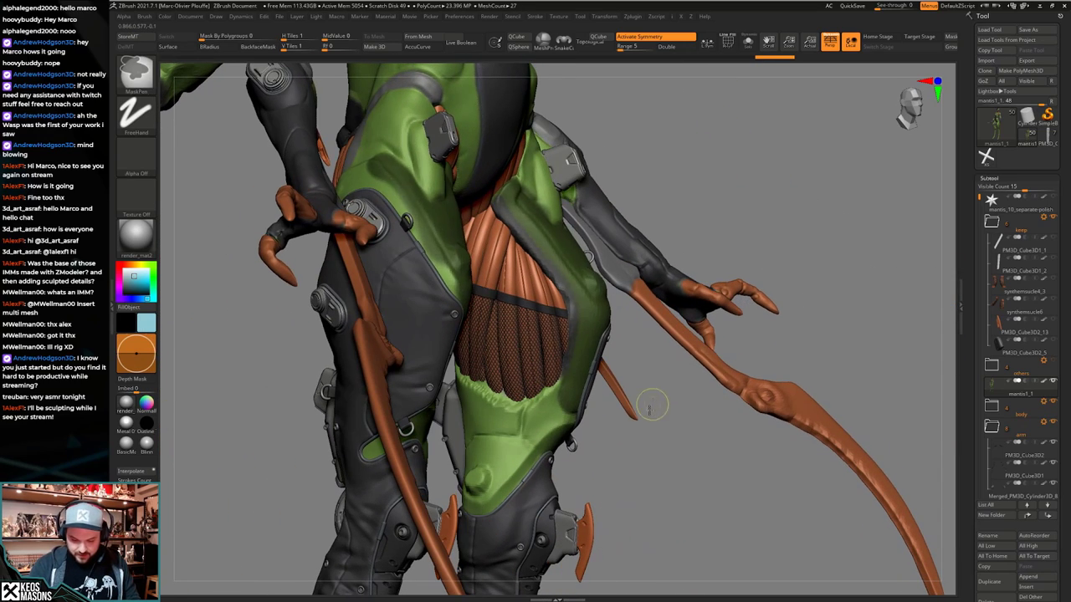
left_click_drag(651, 406, 661, 420, "ctrl")
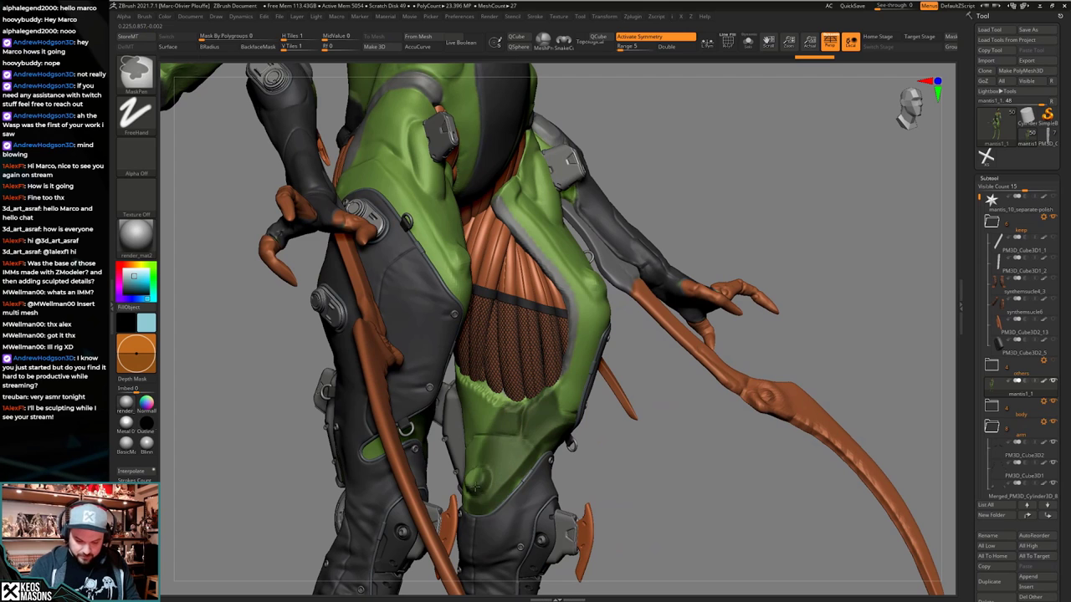
Try masking the green areas between the inner thigh muscles and the knees, and clear the mask.
left_click_drag(462, 376, 577, 417, "ctrl")
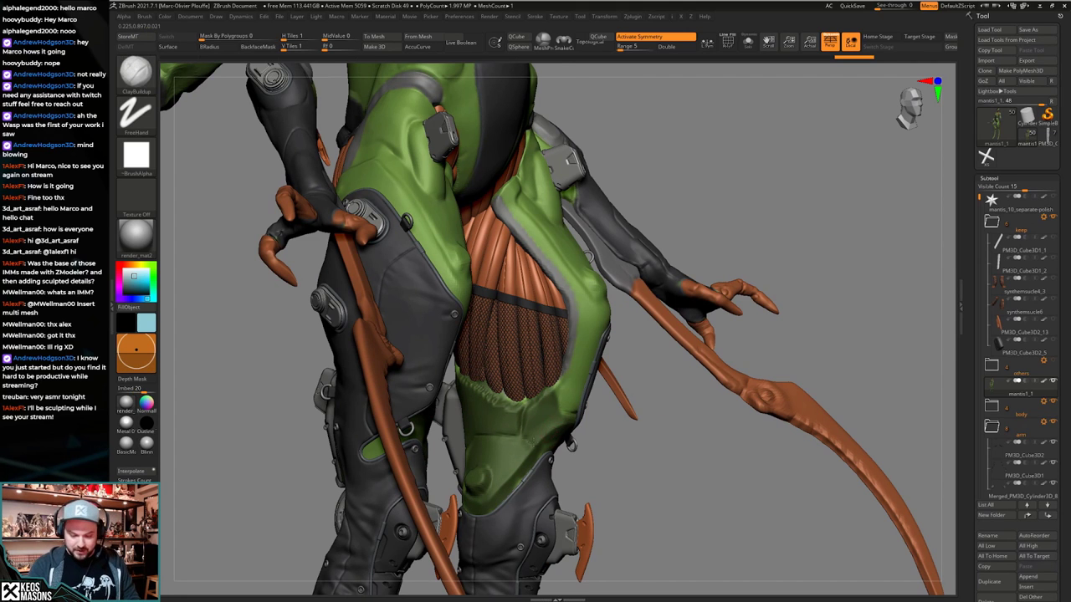
right_click_drag(599, 418, 569, 425)
left_click_drag(542, 429, 565, 440, "ctrl")
right_click_drag(518, 437, 616, 436)
mouse_move(556, 456)
left_mouse_down("ctrl")
mouse_move(499, 322)
mouse_move(502, 285)
left_mouse_up("ctrl")
mouse_move(501, 284)
right_mouse_down("shift")
mouse_move(516, 308)
mouse_move(492, 329)
mouse_move(531, 341)
mouse_move(588, 333)
mouse_move(590, 345)
mouse_move(529, 362)
mouse_move(483, 337)
right_mouse_up("shift")
right_click_drag(572, 435, 658, 440)
right_click_drag(544, 416, 557, 359, "shift")
Examine the character's torso, hips and legs from the front and at slight angles.
right_click_drag(595, 497, 600, 446, "alt")
right_click_drag(599, 446, 591, 466, "ctrl")
left_click_drag(592, 467, 586, 432)
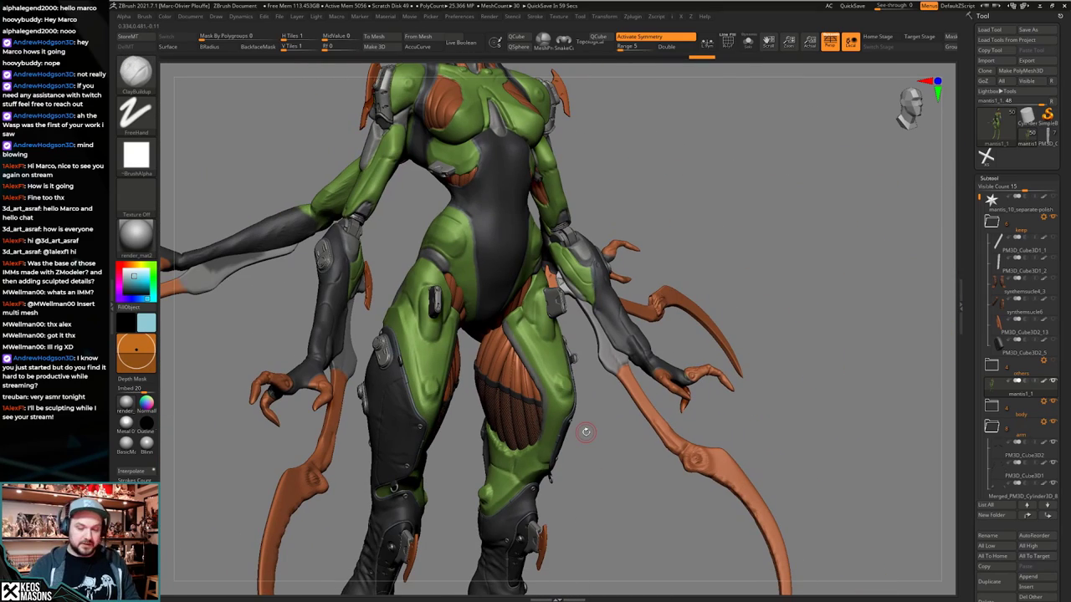
right_click_drag(586, 431, 565, 426, "shift")
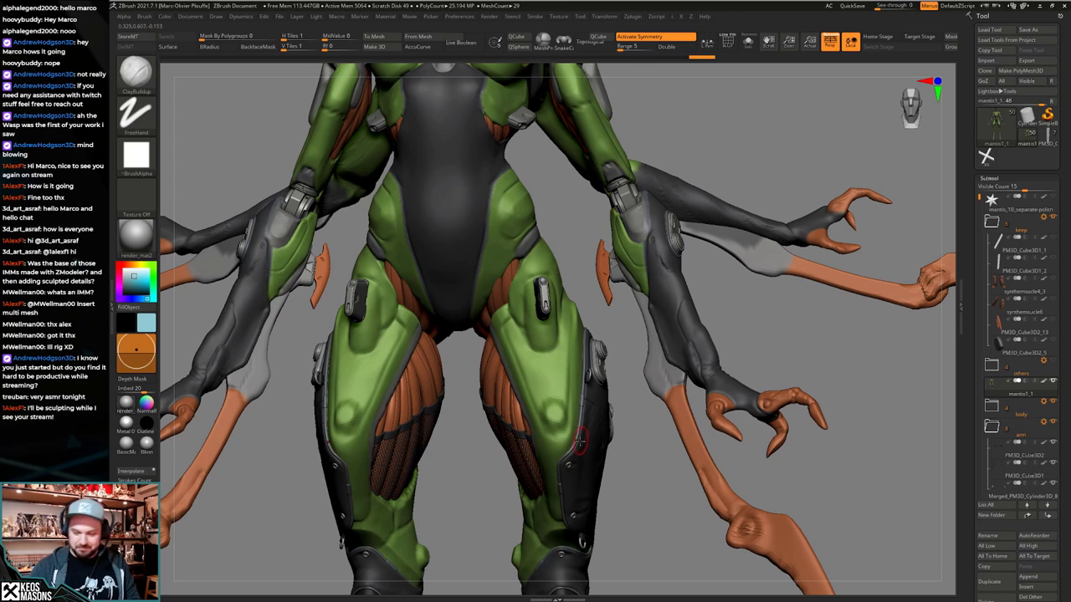
right_click_drag(596, 423, 578, 442)
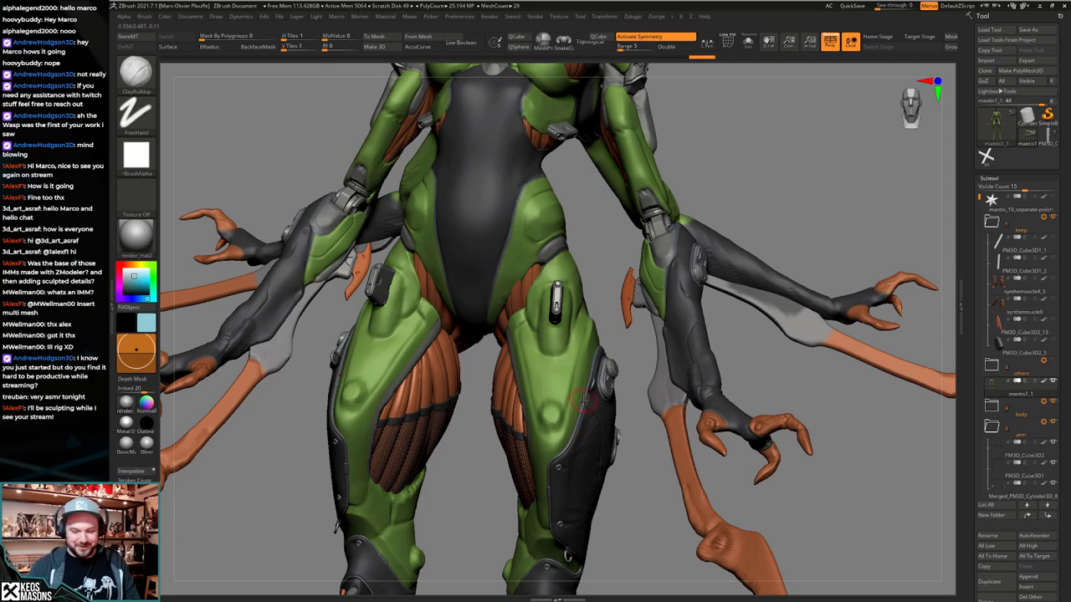
mouse_move(584, 401)
right_mouse_down("ctrl")
mouse_move(581, 418)
mouse_move(611, 427)
mouse_move(577, 436)
mouse_move(604, 429)
mouse_move(559, 420)
mouse_move(582, 420)
right_mouse_up("ctrl")
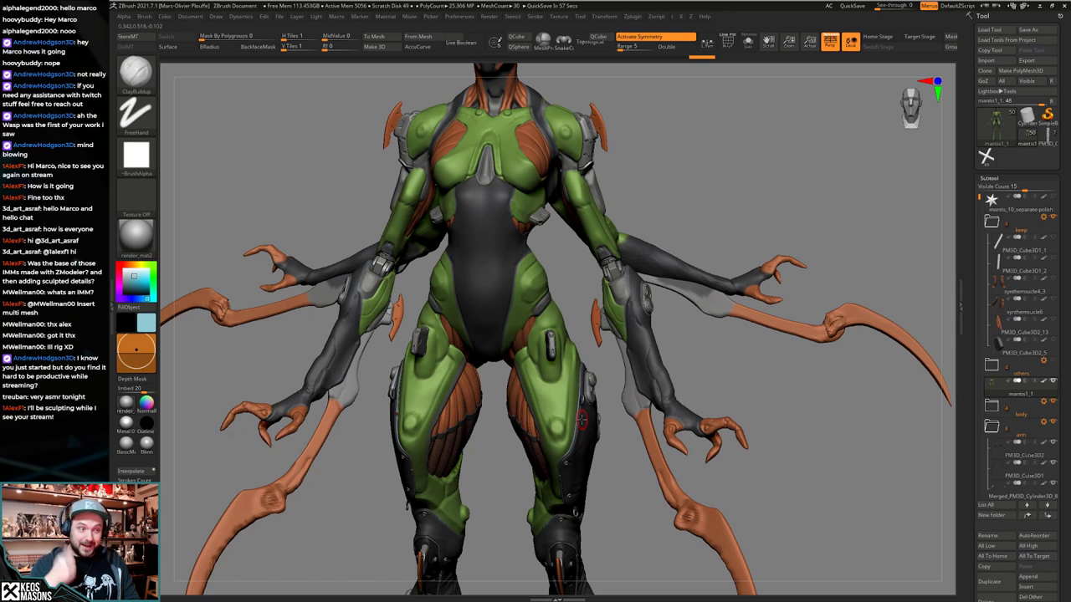
right_click_drag(582, 420, 596, 397, "shift")
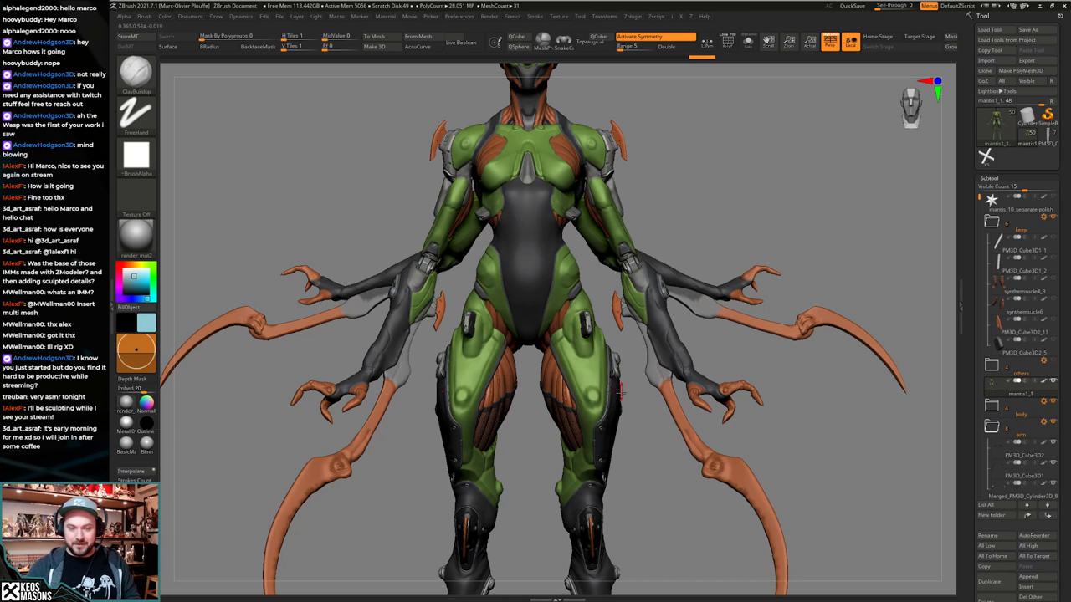
mouse_move(610, 416)
right_mouse_down()
mouse_move(622, 427)
mouse_move(612, 432)
right_mouse_up()
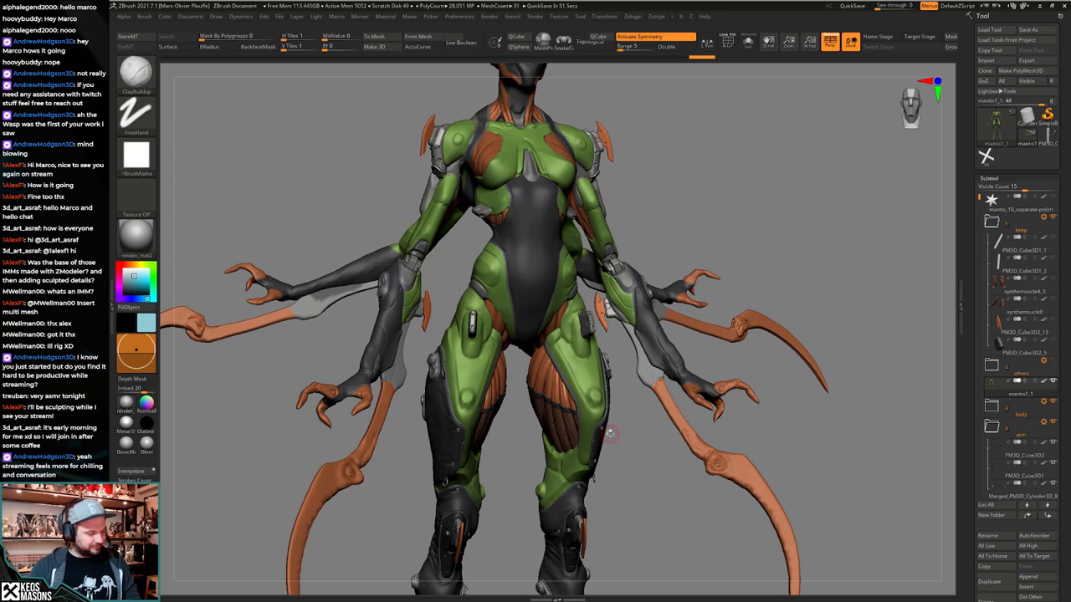
mouse_move(628, 427)
left_mouse_down()
mouse_move(600, 502)
mouse_move(612, 411)
mouse_move(639, 413)
left_mouse_up()
Try masking the front thigh plates above the round knee-side bumps, clear the mask and examine the full figure from the front.
mouse_move(639, 413)
right_mouse_down()
mouse_move(618, 402)
mouse_move(615, 444)
mouse_move(555, 295)
mouse_move(559, 355)
right_mouse_up()
mouse_move(555, 360)
left_mouse_down("ctrl")
mouse_move(529, 304)
mouse_move(576, 331)
left_mouse_up("ctrl")
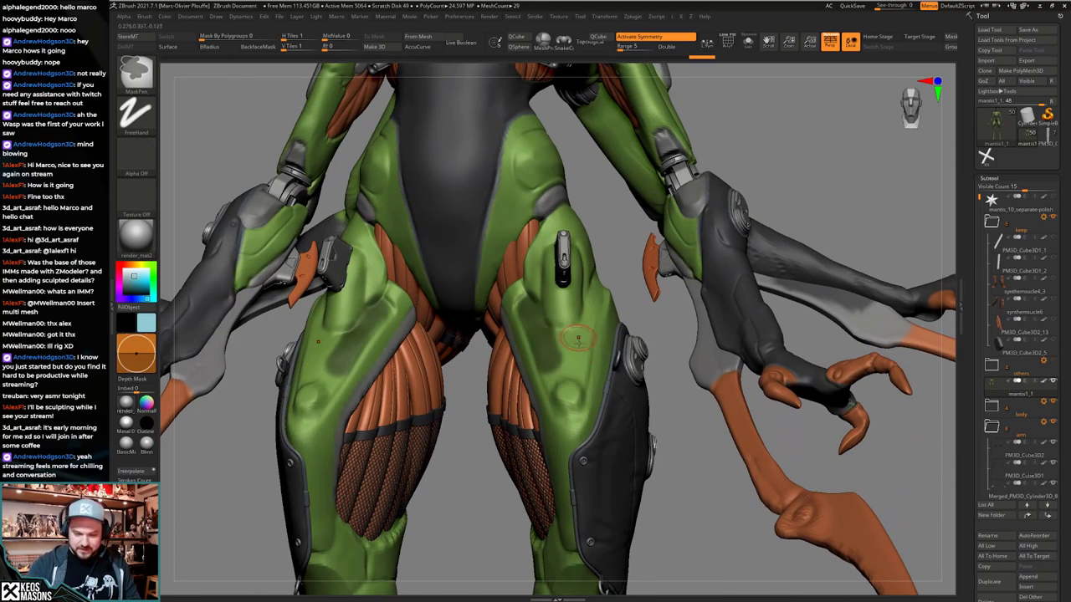
right_click_drag(575, 332, 549, 387)
right_click(549, 387)
mouse_move(546, 368)
left_mouse_down("ctrl")
mouse_move(588, 314)
mouse_move(588, 351)
mouse_move(560, 391)
mouse_move(577, 396)
mouse_move(584, 365)
left_mouse_up("ctrl")
right_click_drag(573, 382, 633, 421)
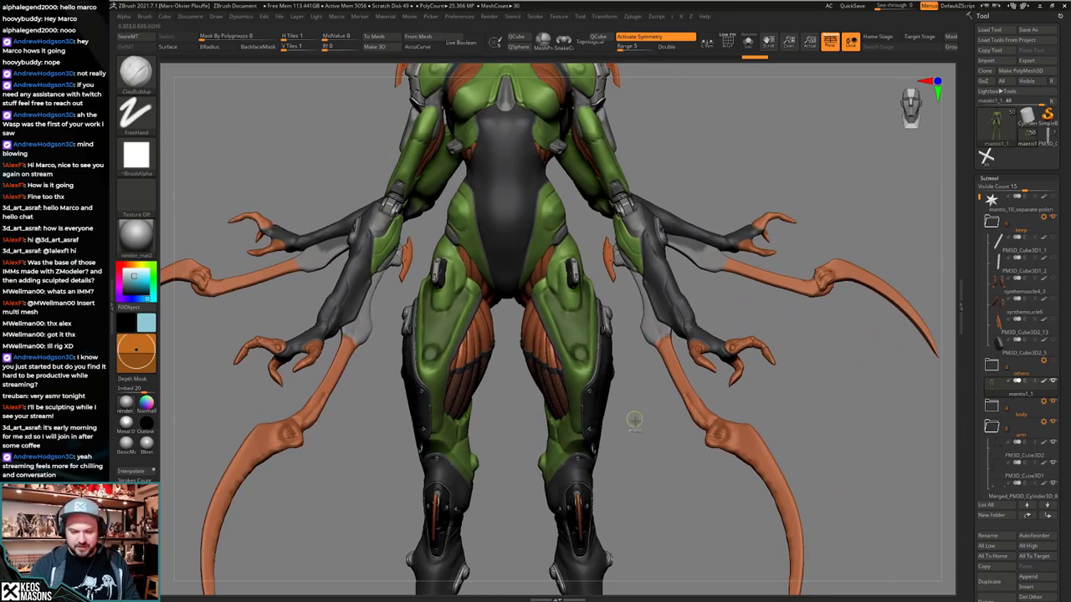
left_click_drag(633, 421, 631, 447, "ctrl")
right_click_drag(632, 447, 628, 406, "ctrl")
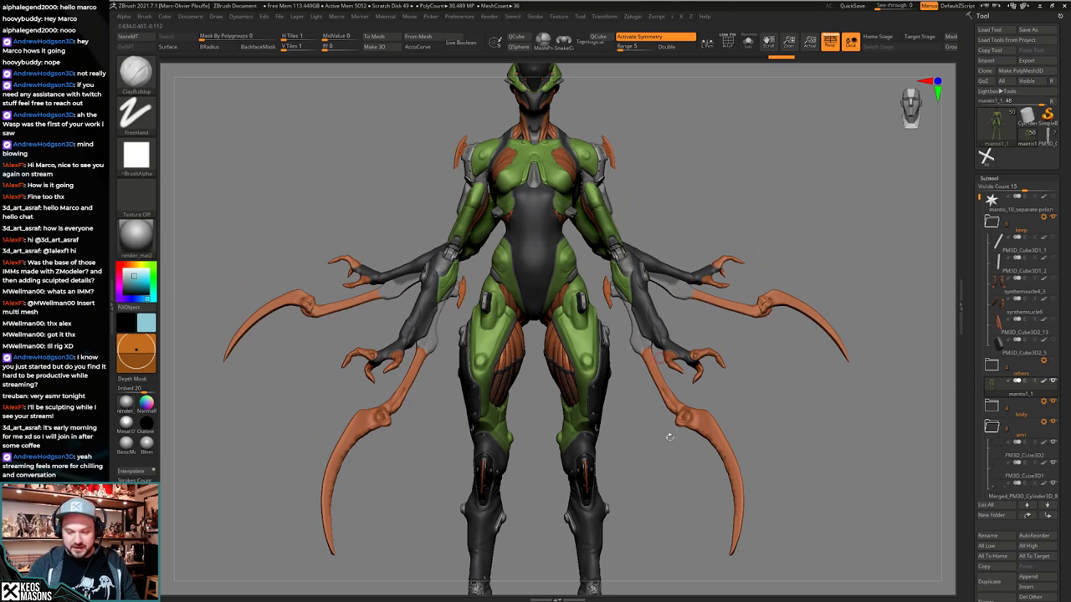
right_click_drag(670, 438, 586, 438)
right_click_drag(585, 438, 589, 367, "ctrl")
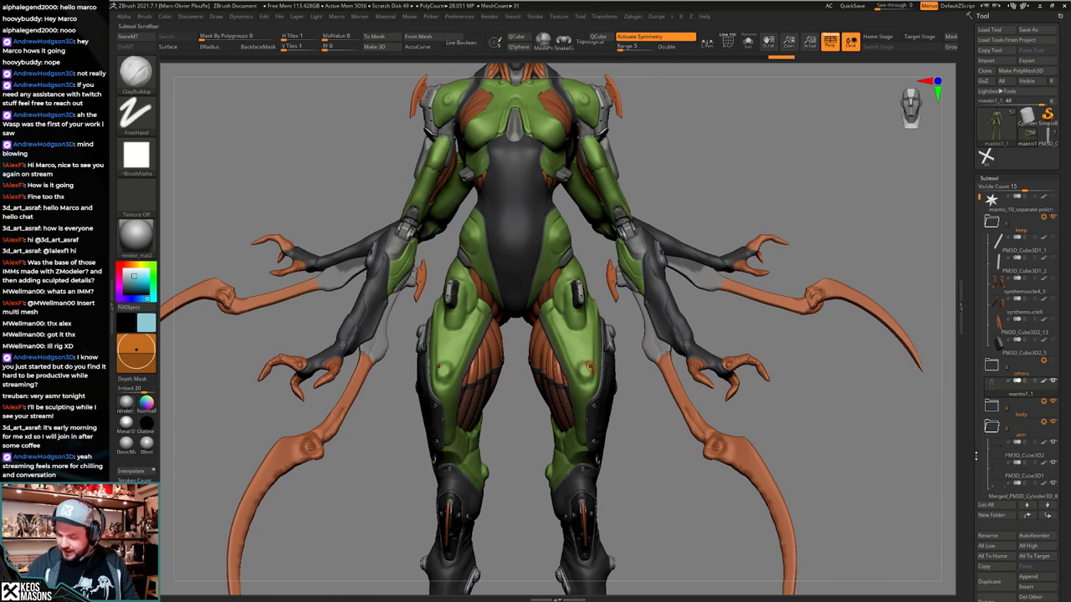
Make mantis1_2 in the legs folder the active subtool.
left_click_drag(979, 202, 978, 262)
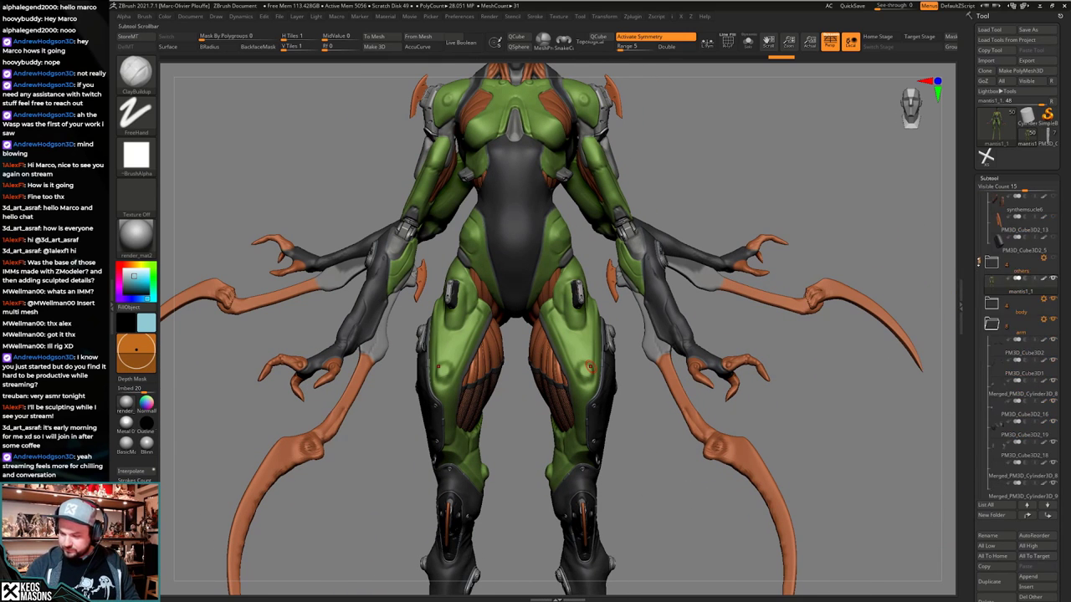
scroll(979, 261, "down", 5)
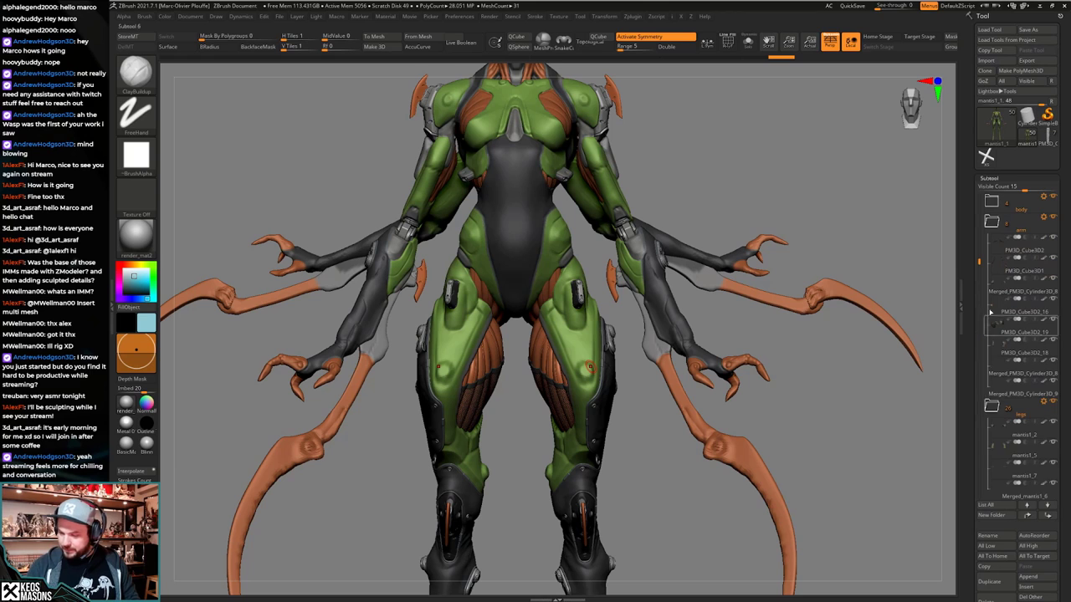
scroll(991, 312, "down", 10)
left_click(999, 229)
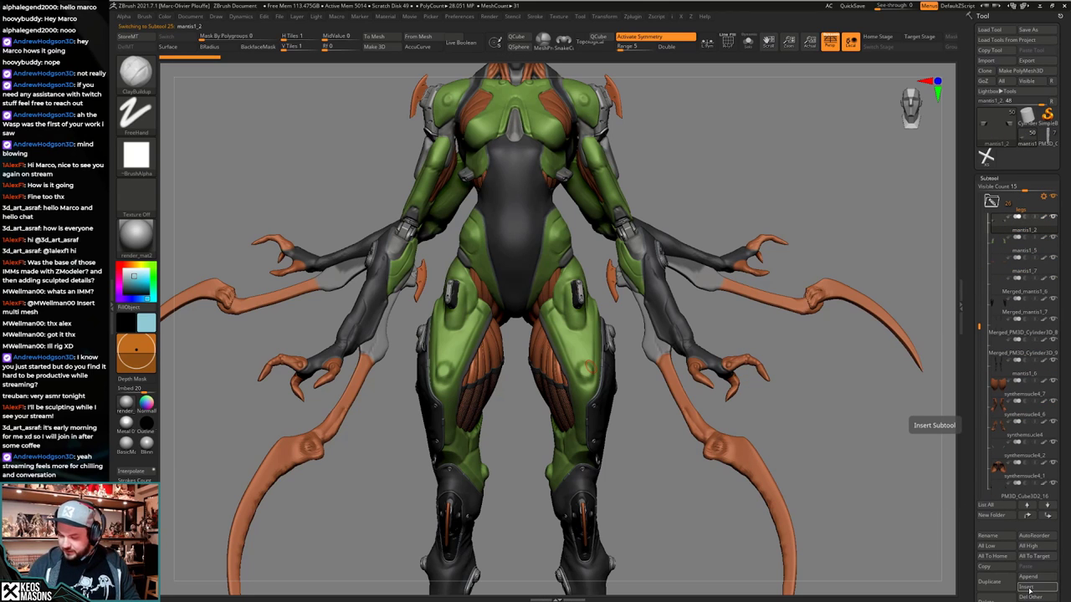
Switch to the Cylinder3D primitive and set its HDivide to 3 to make a triangular prism.
left_click(1028, 118)
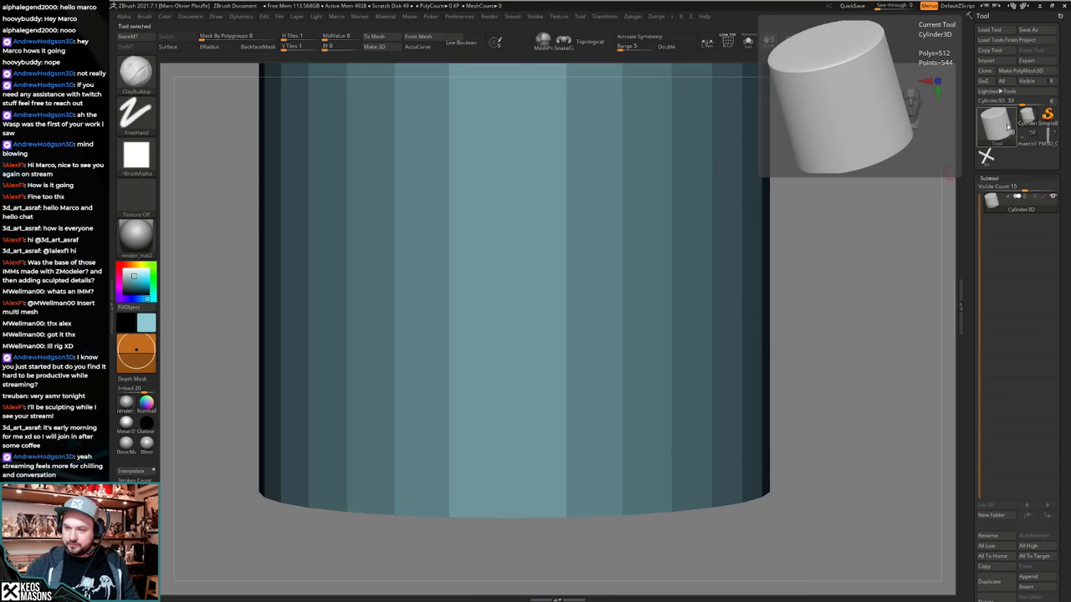
left_click(1008, 125)
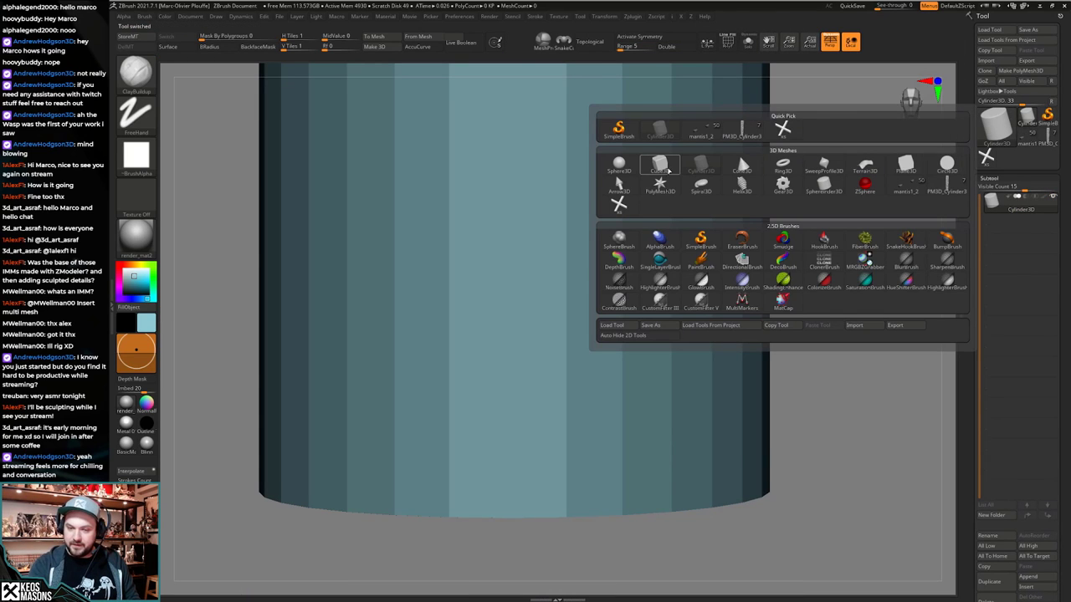
left_click_drag(971, 258, 981, 134)
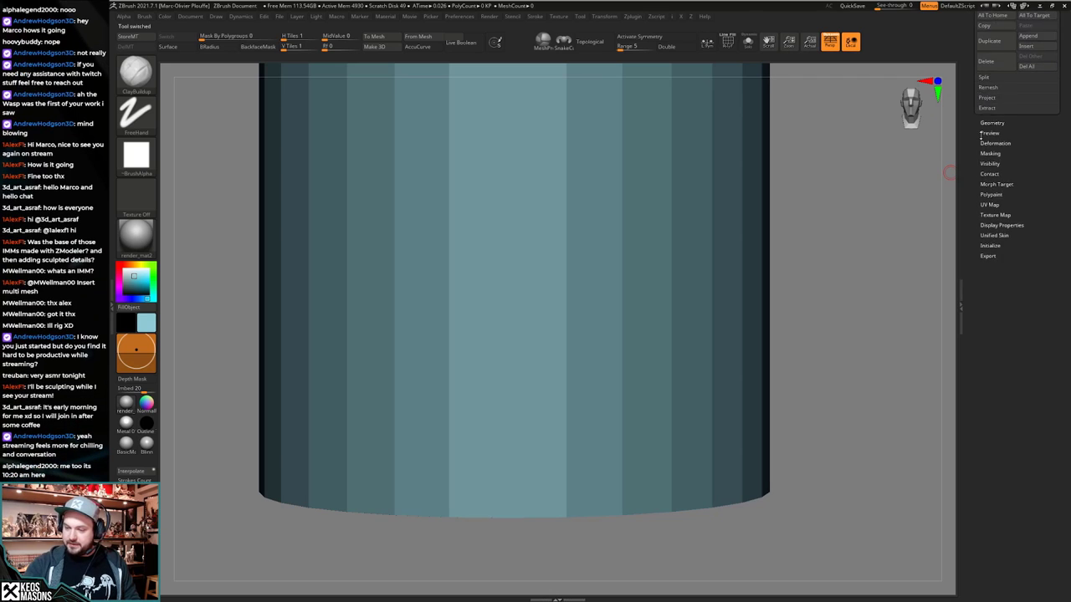
scroll(980, 134, "up", 2)
left_click(991, 311)
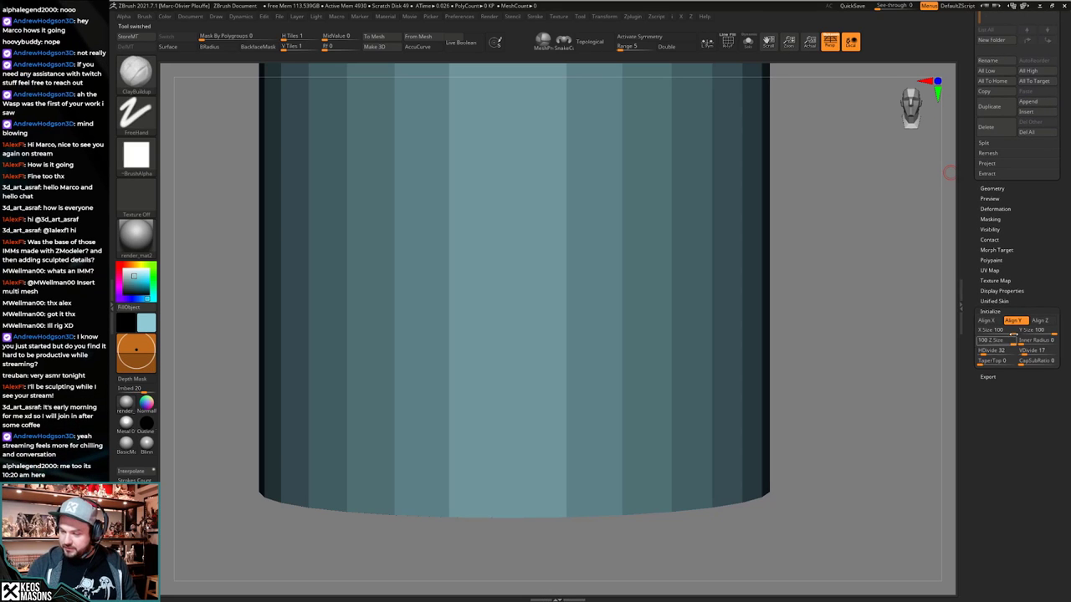
left_click_drag(983, 353, 977, 355)
mouse_move(701, 427)
right_mouse_down("ctrl")
mouse_move(686, 361)
mouse_move(622, 347)
mouse_move(685, 432)
right_mouse_up("ctrl")
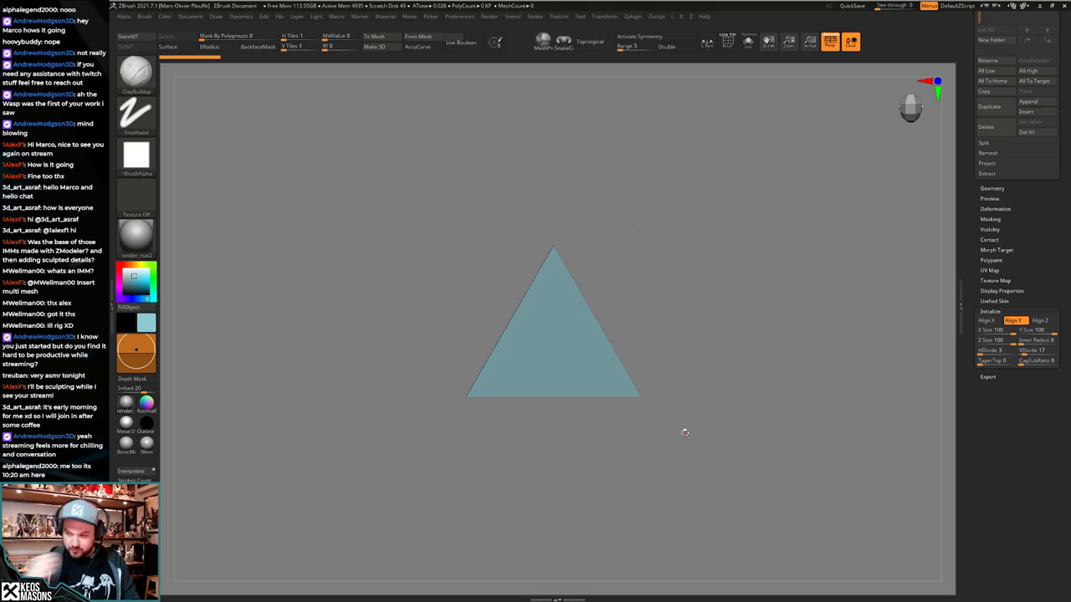
Return to the mantis tool and insert the three-sided cylinder as a subtool directly below mantis1_2.
left_click_drag(1036, 258, 1025, 374)
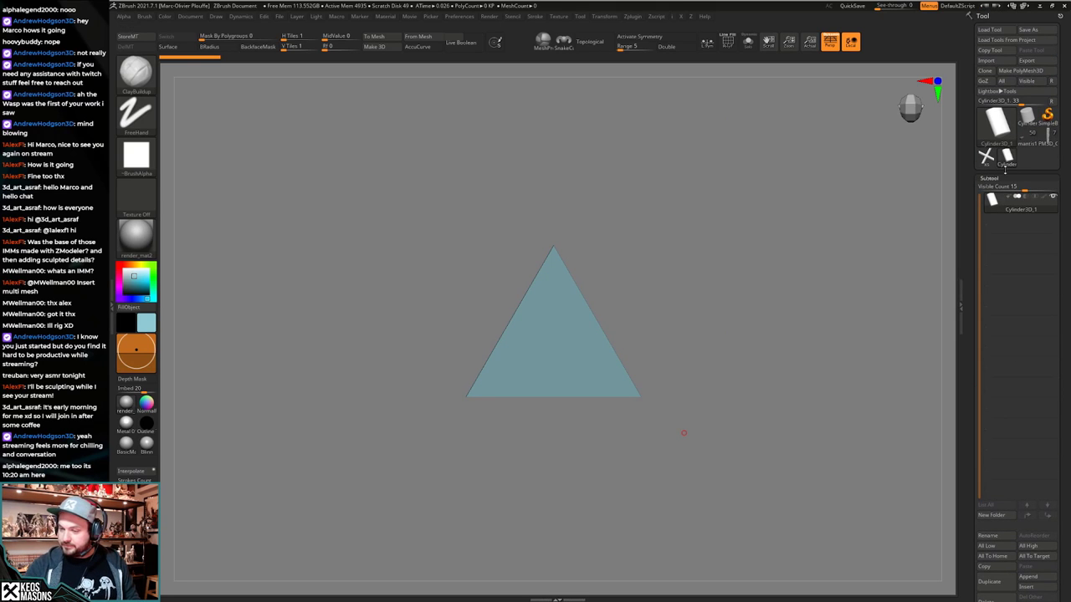
left_click(1047, 142)
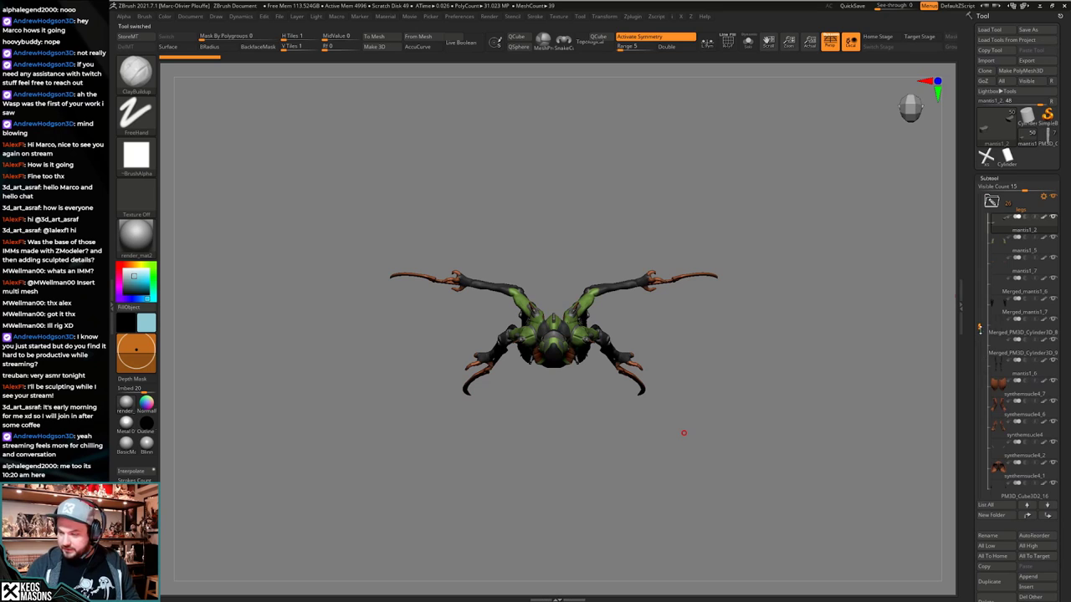
scroll(990, 443, "down", 3)
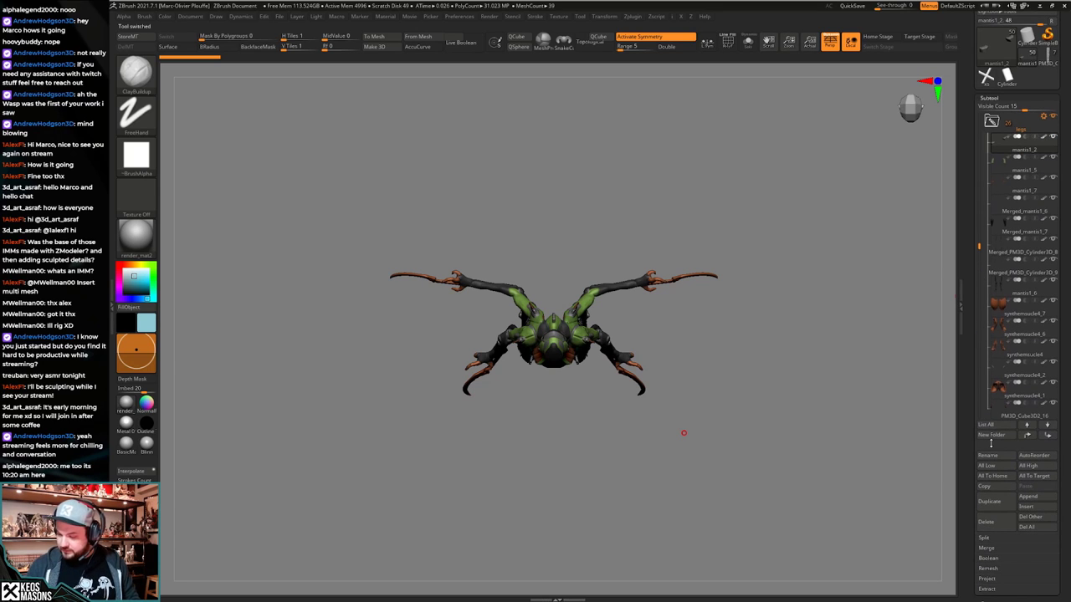
left_click(1027, 507)
left_click(716, 479)
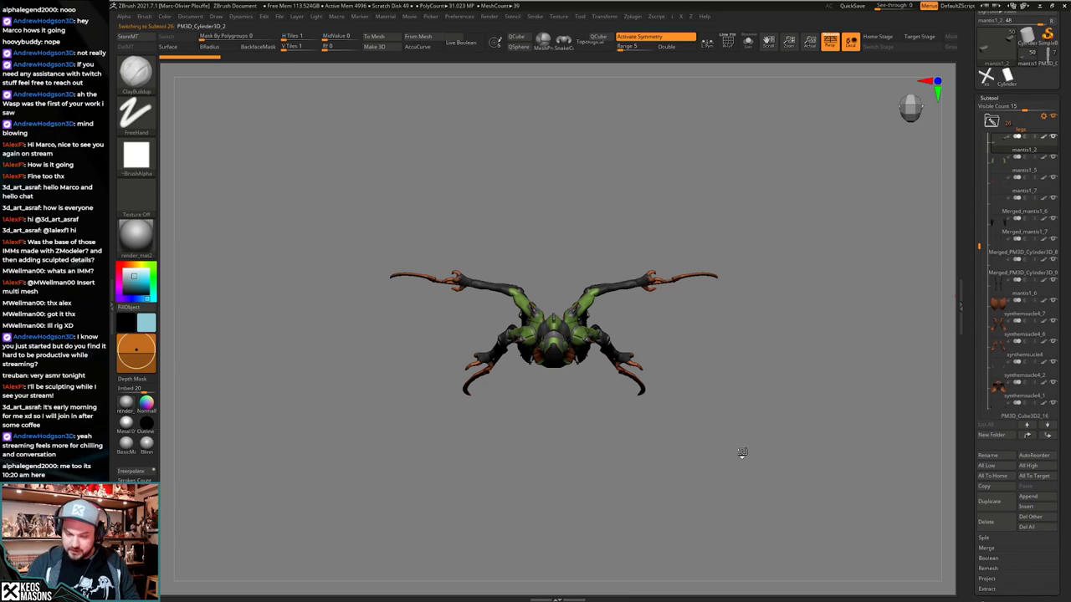
Isolate the inserted prism, inspect its topology with the polyframe, and show the rest of the character again.
left_click_drag(711, 441, 717, 394)
key("alt+s")
key("shift+f")
key("shift+f")
key("alt+s")
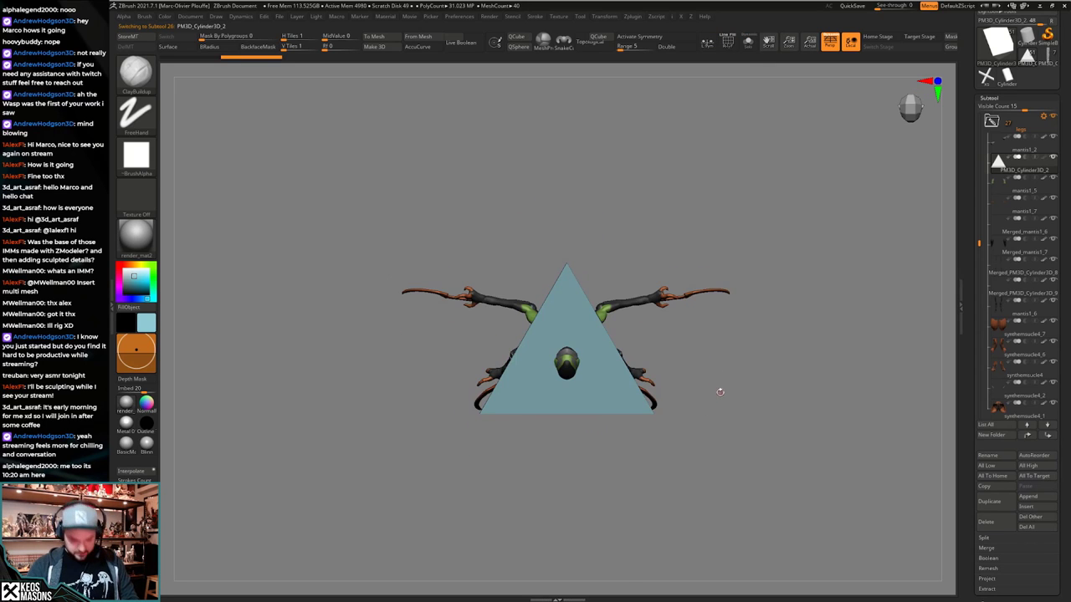
Scale down the triangular prism, flip it point-down and place it over the front of one thigh.
key("w")
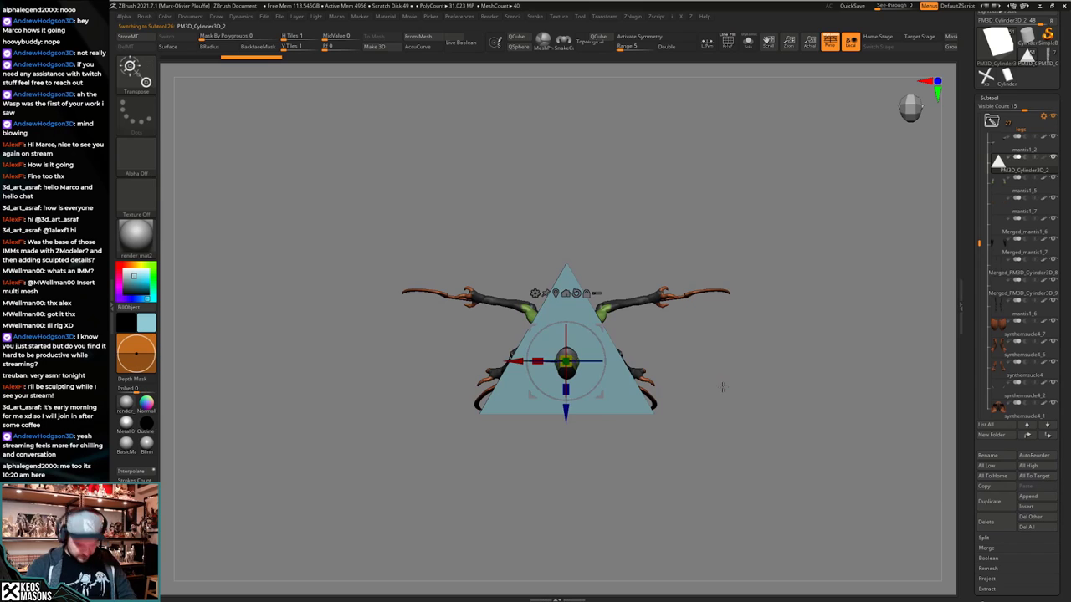
mouse_move(596, 339)
left_mouse_down()
mouse_move(600, 444)
mouse_move(567, 499)
mouse_move(480, 538)
mouse_move(354, 506)
left_mouse_up()
key("q")
mouse_move(743, 426)
left_mouse_down()
mouse_move(729, 366)
mouse_move(727, 397)
mouse_move(709, 377)
left_mouse_up()
key("w")
left_click_drag(557, 270, 554, 379)
left_click_drag(591, 333, 629, 373)
left_click_drag(703, 397, 703, 439, "alt")
left_click_drag(595, 311, 535, 477)
right_click_drag(640, 429, 635, 386, "ctrl")
right_click_drag(635, 386, 626, 415, "alt")
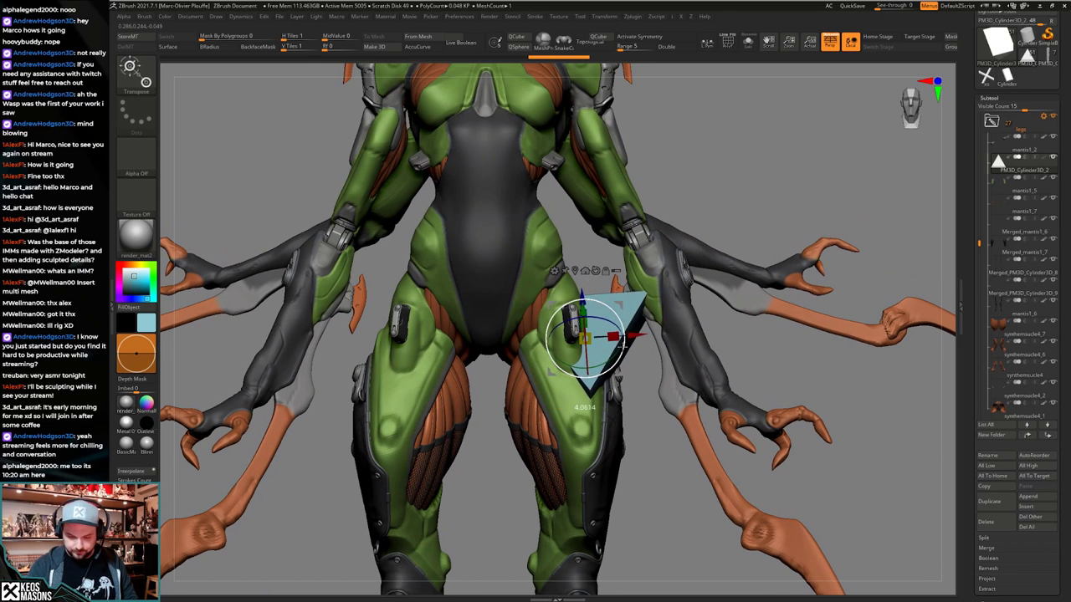
Sink the prism partly into the thigh and rotate it to follow the thigh's front surface.
left_click_drag(623, 345, 601, 335)
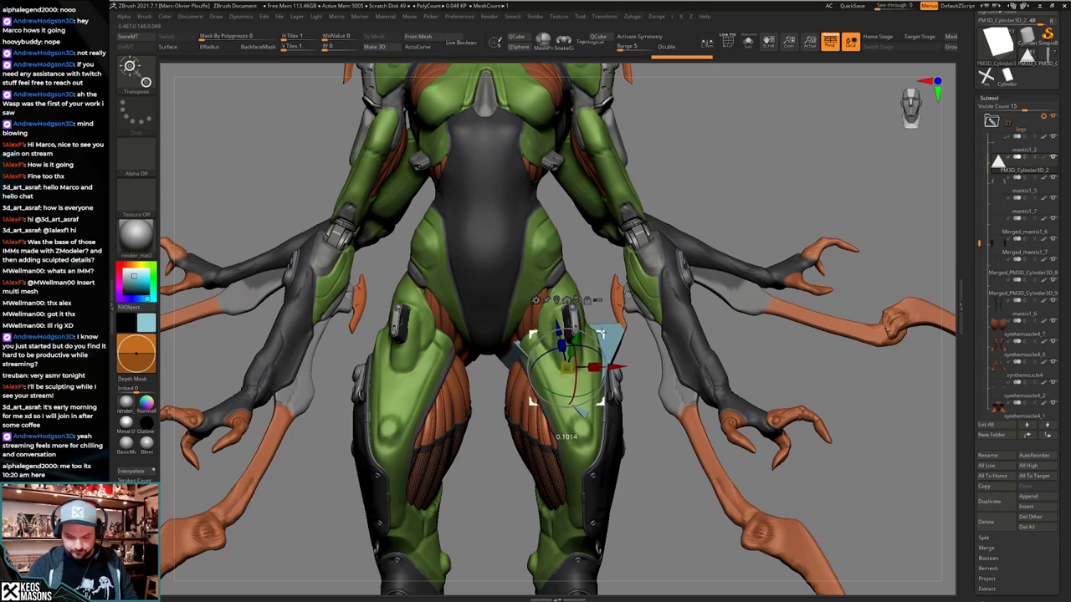
right_click_drag(611, 333, 605, 381)
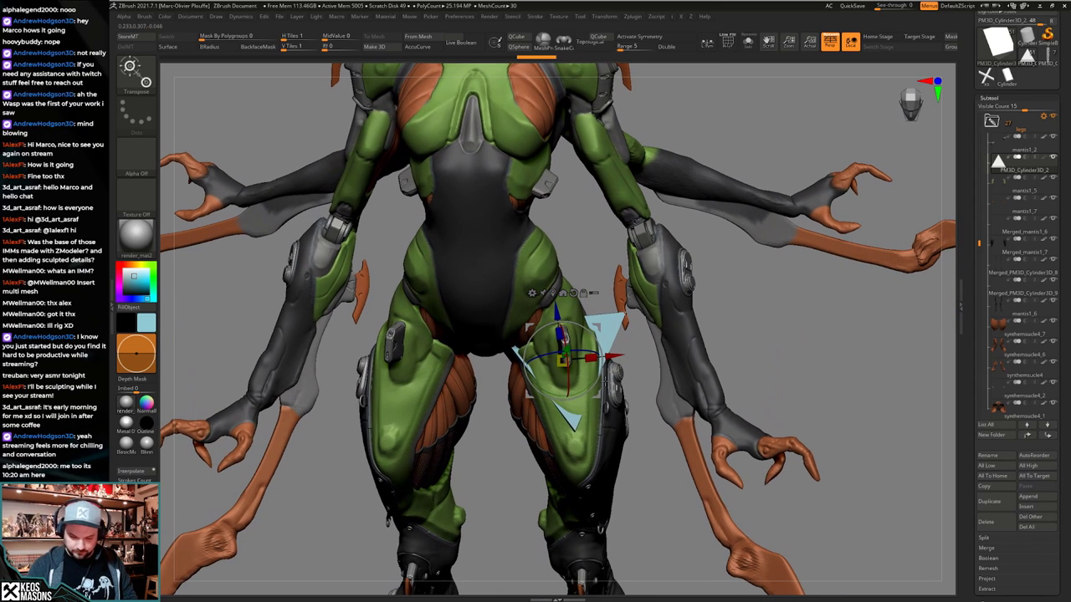
left_click_drag(567, 345, 602, 358)
right_click_drag(601, 358, 580, 308)
left_click_drag(588, 386, 587, 388)
right_click_drag(555, 368, 562, 405)
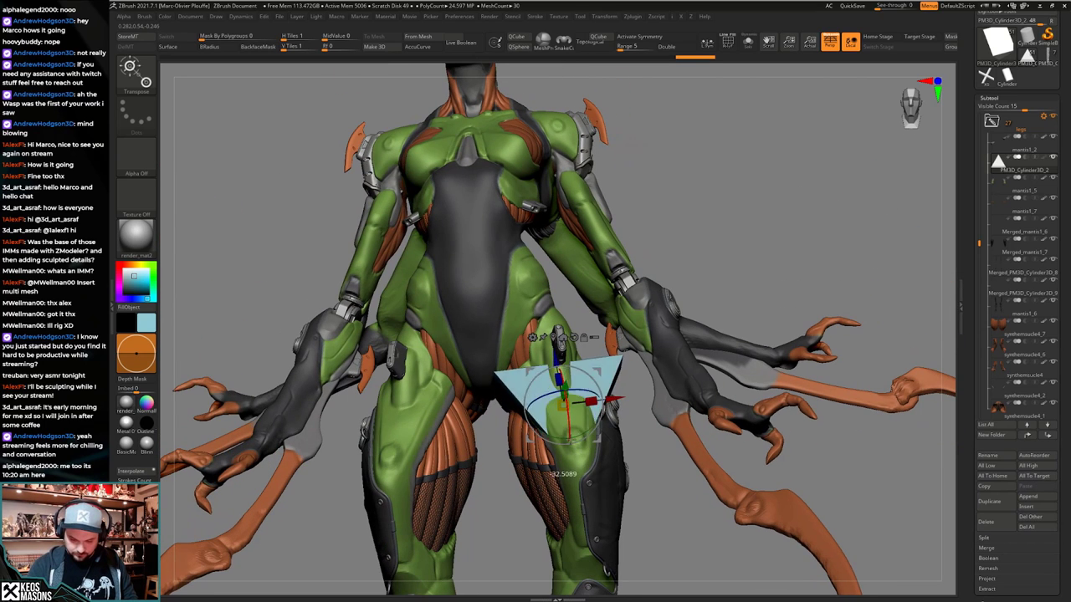
Narrow the prism to the width of the thigh's green front panel and stretch it lengthwise toward the knee.
left_click_drag(568, 424, 569, 425)
right_click_drag(580, 360, 591, 401)
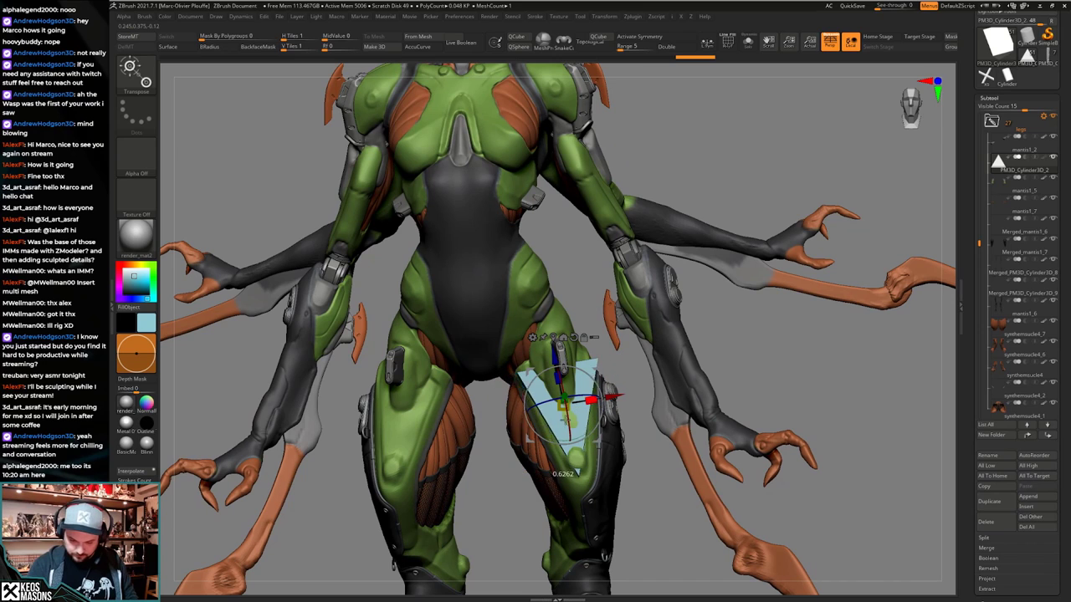
left_click_drag(564, 426, 565, 425)
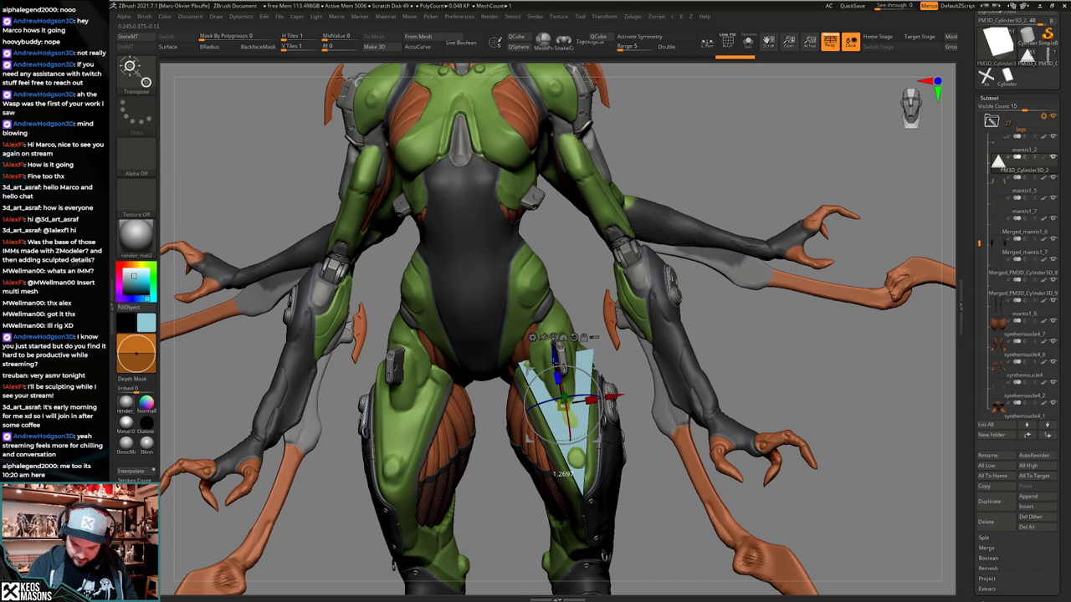
mouse_move(554, 358)
left_mouse_down()
mouse_move(559, 381)
mouse_move(557, 366)
left_mouse_up()
right_click_drag(626, 459, 654, 465)
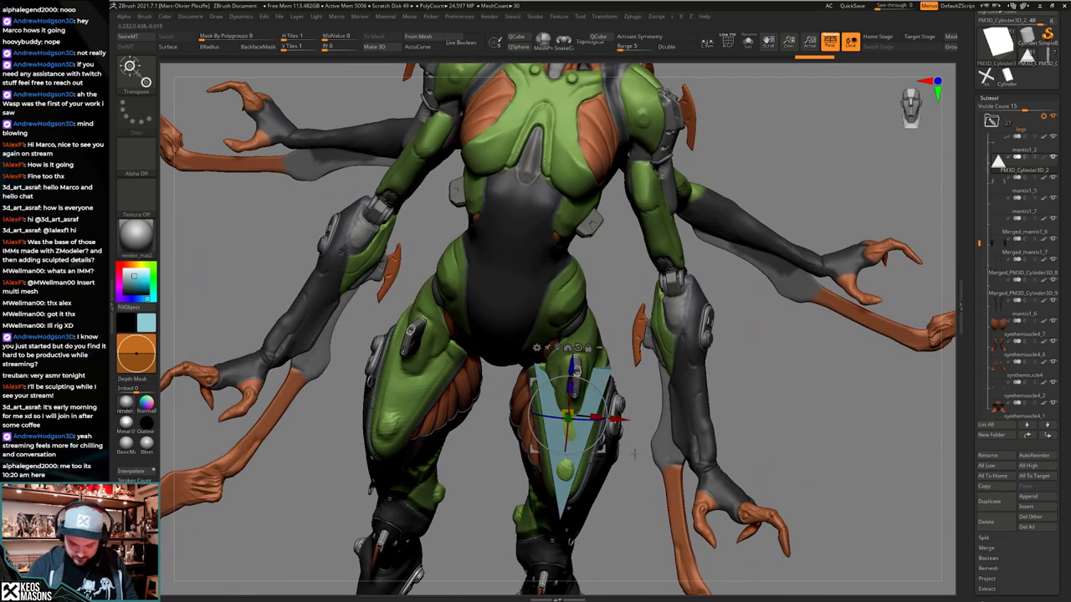
Fine-tune the prism's rotation and position so it lines up with the front thigh panel from front and below.
left_click_drag(599, 438, 604, 443)
right_click_drag(619, 468, 617, 428)
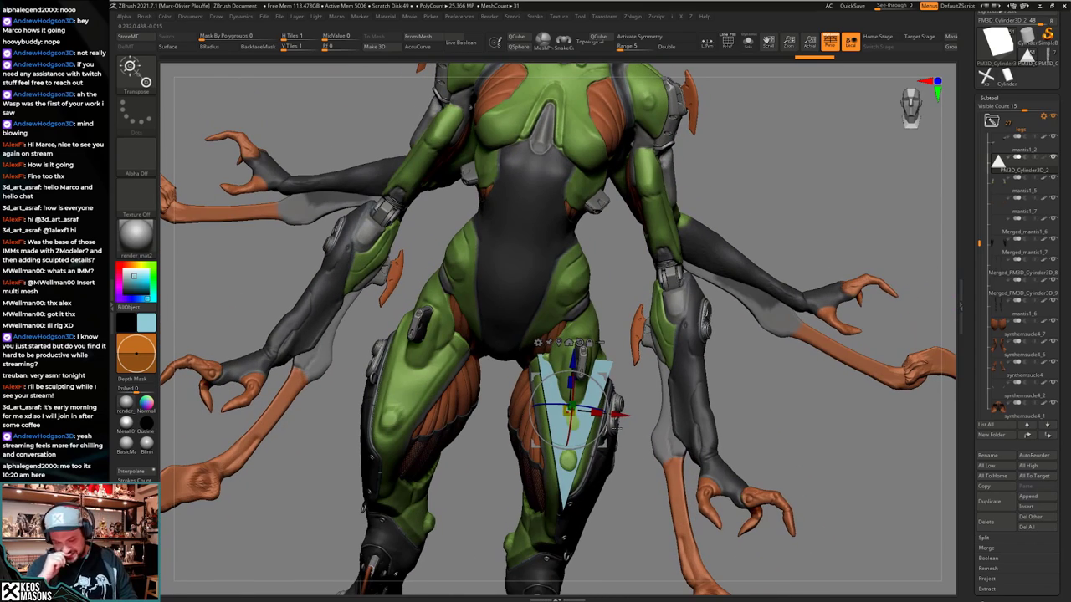
left_click_drag(618, 463, 608, 406)
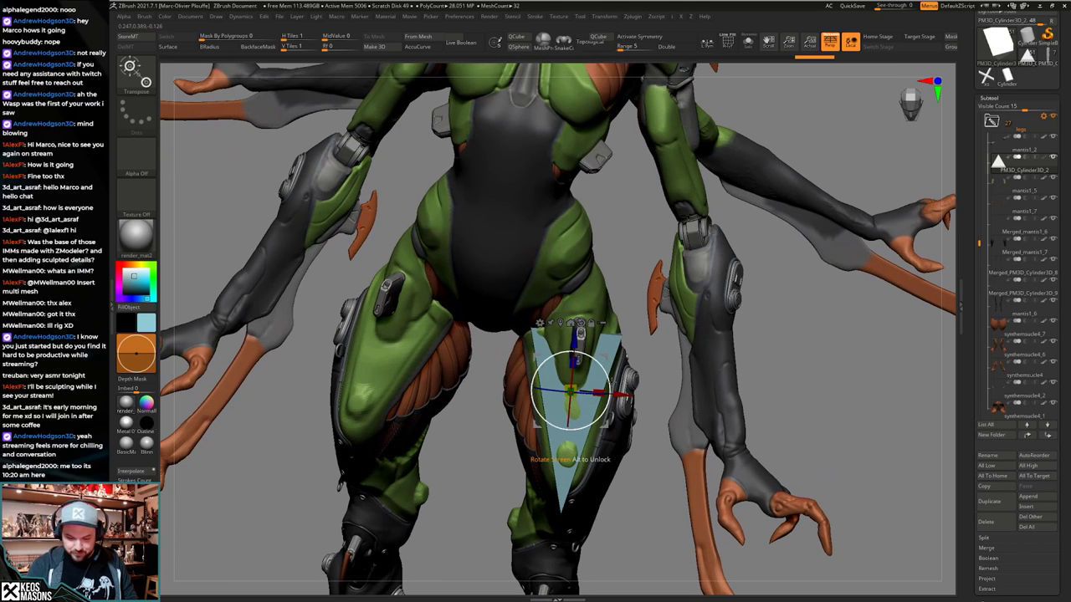
left_click_drag(640, 349, 613, 378)
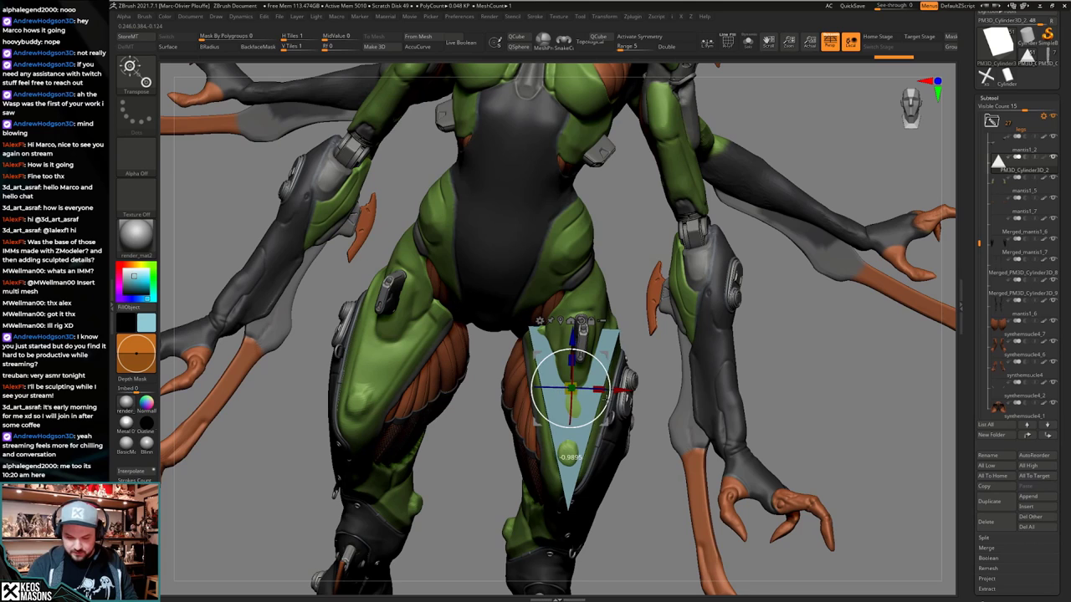
right_click_drag(610, 365, 620, 386)
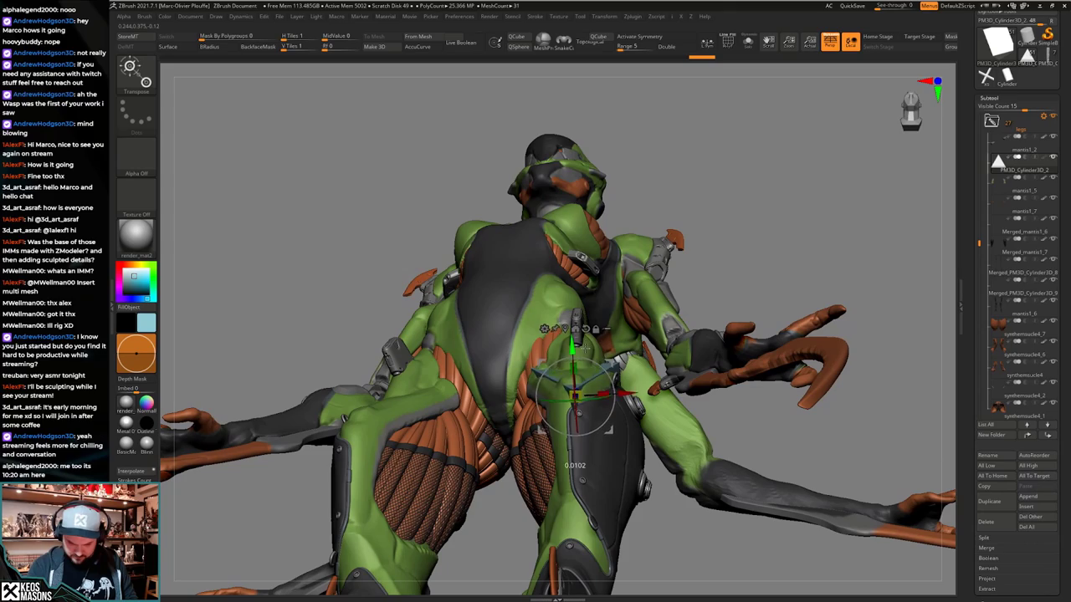
right_click_drag(615, 421, 659, 447)
left_click_drag(658, 447, 626, 506)
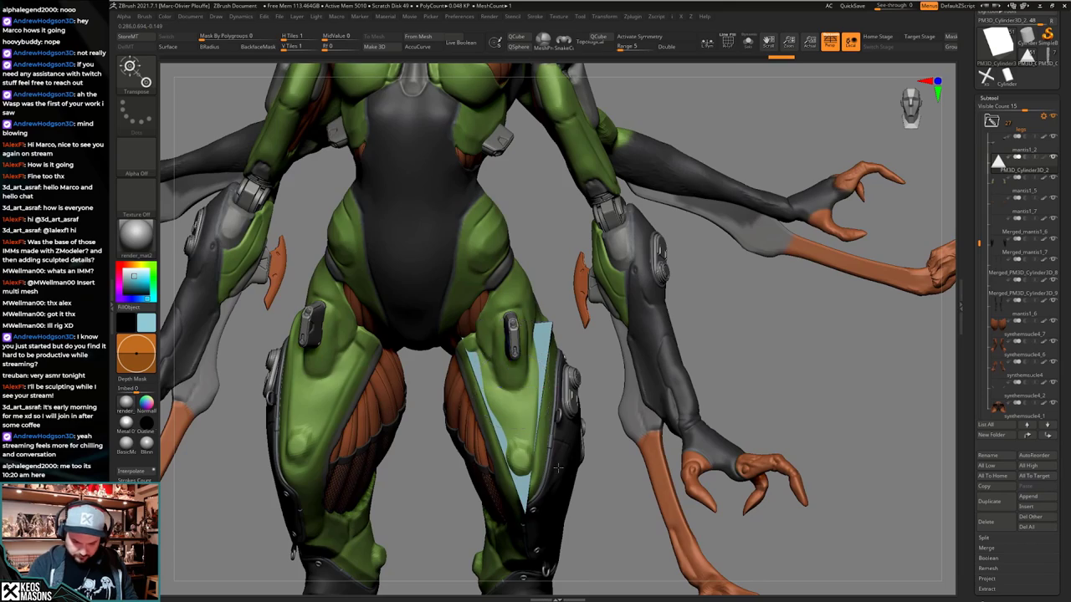
left_click_drag(558, 467, 567, 387)
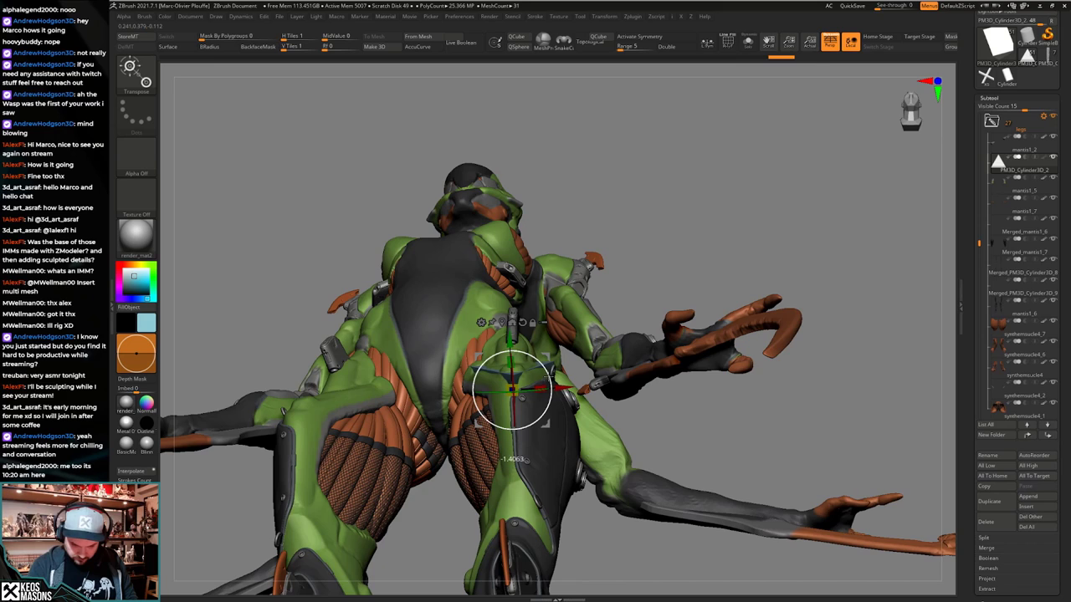
right_click_drag(567, 386, 603, 437)
Leave the transform gizmo, show the polyframe and isolate the prism after checking it against the thigh.
key("q")
key("alt+s")
key("alt+s")
key("shift+f")
key("alt+s")
key("alt+s")
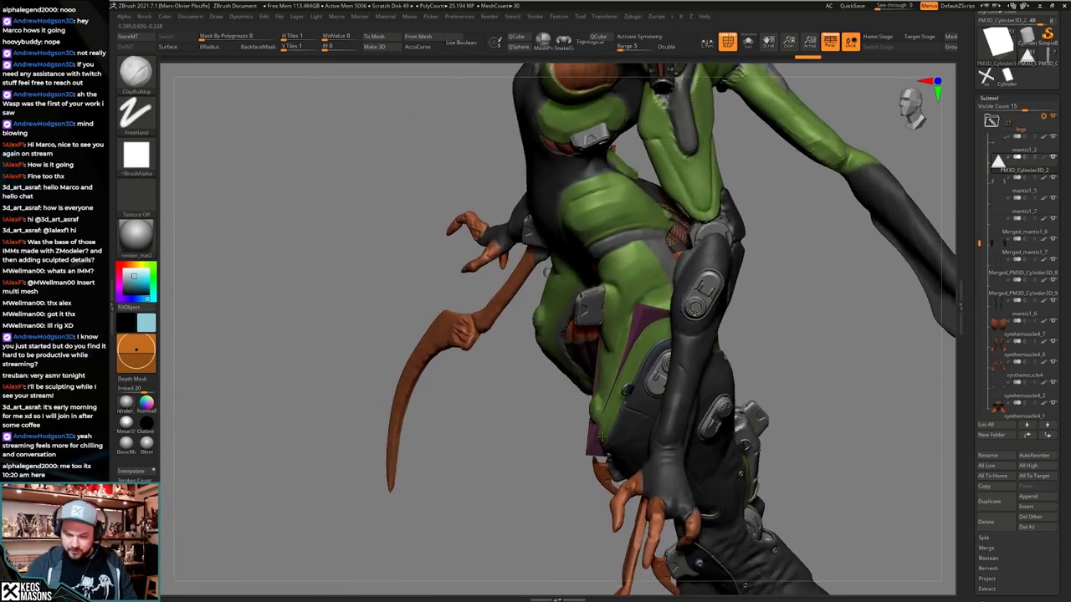
mouse_move(600, 435)
left_mouse_down()
mouse_move(634, 400)
mouse_move(616, 391)
left_mouse_up()
key("alt+s")
Delete the extra edge loops around the prism's sides using ZModeler's edge Insert action with the Single EdgeLoop target.
key("shift+s")
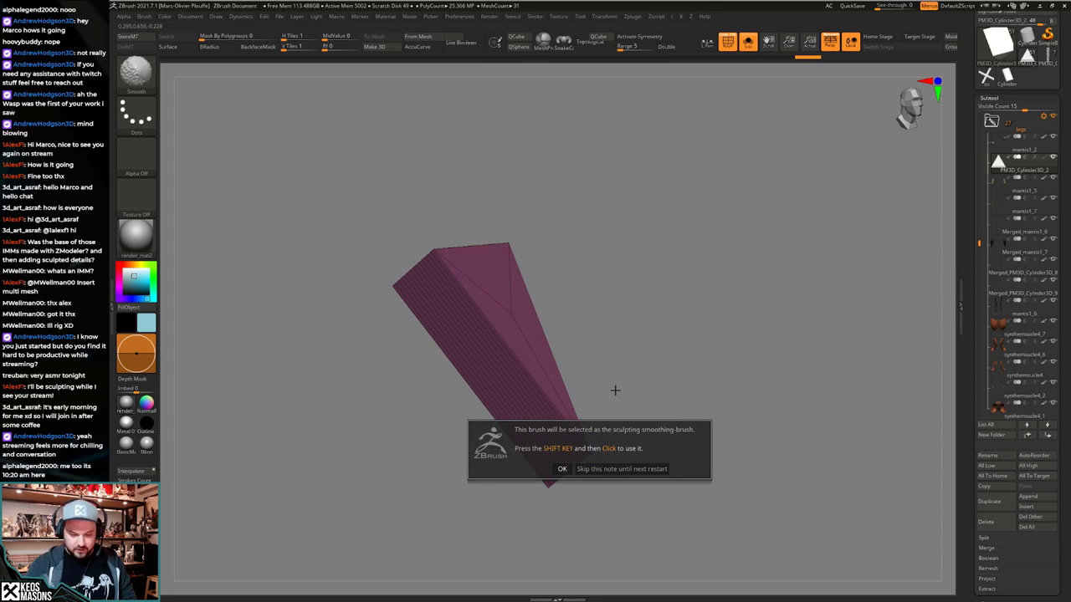
right_click_drag(527, 362, 522, 374, "ctrl")
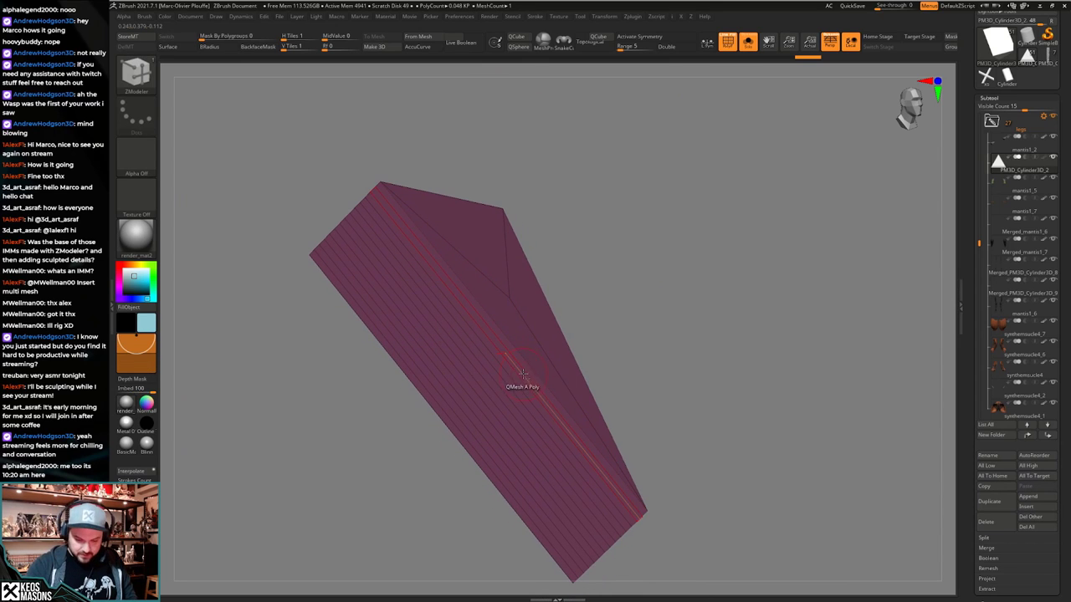
key("space")
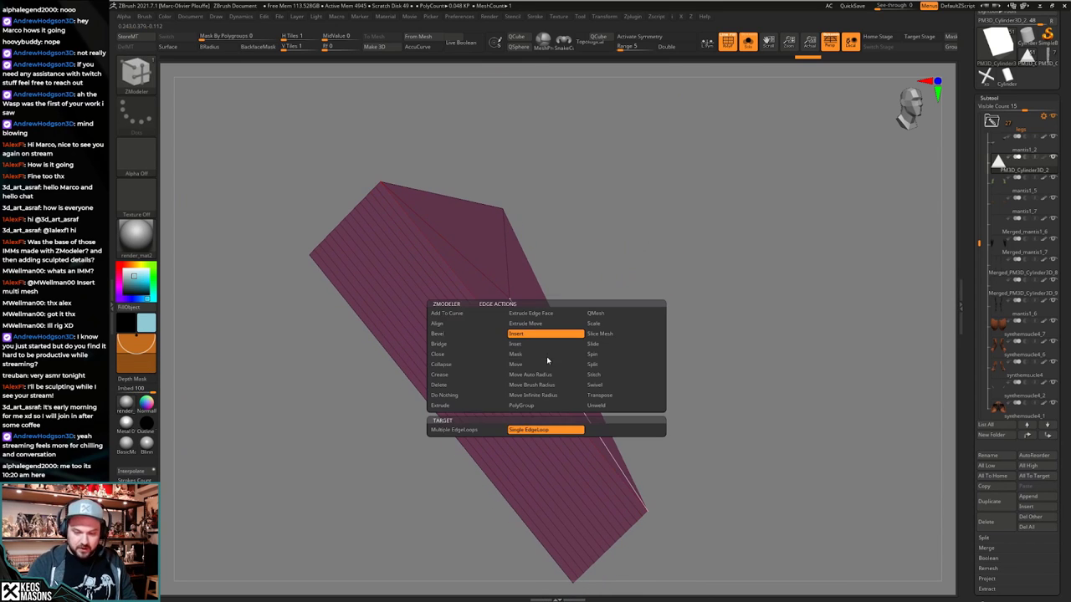
left_click(553, 336)
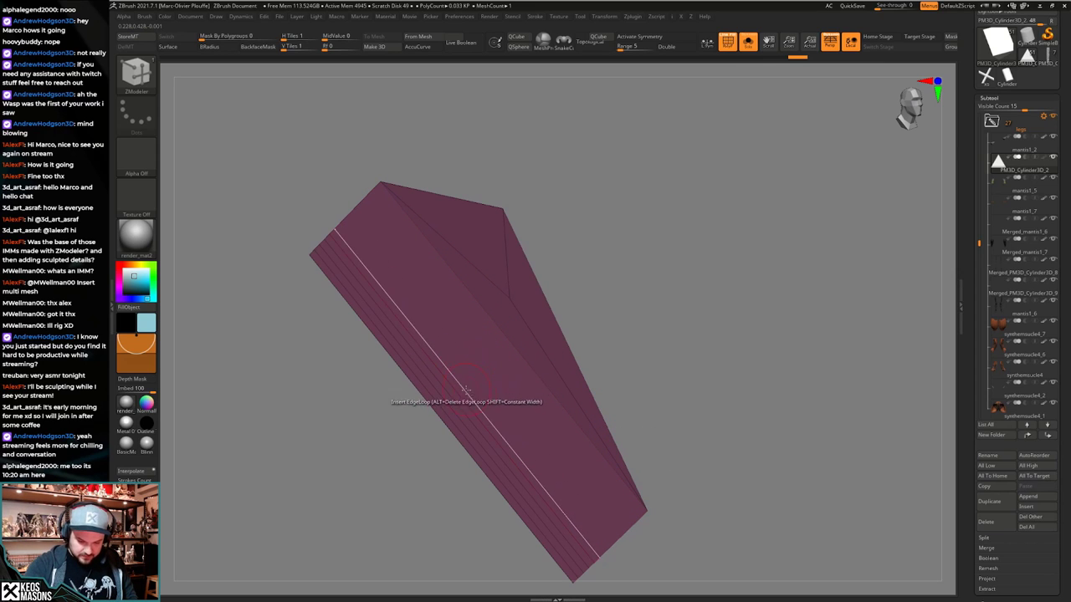
right_click_drag(451, 416, 456, 351, "ctrl")
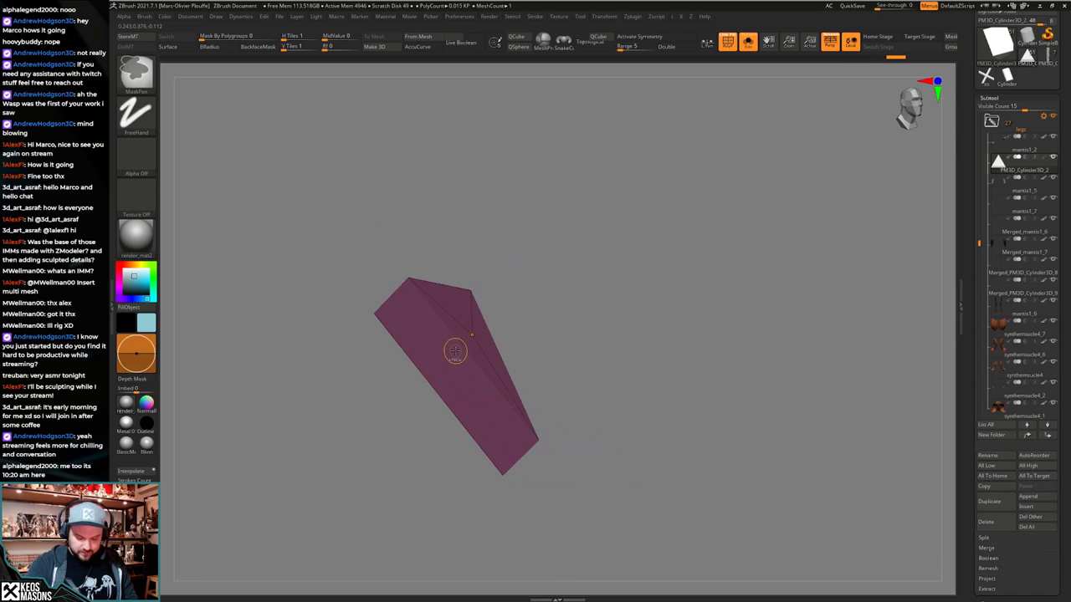
Compare the simplified prism with the thigh and try inserting an edge loop along its long side.
key("alt+s")
key("alt+s")
key("shift+f")
right_click_drag(509, 438, 583, 418)
key("shift+f")
left_click_drag(583, 418, 566, 326)
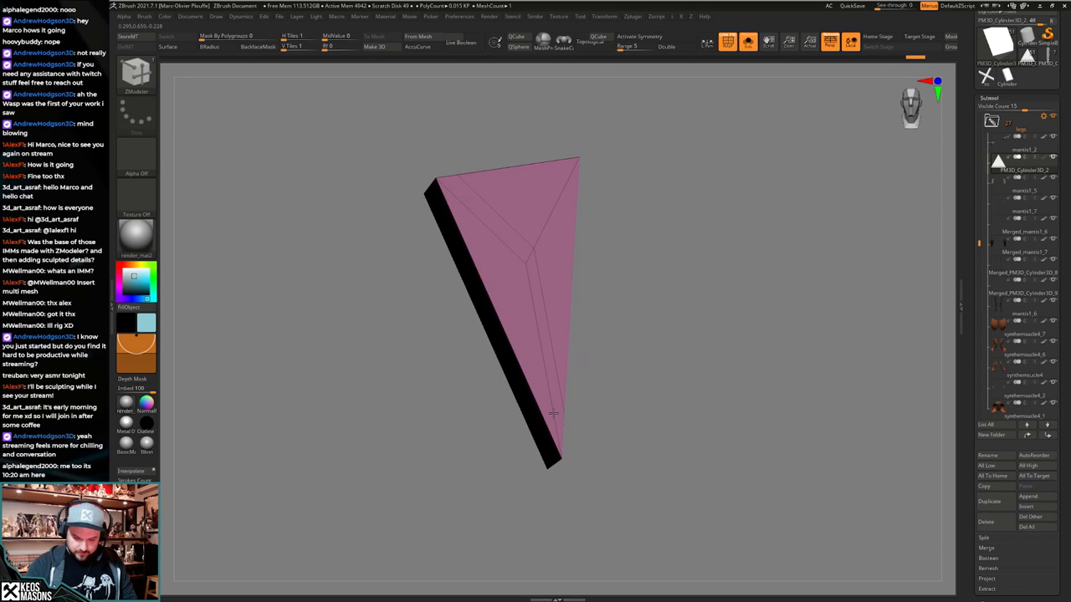
Try edge loops close to the prism's corners, check them against the thigh, and remove them again.
left_click_drag(560, 434, 573, 379)
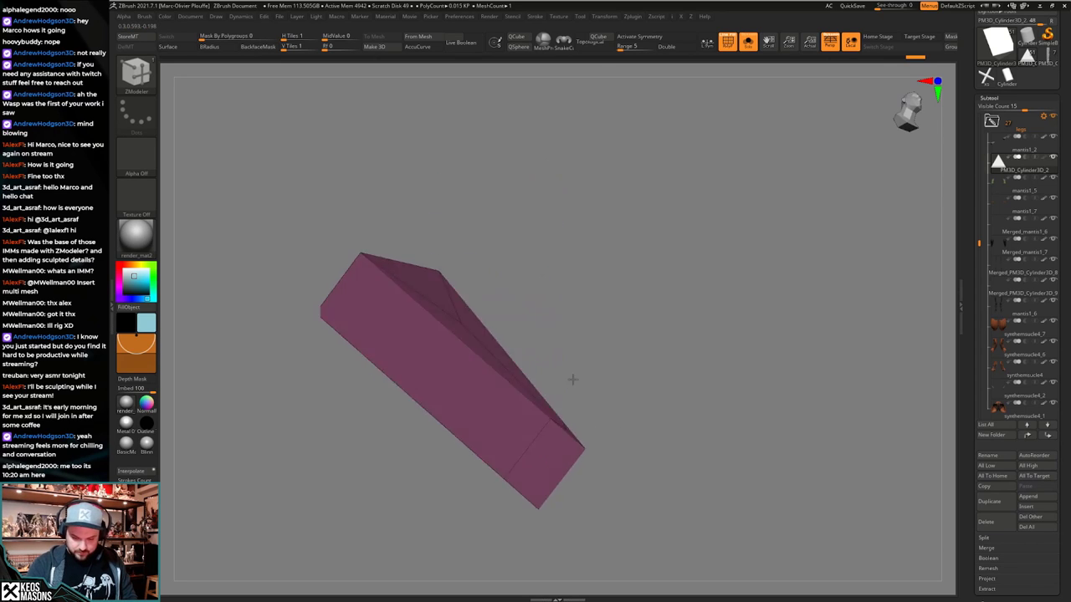
key("alt+s")
right_click_drag(633, 391, 597, 465)
key("ctrl+shift+s")
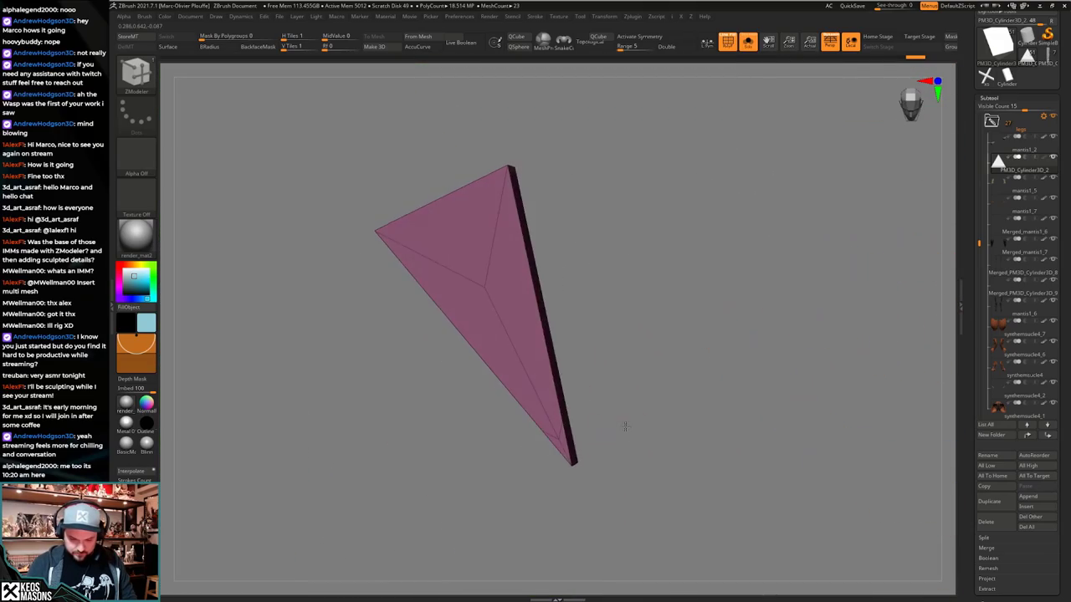
key("alt+s")
right_click_drag(627, 433, 577, 456)
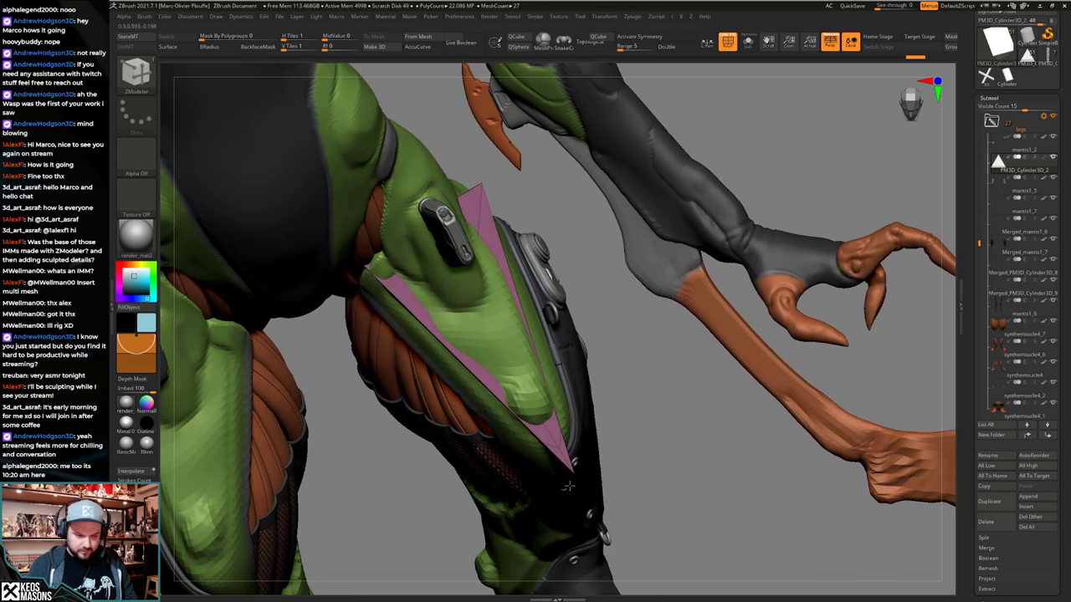
key("alt+s")
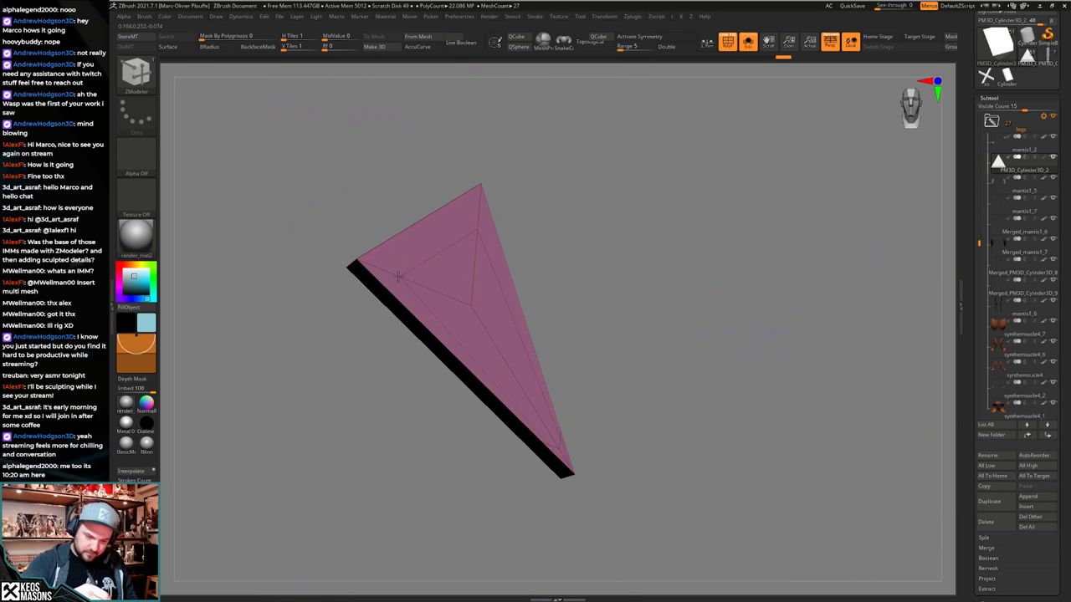
key("alt+s")
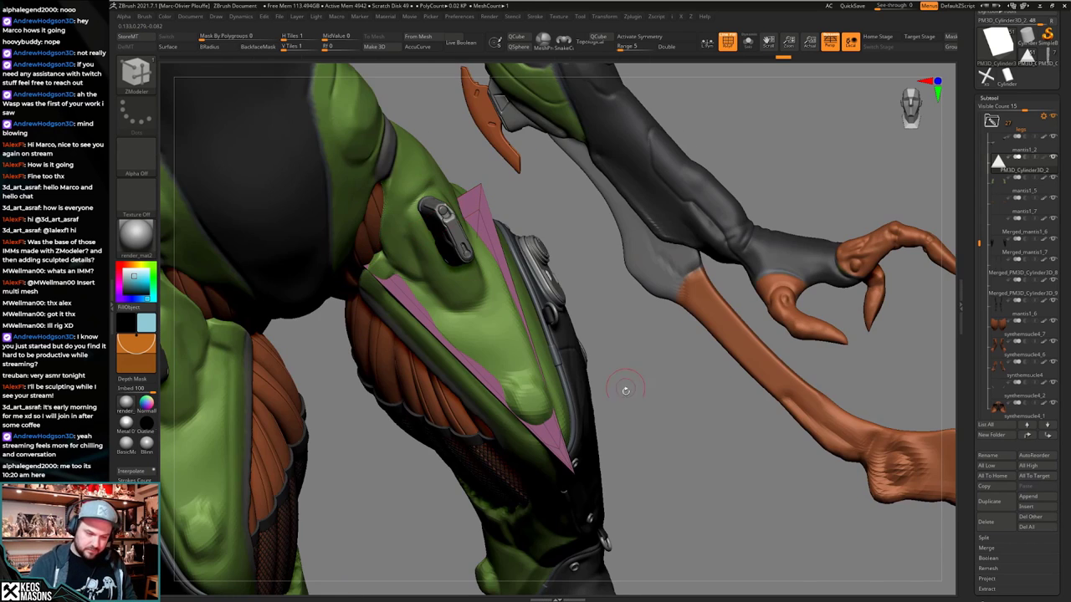
right_click_drag(627, 387, 612, 453)
key("alt+s")
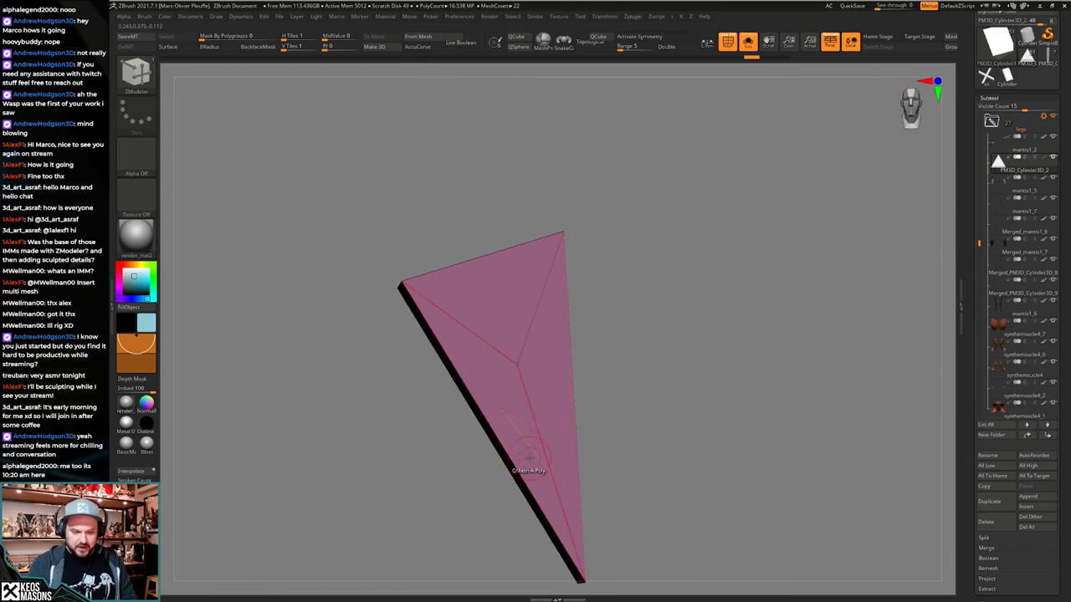
Show the character again to check the prism's fit and move the prism subtool into the keep folder.
key("alt+s")
right_click_drag(658, 389, 605, 470)
key("alt+s")
key("alt+s")
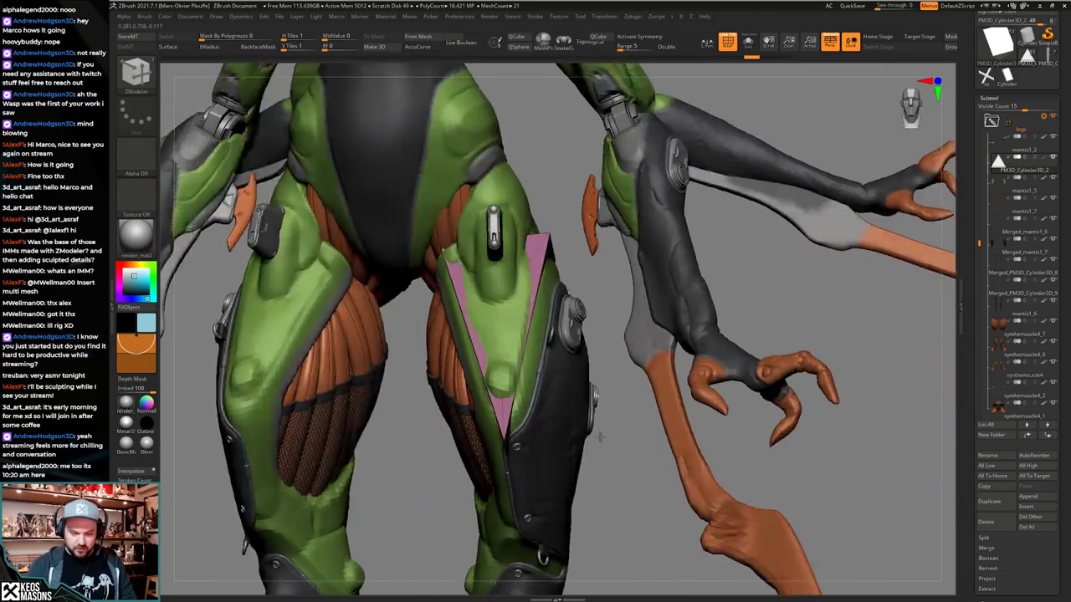
mouse_move(594, 430)
right_mouse_down()
mouse_move(599, 399)
mouse_move(604, 420)
right_mouse_up()
left_click_drag(602, 421, 588, 472)
right_click_drag(493, 325, 470, 292)
right_click_drag(549, 327, 601, 428)
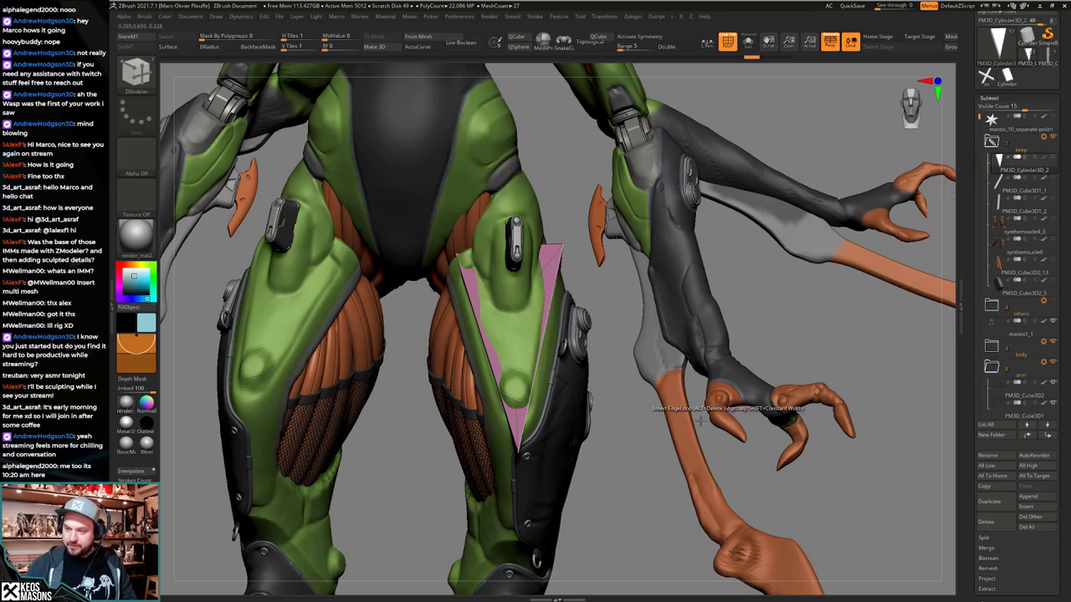
Return to the ClayBuildup brush, make mantis1_1 the active subtool and turn off the polyframe.
right_click_drag(596, 473, 601, 447)
key("space")
left_click(590, 335)
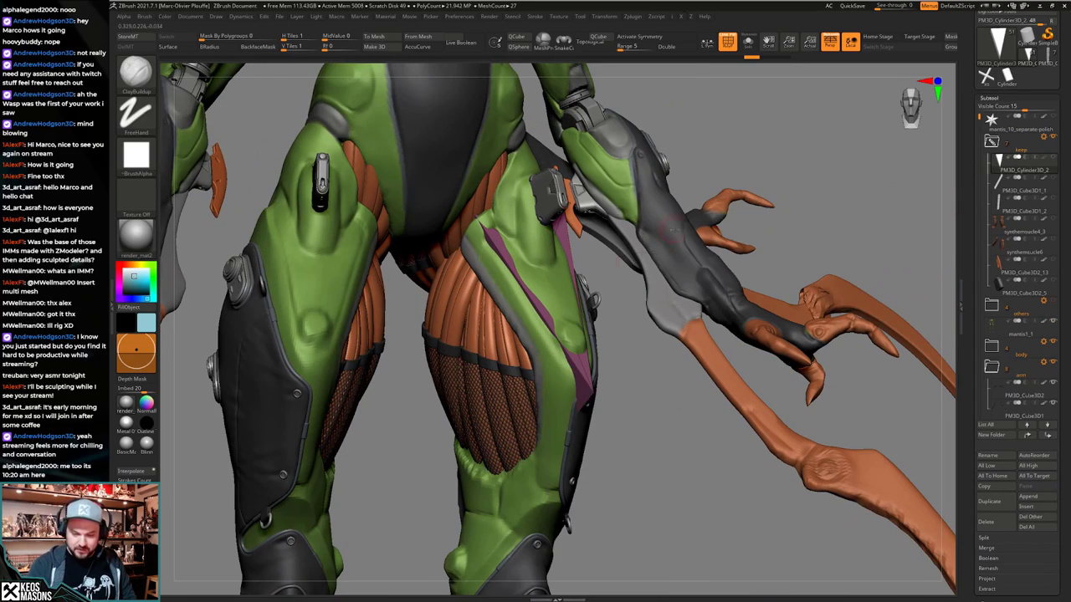
left_click(558, 409, "alt")
key("shift+f")
right_click_drag(609, 397, 579, 368, "alt")
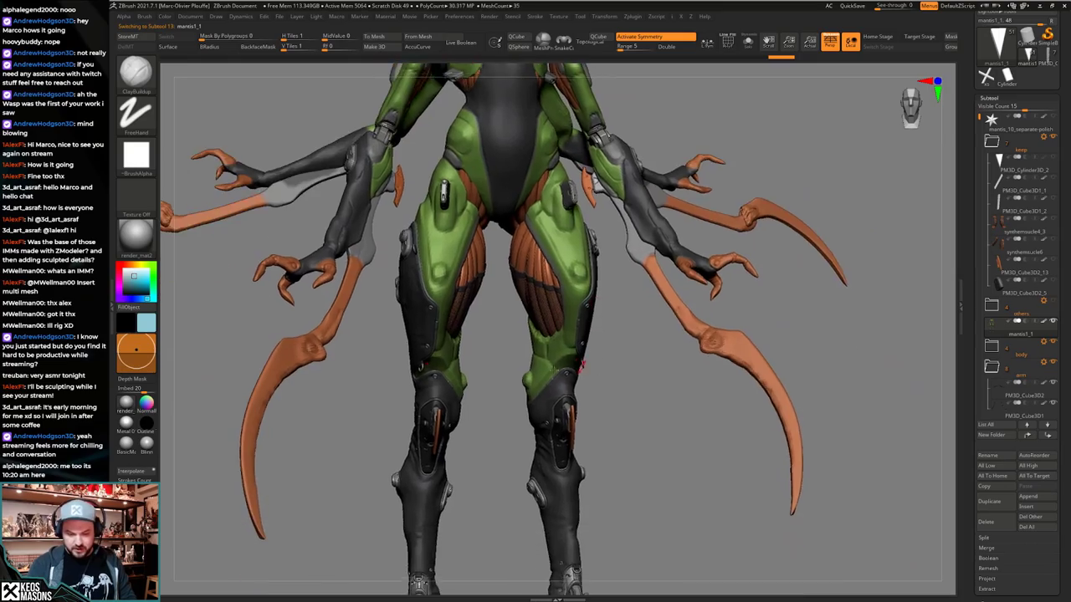
Isolate mantis1_1, duplicate it and move the copy to the top of the legs folder.
right_click_drag(502, 373, 638, 375)
left_click_drag(637, 376, 583, 340)
right_click_drag(583, 340, 577, 364)
key("alt+shift+s")
right_click_drag(569, 364, 584, 414, "ctrl")
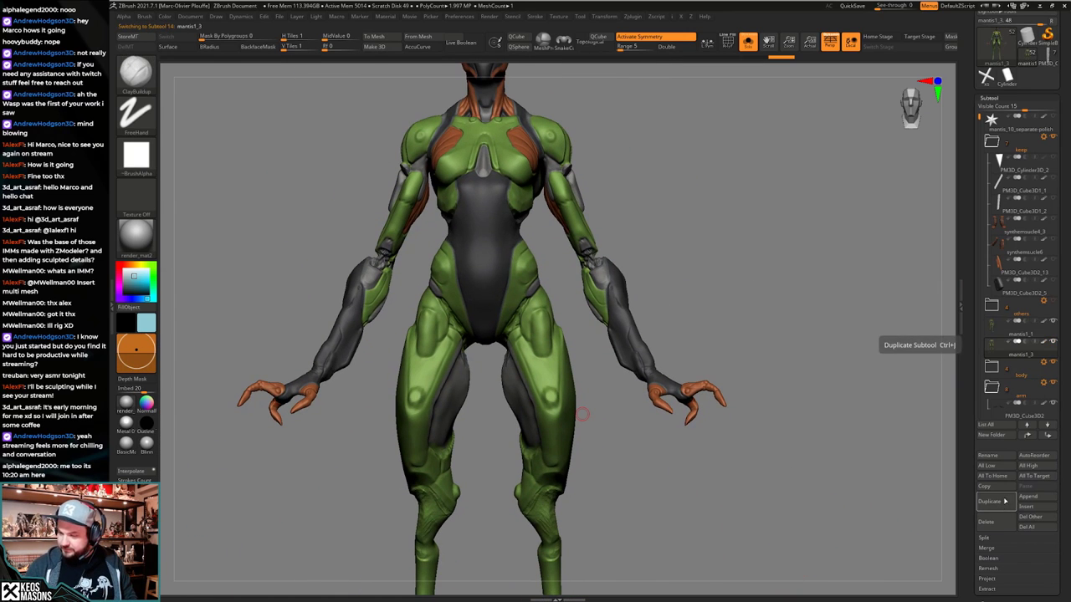
left_click_drag(984, 120, 985, 173)
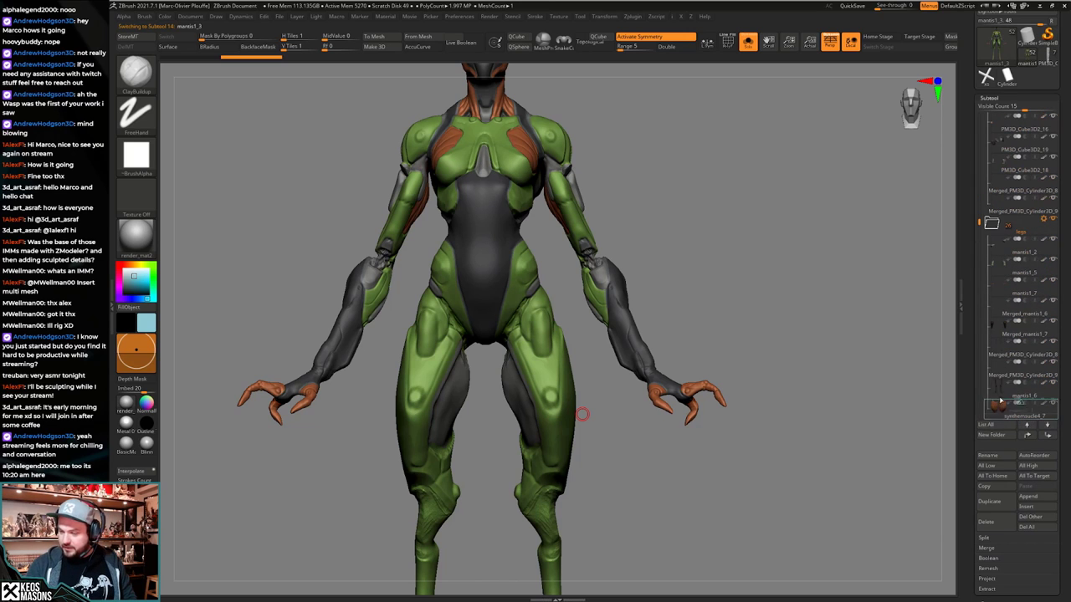
Examine the duplicated body's topology and polygroups around the hips and thighs with the polyframe.
left_click(604, 464)
left_click_drag(604, 464, 586, 413, "alt")
left_click(632, 478)
key("shift+f")
key("shift+f")
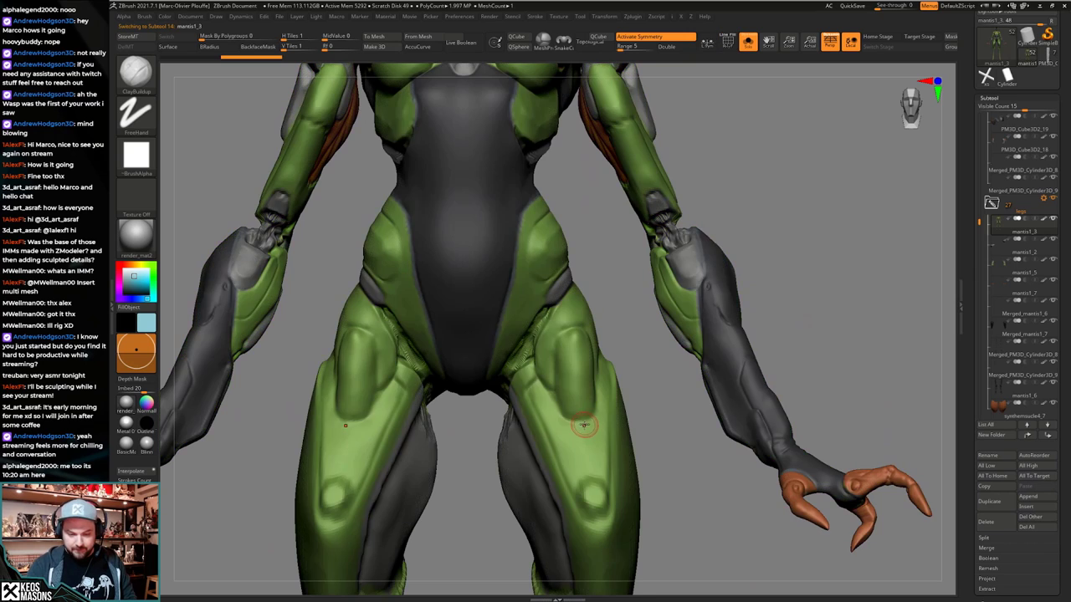
right_click_drag(584, 425, 588, 431)
key("shift+f")
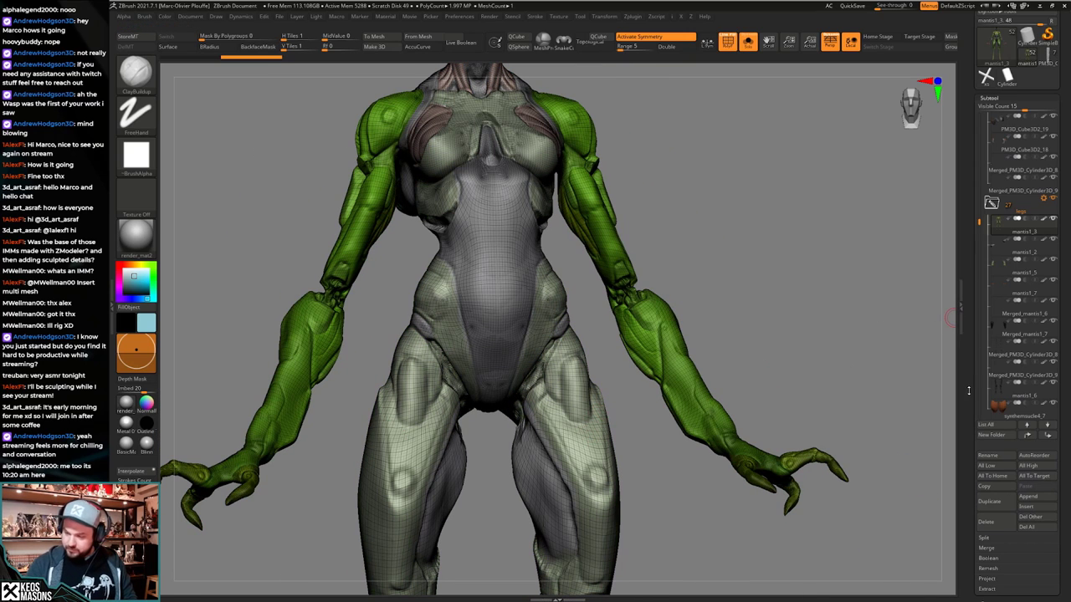
Bake the duplicated body mesh's layer and discard its other subdivision levels.
left_click_drag(969, 391, 978, 298)
left_click(988, 341)
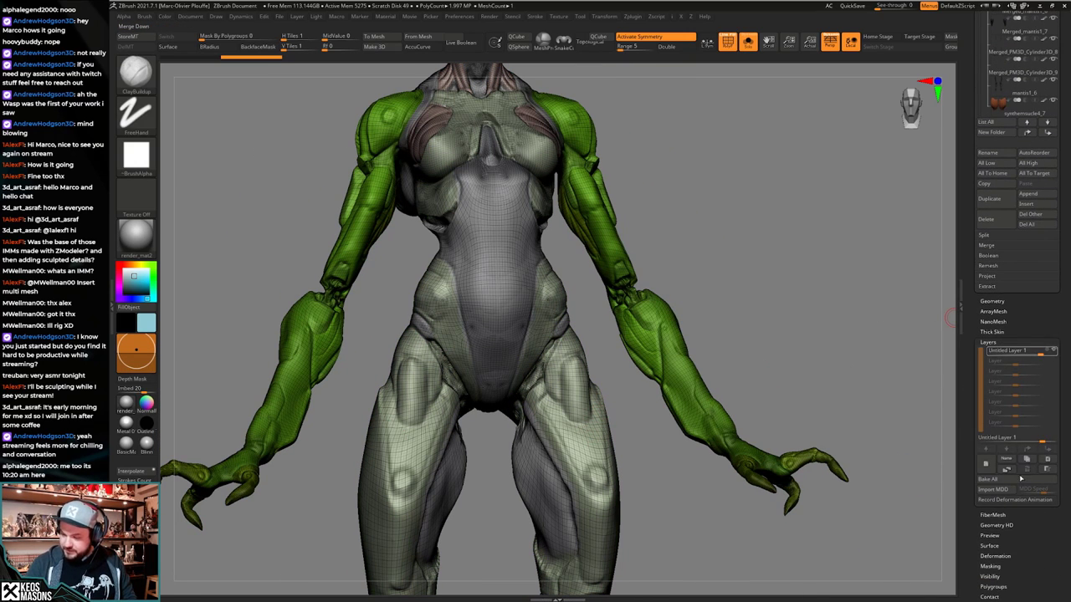
left_click(1022, 479)
key("shift+f")
mouse_move(586, 423)
right_mouse_down("ctrl")
mouse_move(580, 376)
mouse_move(595, 415)
mouse_move(639, 318)
mouse_move(684, 382)
mouse_move(630, 383)
mouse_move(626, 424)
right_mouse_up("ctrl")
key("shift+f")
left_click(596, 424, "ctrl+shift")
key("shift+f")
key("space")
left_click(639, 272)
key("shift+f")
key("shift+f")
Trim the duplicated mesh down to the hips and legs by hiding the upper body, arms and lower legs.
key("shift+s")
right_click_drag(539, 431, 575, 375)
key("shift+s")
left_click_drag(533, 560, 643, 310, "ctrl+alt+shift")
right_click_drag(604, 270, 604, 500, "alt")
right_click_drag(604, 500, 603, 587, "ctrl")
left_click_drag(401, 106, 655, 349, "ctrl+shift")
right_click_drag(649, 369, 712, 354)
right_click_drag(648, 209, 625, 279, "alt")
right_click_drag(625, 279, 624, 241, "ctrl")
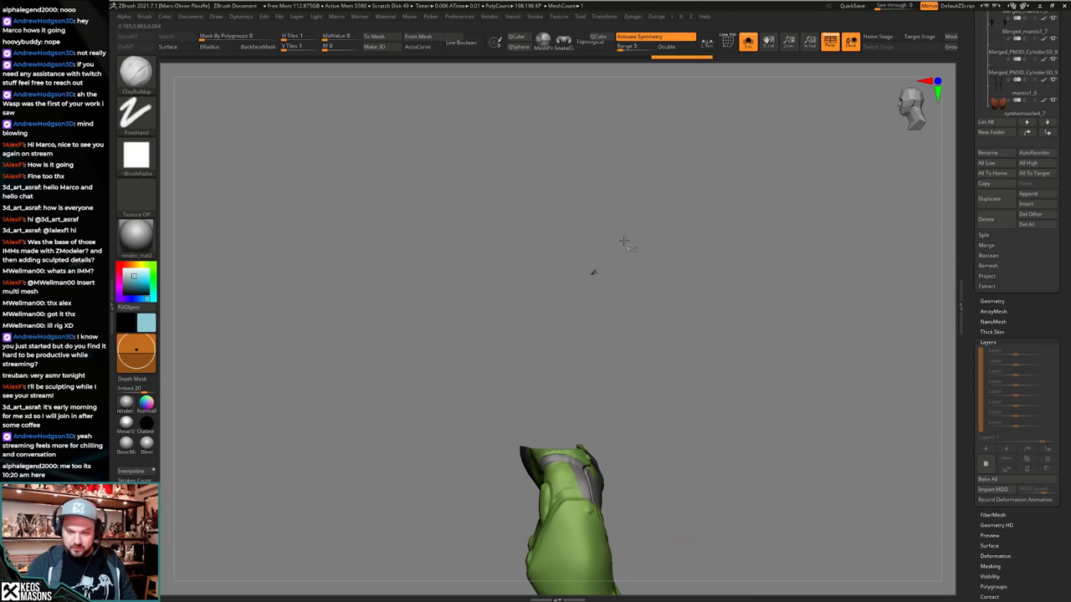
left_click_drag(512, 148, 740, 366, "ctrl+alt+shift")
mouse_move(711, 368)
right_mouse_down("ctrl")
mouse_move(698, 419)
mouse_move(628, 427)
mouse_move(609, 402)
mouse_move(615, 427)
right_mouse_up("ctrl")
key("shift+f")
key("shift+f")
Fill the trimmed hips-and-legs mesh with white.
right_click(754, 328)
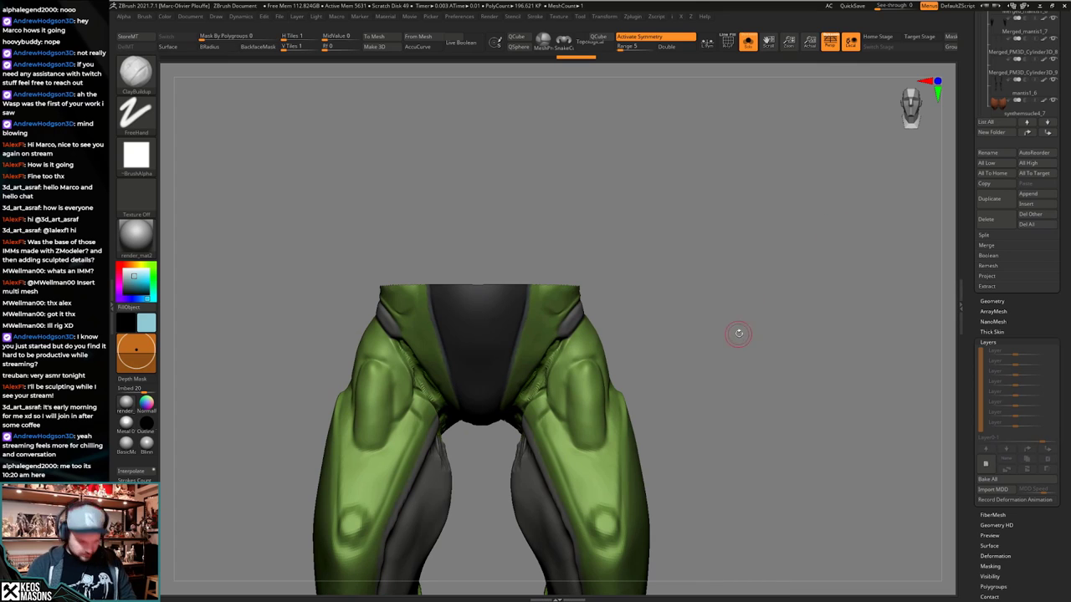
key("space")
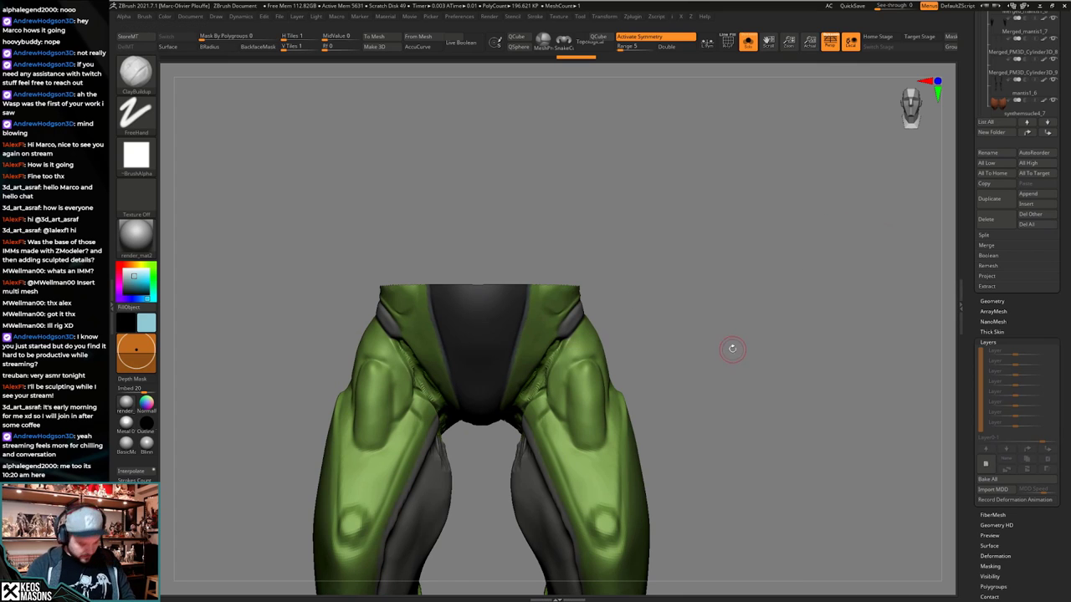
key("space")
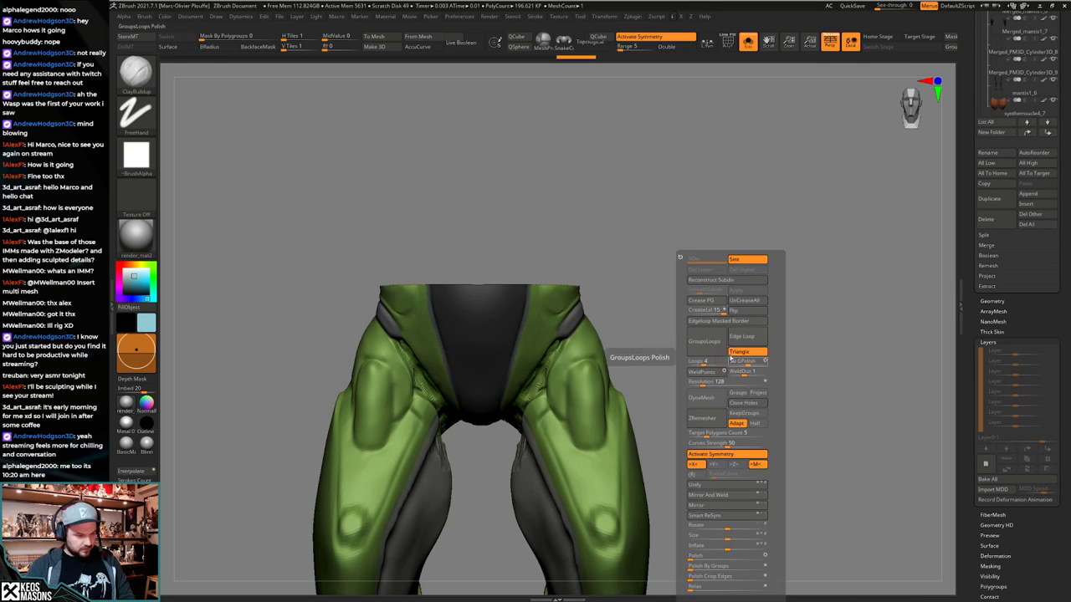
key("space")
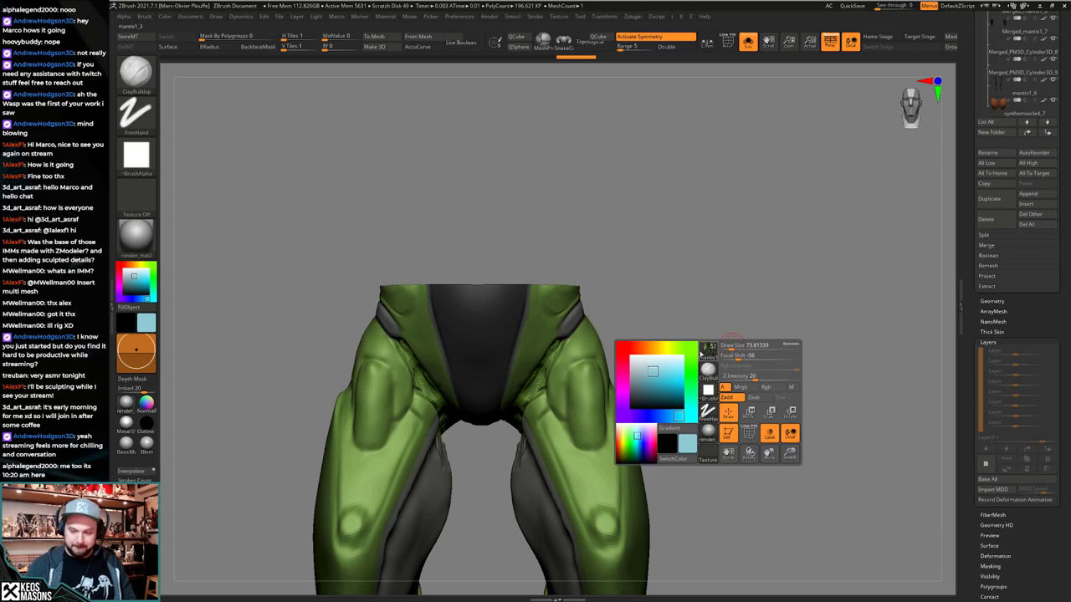
key("ctrl+shift+z")
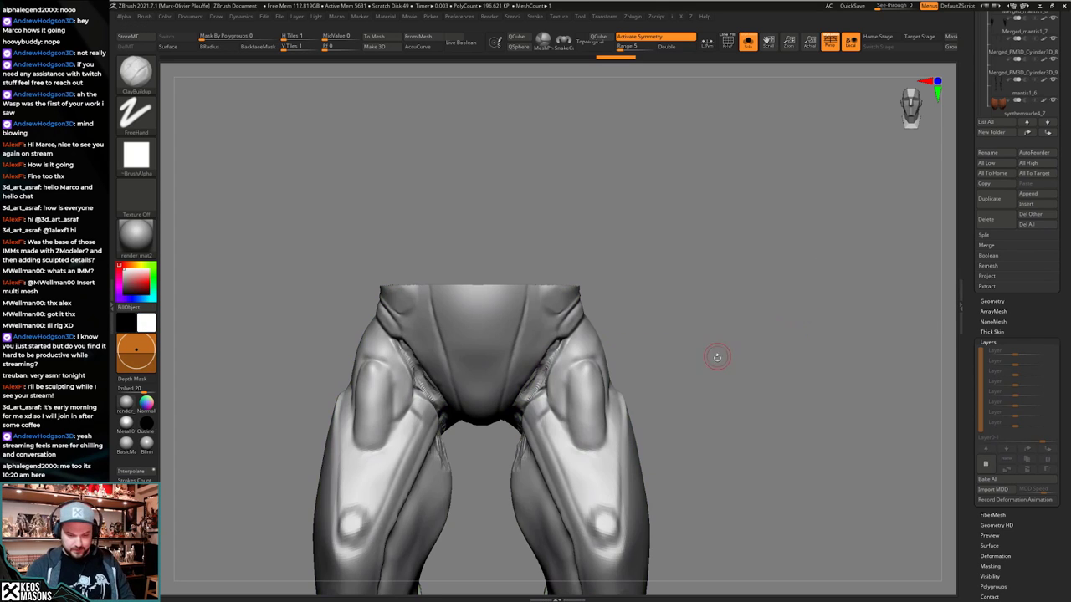
Set up the Standard brush to paint only black colour at Rgb Intensity 100 with a small draw size.
mouse_move(714, 356)
left_mouse_down()
mouse_move(712, 409)
mouse_move(718, 366)
mouse_move(682, 339)
left_mouse_up()
key("b")
left_click(691, 312)
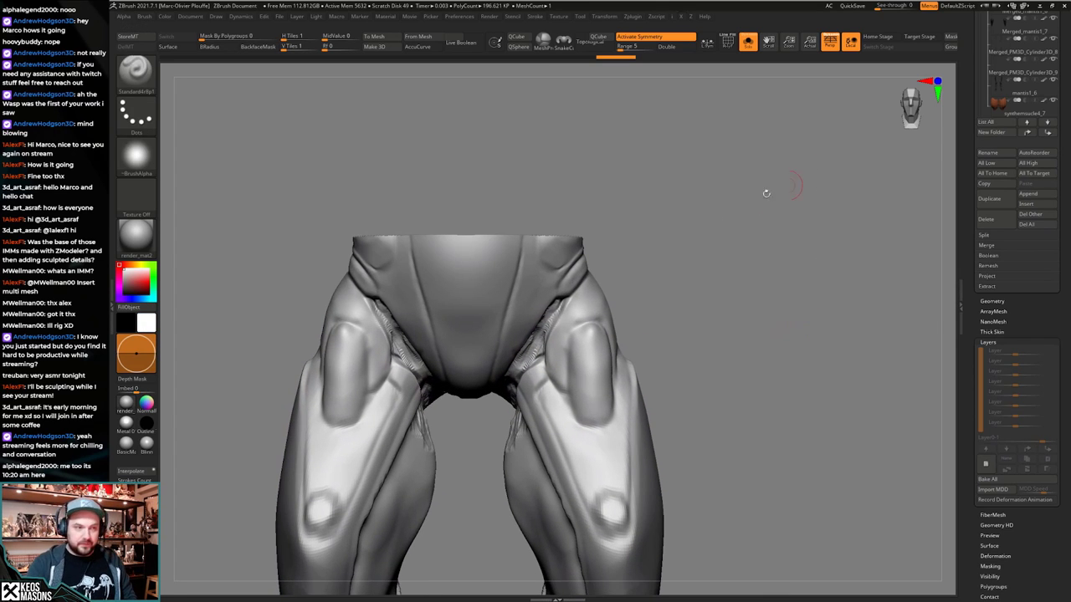
left_click_drag(767, 192, 791, 272, "alt")
key("space")
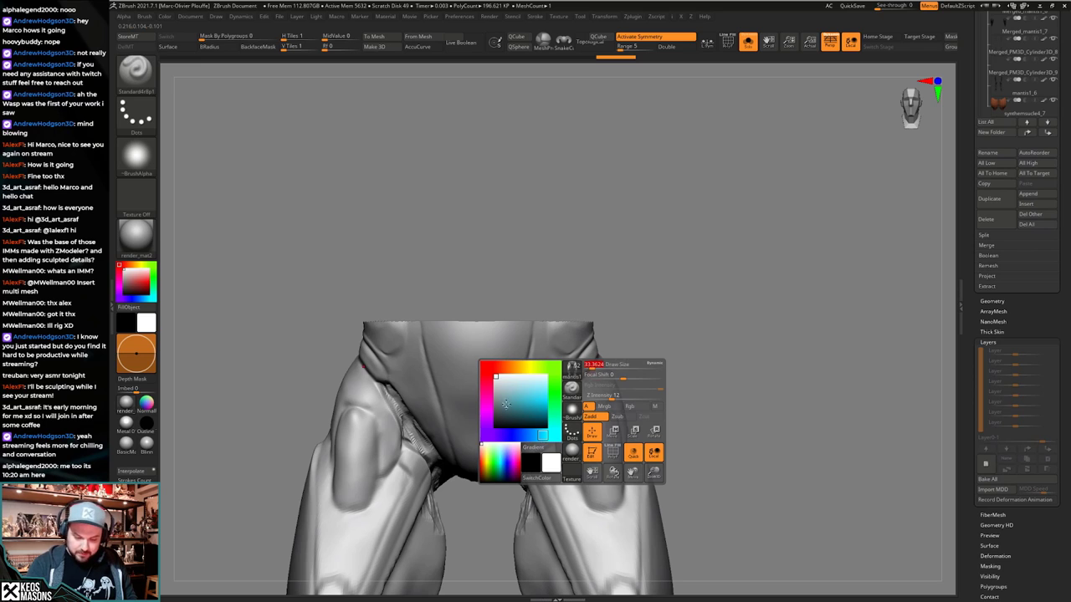
left_click_drag(654, 327, 587, 383)
mouse_move(587, 372)
right_mouse_down("ctrl")
mouse_move(597, 384)
mouse_move(584, 418)
right_mouse_up("ctrl")
right_click(583, 422)
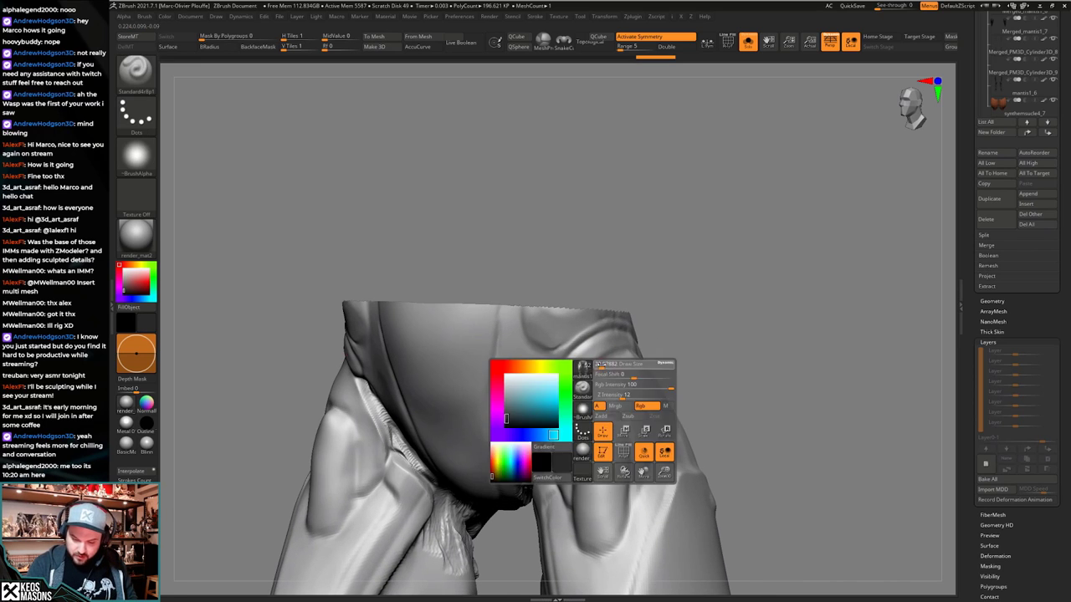
Undo the test stroke and paint a black line along the front crease between pelvis and thighs.
key("ctrl+z")
right_click_drag(617, 350, 623, 307)
key("alt+s")
key("shift+f")
key("shift+f")
key("alt+s")
right_click_drag(555, 388, 546, 396)
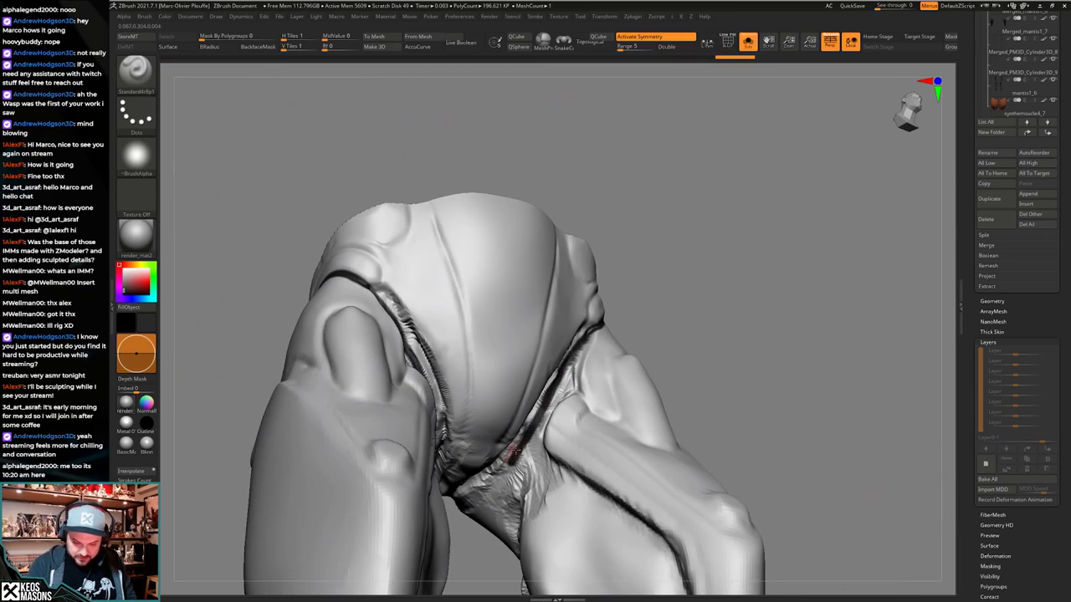
right_click_drag(514, 452, 604, 398)
Paint the black seam line down the side of the hip and around the rear thigh panel, checking against the full character.
key("alt+s")
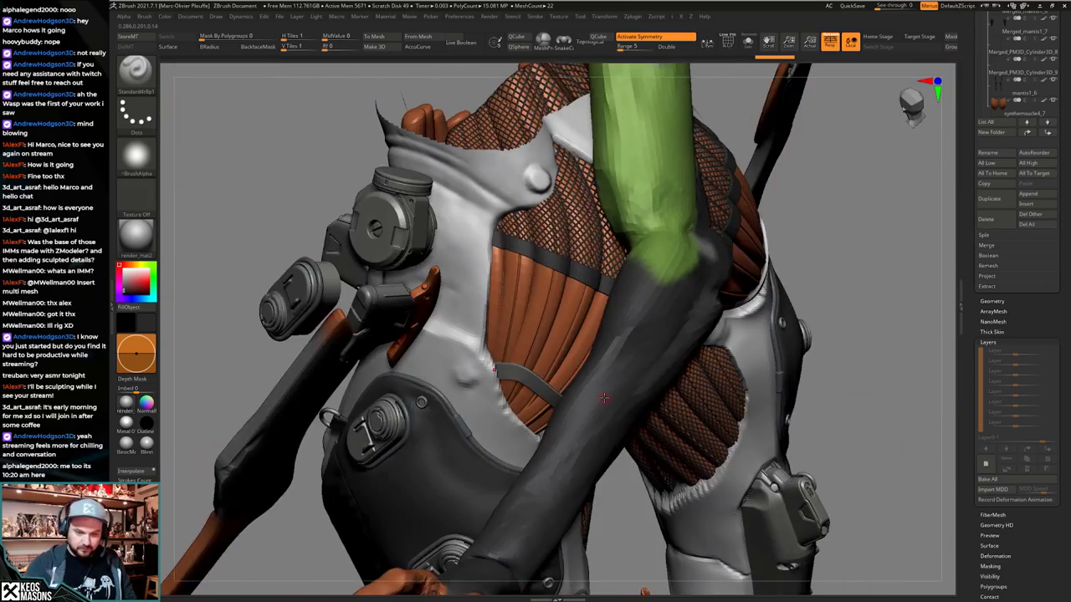
key("alt+s")
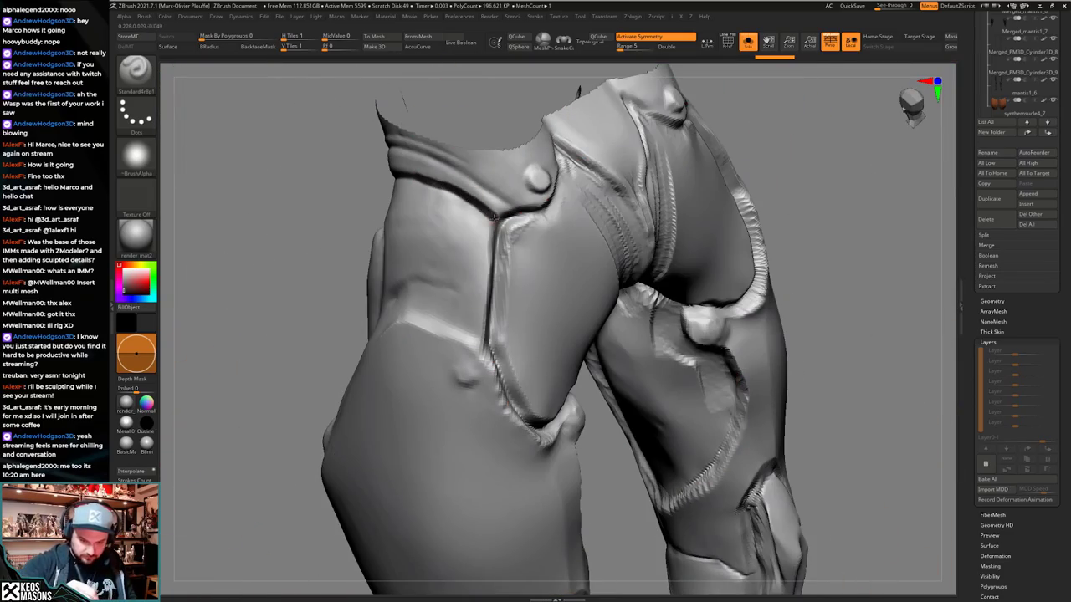
left_click_drag(492, 217, 495, 218)
mouse_move(495, 217)
right_mouse_down()
mouse_move(418, 209)
mouse_move(524, 251)
mouse_move(504, 230)
right_mouse_up()
key("alt+s")
key("alt+s")
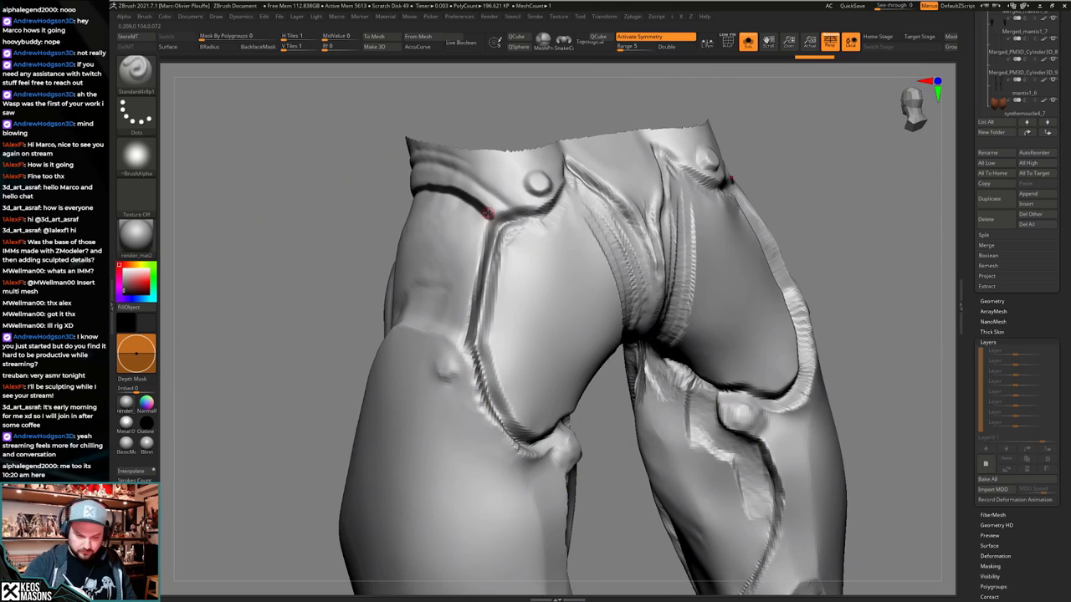
left_click_drag(506, 425, 491, 405)
mouse_move(492, 403)
right_mouse_down()
mouse_move(621, 418)
mouse_move(648, 410)
right_mouse_up()
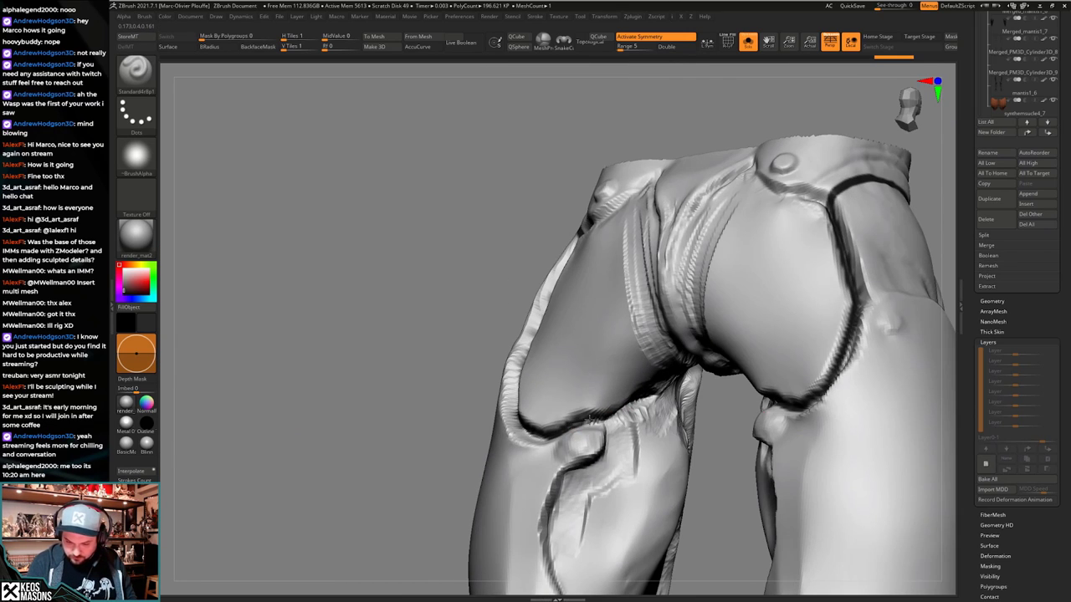
Continue the black seam line under the buttocks to the inner thigh and groin, closing the loop around each leg.
left_click_drag(604, 429, 621, 415)
right_click_drag(621, 415, 759, 368)
left_click_drag(760, 368, 674, 452)
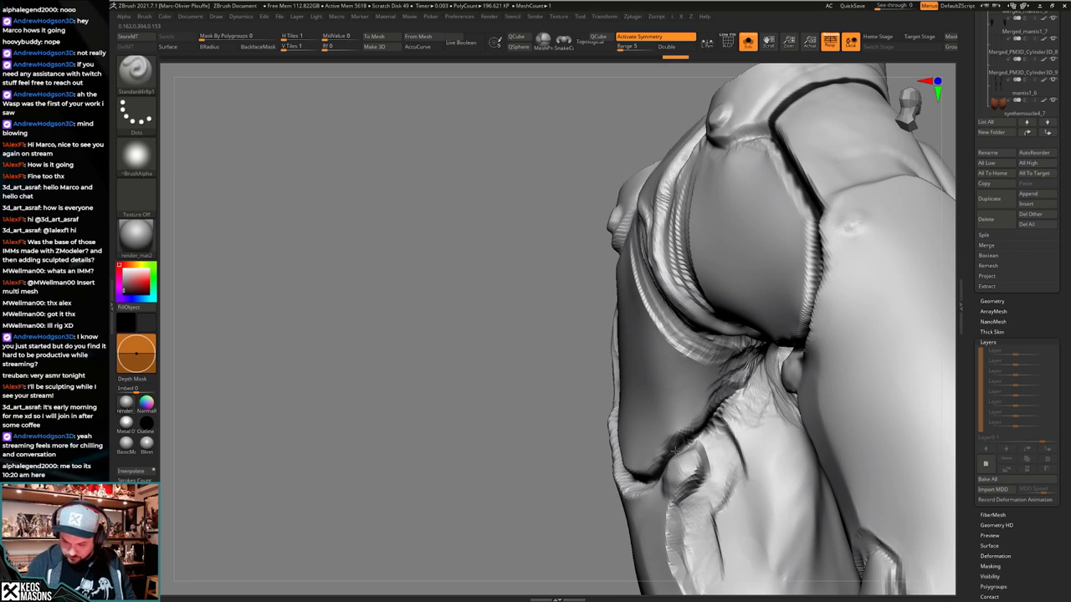
left_click_drag(725, 409, 695, 390)
left_click_drag(766, 365, 778, 357)
right_click_drag(736, 394, 768, 363)
left_click_drag(809, 315, 826, 307)
mouse_move(824, 351)
right_mouse_down("ctrl")
mouse_move(815, 293)
mouse_move(850, 303)
mouse_move(638, 256)
right_mouse_up("ctrl")
key("shift+f")
Mask the mesh by intensity, hide the black painted seam so the legs separate from the pelvis, and clear the mask.
mouse_move(706, 360)
left_mouse_down()
mouse_move(669, 381)
mouse_move(682, 419)
mouse_move(669, 393)
mouse_move(713, 398)
mouse_move(720, 369)
left_mouse_up()
key("z")
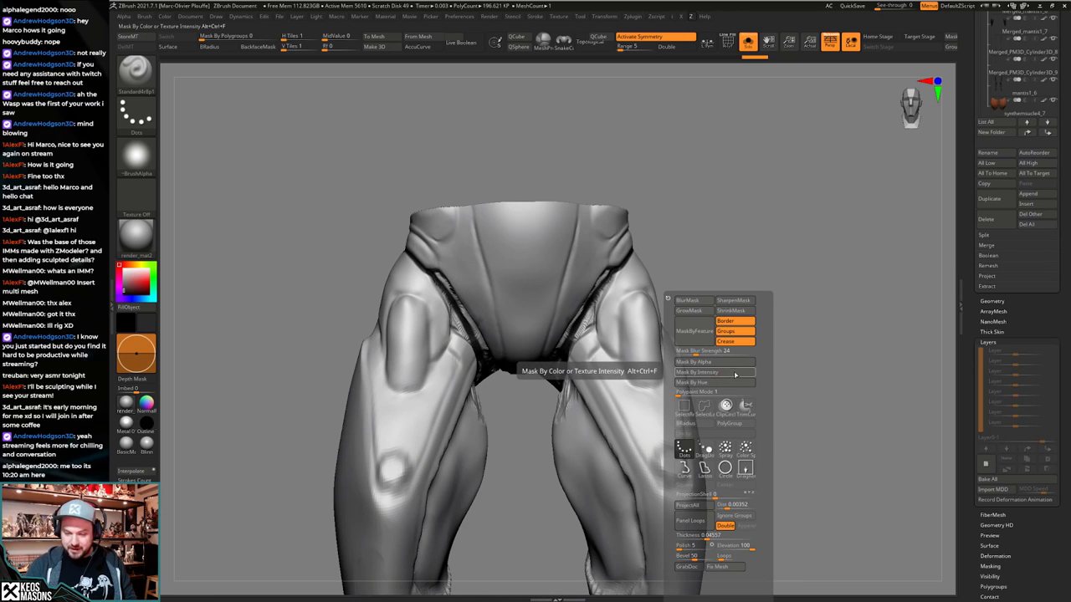
left_click(735, 375)
key("h")
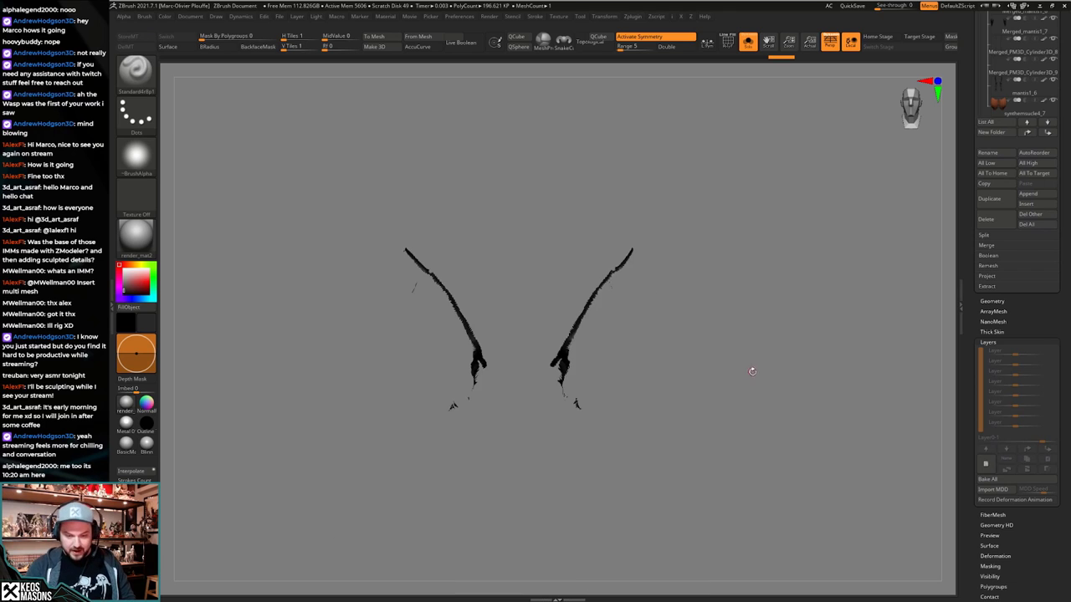
left_click_drag(752, 370, 697, 347)
left_click(754, 369, "ctrl+shift")
left_click(763, 341, "ctrl")
key("shift+f")
left_click_drag(688, 434, 699, 387, "alt")
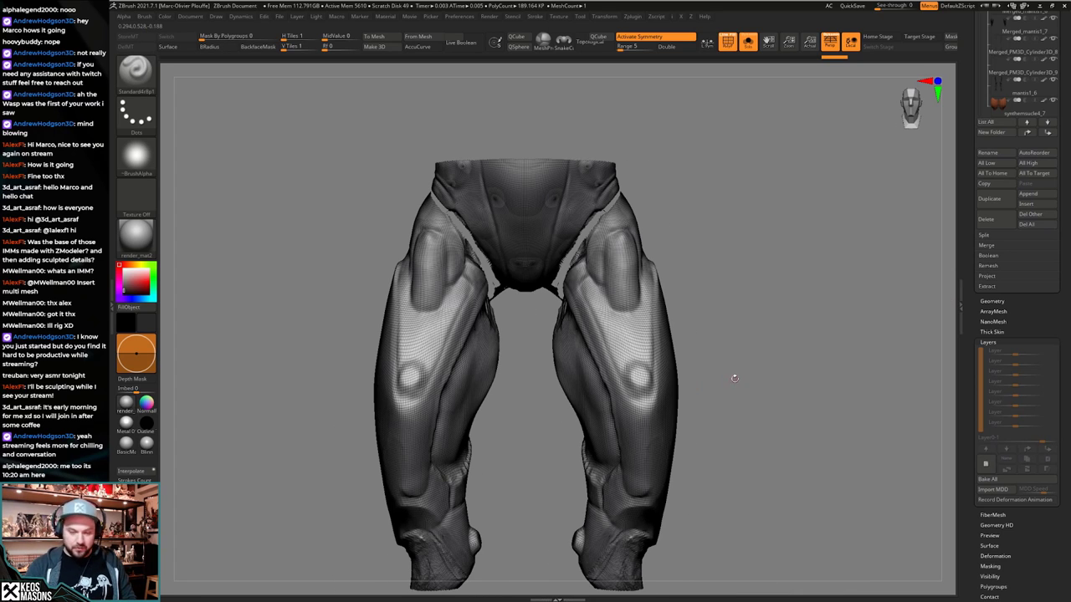
Give the pelvis and each leg their own polygroup and isolate one leg piece.
key("ctrl")
key("shift+f")
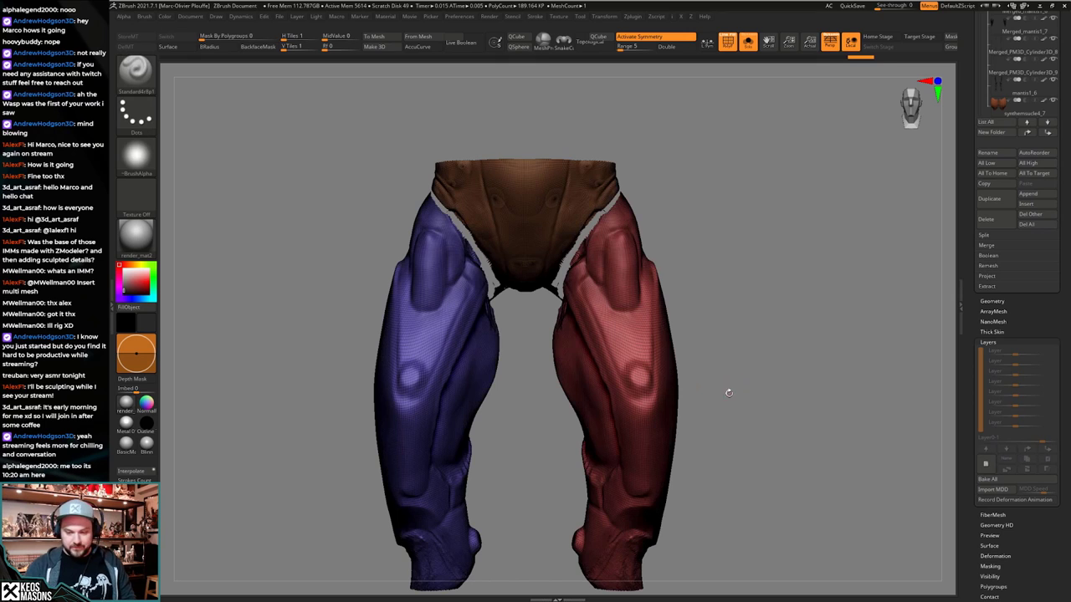
left_click_drag(695, 383, 706, 348)
left_click(714, 361, "ctrl+shift")
left_click(664, 382, "ctrl+shift")
key("shift+f")
key("shift+f")
Uncrease all edges on the isolated leg piece, clear the mask and turn off the polyframe.
key("space")
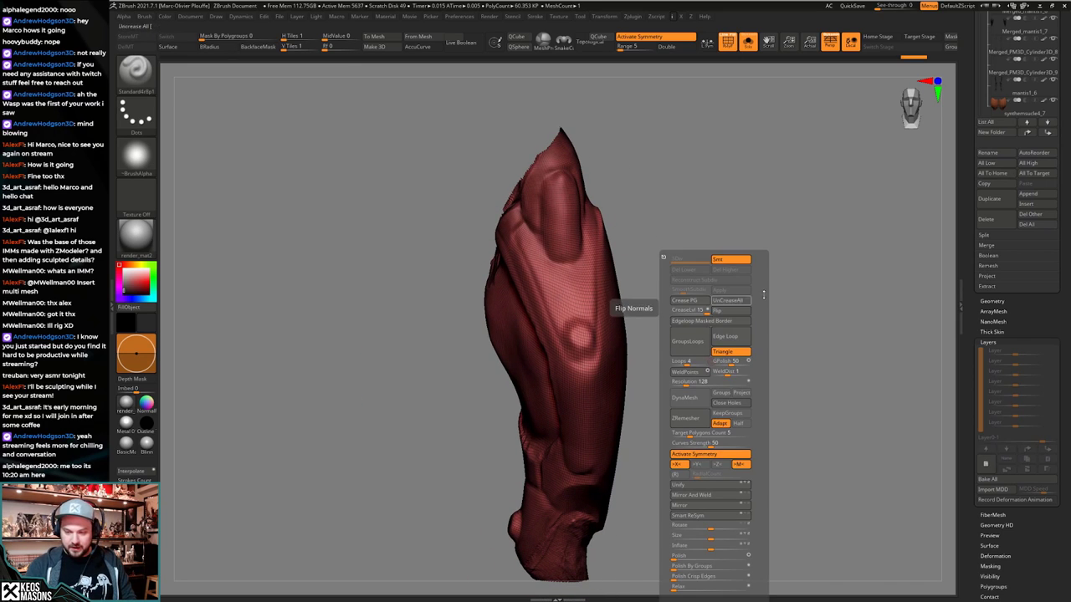
left_click(730, 302)
mouse_move(708, 147)
left_mouse_down("ctrl")
mouse_move(396, 468)
mouse_move(389, 516)
left_mouse_up("ctrl")
mouse_move(736, 355)
left_mouse_down("ctrl")
mouse_move(718, 360)
mouse_move(726, 368)
mouse_move(721, 339)
mouse_move(734, 336)
mouse_move(520, 274)
mouse_move(513, 309)
left_mouse_up("ctrl")
key("shift+f")
Show the full character again, make mantis1_1 the active subtool and hide the others folder.
key("alt+s")
left_click_drag(1015, 313, 1002, 426)
left_click_drag(981, 245, 980, 154)
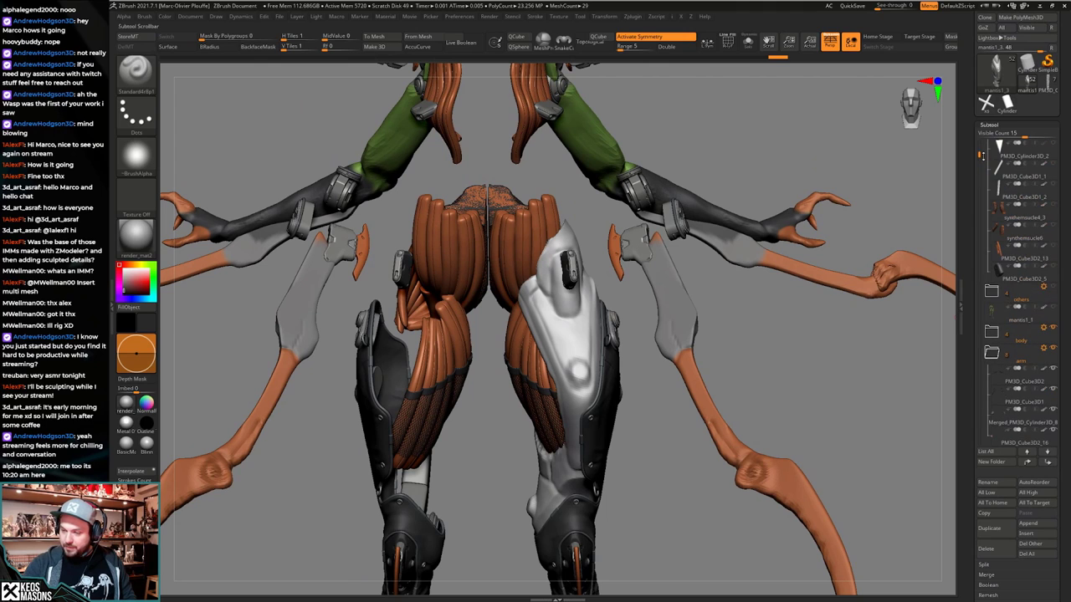
left_click(1020, 310)
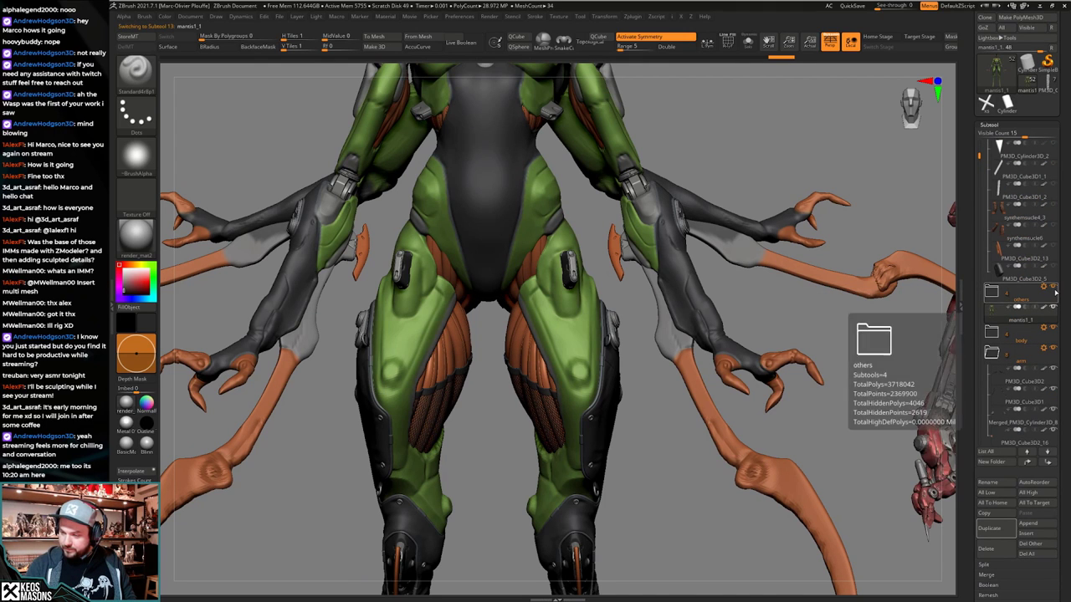
left_click(1054, 286)
Isolate mantis1_1 and add a new layer to it.
mouse_move(598, 426)
right_mouse_down()
mouse_move(609, 421)
mouse_move(584, 389)
mouse_move(588, 465)
right_mouse_up()
key("alt+s")
key("shift+f")
mouse_move(588, 465)
right_mouse_down("shift")
mouse_move(604, 452)
mouse_move(613, 372)
right_mouse_up("shift")
key("shift+f")
right_click_drag(612, 420, 607, 402, "alt")
right_click(615, 404)
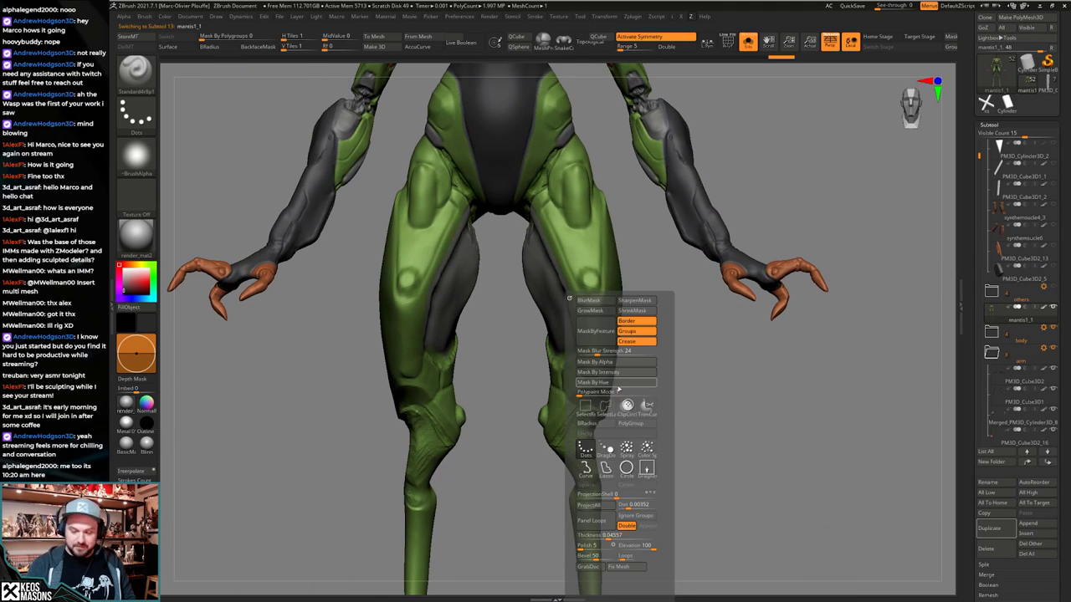
left_click_drag(975, 532, 975, 276)
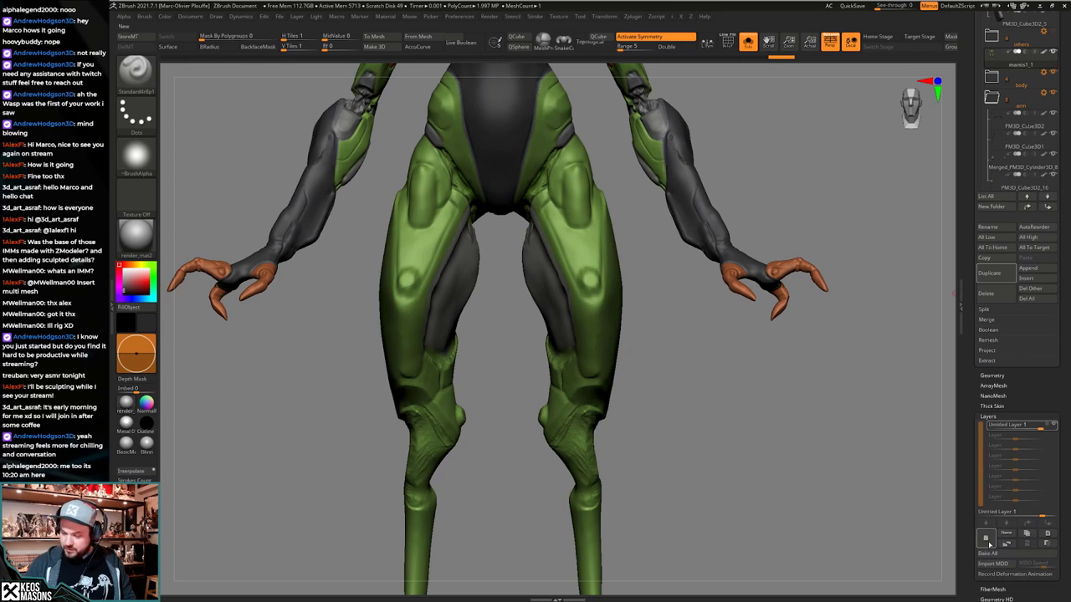
right_click_drag(666, 382, 674, 454, "alt")
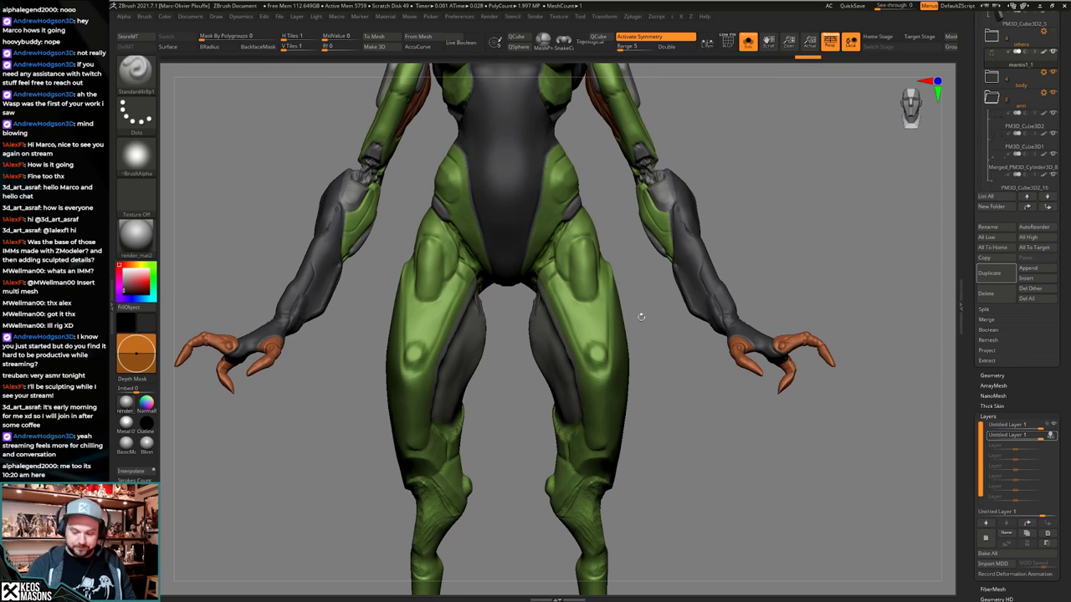
Lasso-mask both legs of mantis1_1 from the hip crease down and trim the mask on the lower legs.
right_click(611, 253)
key("ctrl")
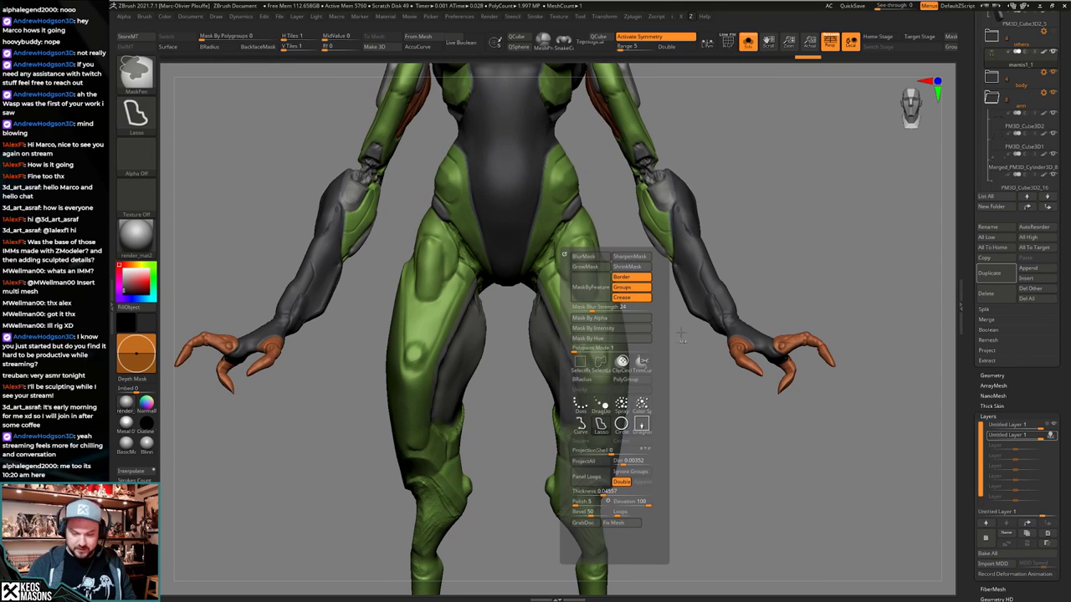
mouse_move(681, 334)
right_mouse_down()
mouse_move(711, 333)
mouse_move(700, 331)
right_mouse_up()
left_click_drag(615, 225, 579, 227, "ctrl")
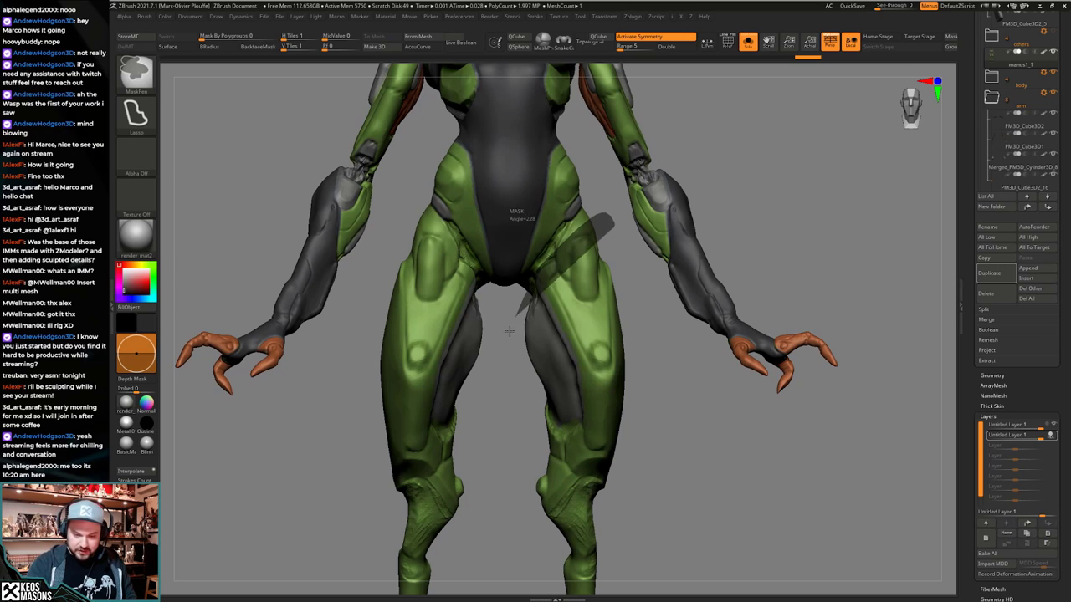
mouse_move(509, 331)
left_mouse_down("ctrl")
mouse_move(672, 469)
mouse_move(693, 456)
left_mouse_up("ctrl")
right_click_drag(635, 500, 638, 334, "alt")
mouse_move(676, 357)
left_mouse_down("ctrl")
mouse_move(488, 393)
mouse_move(665, 371)
left_mouse_up("ctrl")
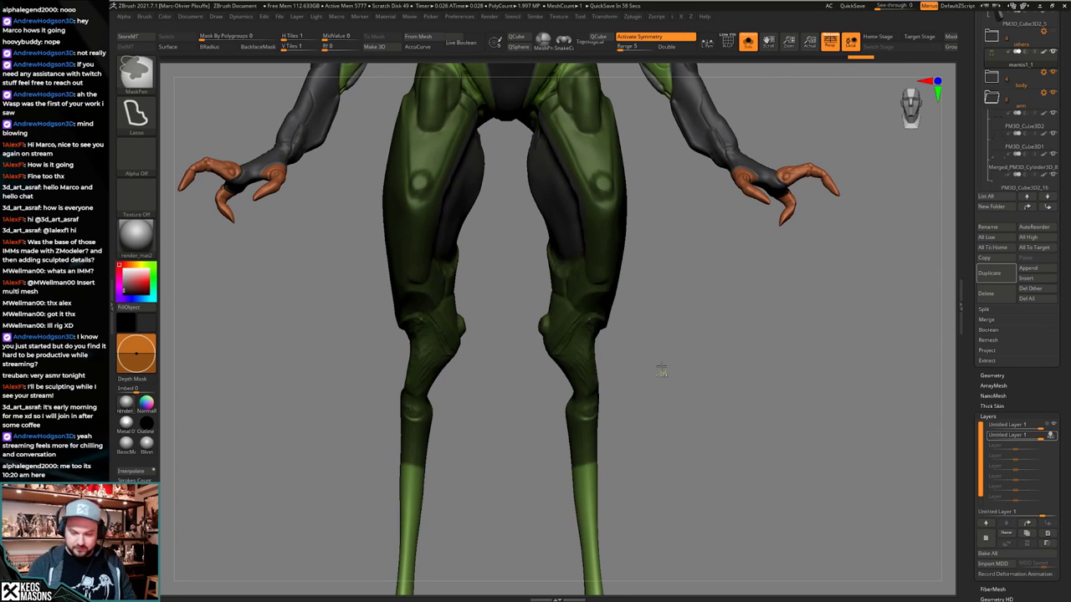
right_click_drag(660, 371, 648, 448)
left_click_drag(524, 481, 709, 494, "ctrl+alt")
Extend the leg mask over the back of the hips and buttocks and soften its edge.
mouse_move(658, 406)
right_mouse_down()
mouse_move(711, 468)
mouse_move(828, 451)
right_mouse_up()
right_click_drag(711, 401, 711, 435, "ctrl")
mouse_move(627, 374)
right_mouse_down()
mouse_move(669, 418)
mouse_move(720, 410)
mouse_move(619, 459)
right_mouse_up()
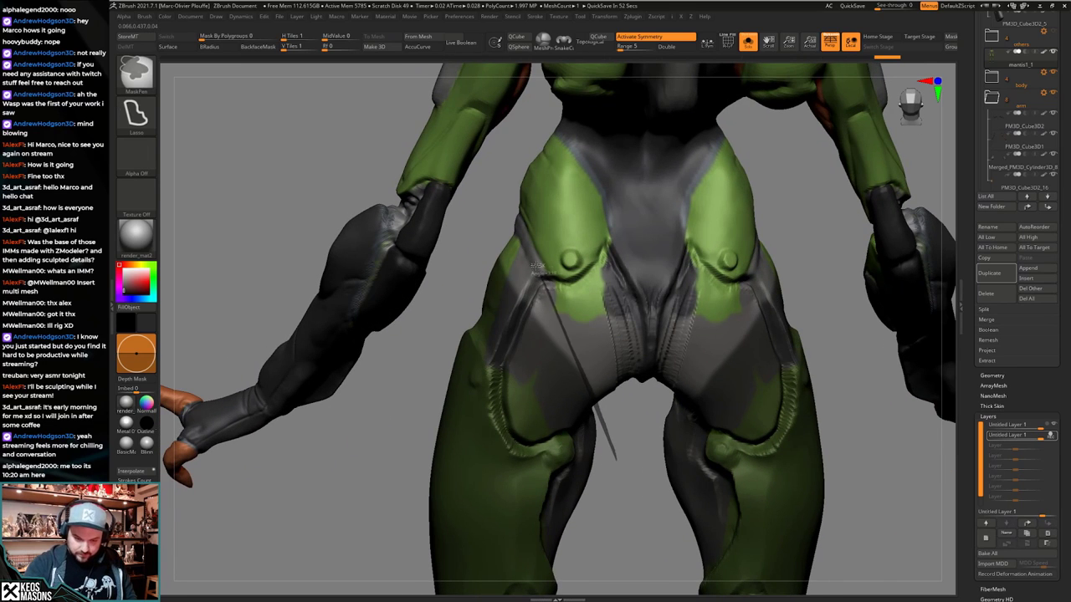
mouse_move(536, 268)
left_mouse_down("ctrl")
mouse_move(495, 222)
mouse_move(465, 408)
left_mouse_up("ctrl")
mouse_move(469, 397)
right_mouse_down()
mouse_move(620, 373)
mouse_move(577, 368)
mouse_move(644, 312)
right_mouse_up()
left_click(643, 390, "ctrl")
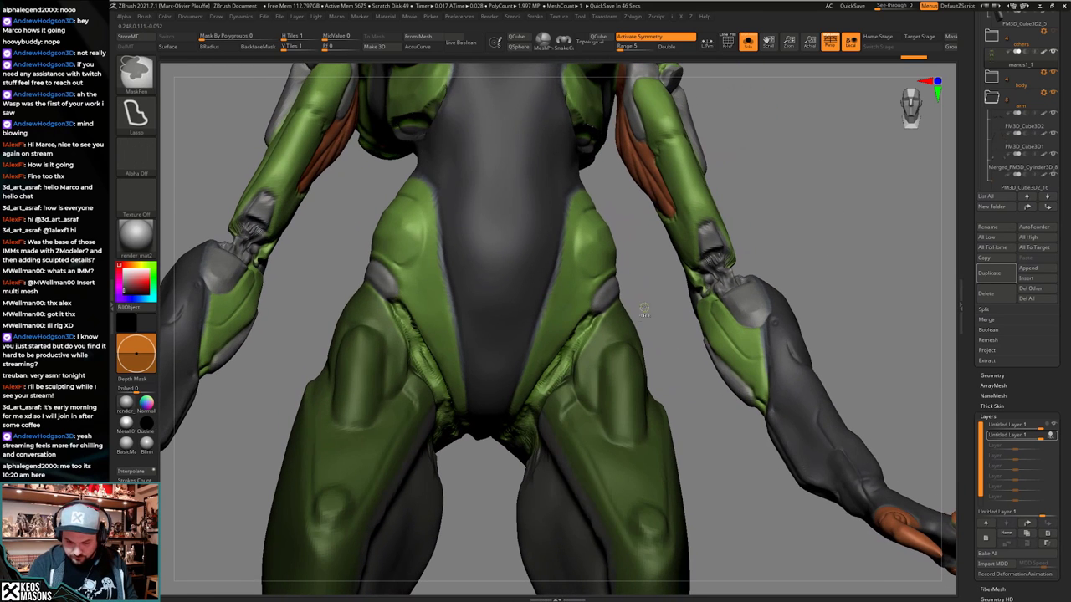
Refine the mask around the groin and rear hip, and invert it so only the legs stay editable.
mouse_move(524, 426)
left_mouse_down("ctrl")
mouse_move(712, 476)
mouse_move(717, 463)
left_mouse_up("ctrl")
mouse_move(718, 463)
right_mouse_down()
mouse_move(655, 376)
mouse_move(633, 432)
mouse_move(621, 351)
mouse_move(681, 328)
mouse_move(623, 369)
right_mouse_up()
left_click_drag(528, 302, 509, 312, "ctrl")
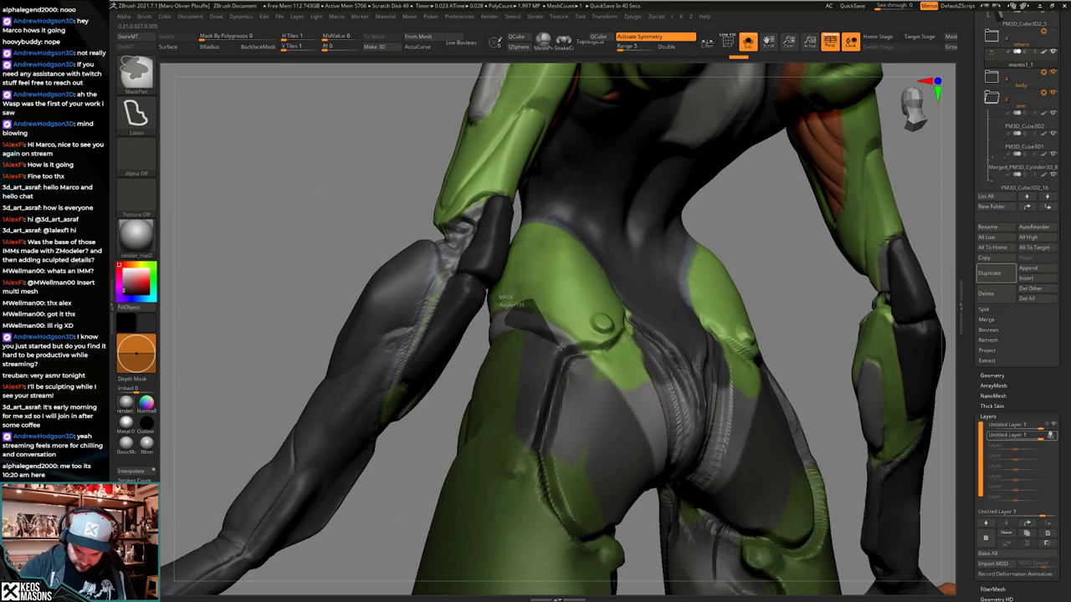
left_click_drag(626, 374, 651, 314, "ctrl")
mouse_move(651, 315)
right_mouse_down("ctrl")
mouse_move(621, 276)
mouse_move(657, 355)
mouse_move(604, 363)
mouse_move(592, 281)
mouse_move(644, 179)
mouse_move(656, 209)
right_mouse_up("ctrl")
left_click(669, 435, "ctrl")
right_click_drag(670, 435, 691, 460, "ctrl")
right_click_drag(691, 460, 645, 368, "alt")
Choose the ClayBuildup brush, enlarge it, and smooth away the raised detail on the front and outside of the thighs.
key("space")
key("b")
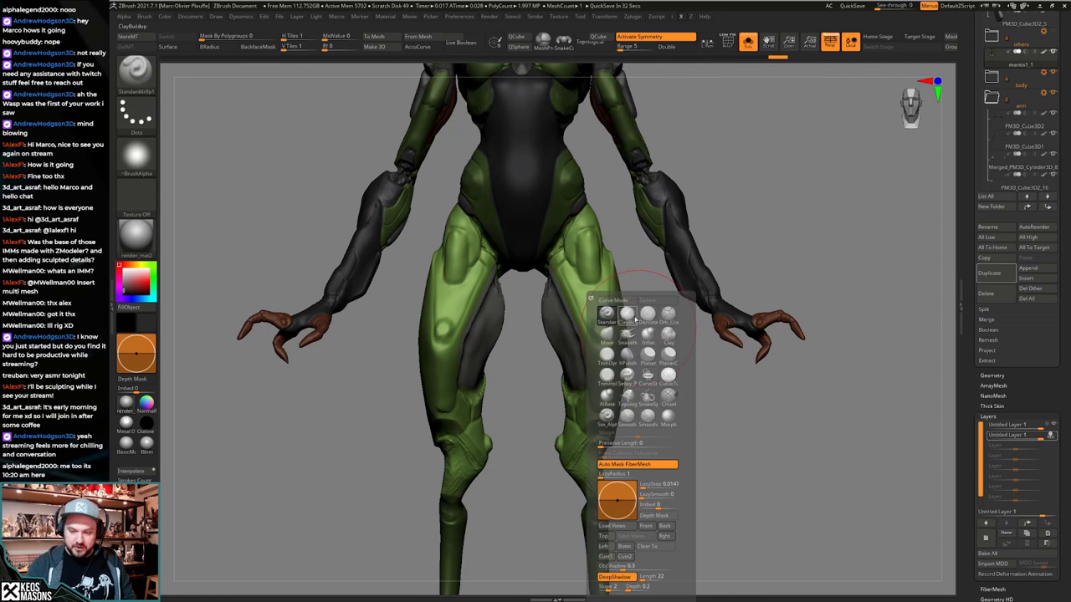
left_click(631, 315)
key("]")
left_click_drag(595, 251, 604, 368, "shift")
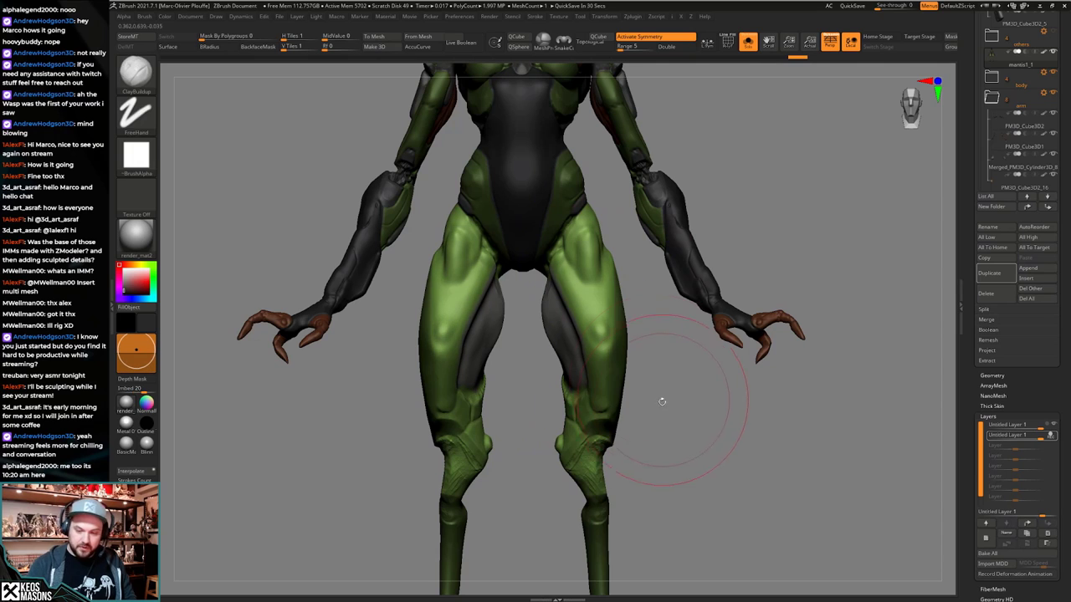
Switch mantis1_1 to a lower subdivision level and smooth the thighs and knees down into slim, straight legs.
key("space")
left_click_drag(652, 261, 592, 242)
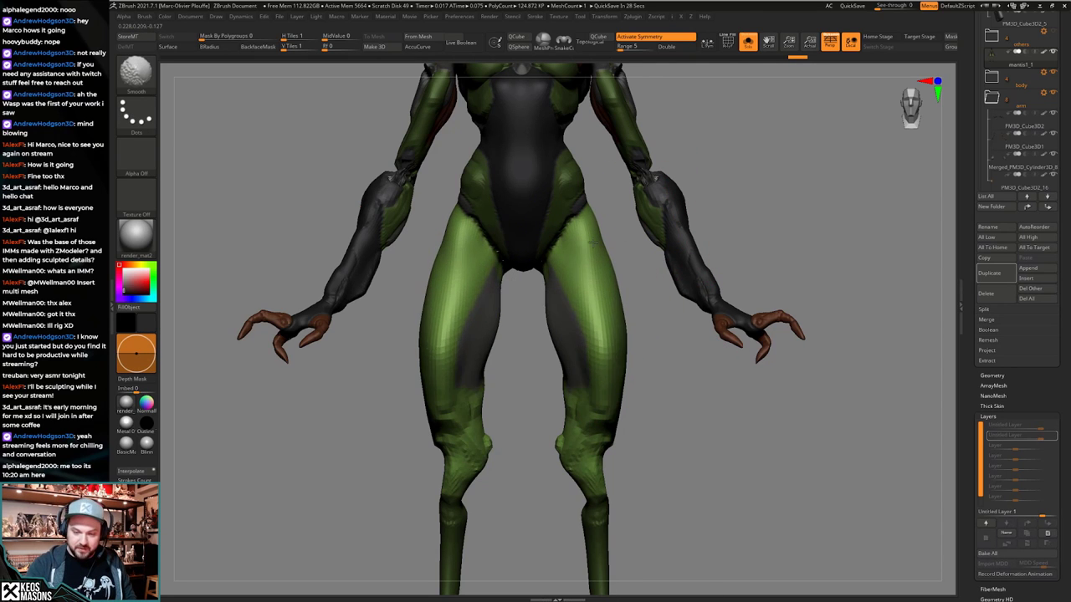
key("space")
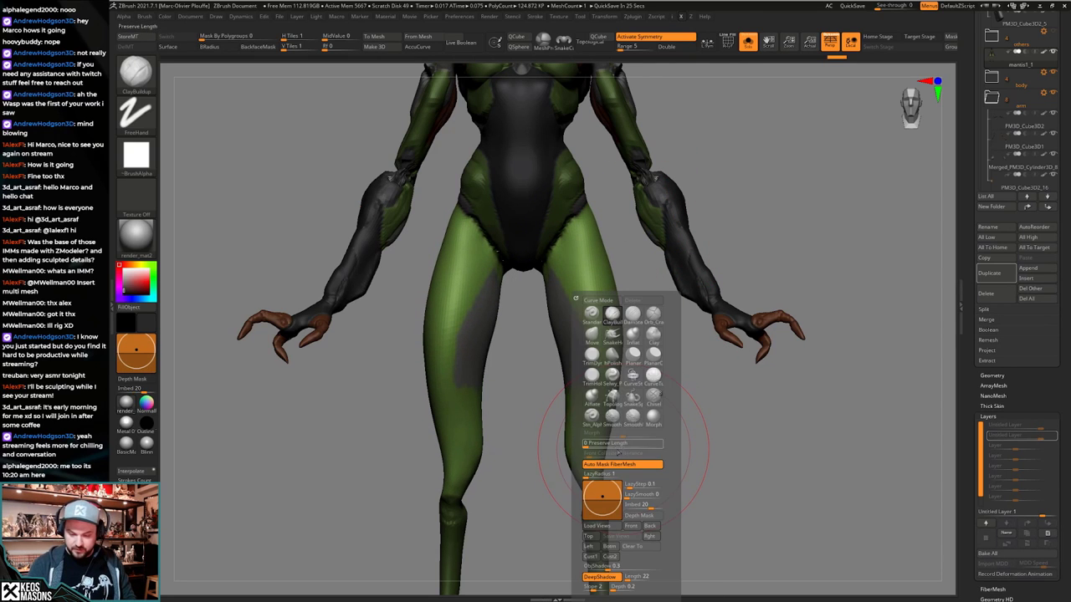
left_click_drag(617, 429, 610, 235, "shift")
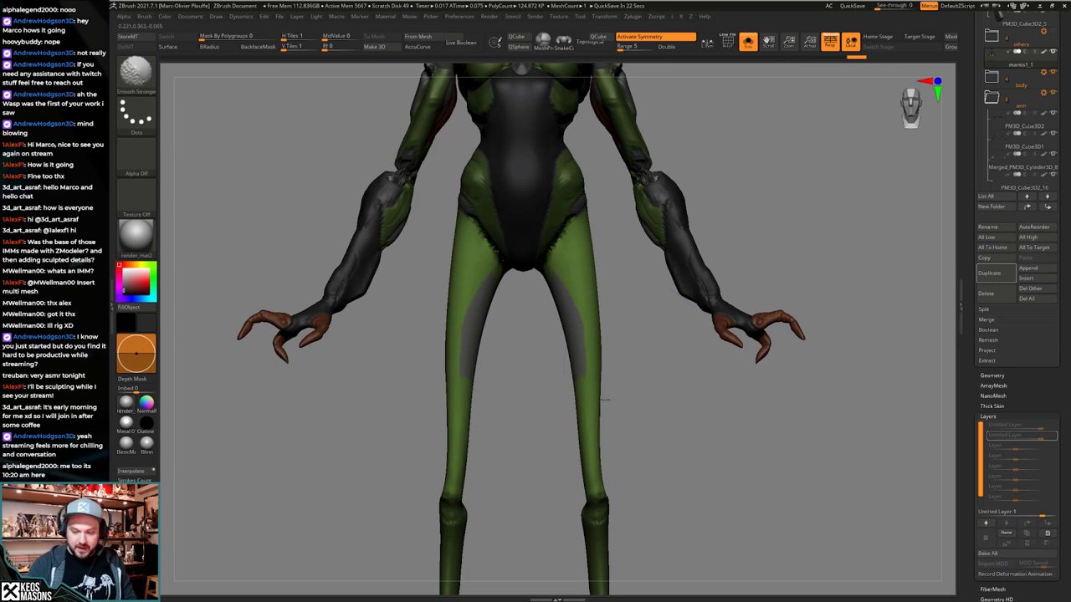
Check the slimmed legs against the other parts and raise mantis1_1 back to its high subdivision level.
mouse_move(621, 370)
right_mouse_down("alt")
mouse_move(624, 430)
mouse_move(558, 403)
mouse_move(617, 390)
mouse_move(529, 403)
mouse_move(589, 408)
mouse_move(626, 393)
right_mouse_up("alt")
key("s")
key("s")
right_click_drag(633, 263, 599, 275)
right_click(599, 274)
key("space")
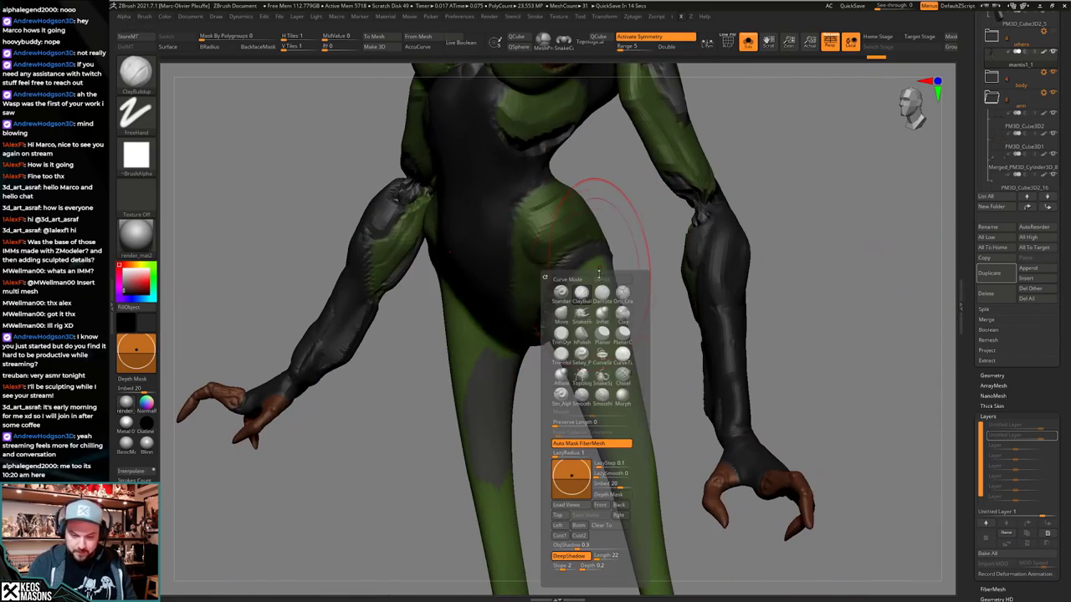
key("b")
key("space")
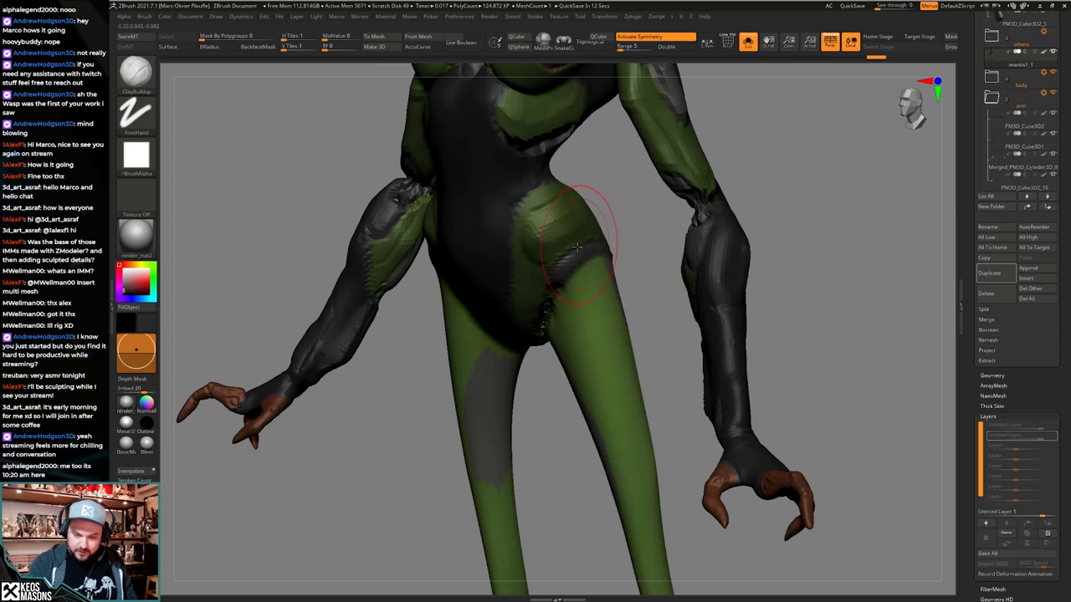
key("space")
left_click_drag(643, 180, 669, 196)
Try building up clay across the upper thighs just below the hip crease.
right_click_drag(691, 299, 609, 310, "ctrl")
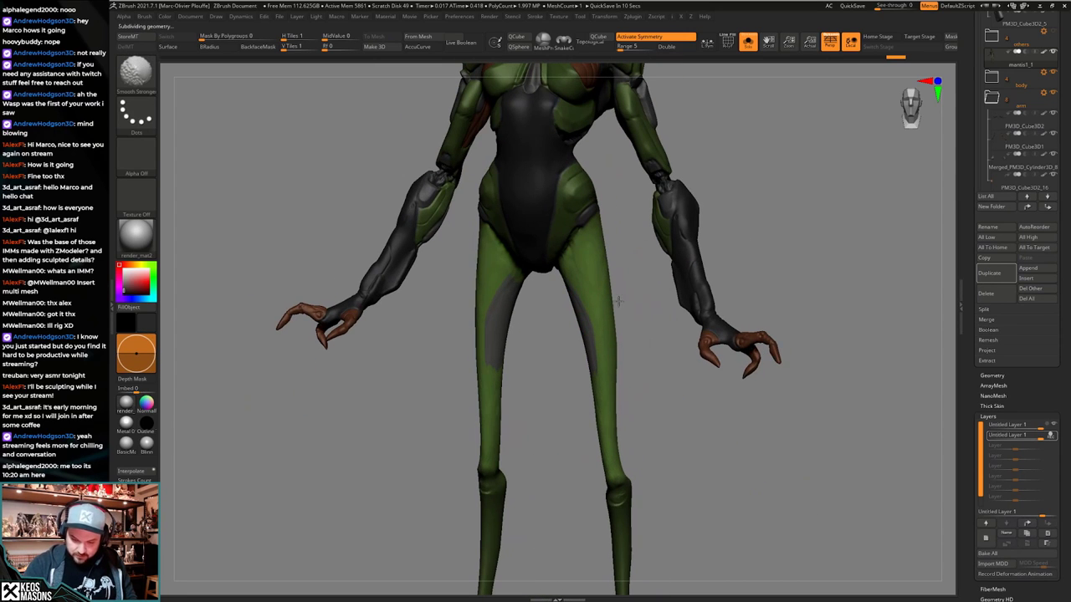
mouse_move(599, 263)
right_mouse_down("alt")
mouse_move(609, 385)
mouse_move(564, 382)
mouse_move(615, 335)
mouse_move(520, 341)
right_mouse_up("alt")
right_click(564, 382)
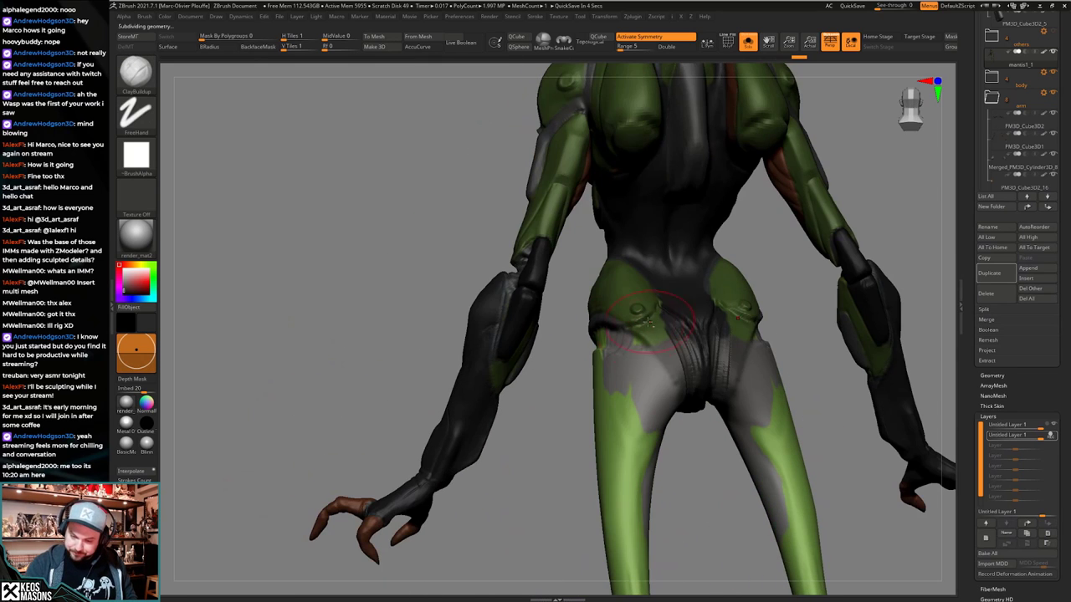
right_click_drag(598, 355, 676, 358)
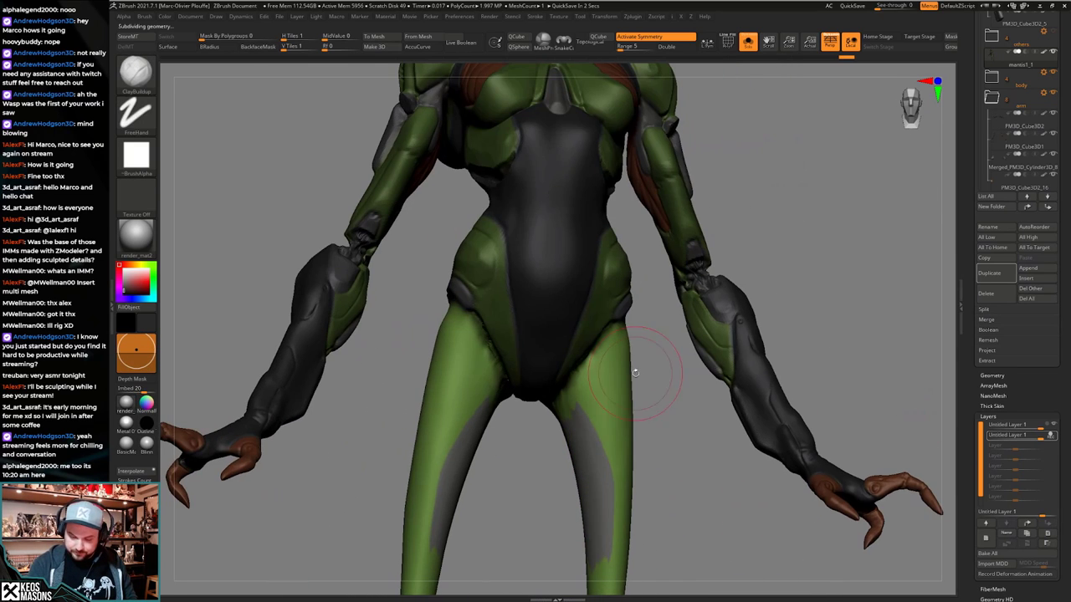
left_click_drag(633, 385, 633, 344)
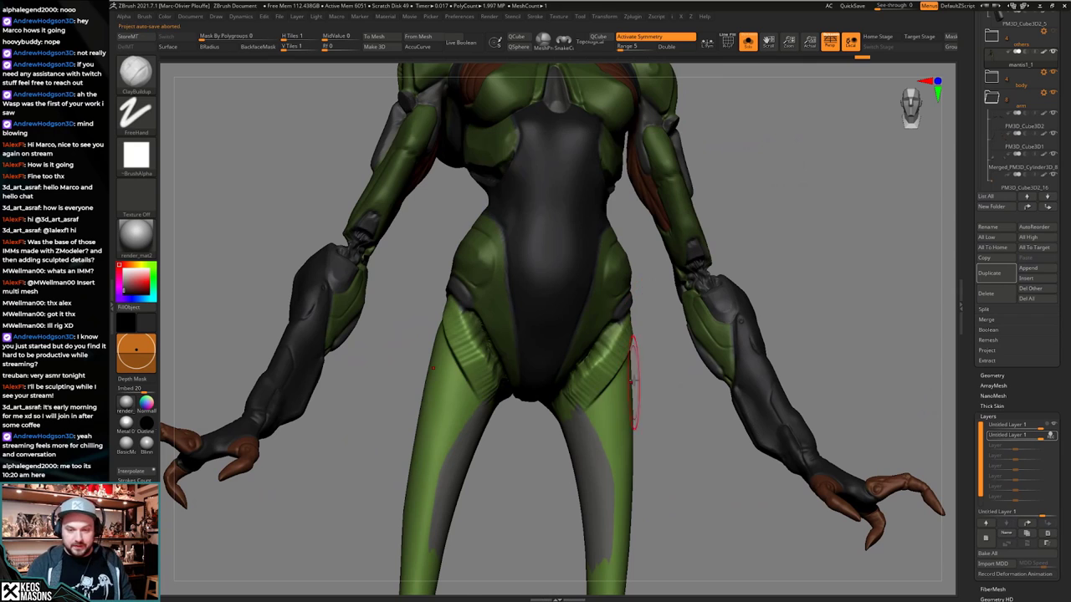
right_click_drag(633, 379, 611, 366)
key("ctrl+z")
Smooth the upper thighs just below the hip crease and show all the other subtools again.
left_click_drag(609, 335, 604, 361, "shift")
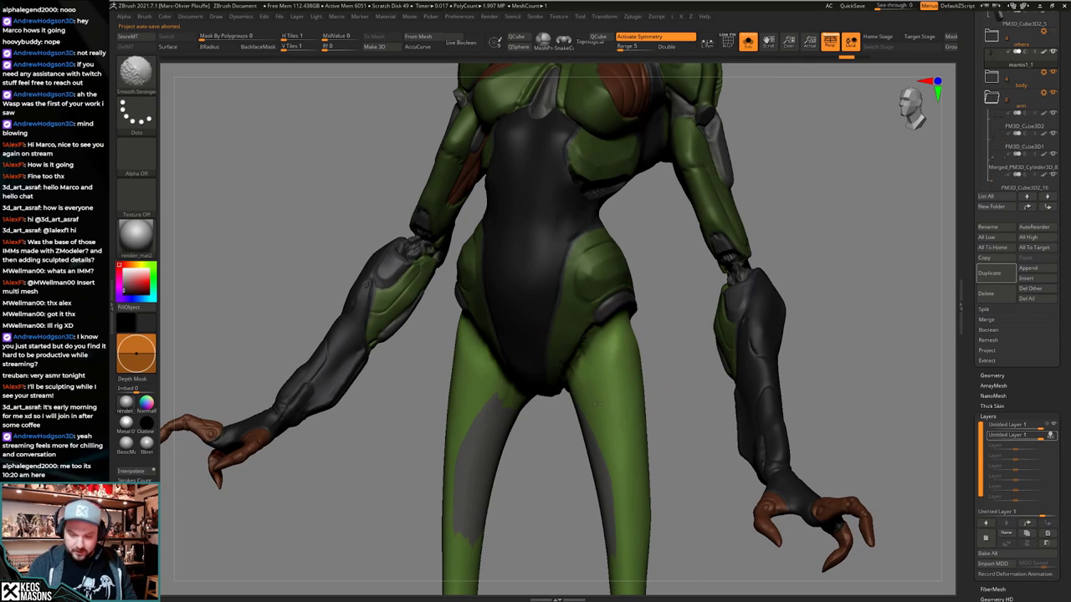
right_click_drag(609, 364, 631, 360, "shift")
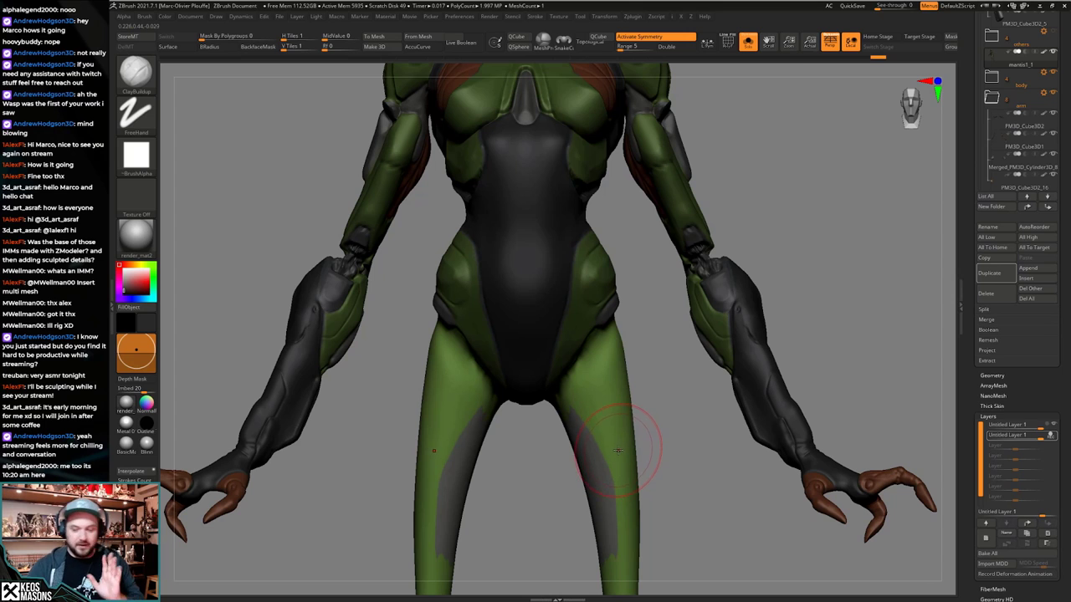
right_click_drag(622, 434, 584, 433, "ctrl")
key("shift+s")
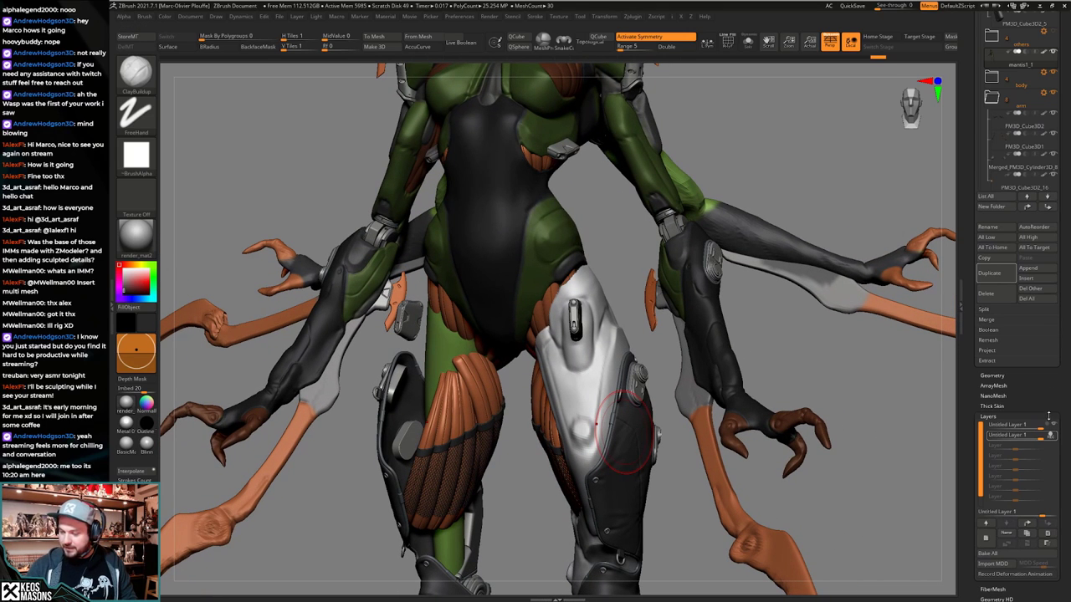
Select the leg armour subtool mantis1_3 in the legs folder.
right_click_drag(792, 356, 757, 379, "shift")
left_click_drag(1023, 388, 1004, 456)
left_click_drag(980, 122, 992, 207)
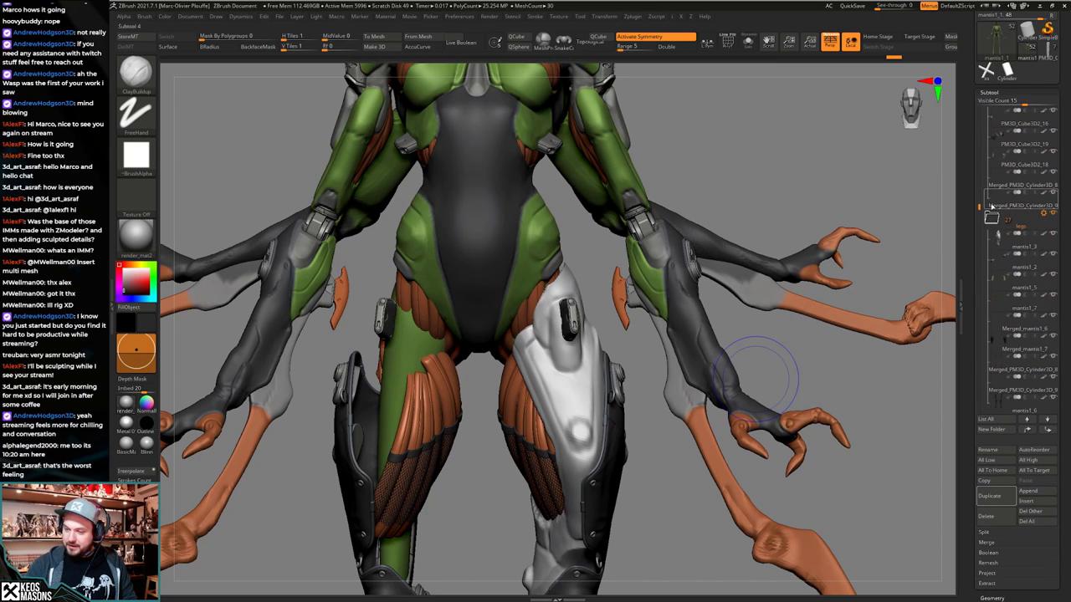
left_click(1002, 240)
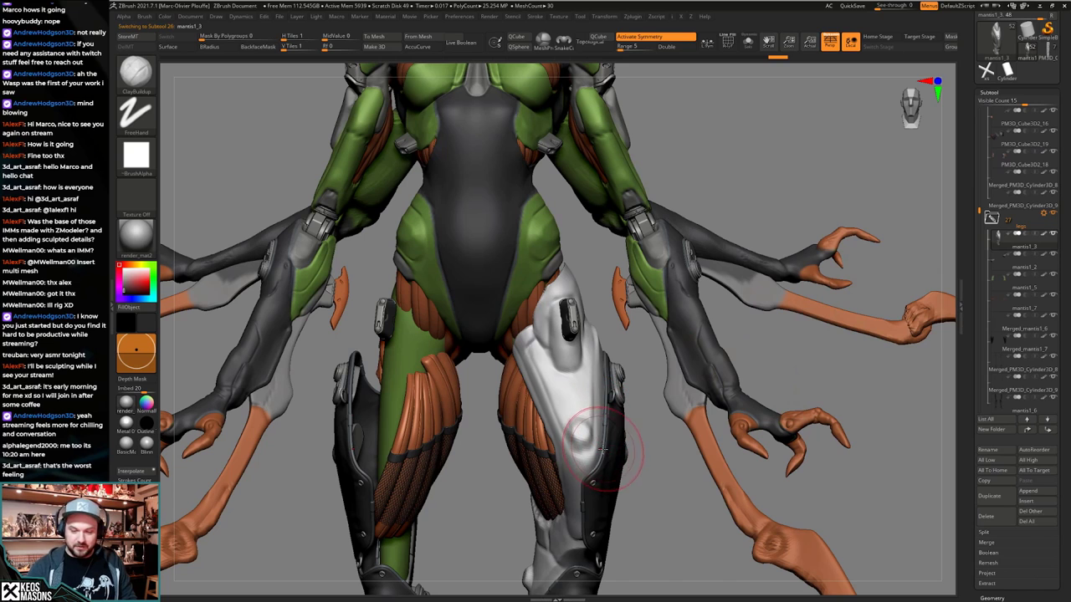
Examine how the leg armour mantis1_3 sits over the slimmed thigh and against the neighbouring leg parts from several sides.
right_click_drag(599, 496, 604, 451, "alt")
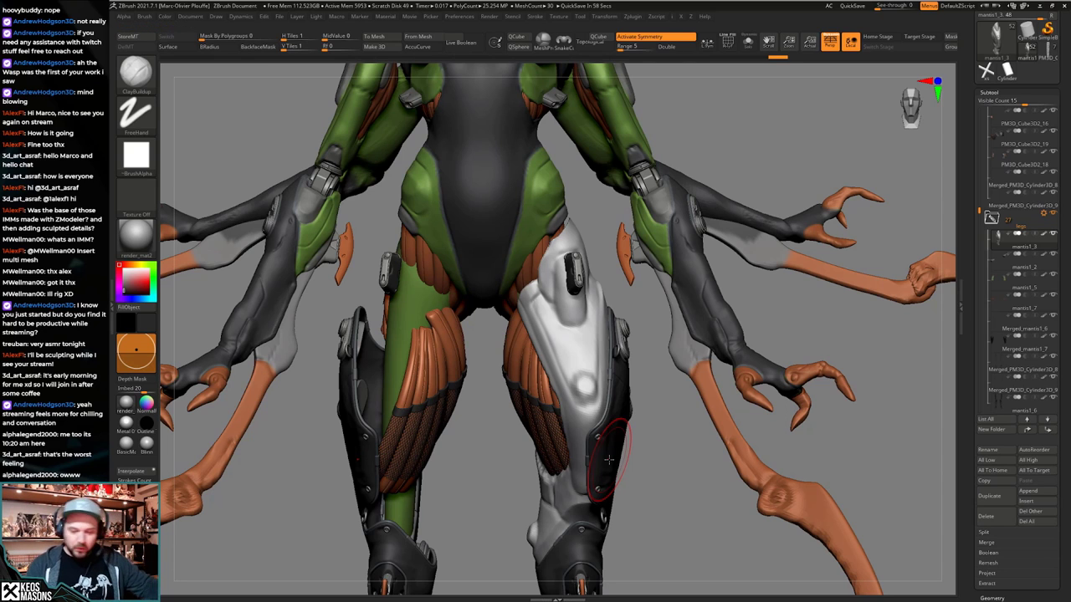
mouse_move(636, 454)
left_mouse_down()
mouse_move(547, 443)
mouse_move(619, 449)
left_mouse_up()
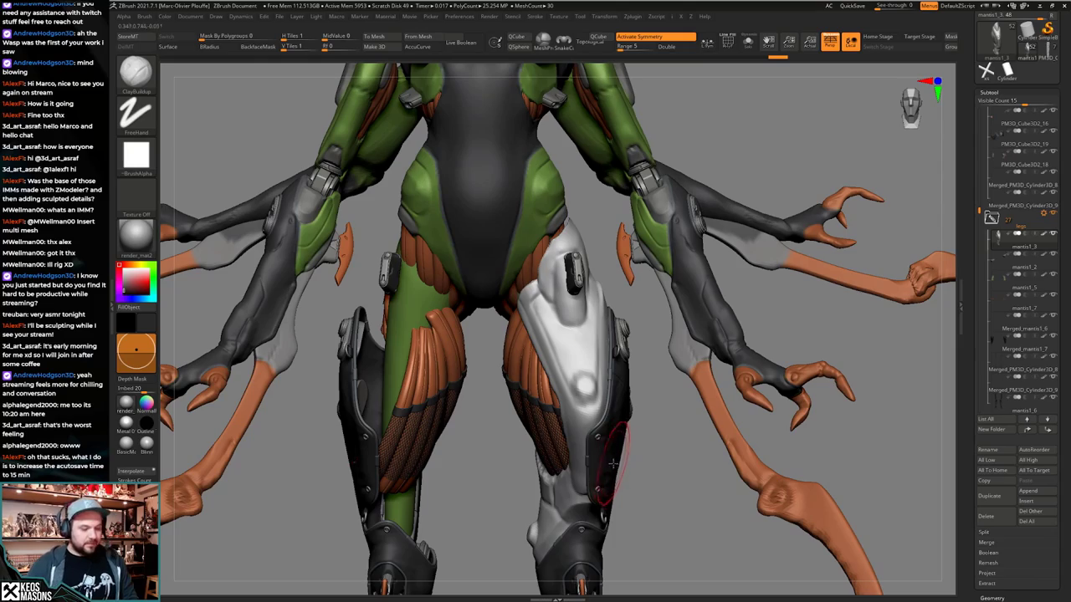
left_click_drag(655, 457, 594, 442)
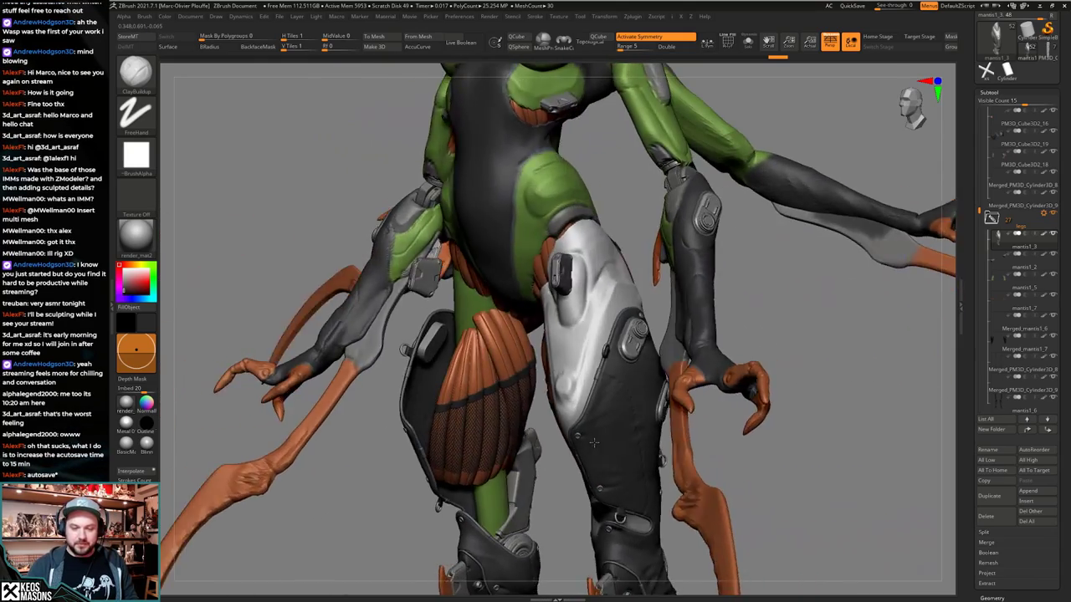
right_click_drag(594, 443, 418, 435)
mouse_move(668, 402)
right_mouse_down()
mouse_move(583, 425)
mouse_move(620, 442)
mouse_move(628, 331)
right_mouse_up()
right_click_drag(519, 402, 805, 443)
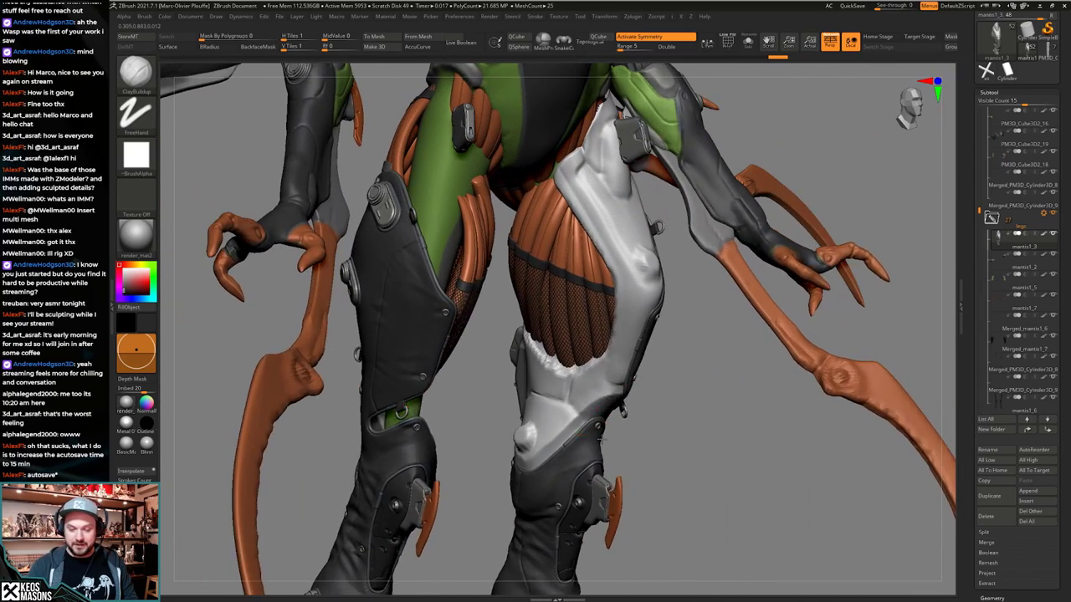
right_click_drag(618, 385, 599, 462, "alt")
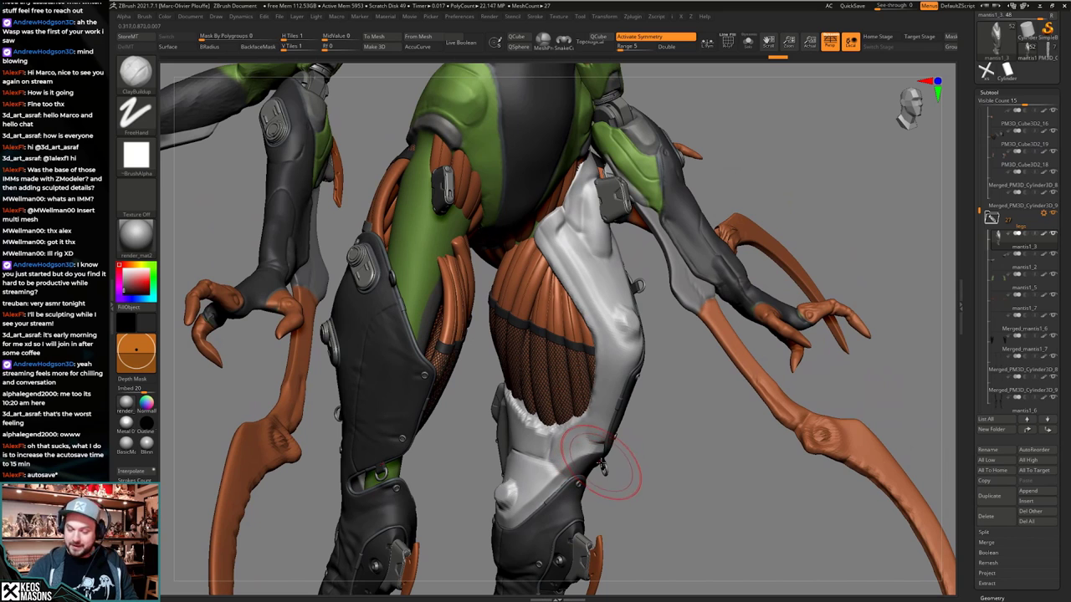
right_click_drag(621, 375, 605, 439, "alt")
key("alt+s")
key("shift+f")
key("shift+f")
key("alt+s")
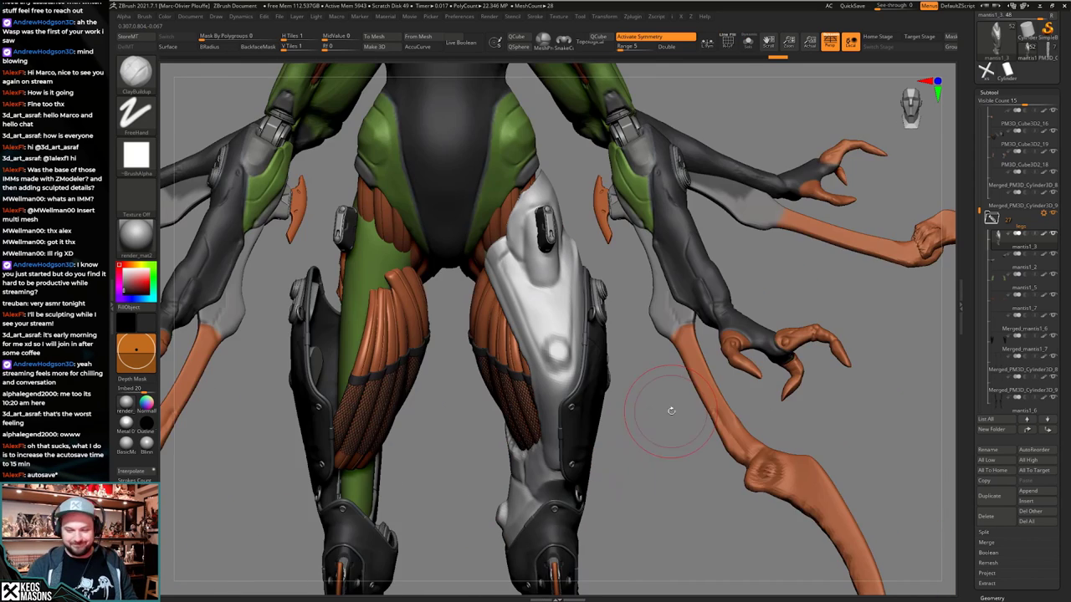
Isolate mantis1_3 and try a Mirror And Weld to copy the leg armour to the opposite leg.
right_click_drag(672, 411, 674, 387, "alt")
key("alt+s")
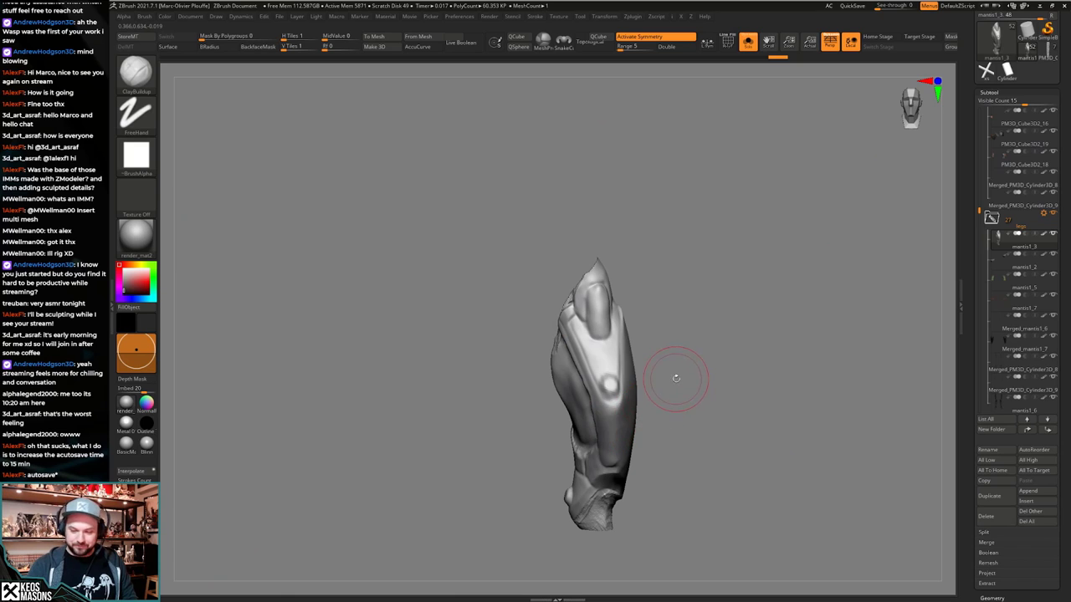
key("space")
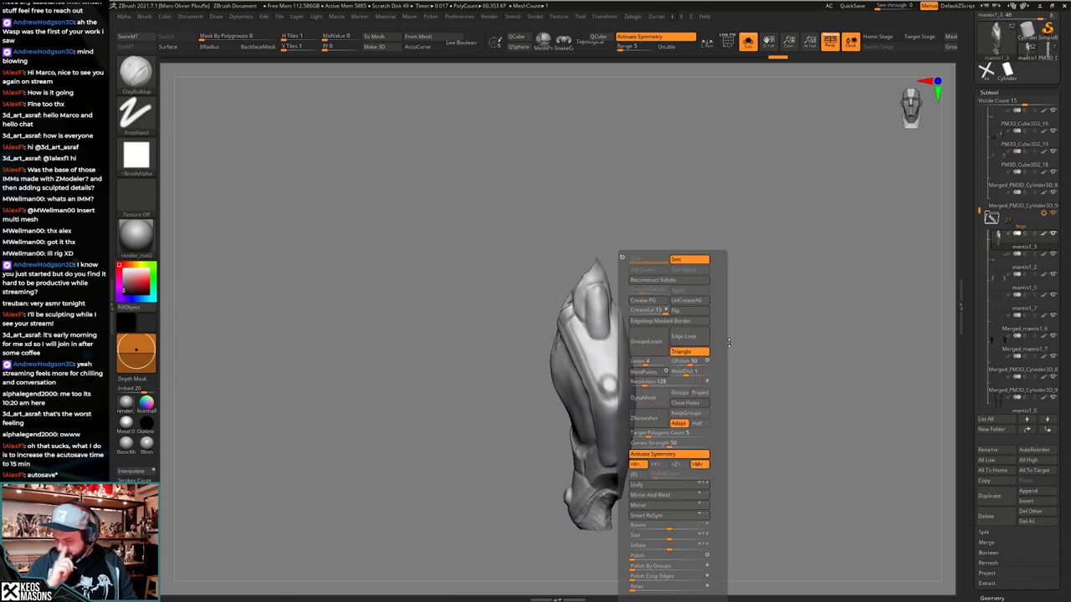
left_click(671, 496)
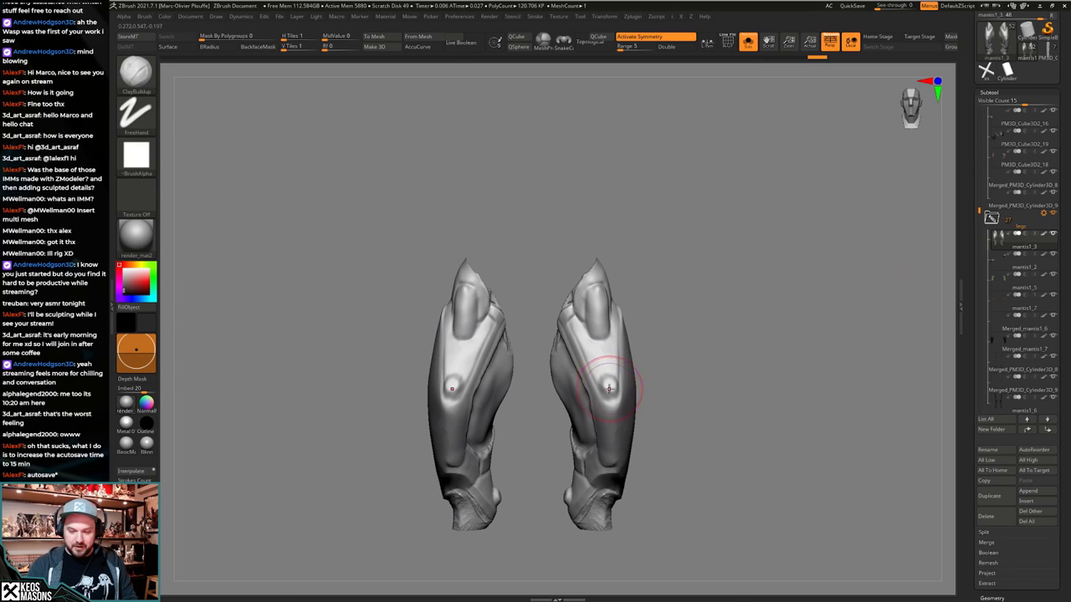
key("x")
key("alt+s")
mouse_move(617, 381)
right_mouse_down()
mouse_move(661, 397)
mouse_move(636, 381)
mouse_move(664, 439)
mouse_move(622, 448)
right_mouse_up()
key("alt+s")
left_click(632, 434, "ctrl+shift")
key("alt+s")
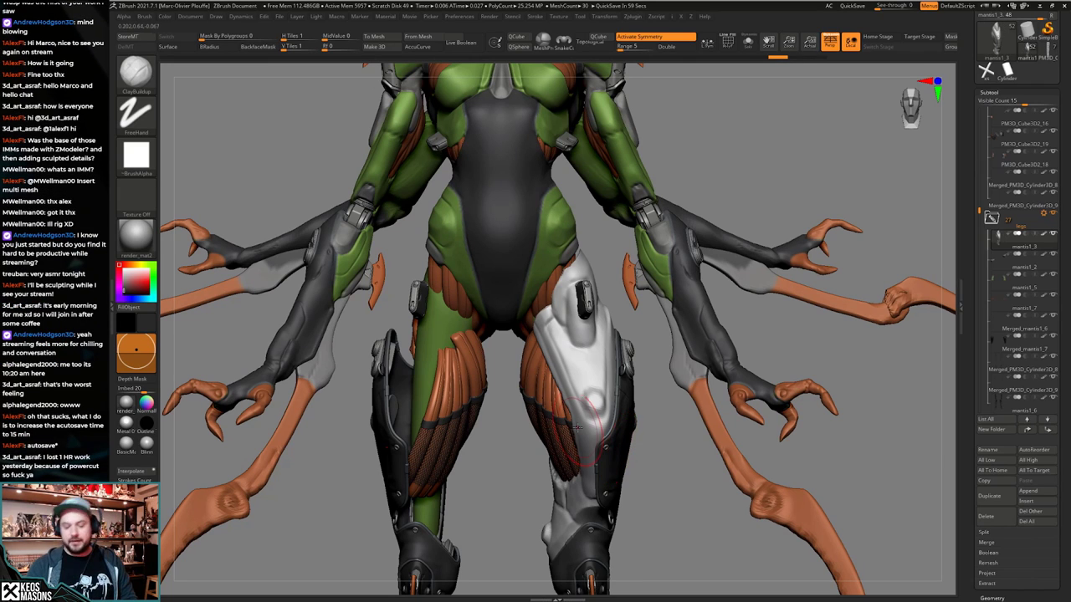
Select and isolate mantis1_1, and compare its legs with the second layer turned off and on again.
left_click_drag(977, 210, 983, 173)
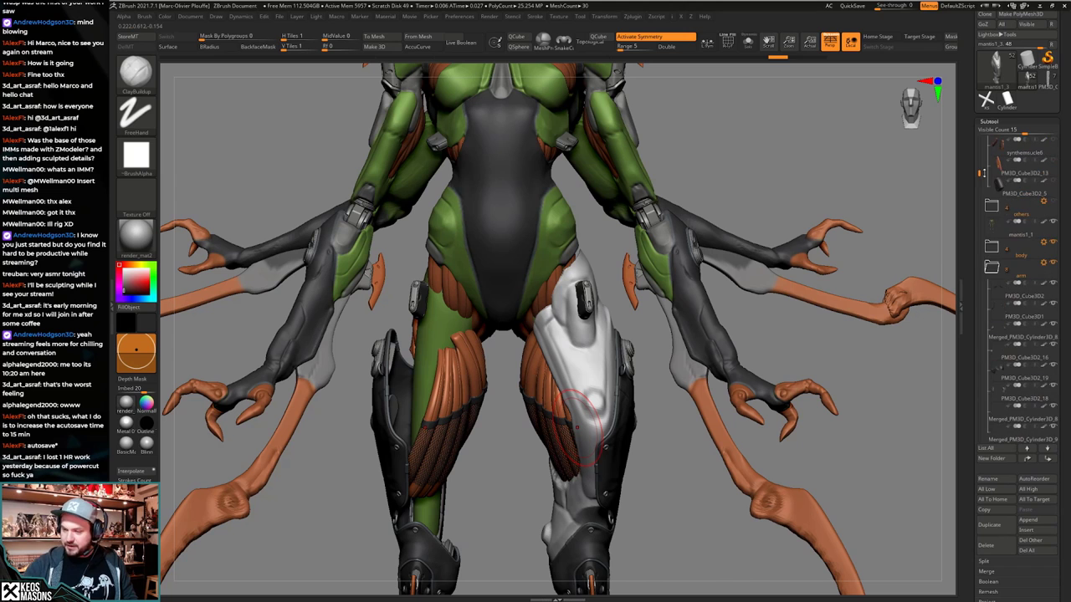
left_click_drag(977, 319, 979, 3)
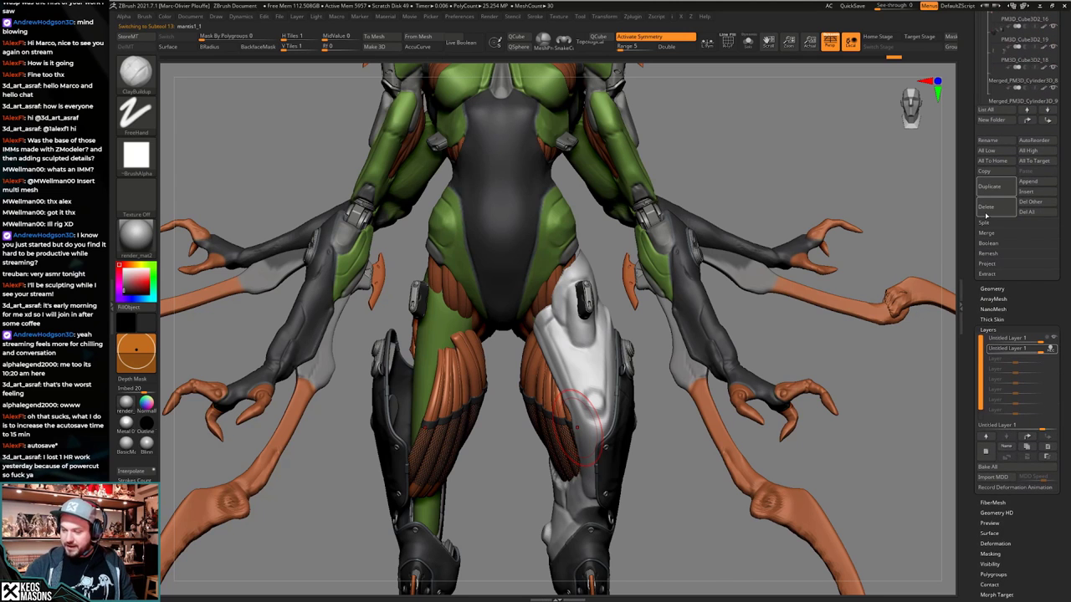
key("s")
right_click_drag(642, 423, 679, 430, "alt")
right_click_drag(679, 430, 673, 403, "ctrl")
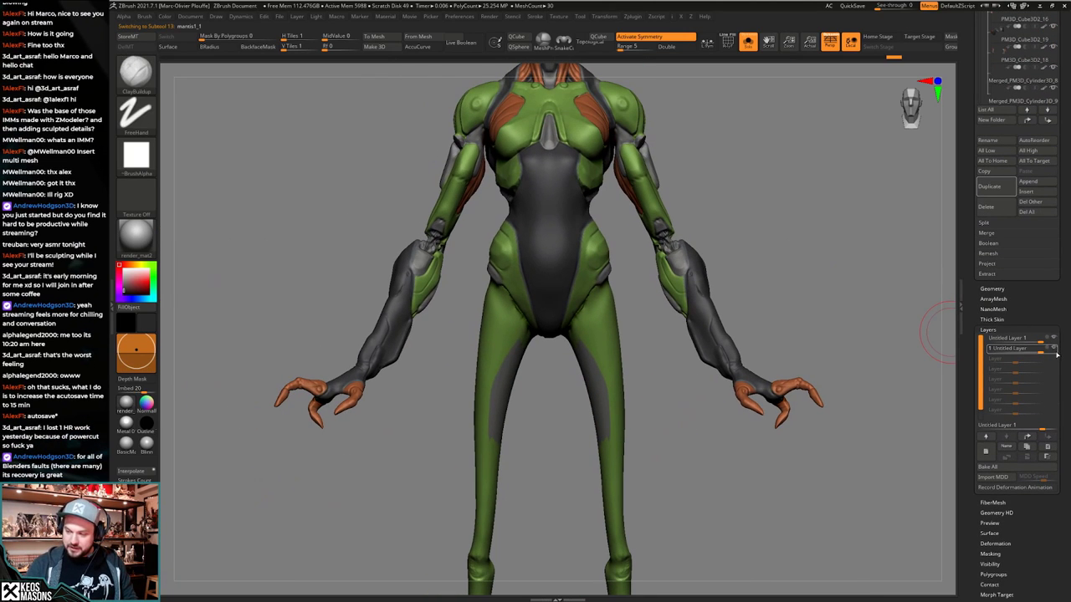
left_click(1054, 349)
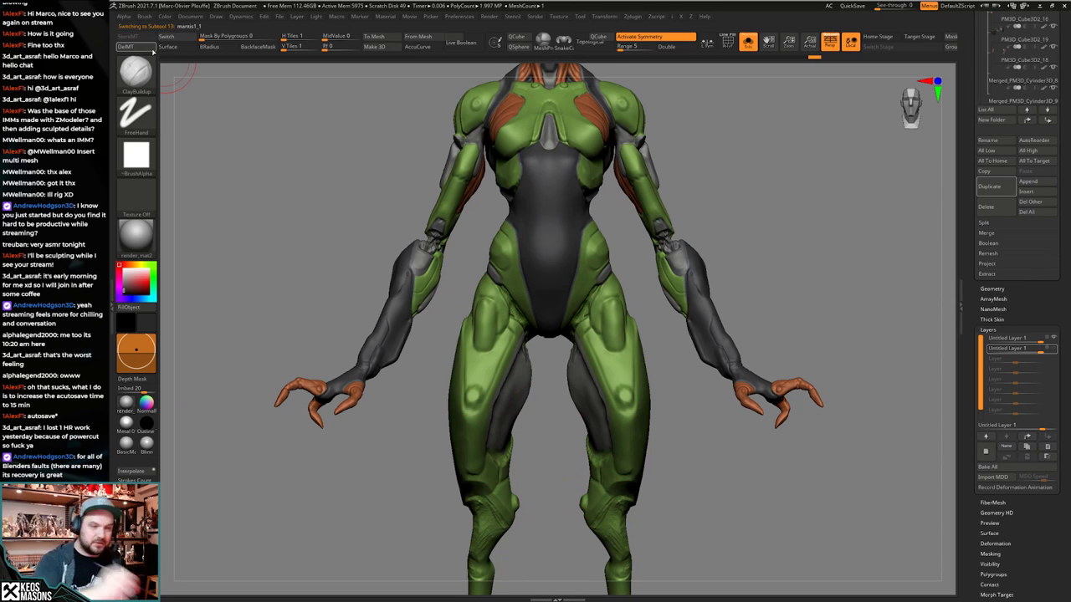
left_click(1054, 350)
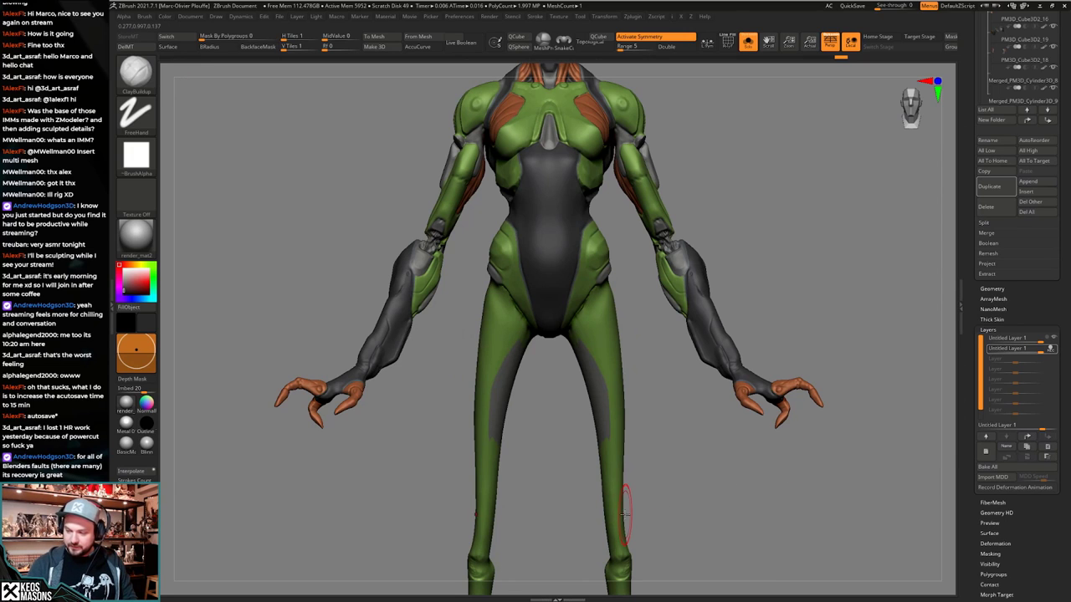
Turn symmetry off, lasso-mask only the character's right leg, and invert the mask so only that leg stays editable.
left_click_drag(681, 487, 681, 435, "alt")
mouse_move(406, 554)
left_mouse_down("ctrl")
mouse_move(502, 305)
mouse_move(460, 171)
mouse_move(548, 277)
mouse_move(541, 460)
left_mouse_up("ctrl")
key("ctrl+z")
key("x")
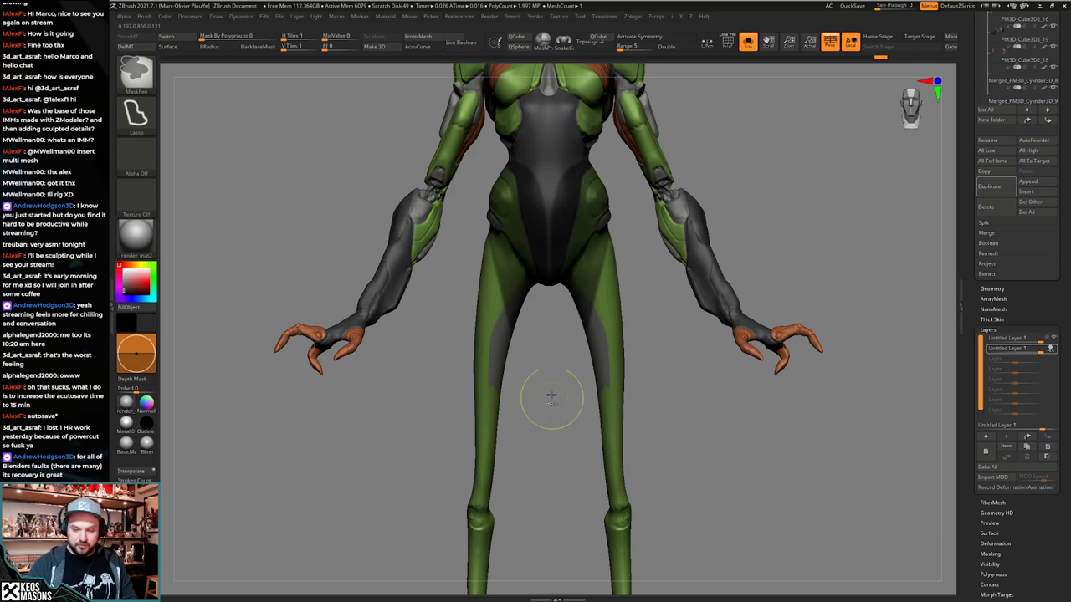
key("ctrl+z")
mouse_move(550, 418)
left_mouse_down("ctrl")
mouse_move(552, 310)
mouse_move(465, 205)
mouse_move(527, 563)
mouse_move(536, 554)
left_mouse_up("ctrl")
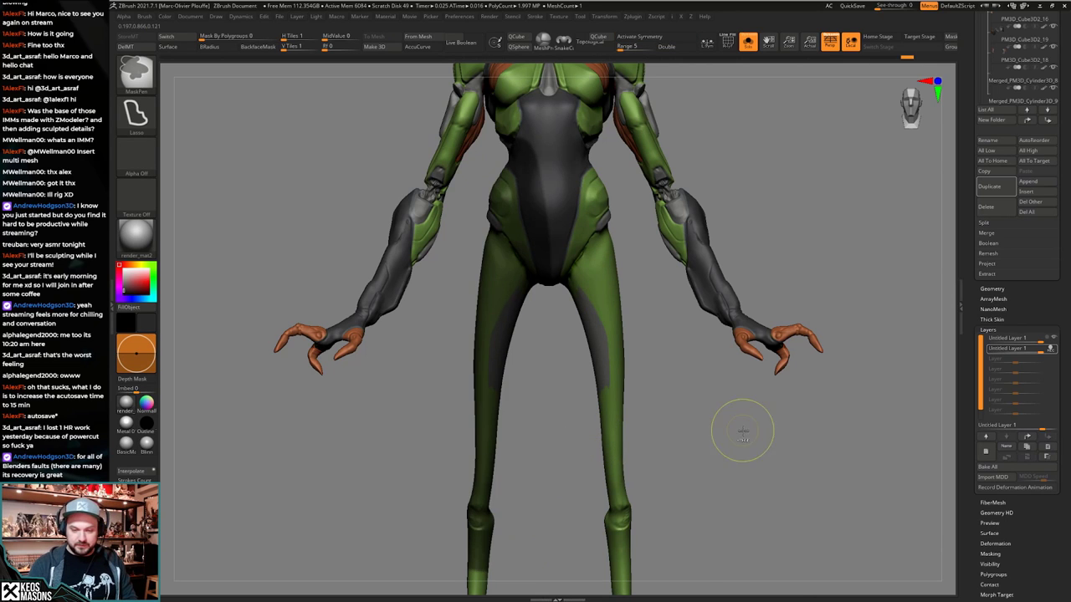
left_click(743, 431, "ctrl")
Restore the original sculpted shape of the character's right leg with a very large Morph brush with Rgb turned off.
key("1")
left_click(776, 424)
key("space")
left_click_drag(714, 349, 726, 349)
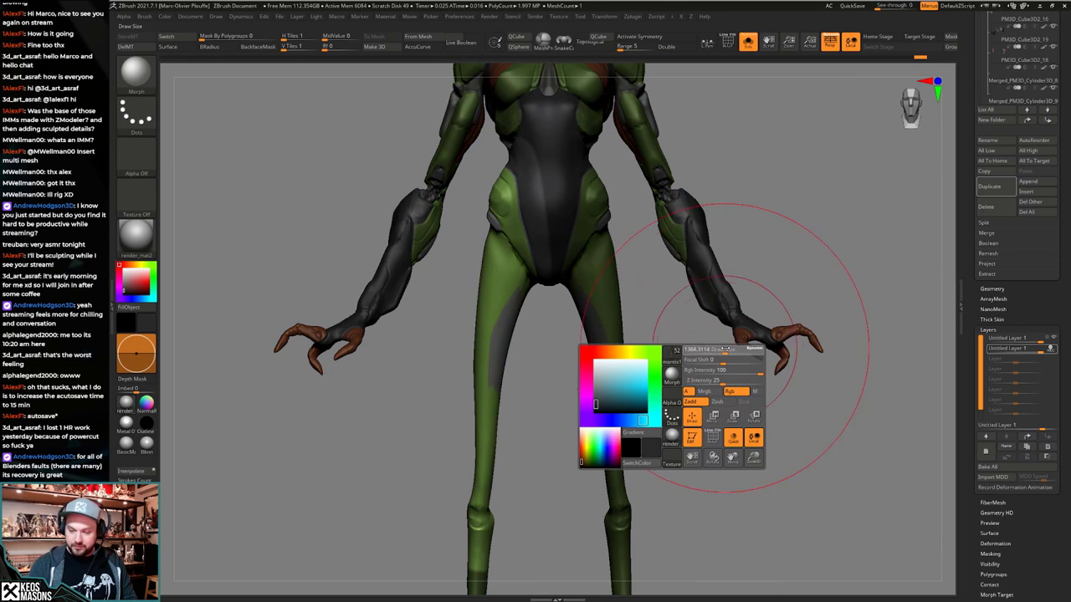
left_click(736, 392)
left_click_drag(495, 280, 485, 426)
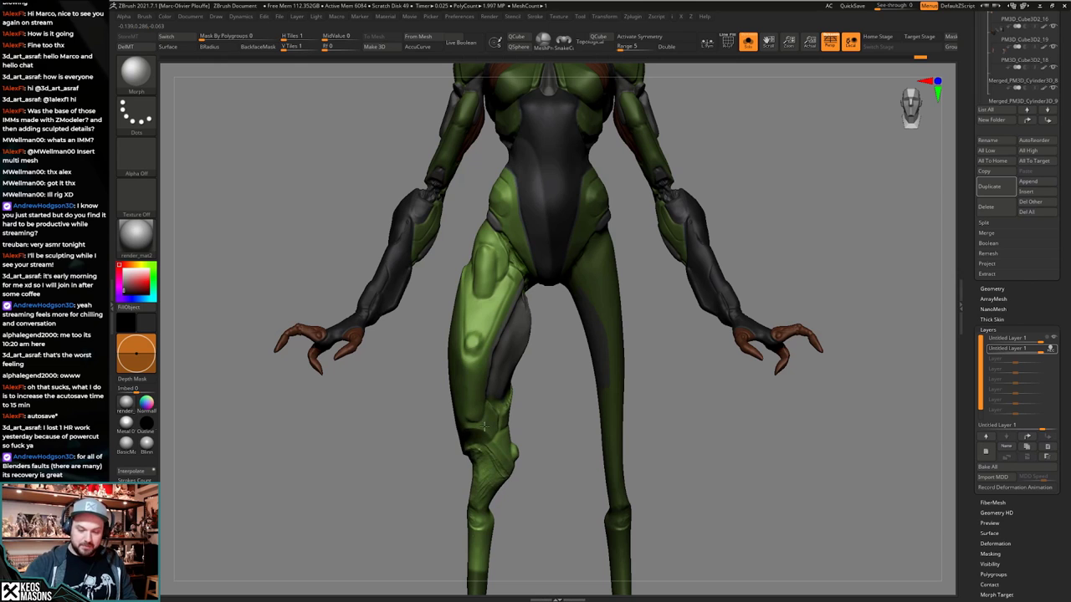
Clear the mask on mantis1_1, show the whole character again, and delete the stored morph target.
left_click_drag(747, 476, 741, 495, "ctrl")
key("2")
mouse_move(704, 412)
left_mouse_down()
mouse_move(633, 444)
mouse_move(589, 423)
left_mouse_up()
left_click_drag(542, 394, 537, 397, "shift")
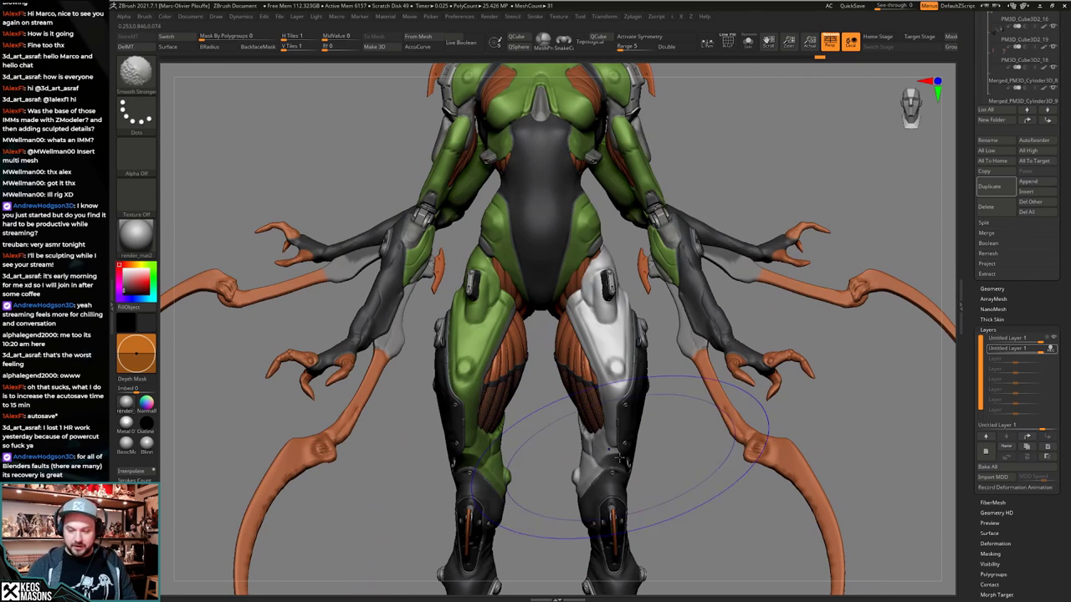
left_click_drag(656, 479, 635, 462, "alt")
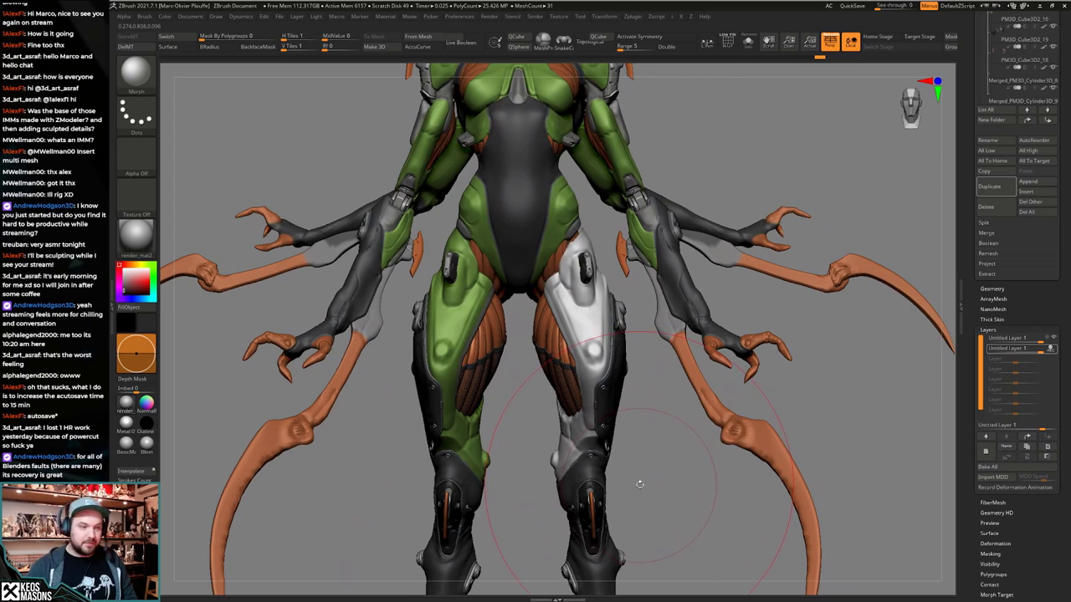
left_click(126, 47)
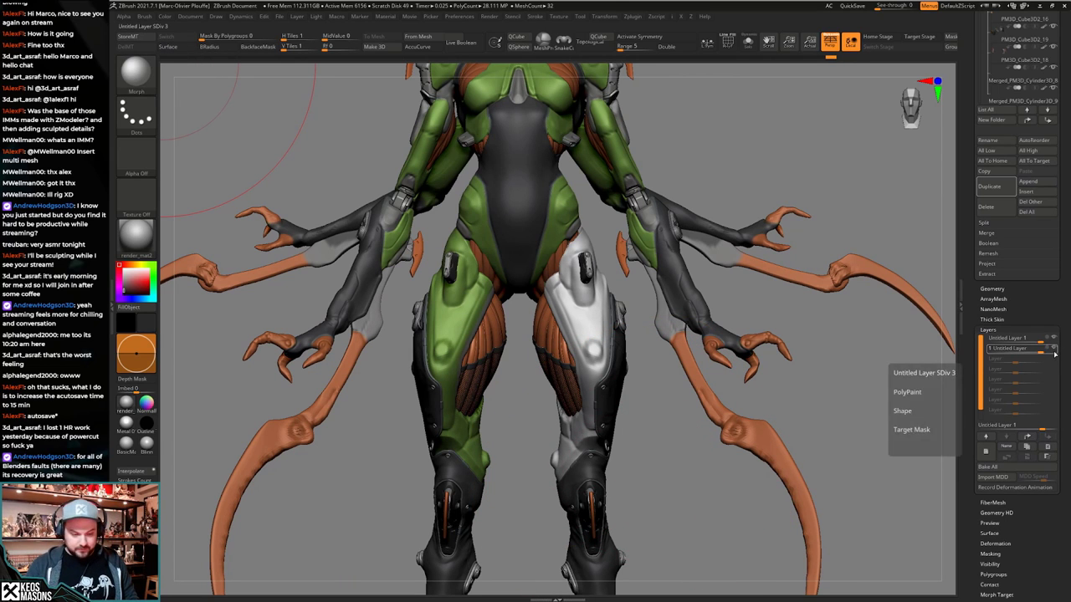
Choose the ClayBuildup brush and make mantis1_1 the active subtool again.
key("b")
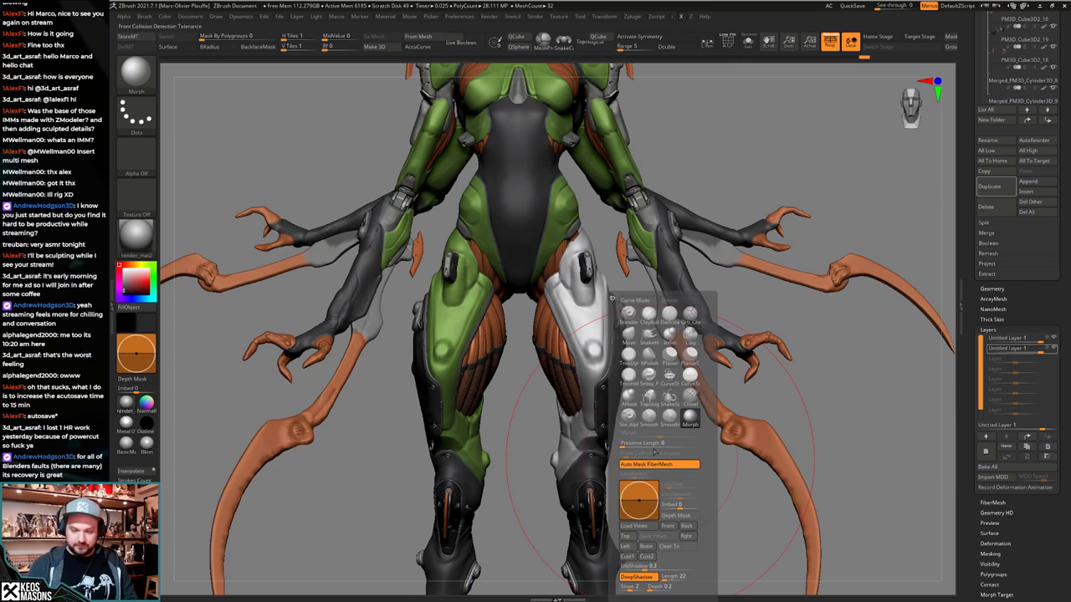
left_click(672, 337)
key("space")
left_click_drag(612, 322, 573, 321)
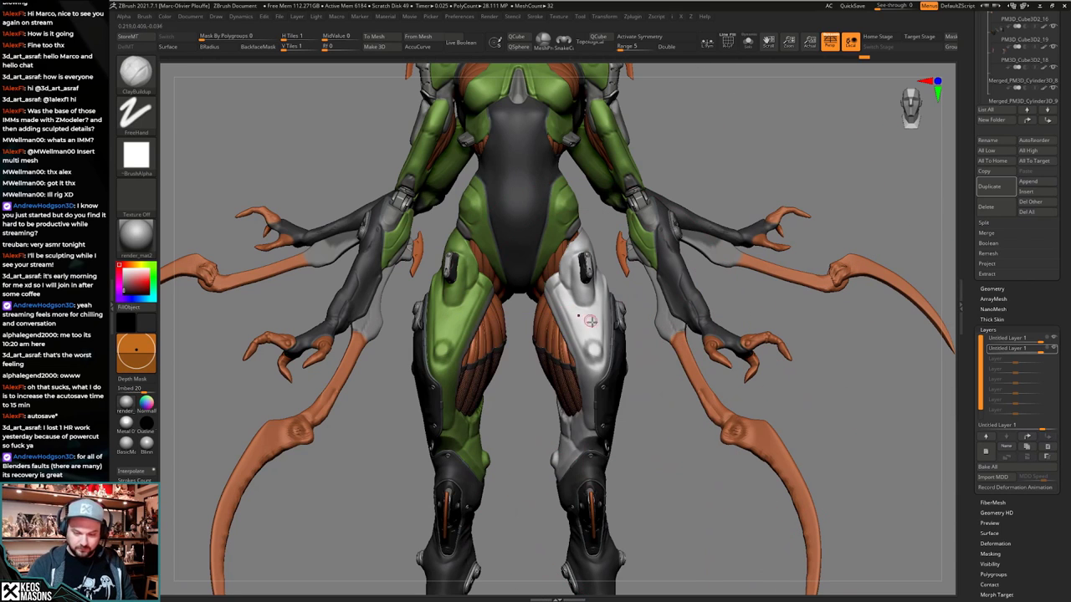
left_click(593, 323)
left_click(621, 404, "alt")
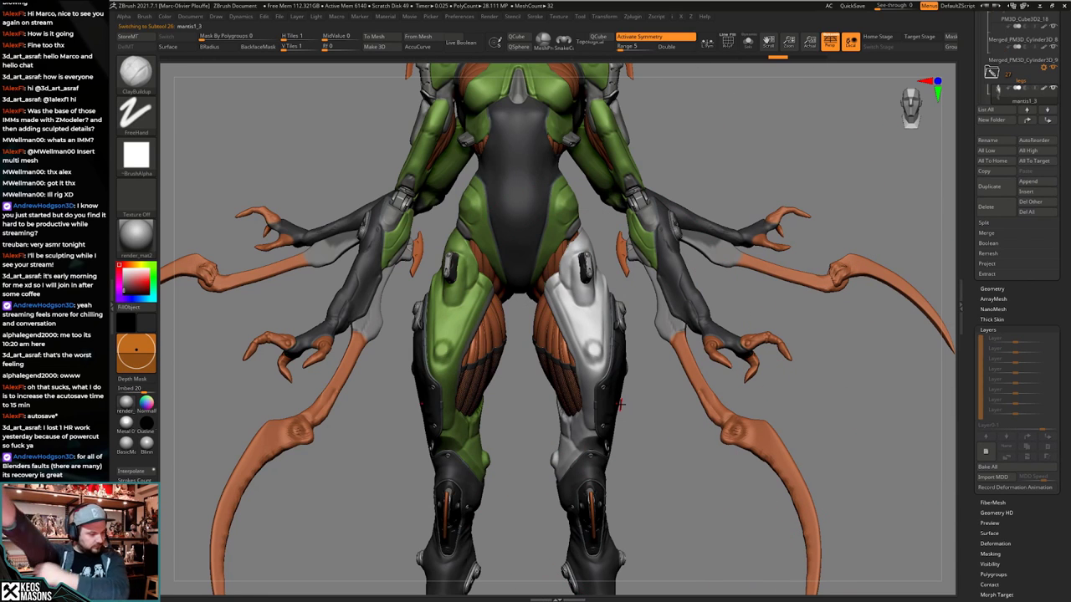
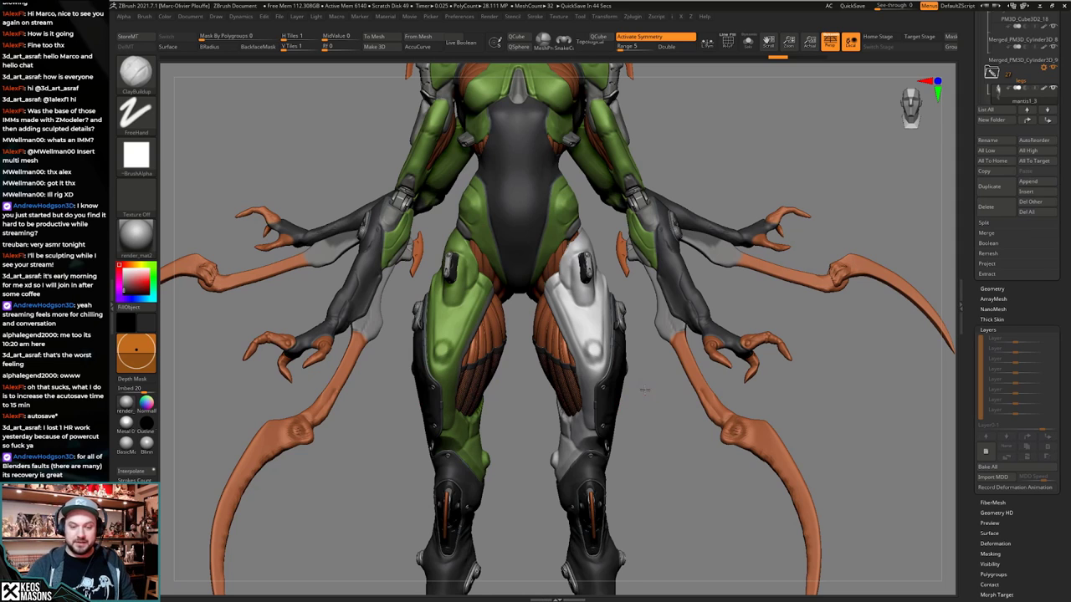
right_click(644, 391)
mouse_move(644, 372)
right_mouse_down("alt")
mouse_move(633, 415)
mouse_move(577, 443)
mouse_move(619, 417)
mouse_move(608, 418)
right_mouse_up("alt")
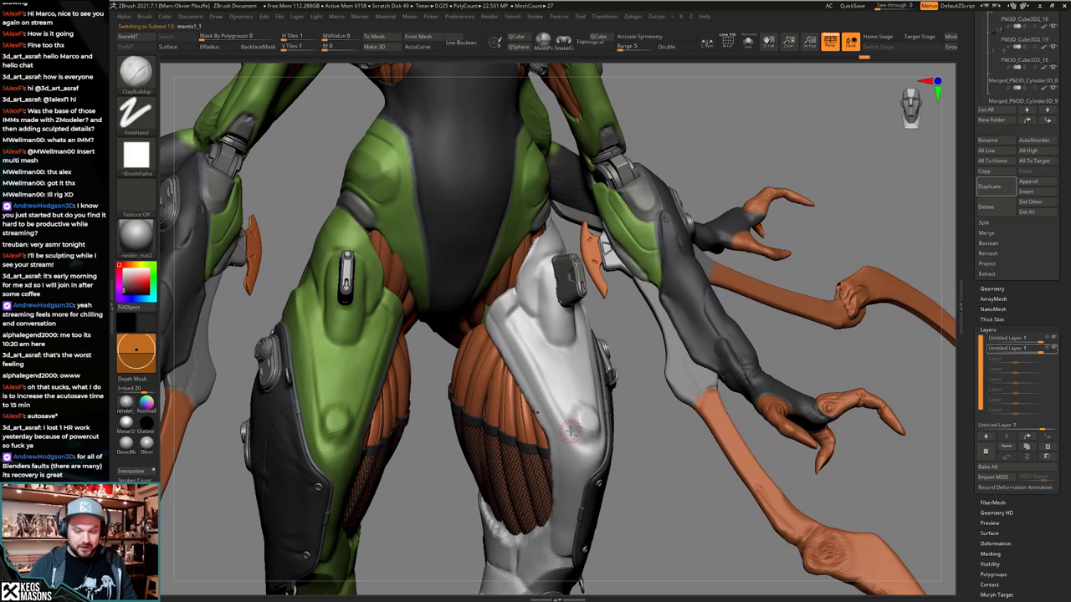
Isolate mantis1_1, build up the upper thigh of its slimmed leg with ClayBuildup strokes, and smooth the strokes.
key("alt+s")
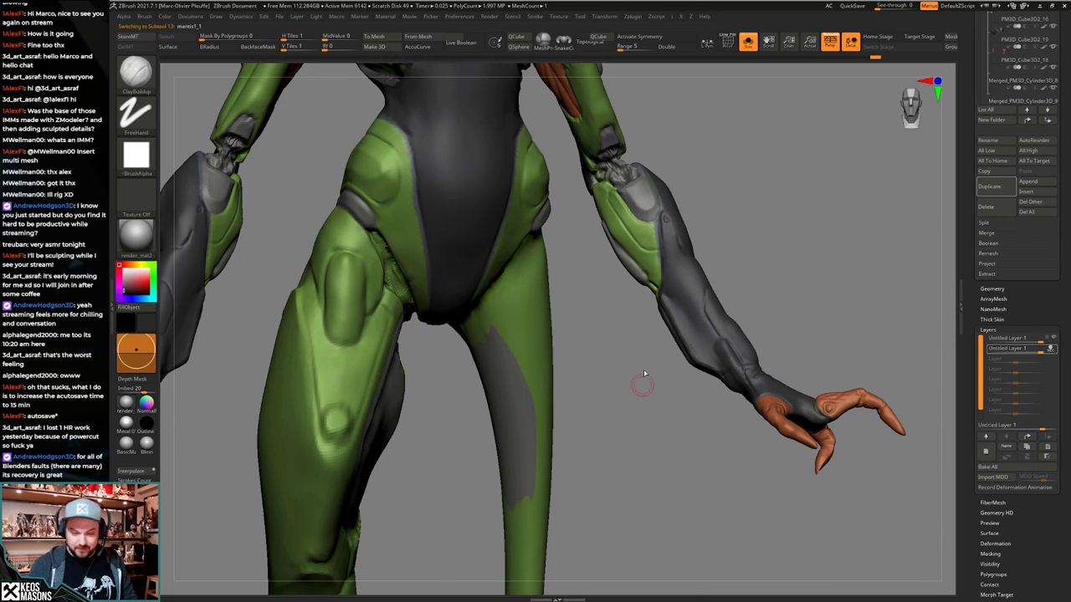
key("space")
key("b")
key("alt+s")
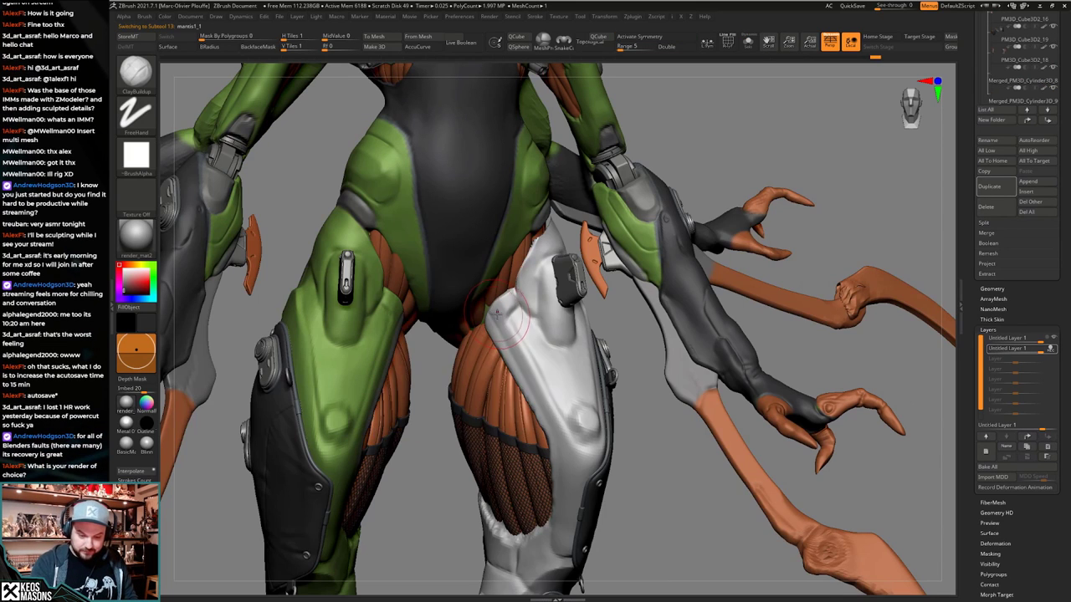
key("alt+s")
left_click_drag(481, 329, 497, 412)
left_click_drag(597, 435, 566, 394, "shift")
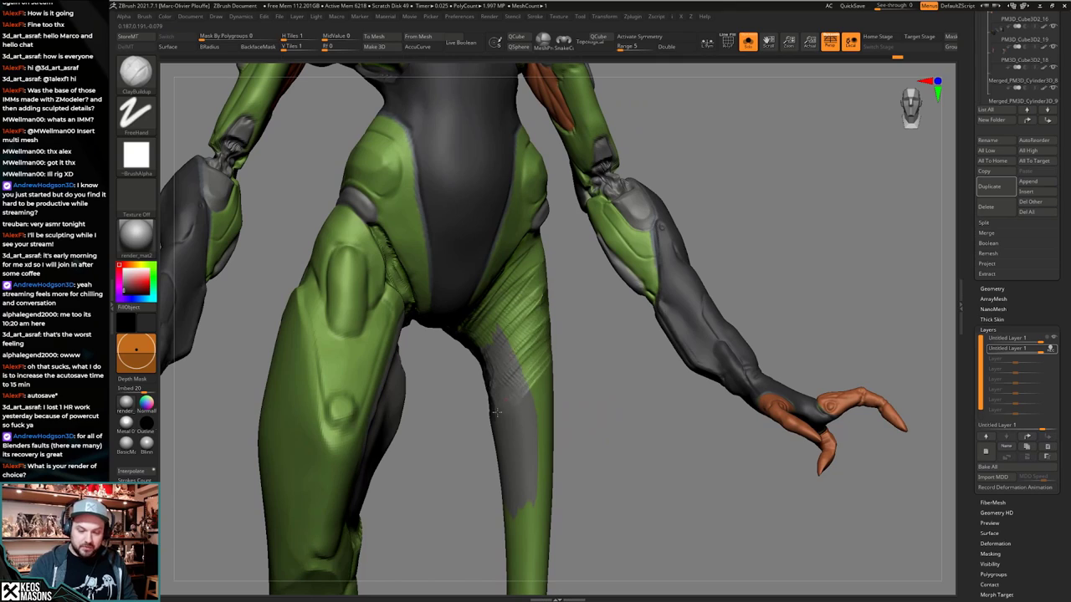
left_click_drag(570, 425, 538, 393, "shift")
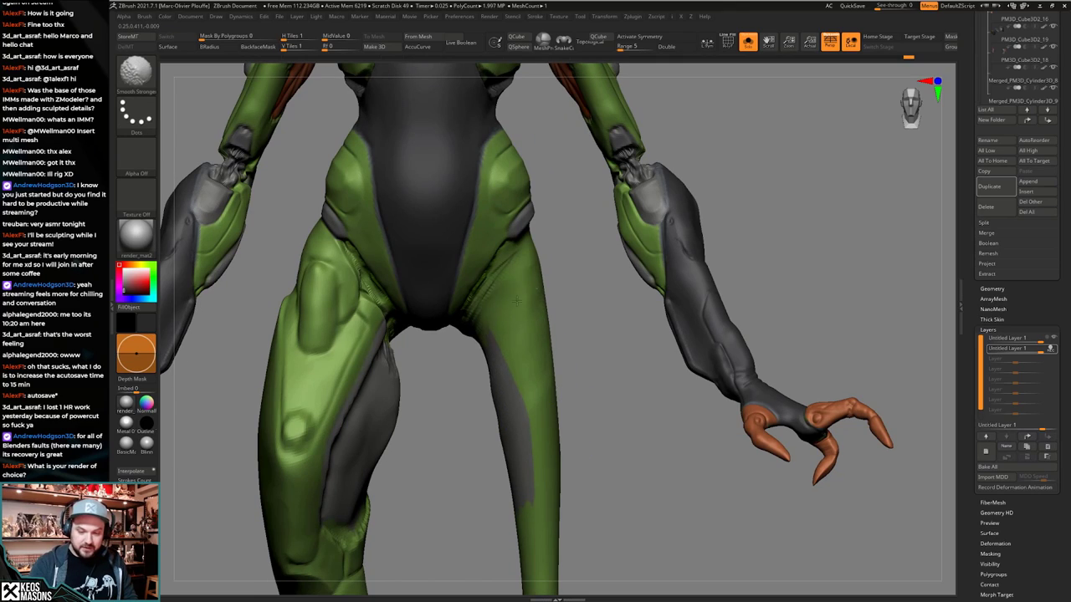
key("shift+s")
Stop recording the second layer of mantis1_1, select the leg armour mantis1_3, and view it isolated.
mouse_move(542, 356)
right_mouse_down()
mouse_move(568, 287)
mouse_move(518, 349)
mouse_move(459, 460)
mouse_move(506, 419)
mouse_move(545, 425)
mouse_move(559, 444)
right_mouse_up()
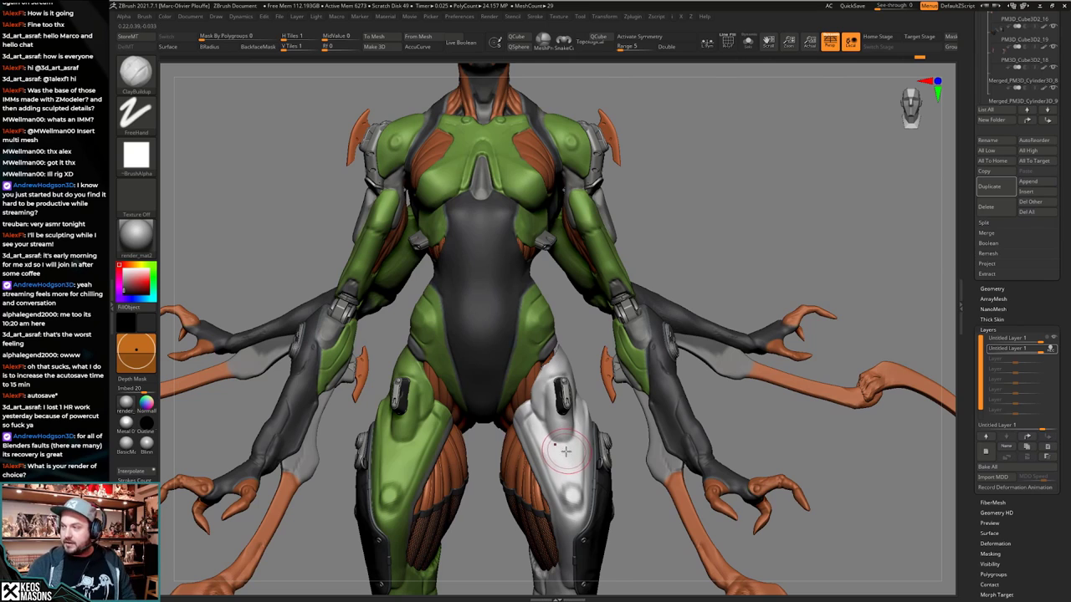
mouse_move(565, 427)
right_mouse_down("alt")
mouse_move(567, 388)
mouse_move(514, 431)
mouse_move(521, 368)
mouse_move(566, 424)
mouse_move(582, 414)
mouse_move(617, 433)
mouse_move(593, 432)
right_mouse_up("alt")
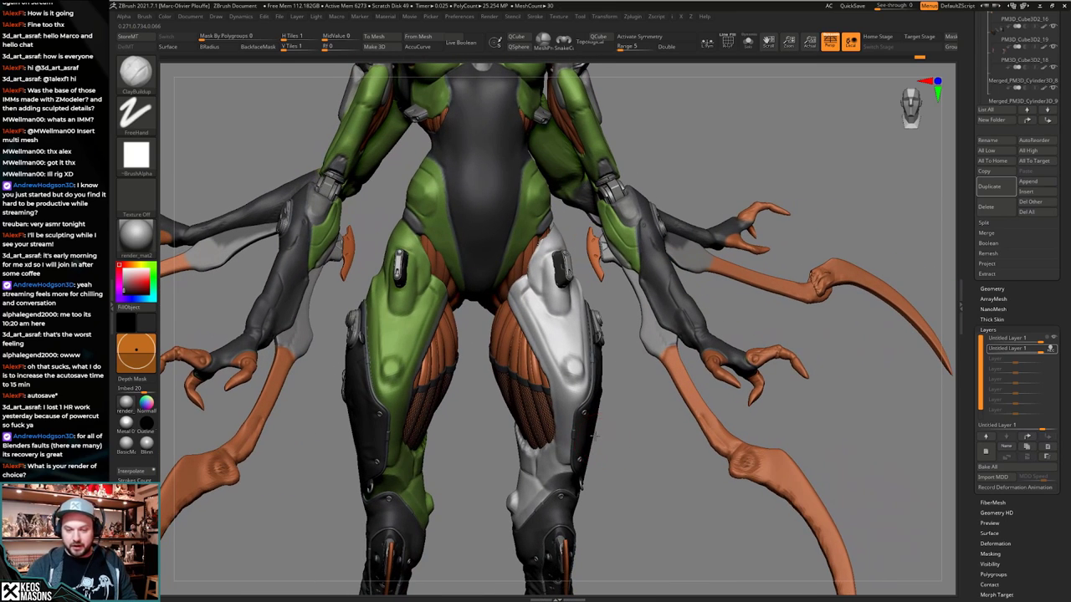
left_click_drag(590, 433, 590, 441)
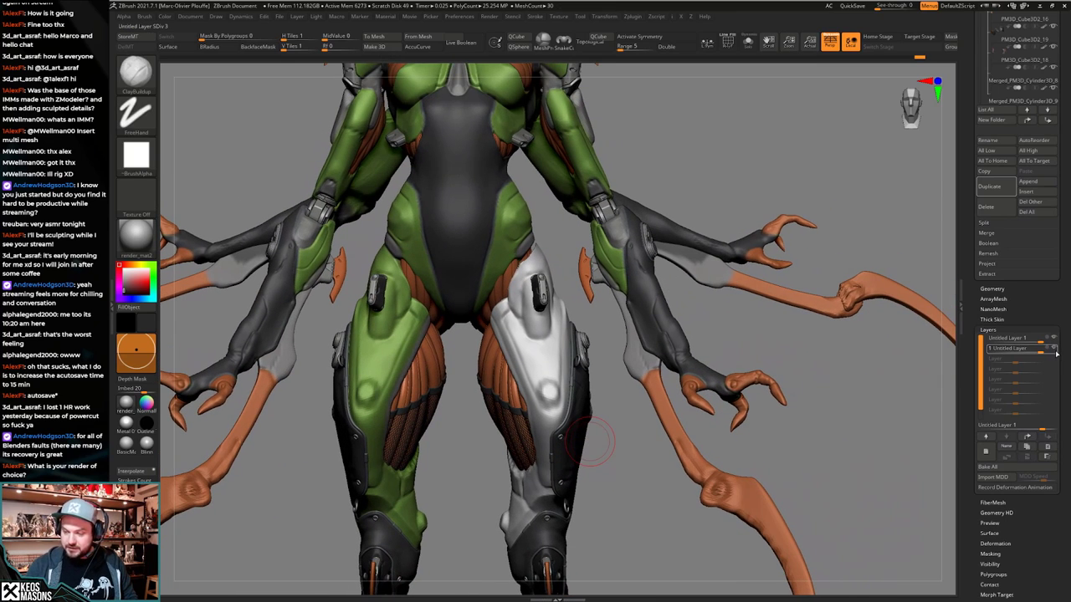
left_click(547, 345, "alt")
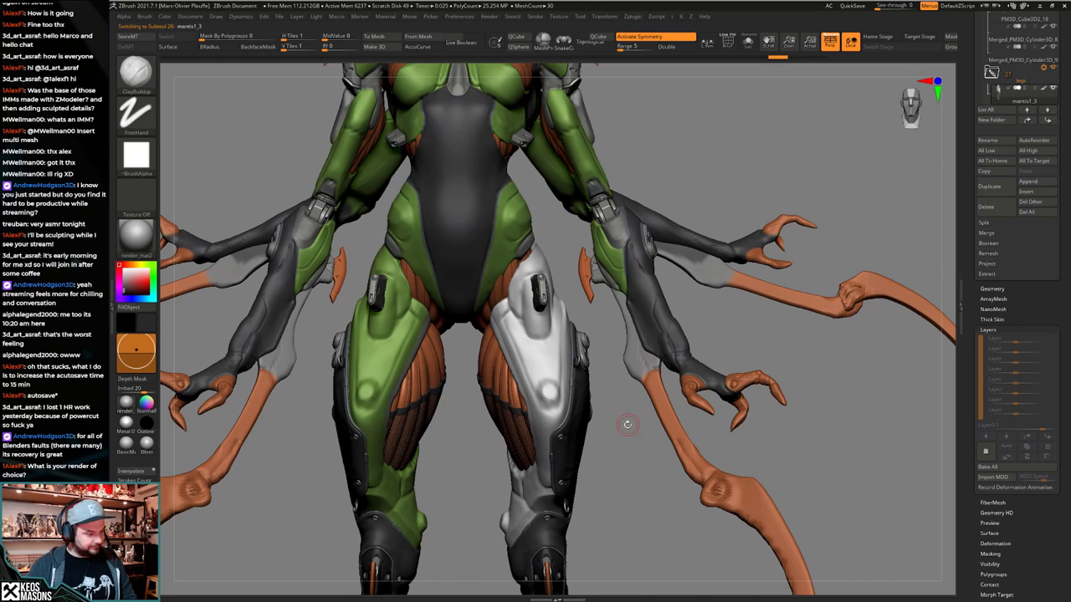
mouse_move(617, 437)
right_mouse_down("ctrl")
mouse_move(624, 495)
mouse_move(626, 443)
right_mouse_up("ctrl")
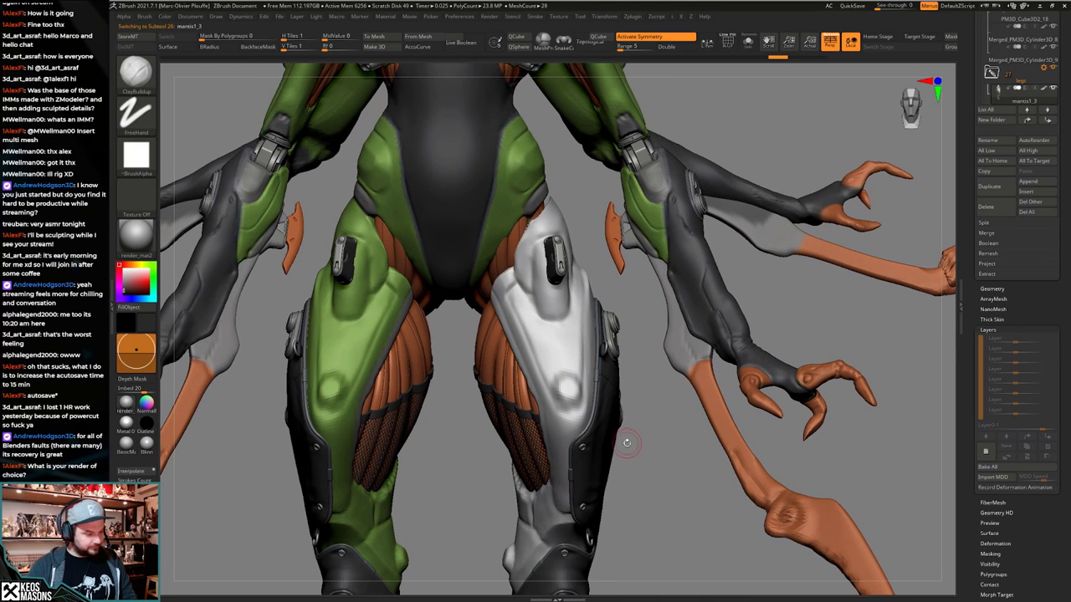
left_click_drag(636, 472, 576, 364)
left_click(625, 435)
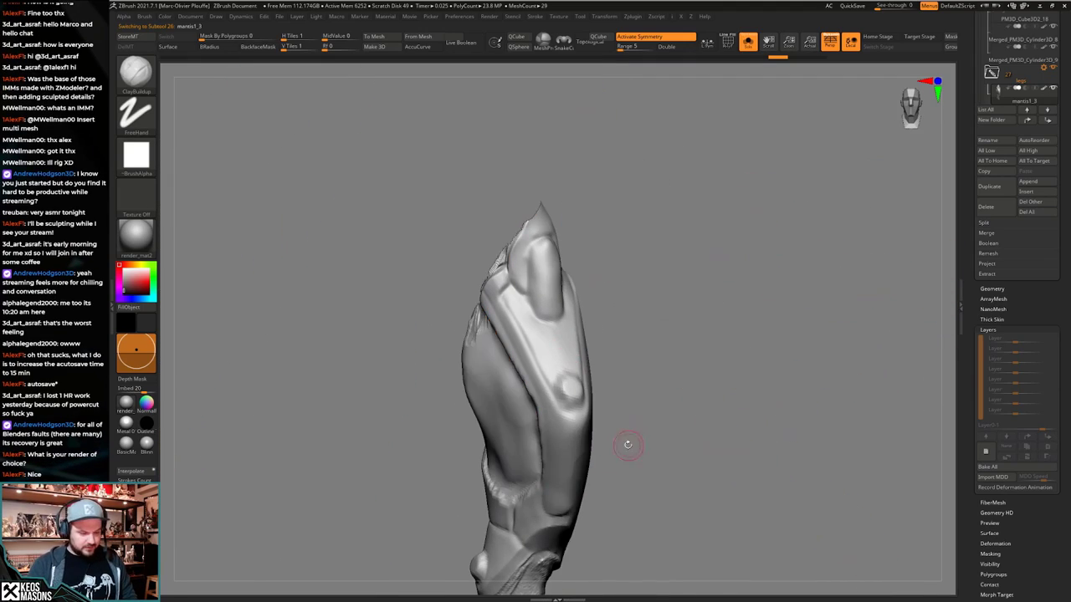
left_click_drag(627, 447, 591, 424)
left_click(619, 433)
key("shift+f")
key("shift+f")
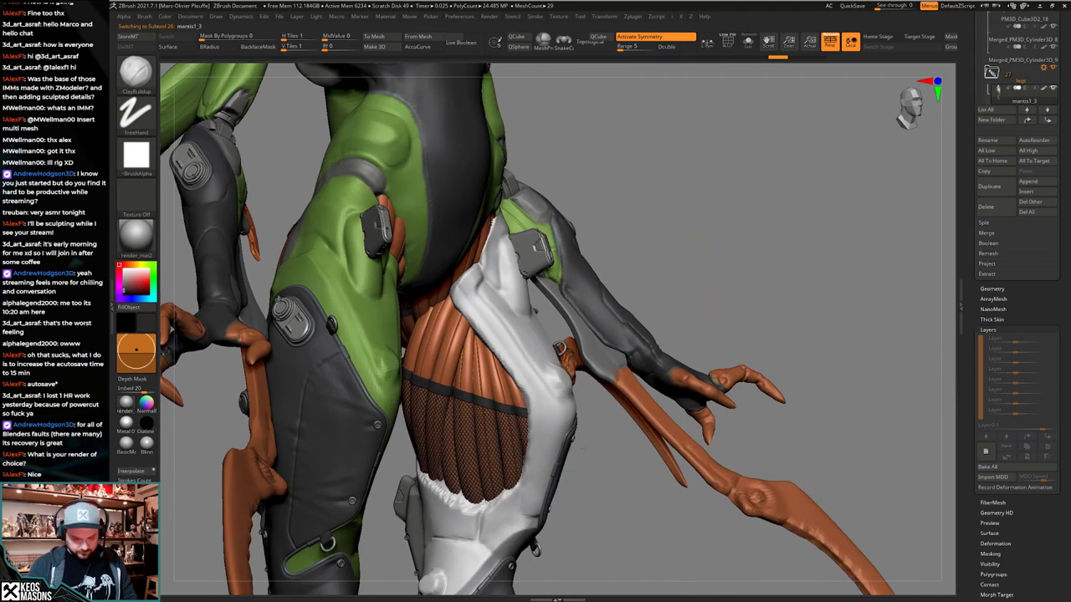
Examine the leg armour's subdivision levels and wireframe, both isolated and within the whole character.
left_click_drag(594, 495, 588, 423, "alt")
key("shift+d")
key("shift+d")
key("shift+d")
key("d")
key("d")
left_click_drag(673, 378, 665, 464, "alt")
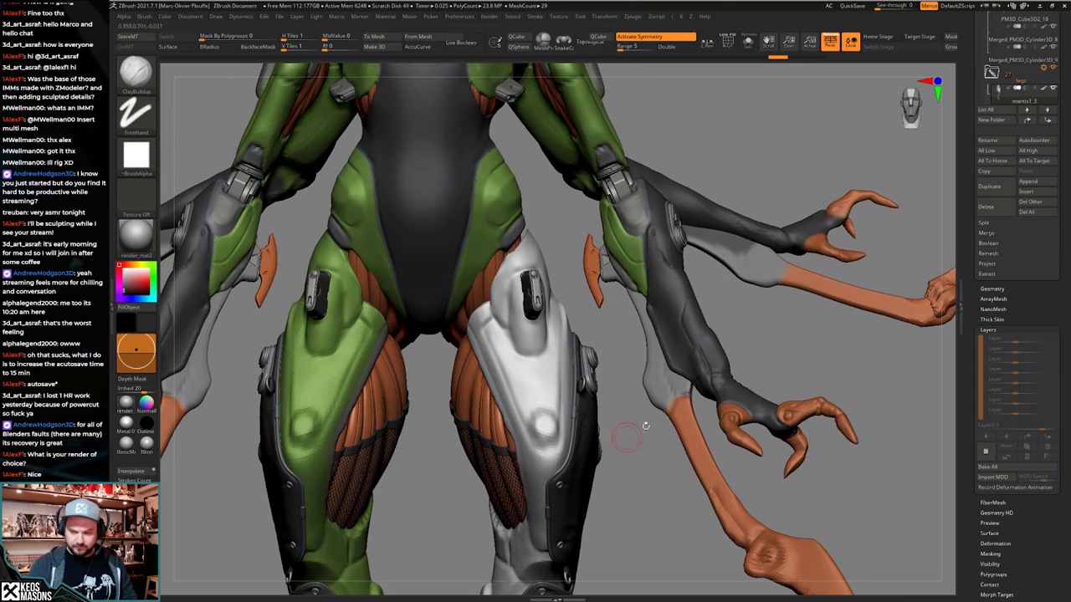
left_click_drag(1013, 262, 1015, 584)
left_click_drag(593, 412, 552, 415)
key("shift+f")
key("shift+f")
mouse_move(551, 414)
right_mouse_down()
mouse_move(512, 399)
mouse_move(501, 420)
mouse_move(544, 412)
right_mouse_up()
mouse_move(543, 411)
right_mouse_down("shift")
mouse_move(574, 383)
mouse_move(559, 313)
right_mouse_up("shift")
key("shift+f")
key("shift+f")
key("shift+s")
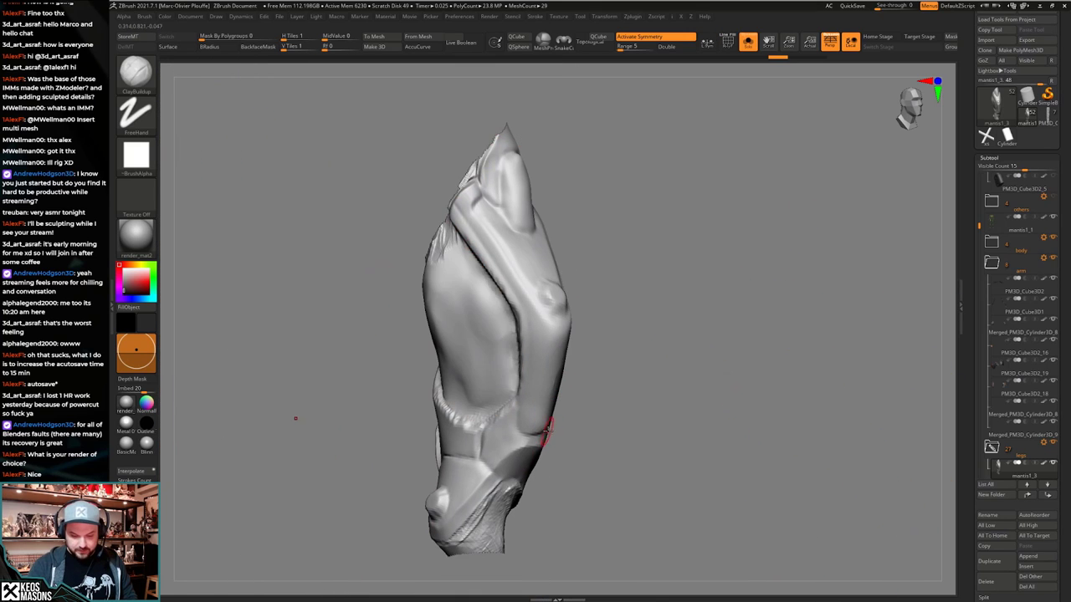
Inspect the isolated leg armour's front and side surfaces.
key("space")
key("space")
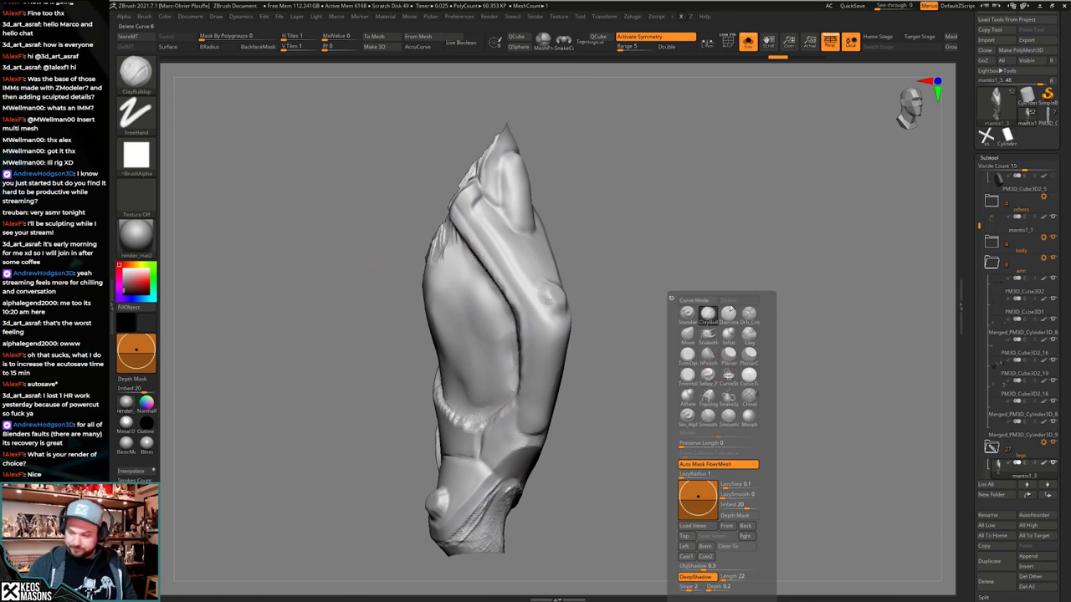
left_click_drag(976, 415, 974, 314)
right_click_drag(501, 383, 618, 365)
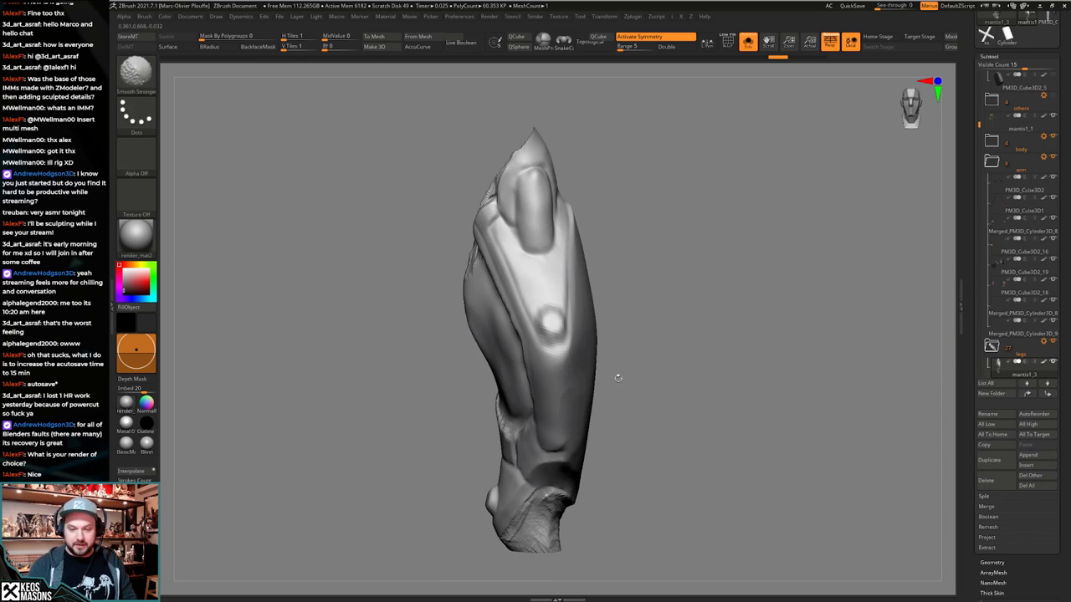
right_click_drag(592, 407, 590, 425, "alt")
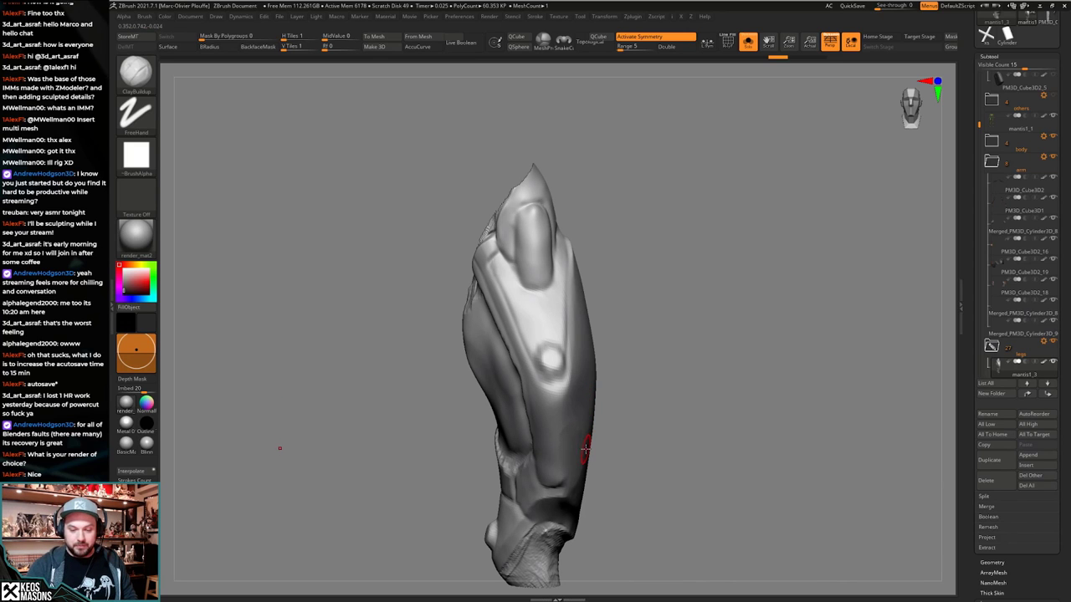
right_click_drag(575, 437, 587, 403)
key("alt+s")
mouse_move(713, 397)
right_mouse_down()
mouse_move(636, 378)
mouse_move(642, 388)
mouse_move(599, 452)
mouse_move(609, 469)
mouse_move(587, 410)
mouse_move(577, 456)
right_mouse_up()
key("alt+s")
Switch to the Standard brush and turn symmetry off for the leg armour.
key("x")
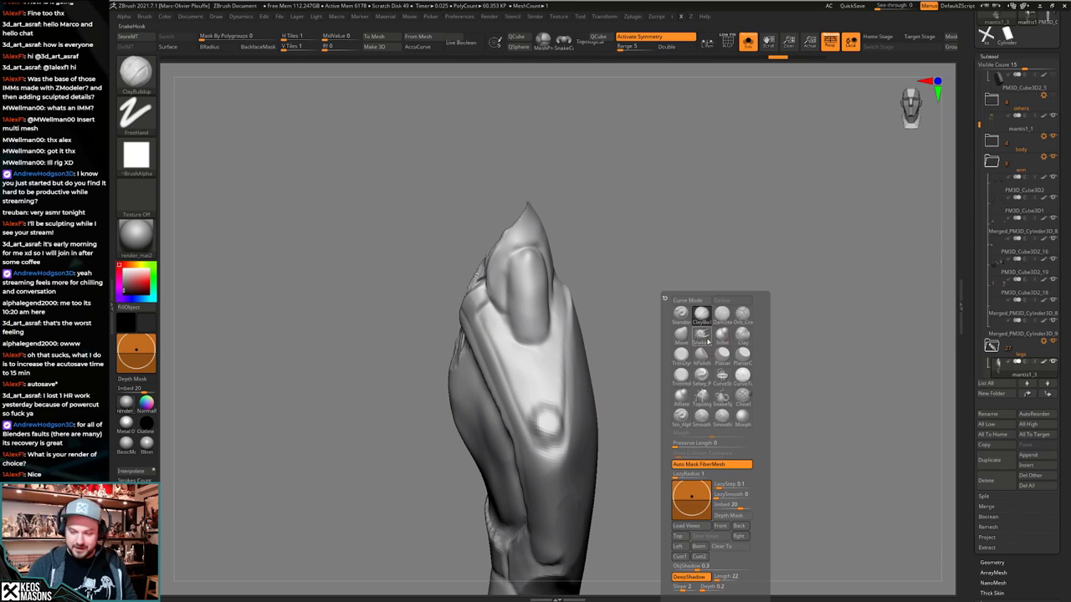
left_click(682, 315)
key("space")
left_click(490, 286)
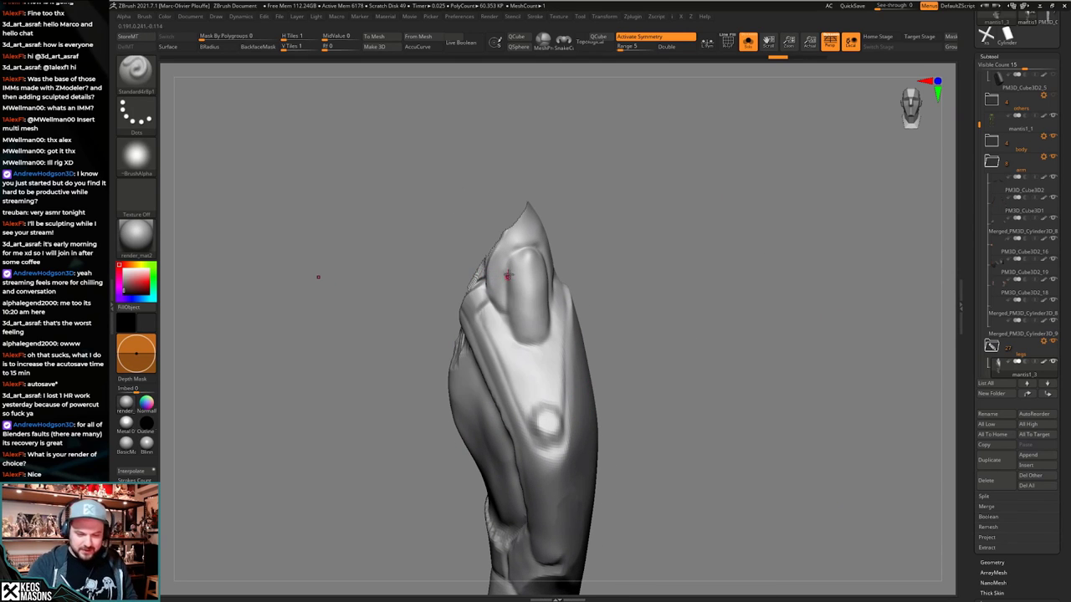
key("x")
right_click_drag(534, 331, 588, 357)
key("b")
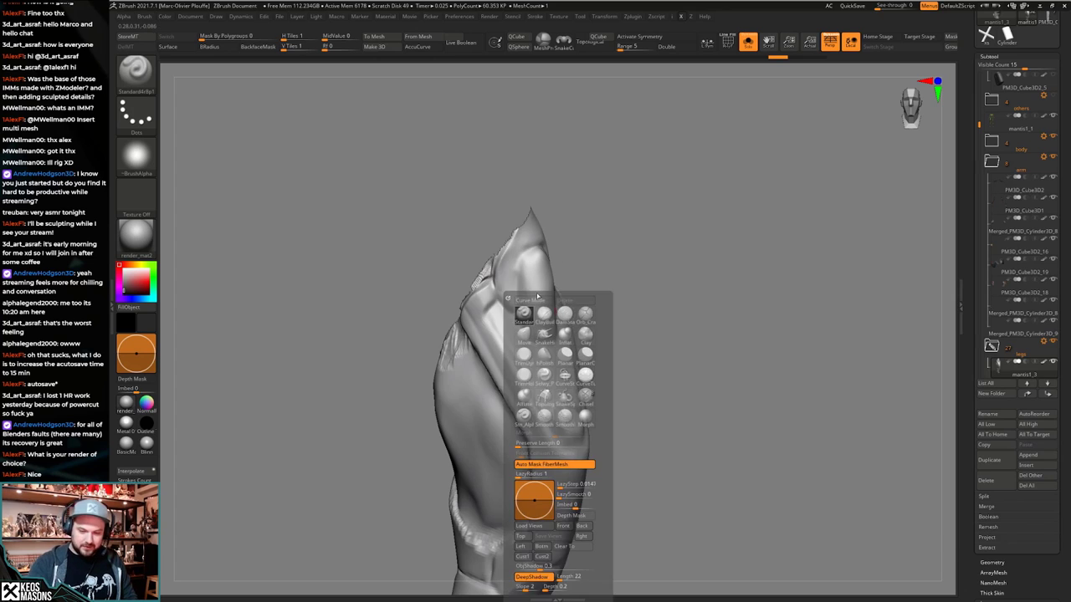
key("space")
Carve a dark groove around the raised oval detail at the top of the leg armour and along the panel edges beside it.
mouse_move(515, 293)
right_mouse_down()
mouse_move(494, 288)
mouse_move(491, 255)
right_mouse_up()
right_click_drag(514, 297, 554, 247)
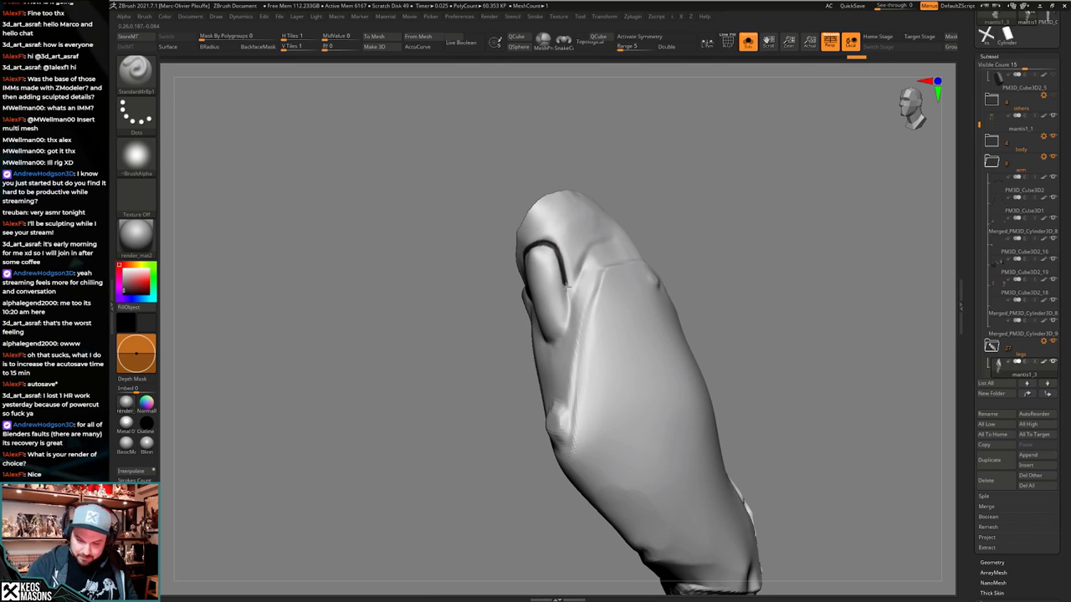
right_click_drag(569, 286, 541, 337)
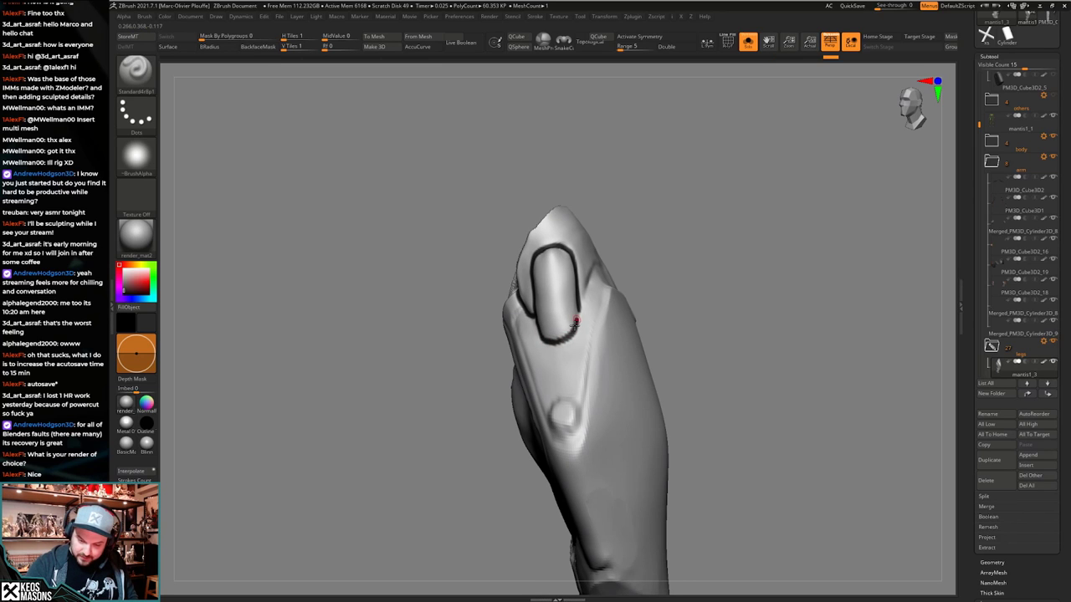
left_click_drag(576, 323, 579, 310)
mouse_move(632, 318)
right_mouse_down()
mouse_move(615, 315)
mouse_move(597, 405)
mouse_move(588, 385)
mouse_move(560, 385)
right_mouse_up()
left_click_drag(603, 335, 614, 331)
right_click_drag(609, 336, 645, 343)
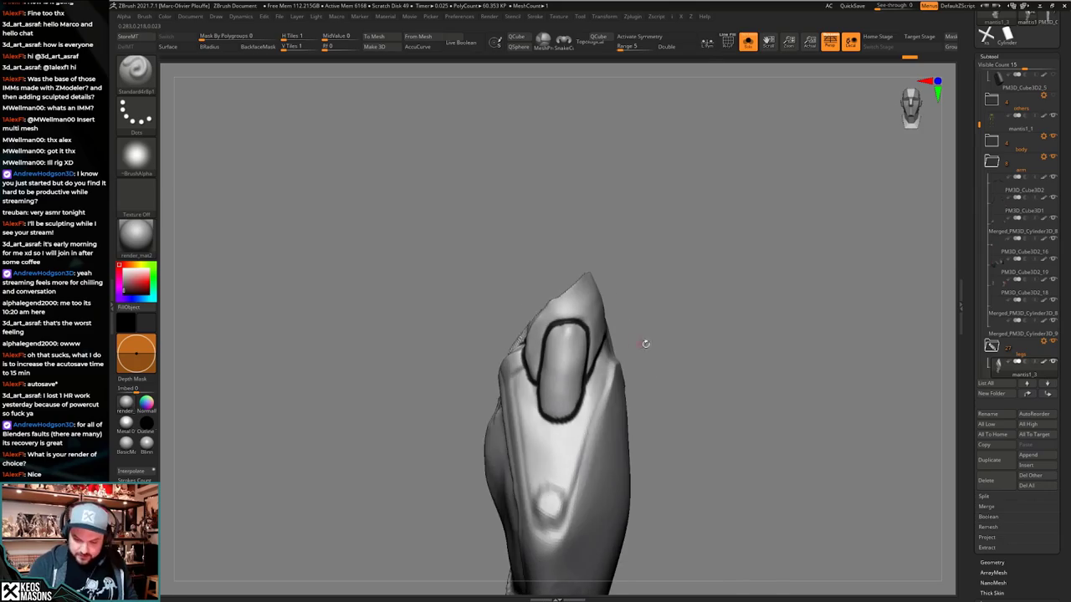
Show the whole character again and hide the arm folder to clear the view of the leg armour's back.
key("shift+s")
mouse_move(791, 355)
right_mouse_down()
mouse_move(690, 366)
mouse_move(545, 347)
mouse_move(614, 383)
mouse_move(729, 373)
mouse_move(726, 387)
right_mouse_up()
right_click_drag(619, 410, 619, 346)
key("alt+s")
key("alt+s")
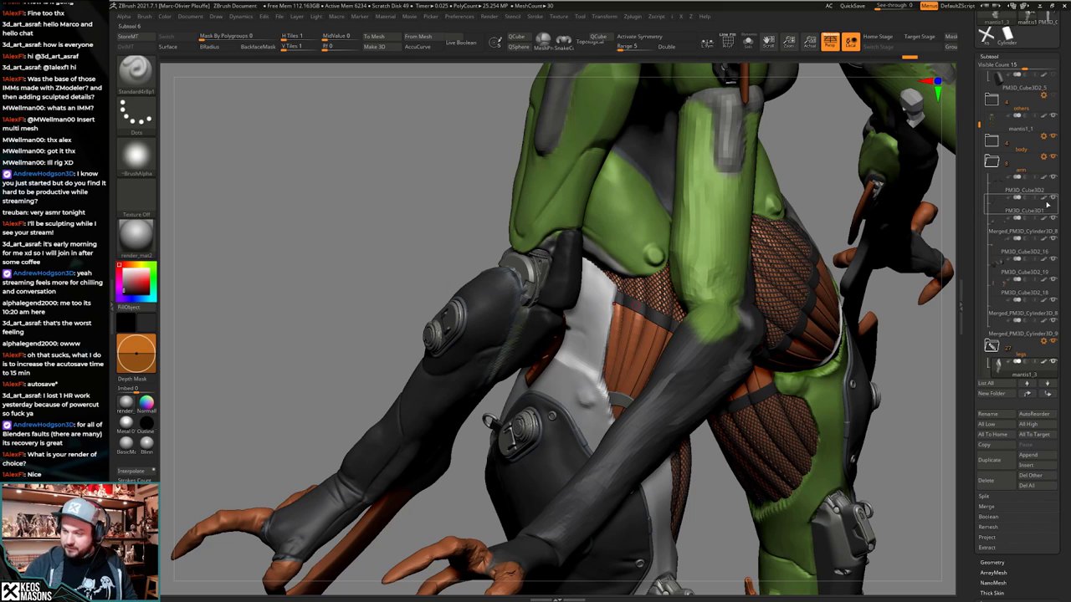
left_click(988, 132)
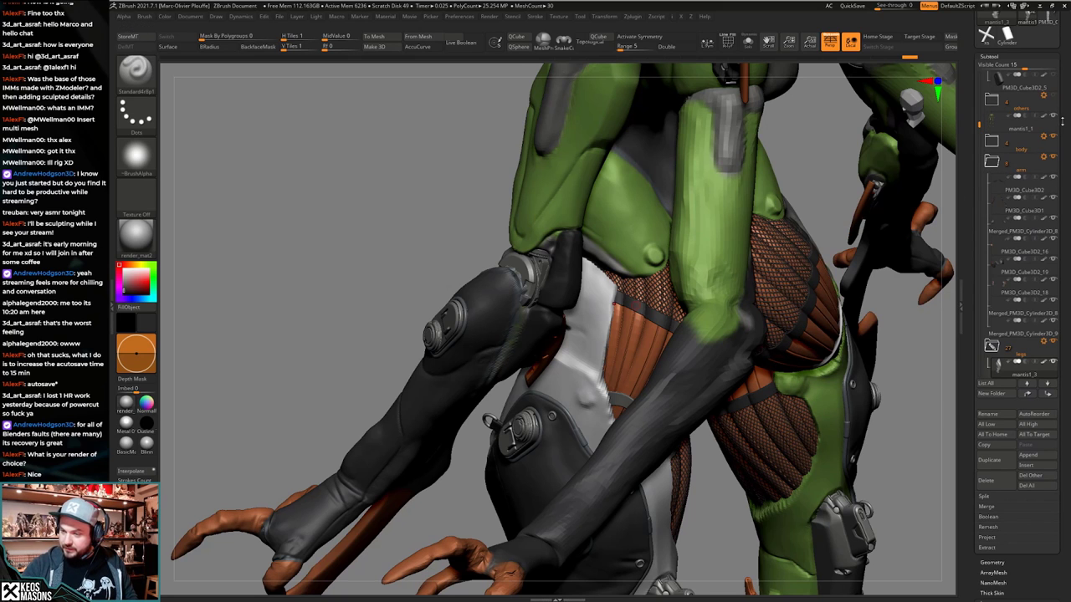
left_click(1053, 158)
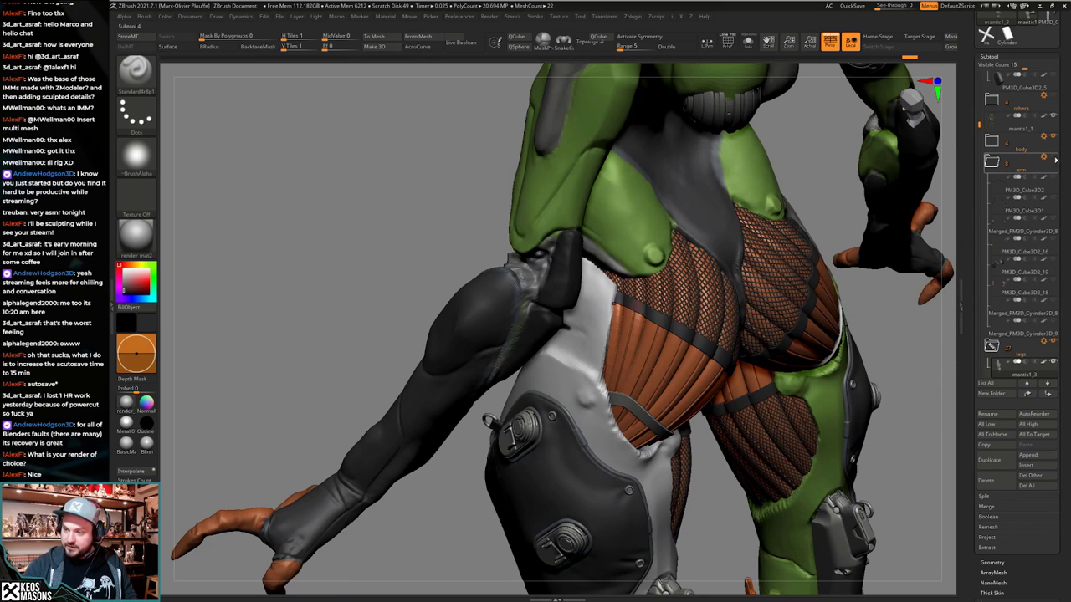
Carve an angled panel line across the upper rear of the leg armour, just above the dark outer thigh plate.
mouse_move(563, 333)
right_mouse_down()
mouse_move(698, 345)
mouse_move(752, 401)
mouse_move(531, 516)
mouse_move(541, 422)
mouse_move(612, 408)
right_mouse_up()
left_click_drag(410, 350, 459, 356)
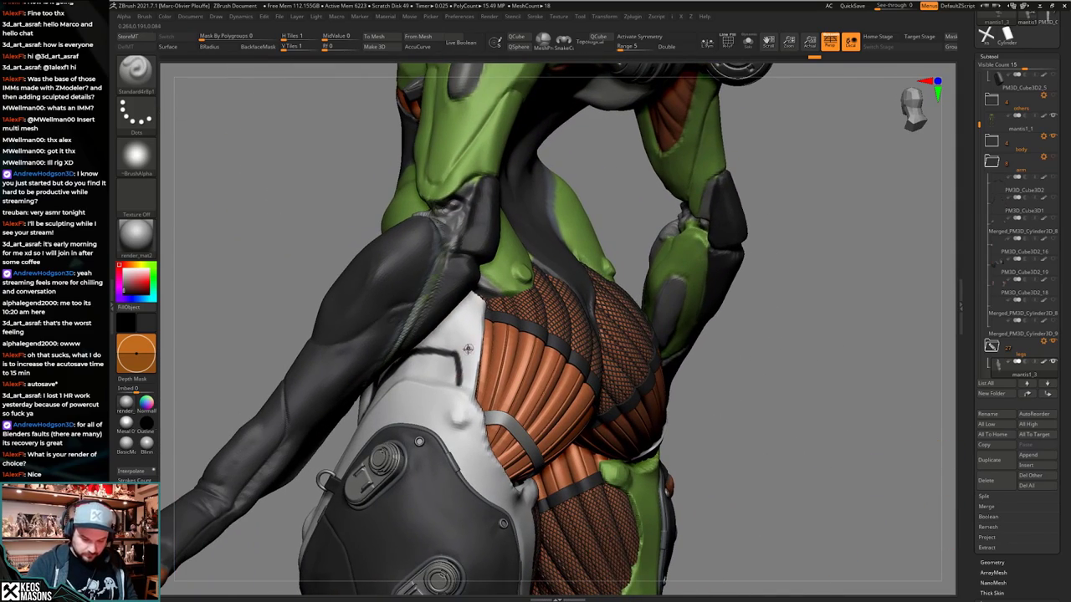
right_click_drag(468, 349, 576, 407)
left_click_drag(651, 380, 736, 413)
left_click_drag(603, 413, 581, 414)
Isolate the leg armour and carve a dark groove along the side edge of its large thigh opening down to the lower corner.
right_click_drag(581, 413, 432, 291, "ctrl")
key("shift+s")
left_click_drag(426, 284, 447, 344)
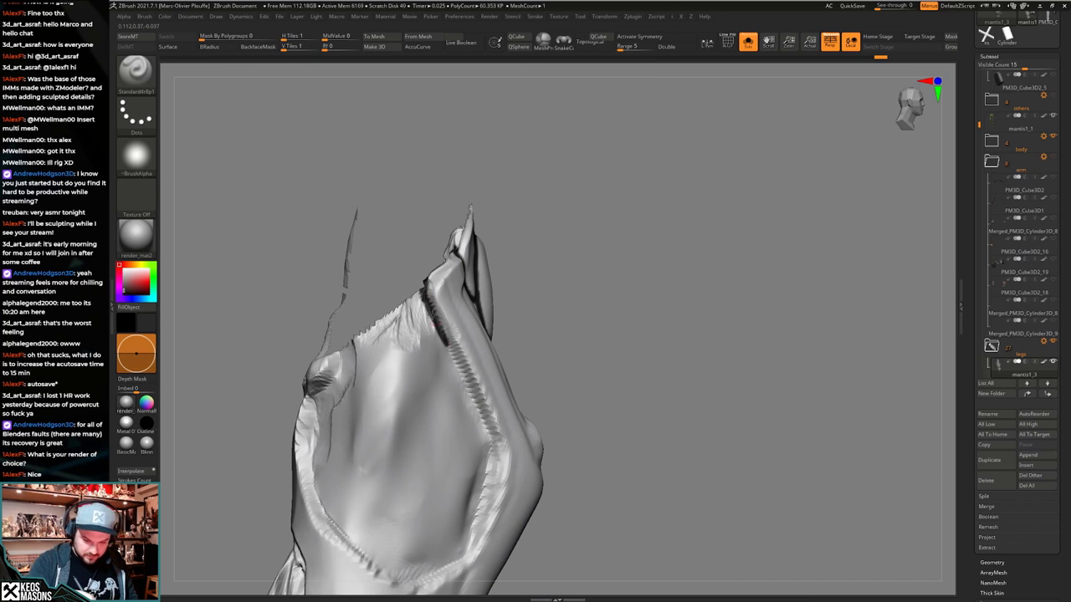
right_click_drag(487, 441, 493, 339)
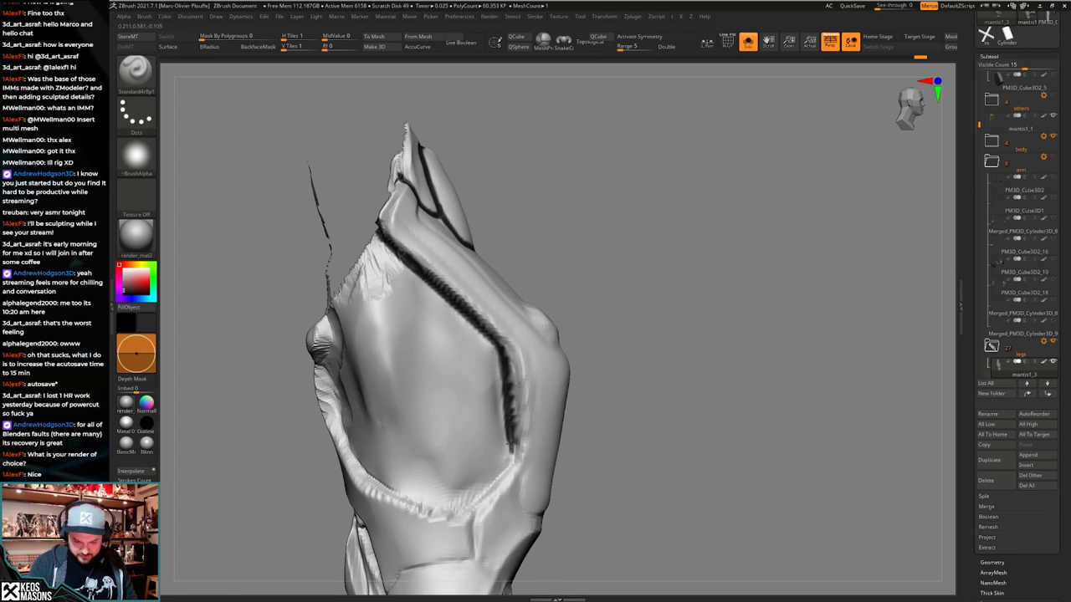
mouse_move(525, 418)
right_mouse_down()
mouse_move(515, 408)
mouse_move(559, 370)
mouse_move(559, 431)
right_mouse_up()
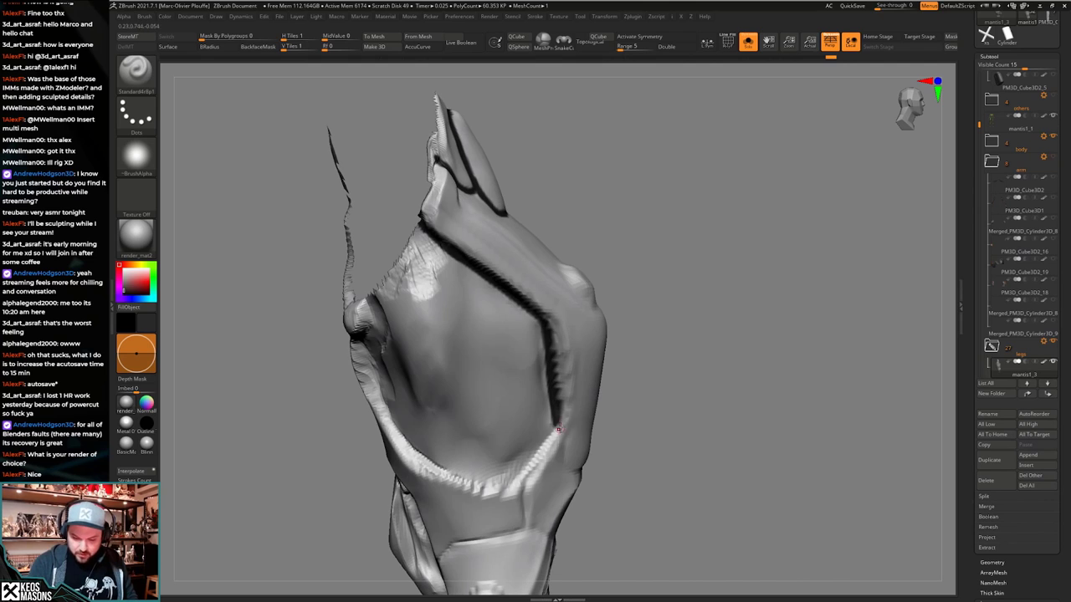
left_click_drag(540, 445, 528, 462)
Continue the groove down the side of the leg armour and hook it across just above the lower end of the thigh.
mouse_move(535, 448)
right_mouse_down()
mouse_move(615, 427)
mouse_move(576, 399)
mouse_move(535, 395)
mouse_move(555, 407)
mouse_move(574, 399)
right_mouse_up()
key("alt+s")
key("alt+s")
mouse_move(623, 298)
right_mouse_down()
mouse_move(563, 420)
mouse_move(638, 427)
mouse_move(587, 409)
right_mouse_up()
key("alt+s")
key("alt+s")
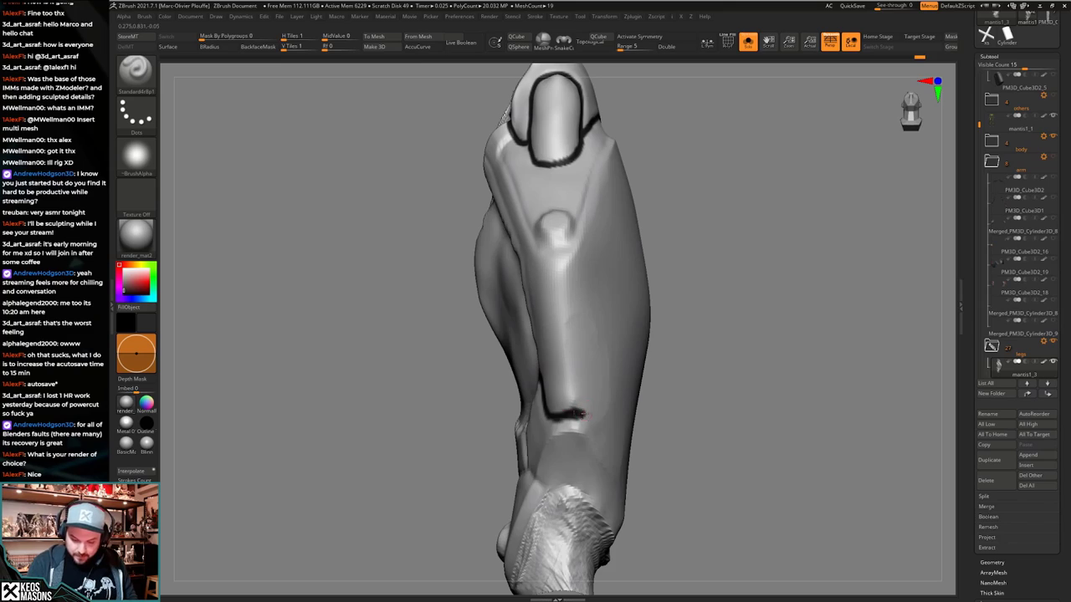
left_click_drag(584, 413, 589, 413)
Round the groove's lower corner and extend it upward along the outer thigh of the leg armour.
mouse_move(614, 419)
right_mouse_down()
mouse_move(590, 417)
mouse_move(654, 429)
mouse_move(618, 424)
mouse_move(691, 389)
mouse_move(679, 359)
mouse_move(682, 237)
mouse_move(646, 398)
mouse_move(672, 251)
mouse_move(684, 373)
mouse_move(637, 383)
mouse_move(609, 430)
mouse_move(583, 437)
mouse_move(598, 441)
mouse_move(540, 433)
mouse_move(581, 432)
mouse_move(576, 466)
mouse_move(564, 470)
right_mouse_up()
key("alt+s")
key("alt+s")
key("alt+s")
key("alt+s")
key("alt+s")
key("alt+s")
left_click_drag(549, 512, 569, 504)
right_click_drag(573, 472, 585, 403)
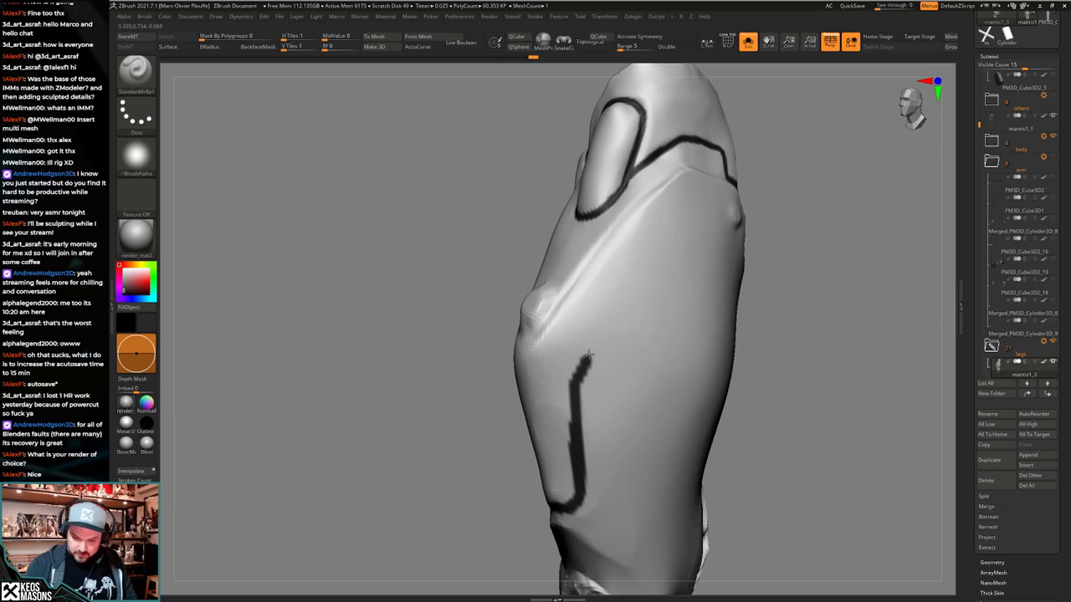
key("alt+s")
Carve an arched panel line over the outer thigh around the dark plate's area and join it to the short groove at the rear edge.
right_click_drag(681, 304, 638, 309)
key("alt+s")
key("alt+s")
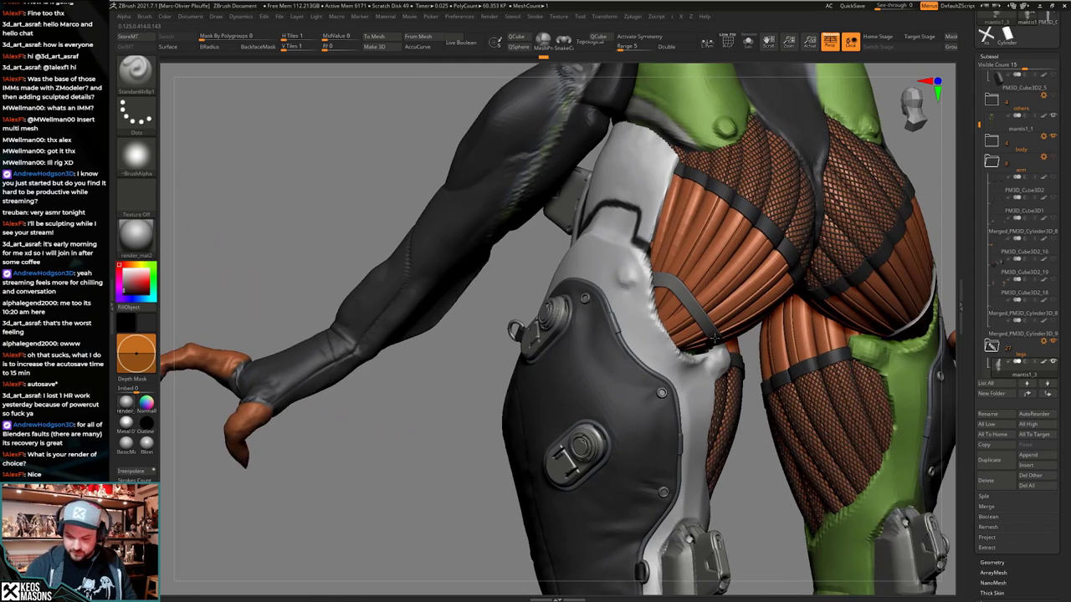
right_click_drag(730, 378, 590, 304)
key("alt+s")
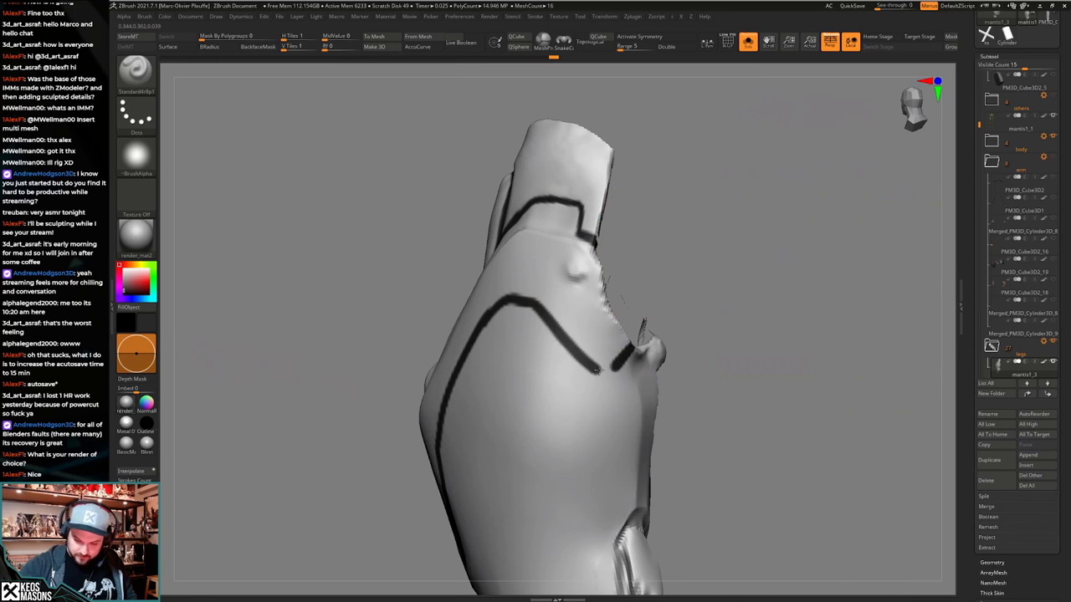
left_click_drag(598, 370, 619, 366)
mouse_move(619, 366)
right_mouse_down()
mouse_move(604, 360)
mouse_move(624, 363)
mouse_move(621, 384)
mouse_move(569, 418)
mouse_move(531, 399)
mouse_move(617, 410)
mouse_move(500, 406)
mouse_move(542, 402)
right_mouse_up()
key("alt+s")
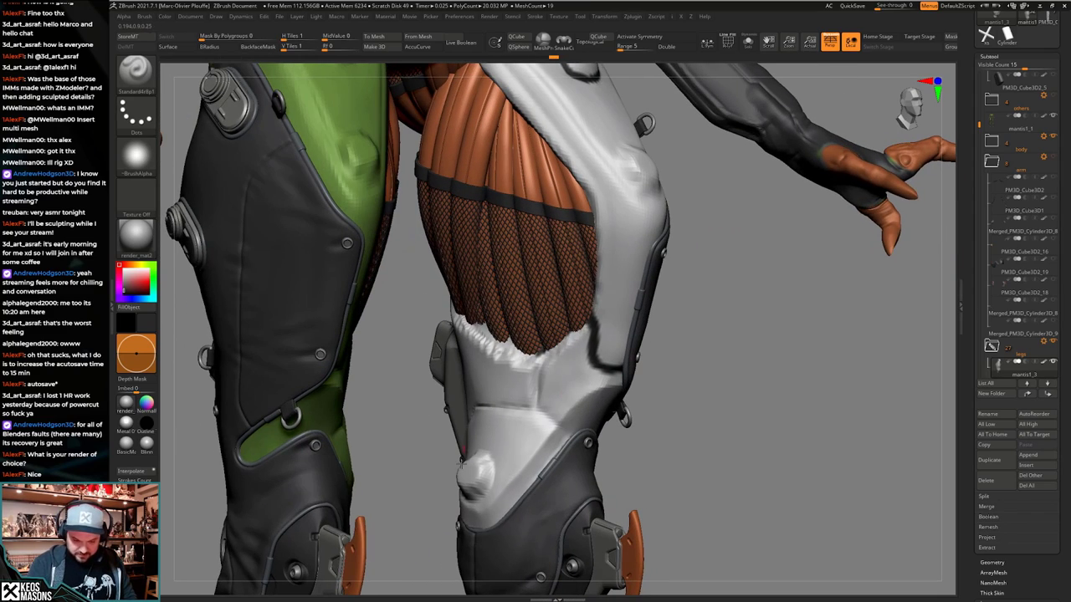
Paint a black panel line around the outer thigh of the leg mesh, using the surrounding armour as reference.
mouse_move(611, 404)
right_mouse_down()
mouse_move(551, 404)
mouse_move(601, 403)
mouse_move(607, 416)
right_mouse_up()
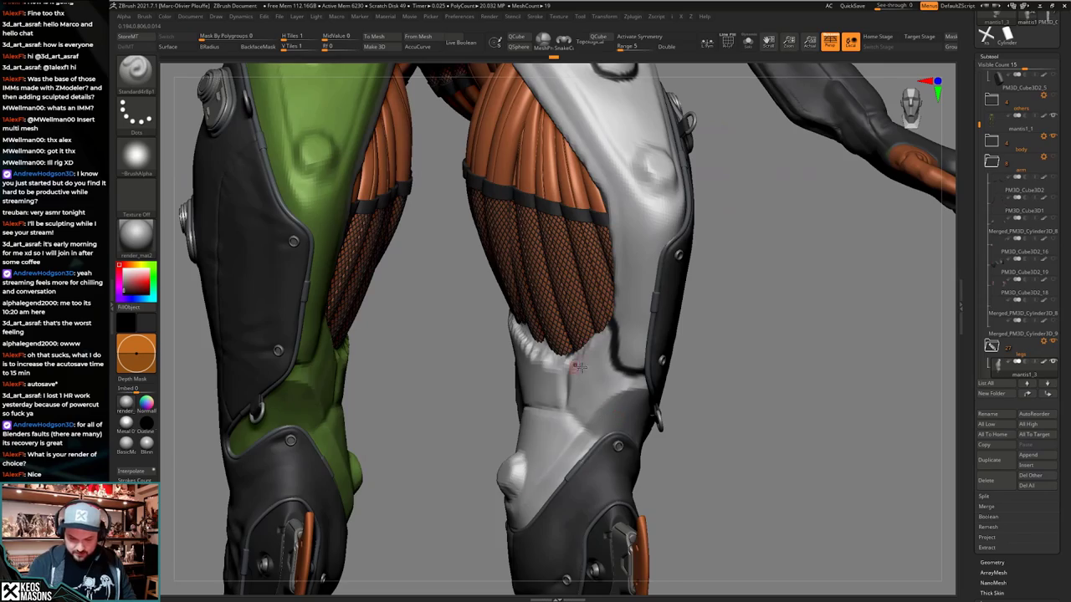
right_click_drag(510, 368, 575, 376)
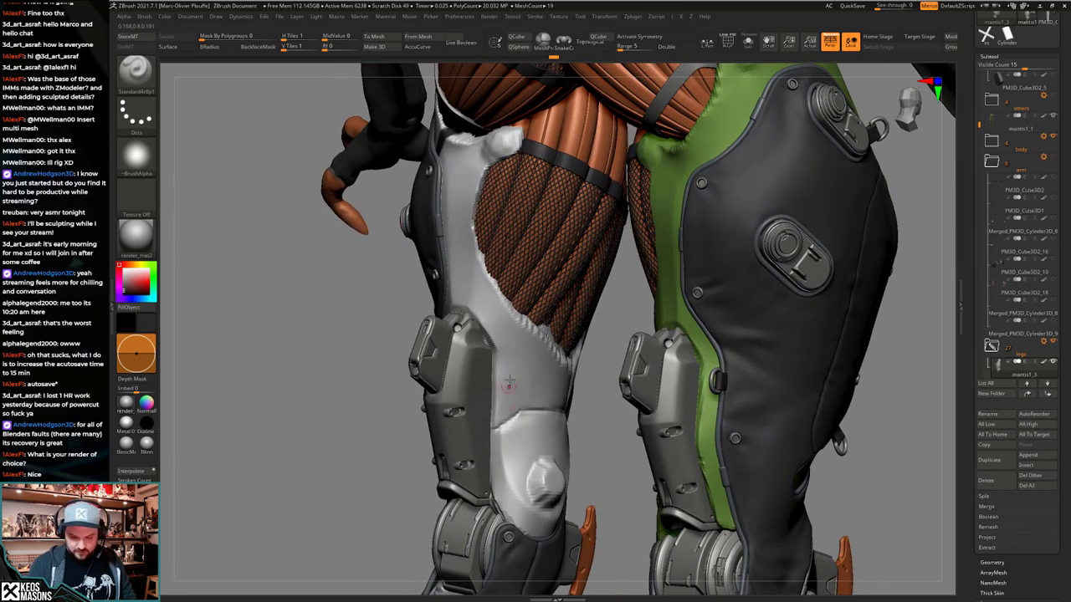
mouse_move(572, 416)
right_mouse_down()
mouse_move(560, 418)
mouse_move(570, 393)
mouse_move(554, 439)
mouse_move(569, 410)
mouse_move(552, 422)
right_mouse_up()
key("alt+shift+s")
key("alt+shift+s")
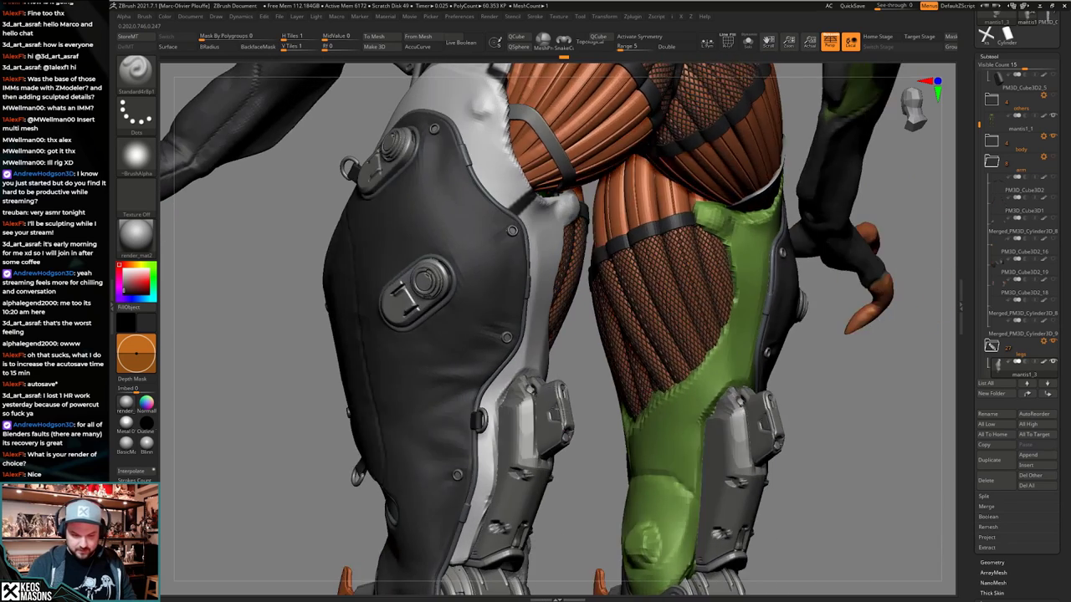
key("shift+s")
right_click_drag(481, 350, 519, 376)
key("alt+shift+s")
right_click_drag(594, 414, 629, 419)
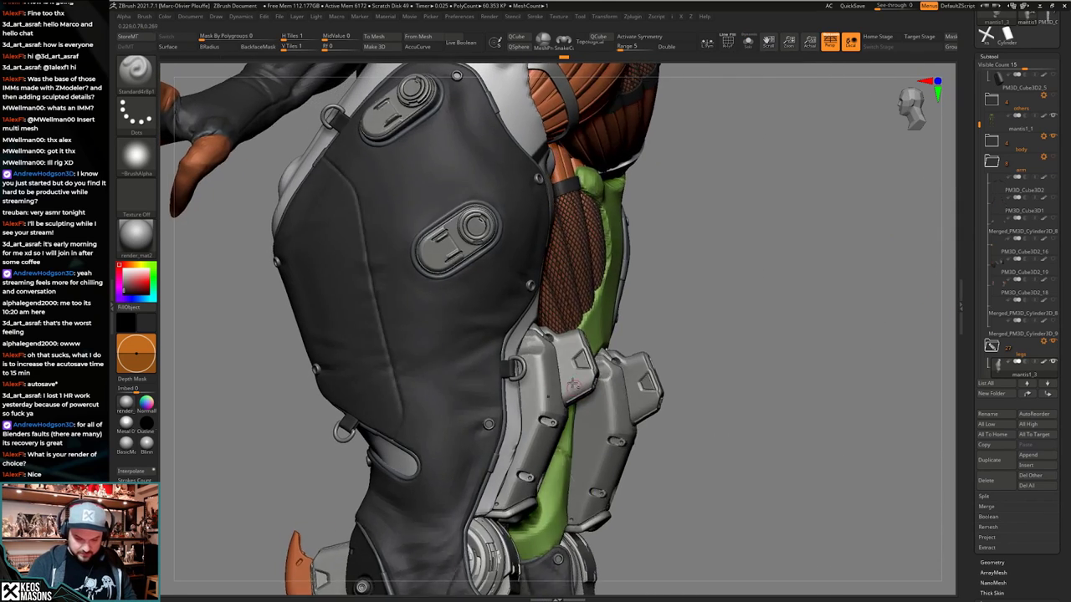
key("alt+shift+s")
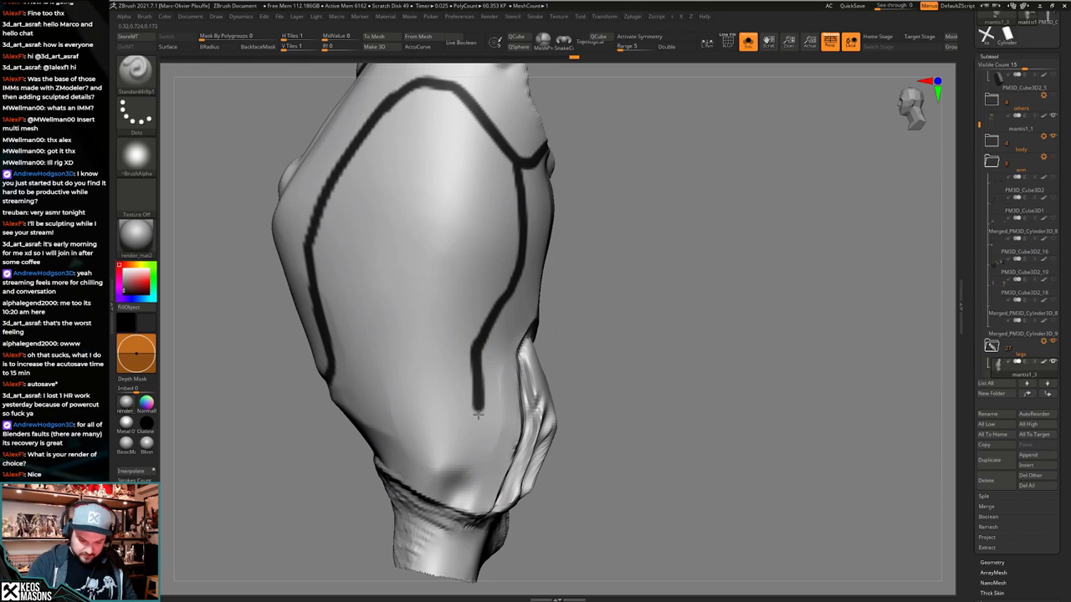
right_click_drag(453, 504, 577, 424)
key("alt+shift+s")
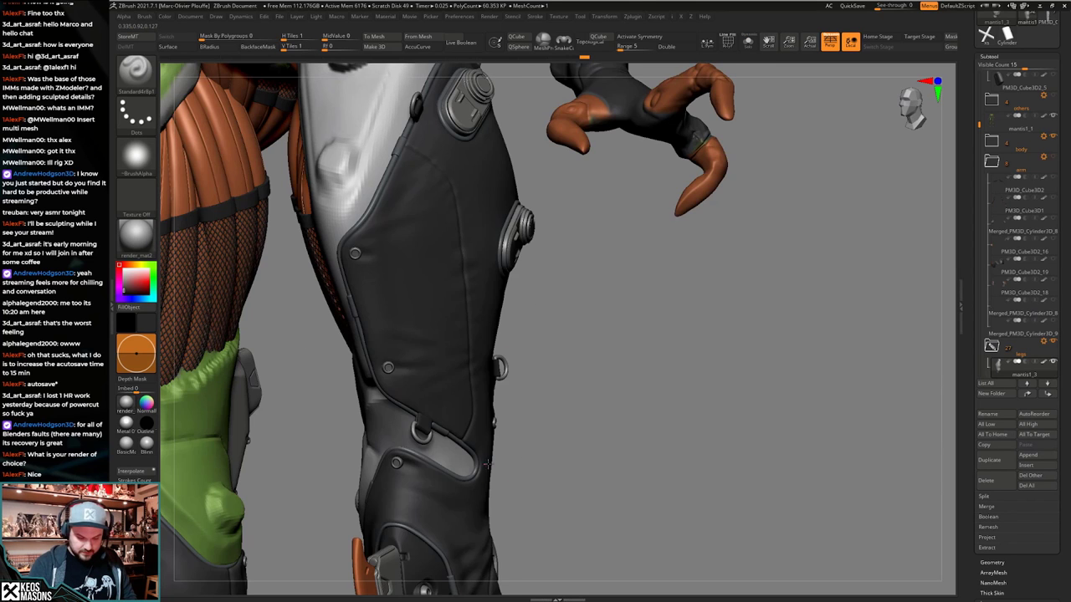
Extend the black panel line along the rear of the outer thigh down to the knee, following the armour edge.
mouse_move(488, 465)
right_mouse_down()
mouse_move(461, 376)
mouse_move(544, 418)
mouse_move(566, 465)
right_mouse_up()
key("alt+shift+s")
mouse_move(562, 396)
right_mouse_down("alt")
mouse_move(557, 447)
mouse_move(604, 430)
mouse_move(584, 424)
mouse_move(545, 463)
mouse_move(529, 447)
mouse_move(566, 430)
mouse_move(552, 416)
mouse_move(624, 402)
right_mouse_up("alt")
key("alt+shift+s")
key("alt+shift+s")
key("ctrl+z")
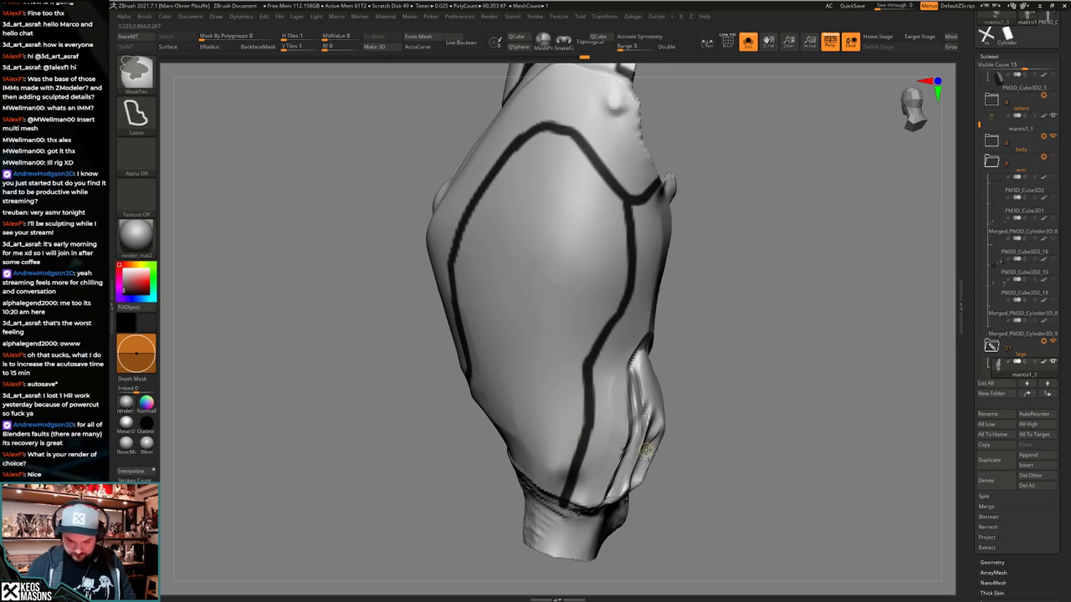
Paint black panel lines around the inner thigh muscle opening and across the strip beside it.
mouse_move(642, 445)
right_mouse_down()
mouse_move(649, 377)
mouse_move(582, 367)
mouse_move(585, 386)
mouse_move(559, 358)
right_mouse_up()
right_click_drag(559, 358, 501, 347)
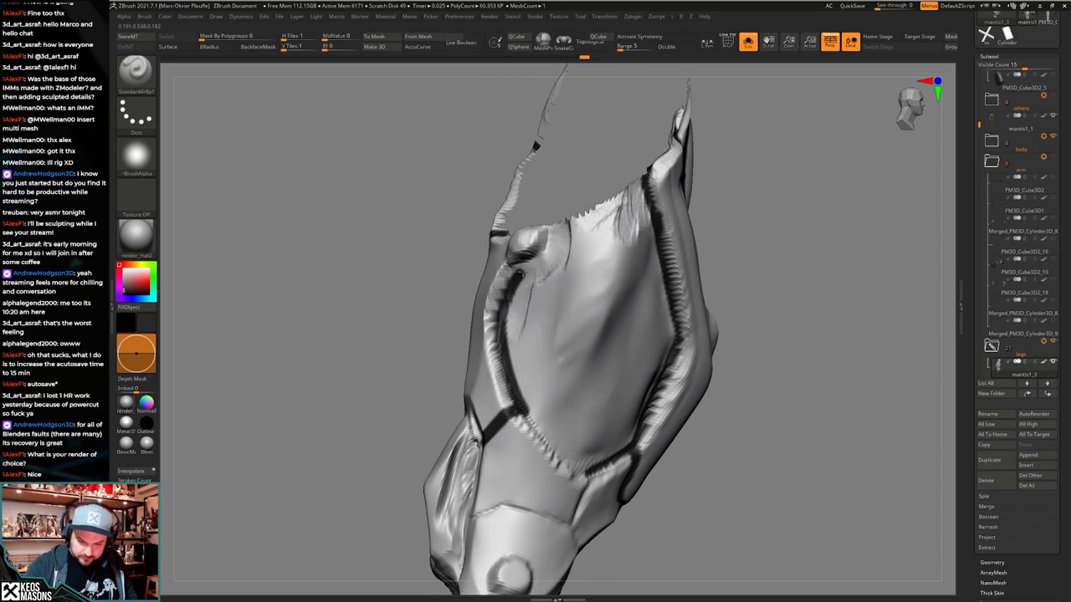
mouse_move(560, 224)
right_mouse_down()
mouse_move(527, 344)
mouse_move(555, 387)
right_mouse_up()
left_click_drag(561, 405, 579, 413)
mouse_move(579, 413)
right_mouse_down()
mouse_move(593, 399)
mouse_move(559, 378)
right_mouse_up()
mouse_move(558, 378)
right_mouse_down()
mouse_move(742, 347)
mouse_move(634, 385)
mouse_move(592, 474)
mouse_move(596, 410)
right_mouse_up()
Paint a black line around the lower edge of the knee section and up along its back side.
left_click_drag(597, 421, 545, 450)
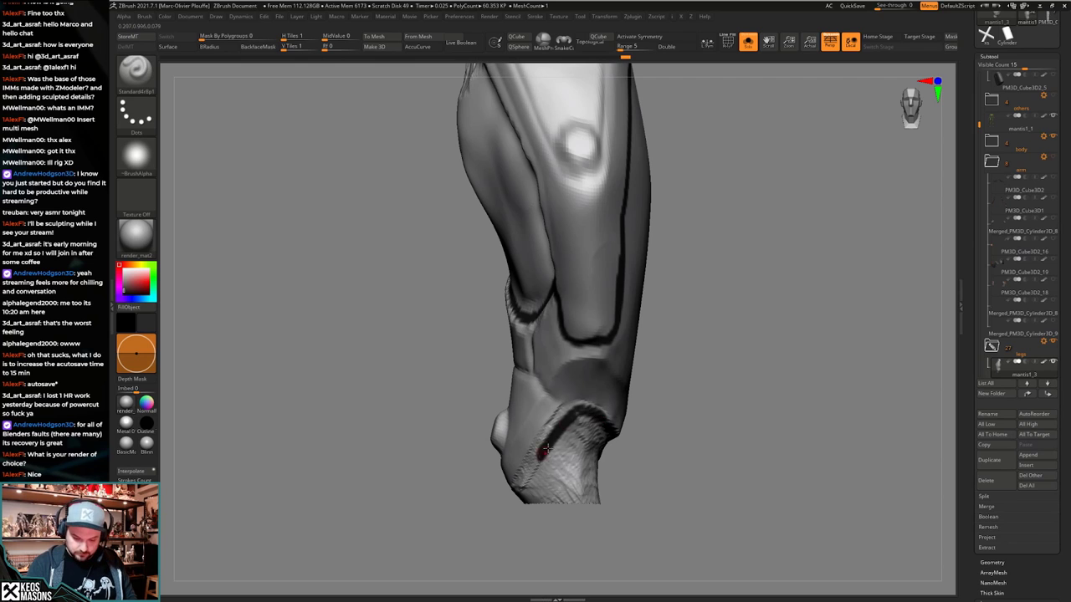
mouse_move(534, 463)
right_mouse_down()
mouse_move(591, 391)
mouse_move(536, 461)
right_mouse_up()
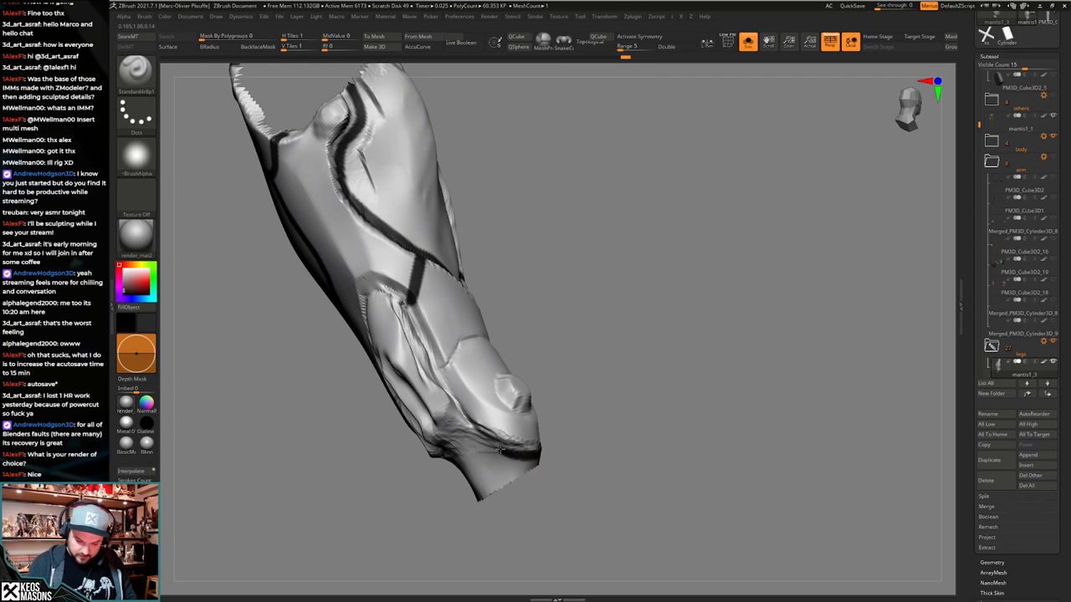
left_click_drag(501, 450, 487, 445)
mouse_move(487, 445)
right_mouse_down()
mouse_move(538, 411)
mouse_move(472, 405)
right_mouse_up()
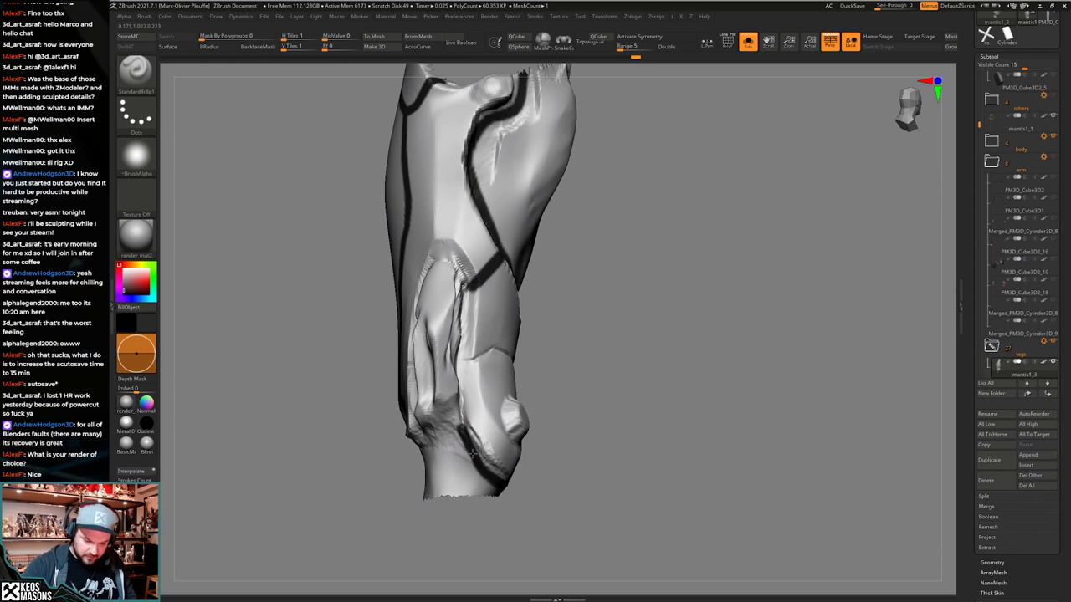
right_click_drag(474, 454, 463, 381)
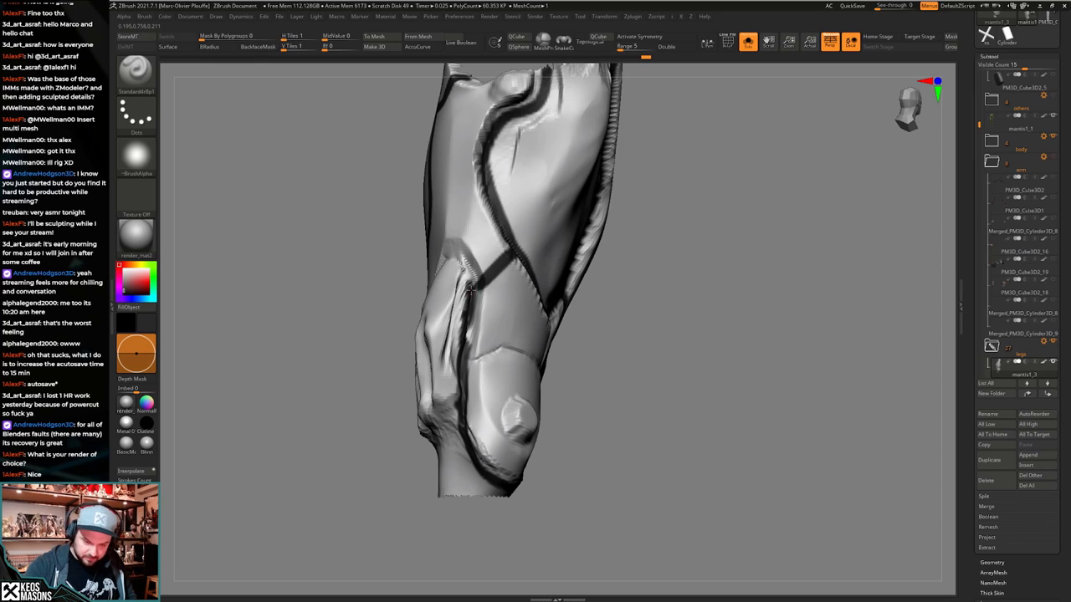
Outline the hollow at the back of the knee with a black arched line.
left_click_drag(471, 289, 473, 284)
right_click_drag(473, 284, 446, 262)
right_click_drag(452, 323, 431, 324)
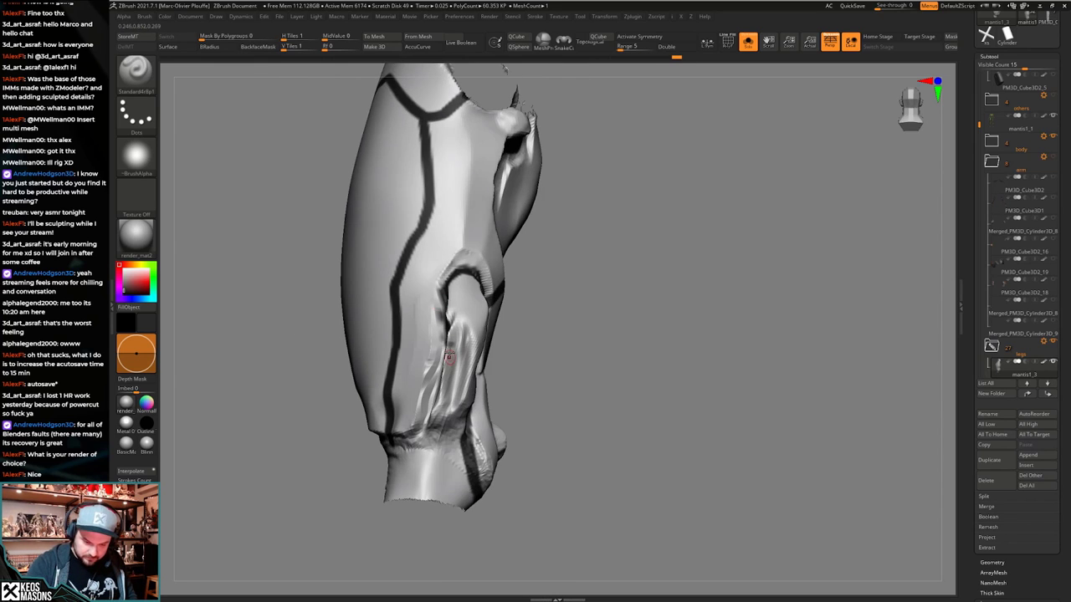
left_click_drag(449, 307, 443, 336)
right_click_drag(440, 325, 451, 322)
left_click_drag(431, 393, 420, 433)
Outline the long oval panel on the upper front thigh in black and begin the edge of the panel beneath it.
mouse_move(420, 456)
right_mouse_down()
mouse_move(407, 519)
mouse_move(469, 416)
mouse_move(466, 393)
mouse_move(526, 366)
mouse_move(535, 387)
mouse_move(486, 392)
mouse_move(483, 402)
mouse_move(554, 363)
mouse_move(552, 352)
right_mouse_up()
left_click_drag(542, 386, 569, 382)
mouse_move(568, 381)
right_mouse_down("ctrl")
mouse_move(558, 340)
mouse_move(581, 308)
mouse_move(583, 419)
right_mouse_up("ctrl")
right_click_drag(636, 377, 624, 356, "shift")
mouse_move(573, 381)
right_mouse_down()
mouse_move(608, 392)
mouse_move(608, 413)
right_mouse_up()
mouse_move(608, 414)
right_mouse_down()
mouse_move(532, 387)
mouse_move(603, 402)
mouse_move(595, 393)
mouse_move(584, 399)
mouse_move(584, 432)
mouse_move(590, 401)
right_mouse_up()
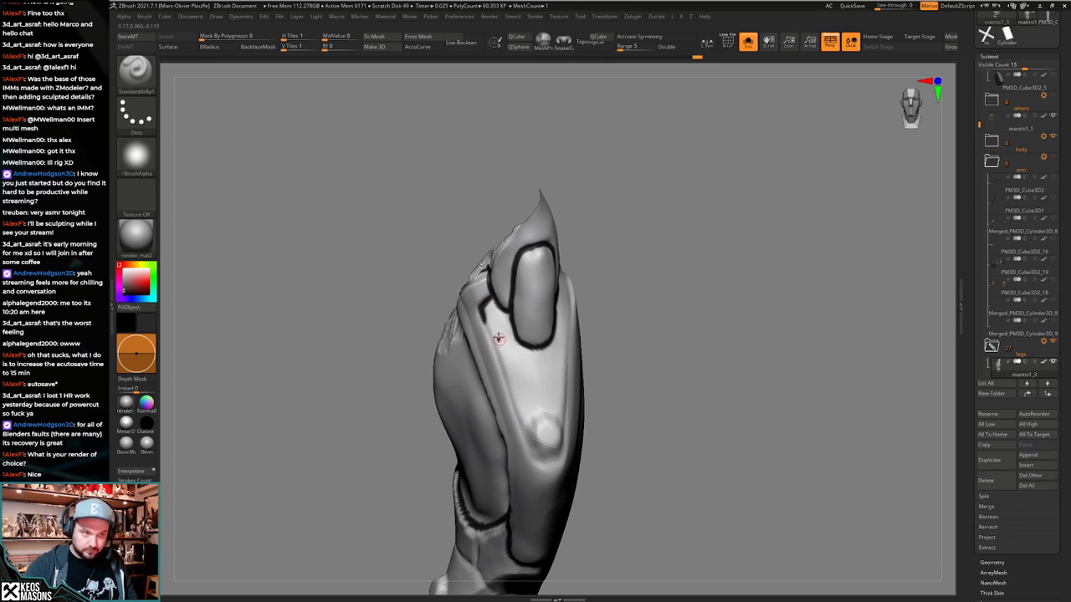
Outline the V-shaped front thigh panel in black, running the line beneath its round knob and up the far side.
right_click_drag(498, 338, 492, 328)
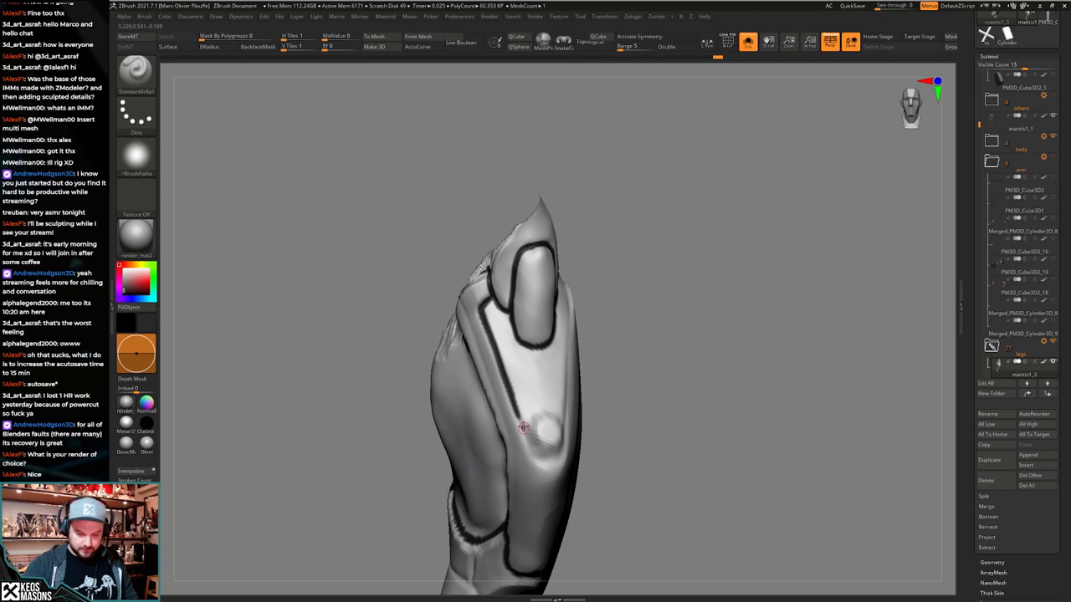
left_click_drag(522, 428, 528, 446)
right_click_drag(570, 467, 567, 449)
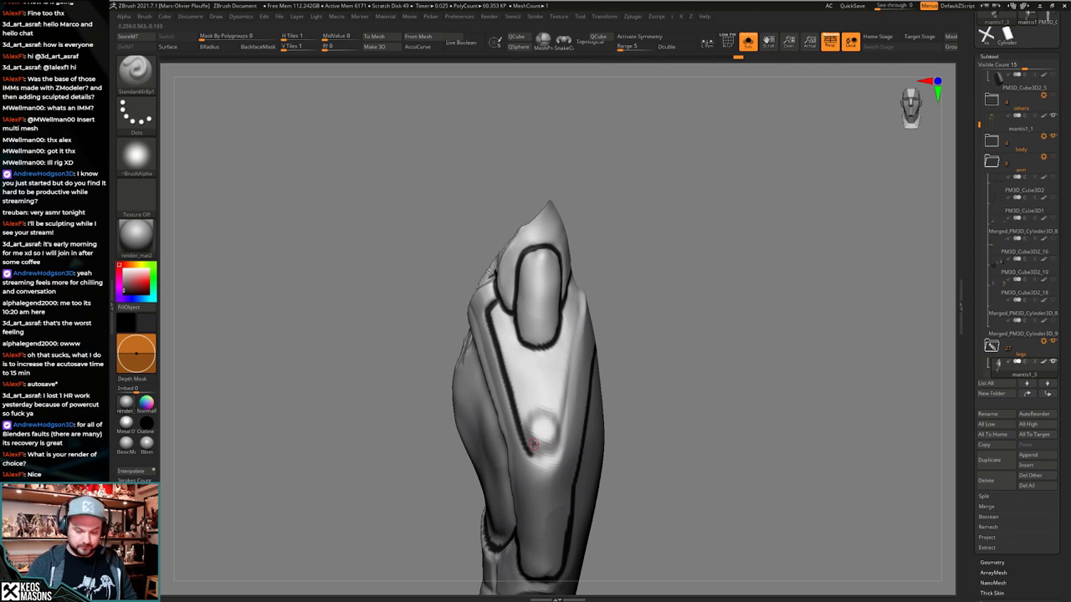
left_click_drag(533, 445, 532, 454)
right_click_drag(557, 447, 582, 396)
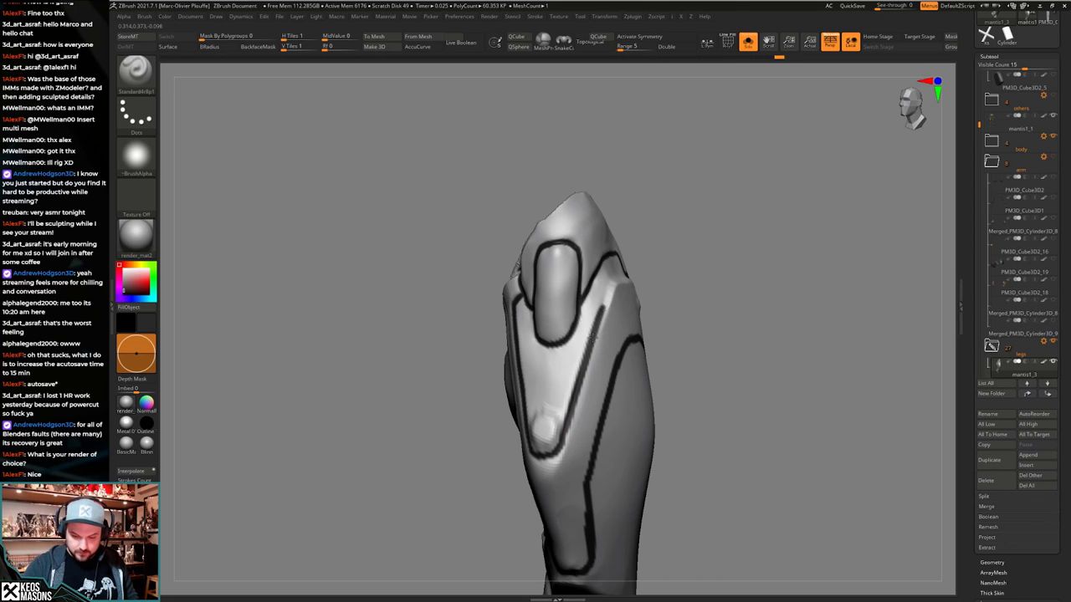
left_click_drag(593, 338, 613, 281)
mouse_move(613, 280)
right_mouse_down()
mouse_move(569, 255)
mouse_move(638, 268)
mouse_move(692, 367)
mouse_move(617, 342)
right_mouse_up()
Pick white as the paint colour and clean up the stray black stroke near the oval and V-shaped thigh panels.
right_click(652, 361)
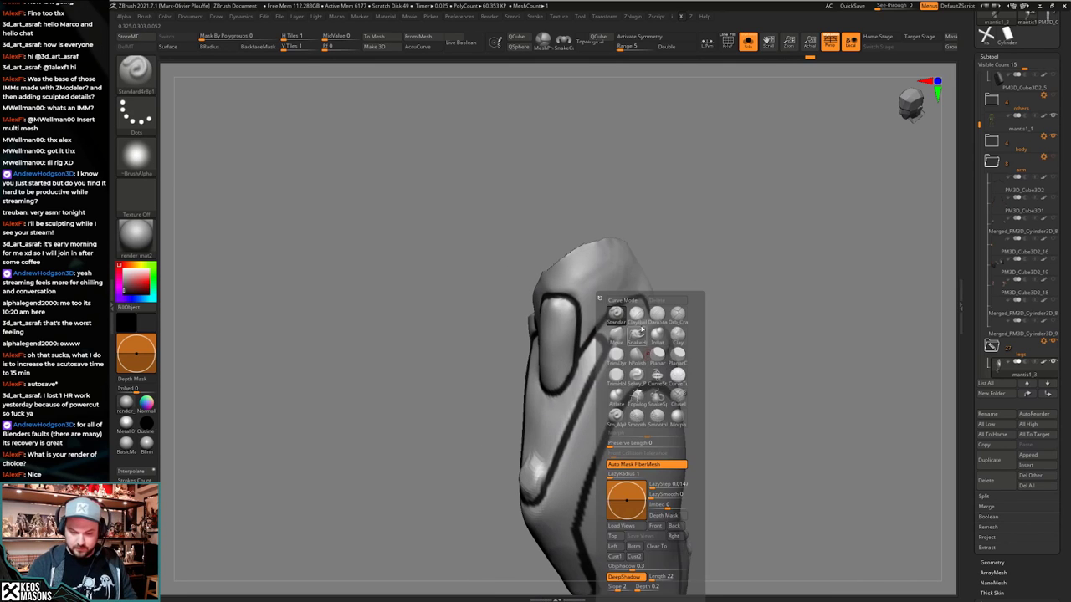
key("ctrl+z")
right_click(627, 370)
left_click_drag(554, 373, 544, 358)
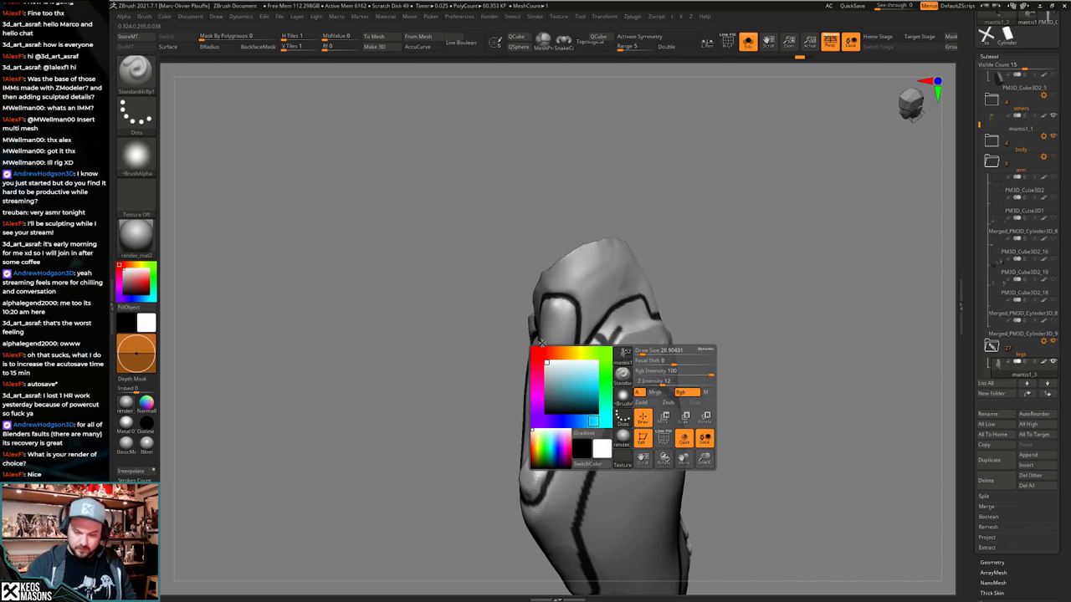
left_click_drag(622, 323, 613, 360)
mouse_move(615, 358)
right_mouse_down()
mouse_move(655, 337)
mouse_move(700, 380)
mouse_move(663, 406)
mouse_move(664, 393)
right_mouse_up()
right_click_drag(664, 394, 671, 387, "shift")
left_click_drag(635, 310, 607, 408)
right_click_drag(607, 409, 635, 417)
key("space")
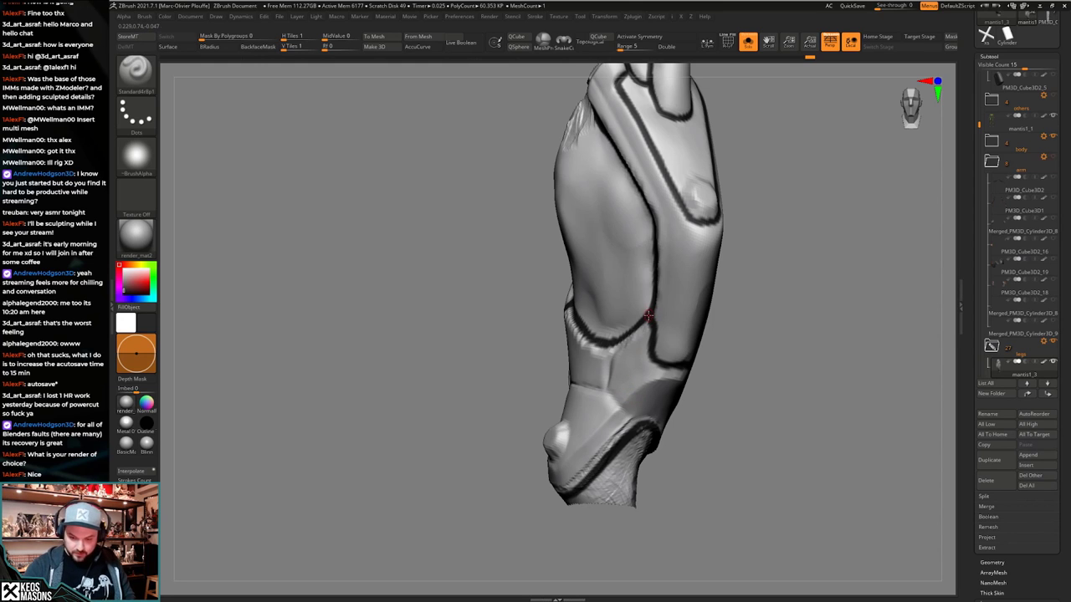
Paint a black line across the inner knee, separating the rounded knee piece from the section above it.
right_click_drag(615, 402, 571, 426)
left_click_drag(572, 420, 553, 449, "ctrl")
right_click_drag(553, 449, 543, 443)
left_click_drag(544, 445, 549, 454, "ctrl")
right_click_drag(549, 455, 548, 463)
mouse_move(547, 462)
left_mouse_down()
mouse_move(605, 363)
mouse_move(633, 409)
mouse_move(628, 397)
mouse_move(649, 413)
mouse_move(629, 413)
mouse_move(628, 401)
mouse_move(623, 432)
mouse_move(639, 402)
left_mouse_up()
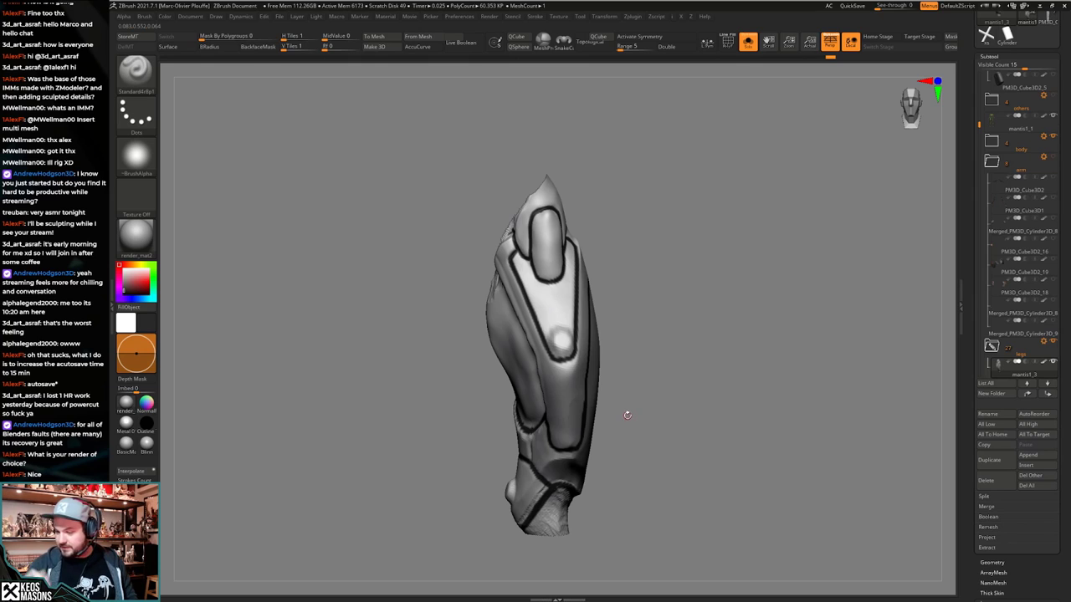
Duplicate the leg subtool mantis1_3 and make the copy the active subtool.
left_click_drag(971, 375, 972, 331)
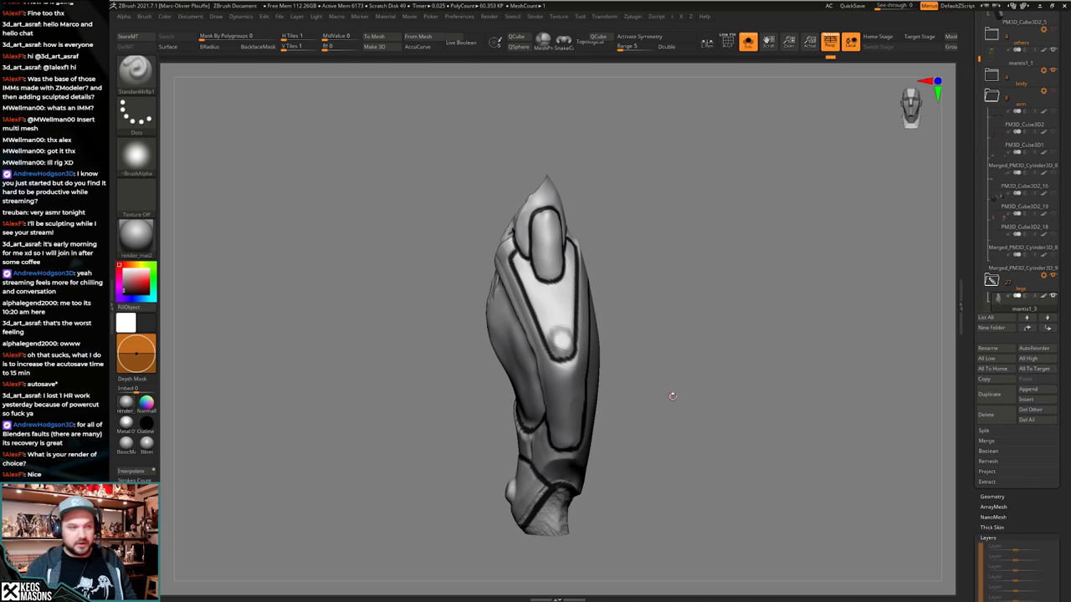
mouse_move(676, 423)
left_mouse_down()
mouse_move(690, 413)
mouse_move(668, 412)
mouse_move(684, 405)
mouse_move(672, 404)
left_mouse_up()
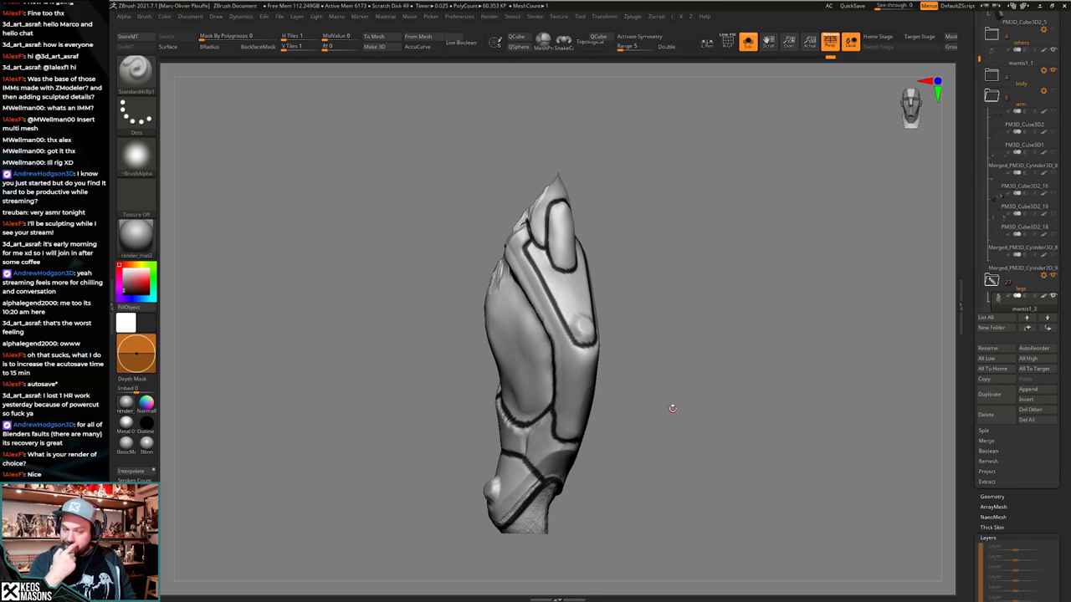
left_click(990, 394)
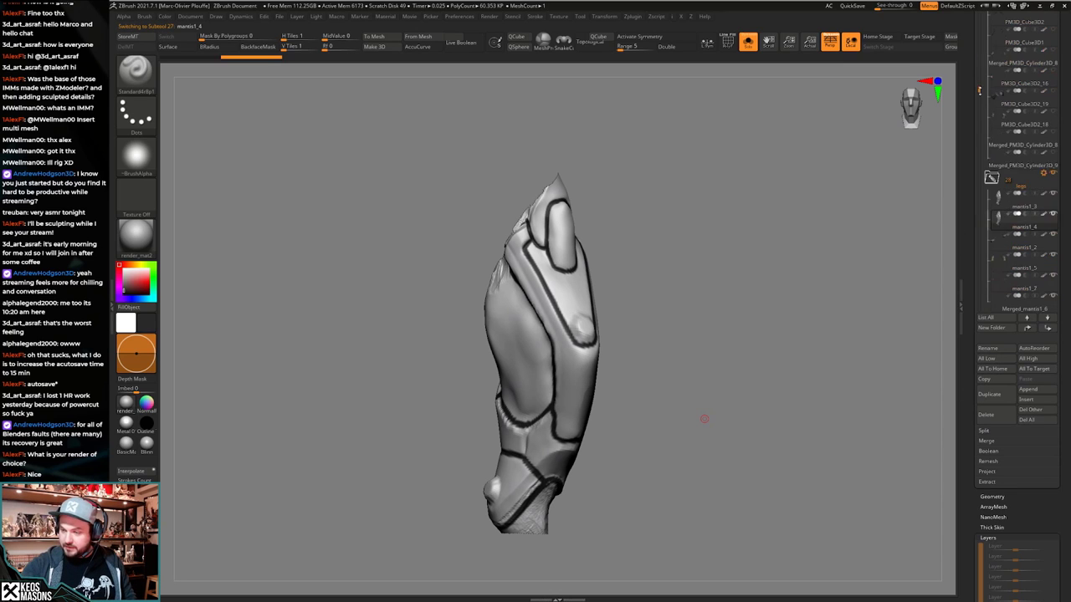
left_click_drag(750, 378, 746, 378)
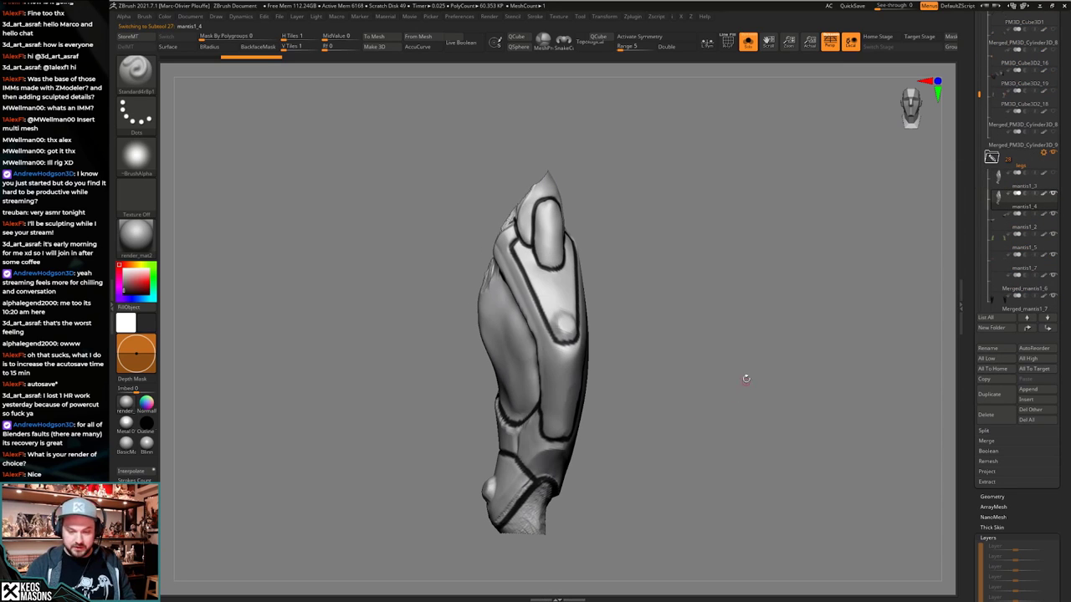
Mask the painted panel lines on the duplicated leg with Mask By Intensity.
key("z")
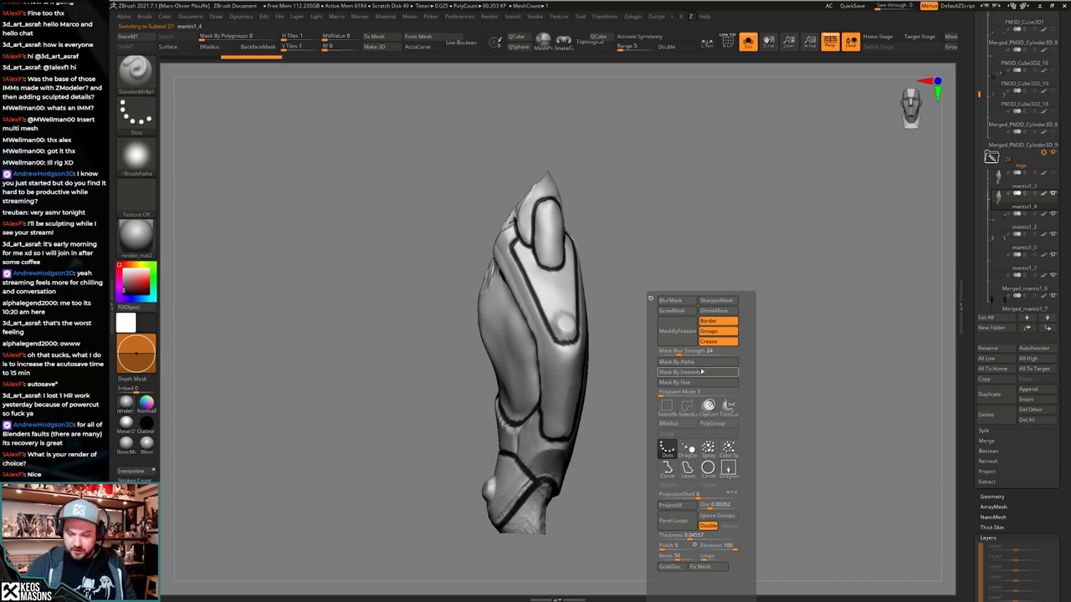
left_click(702, 372)
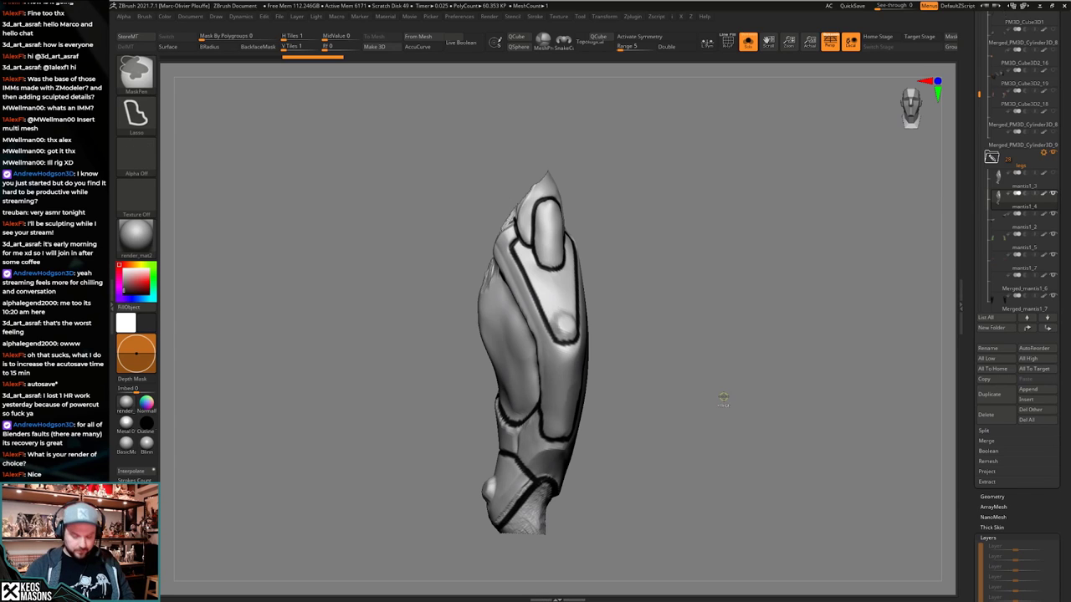
left_click(729, 381, "ctrl")
left_click(726, 391, "ctrl")
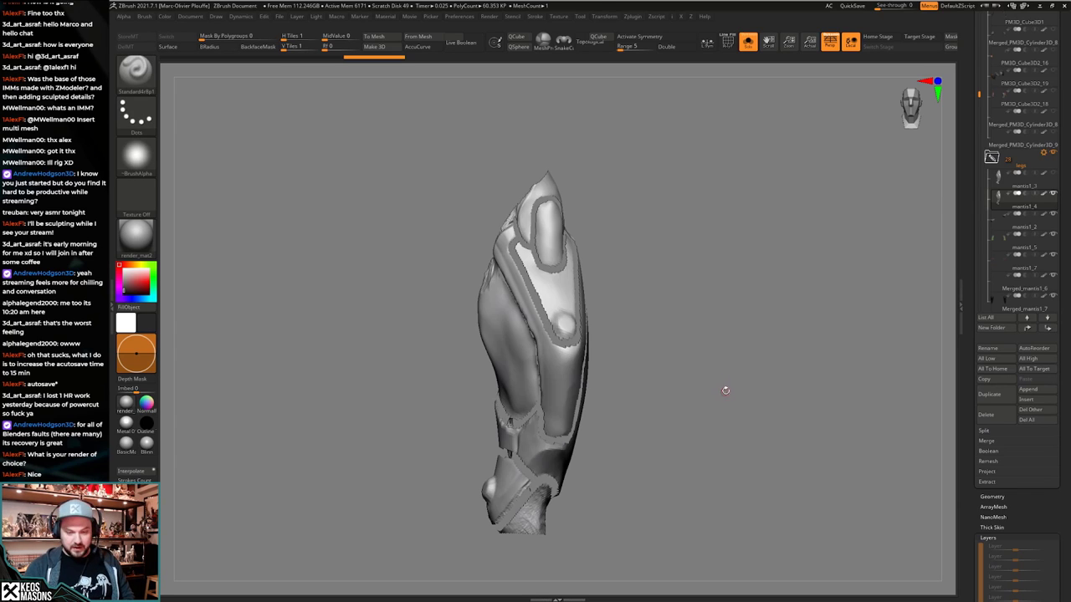
Turn the masked lines into their own polygroup and split the enclosed leg panels into separate polygroups.
key("ctrl+w")
mouse_move(729, 383)
left_mouse_down()
mouse_move(718, 377)
mouse_move(765, 378)
mouse_move(720, 382)
mouse_move(728, 374)
left_mouse_up()
key("shift+f")
key("ctrl+g")
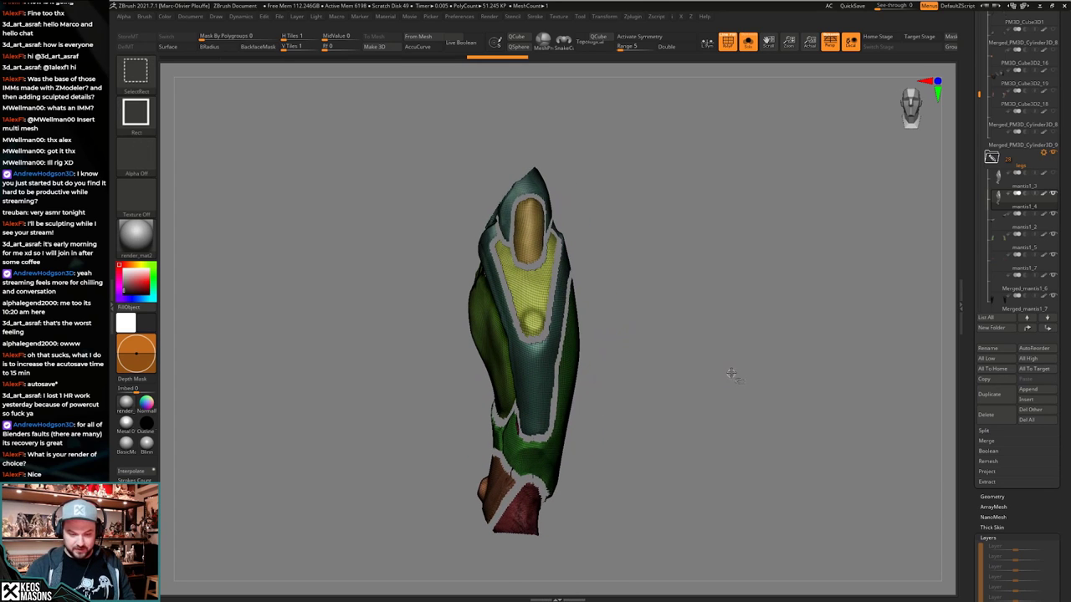
left_click(735, 372, "ctrl+shift")
Isolate the V-shaped front thigh panel, grow its visible area and assign it a new polygroup.
right_click_drag(540, 310, 545, 358, "alt")
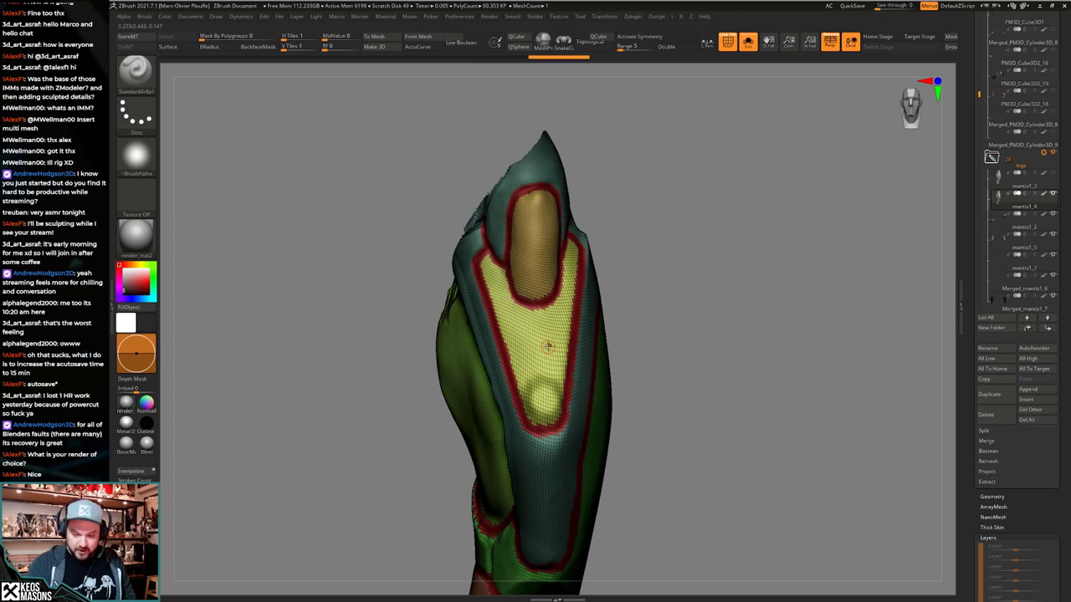
left_click(547, 347, "ctrl+shift")
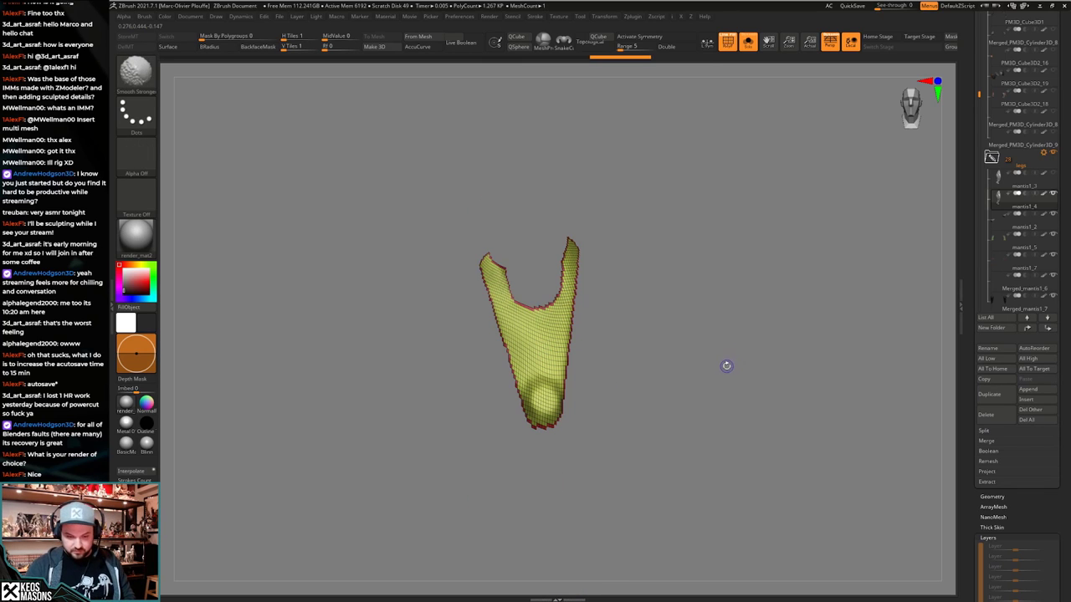
key("ctrl+shift+x")
left_click_drag(738, 354, 703, 341, "ctrl+shift")
key("ctrl+w")
left_click(749, 345, "ctrl+shift")
Isolate the long oval panel on the upper thigh and give it its own expanded polygroup.
right_click_drag(596, 253, 569, 303, "alt")
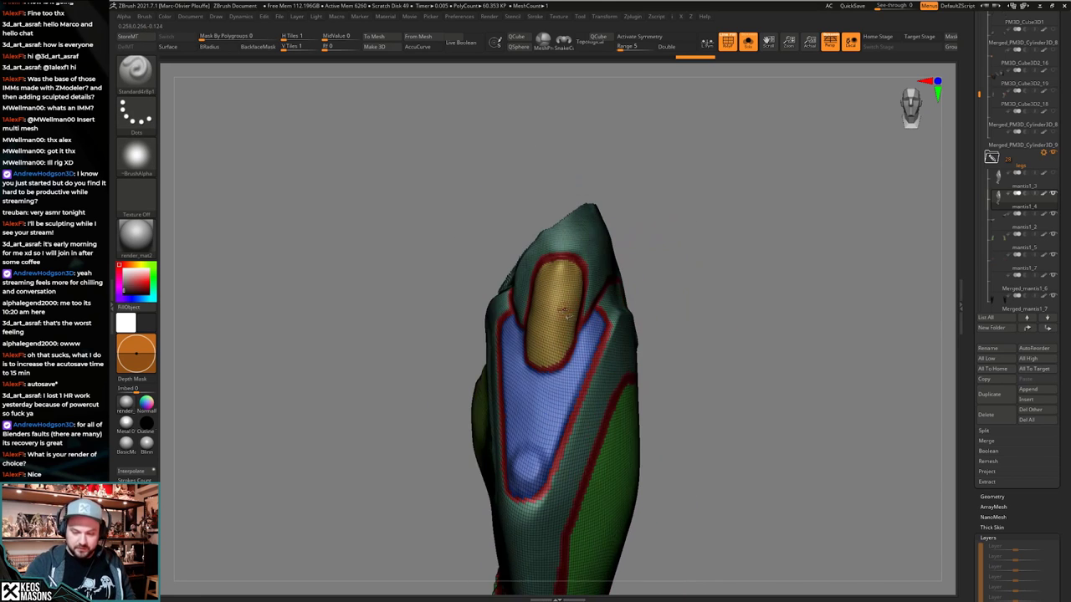
left_click(570, 301, "ctrl+shift")
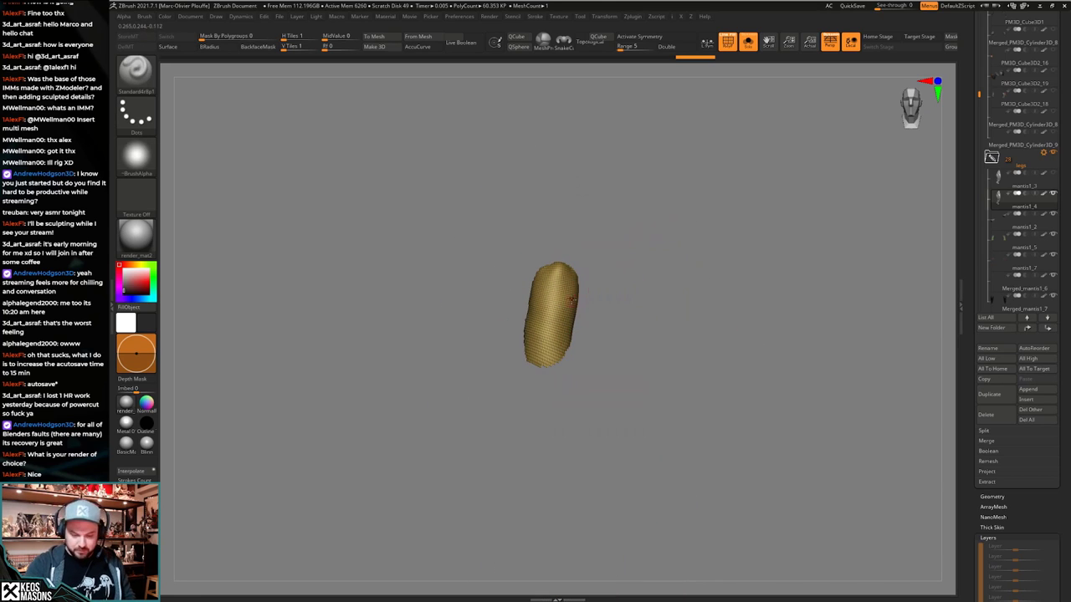
left_click(761, 369, "ctrl+shift")
left_click_drag(753, 366, 716, 363)
Isolate the teal frame surrounding the front thigh panels to examine its extent, and restore the full leg.
left_click(628, 245, "ctrl+shift")
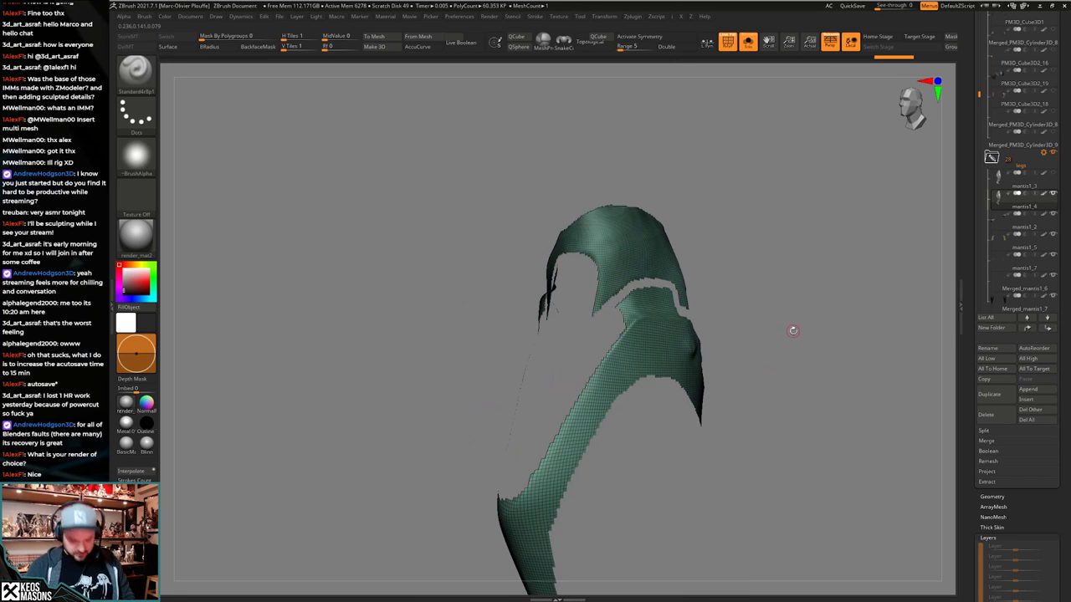
left_click_drag(793, 330, 683, 368)
left_click_drag(557, 482, 569, 251, "alt")
left_click(816, 238, "ctrl+shift")
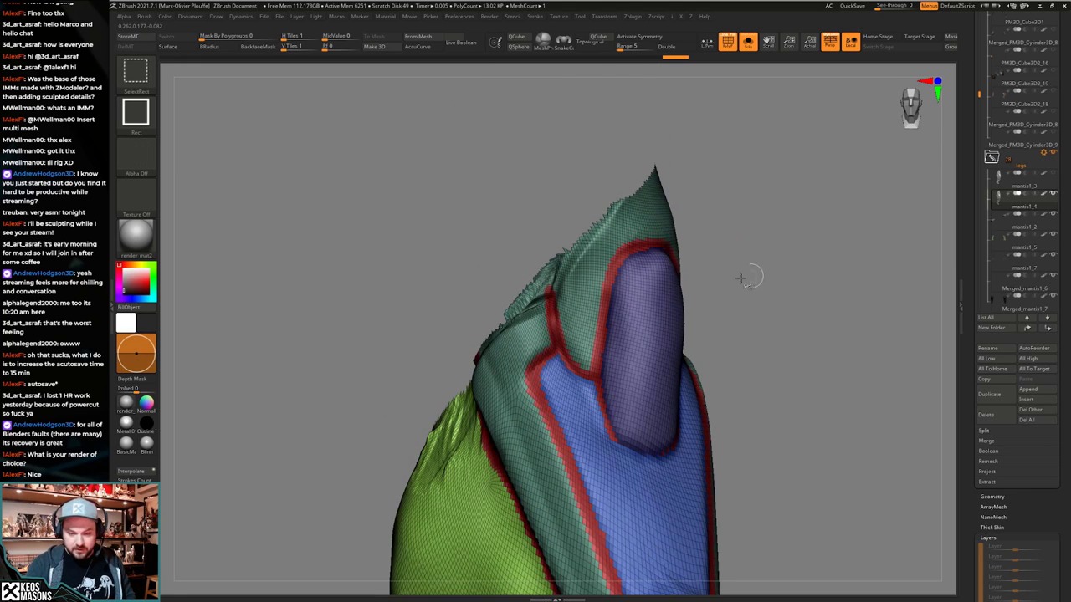
Isolate and restore the teal frame, and trim off the loose jagged strip beside the upper thigh cap with a lasso selection.
left_click(583, 276, "ctrl+shift")
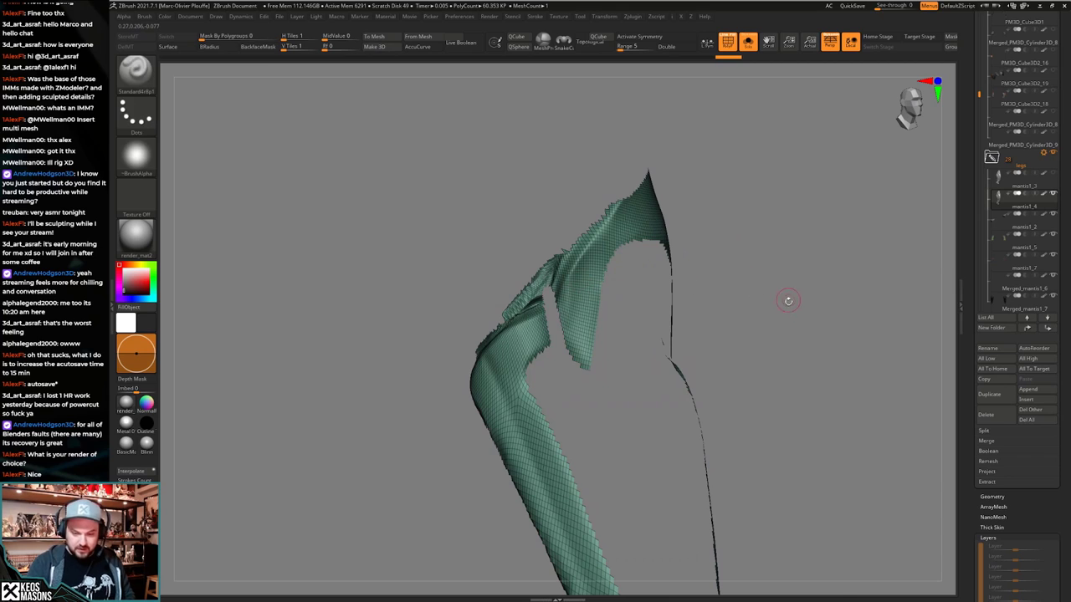
key("space")
left_click(811, 314)
left_click(867, 293, "ctrl+shift")
key("space")
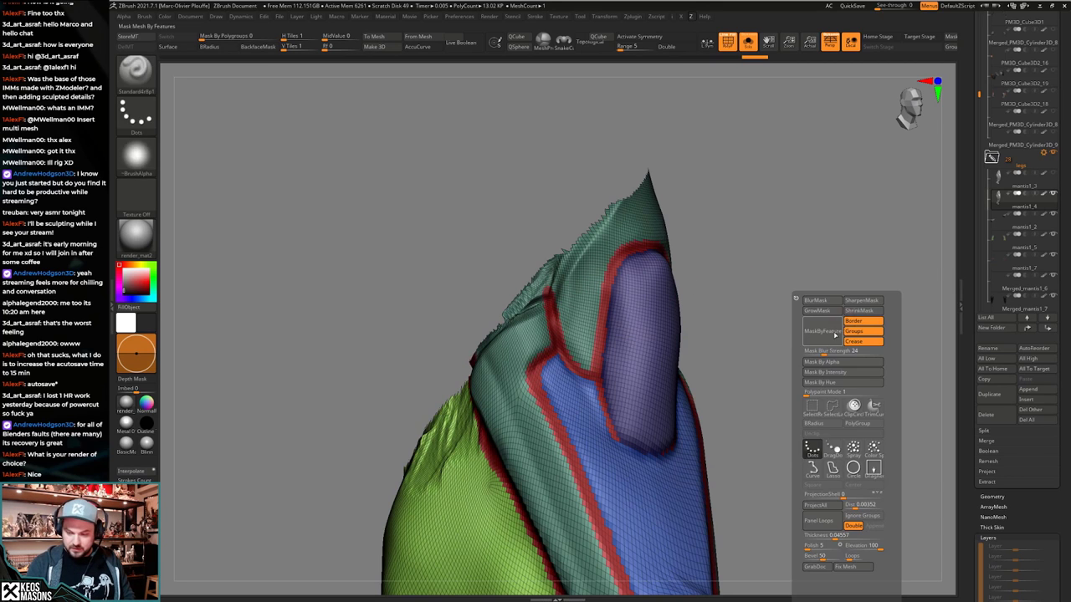
left_click(836, 449, "ctrl+shift")
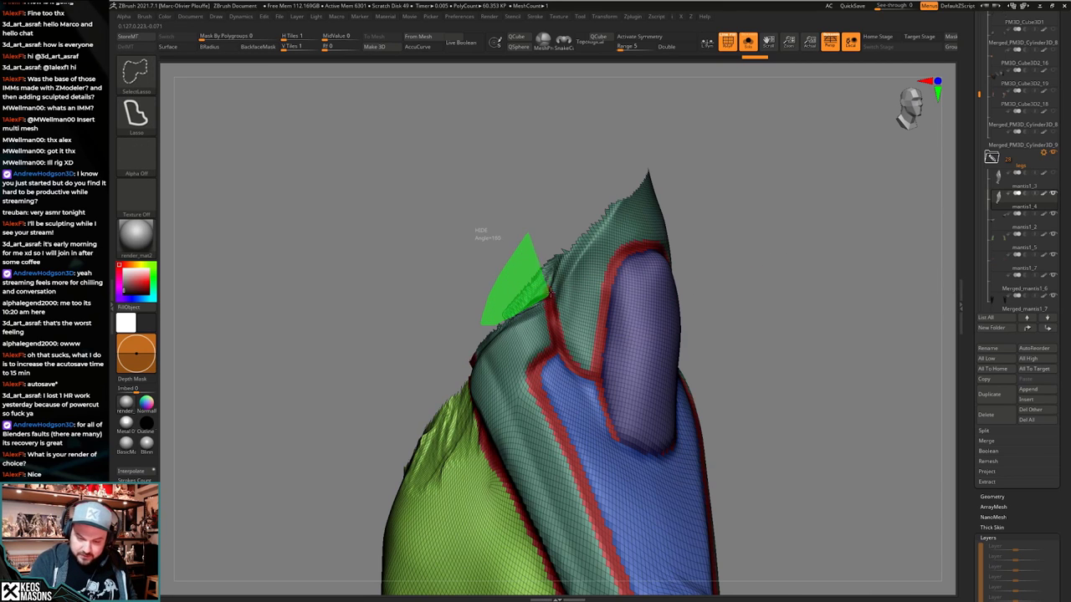
left_click_drag(576, 171, 576, 172, "ctrl+alt+shift")
mouse_move(661, 200)
left_mouse_down()
mouse_move(676, 234)
mouse_move(749, 302)
mouse_move(733, 330)
left_mouse_up()
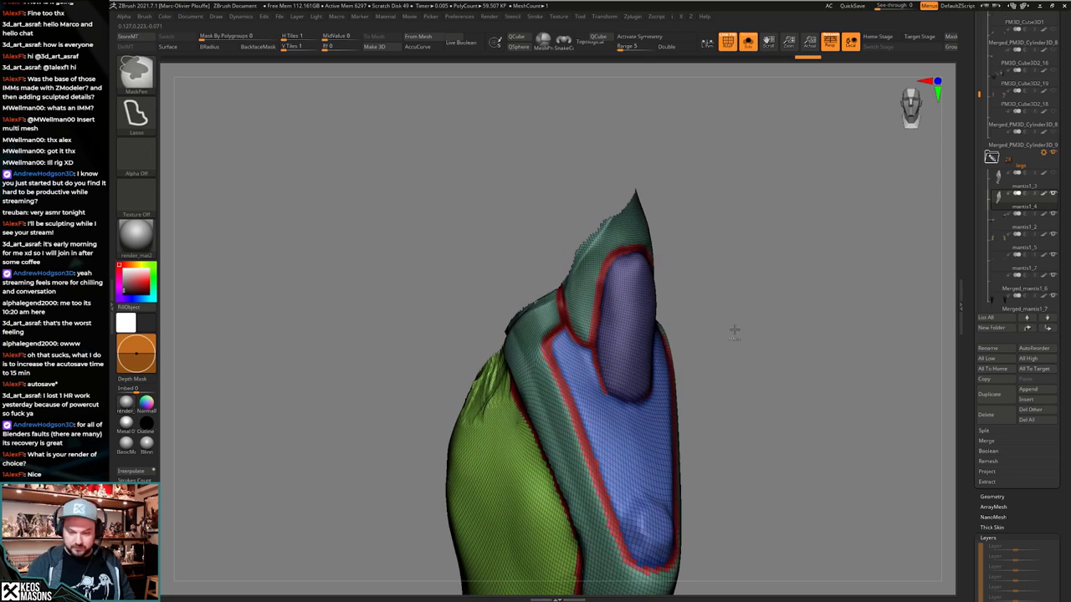
Regroup the teal frame so the upper thigh cap and the lower frame have separate polygroups, and restore the full leg.
left_click(640, 236, "ctrl+shift")
key("ctrl+w")
left_click_drag(791, 350, 835, 329)
key("ctrl+w")
left_click(812, 327, "ctrl+shift")
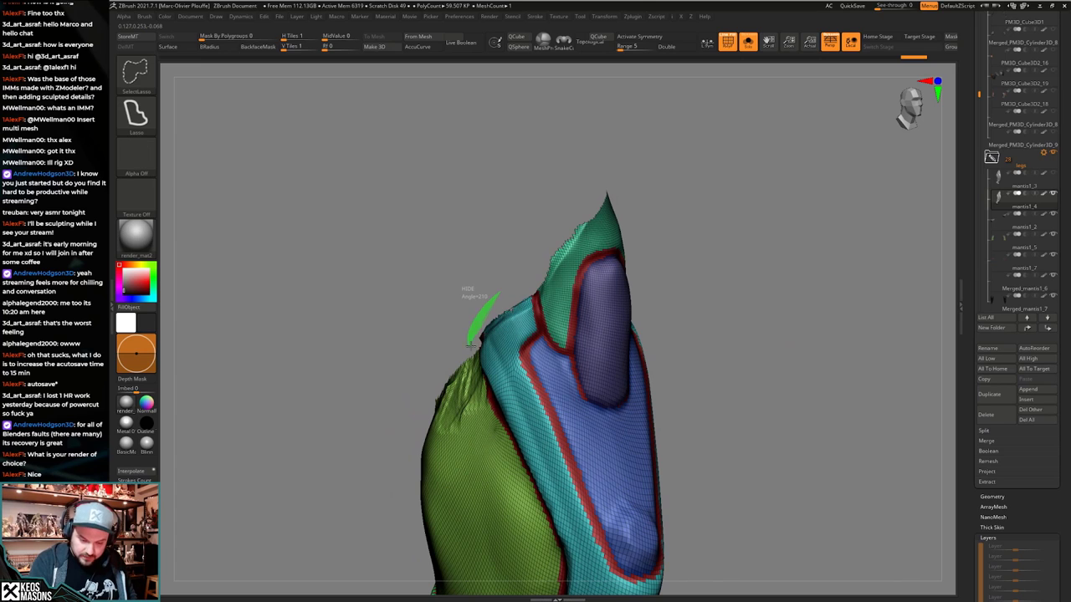
Trim the ragged upper inner edge of the cyan frame with a lasso selection.
left_click_drag(537, 294, 535, 250, "ctrl+alt+shift")
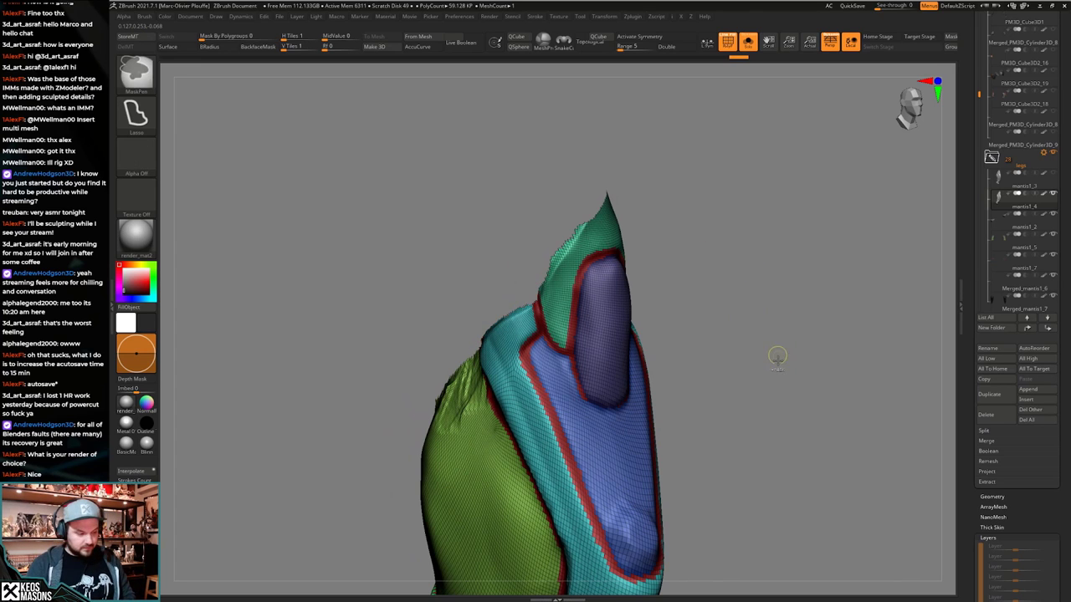
mouse_move(777, 355)
left_mouse_down()
mouse_move(773, 331)
mouse_move(757, 352)
mouse_move(752, 335)
mouse_move(750, 356)
left_mouse_up()
key("space")
left_click(755, 317)
left_click_drag(808, 257, 770, 264)
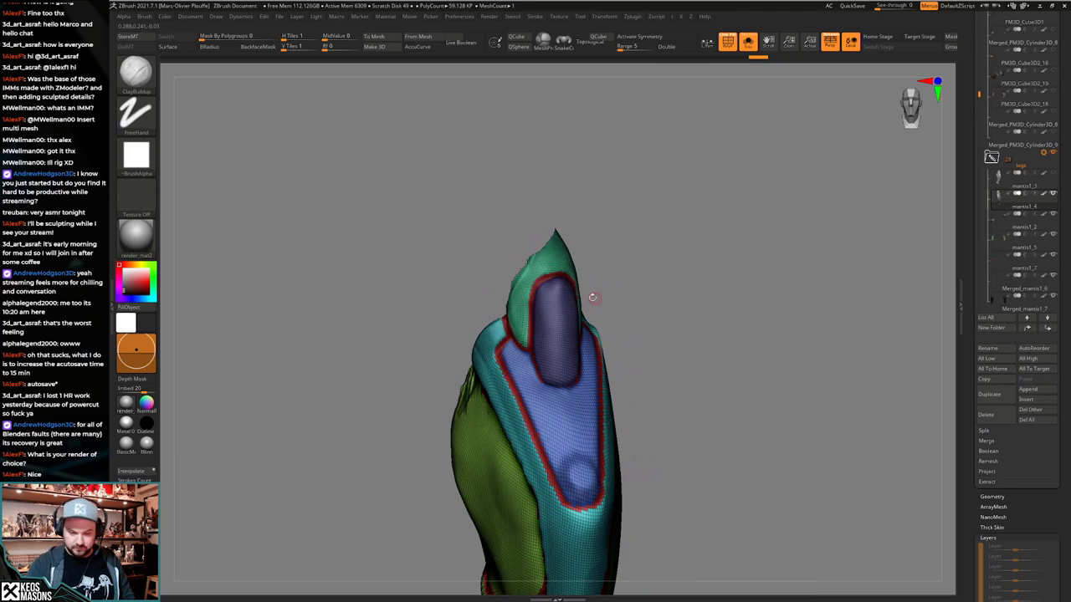
Isolate the upper thigh cap with rectangular selection, grow its visible area and assign it a new polygroup.
key("shift+f")
key("shift+f")
left_click_drag(761, 322, 711, 322)
key("shift+f")
left_click(585, 253, "ctrl+shift")
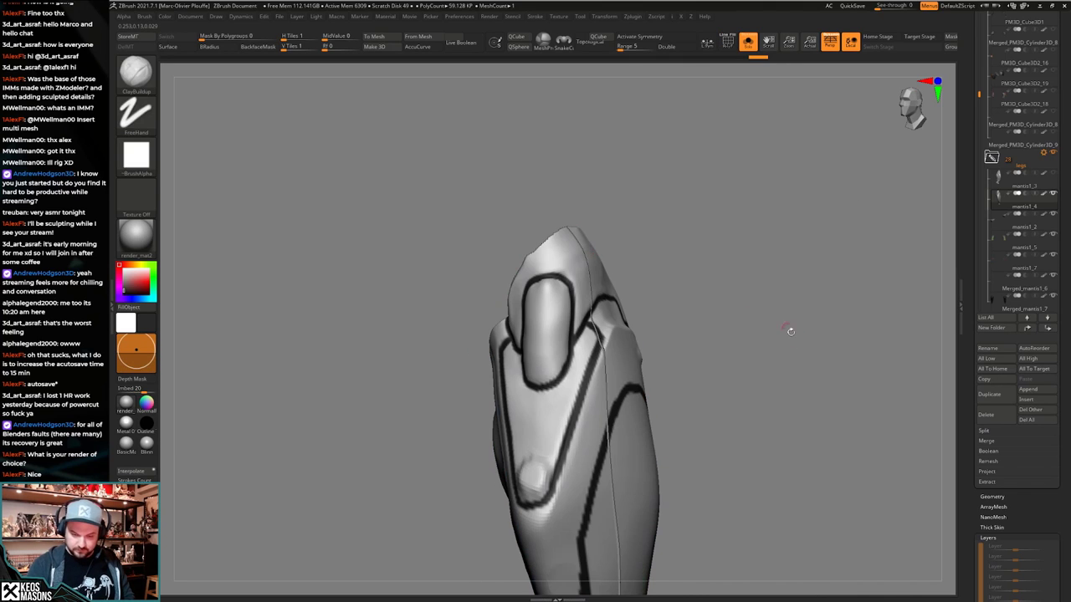
left_click_drag(789, 330, 719, 311)
left_click(717, 309, "ctrl+shift")
key("ctrl+shift+space")
left_click(610, 366, "ctrl+shift")
left_click(606, 243, "ctrl+shift")
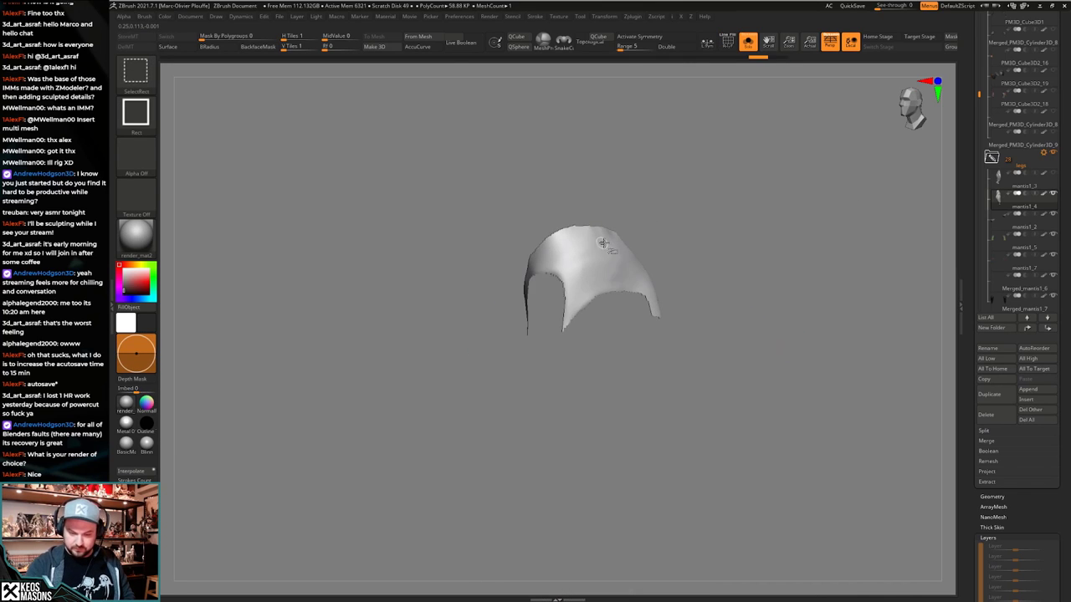
key("ctrl+shift+x")
key("ctrl+shift+x")
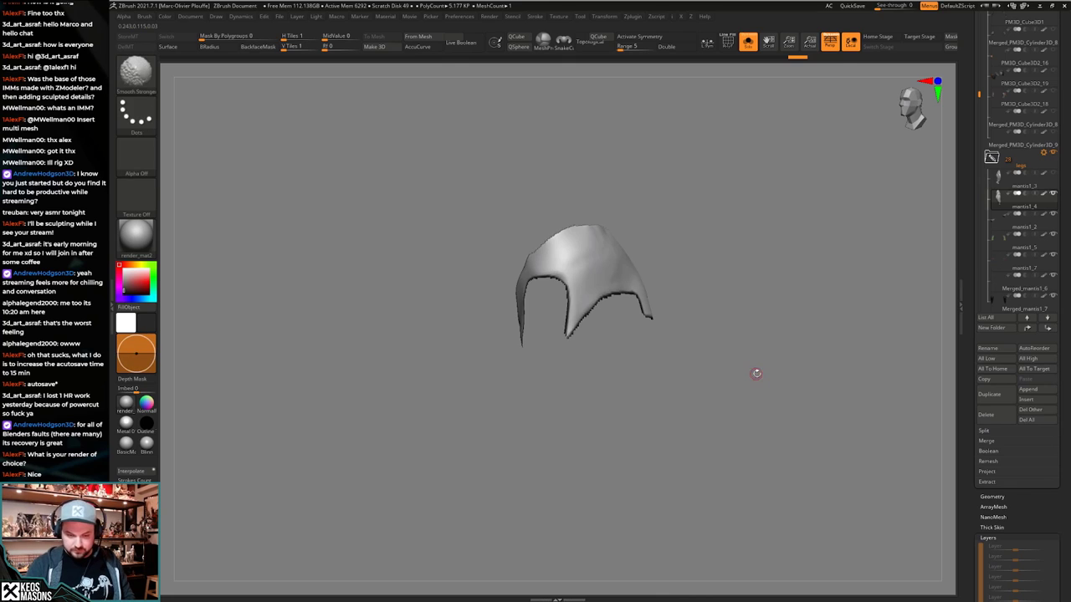
key("ctrl+shift+a")
key("shift+f")
mouse_move(775, 360)
left_mouse_down()
mouse_move(700, 371)
mouse_move(581, 331)
mouse_move(584, 341)
left_mouse_up()
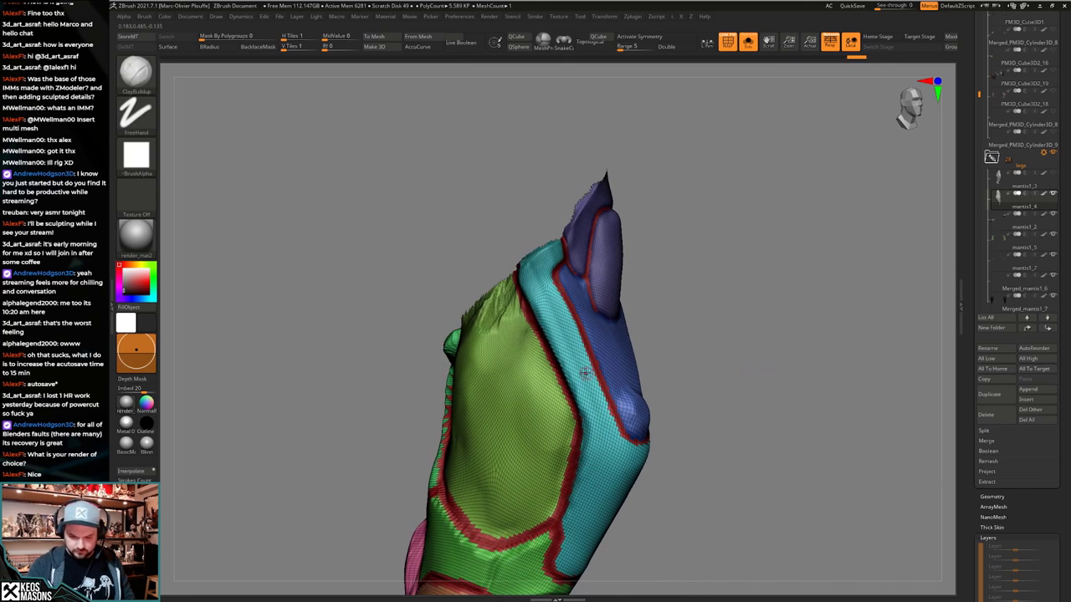
Isolate the cyan front thigh frame, grow it, assign a new polygroup and compare it with the whole character before restoring the leg.
left_click(586, 374, "ctrl+shift")
mouse_move(669, 368)
left_mouse_down()
mouse_move(751, 352)
mouse_move(780, 363)
mouse_move(769, 356)
mouse_move(743, 368)
mouse_move(743, 390)
left_mouse_up()
key("ctrl+shift+x")
key("ctrl+w")
key("alt+s")
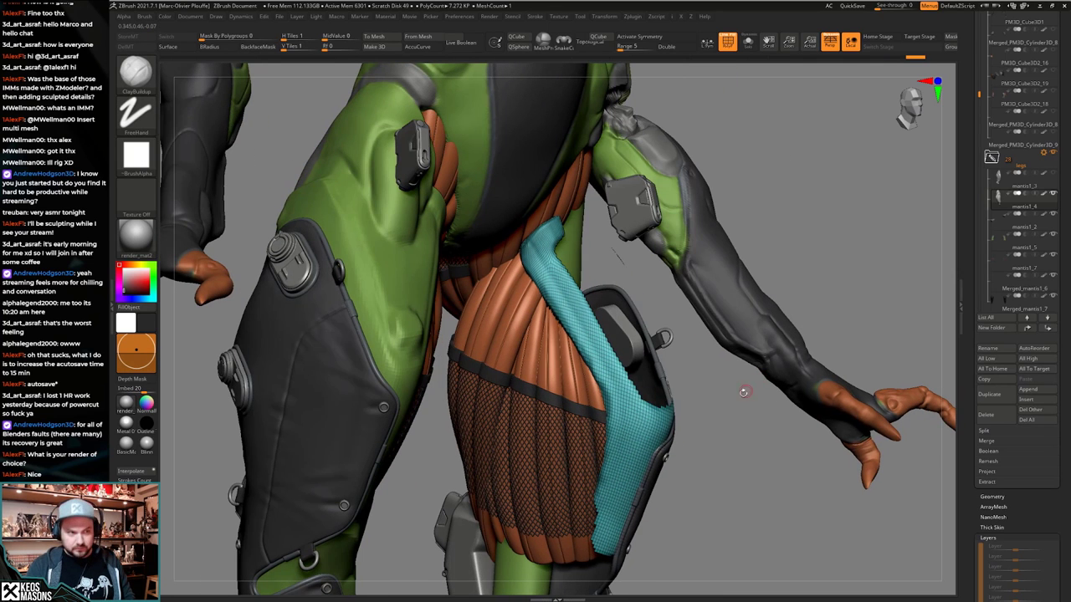
left_click(735, 402, "ctrl+shift")
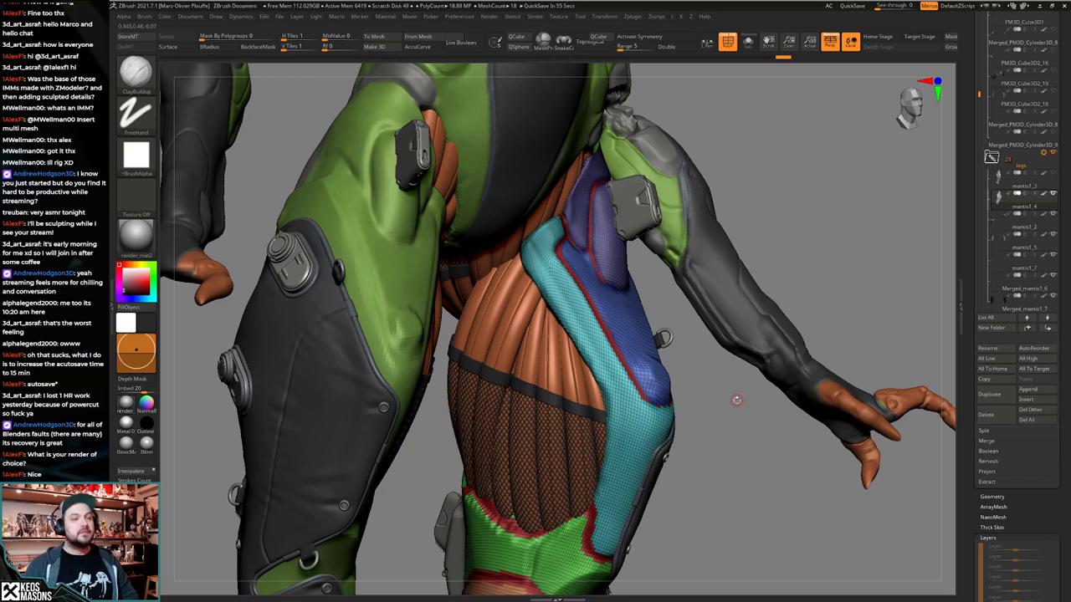
Isolate the green polygroup of the outer thigh and knee area to examine its extent against the whole character.
left_click_drag(725, 448, 578, 368, "alt")
key("alt+s")
left_click_drag(736, 367, 686, 261, "alt")
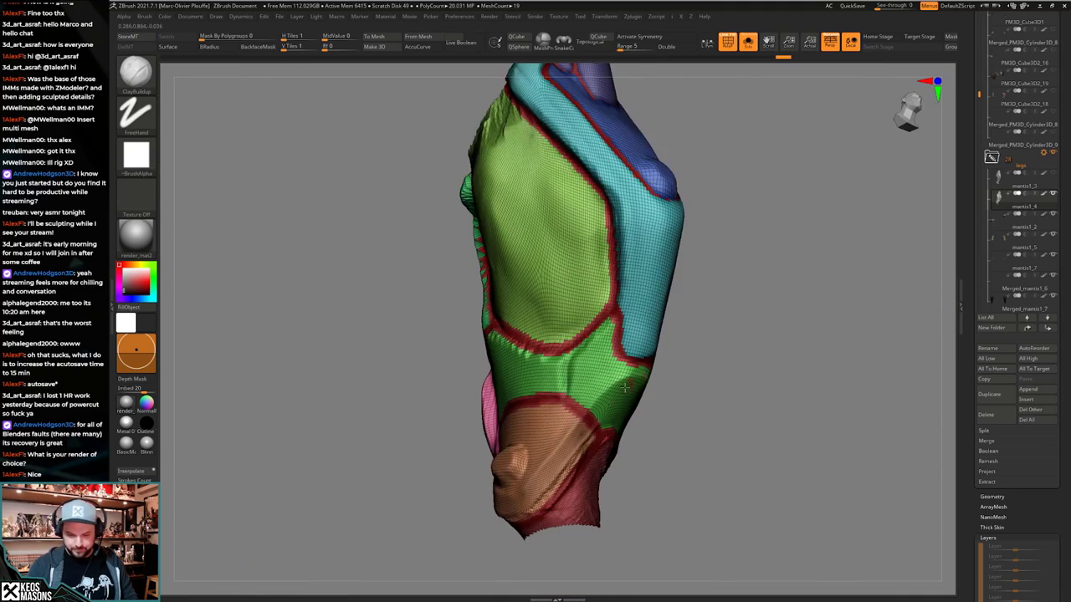
left_click(578, 383, "ctrl+shift")
mouse_move(760, 357)
left_mouse_down("alt")
mouse_move(700, 370)
mouse_move(712, 389)
mouse_move(671, 388)
mouse_move(729, 361)
mouse_move(728, 347)
mouse_move(754, 347)
left_mouse_up("alt")
key("alt+s")
key("alt+s")
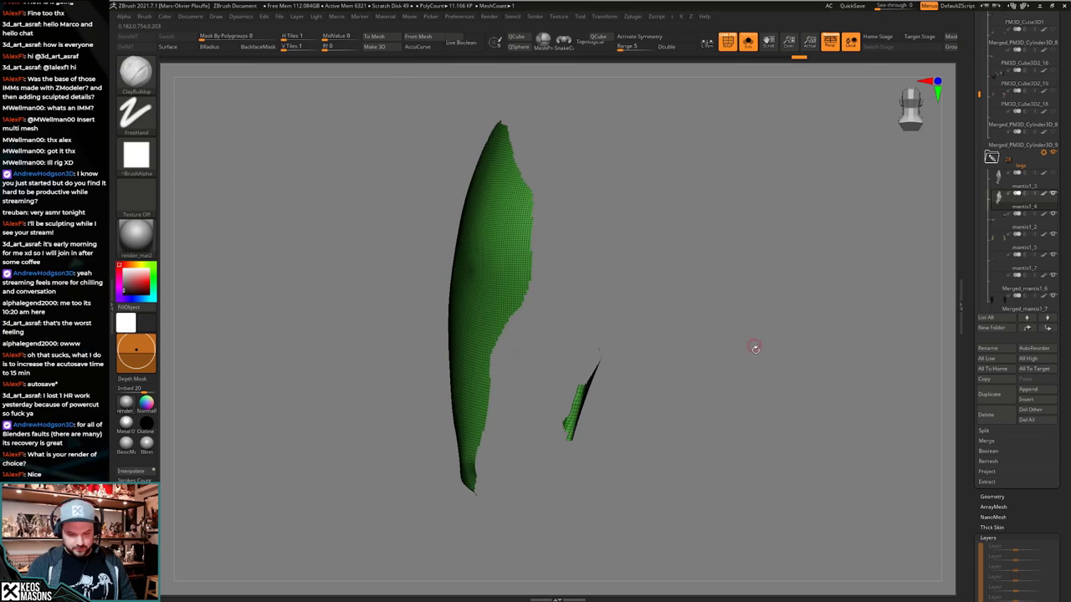
key("alt+s")
left_click(678, 401, "ctrl+shift")
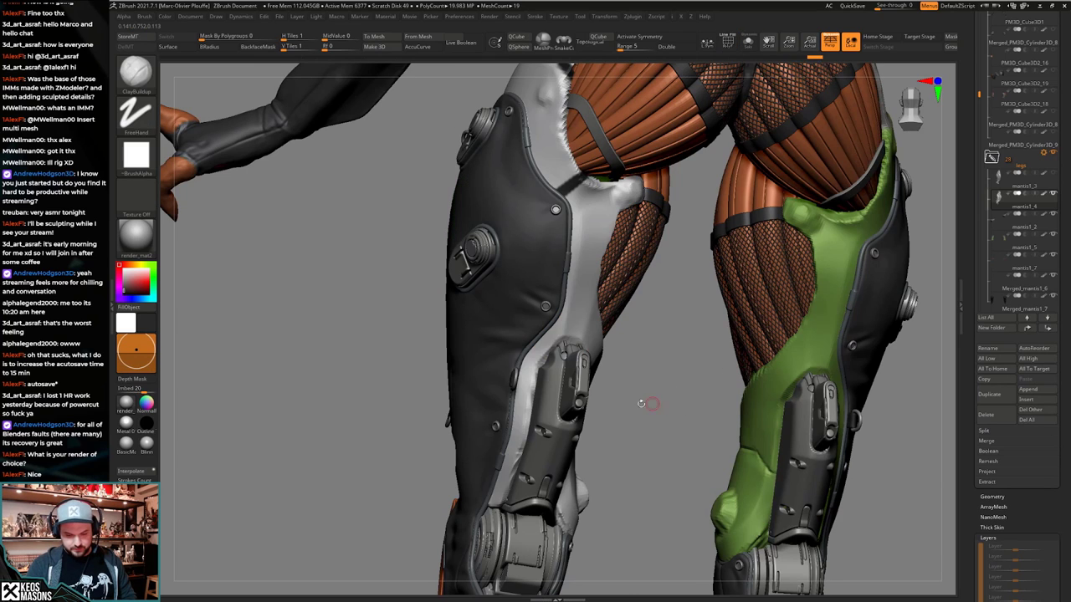
Isolate the panel running down the back of the leg, expand it into its own polygroup and restore the leg.
key("alt+s")
key("shift+f")
key("shift+f")
left_click(586, 286, "ctrl+shift")
left_click_drag(688, 367, 686, 402)
key("ctrl+shift+x")
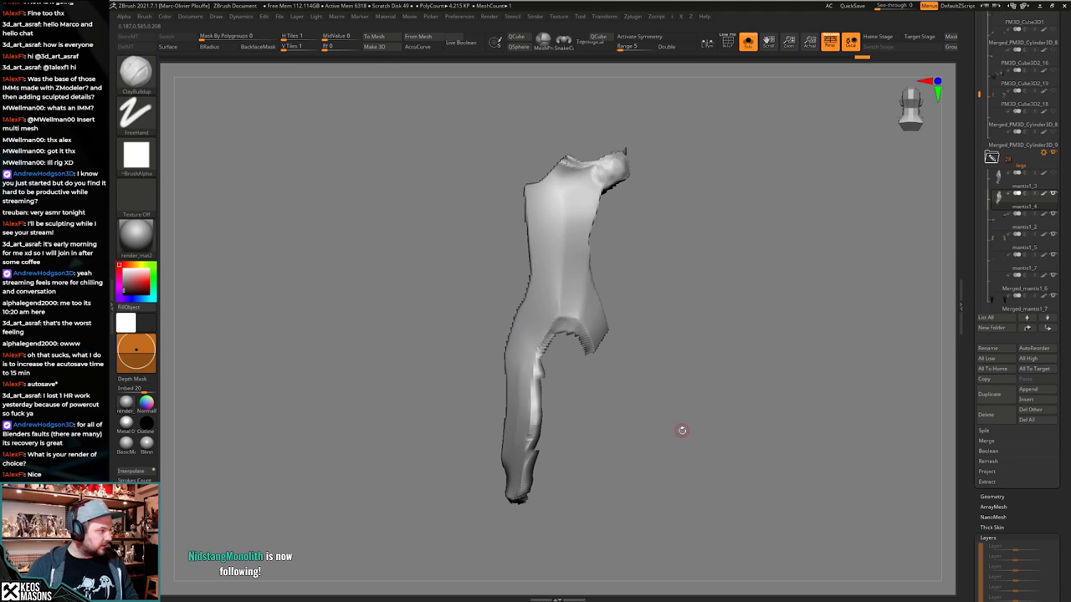
left_click_drag(685, 416, 631, 424)
left_click(693, 414, "ctrl+shift")
Isolate the two remaining leg panels one after the other, grow their visible areas and give them new polygroups.
key("shift+f")
key("shift+f")
left_click(626, 427, "ctrl+shift")
mouse_move(703, 435)
left_mouse_down()
mouse_move(762, 437)
mouse_move(719, 422)
left_mouse_up()
key("ctrl+shift+x")
left_click(732, 434, "ctrl+shift")
key("shift+f")
left_click(661, 353, "ctrl+shift")
key("ctrl+shift+x")
mouse_move(803, 411)
left_mouse_down()
mouse_move(683, 373)
mouse_move(644, 415)
mouse_move(665, 406)
mouse_move(675, 383)
mouse_move(599, 393)
mouse_move(631, 411)
mouse_move(707, 410)
left_mouse_up()
key("ctrl+w")
left_click(762, 390, "ctrl+shift")
Compare the leg with the full character and hide the red panel-line polygroup so only the panels are visible.
key("shift+f")
key("alt+s")
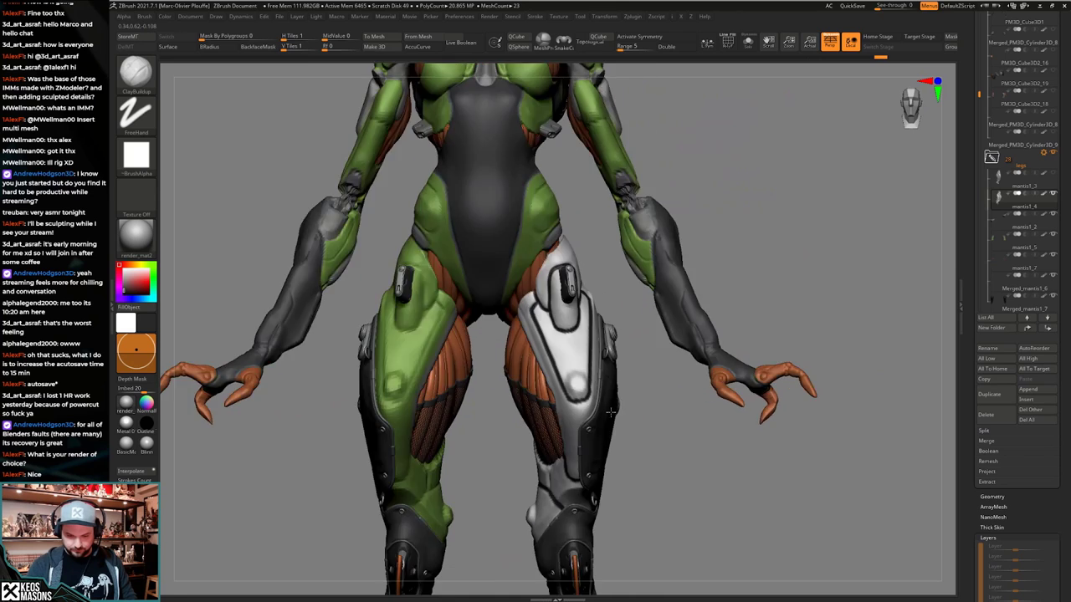
key("alt+s")
key("shift+f")
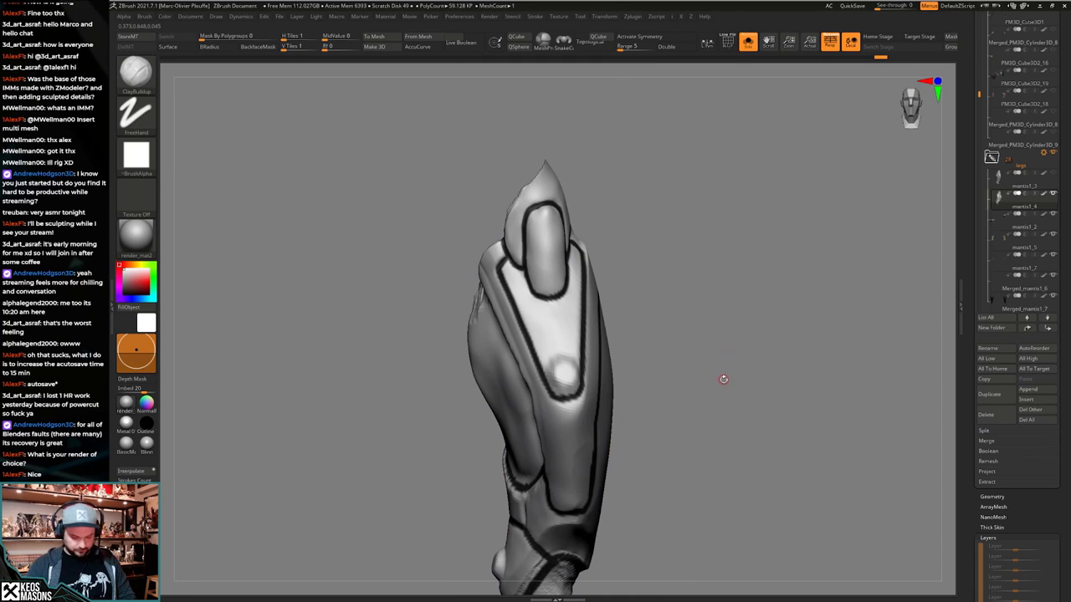
key("shift+f")
left_click_drag(719, 383, 591, 370)
left_click(547, 337, "ctrl+shift")
left_click_drag(761, 333, 776, 363, "ctrl+shift")
Hide the large inner thigh panel, the knee-side panel and the oval upper thigh panel.
left_click_drag(745, 388, 748, 303, "alt")
left_click(611, 432, "ctrl+shift")
left_click(604, 375, "ctrl+shift")
mouse_move(691, 394)
left_mouse_down("alt")
mouse_move(683, 370)
mouse_move(760, 337)
mouse_move(754, 349)
mouse_move(767, 360)
mouse_move(735, 360)
left_mouse_up("alt")
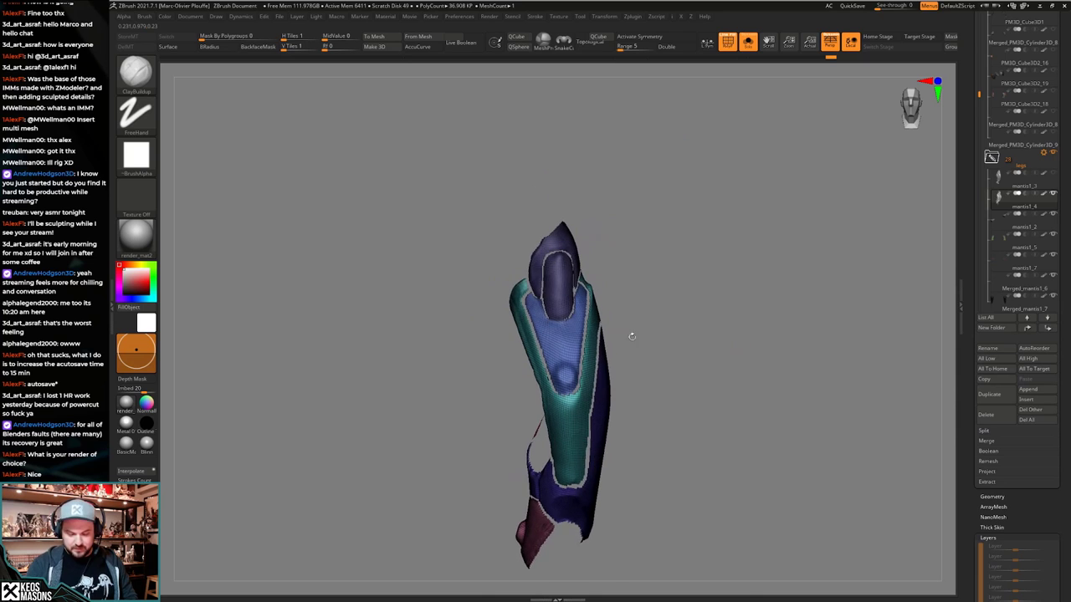
left_click_drag(631, 336, 670, 328)
left_click_drag(588, 270, 614, 276)
left_click(568, 284, "ctrl+shift")
Delete the hidden geometry from the leg subtool and look over the remaining panels.
left_click_drag(749, 333, 744, 365)
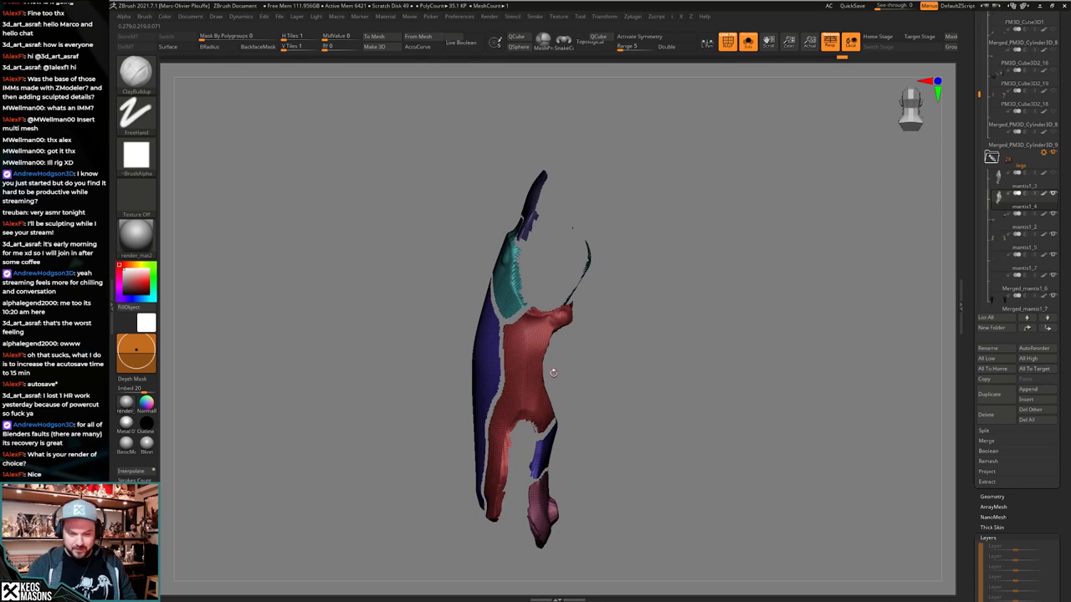
left_click_drag(553, 373, 698, 381)
key("shift+f")
key("ctrl+shift+s")
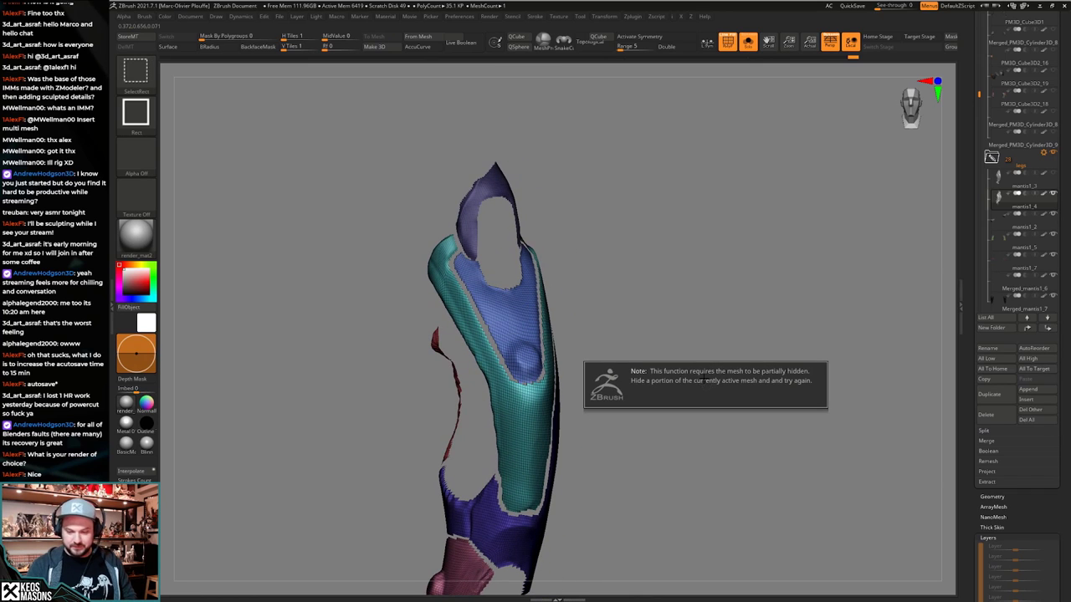
mouse_move(707, 358)
left_mouse_down()
mouse_move(718, 335)
mouse_move(688, 360)
mouse_move(709, 388)
mouse_move(717, 358)
left_mouse_up()
key("shift+f")
key("shift+f")
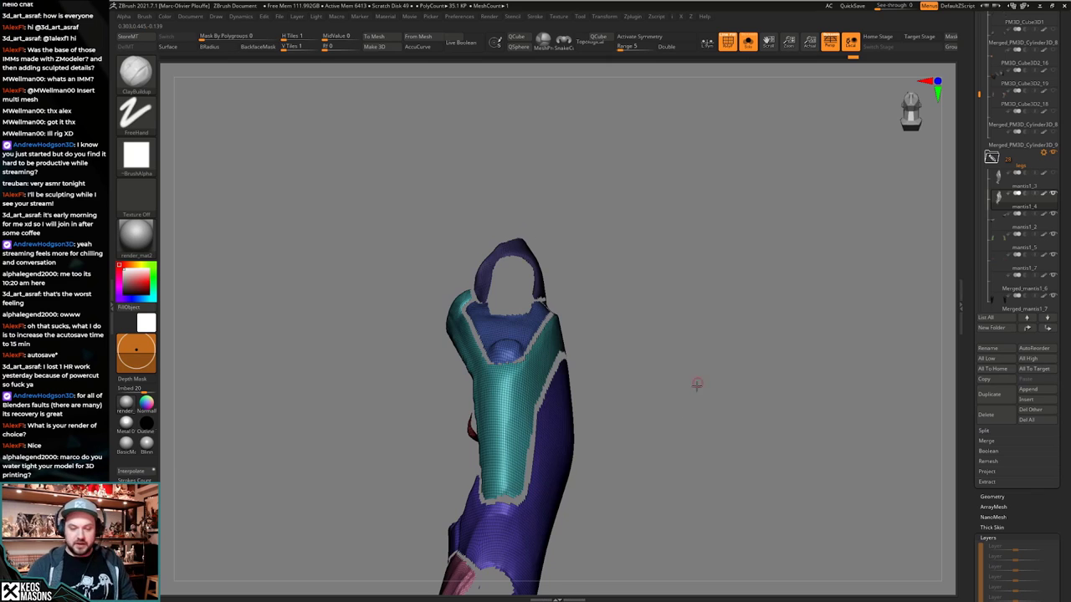
mouse_move(697, 385)
left_mouse_down()
mouse_move(681, 430)
mouse_move(710, 394)
mouse_move(693, 396)
left_mouse_up()
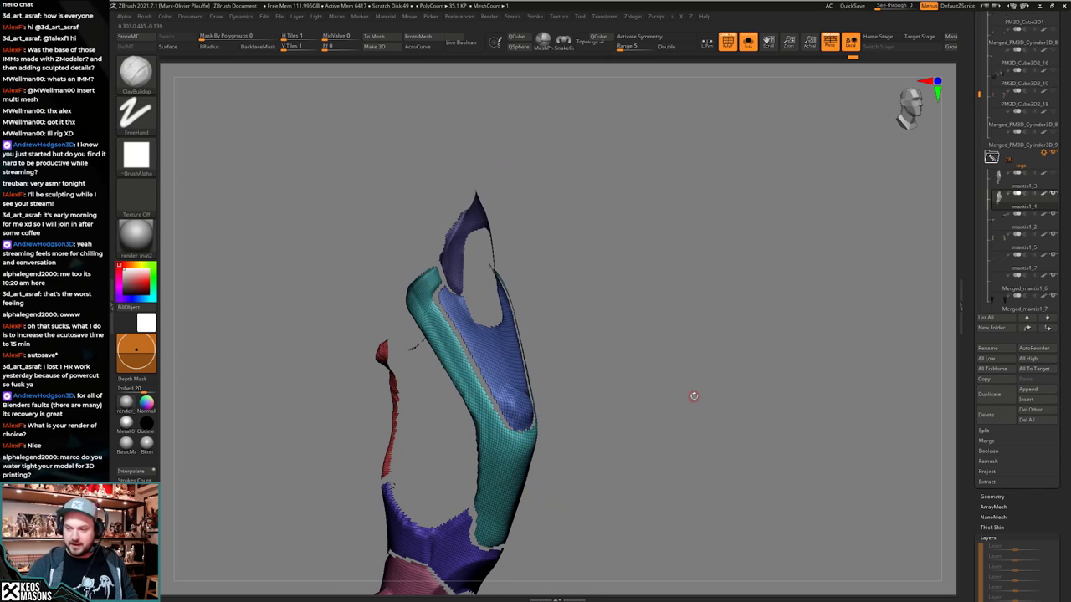
Leave solo view, select another leg subtool and examine its mesh on its own from several sides.
left_click_drag(971, 194, 971, 254)
left_click(748, 41)
right_click_drag(585, 435, 594, 330, "alt")
left_click(611, 441, "alt")
key("alt+s")
right_click_drag(611, 442, 585, 481, "ctrl")
right_click_drag(586, 481, 717, 395)
key("shift+f")
left_click_drag(715, 395, 686, 461)
key("shift+f")
key("shift+f")
right_click_drag(669, 435, 721, 359, "ctrl")
key("shift+f")
right_click_drag(721, 360, 719, 355, "ctrl")
key("shift+f")
key("alt+s")
left_click_drag(703, 354, 621, 385)
Select the sbs7 foot mechanism subtool and examine it in solo view and in place on the boot.
left_click(541, 408, "alt")
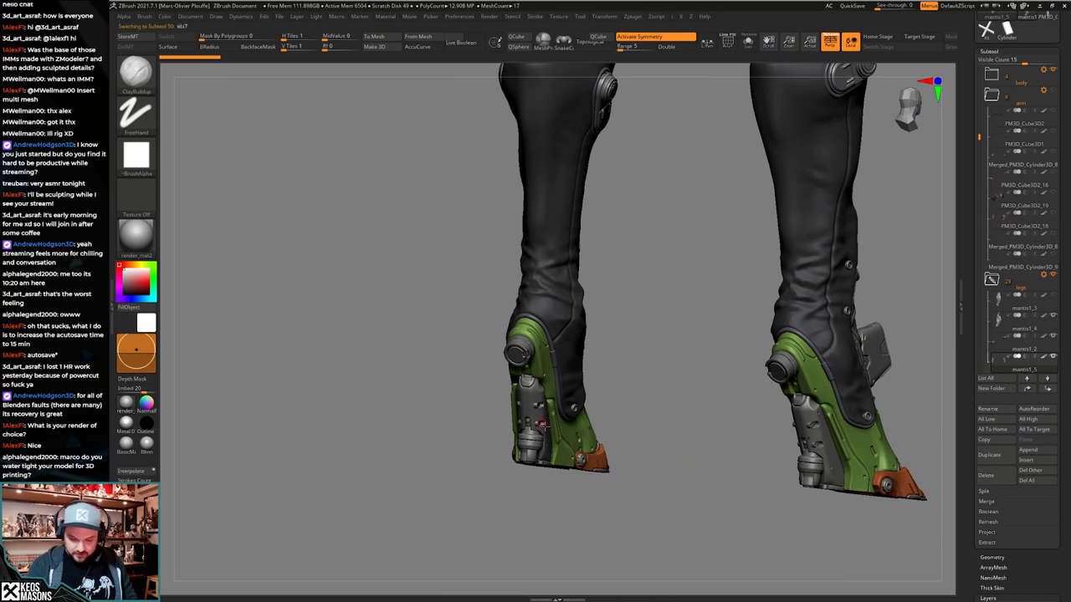
left_click(542, 423)
right_click_drag(567, 439, 674, 405)
key("alt+s")
mouse_move(698, 408)
left_mouse_down()
mouse_move(634, 396)
mouse_move(698, 406)
left_mouse_up()
key("alt+s")
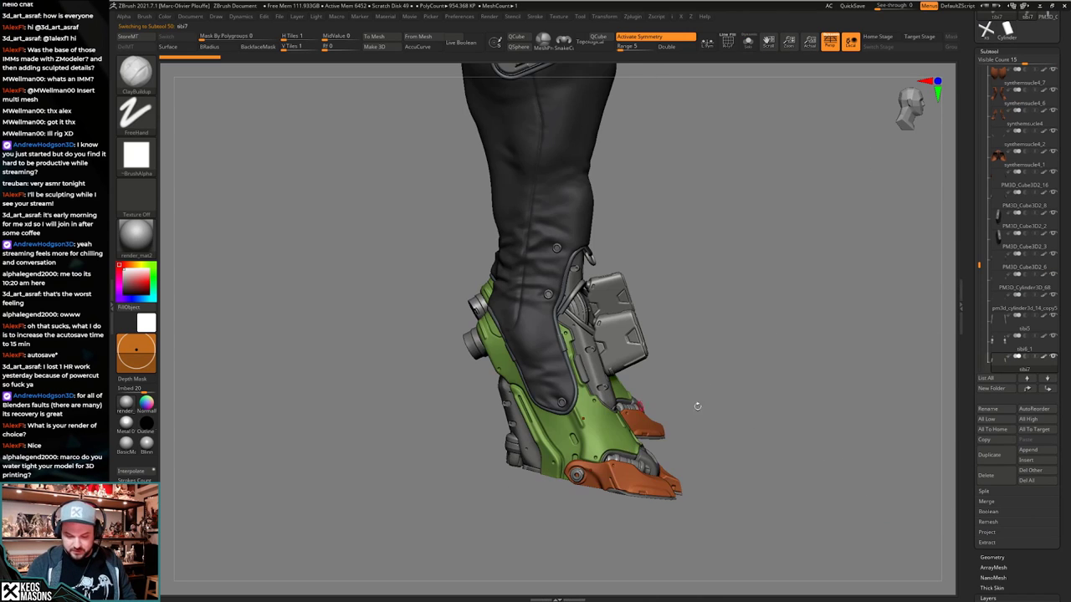
Examine the boots, legs, thighs and hips of the whole character from the side, back and front.
right_click_drag(624, 458, 632, 407)
right_click_drag(631, 407, 635, 470, "alt")
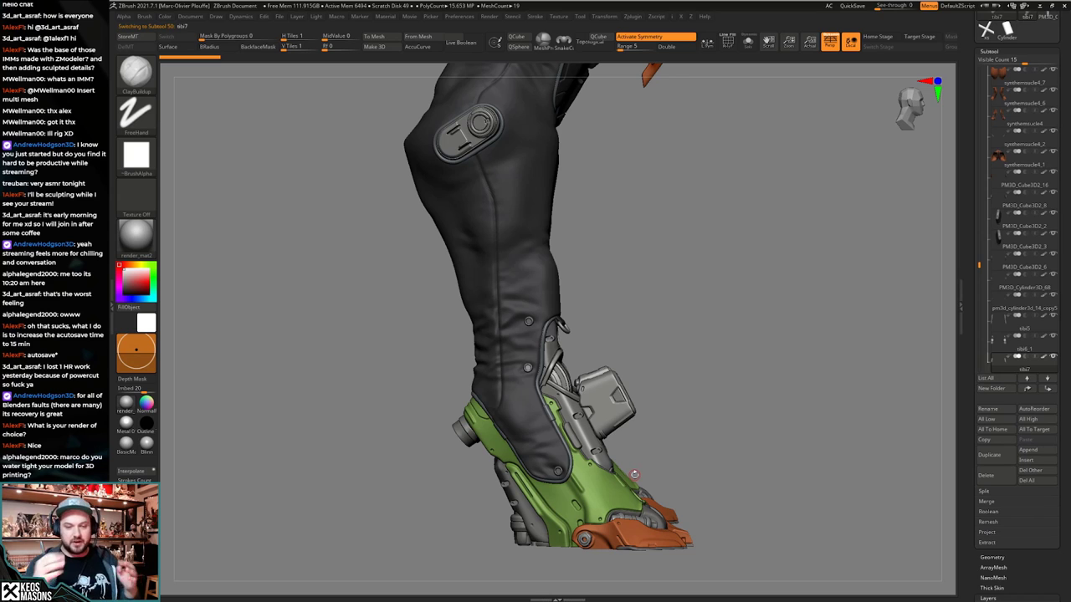
right_click_drag(507, 382, 585, 339)
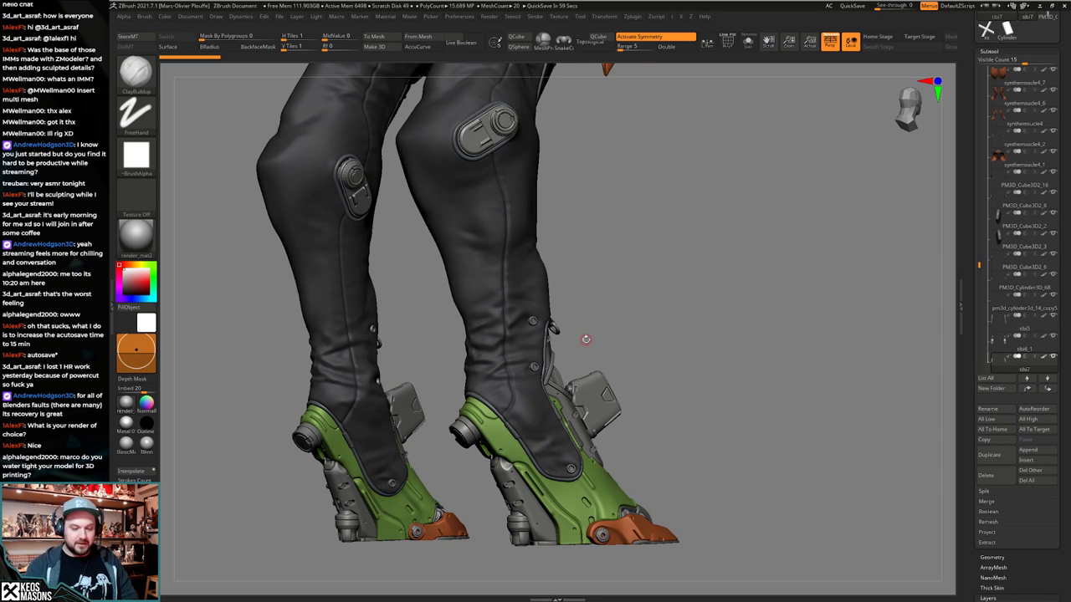
right_click_drag(700, 368, 714, 387, "alt")
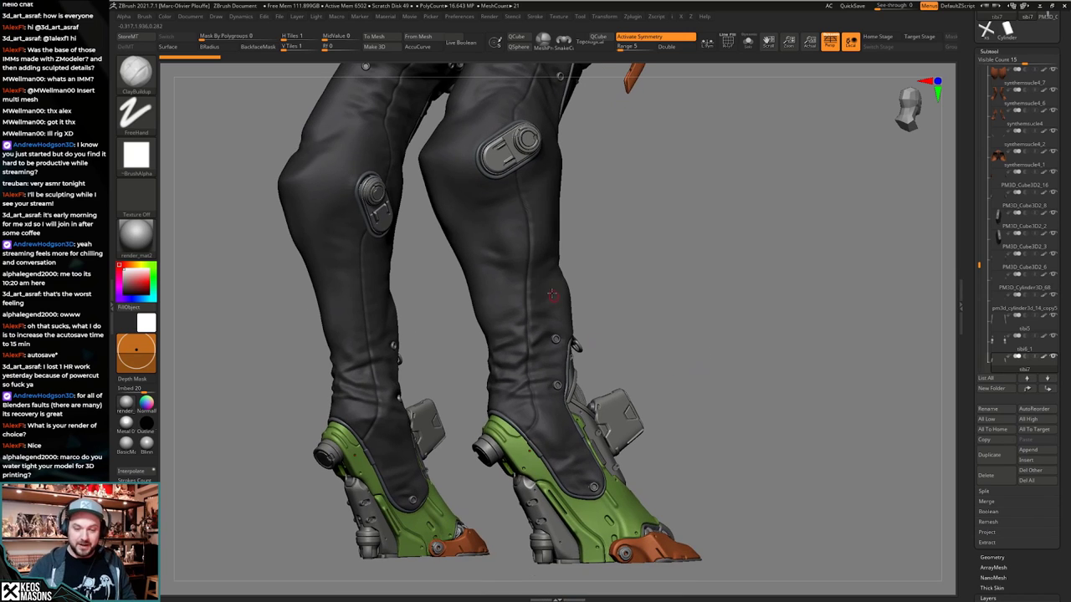
right_click_drag(650, 203, 670, 371, "alt")
right_click_drag(682, 259, 689, 410, "alt")
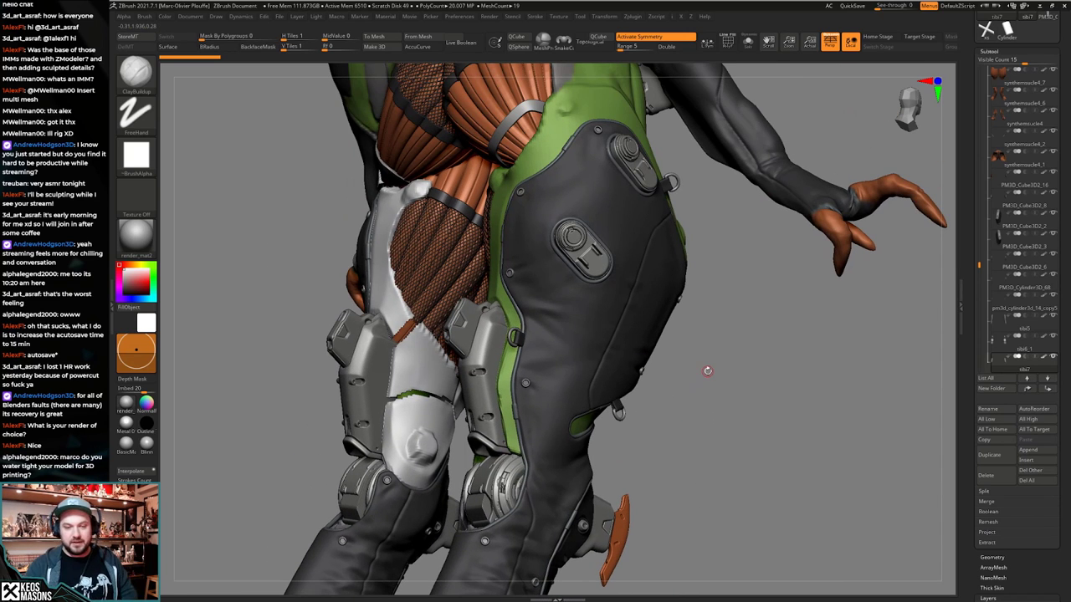
right_click_drag(707, 370, 706, 442, "alt")
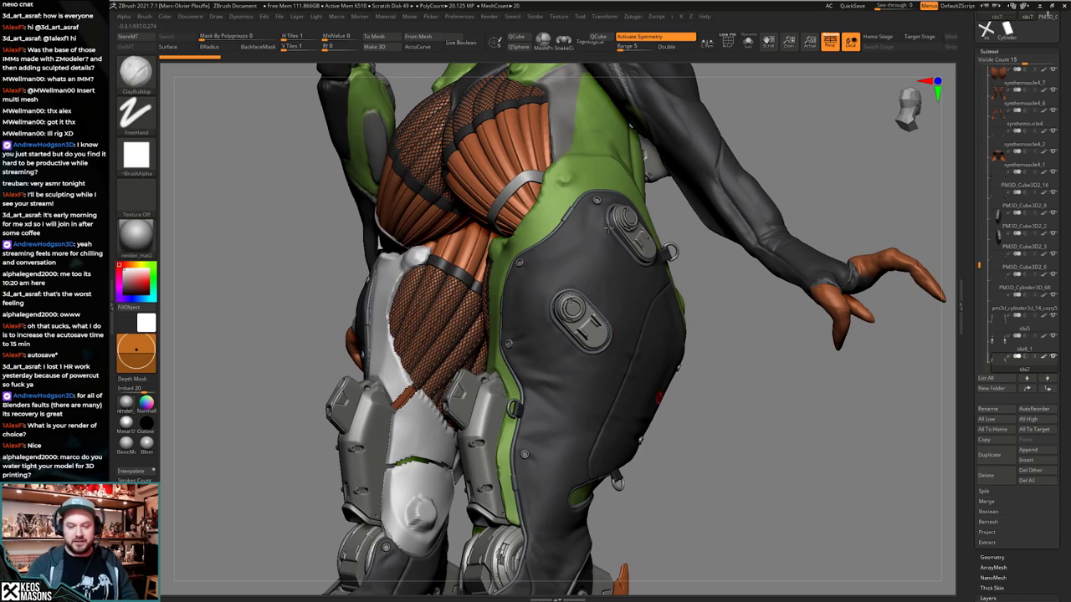
right_click_drag(608, 228, 564, 497, "alt")
right_click_drag(761, 358, 666, 229)
right_click_drag(736, 517, 631, 368, "alt")
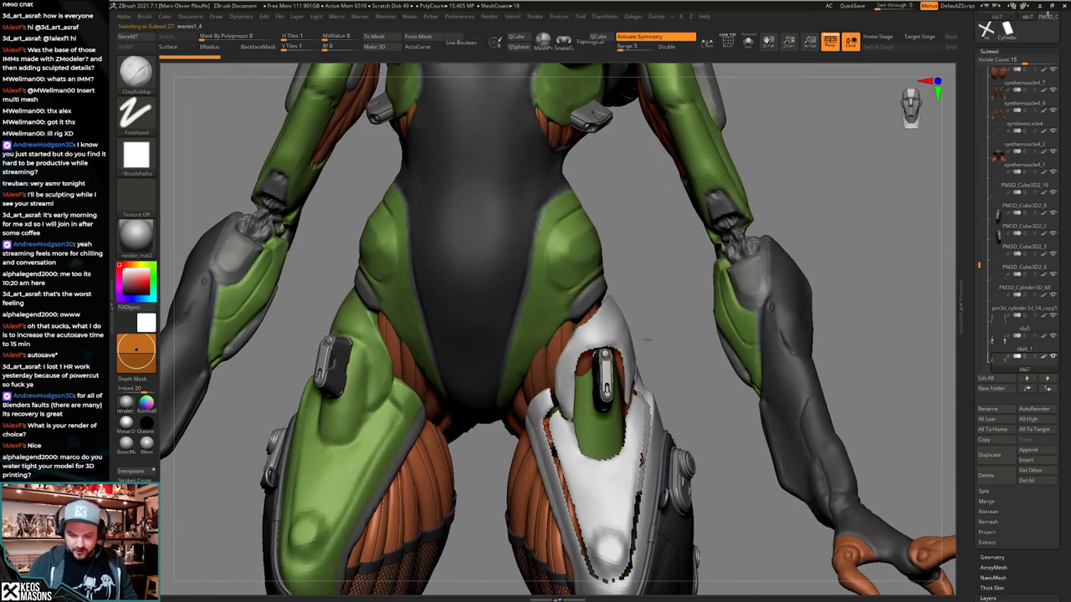
Show the mantis1_4 leg subtool alone and isolate its upper thigh cap panel.
key("alt+s")
right_click_drag(680, 400, 590, 392)
key("shift+f")
right_click_drag(656, 385, 659, 431, "ctrl")
key("shift+f")
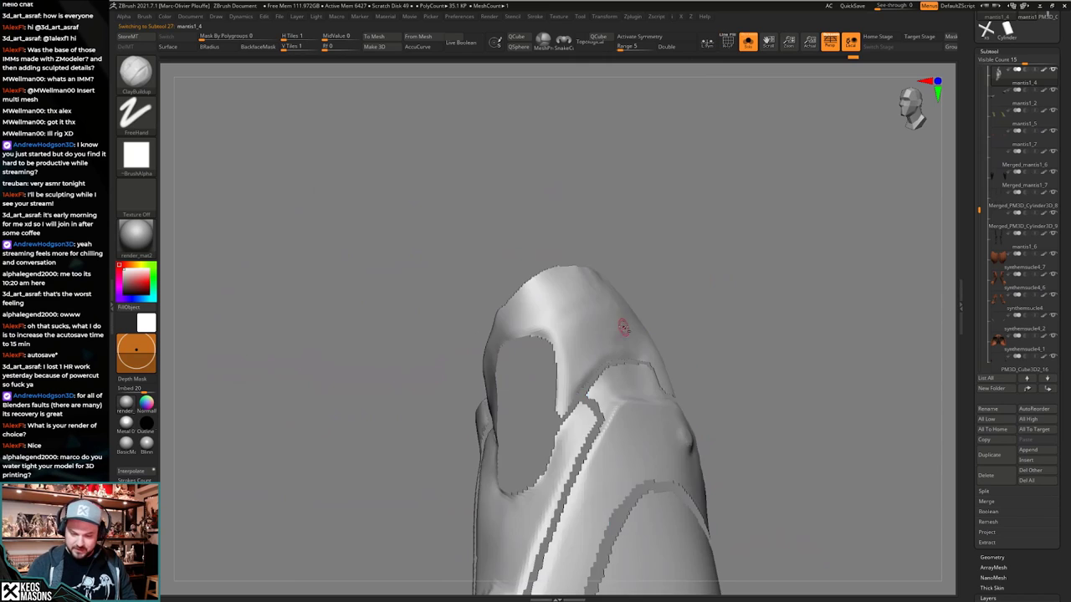
left_click(623, 327, "ctrl+shift")
right_click_drag(615, 320, 616, 318)
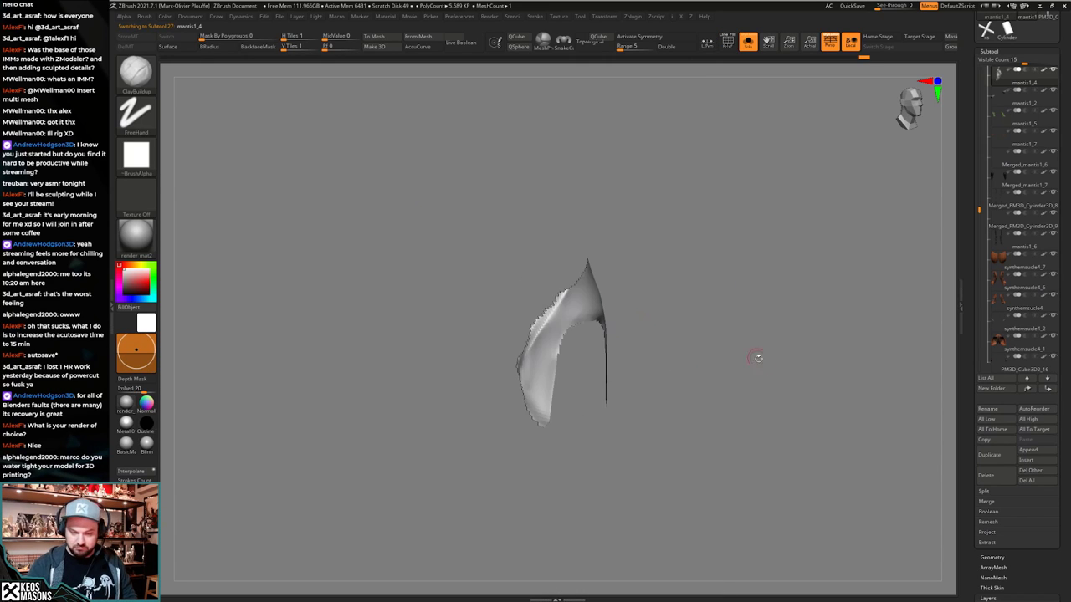
Lasso-hide the stray jagged polygons along the outer edge of the isolated thigh cap panel.
mouse_move(745, 374)
right_mouse_down()
mouse_move(705, 373)
mouse_move(778, 381)
right_mouse_up()
key("ctrl+shift+d")
right_click_drag(535, 347, 521, 309, "shift")
left_click_drag(509, 311, 465, 410, "ctrl+shift")
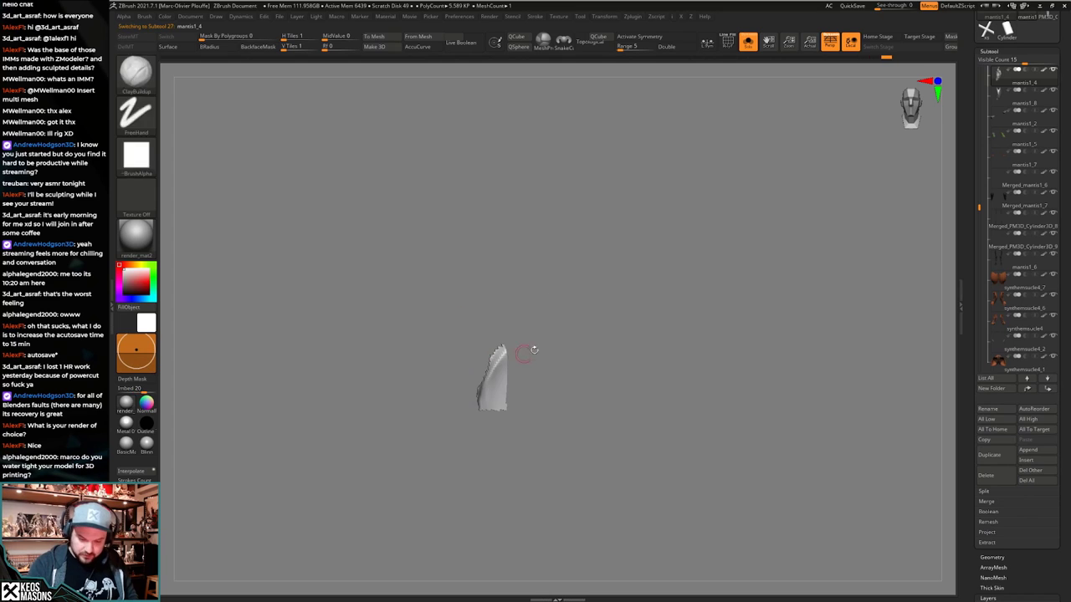
left_click(660, 324, "ctrl+shift")
key("ctrl+shift+space")
left_click(712, 468, "ctrl+shift")
left_click_drag(502, 324, 471, 411, "ctrl+shift")
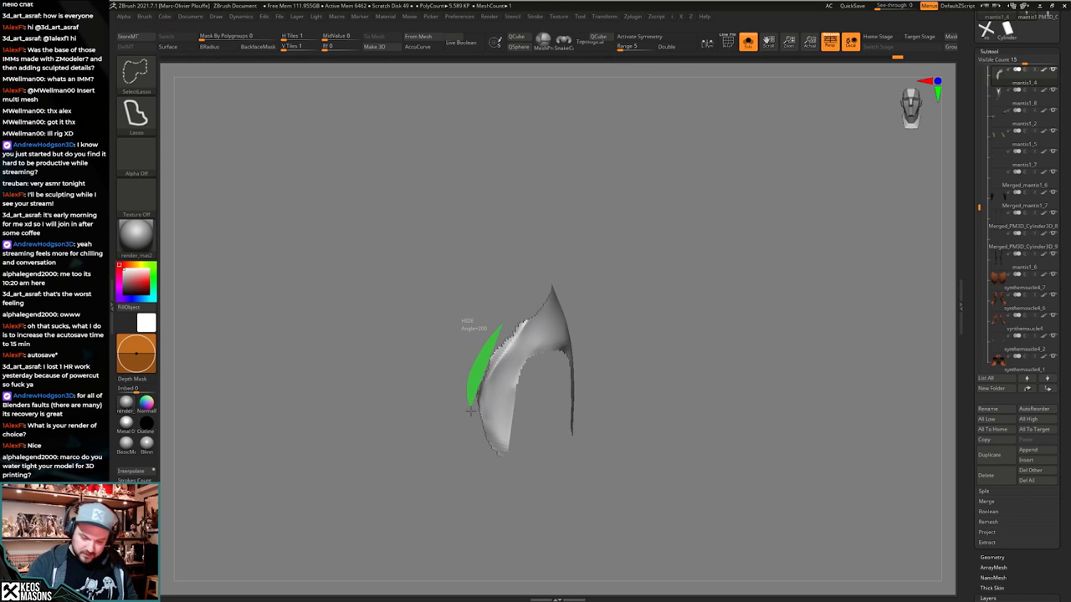
left_click_drag(515, 337, 536, 299, "ctrl+alt+shift")
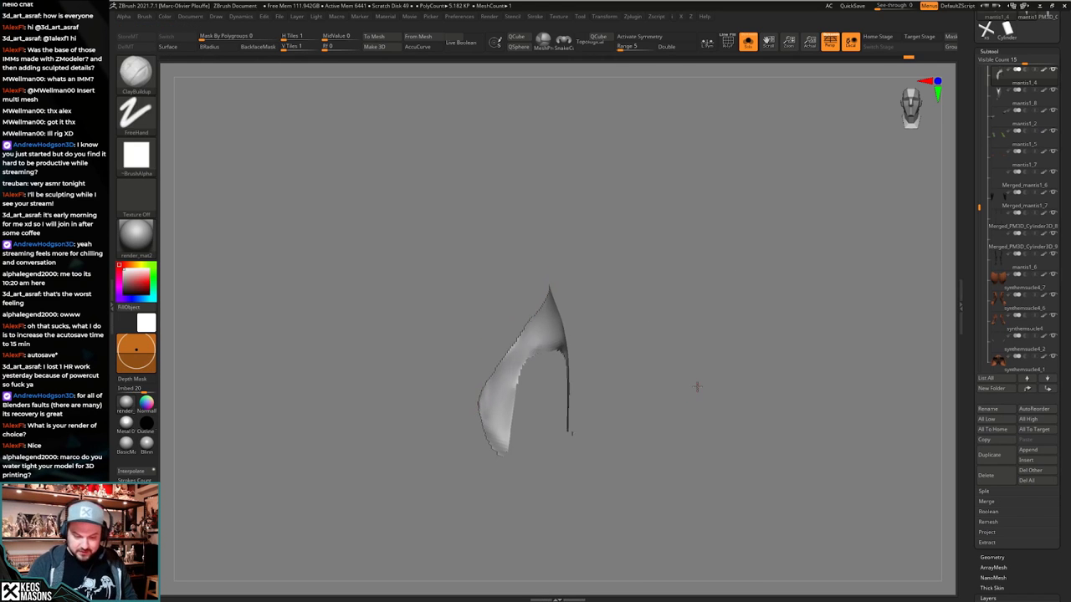
Display PolyFrame on the thigh cap panel and lasso-hide the leftover polygons along its edge.
mouse_move(698, 385)
right_mouse_down()
mouse_move(705, 391)
mouse_move(615, 383)
right_mouse_up()
key("shift+s")
key("shift+s")
key("shift+f")
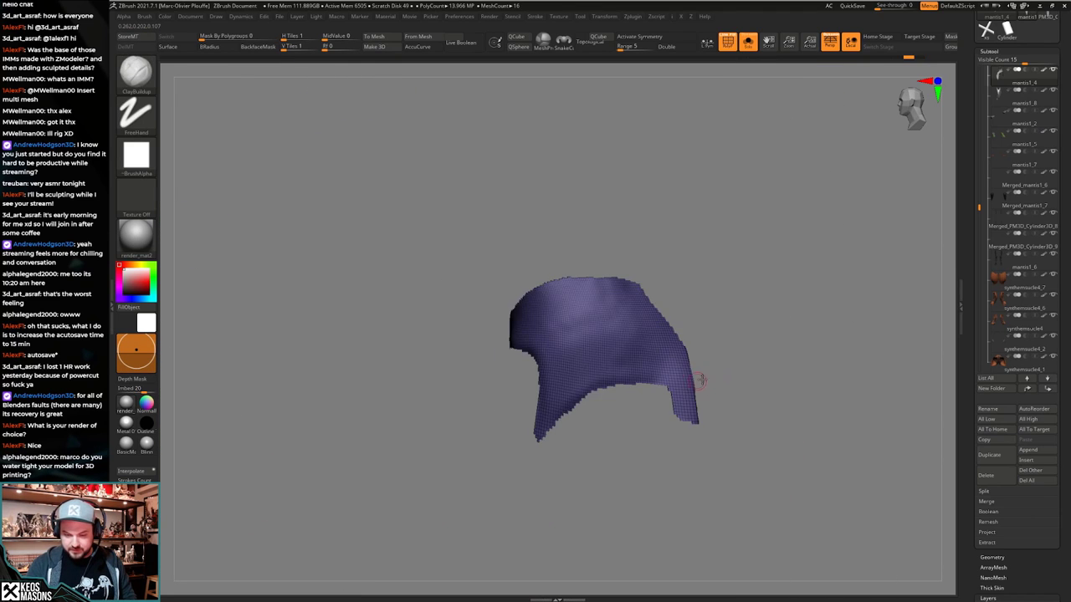
right_click_drag(700, 377, 719, 368)
right_click_drag(652, 339, 614, 336)
left_click_drag(592, 297, 566, 359, "ctrl+shift")
left_click_drag(604, 321, 624, 289, "ctrl+shift")
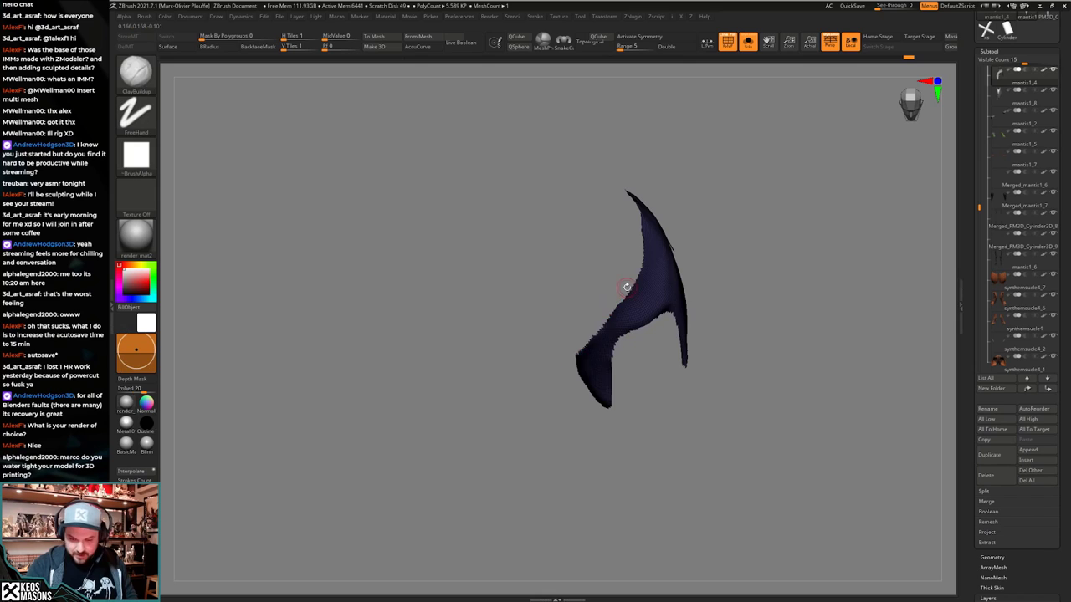
Inspect the trimmed thigh cap panel from several sides, then leave solo view and turn off PolyFrame.
mouse_move(679, 326)
right_mouse_down()
mouse_move(748, 338)
mouse_move(705, 366)
mouse_move(741, 351)
right_mouse_up()
mouse_move(812, 322)
left_mouse_down("ctrl+shift")
mouse_move(800, 344)
mouse_move(810, 335)
left_mouse_up("ctrl+shift")
mouse_move(721, 329)
right_mouse_down()
mouse_move(731, 293)
mouse_move(728, 301)
right_mouse_up()
mouse_move(730, 303)
left_mouse_down()
mouse_move(747, 284)
mouse_move(776, 285)
left_mouse_up()
mouse_move(741, 303)
right_mouse_down("ctrl")
mouse_move(730, 331)
mouse_move(764, 314)
mouse_move(718, 343)
right_mouse_up("ctrl")
key("ctrl+shift+d")
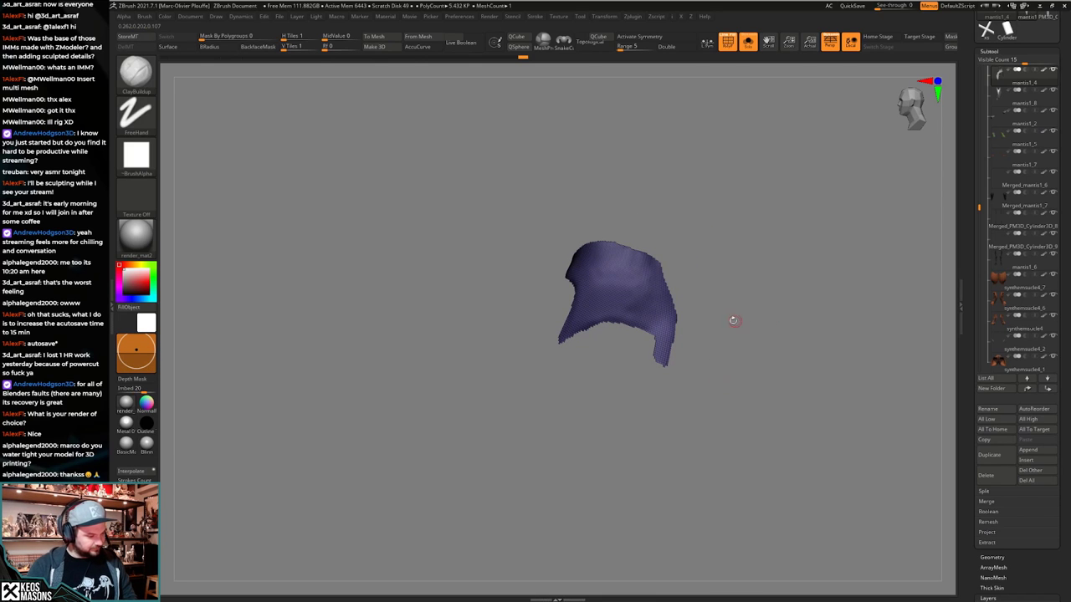
left_click_drag(670, 345, 609, 381)
key("alt+shift+s")
key("shift+f")
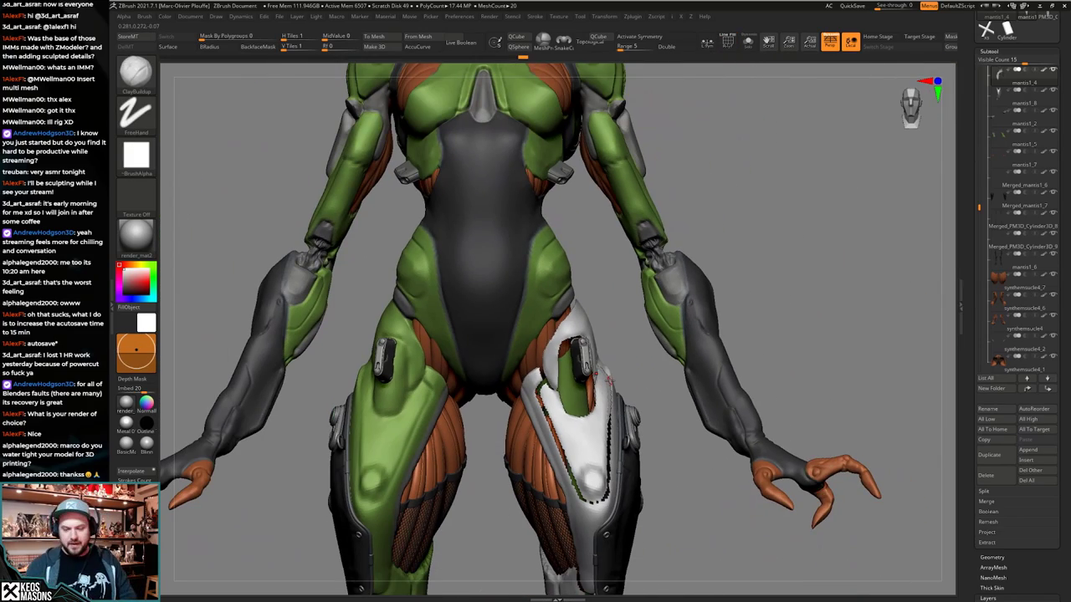
Show the subtools of the arm folder on the character.
key("space")
key("b")
key("v")
key("v")
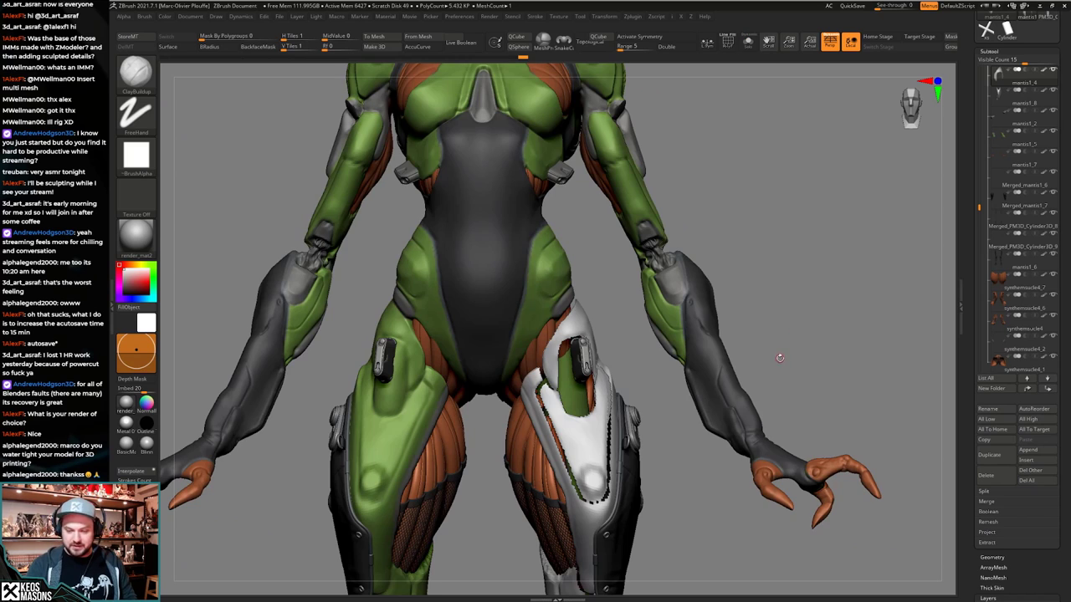
left_click_drag(980, 208, 983, 112)
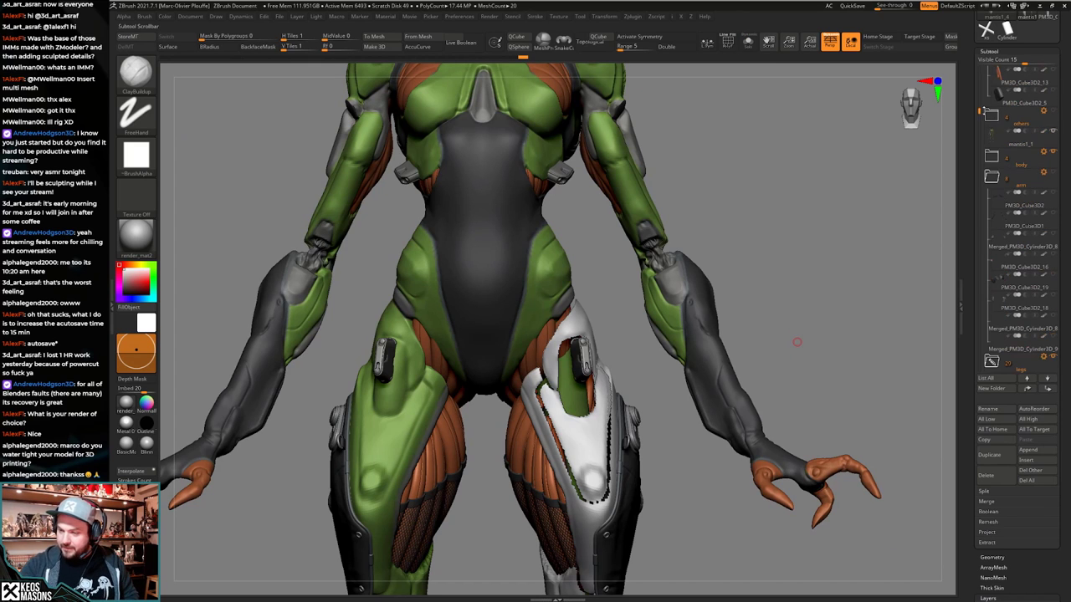
left_click(1053, 174)
Select the sbi3_3 subtool and examine the pistons, knee joints and green armour on the backs of the legs.
left_click_drag(736, 413, 623, 427)
left_click_drag(623, 544, 603, 328, "alt")
right_click_drag(603, 328, 720, 335)
right_click_drag(629, 356, 715, 407, "ctrl")
key("alt+s")
key("alt+s")
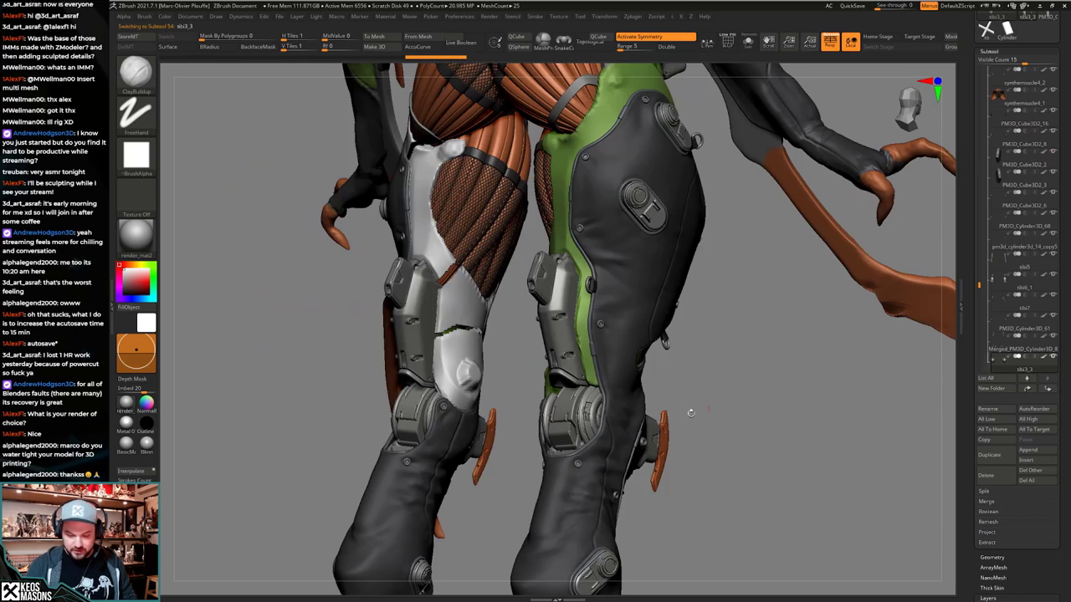
right_click_drag(625, 431, 556, 400)
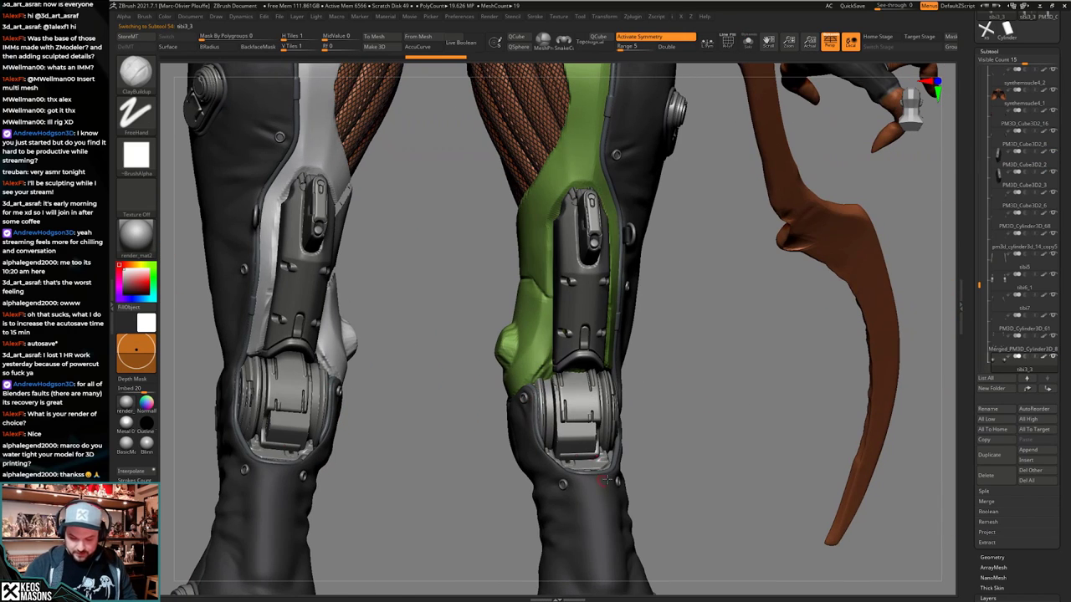
right_click_drag(606, 479, 598, 470)
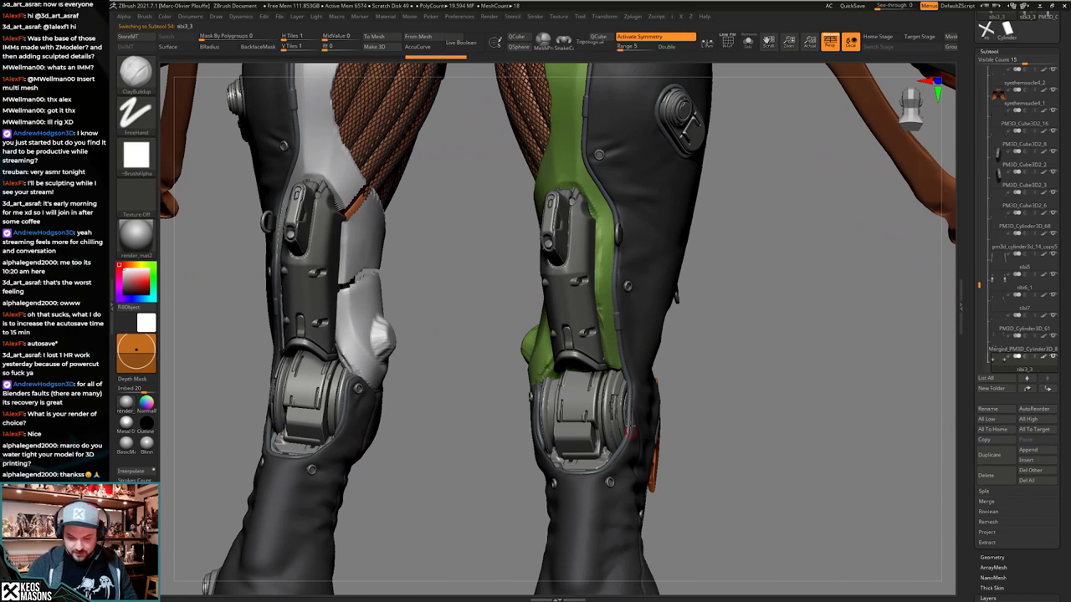
right_click_drag(631, 429, 626, 390)
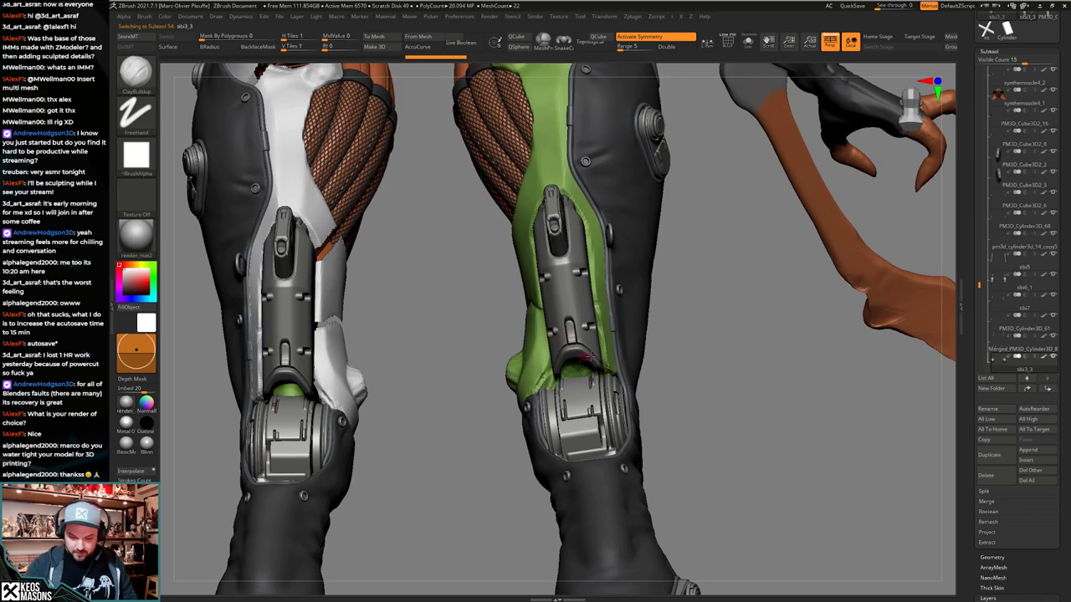
mouse_move(591, 357)
right_mouse_down()
mouse_move(637, 360)
mouse_move(605, 364)
right_mouse_up()
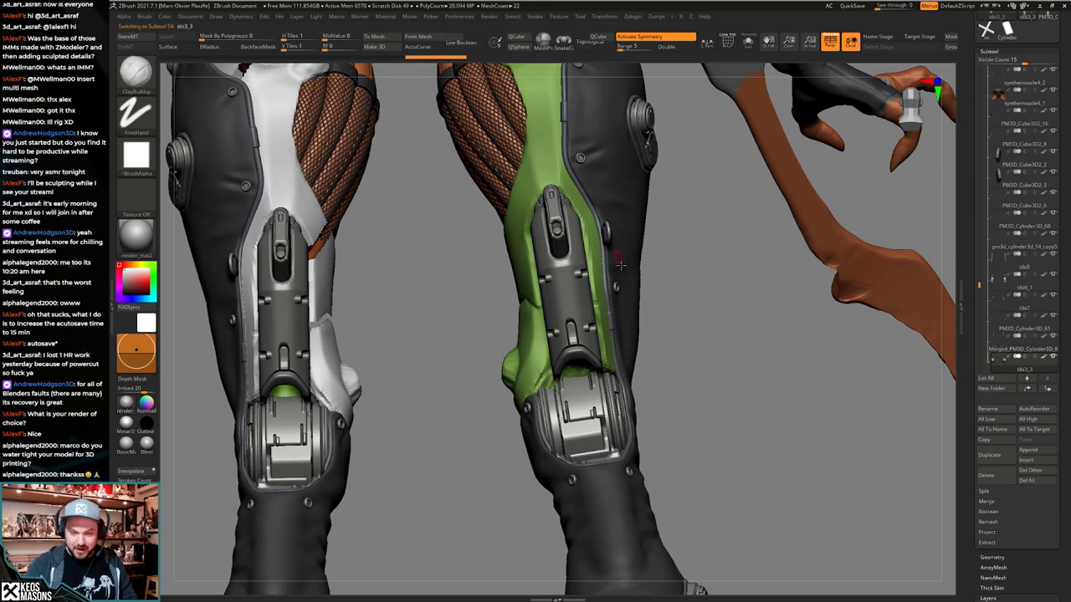
right_click_drag(620, 265, 711, 393, "ctrl")
Select the PM3D_Cube3D1_1 bar in the keep folder and examine it against the legs with PolyFrame displayed.
left_click_drag(980, 92, 979, 63)
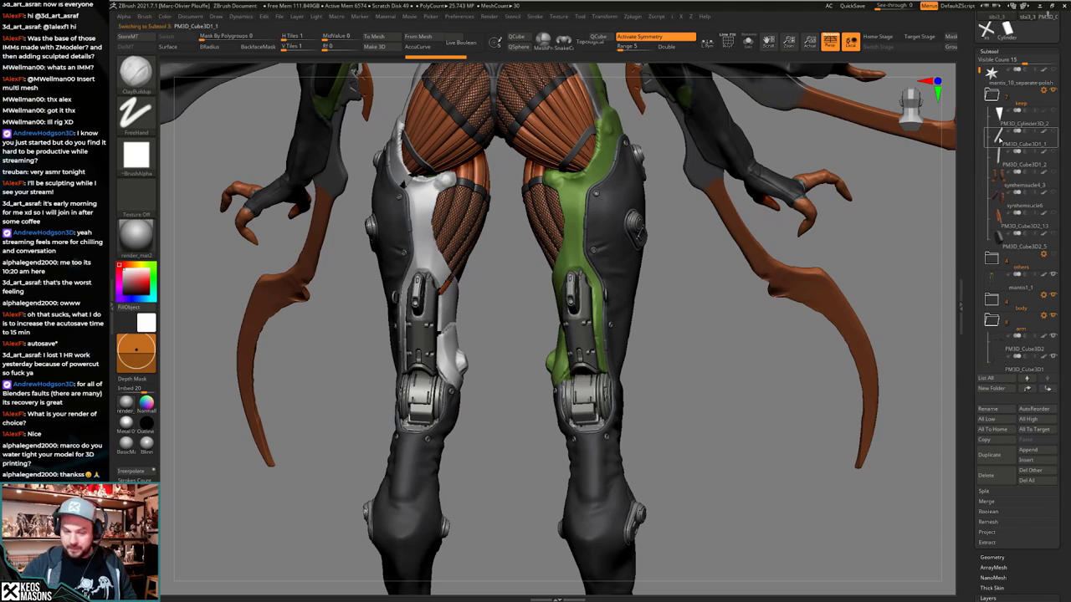
left_click(999, 141)
right_click_drag(753, 376, 635, 423)
key("shift+f")
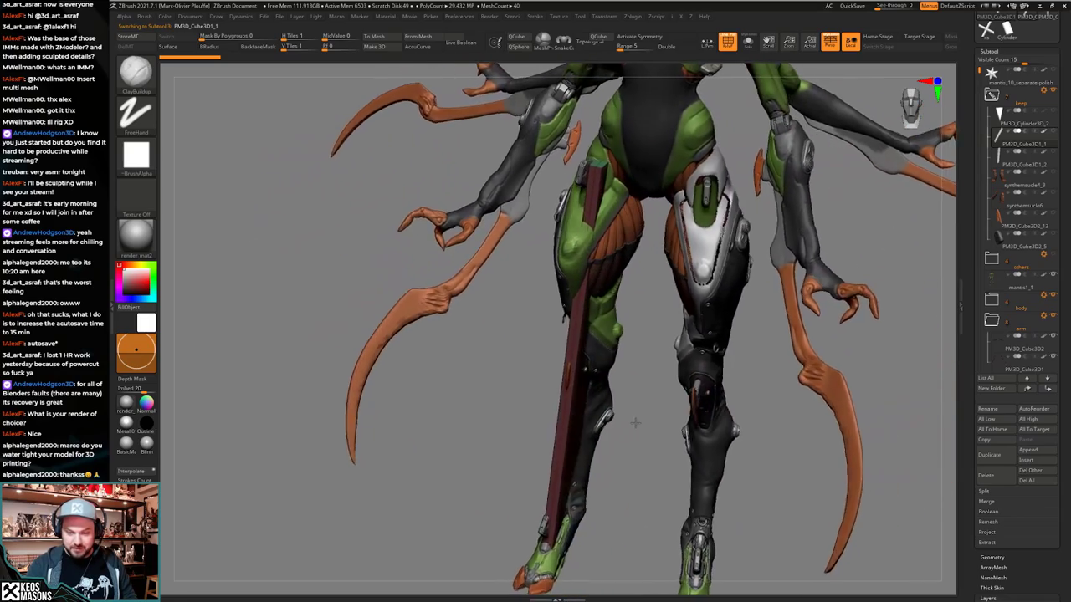
left_click_drag(634, 423, 624, 331)
left_click_drag(609, 417, 656, 418)
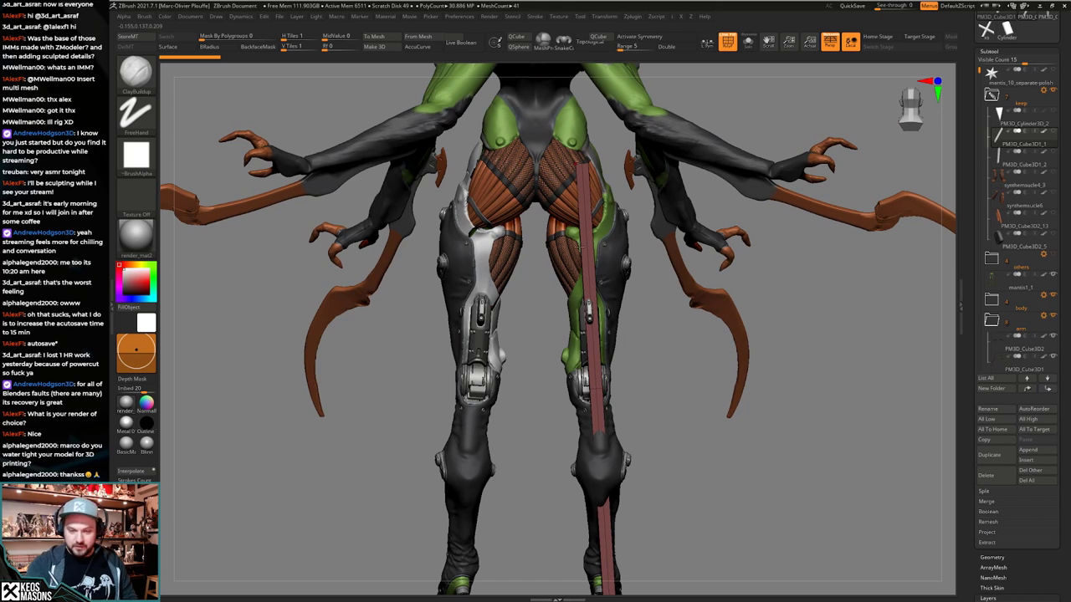
left_click_drag(824, 368, 643, 393)
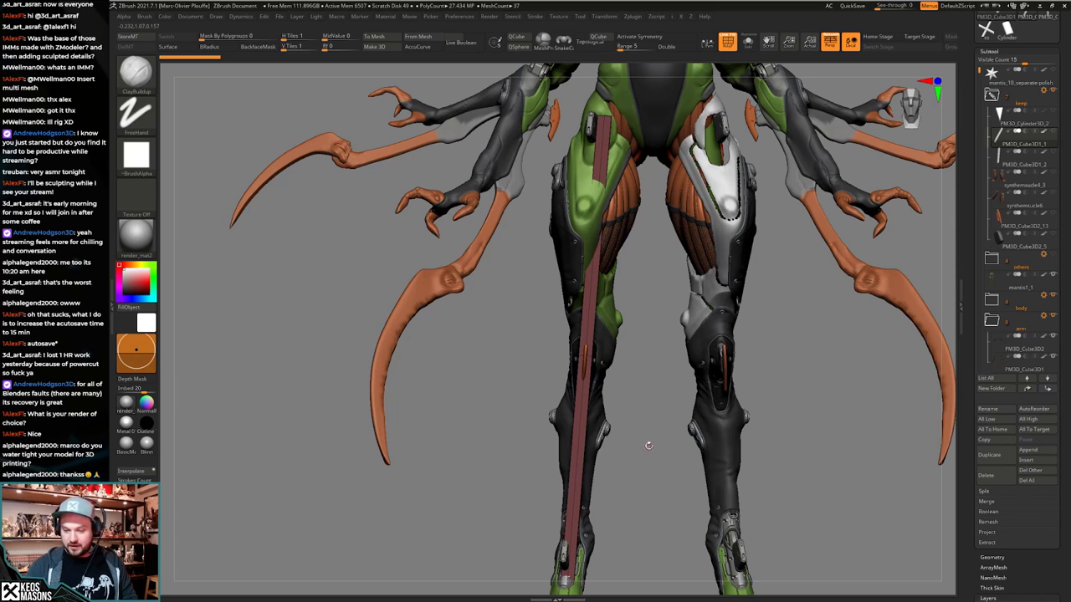
right_click_drag(643, 372, 627, 419, "alt")
right_click_drag(628, 419, 571, 488, "ctrl")
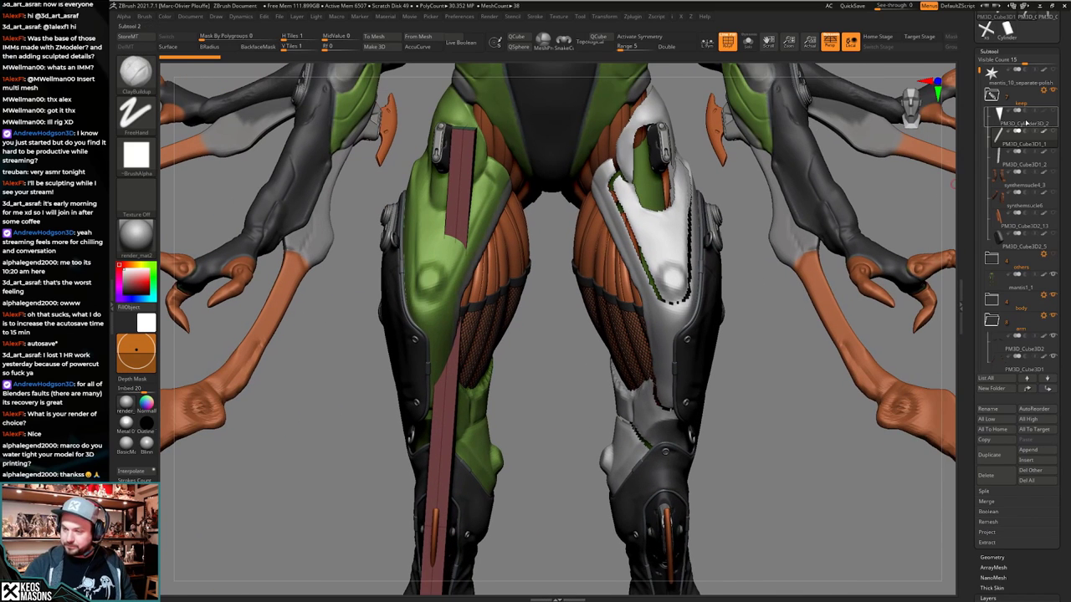
Select the mantis1_8 leg panel subtool and examine its polygroups from several sides of the legs.
left_click(671, 243, "alt")
right_click_drag(750, 362, 732, 376, "alt")
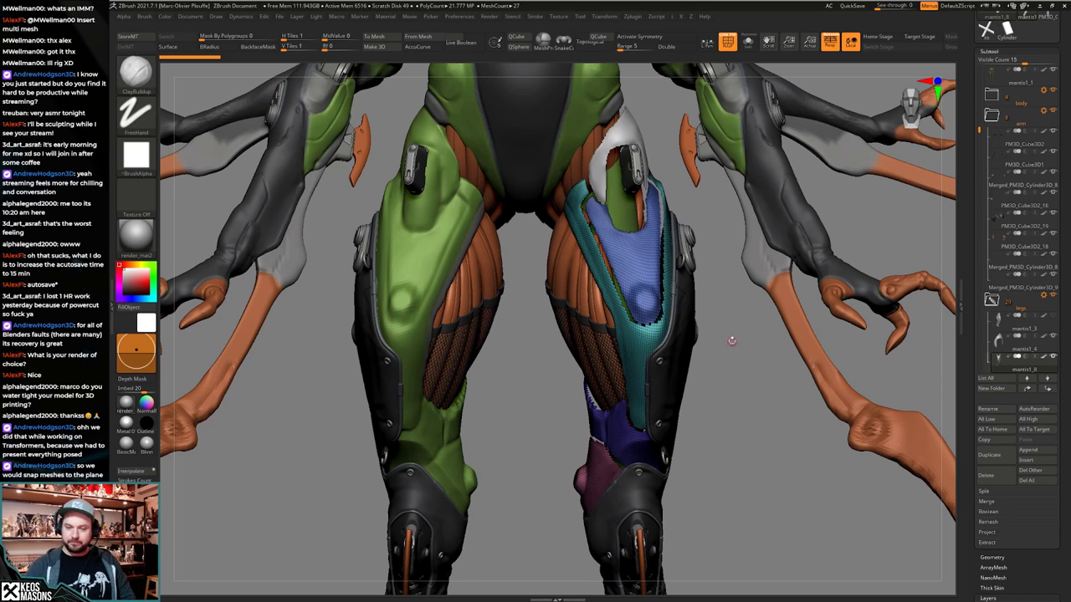
right_click_drag(718, 374, 691, 428, "ctrl")
mouse_move(519, 376)
right_mouse_down()
mouse_move(603, 386)
mouse_move(520, 383)
mouse_move(580, 407)
mouse_move(615, 402)
mouse_move(674, 418)
right_mouse_up()
right_click_drag(577, 435, 644, 443)
mouse_move(615, 535)
right_mouse_down("alt")
mouse_move(586, 429)
mouse_move(468, 403)
right_mouse_up("alt")
right_click_drag(586, 251, 565, 410, "alt")
right_click_drag(681, 238, 619, 235)
right_click_drag(619, 335, 629, 427, "ctrl")
Turn off PolyFrame and examine the armour on the character's torso, hips and head.
key("shift+f")
right_click_drag(661, 352, 615, 347)
right_click_drag(620, 272, 620, 430, "alt")
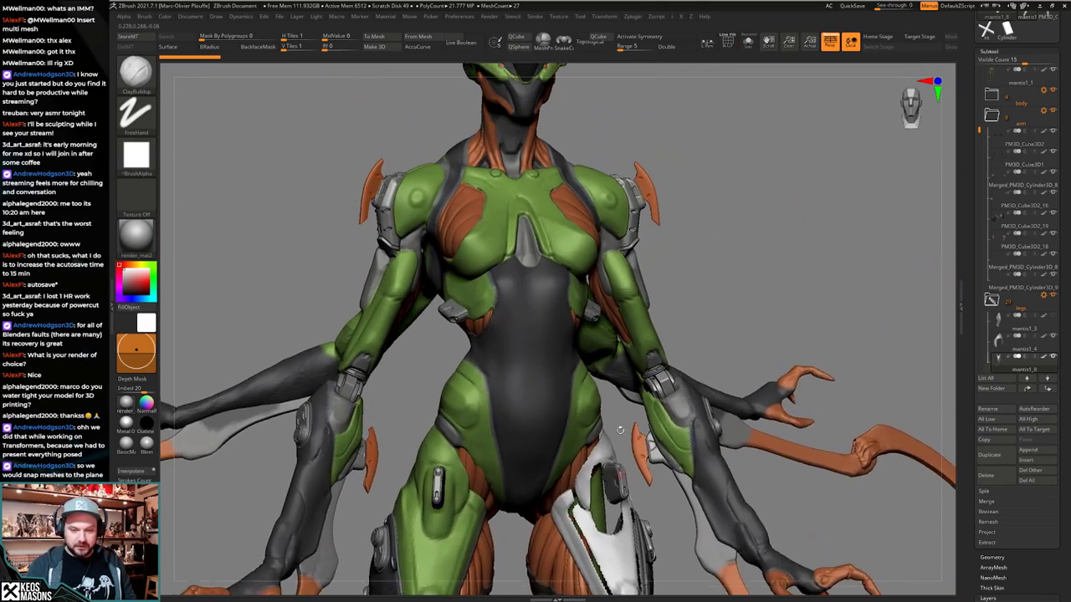
left_click_drag(619, 430, 577, 437)
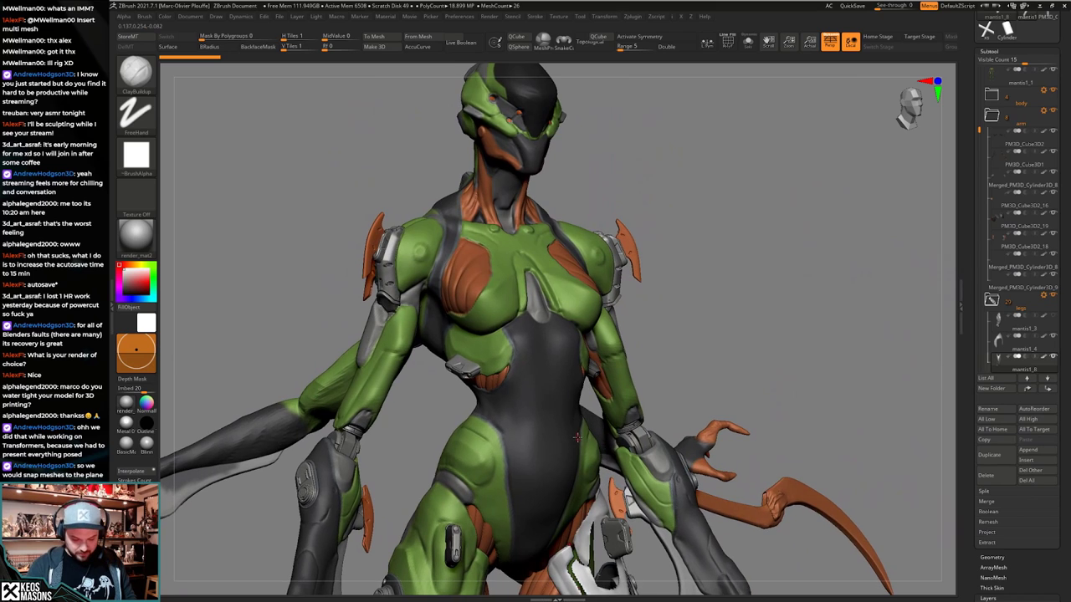
right_click_drag(577, 507, 570, 436, "alt")
left_click_drag(589, 416, 585, 408)
mouse_move(1018, 282)
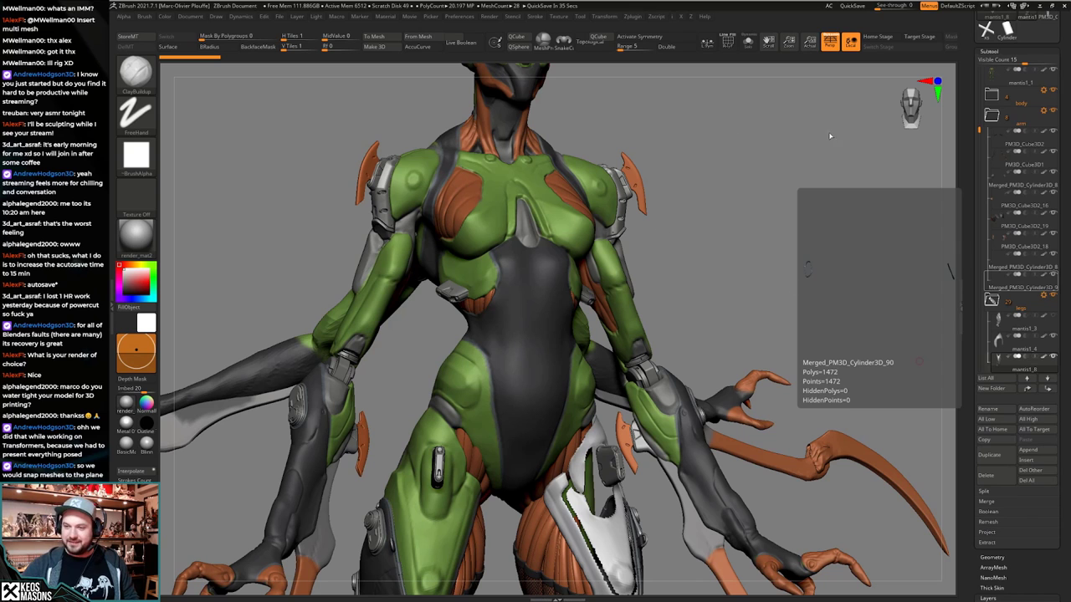
Load the arm_04.ztl tool from the B3TL folder under Projects.
left_click_drag(970, 88, 972, 214)
left_click(995, 31)
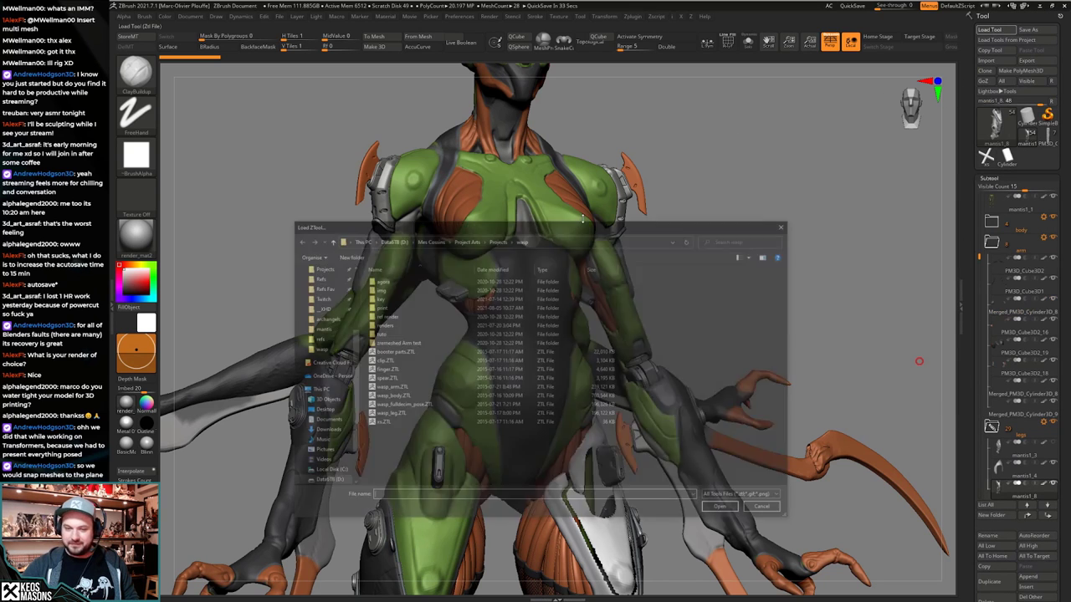
left_click(496, 239)
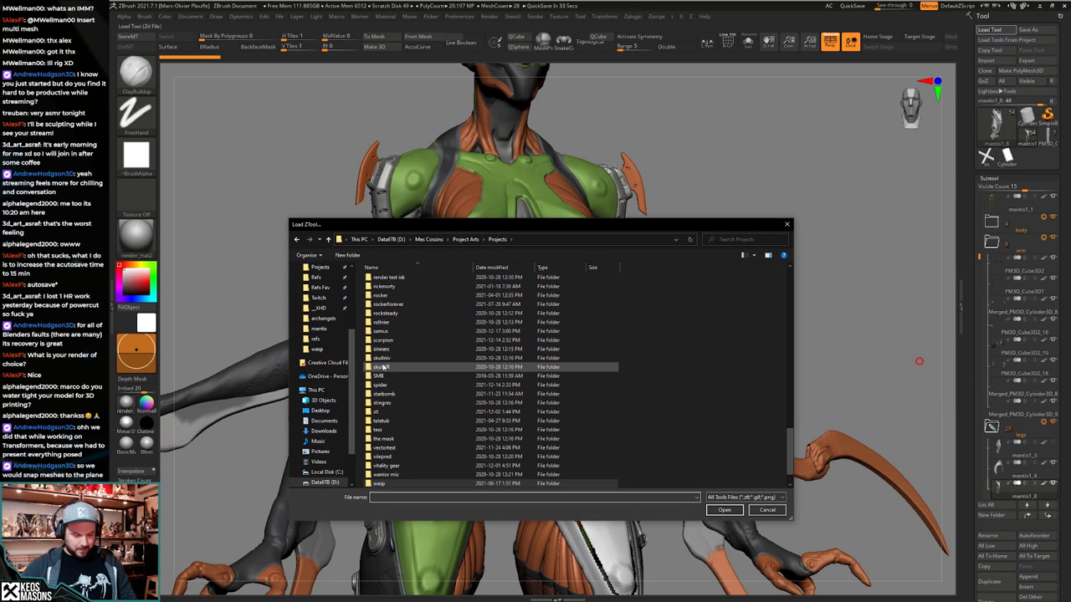
scroll(385, 365, "up", 3)
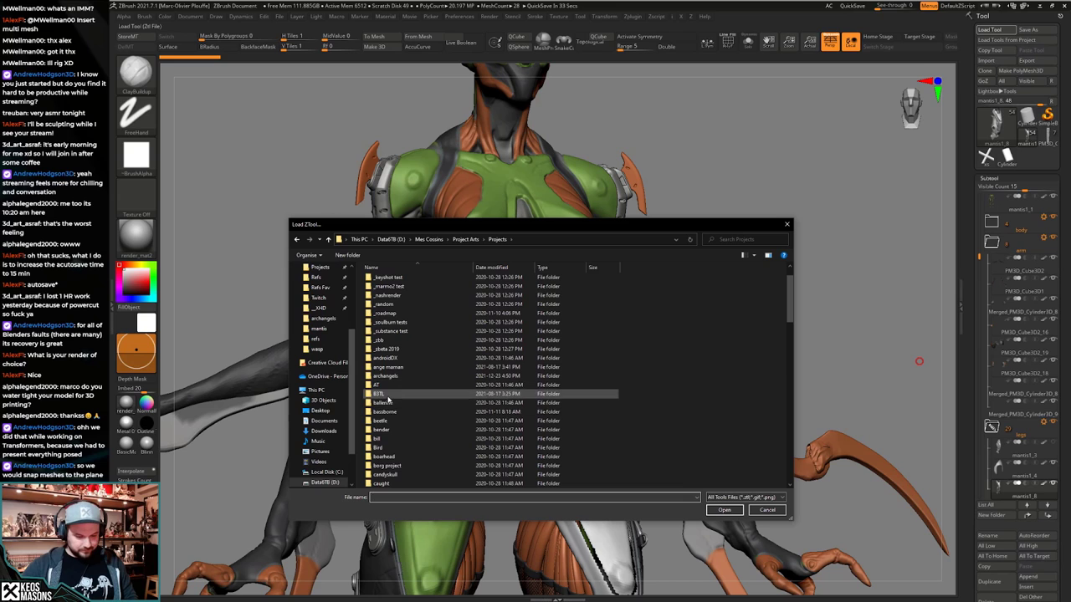
double_click(388, 396)
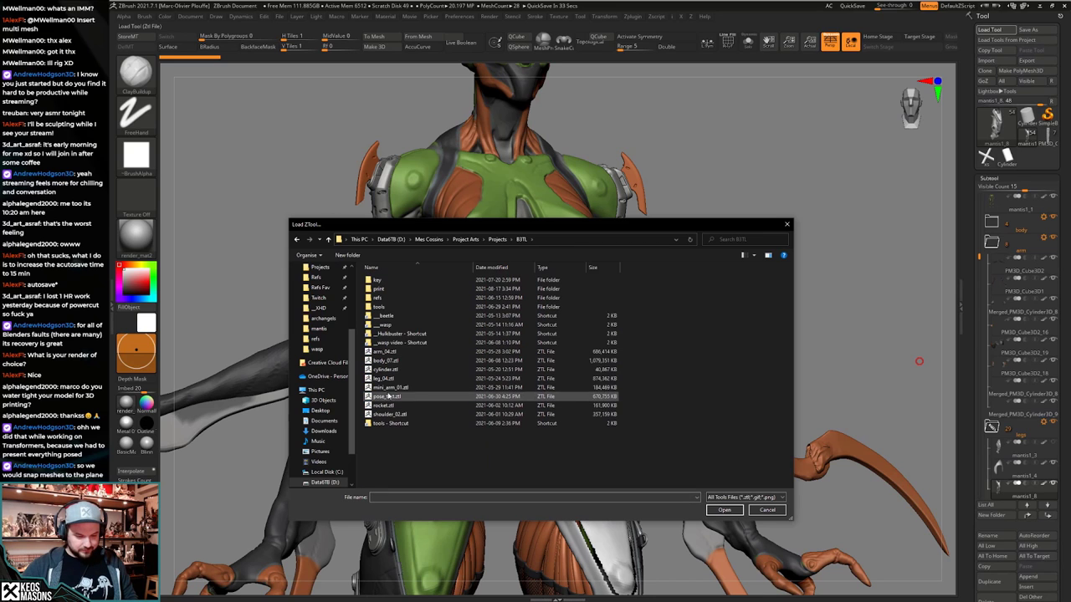
left_click(392, 353)
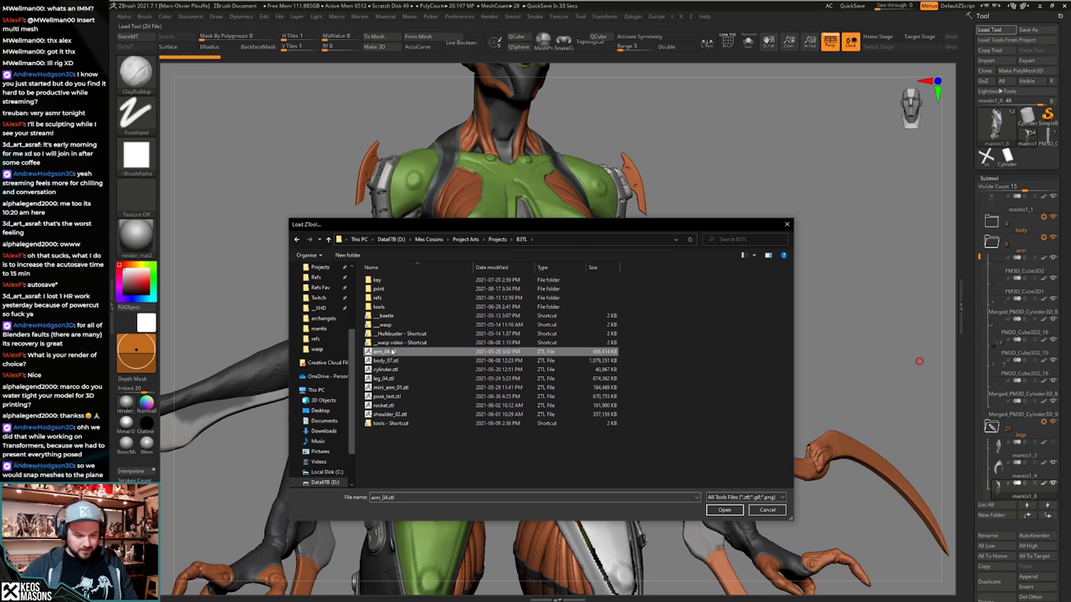
left_click(753, 511)
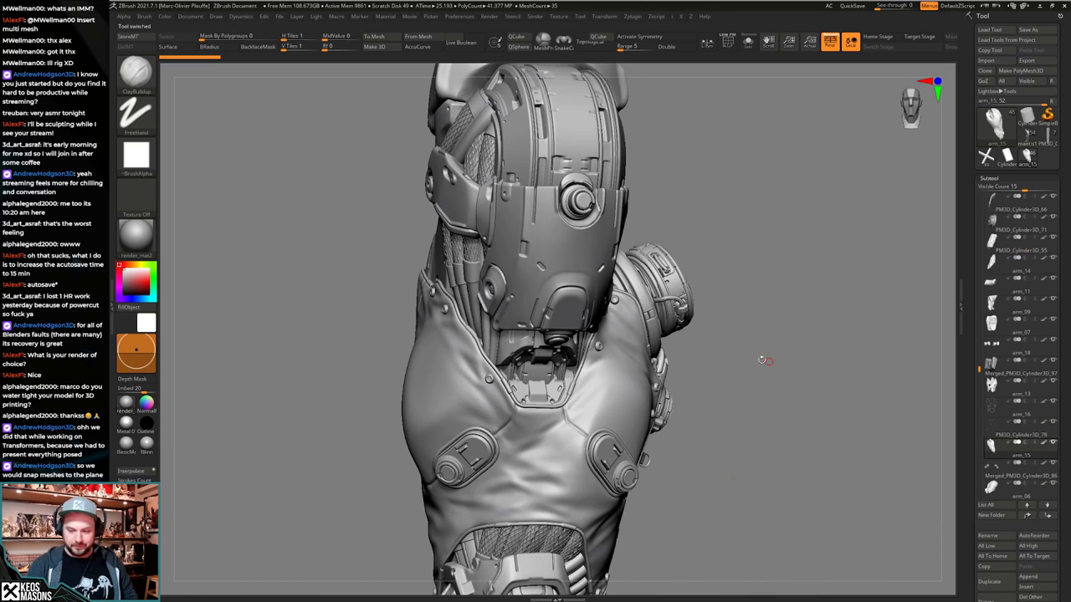
Select the PM3D_Cylinder3D_55 canister on the forearm and examine its polygroups with PolyFrame displayed.
right_click_drag(732, 367, 645, 226)
right_click_drag(646, 417, 657, 385, "alt")
right_click_drag(657, 385, 703, 411)
left_click(640, 397, "alt")
key("alt+s")
key("shift+f")
key("alt+s")
left_click_drag(703, 410, 753, 399)
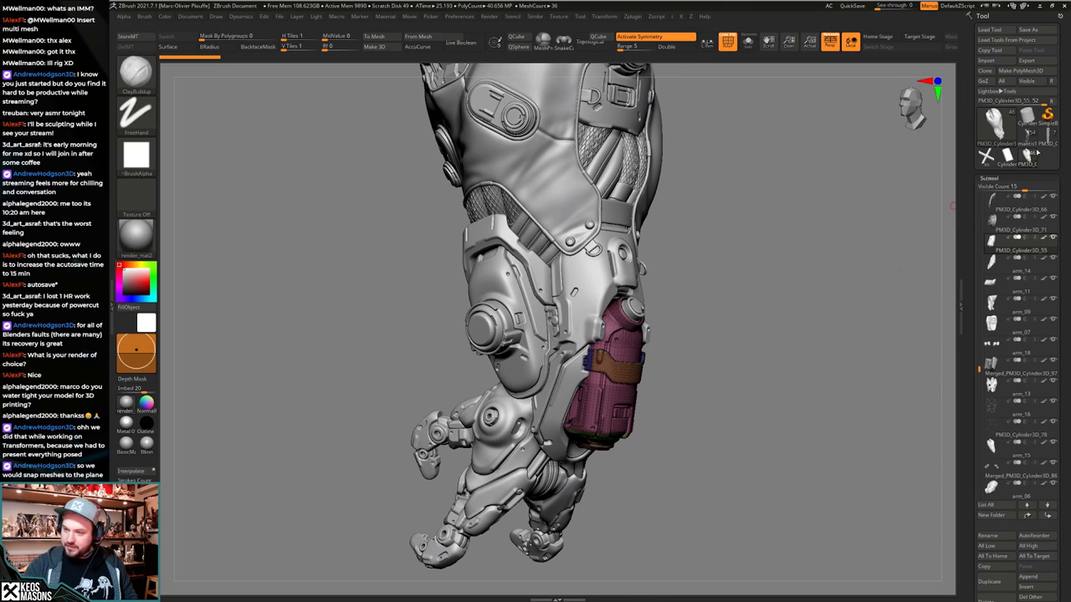
Compare the mantis leg tool's polygrouped panels, then return to the robotic arm tool and view its canister.
left_click_drag(714, 376, 734, 381)
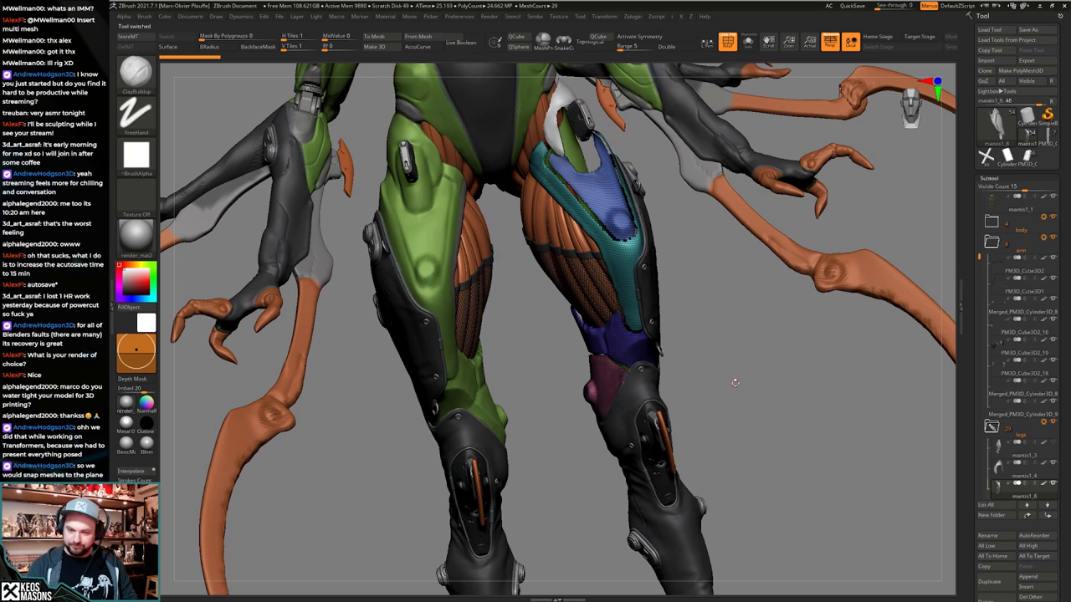
left_click(1028, 156)
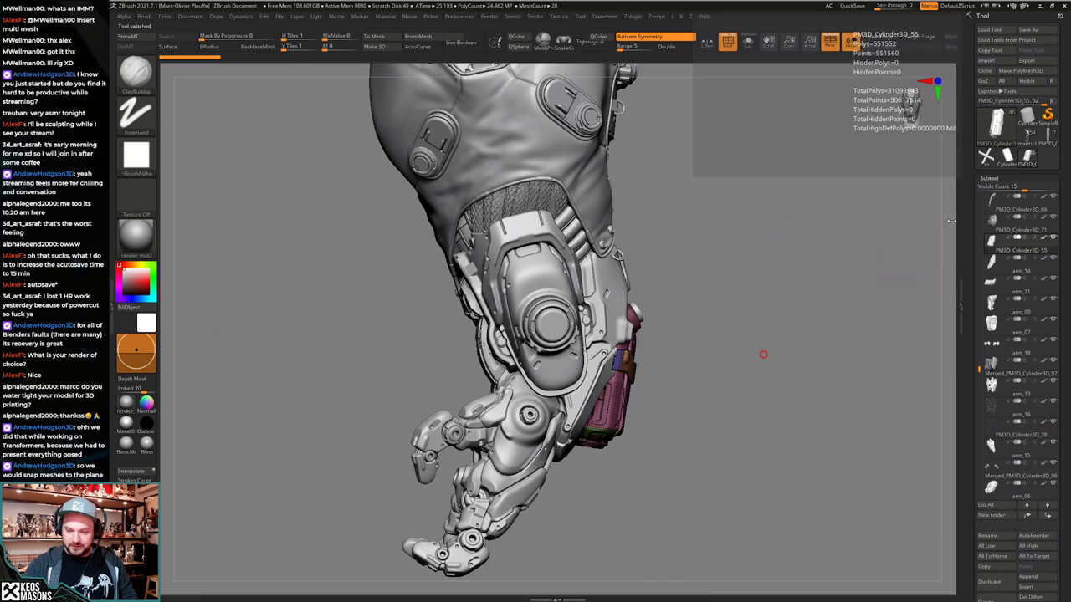
mouse_move(870, 347)
left_mouse_down()
mouse_move(775, 385)
mouse_move(779, 349)
left_mouse_up()
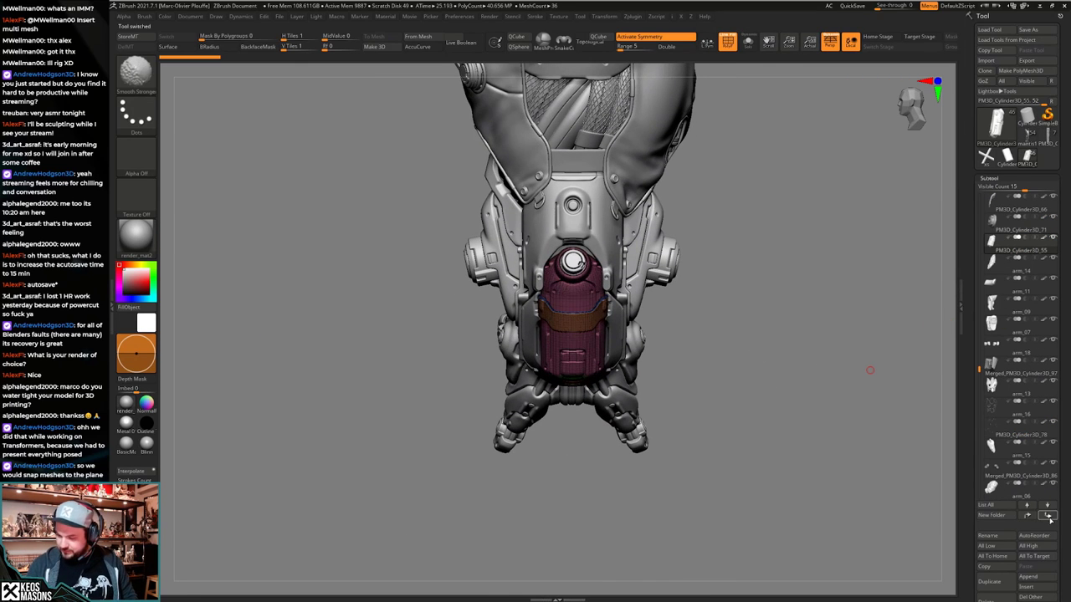
Move the canister and its round cap subtool to the end of the subtool list, then reselect the canister.
left_click(1049, 518, "shift")
left_click(577, 261, "alt")
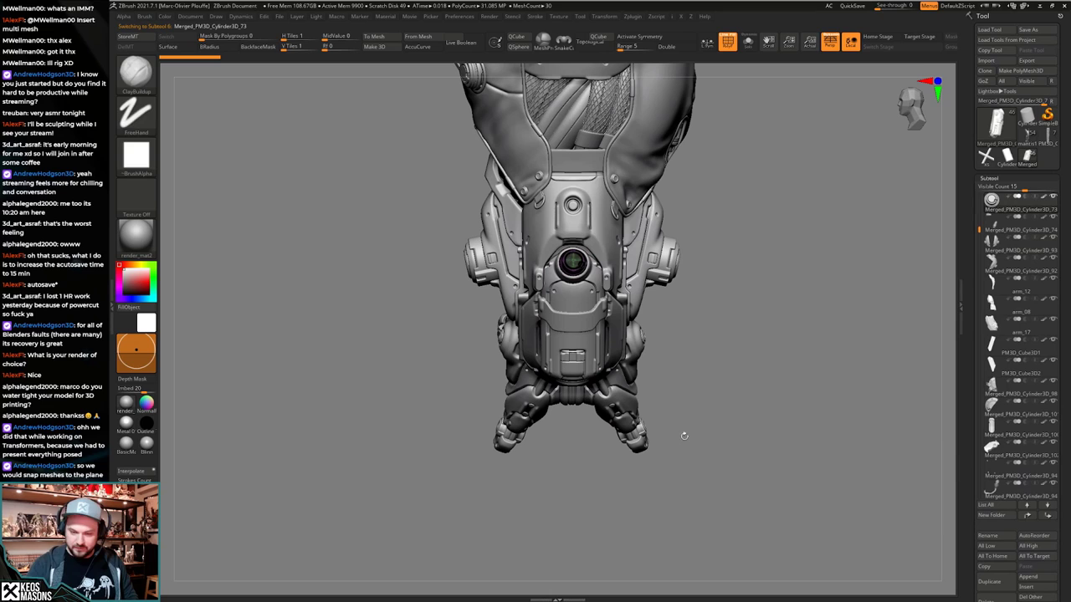
left_click(1046, 517, "shift")
key("space")
key("Up")
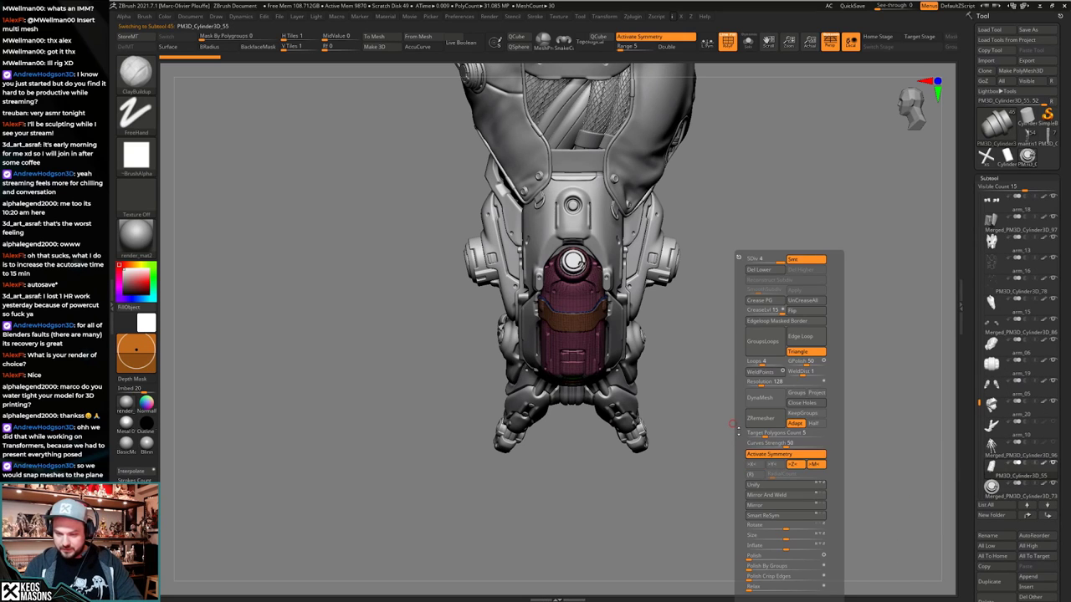
Merge the forearm canister down with the round cap subtool beneath it and check the combined part.
left_click_drag(973, 556, 973, 474)
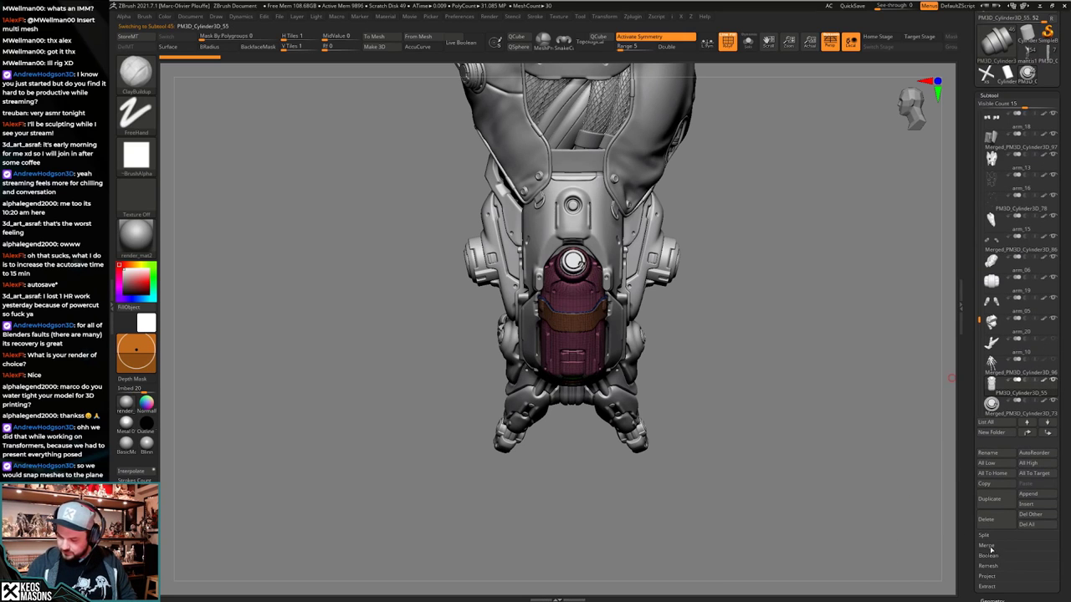
left_click(991, 548)
left_click(996, 556)
left_click(917, 574)
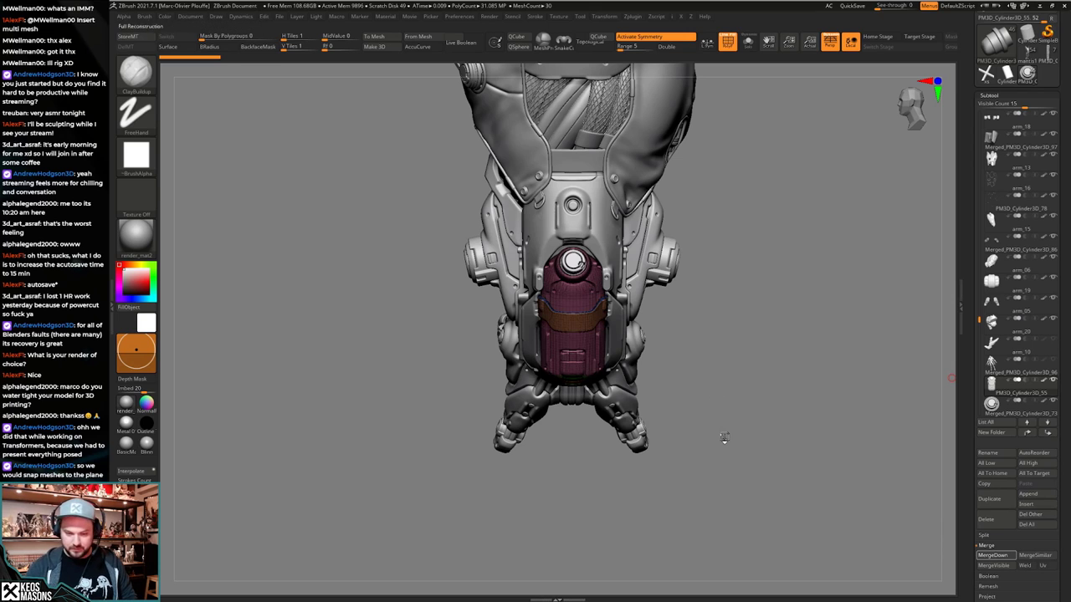
mouse_move(722, 428)
left_mouse_down()
mouse_move(731, 392)
mouse_move(716, 431)
left_mouse_up()
key("shift+f")
key("shift+f")
Switch to the mantis tool, insert the merged canister as a subtool in the legs folder, and sample the armour's green colour.
left_click_drag(966, 294, 968, 342)
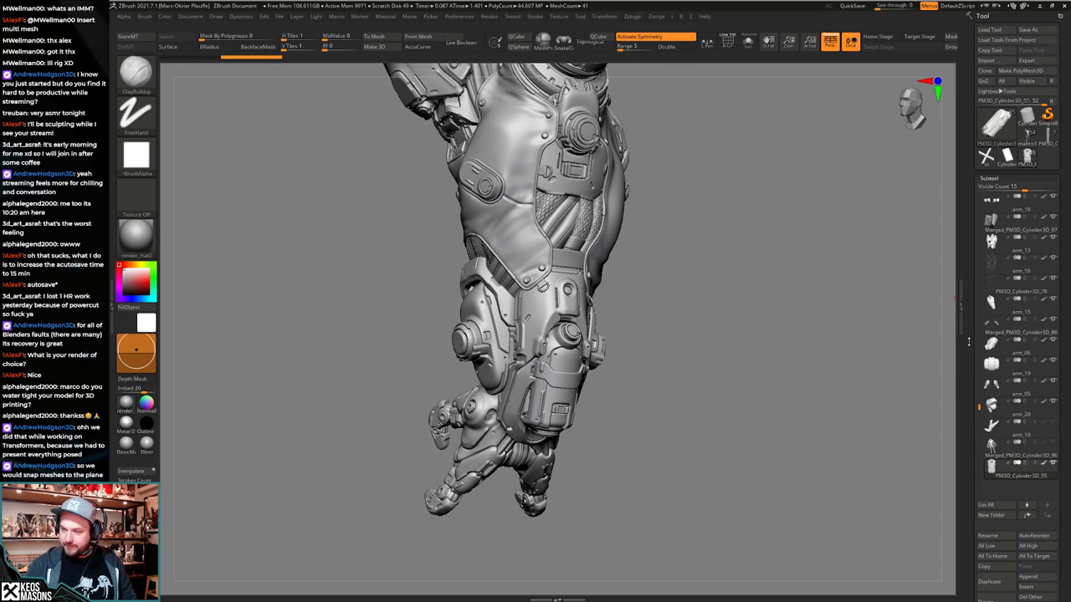
left_click(1028, 148)
left_click_drag(1060, 539, 1054, 379)
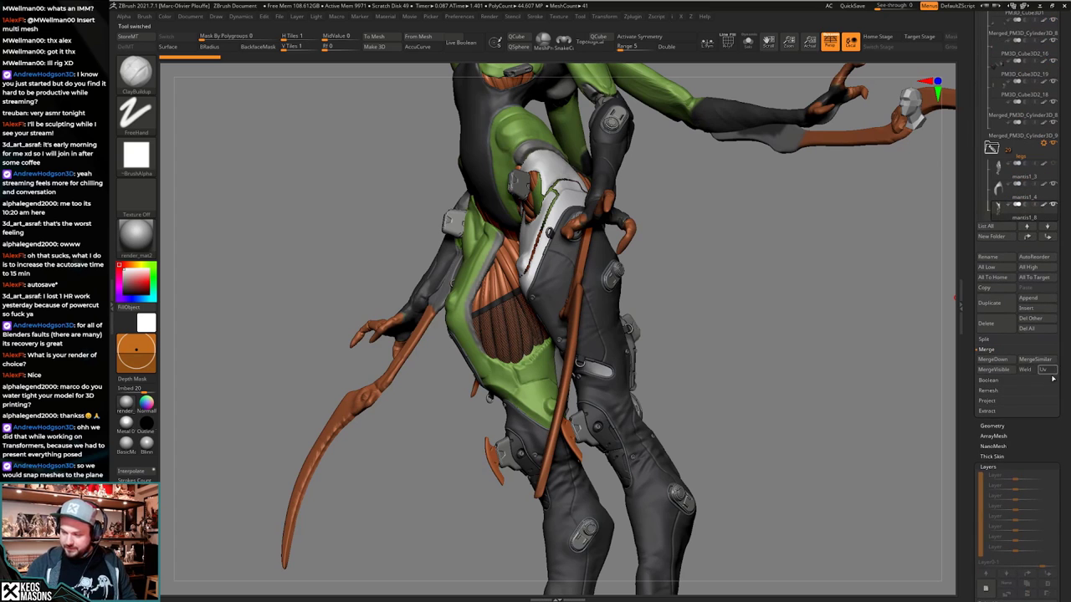
left_click(1027, 308)
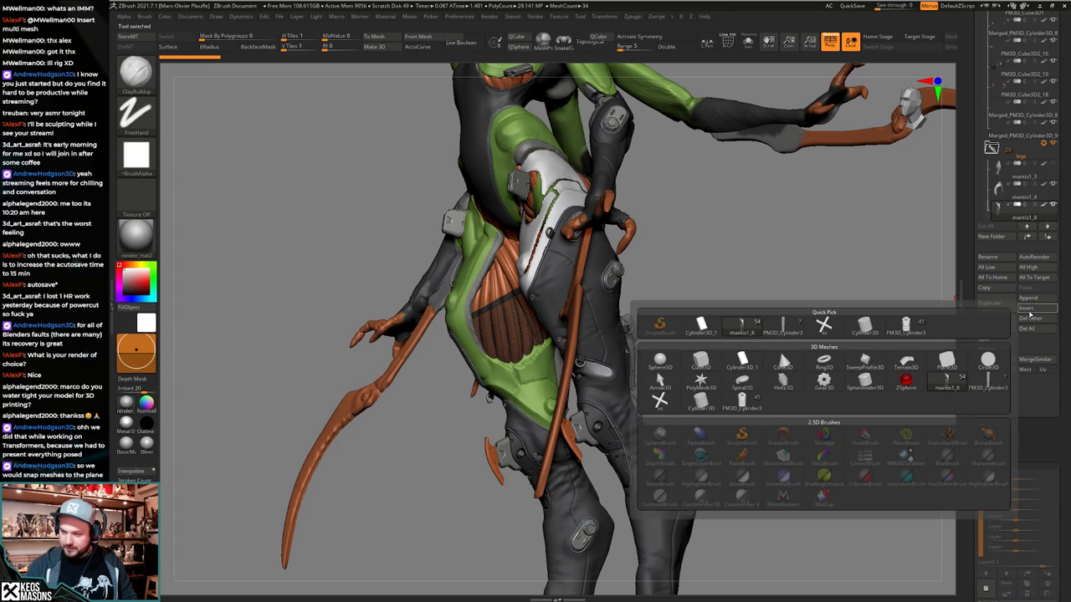
left_click(742, 404)
left_click_drag(742, 405, 743, 445)
key("c")
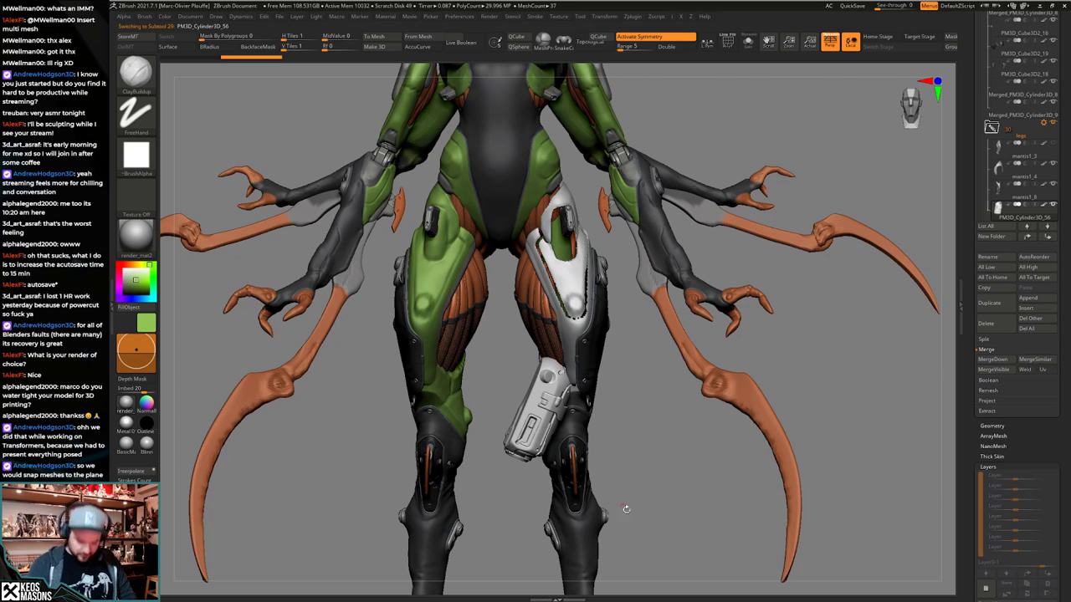
Isolate the inserted canister and lower the unlocked gizmo pivot to the canister's height.
left_click_drag(637, 470, 639, 512, "alt")
key("w")
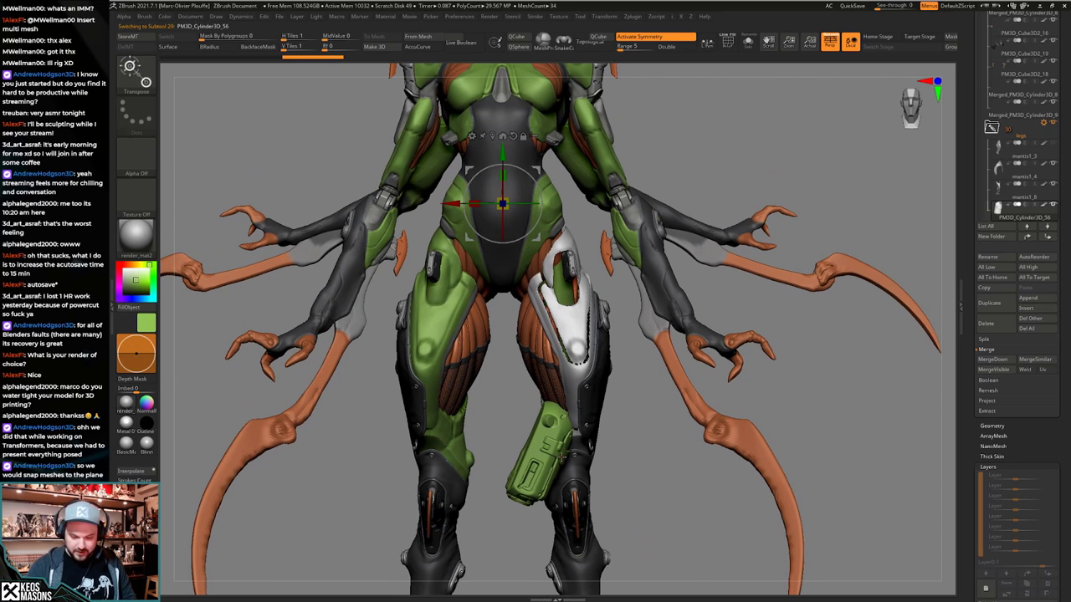
key("q")
key("q")
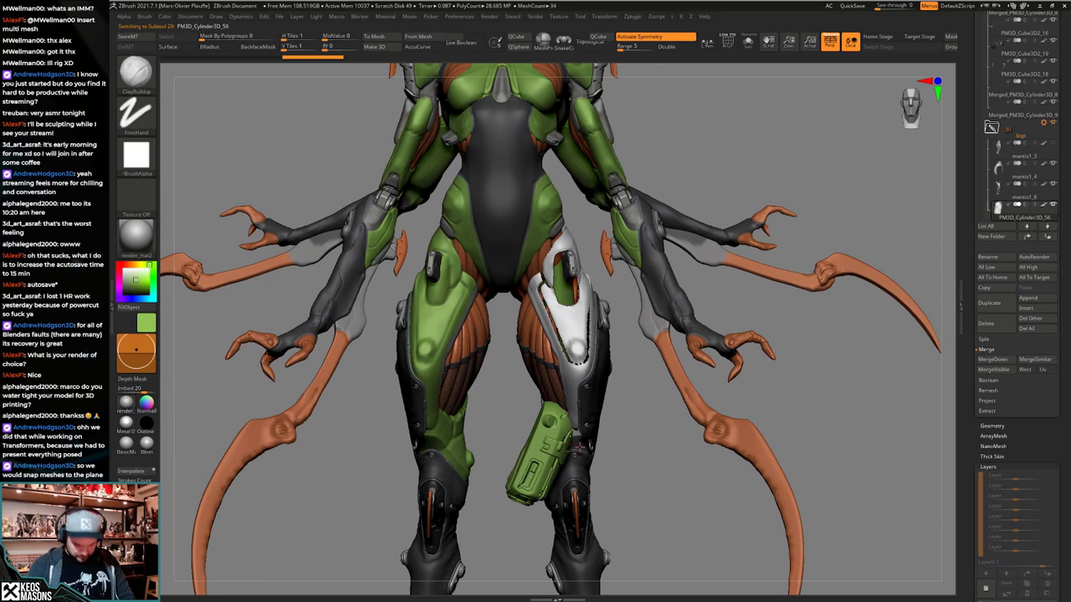
left_click_drag(629, 477, 625, 433, "alt")
key("w")
left_click_drag(862, 429, 631, 422)
key("alt+shift+s")
left_click_drag(567, 198, 578, 227, "alt")
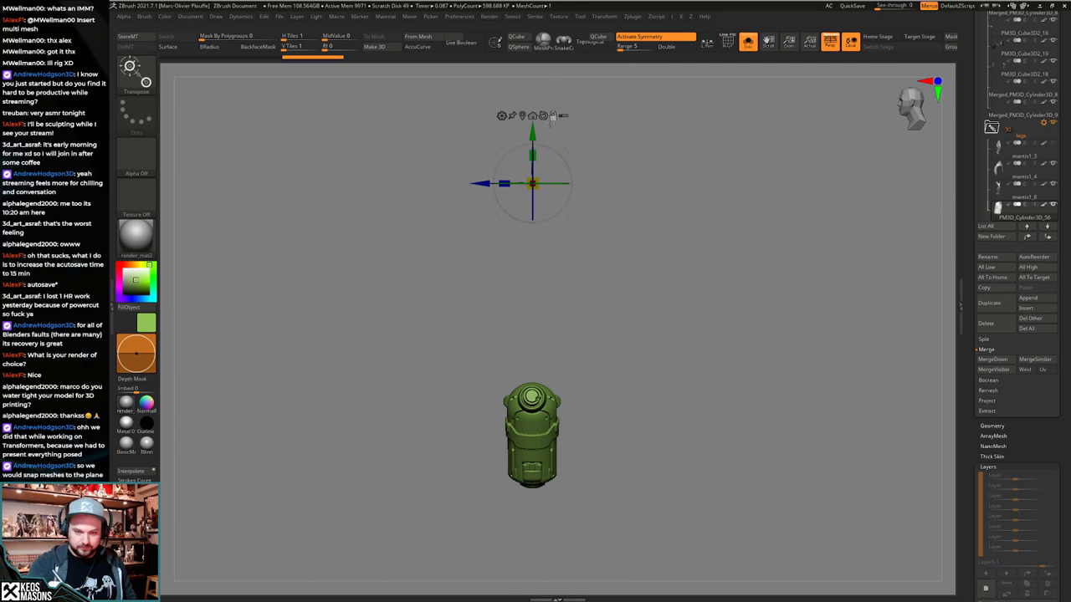
left_click_drag(532, 134, 532, 387, "alt")
left_click_drag(577, 343, 631, 335, "shift")
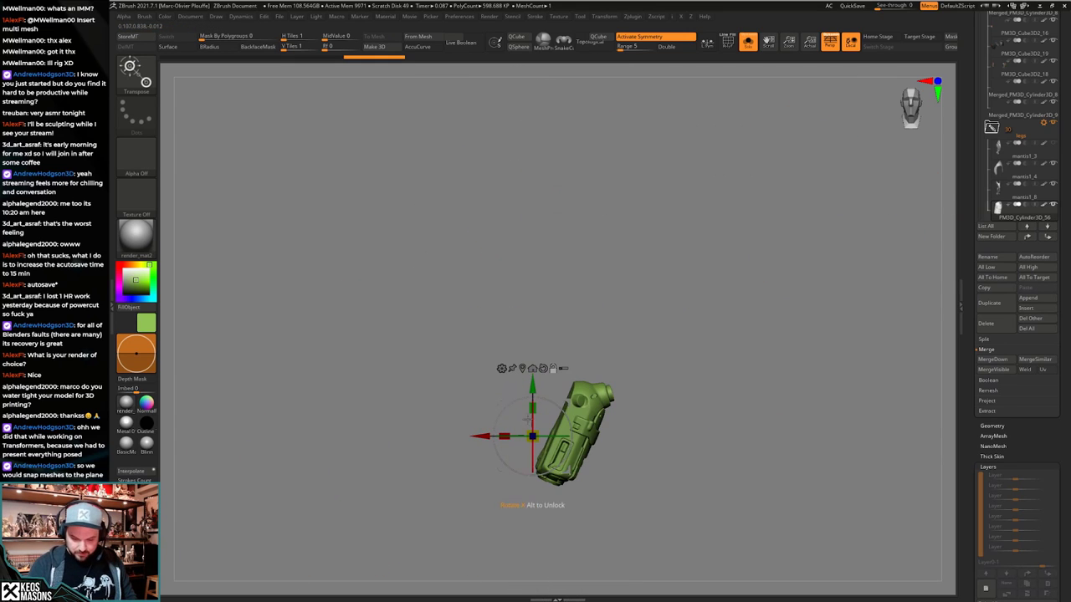
Centre the gizmo pivot on the canister from several views, then show all subtools again.
left_click_drag(570, 402, 611, 406, "alt")
left_click(597, 366)
left_click_drag(690, 418, 609, 450)
left_click_drag(572, 486, 556, 485, "shift")
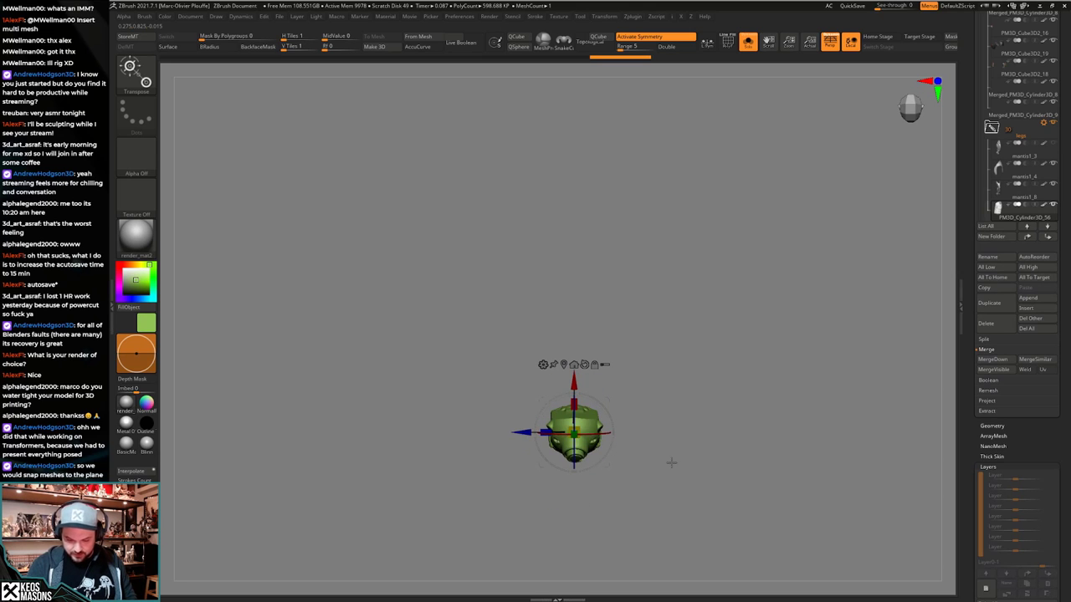
left_click_drag(672, 462, 680, 353, "shift")
key("alt+s")
Move the canister onto the front of the character's left thigh, turn symmetry off, and scale it down to fit the panel.
left_click_drag(655, 404, 600, 240, "alt")
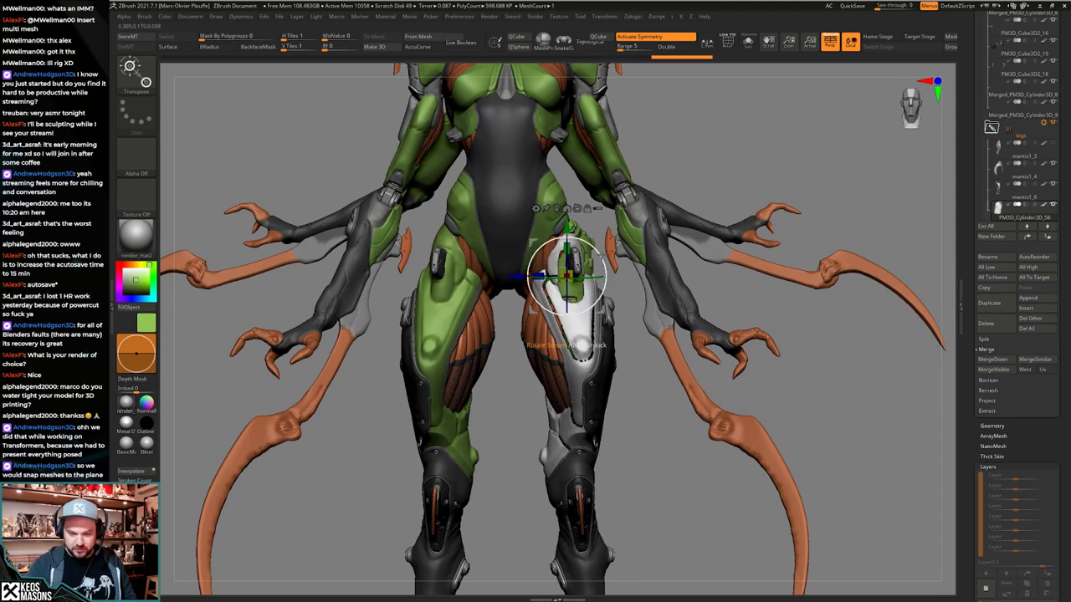
left_click_drag(629, 368, 682, 402, "alt")
left_click_drag(500, 270, 527, 273)
left_click_drag(629, 368, 573, 368)
mouse_move(573, 368)
right_mouse_down()
mouse_move(609, 309)
mouse_move(577, 368)
mouse_move(571, 357)
right_mouse_up()
key("x")
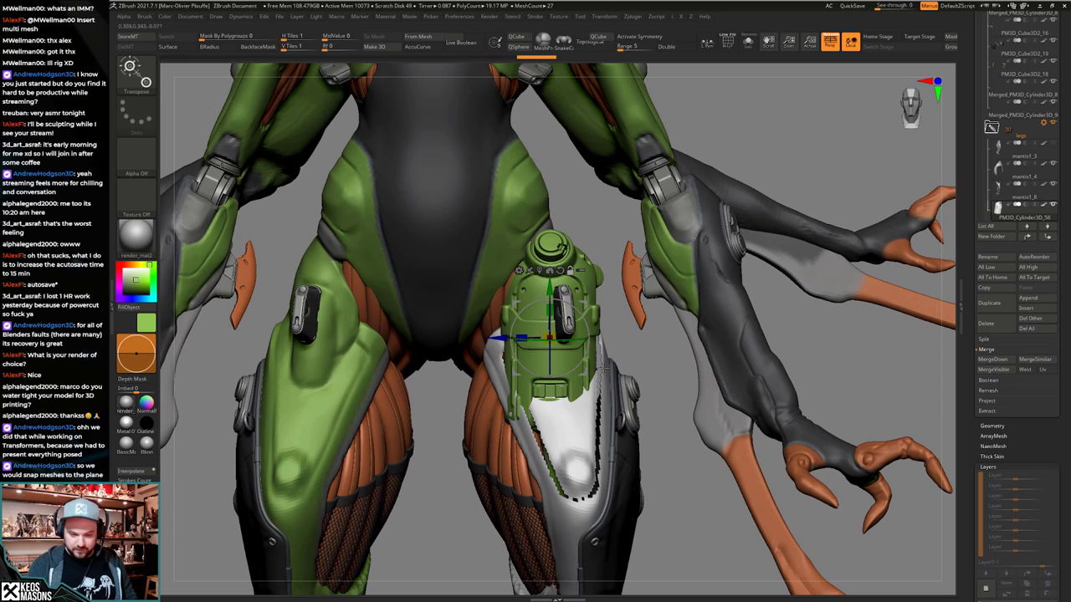
left_click_drag(581, 363, 550, 343)
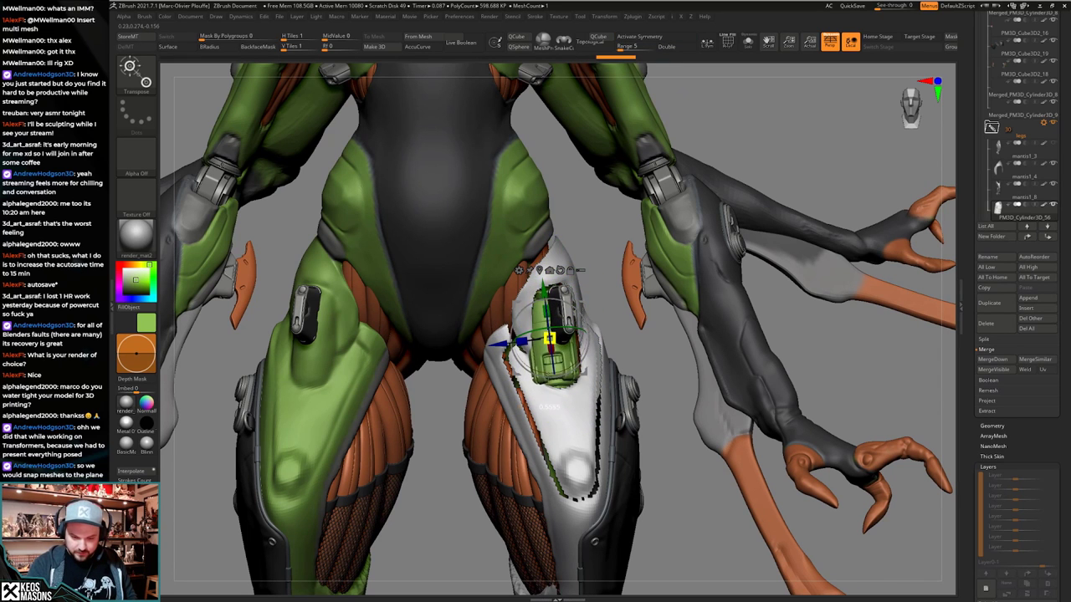
Set the canister into the thigh armour's opening behind the clip, adjusting its depth and placement from below and in front.
mouse_move(569, 356)
right_mouse_down("alt")
mouse_move(553, 384)
mouse_move(559, 426)
mouse_move(588, 345)
right_mouse_up("alt")
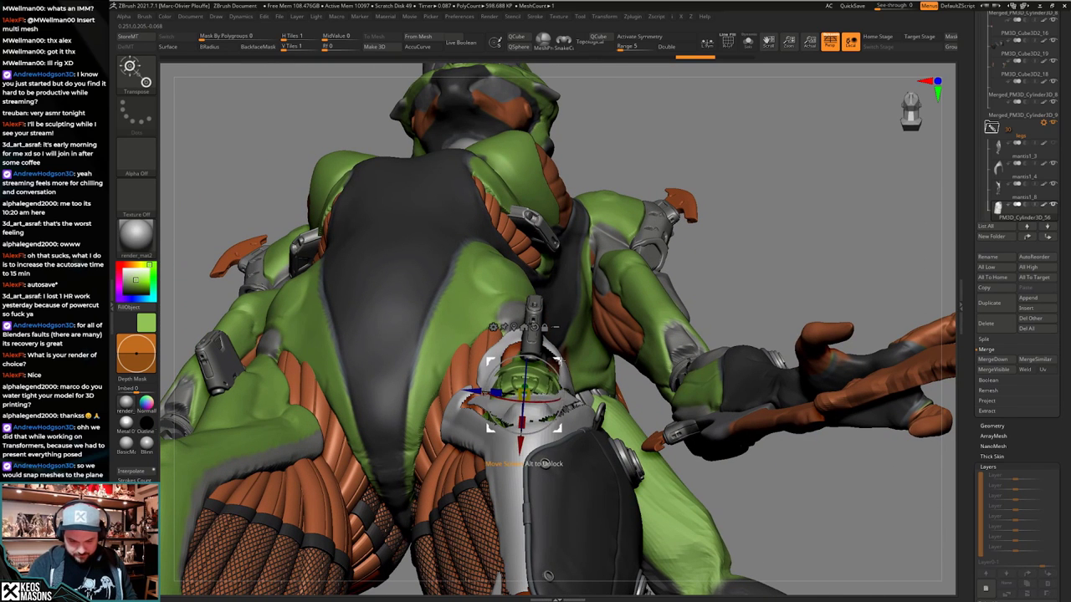
left_click_drag(564, 343, 564, 340)
right_click_drag(564, 339, 533, 427)
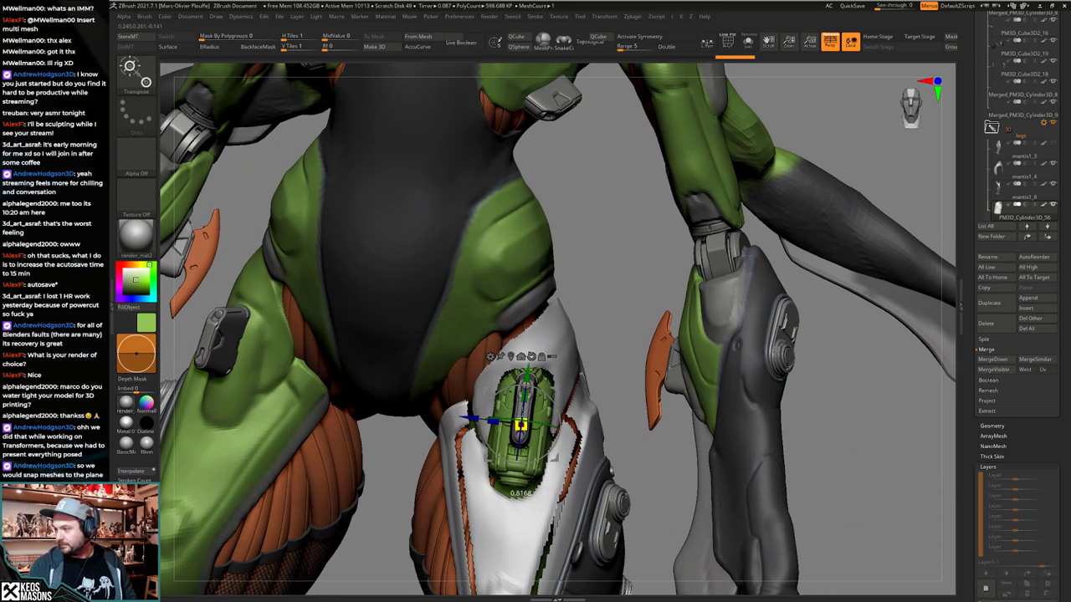
right_click_drag(520, 427, 588, 447)
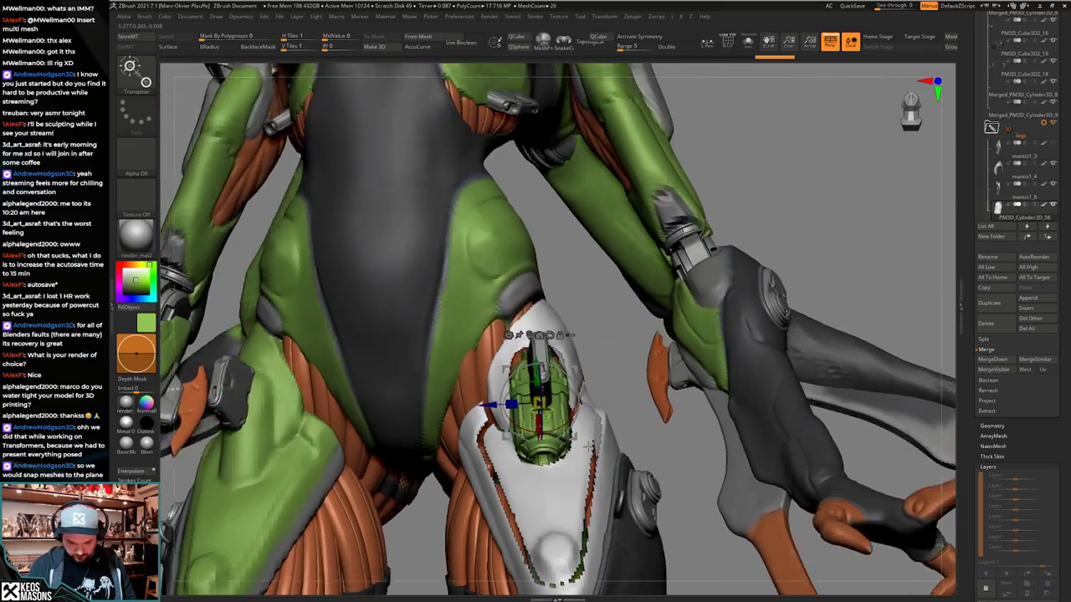
left_click_drag(587, 447, 588, 477)
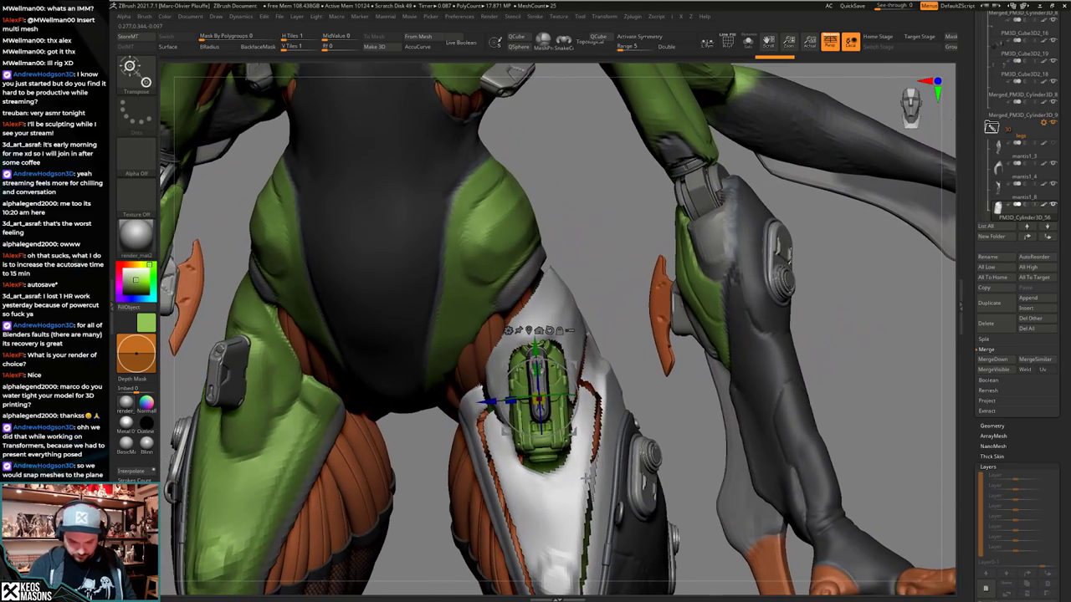
Rotate the canister about 180 degrees so its round cap points down the thigh.
right_click_drag(588, 478, 590, 470)
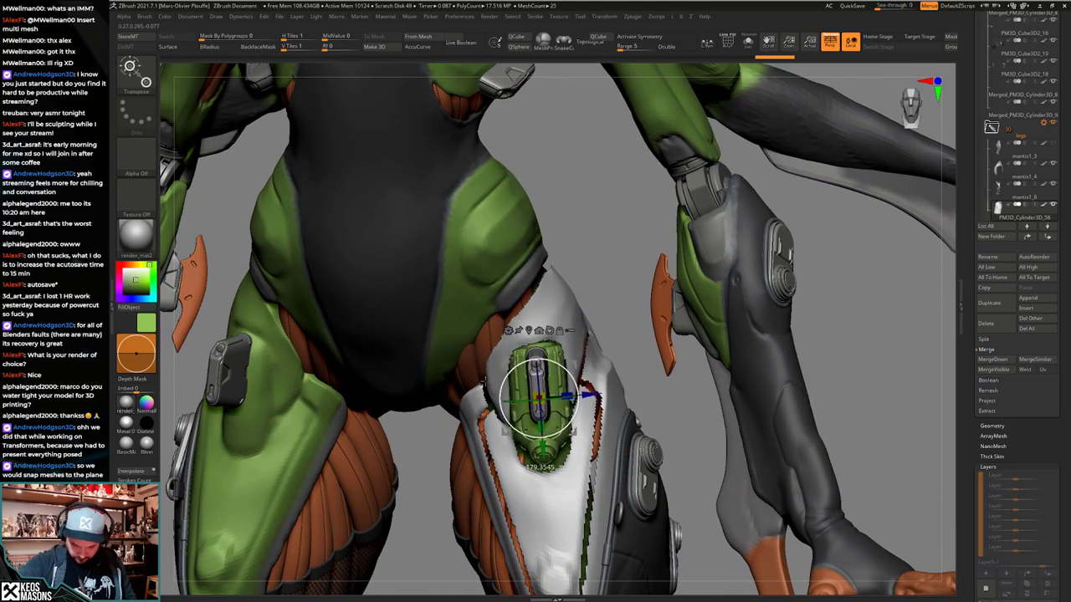
right_click_drag(485, 377, 546, 396)
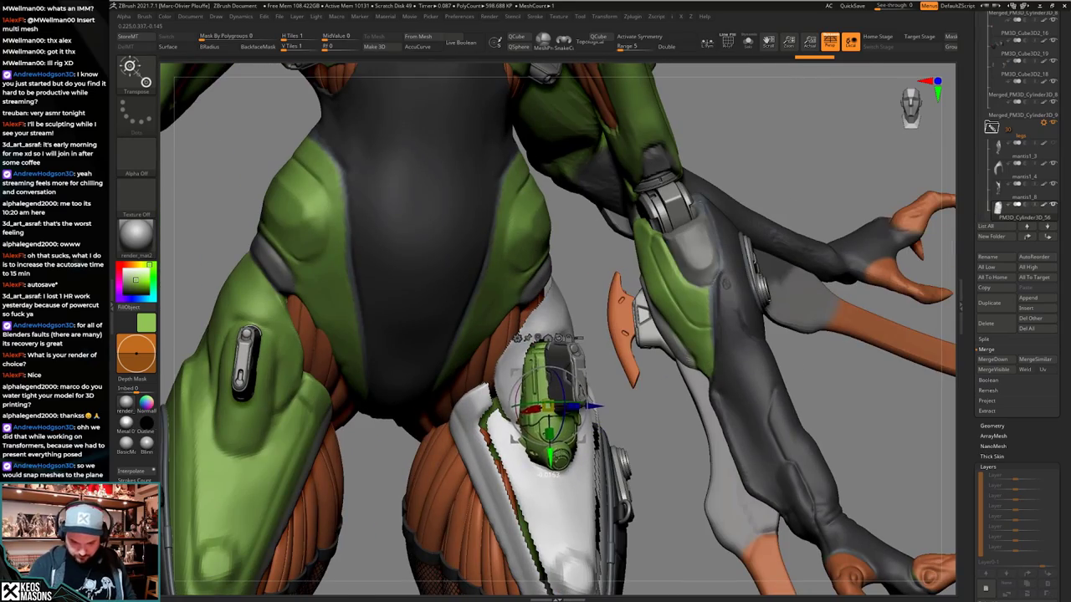
mouse_move(652, 468)
right_mouse_down()
mouse_move(577, 470)
mouse_move(687, 474)
right_mouse_up()
key("q")
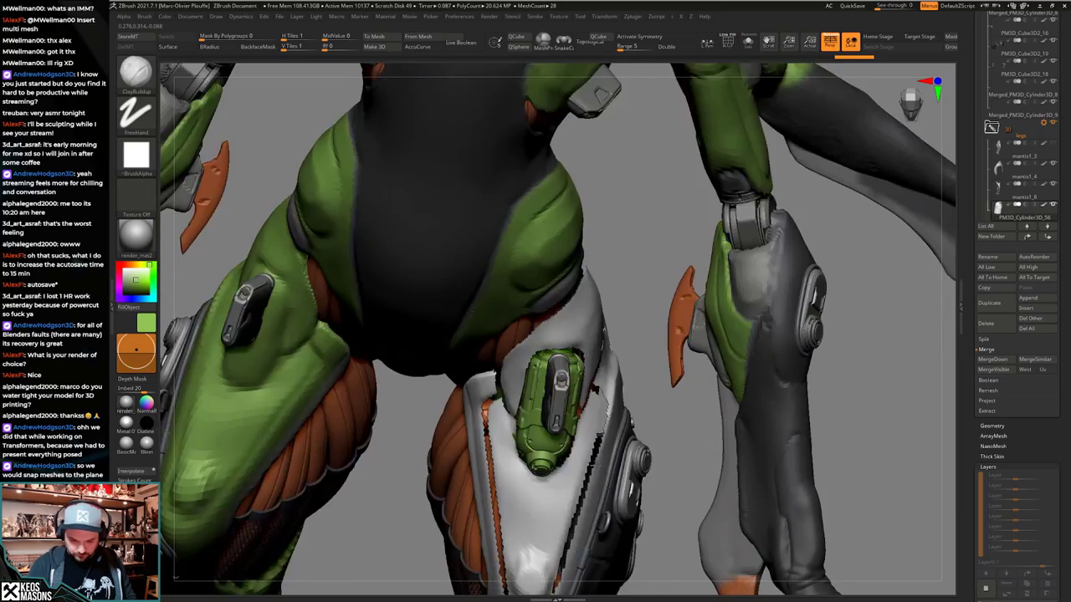
right_click_drag(595, 389, 588, 453)
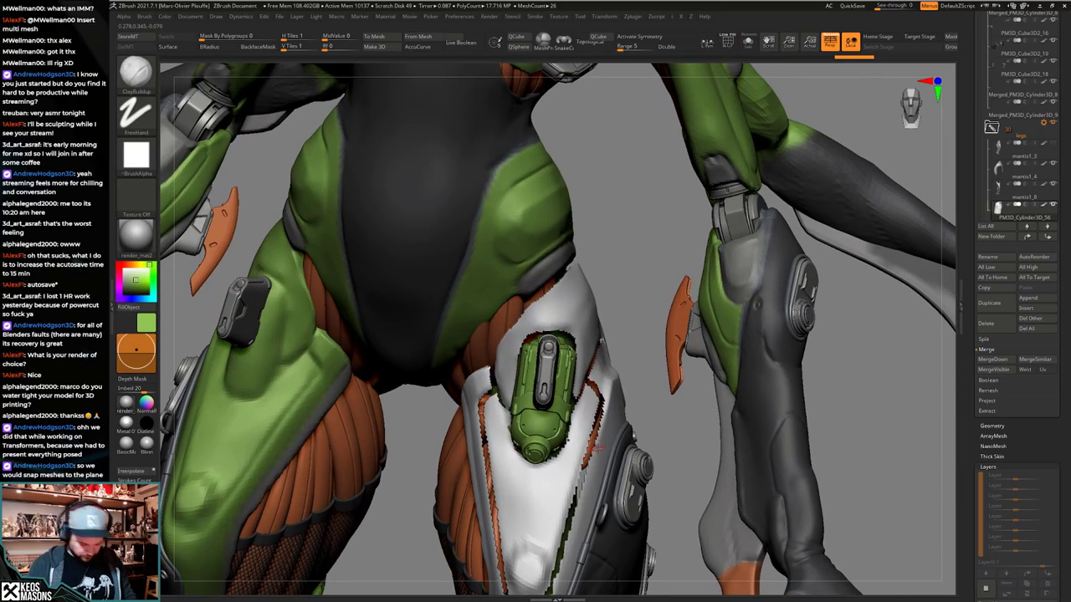
Tilt the canister in side view to follow the slope of the thigh and nudge it against the clip.
key("w")
mouse_move(559, 410)
right_mouse_down()
mouse_move(598, 415)
mouse_move(588, 389)
right_mouse_up()
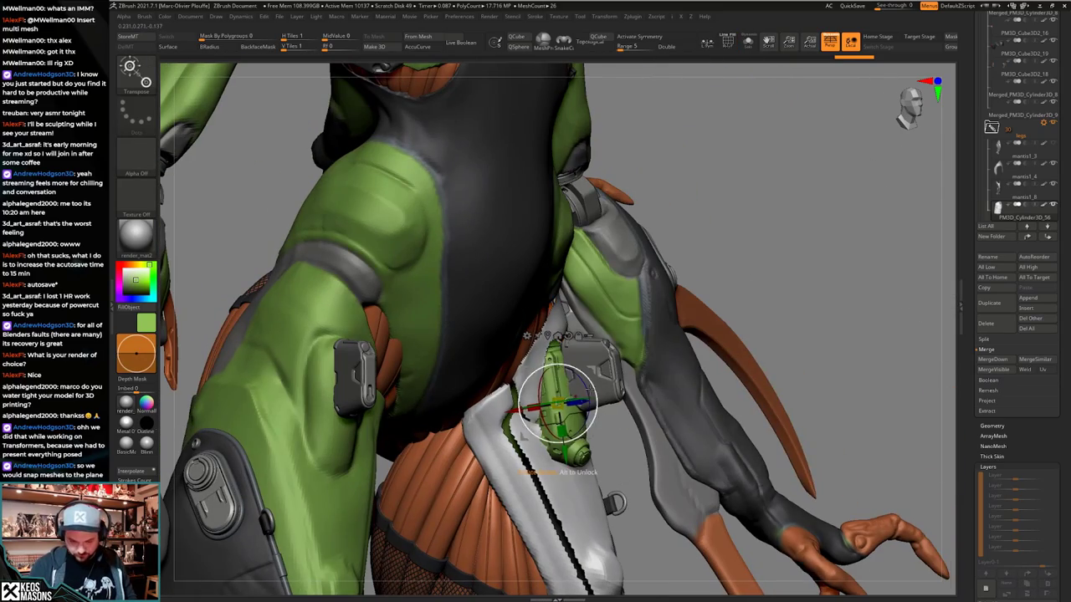
left_click_drag(588, 392, 588, 394)
right_click_drag(562, 400, 594, 391)
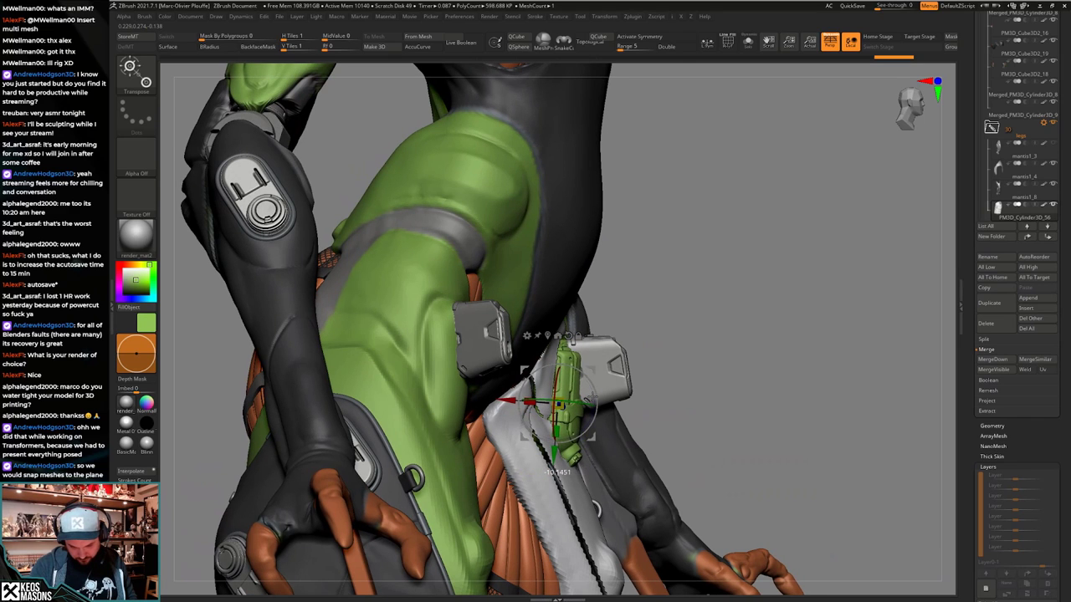
left_click_drag(592, 397, 589, 400)
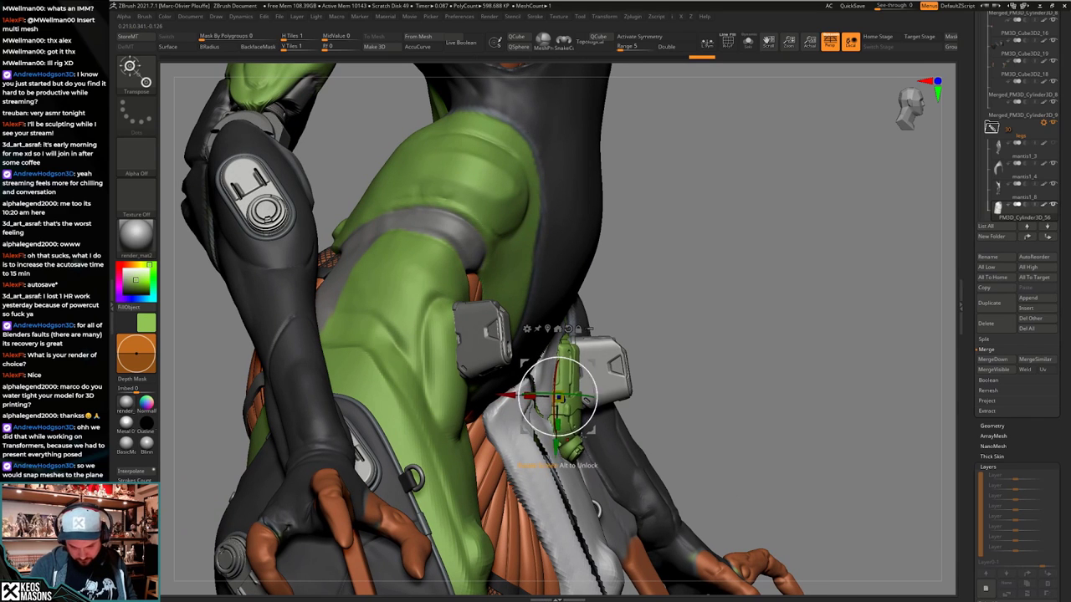
mouse_move(589, 401)
right_mouse_down()
mouse_move(604, 400)
mouse_move(594, 420)
right_mouse_up()
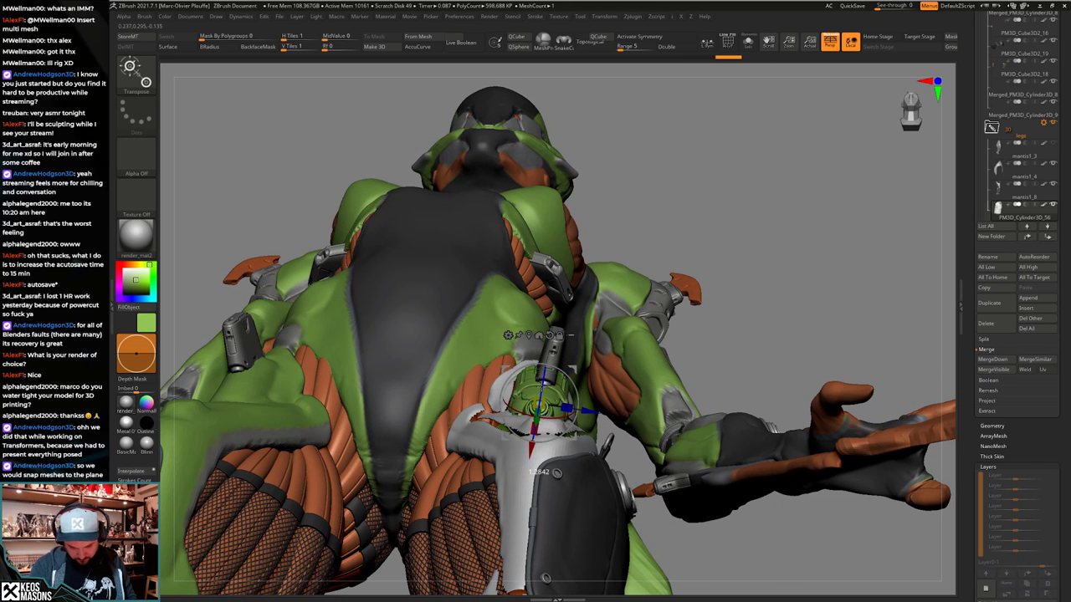
Twist the canister slightly around its length and align it with the thigh panel in front view.
left_click_drag(575, 417, 575, 416)
right_click_drag(576, 416, 574, 371)
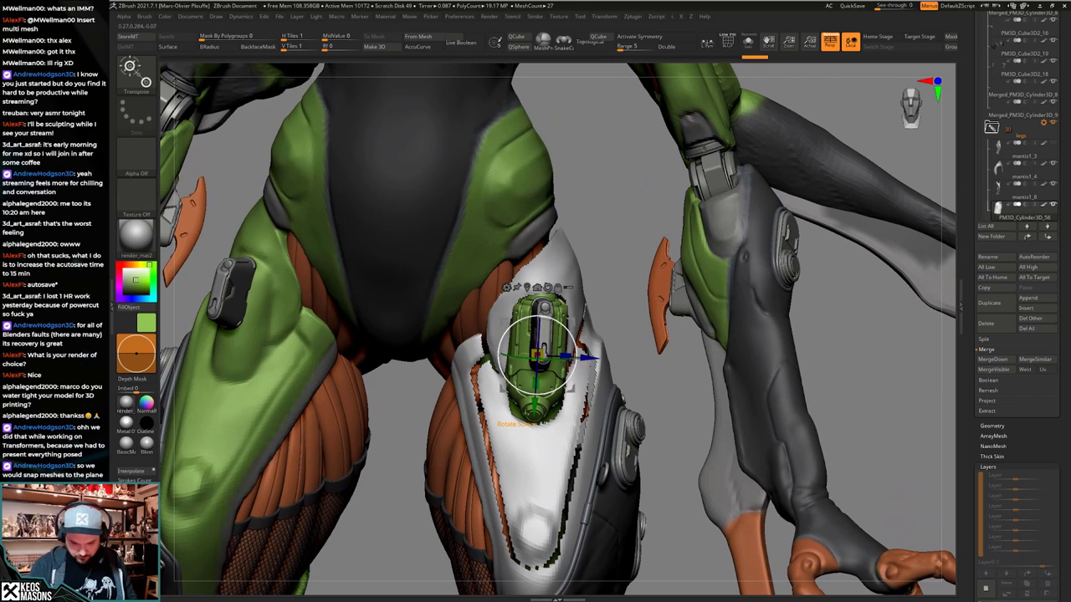
left_click_drag(576, 371, 576, 374)
right_click_drag(575, 374, 577, 394)
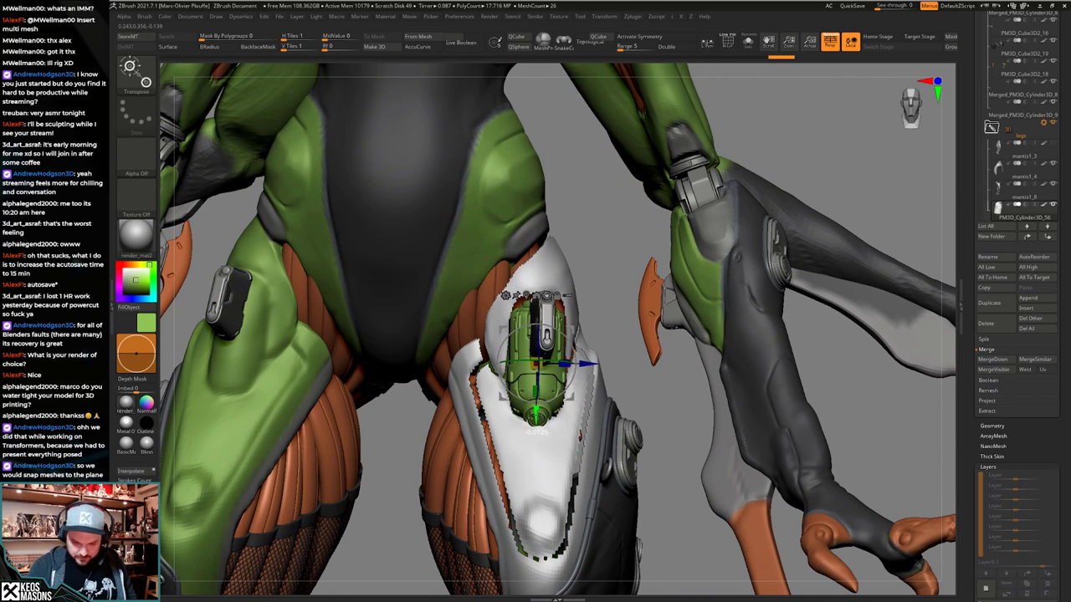
left_click_drag(581, 436, 581, 437)
Fine-tune the canister's rotation and depth in the thigh opening, checking it from the front, below and side.
key("q")
mouse_move(581, 436)
right_mouse_down("ctrl")
mouse_move(579, 397)
mouse_move(583, 470)
mouse_move(573, 366)
mouse_move(571, 411)
mouse_move(572, 395)
right_mouse_up("ctrl")
key("w")
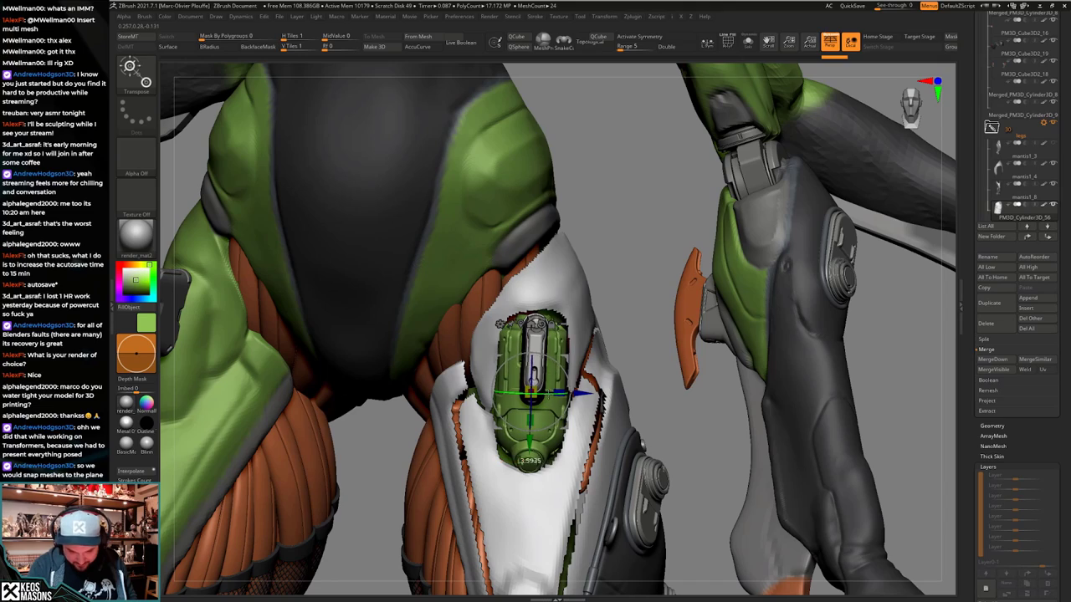
right_click_drag(564, 463, 559, 393)
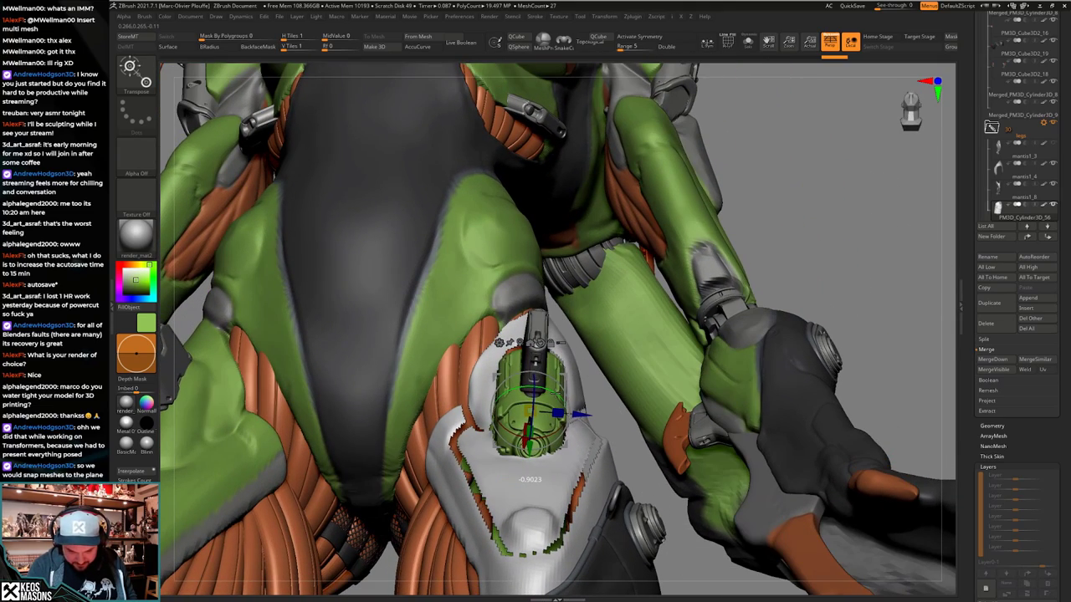
right_click_drag(581, 344, 547, 416)
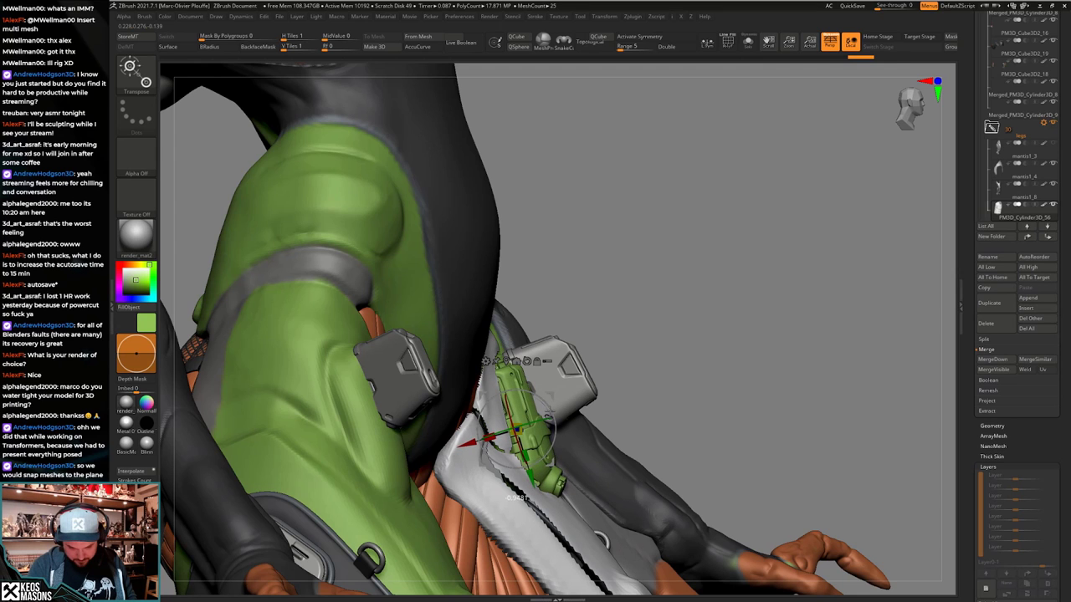
left_click_drag(548, 413, 548, 421)
Isolate the canister, mask everything except the polygroup of the band around it, and remove the band from its surface.
key("q")
mouse_move(692, 363)
right_mouse_down("ctrl")
mouse_move(700, 376)
mouse_move(688, 362)
mouse_move(640, 384)
right_mouse_up("ctrl")
key("alt+s")
mouse_move(597, 418)
right_mouse_down()
mouse_move(552, 442)
mouse_move(583, 409)
right_mouse_up()
key("shift+f")
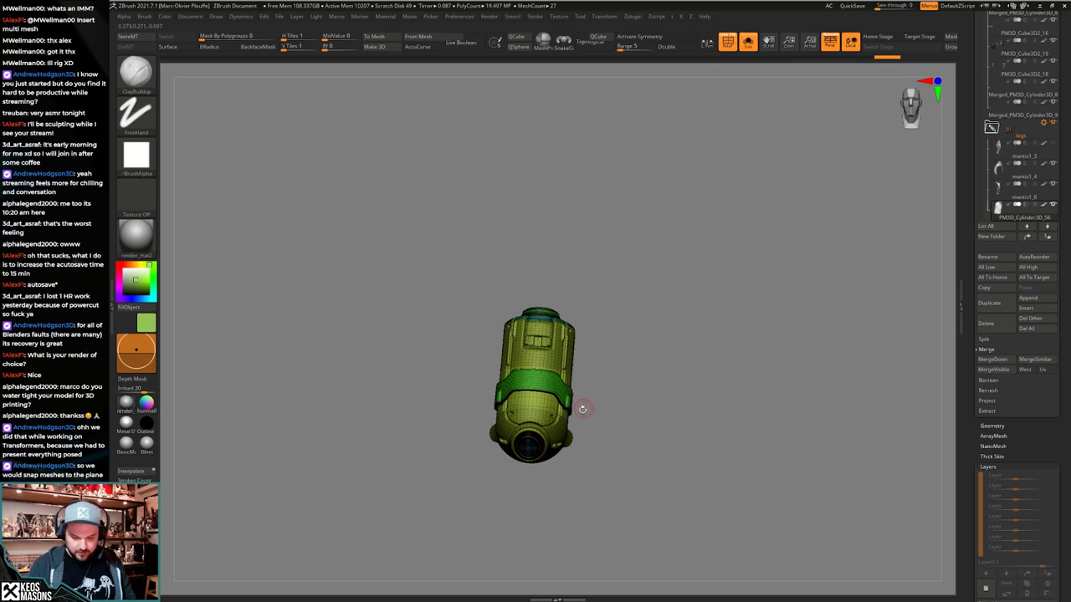
key("w")
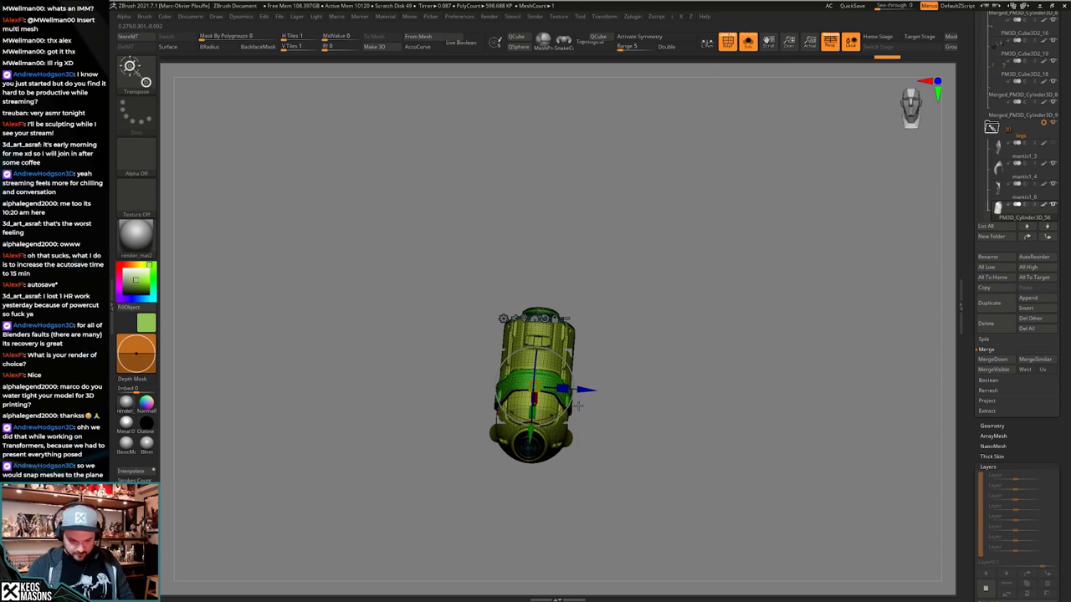
right_click_drag(582, 408, 601, 403)
key("shift+f")
left_click(555, 394, "ctrl")
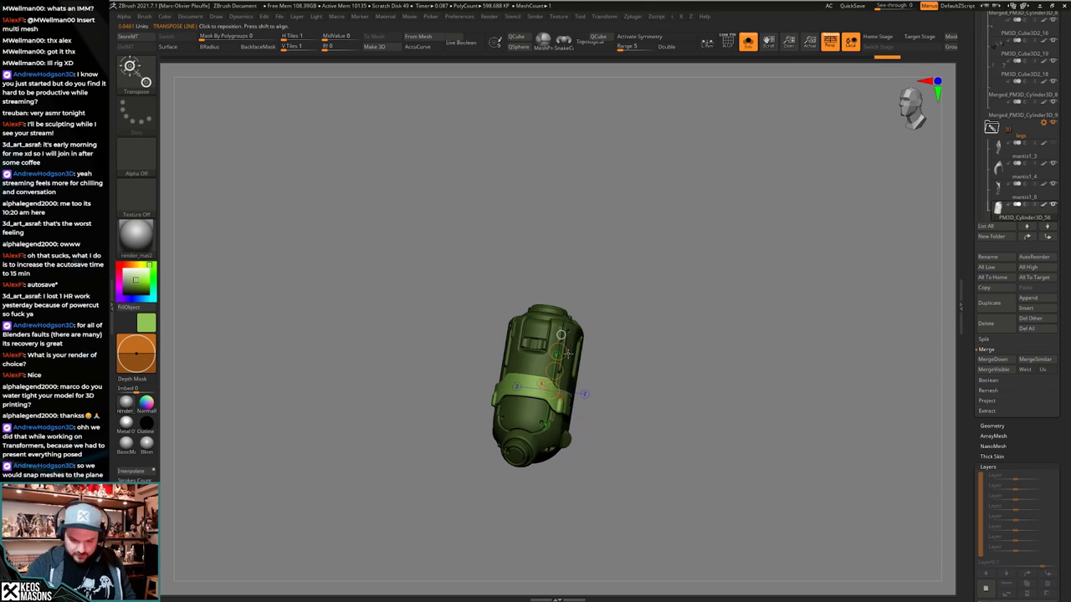
key("q")
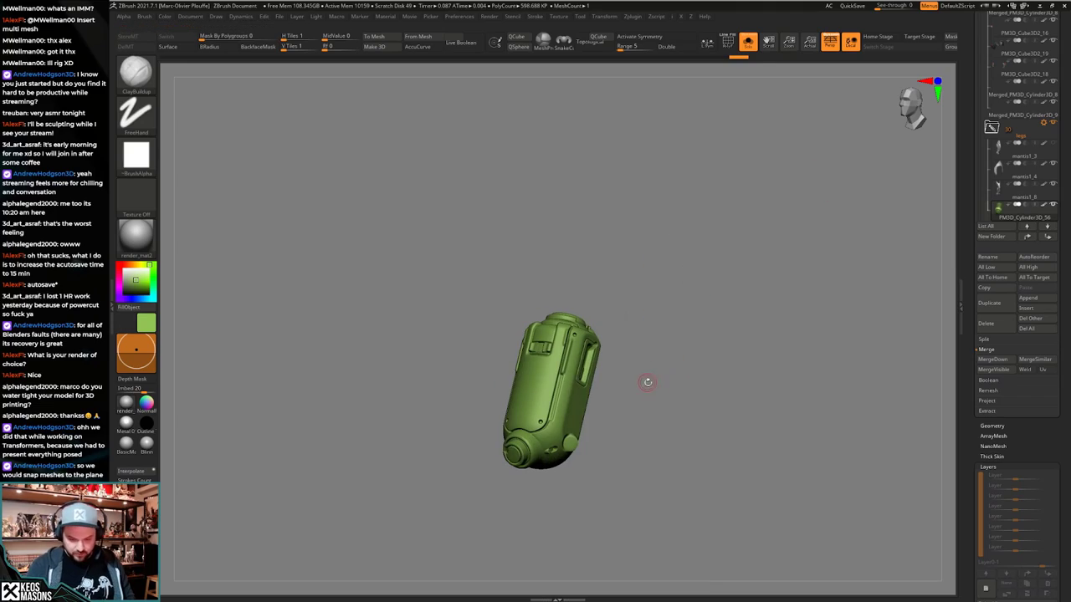
Isolate the inner cylinders of the canister and remove the small plug inside its lower nozzle.
key("shift+s")
right_click_drag(619, 377, 571, 429)
key("alt+s")
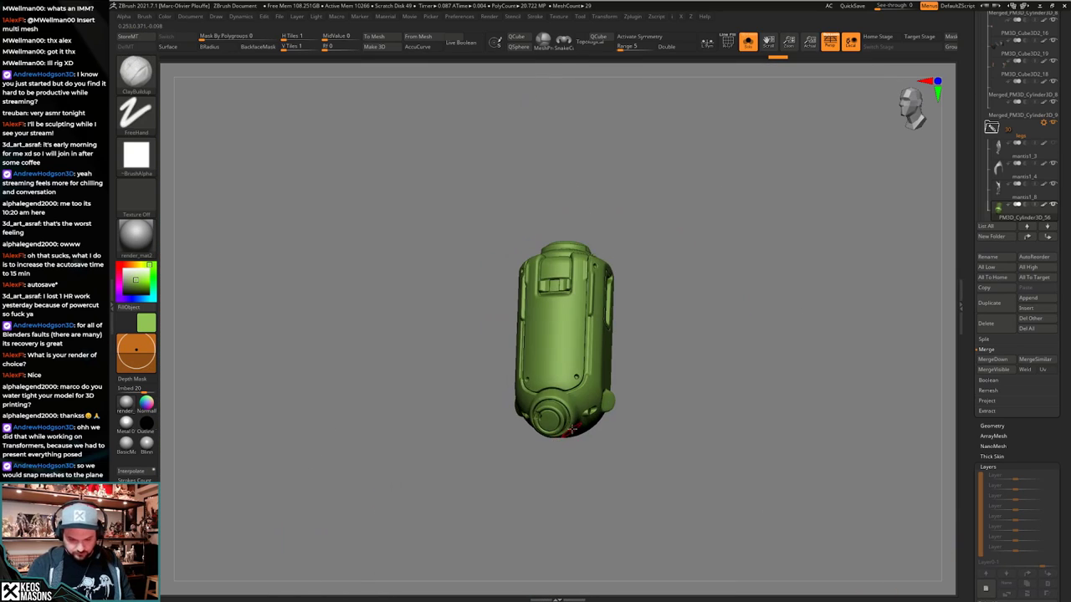
key("w")
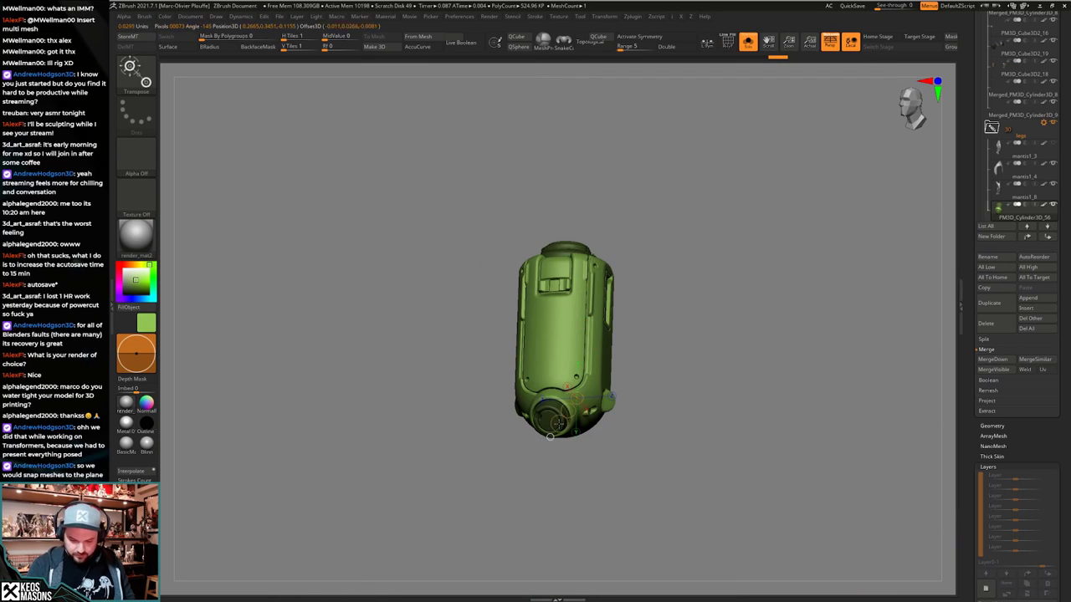
key("q")
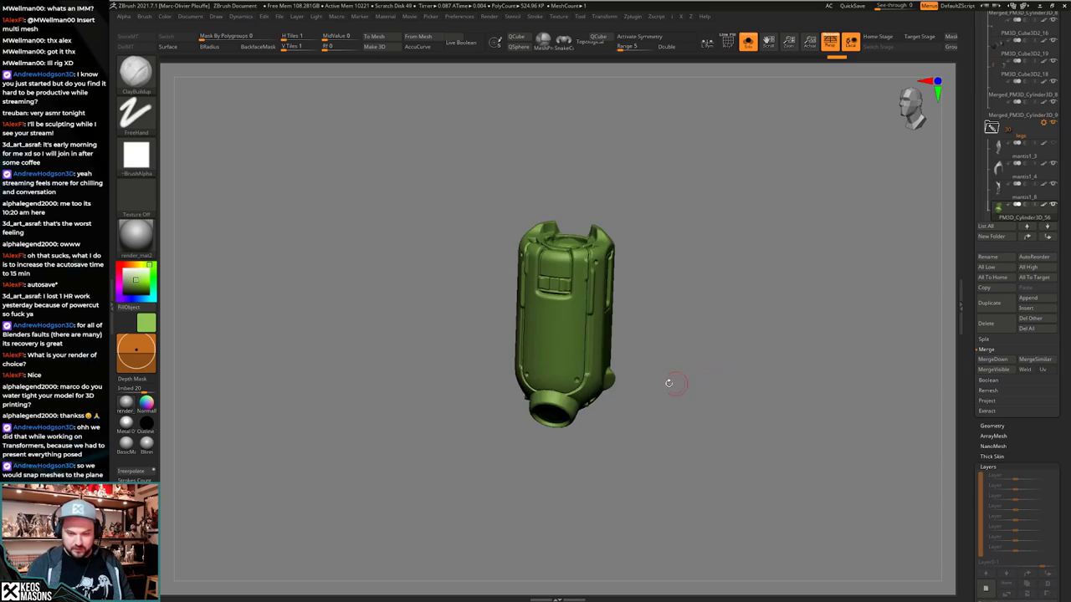
key("alt+s")
right_click_drag(615, 421, 662, 388)
key("alt+s")
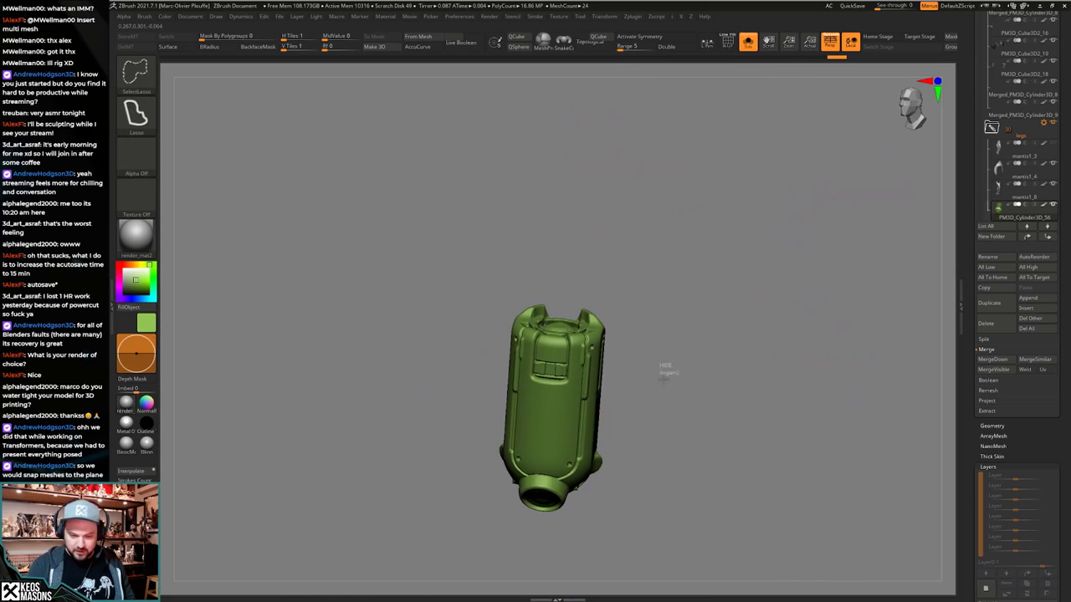
left_click_drag(664, 371, 640, 410, "ctrl+shift")
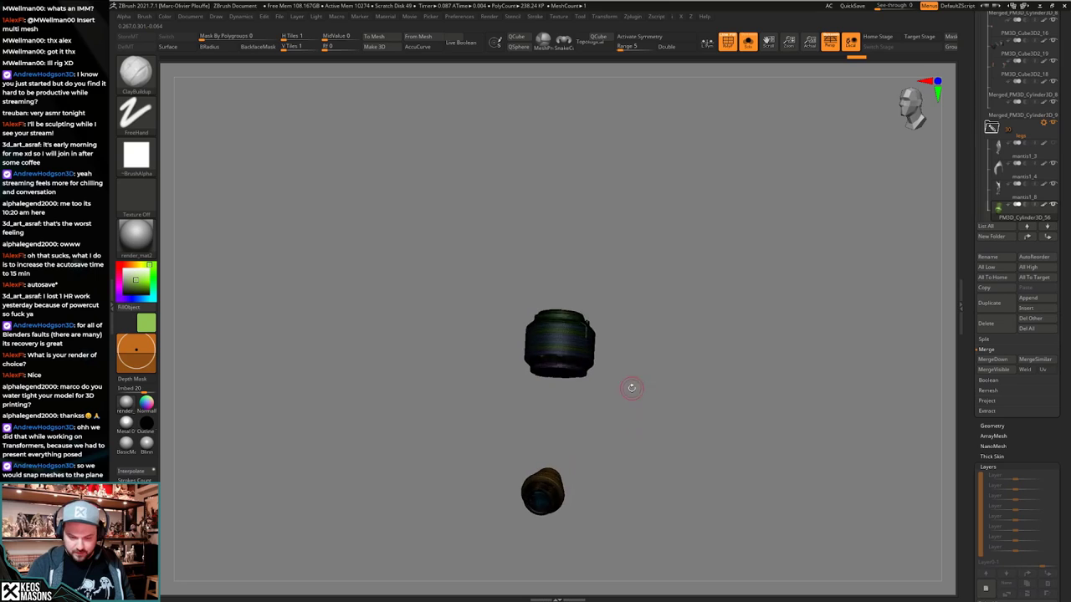
left_click_drag(686, 231, 490, 385, "ctrl+shift")
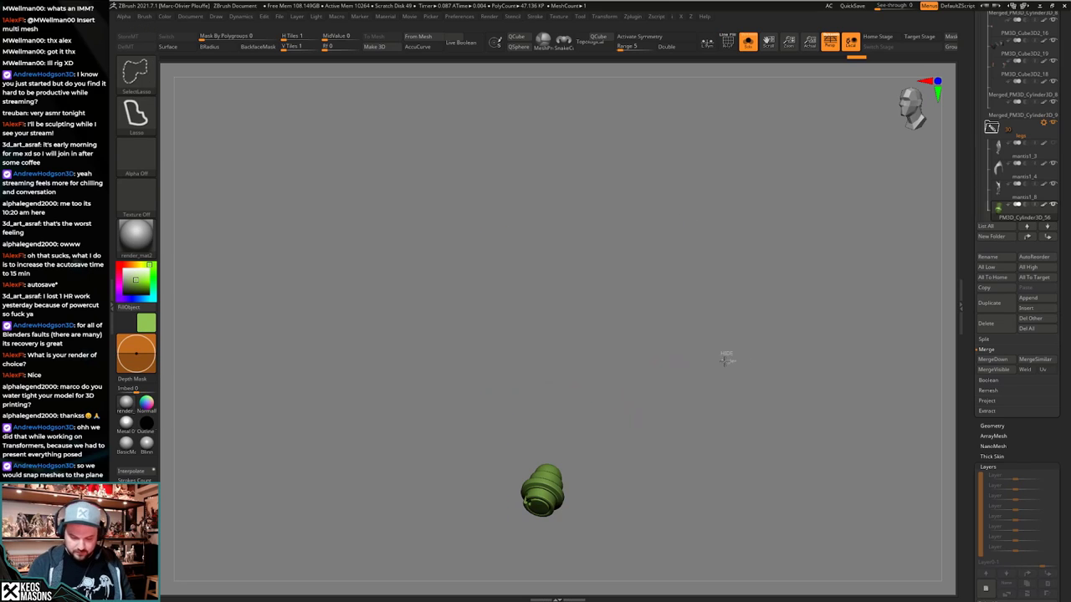
left_click_drag(727, 359, 707, 394, "ctrl+shift")
Check the open nozzle and the fit of the canister in the thigh armour from several angles.
key("alt+s")
right_click_drag(657, 449, 644, 388)
mouse_move(582, 425)
right_mouse_down()
mouse_move(643, 491)
mouse_move(623, 469)
right_mouse_up()
mouse_move(624, 469)
right_mouse_down()
mouse_move(577, 445)
mouse_move(580, 482)
mouse_move(568, 435)
right_mouse_up()
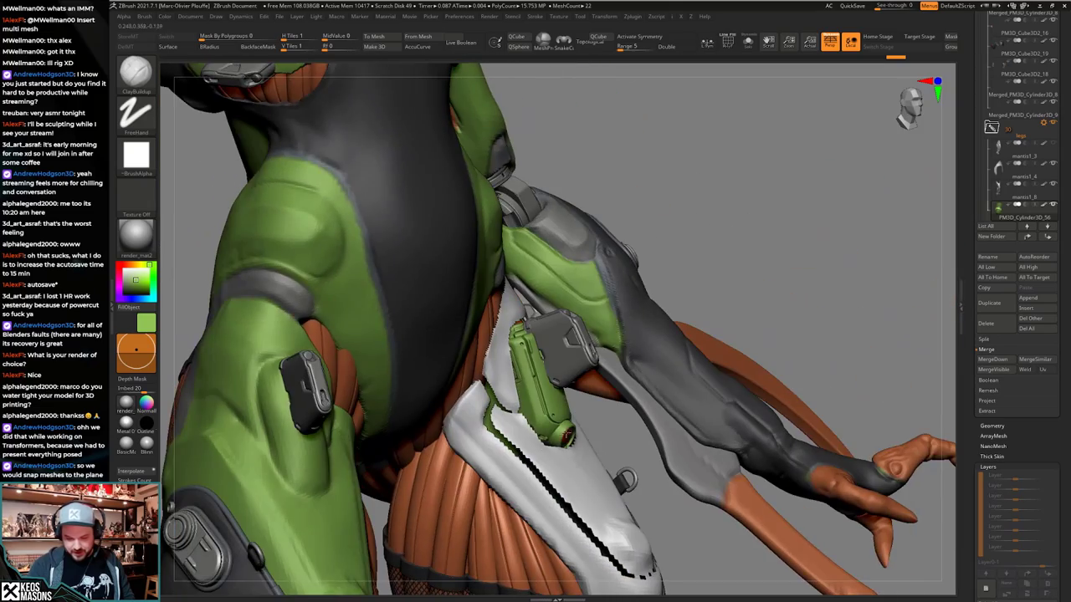
left_click_drag(589, 492, 569, 437)
right_click_drag(582, 474, 585, 400)
left_click_drag(585, 401, 582, 399)
right_click_drag(583, 400, 569, 446)
key("alt+s")
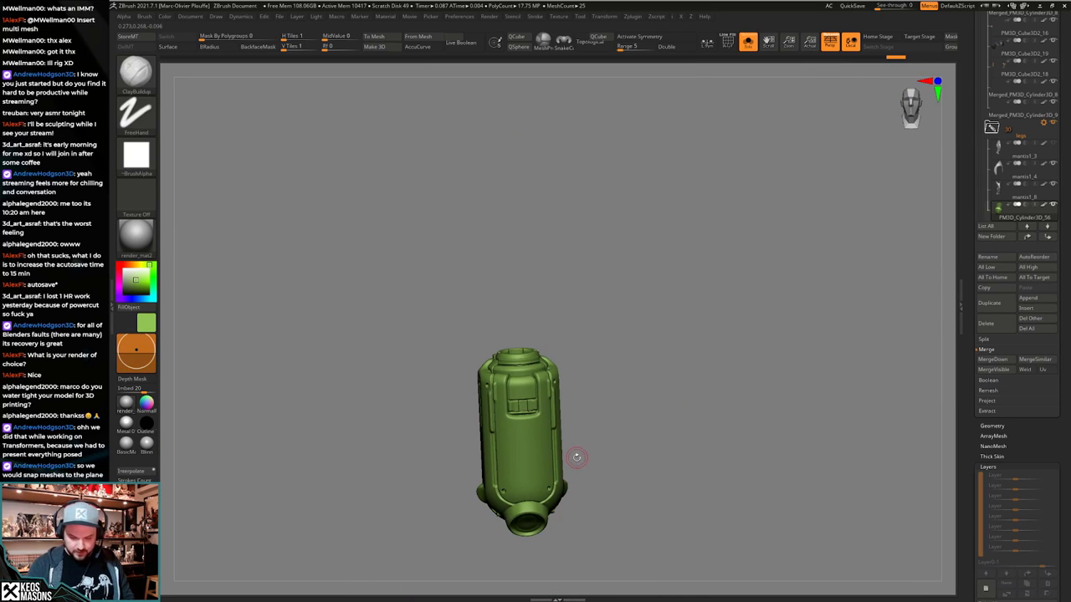
Reconstruct the lower subdivision levels of the isolated canister and show its wireframe.
key("space")
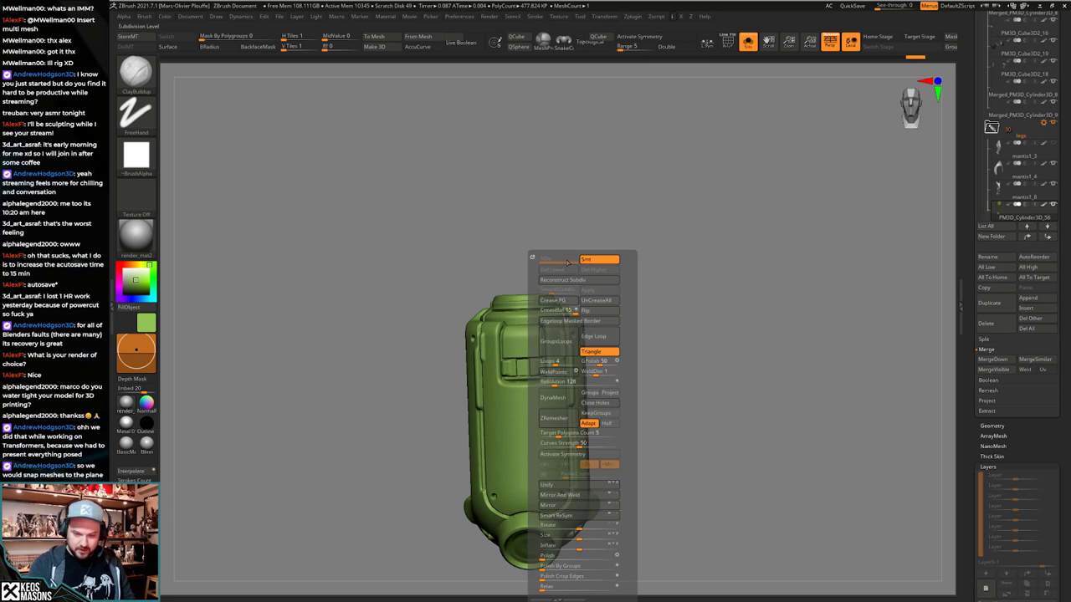
left_click(574, 281)
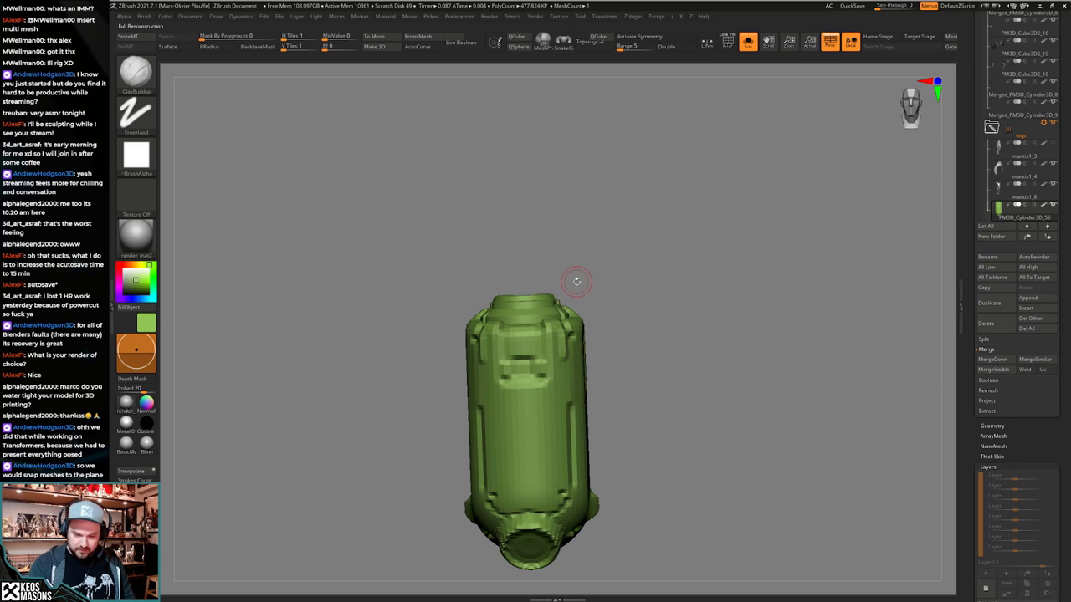
key("g")
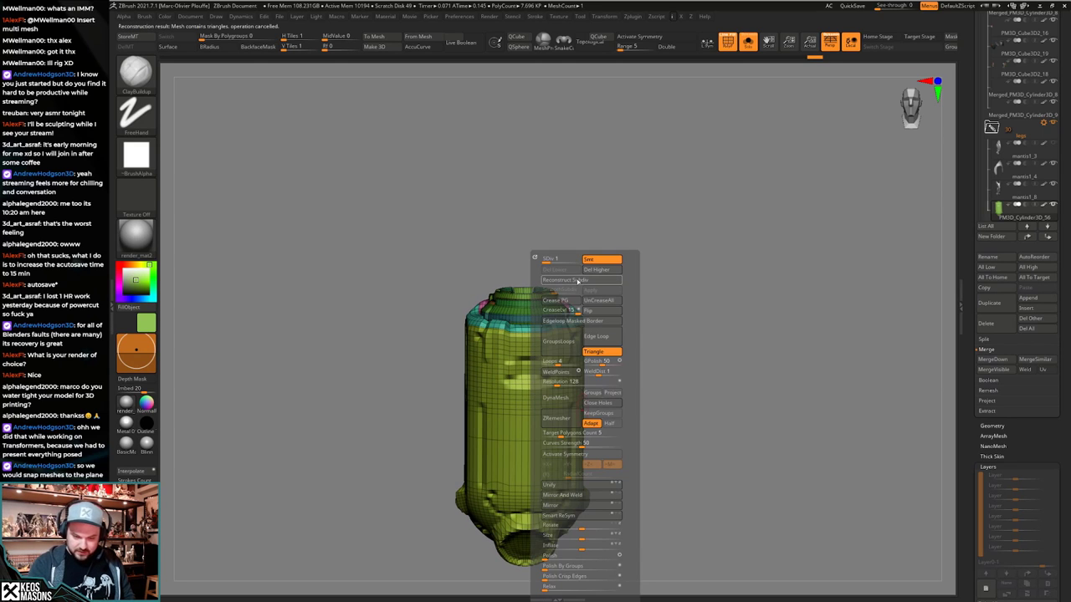
Mask the lower half of the canister with a soft edge and stretch the upper half slightly upward.
left_click_drag(411, 239, 669, 456, "ctrl")
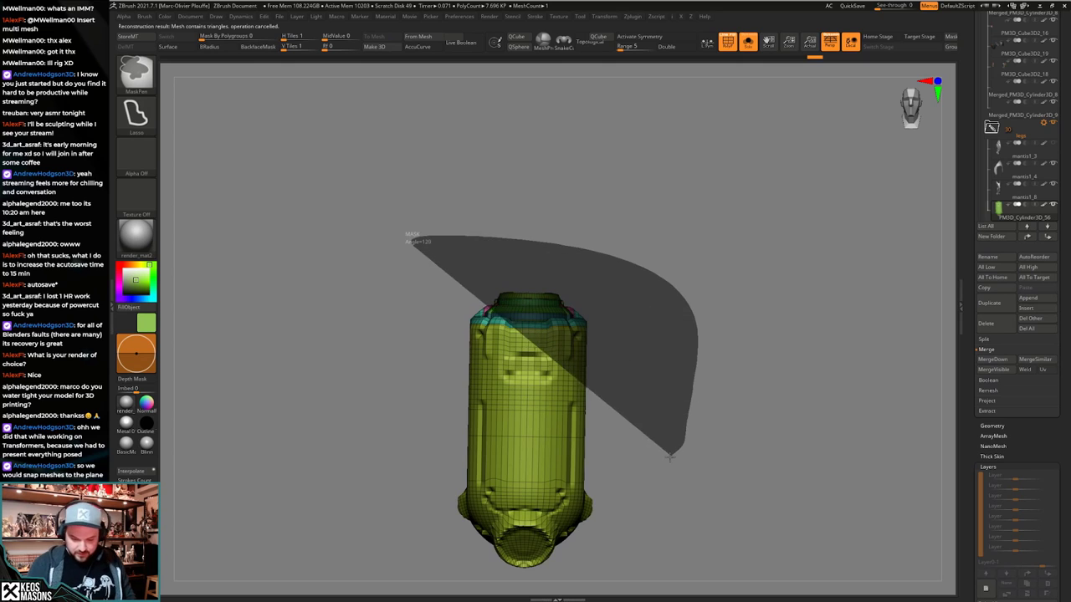
left_click_drag(505, 453, 358, 453, "ctrl")
left_click(714, 379, "ctrl")
key("w")
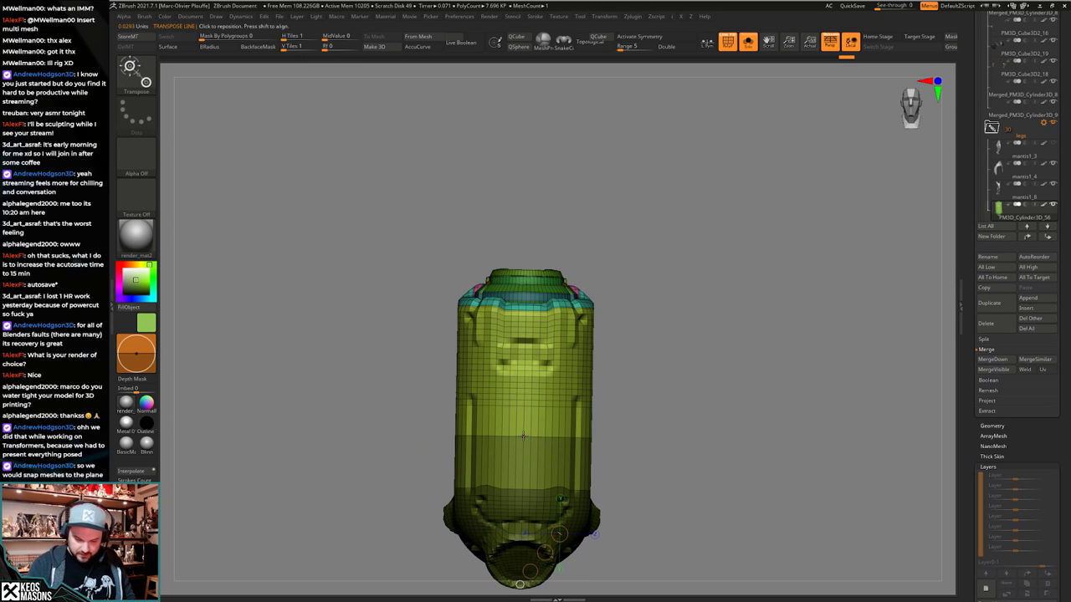
key("alt+s")
left_click_drag(524, 412, 524, 392)
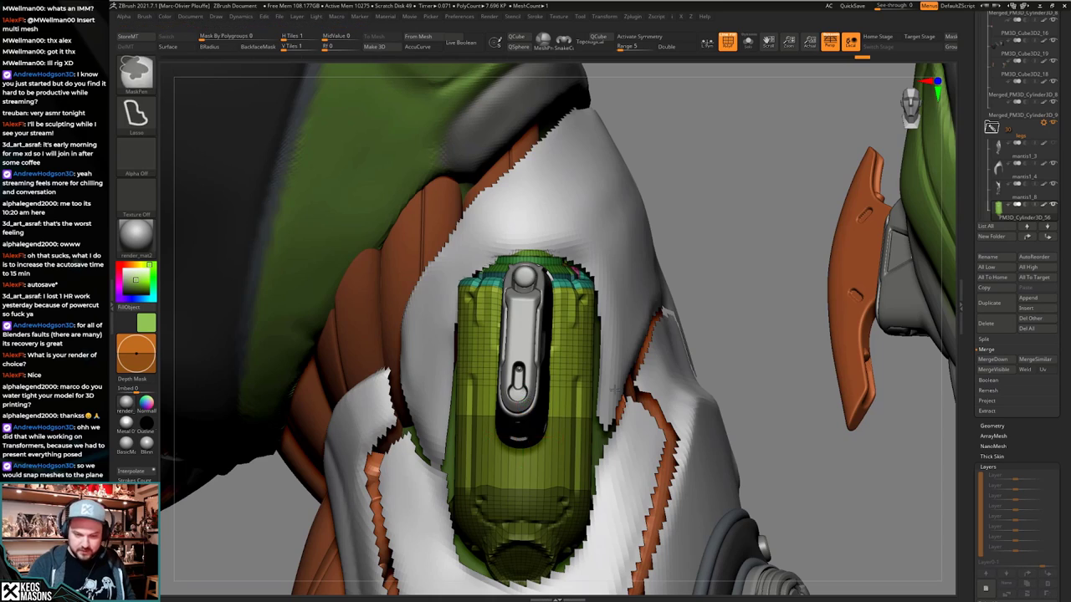
right_click_drag(524, 422, 577, 368, "ctrl")
Clear the mask on the canister and return it to its highest subdivision level.
key("q")
right_click_drag(644, 452, 634, 427)
key("alt+s")
left_click_drag(640, 418, 654, 431, "ctrl")
right_click_drag(653, 432, 654, 445)
key("1")
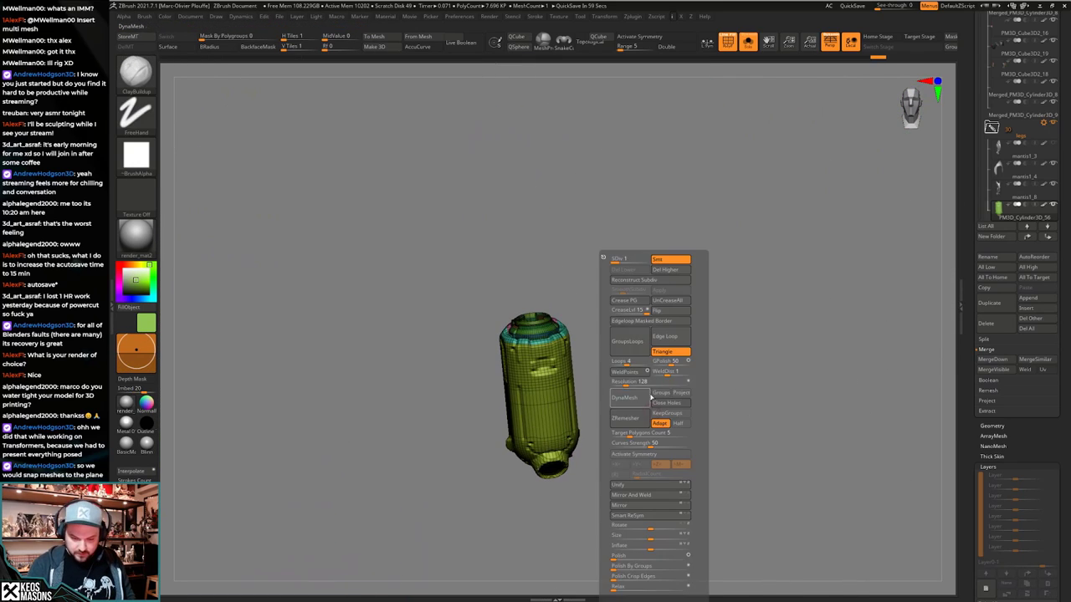
left_click(649, 259)
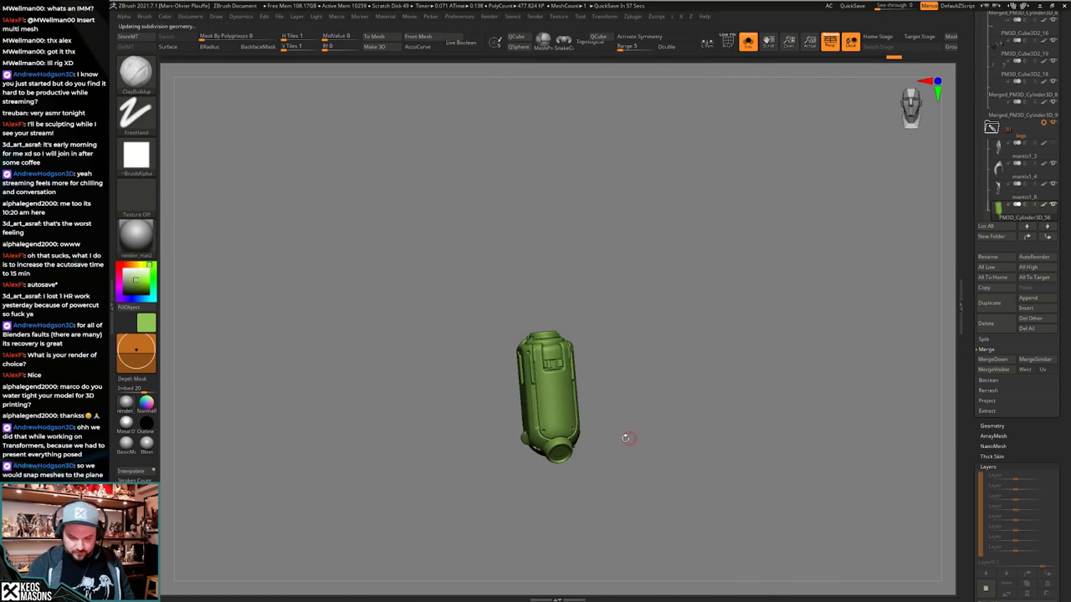
Select the grey clip mounted in front of the canister as the active part.
key("alt+s")
right_click_drag(626, 439, 663, 377)
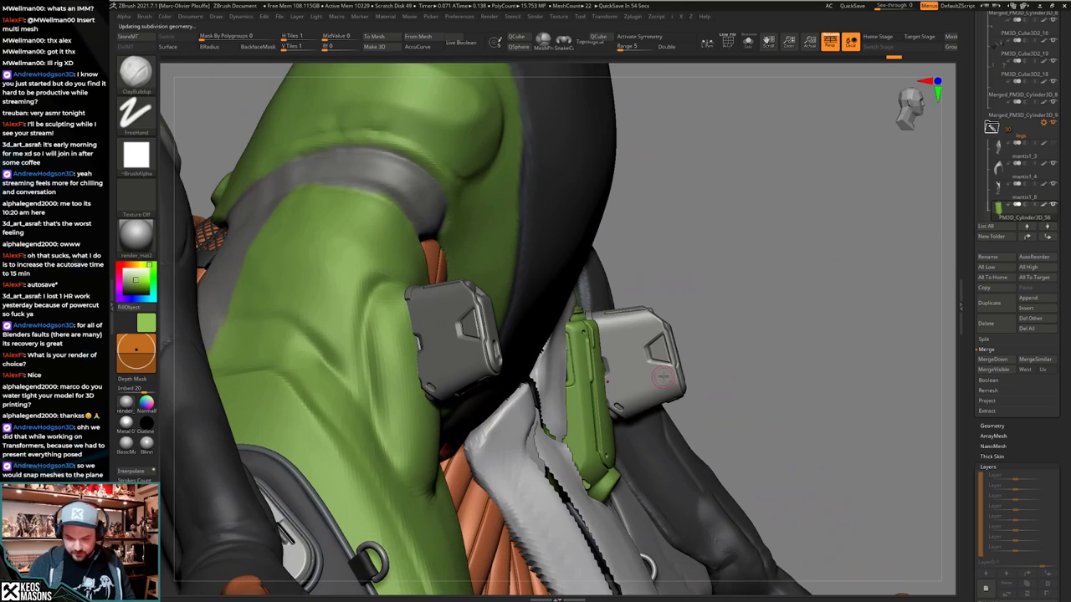
left_click(663, 378, "alt")
key("alt+s")
right_click_drag(757, 361, 736, 369)
key("alt+s")
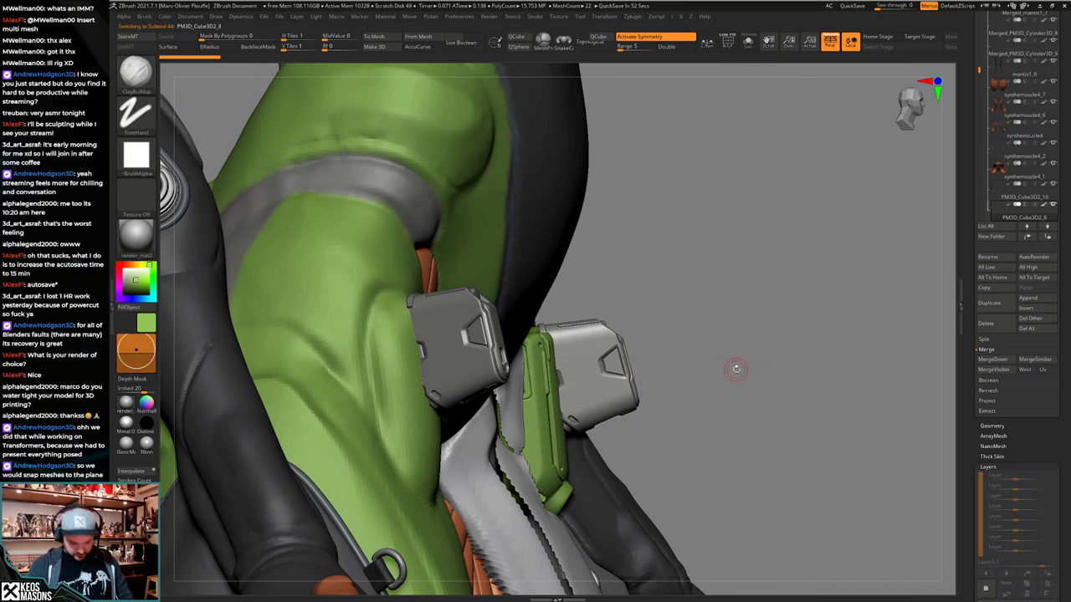
key("w")
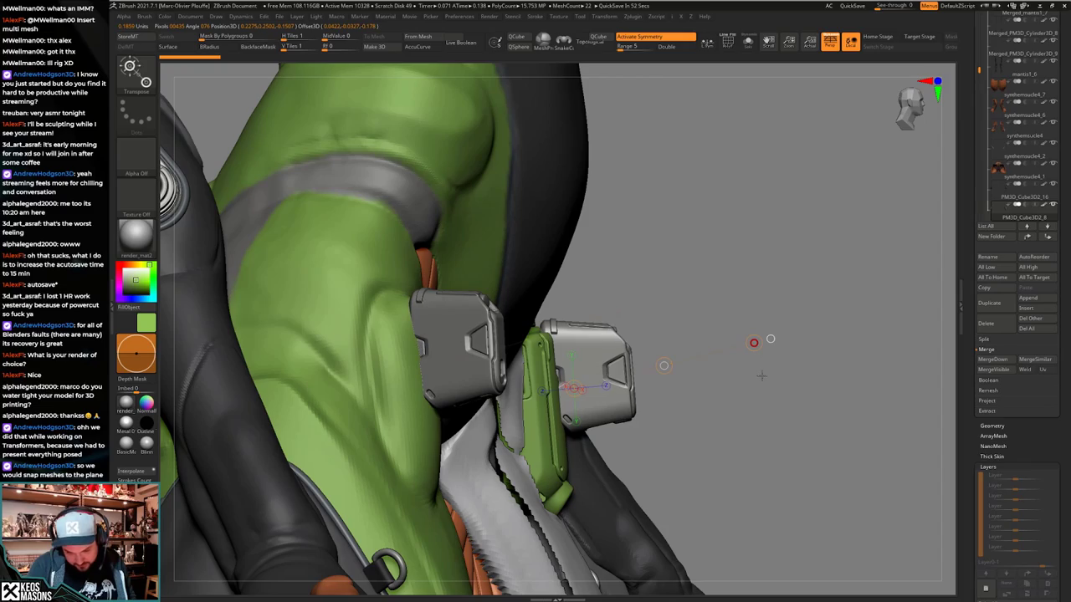
key("q")
Move the grey clip slightly upward along the canister, comparing its placement in front and angled views.
mouse_move(793, 351)
right_mouse_down()
mouse_move(721, 394)
mouse_move(711, 422)
mouse_move(464, 400)
right_mouse_up()
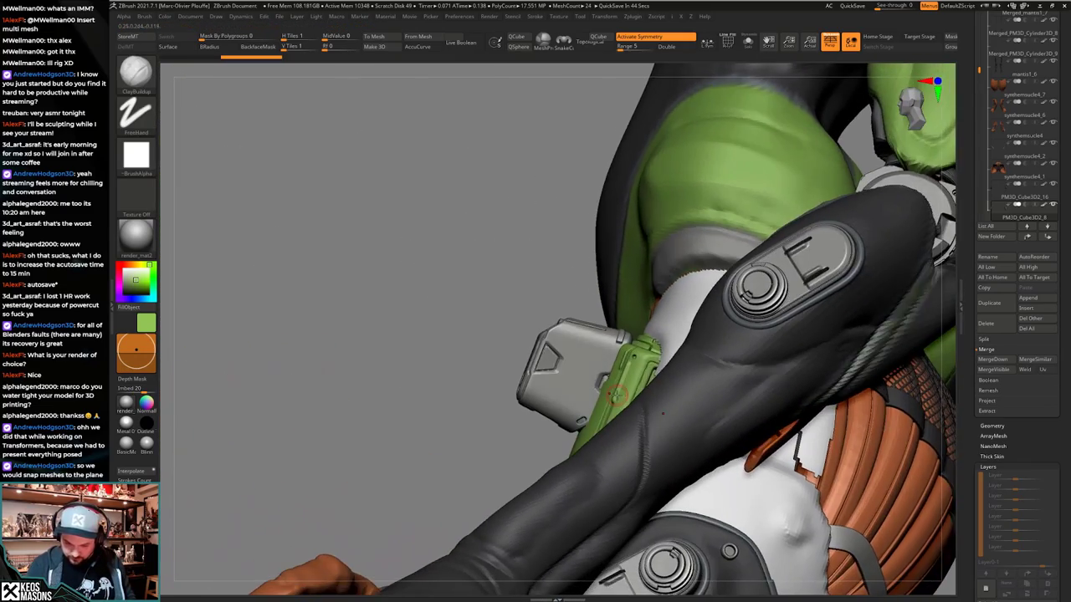
right_click_drag(633, 402, 794, 420)
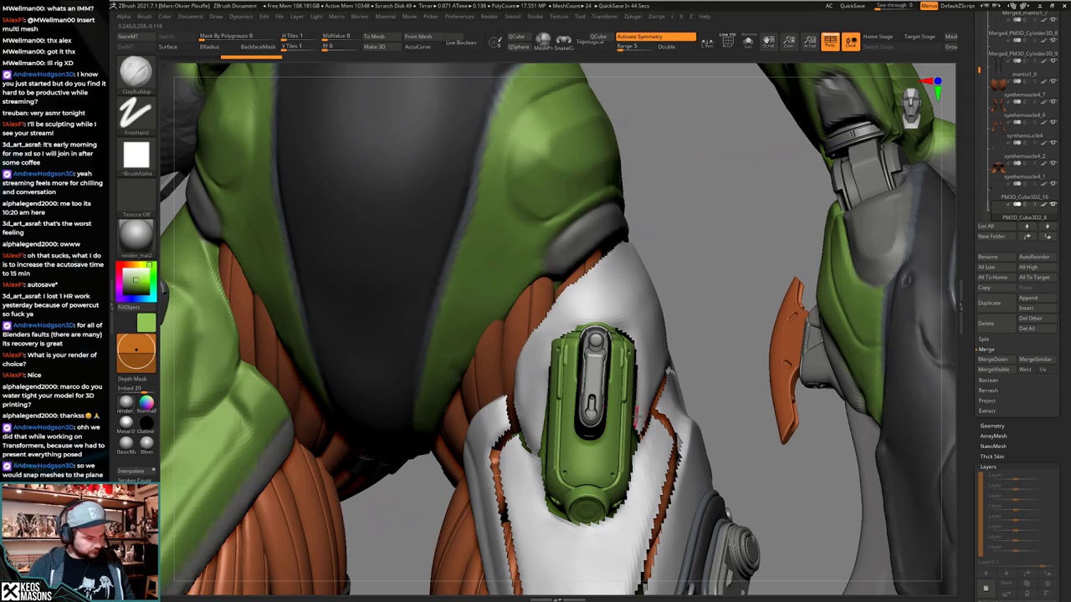
right_click_drag(635, 416, 629, 417)
right_click_drag(629, 416, 569, 460, "alt")
key("shift+f")
key("shift+f")
mouse_move(874, 281)
right_mouse_down()
mouse_move(822, 289)
mouse_move(832, 285)
right_mouse_up()
key("w")
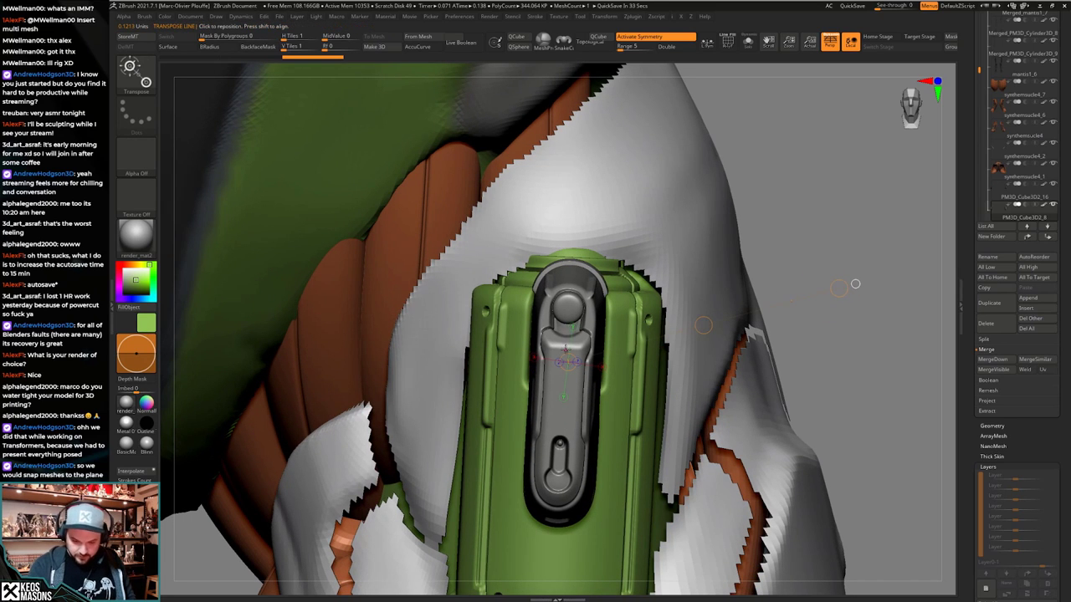
left_click_drag(559, 420, 560, 422)
right_click_drag(560, 422, 646, 362, "ctrl")
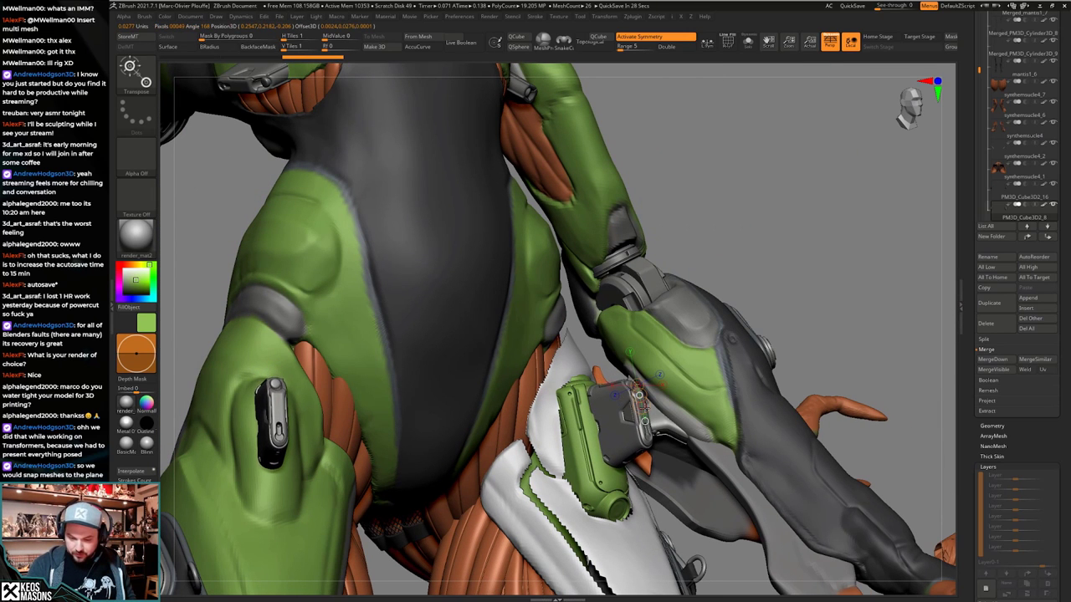
key("q")
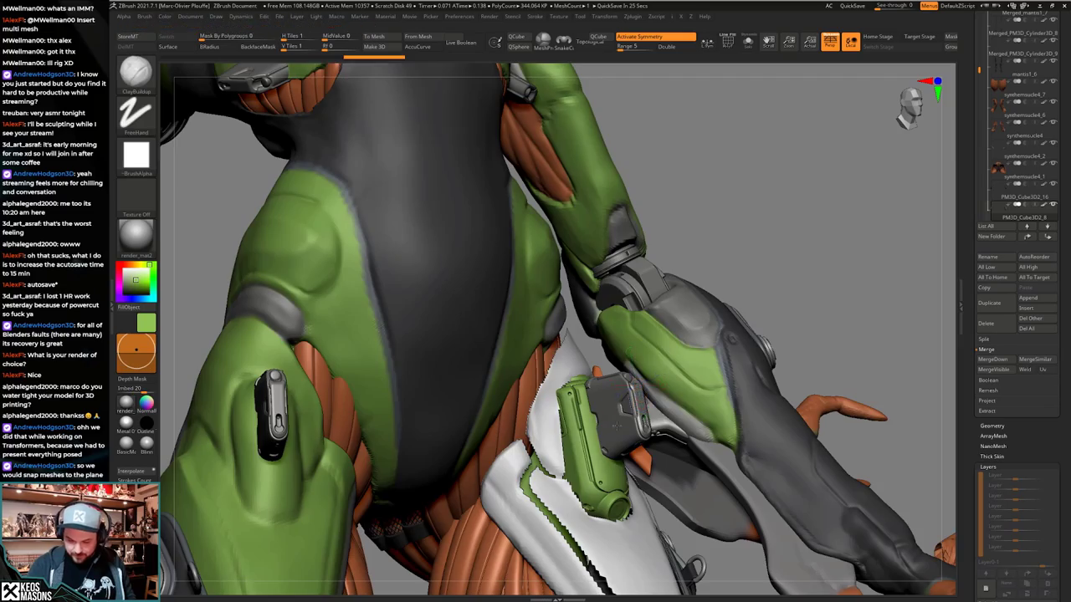
Examine how the clip sits against the canister up close, from the front and from the side.
mouse_move(701, 404)
right_mouse_down()
mouse_move(736, 392)
mouse_move(681, 412)
mouse_move(599, 401)
mouse_move(602, 452)
mouse_move(566, 436)
mouse_move(608, 422)
mouse_move(607, 376)
mouse_move(701, 385)
mouse_move(611, 401)
mouse_move(594, 461)
mouse_move(604, 432)
mouse_move(485, 418)
mouse_move(694, 405)
mouse_move(646, 413)
mouse_move(613, 394)
right_mouse_up()
key("alt+s")
key("alt+s")
right_click_drag(644, 431, 629, 341, "alt")
right_click_drag(629, 341, 635, 390, "ctrl")
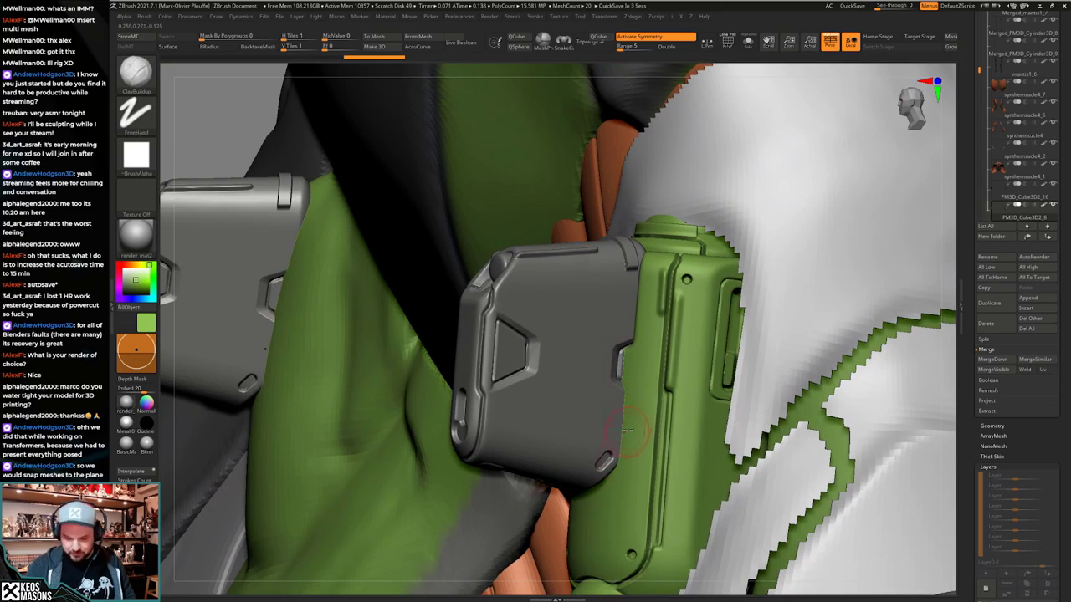
right_click_drag(628, 429, 713, 326, "ctrl")
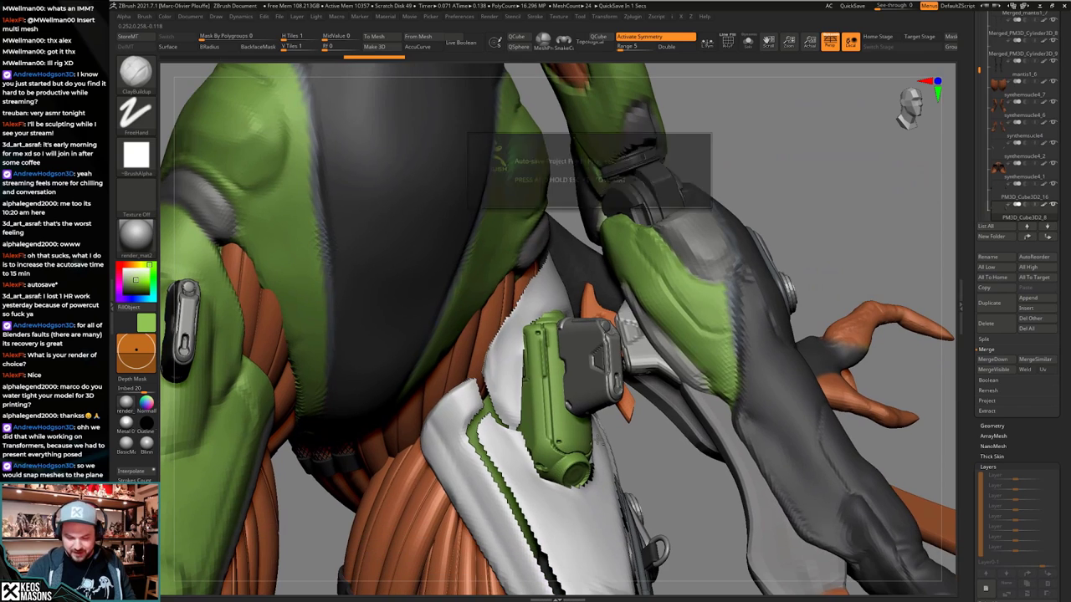
key("Escape")
right_click_drag(535, 400, 632, 420)
key("shift+s")
key("shift+s")
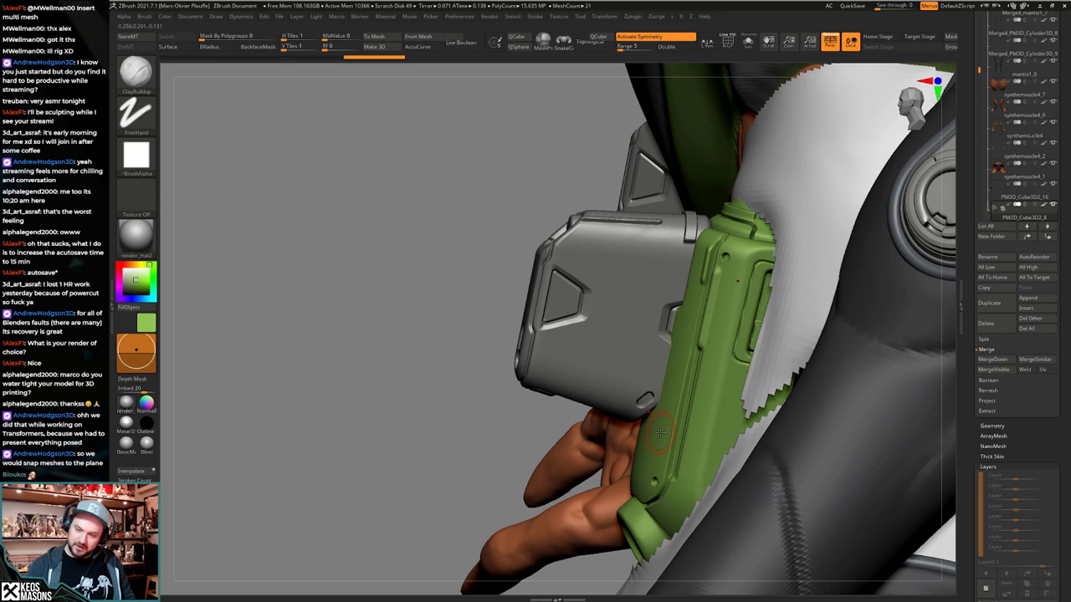
mouse_move(652, 424)
right_mouse_down()
mouse_move(662, 417)
mouse_move(653, 408)
right_mouse_up()
Isolate the clip, switch to the Planar brush and try to flatten the small oval slot near its lower corner.
key("shift+s")
key("b")
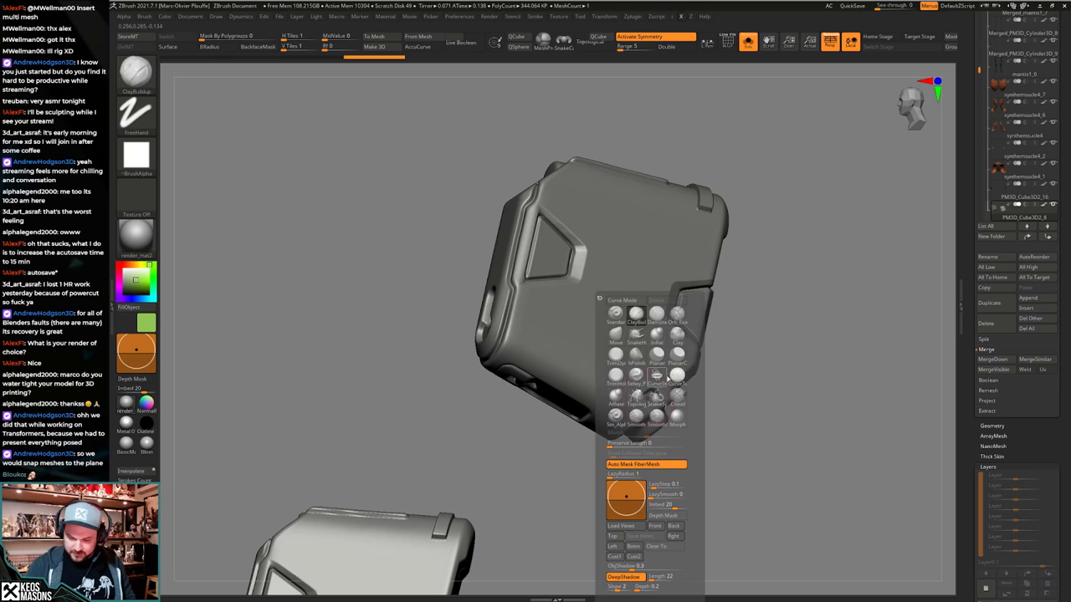
left_click(657, 356)
right_click_drag(817, 253, 753, 269)
key("space")
left_click_drag(655, 379, 647, 378)
right_click_drag(647, 378, 665, 425, "ctrl")
key("space")
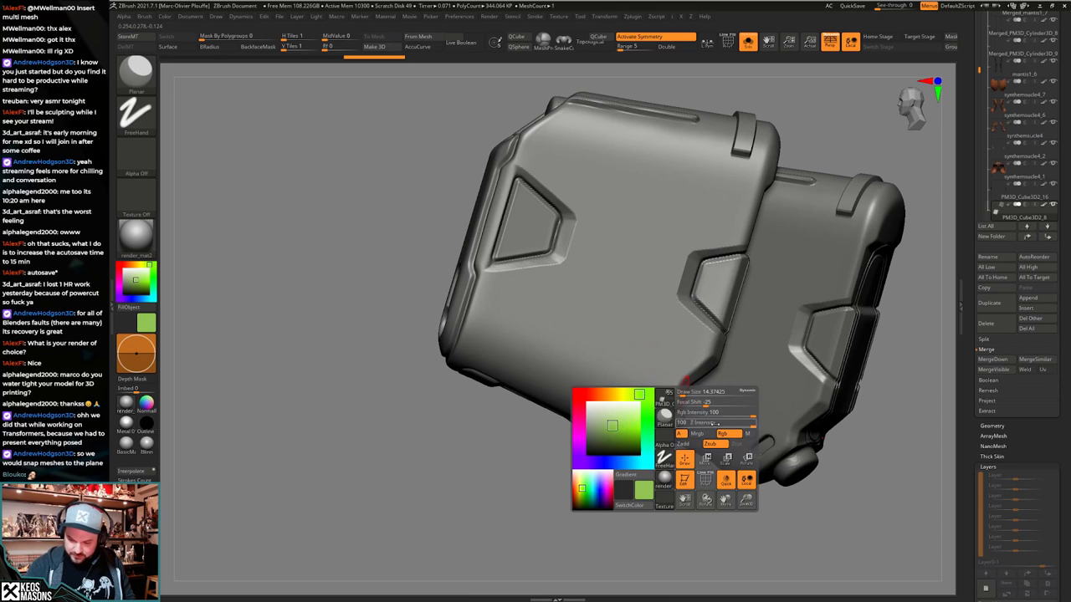
left_click_drag(680, 425, 686, 425)
right_click_drag(676, 374, 664, 367)
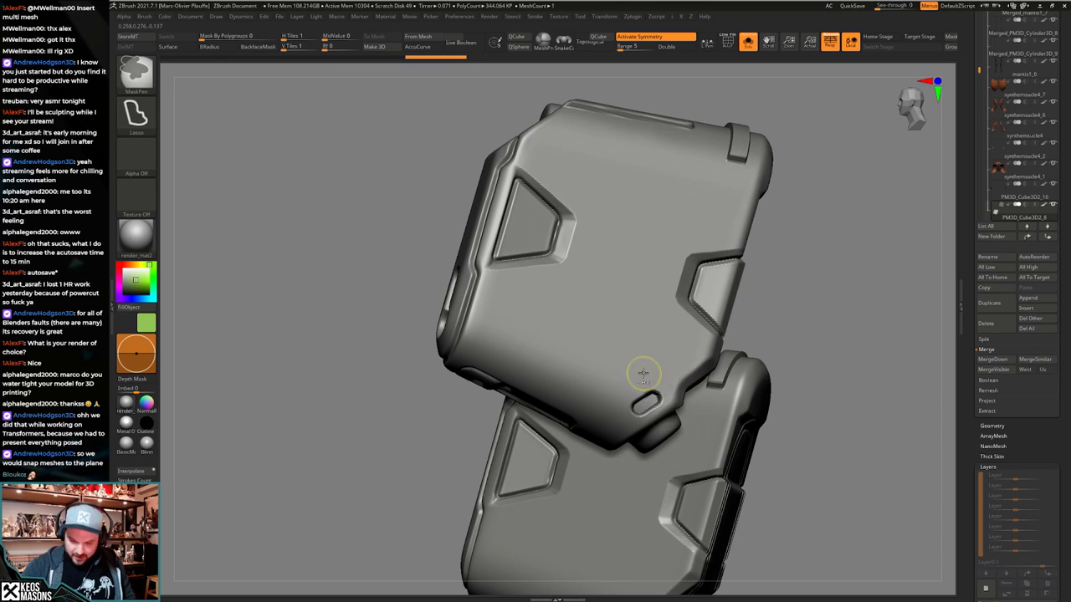
key("space")
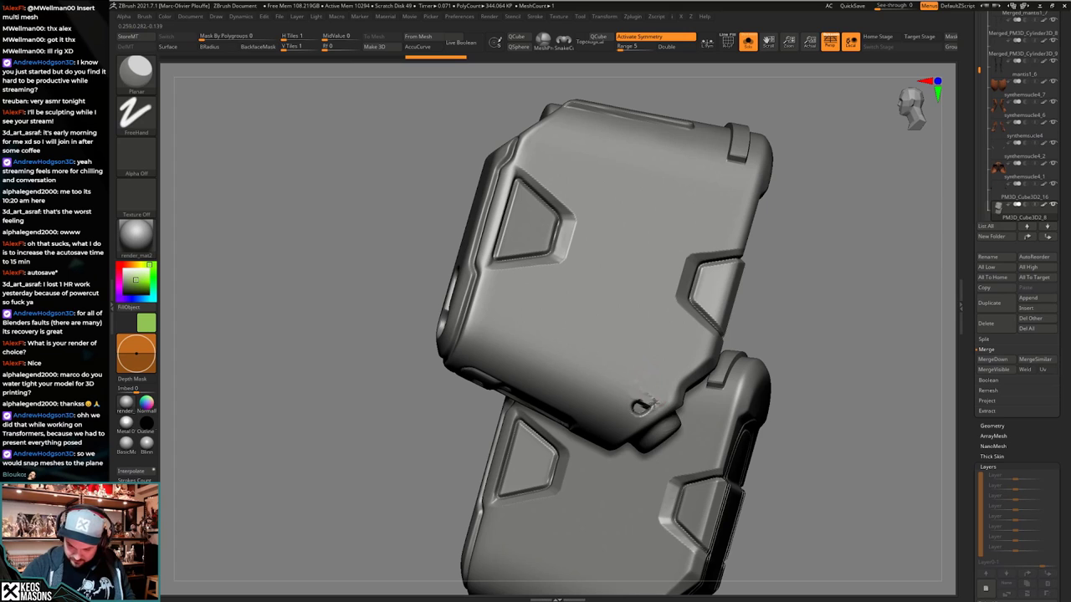
Assign Alpha 13 to the Planar brush and flatten the oval slot into the clip's surface.
left_click(148, 156)
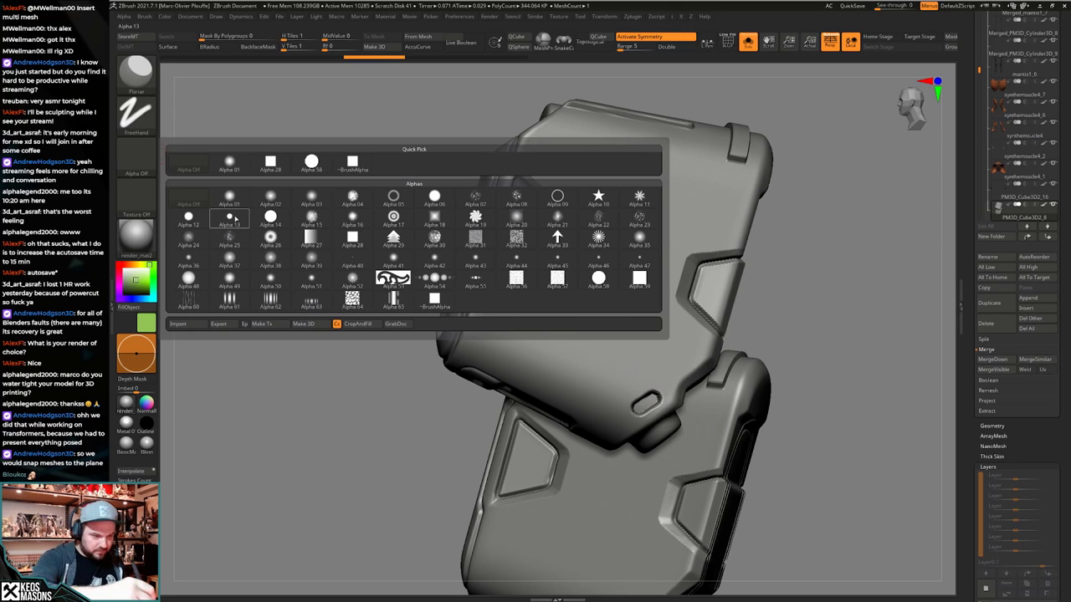
left_click(236, 219)
key("space")
left_click(632, 362)
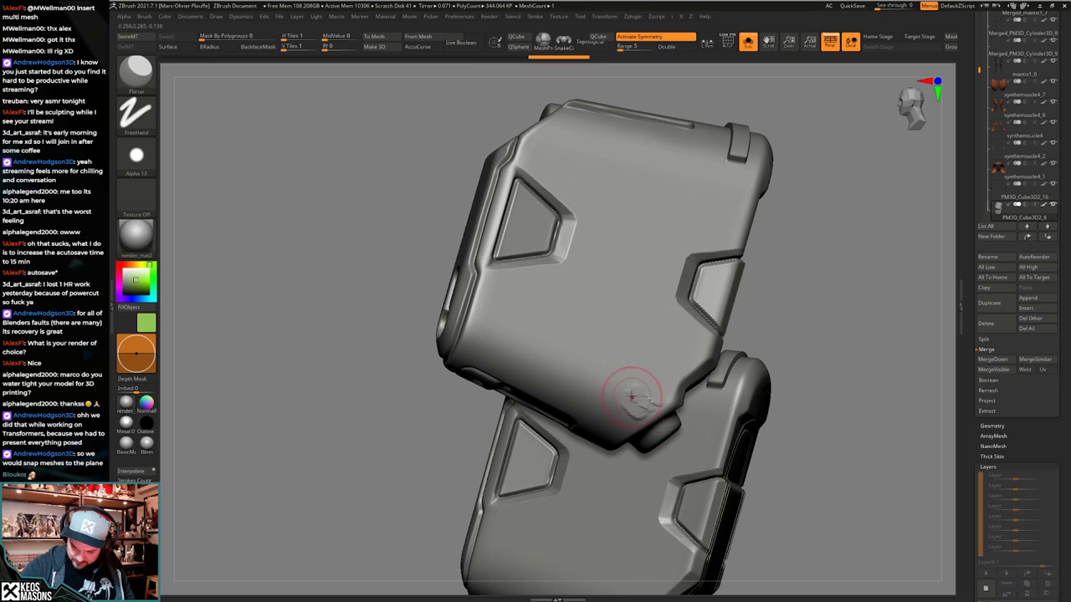
Polish the flattened area at the clip's lower corner with the hPolish brush and smooth the opposite side.
mouse_move(632, 397)
right_mouse_down()
mouse_move(660, 332)
mouse_move(555, 408)
mouse_move(586, 394)
mouse_move(565, 403)
right_mouse_up()
key("space")
left_click(593, 358)
left_click_drag(564, 405, 551, 435)
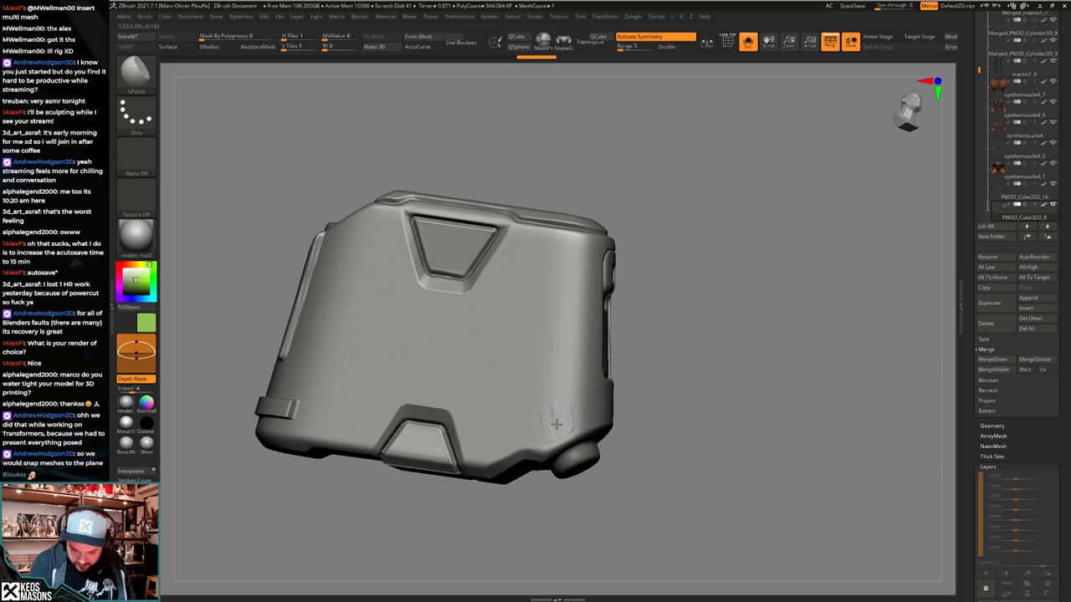
right_click_drag(591, 415, 698, 407)
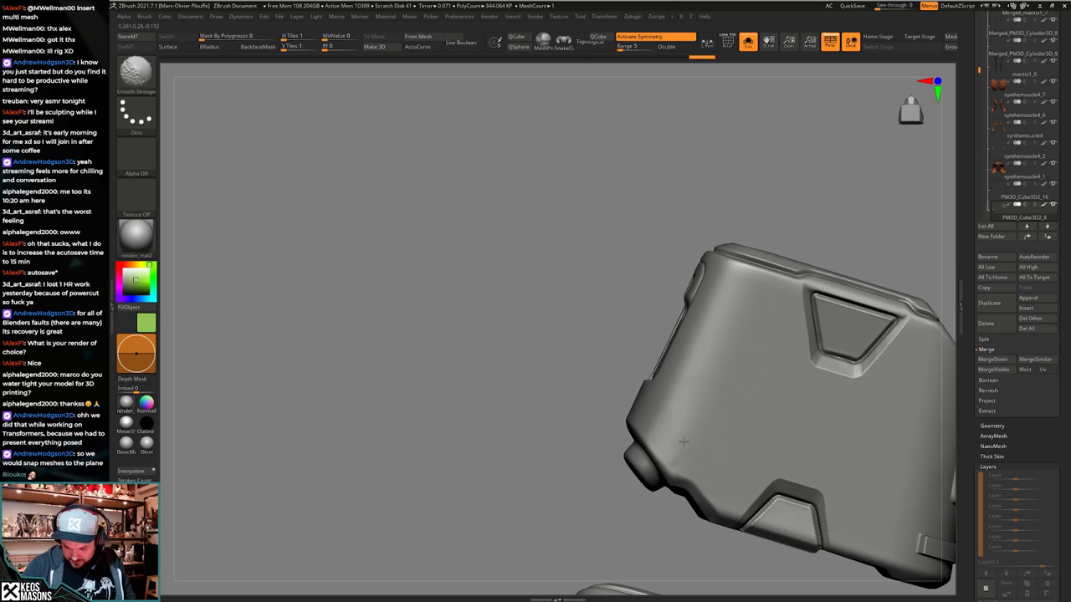
Examine the isolated clip from both sides and compare it with its place against the canister.
mouse_move(692, 450)
right_mouse_down()
mouse_move(607, 409)
mouse_move(604, 421)
right_mouse_up()
mouse_move(749, 431)
right_mouse_down("ctrl")
mouse_move(756, 373)
mouse_move(655, 404)
mouse_move(611, 466)
right_mouse_up("ctrl")
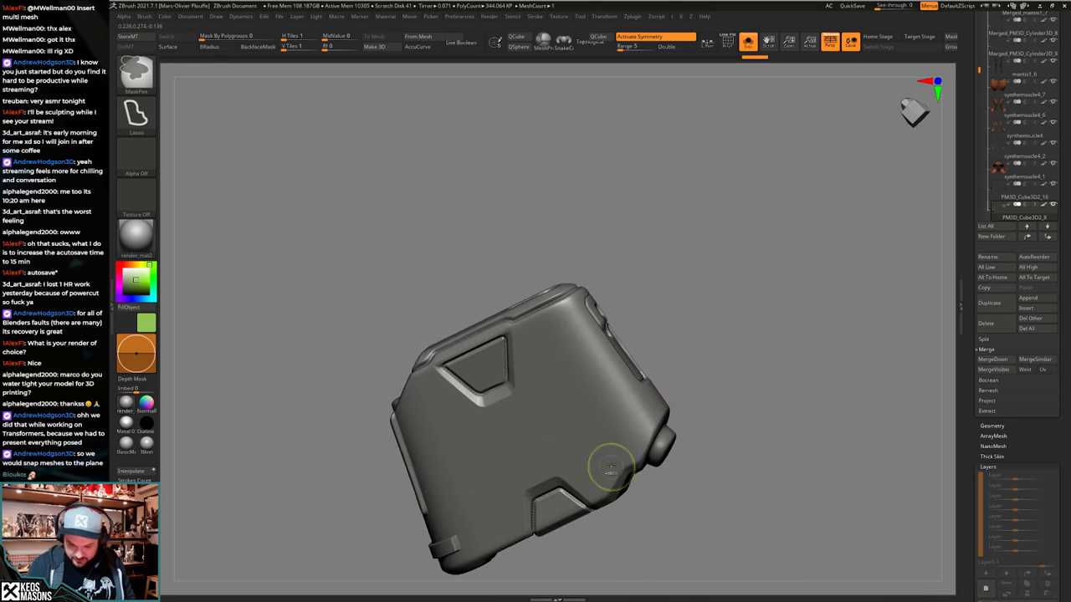
right_click_drag(729, 445, 623, 360)
mouse_move(623, 360)
right_mouse_down()
mouse_move(701, 396)
mouse_move(588, 423)
mouse_move(596, 460)
mouse_move(611, 416)
mouse_move(593, 429)
mouse_move(611, 415)
mouse_move(599, 393)
mouse_move(595, 403)
right_mouse_up()
key("alt+s")
key("alt+s")
key("alt+s")
Switch to the Orb_Cracks brush and adjust its draw size over the seam between the clip and the canister.
key("space")
left_click(636, 357)
key("space")
key("space")
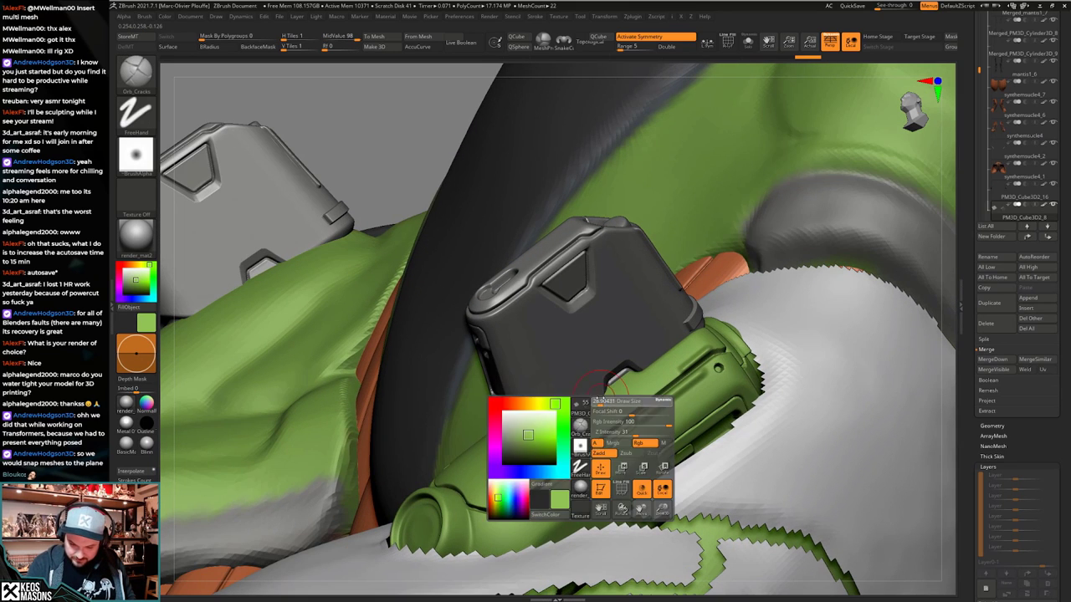
left_click_drag(594, 403, 607, 400)
key("space")
key("space")
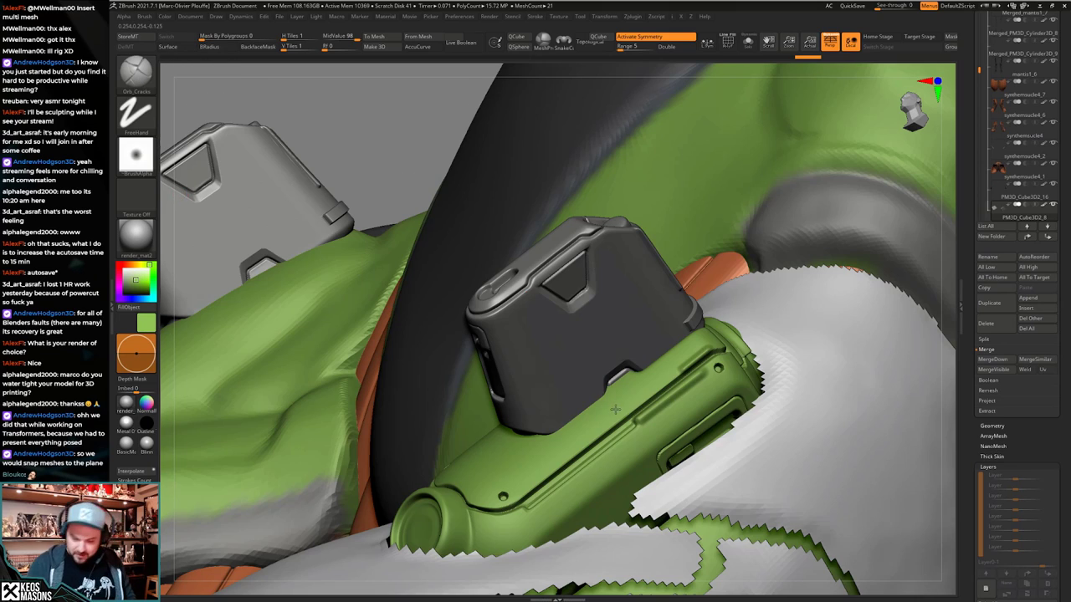
right_click_drag(614, 409, 613, 388)
key("space")
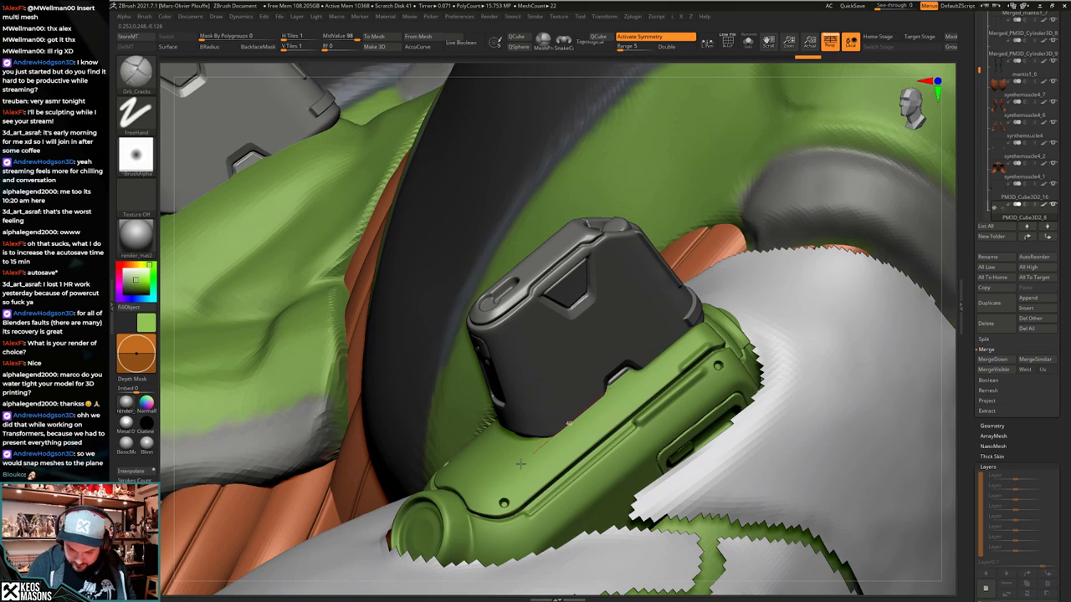
Select the canister and use the Sin_Alpha brush, with an adjusted draw size, to stamp a small slot at the clip's side notch.
right_click_drag(532, 452, 600, 408)
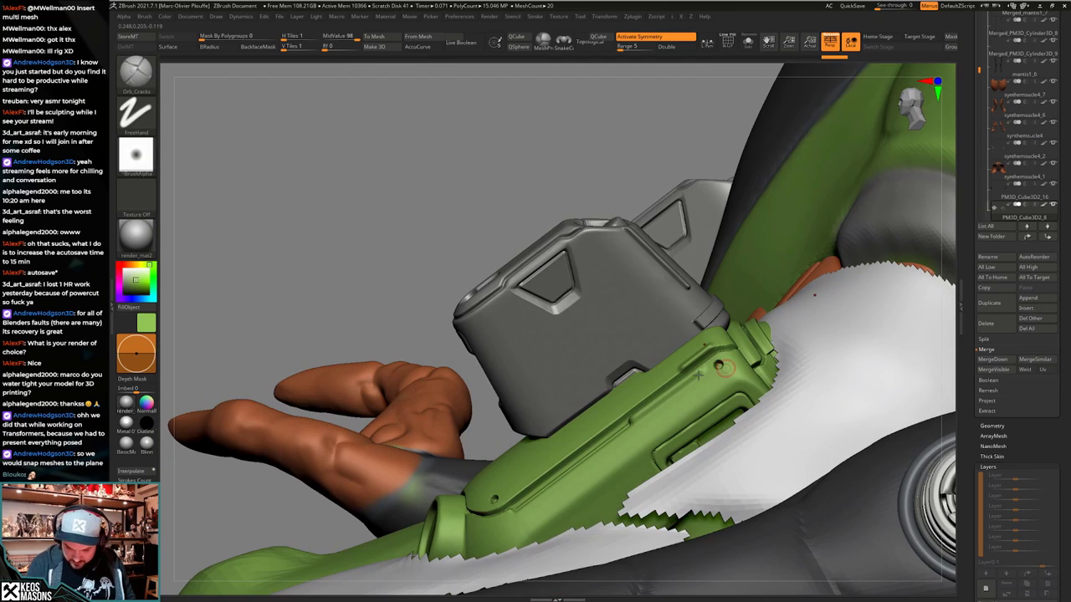
right_click_drag(698, 375, 583, 390)
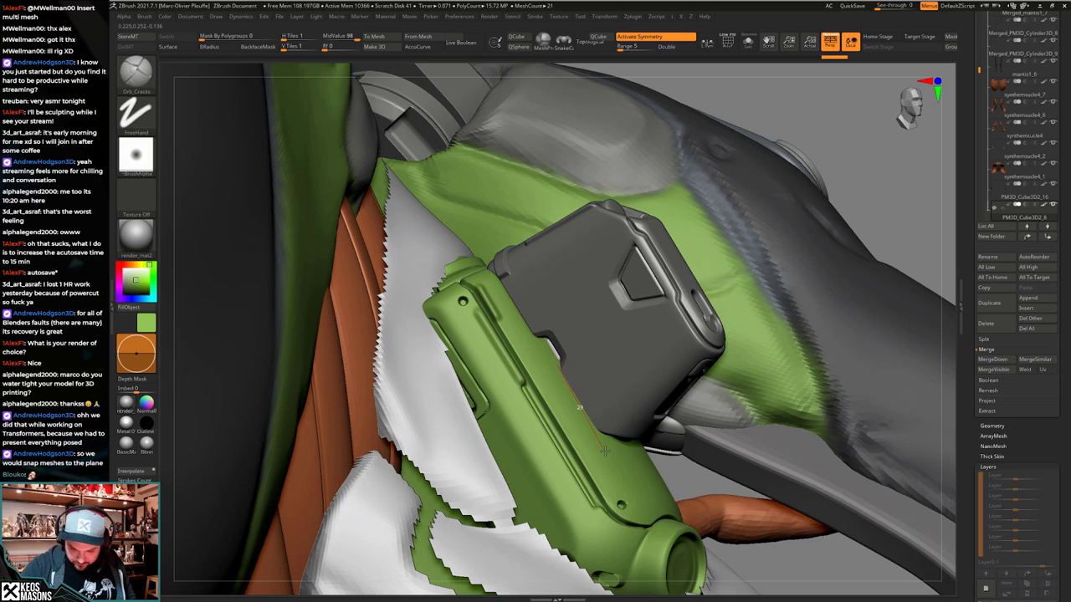
mouse_move(623, 402)
right_mouse_down()
mouse_move(643, 378)
mouse_move(615, 376)
mouse_move(604, 440)
mouse_move(637, 468)
mouse_move(625, 446)
right_mouse_up()
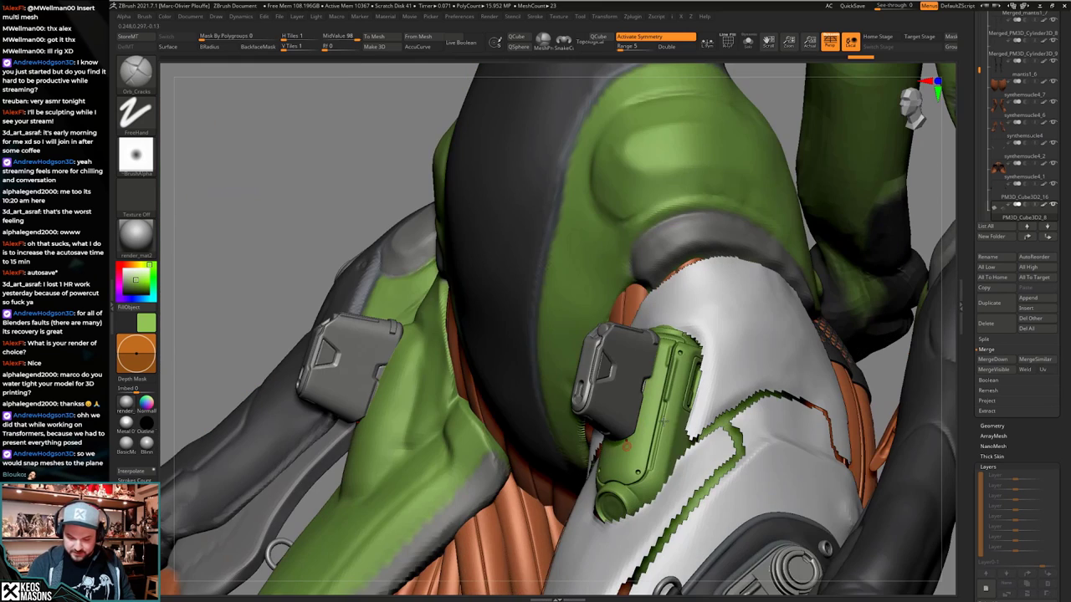
mouse_move(655, 398)
right_mouse_down("ctrl")
mouse_move(642, 365)
mouse_move(666, 378)
right_mouse_up("ctrl")
left_click(666, 376, "alt")
key("space")
left_click(636, 416)
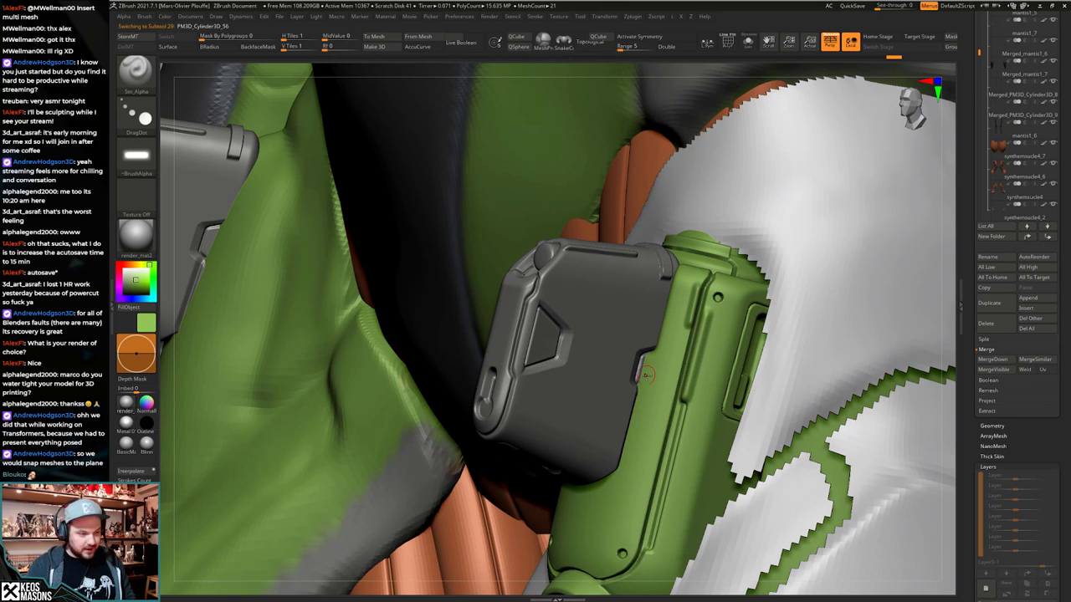
key("a")
key("space")
left_click_drag(639, 384, 650, 384)
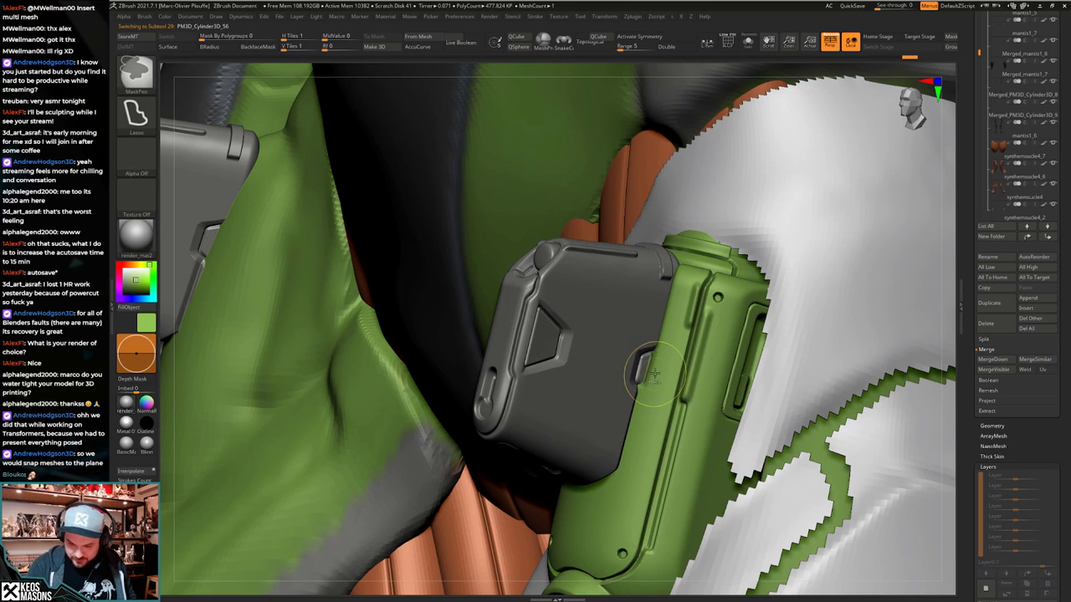
key("space")
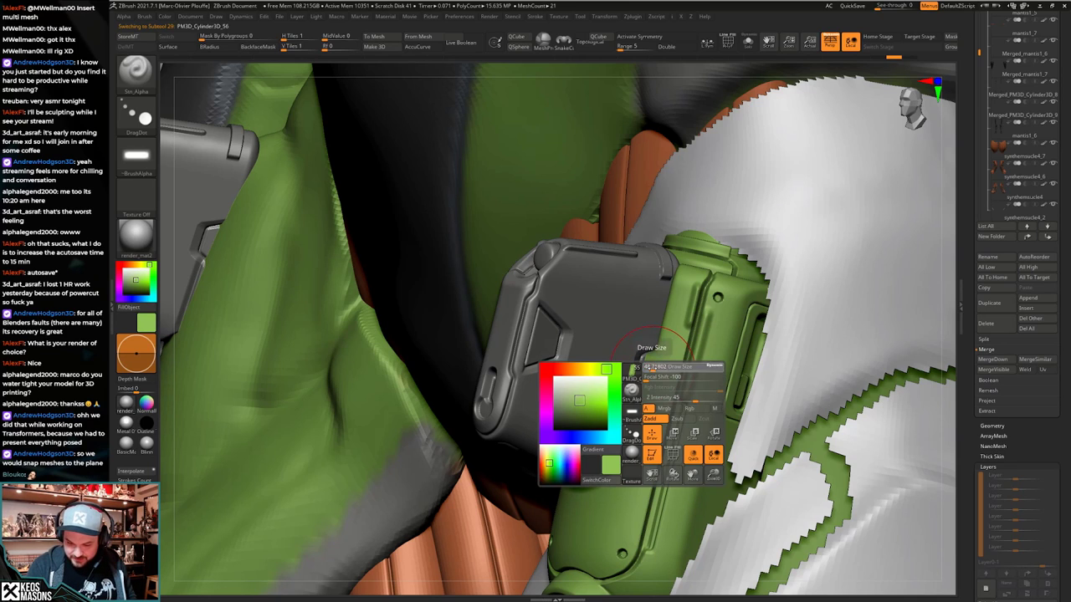
left_click_drag(653, 368, 657, 368)
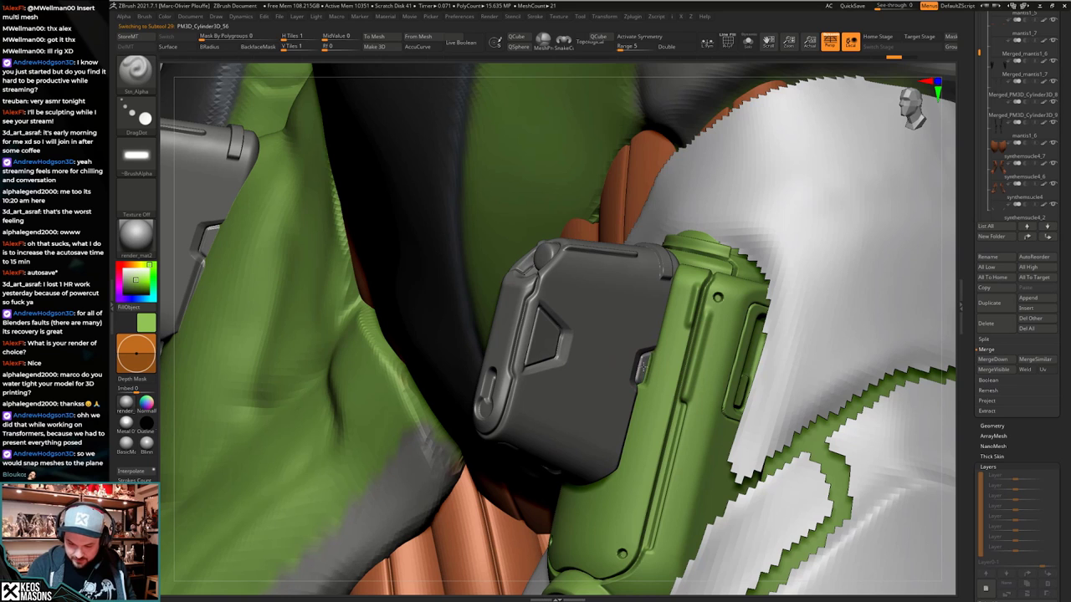
Check the slot's fit behind the clip with ghost transparency and readjust the Sin_Alpha stamp's size on the canister.
right_click_drag(660, 365, 722, 335)
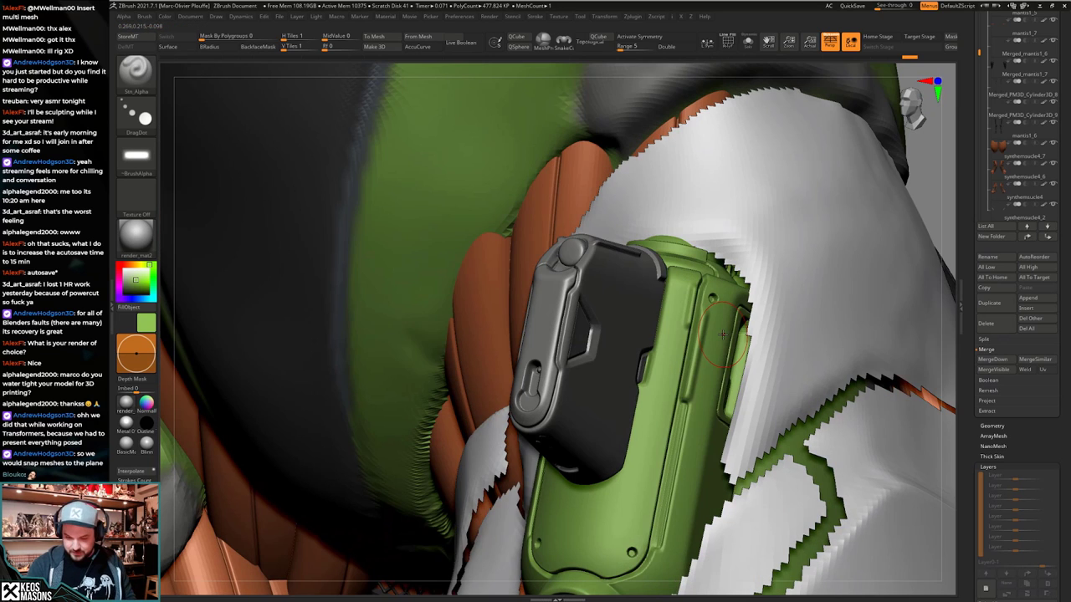
right_click_drag(675, 367, 666, 376)
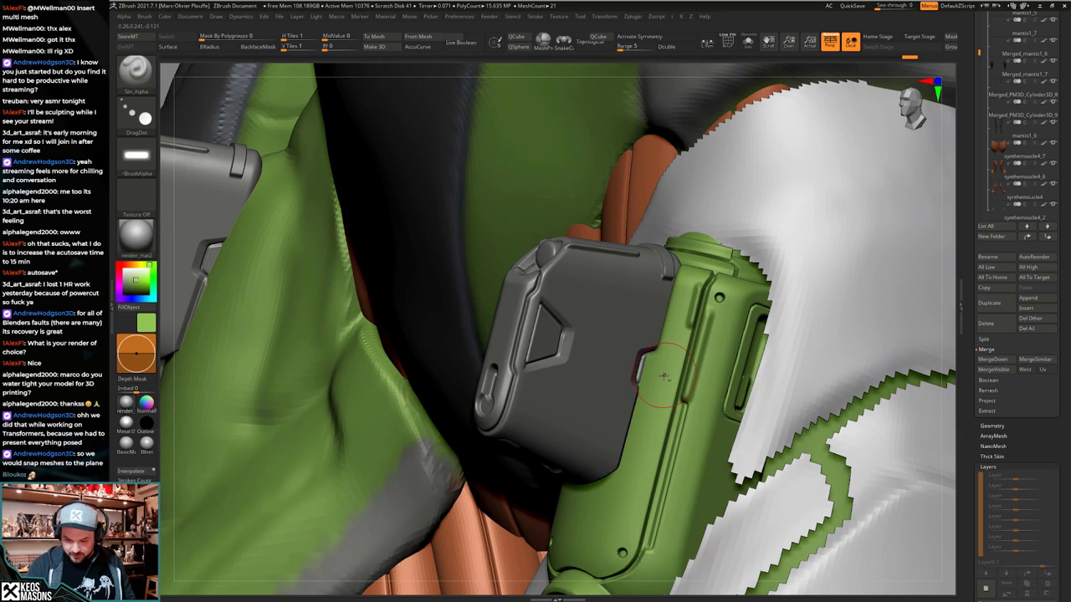
left_click(663, 377, "alt")
key("shift+t")
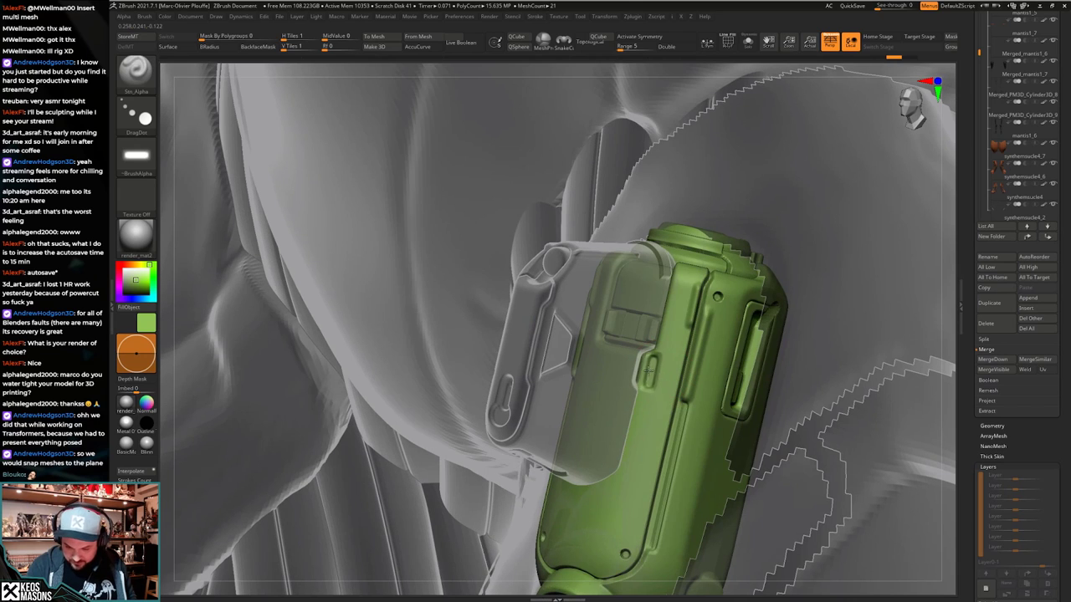
key("shift+t")
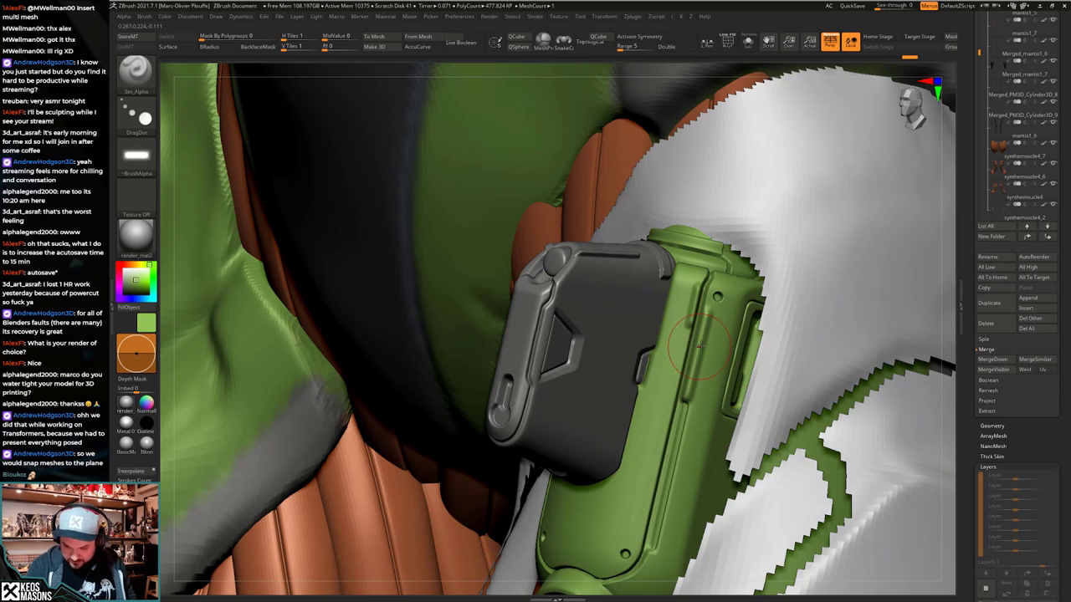
mouse_move(669, 376)
right_mouse_down()
mouse_move(594, 372)
mouse_move(656, 370)
right_mouse_up()
key("space")
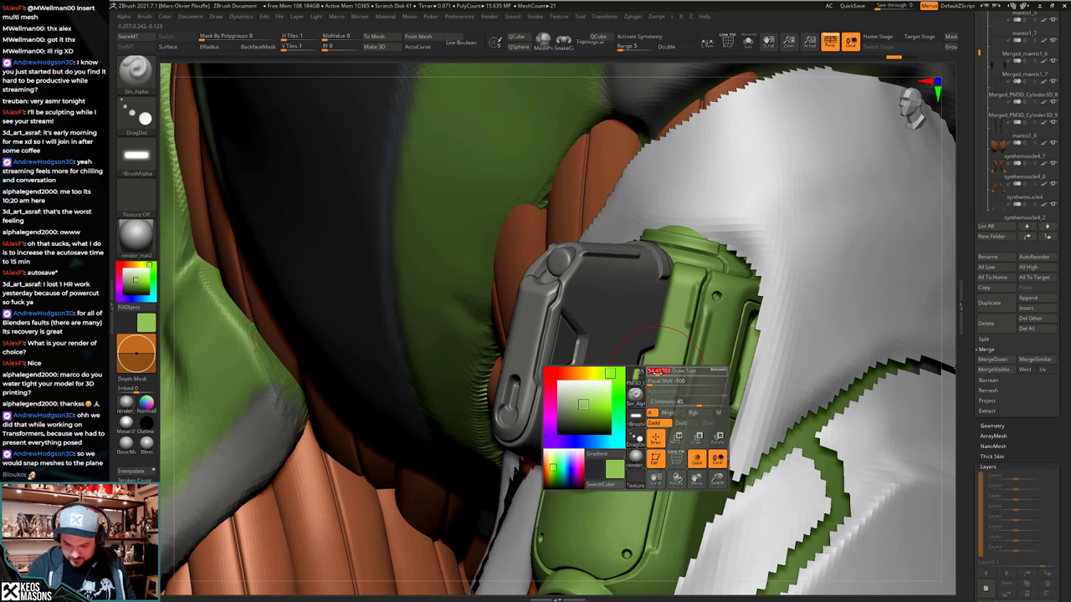
key("shift+t")
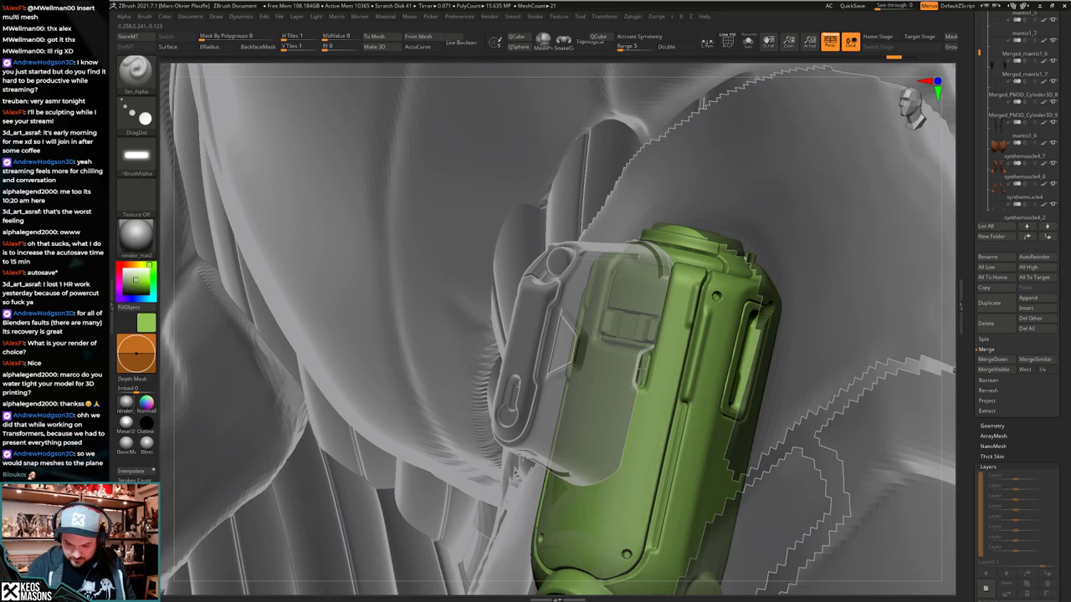
mouse_move(641, 371)
right_mouse_down()
mouse_move(586, 373)
mouse_move(608, 385)
mouse_move(600, 366)
mouse_move(626, 363)
mouse_move(629, 435)
mouse_move(645, 462)
mouse_move(639, 516)
mouse_move(679, 449)
mouse_move(621, 460)
mouse_move(609, 419)
mouse_move(637, 456)
mouse_move(624, 435)
mouse_move(573, 455)
mouse_move(612, 425)
mouse_move(579, 436)
mouse_move(599, 412)
mouse_move(598, 423)
mouse_move(607, 417)
mouse_move(593, 435)
mouse_move(604, 402)
mouse_move(592, 423)
mouse_move(604, 421)
mouse_move(597, 416)
mouse_move(604, 439)
mouse_move(594, 420)
right_mouse_up()
Switch to the ClayBuildup brush and duplicate the canister subtool.
left_click(597, 314)
key("alt+s")
key("alt+s")
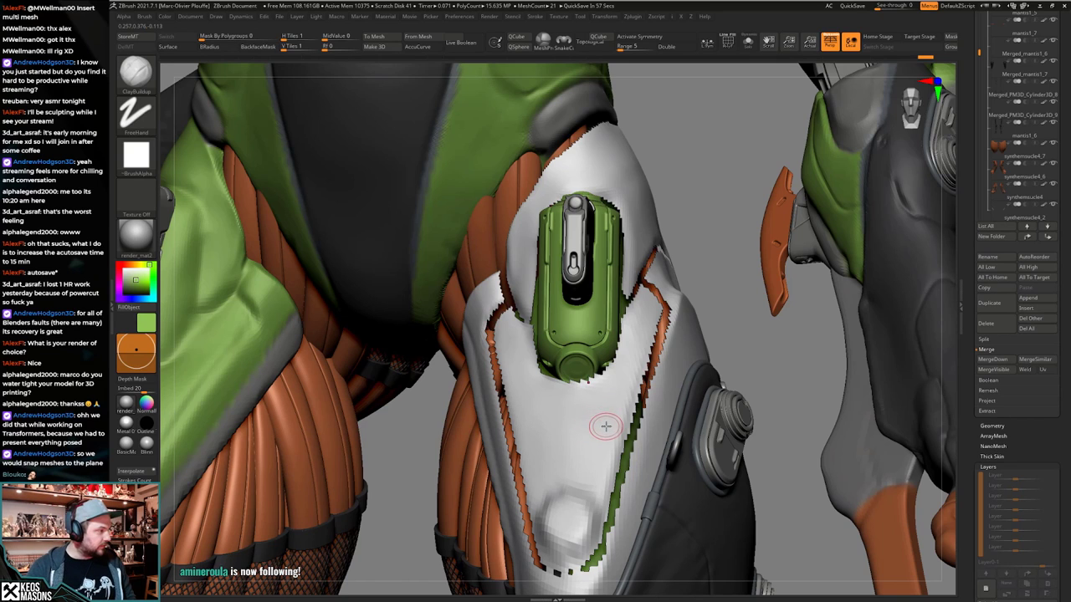
left_click_drag(975, 187, 976, 345)
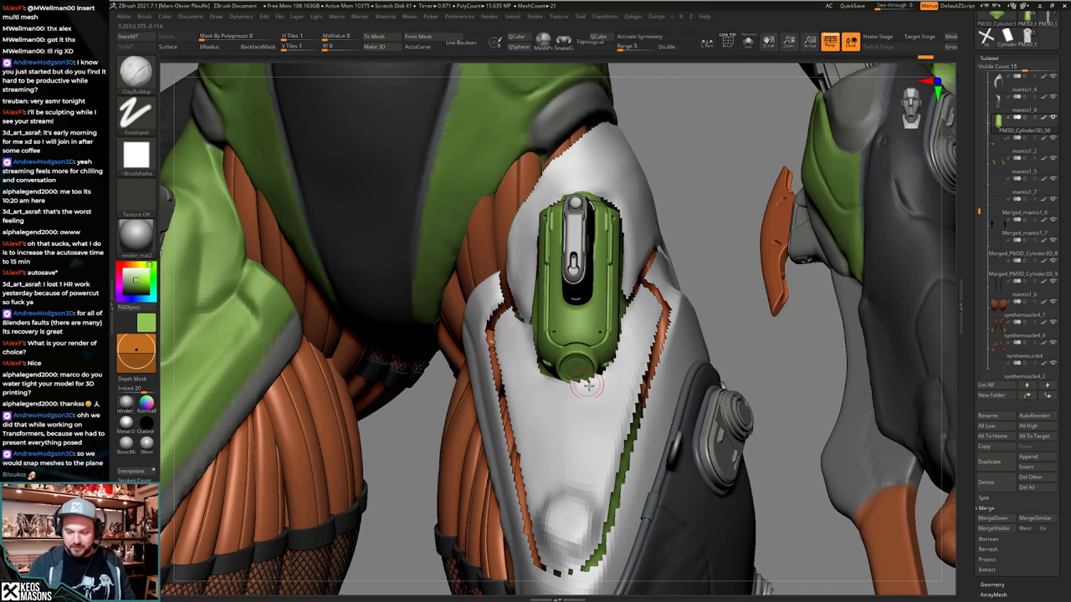
right_click_drag(554, 373, 583, 376)
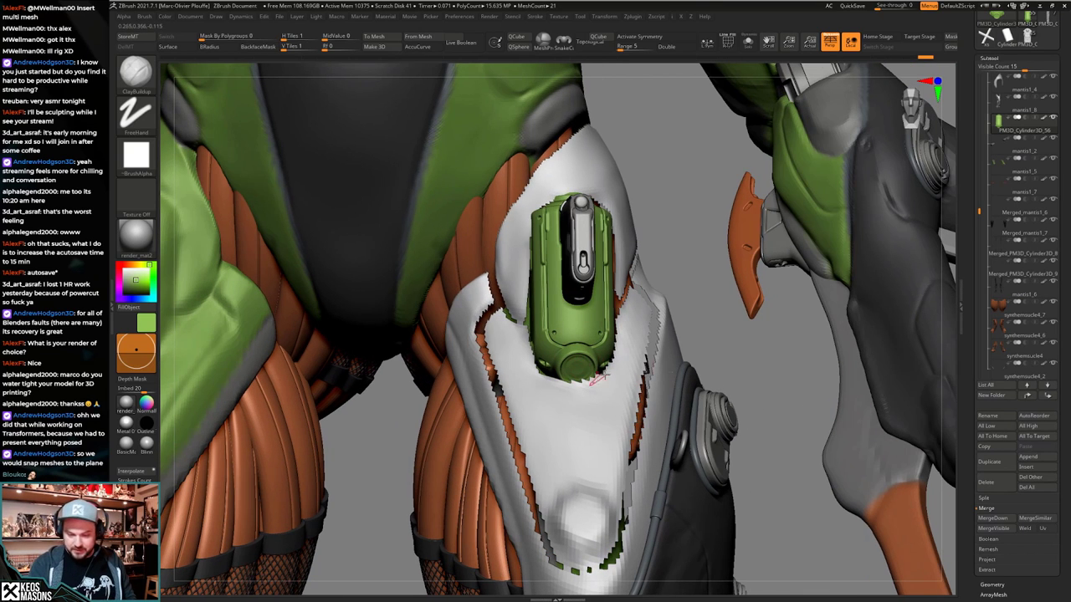
left_click(989, 462)
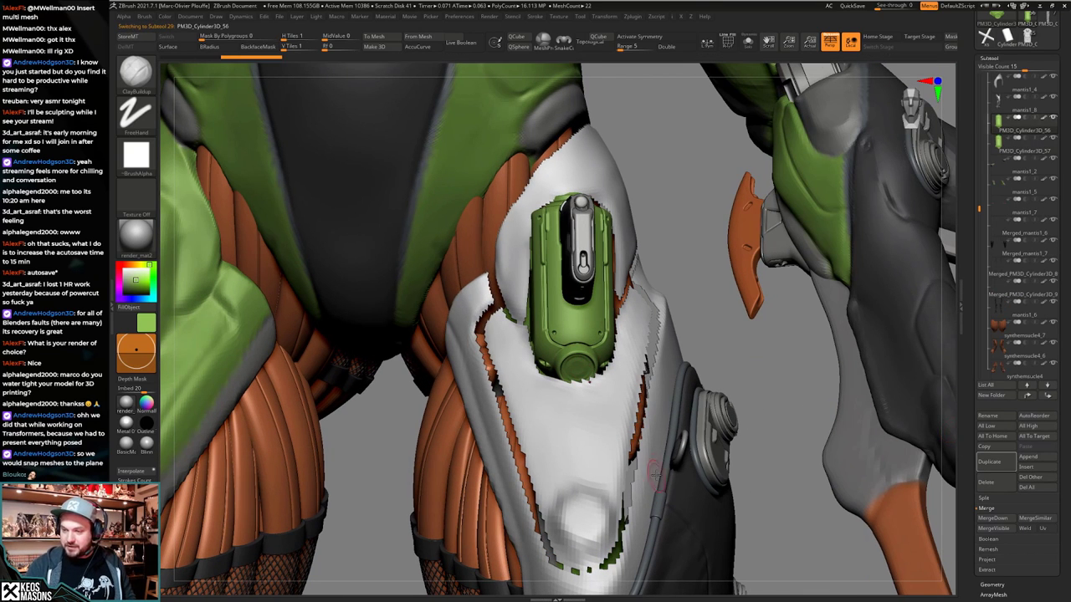
Isolate the canister and step back and forward through its history until only its two end pieces are shown.
key("s")
key("ctrl+z")
key("ctrl+z")
key("ctrl+z")
key("ctrl+z")
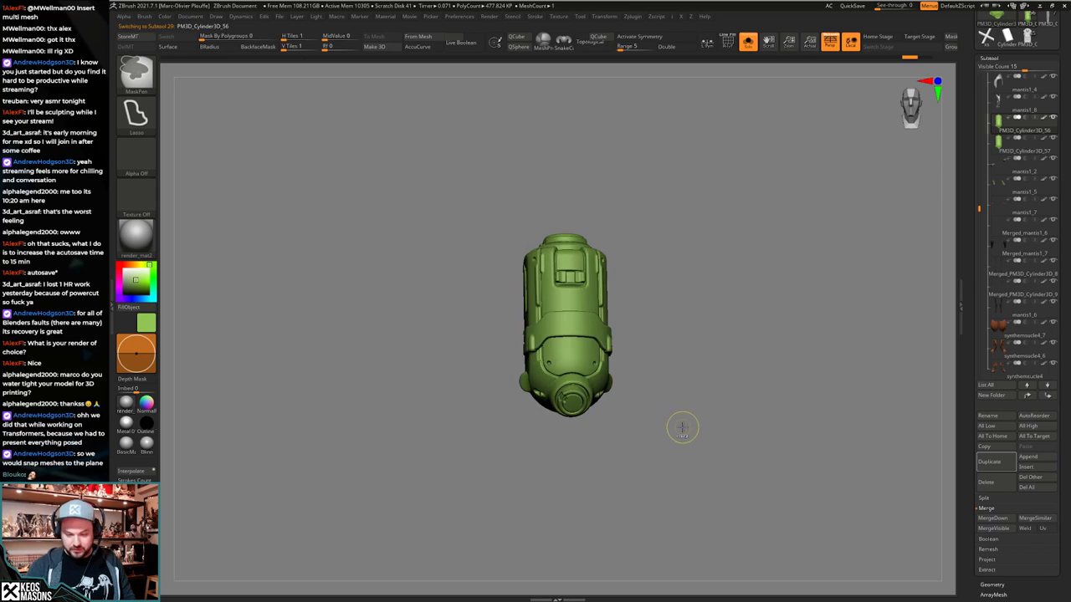
key("ctrl+z")
key("ctrl+shift+z")
key("ctrl+shift+z")
key("ctrl+shift+z")
key("ctrl+shift+z")
key("ctrl+shift+z")
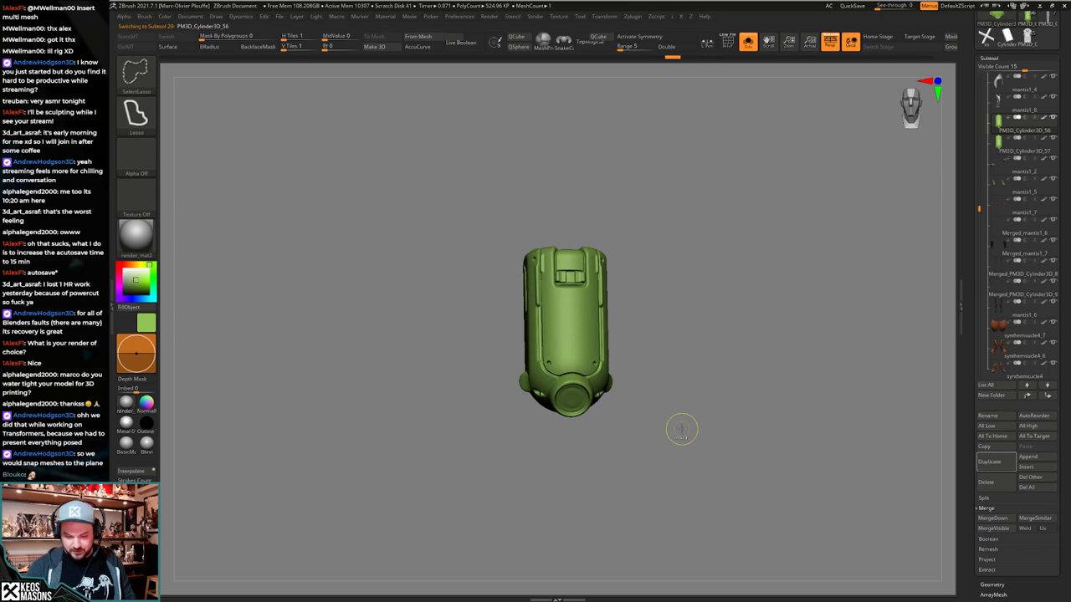
key("ctrl+shift+z")
key("ctrl+shift+z")
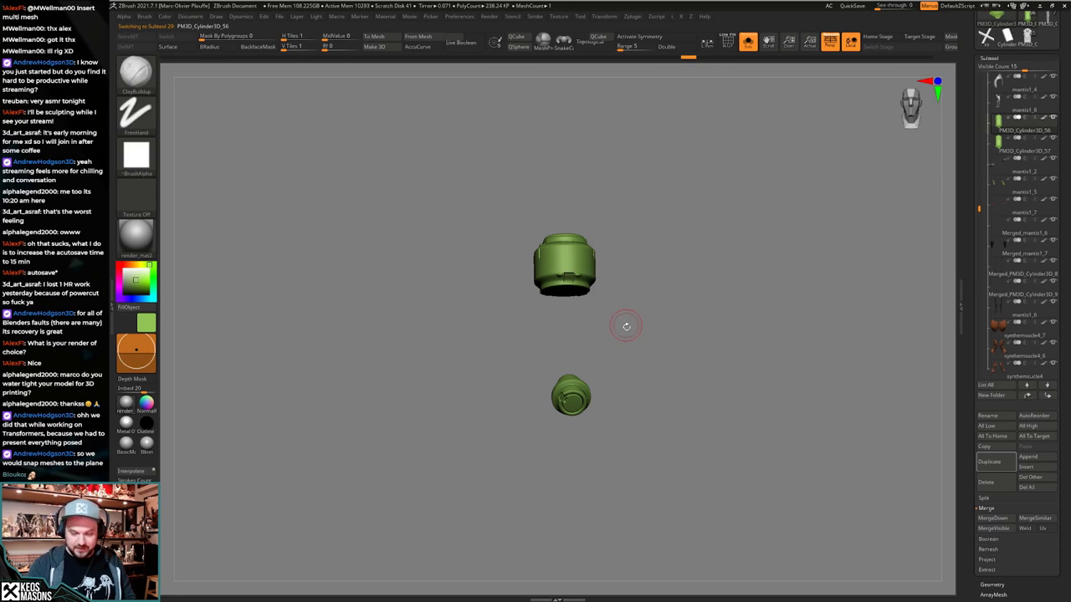
Hide the canister's upper end piece, recolour the small round lower cap grey, and bring the full character back into view.
left_click_drag(504, 321, 664, 176, "ctrl+shift")
key("space")
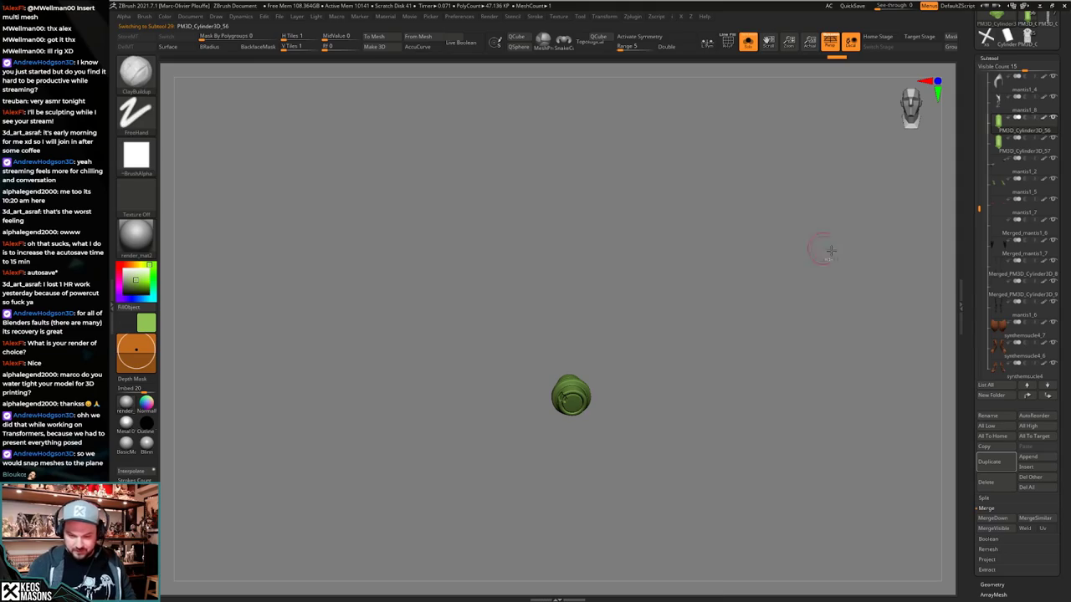
left_click(669, 426, "ctrl+shift")
mouse_move(661, 421)
right_mouse_down()
mouse_move(770, 415)
mouse_move(665, 427)
mouse_move(721, 387)
mouse_move(612, 441)
mouse_move(624, 448)
mouse_move(711, 410)
mouse_move(617, 456)
right_mouse_up()
mouse_move(617, 456)
right_mouse_down("ctrl")
mouse_move(602, 431)
mouse_move(629, 433)
mouse_move(773, 312)
right_mouse_up("ctrl")
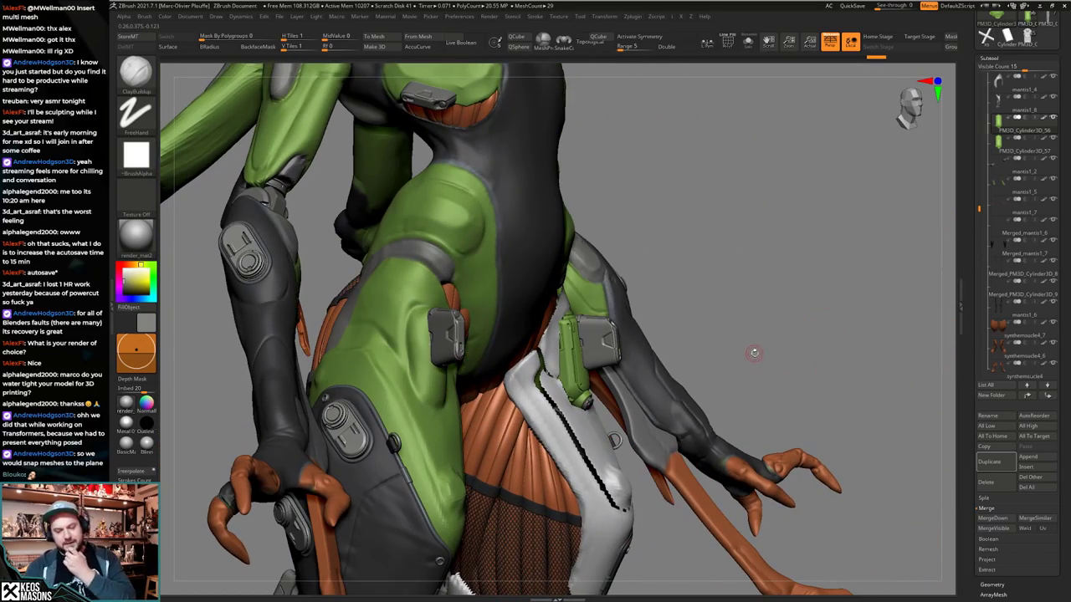
Select and isolate the clip on the left thigh and examine its strapped corner up close.
mouse_move(754, 353)
right_mouse_down()
mouse_move(663, 378)
mouse_move(612, 350)
mouse_move(623, 379)
mouse_move(574, 449)
mouse_move(619, 276)
mouse_move(582, 249)
mouse_move(615, 411)
mouse_move(520, 376)
mouse_move(576, 414)
mouse_move(569, 402)
right_mouse_up()
left_click(552, 377, "alt")
key("alt+s")
right_click_drag(569, 356, 585, 418, "ctrl")
right_click_drag(586, 418, 583, 379, "ctrl")
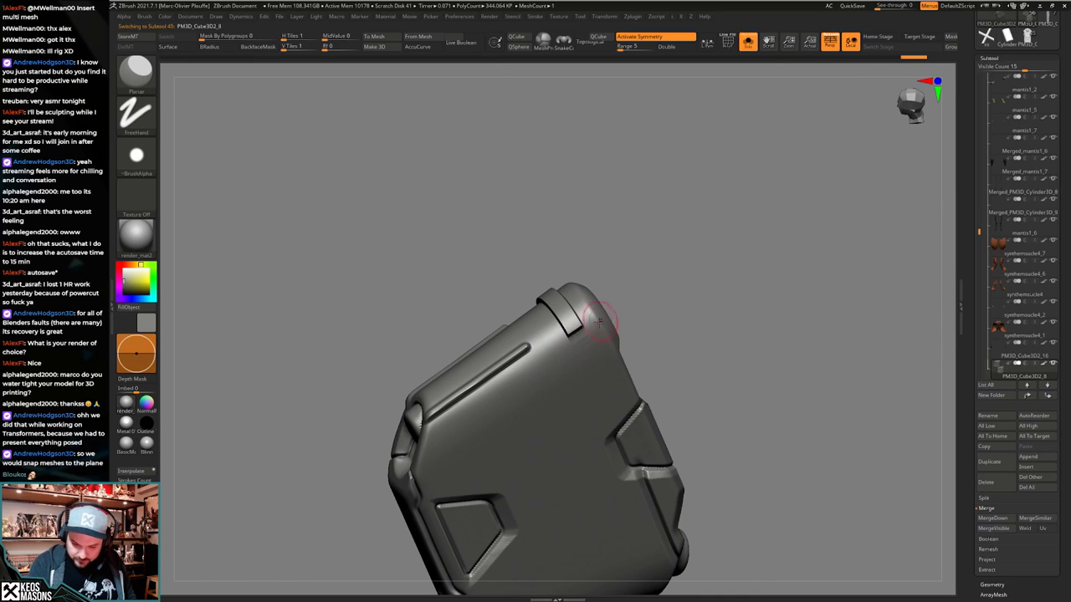
mouse_move(600, 322)
right_mouse_down()
mouse_move(533, 329)
mouse_move(511, 279)
right_mouse_up()
key("alt+s")
right_click_drag(559, 322, 604, 346)
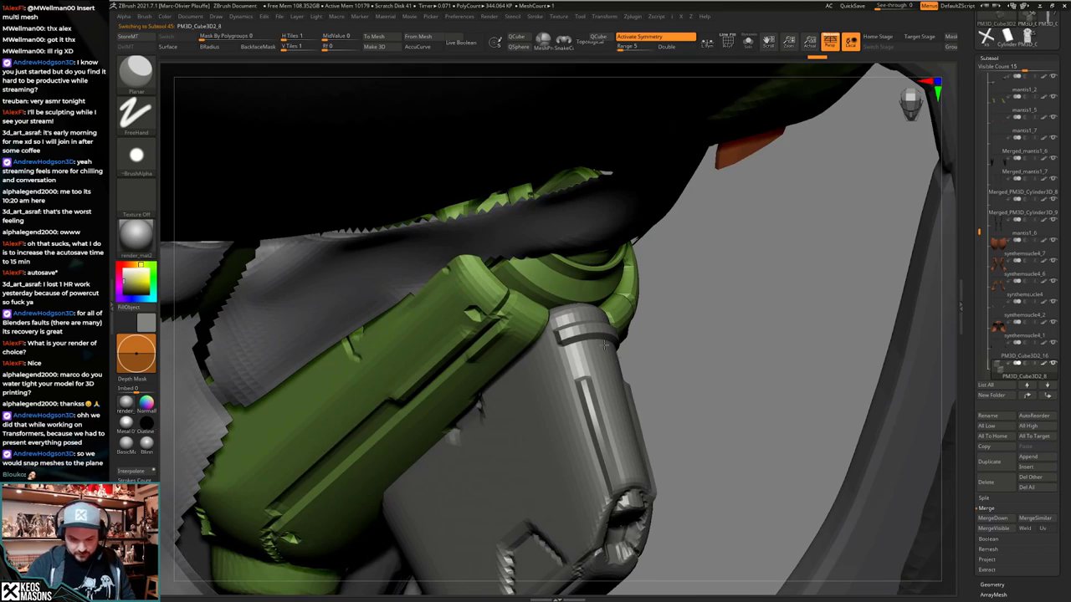
Examine how the clip's strapped corner meets the canister from behind, in isolation and with the full character shown.
left_click_drag(605, 345, 626, 351)
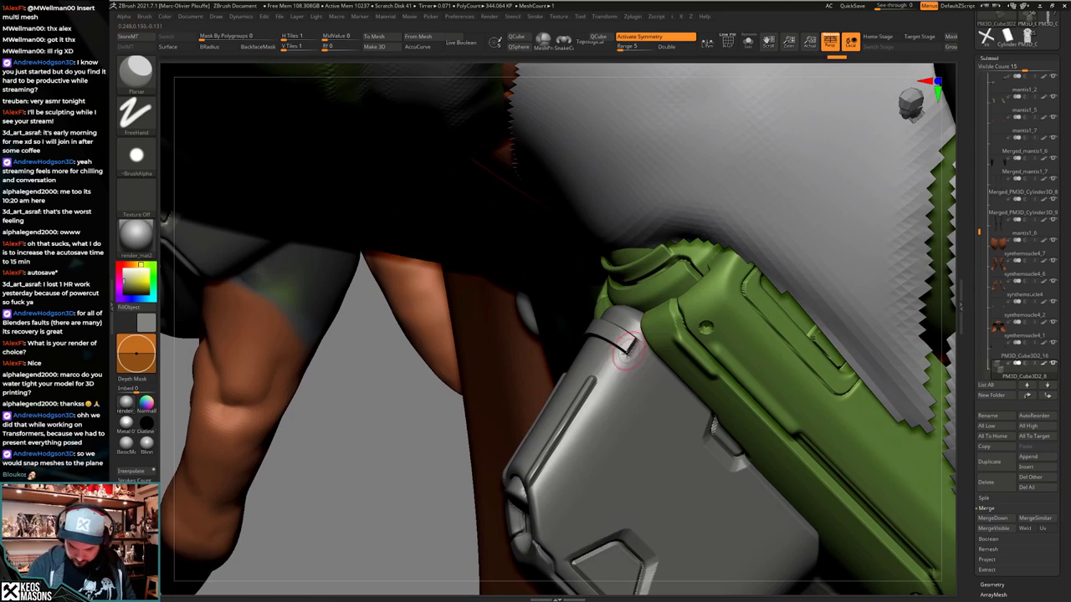
right_click_drag(616, 363, 661, 393)
key("alt+s")
right_click_drag(560, 402, 732, 384)
key("alt+s")
right_click_drag(815, 381, 645, 299)
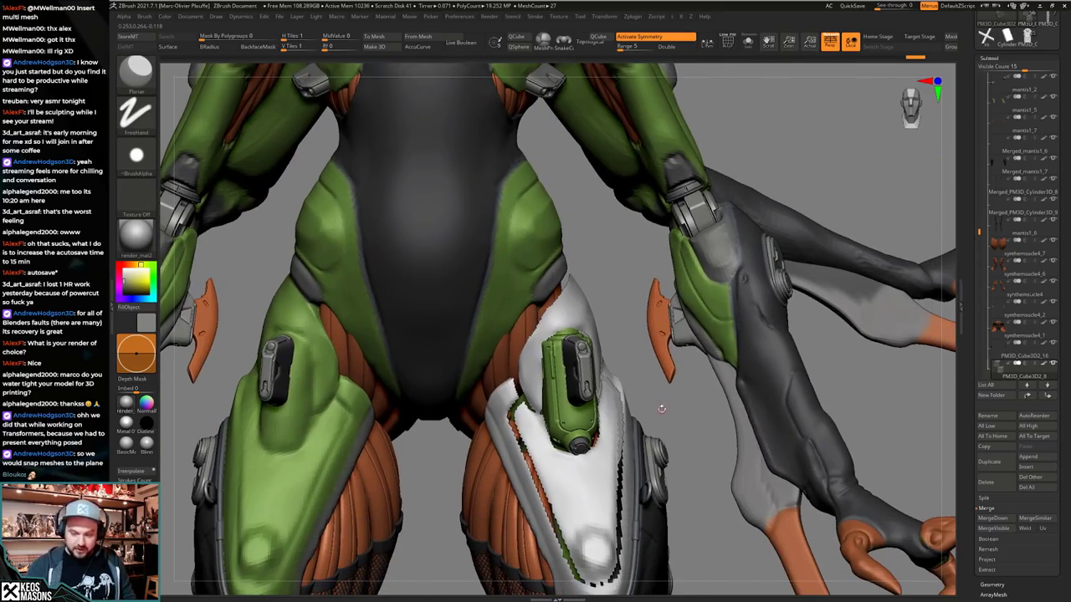
Switch to the ClayBuildup brush and look over the left thigh armour around the canister.
mouse_move(711, 376)
right_mouse_down()
mouse_move(627, 402)
mouse_move(655, 393)
mouse_move(661, 418)
right_mouse_up()
right_click(661, 427)
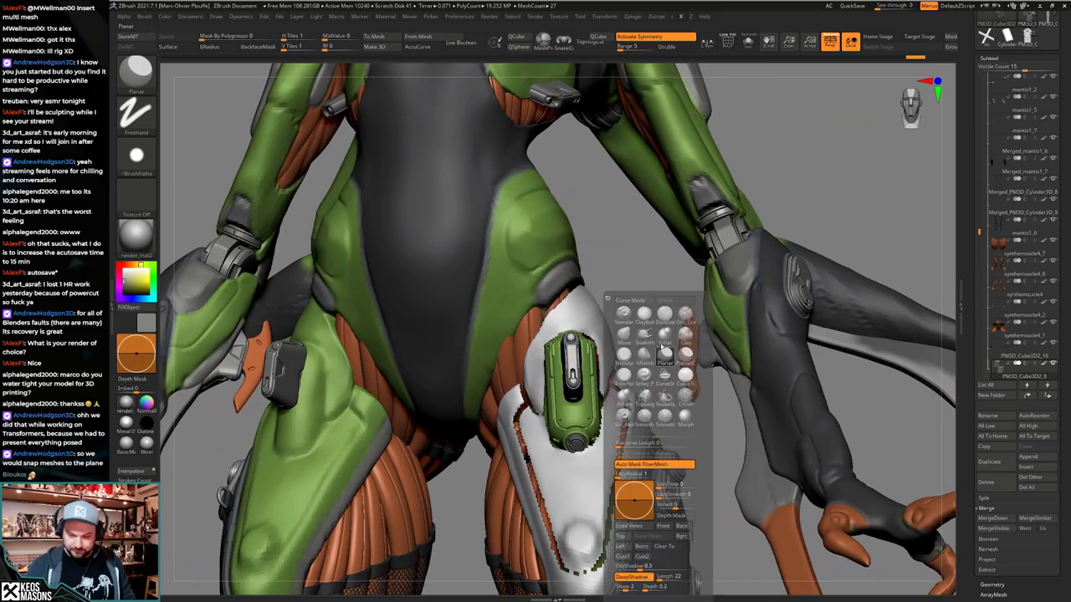
key("b")
key("c")
key("b")
mouse_move(561, 468)
right_mouse_down()
mouse_move(604, 481)
mouse_move(567, 341)
mouse_move(578, 447)
mouse_move(596, 471)
mouse_move(595, 412)
right_mouse_up()
left_click_drag(594, 412, 599, 442)
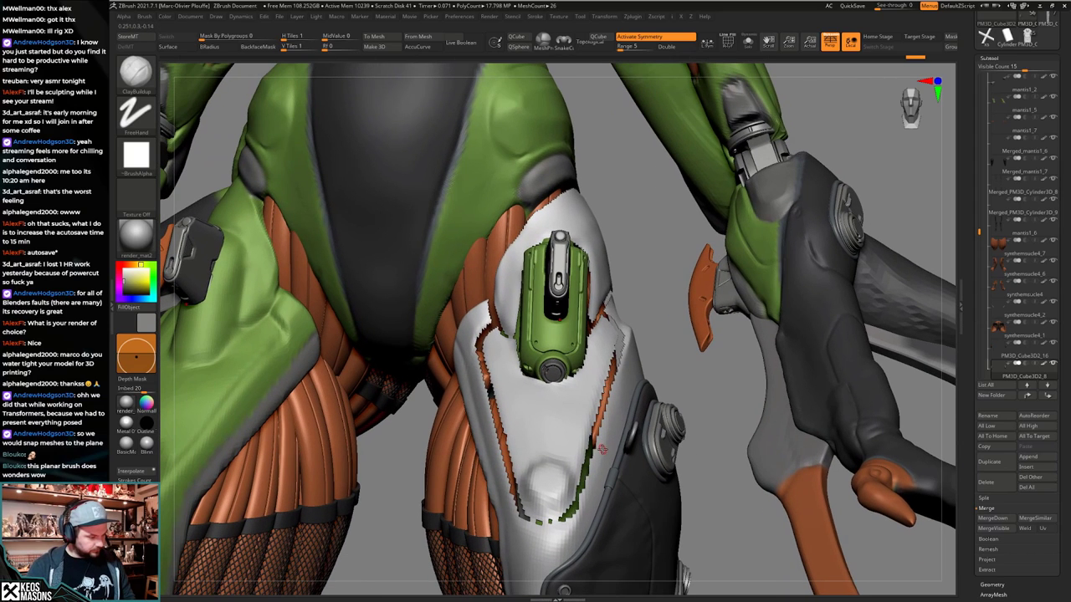
right_click_drag(592, 432, 619, 452)
Isolate the clip up close at its strapped corner and switch to the Planar brush.
key("shift+s")
right_click_drag(553, 268, 567, 407, "ctrl")
key("space")
left_click(578, 355)
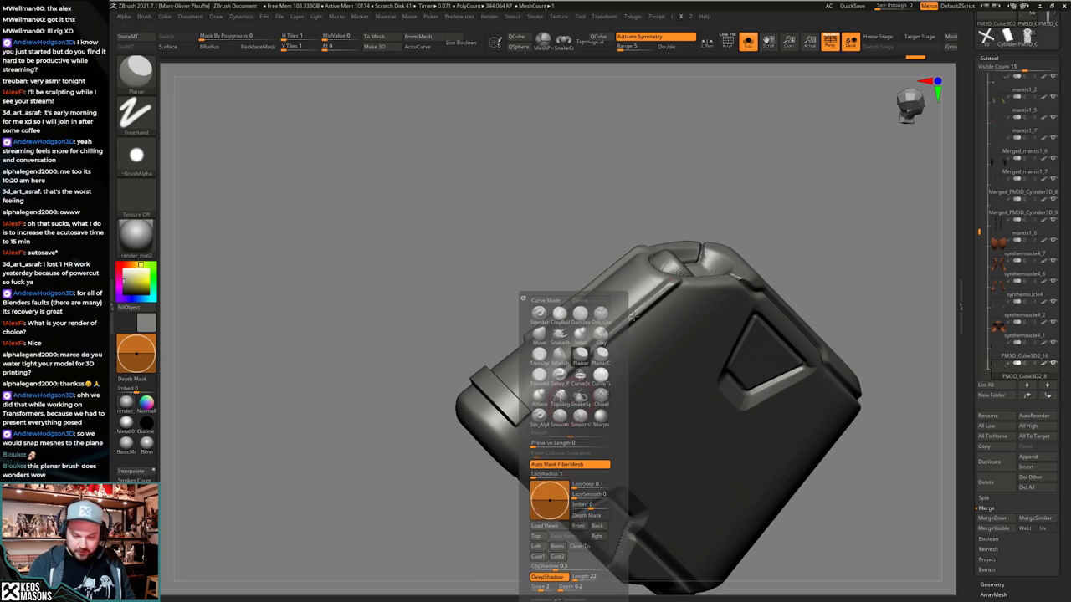
left_click(150, 166)
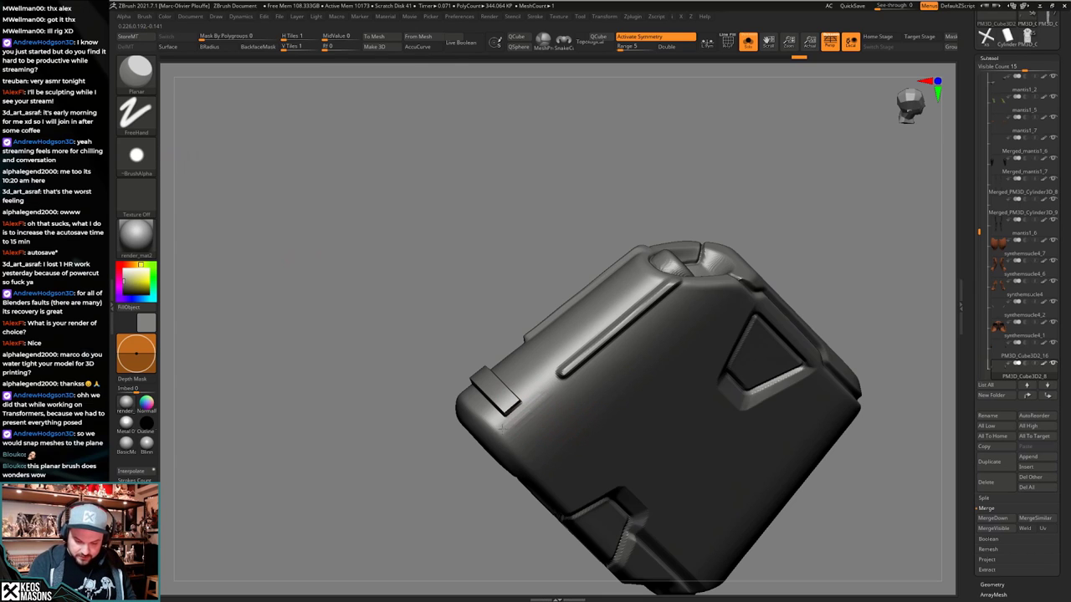
Try to smooth the clip's rounded corner beside the strap.
right_click_drag(540, 432, 527, 409)
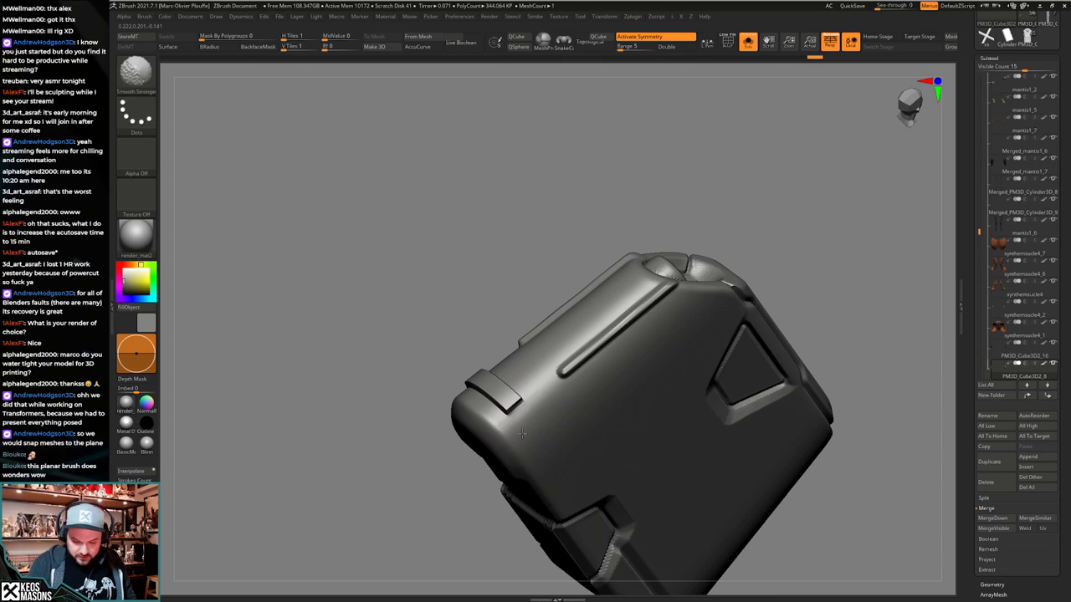
mouse_move(537, 420)
right_mouse_down()
mouse_move(558, 407)
mouse_move(529, 416)
right_mouse_up()
left_click_drag(517, 402, 532, 386, "shift")
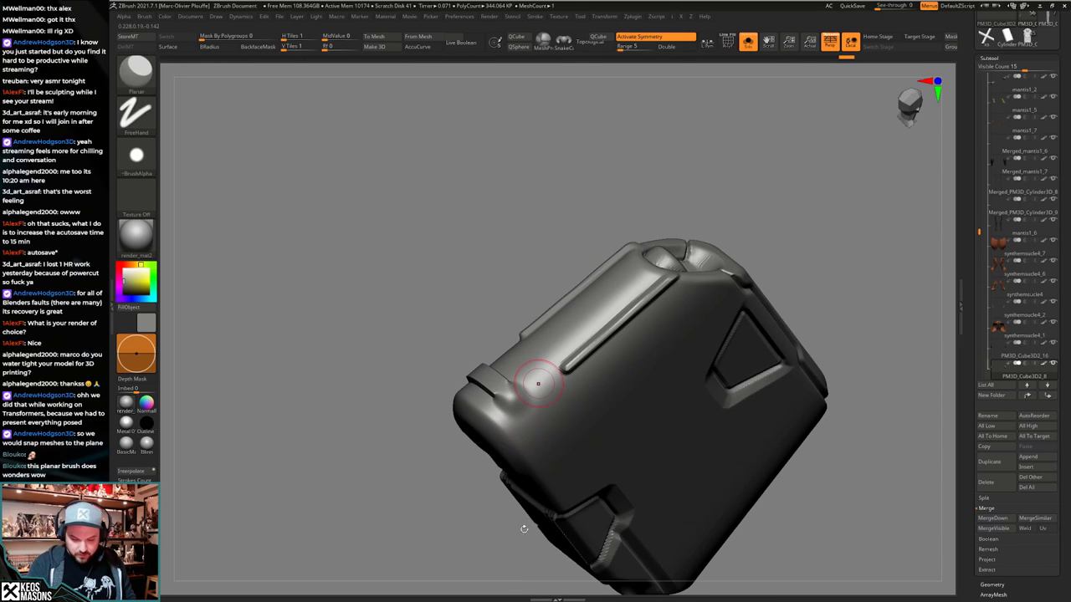
mouse_move(549, 475)
right_mouse_down()
mouse_move(574, 430)
mouse_move(563, 430)
mouse_move(578, 348)
right_mouse_up()
key("ctrl+z")
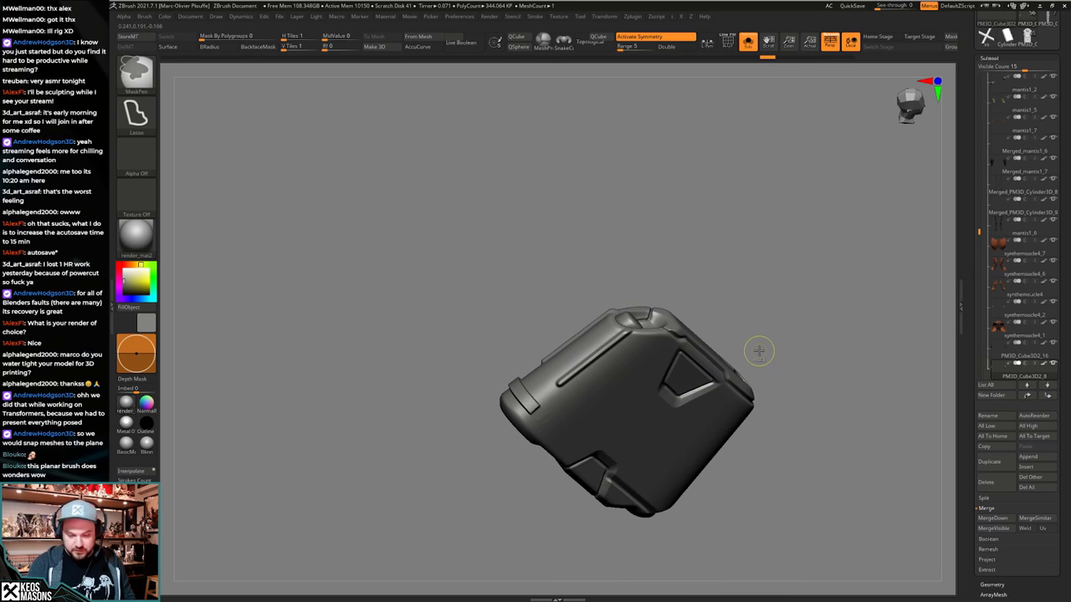
Smooth the clip's side surface next to the strap and bring the full character back into view.
right_click_drag(775, 384, 760, 354)
right_click_drag(760, 355, 745, 435, "ctrl")
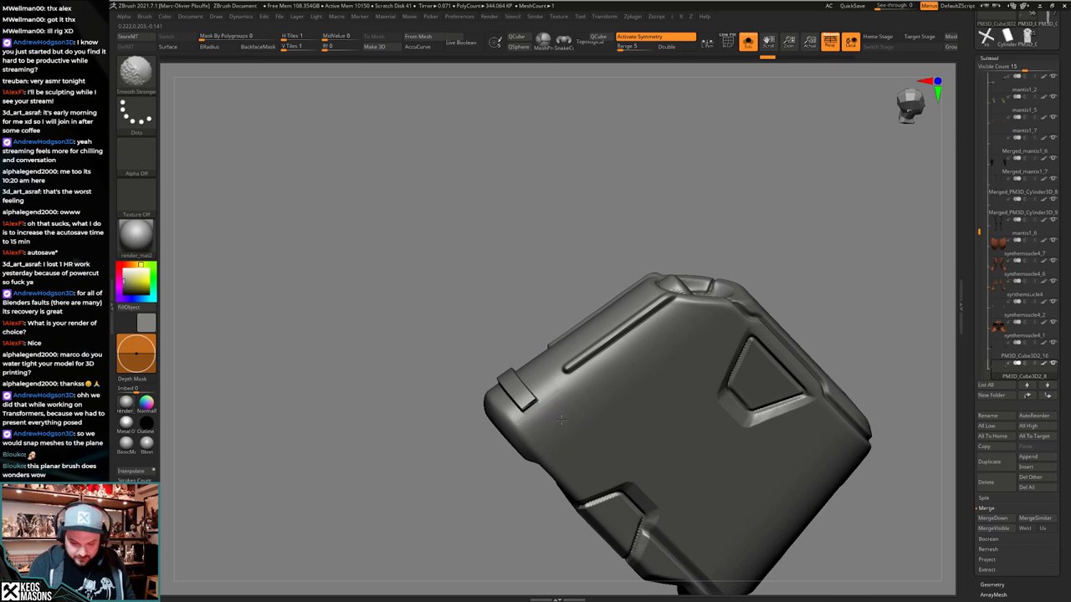
left_click_drag(569, 404, 591, 397, "shift")
mouse_move(611, 403)
right_mouse_down("ctrl")
mouse_move(626, 354)
mouse_move(647, 435)
mouse_move(676, 376)
mouse_move(669, 477)
mouse_move(722, 407)
mouse_move(652, 353)
right_mouse_up("ctrl")
mouse_move(652, 353)
right_mouse_down("ctrl")
mouse_move(634, 394)
mouse_move(631, 215)
mouse_move(643, 227)
mouse_move(633, 270)
right_mouse_up("ctrl")
key("alt+s")
right_click_drag(652, 322, 669, 251)
right_click_drag(625, 430, 618, 393, "ctrl")
right_click_drag(617, 393, 607, 418, "ctrl")
Reorder the subtools in the legs folder so the canister, its cap and the clip follow one another, canister first.
key("alt+shift+s")
right_click_drag(604, 355, 609, 407, "alt")
key("alt+shift+s")
left_click(599, 404, "alt")
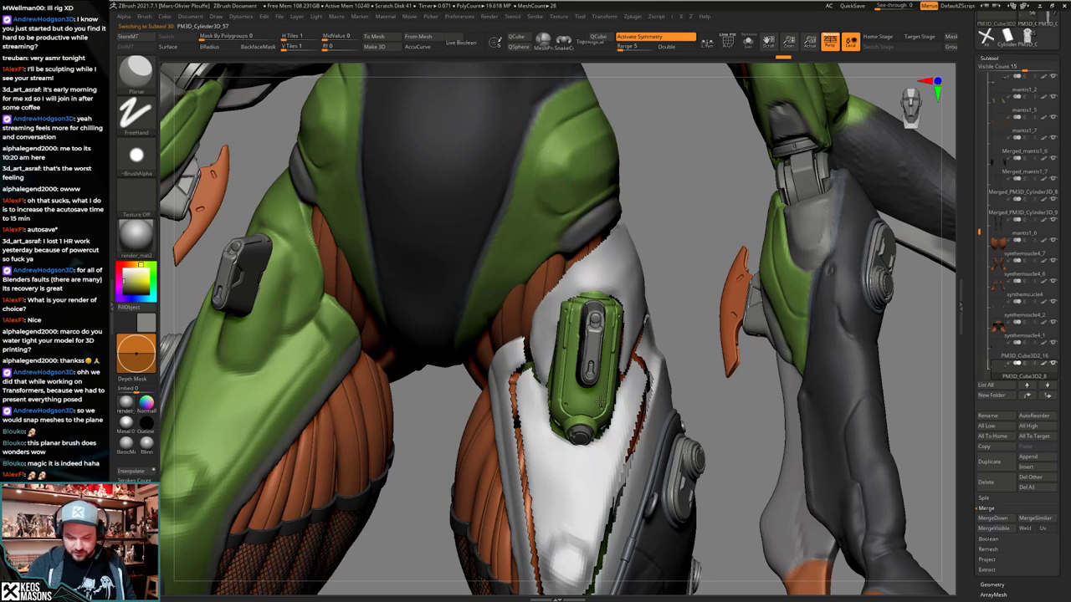
key("alt+shift+s")
key("ctrl+shift+s")
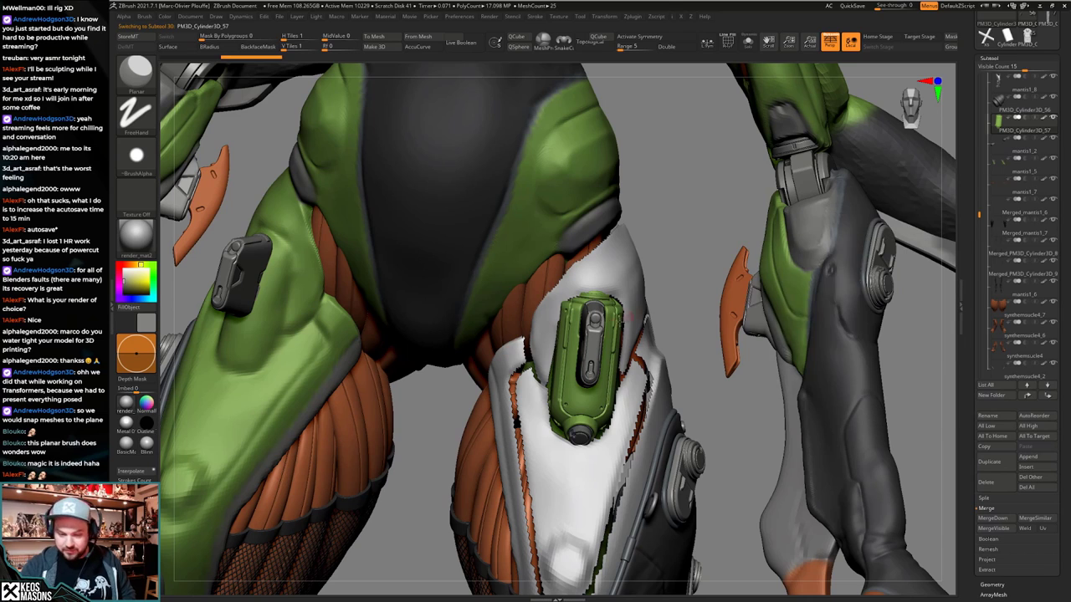
key("ctrl+shift+s")
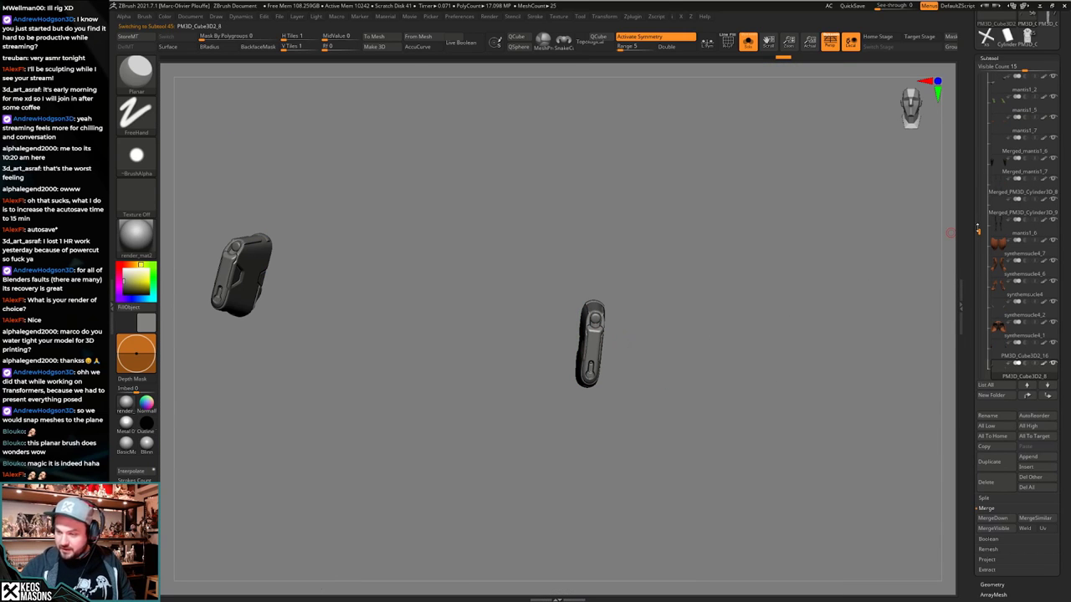
left_click_drag(978, 228, 977, 264)
left_click_drag(1000, 401, 999, 213)
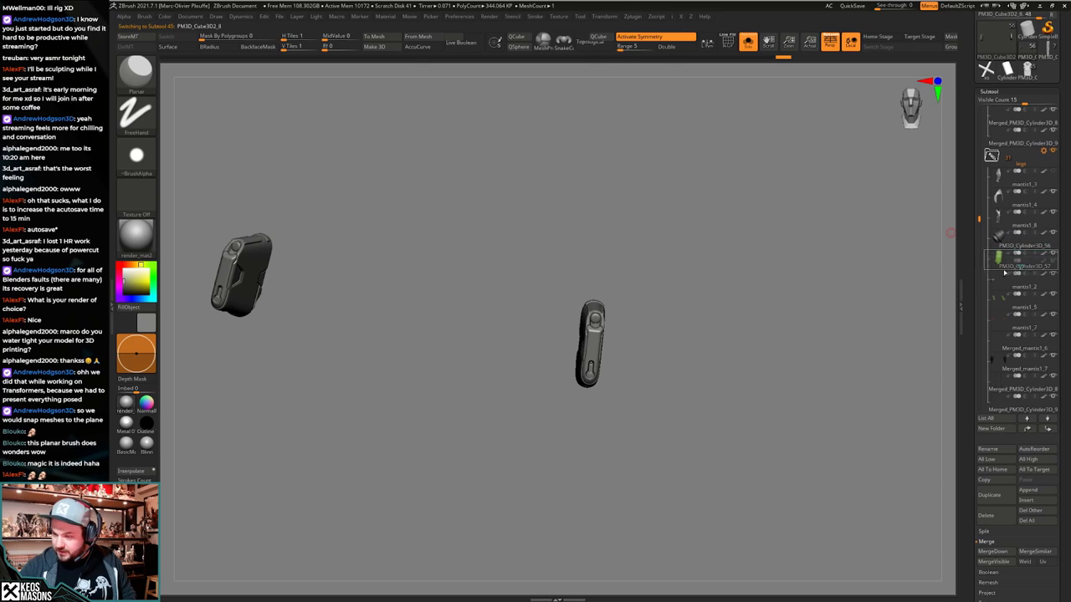
left_click(998, 239)
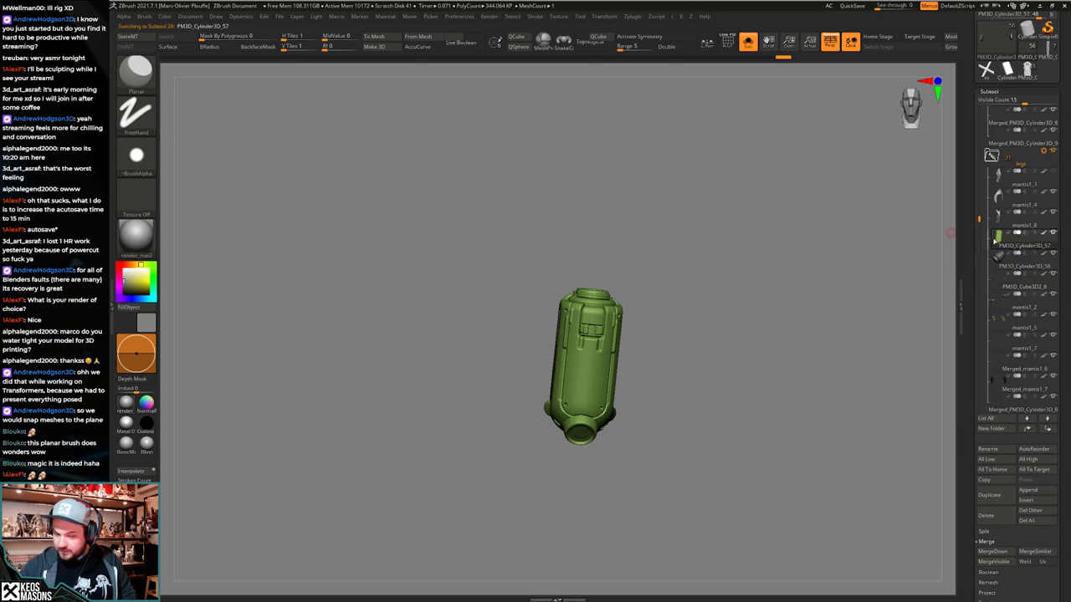
Check the subdivision settings of the canister, its lower cap and the clip one after another.
key("w")
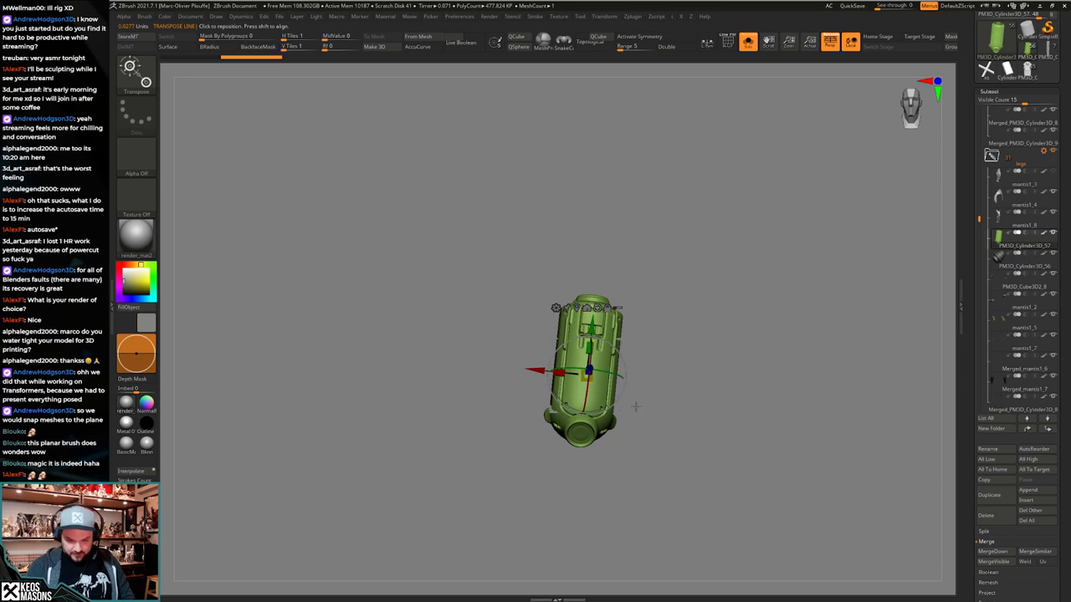
left_click_drag(636, 407, 662, 402)
left_click_drag(805, 371, 796, 353)
key("space")
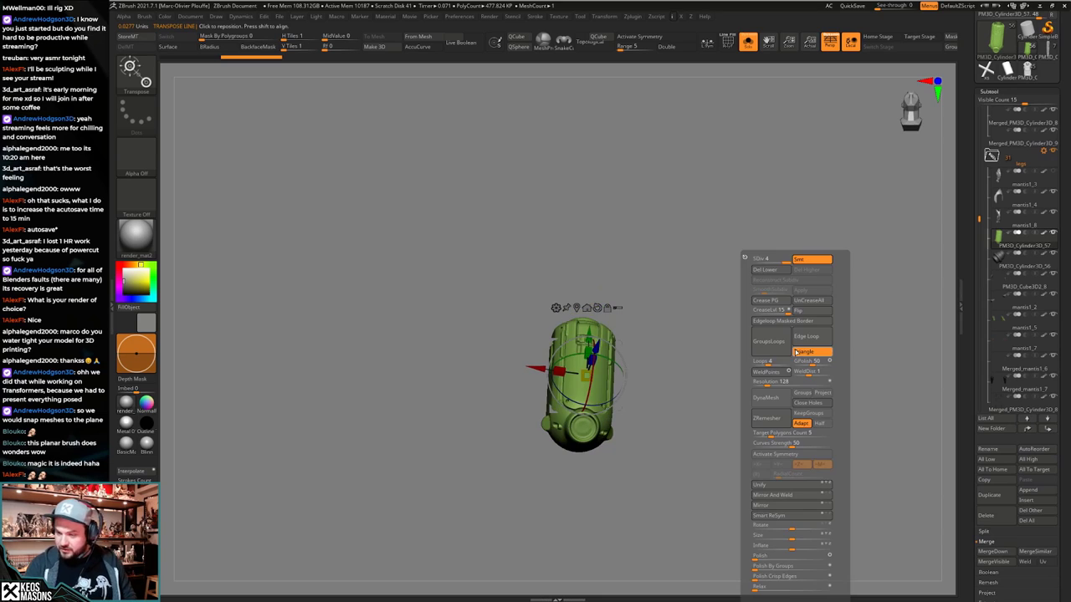
key("Down")
key("Down")
key("Up")
key("ctrl+shift+d")
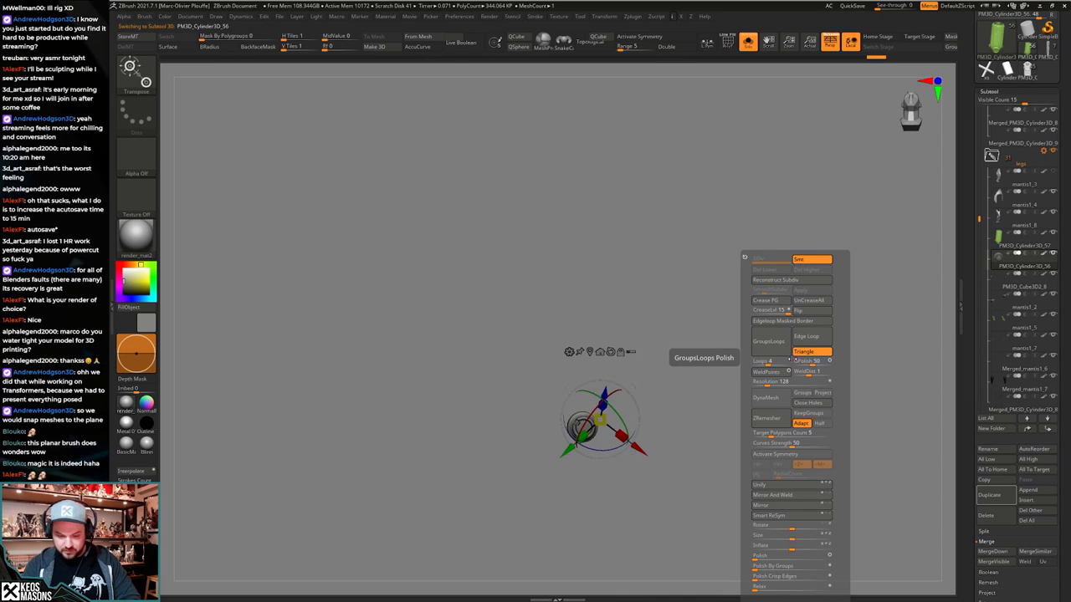
key("Down")
key("Down")
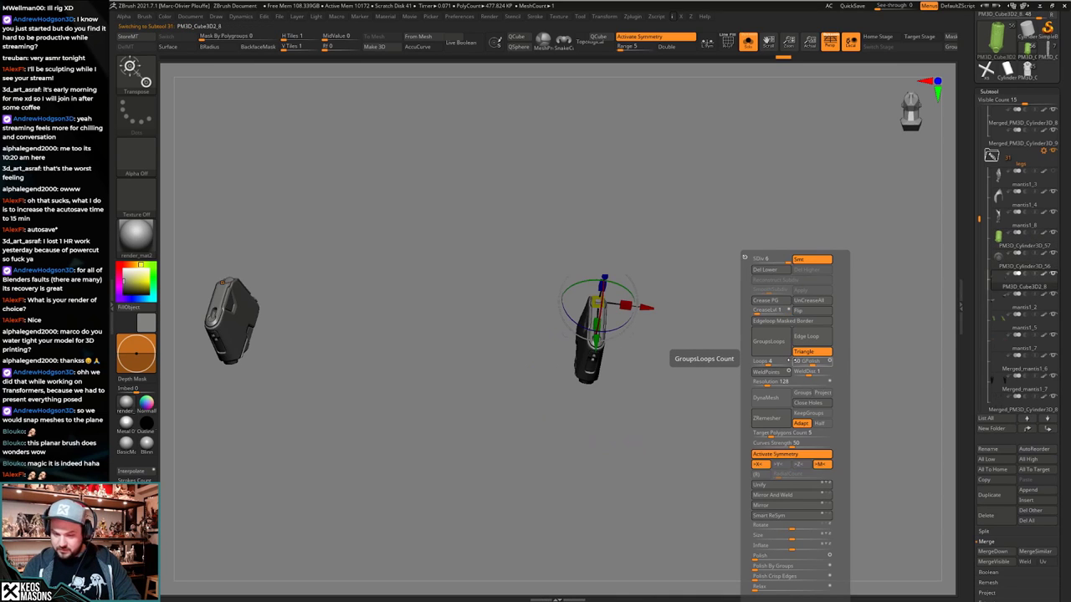
key("Up")
key("Up")
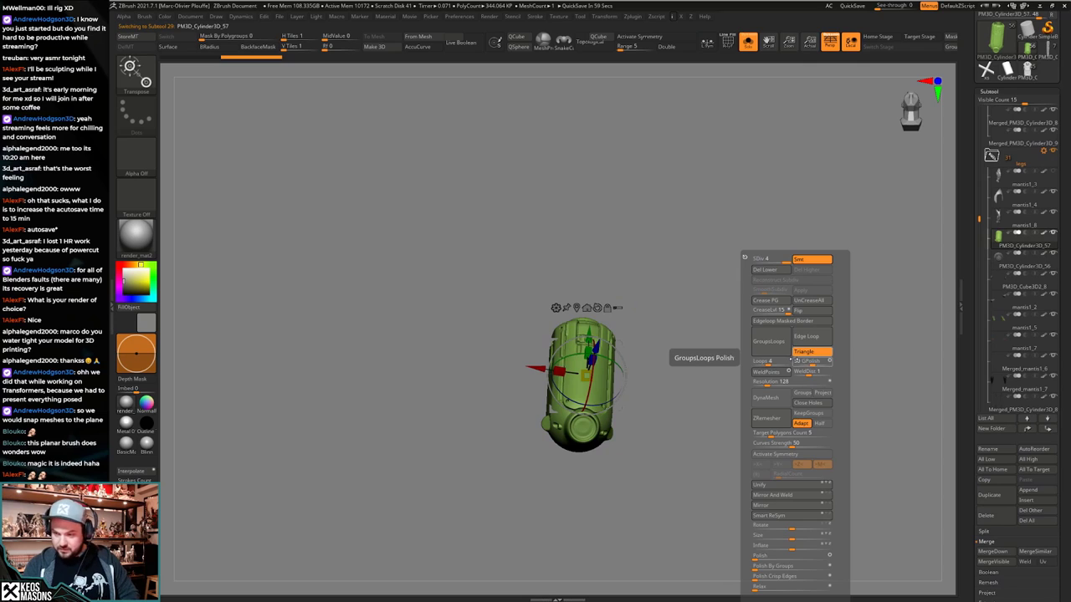
Merge the canister, its lower cap and the clip into one subtool.
left_click_drag(971, 571, 972, 353)
key("Down")
key("Down")
key("Up")
key("Up")
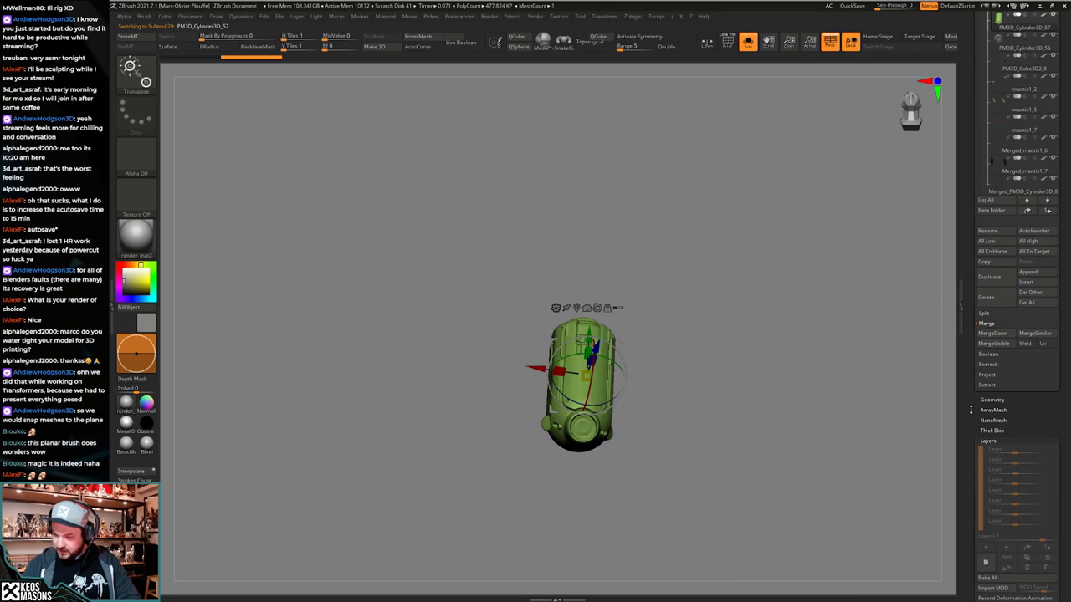
scroll(970, 409, "up", 3)
left_click(1000, 457)
left_click(1000, 457)
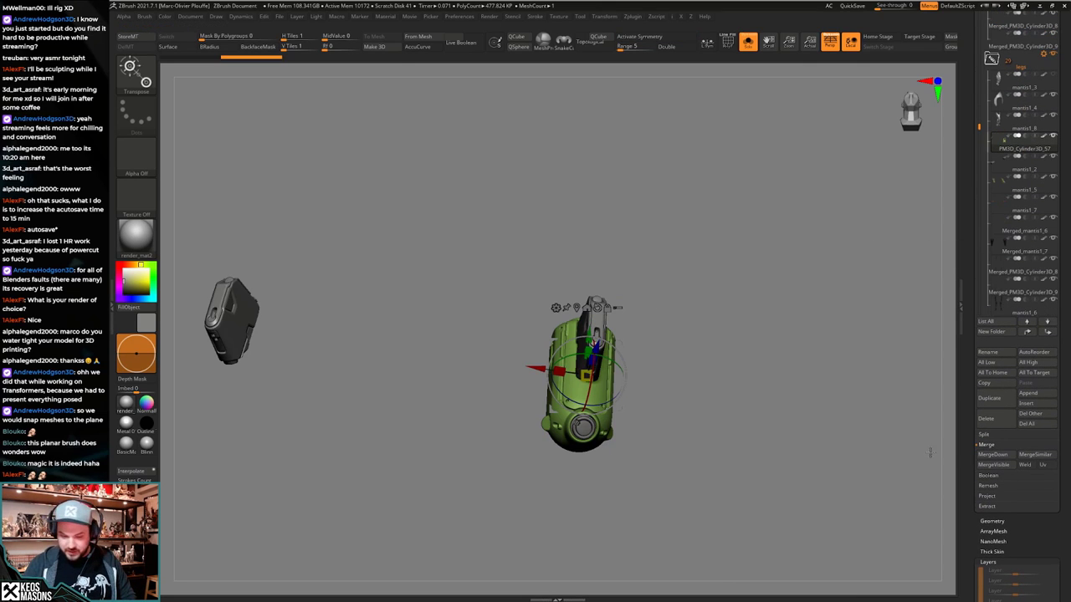
Reconstruct the lower subdivision levels of the merged canister and clip, and return to the highest level.
key("g")
left_click(733, 282)
key("g")
left_click(737, 280)
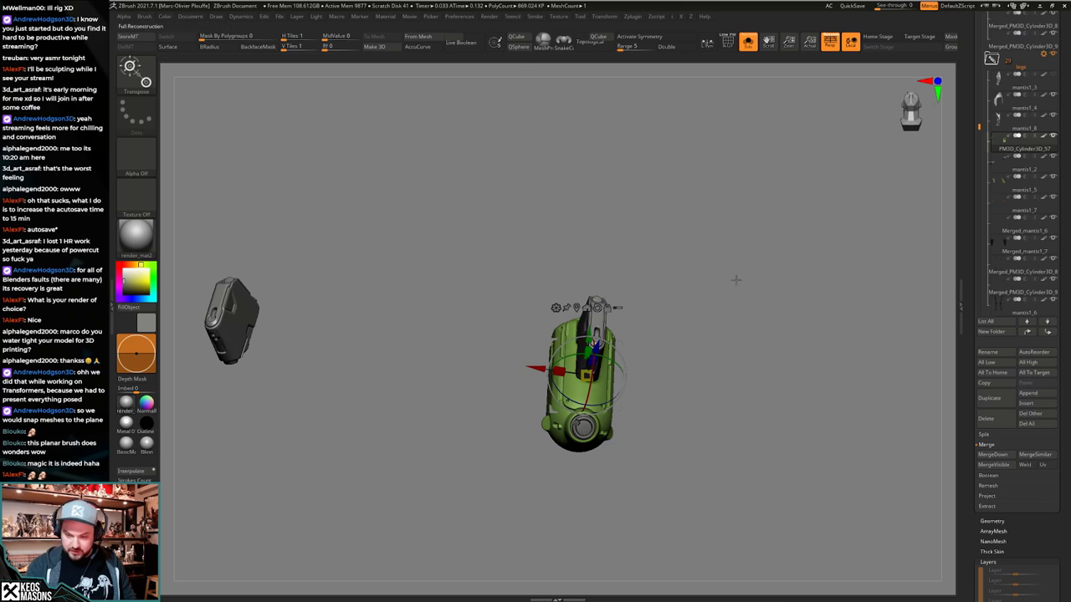
key("g")
left_click(738, 283)
key("g")
left_click(739, 282)
key("g")
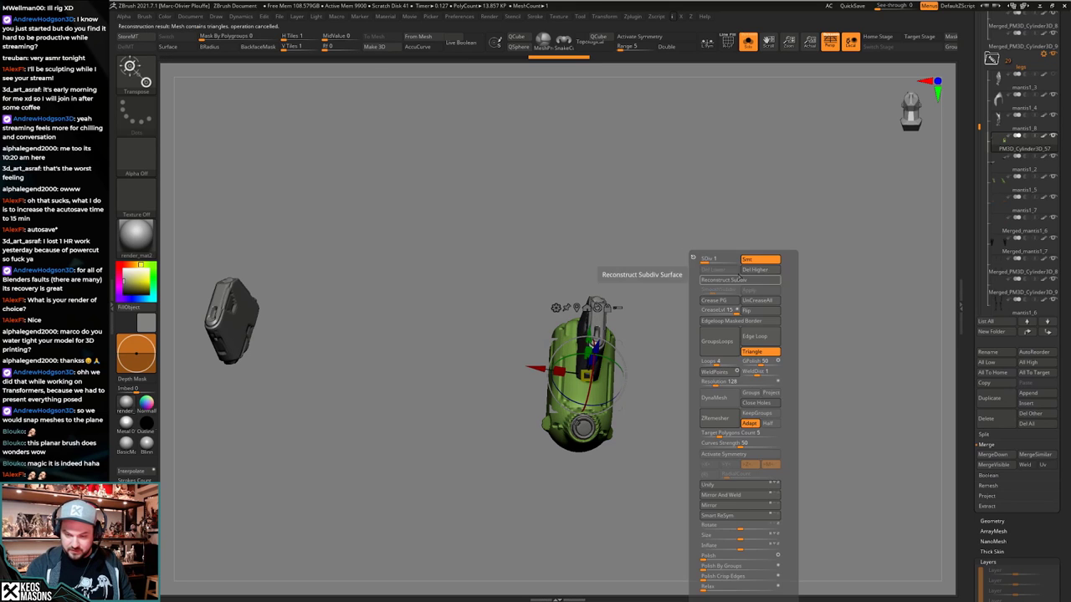
left_click(735, 258)
Mirror the merged canister and clip with Mirror and Mirror And Weld so both thighs carry the assembly.
mouse_move(705, 335)
left_mouse_down()
mouse_move(716, 372)
mouse_move(705, 351)
mouse_move(686, 394)
mouse_move(691, 377)
left_mouse_up()
key("q")
key("alt+shift+s")
key("alt+shift+s")
key("space")
key("space")
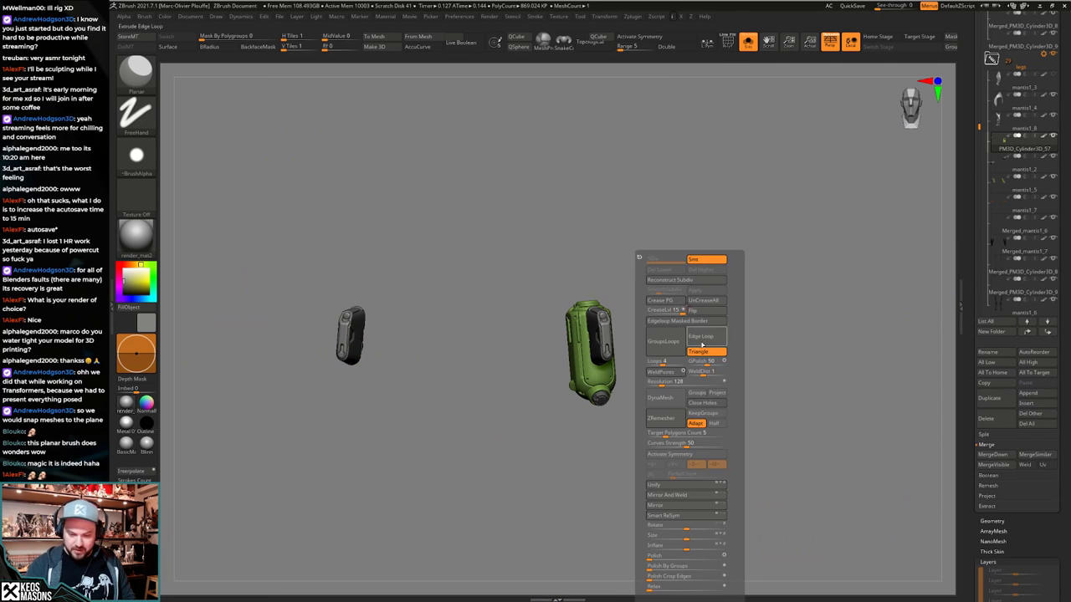
key("space")
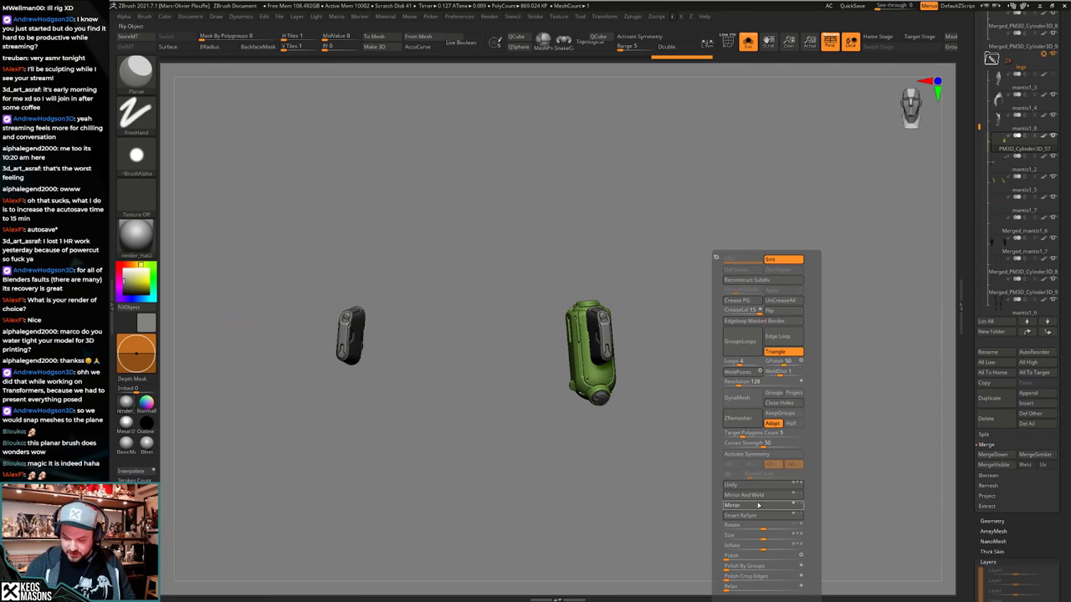
left_click(758, 505)
left_click(762, 496)
Reconstruct the lower subdivision levels of the mirrored canister pair.
left_click(769, 281)
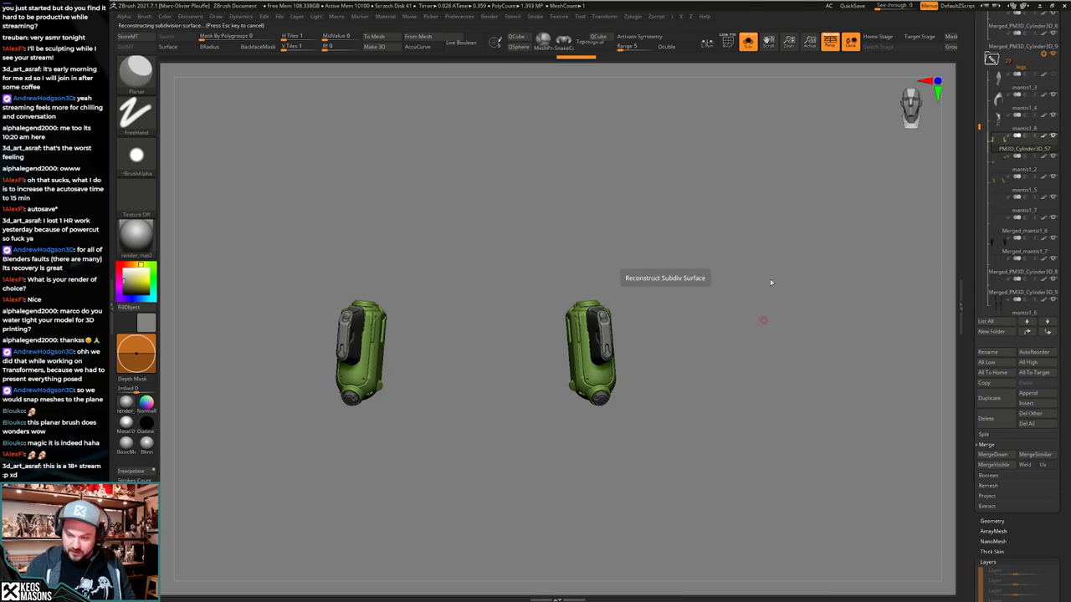
left_click(772, 281)
left_click(772, 280)
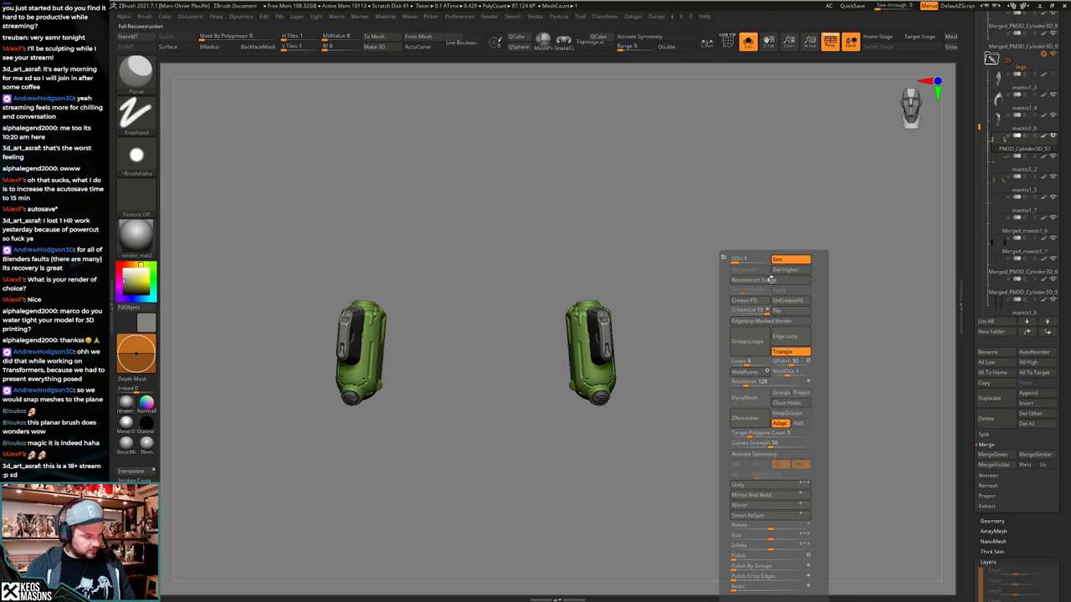
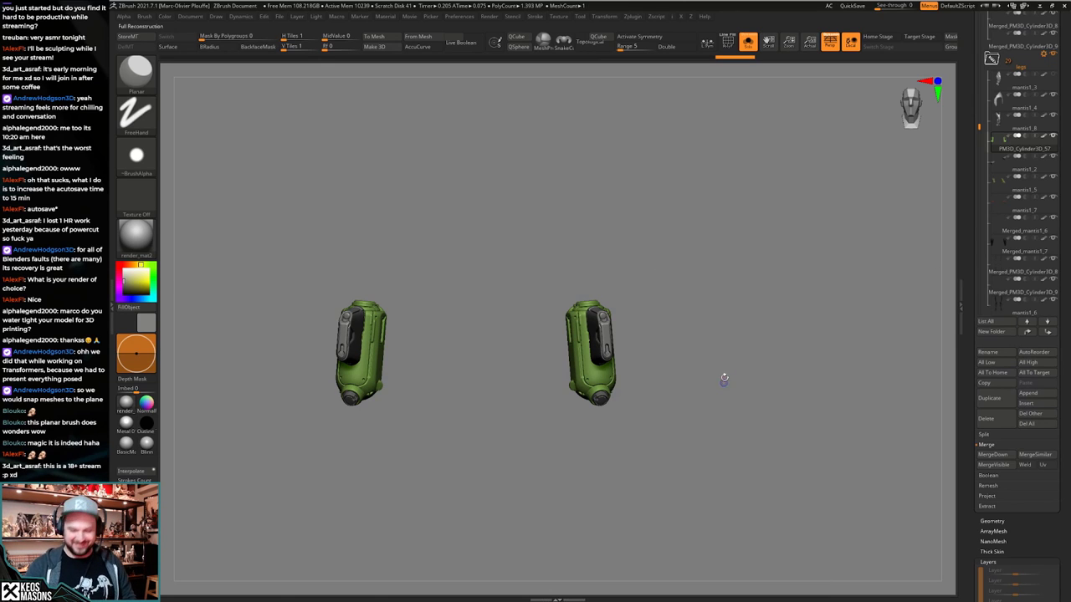
Activate symmetry for the canister pair and switch to the ClayBuildup brush with the full character shown.
key("shift+s")
key("x")
mouse_move(598, 373)
right_mouse_down()
mouse_move(607, 368)
mouse_move(599, 372)
right_mouse_up()
key("shift+s")
key("space")
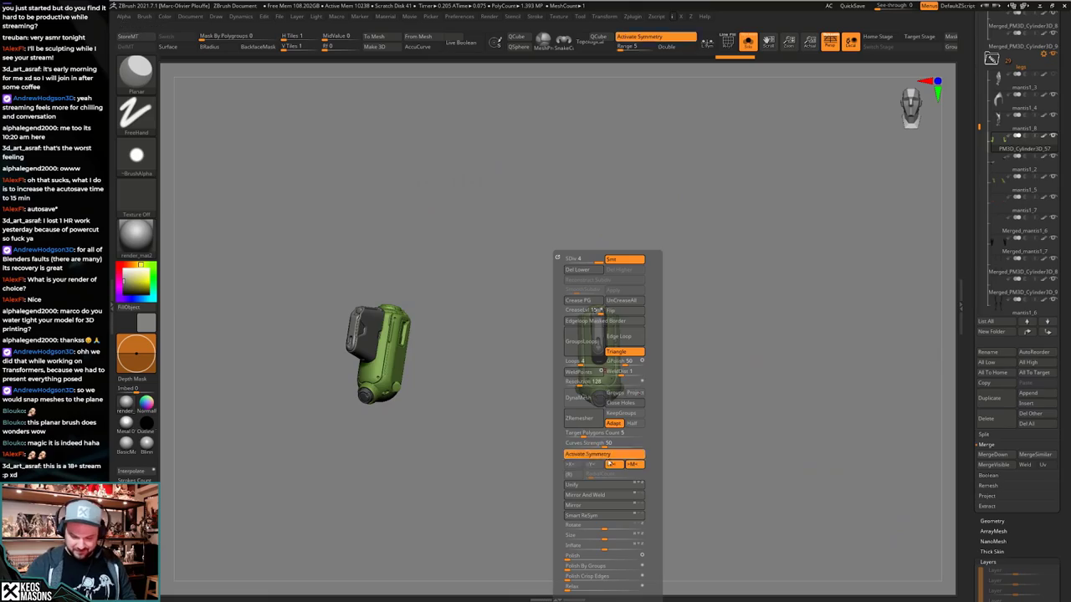
mouse_move(641, 312)
right_mouse_down("shift")
mouse_move(624, 364)
mouse_move(672, 404)
mouse_move(589, 393)
mouse_move(632, 335)
mouse_move(639, 373)
mouse_move(666, 352)
mouse_move(640, 285)
mouse_move(674, 369)
mouse_move(626, 437)
mouse_move(598, 381)
mouse_move(615, 435)
mouse_move(585, 401)
mouse_move(666, 405)
mouse_move(599, 441)
right_mouse_up("shift")
key("shift+s")
key("space")
left_click(655, 314)
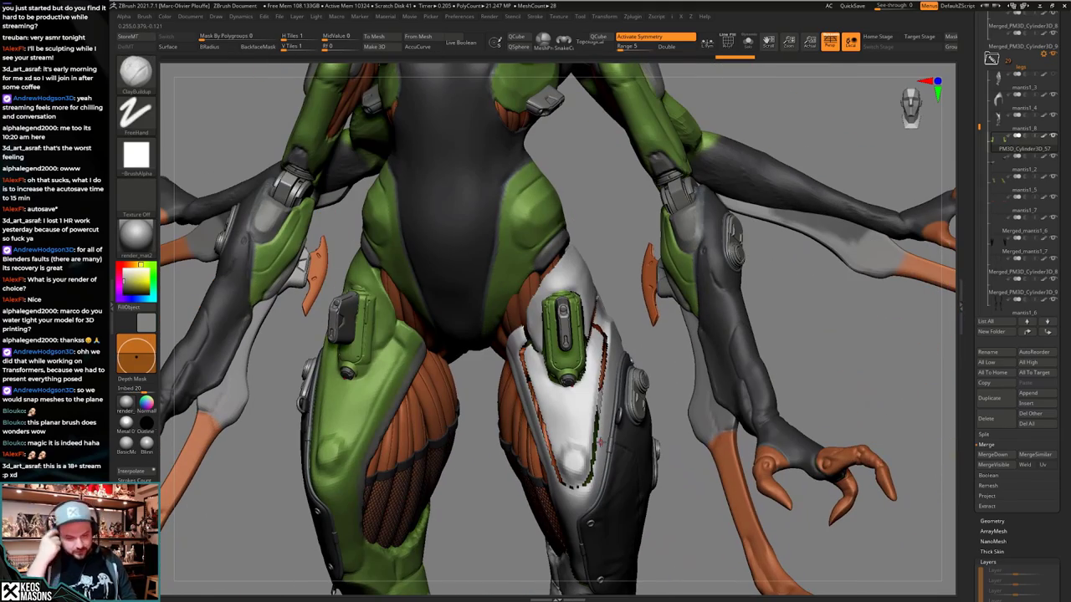
Select the hidden triangular wedge from the keep folder and examine it in isolation with and without its wireframe.
left_click_drag(971, 212, 971, 322)
left_click_drag(978, 236, 978, 123)
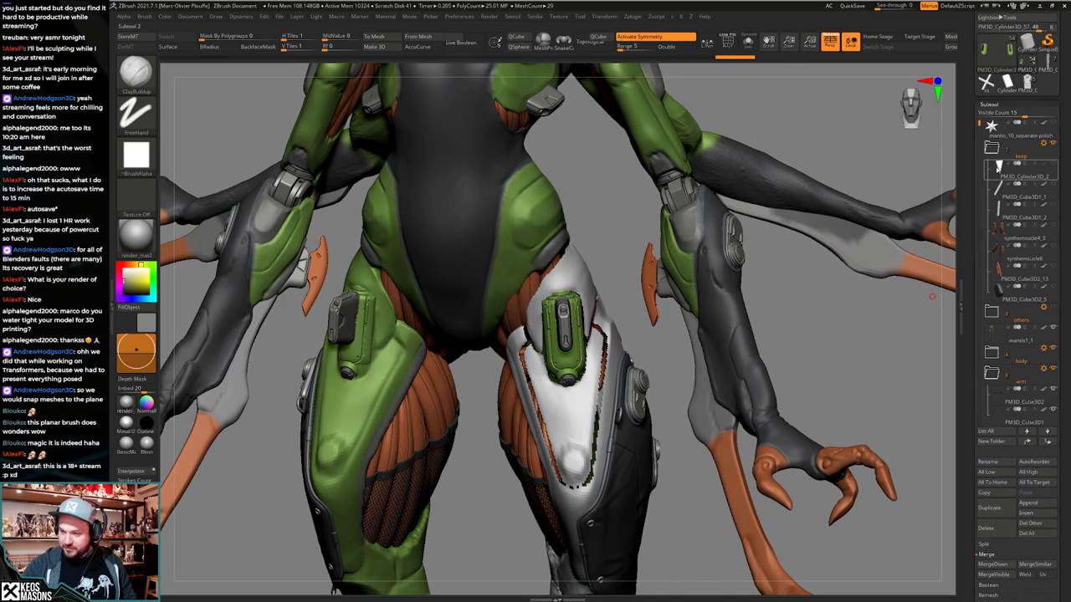
left_click(1000, 172)
mouse_move(621, 373)
right_mouse_down()
mouse_move(609, 548)
mouse_move(608, 363)
right_mouse_up()
key("alt+s")
key("shift+f")
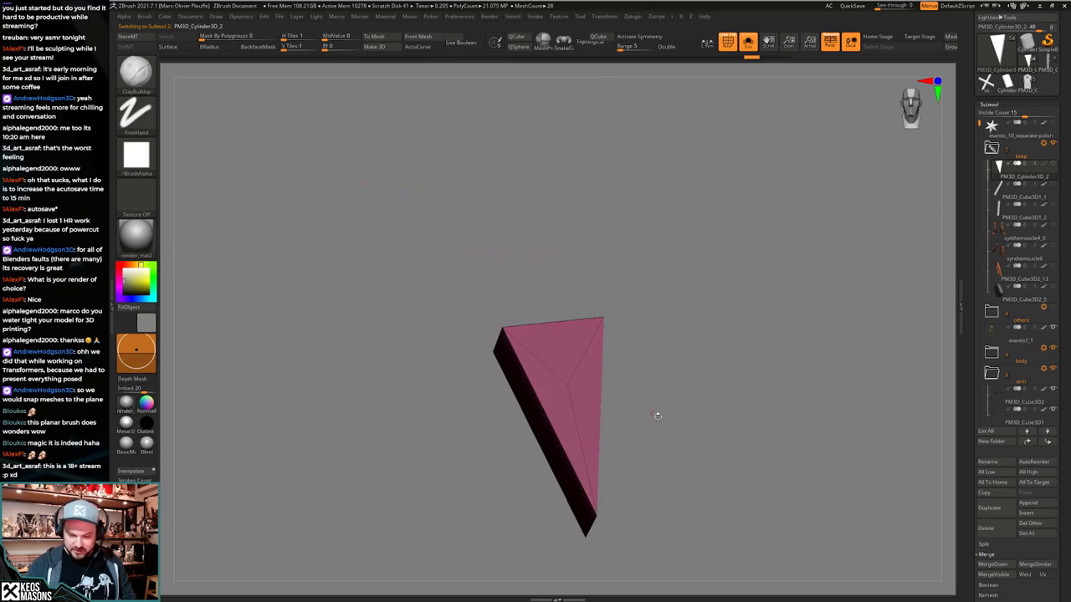
key("shift+f")
right_click_drag(690, 437, 660, 433, "alt")
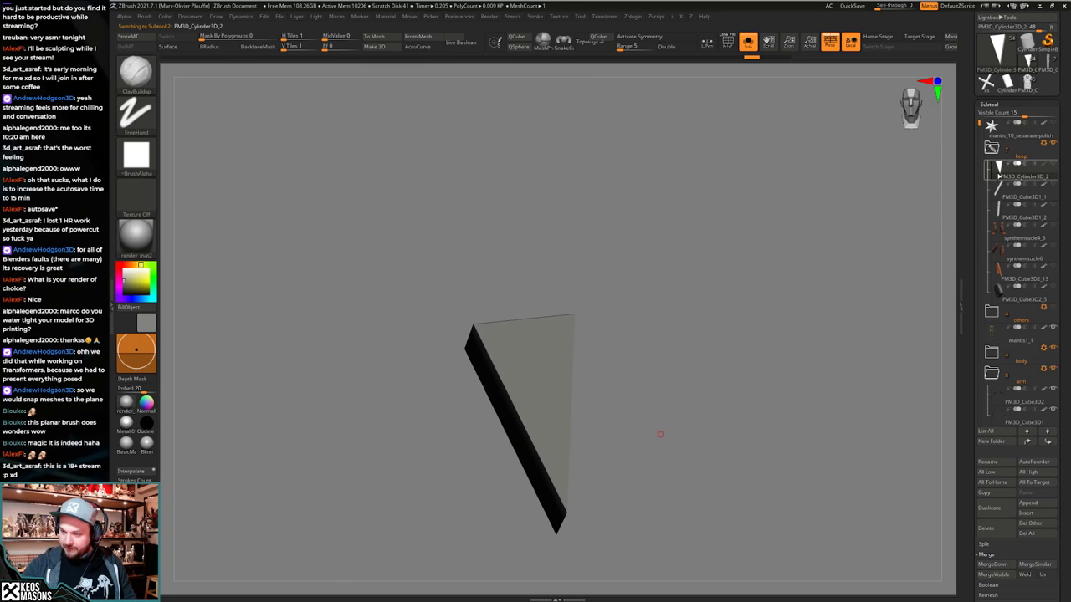
Move the triangular wedge into the legs folder, directly below the mantis1_8 leg armour.
scroll(998, 167, "down", 5)
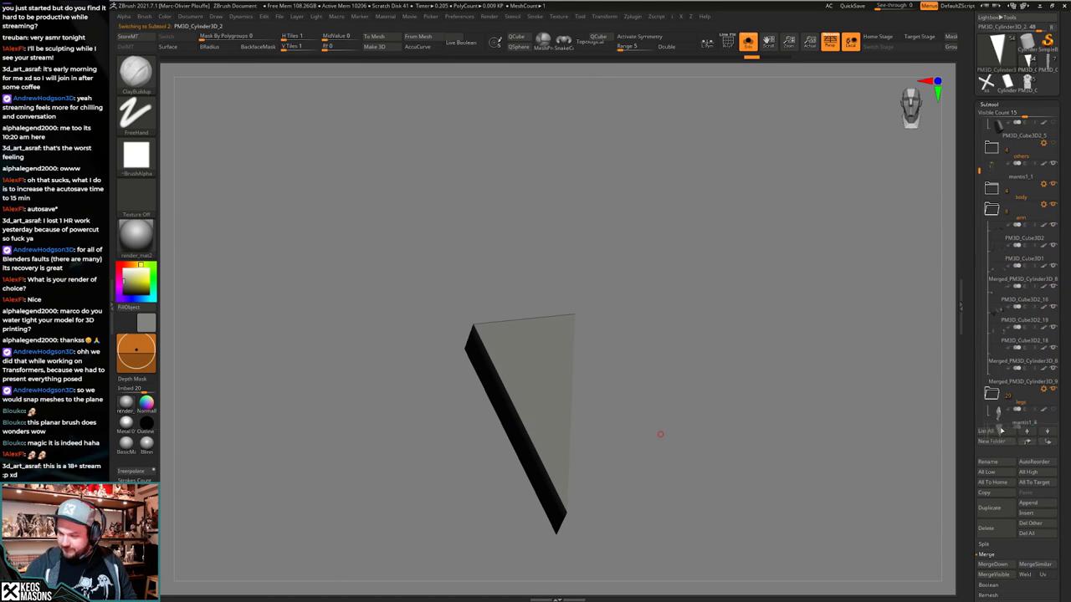
left_click_drag(999, 331, 1004, 466)
left_click_drag(990, 224, 987, 108)
scroll(990, 126, "up", 3)
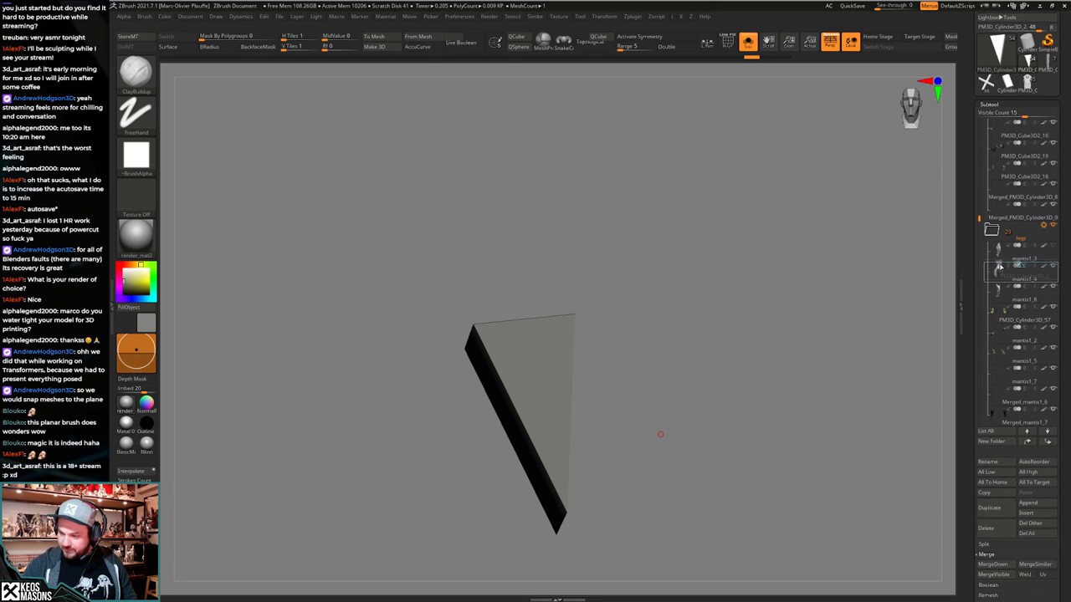
left_click_drag(1000, 266, 999, 264)
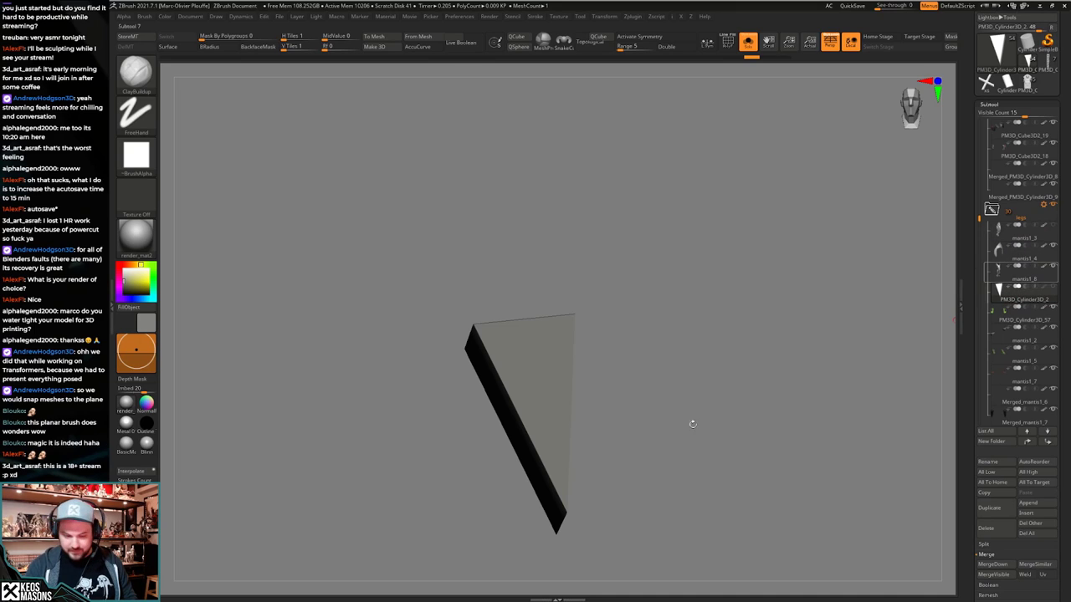
Compare the wedge with the left thigh on the full character by toggling the leg armour's visibility.
key("alt+s")
mouse_move(648, 490)
right_mouse_down()
mouse_move(635, 419)
mouse_move(581, 393)
mouse_move(624, 460)
mouse_move(585, 410)
mouse_move(564, 473)
mouse_move(566, 430)
mouse_move(669, 397)
mouse_move(787, 303)
mouse_move(782, 376)
mouse_move(824, 327)
right_mouse_up()
left_click(1054, 269)
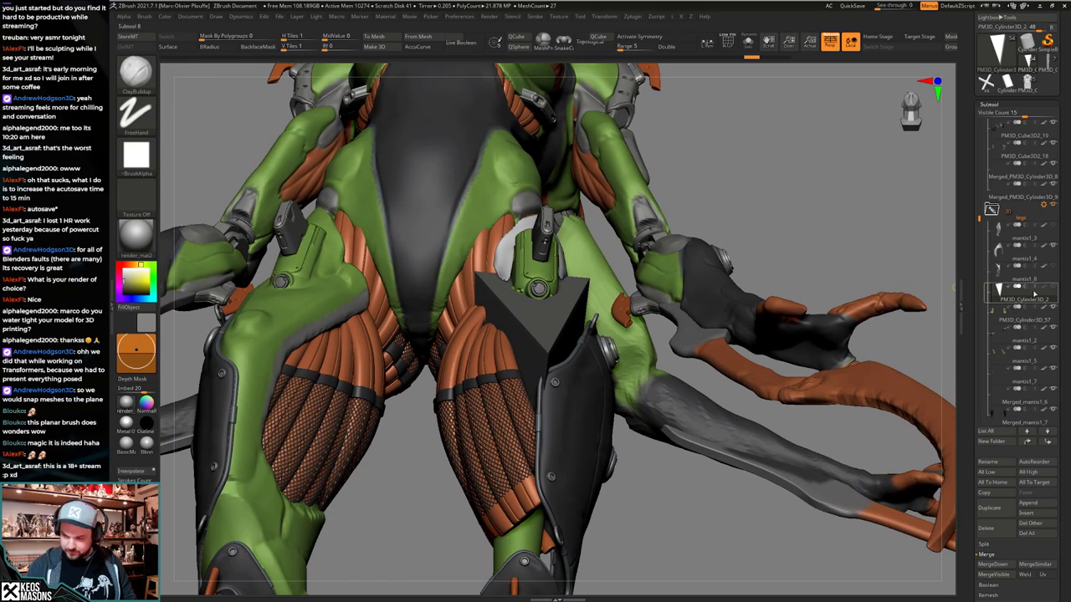
left_click(1055, 268)
Select the mantis1_8 leg armour and isolate it with its wireframe and polygroup colours shown.
right_click_drag(815, 377, 752, 356)
left_click(1003, 268)
key("alt+s")
right_click_drag(684, 314, 684, 493, "alt")
key("shift+f")
Isolate the V-shaped upper thigh panel's polygroup and split it from the rest of the leg armour into a separate subtool.
left_click(577, 339, "ctrl+shift")
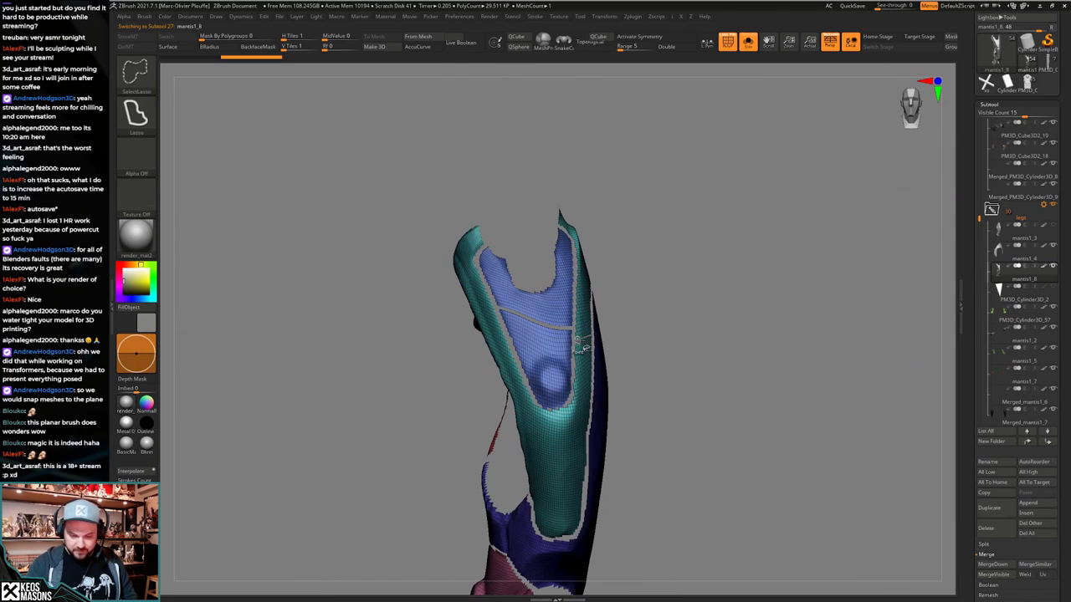
key("ctrl+z")
key("space")
left_click(675, 466, "ctrl+shift")
left_click(558, 311, "ctrl+shift")
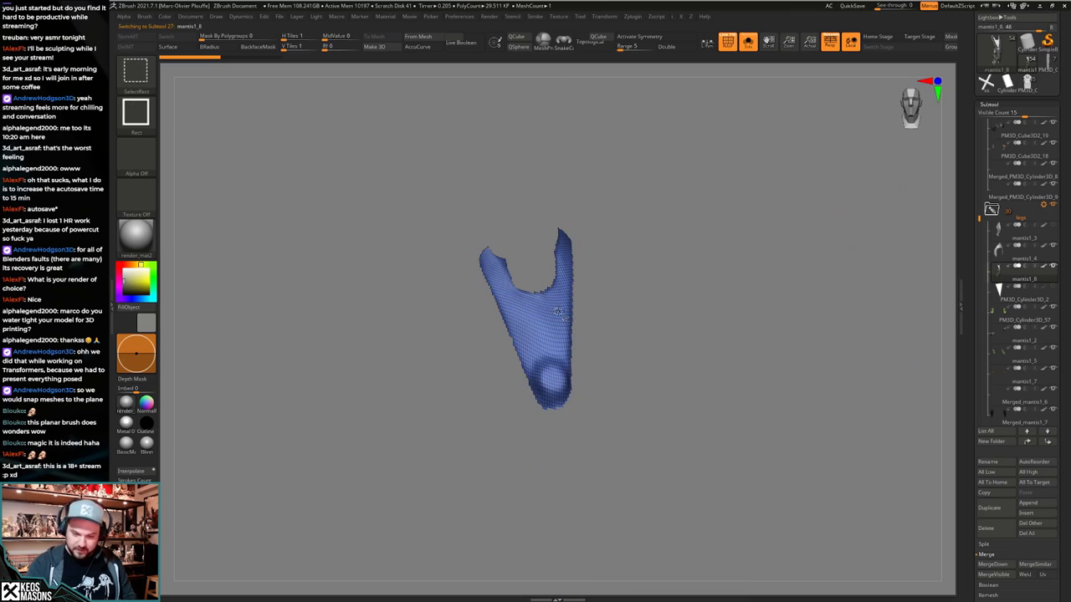
key("ctrl+h")
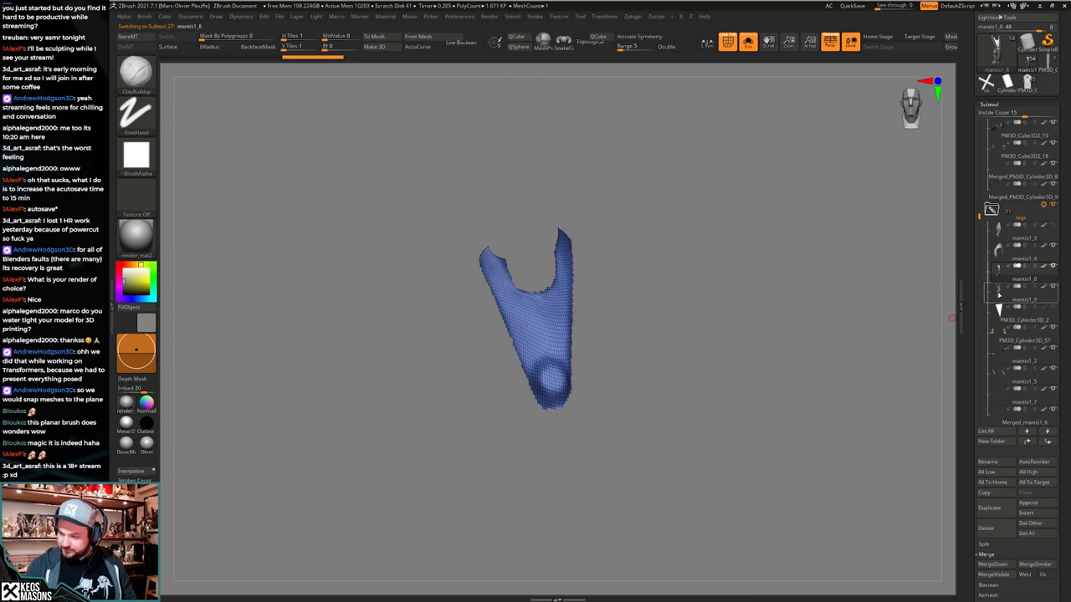
Select the triangular wedge with the full character shown and hide the split-off thigh panel.
key("alt+s")
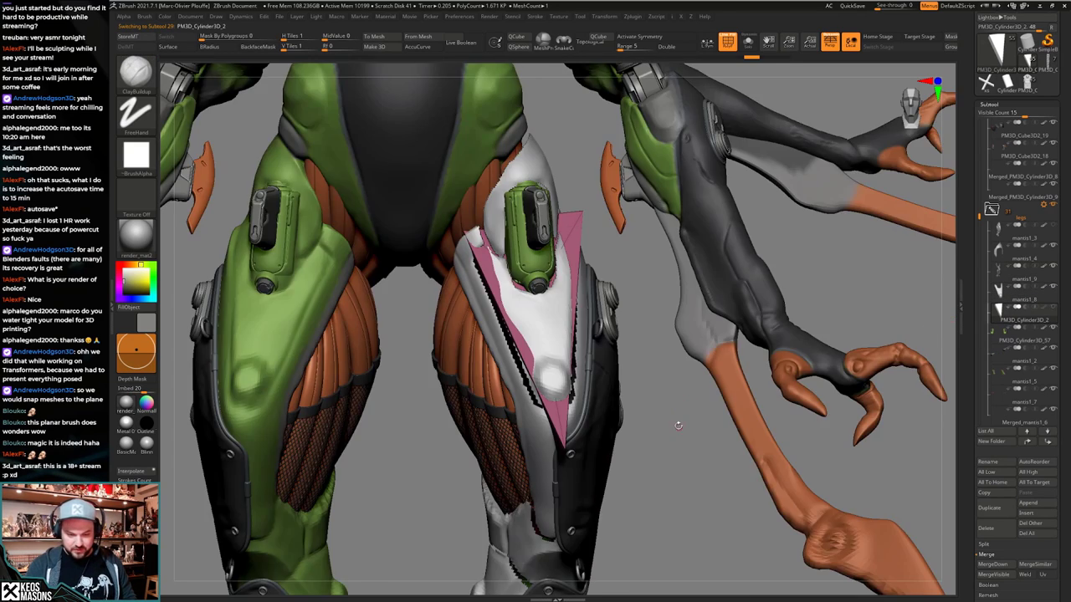
mouse_move(678, 423)
left_mouse_down()
mouse_move(676, 460)
mouse_move(674, 410)
mouse_move(685, 406)
left_mouse_up()
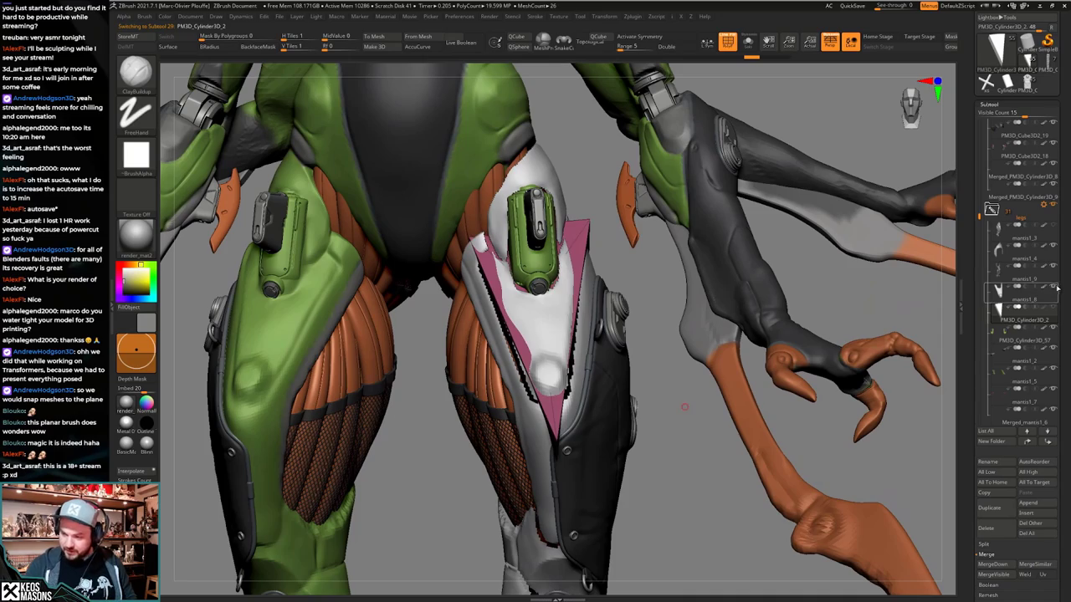
mouse_move(579, 420)
left_mouse_down()
mouse_move(574, 438)
mouse_move(529, 390)
mouse_move(590, 416)
left_mouse_up()
key("shift+f")
right_click_drag(590, 416, 607, 449)
key("alt+s")
key("shift+f")
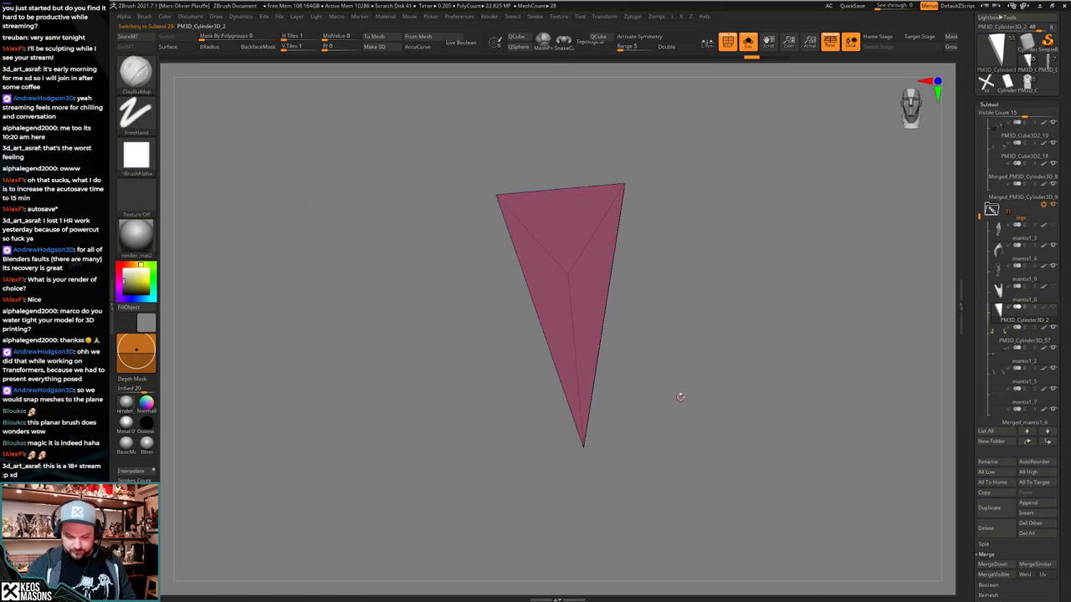
Examine how the wedge sits in the left thigh's opening from several angles, alternating between isolated and full views.
key("alt+s")
right_click_drag(669, 430, 494, 245)
key("alt+s")
key("alt+s")
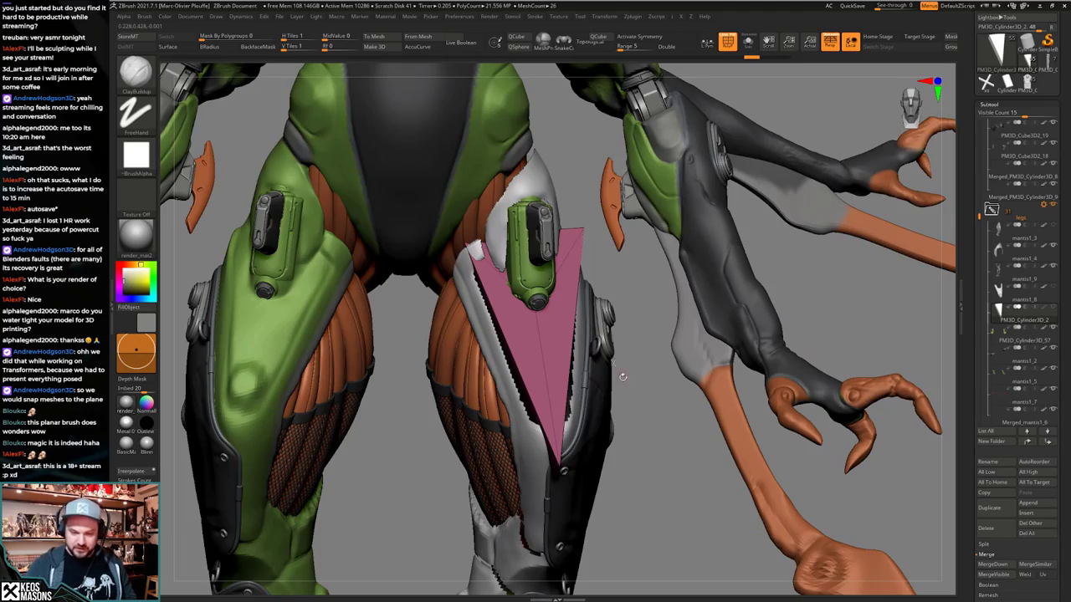
right_click_drag(623, 377, 627, 446)
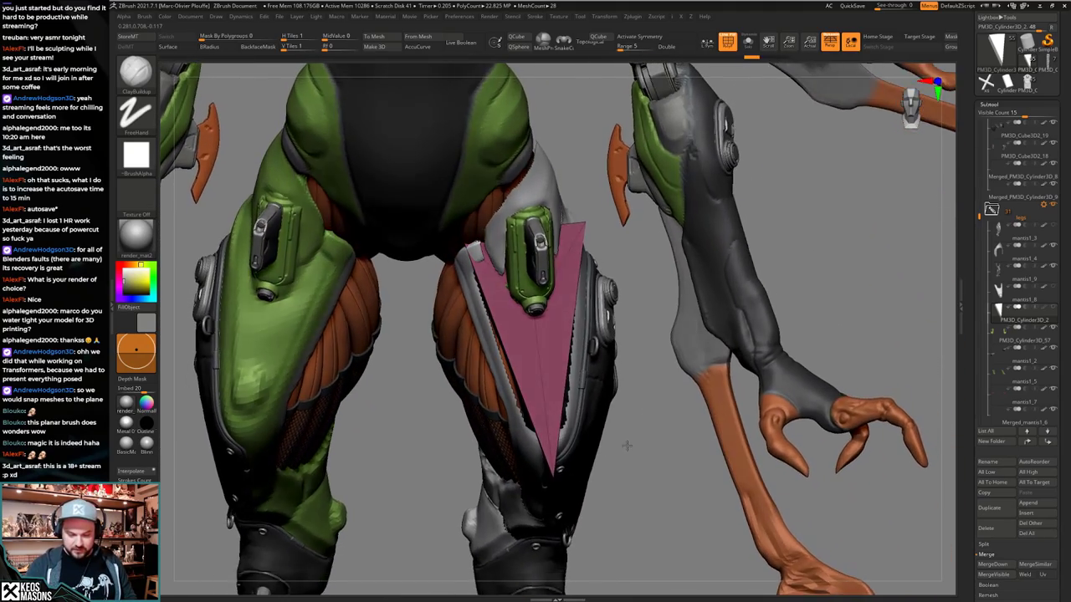
left_click_drag(626, 446, 642, 360)
key("alt+s")
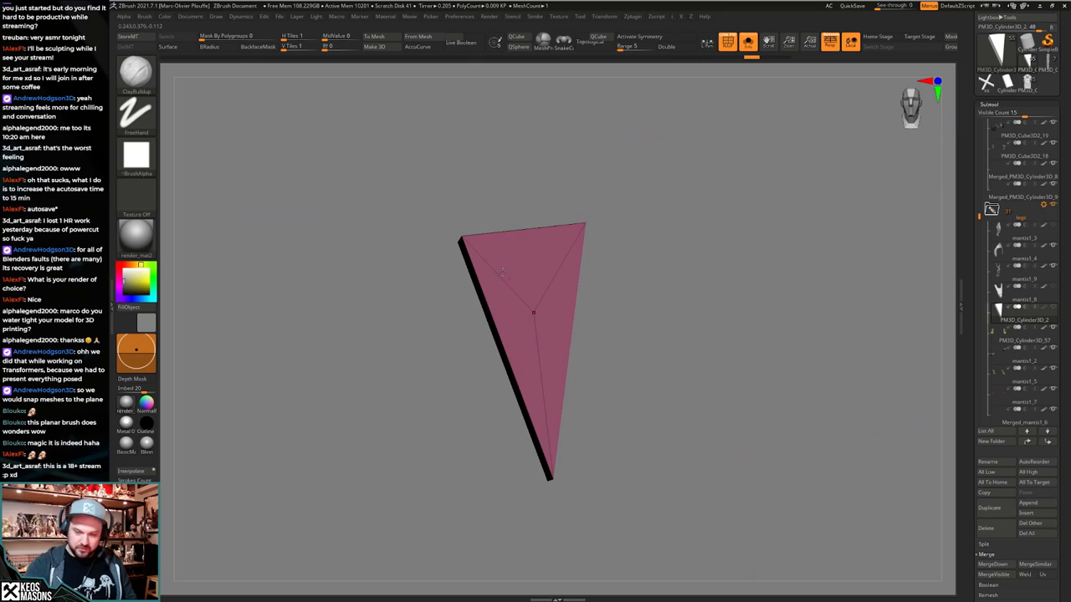
Preview the isolated wedge with dynamic subdivision, turn the preview off and toggle the wireframe.
left_click_drag(577, 419, 589, 418)
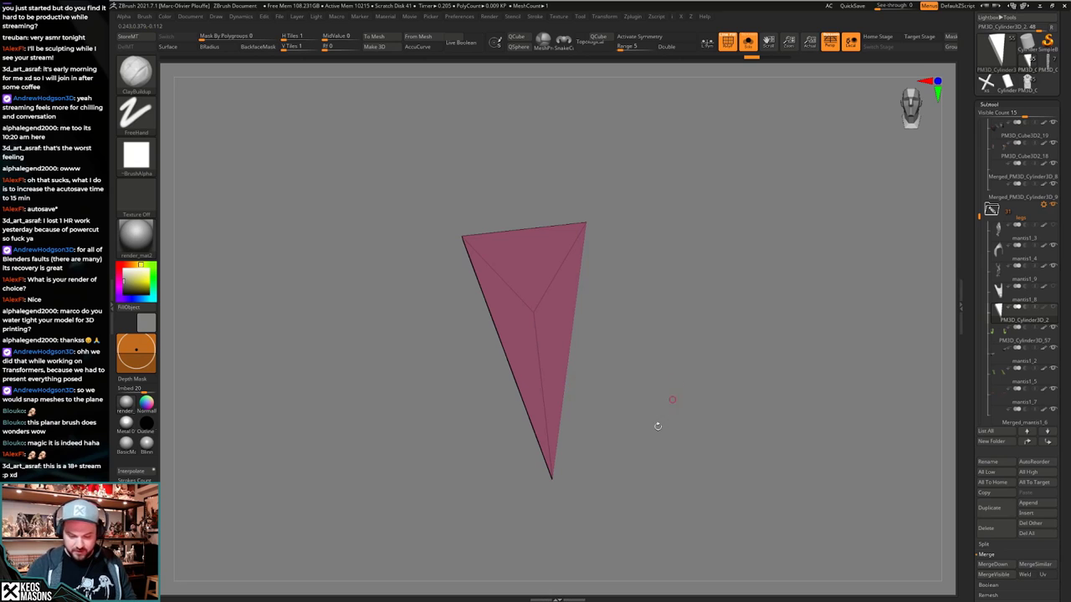
mouse_move(656, 440)
left_mouse_down()
mouse_move(642, 409)
mouse_move(640, 419)
mouse_move(643, 430)
mouse_move(649, 402)
mouse_move(658, 432)
mouse_move(644, 463)
mouse_move(672, 400)
mouse_move(655, 407)
left_mouse_up()
key("d")
key("shift+d")
key("shift+f")
key("shift+f")
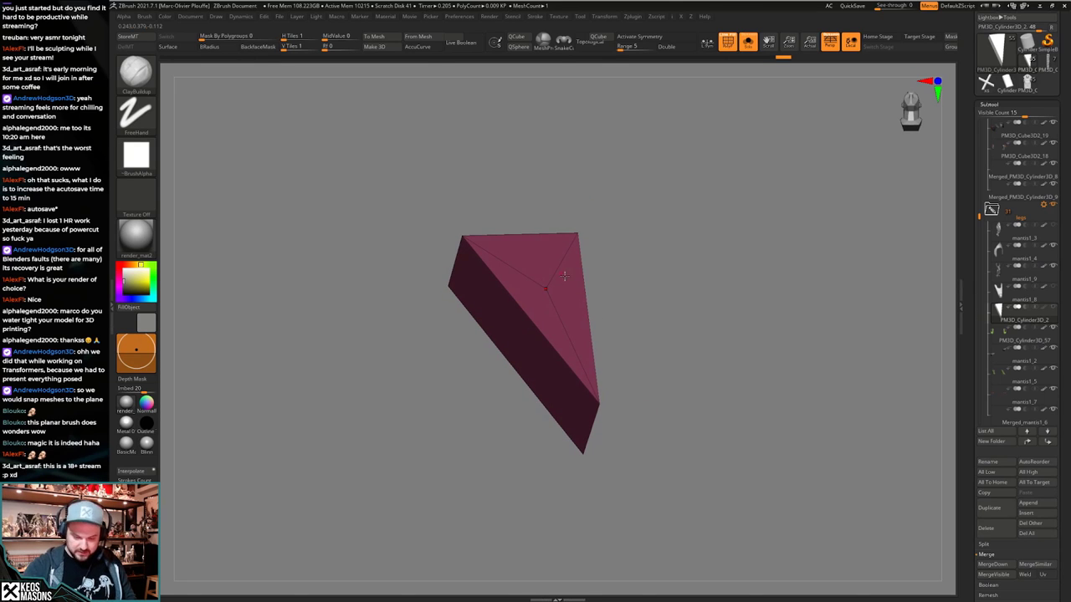
Isolate the wedge's front face and assign it a polygroup separate from the sides.
key("ctrl+w")
left_click_drag(644, 420, 621, 390)
left_click(550, 293, "ctrl+shift")
left_click_drag(705, 360, 672, 330)
left_click(734, 368, "ctrl+shift")
double_click(545, 307, "ctrl+shift")
mouse_move(716, 366)
left_mouse_down()
mouse_move(755, 430)
mouse_move(677, 426)
mouse_move(725, 351)
mouse_move(732, 367)
mouse_move(712, 379)
left_mouse_up()
key("ctrl+w")
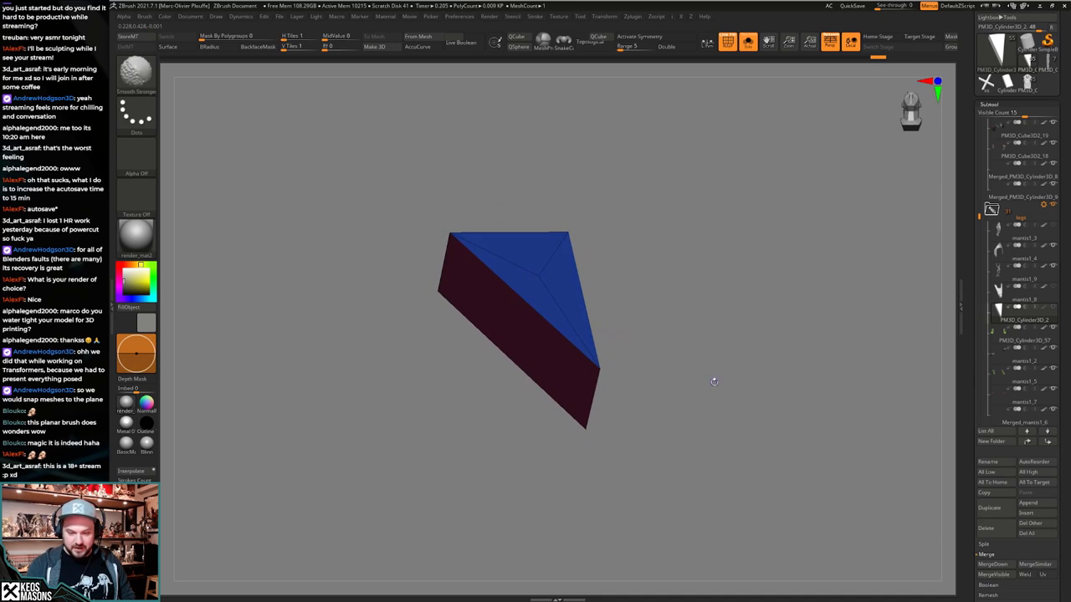
Turn on dynamic subdivision for the wedge and crease its edges by polygroup.
key("d")
key("space")
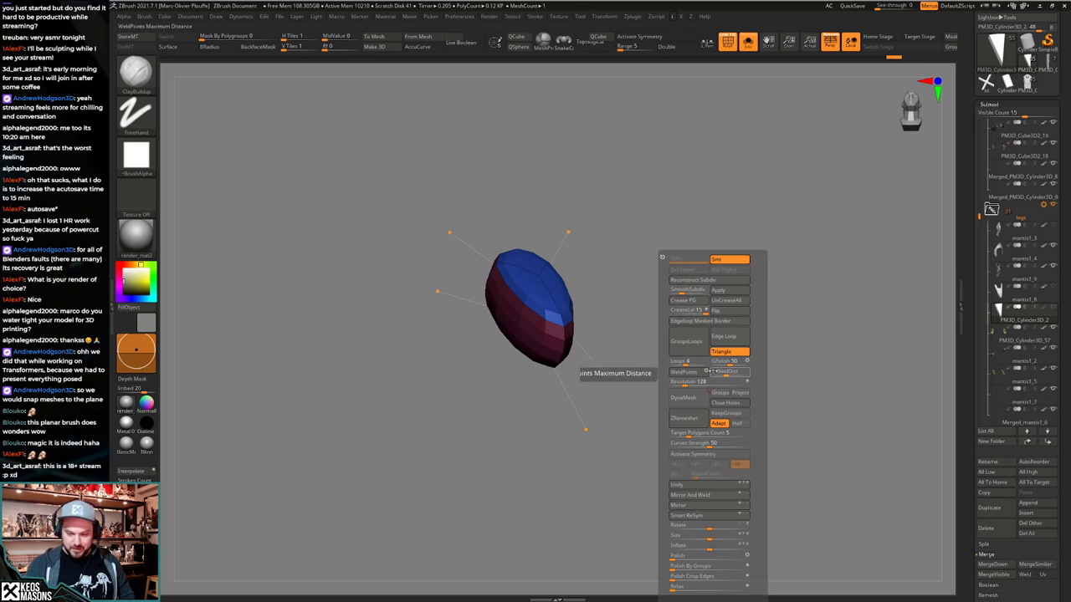
left_click(703, 302)
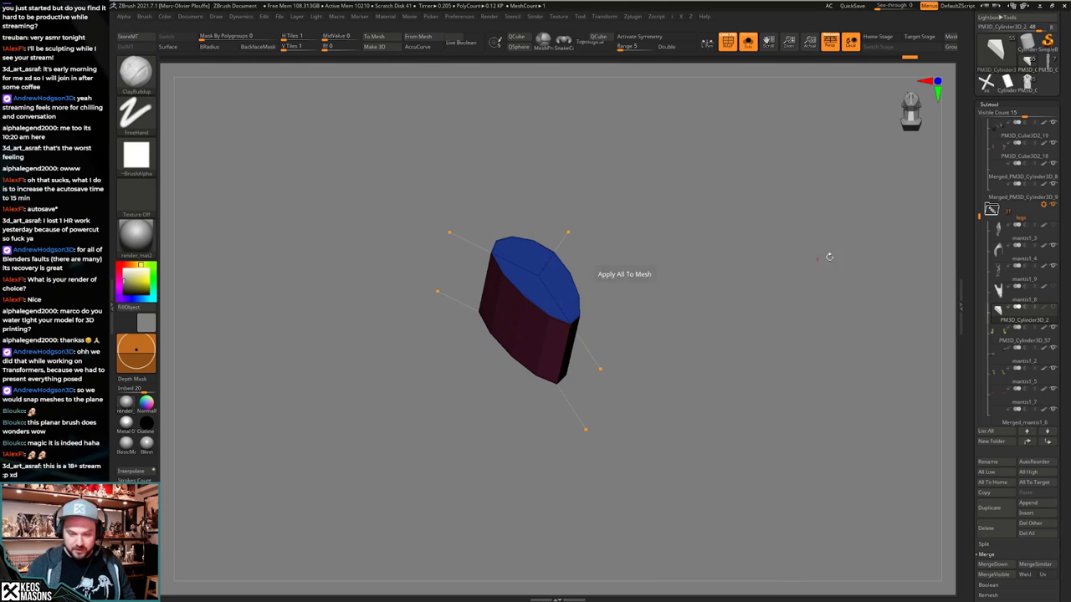
left_click_drag(827, 258, 702, 372)
Raise the wedge's smooth subdivision level and adjust its crease level to soften the rim.
key("g")
left_click(685, 290)
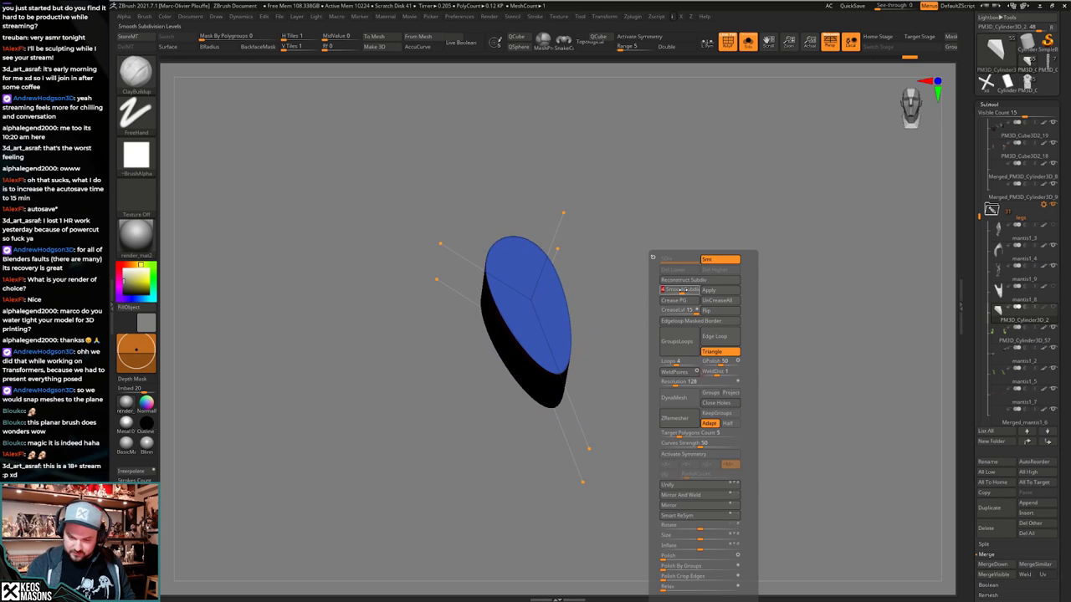
key("space")
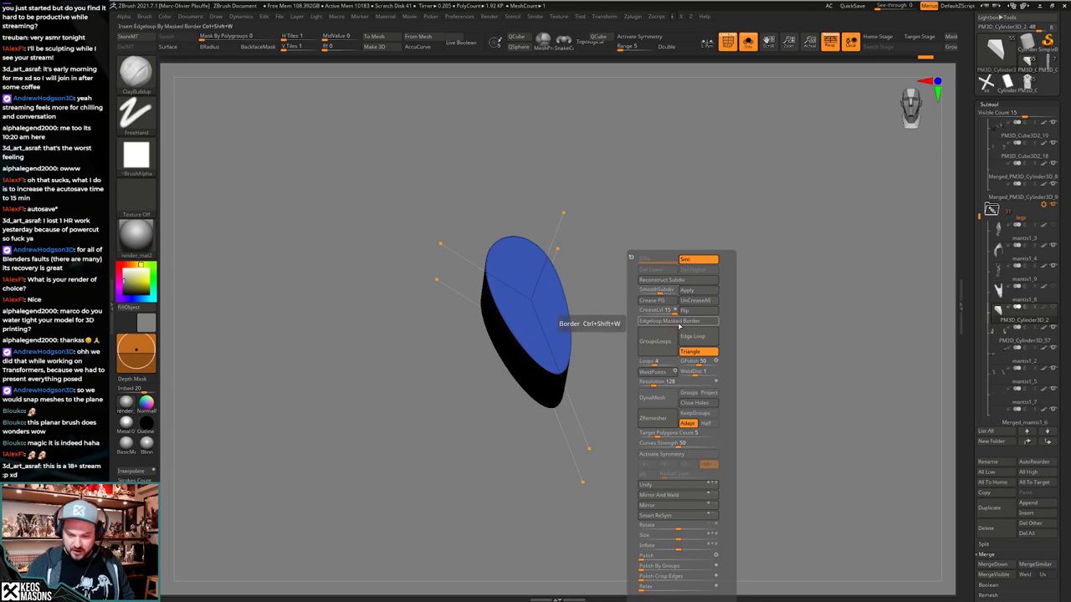
left_click_drag(649, 313, 646, 311)
left_click(646, 330)
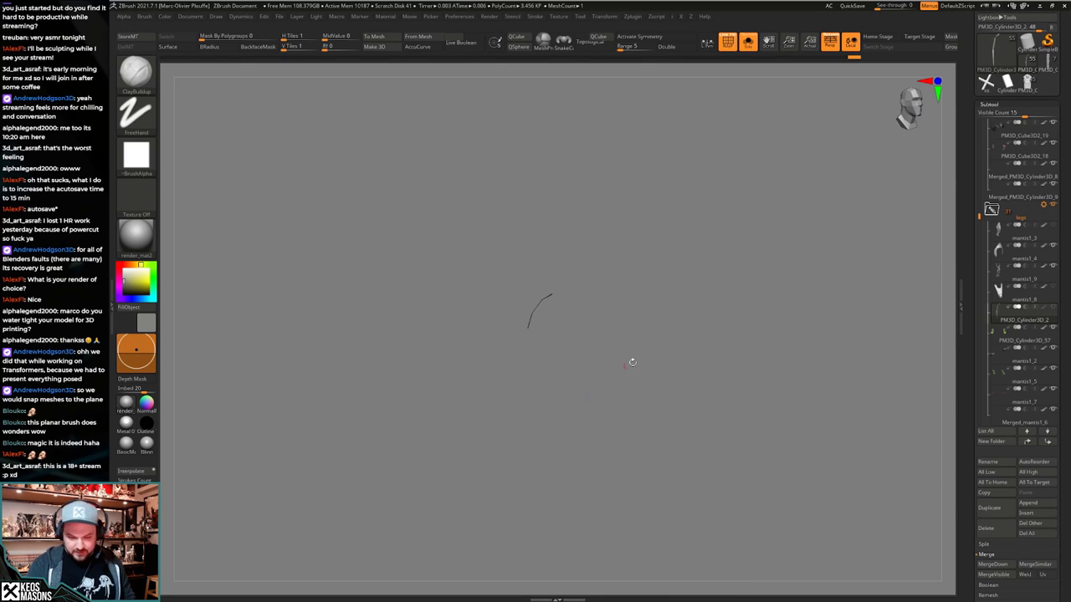
Unhide the whole wedge and check its smoothed shape in isolation and against the character, toggling the wireframe.
left_click(679, 376, "ctrl+shift")
left_click_drag(679, 380, 653, 414)
key("alt+s")
key("alt+s")
key("shift+f")
key("shift+f")
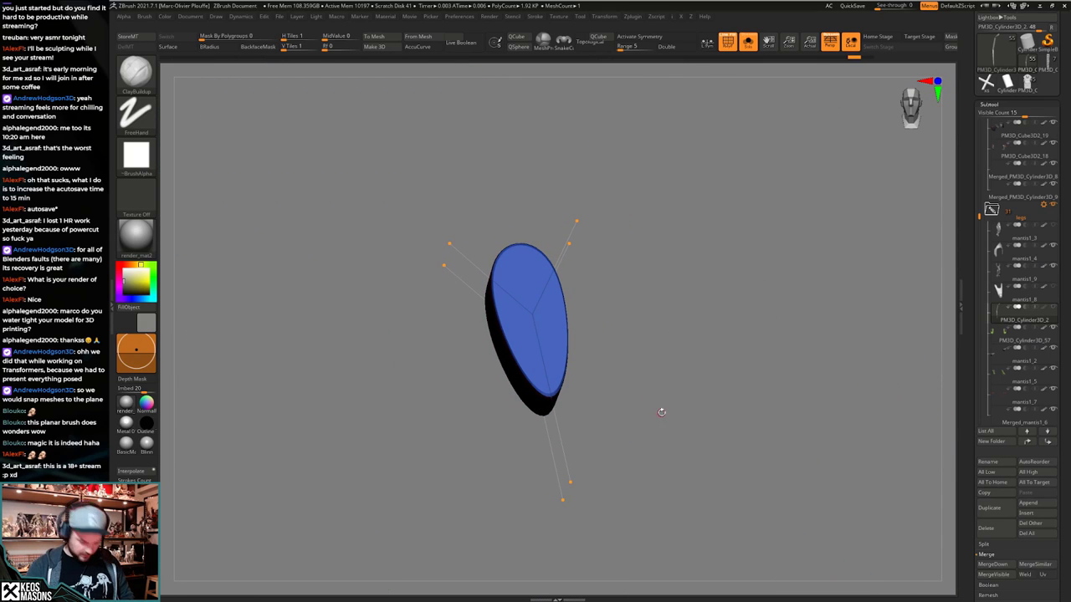
Insert a single edge loop across the wedge near its lower tip with the ZModeler brush, redoing its placement after checking the thigh.
key("b")
key("z")
key("m")
key("space")
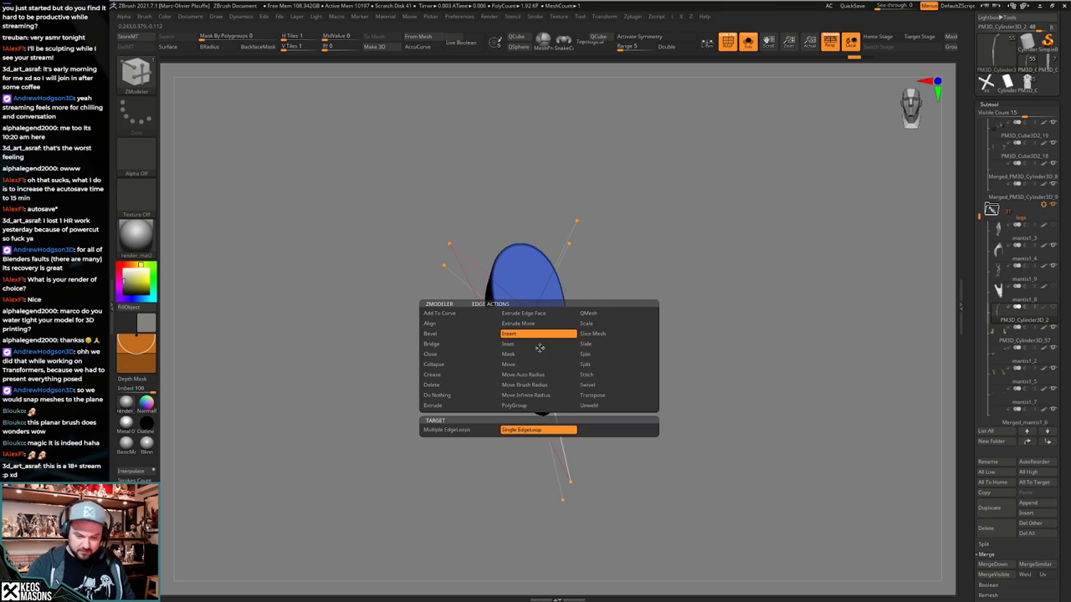
left_click(532, 337)
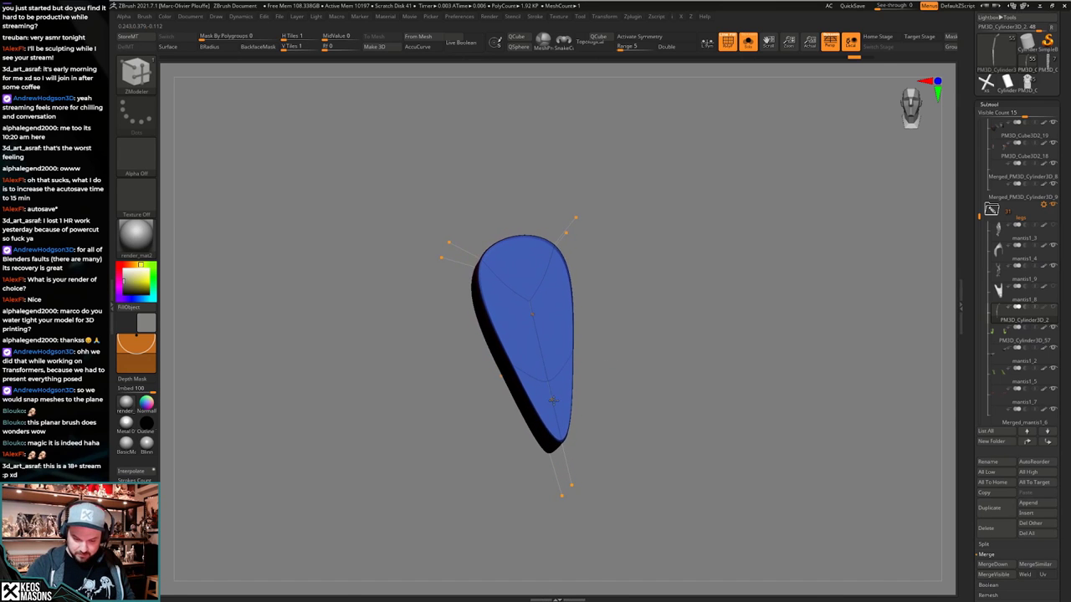
left_click(552, 399)
key("alt+shift+s")
mouse_move(552, 400)
right_mouse_down()
mouse_move(583, 428)
mouse_move(590, 381)
right_mouse_up()
key("ctrl+z")
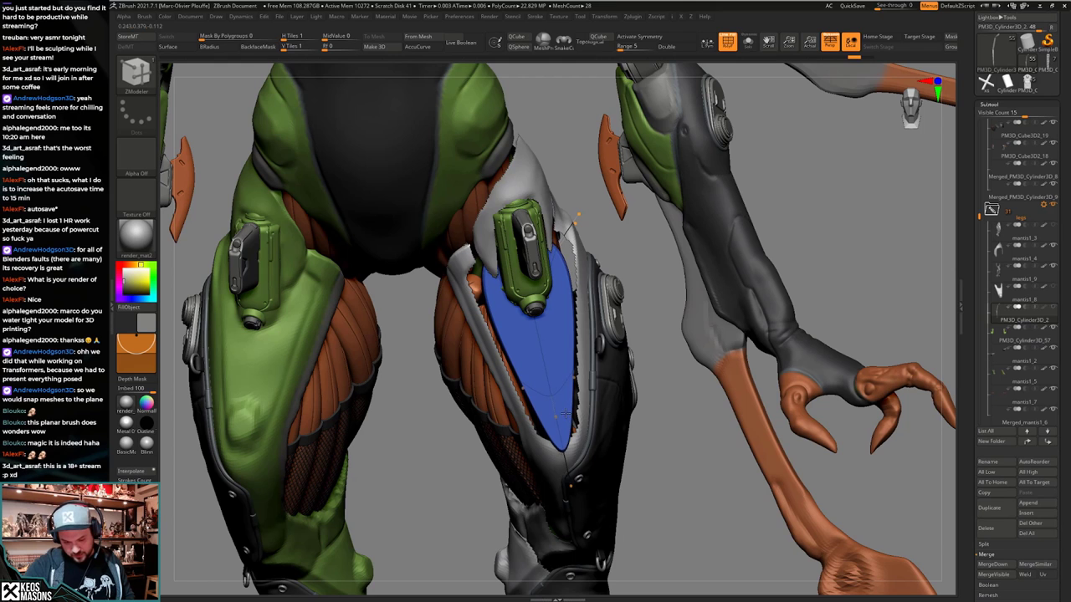
key("shift+s")
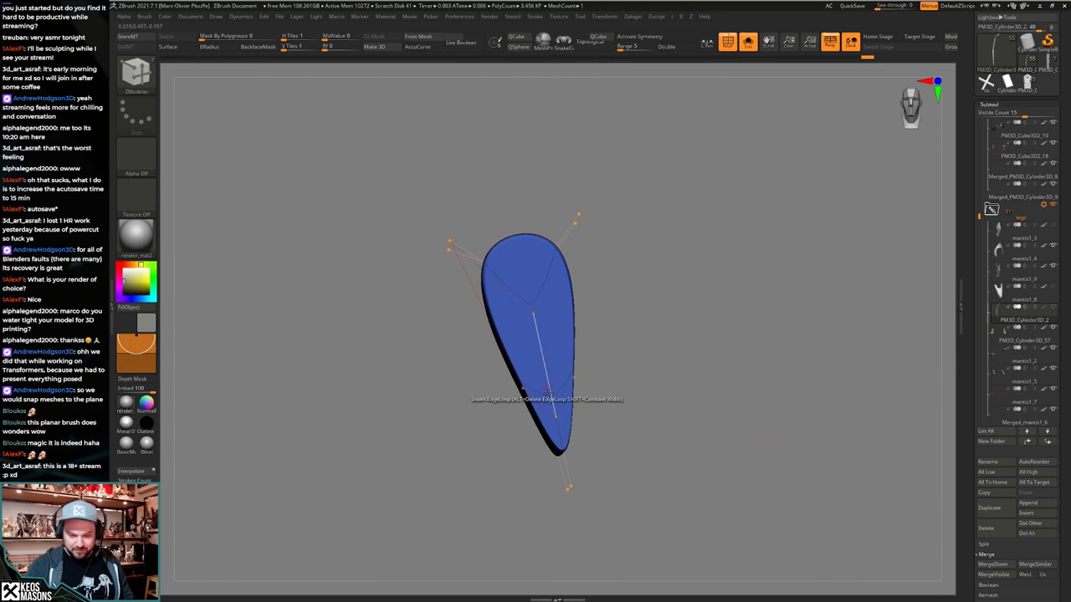
Try an extra edge loop running lengthwise through the wedge's front face, and undo it.
right_click_drag(628, 399, 651, 435)
key("shift+s")
mouse_move(651, 435)
left_mouse_down()
mouse_move(655, 425)
mouse_move(656, 440)
mouse_move(651, 433)
left_mouse_up()
key("shift+s")
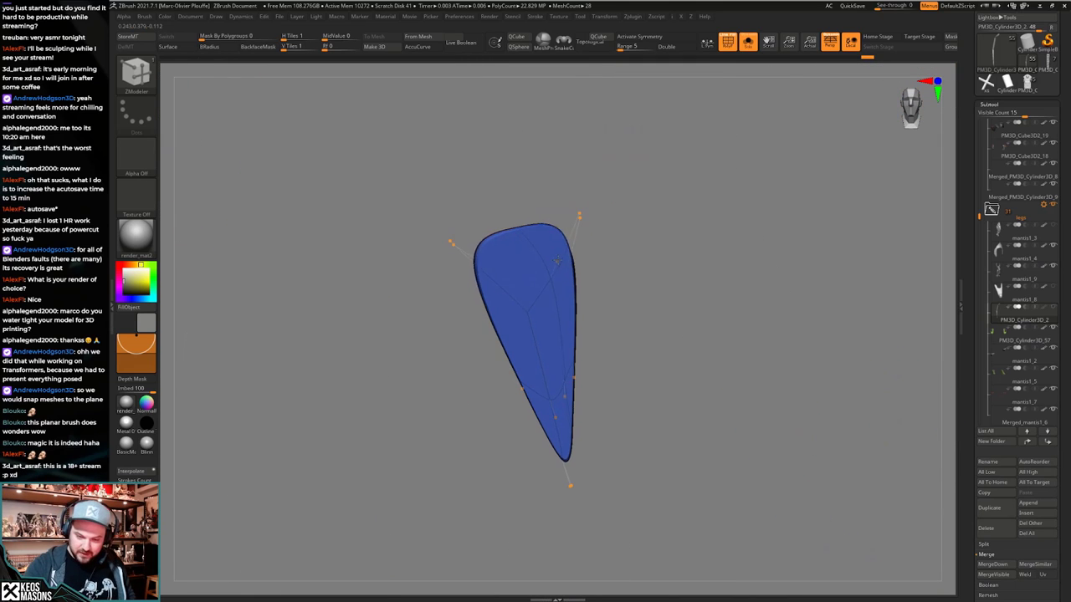
key("ctrl+z")
left_click(545, 284)
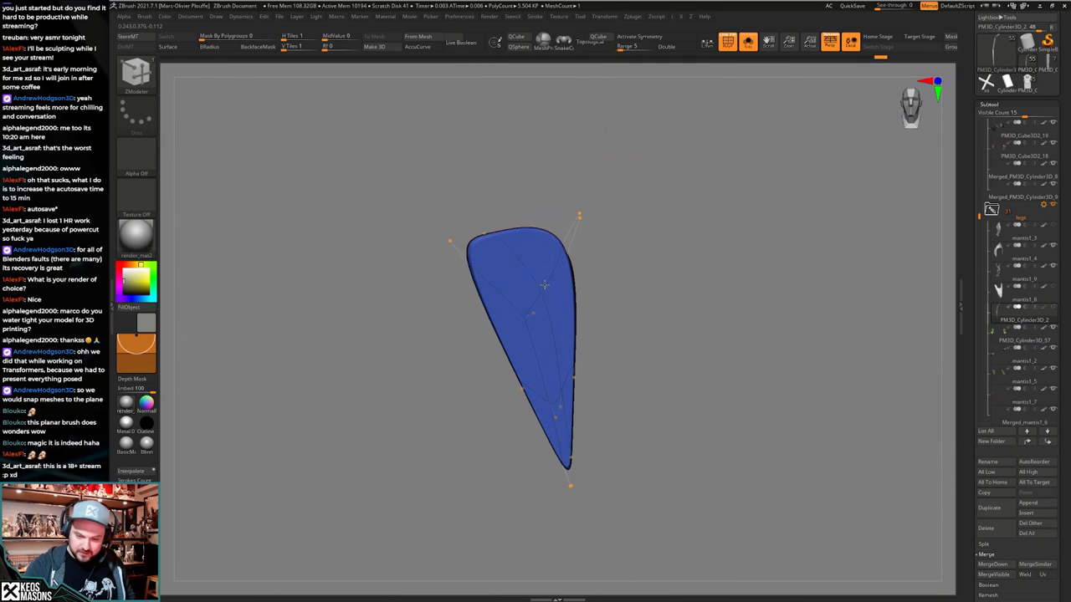
key("ctrl+z")
key("ctrl+z")
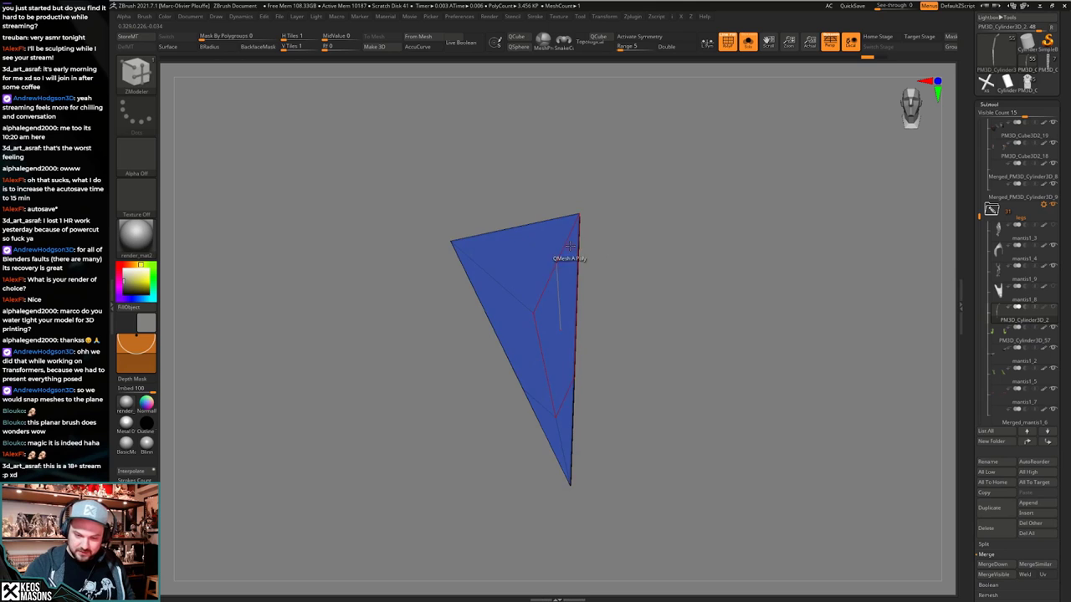
Try an inner edge loop around the wedge's front face, with dynamic subdivision on and off, and check it against the left thigh.
key("d")
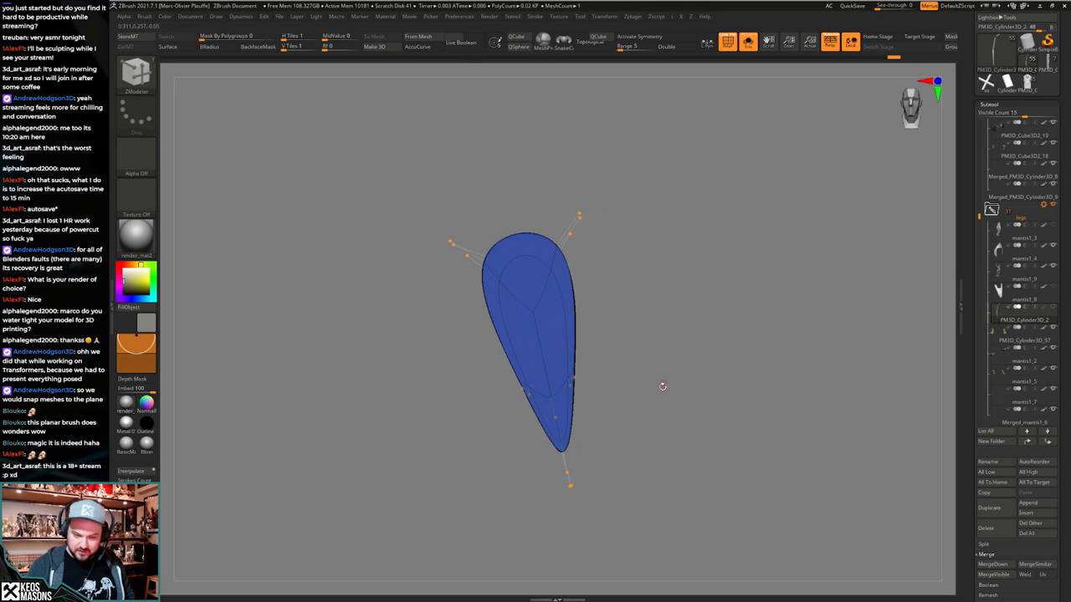
key("shift+d")
key("ctrl+shift+s")
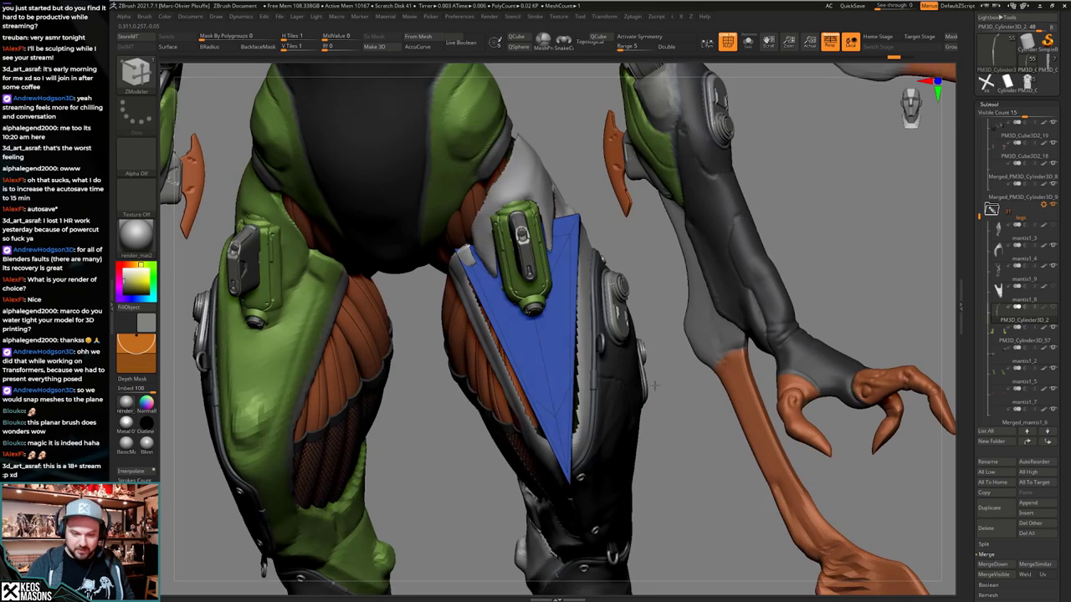
mouse_move(660, 395)
left_mouse_down()
mouse_move(659, 361)
mouse_move(657, 382)
left_mouse_up()
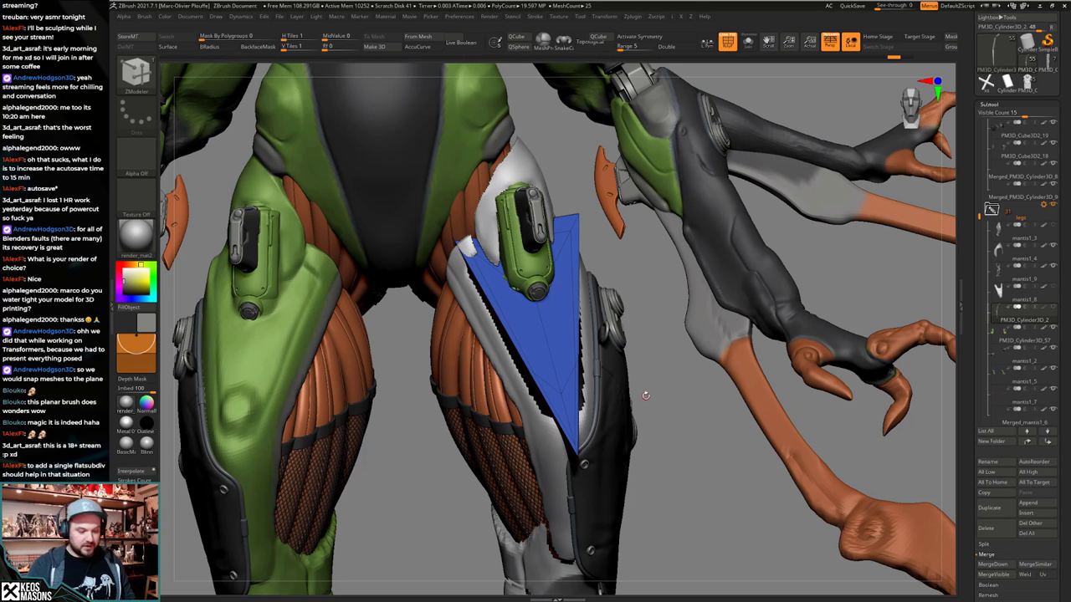
left_click_drag(645, 395, 653, 426)
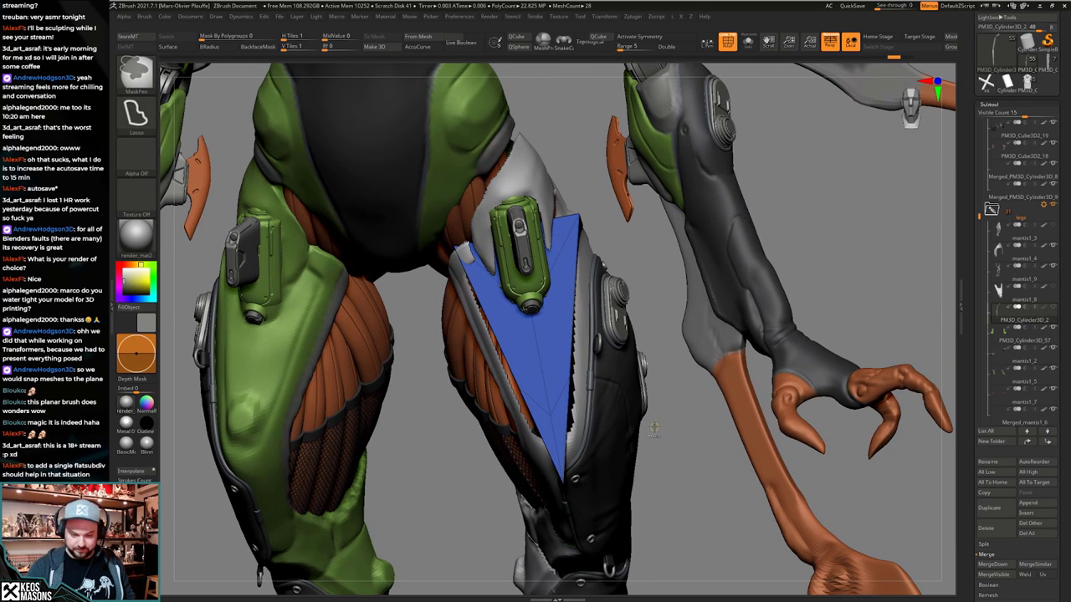
Insert a single edge loop across the wedge near its wide upper end and turn dynamic subdivision on.
key("alt+s")
key("alt+s")
mouse_move(576, 476)
left_mouse_down()
mouse_move(659, 356)
mouse_move(645, 459)
left_mouse_up()
key("d")
key("alt+s")
key("shift+d")
right_click_drag(533, 352, 545, 347)
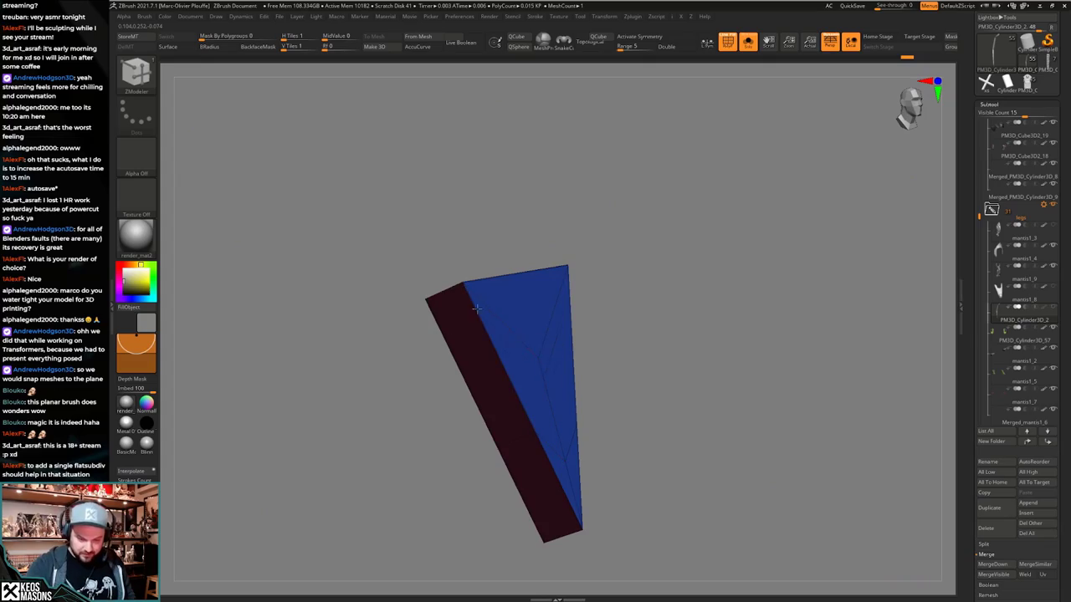
key("d")
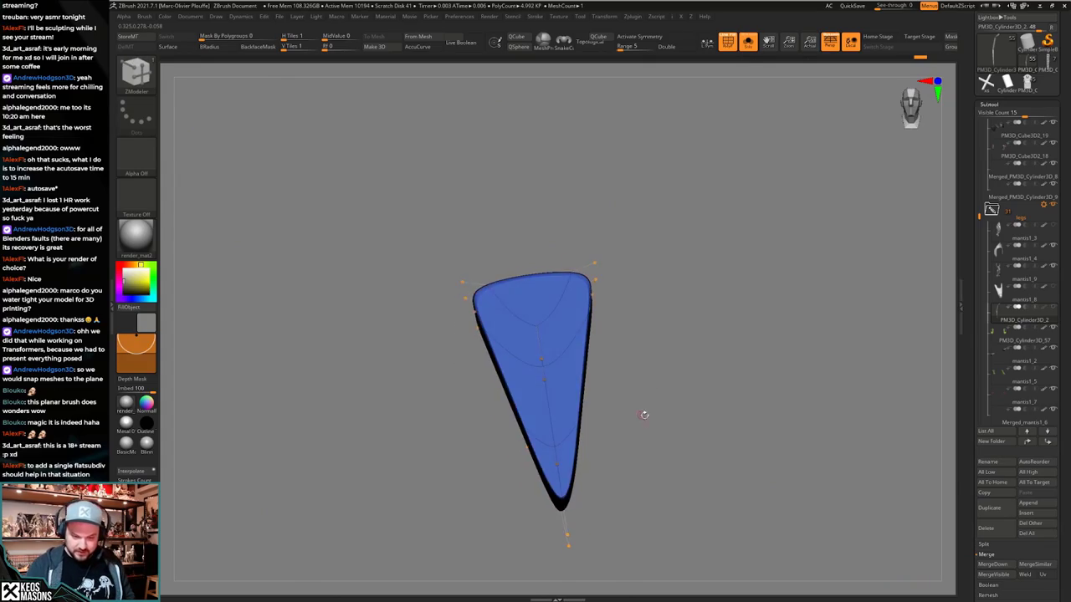
Compare the smoothed wedge with the left thigh, and examine it in isolation with and without its wireframe.
key("alt+s")
right_click_drag(644, 415, 592, 463)
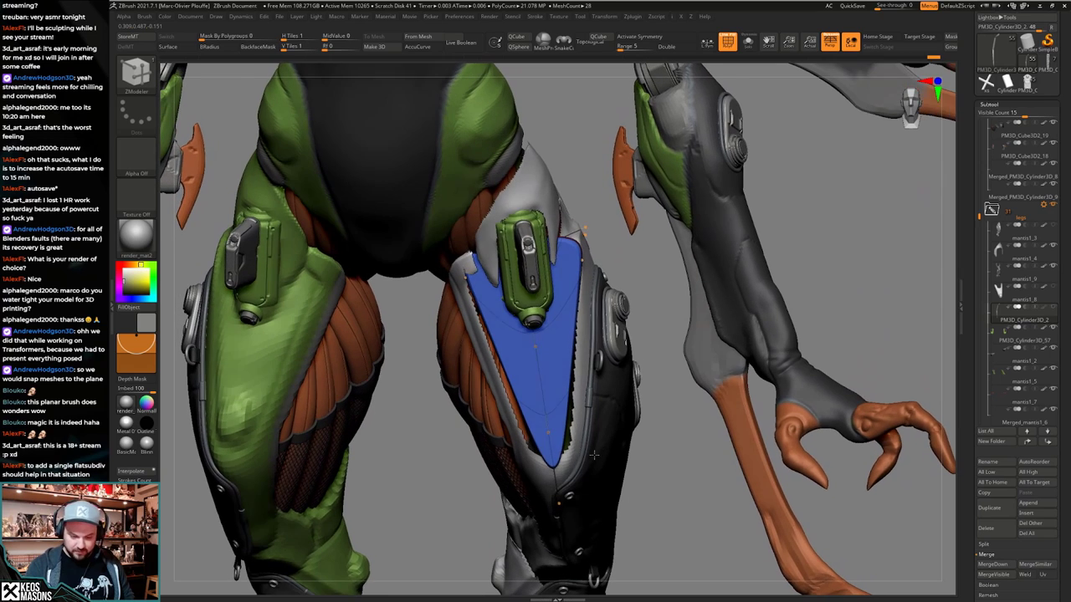
right_click_drag(597, 449, 590, 450)
key("shift+f")
key("shift+s")
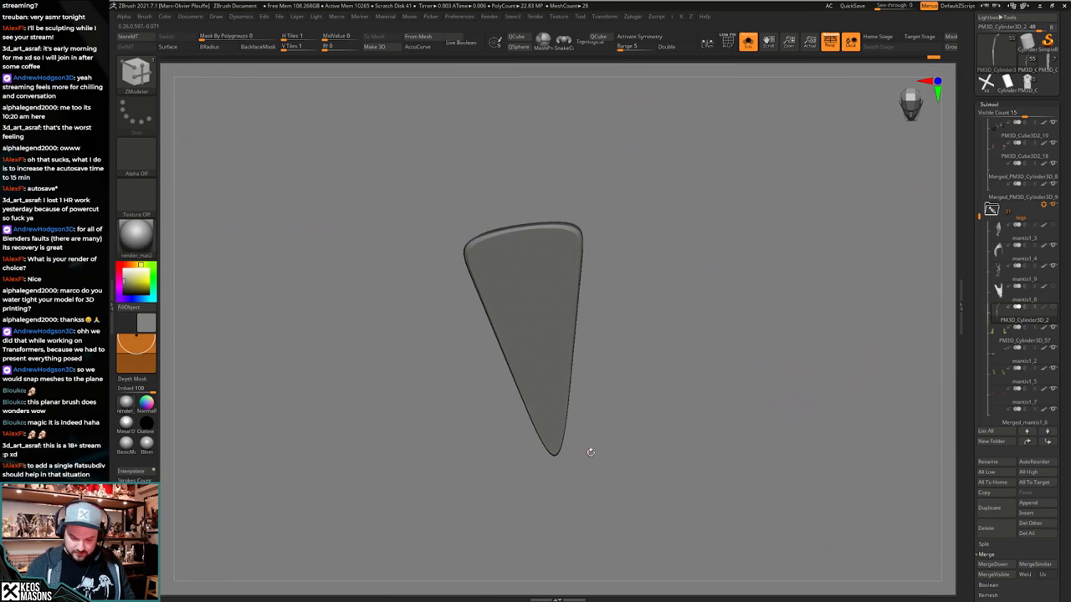
key("shift+f")
right_click(591, 450)
mouse_move(594, 411)
right_mouse_down()
mouse_move(594, 423)
mouse_move(588, 383)
right_mouse_up()
Bevel the edge loop running lengthwise through the low-poly wedge's front face to its tip, and mask the wide upper end.
key("shift+d")
key("space")
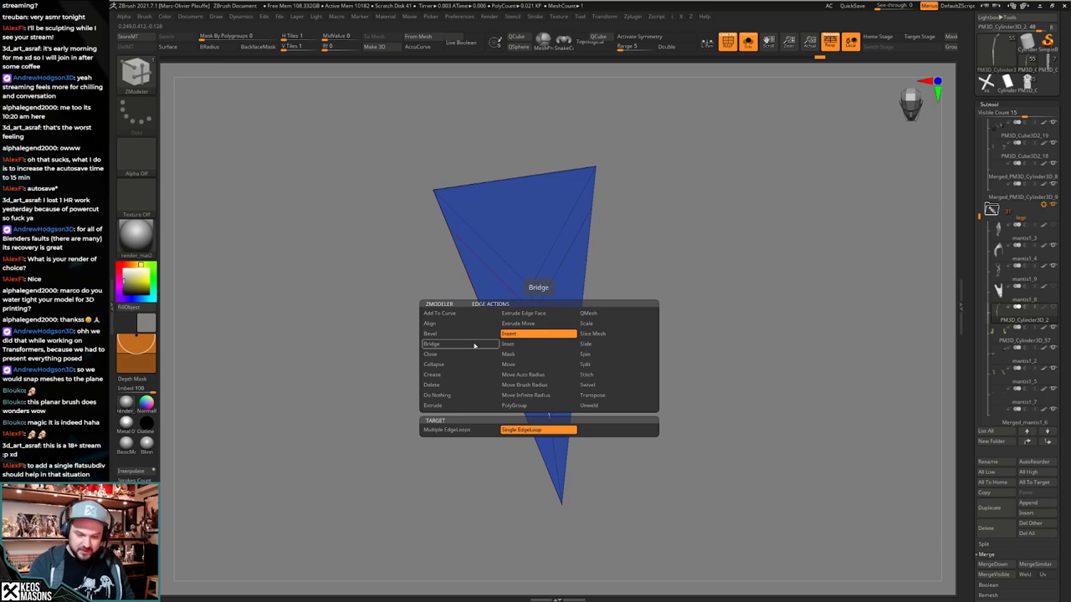
left_click(473, 337)
key("space")
left_click(464, 333)
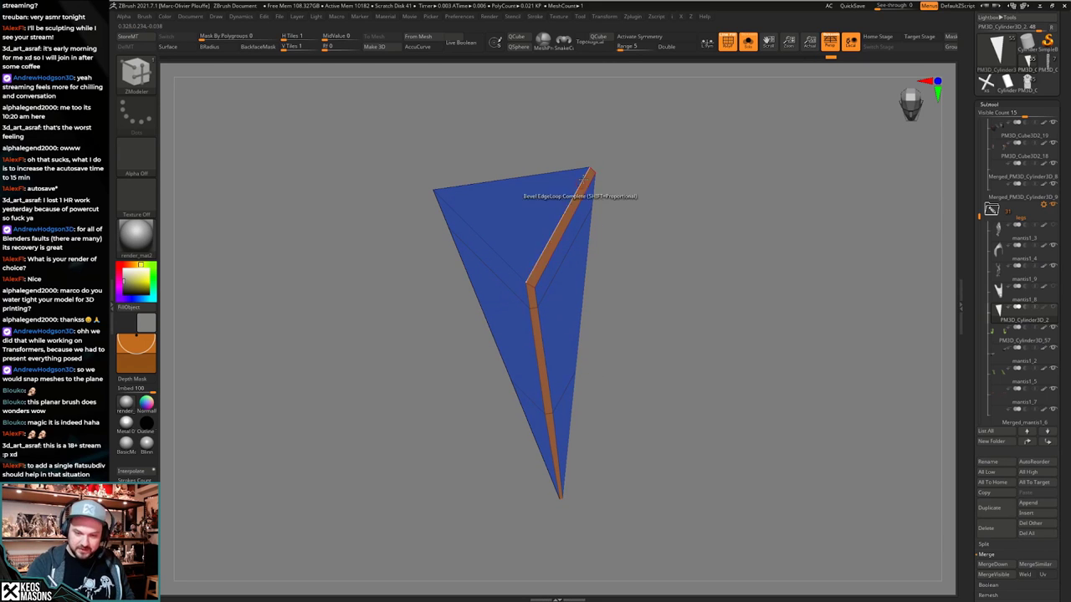
mouse_move(404, 140)
left_mouse_down("ctrl")
mouse_move(705, 299)
mouse_move(370, 373)
left_mouse_up("ctrl")
left_click_drag(694, 268, 715, 251, "ctrl")
mouse_move(714, 247)
left_mouse_down("ctrl")
mouse_move(707, 191)
mouse_move(373, 334)
mouse_move(631, 323)
left_mouse_up("ctrl")
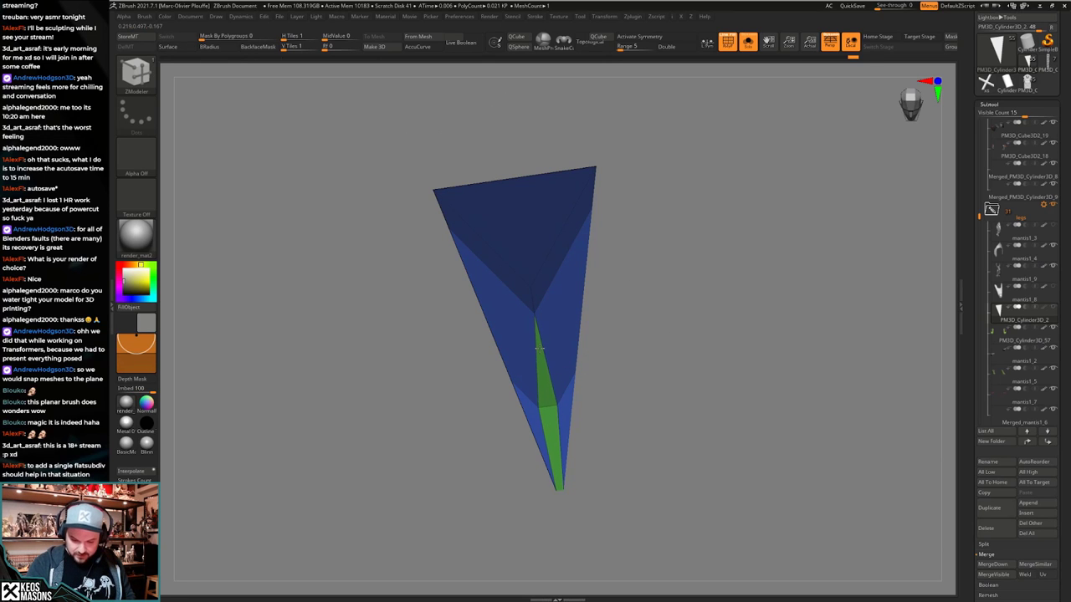
Preview the bevelled wedge with dynamic subdivision on and off, both in isolation and against the left thigh.
right_click_drag(537, 351, 595, 323)
key("alt+s")
right_click_drag(569, 502, 637, 413)
key("d")
key("alt+s")
key("alt+s")
key("alt+s")
key("shift+d")
Isolate the wedge's front faces, including the bevelled strip, and regroup them as a single polygroup.
left_click(536, 316, "ctrl+shift")
left_click(477, 481)
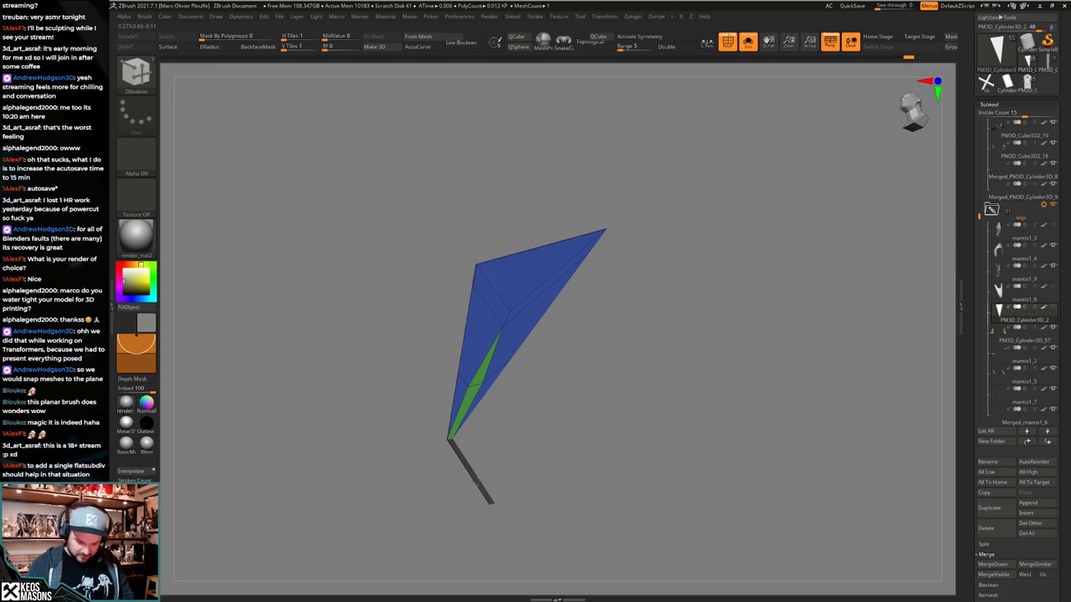
right_click_drag(537, 387, 554, 409)
left_click(603, 402, "ctrl+shift")
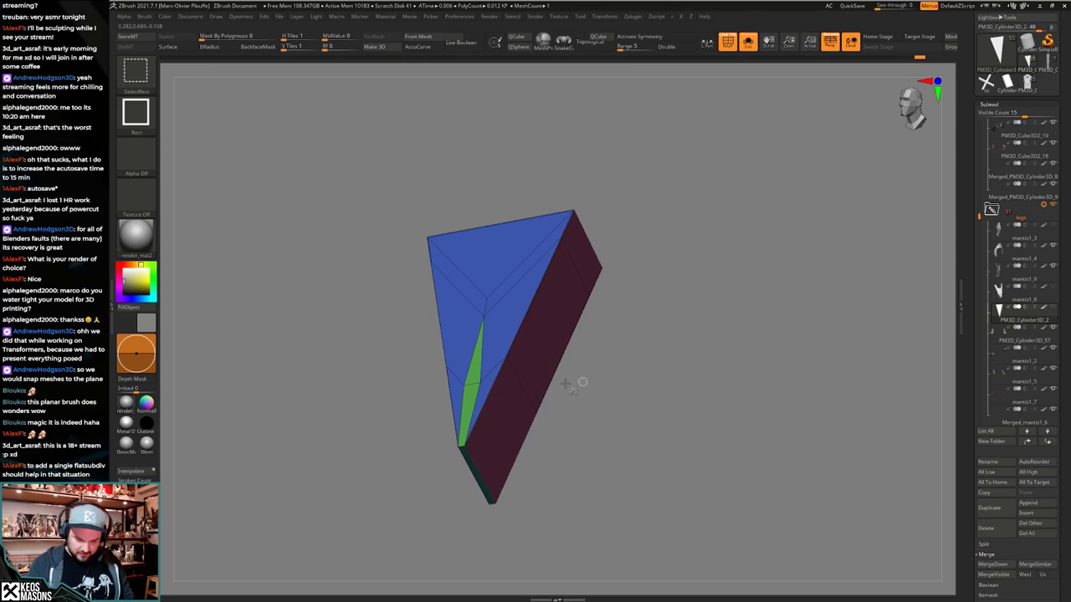
double_click(512, 386, "ctrl+shift")
key("ctrl+w")
left_click(698, 420, "ctrl+shift")
right_click_drag(696, 416, 654, 441)
double_click(524, 400, "ctrl+shift")
key("ctrl+w")
left_click(672, 309, "ctrl+shift")
Check the wedge against the left thigh with dynamic subdivision on and the wireframe hidden.
key("d")
key("shift+f")
key("g")
left_click(645, 302)
key("alt+s")
right_click_drag(617, 410, 624, 416)
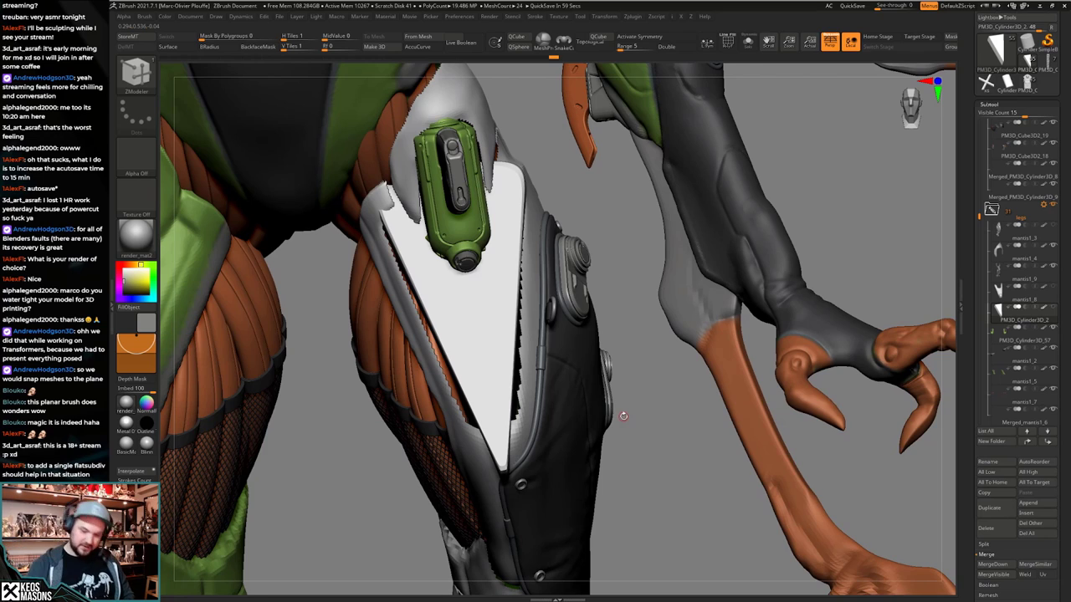
Mask all of the low-poly wedge except its narrow tip, and widen the tip to about 6.1 times its width.
key("alt+s")
key("shift+f")
mouse_move(645, 404)
left_mouse_down()
mouse_move(652, 418)
mouse_move(559, 574)
mouse_move(571, 570)
left_mouse_up()
left_click(661, 444, "ctrl")
left_click_drag(654, 438, 650, 423, "alt")
key("shift+d")
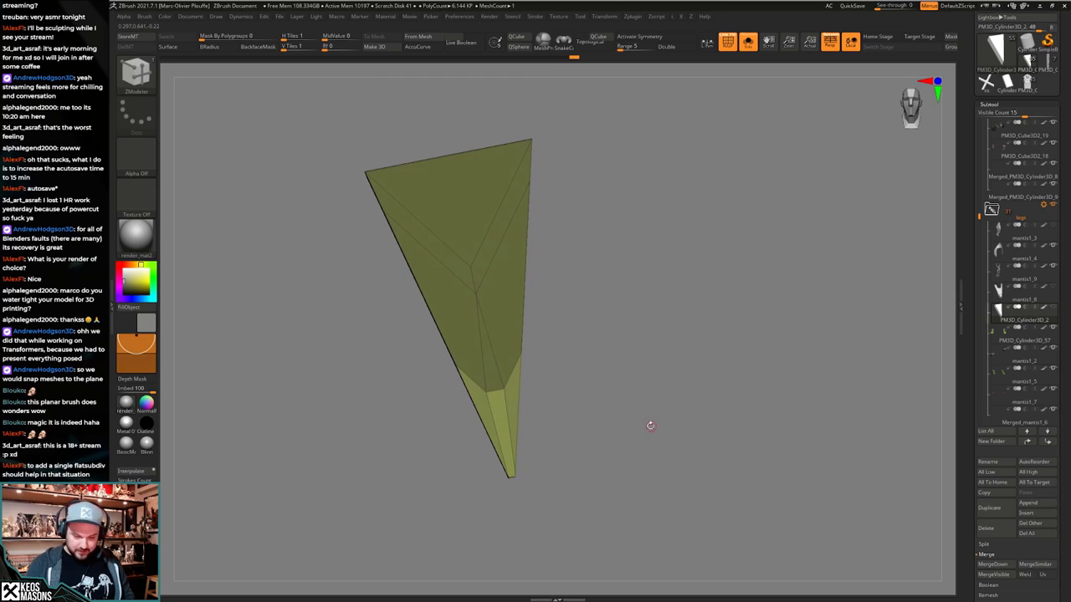
key("w")
key("shift+s")
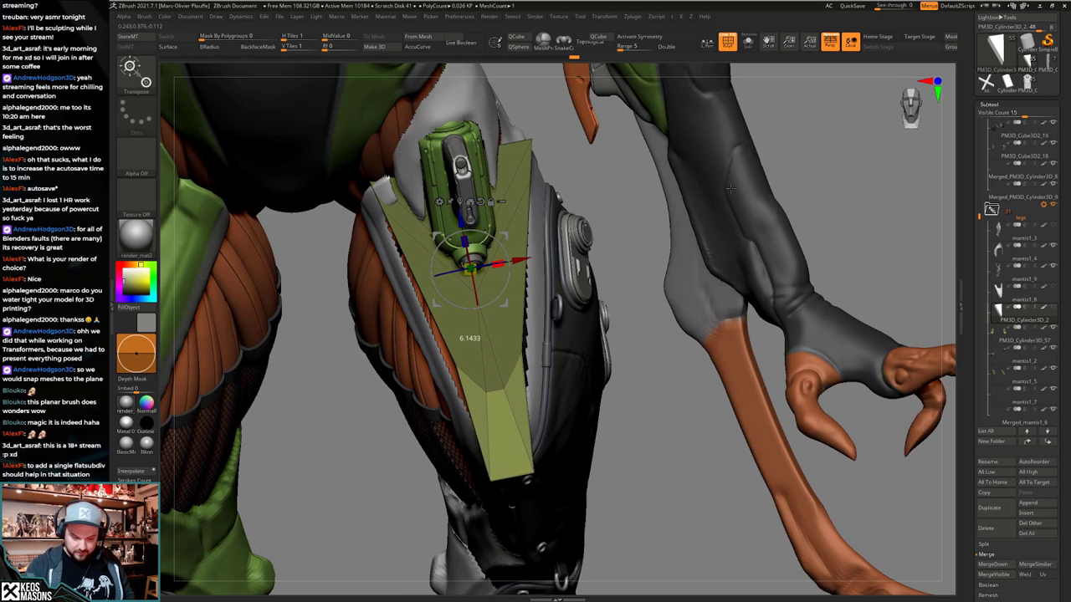
key("shift+s")
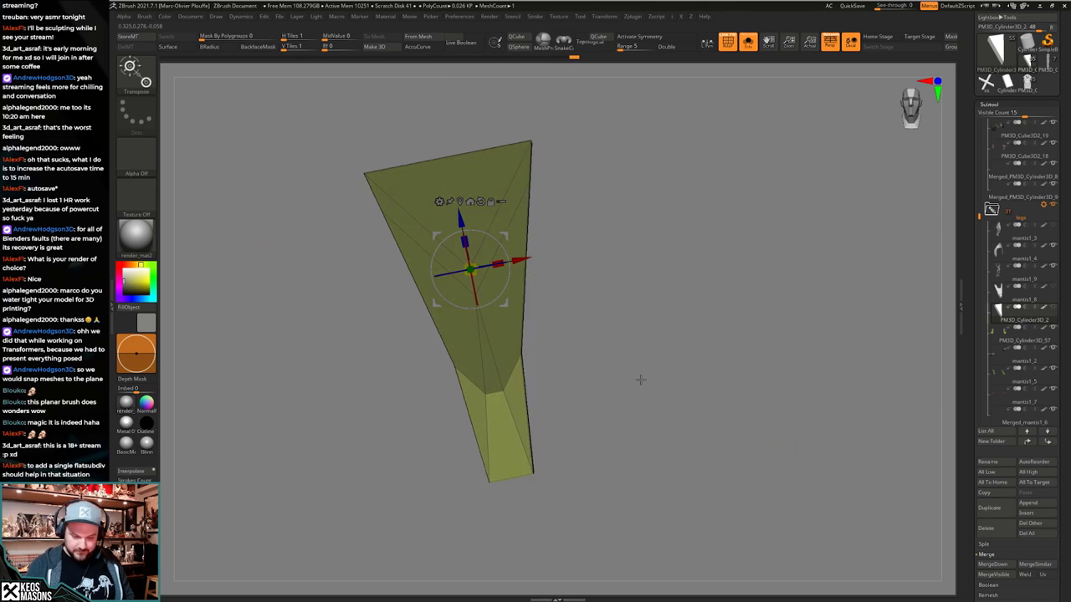
Mask only the wedge's wide upper end, and widen the lower section to about 1.3 times its width.
left_click_drag(641, 377, 626, 370, "ctrl")
mouse_move(611, 323)
left_mouse_down("ctrl")
mouse_move(412, 358)
mouse_move(569, 469)
left_mouse_up("ctrl")
left_click(658, 396, "ctrl")
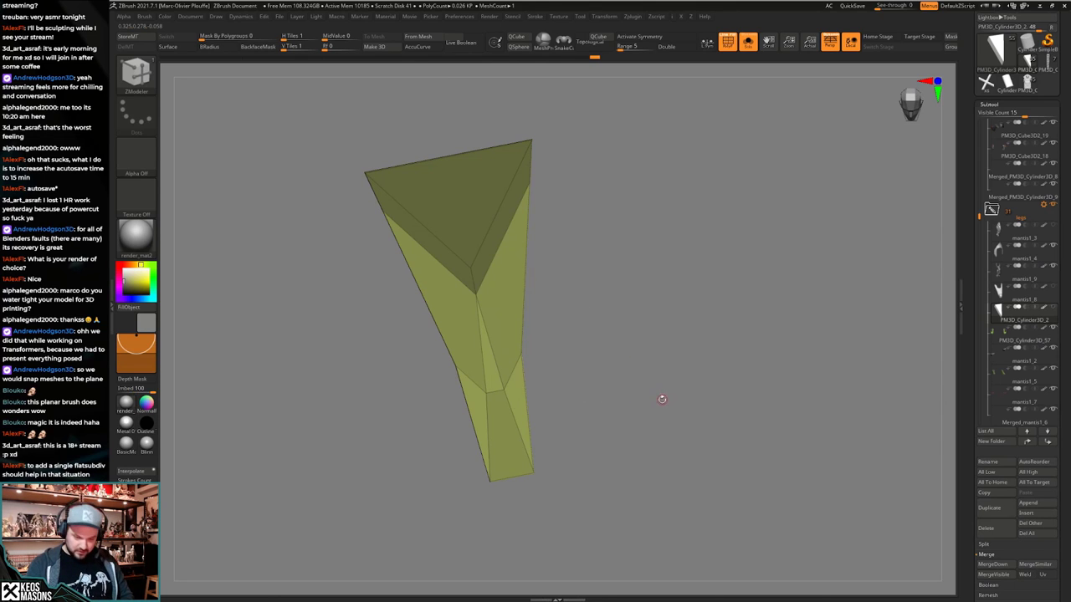
key("w")
key("shift+s")
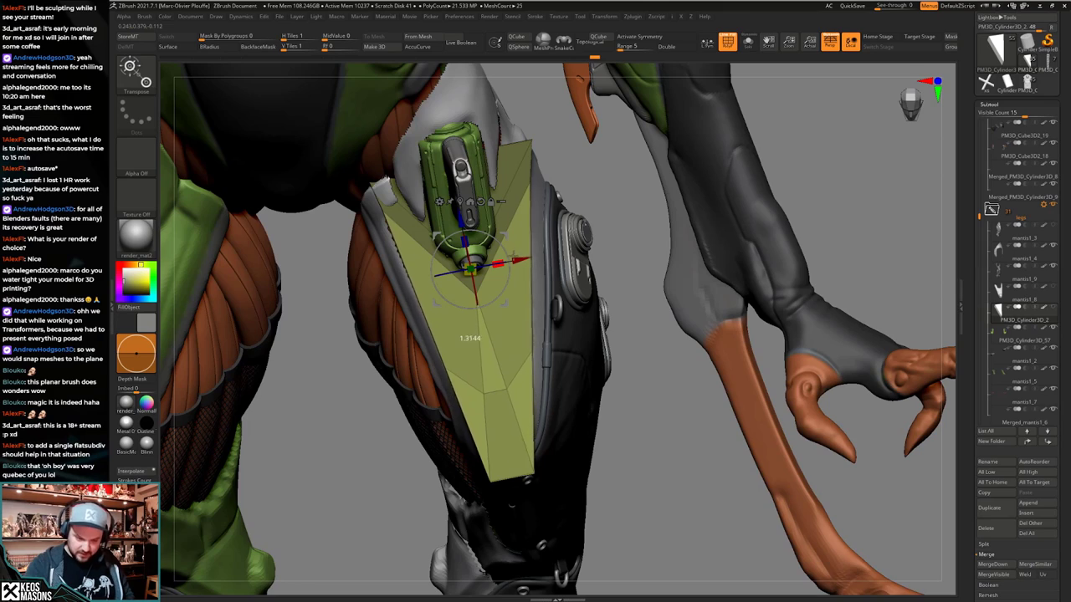
mouse_move(633, 432)
left_mouse_down()
mouse_move(560, 427)
mouse_move(640, 421)
mouse_move(624, 415)
mouse_move(634, 402)
mouse_move(631, 432)
left_mouse_up()
Clear the mask, smooth the widened wedge with subdivision, and compare it with the left thigh.
key("q")
key("shift+s")
key("shift+f")
key("ctrl+d")
key("ctrl+d")
key("ctrl+d")
key("ctrl+d")
left_click_drag(659, 386, 553, 449, "ctrl")
key("shift+s")
key("shift+s")
key("shift+f")
Uncrease the two side edges of the wedge's narrow end face with the Crease action, and preview the smoothed result on the thigh.
key("space")
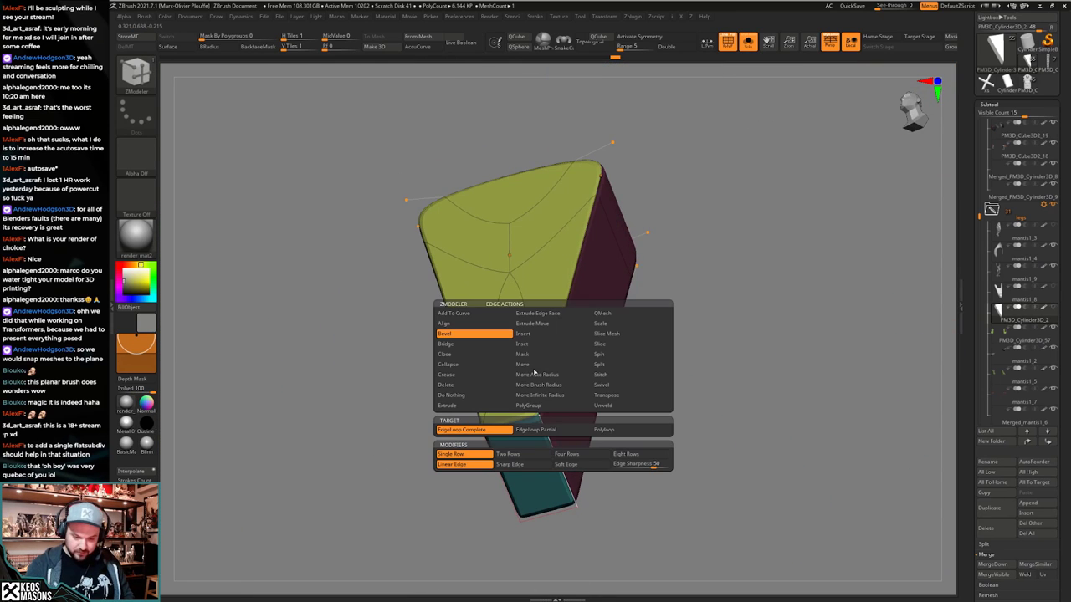
left_click(473, 375)
left_click(556, 458, "alt")
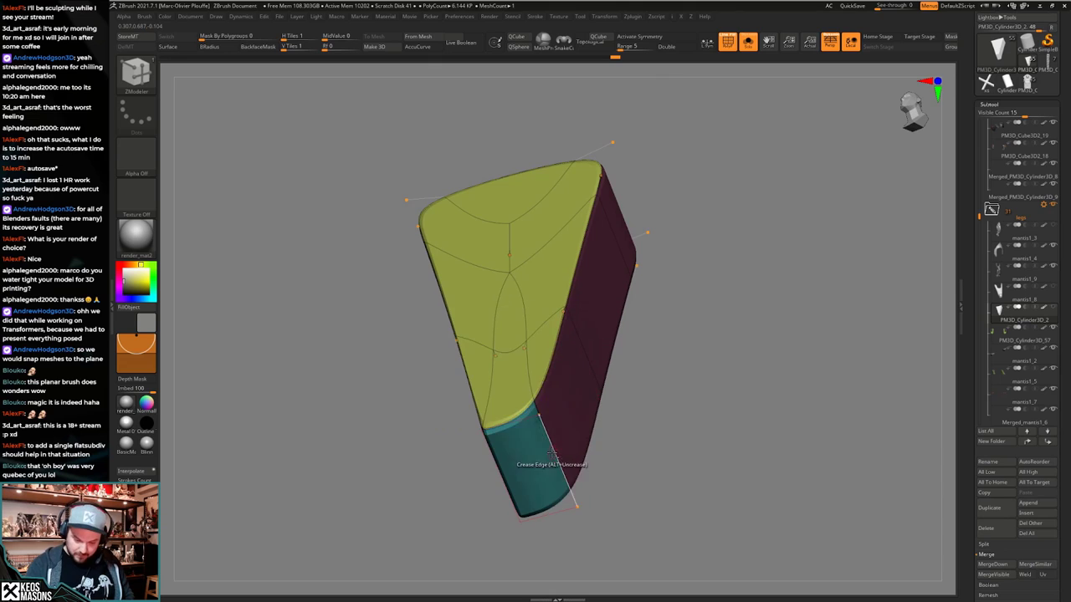
left_click_drag(586, 479, 564, 495)
left_click(482, 475, "alt")
key("shift+d")
key("shift+f")
key("shift+f")
key("d")
key("shift+s")
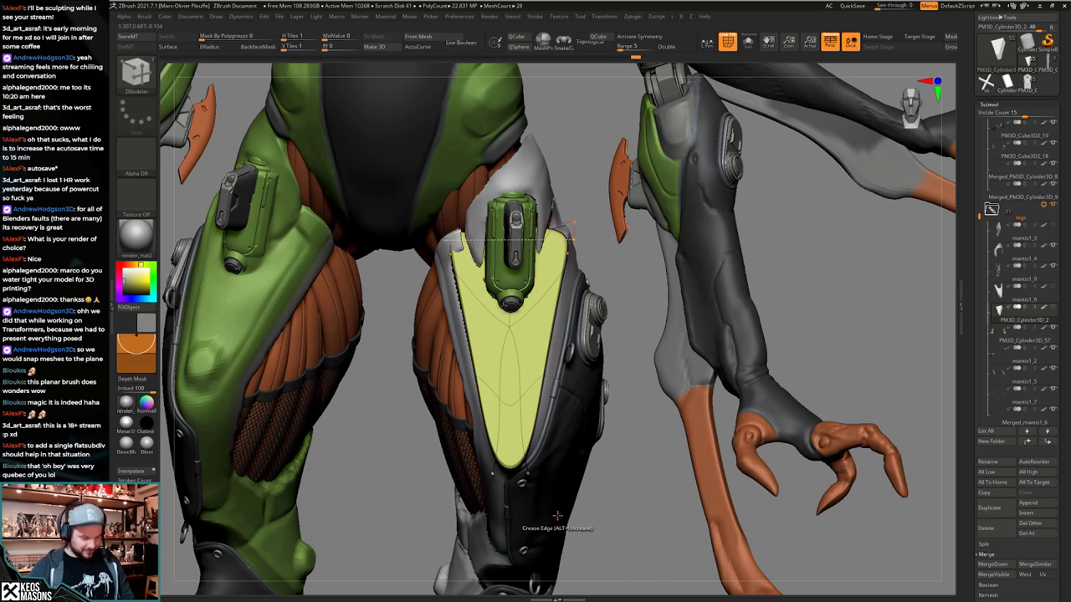
Scale the smoothed wedge slightly along its length to fit the opening in the left thigh's armour.
key("w")
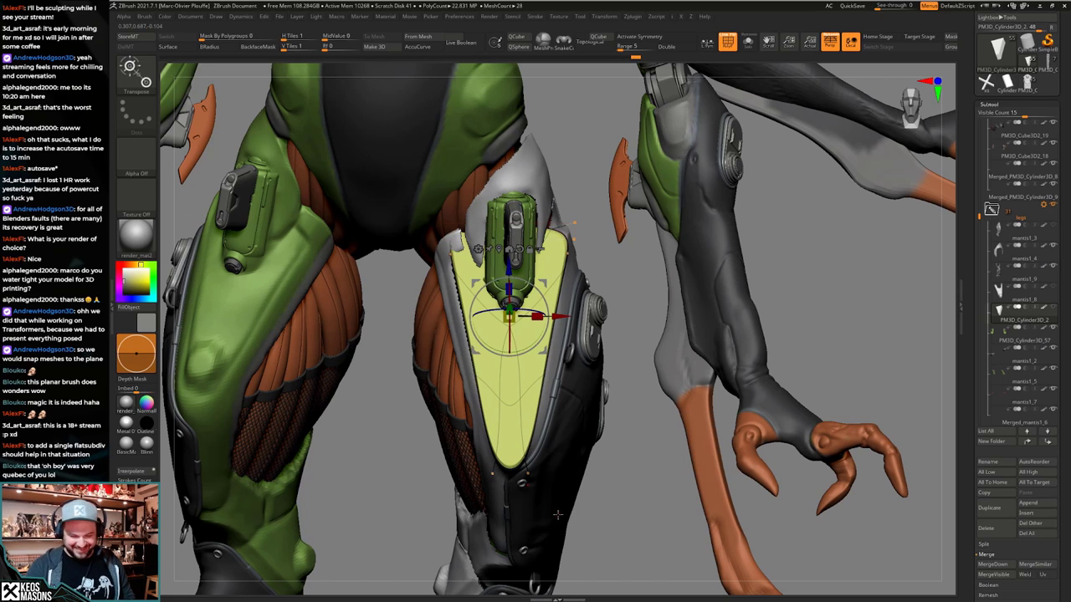
right_click_drag(467, 294, 495, 289)
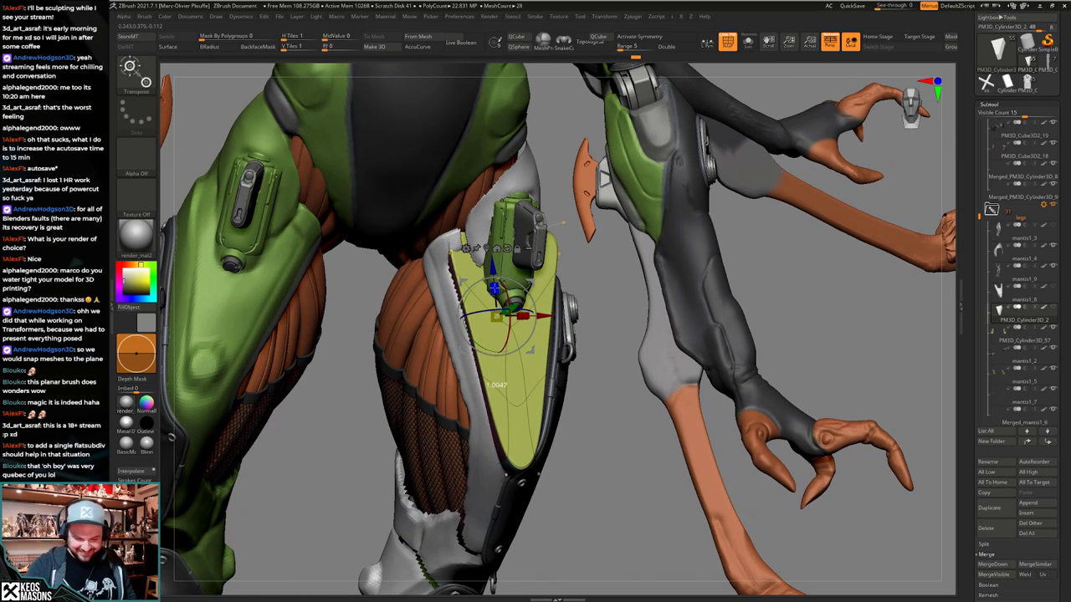
left_click_drag(495, 288, 496, 303)
mouse_move(609, 441)
right_mouse_down()
mouse_move(598, 426)
mouse_move(544, 439)
mouse_move(614, 453)
right_mouse_up()
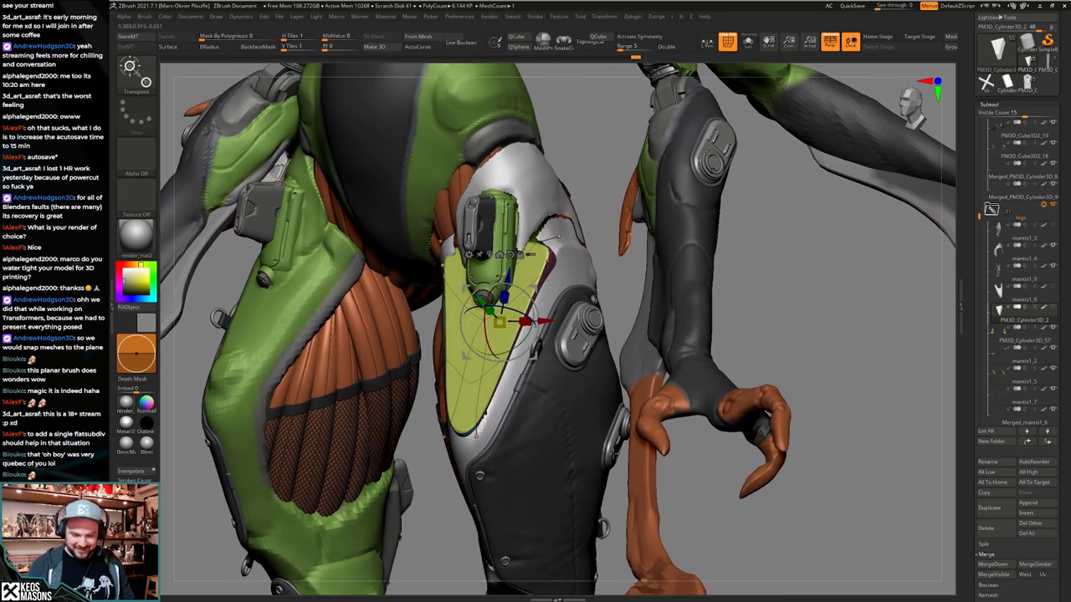
left_click_drag(613, 454, 566, 461)
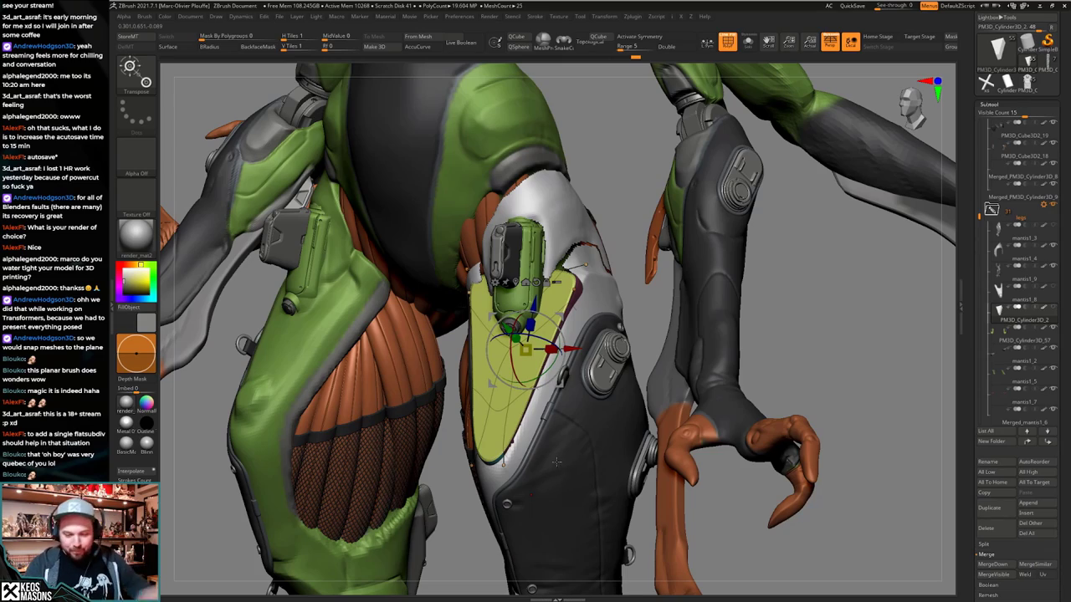
mouse_move(556, 462)
right_mouse_down()
mouse_move(584, 445)
mouse_move(551, 469)
right_mouse_up()
left_click_drag(475, 312, 473, 309)
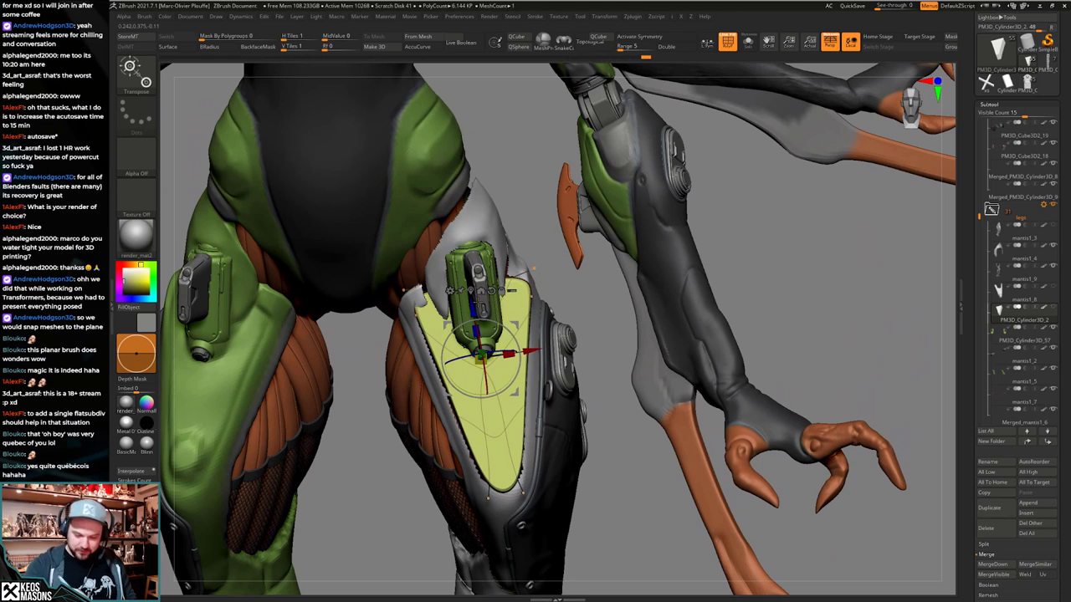
Shift the wedge slightly in depth to seat its front face in the left thigh's opening, checking it from several angles.
mouse_move(595, 433)
right_mouse_down()
mouse_move(543, 438)
mouse_move(589, 428)
right_mouse_up()
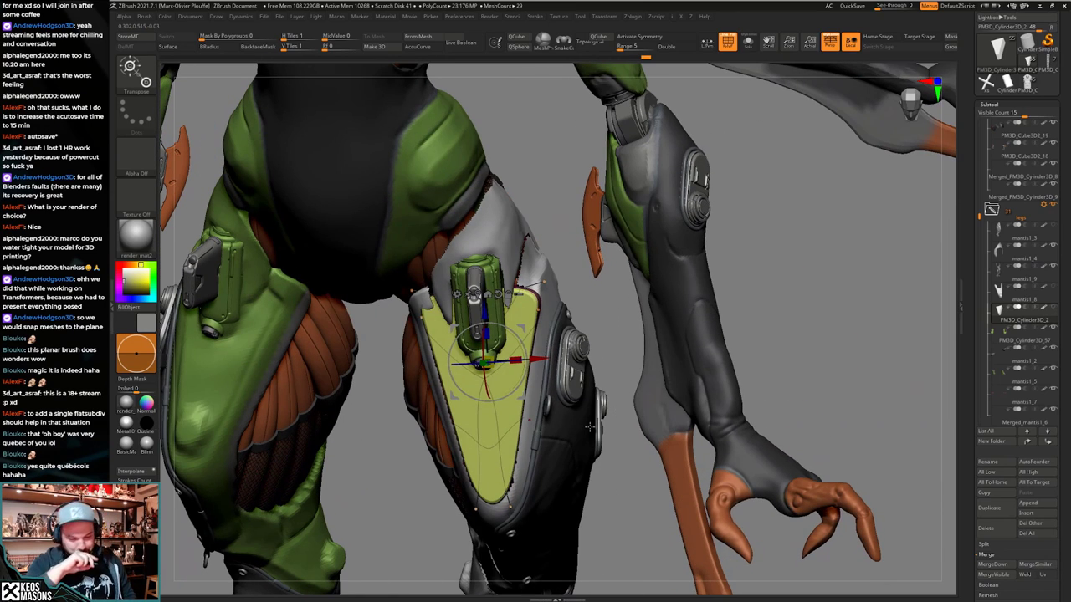
right_click_drag(570, 263, 566, 228)
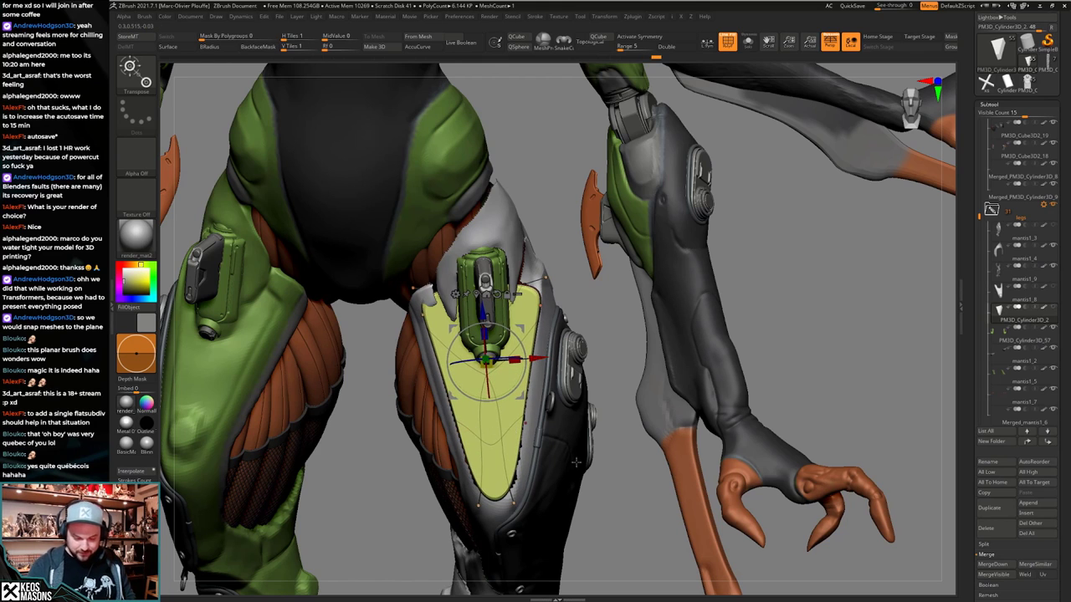
right_click_drag(575, 463, 566, 332)
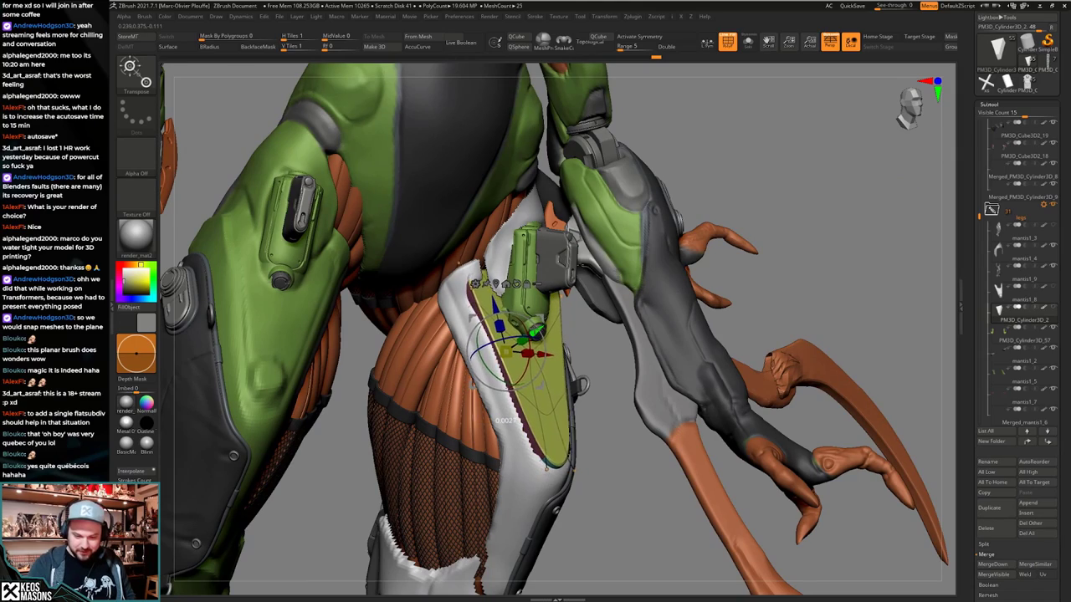
right_click_drag(611, 413, 601, 439)
left_click_drag(602, 436, 602, 417)
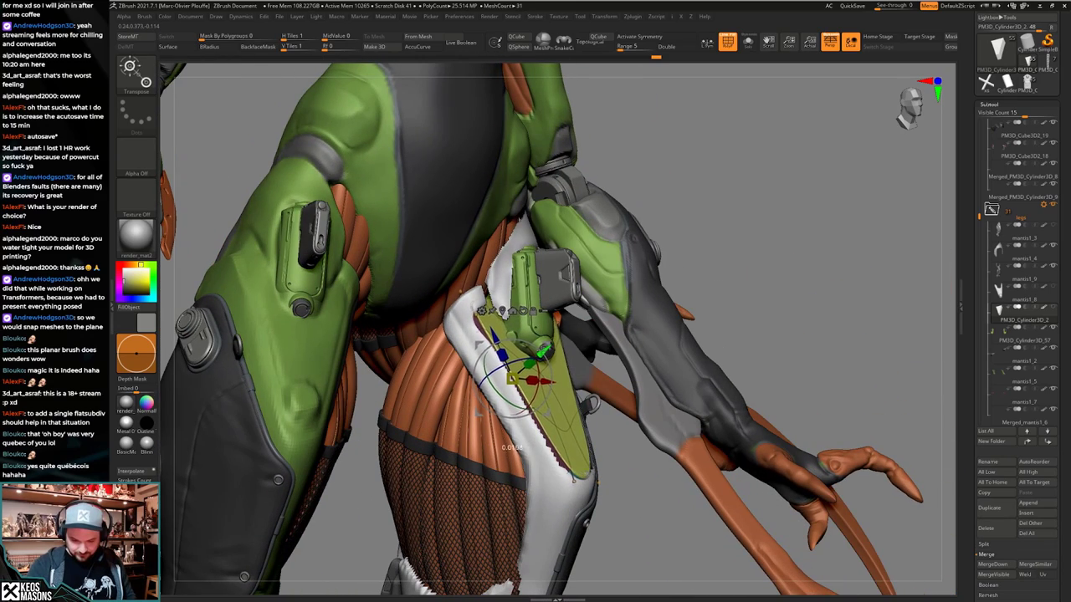
left_click_drag(544, 350, 543, 351)
Hide the wireframe and fill the wedge with the green sampled from the opposite thigh's armour.
key("q")
mouse_move(545, 368)
right_mouse_down()
mouse_move(583, 418)
mouse_move(576, 386)
mouse_move(502, 444)
mouse_move(615, 464)
mouse_move(575, 474)
mouse_move(569, 510)
mouse_move(543, 469)
right_mouse_up()
key("shift+f")
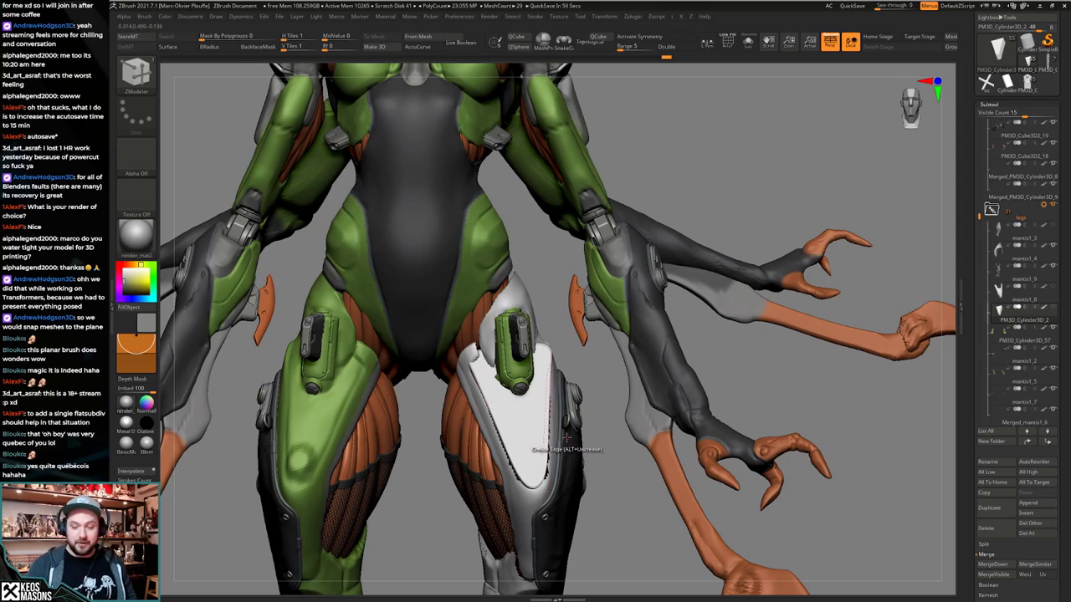
right_click_drag(583, 454, 543, 425)
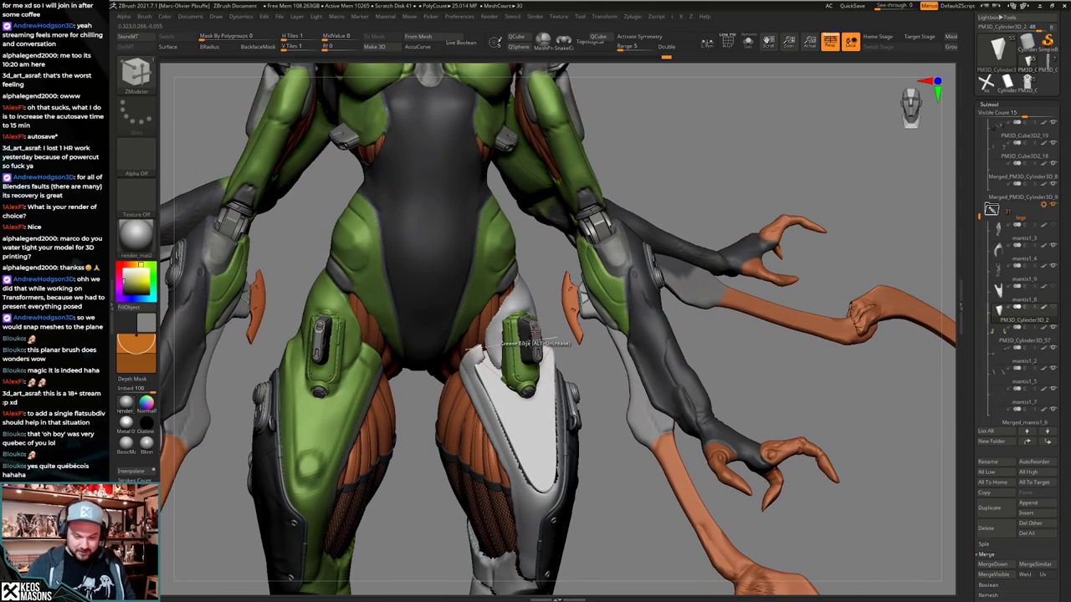
right_click_drag(588, 456, 560, 399)
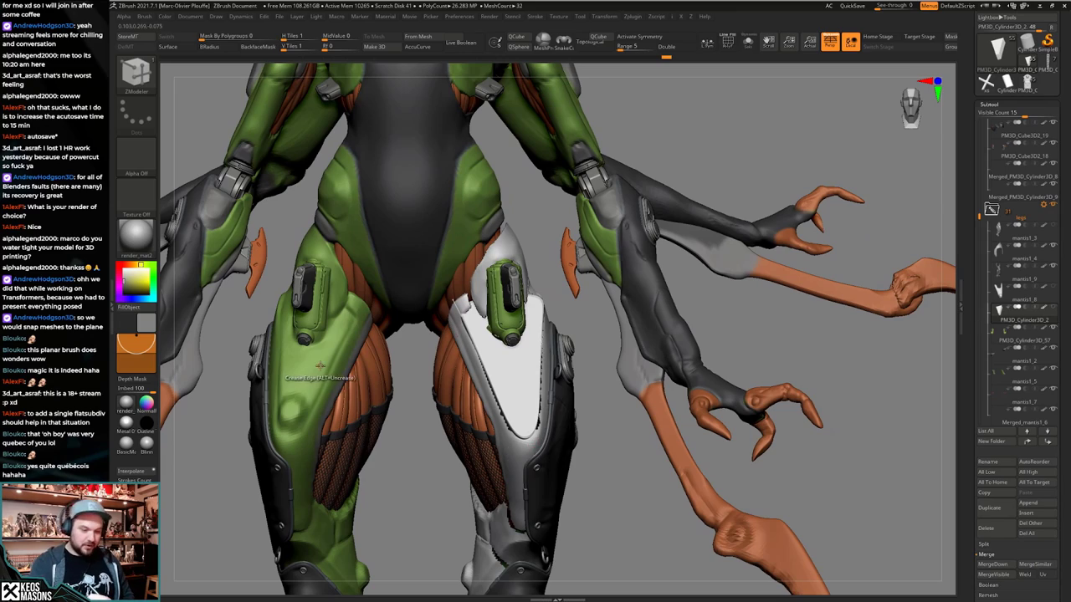
key("c")
right_click_drag(594, 455, 556, 421)
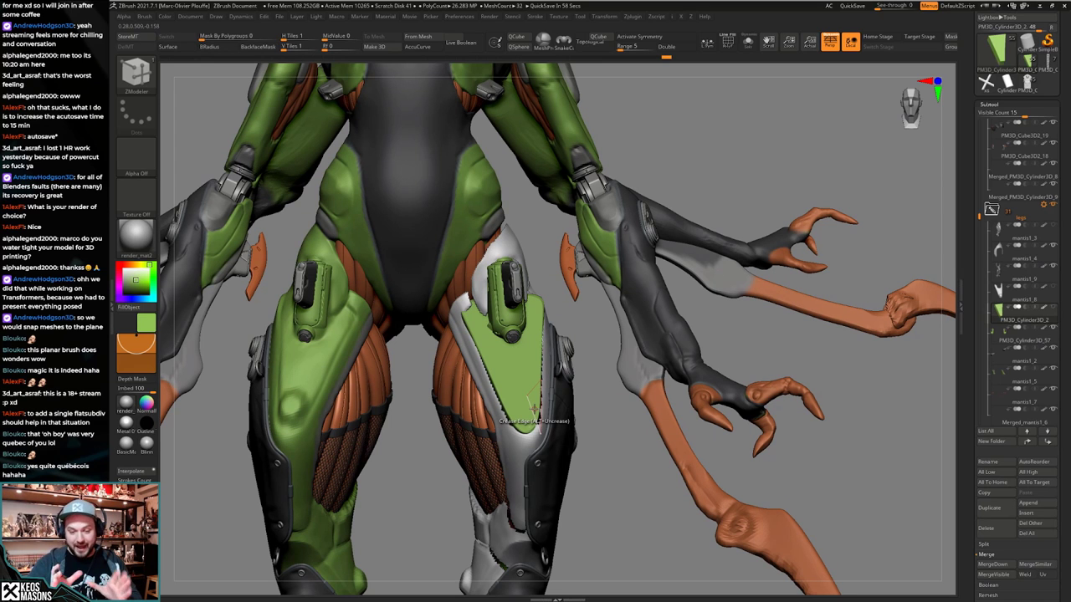
Examine the green wedge on the left thigh, and inspect its shape in isolation with the wireframe shown.
mouse_move(610, 440)
right_mouse_down()
mouse_move(607, 430)
mouse_move(582, 435)
mouse_move(604, 421)
mouse_move(595, 439)
right_mouse_up()
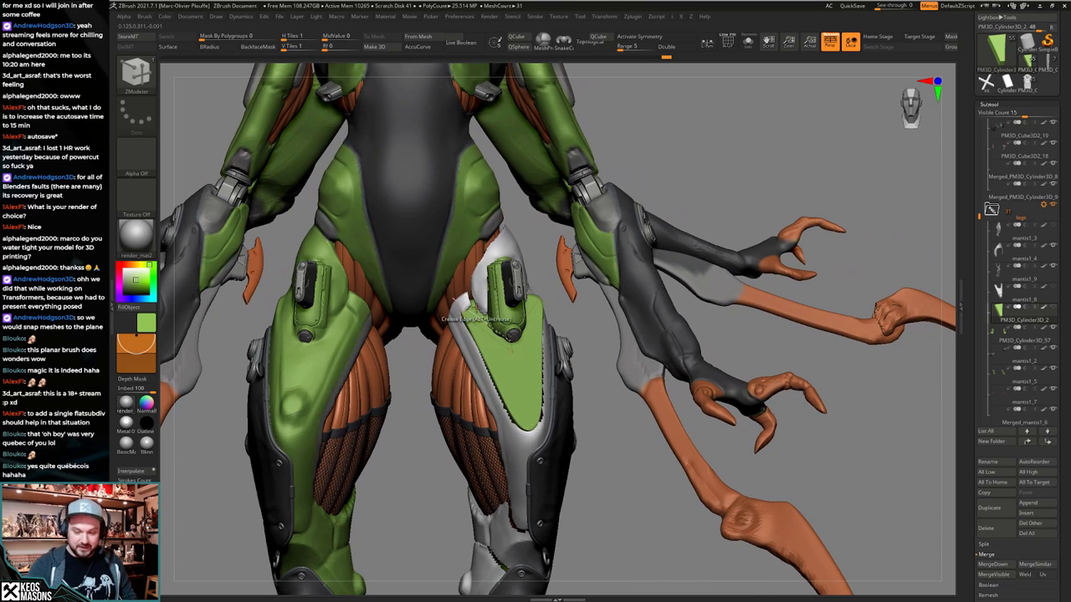
right_click_drag(540, 389, 568, 393)
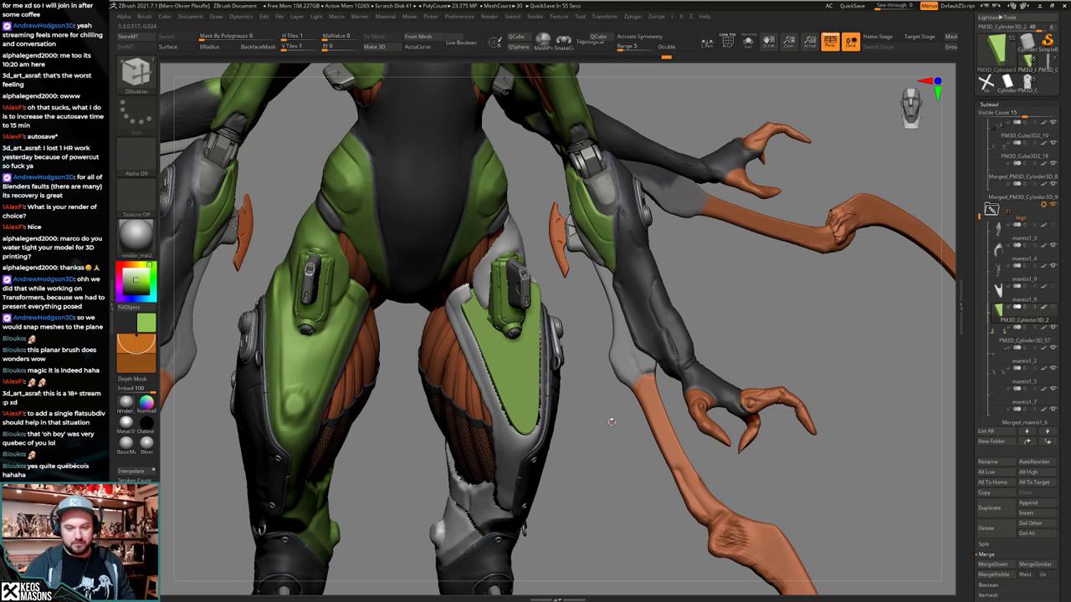
right_click_drag(608, 449, 586, 458)
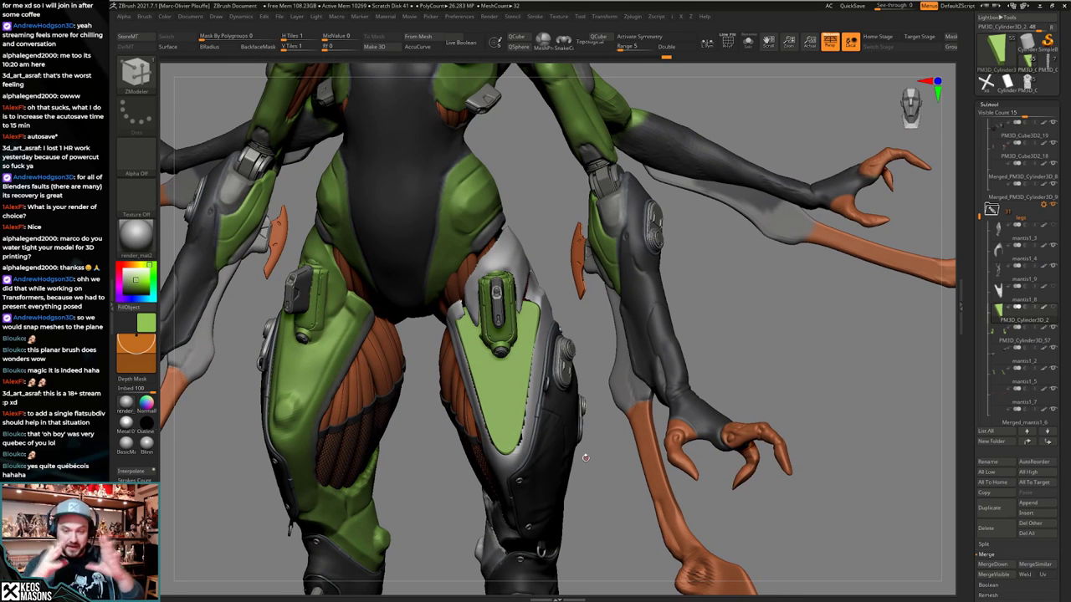
left_click_drag(582, 446, 578, 480)
key("shift+f")
key("alt+s")
right_click_drag(501, 358, 535, 328, "ctrl")
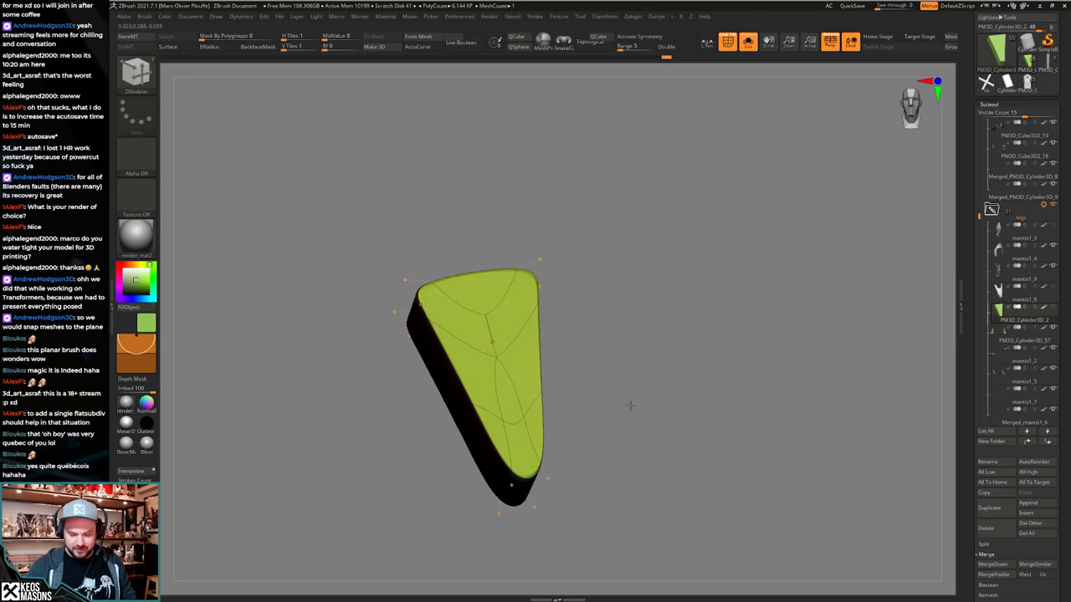
mouse_move(630, 405)
left_mouse_down()
mouse_move(596, 413)
mouse_move(613, 425)
mouse_move(592, 430)
mouse_move(633, 443)
left_mouse_up()
key("alt+s")
key("shift+f")
Choose the ClayBuildup brush and make the thigh subtool mantis1_9 active, with the green wedge shown.
key("space")
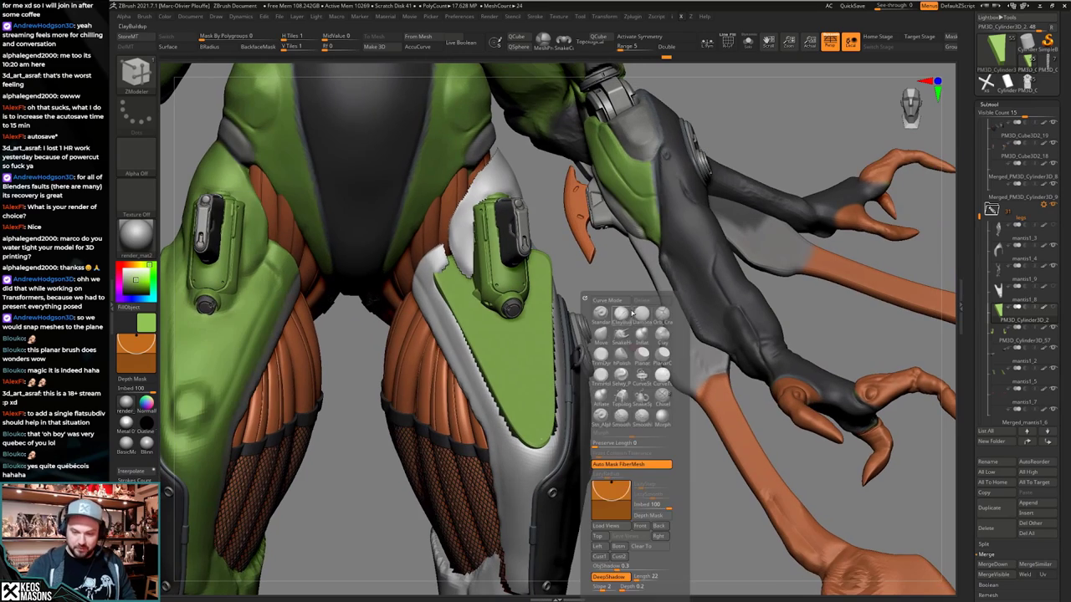
left_click(633, 312)
left_click_drag(562, 370, 502, 368)
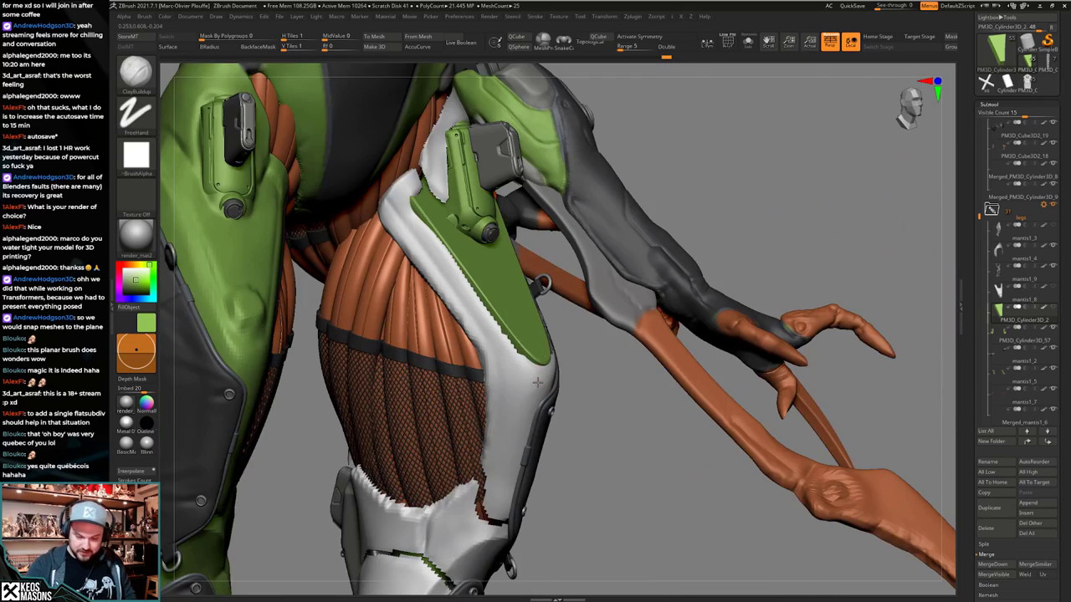
left_click(515, 402, "alt")
key("alt+s")
mouse_move(577, 418)
left_mouse_down()
mouse_move(586, 433)
mouse_move(596, 425)
mouse_move(579, 435)
left_mouse_up()
key("alt+s")
left_click(545, 396, "alt")
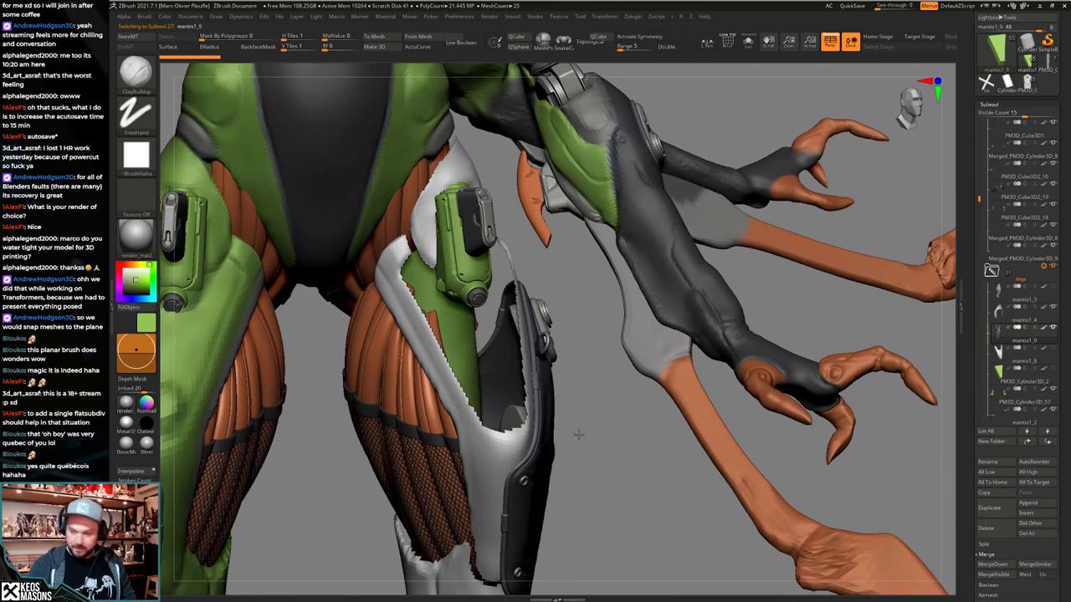
left_click(1055, 369)
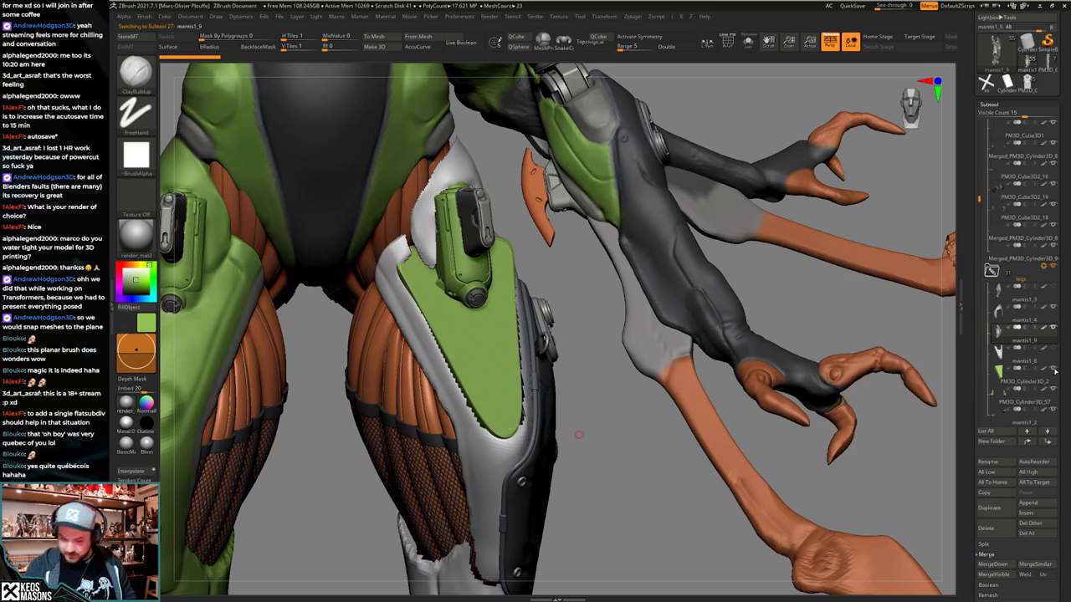
Switch to the mechanical arm tool, make its round ringed disc the active subtool and isolate it.
mouse_move(626, 465)
left_mouse_down("shift")
mouse_move(609, 471)
mouse_move(615, 464)
left_mouse_up("shift")
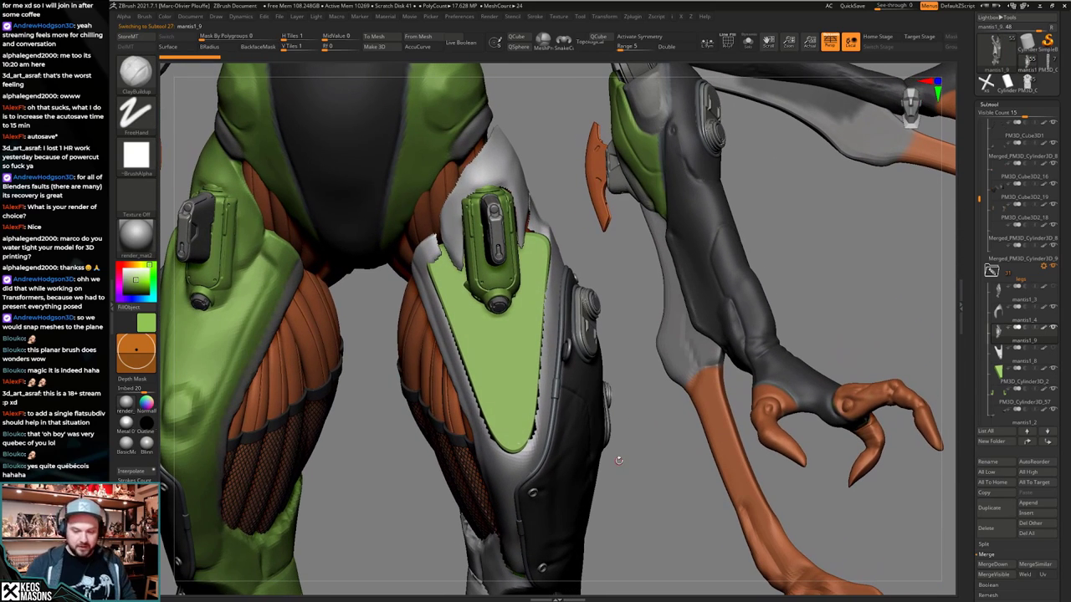
right_click_drag(511, 410, 511, 410, "ctrl")
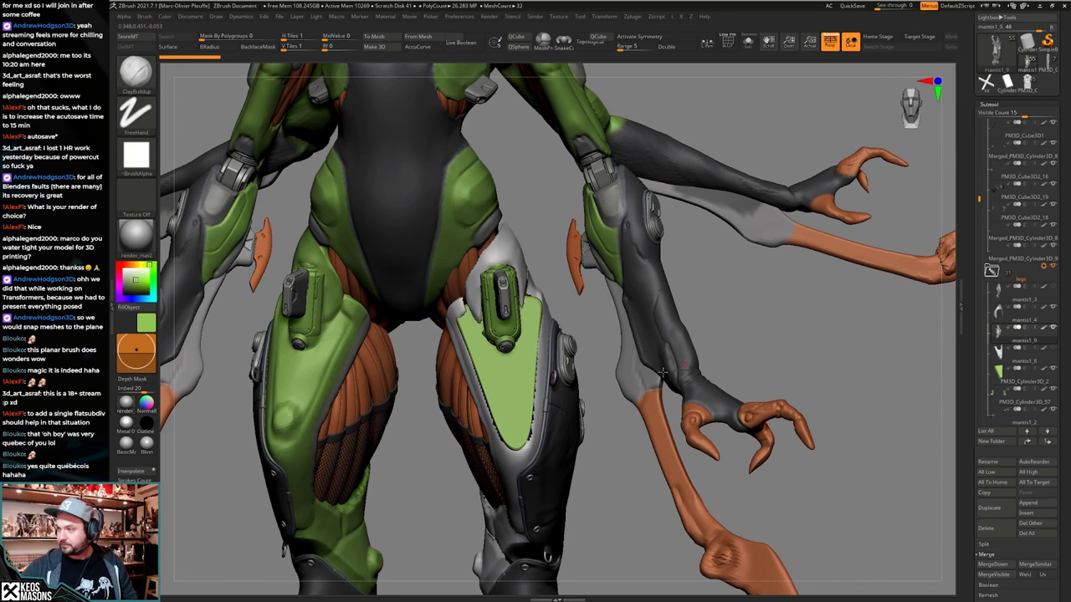
left_click(1034, 83)
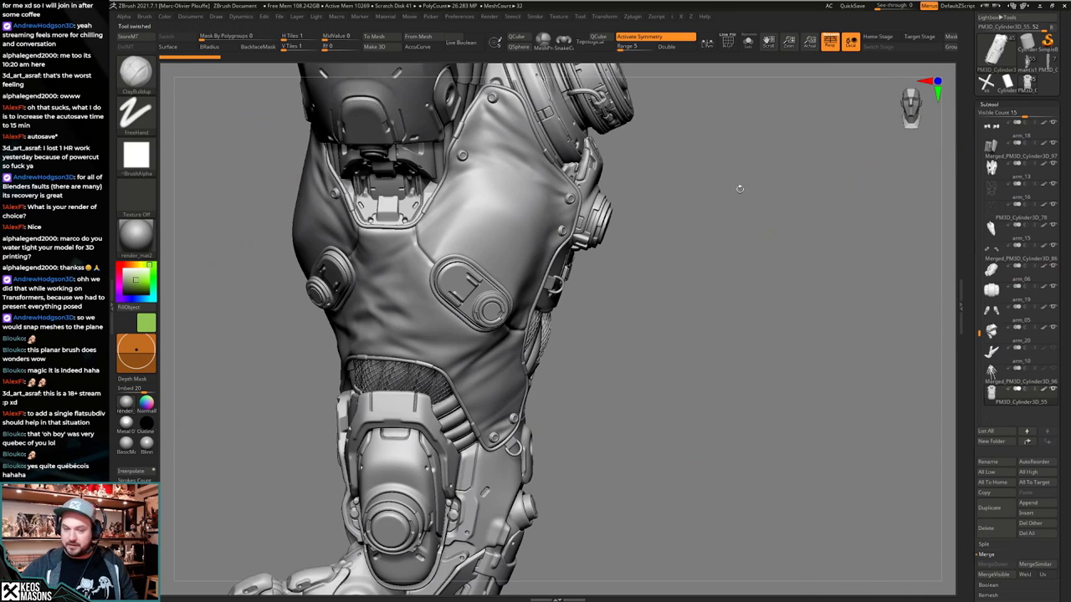
left_click_drag(629, 257, 555, 287)
left_click(536, 284, "alt")
key("shift+alt+s")
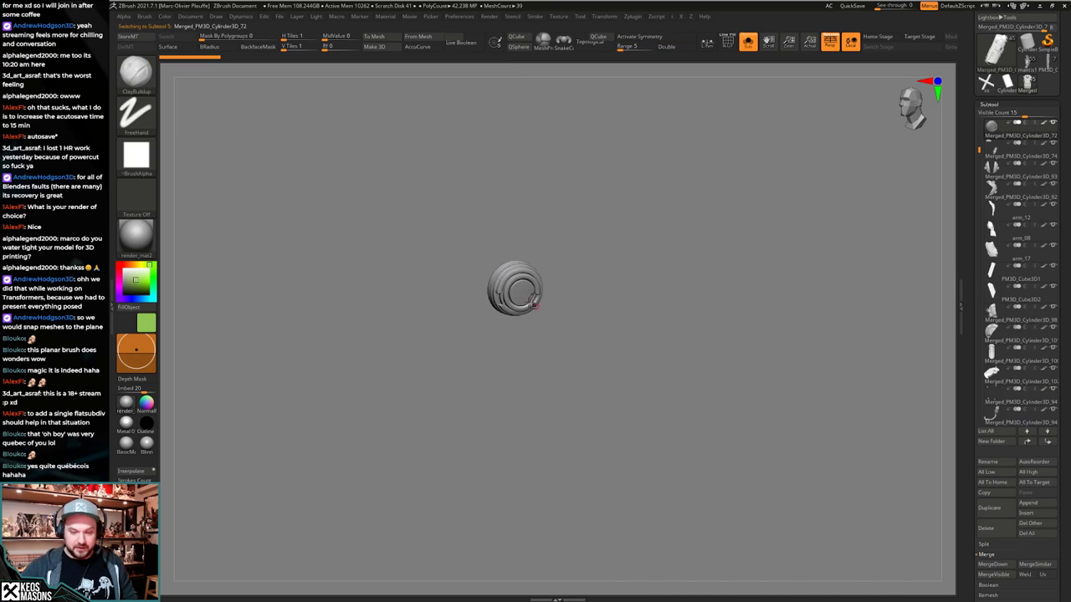
key("shift+f")
key("shift+f")
left_click_drag(595, 342, 606, 279)
Return to the mantis tool and insert the ringed disc as a subtool directly below the green wedge PM3D_Cylinder3D_2.
left_click_drag(970, 204, 975, 278)
left_click(1032, 134)
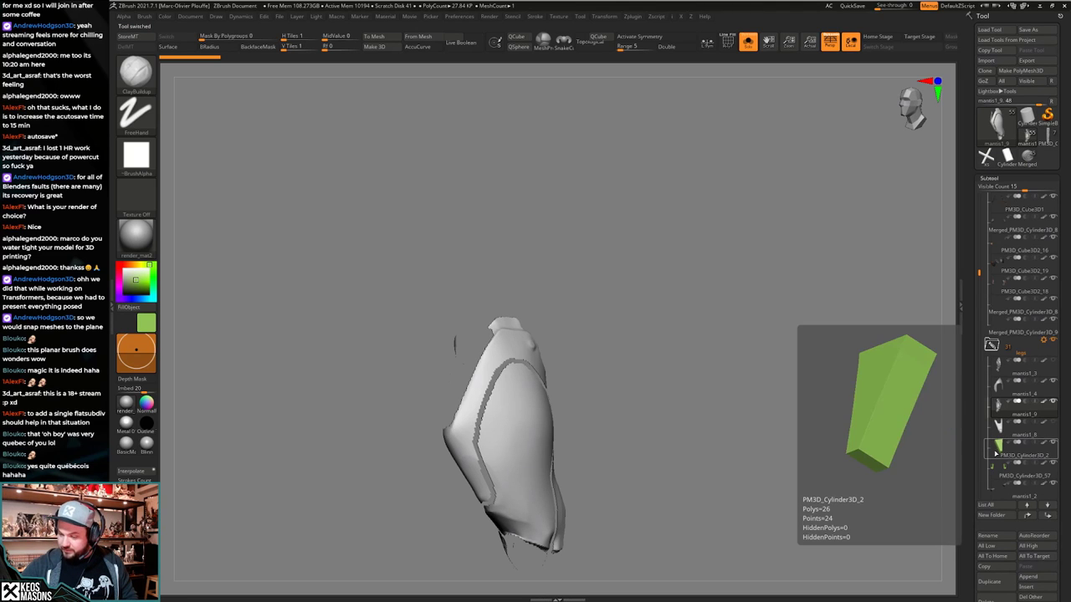
left_click(999, 452)
left_click(1032, 587)
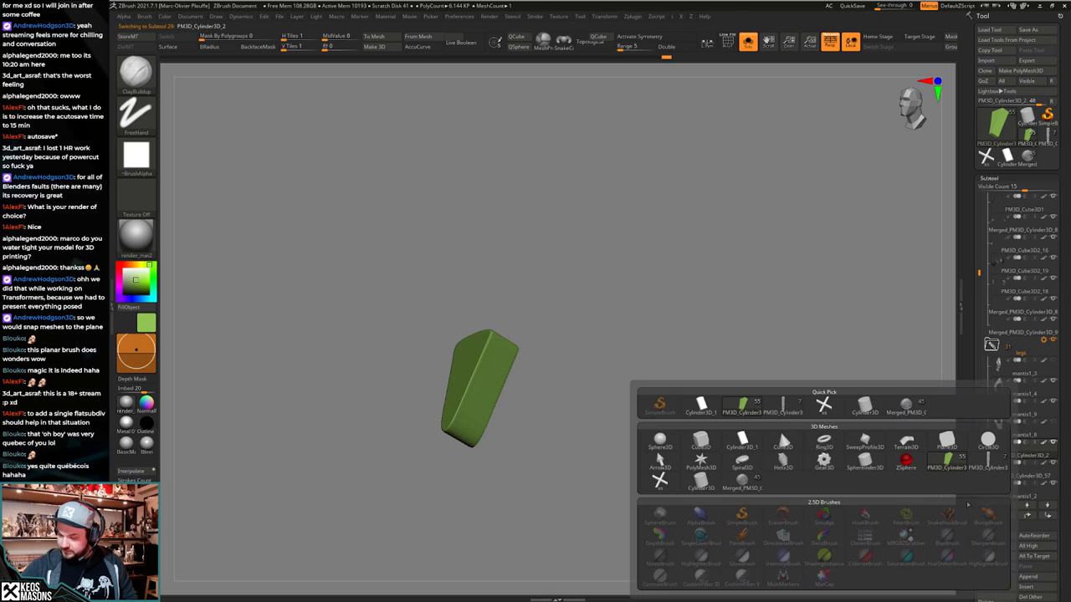
left_click(744, 479)
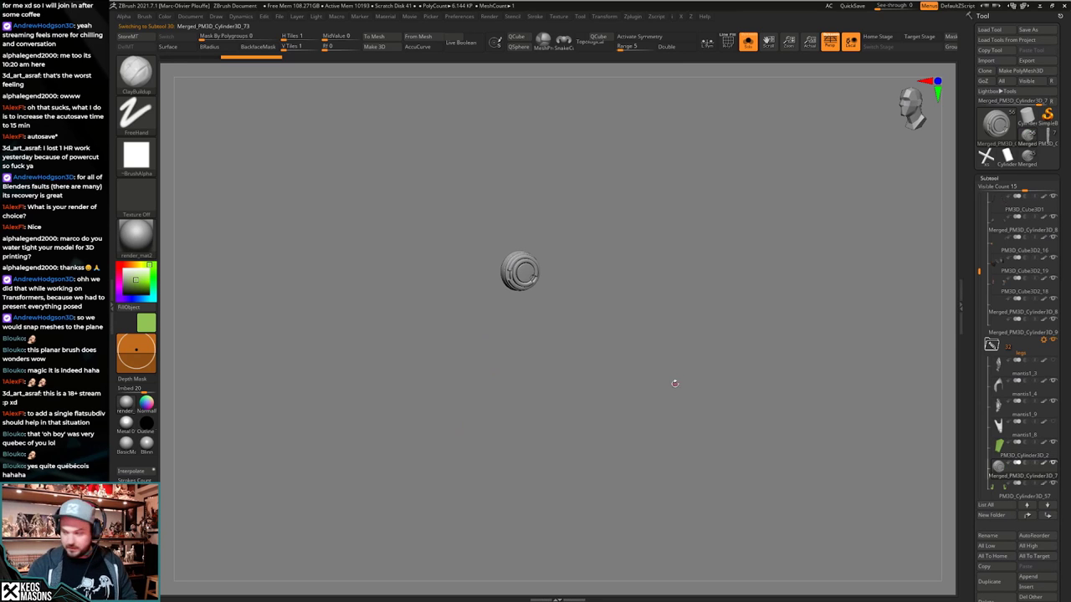
Show the whole mantis again and move the inserted disc down to the lower part of the left thigh's green wedge.
left_click_drag(676, 384, 665, 328, "shift")
key("alt+s")
key("w")
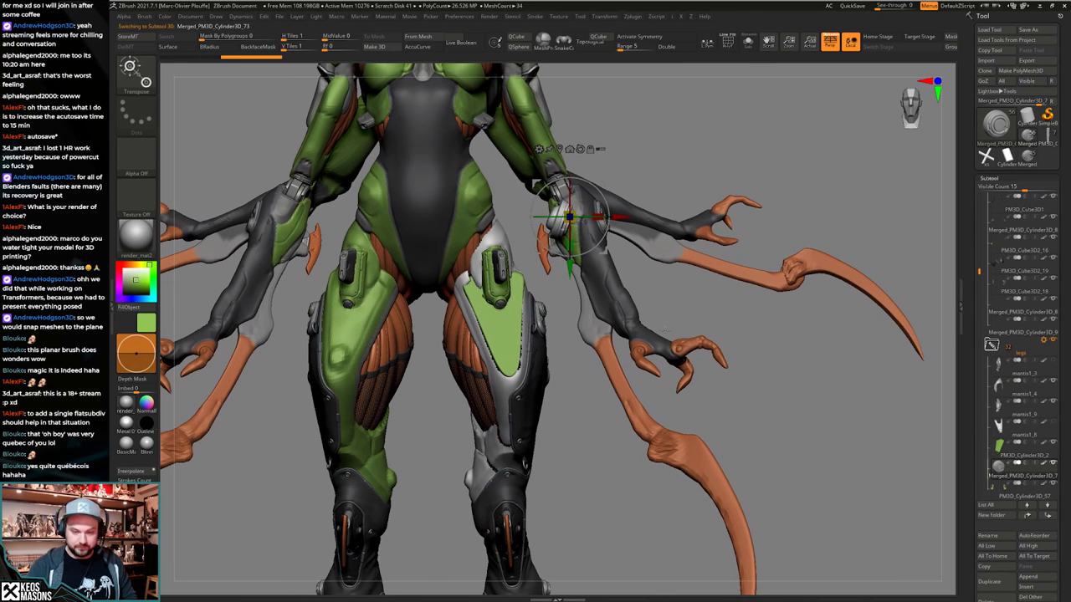
left_click_drag(605, 251, 543, 394)
right_click_drag(558, 339, 571, 377, "ctrl")
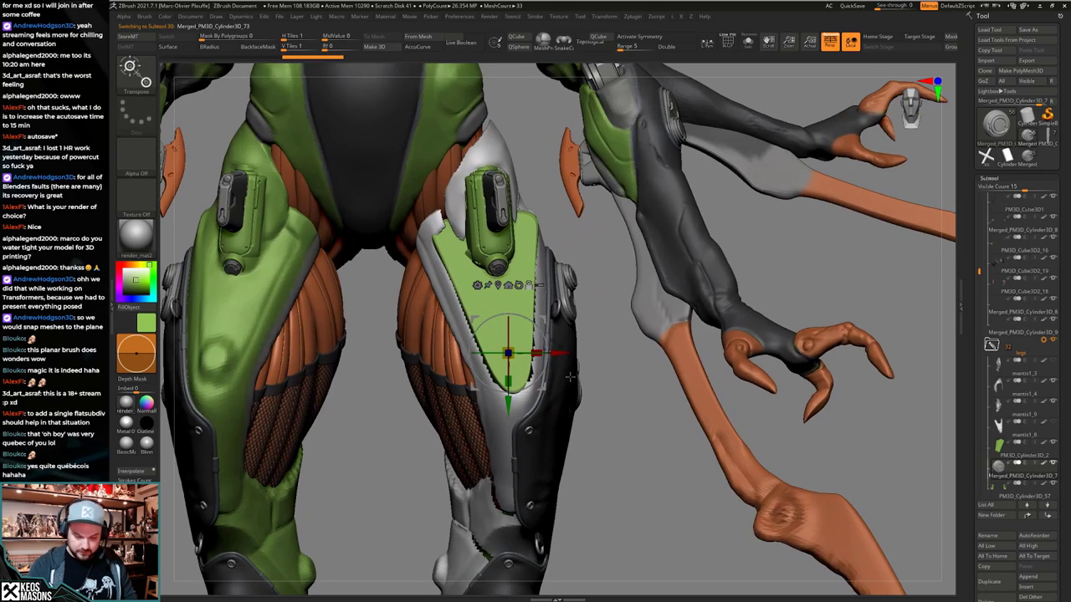
Rotate the disc about two axes to reorient it at the left thigh, and pull it outward from the leg.
left_click_drag(523, 353, 468, 354)
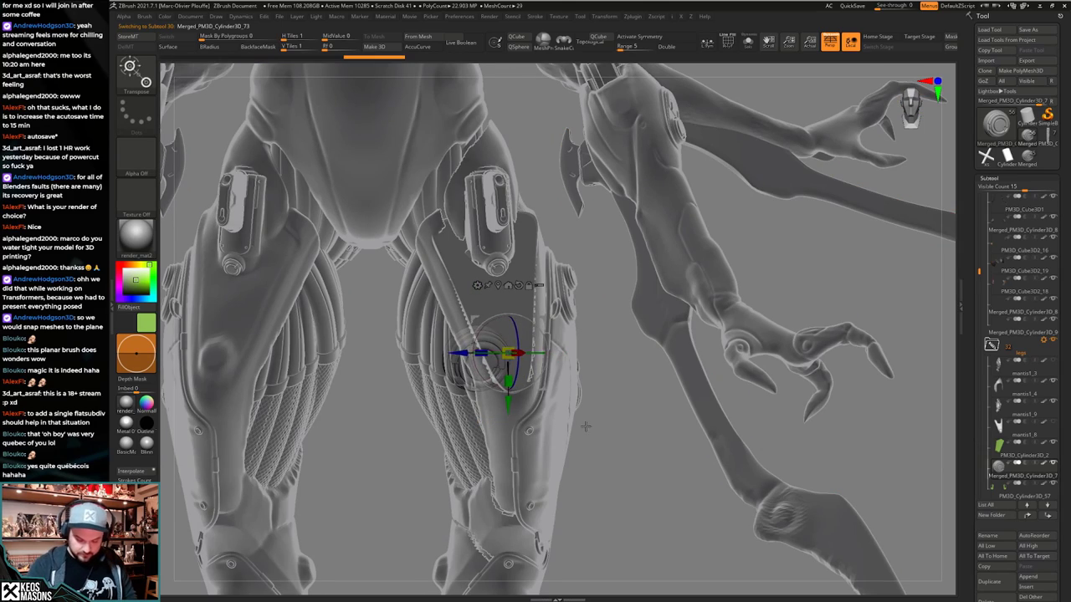
left_click_drag(585, 426, 540, 428)
left_click_drag(516, 381, 516, 331)
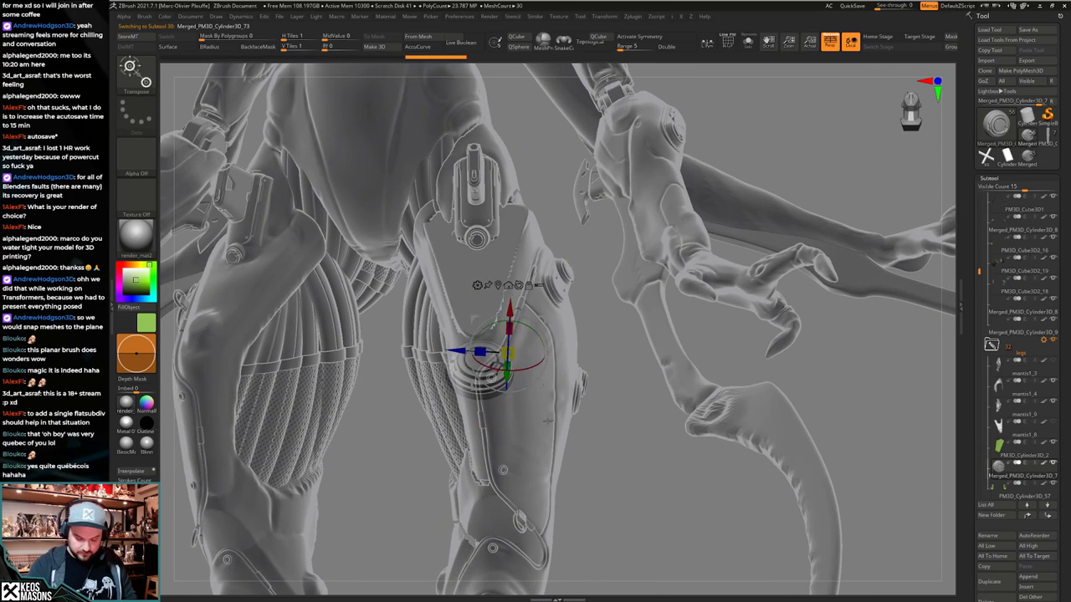
right_click_drag(548, 422, 634, 412)
left_click_drag(475, 386, 592, 338)
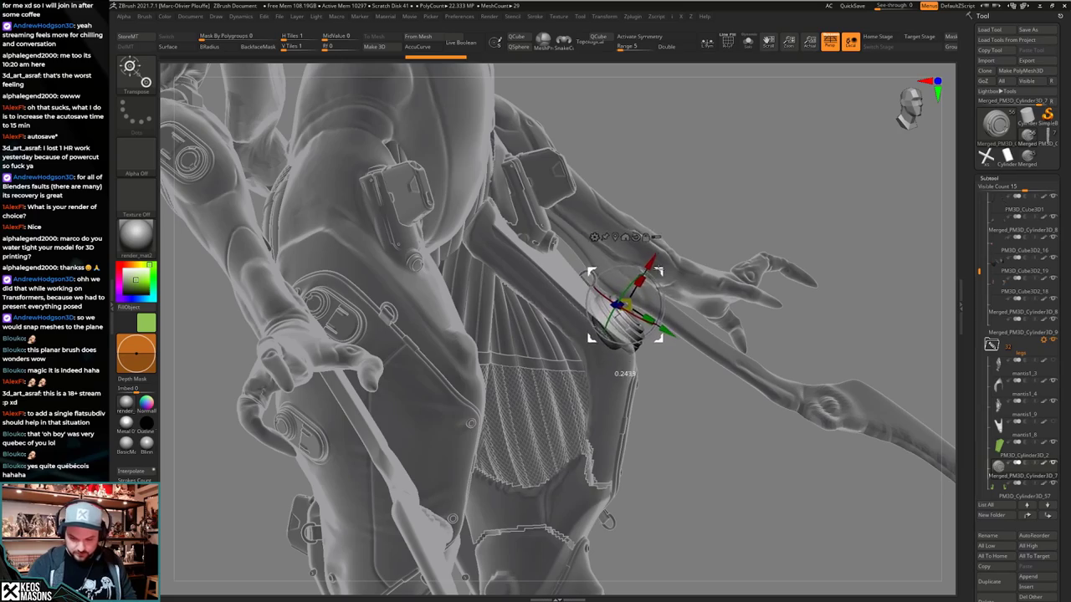
Reposition the round disc onto the lower end of the green left-thigh plate using the transpose line.
mouse_move(757, 378)
right_mouse_down()
mouse_move(681, 378)
mouse_move(676, 409)
mouse_move(638, 408)
right_mouse_up()
key("y")
left_click_drag(638, 408, 662, 315)
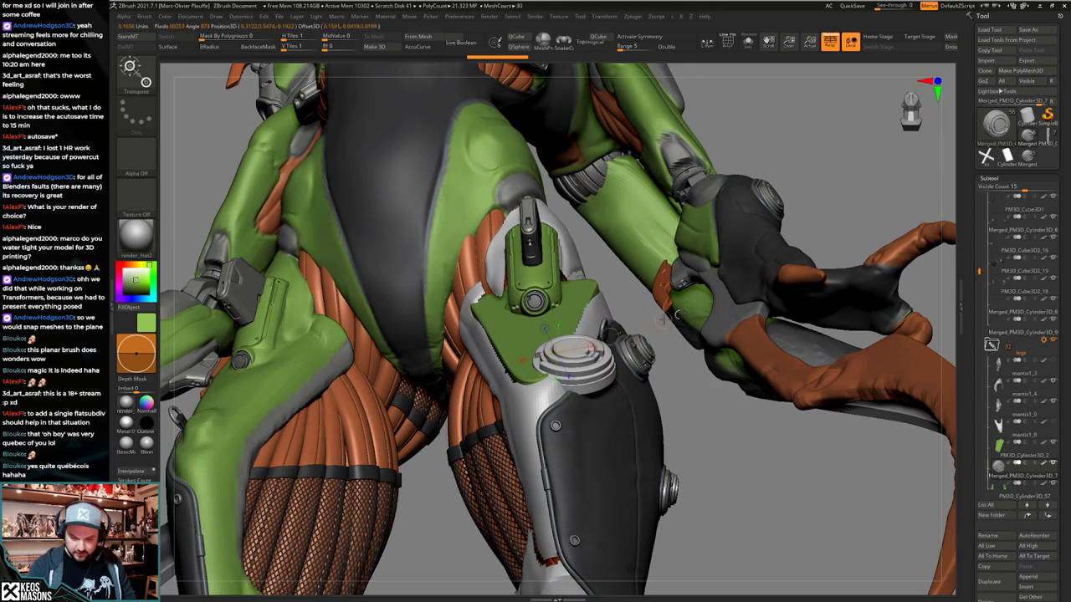
left_click_drag(606, 339, 605, 336)
right_click_drag(605, 337, 580, 409)
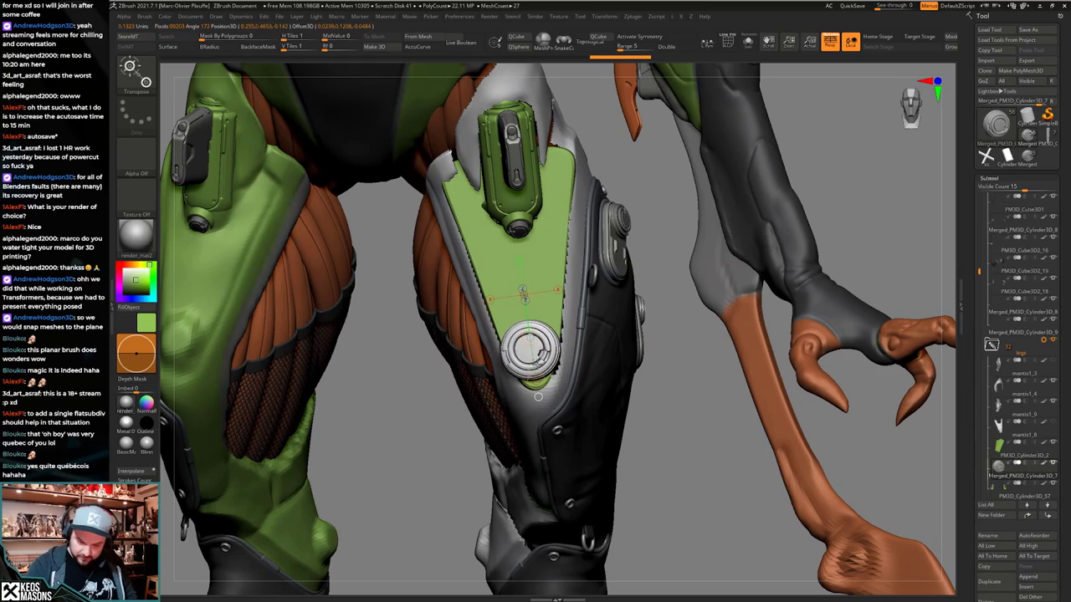
left_click_drag(538, 397, 539, 393)
mouse_move(559, 387)
right_mouse_down()
mouse_move(574, 256)
mouse_move(598, 315)
mouse_move(525, 296)
mouse_move(548, 305)
mouse_move(578, 453)
mouse_move(559, 403)
right_mouse_up()
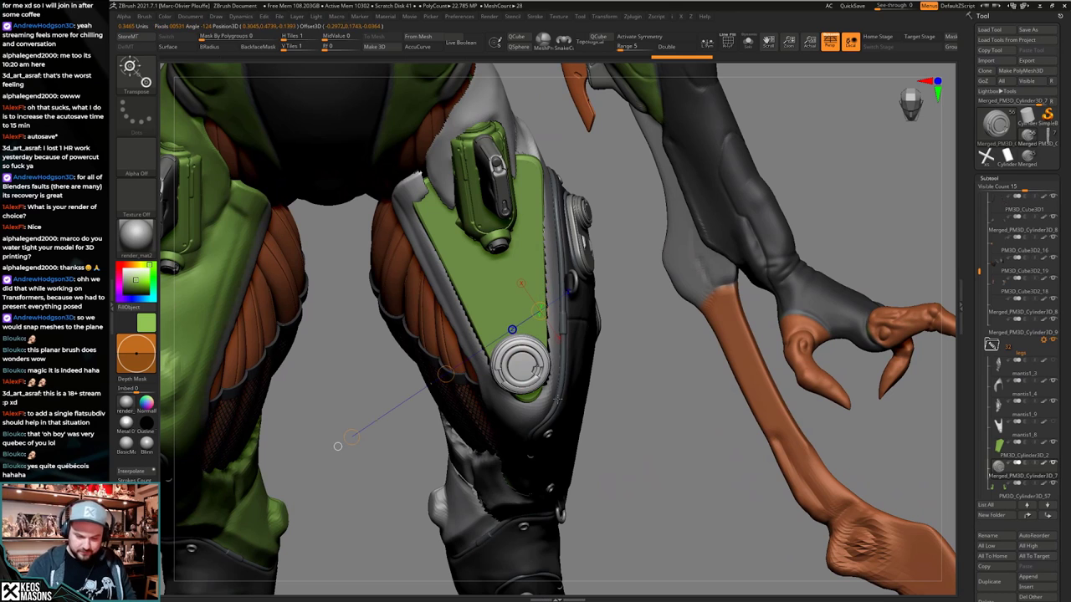
Scale down the round disc and align it with the surface of the green thigh plate.
left_click(511, 329)
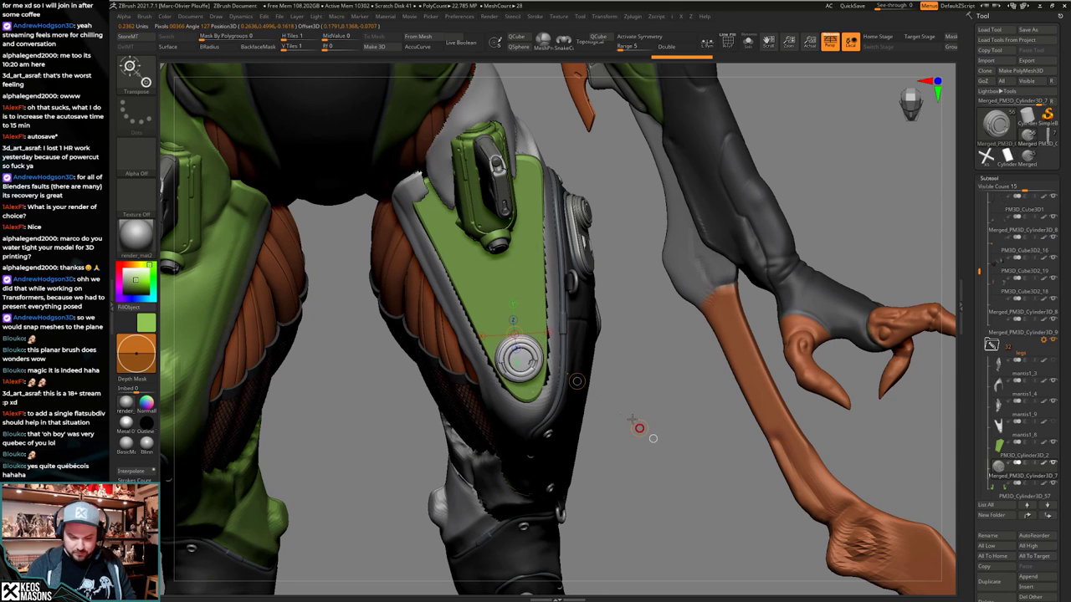
left_click_drag(631, 419, 563, 391)
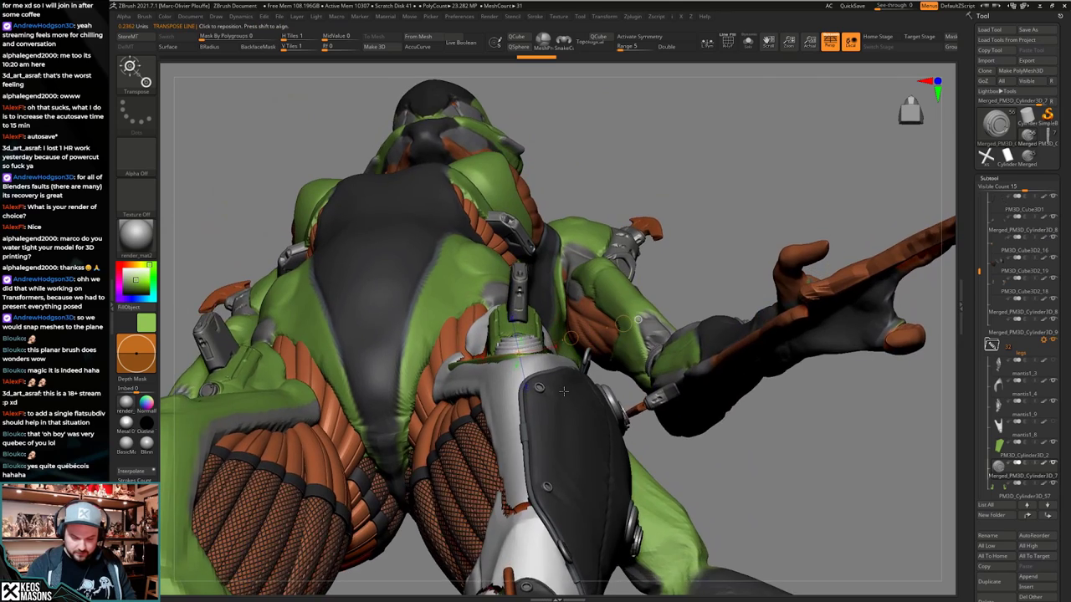
right_click_drag(563, 391, 528, 337, "ctrl")
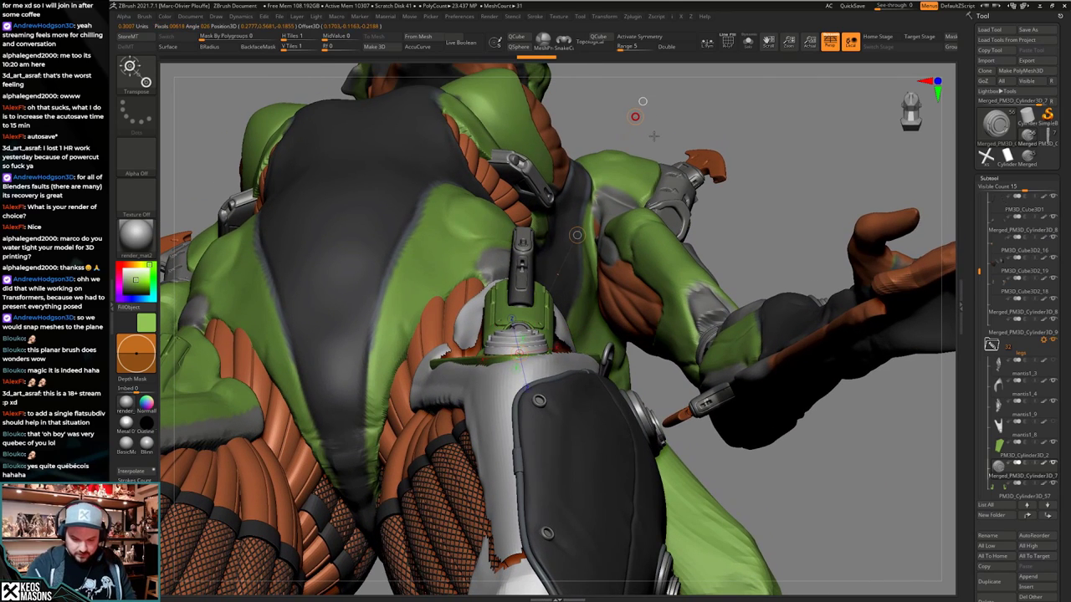
right_click_drag(535, 435, 611, 412)
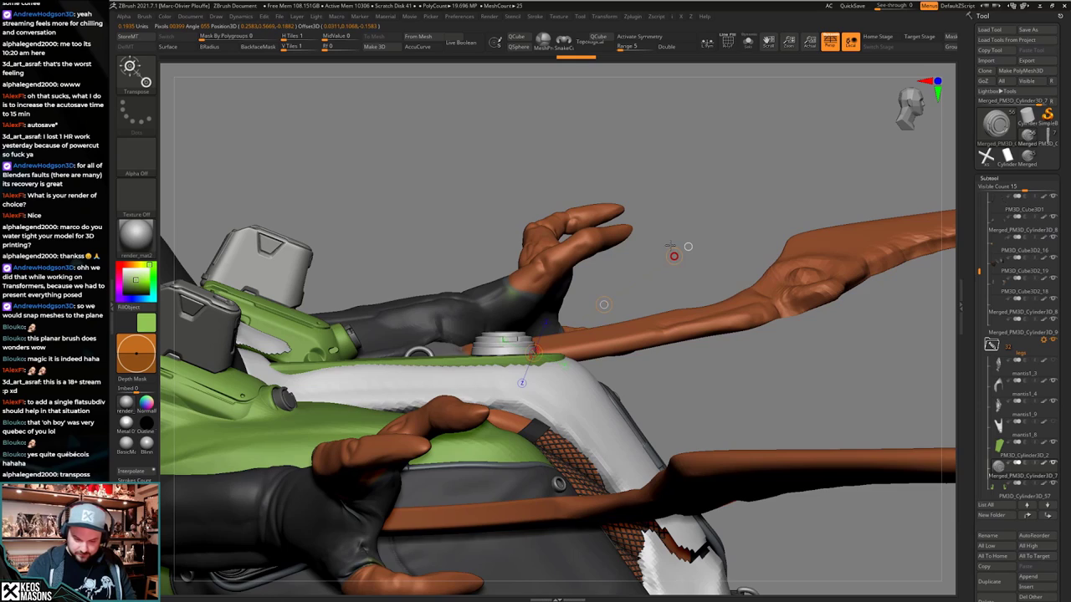
right_click_drag(699, 351, 616, 373)
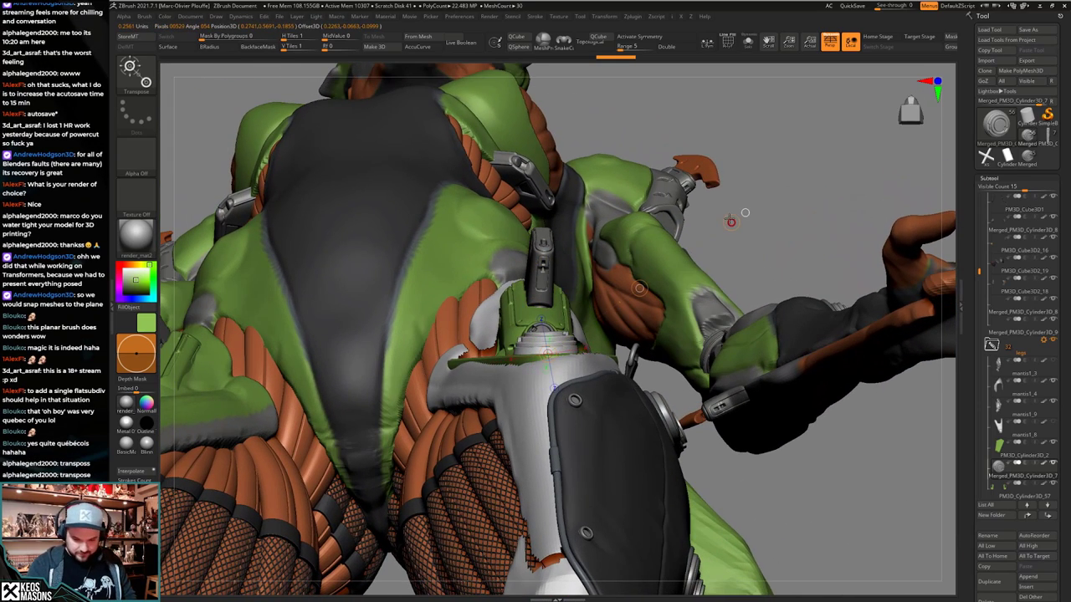
Fine-tune the disc's seat on the plate's lower tip, scale it down a little more, and return to draw mode.
key("q")
mouse_move(479, 233)
right_mouse_down()
mouse_move(523, 331)
mouse_move(596, 409)
mouse_move(576, 405)
right_mouse_up()
key("w")
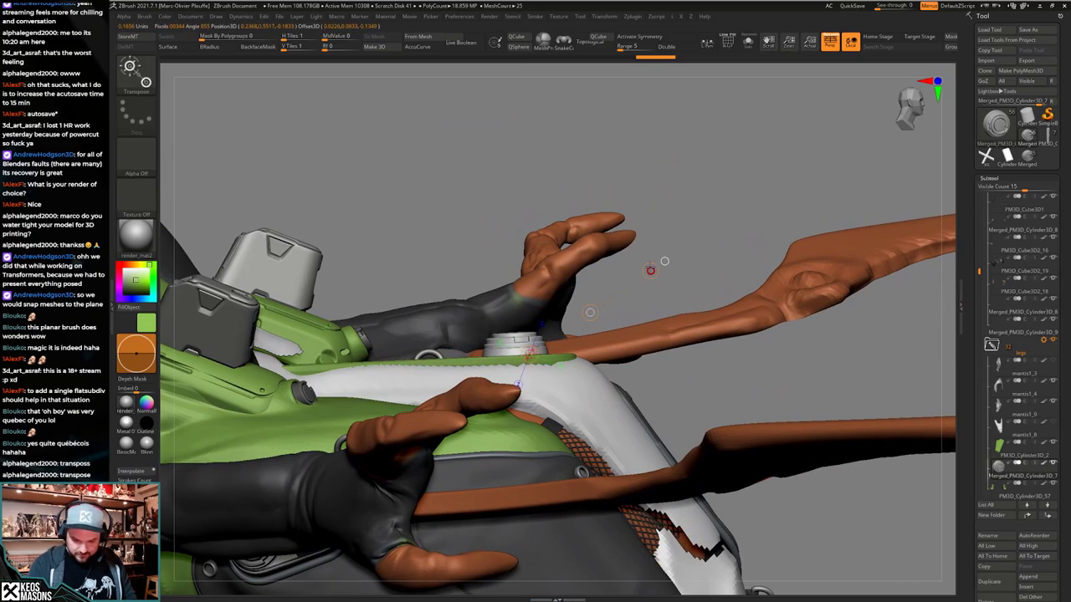
key("q")
mouse_move(578, 352)
right_mouse_down()
mouse_move(612, 413)
mouse_move(577, 396)
mouse_move(579, 381)
right_mouse_up()
key("w")
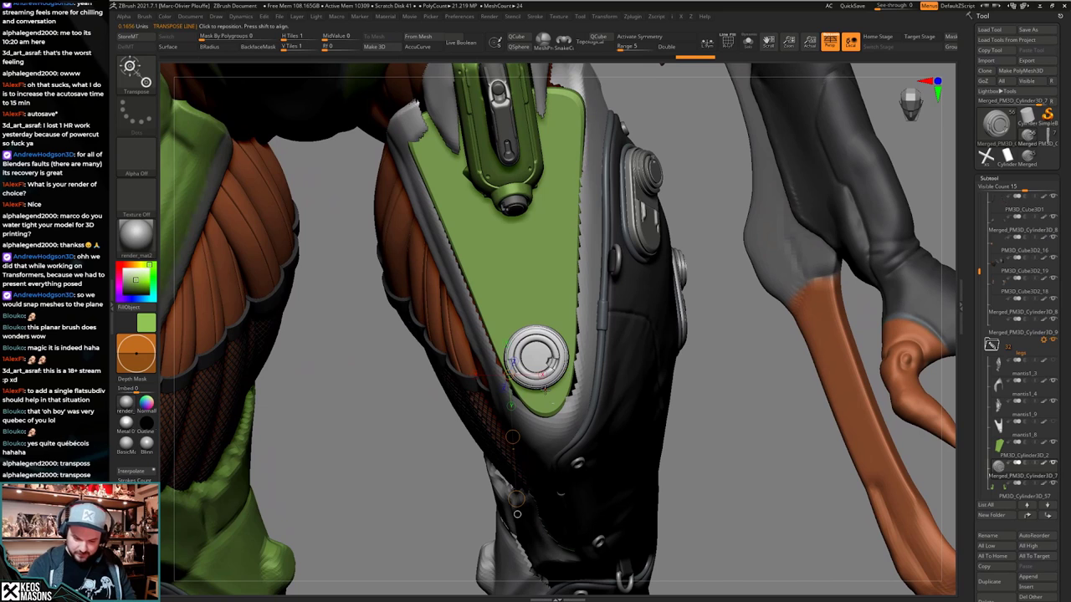
left_click_drag(545, 388, 741, 305)
right_click_drag(748, 304, 727, 323)
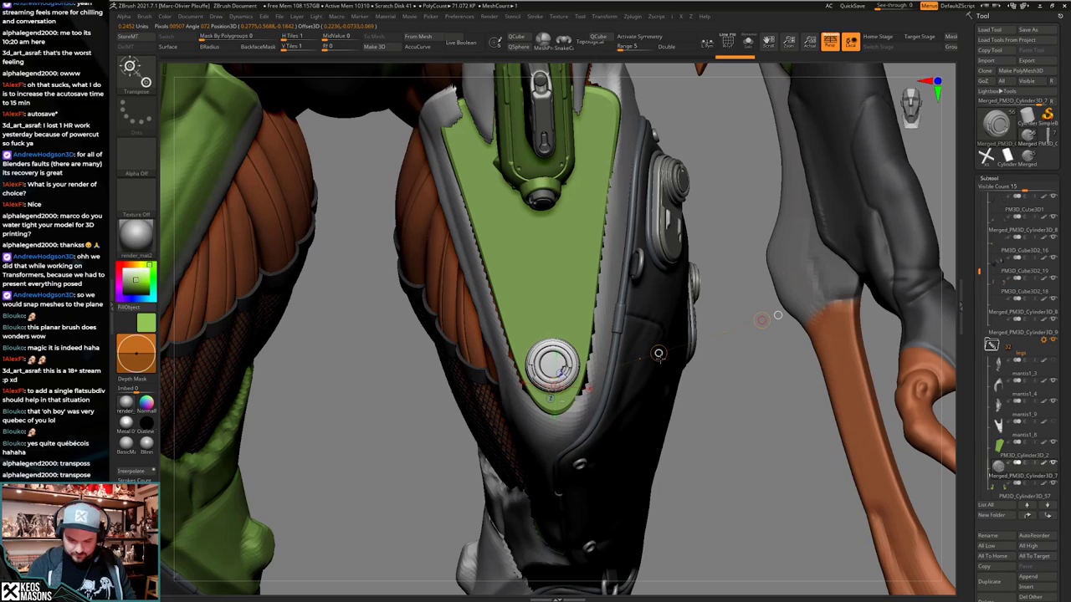
key("q")
mouse_move(658, 354)
right_mouse_down("ctrl")
mouse_move(656, 251)
mouse_move(644, 368)
mouse_move(511, 302)
right_mouse_up("ctrl")
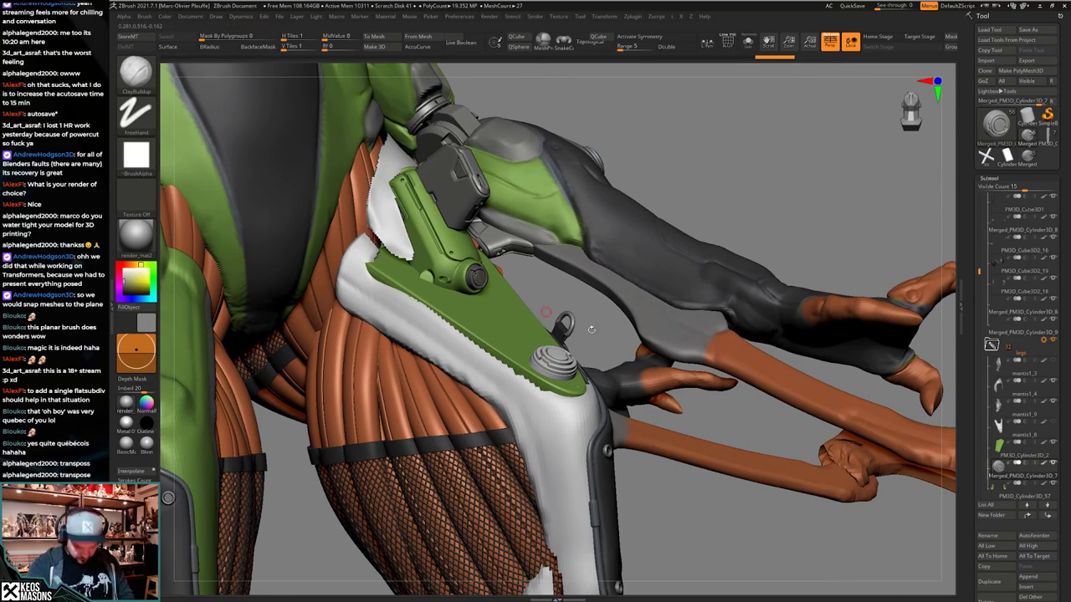
mouse_move(591, 330)
right_mouse_down()
mouse_move(624, 351)
mouse_move(604, 458)
mouse_move(613, 394)
mouse_move(576, 436)
mouse_move(627, 426)
mouse_move(604, 415)
mouse_move(652, 322)
right_mouse_up()
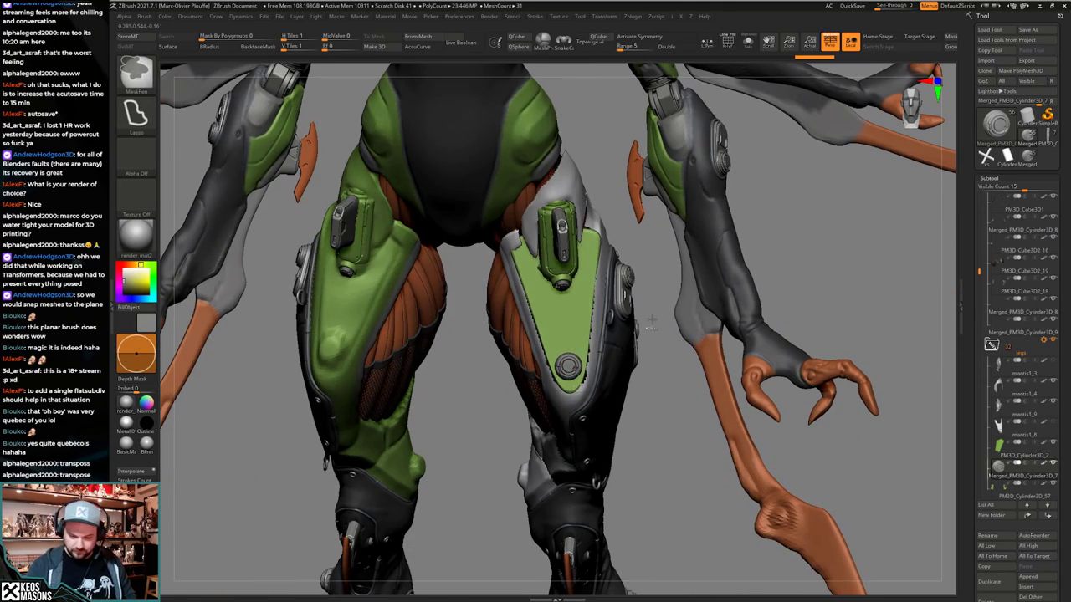
right_click_drag(646, 446, 621, 339)
key("space")
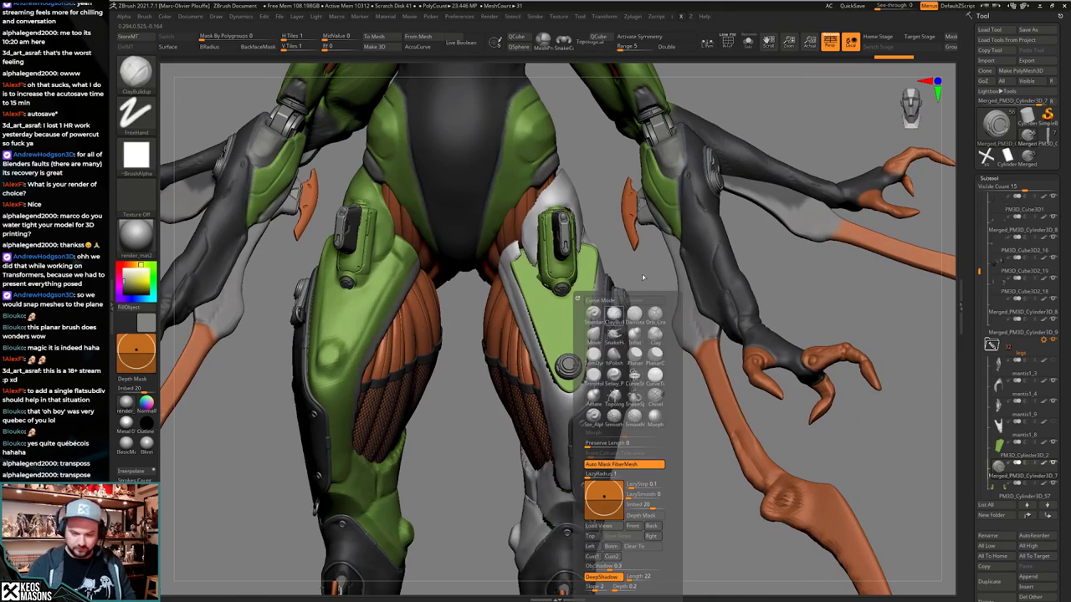
key("b")
left_click(593, 282)
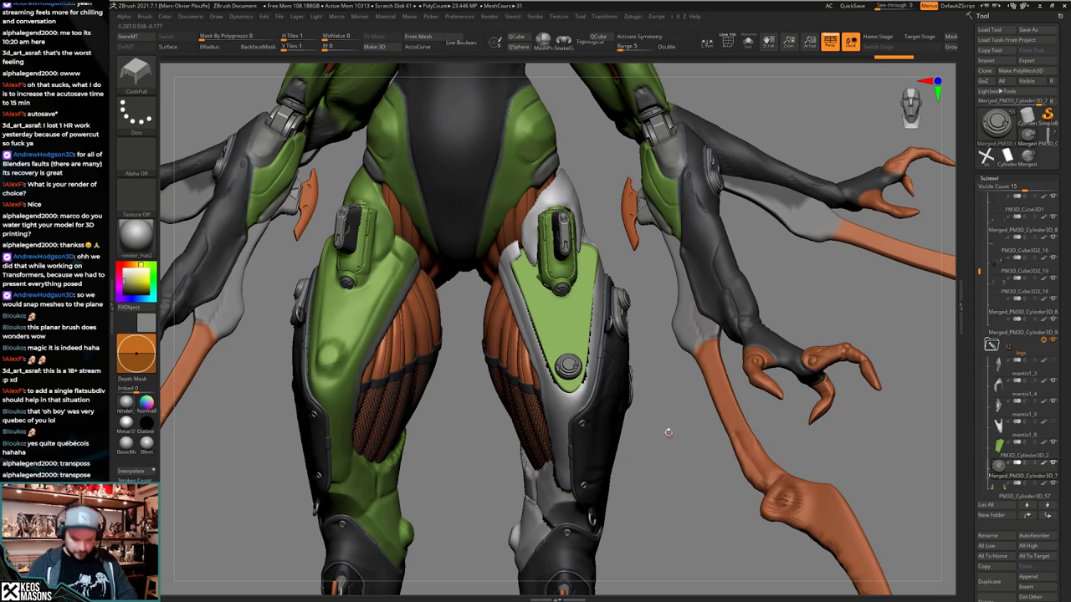
key("space")
left_click(650, 337)
Select the white leg armour mesh mantis1_9 and save the tool as mantis_11_separate-polish.ztl.
left_click(584, 408, "alt")
right_click_drag(584, 407, 548, 186)
key("ctrl+shift+t")
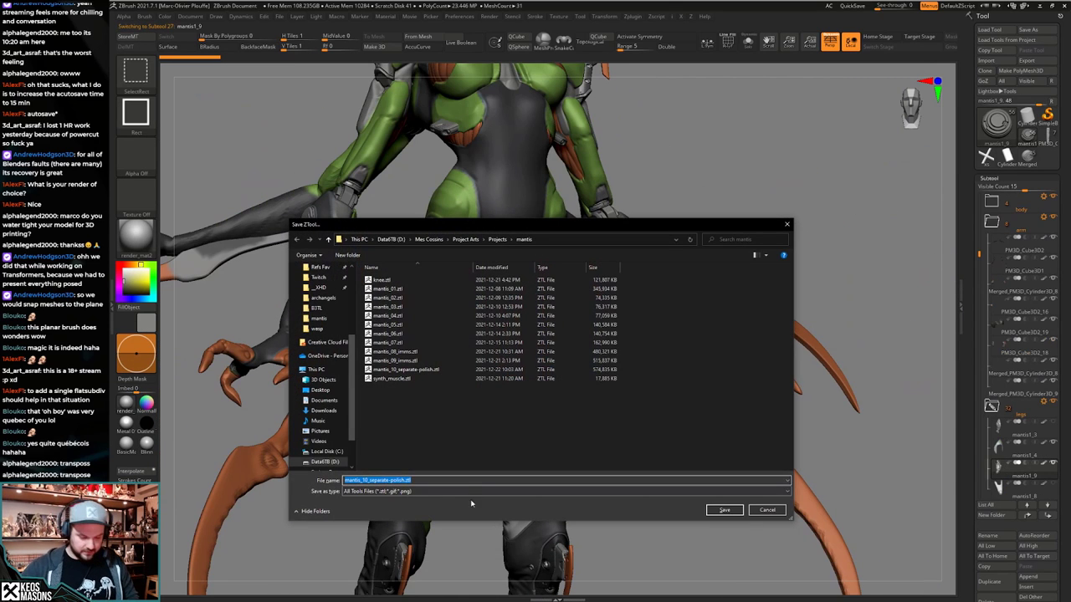
left_click(365, 480)
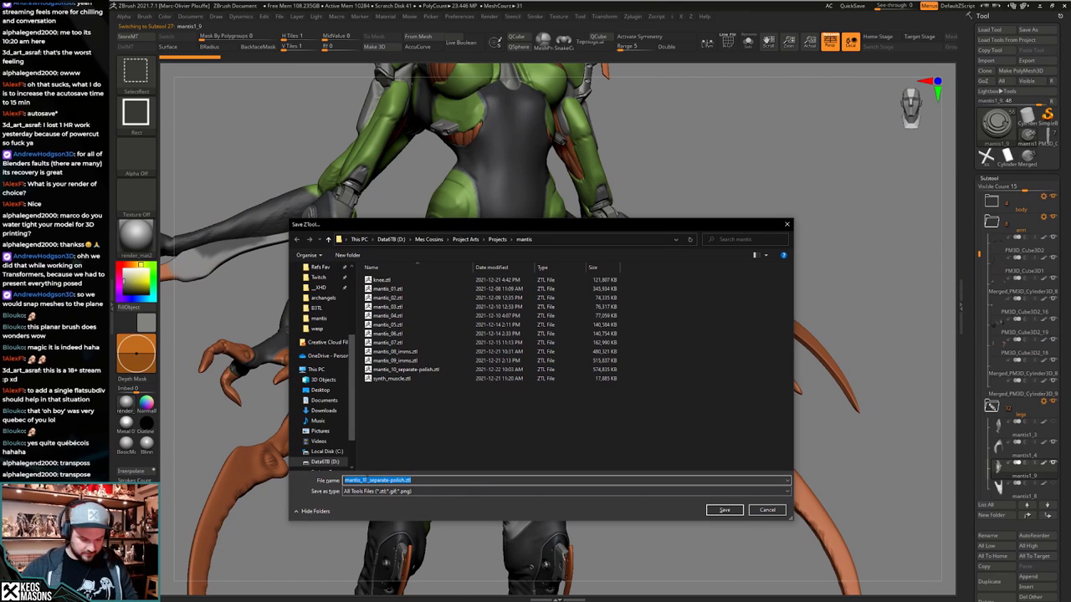
left_click(729, 512)
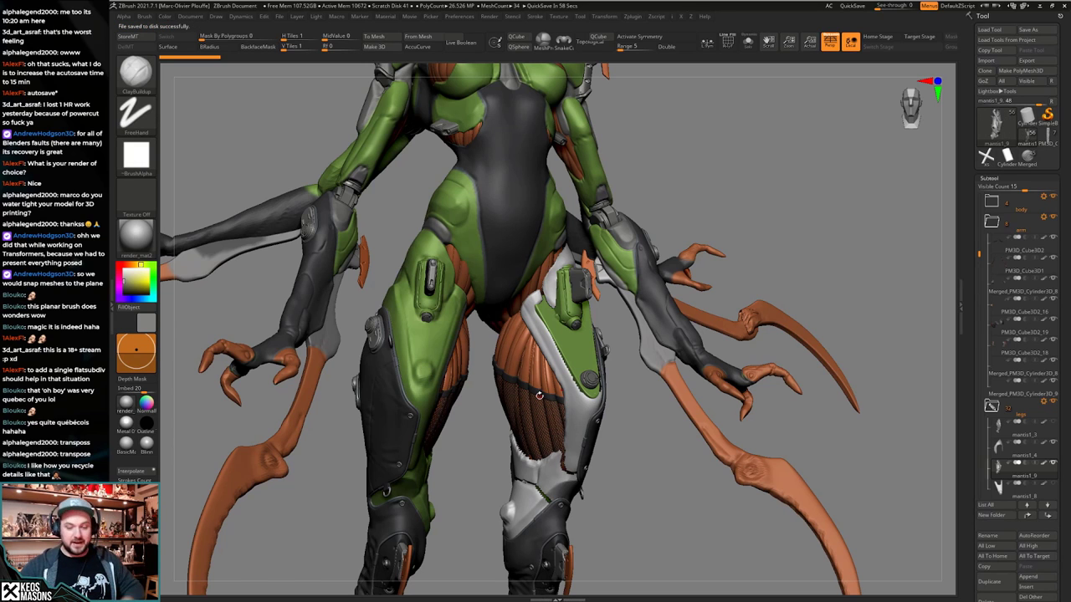
Isolate the mantis1_9 leg armour with its polygroups displayed and split the thigh-frame polygroup from the rest of the mesh.
left_click_drag(648, 429, 630, 445)
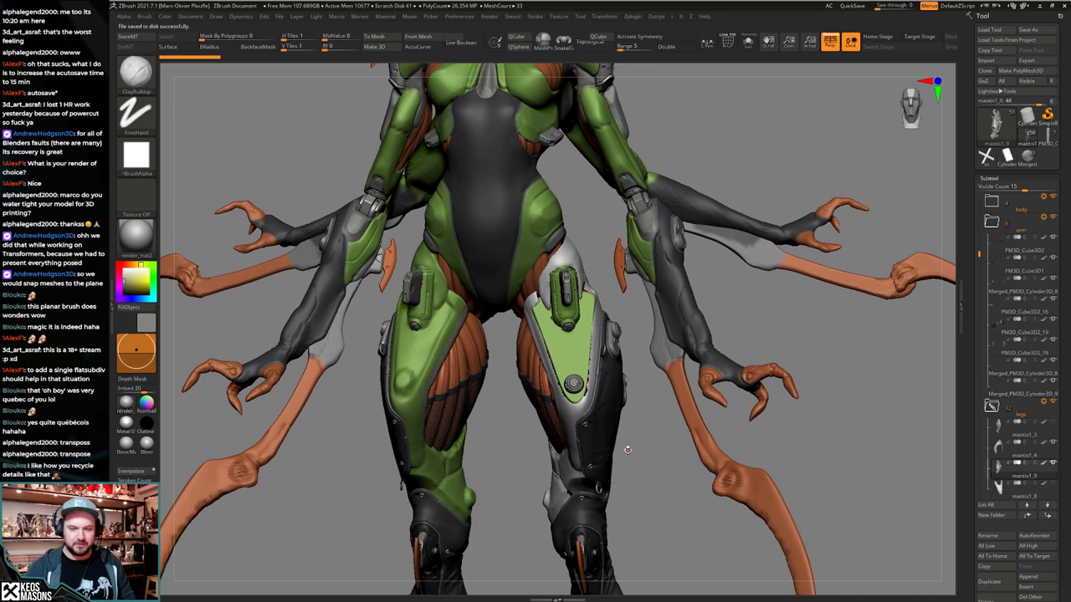
mouse_move(608, 433)
right_mouse_down("alt")
mouse_move(596, 476)
mouse_move(573, 398)
mouse_move(584, 420)
mouse_move(558, 389)
right_mouse_up("alt")
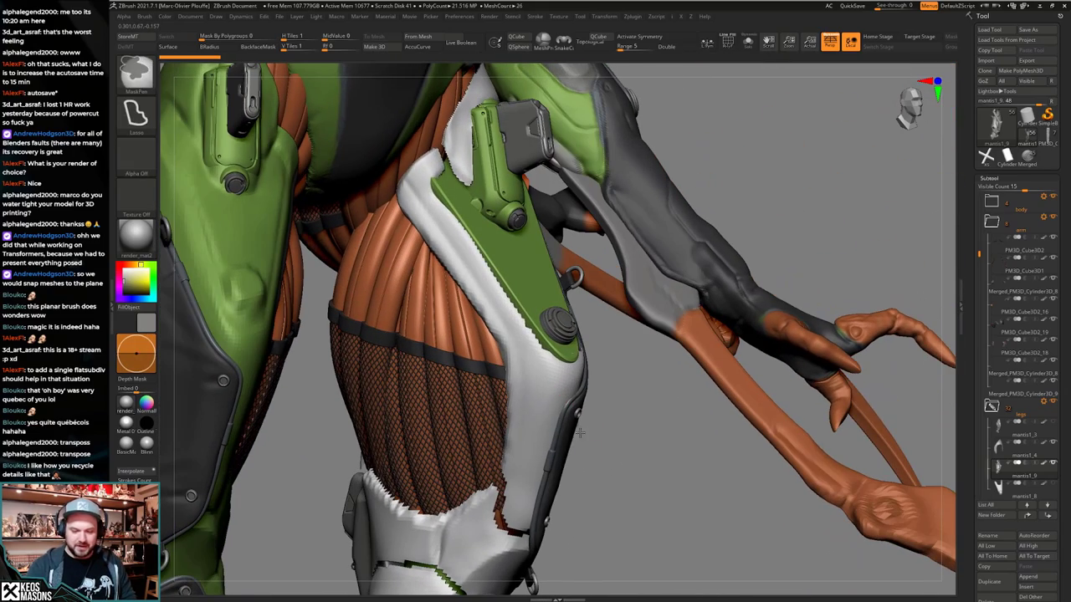
right_click_drag(589, 437, 638, 373, "ctrl")
key("shift+alt+s")
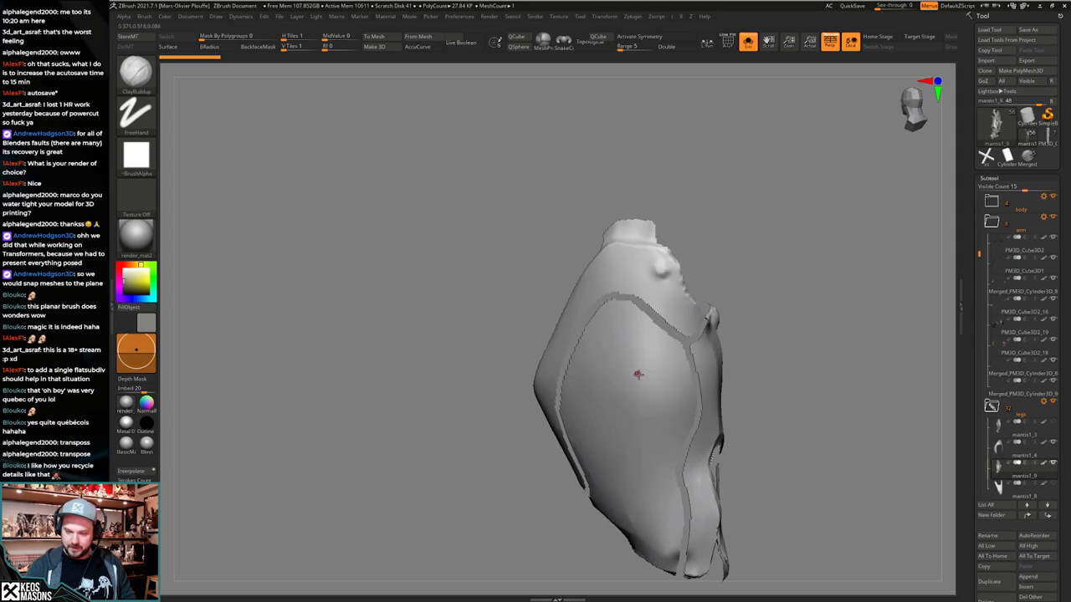
key("shift+f")
key("shift+alt+s")
right_click_drag(560, 540, 555, 428)
key("shift+f")
key("shift+alt+s")
right_click_drag(556, 429, 547, 382)
key("shift+f")
left_click(554, 379, "ctrl+shift")
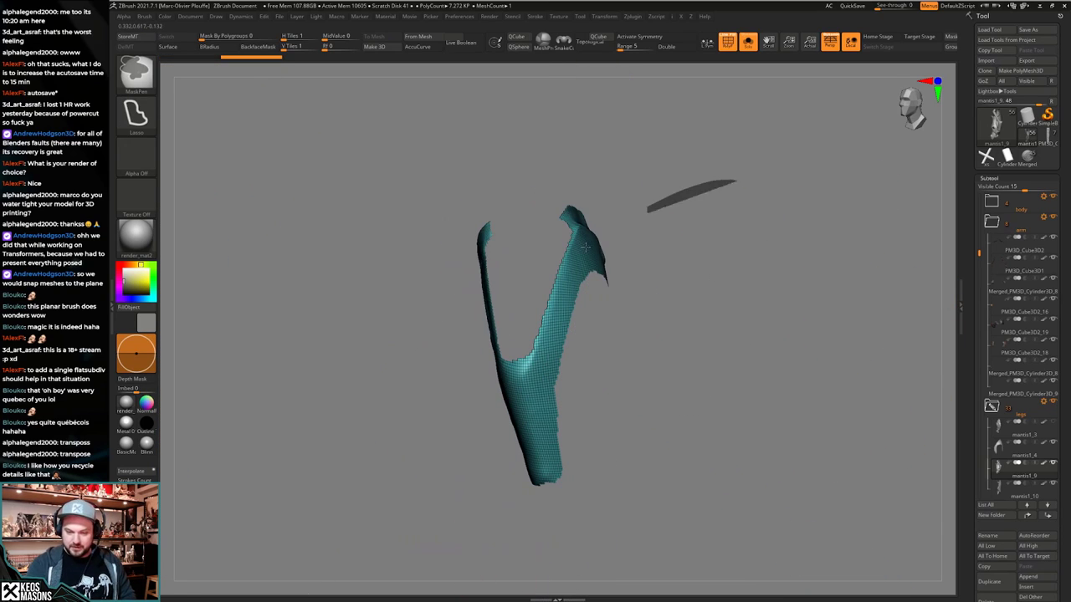
Clear the mask on the separated thigh frame and show all the subtools again.
left_click_drag(586, 246, 621, 405, "ctrl")
left_click_drag(707, 378, 725, 394, "ctrl")
key("shift+alt+s")
right_click_drag(744, 396, 717, 405)
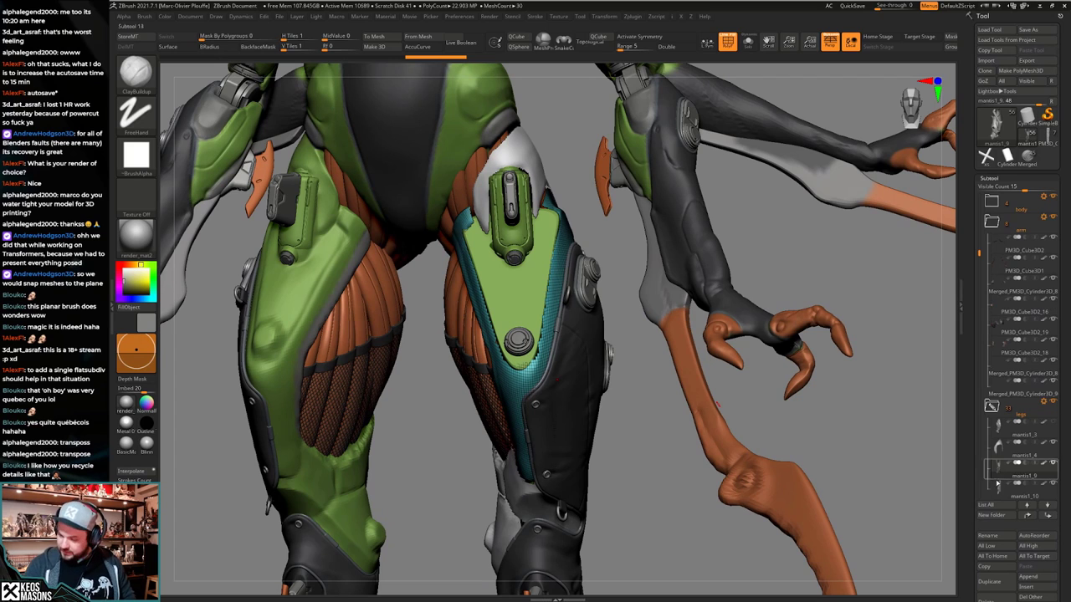
Delete the mantis1_8 subtool, the old panel underneath the green thigh plate.
left_click_drag(982, 269, 983, 301)
left_click(998, 388)
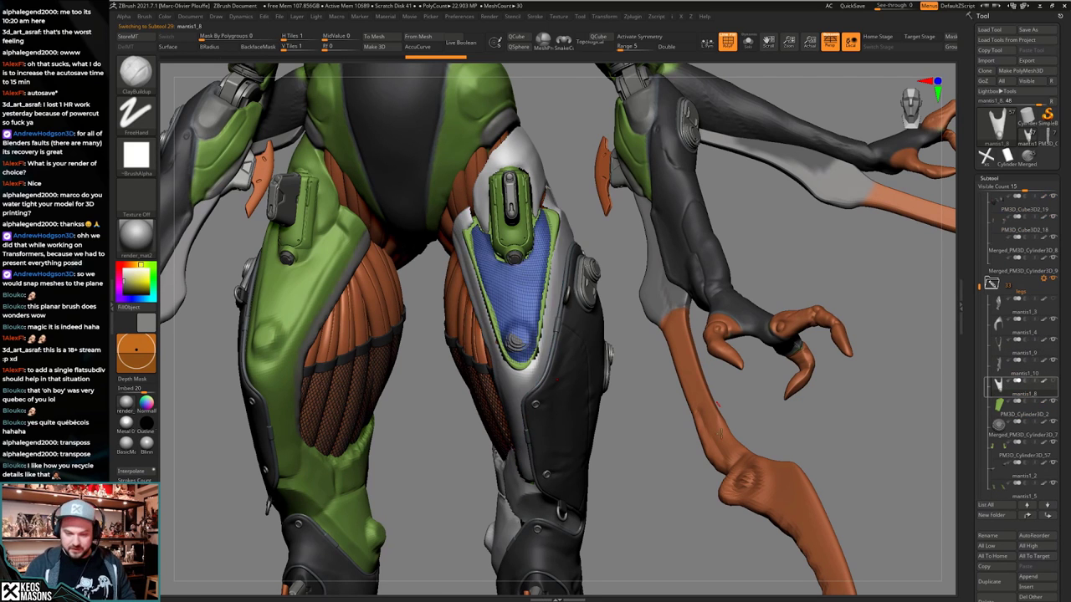
mouse_move(553, 432)
right_mouse_down()
mouse_move(574, 416)
mouse_move(566, 448)
right_mouse_up()
key("shift+f")
key("shift+f")
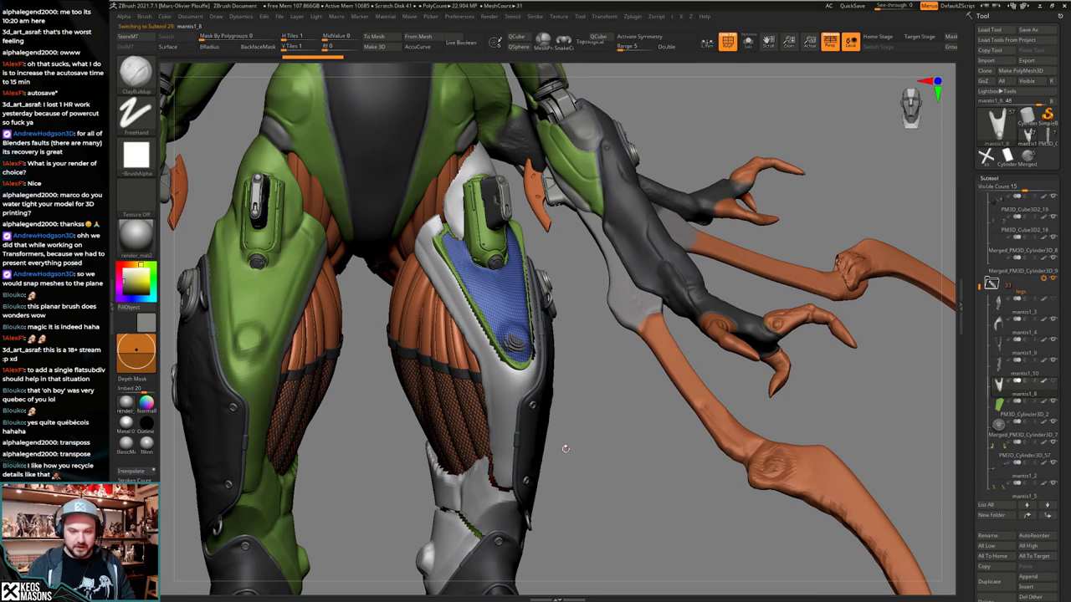
left_click(996, 593)
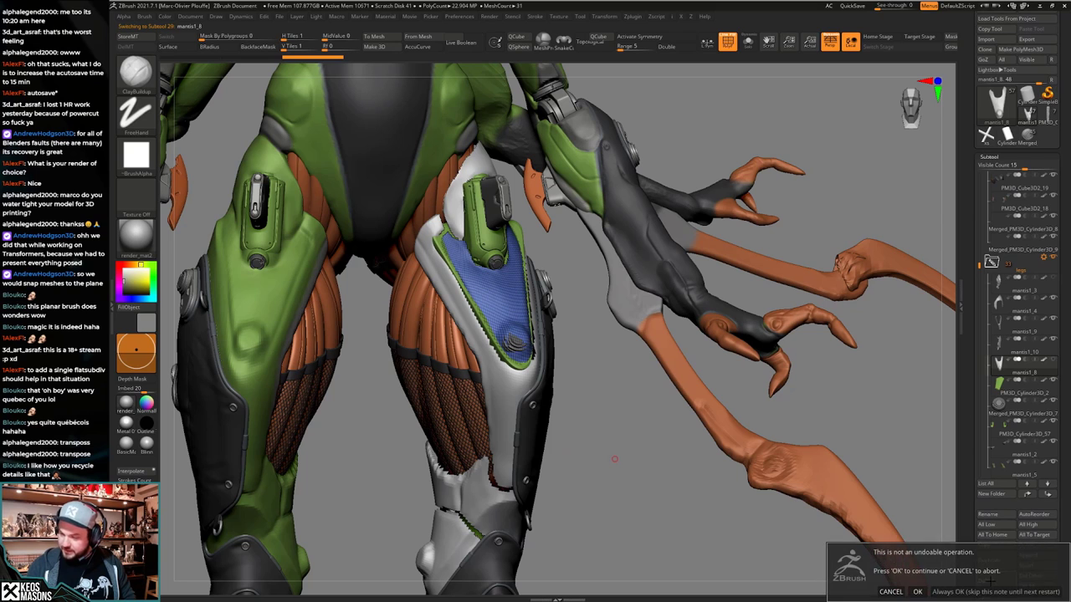
left_click(917, 591)
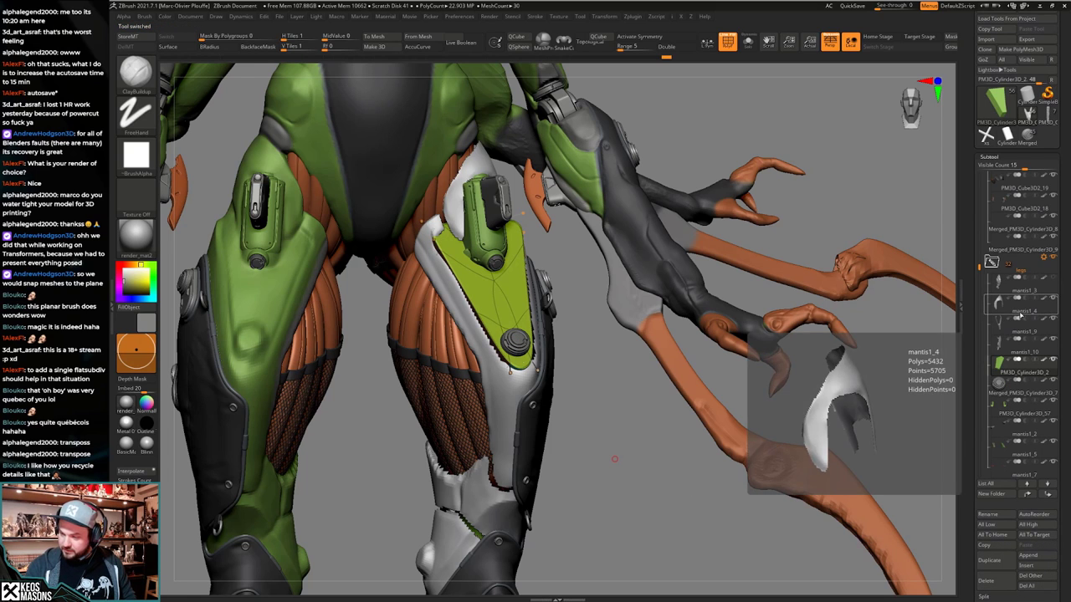
Select the mantis1_9 thigh frame and isolate it with its polyframe display turned off.
left_click(1014, 344)
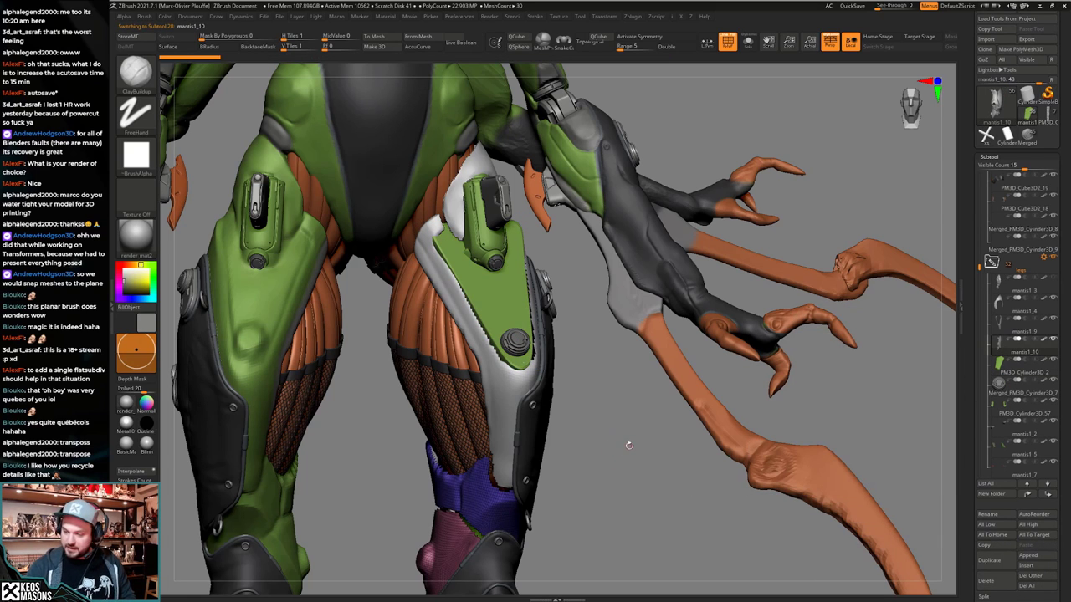
left_click(996, 332)
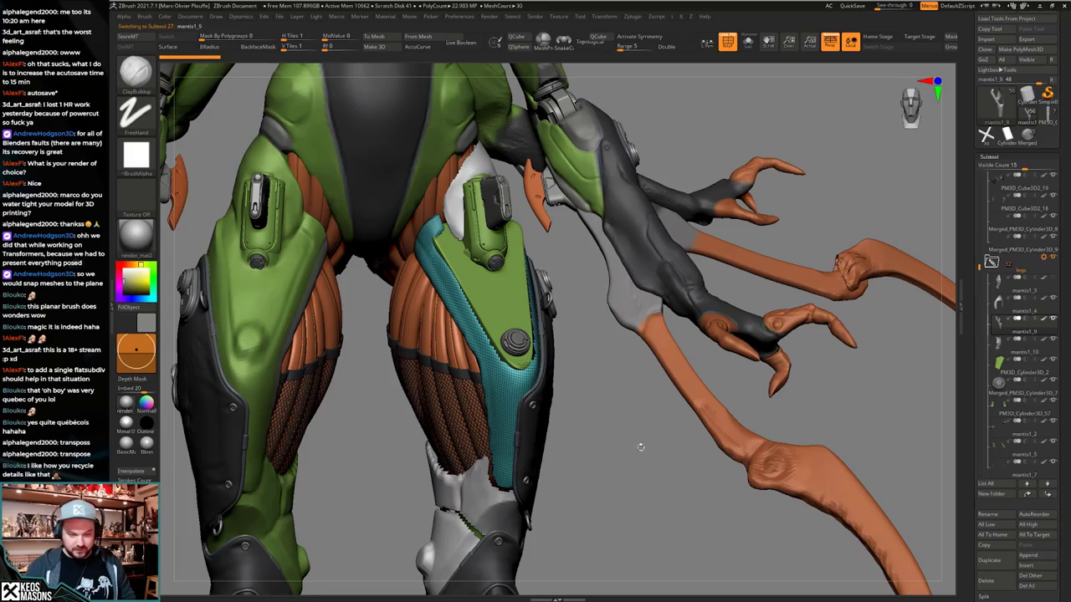
left_click_drag(641, 448, 636, 484)
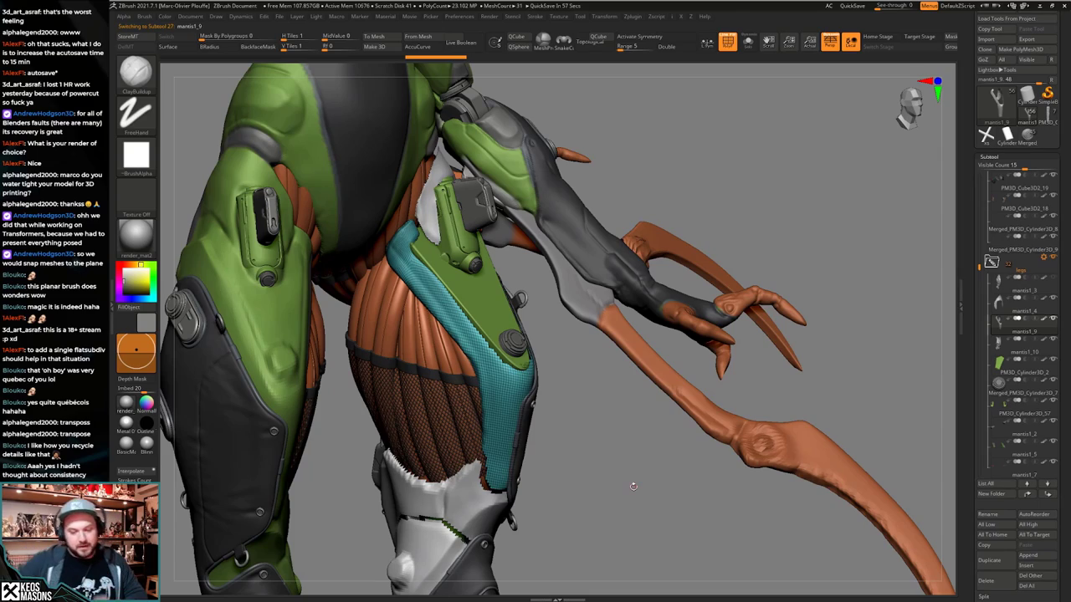
left_click_drag(608, 439, 597, 401)
key("shift+s")
key("shift+f")
Switch to the hPolish brush and smooth the front surface of the thigh frame below its notch.
left_click_drag(597, 345, 589, 349)
key("space")
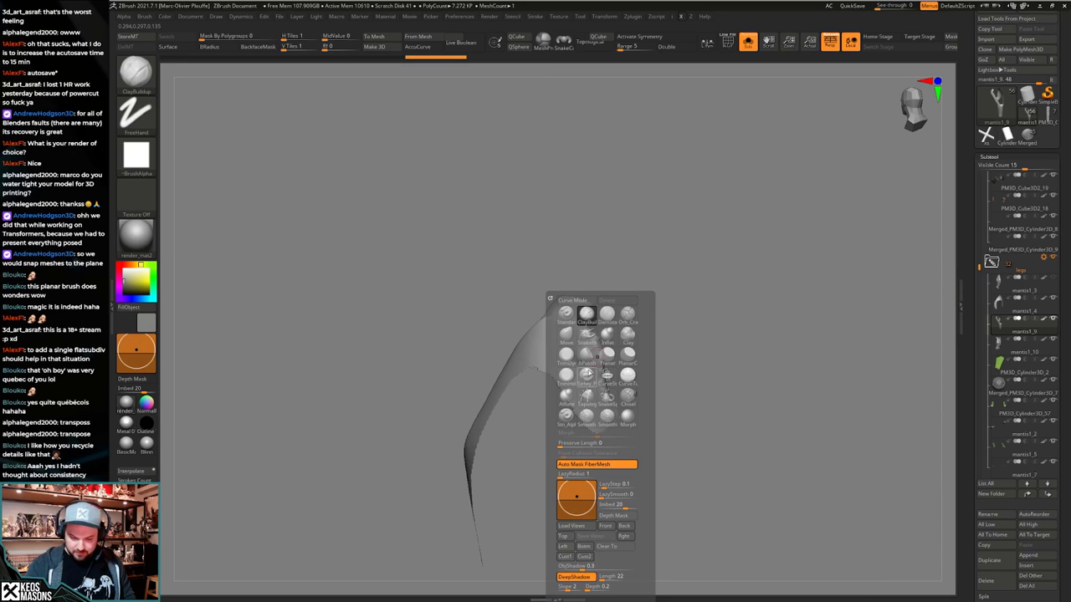
left_click(588, 358)
mouse_move(580, 354)
right_mouse_down()
mouse_move(566, 360)
mouse_move(576, 349)
right_mouse_up()
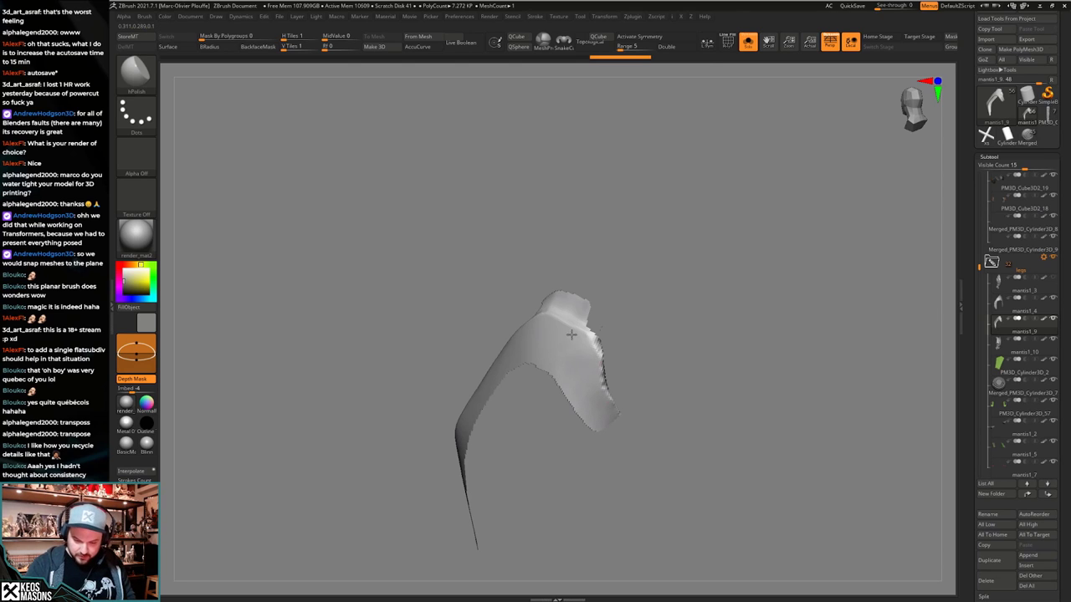
right_click_drag(571, 334, 527, 326)
right_click_drag(516, 506, 555, 370, "alt")
key("alt+s")
key("alt+s")
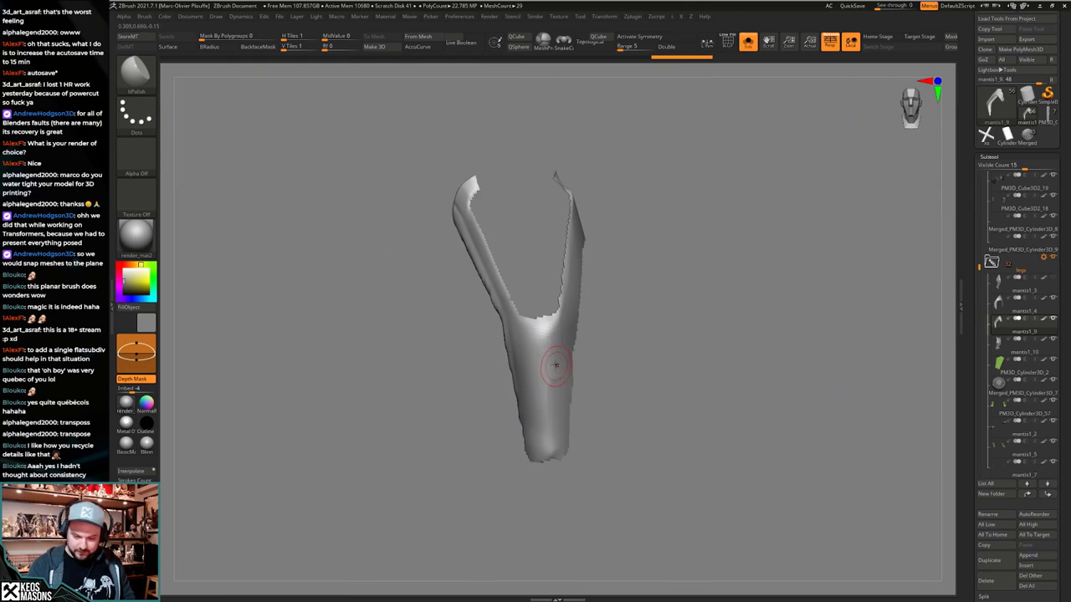
mouse_move(555, 366)
left_mouse_down("shift")
mouse_move(546, 411)
mouse_move(554, 398)
left_mouse_up("shift")
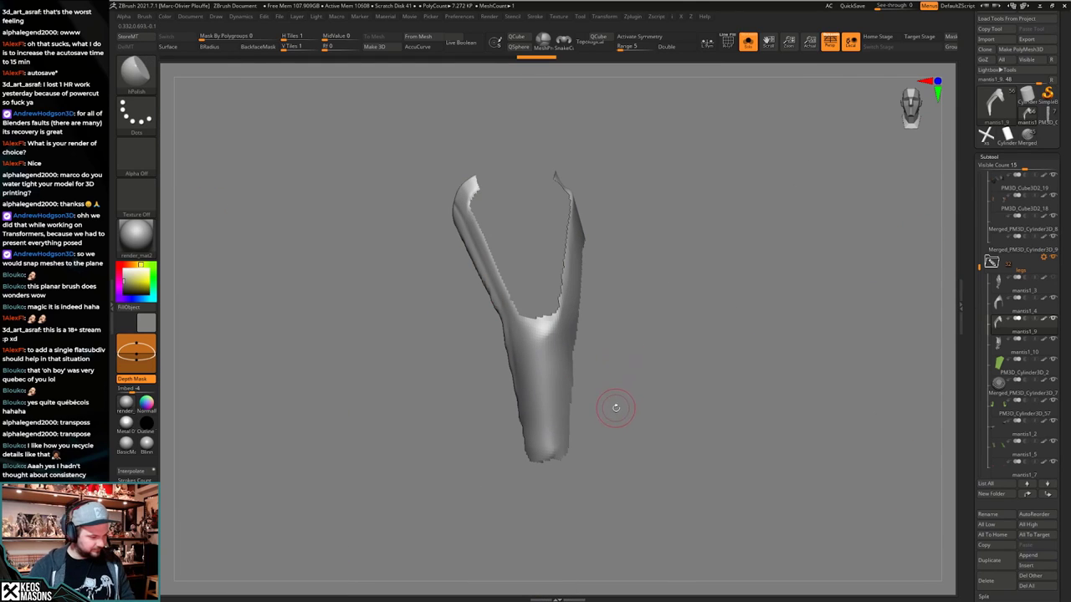
Turn off solo display to view the thigh frame together with the whole model.
right_click_drag(611, 386, 568, 410)
key("alt+s")
left_click_drag(567, 409, 557, 424)
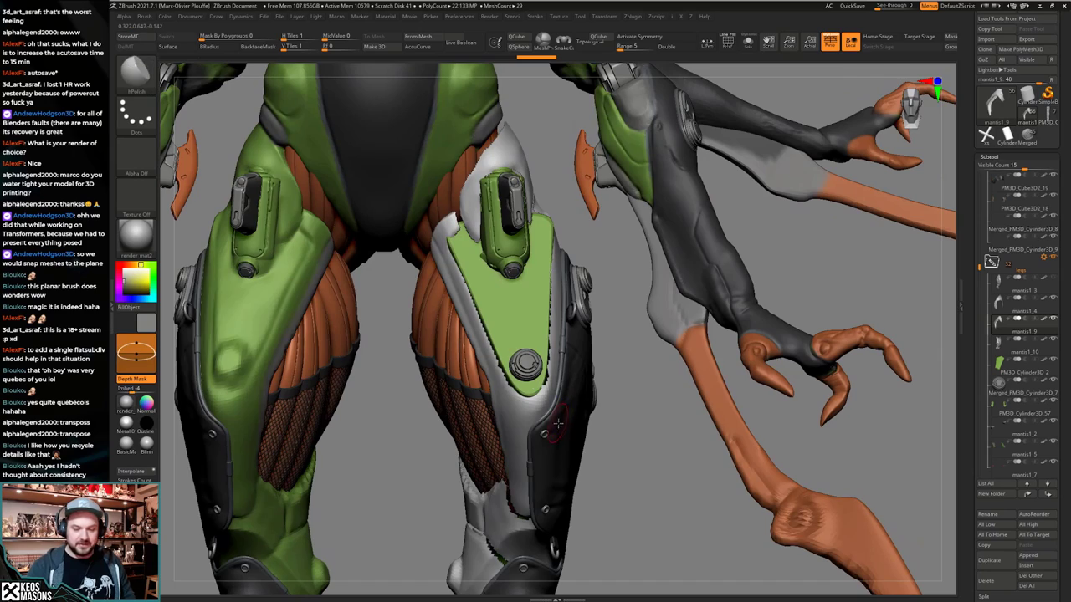
Examine the whole mantis model and its left thigh armour from the front and the sides.
right_click_drag(548, 439, 579, 368)
key("alt+s")
key("alt+s")
mouse_move(608, 446)
right_mouse_down("alt")
mouse_move(608, 412)
mouse_move(621, 423)
mouse_move(596, 435)
right_mouse_up("alt")
right_click_drag(596, 434, 599, 454, "alt")
right_click_drag(599, 455, 601, 435)
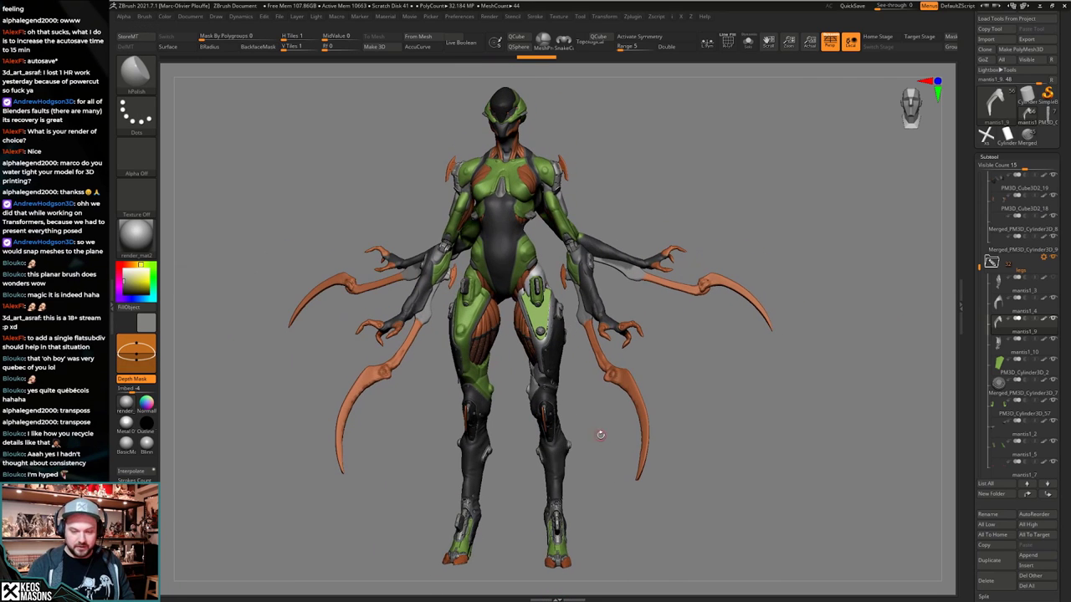
left_click(565, 164, "alt")
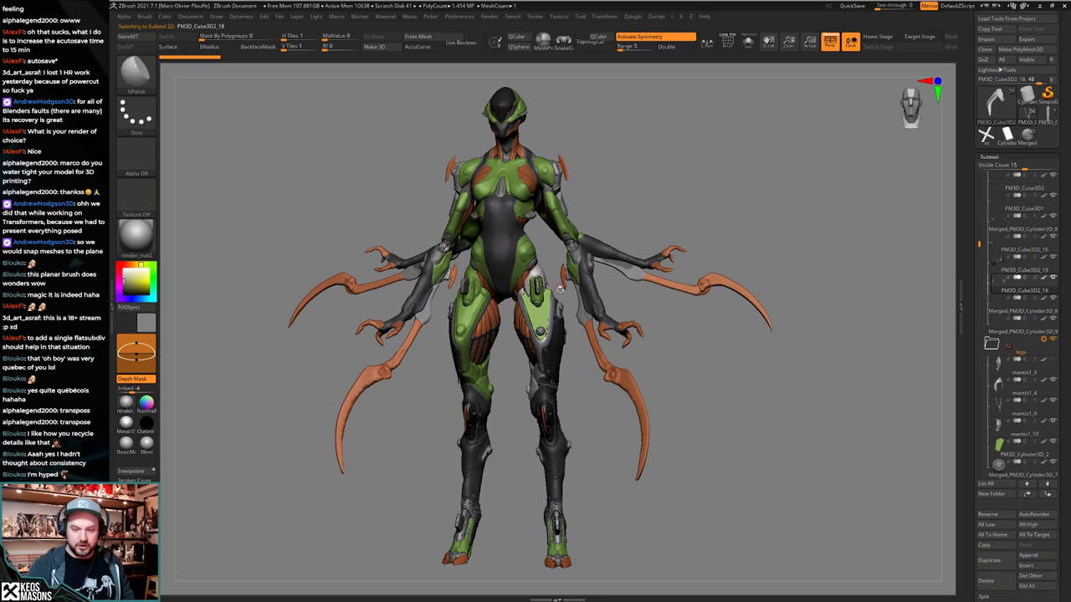
right_click_drag(551, 352, 599, 360)
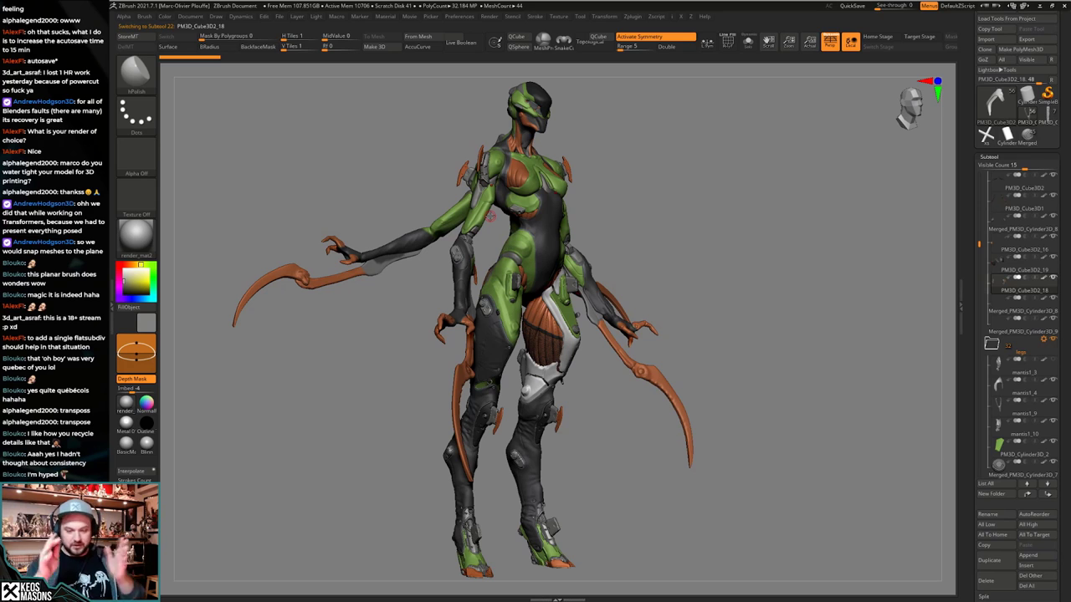
right_click_drag(632, 430, 566, 454, "shift")
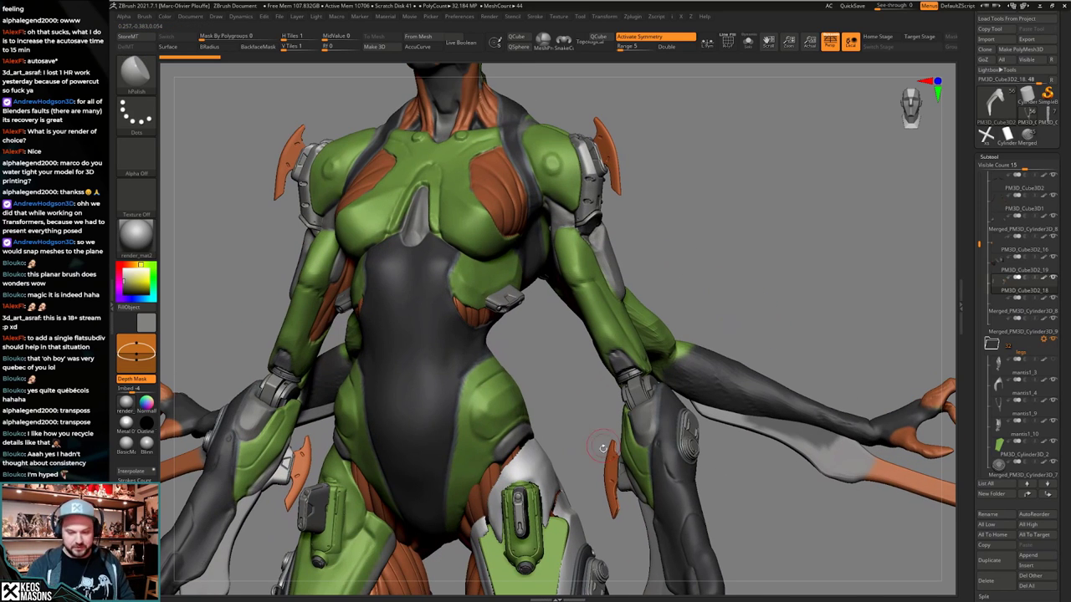
left_click_drag(602, 449, 619, 290, "alt")
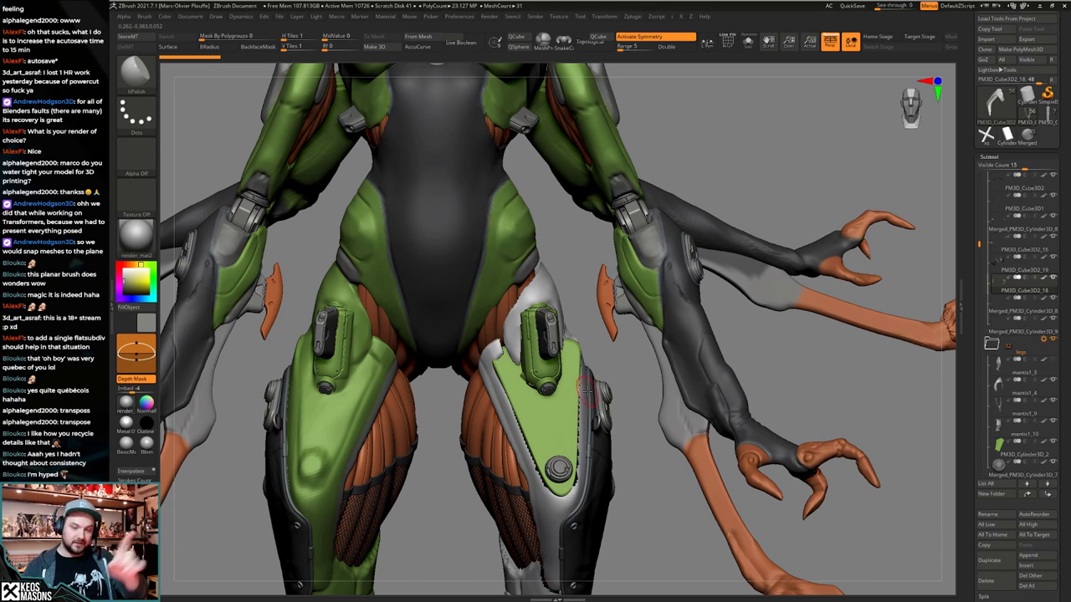
right_click_drag(604, 371, 602, 460, "ctrl")
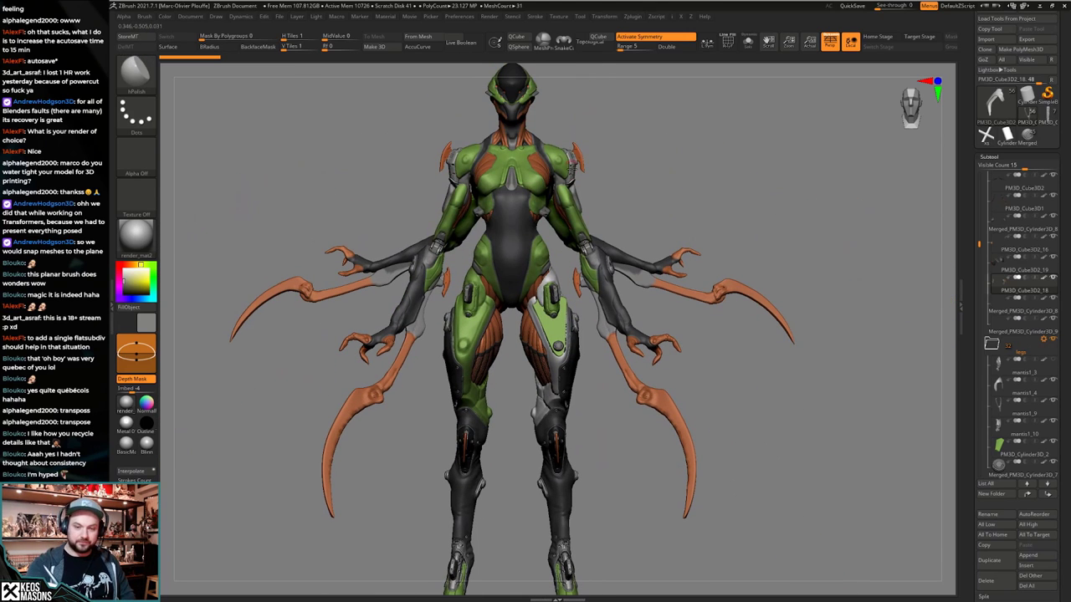
right_click_drag(575, 151, 650, 154)
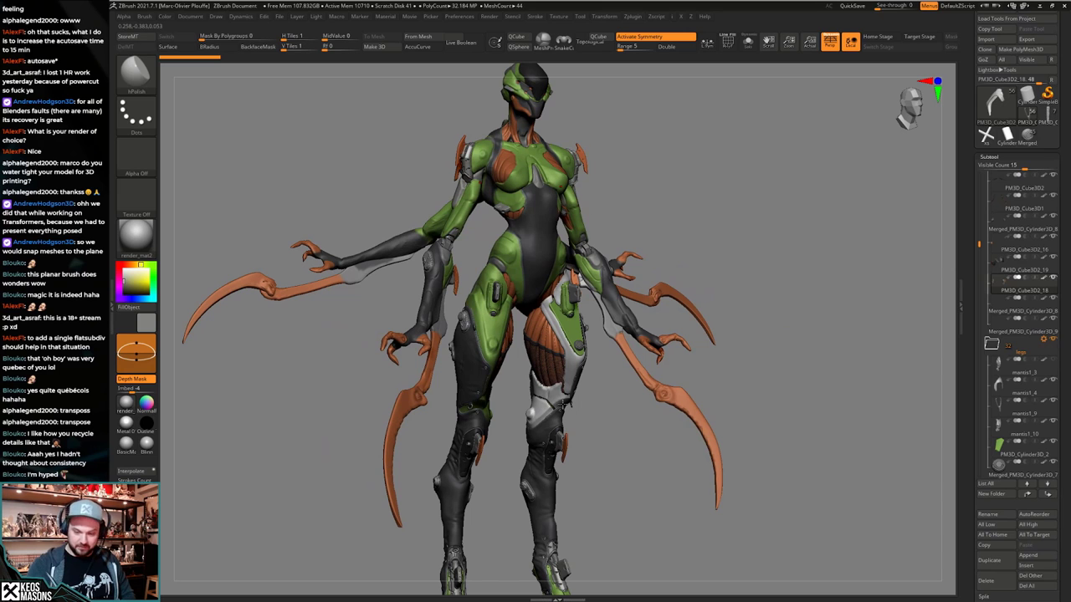
mouse_move(586, 427)
right_mouse_down()
mouse_move(594, 421)
mouse_move(602, 435)
mouse_move(579, 431)
right_mouse_up()
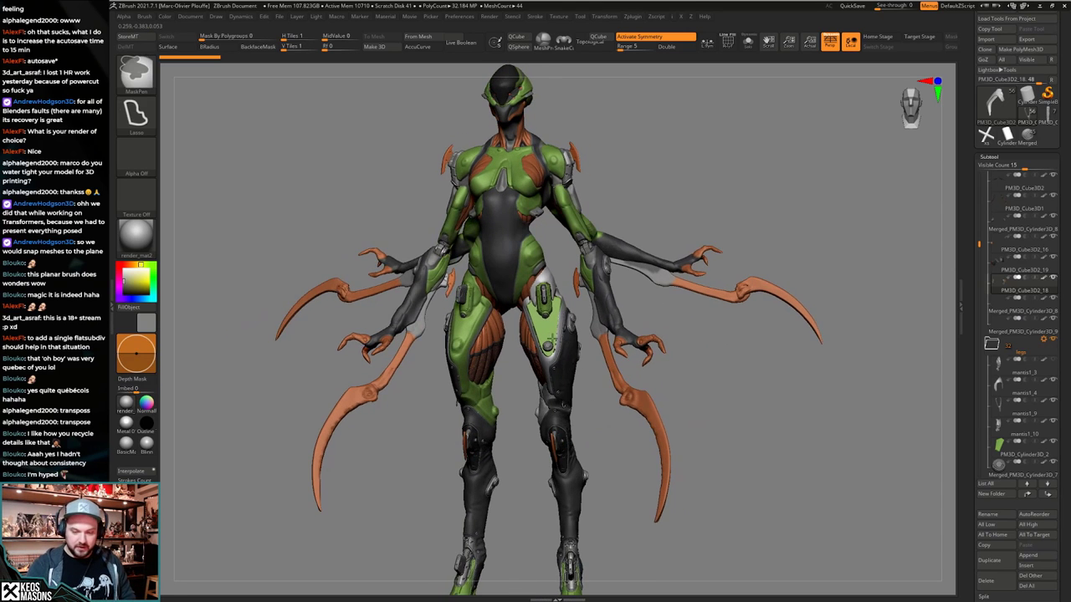
right_click_drag(589, 309, 587, 440, "ctrl")
right_click_drag(587, 440, 591, 188, "alt")
mouse_move(559, 360)
right_mouse_down()
mouse_move(614, 376)
mouse_move(603, 375)
mouse_move(626, 413)
mouse_move(610, 431)
mouse_move(634, 424)
mouse_move(582, 406)
mouse_move(597, 411)
mouse_move(592, 427)
right_mouse_up()
Isolate the mantis1_9 thigh frame with its polyframe display off and subdivide it once.
left_click(608, 376, "alt")
key("alt+s")
key("alt+s")
key("alt+s")
key("shift+f")
key("shift+f")
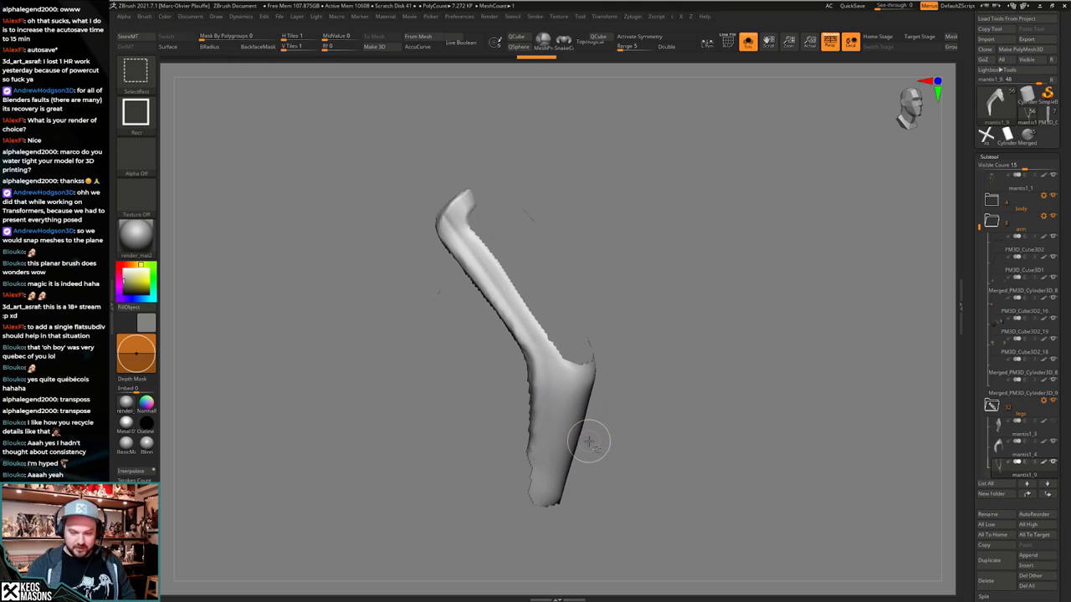
key("ctrl+d")
Choose the Standard4r8p1 brush and set it up to paint the thigh frame in black.
key("space")
left_click(565, 309)
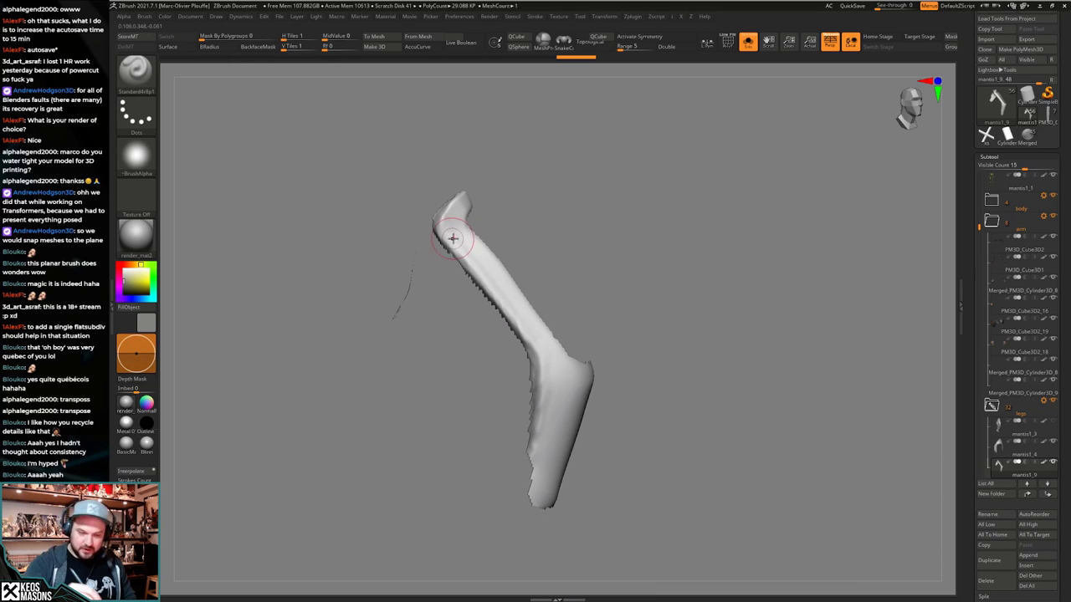
key("space")
left_click(449, 238)
mouse_move(449, 238)
right_mouse_down()
mouse_move(454, 264)
mouse_move(468, 269)
right_mouse_up()
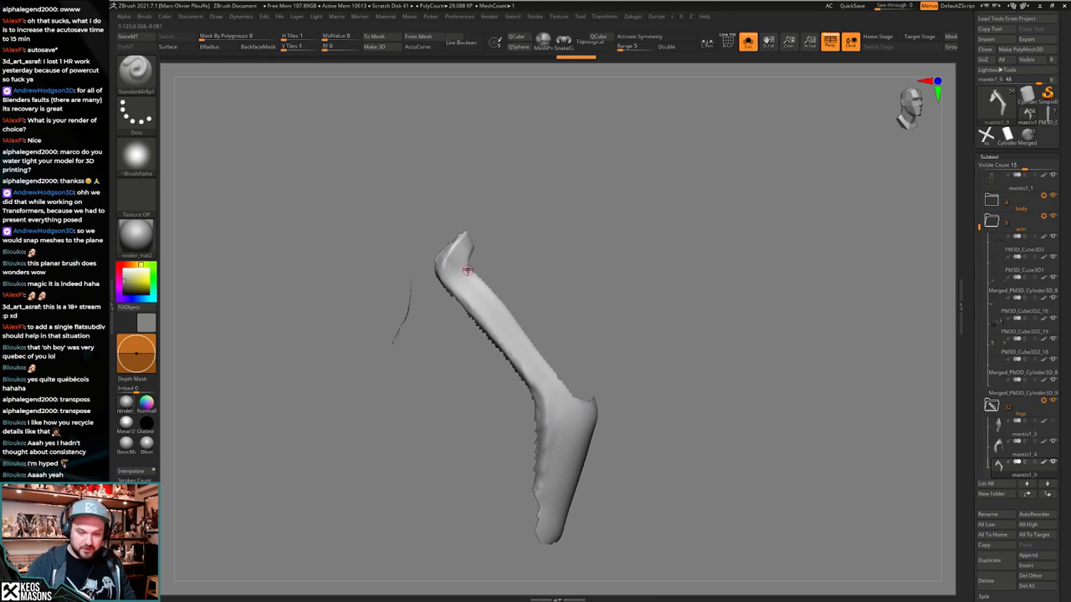
key("space")
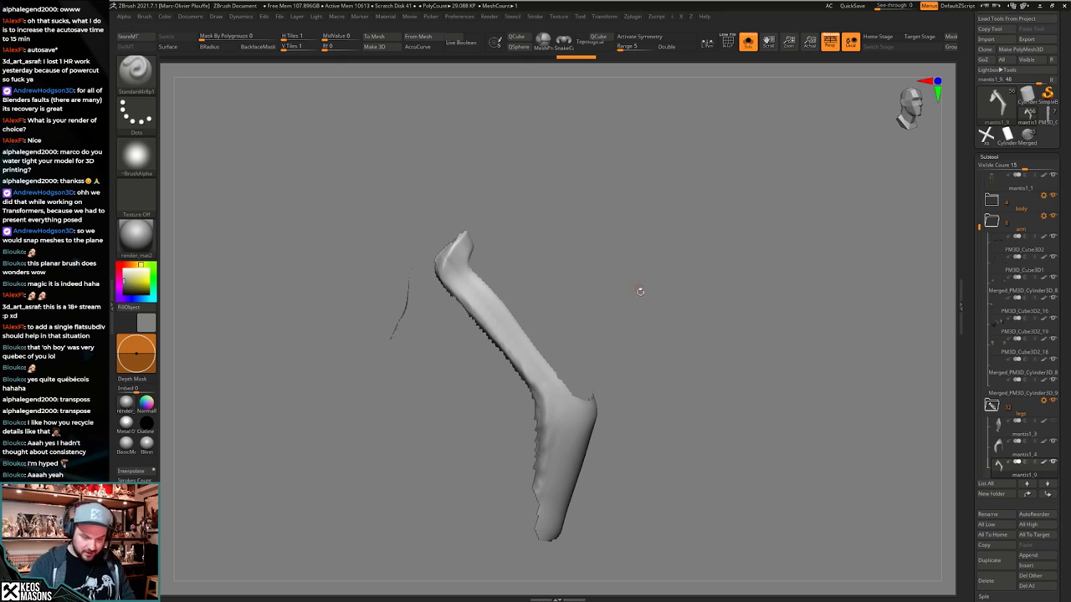
key("space")
Paint a black stripe down the inner edge of the thigh frame and show the whole model again.
right_click_drag(445, 248, 464, 247)
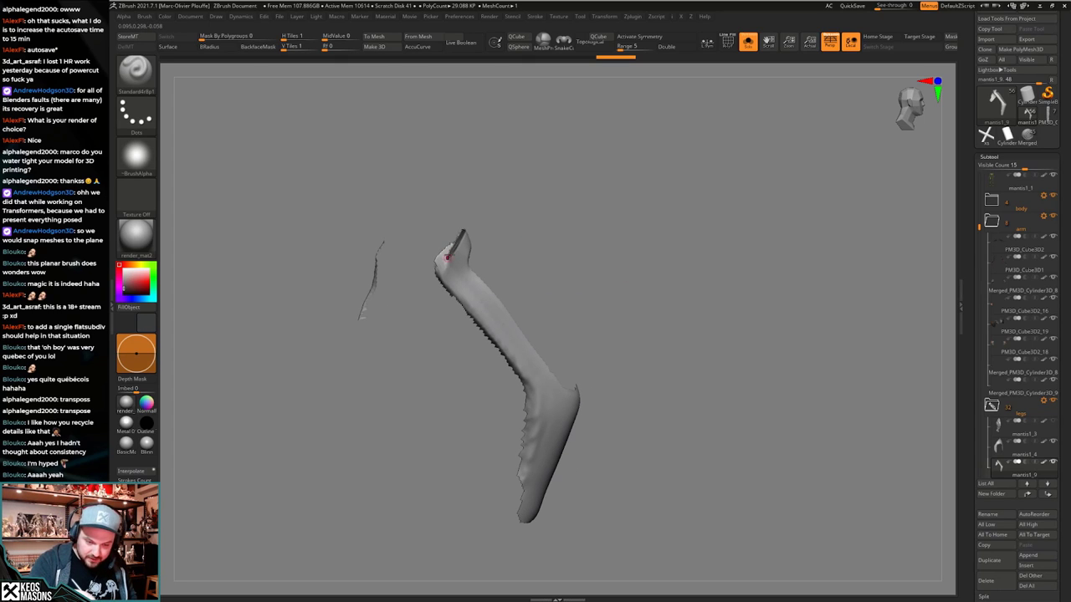
right_click_drag(450, 281, 446, 266)
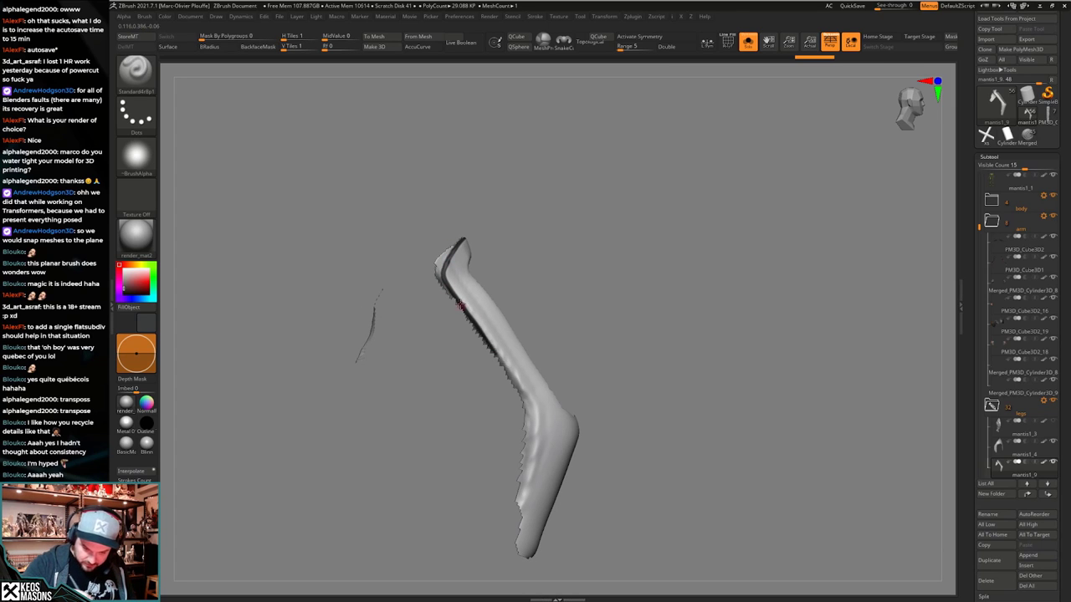
right_click_drag(540, 416, 572, 339)
key("shift+s")
right_click_drag(528, 368, 470, 363)
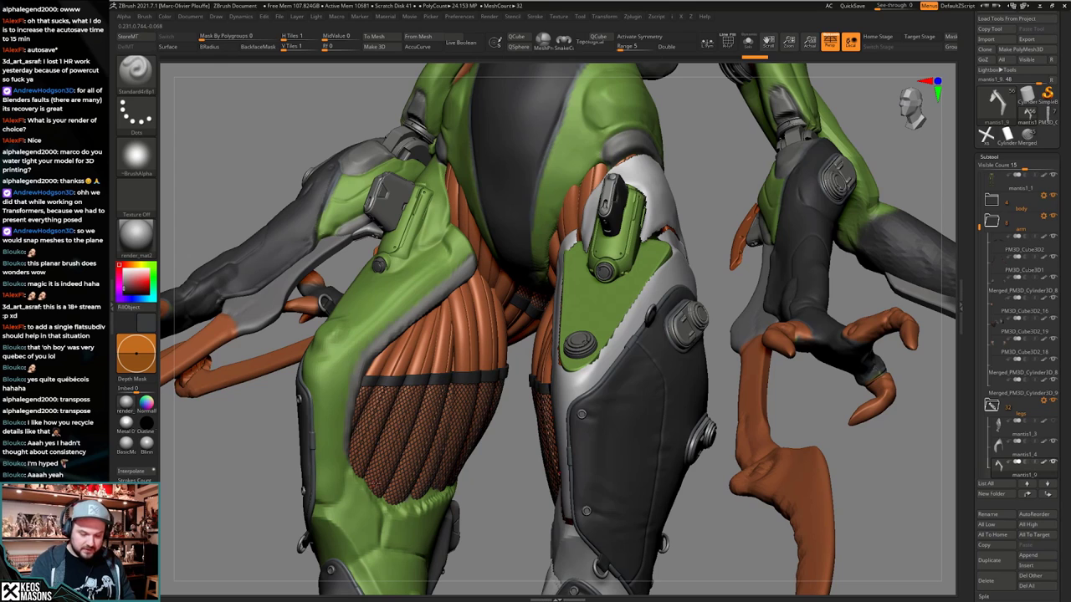
Paint a second black stripe parallel to the first, following the frame's inner edge down towards the knee.
right_click_drag(428, 266, 524, 255)
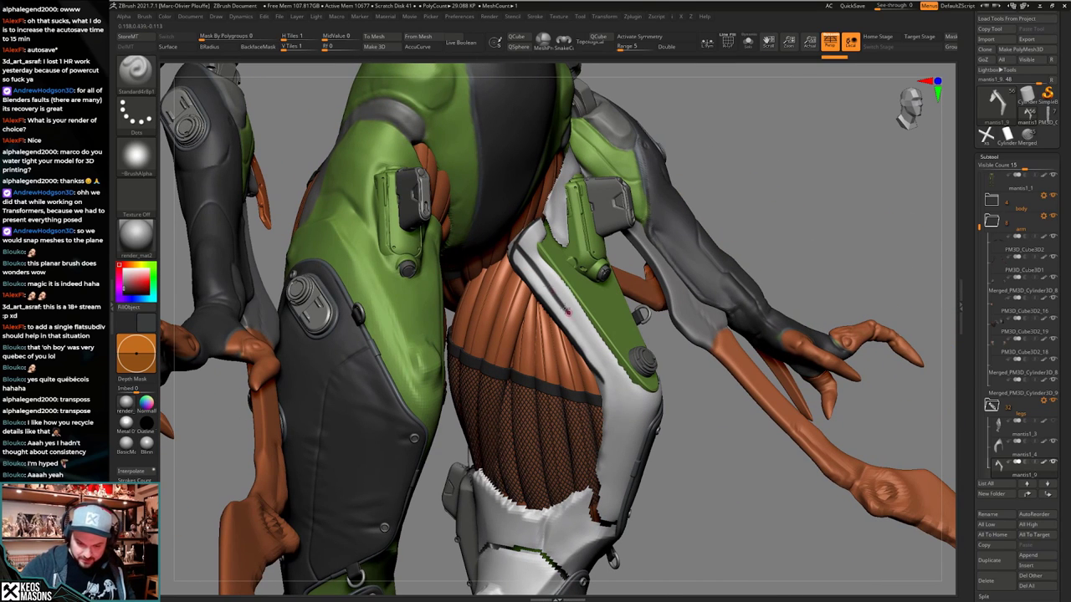
mouse_move(606, 369)
right_mouse_down()
mouse_move(591, 335)
mouse_move(584, 358)
mouse_move(462, 359)
right_mouse_up()
right_click_drag(586, 418, 640, 418)
right_click_drag(640, 418, 605, 388, "alt")
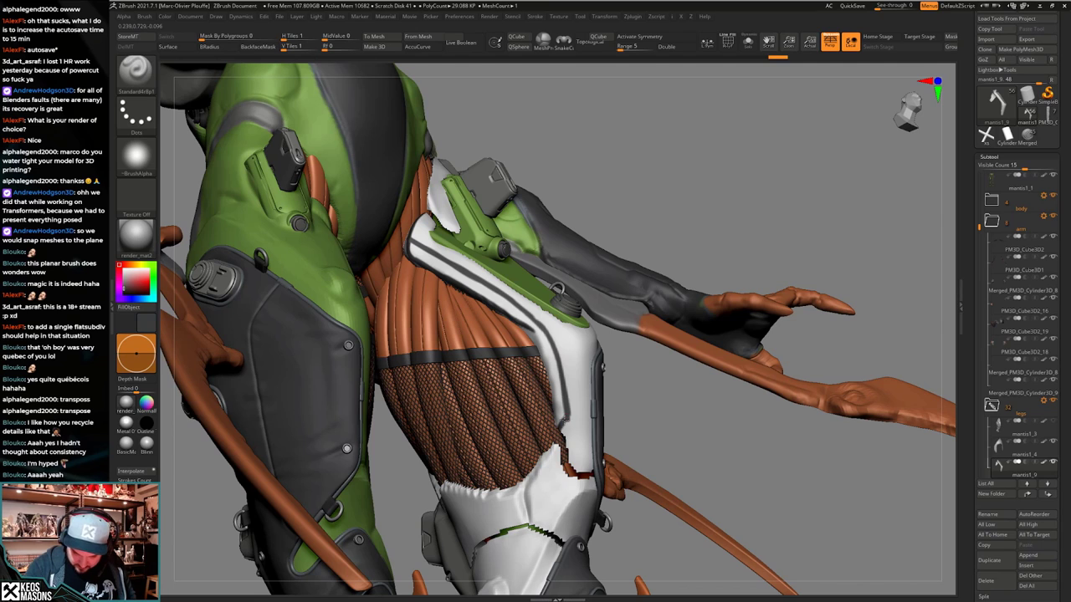
Isolate the thigh frame and paint a black stripe across the back of its upper end.
right_click_drag(573, 448, 617, 396)
key("alt+s")
right_click_drag(674, 365, 599, 358)
key("alt+s")
key("alt+s")
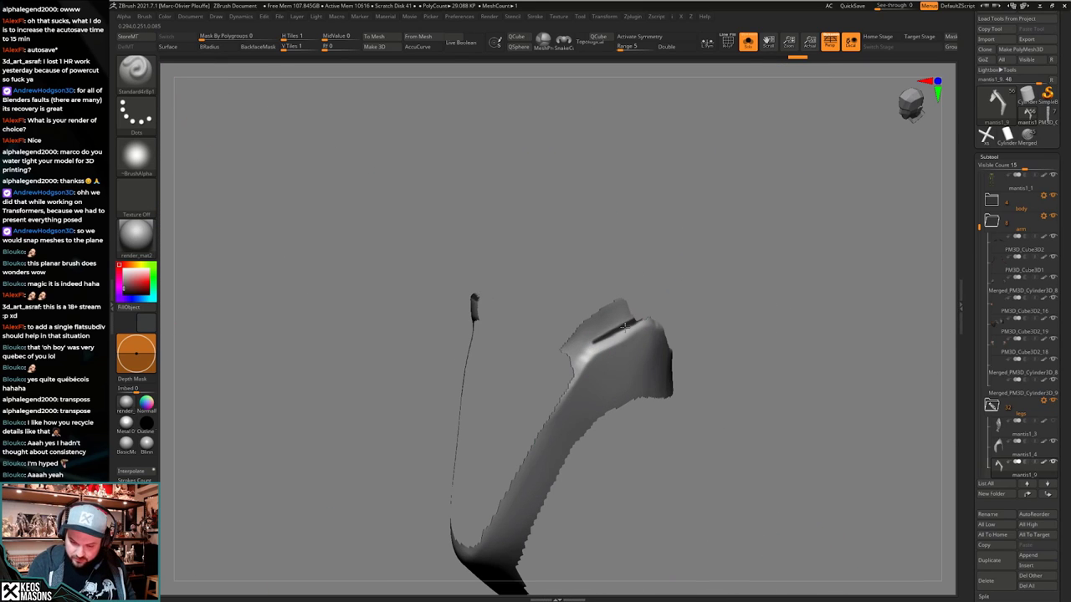
mouse_move(568, 380)
right_mouse_down()
mouse_move(587, 347)
mouse_move(574, 383)
right_mouse_up()
left_click(572, 384, "ctrl+shift")
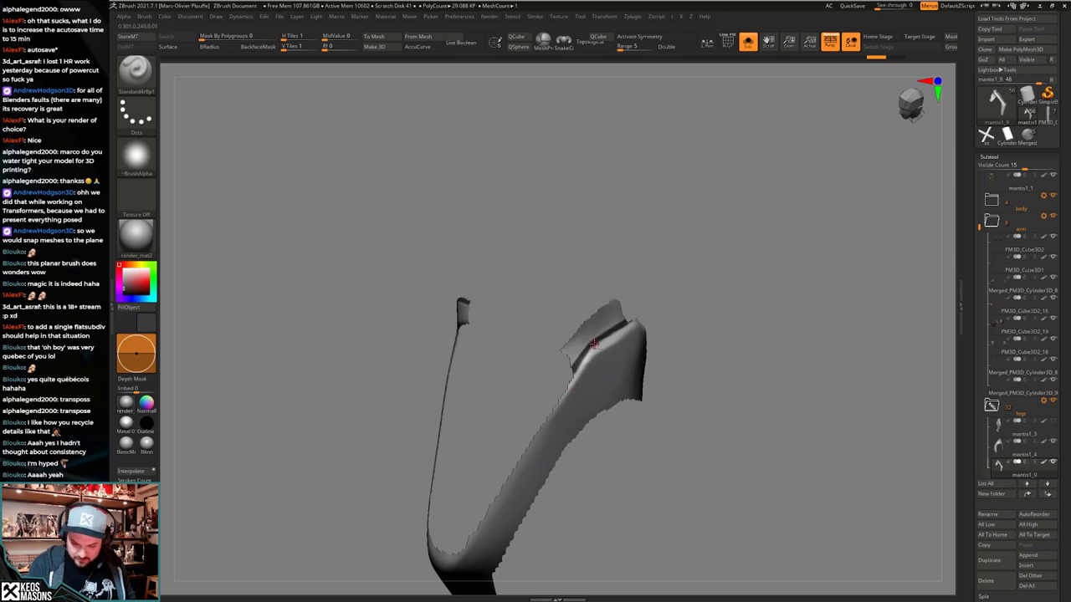
Touch up the upper stripe and paint a parallel black stripe beside it, continuing both around the frame's edge.
key("space")
left_click_drag(522, 382, 509, 355)
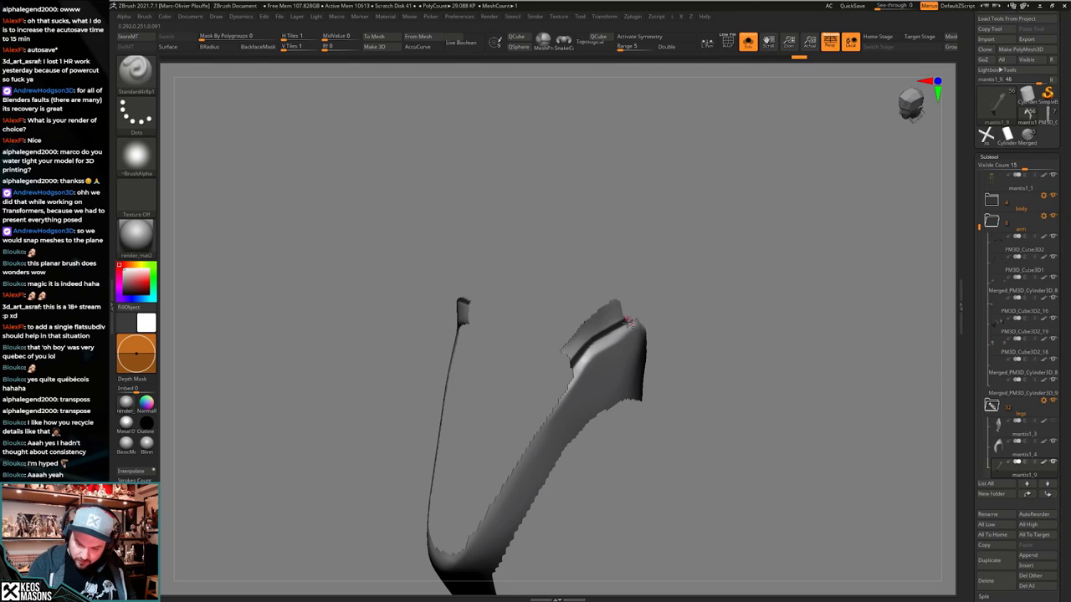
key("ctrl+z")
left_click_drag(562, 398, 574, 379)
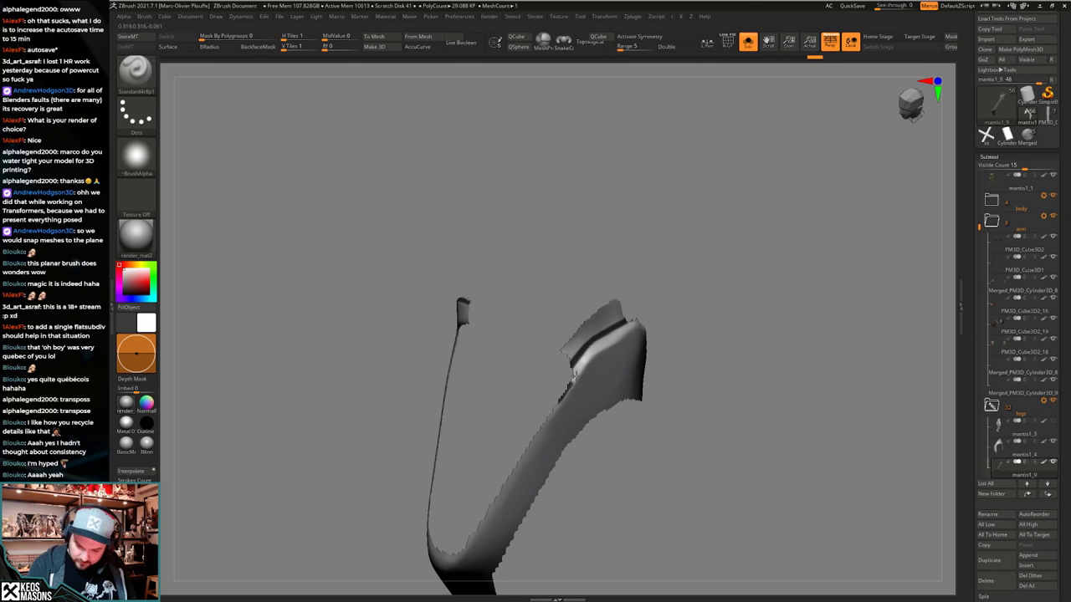
right_click_drag(593, 354, 619, 348)
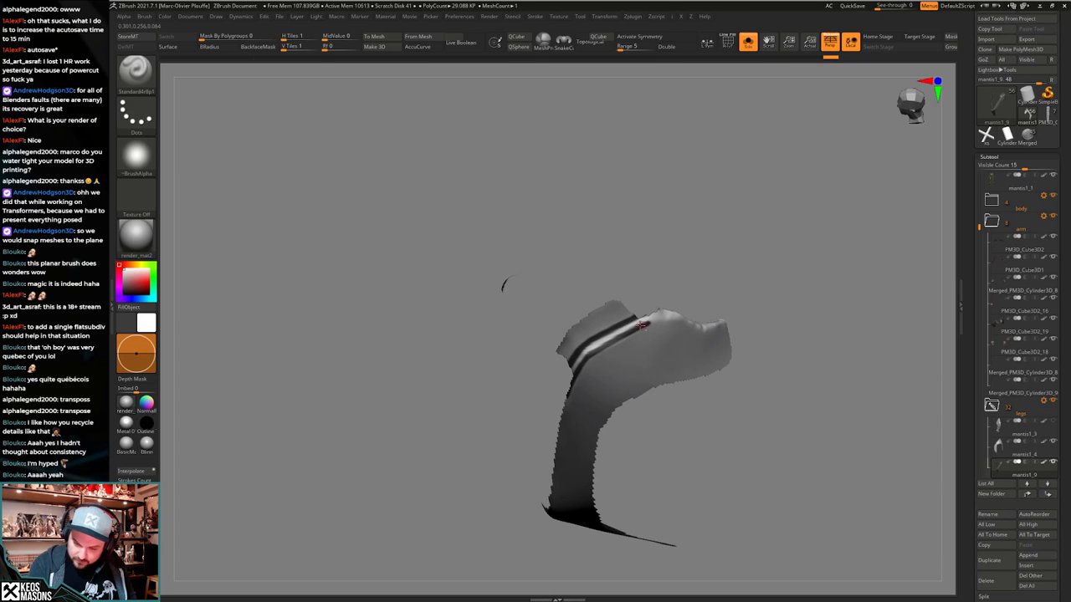
right_click_drag(690, 320, 663, 382)
left_click_drag(664, 382, 654, 359)
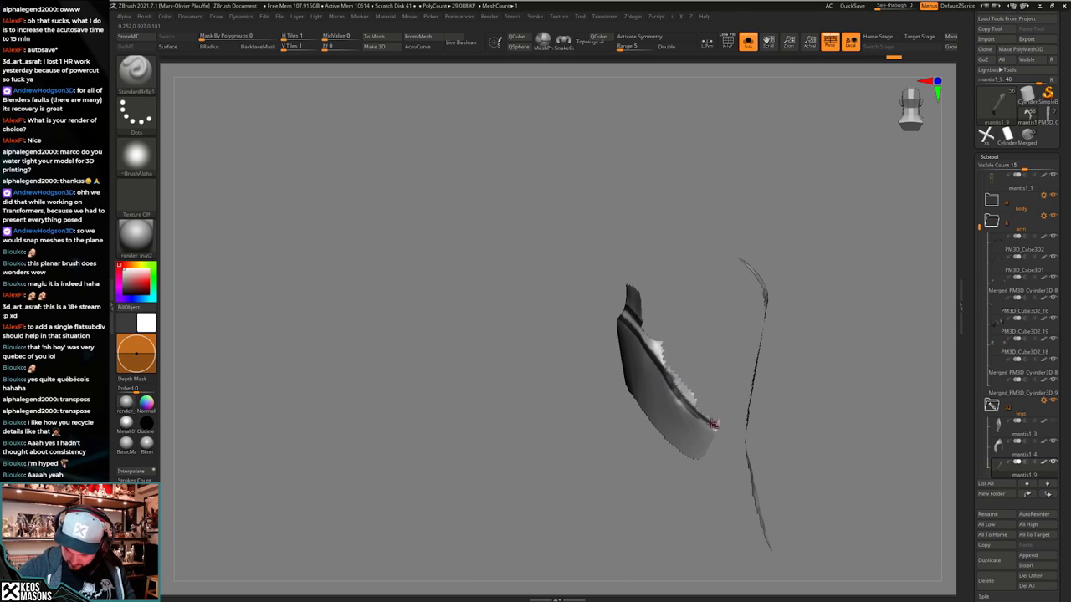
Complete the black stripes along the thigh frame's remaining edges, including the curve below the notch.
right_click_drag(699, 417, 612, 429)
left_click_drag(613, 428, 608, 434)
key("shift+s")
mouse_move(608, 446)
right_mouse_down()
mouse_move(629, 418)
mouse_move(581, 386)
mouse_move(604, 403)
mouse_move(627, 390)
mouse_move(632, 420)
right_mouse_up()
key("shift+s")
mouse_move(632, 420)
left_mouse_down()
mouse_move(627, 403)
mouse_move(641, 430)
mouse_move(640, 412)
left_mouse_up()
key("z")
left_click(643, 376)
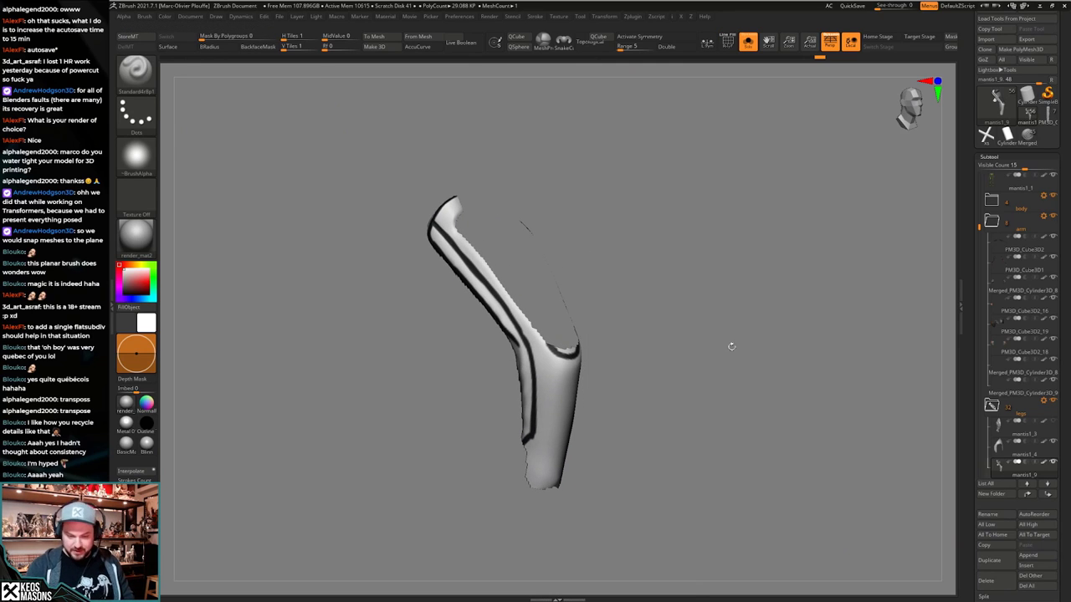
Mask and hide the painted black stripes, and split the thigh frame into separate polygroups along them.
left_click(693, 385, "ctrl")
key("h")
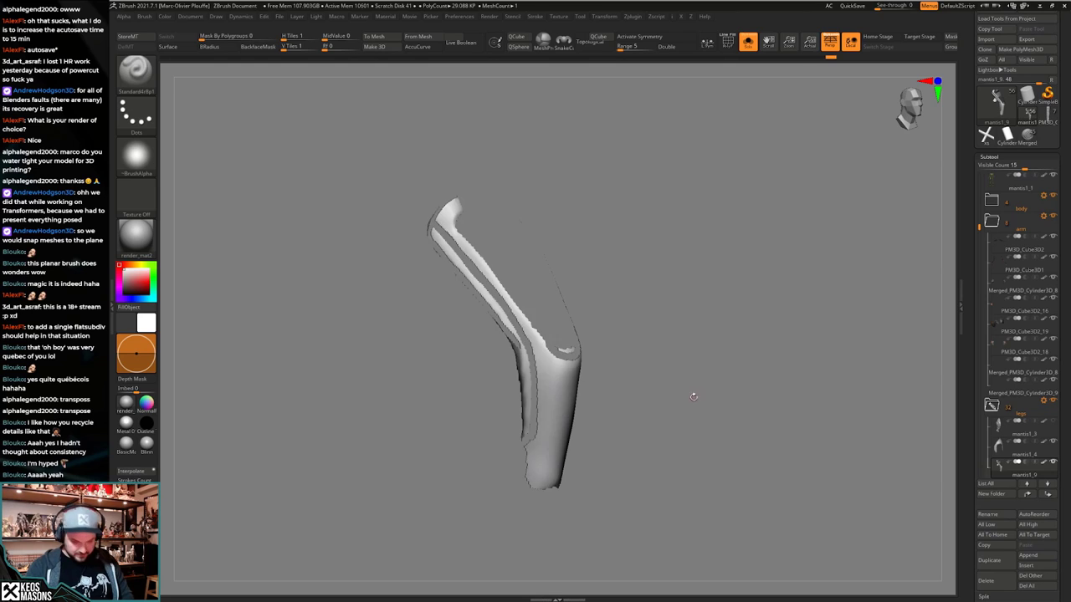
left_click_drag(663, 412, 662, 405)
key("shift+f")
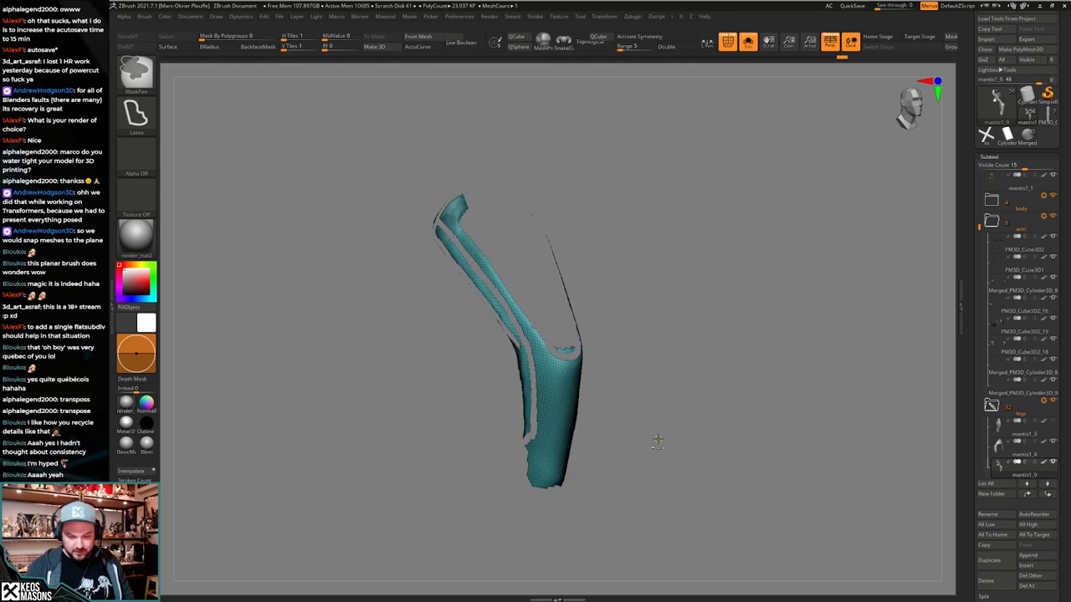
left_click(650, 448, "ctrl+shift")
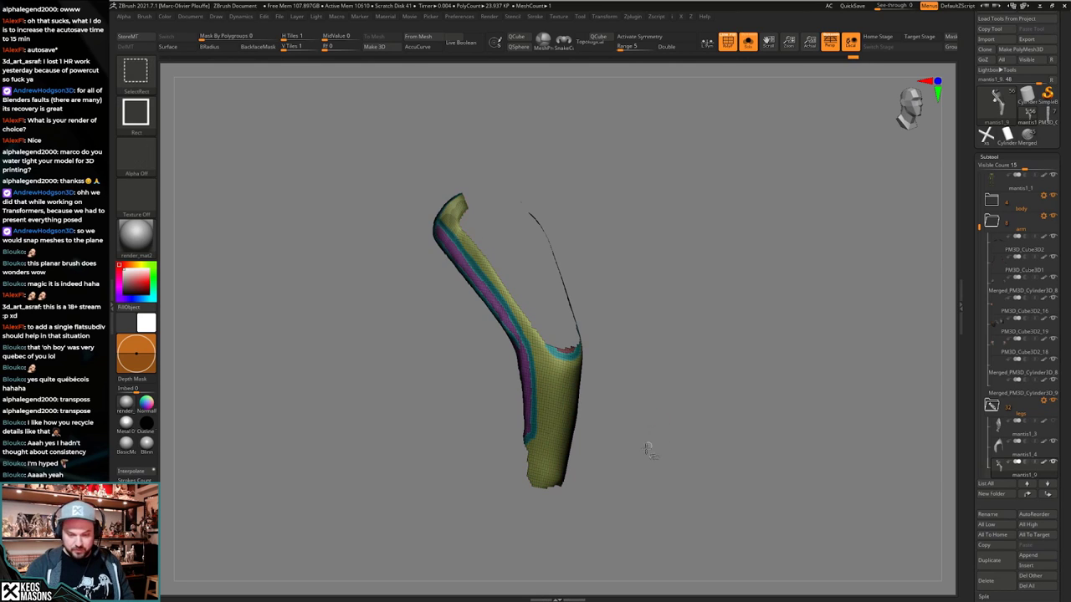
Isolate the main panel polygroup of the thigh frame, assign it a new polygroup and grow the visibility back to the full frame.
left_click(567, 408, "ctrl+shift")
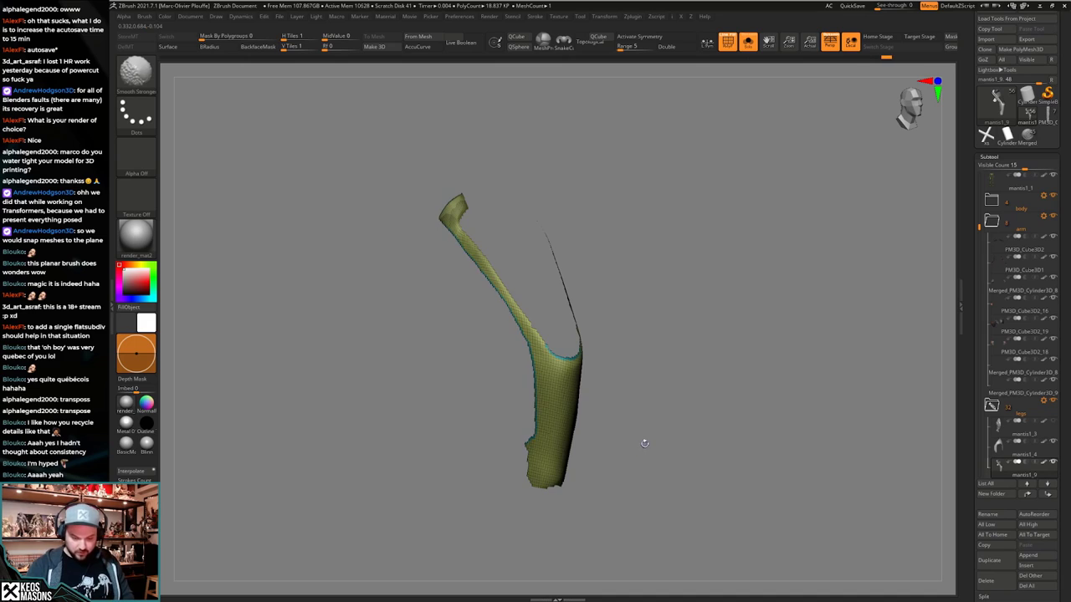
key("shift+f")
left_click_drag(654, 436, 626, 425)
key("shift+f")
key("alt+s")
key("alt+s")
key("ctrl+w")
key("ctrl+shift+x")
key("ctrl+shift+x")
key("ctrl+shift+x")
key("ctrl+shift+x")
key("ctrl+shift+x")
left_click_drag(625, 424, 616, 365, "alt")
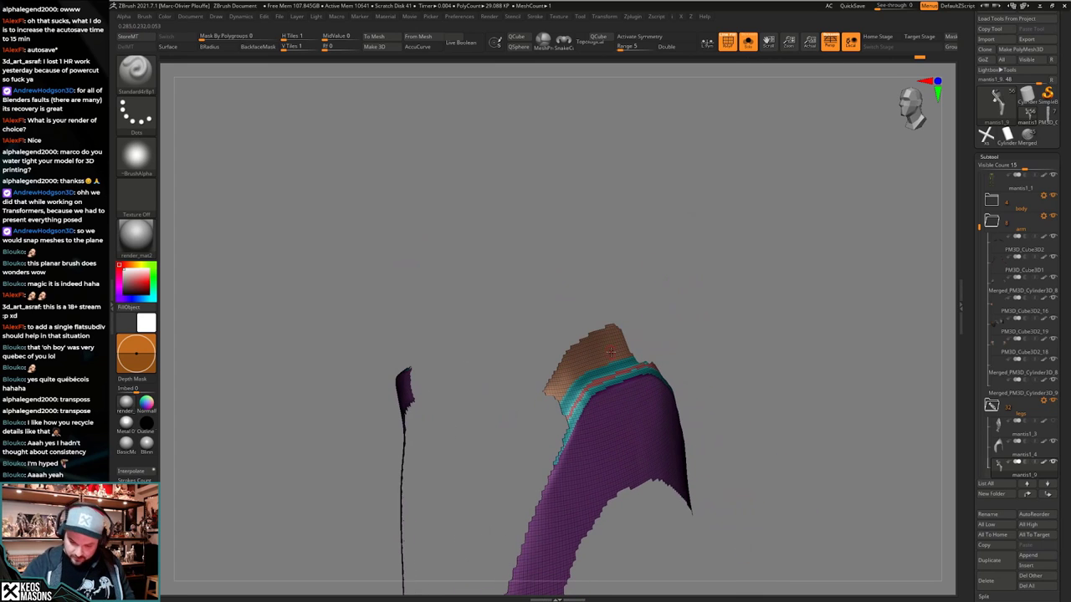
Check the upper rim polygroup on its own and compare the full frame with polyframe off and on.
left_click(610, 343, "ctrl+shift")
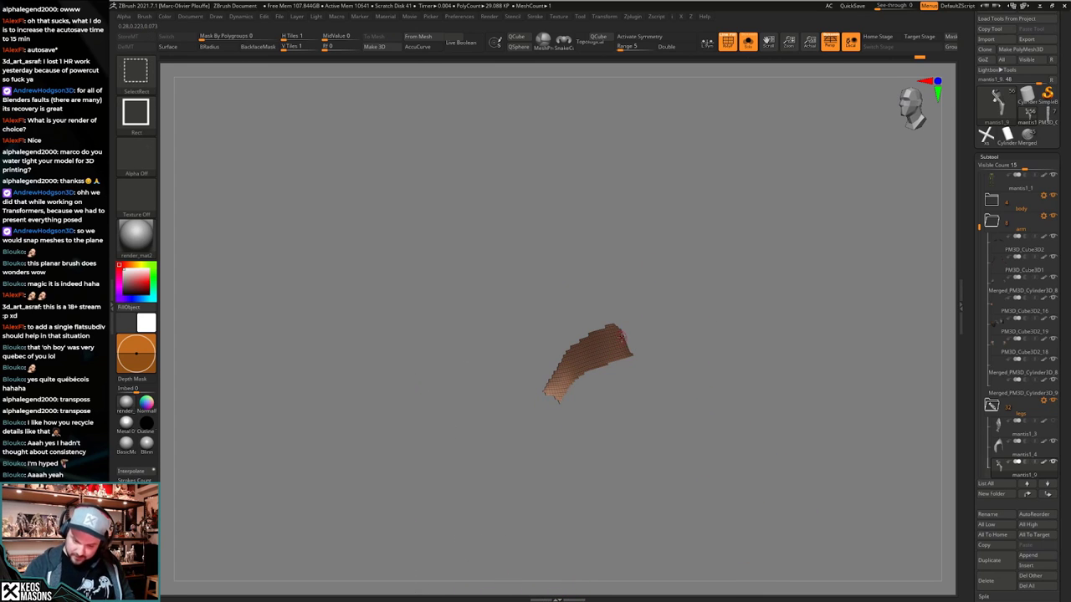
left_click_drag(730, 361, 751, 353)
left_click(744, 351, "ctrl+shift")
key("shift+f")
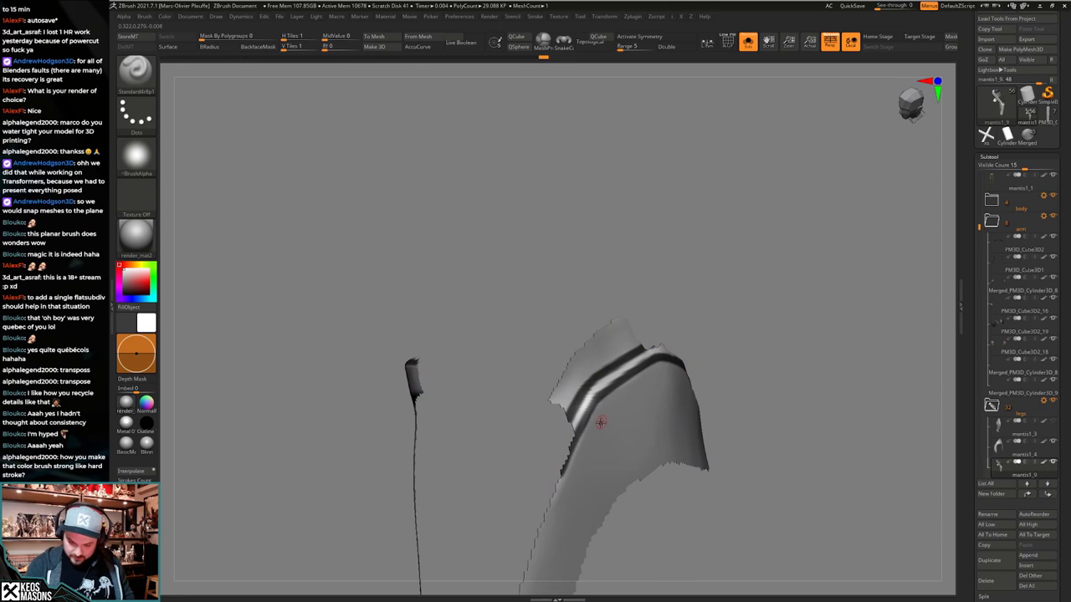
key("shift+f")
Isolate the stripe polygroups on the thigh frame, regroup them into an edge band and restore the full frame.
left_click(624, 370, "ctrl+shift")
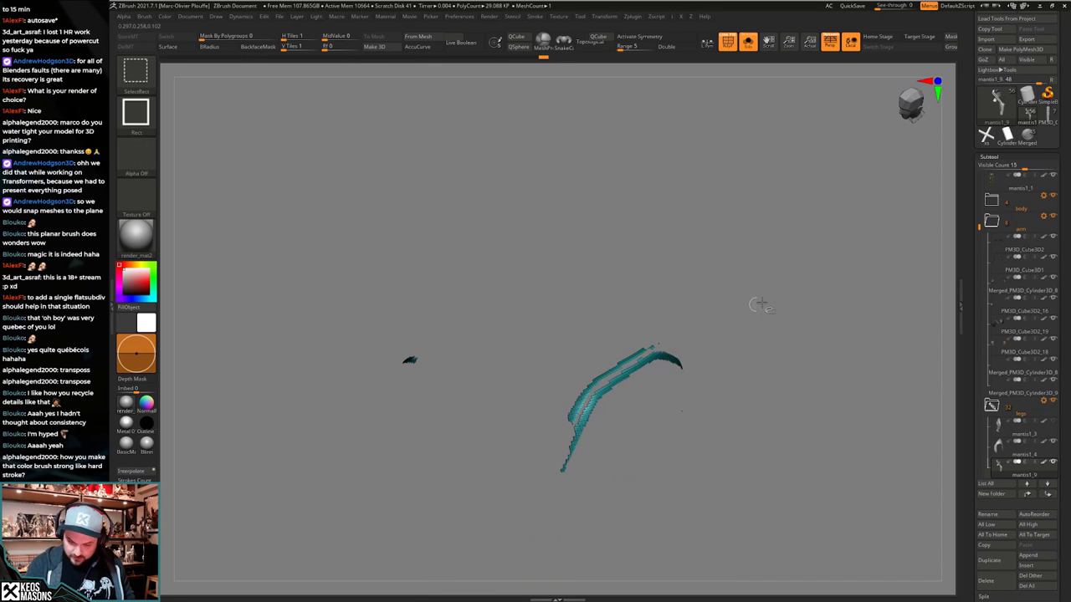
mouse_move(760, 304)
left_mouse_down("ctrl+shift")
mouse_move(744, 321)
mouse_move(778, 333)
left_mouse_up("ctrl+shift")
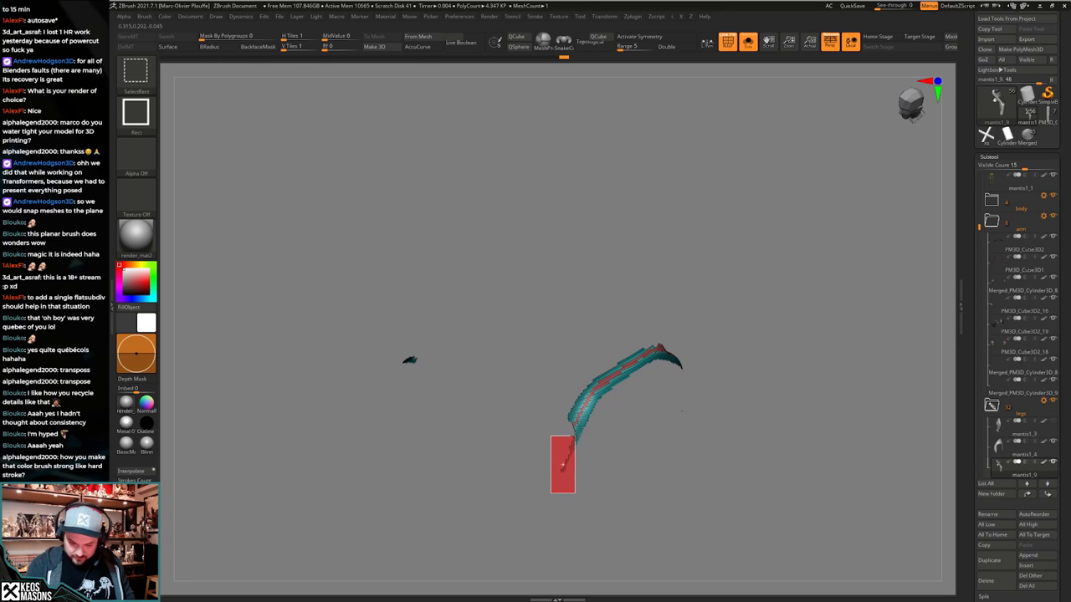
mouse_move(691, 372)
left_mouse_down()
mouse_move(670, 394)
mouse_move(660, 388)
mouse_move(721, 396)
mouse_move(737, 387)
mouse_move(609, 455)
mouse_move(587, 400)
mouse_move(598, 383)
mouse_move(579, 411)
mouse_move(604, 393)
mouse_move(597, 412)
mouse_move(609, 425)
mouse_move(669, 369)
left_mouse_up()
key("alt+s")
key("alt+s")
left_click(758, 376, "ctrl+shift")
Compare the regrouped frame with the whole model, and isolate the frame's yellow edge band polygroup.
left_click_drag(786, 377, 737, 393)
key("alt+s")
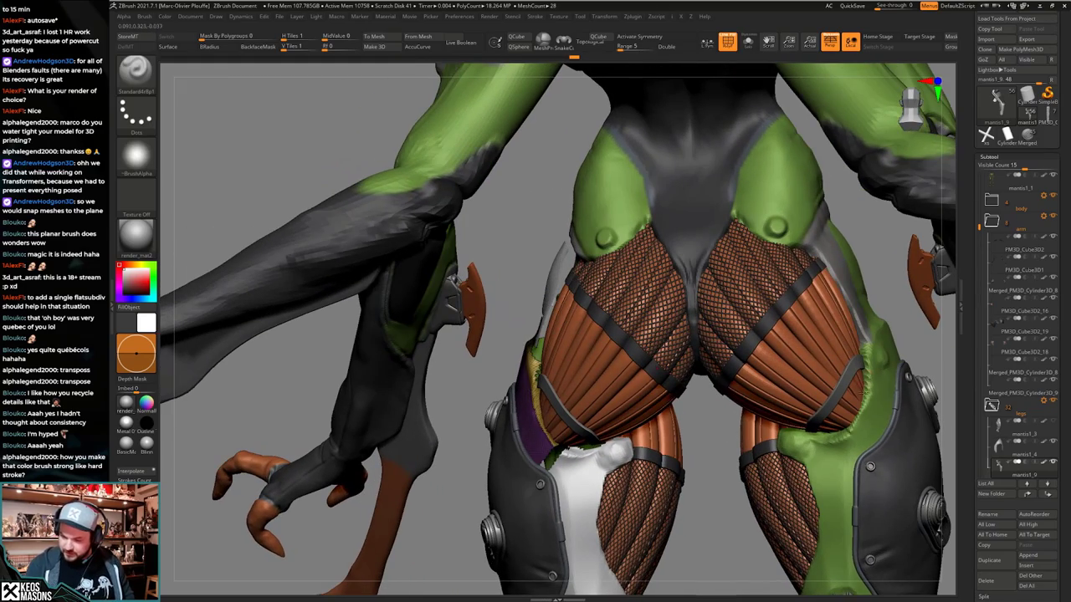
mouse_move(553, 389)
right_mouse_down("ctrl")
mouse_move(552, 378)
mouse_move(573, 393)
mouse_move(555, 371)
mouse_move(629, 350)
mouse_move(593, 355)
right_mouse_up("ctrl")
key("alt+s")
left_click(589, 353, "ctrl+shift")
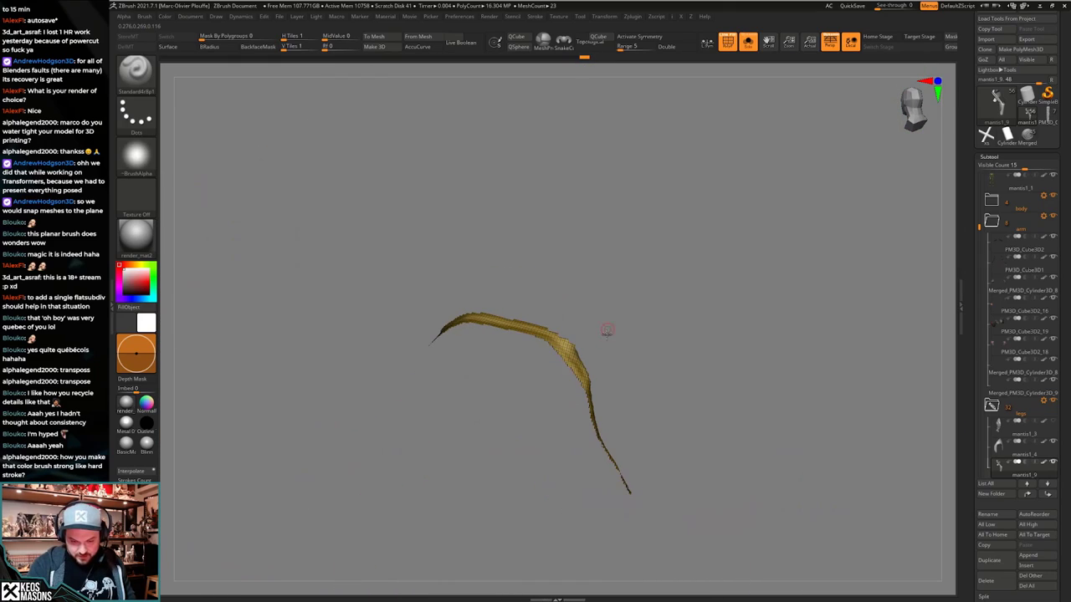
Trim the yellow edge band to its upper section, assign that section a new polygroup and bring back the frame with polyframe on.
left_click_drag(547, 376, 548, 376, "ctrl+shift")
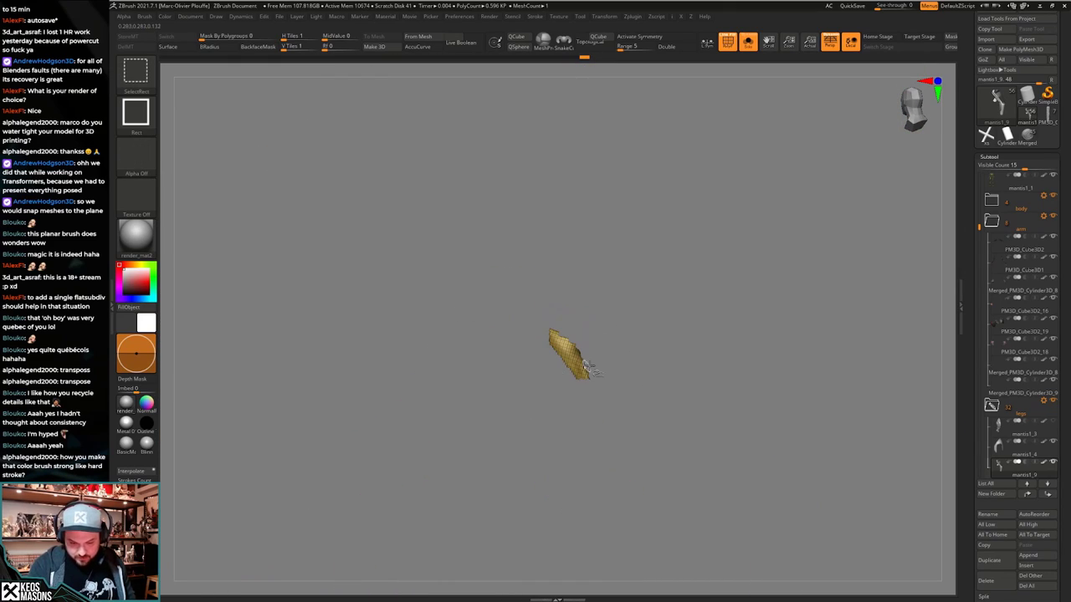
key("ctrl+z")
left_click_drag(743, 288, 548, 507, "ctrl+shift")
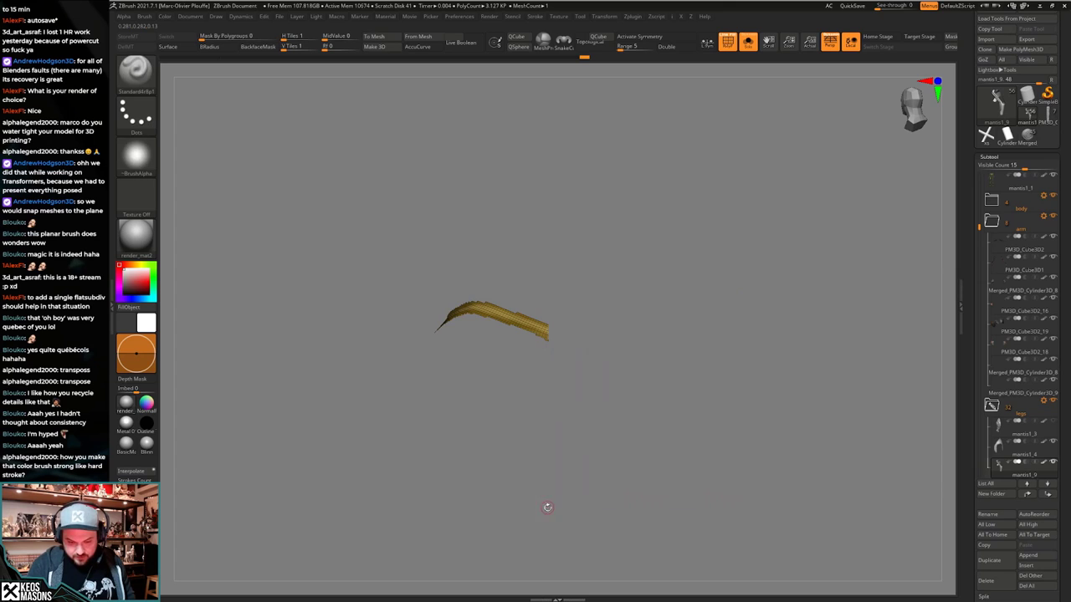
key("ctrl+w")
left_click_drag(627, 404, 685, 337)
left_click(593, 382, "ctrl+shift")
key("shift+f")
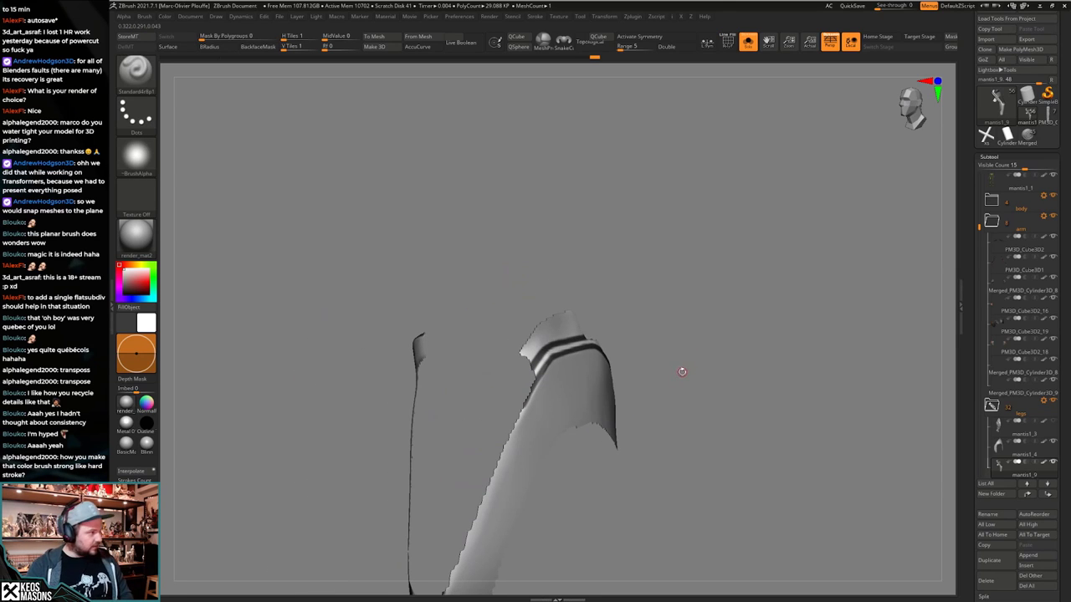
left_click_drag(680, 371, 589, 380)
key("shift+f")
Isolate the lengthwise stripe on the thigh frame, regroup it and restore the surrounding frame polygroups.
left_click(506, 274, "ctrl+shift")
left_click_drag(722, 335, 726, 343, "ctrl+shift")
left_click_drag(727, 344, 662, 342)
mouse_move(813, 327)
left_mouse_down("ctrl+shift")
mouse_move(630, 349)
mouse_move(607, 380)
mouse_move(632, 370)
left_mouse_up("ctrl+shift")
key("ctrl+shift+x")
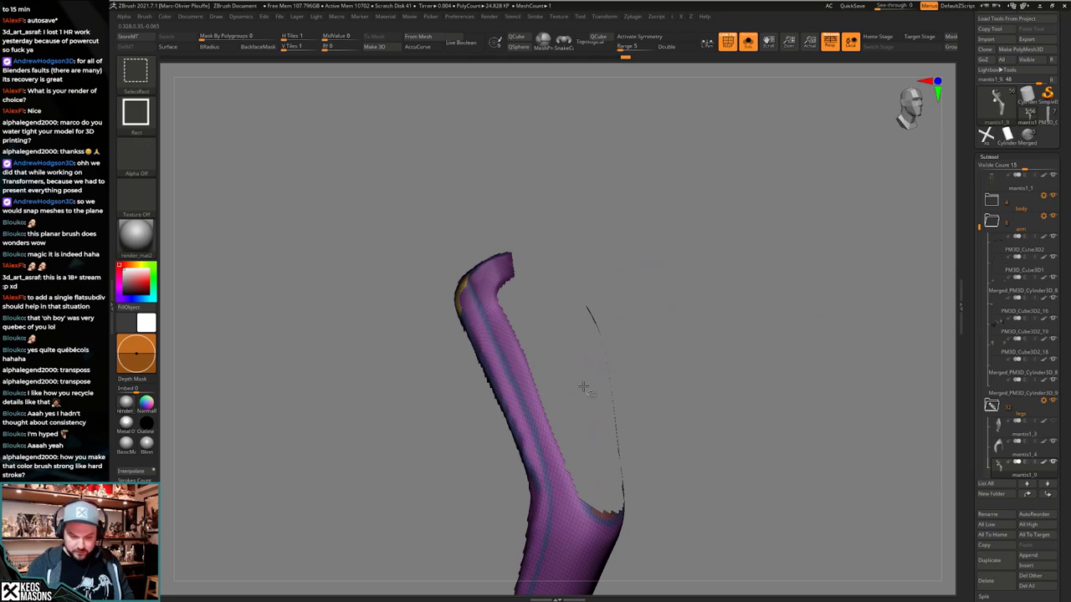
left_click(498, 345, "ctrl+shift")
mouse_move(765, 362)
left_mouse_down()
mouse_move(730, 370)
mouse_move(796, 351)
mouse_move(747, 358)
left_mouse_up()
left_click(795, 351, "ctrl+shift")
left_click_drag(546, 285, 560, 287)
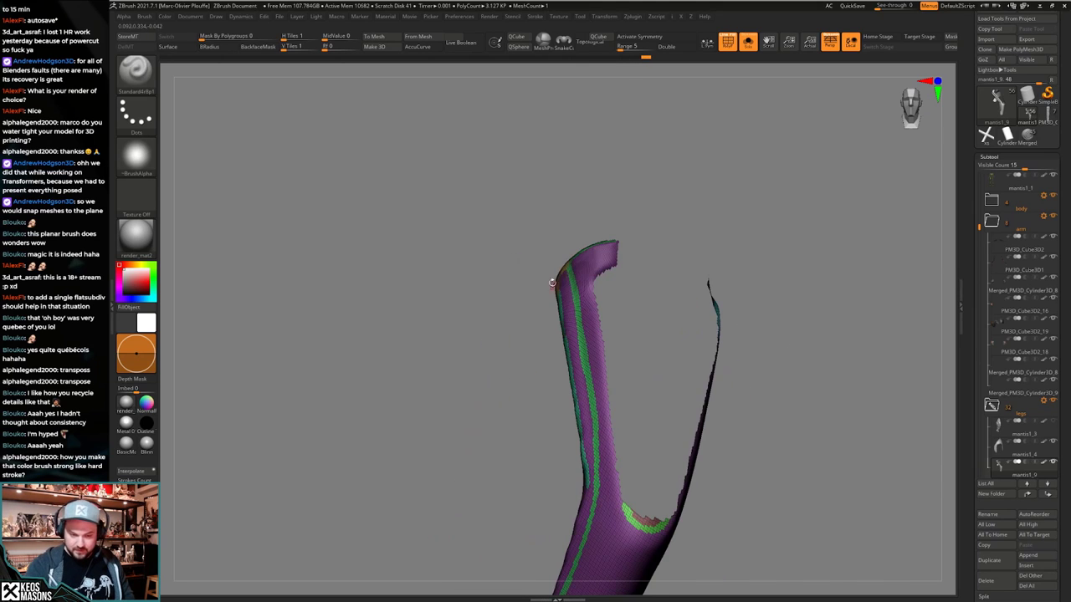
Merge the frame's stripe areas into the main panel's polygroup, keeping the upper rim pieces as separate polygroups.
left_click(600, 265, "ctrl+shift")
mouse_move(778, 311)
left_mouse_down()
mouse_move(739, 299)
mouse_move(763, 311)
left_mouse_up()
left_click_drag(805, 313, 770, 289)
left_click(680, 275, "ctrl+shift")
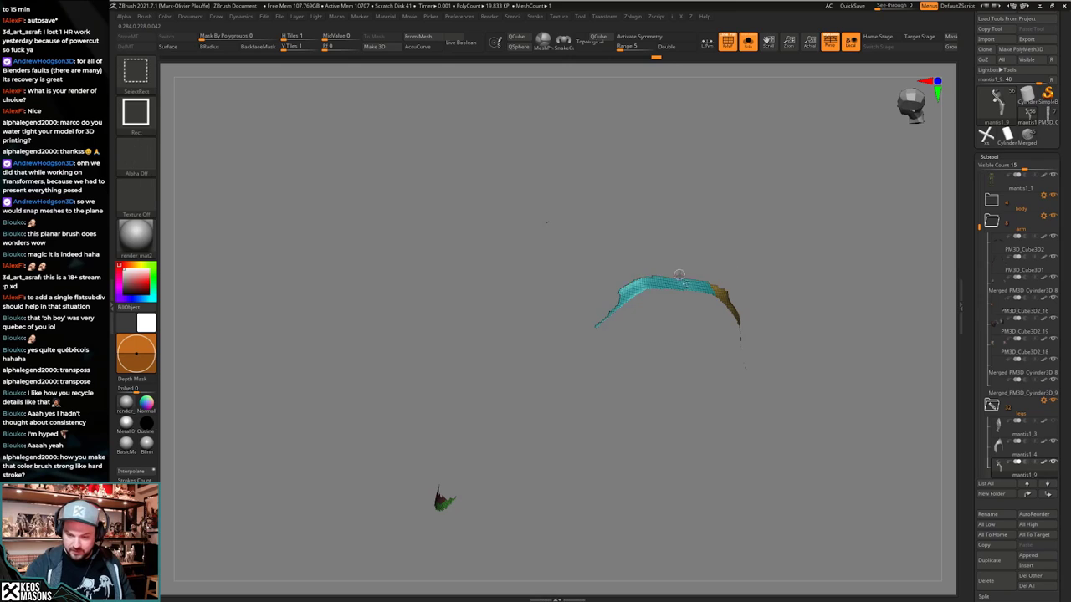
left_click_drag(836, 255, 832, 259, "ctrl+shift")
left_click_drag(815, 268, 645, 382)
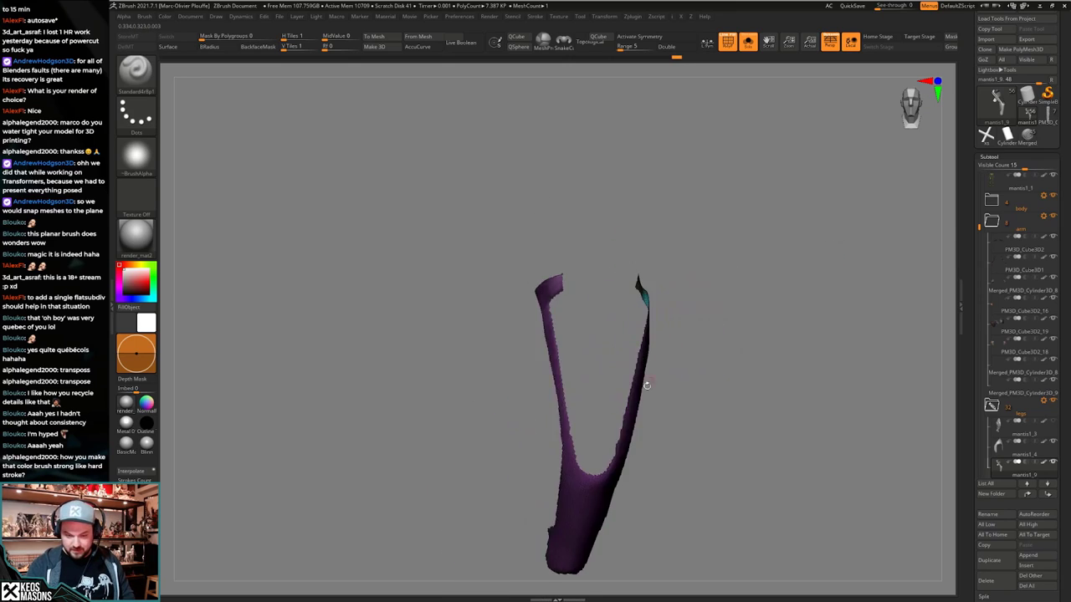
Inspect the regrouped thigh frame with polyframe off, alternating between the solo view and the whole model.
key("shift+f")
key("alt+s")
left_click_drag(661, 440, 728, 445)
left_click_drag(649, 481, 557, 458, "alt")
right_click_drag(557, 457, 551, 489)
key("alt+s")
key("alt+s")
key("x")
key("x")
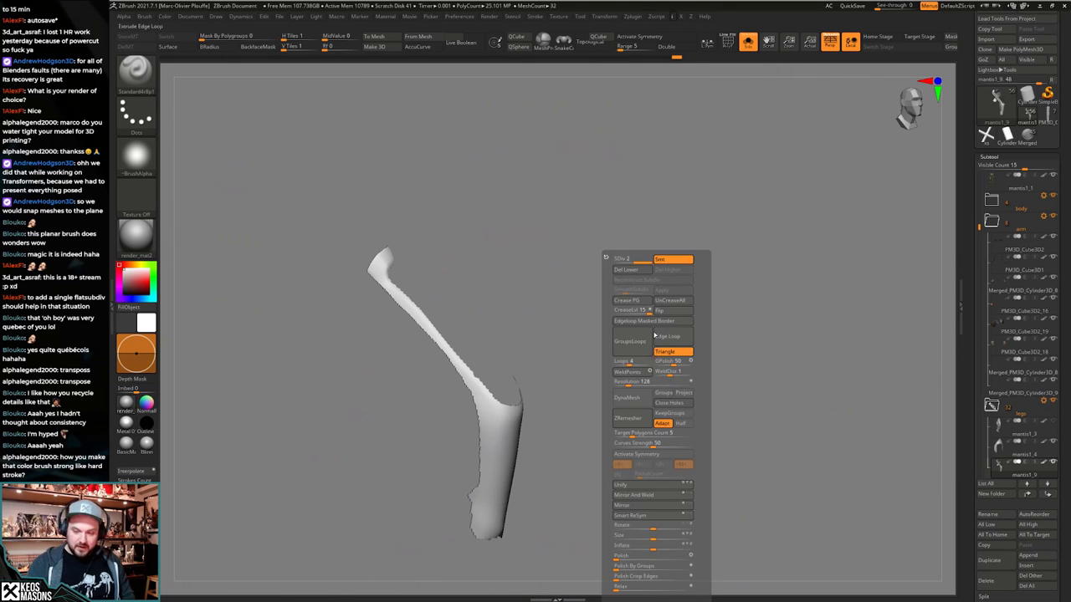
key("ctrl+shift")
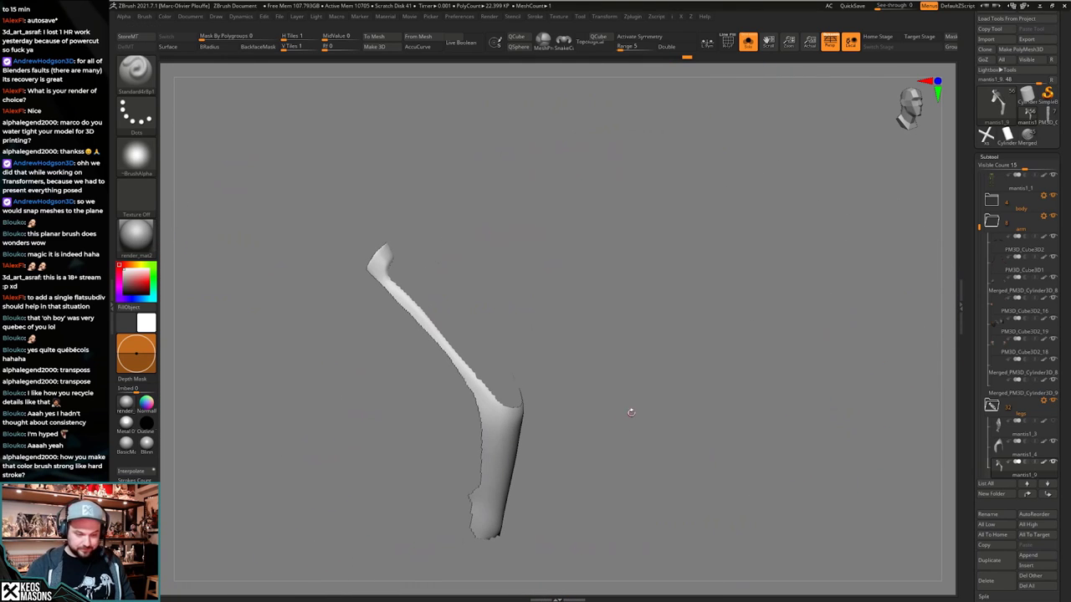
key("alt+s")
mouse_move(544, 453)
right_mouse_down()
mouse_move(509, 431)
mouse_move(567, 391)
mouse_move(520, 367)
right_mouse_up()
Reshape the thigh frame's upper edge beneath the white hip plate with the Move brush.
key("space")
left_click(528, 332)
key("space")
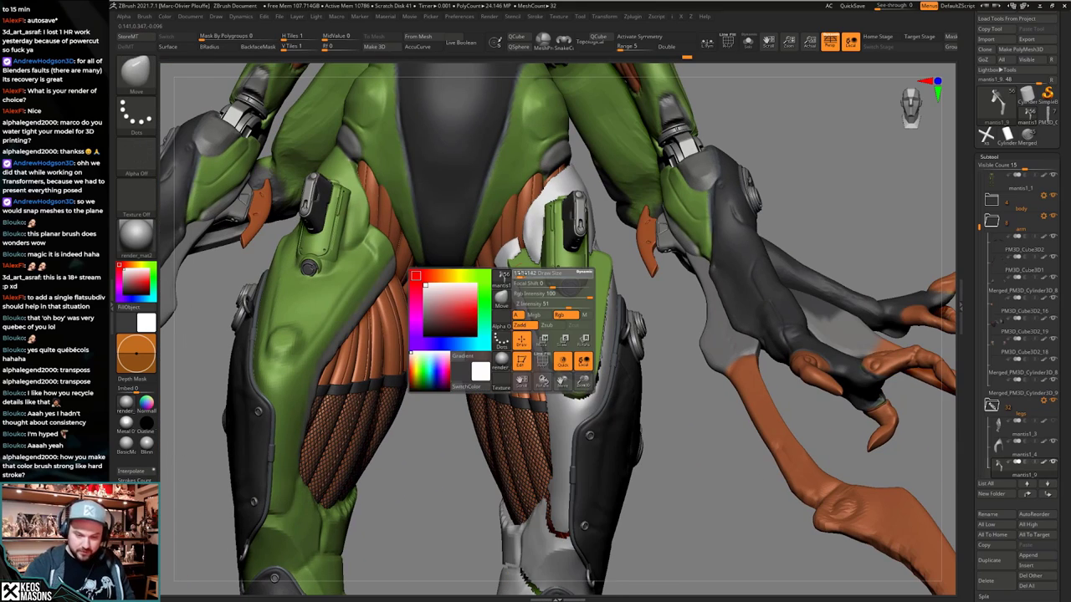
right_click_drag(581, 331, 591, 323)
right_click_drag(545, 357, 538, 363)
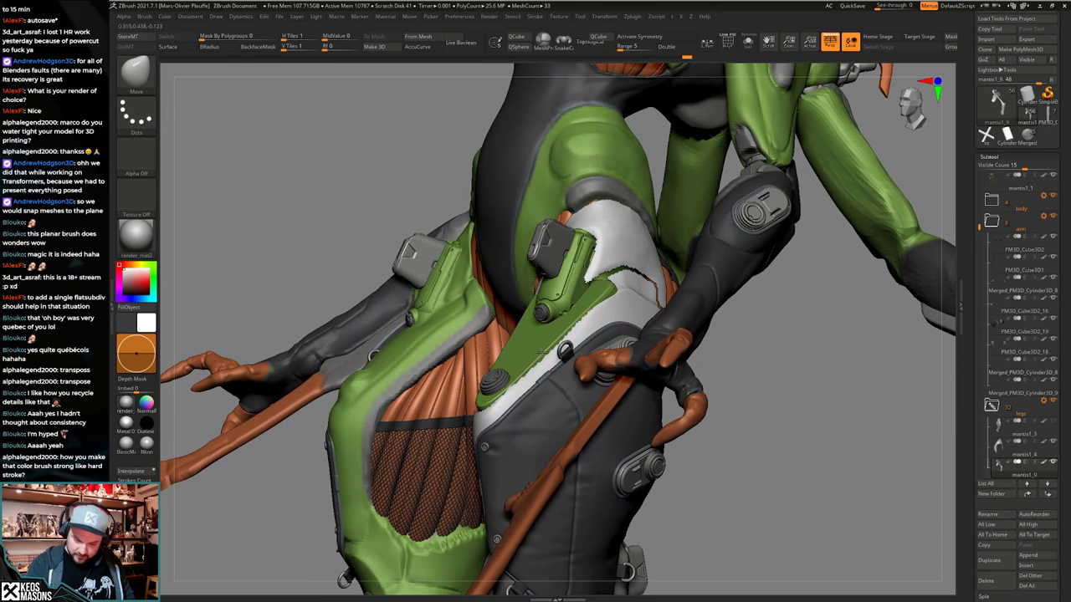
mouse_move(592, 312)
right_mouse_down()
mouse_move(620, 283)
mouse_move(604, 279)
mouse_move(628, 285)
mouse_move(618, 265)
mouse_move(592, 266)
mouse_move(605, 269)
mouse_move(595, 294)
mouse_move(586, 289)
right_mouse_up()
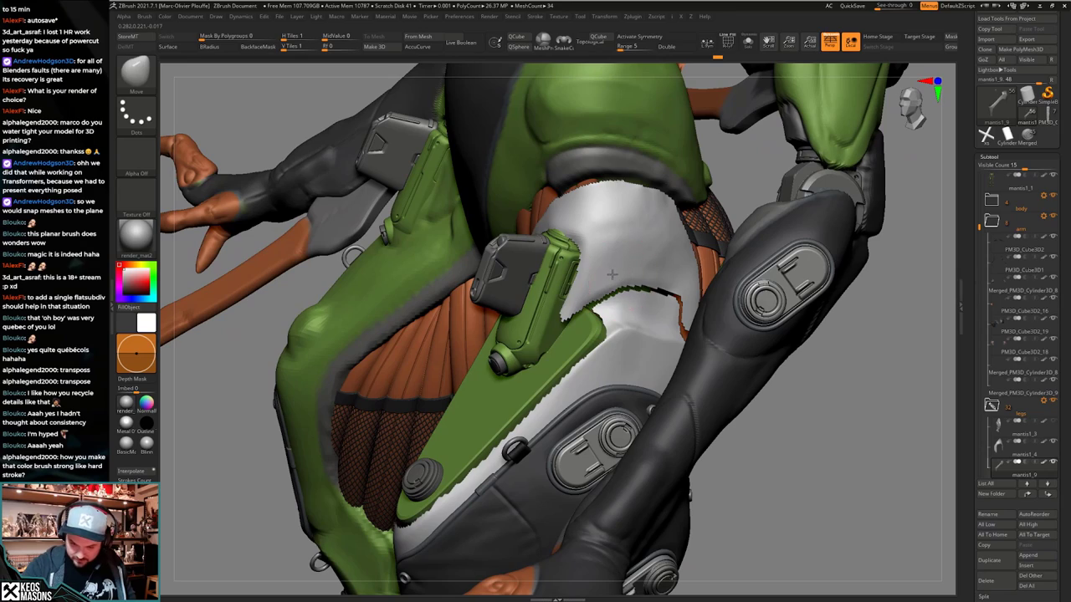
mouse_move(660, 282)
right_mouse_down()
mouse_move(563, 302)
mouse_move(577, 322)
mouse_move(659, 357)
mouse_move(581, 343)
mouse_move(572, 361)
mouse_move(657, 313)
right_mouse_up()
Sharpen the step between the frame's upper rim and main panel with the DamStandard brush, using the polygroup colours as a guide.
key("shift+f")
key("space")
left_click(664, 314)
right_click(625, 386)
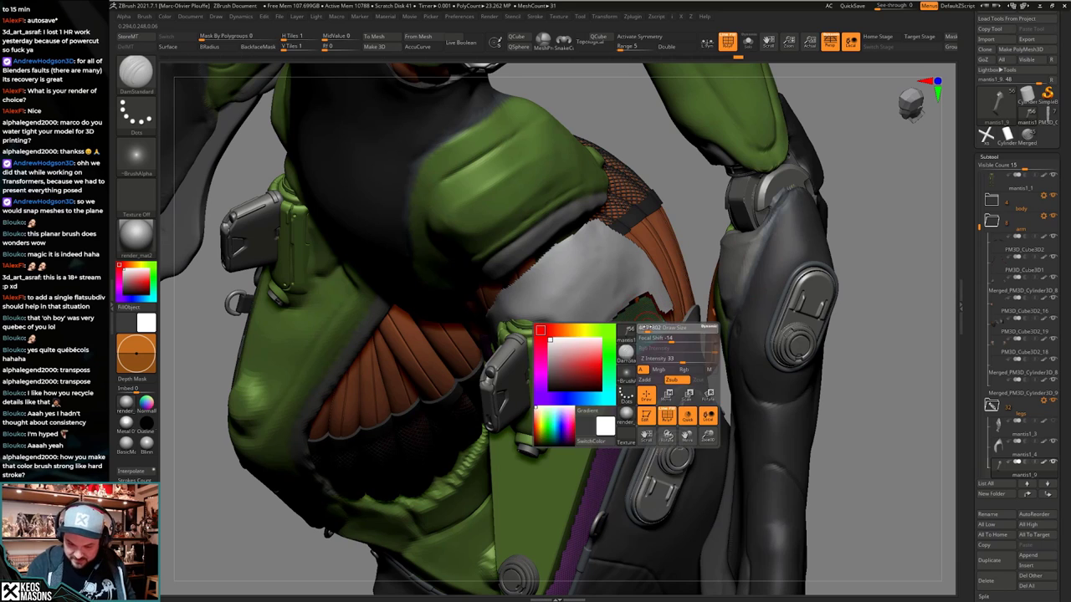
right_click_drag(626, 386, 634, 342)
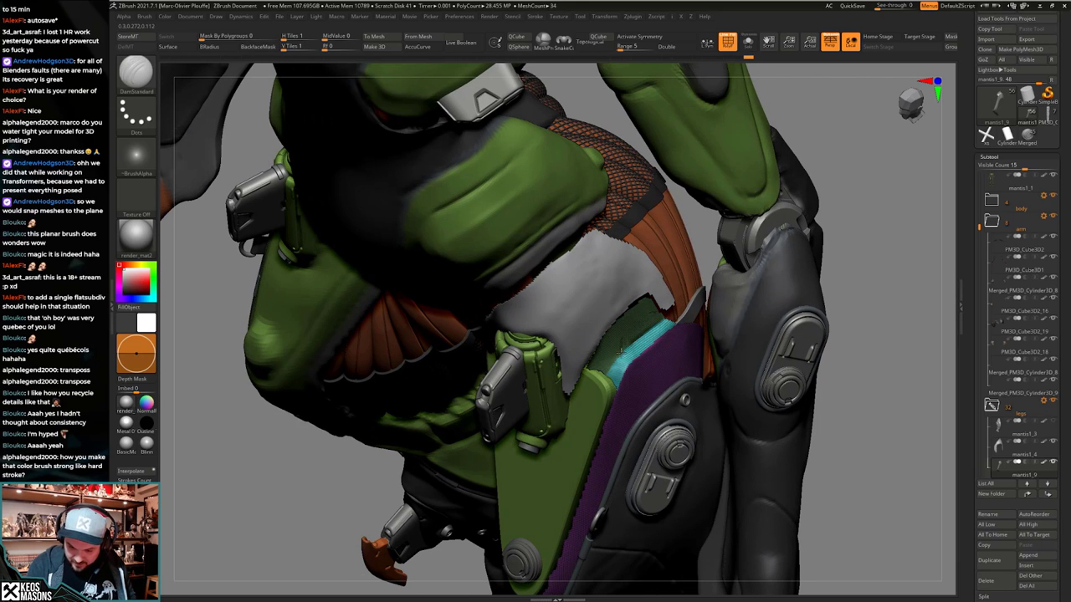
key("shift+f")
key("shift+f")
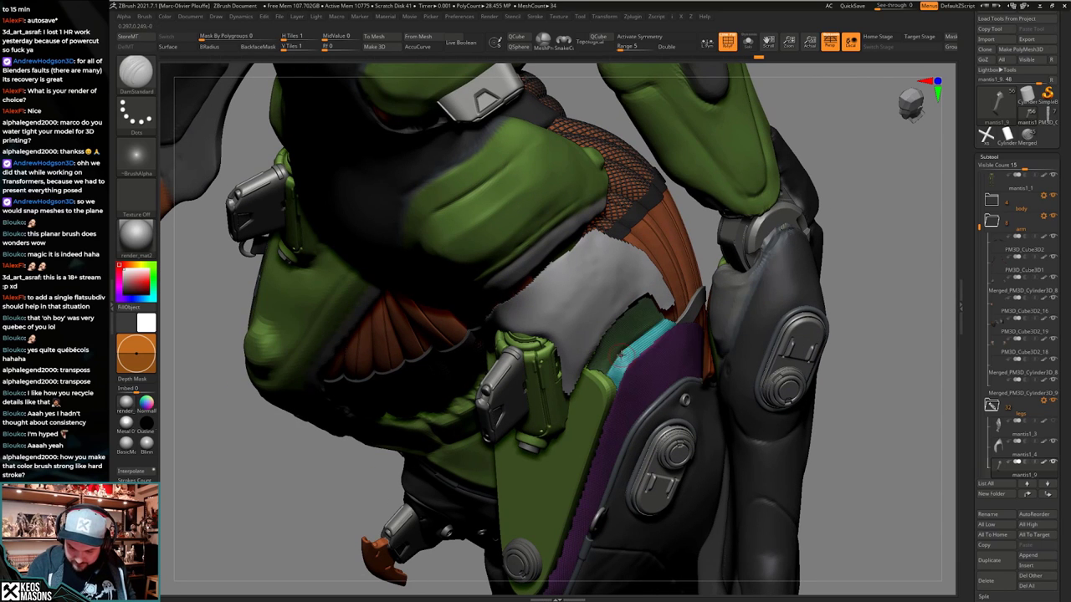
key("shift+f")
Smooth the ridge across the top of the thigh frame beside the green side panel.
right_click_drag(666, 322, 668, 333)
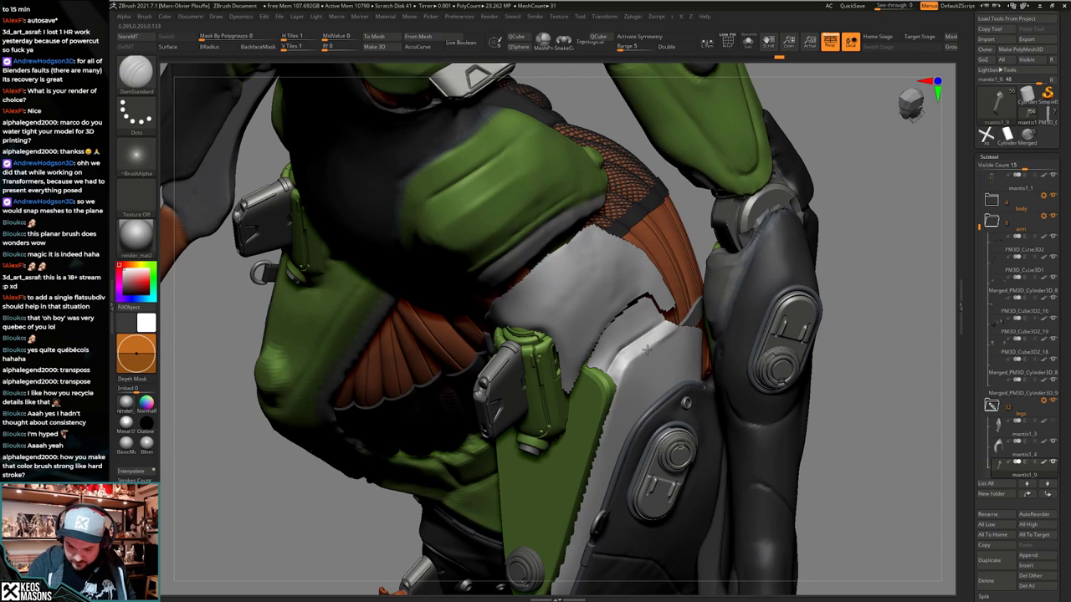
right_click_drag(617, 391, 626, 354)
left_click_drag(639, 338, 610, 365, "shift")
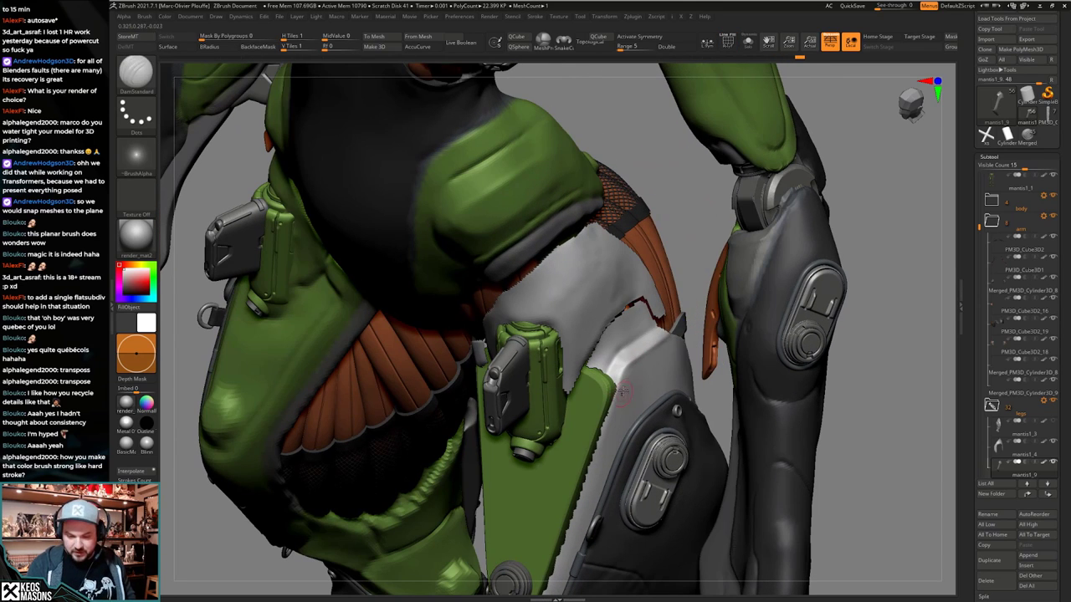
mouse_move(623, 391)
right_mouse_down()
mouse_move(643, 343)
mouse_move(646, 289)
right_mouse_up()
mouse_move(761, 343)
right_mouse_down()
mouse_move(681, 364)
mouse_move(671, 383)
mouse_move(692, 381)
right_mouse_up()
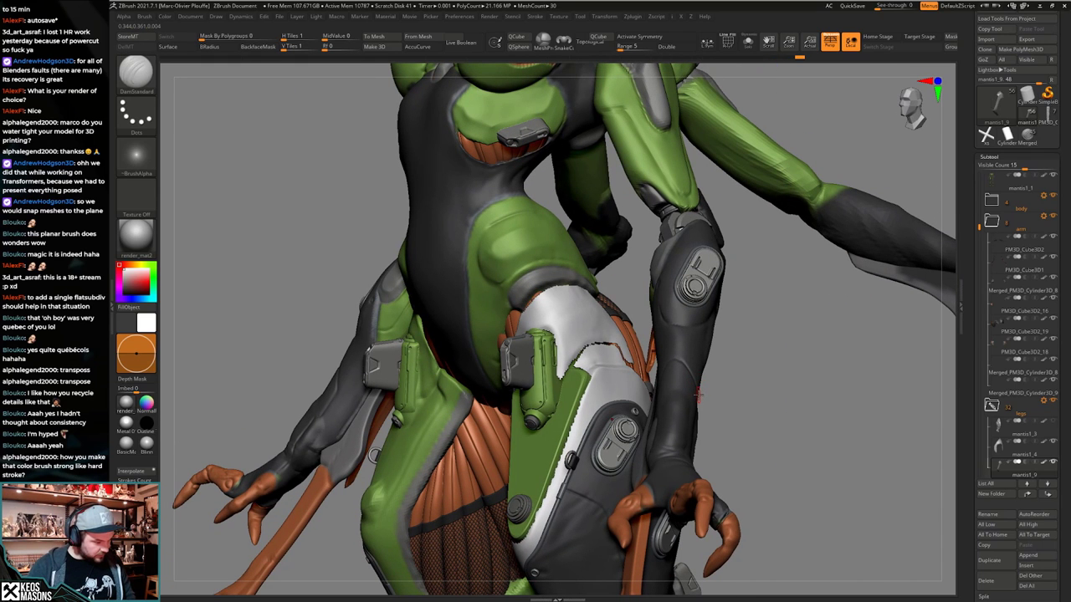
mouse_move(592, 414)
right_mouse_down()
mouse_move(626, 403)
mouse_move(633, 386)
mouse_move(611, 418)
right_mouse_up()
Show the frame's polygroups, choose the Standard4r8p1 brush and swap the main and secondary colours.
key("shift+f")
key("space")
left_click(563, 316)
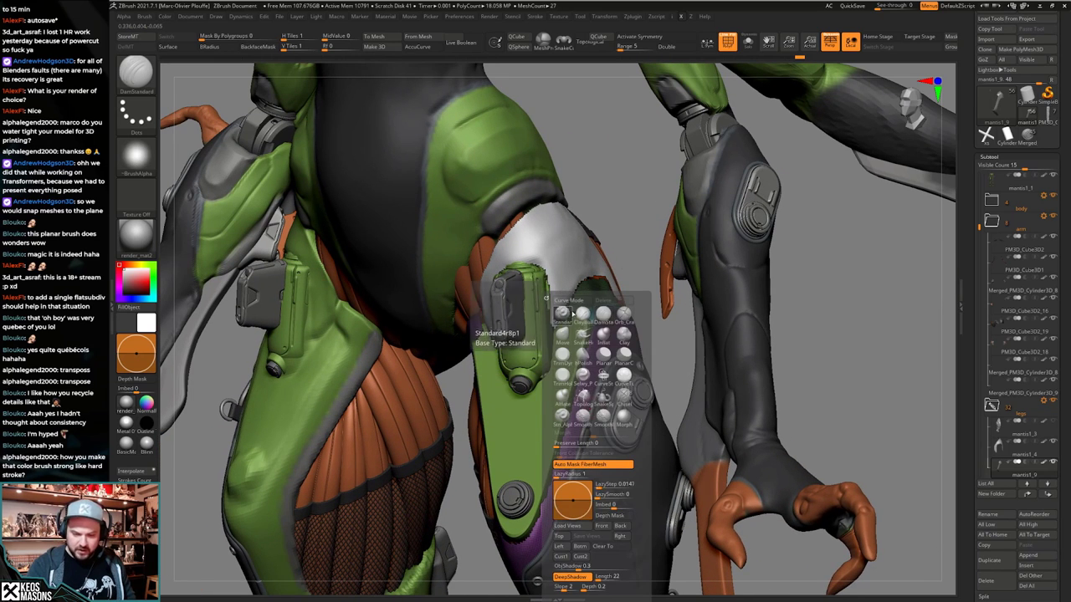
right_click_drag(569, 366, 546, 419, "alt")
key("space")
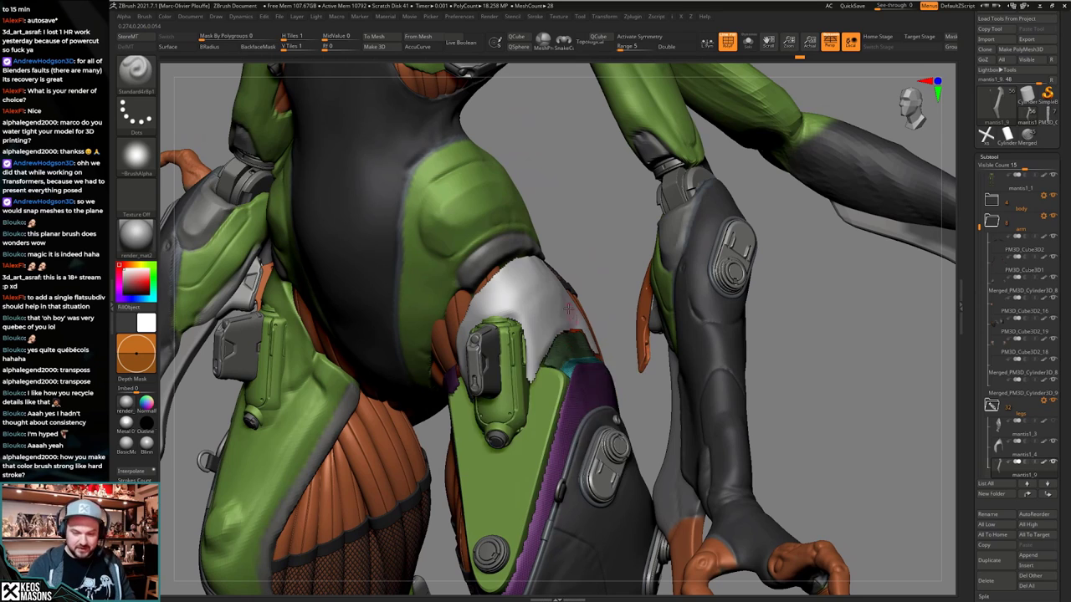
right_click_drag(532, 313, 545, 296)
key("space")
key("v")
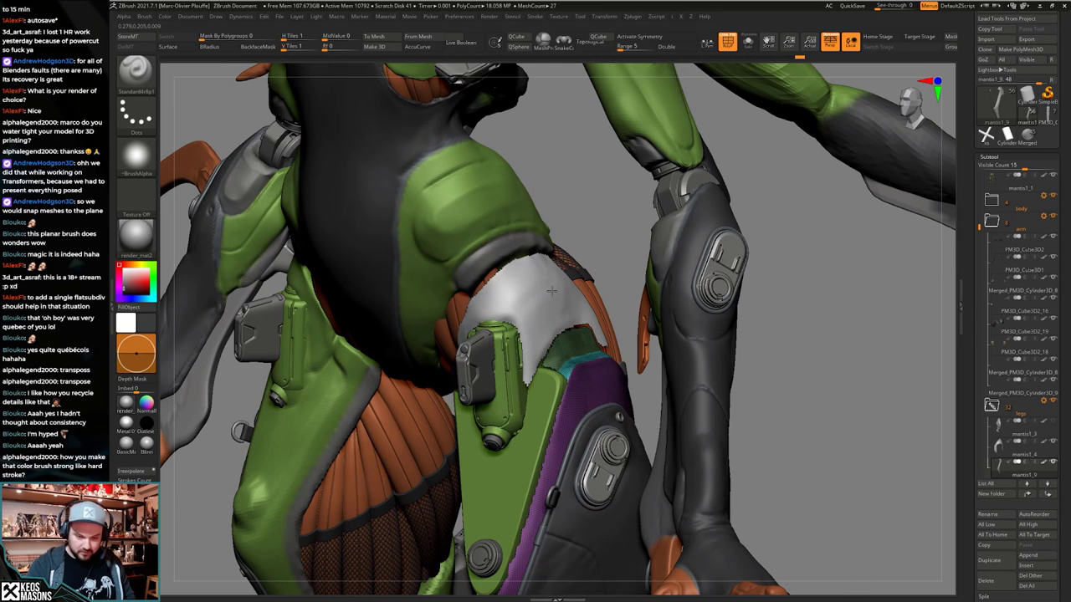
key("space")
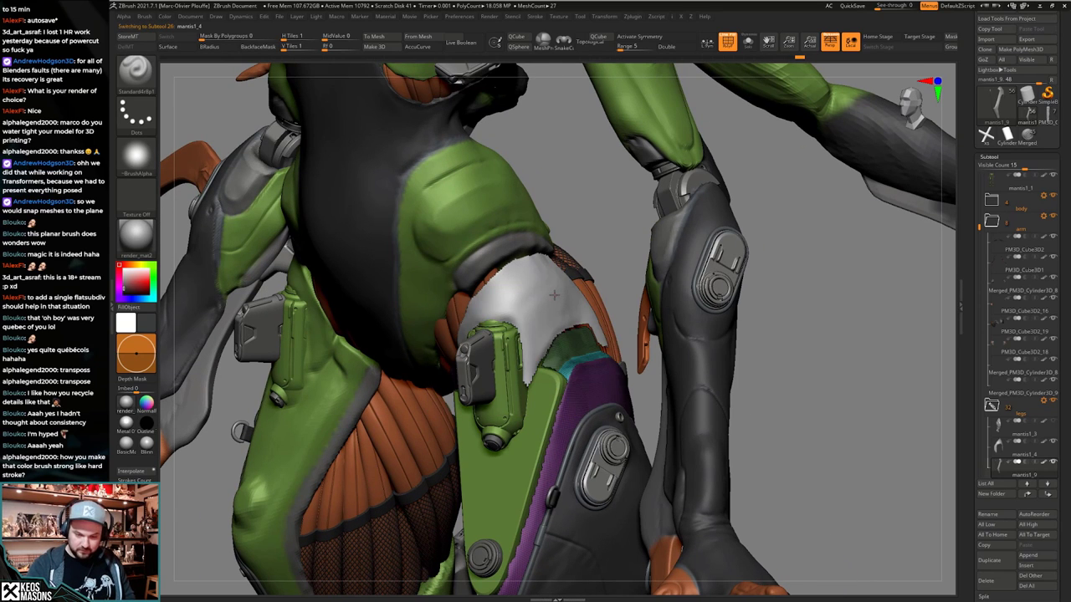
Try a short stroke on the upper thigh plate mantis1_4, undo it and reselect the frame mantis1_9.
left_click(554, 295, "alt")
left_click_drag(542, 293, 531, 334)
key("shift+f")
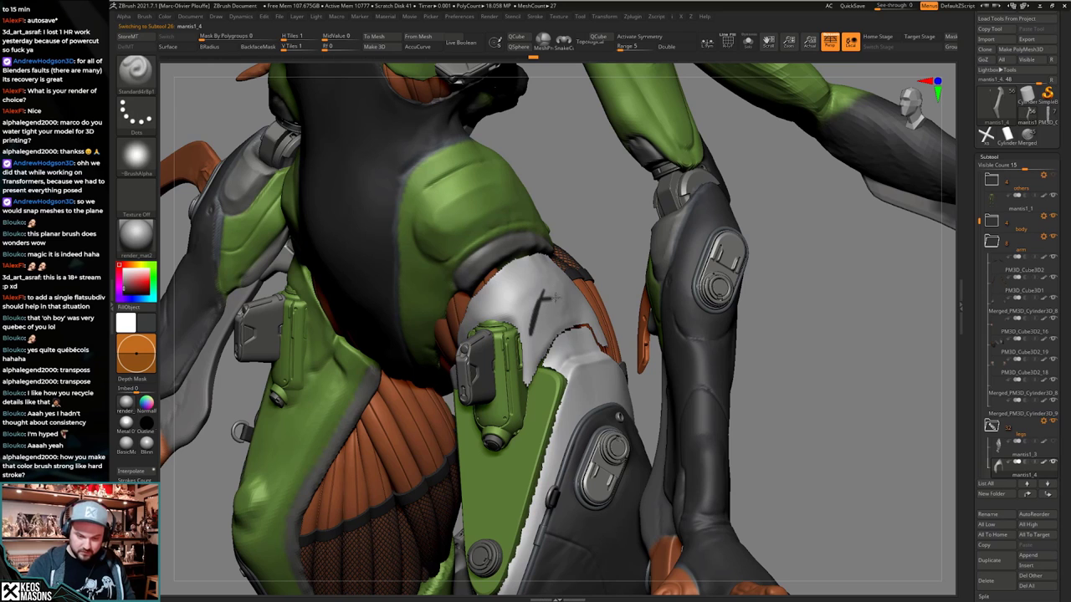
key("ctrl+z")
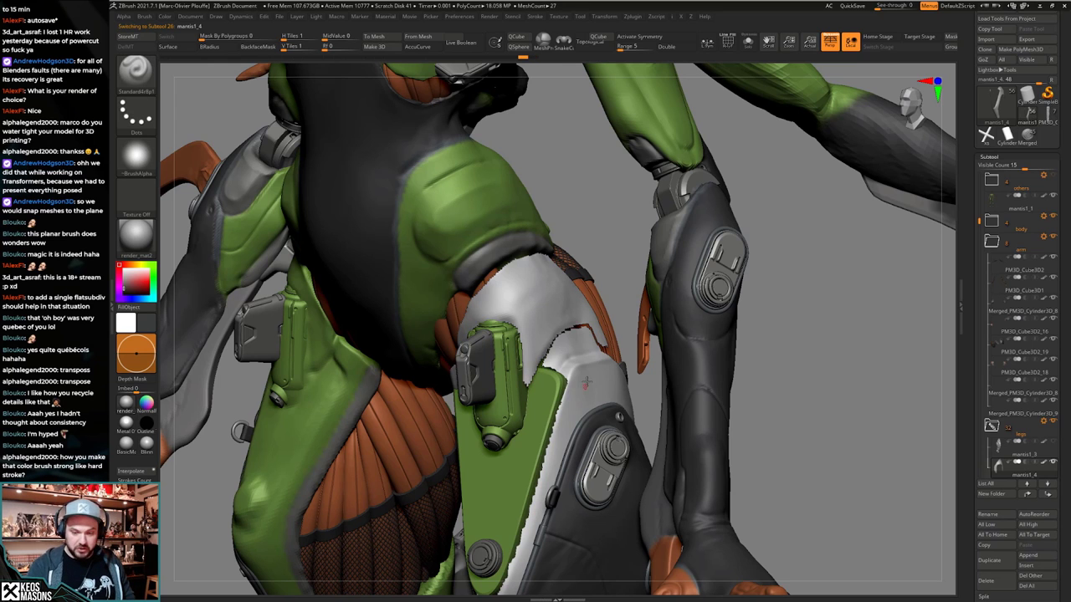
left_click(591, 388, "alt")
Switch to the Move brush and check the thigh frame's rear side in solo view with polygroups shown.
mouse_move(591, 387)
right_mouse_down()
mouse_move(587, 368)
mouse_move(670, 393)
mouse_move(608, 415)
mouse_move(523, 402)
mouse_move(642, 395)
mouse_move(655, 354)
right_mouse_up()
key("space")
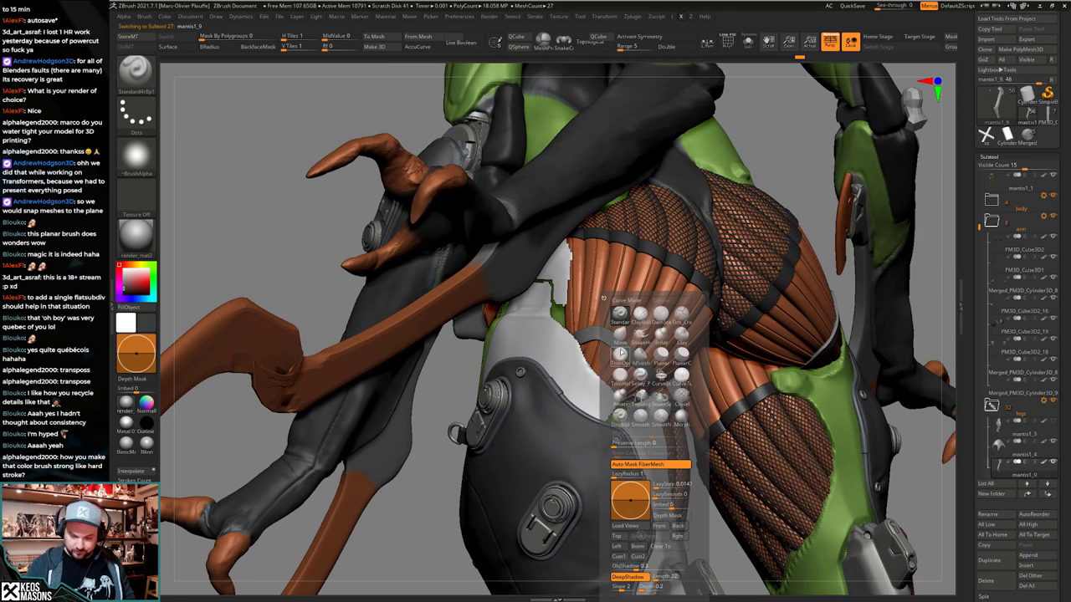
left_click(620, 336)
key("space")
key("shift+s")
key("shift+f")
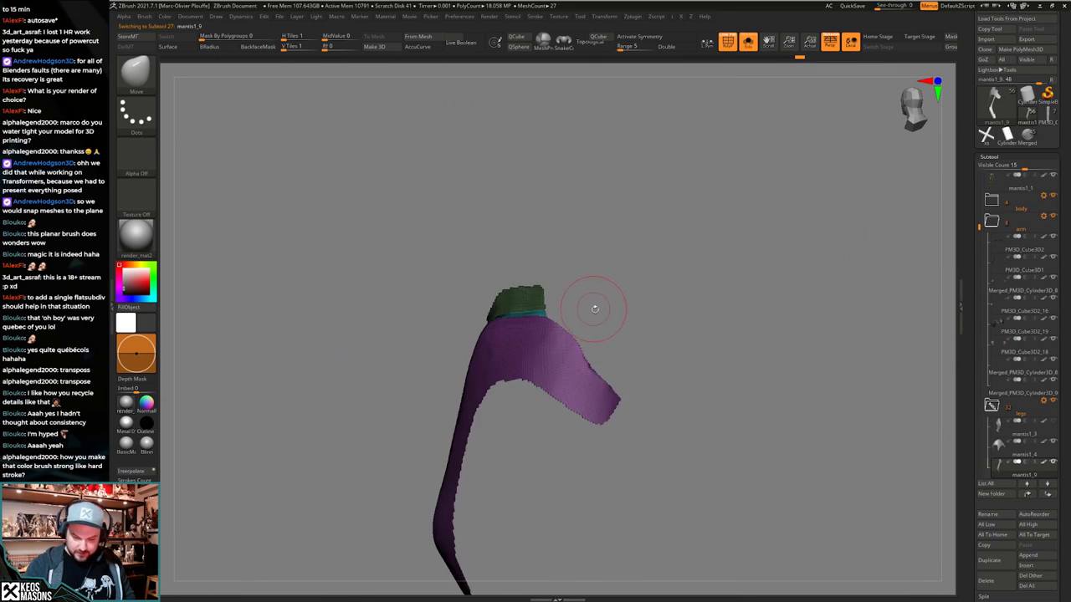
right_click_drag(594, 309, 694, 232)
left_click(724, 37)
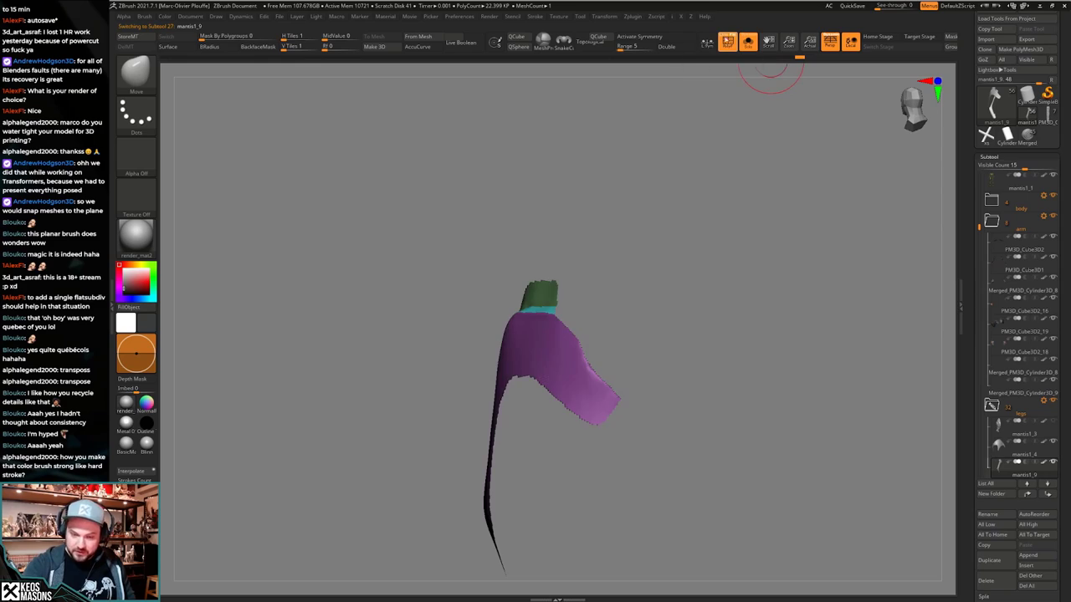
key("shift+s")
mouse_move(605, 412)
right_mouse_down()
mouse_move(570, 376)
mouse_move(498, 232)
mouse_move(414, 266)
right_mouse_up()
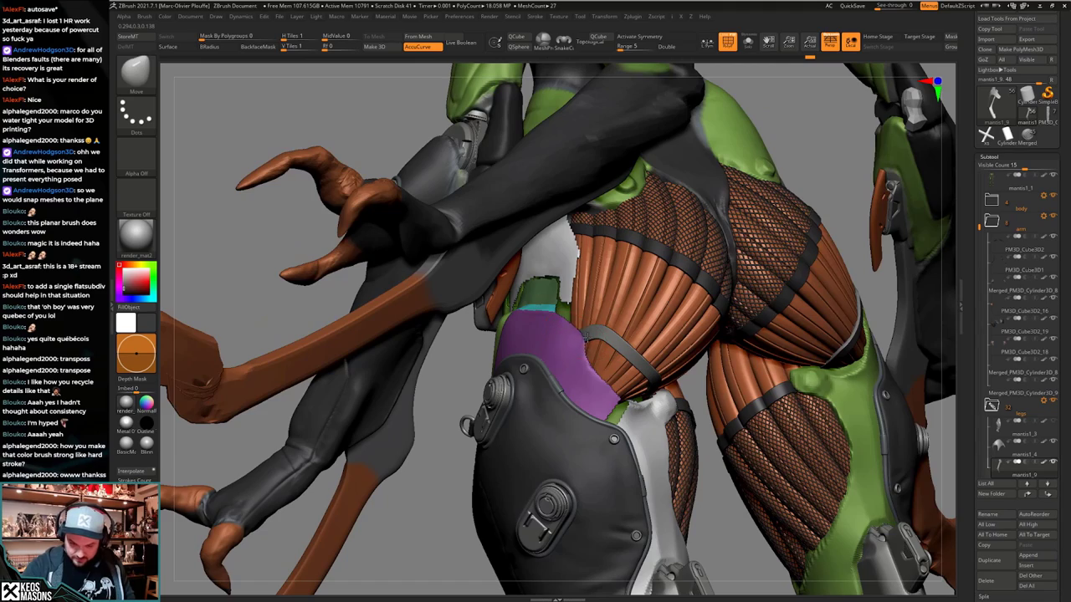
Adjust the frame's rear edge around the black thigh pad with the Move brush.
right_click_drag(587, 337, 494, 351)
right_click_drag(623, 426, 599, 393)
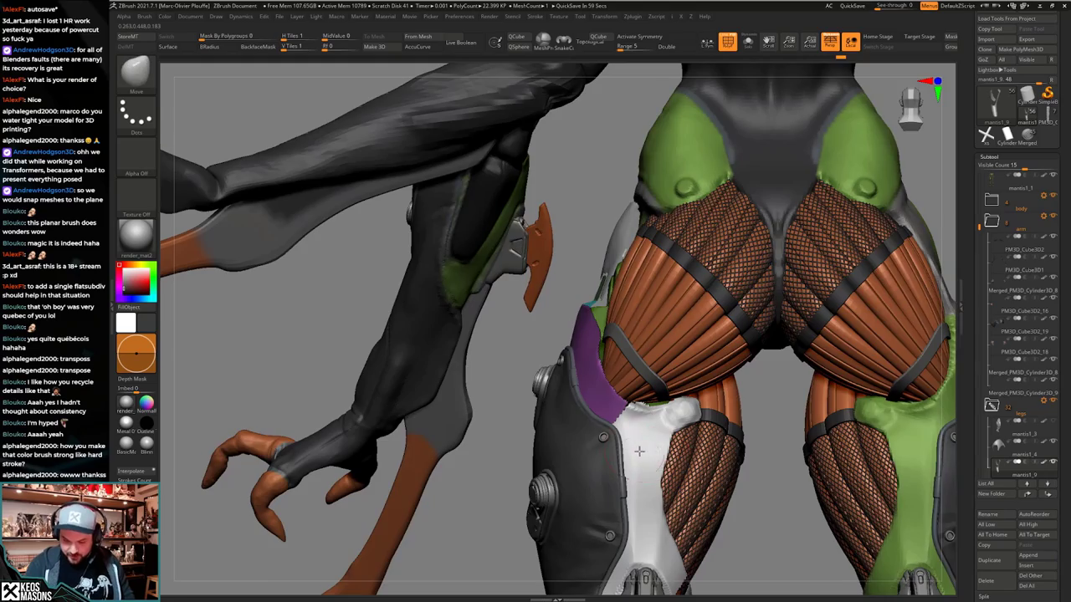
right_click_drag(641, 449, 713, 435)
right_click_drag(623, 469, 862, 443, "ctrl")
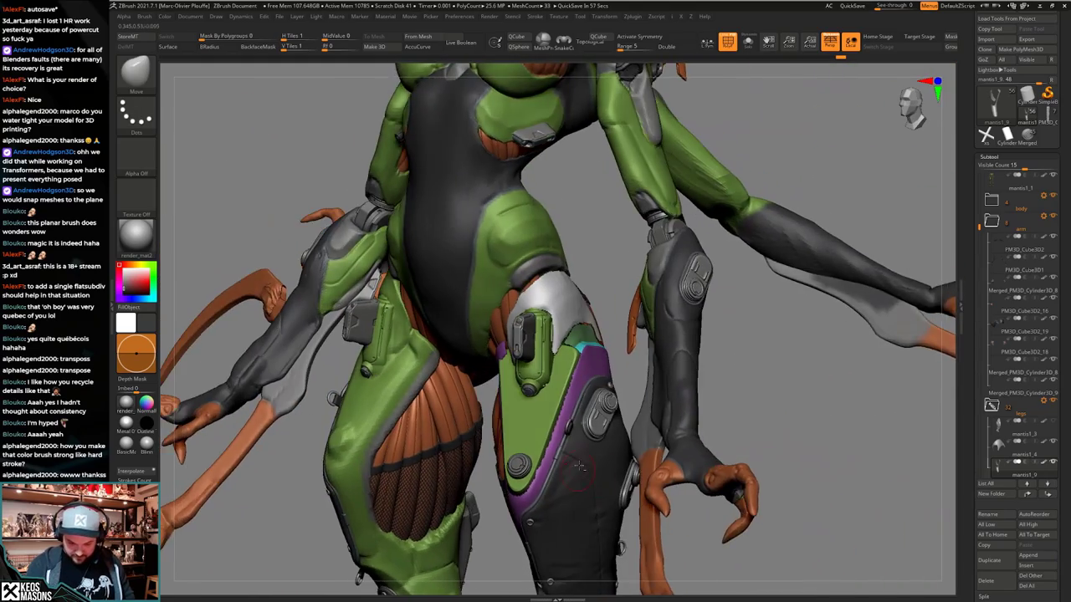
right_click_drag(578, 418, 535, 459, "ctrl")
right_click_drag(535, 459, 452, 433, "ctrl")
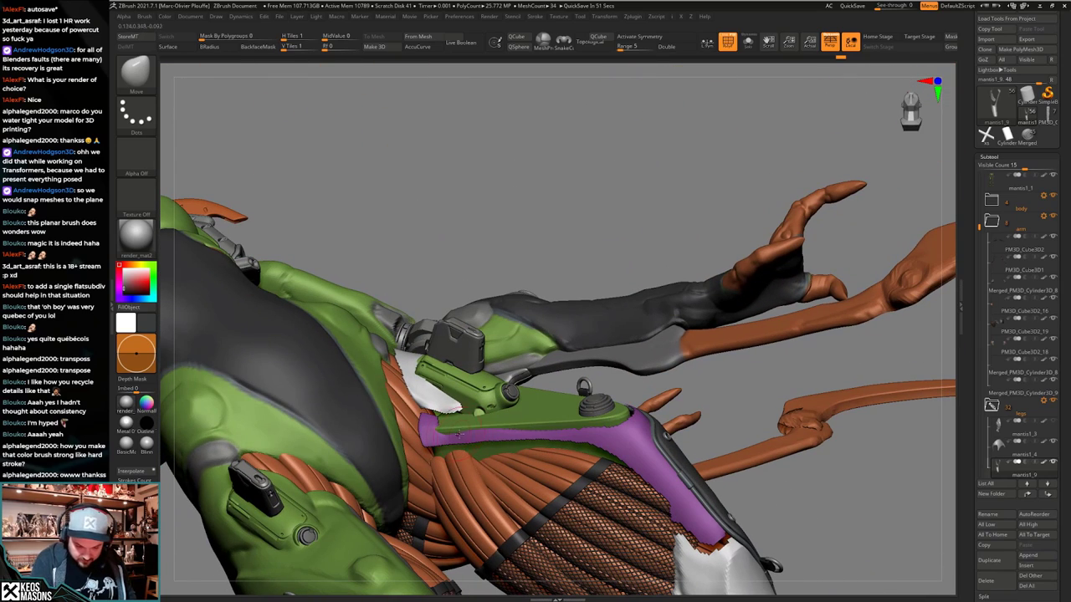
Select the triangular green thigh plate PM3D_Cylinder3D_2 and isolate it with its wireframe and polygroups shown.
right_click_drag(645, 441, 627, 418)
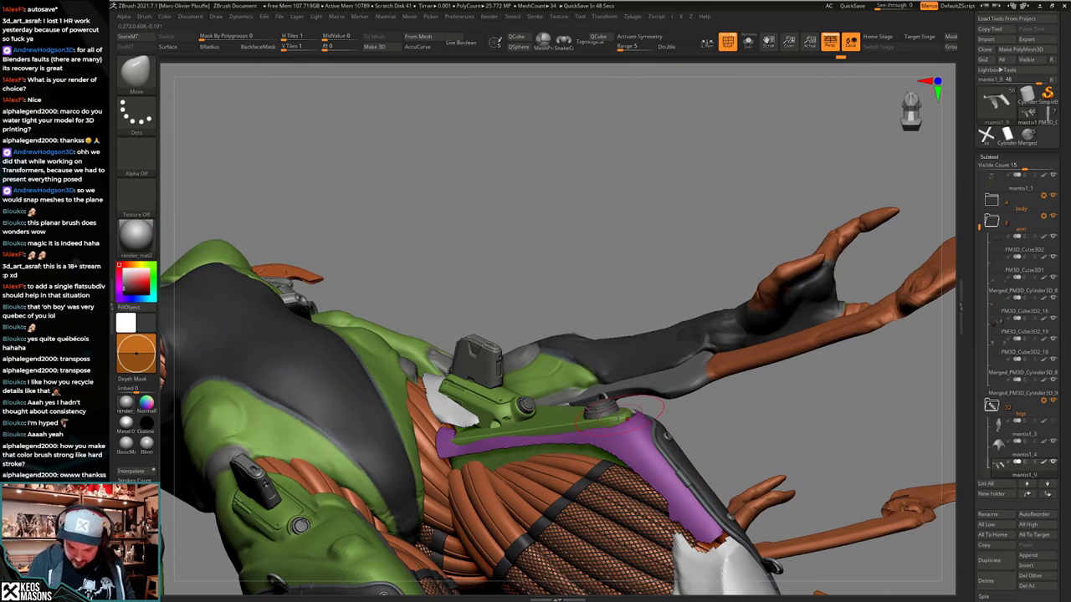
right_click_drag(545, 430, 535, 475)
mouse_move(540, 413)
right_mouse_down()
mouse_move(504, 421)
mouse_move(465, 393)
mouse_move(489, 368)
mouse_move(491, 342)
right_mouse_up()
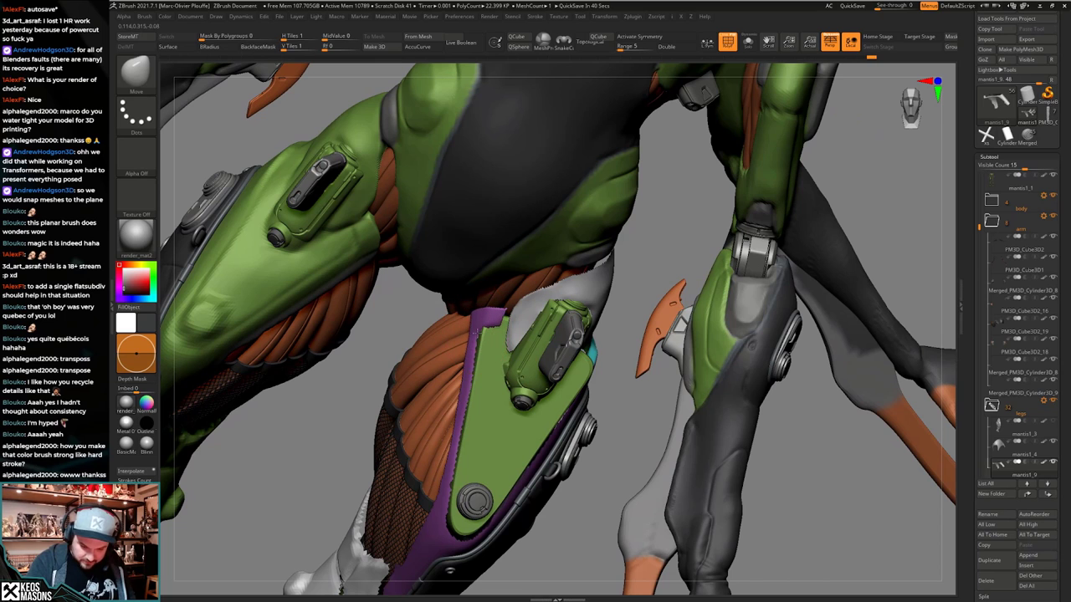
right_click_drag(467, 412, 480, 374)
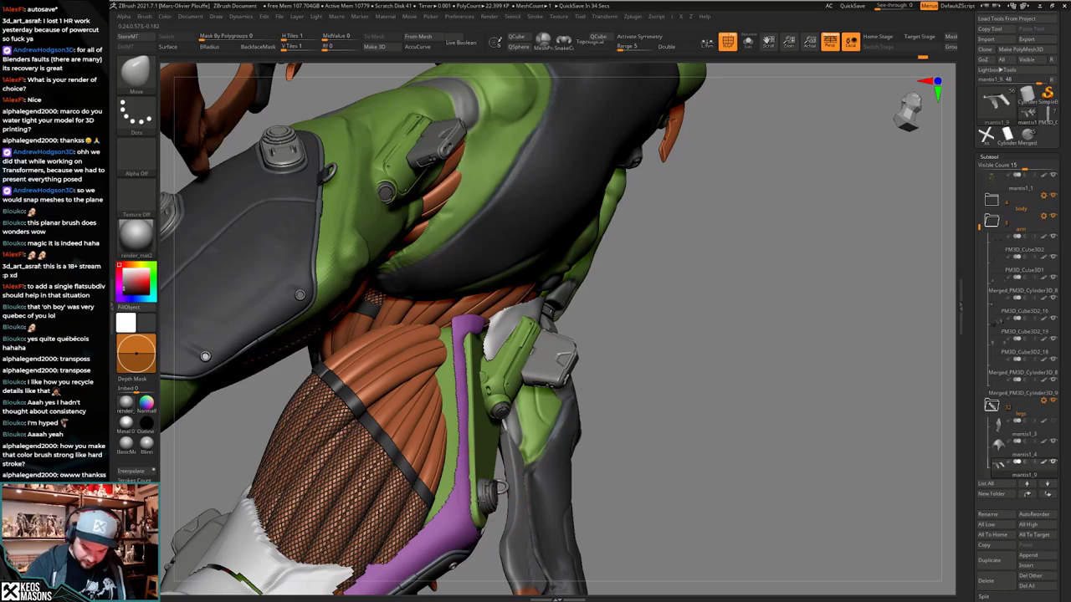
right_click_drag(485, 309, 457, 334)
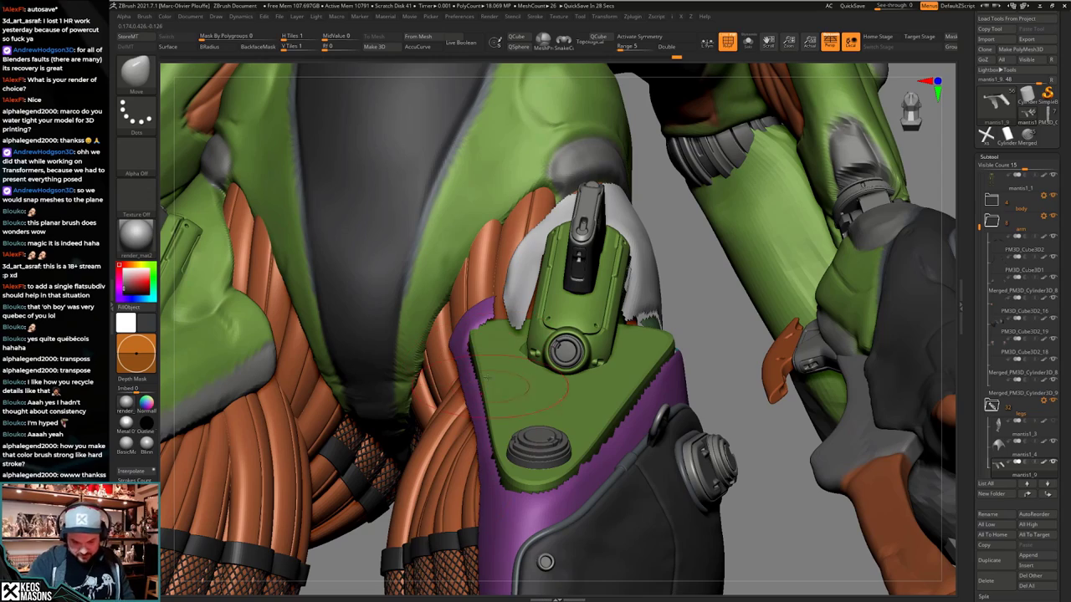
right_click_drag(458, 334, 646, 421, "ctrl")
left_click(616, 382, "alt")
key("shift+f")
key("alt+s")
key("shift+f")
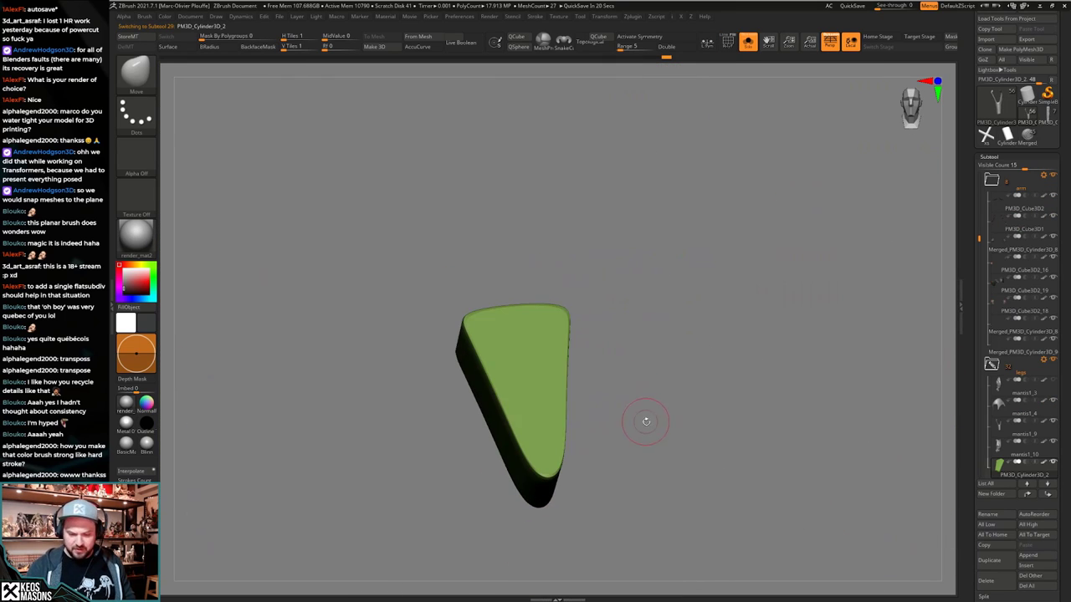
Unify the isolated plate's faces into a single polygroup and clone the plate as a separate tool.
right_click_drag(719, 392, 705, 368, "alt")
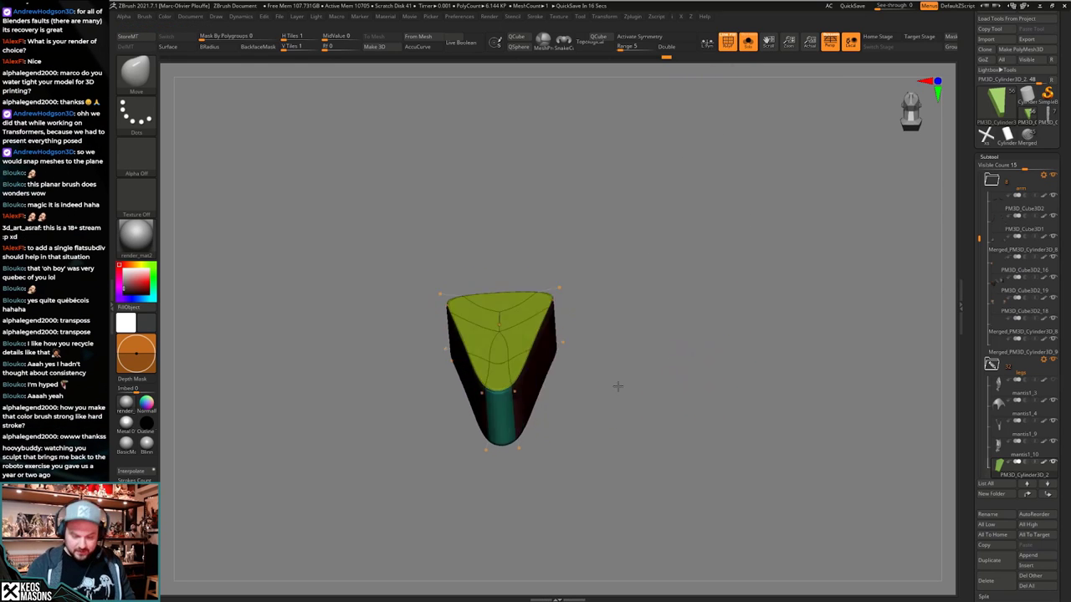
mouse_move(620, 403)
left_mouse_down()
mouse_move(631, 430)
mouse_move(634, 412)
left_mouse_up()
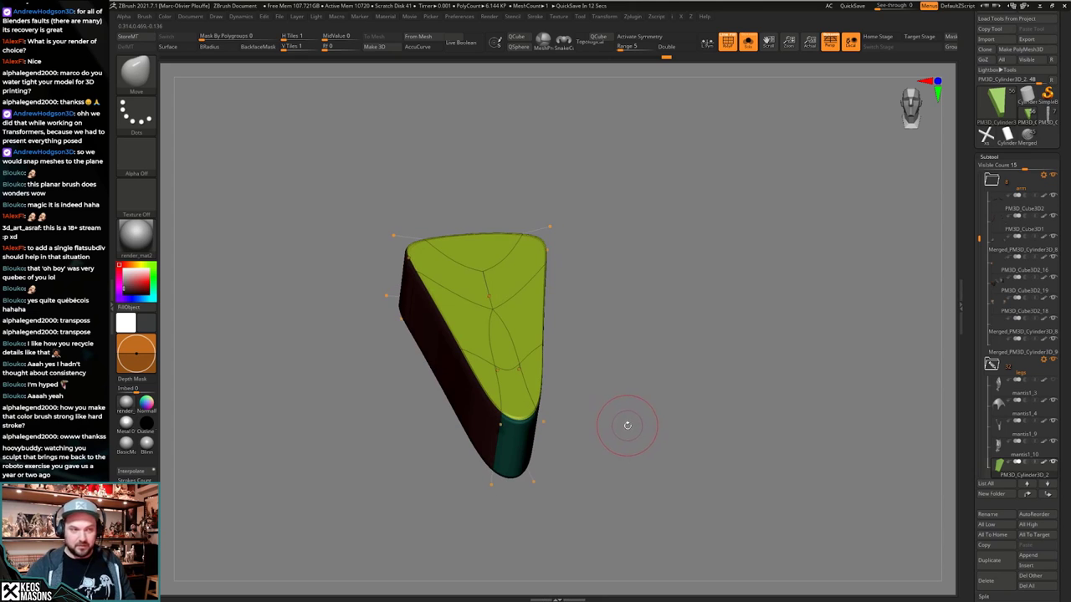
right_click_drag(628, 421, 623, 428)
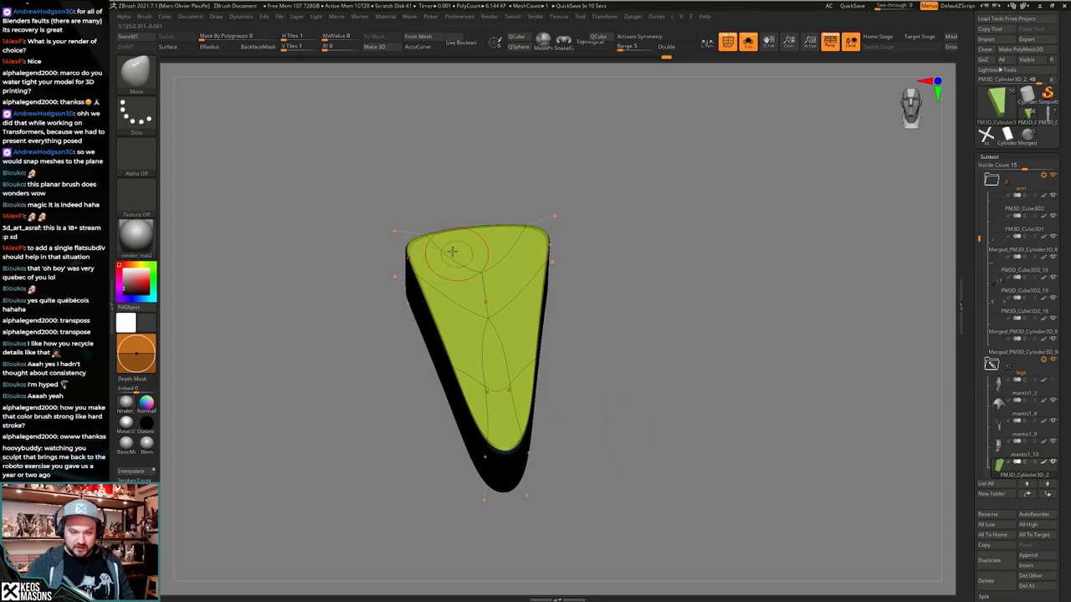
right_click_drag(497, 354, 652, 430)
left_click(498, 293, "ctrl+shift")
left_click_drag(700, 314, 741, 352, "ctrl+shift")
mouse_move(741, 363)
right_mouse_down()
mouse_move(703, 335)
mouse_move(697, 293)
right_mouse_up()
mouse_move(572, 287)
right_mouse_down()
mouse_move(653, 345)
mouse_move(700, 354)
mouse_move(708, 371)
mouse_move(696, 358)
mouse_move(695, 399)
mouse_move(732, 371)
mouse_move(731, 392)
mouse_move(717, 363)
mouse_move(768, 317)
mouse_move(717, 395)
mouse_move(726, 362)
mouse_move(788, 308)
right_mouse_up()
left_click(732, 371, "ctrl+shift")
left_click_drag(967, 112, 968, 134)
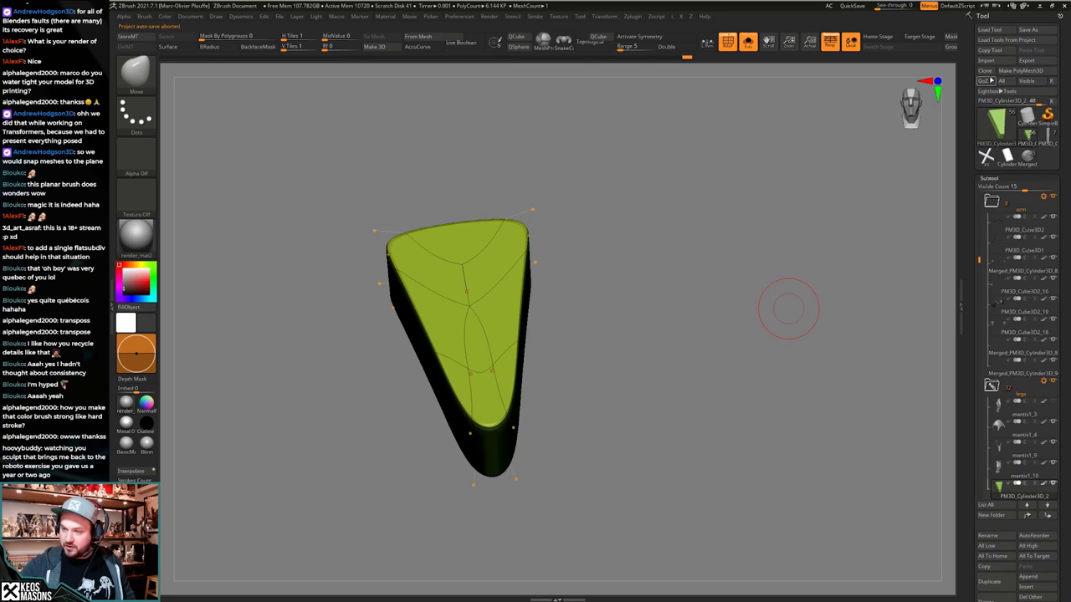
left_click(987, 71)
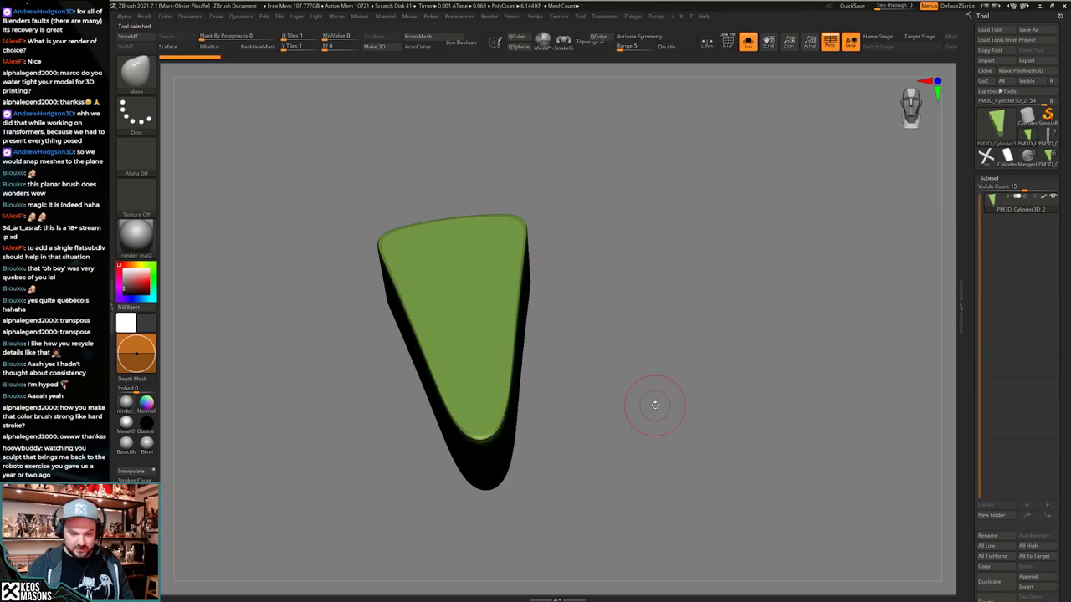
Try applying dynamic subdivision to the cloned plate, check its wireframe and undo it.
key("space")
right_click_drag(680, 384, 627, 385)
left_click(705, 292)
key("shift+f")
key("shift+f")
key("shift+f")
right_click_drag(532, 404, 530, 388)
right_click_drag(653, 424, 663, 388, "alt")
key("space")
key("ctrl+z")
Set the cloned plate's crease level to 15 and apply its dynamic subdivision as real subdivision levels.
key("space")
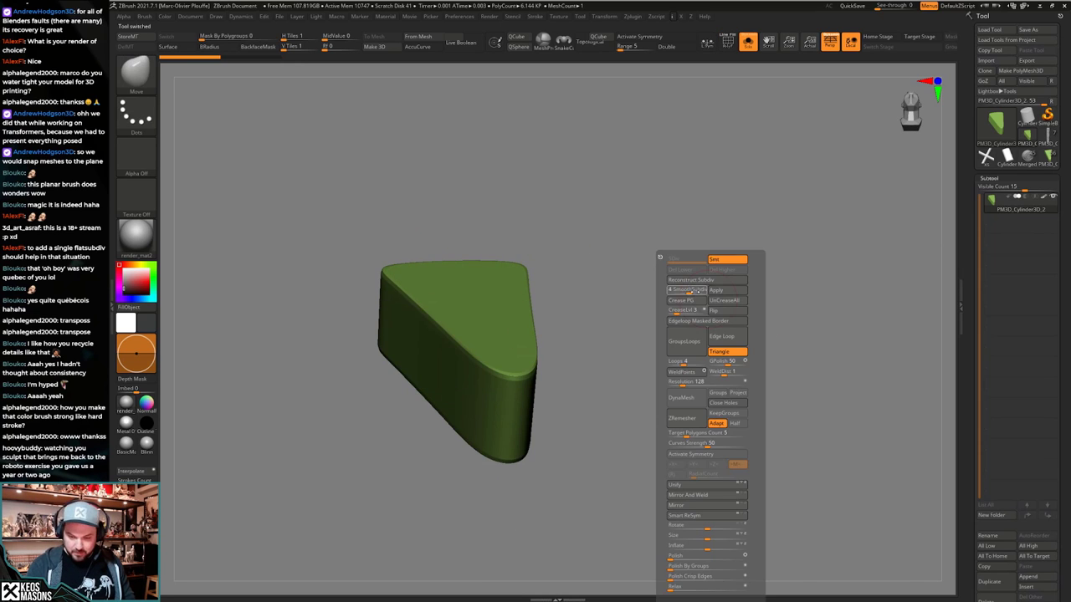
left_click_drag(683, 311, 701, 310)
right_click_drag(744, 334, 701, 370)
key("space")
left_click(694, 292)
key("shift+f")
right_click_drag(628, 368, 623, 349)
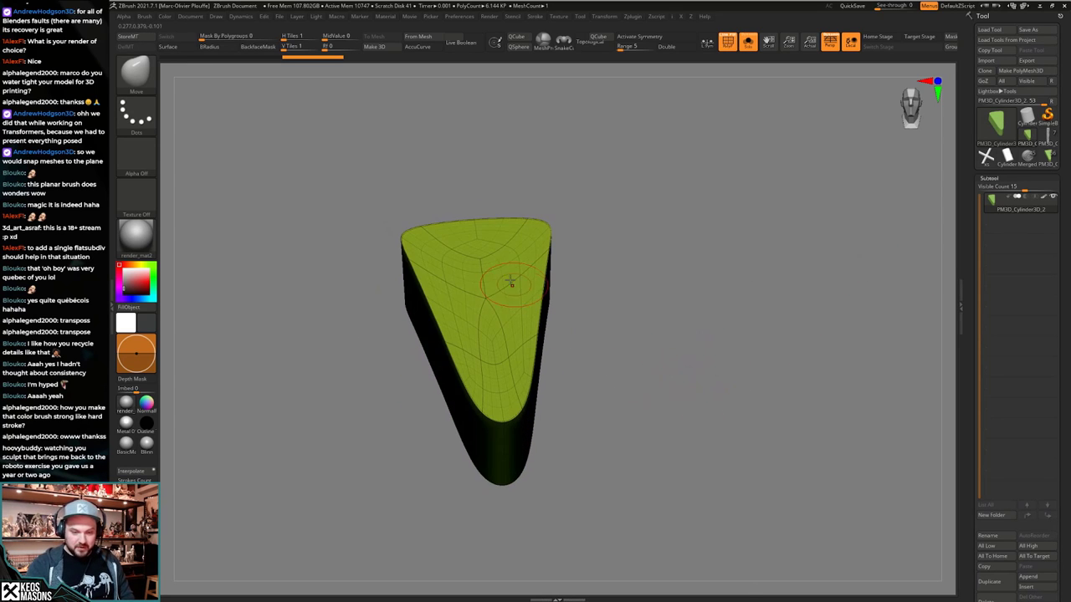
right_click_drag(572, 293, 576, 268)
right_click_drag(661, 321, 699, 325)
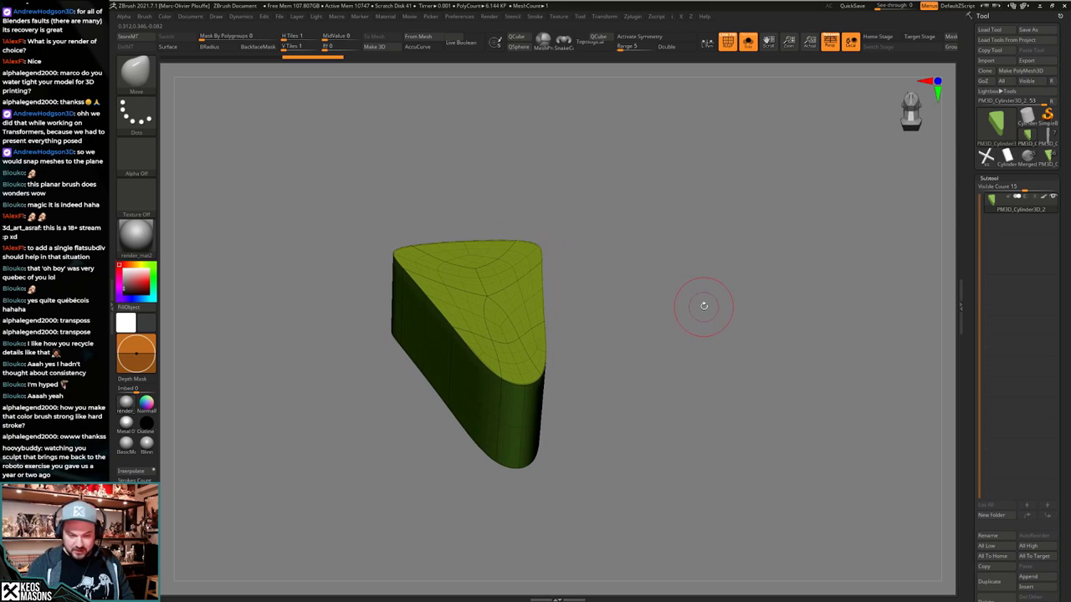
ZRemesh the cloned plate with KeepGroups on and a target polygon count of 1.
key("space")
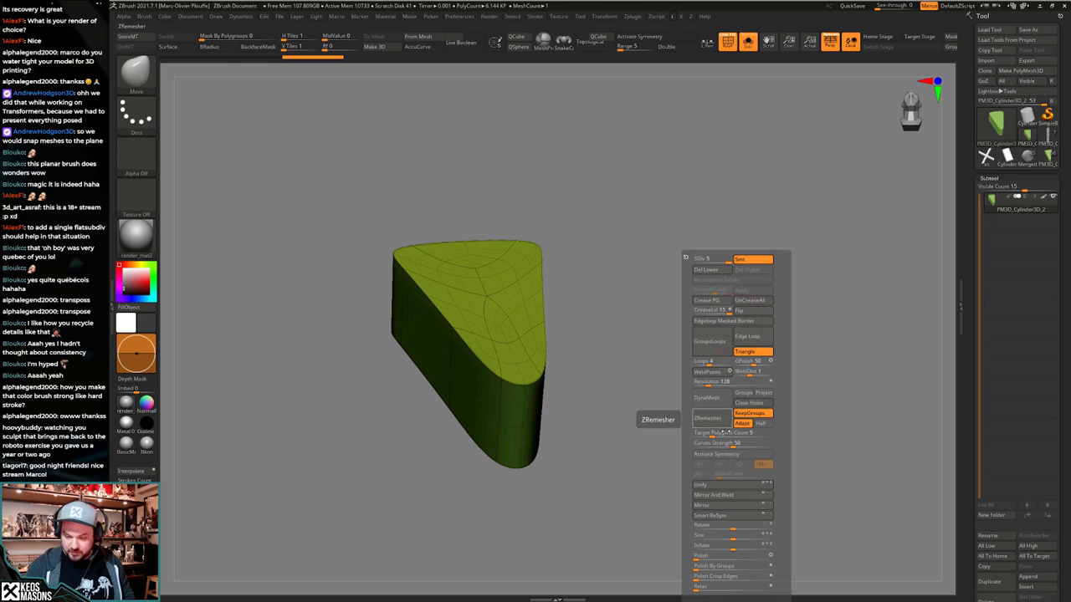
left_click(707, 416)
mouse_move(703, 380)
left_mouse_down()
mouse_move(699, 433)
mouse_move(690, 378)
mouse_move(690, 429)
mouse_move(676, 394)
mouse_move(694, 365)
mouse_move(698, 373)
mouse_move(693, 354)
mouse_move(692, 385)
mouse_move(672, 378)
mouse_move(676, 393)
mouse_move(675, 357)
mouse_move(661, 388)
left_mouse_up()
key("shift+f")
key("shift+f")
Return to the full character tool and insert the remeshed plate below the original plate, making it the active subtool.
left_click(1051, 164)
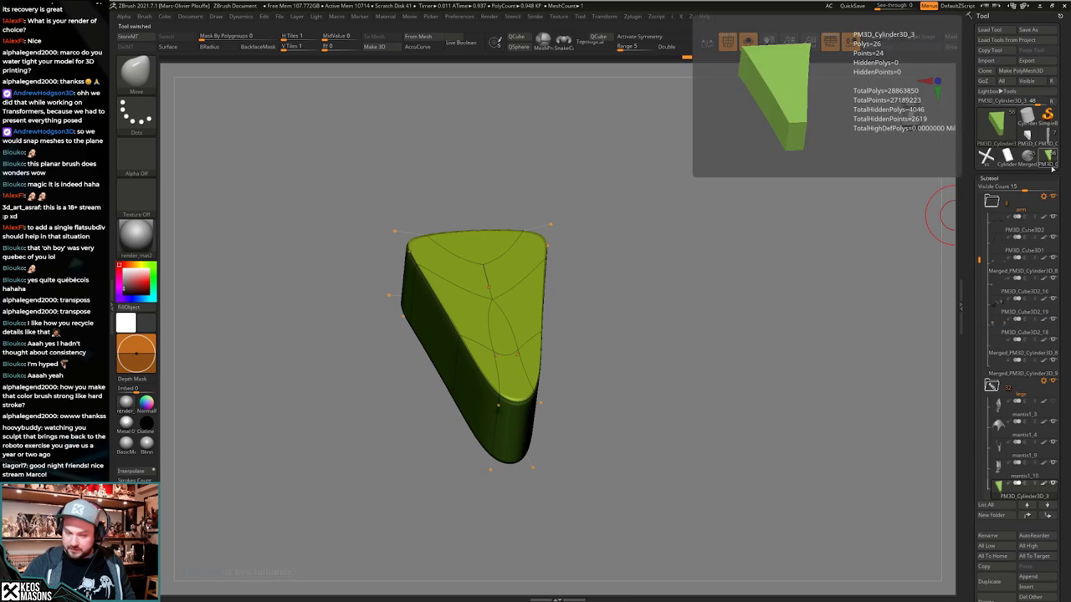
left_click_drag(977, 260, 978, 276)
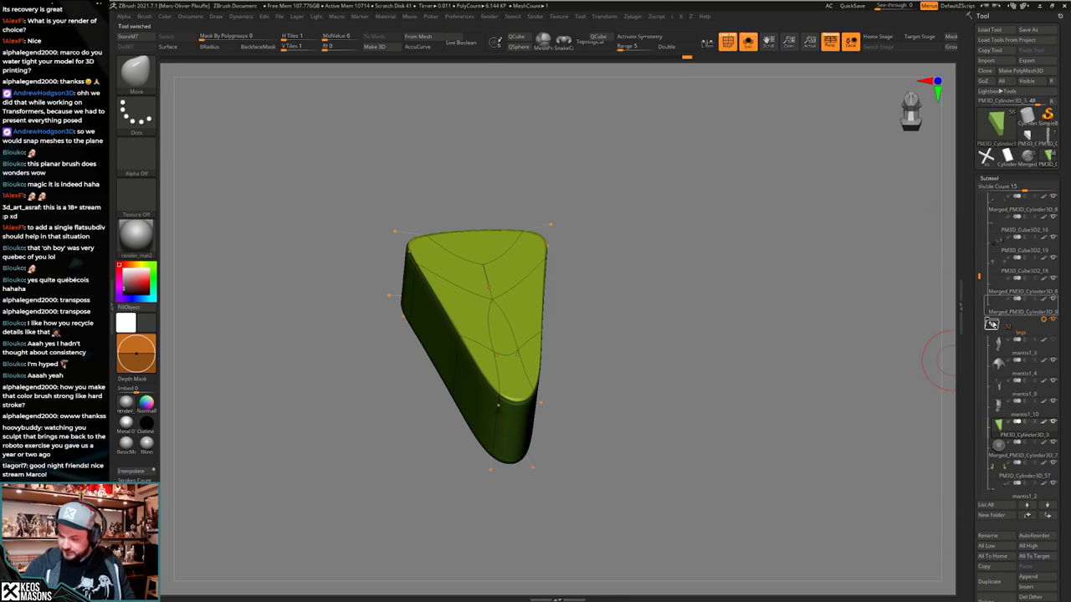
left_click(1024, 586)
left_click(783, 482)
key("Down")
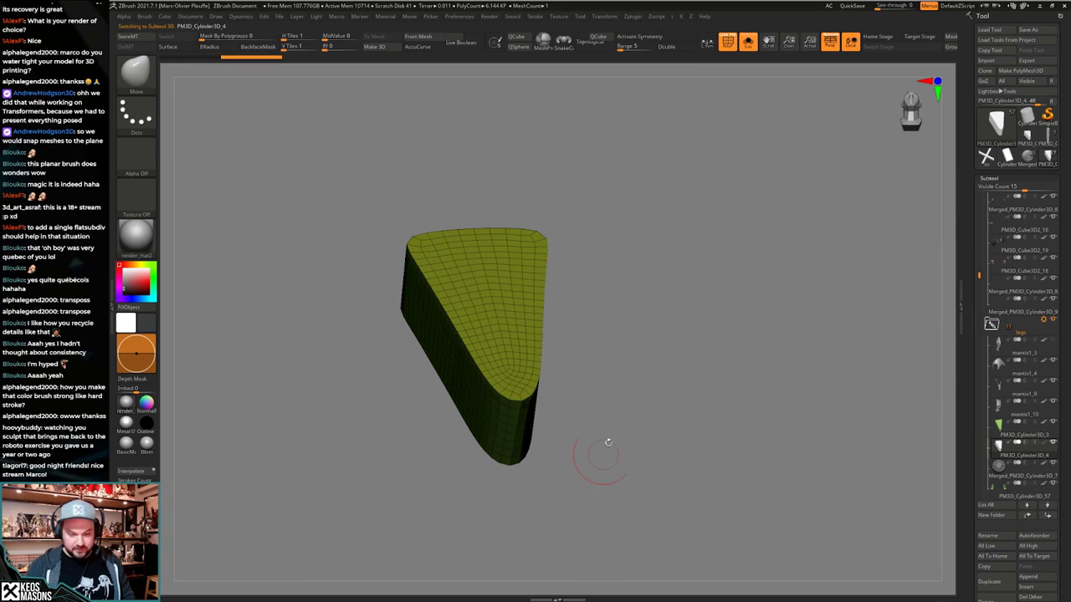
Fill the inserted plate with green sampled from the character and hide the original plate PM3D_Cylinder3D_3.
mouse_move(657, 381)
left_mouse_down()
mouse_move(653, 366)
mouse_move(658, 384)
mouse_move(645, 388)
mouse_move(645, 366)
left_mouse_up()
key("shift+f")
key("shift+s")
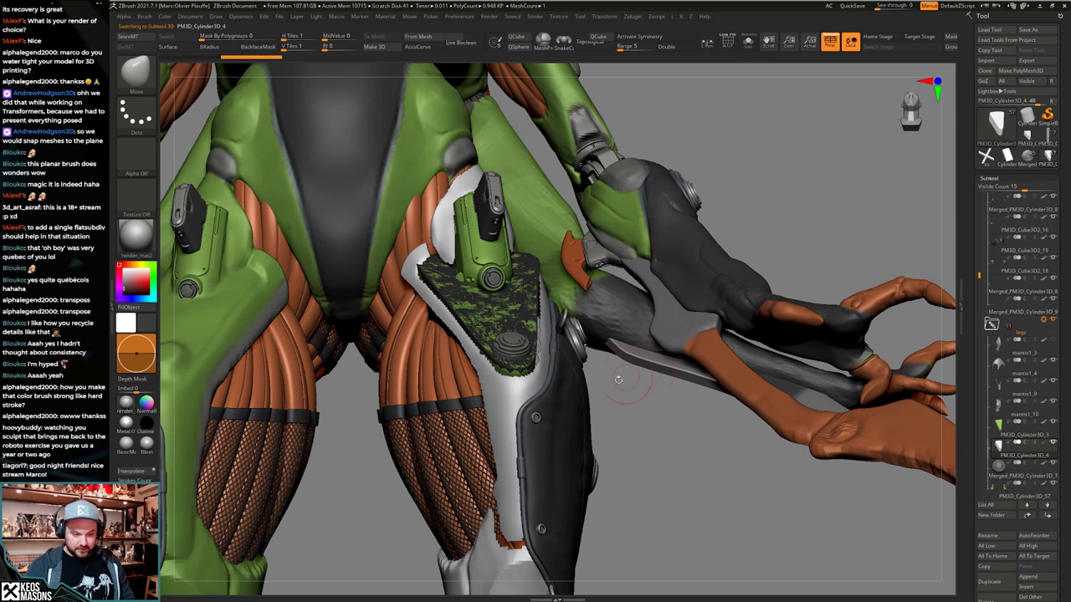
key("c")
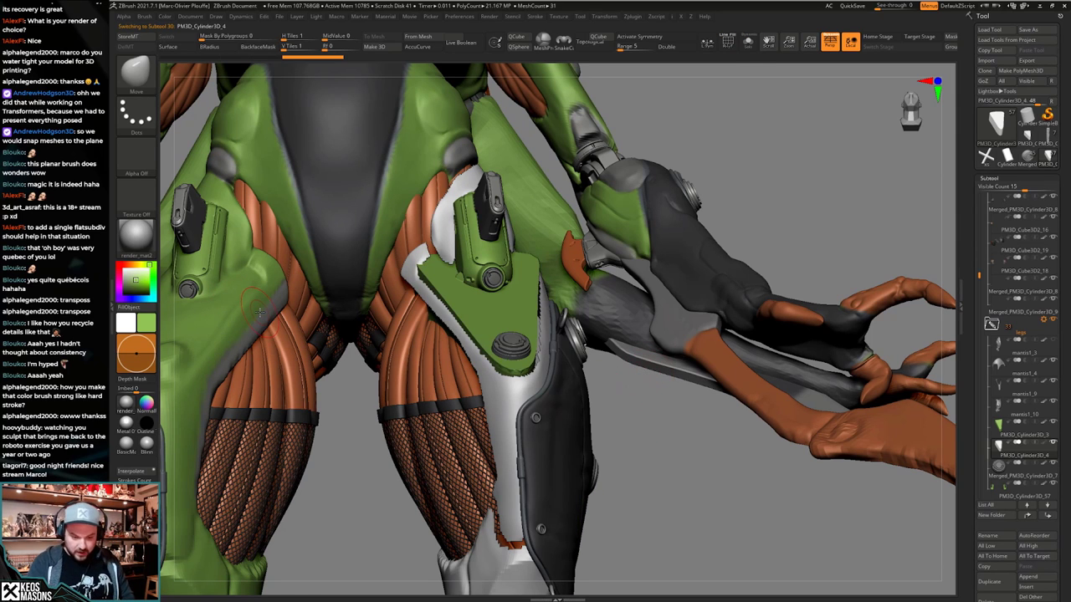
key("ctrl+f")
left_click(1053, 422)
Turn on dynamic subdivision for the remeshed plate and bring back the rest of the character.
left_click_drag(602, 402, 587, 446, "alt")
key("shift+f")
key("shift+s")
key("shift+f")
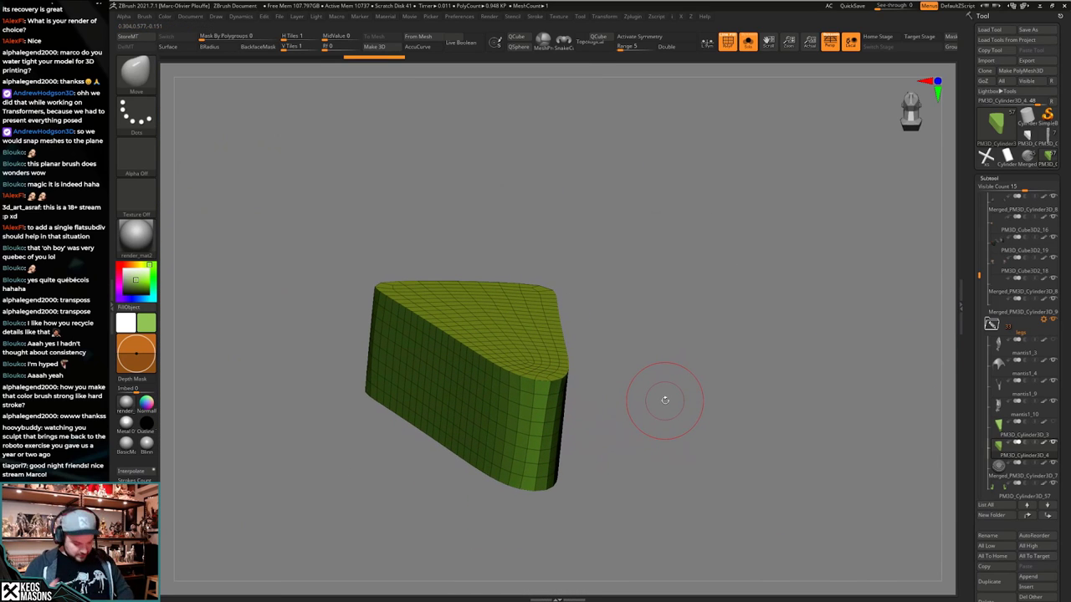
key("d")
key("shift+f")
key("alt+s")
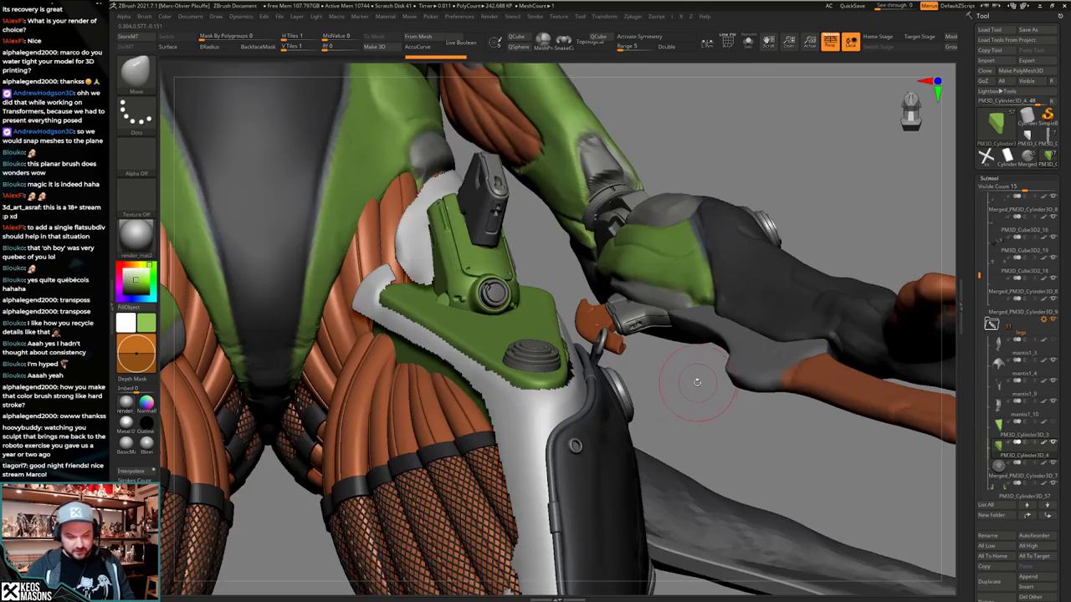
Examine the smoothed plate's rounded edges, both in place on the thigh and isolated with its wireframe.
mouse_move(695, 380)
right_mouse_down()
mouse_move(629, 404)
mouse_move(589, 400)
mouse_move(600, 406)
mouse_move(585, 464)
mouse_move(579, 364)
mouse_move(591, 347)
right_mouse_up()
key("alt+s")
key("shift+f")
key("shift+f")
right_click_drag(591, 348, 612, 411)
right_click_drag(624, 368, 757, 302)
key("alt+s")
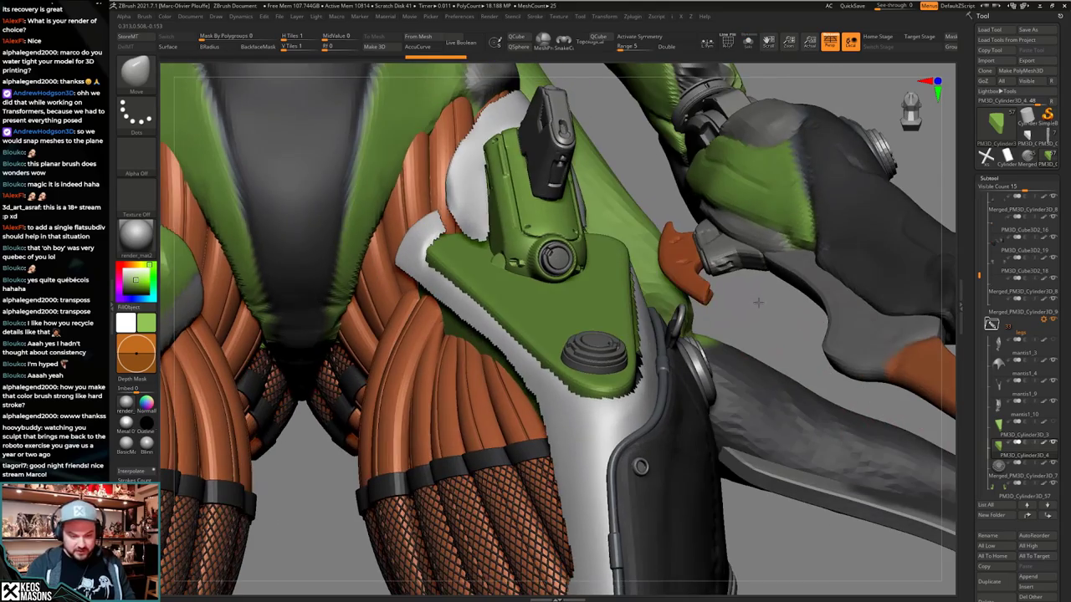
mouse_move(656, 428)
right_mouse_down()
mouse_move(637, 386)
mouse_move(648, 407)
mouse_move(641, 455)
mouse_move(614, 451)
mouse_move(634, 428)
mouse_move(636, 464)
right_mouse_up()
key("alt+s")
key("shift+f")
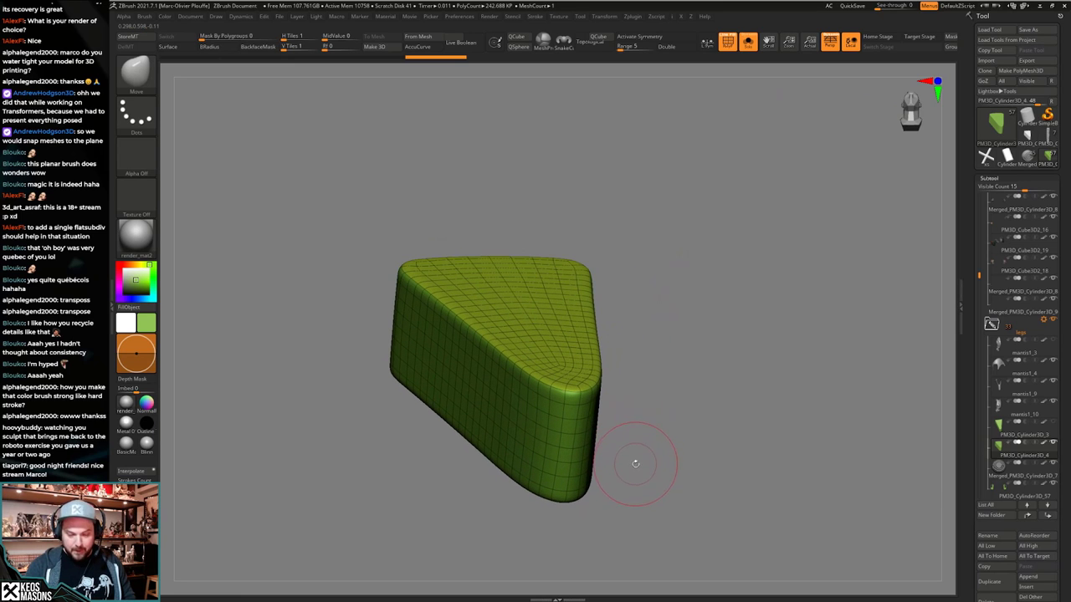
Switch to the cloned plate tool, duplicate the remeshed plate and undo the remesh on the first copy.
left_click(1030, 156)
left_click_drag(984, 568, 983, 471)
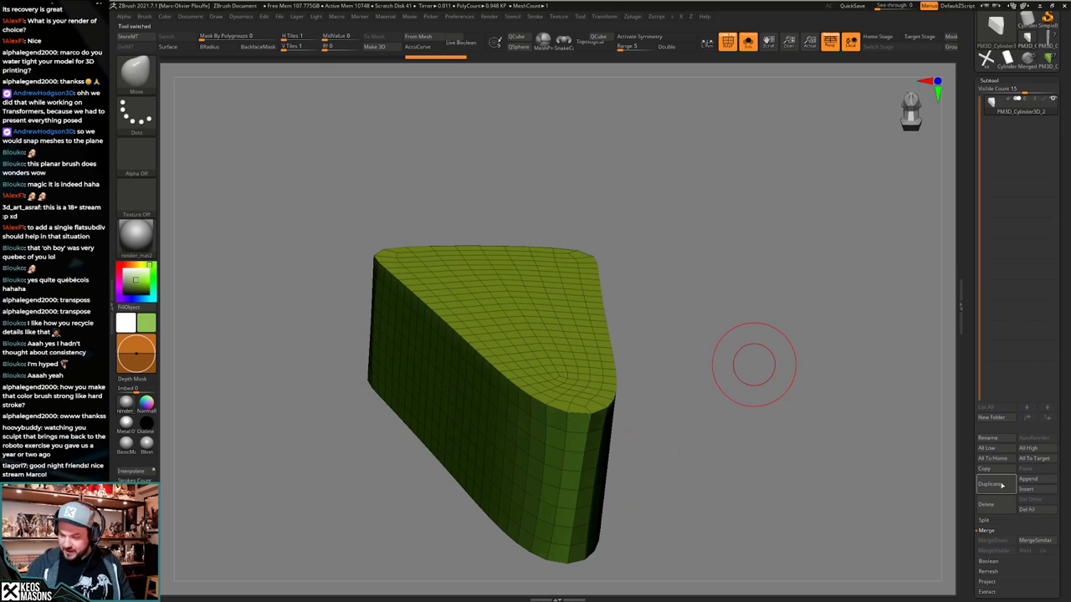
left_click(1000, 484)
key("ctrl+z")
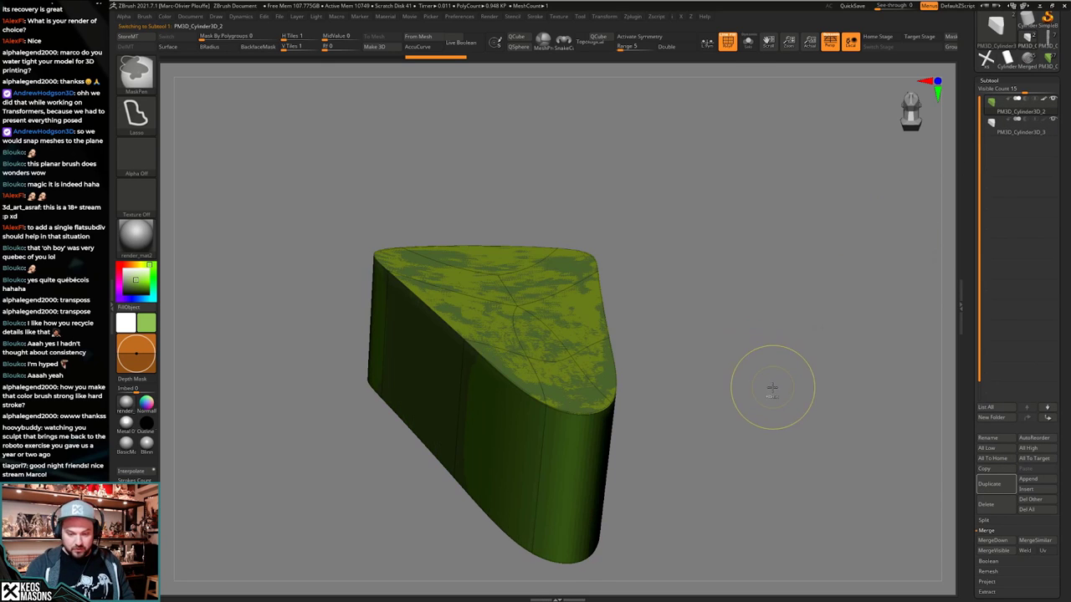
ZRemesh the first plate copy, PM3D_Cylinder3D_2, with a target polygon count of about 0.43.
key("shift+f")
left_click_drag(772, 394, 760, 375)
key("shift+f")
key("space")
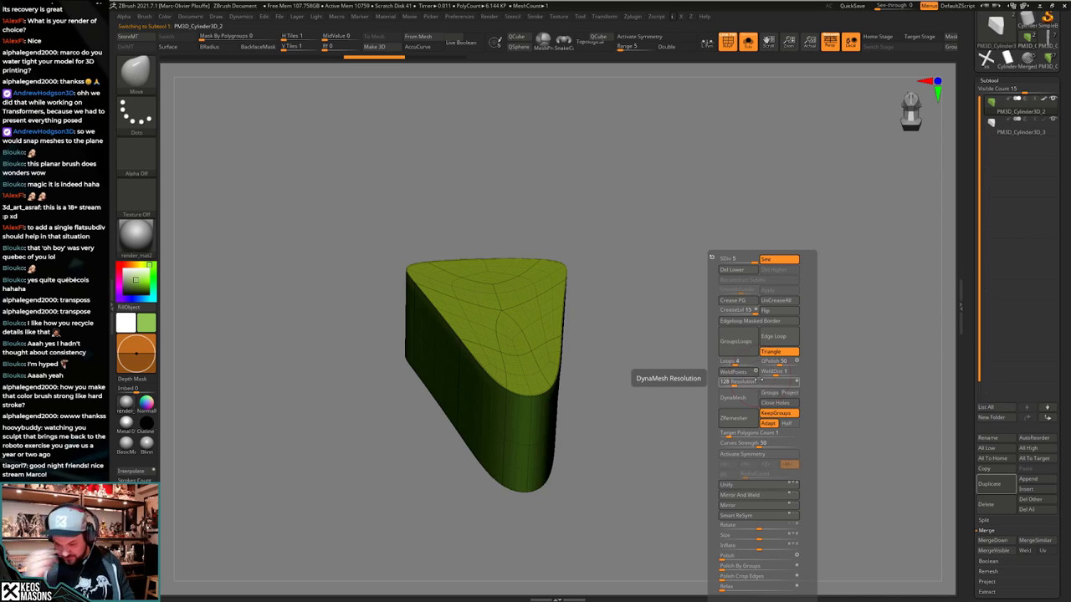
left_click_drag(729, 435, 726, 435)
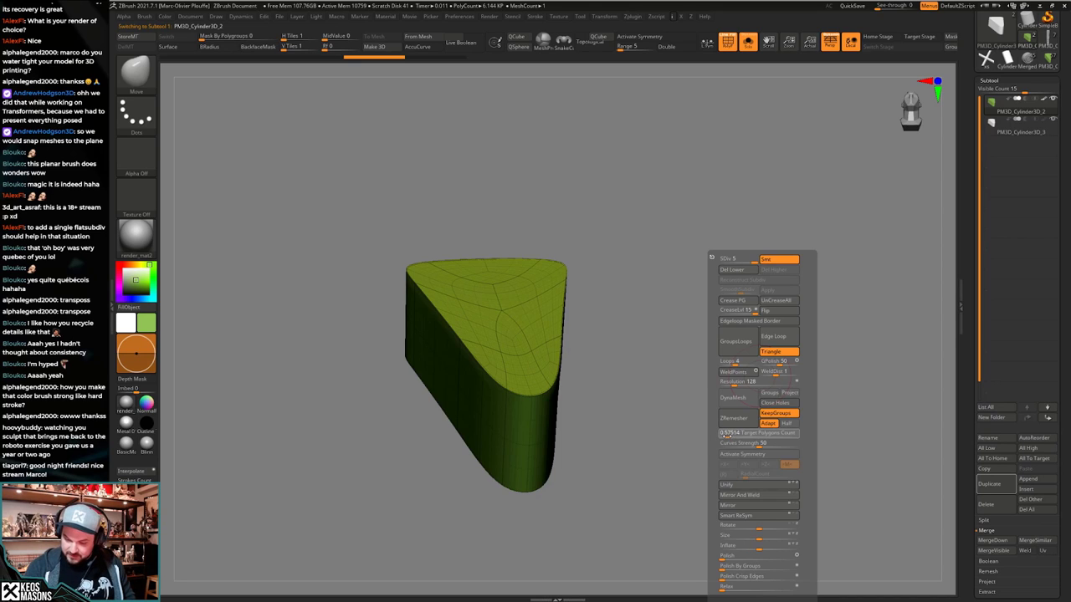
left_click(726, 435)
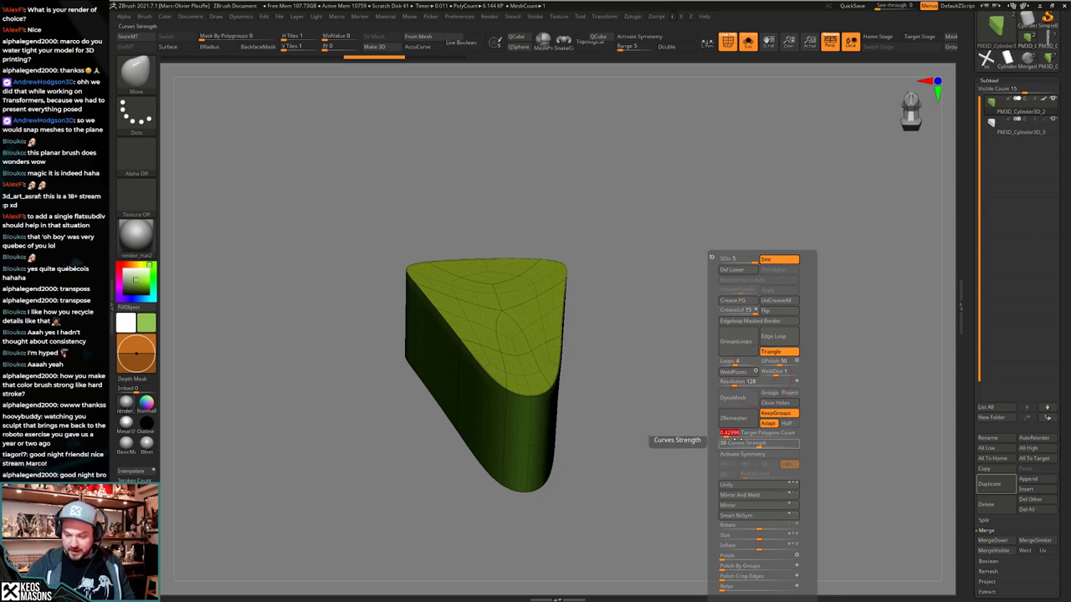
left_click(743, 426)
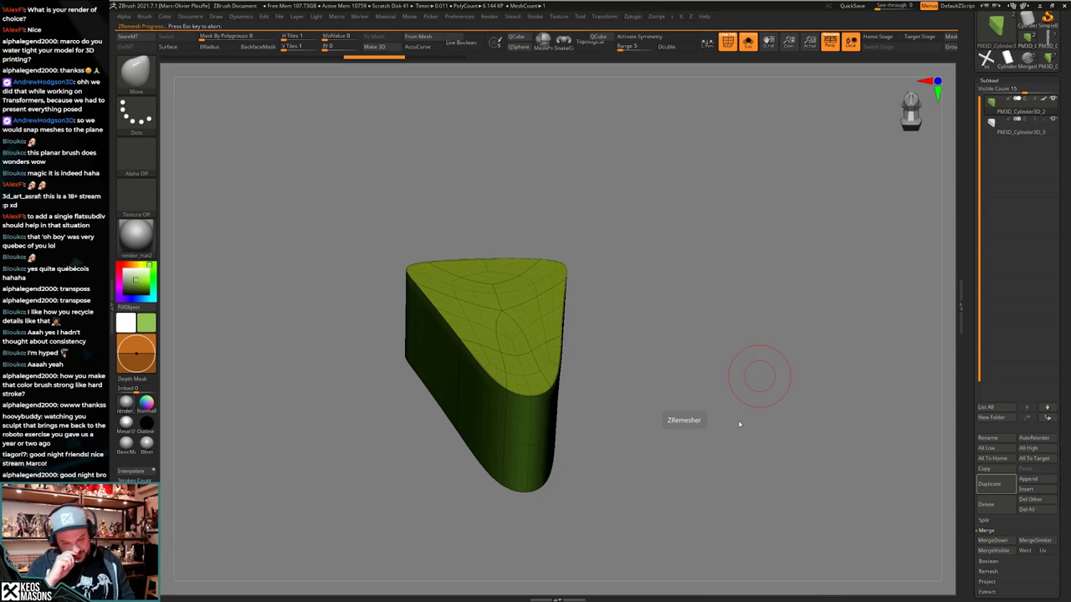
Check the newly remeshed copy's wireframe and turn on its dynamic subdivision.
mouse_move(700, 394)
left_mouse_down()
mouse_move(681, 423)
mouse_move(687, 392)
mouse_move(670, 398)
mouse_move(691, 385)
mouse_move(694, 402)
mouse_move(686, 374)
left_mouse_up()
key("shift+f")
key("shift+f")
key("shift+f")
key("d")
left_click_drag(486, 417, 492, 432)
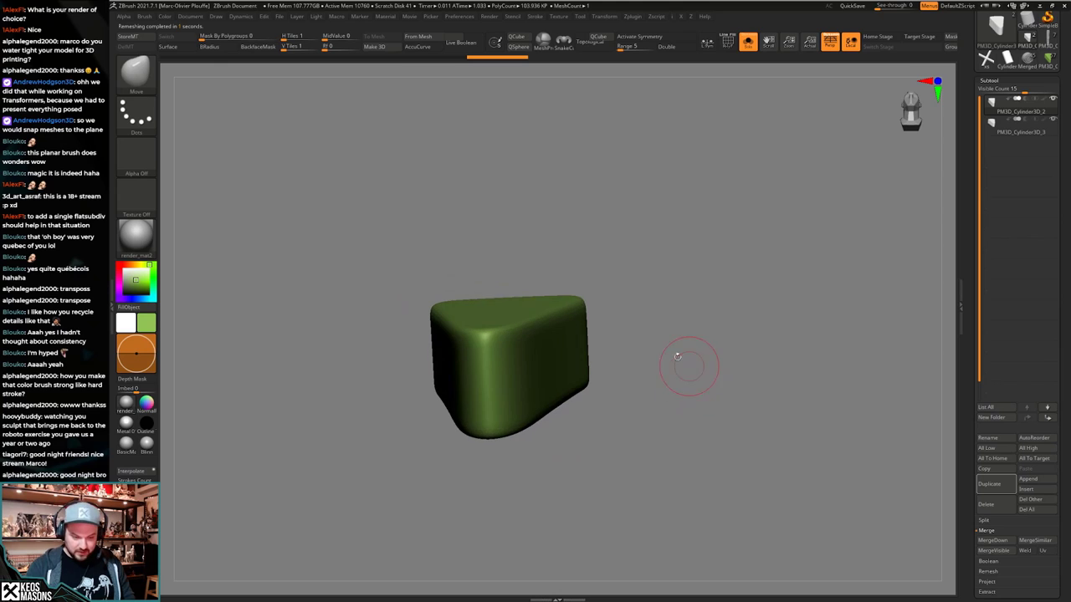
left_click_drag(692, 366, 685, 392)
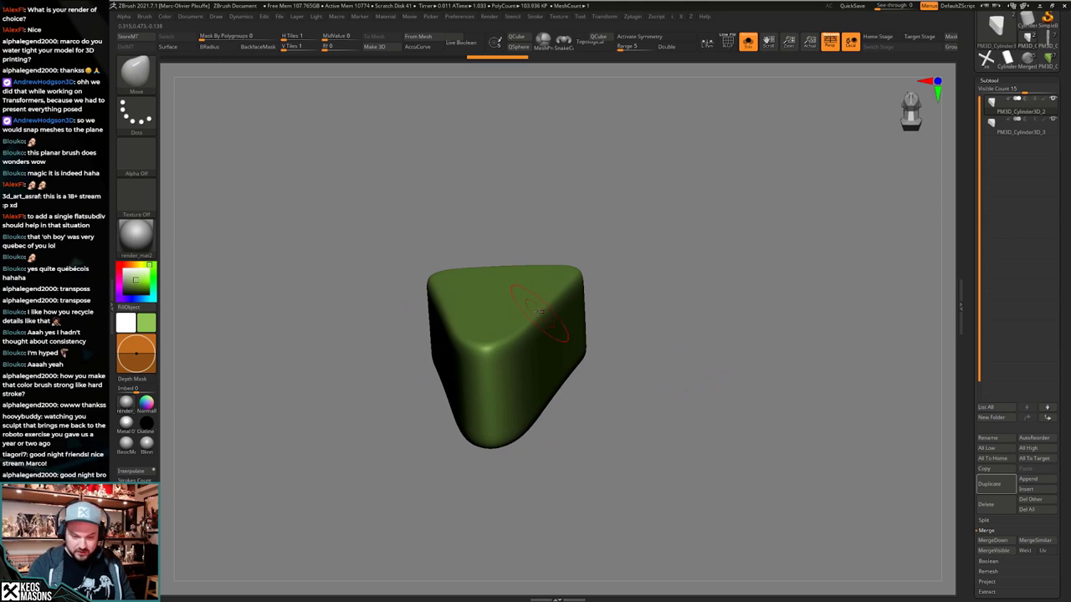
Turn on dynamic subdivision for the denser copy PM3D_Cylinder3D_3 and compare its edge rounding with PM3D_Cylinder3D_2.
left_click(995, 129)
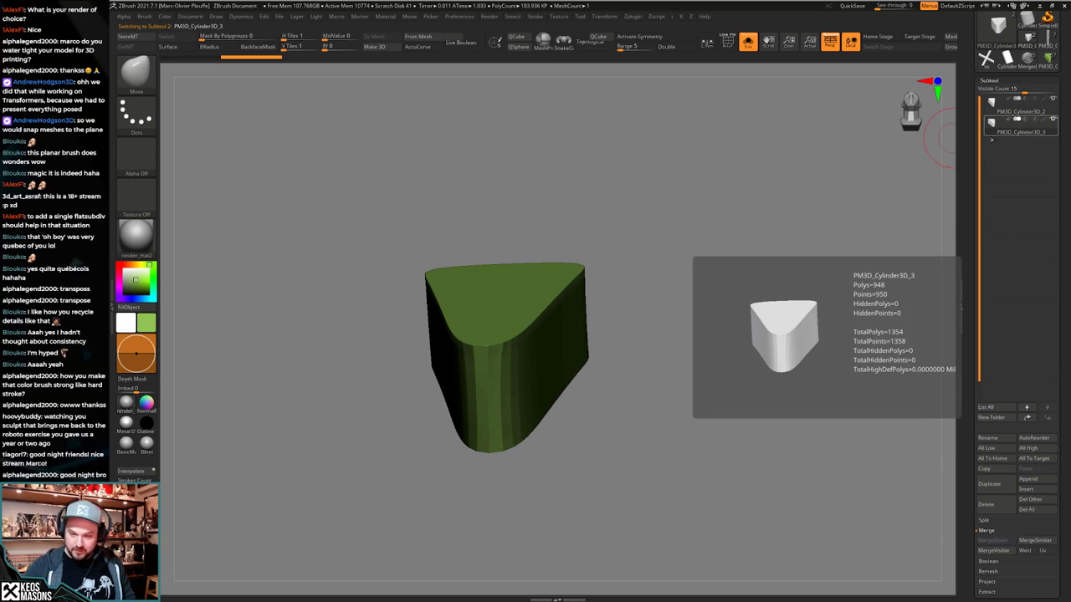
key("d")
left_click(994, 106)
left_click(995, 119)
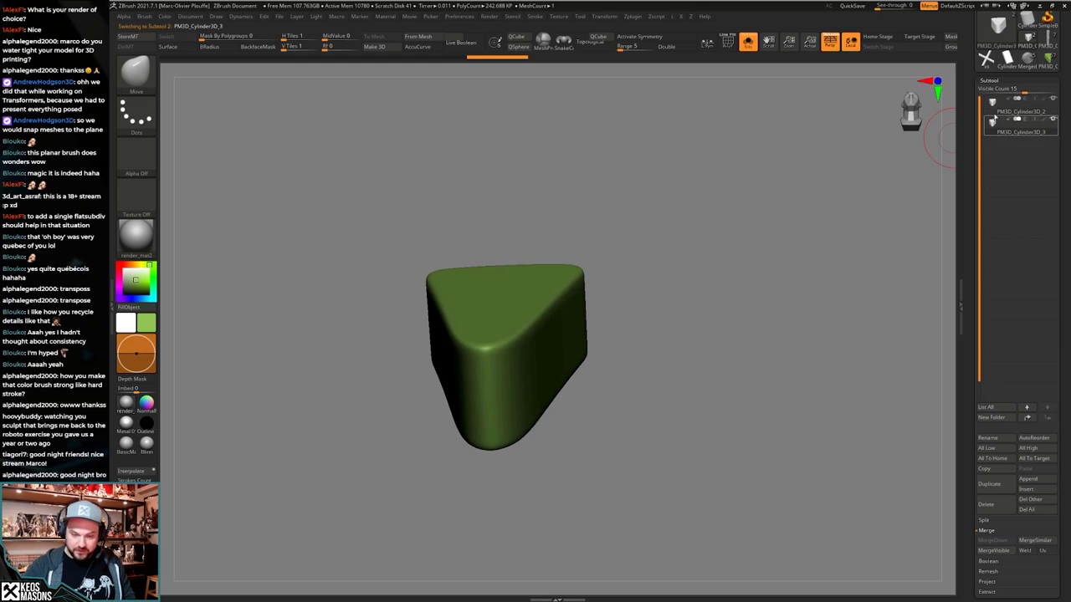
left_click(995, 109)
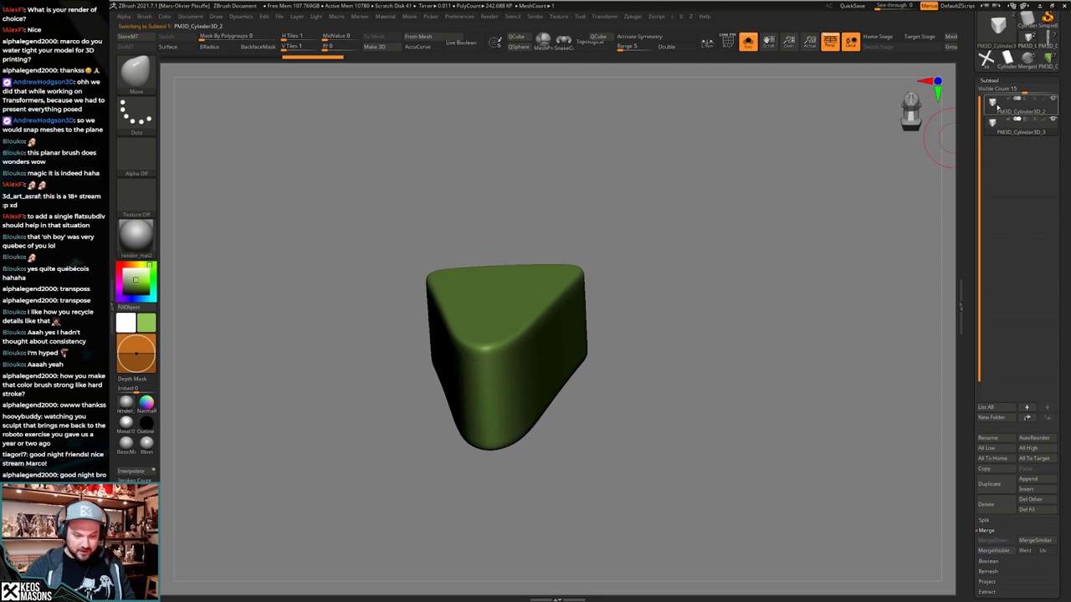
left_click_drag(790, 291, 801, 311)
key("shift+f")
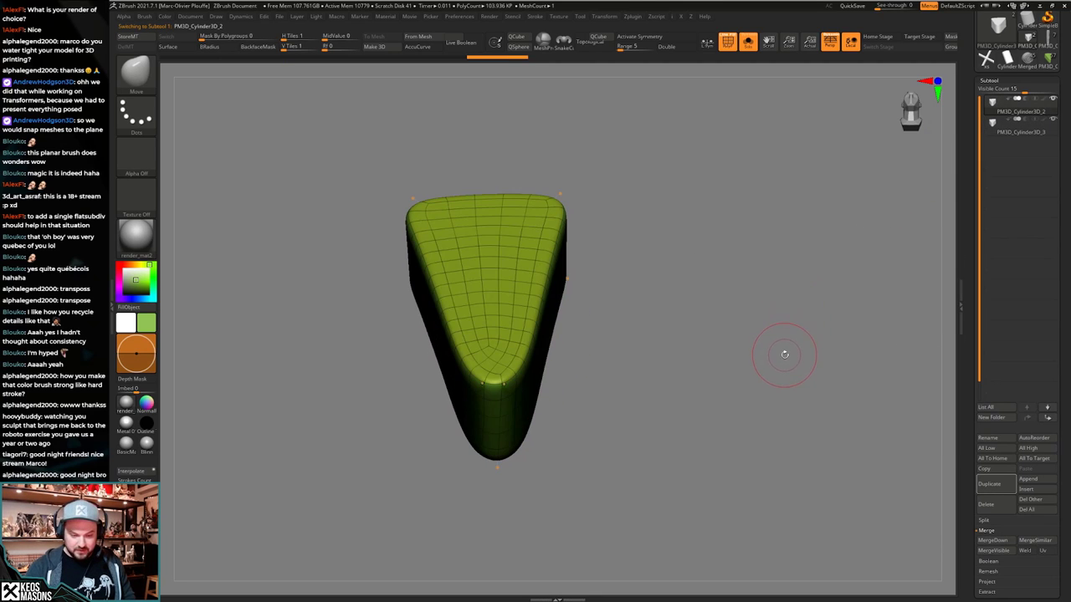
Compare the shading and wireframes of plate copies PM3D_Cylinder3D_2 and PM3D_Cylinder3D_3, viewing the first without dynamic subdivision.
key("shift+f")
left_click_drag(776, 354, 780, 378)
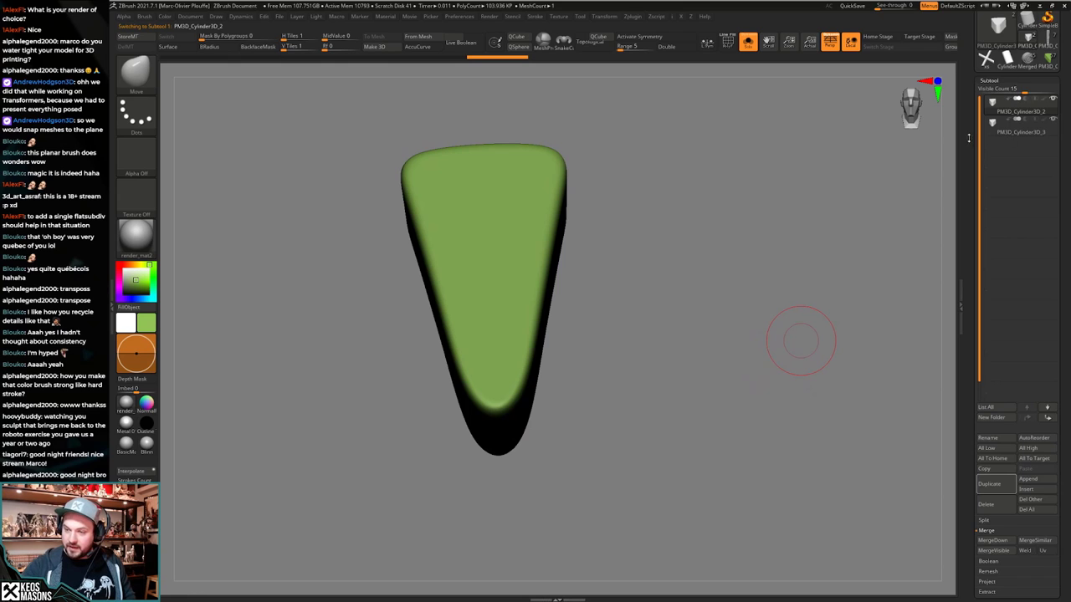
left_click_drag(968, 138, 969, 224)
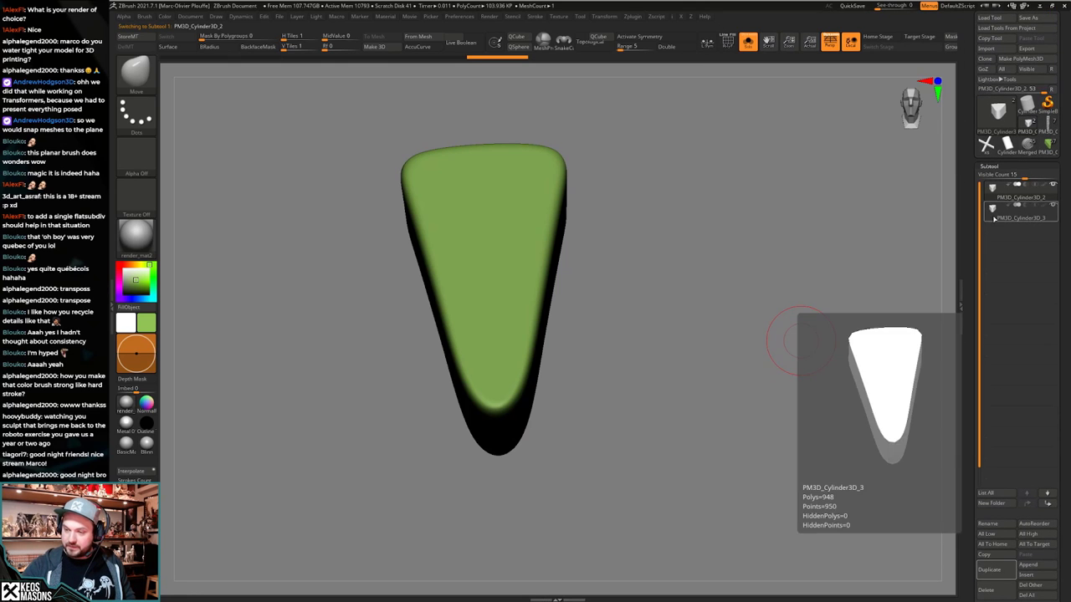
left_click(994, 220)
key("shift+f")
left_click_drag(714, 373, 719, 409)
left_click(994, 192)
key("shift+d")
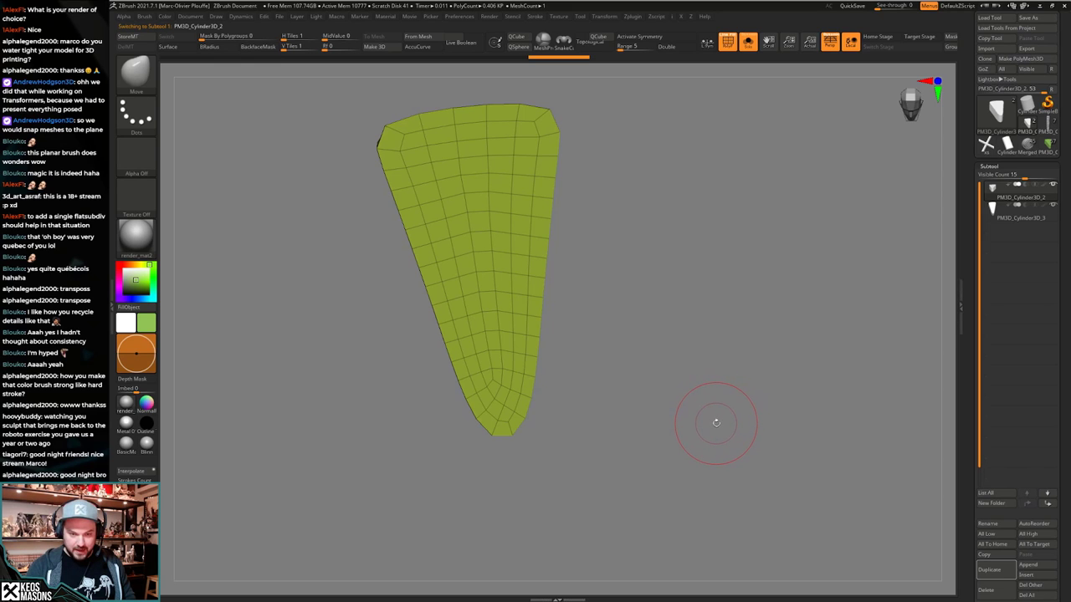
left_click_drag(716, 422, 777, 336)
Switch back to the character tool and insert the remeshed plate after PM3D_Cylinder3D_4 in the legs folder.
left_click(1042, 155)
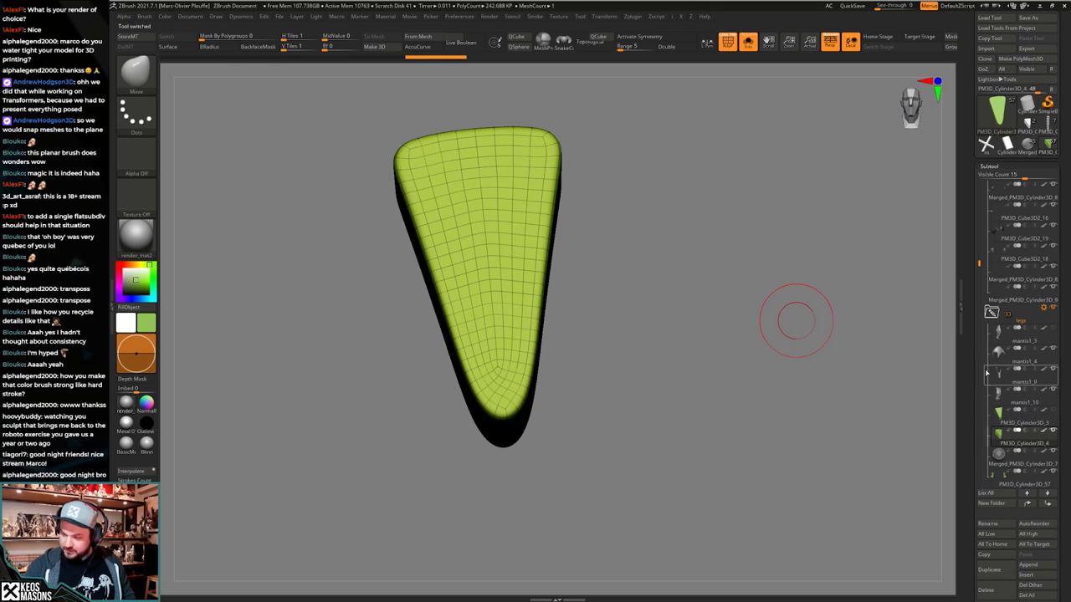
left_click_drag(967, 422, 967, 347)
left_click(1029, 505)
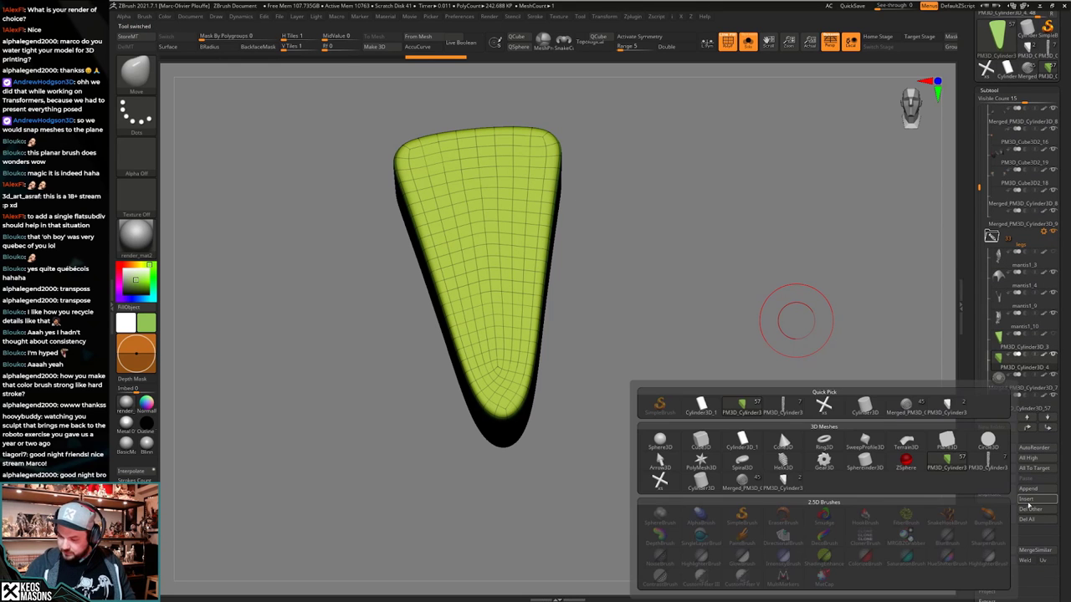
left_click(779, 486)
left_click_drag(680, 455, 659, 420)
key("alt+s")
mouse_move(660, 421)
right_mouse_down()
mouse_move(688, 432)
mouse_move(637, 468)
mouse_move(609, 456)
mouse_move(618, 471)
mouse_move(576, 480)
mouse_move(610, 516)
right_mouse_up()
key("shift+f")
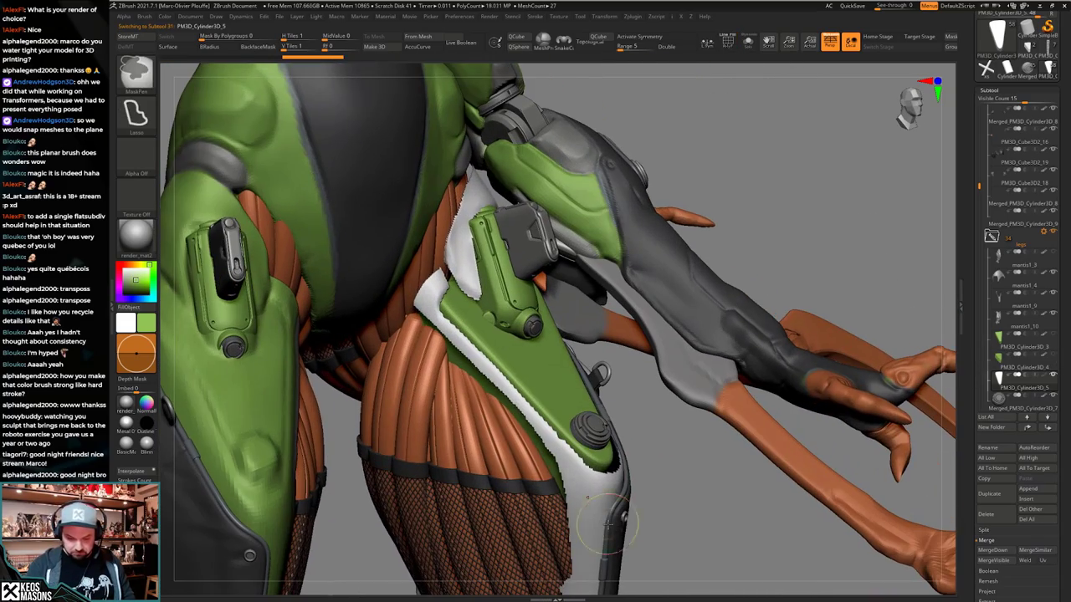
Examine the inserted plate's edge rounding, alternating between the isolated plate and the full character with and without wireframe.
key("alt+s")
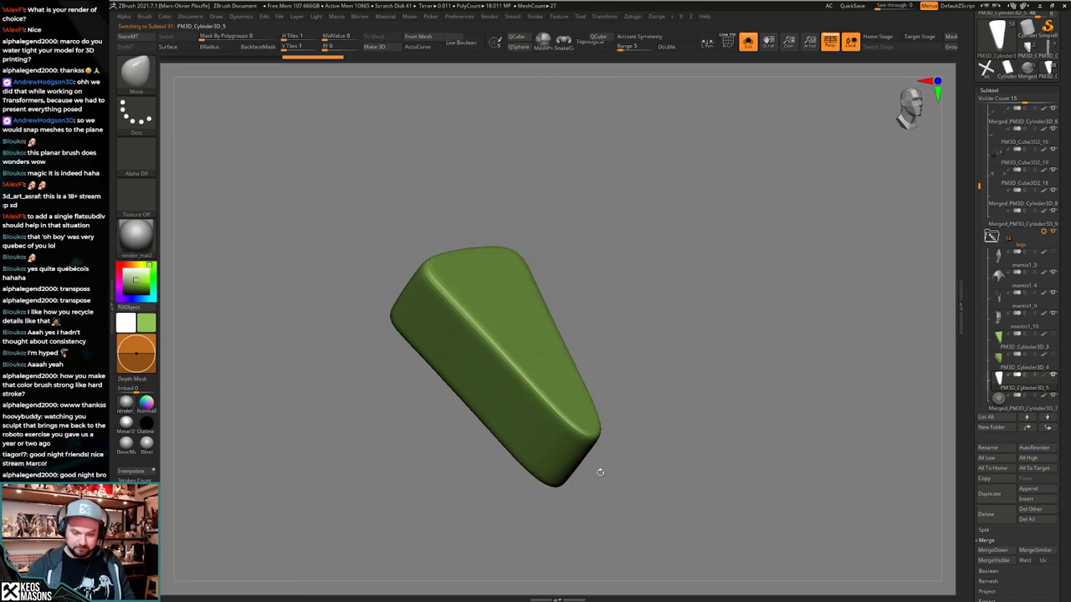
right_click_drag(597, 471, 600, 481, "ctrl")
right_click_drag(600, 481, 608, 481)
key("shift+f")
key("shift+f")
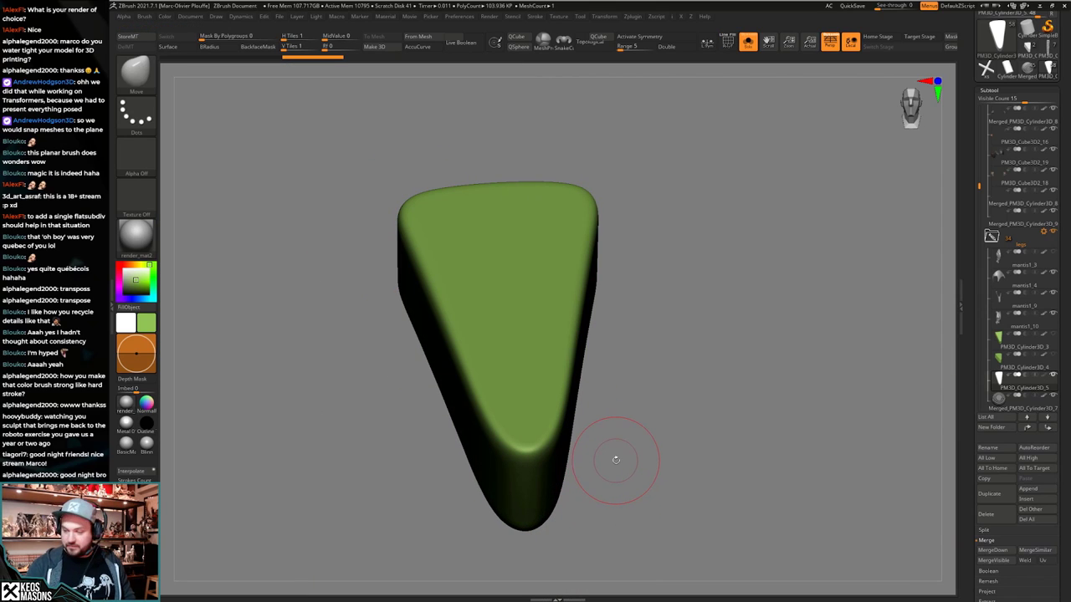
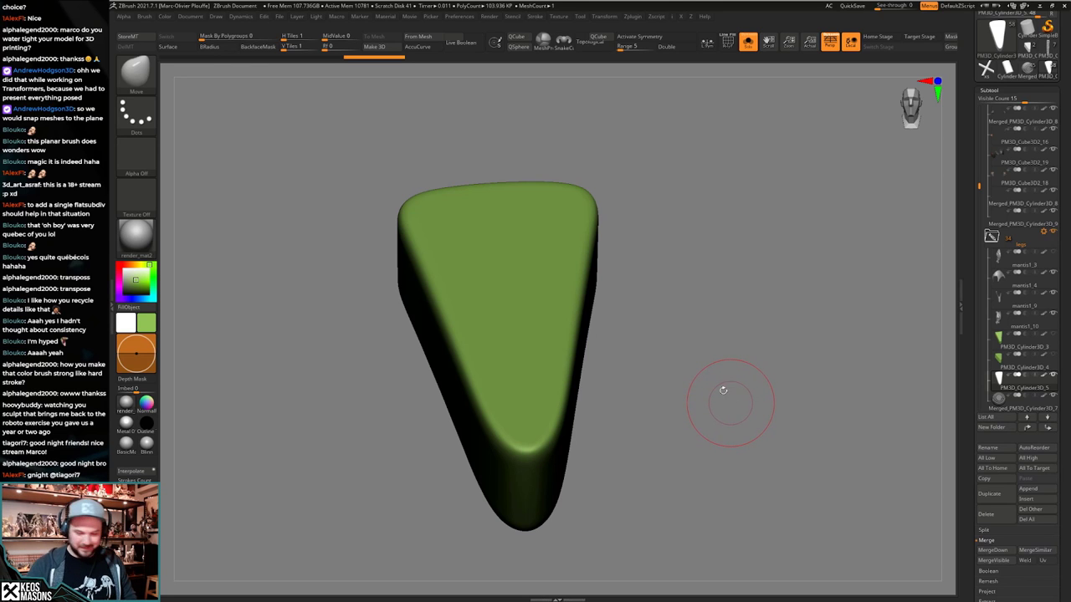
left_click_drag(724, 390, 731, 414)
key("alt+s")
key("shift+f")
key("shift+f")
key("alt+s")
key("shift+f")
key("shift+f")
Compare the wireframe of the original plate PM3D_Cylinder3D_3 with that of the inserted plate PM3D_Cylinder3D_5.
left_click(1026, 340)
key("shift+f")
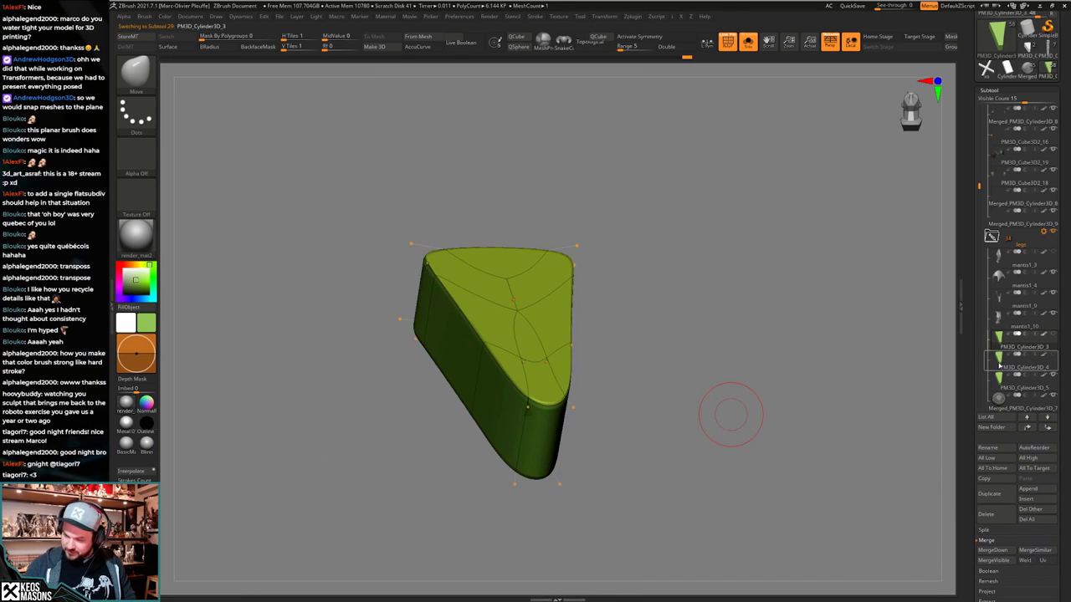
left_click(999, 375)
left_click(1000, 388)
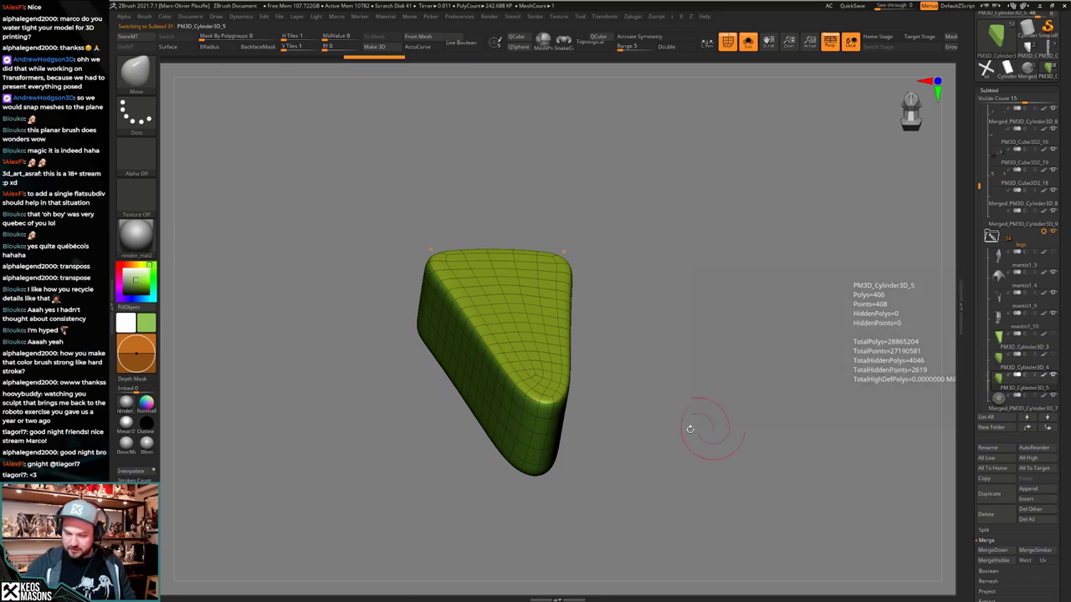
left_click(664, 420)
key("shift+f")
left_click_drag(650, 426, 583, 399)
key("shift+f")
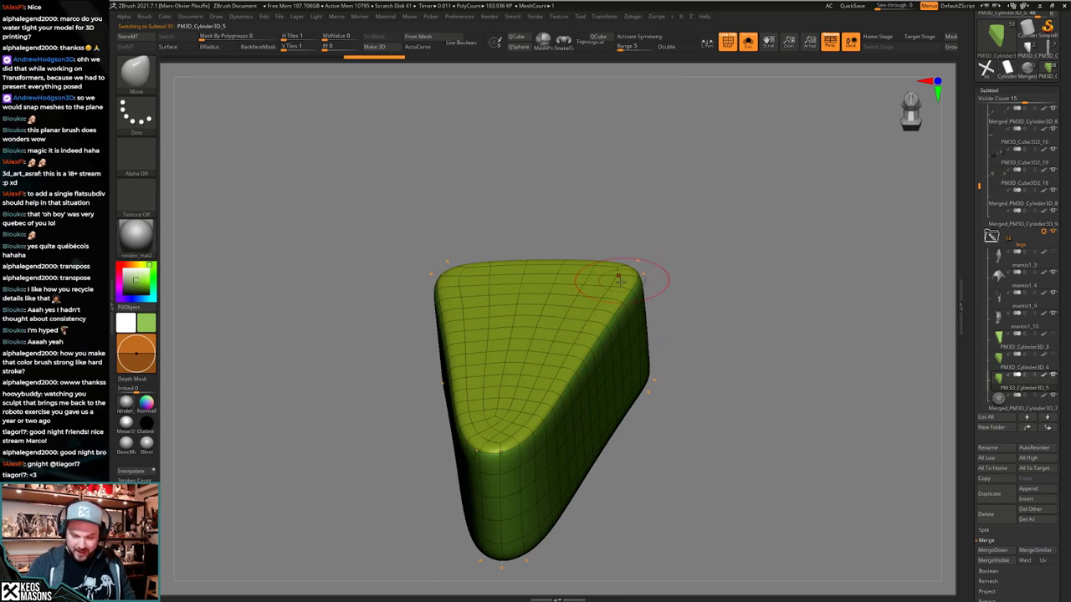
Check from several angles how the inserted plate's rounded edges sit within the white thigh frame.
left_click_drag(577, 469, 548, 426)
key("alt+s")
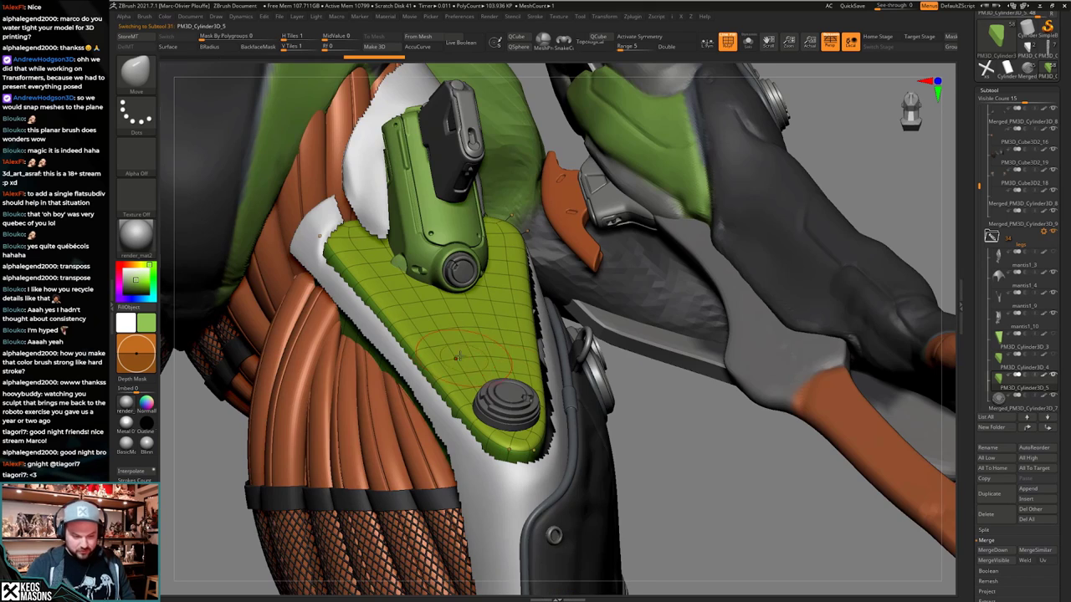
right_click_drag(499, 324, 561, 380, "ctrl")
key("alt+s")
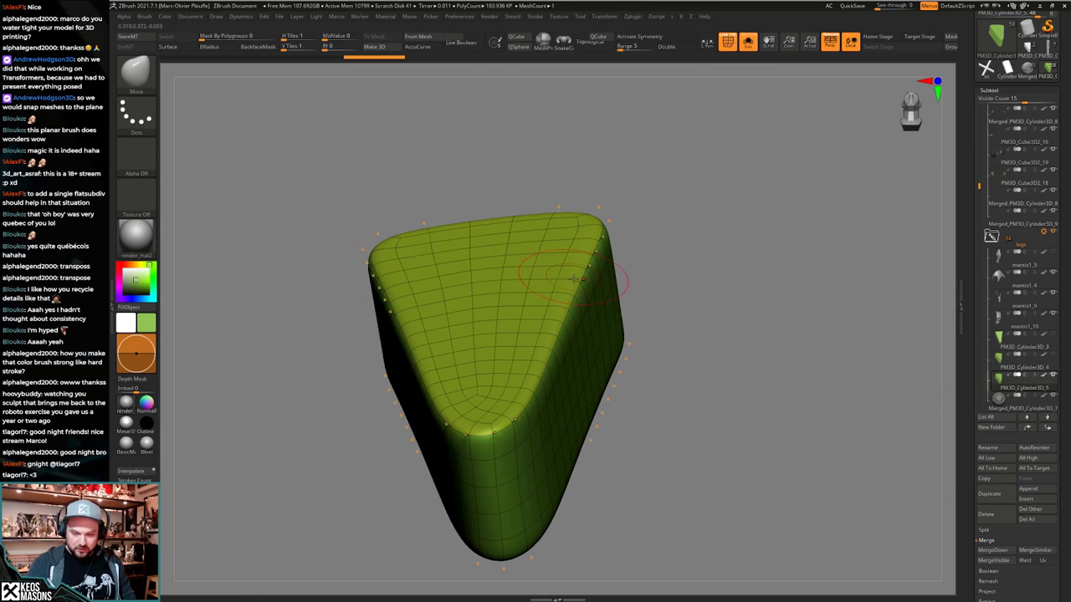
right_click_drag(560, 334, 583, 293)
right_click_drag(580, 350, 590, 320)
key("shift+f")
key("alt+s")
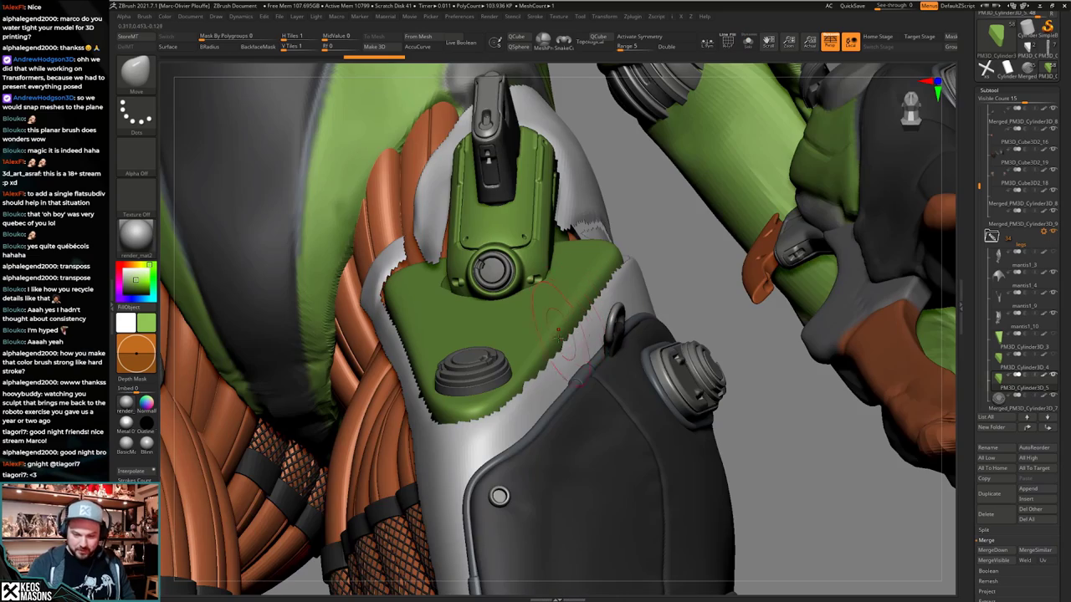
mouse_move(565, 398)
right_mouse_down()
mouse_move(536, 431)
mouse_move(547, 439)
mouse_move(590, 387)
mouse_move(529, 323)
mouse_move(516, 280)
mouse_move(519, 294)
right_mouse_up()
Turn off the plate's dynamic subdivision and set the ZModeler polygon action to Inset with the Polygroup All target.
key("shift+f")
key("shift+d")
key("alt+s")
key("b")
key("z")
key("m")
key("space")
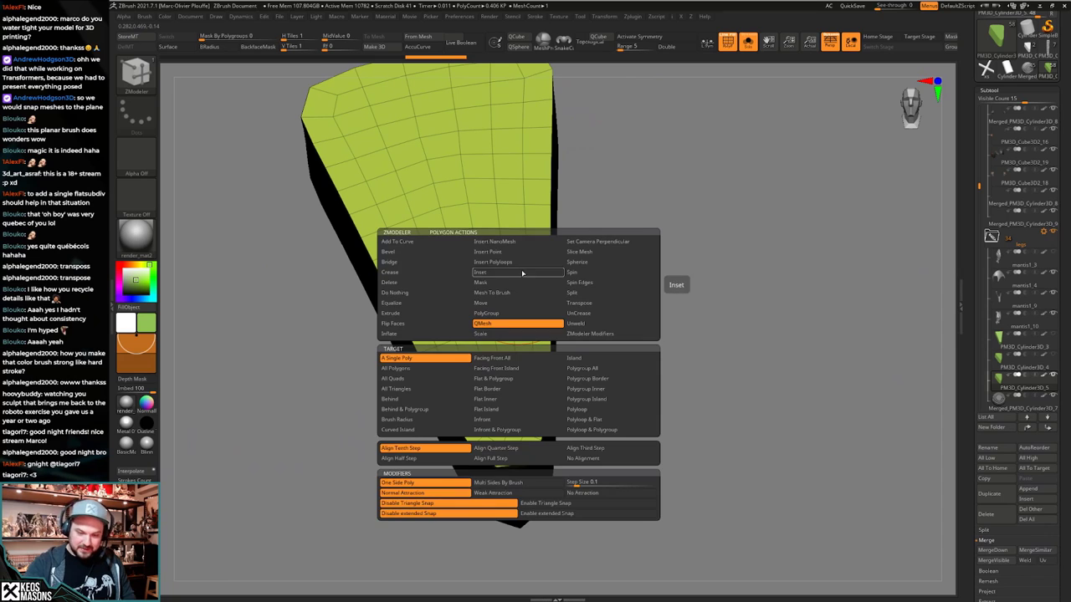
left_click(507, 273)
left_click(574, 369)
right_click_drag(597, 309, 609, 293)
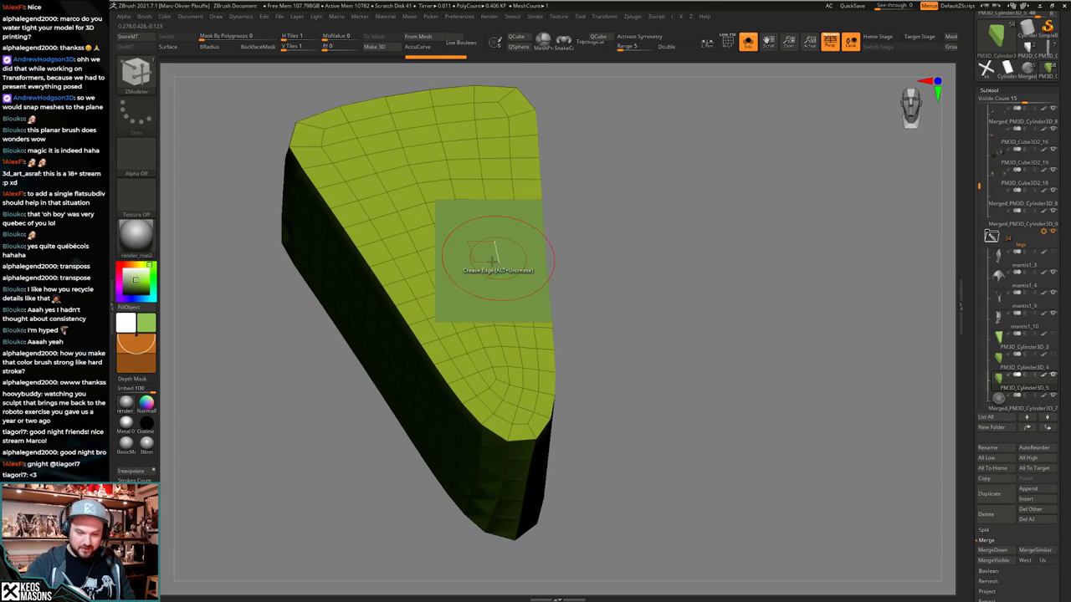
key("ctrl+z")
left_click_drag(494, 257, 495, 276)
key("ctrl+z")
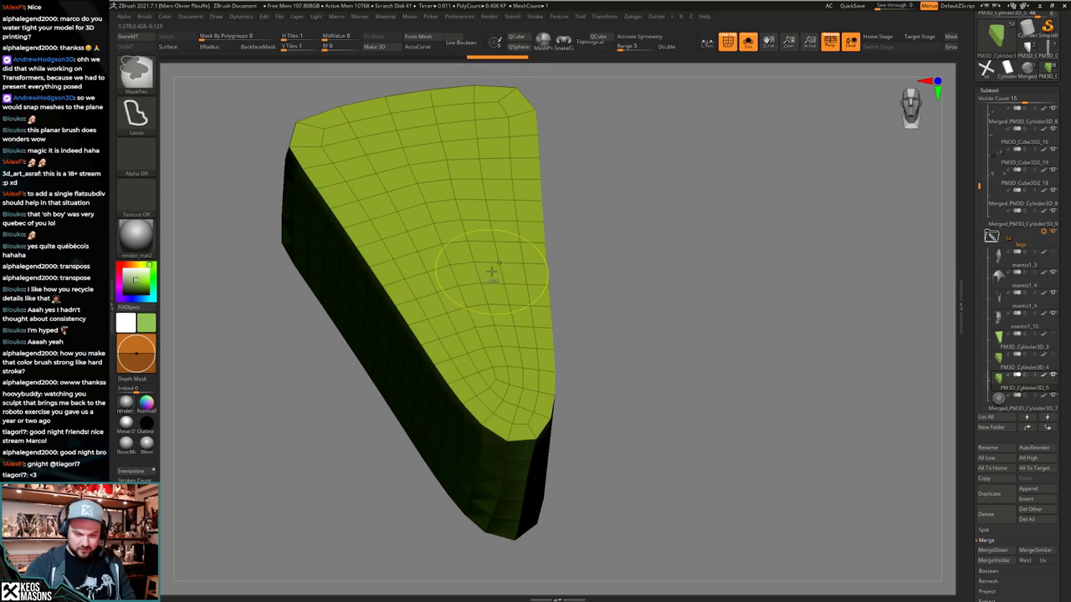
Inset the plate's whole front face using the Standard modifier and turn dynamic subdivision back on.
key("space")
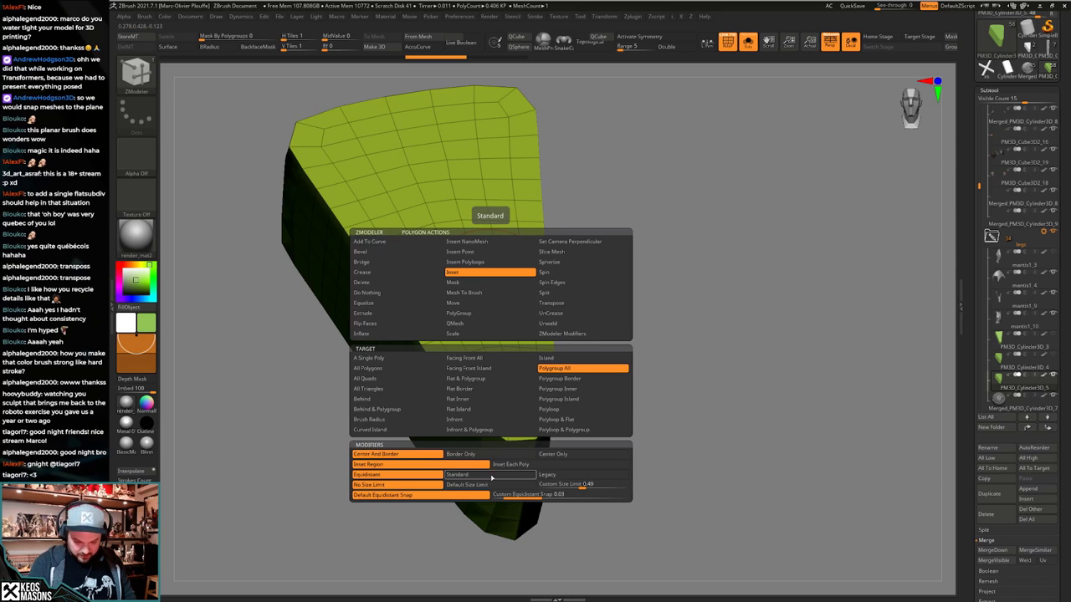
left_click(491, 477)
left_click_drag(507, 248, 517, 264)
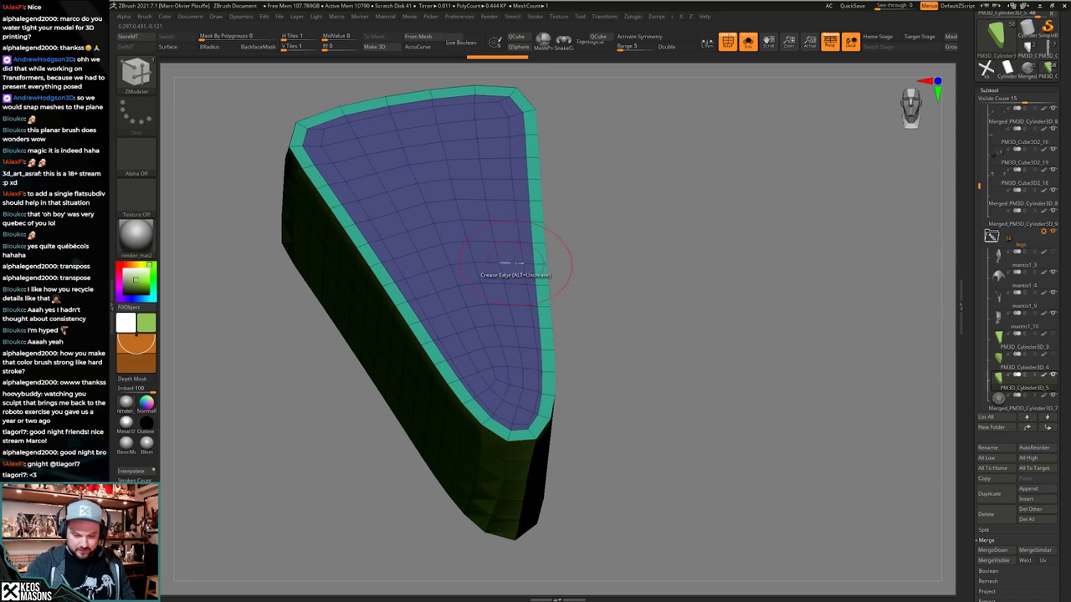
key("shift+f")
left_click_drag(647, 401, 639, 374)
key("d")
key("shift+f")
mouse_move(554, 314)
right_mouse_down("alt")
mouse_move(548, 405)
mouse_move(611, 390)
right_mouse_up("alt")
Isolate the plate's inset front face, restore the full plate and shift that face slightly with a transpose line.
left_click(527, 291, "ctrl+shift")
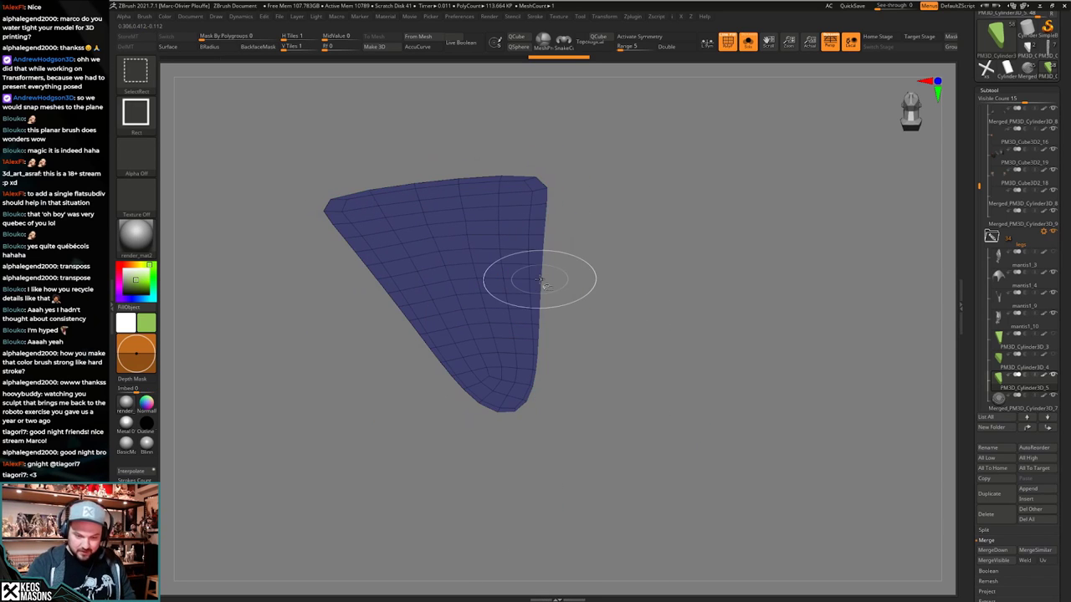
left_click(679, 298, "ctrl+shift")
key("w")
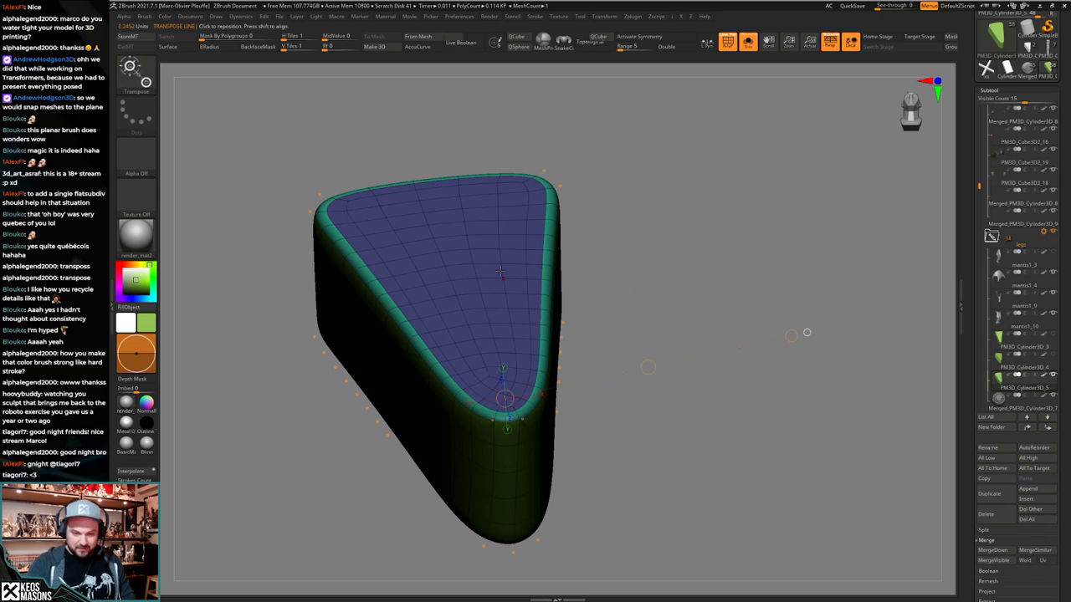
left_click_drag(721, 303, 672, 253)
left_click_drag(499, 223, 498, 218)
key("q")
key("alt+s")
left_click_drag(646, 354, 610, 312)
key("w")
left_click_drag(501, 226, 502, 231)
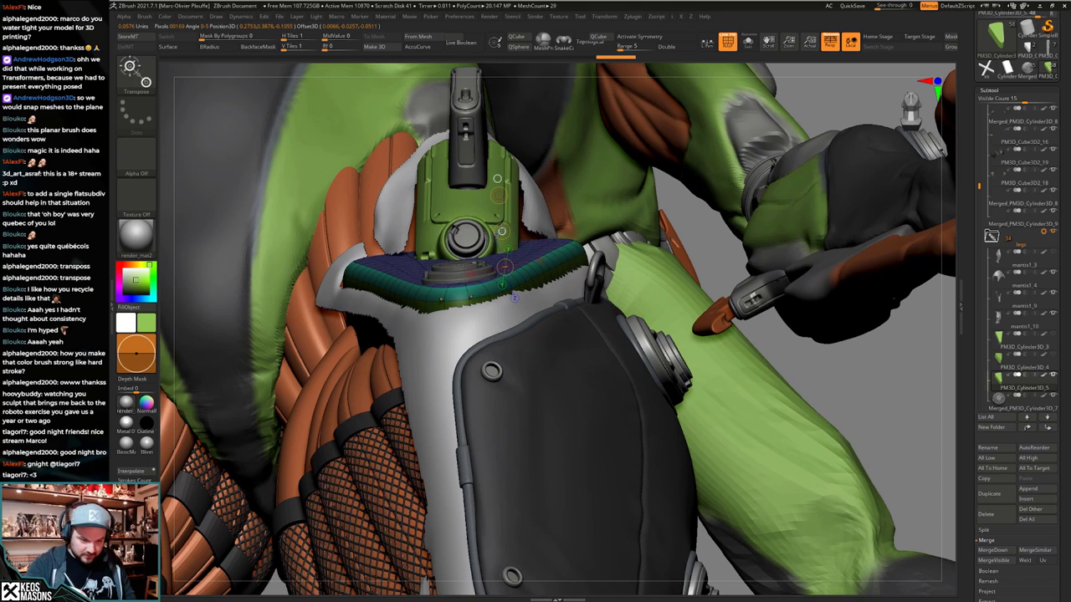
Check the adjusted plate's bevelled rim against the thigh frame, in isolation and on the full character.
key("q")
mouse_move(541, 325)
left_mouse_down()
mouse_move(609, 394)
mouse_move(614, 427)
mouse_move(639, 415)
mouse_move(633, 386)
left_mouse_up()
key("alt+s")
key("shift+f")
key("shift+f")
key("shift+f")
key("alt+s")
key("w")
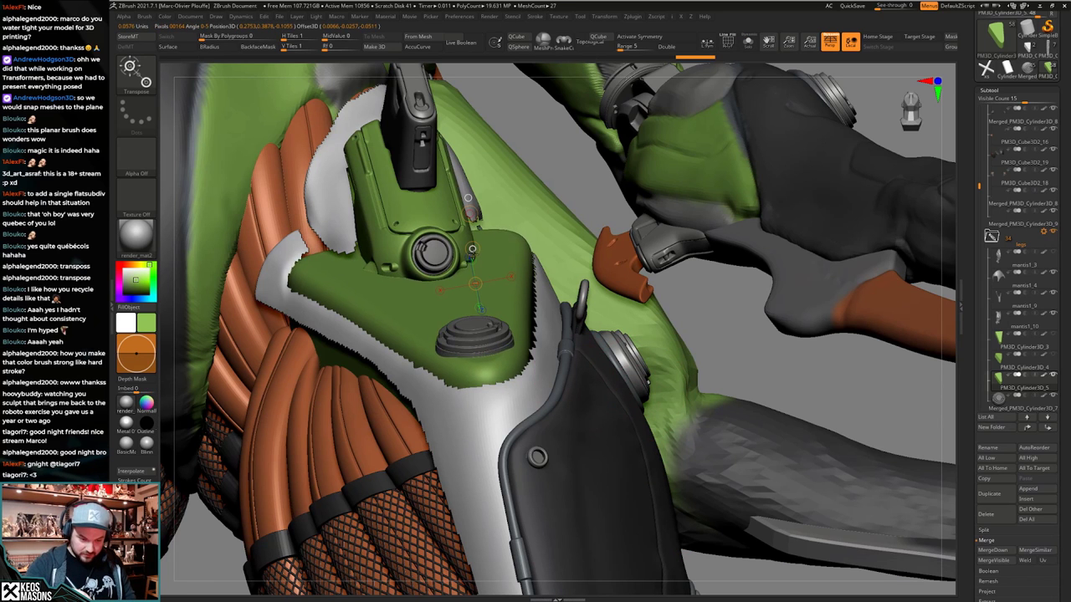
key("q")
right_click_drag(430, 354, 339, 283, "ctrl")
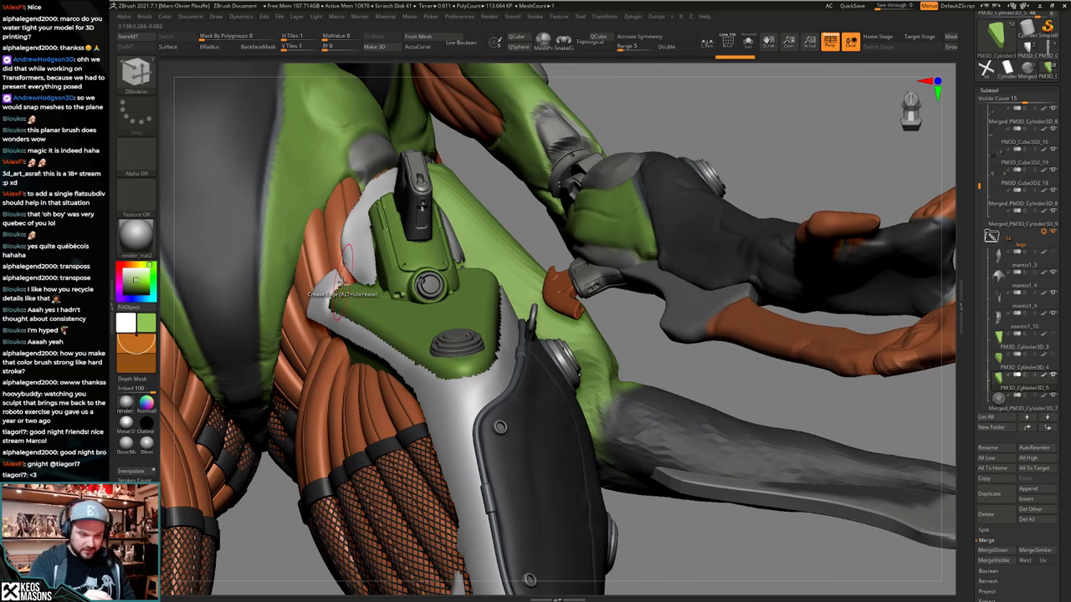
Inspect the plate's bevel and outline from the front, both isolated and beneath the holster and round button.
mouse_move(537, 386)
right_mouse_down()
mouse_move(529, 486)
mouse_move(615, 459)
mouse_move(574, 466)
mouse_move(575, 426)
mouse_move(572, 469)
right_mouse_up()
left_click_drag(572, 470, 554, 418)
right_click_drag(553, 417, 554, 376)
key("alt+s")
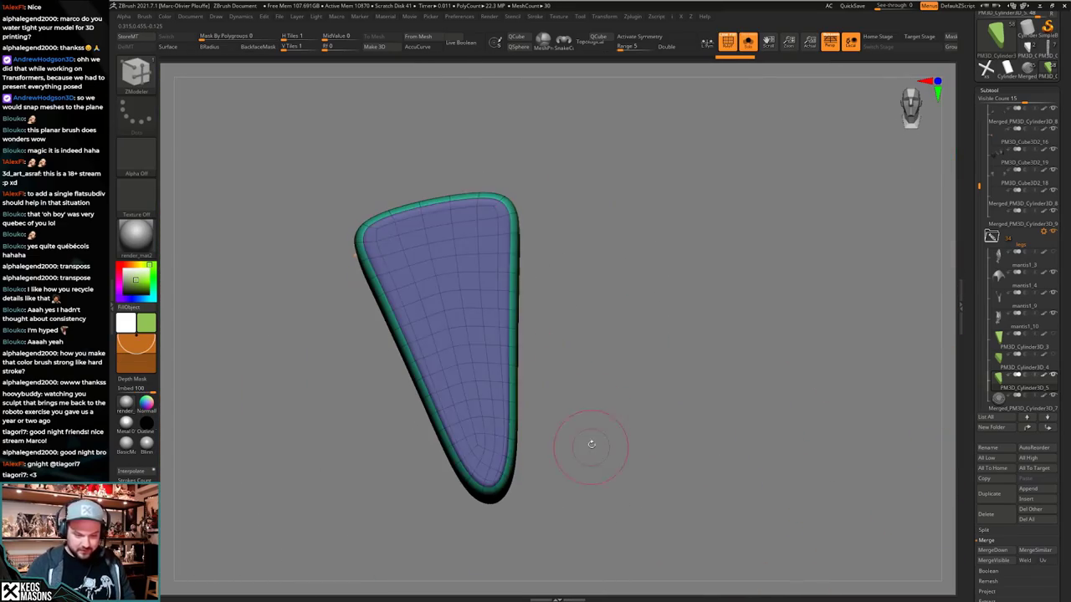
key("shift+f")
key("alt+s")
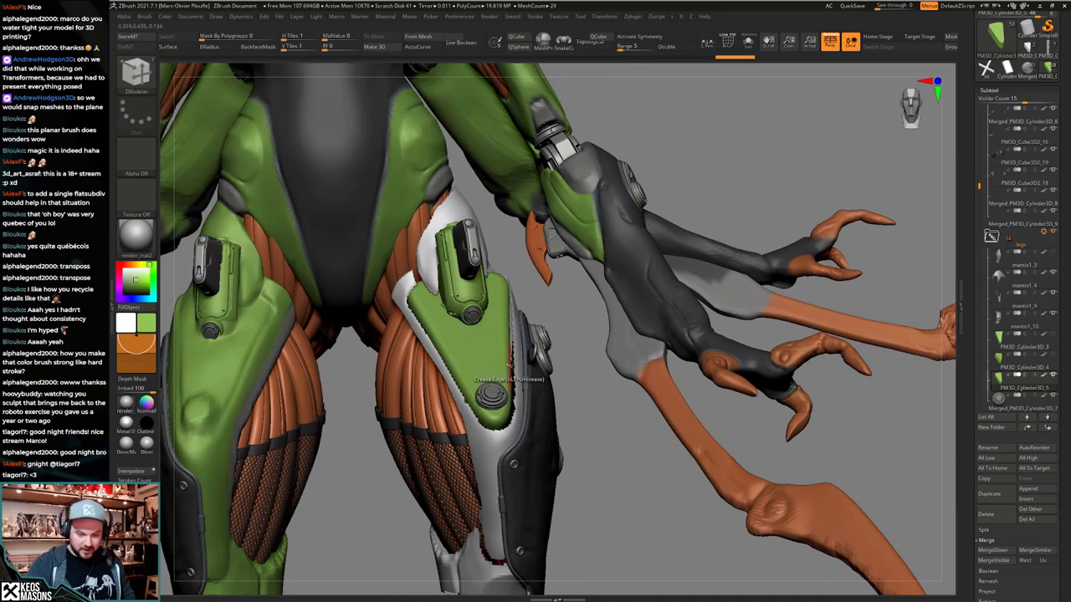
right_click_drag(509, 366, 545, 439)
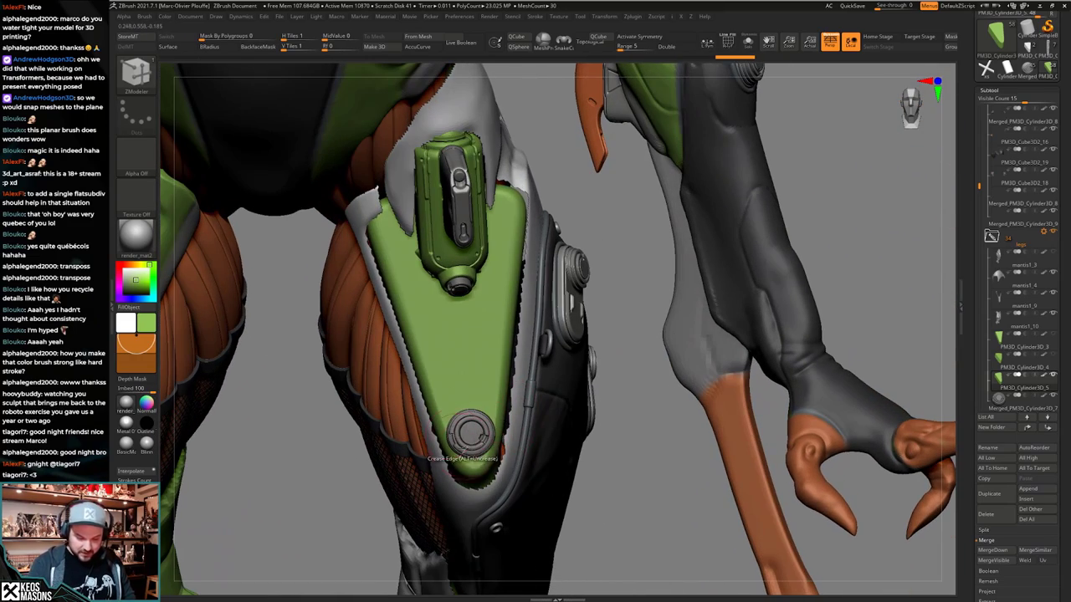
right_click_drag(462, 424, 615, 424)
key("alt+s")
key("g")
left_click(627, 293)
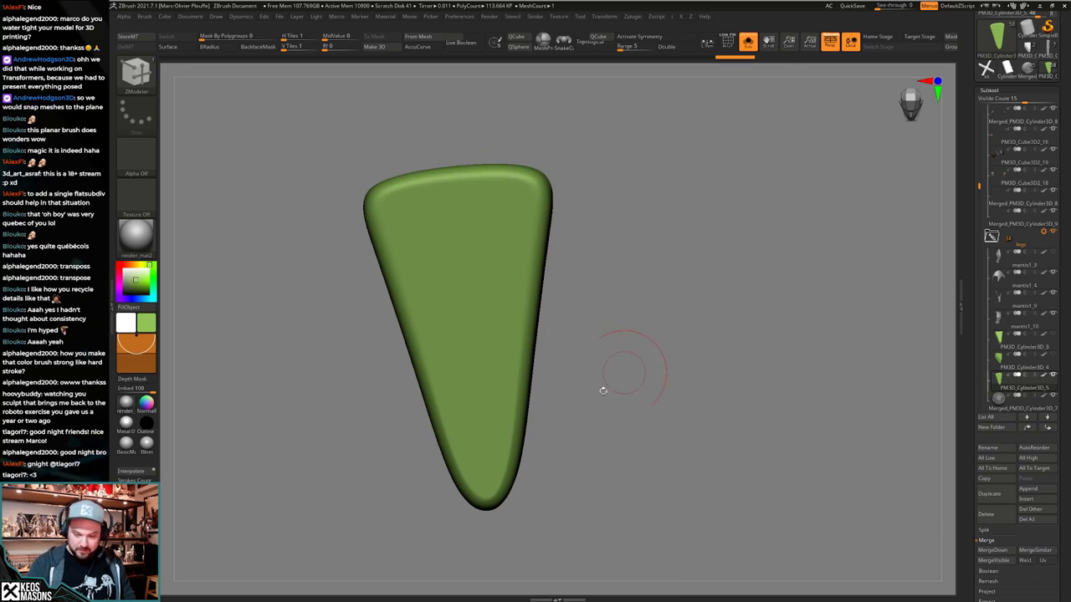
key("shift+f")
key("shift+f")
mouse_move(556, 442)
right_mouse_down("alt")
mouse_move(579, 410)
mouse_move(589, 416)
mouse_move(512, 411)
mouse_move(505, 428)
right_mouse_up("alt")
Stamp a circular seat into the plate beneath the round button with the TrimHole brush, using the transparent armour as guide.
key("1")
key("alt+s")
right_click(509, 411)
key("alt+t")
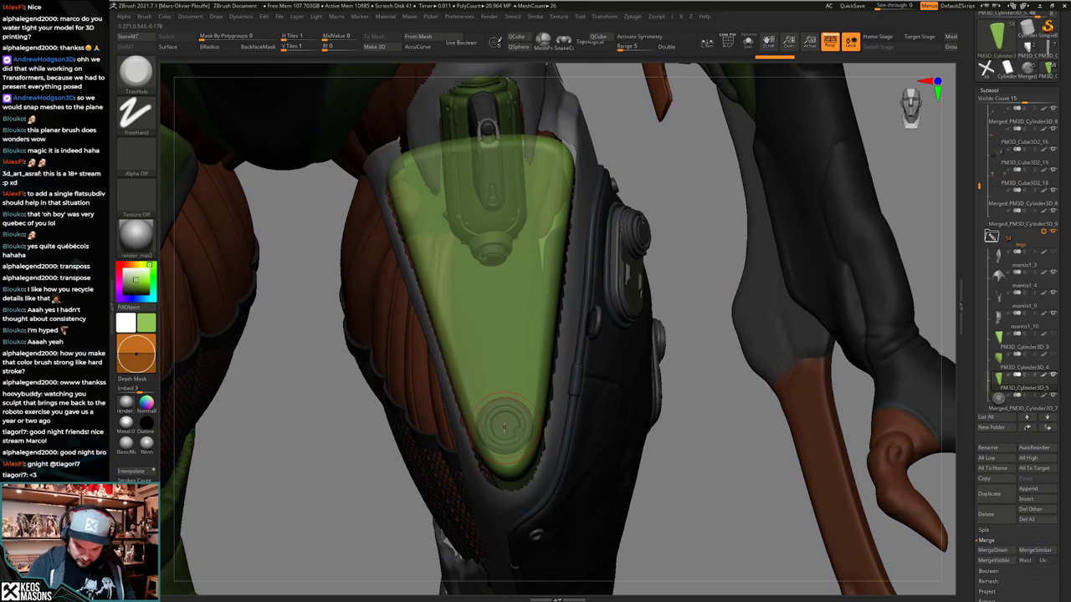
key("alt+g")
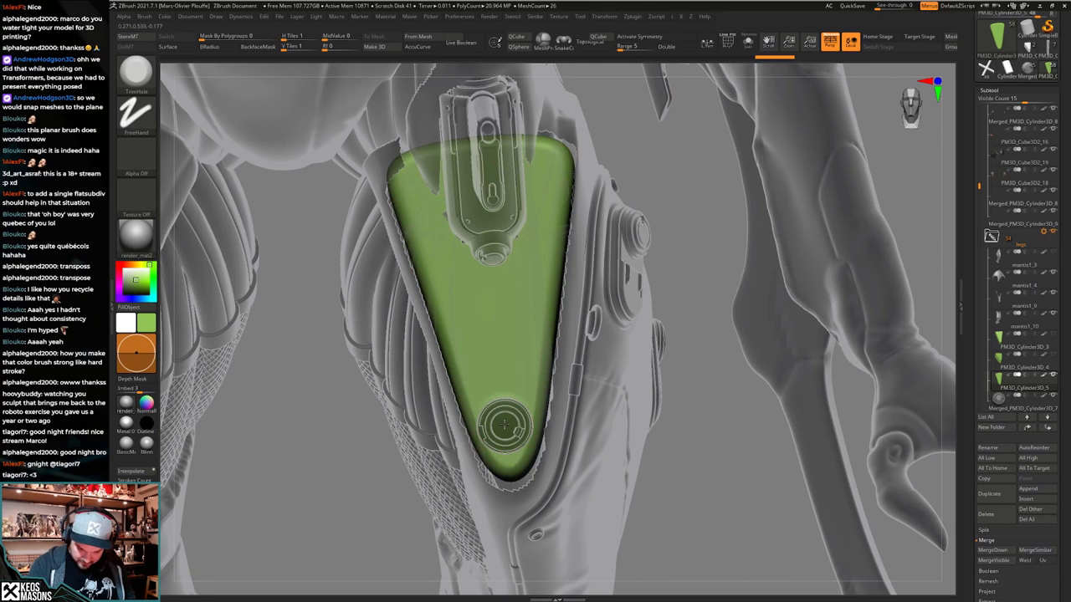
key("alt+t")
right_click_drag(512, 426, 586, 391)
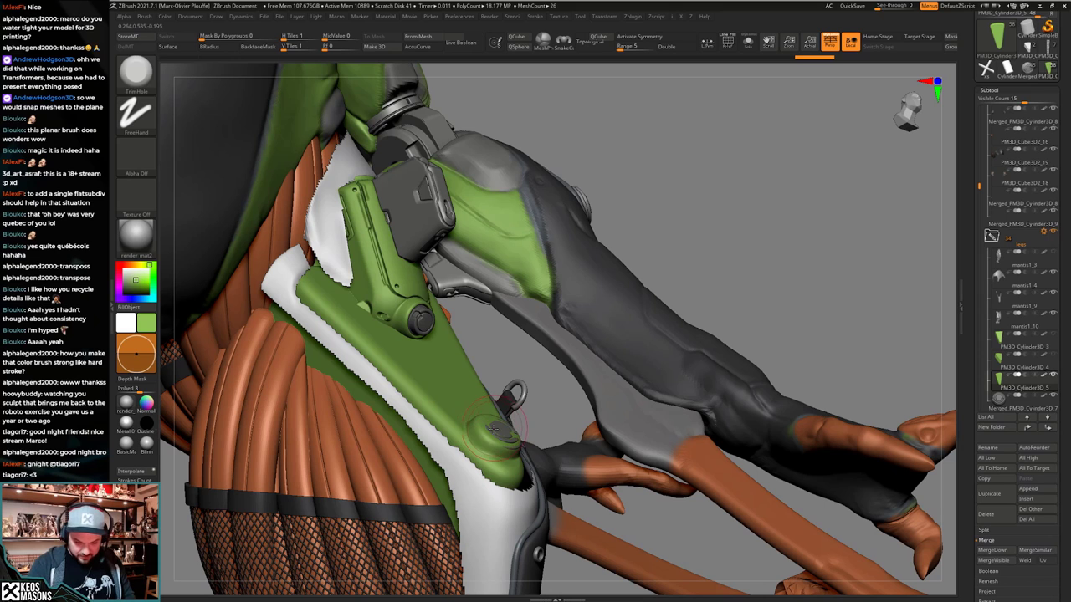
right_click_drag(511, 454, 659, 397)
Flatten the green plate's circular seat with the PlanarCut brush and check it against the round button from several angles.
key("alt+s")
key("x")
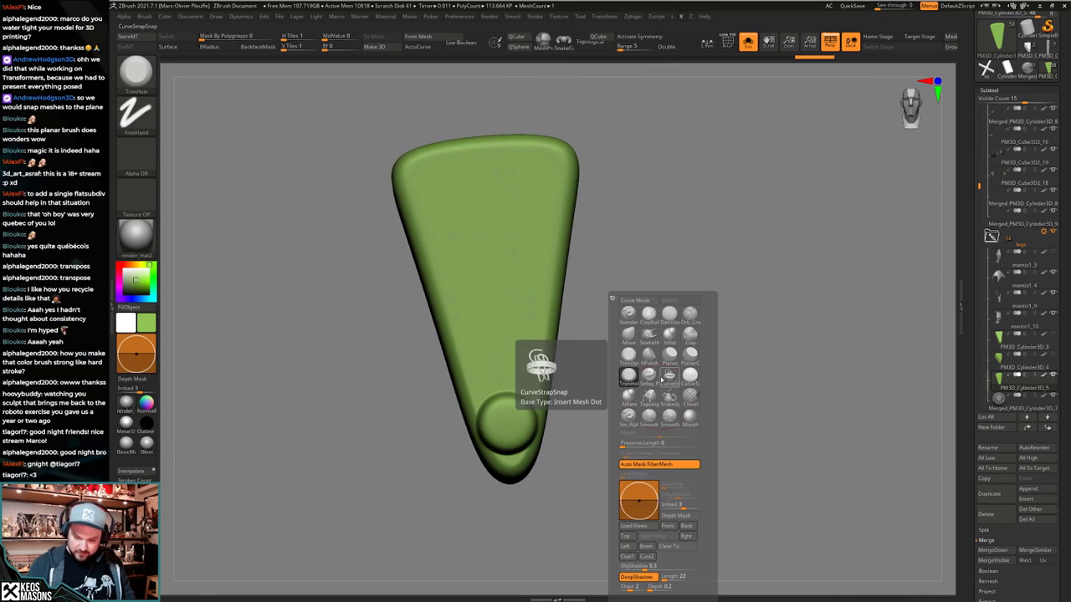
left_click(660, 354)
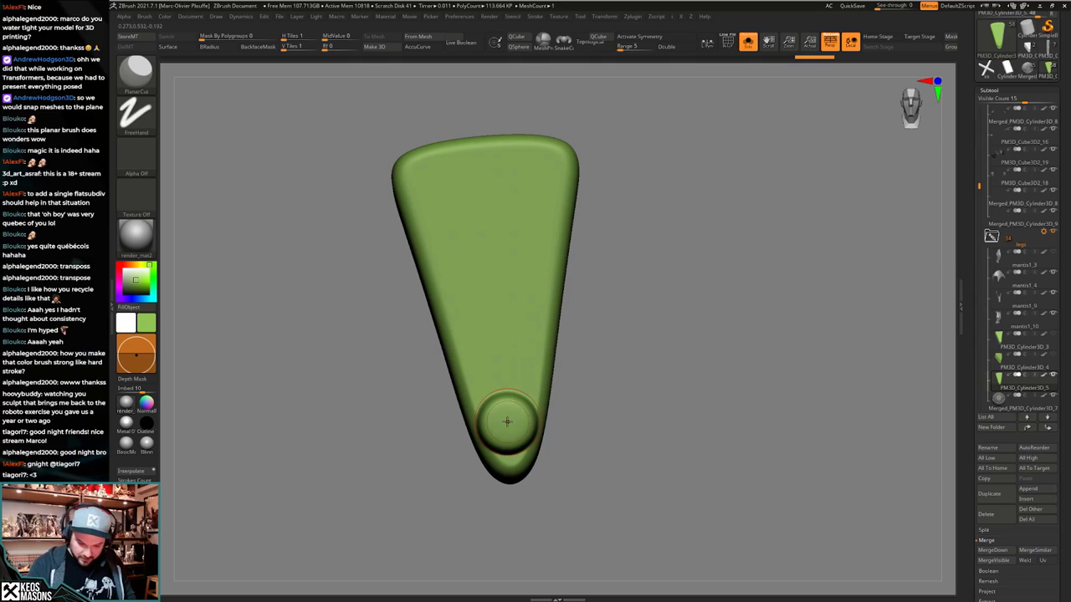
key("alt+s")
right_click_drag(517, 339, 556, 452)
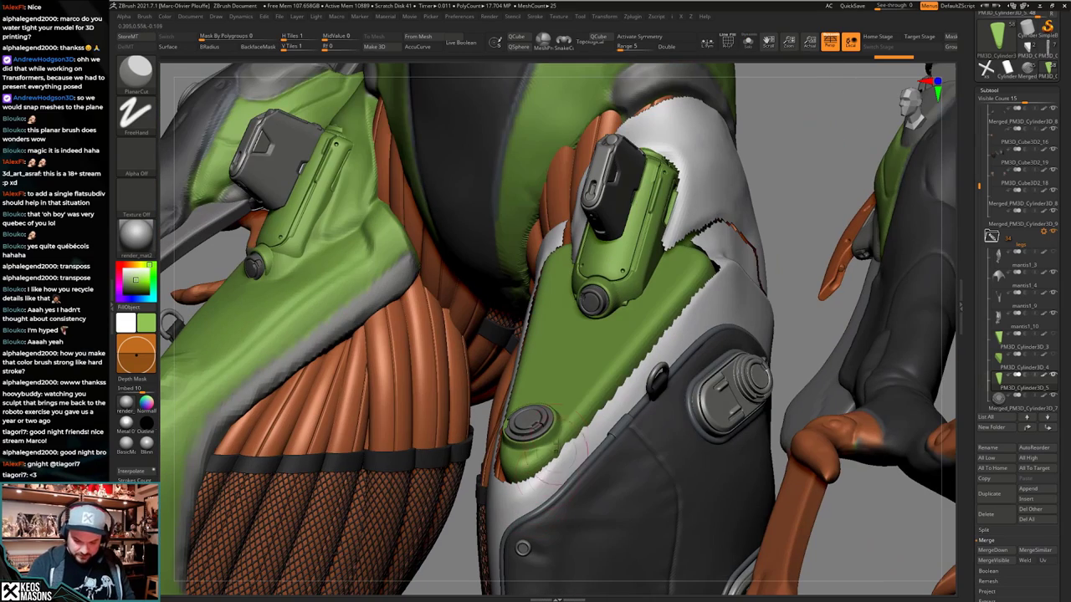
right_click_drag(540, 409, 548, 523)
right_click_drag(556, 477, 530, 425, "ctrl")
right_click_drag(573, 527, 618, 466, "ctrl")
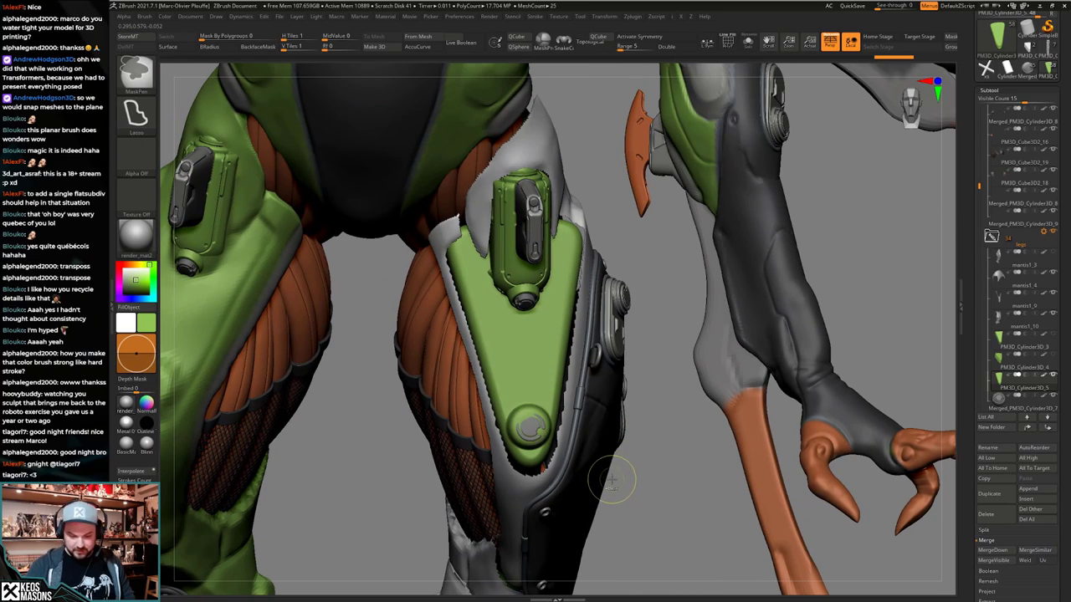
Undo the button-seat sculpting on the green plate and apply the plate's subdivision smoothing.
key("ctrl+z")
key("ctrl+z")
key("ctrl+z")
key("space")
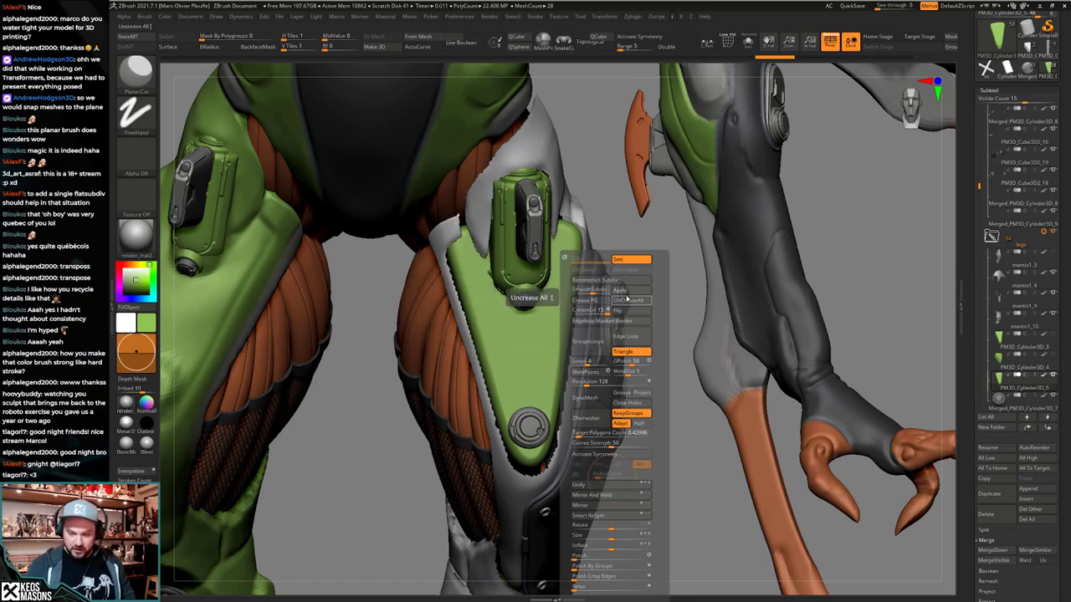
key("ctrl+z")
left_click(622, 293)
Select the pale thigh frame around the plate and examine its mesh in isolation, with and without the wireframe.
mouse_move(636, 351)
right_mouse_down()
mouse_move(609, 361)
mouse_move(570, 412)
mouse_move(531, 394)
mouse_move(563, 404)
mouse_move(562, 450)
mouse_move(564, 397)
mouse_move(564, 428)
mouse_move(571, 414)
right_mouse_up()
key("space")
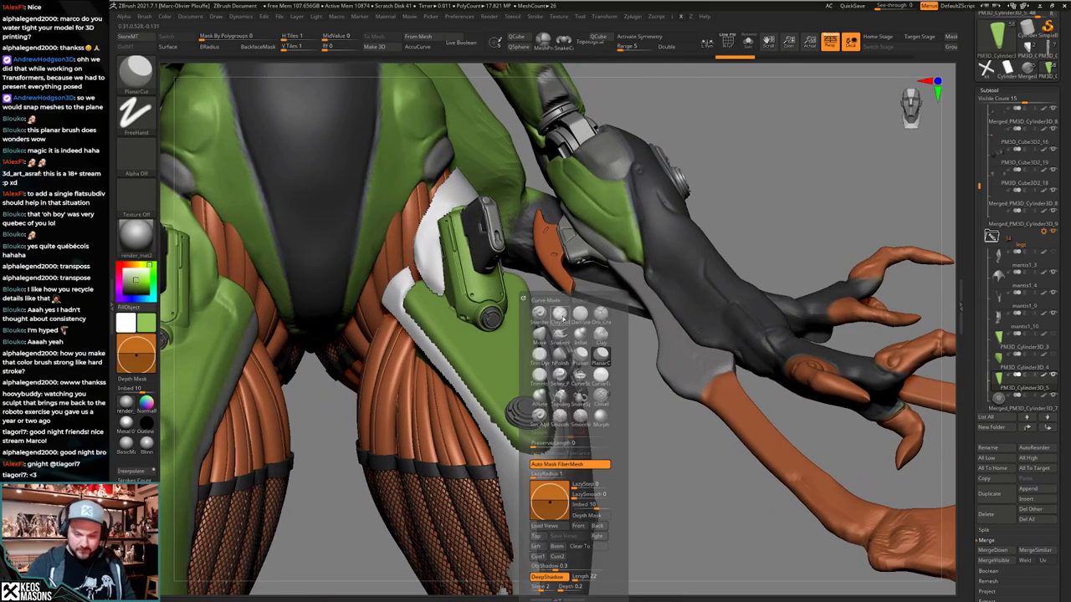
left_click(560, 314)
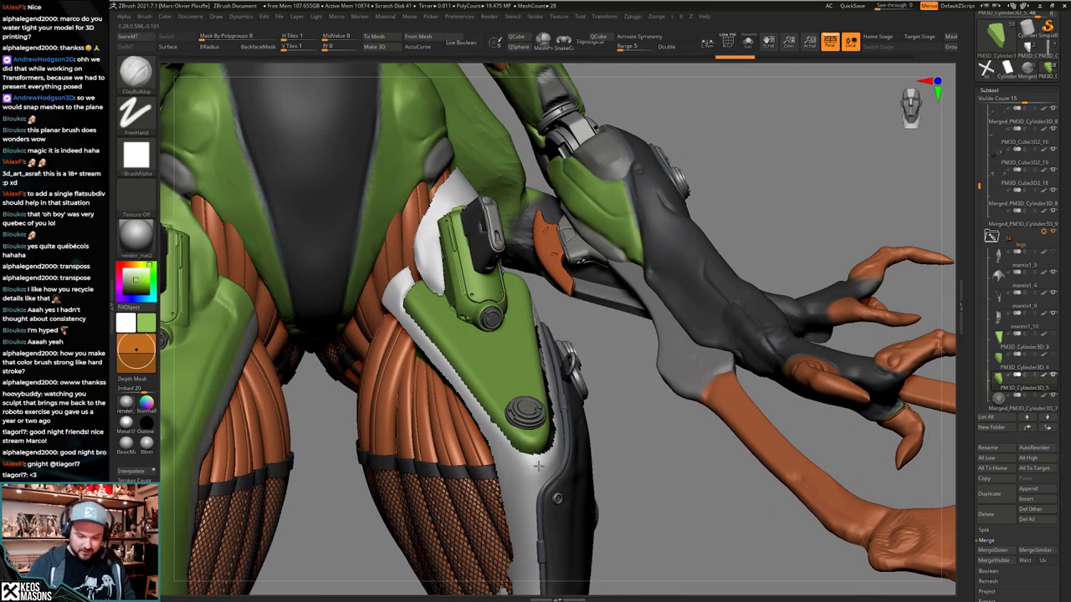
mouse_move(538, 465)
right_mouse_down()
mouse_move(563, 416)
mouse_move(528, 431)
mouse_move(559, 425)
mouse_move(500, 412)
mouse_move(500, 492)
mouse_move(513, 476)
mouse_move(507, 433)
mouse_move(558, 425)
right_mouse_up()
left_click(545, 456, "alt")
key("alt+s")
key("alt+s")
key("shift+f")
key("shift+f")
key("alt+s")
key("alt+s")
Reshape the frame's contour below the plate and beside the netted thigh with the Move brush.
key("space")
left_click(552, 371)
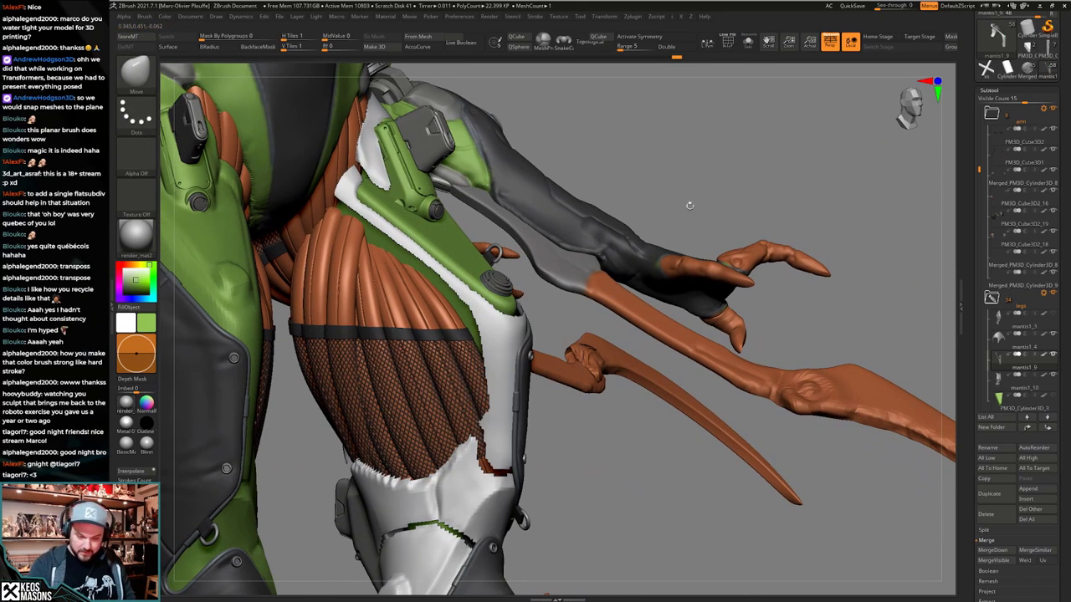
key("space")
right_click_drag(480, 465, 513, 419)
key("space")
key("space")
key("space")
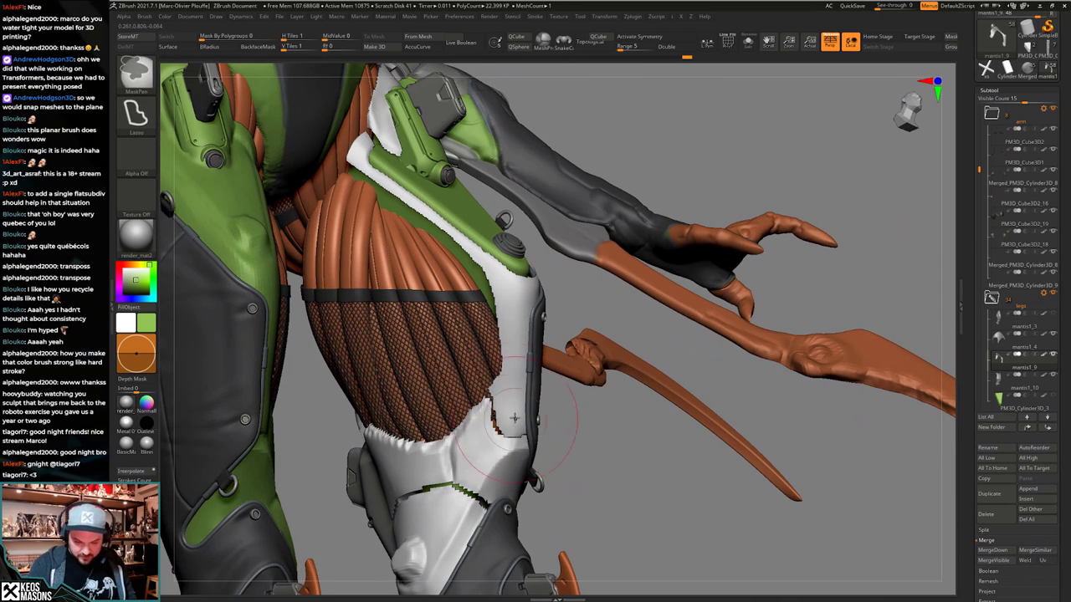
key("space")
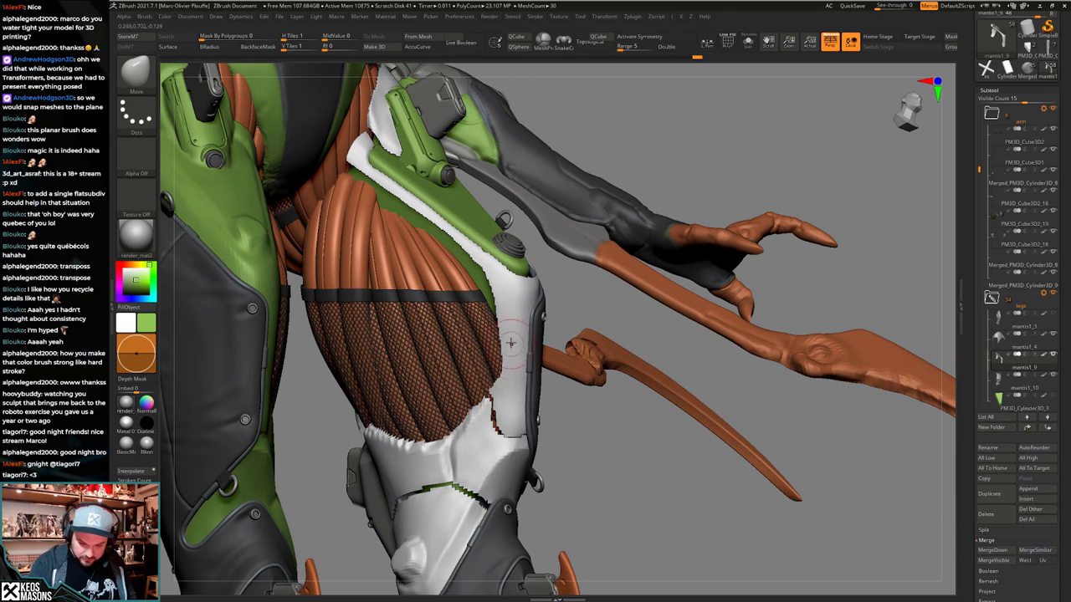
key("space")
left_click(508, 354)
right_click_drag(490, 344, 504, 349)
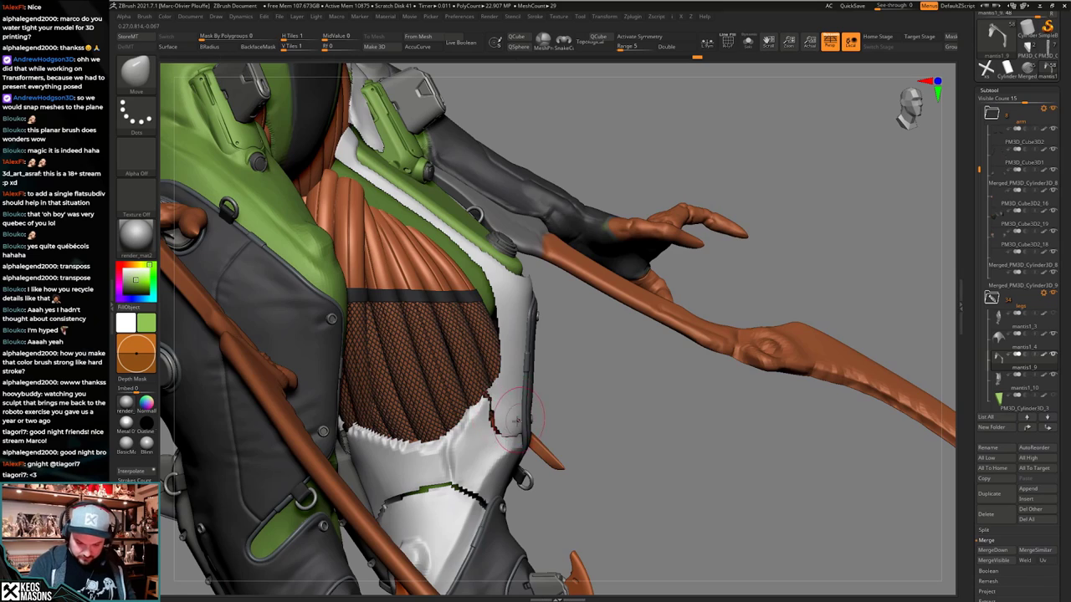
Flatten the frame's upper outer section beside the hip with the hPolish brush.
right_click_drag(516, 420, 616, 404)
key("alt+s")
mouse_move(569, 443)
right_mouse_down()
mouse_move(557, 461)
mouse_move(540, 385)
mouse_move(676, 371)
mouse_move(639, 354)
mouse_move(632, 366)
mouse_move(642, 370)
mouse_move(589, 360)
mouse_move(637, 361)
right_mouse_up()
key("alt+s")
key("alt+s")
key("alt+s")
key("space")
left_click(637, 356)
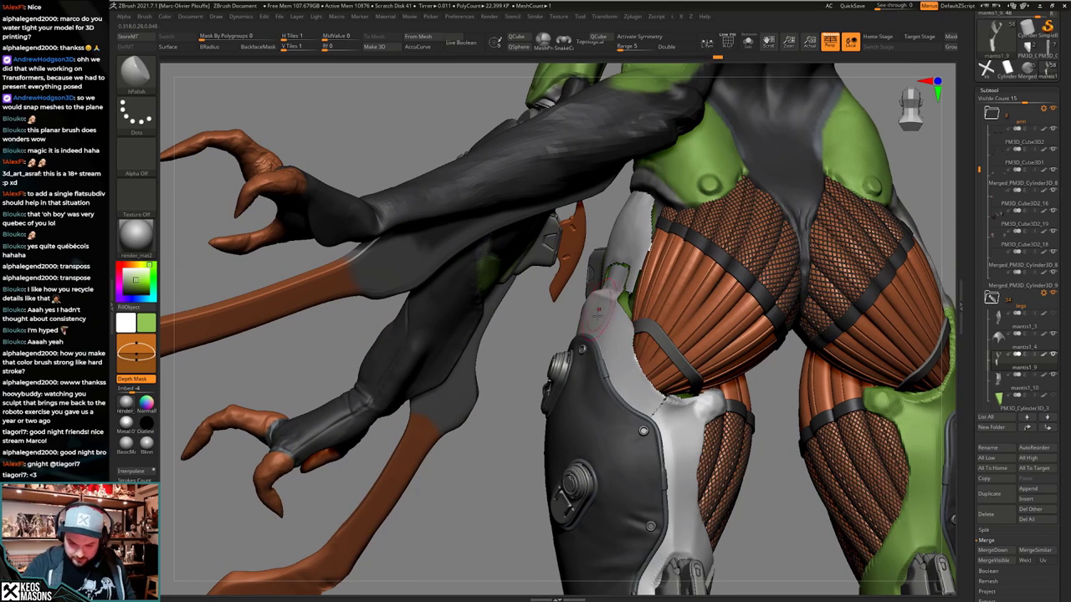
right_click_drag(633, 307, 736, 302)
right_click_drag(572, 298, 580, 311)
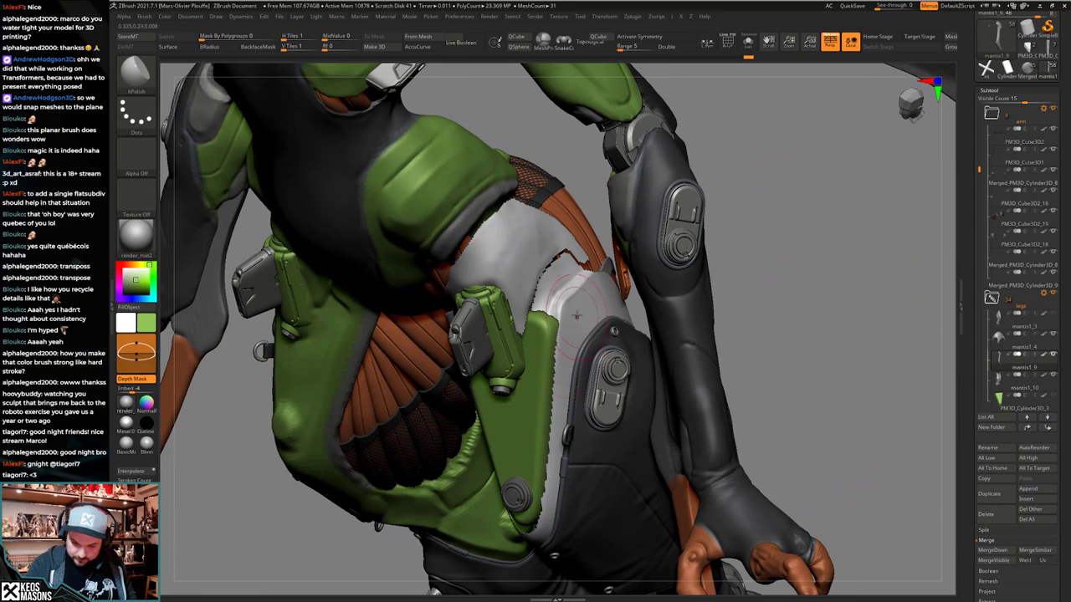
Isolate the frame and polish the strips running along both sides of the plate opening with hPolish.
mouse_move(559, 470)
right_mouse_down()
mouse_move(555, 516)
mouse_move(540, 507)
right_mouse_up()
key("ctrl+shift+s")
key("space")
left_click(578, 477)
right_click_drag(572, 350, 570, 353)
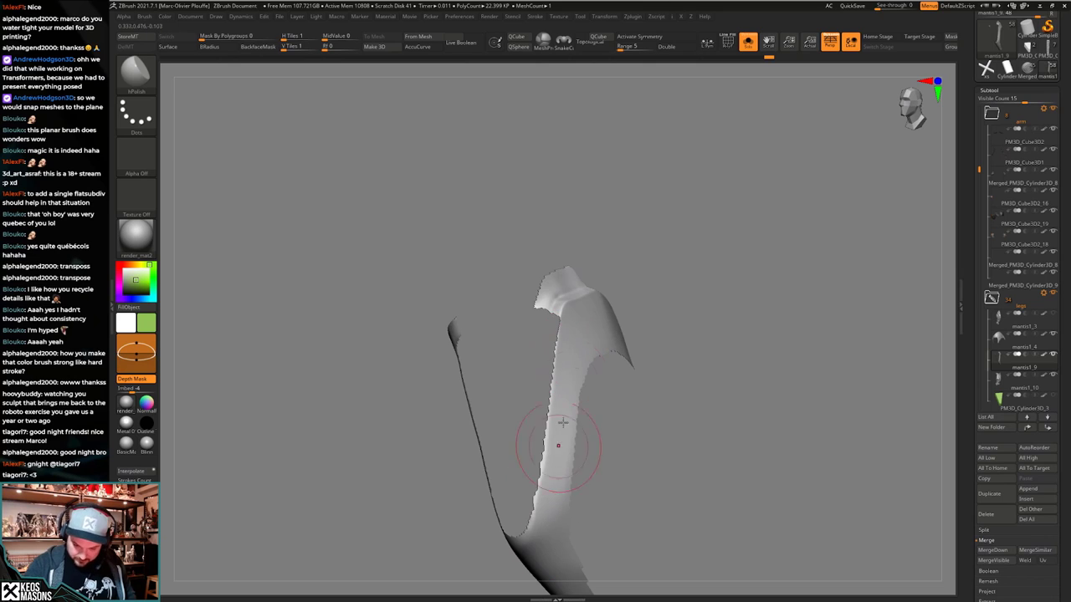
mouse_move(558, 446)
right_mouse_down()
mouse_move(554, 457)
mouse_move(528, 313)
mouse_move(469, 205)
right_mouse_up()
key("f")
key("space")
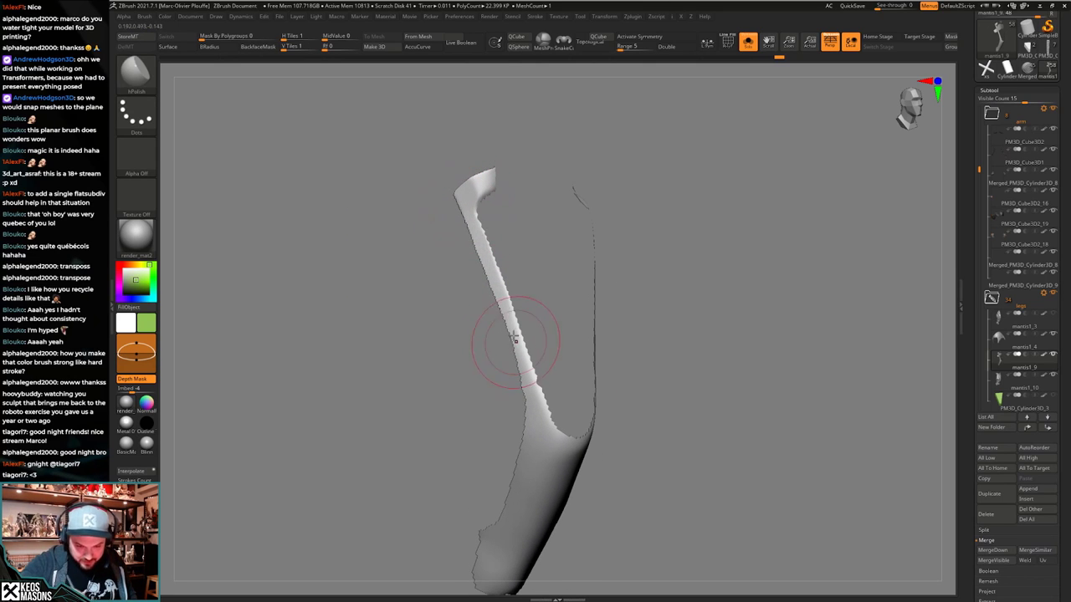
right_click_drag(550, 453, 463, 284)
mouse_move(404, 248)
right_mouse_down()
mouse_move(391, 234)
mouse_move(415, 221)
mouse_move(416, 234)
mouse_move(410, 222)
right_mouse_up()
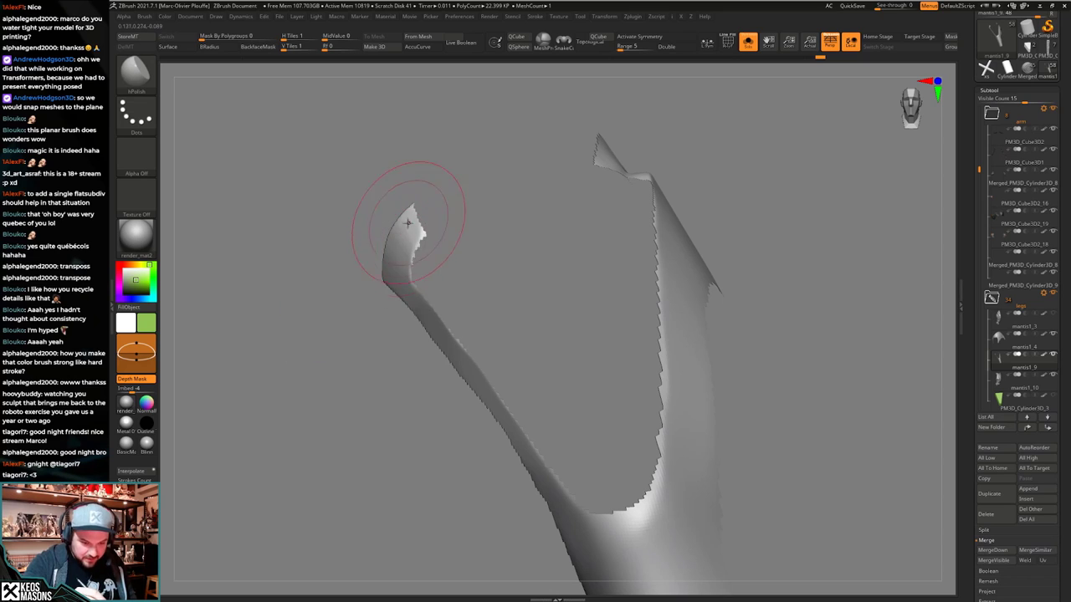
Undo the last polish stroke and refine the upper end of the inner strip with a smaller hPolish brush.
key("ctrl+z")
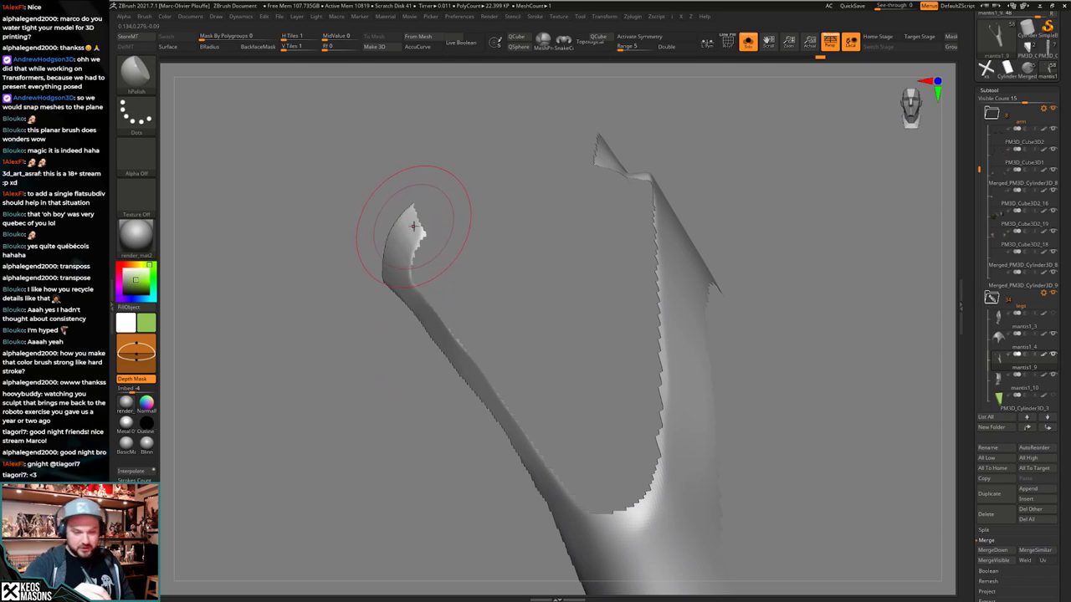
key("s")
left_click_drag(407, 278, 393, 278)
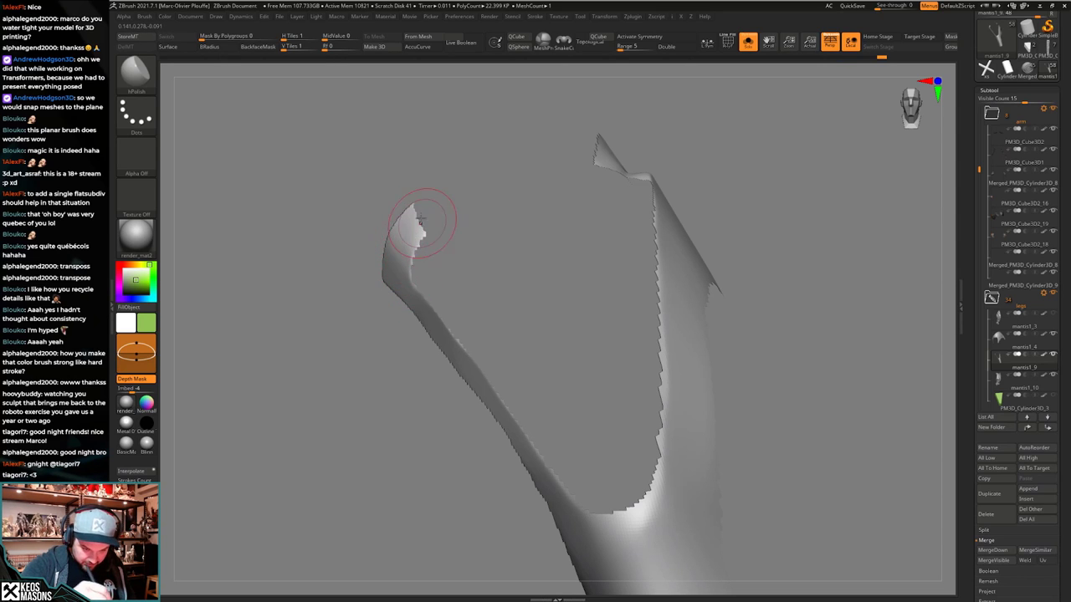
left_click_drag(404, 174, 408, 248)
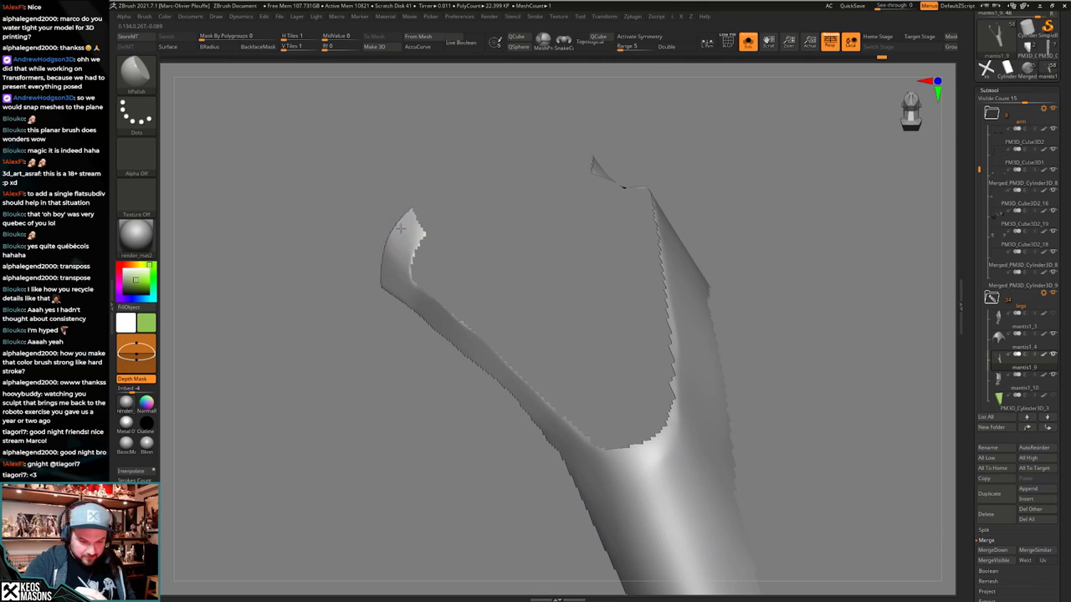
Try DamStandard strokes across the frame's front just beneath the plate opening, and undo them.
mouse_move(440, 316)
right_mouse_down("ctrl")
mouse_move(536, 352)
mouse_move(591, 390)
mouse_move(578, 368)
mouse_move(549, 390)
mouse_move(536, 387)
mouse_move(584, 357)
mouse_move(537, 376)
mouse_move(552, 381)
mouse_move(605, 356)
mouse_move(580, 335)
right_mouse_up("ctrl")
key("alt+s")
key("alt+s")
key("alt+s")
key("space")
left_click(614, 317)
key("alt+s")
left_click_drag(581, 336, 578, 325)
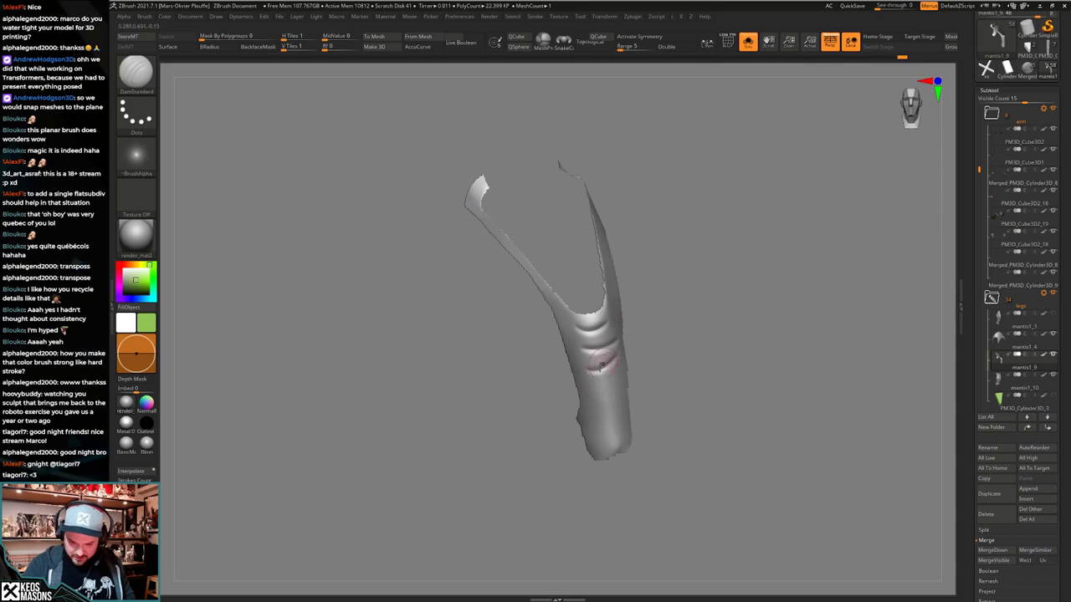
key("ctrl+z")
right_click_drag(603, 368, 626, 351)
key("ctrl+z")
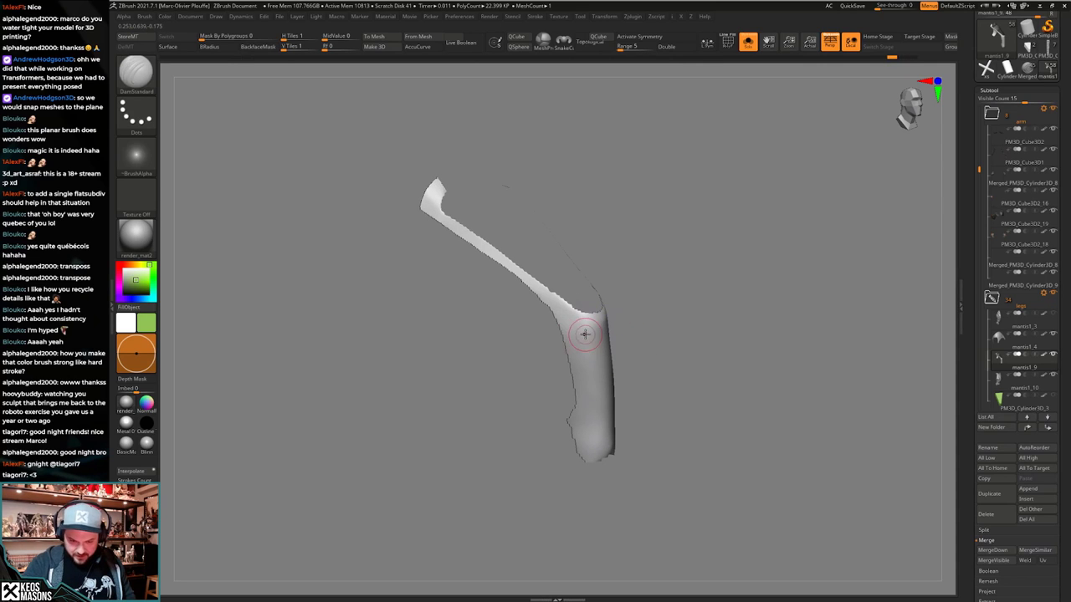
Sculpt lengthwise edges down both sides of the frame's front below the plate opening with DamStandard.
right_click_drag(600, 440, 584, 408)
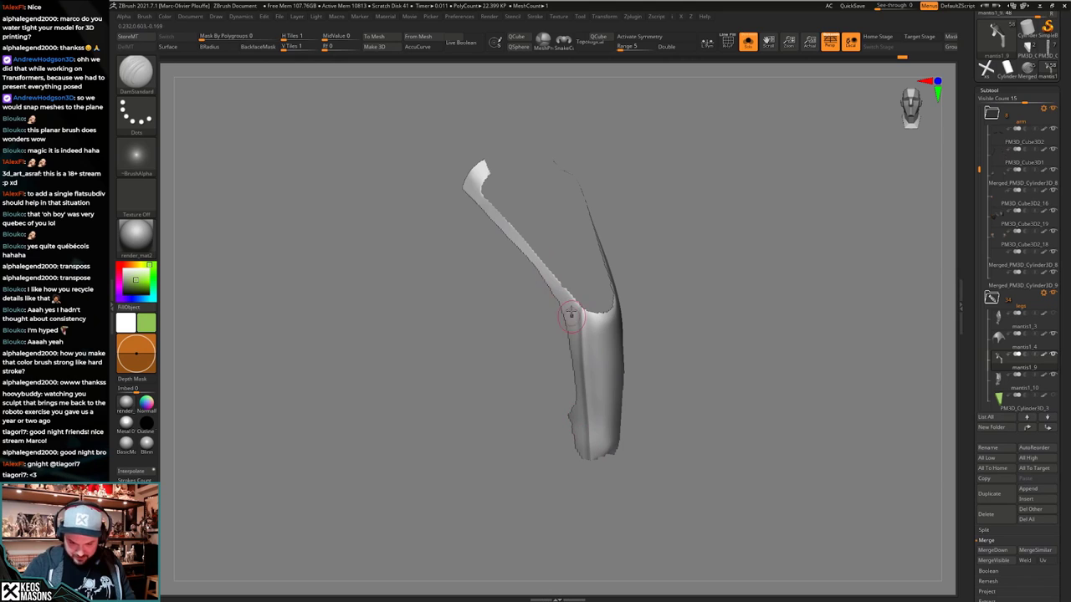
left_click_drag(595, 343, 600, 310)
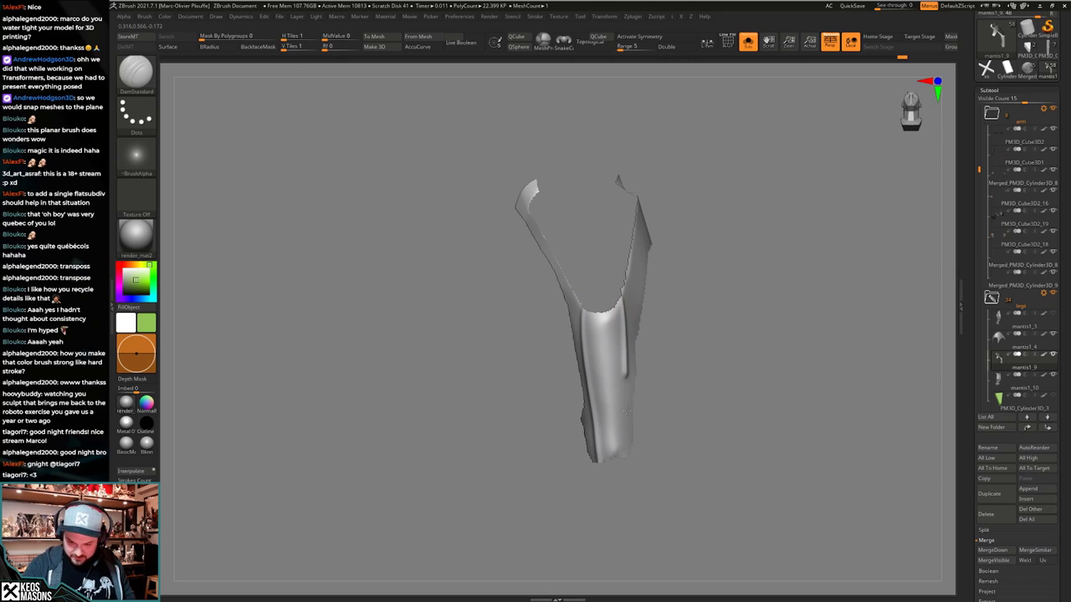
left_click_drag(638, 490, 658, 454)
mouse_move(586, 368)
right_mouse_down()
mouse_move(626, 377)
mouse_move(602, 384)
mouse_move(611, 410)
mouse_move(603, 387)
mouse_move(604, 402)
mouse_move(610, 394)
right_mouse_up()
key("shift+f")
key("shift+f")
left_click_drag(608, 394, 608, 368)
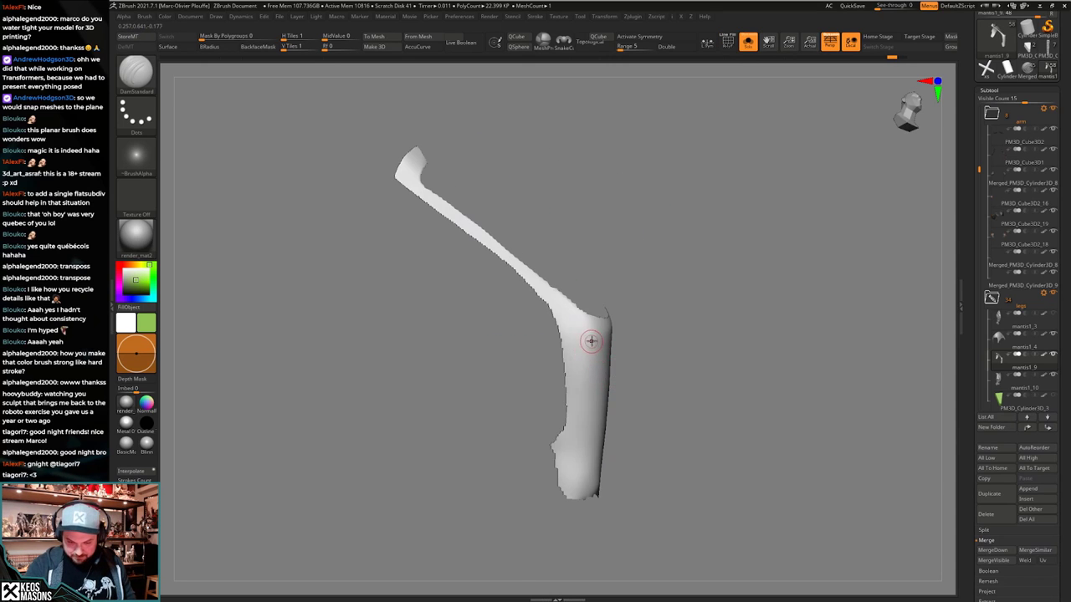
Check the frame's sharpened front edges on the full character from several angles.
key("ctrl+shift+s")
mouse_move(592, 341)
right_mouse_down()
mouse_move(608, 363)
mouse_move(592, 355)
mouse_move(596, 337)
right_mouse_up()
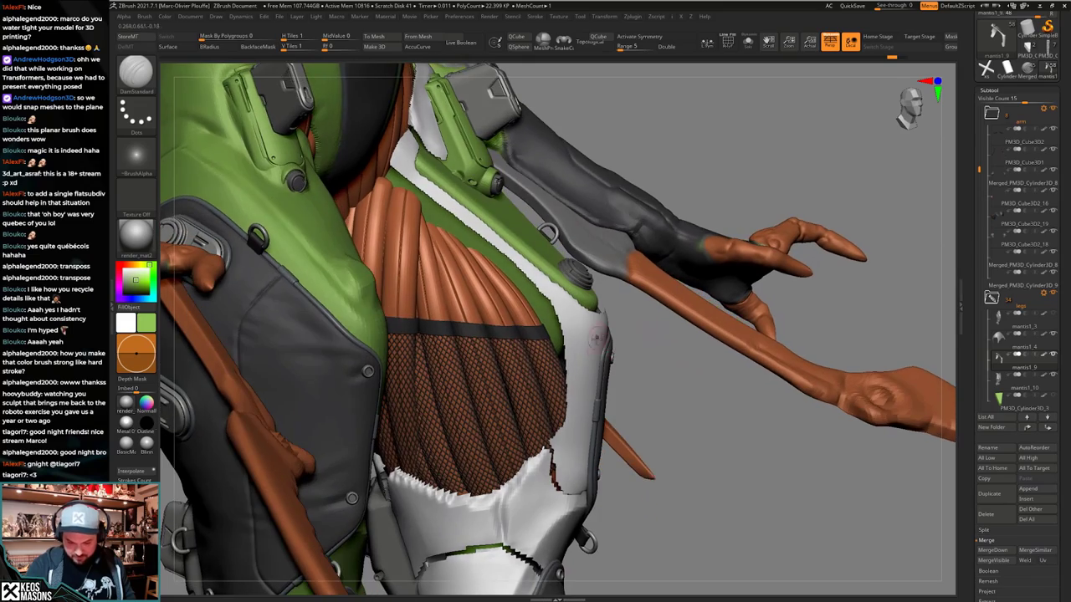
mouse_move(587, 373)
right_mouse_down()
mouse_move(609, 364)
mouse_move(590, 368)
right_mouse_up()
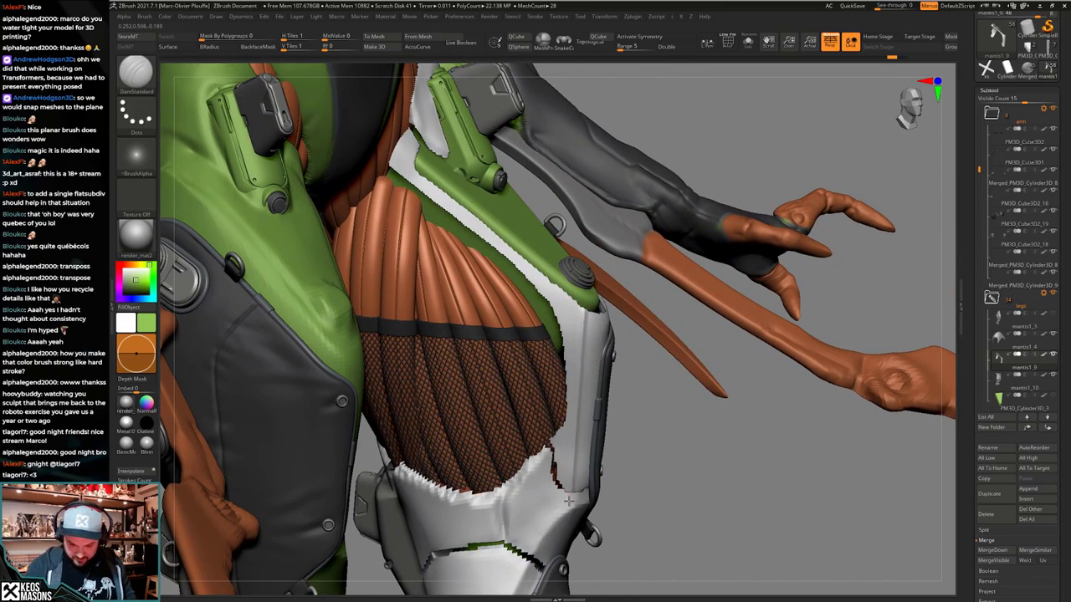
right_click_drag(569, 493, 657, 444)
Isolate the frame, activate a selection brush and draw a selection stroke across its lower end from beneath.
key("ctrl+shift+s")
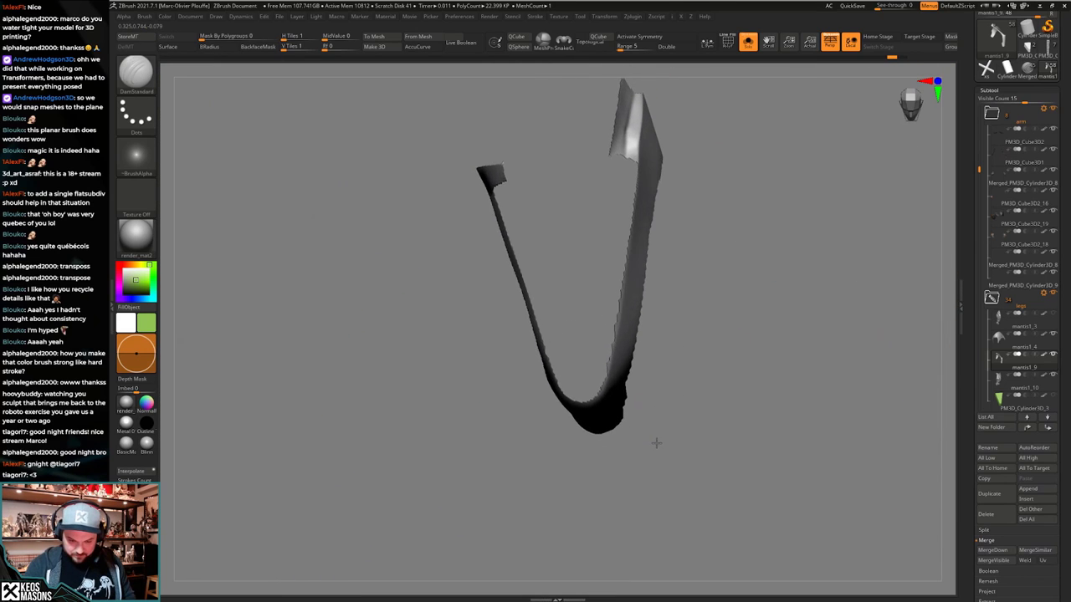
left_click_drag(656, 443, 678, 427)
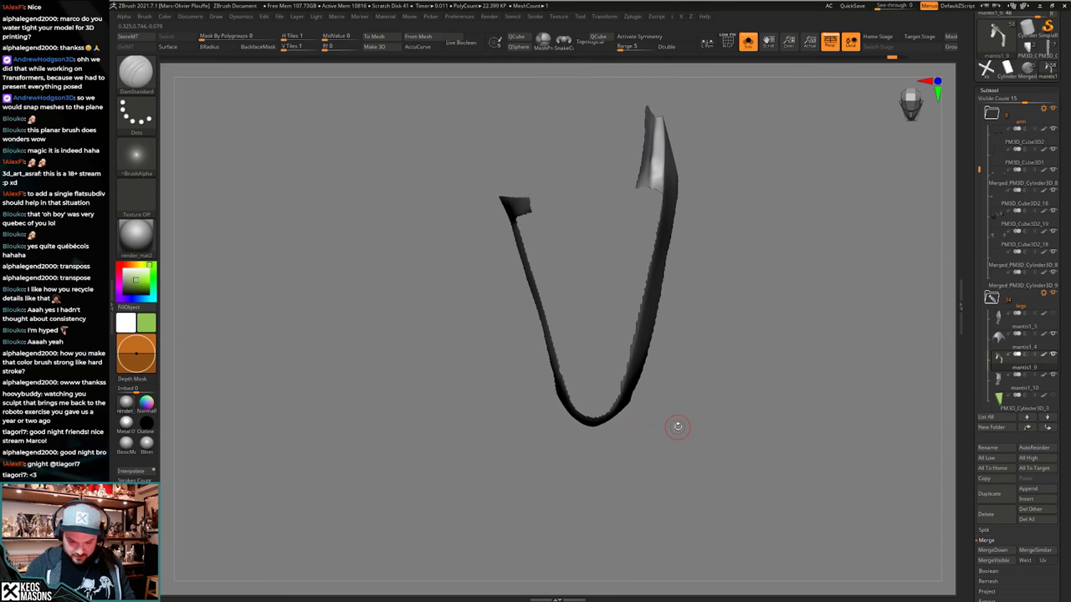
key("1")
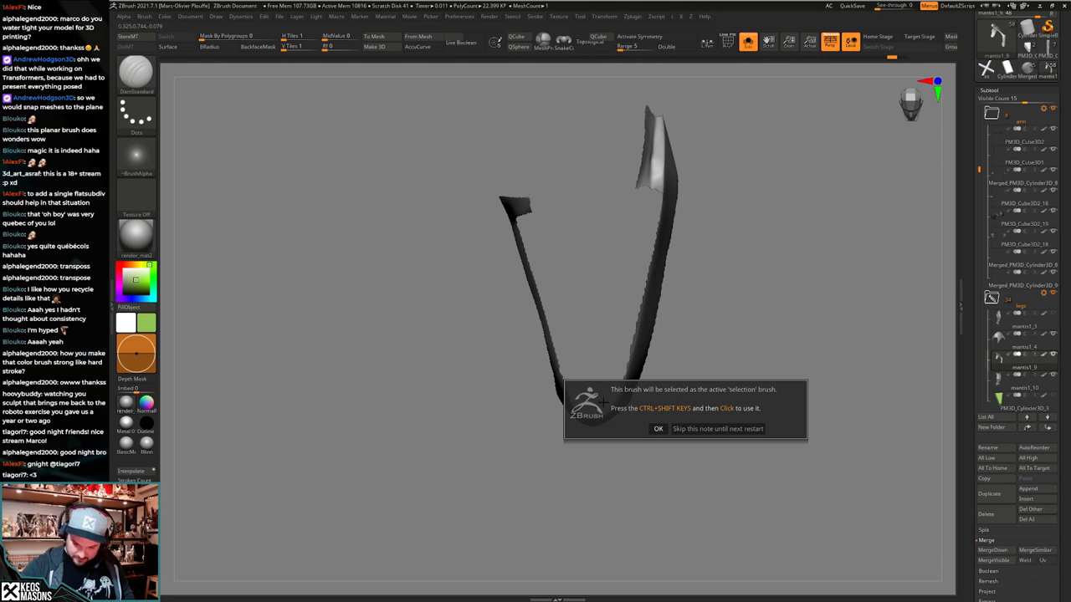
left_click(700, 427)
left_click_drag(572, 431, 546, 363, "ctrl+shift")
left_click_drag(545, 359, 603, 392)
key("alt+s")
Try TrimDynamic as the brush, switch to hPolish and flatten the frame's front planes below the plate's tip.
mouse_move(571, 436)
right_mouse_down()
mouse_move(548, 393)
mouse_move(596, 368)
mouse_move(591, 429)
right_mouse_up()
key("x")
left_click(602, 356)
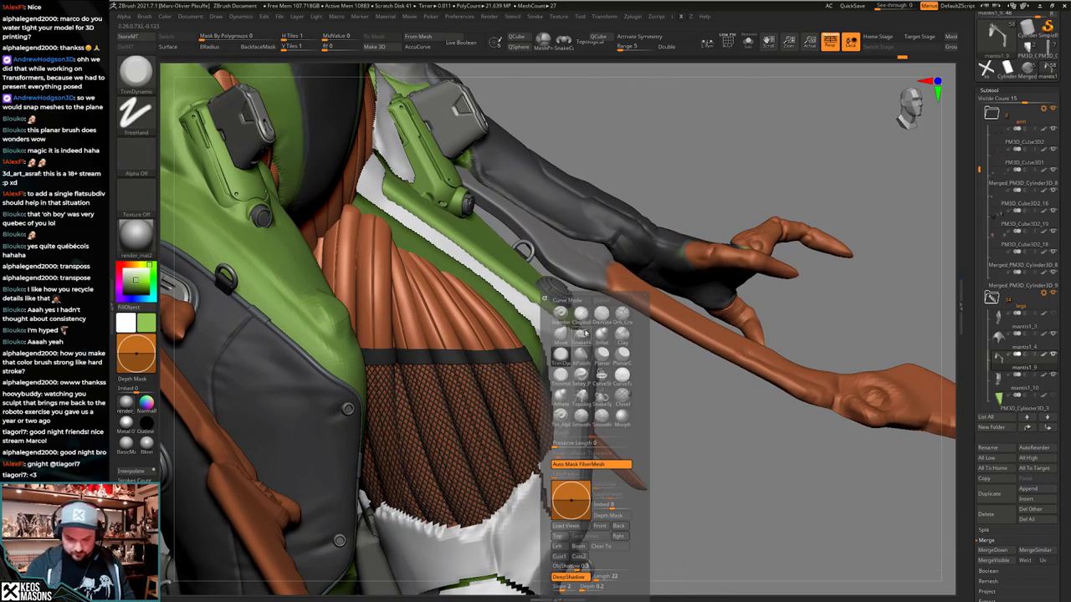
key("space")
left_click(627, 356)
mouse_move(679, 333)
right_mouse_down()
mouse_move(639, 404)
mouse_move(542, 342)
right_mouse_up()
left_click_drag(542, 340, 553, 330)
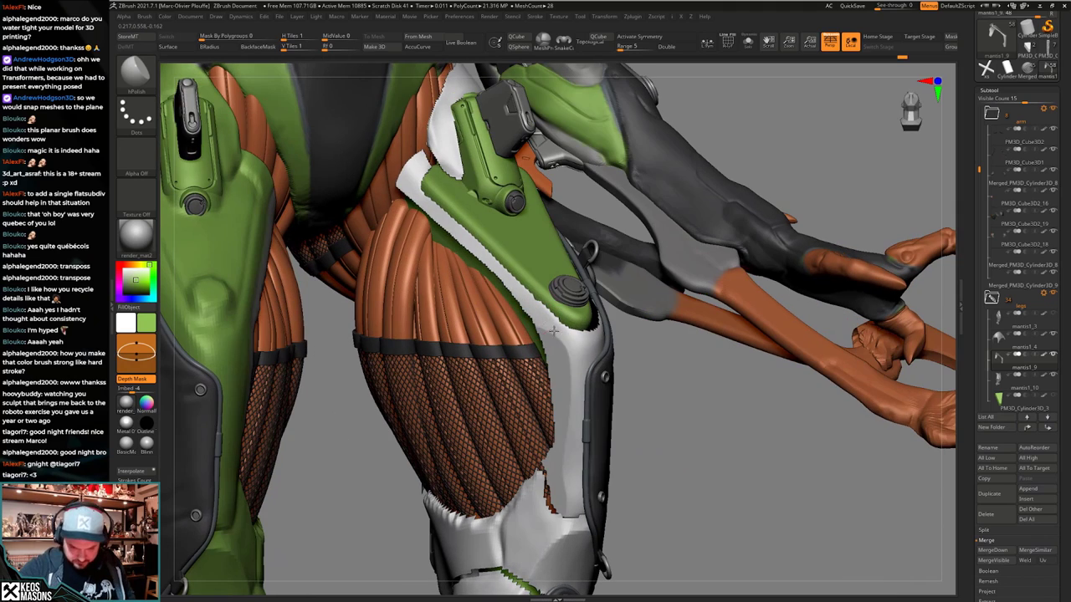
right_click_drag(574, 360, 573, 409)
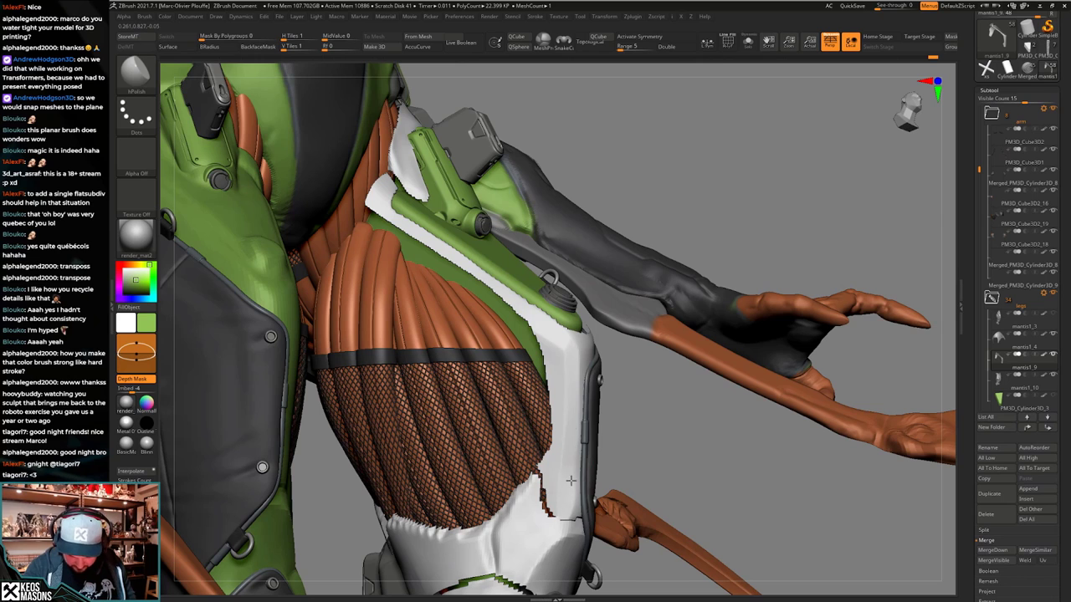
right_click_drag(571, 481, 571, 499)
Polish the lower end of the frame's front strip in isolation and restore the full character.
key("alt+s")
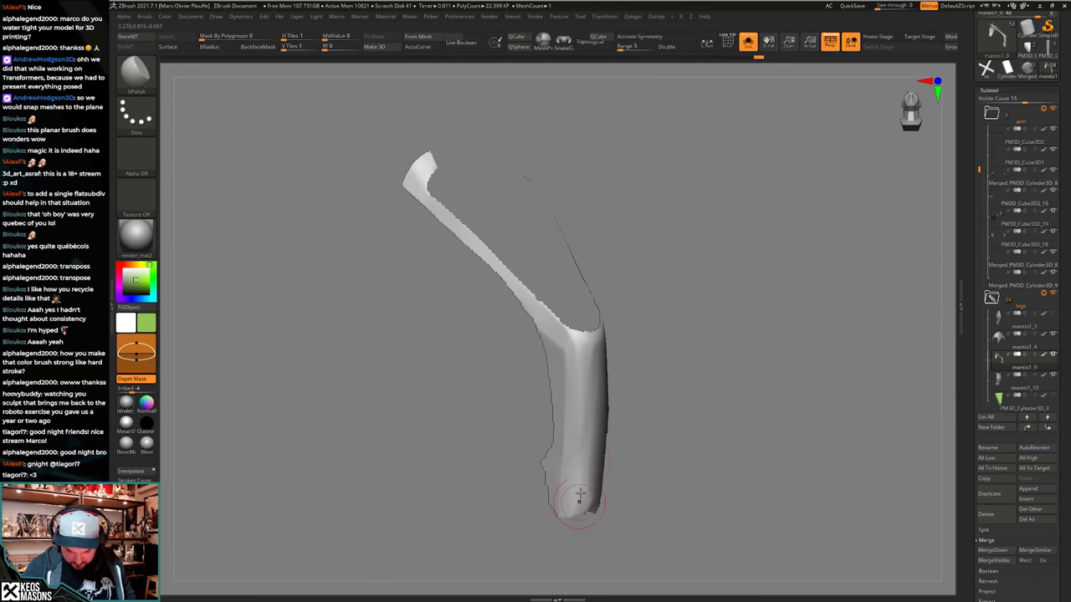
right_click_drag(577, 517, 591, 506)
key("alt+s")
right_click_drag(608, 410, 593, 336)
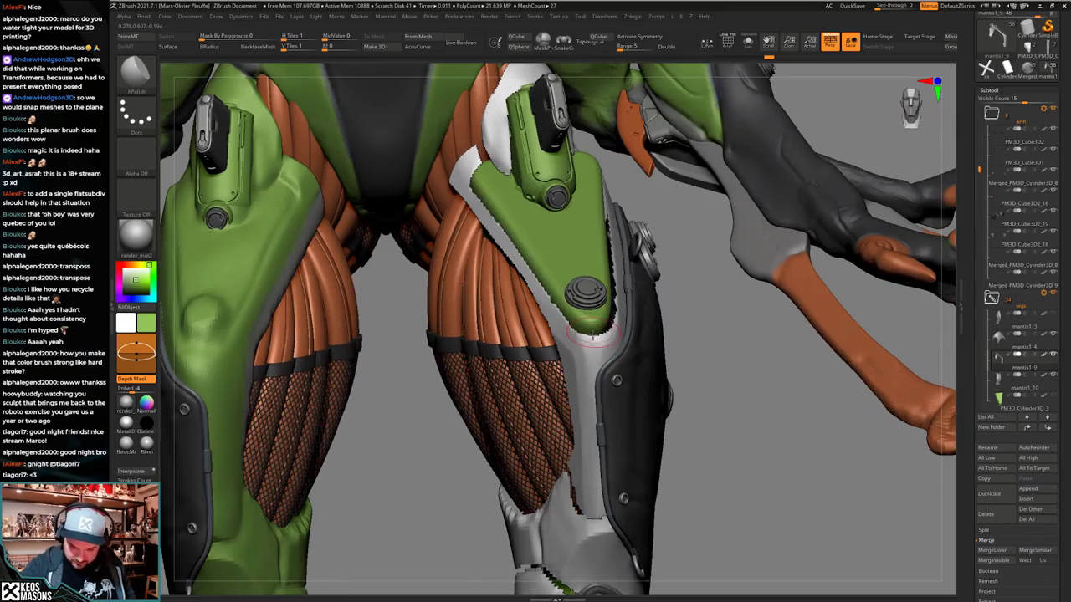
Polish the frame around the plate's lower tip and where the outer side strip joins the front, using hPolish.
right_click_drag(630, 279, 590, 340)
mouse_move(573, 334)
left_mouse_down()
mouse_move(603, 346)
mouse_move(565, 322)
left_mouse_up()
left_click_drag(614, 346, 579, 343)
right_click_drag(579, 344, 672, 267, "ctrl")
key("ctrl+shift+s")
left_click_drag(604, 387, 558, 395)
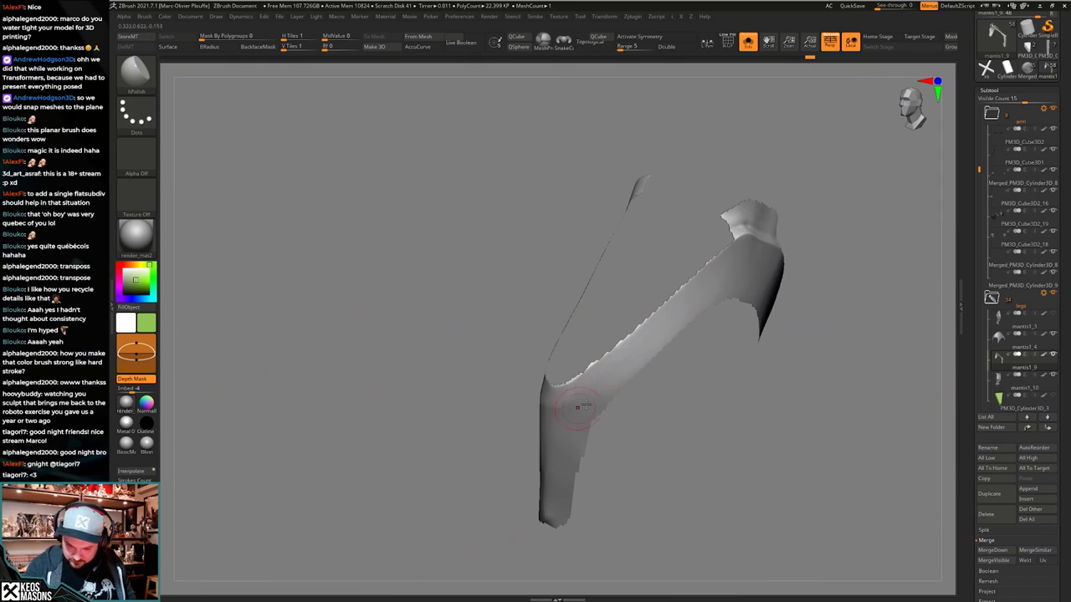
Restore the full character and polish the frame's front strip below the green plate's tip with hPolish.
key("ctrl+shift+s")
right_click_drag(586, 405, 575, 432)
right_click_drag(554, 399, 512, 358)
mouse_move(580, 352)
right_mouse_down()
mouse_move(615, 359)
mouse_move(560, 335)
right_mouse_up()
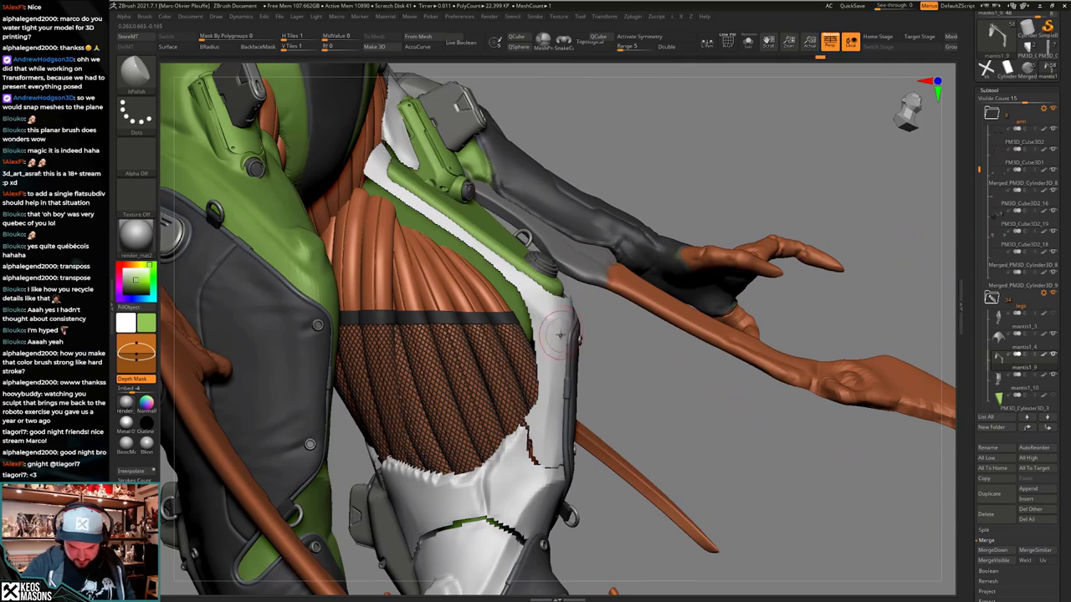
right_click_drag(552, 375, 558, 337)
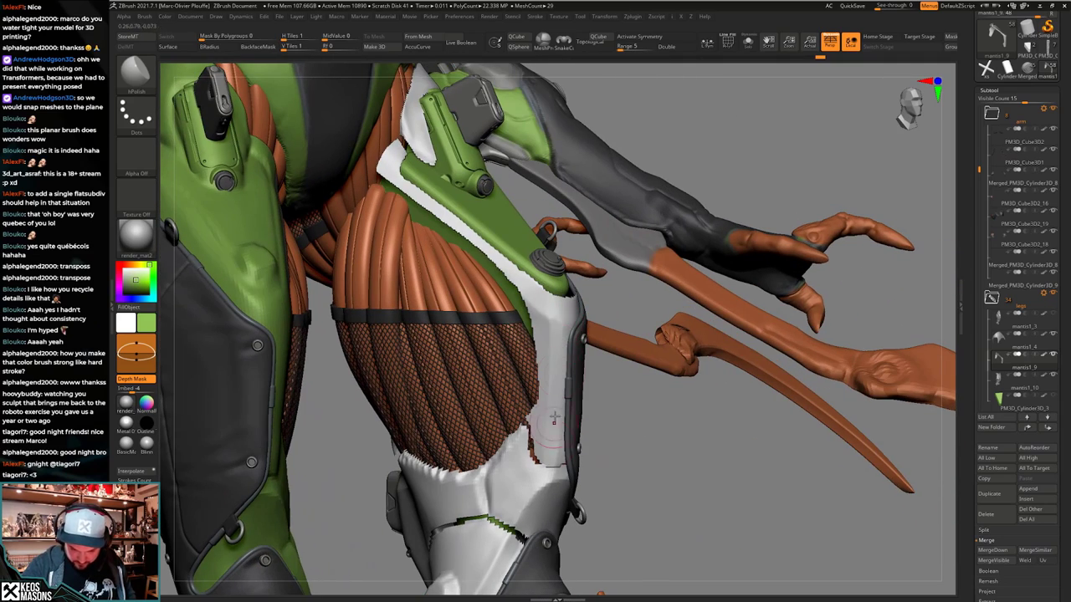
mouse_move(556, 457)
right_mouse_down()
mouse_move(590, 378)
mouse_move(558, 368)
mouse_move(562, 443)
mouse_move(550, 340)
right_mouse_up()
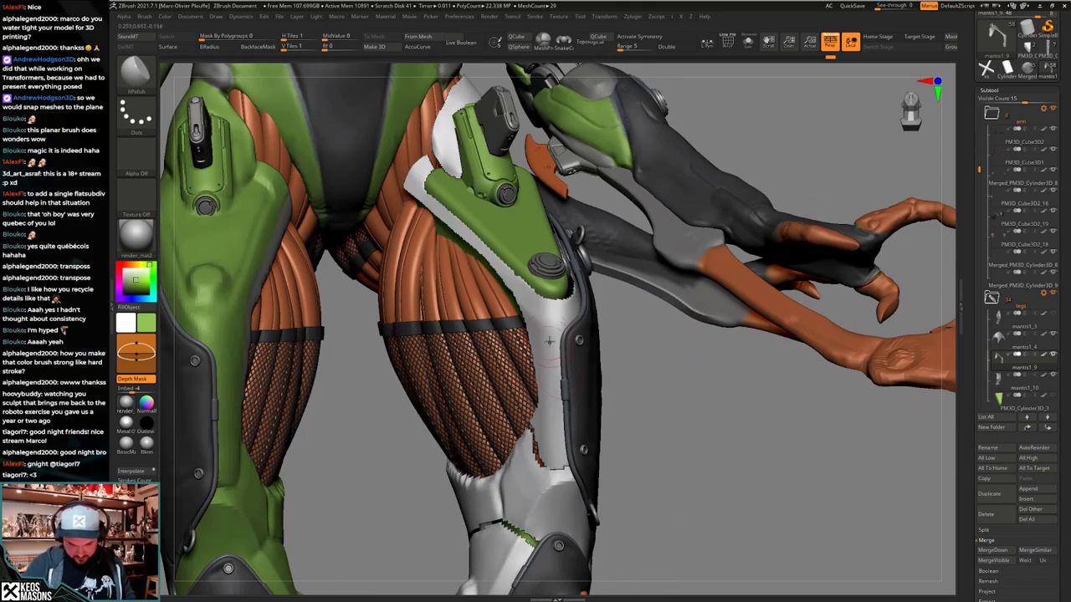
right_click_drag(500, 282, 536, 368)
mouse_move(535, 368)
right_mouse_down("ctrl")
mouse_move(540, 393)
mouse_move(548, 346)
mouse_move(589, 358)
mouse_move(606, 415)
mouse_move(599, 393)
mouse_move(572, 446)
mouse_move(586, 418)
mouse_move(587, 437)
mouse_move(589, 425)
mouse_move(571, 432)
mouse_move(602, 435)
mouse_move(609, 454)
mouse_move(572, 454)
mouse_move(581, 431)
right_mouse_up("ctrl")
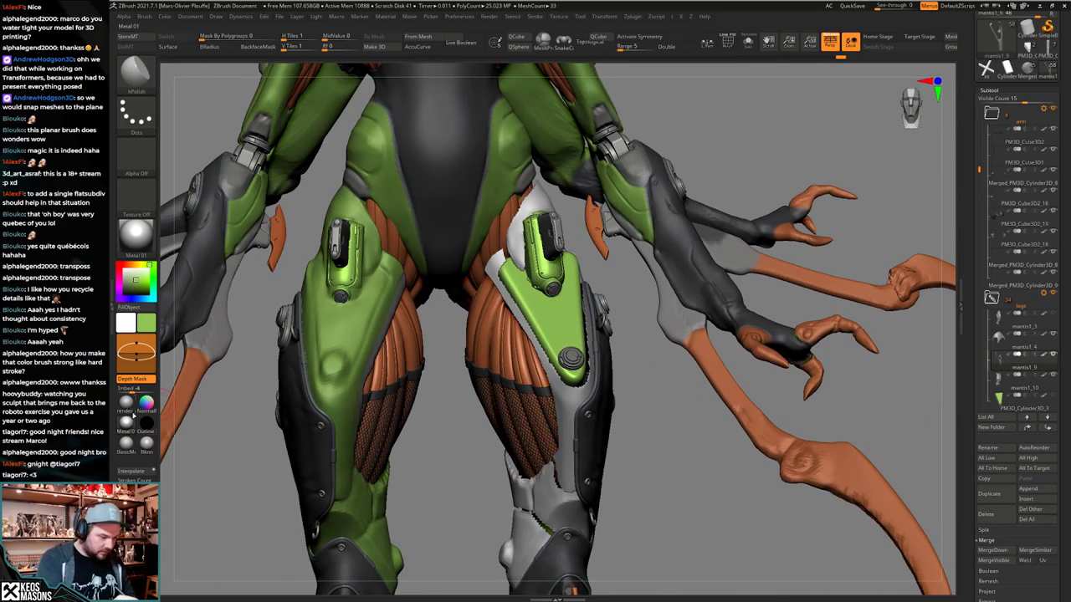
right_click_drag(635, 449, 598, 450, "ctrl")
Isolate the frame, check its polygroups and mask it by feature using only the Border option.
key("shift+s")
key("shift+f")
key("shift+f")
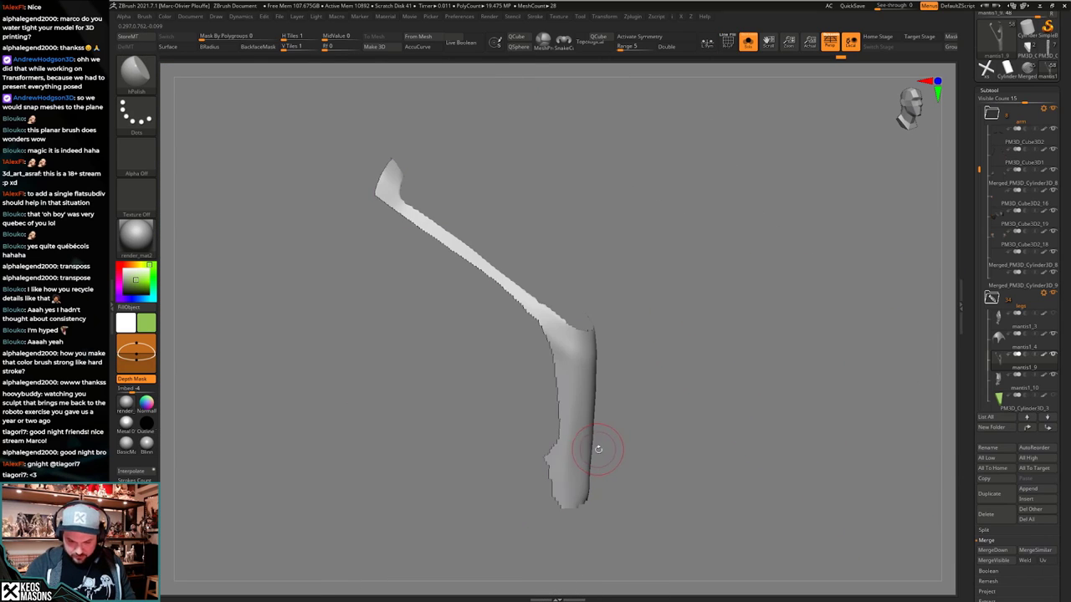
key("z")
key("shift+f")
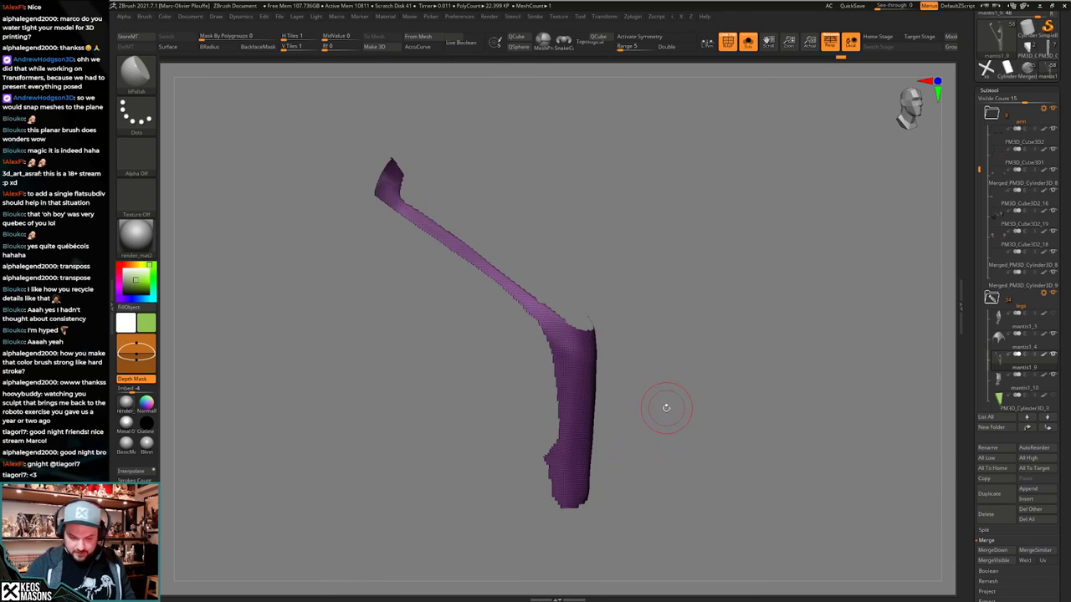
right_click_drag(666, 407, 654, 388)
key("shift+f")
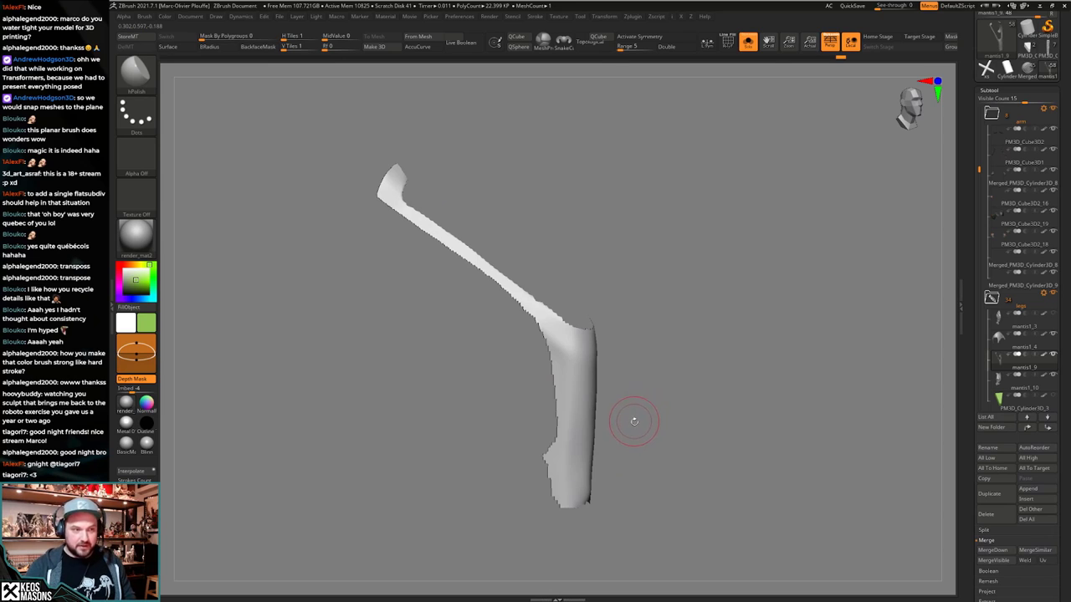
mouse_move(640, 428)
right_mouse_down()
mouse_move(631, 390)
mouse_move(641, 401)
right_mouse_up()
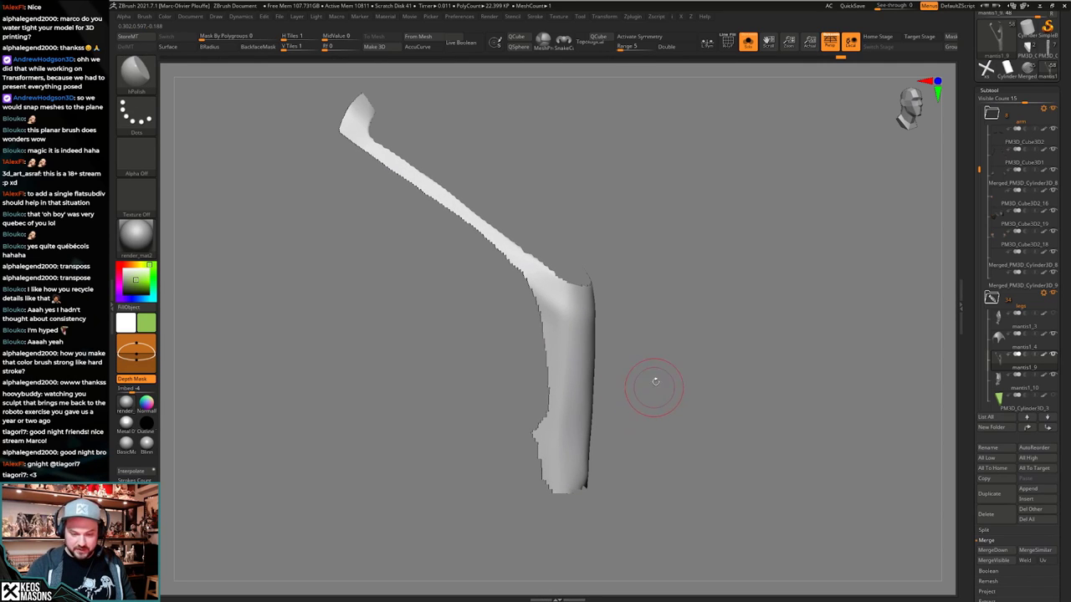
key("space")
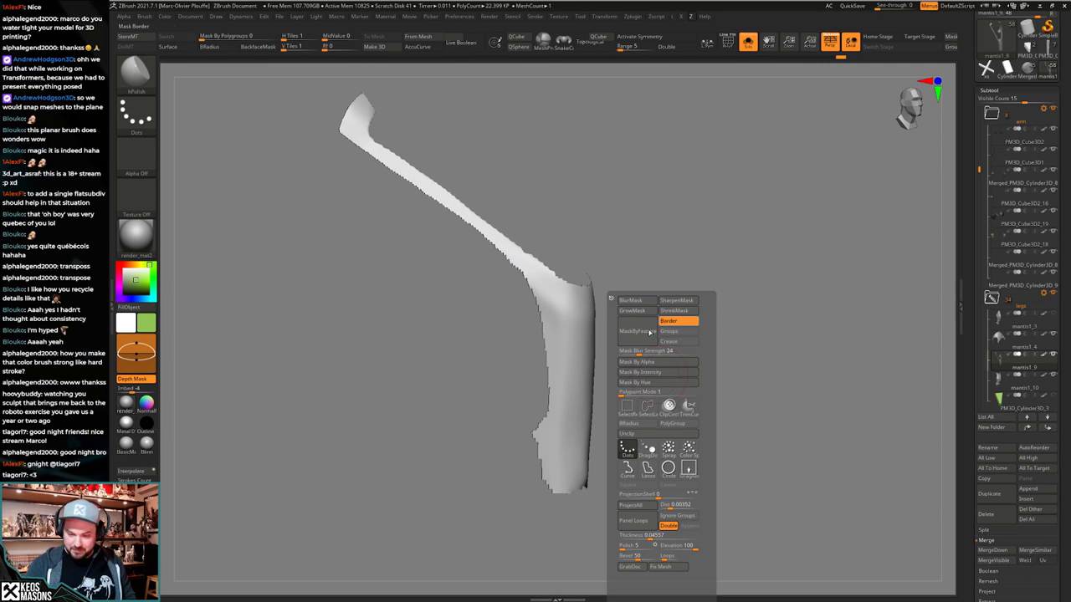
left_click(656, 327)
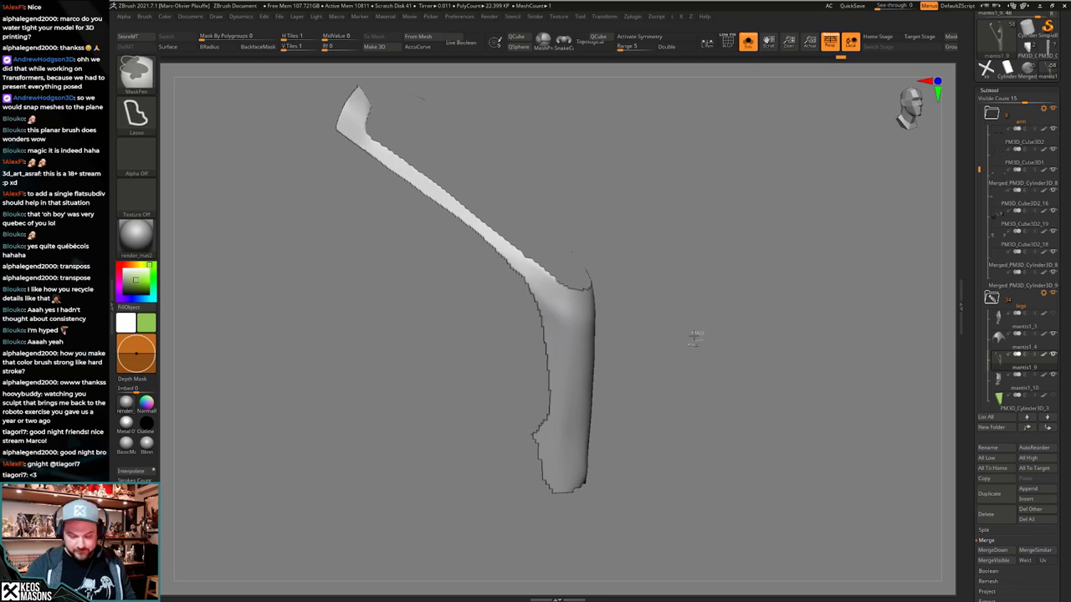
Invert and blur the border mask, and apply the Polish deformation to smooth the frame's jagged open edges.
left_click(698, 336, "ctrl")
key("ctrl")
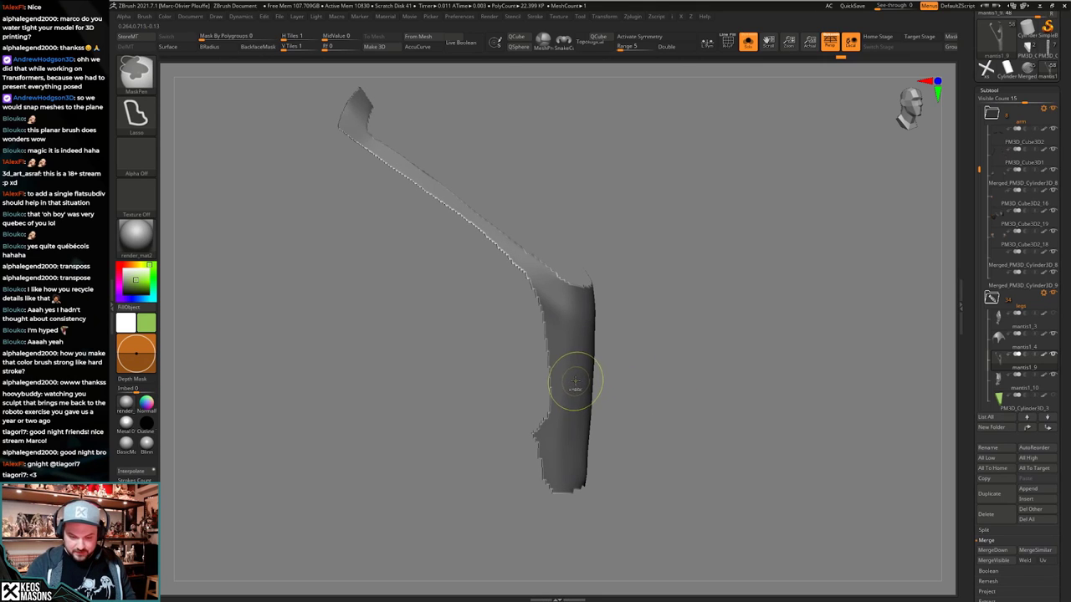
left_click(575, 381, "ctrl")
key("space")
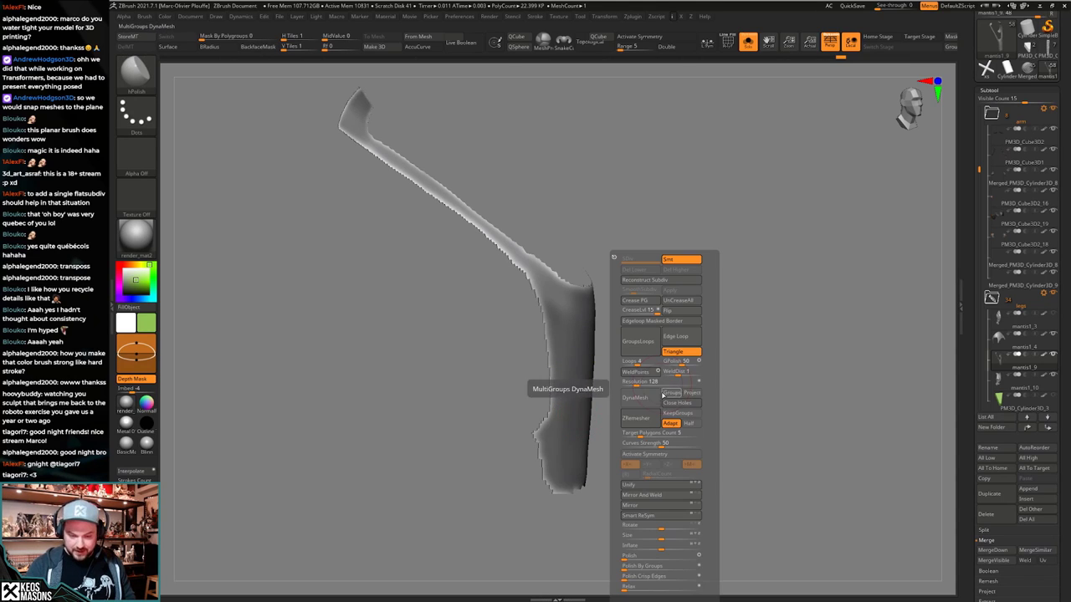
left_click(626, 557)
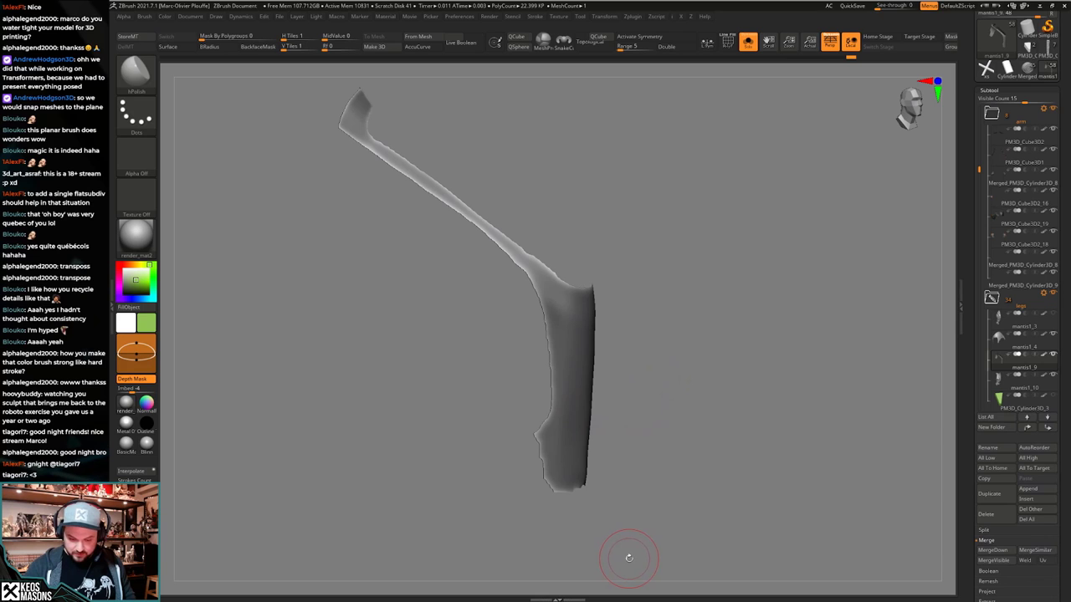
key("g")
left_click(592, 557)
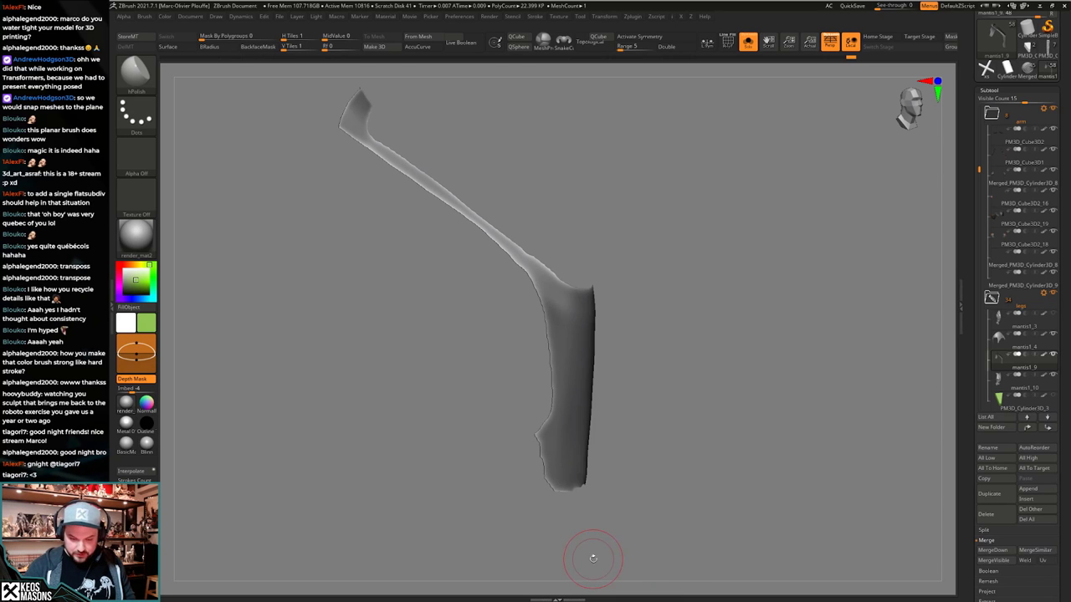
Bring back the full character and nudge the inner edge of the frame's front strip with the Move brush.
left_click_drag(705, 360, 671, 407)
key("shift+alt+s")
mouse_move(601, 424)
right_mouse_down()
mouse_move(599, 377)
mouse_move(543, 276)
mouse_move(553, 334)
mouse_move(606, 436)
right_mouse_up()
key("1")
left_click(597, 354)
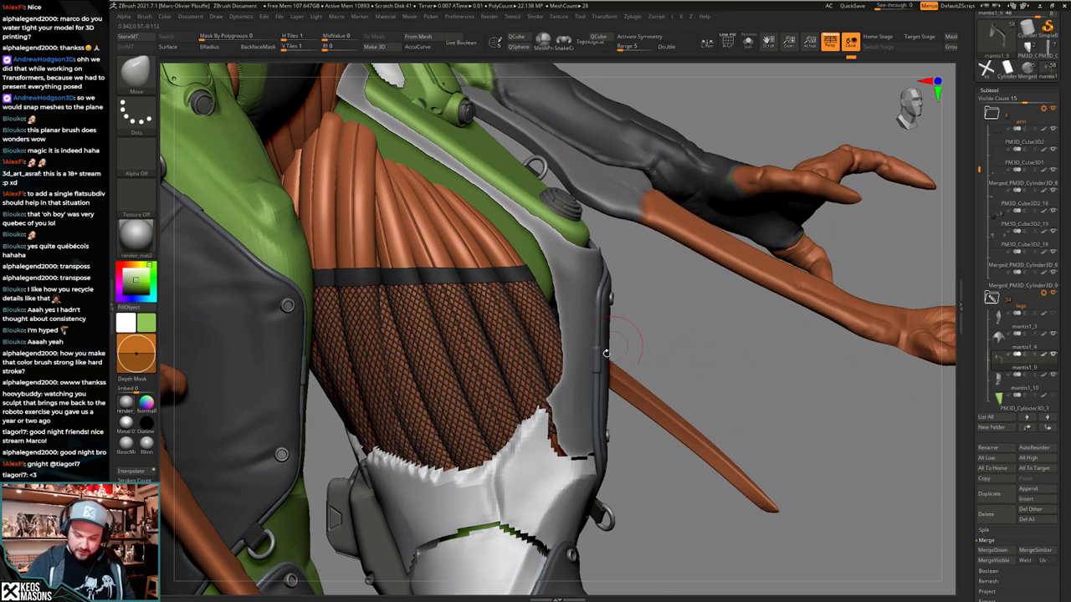
key("space")
left_click_drag(564, 405, 572, 405)
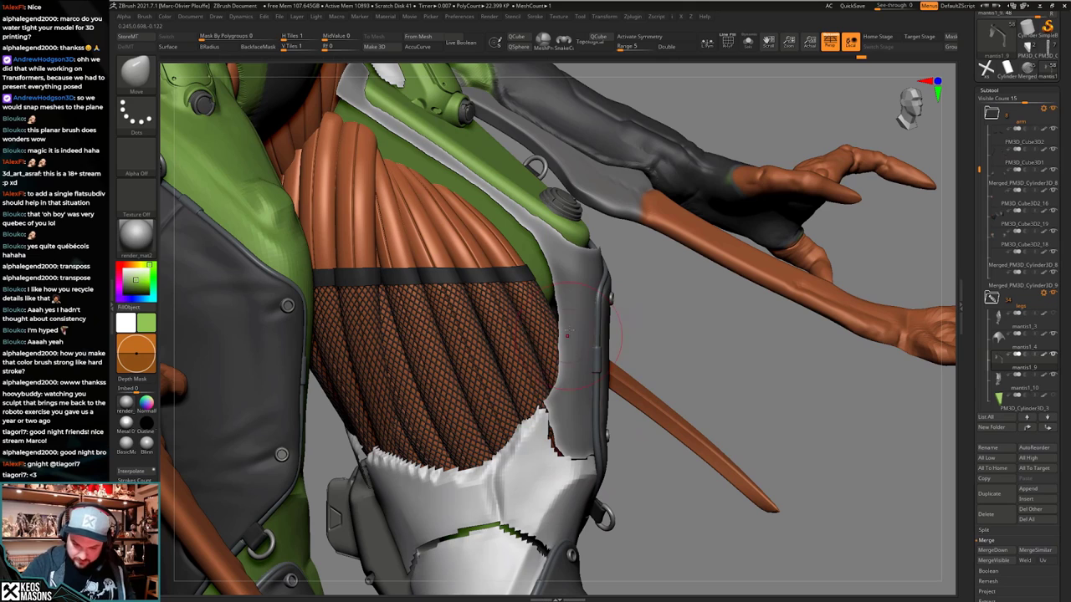
Adjust the frame's edges around the hip and along the green plate's outer side with the Move brush.
mouse_move(571, 323)
right_mouse_down("alt")
mouse_move(570, 388)
mouse_move(574, 345)
mouse_move(647, 357)
mouse_move(574, 394)
mouse_move(717, 309)
mouse_move(596, 296)
mouse_move(581, 284)
right_mouse_up("alt")
key("alt+s")
key("alt+s")
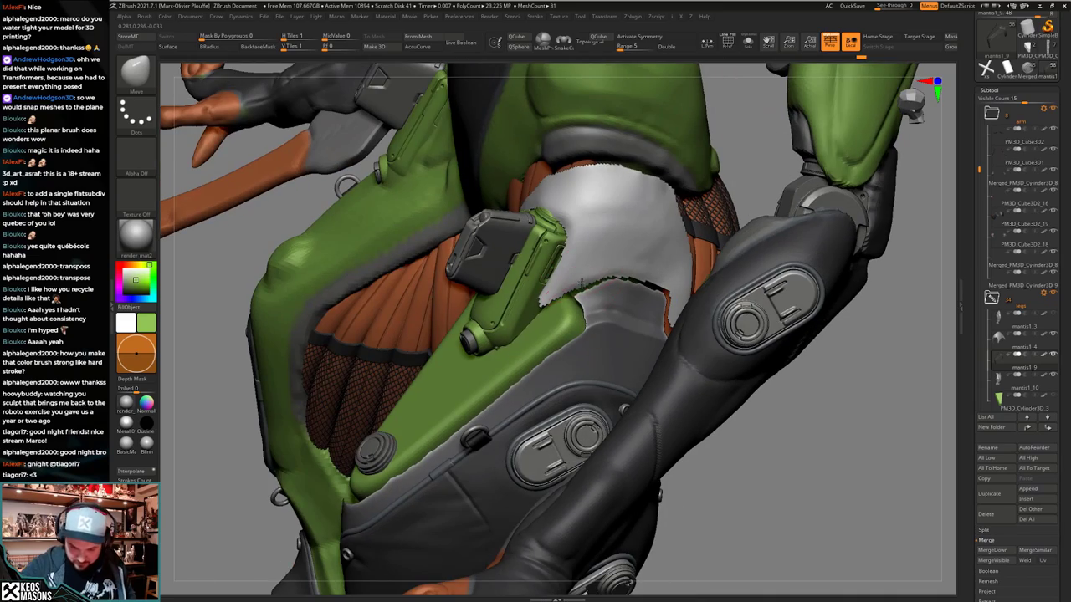
right_click_drag(736, 283, 606, 226)
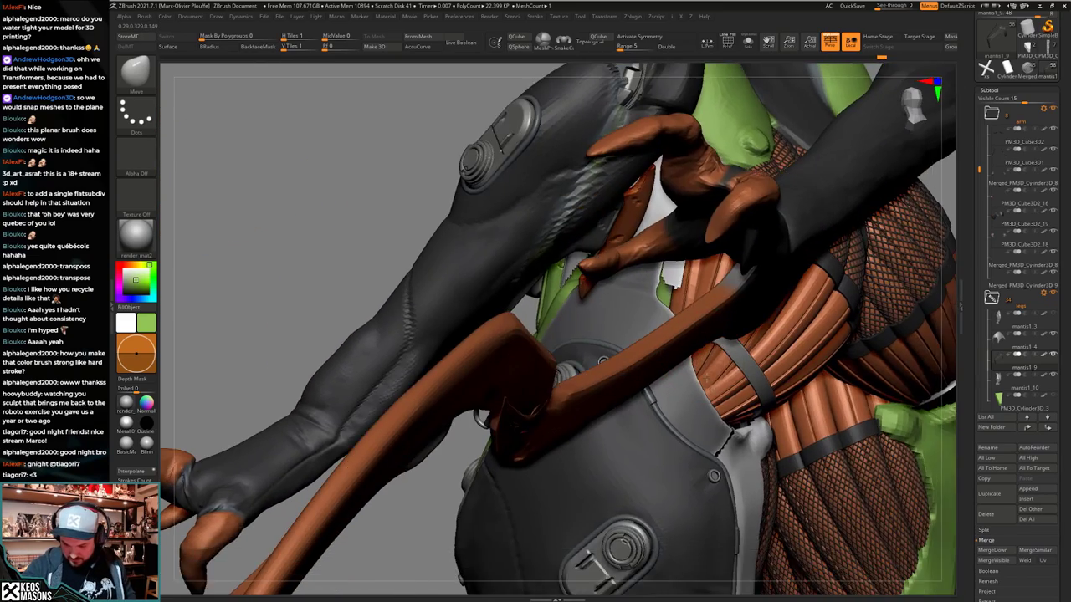
mouse_move(807, 443)
right_mouse_down()
mouse_move(722, 432)
mouse_move(844, 372)
mouse_move(816, 339)
mouse_move(719, 289)
mouse_move(703, 303)
mouse_move(718, 289)
right_mouse_up()
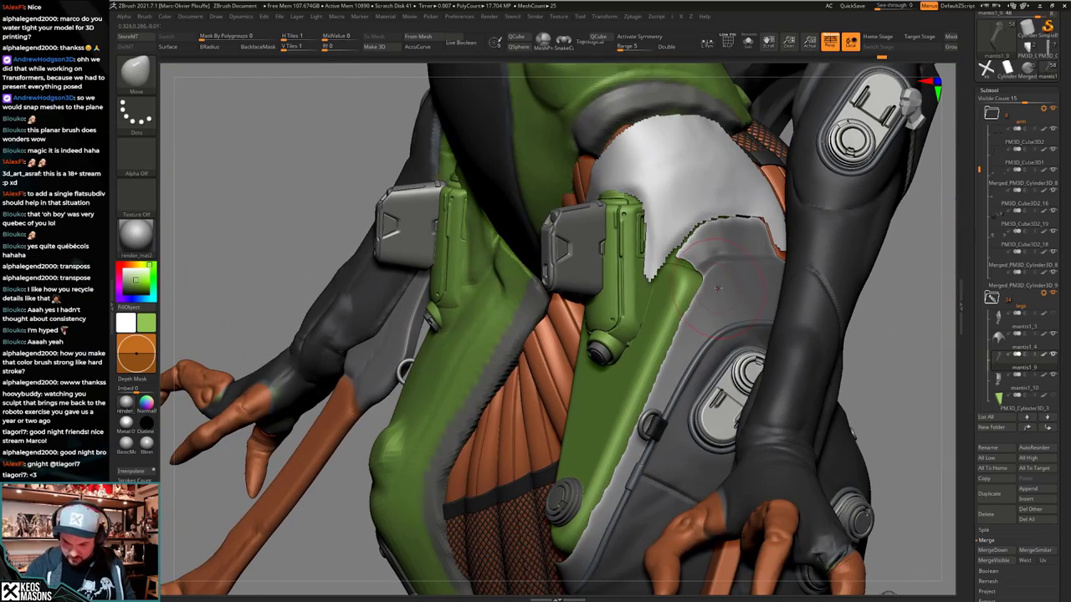
right_click_drag(614, 498, 682, 422, "alt")
right_click_drag(485, 435, 595, 457)
left_click_drag(595, 458, 461, 309)
right_click_drag(431, 257, 538, 289)
key("alt+s")
key("alt+s")
right_click_drag(625, 354, 610, 366, "alt")
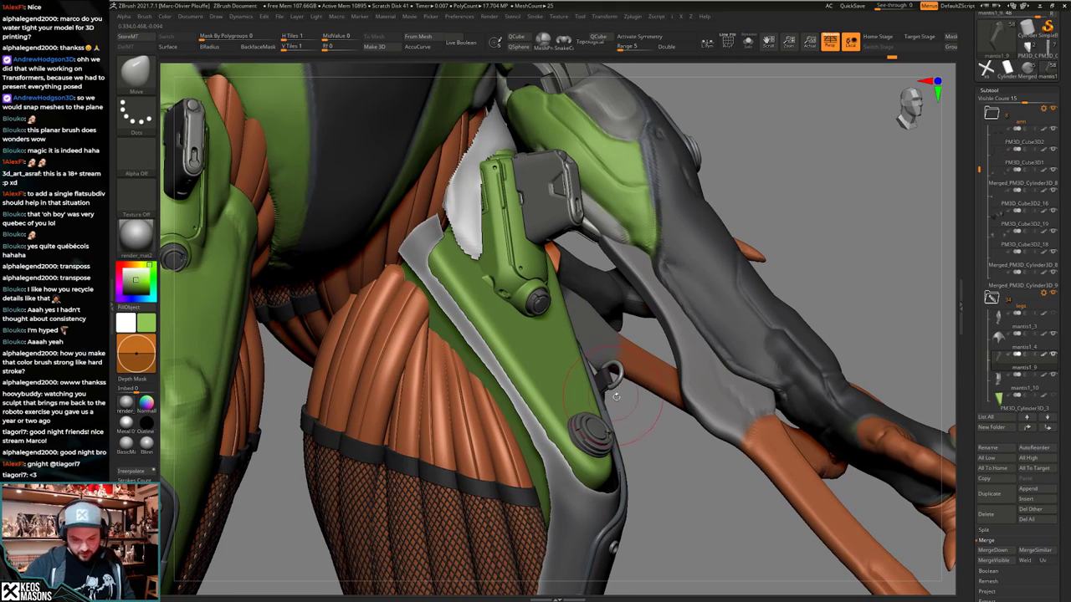
Choose Lasso as the masking stroke, try a lasso beside the thigh and adjust the Move brush's settings.
key("ctrl+space")
left_click(618, 448)
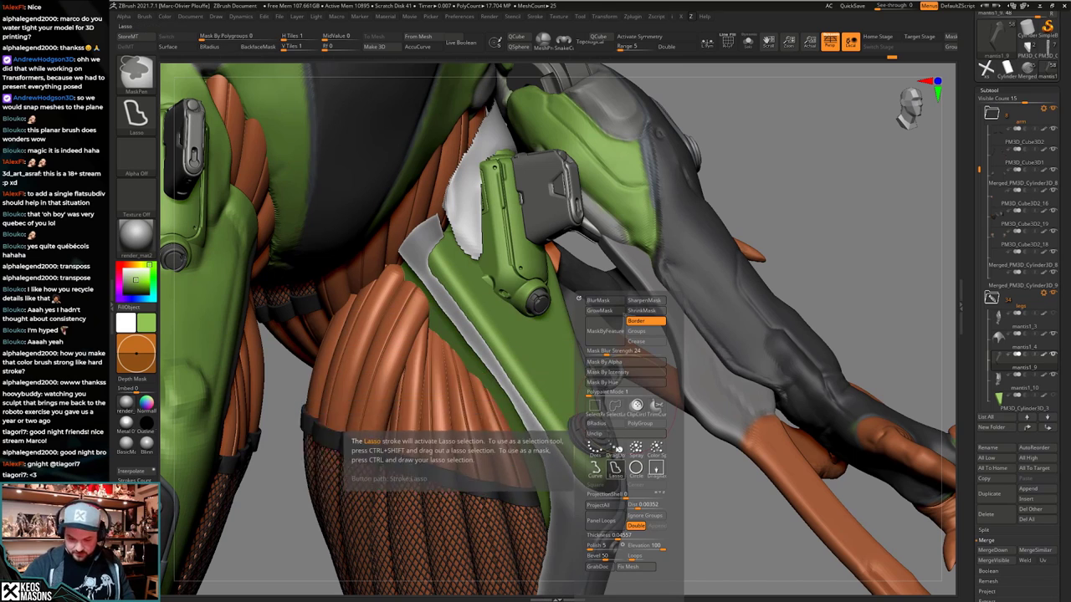
mouse_move(813, 150)
left_mouse_down("ctrl")
mouse_move(605, 115)
mouse_move(403, 255)
mouse_move(575, 492)
mouse_move(711, 418)
left_mouse_up("ctrl")
key("space")
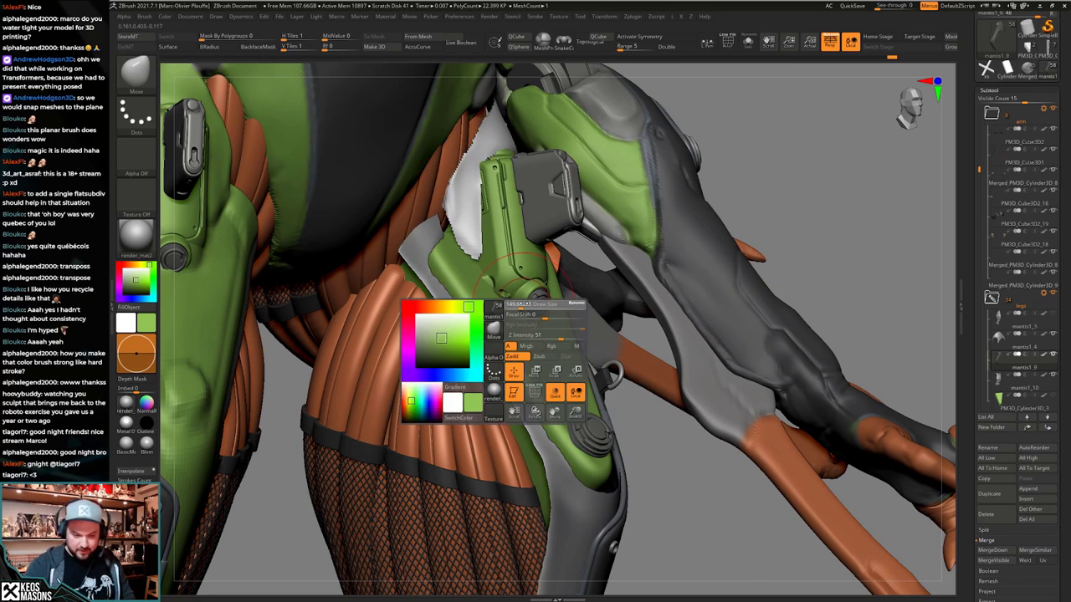
left_click(517, 315)
Reshape the frame's narrow inner strip and the area beside the plate's tip with the Move brush, and clear the mask.
right_click_drag(457, 303, 418, 259)
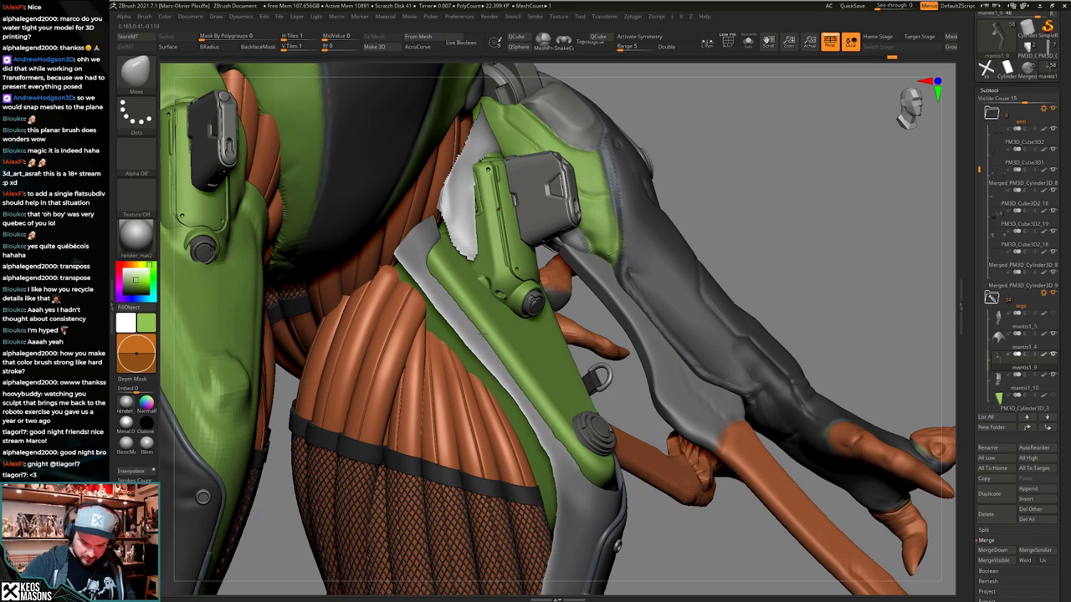
right_click(504, 440)
right_click_drag(525, 414, 529, 384)
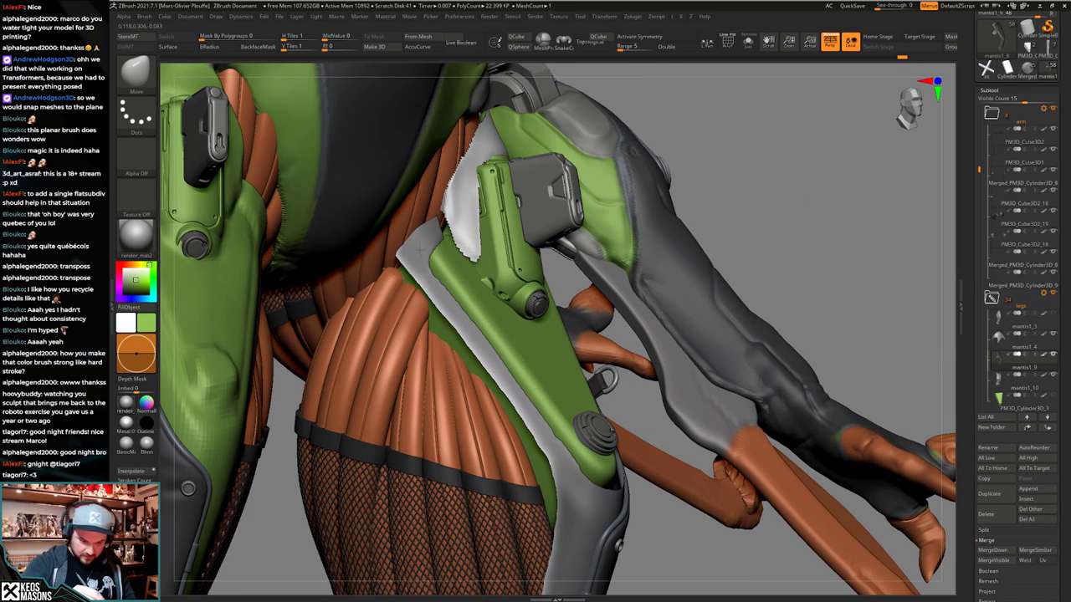
right_click_drag(549, 415, 536, 449)
right_click(533, 446)
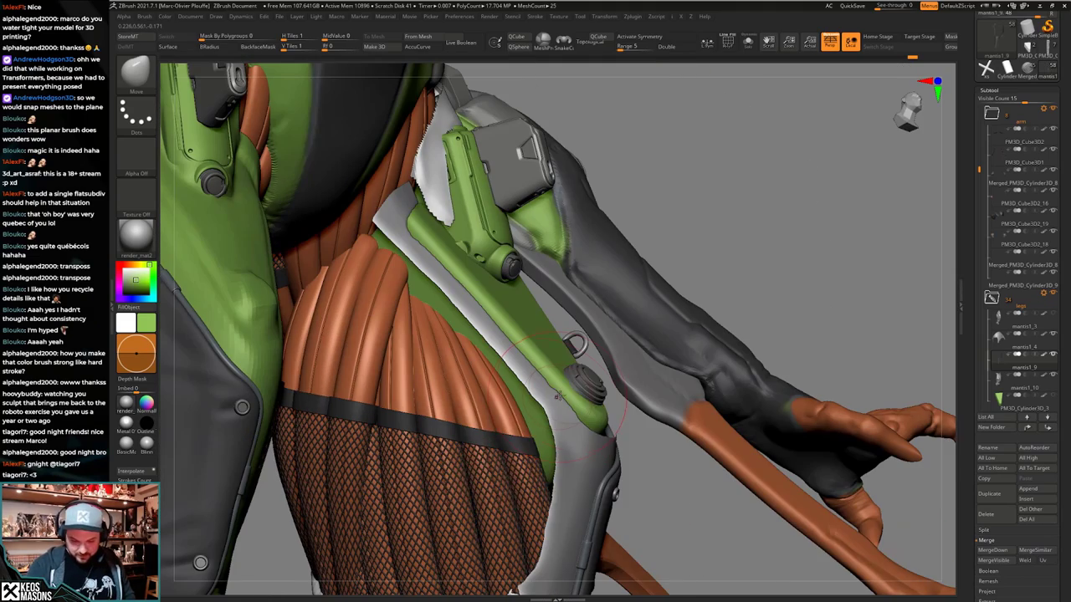
right_click(535, 449)
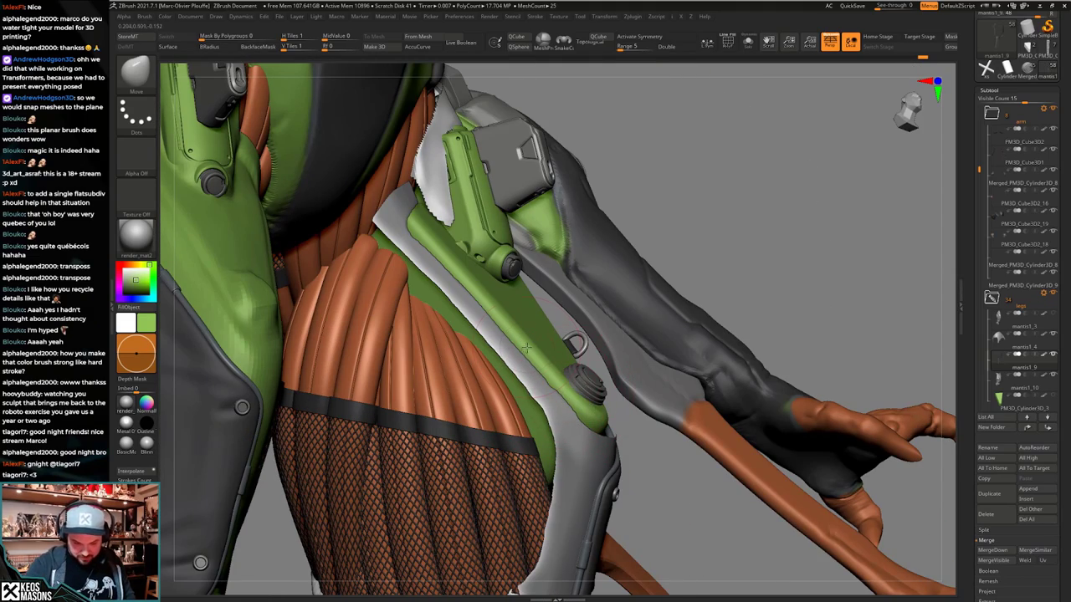
right_click(511, 322)
right_click_drag(526, 348, 358, 296)
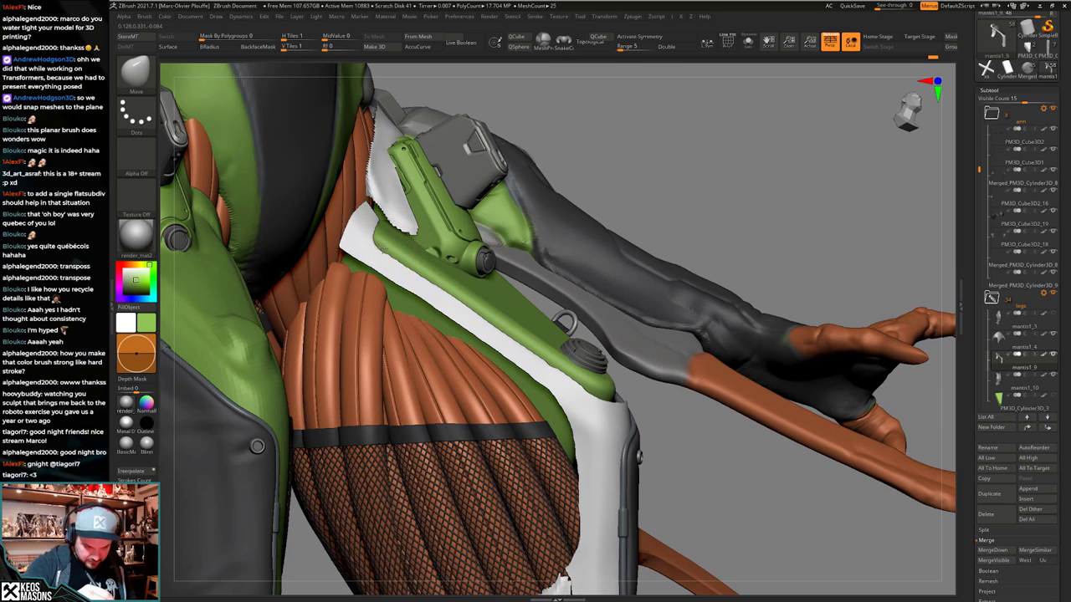
Switch to the Standard4r8p1 brush and isolate the frame with its polygroup wireframe displayed.
right_click_drag(546, 302, 577, 450, "ctrl")
right_click_drag(577, 450, 552, 430)
key("shift+f")
key("shift+f")
key("shift+f")
key("alt+s")
key("space")
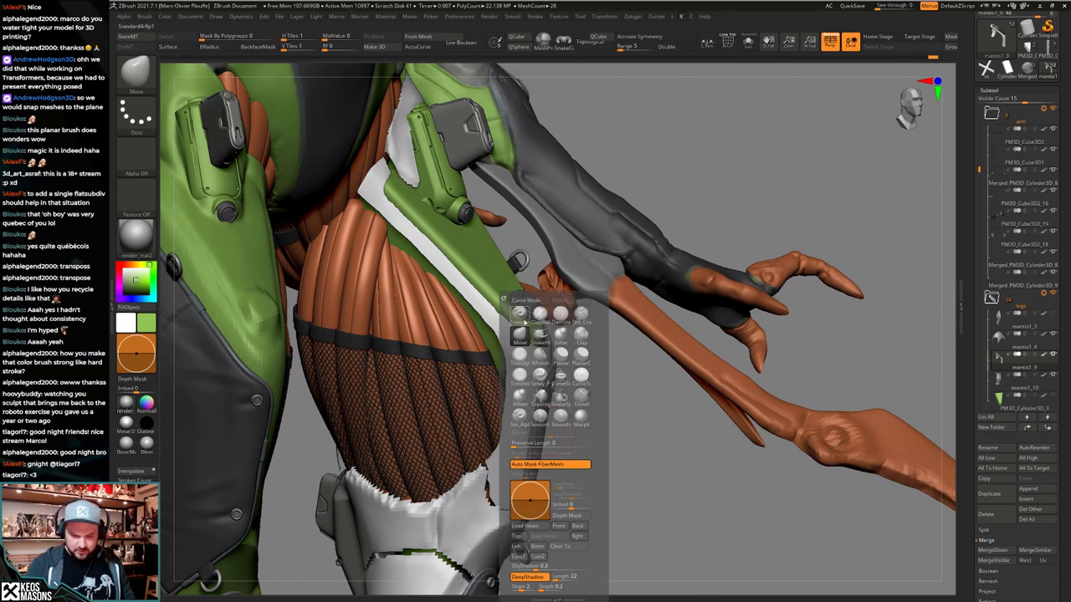
left_click(542, 336)
key("alt+s")
right_click_drag(547, 384, 543, 407)
key("shift+f")
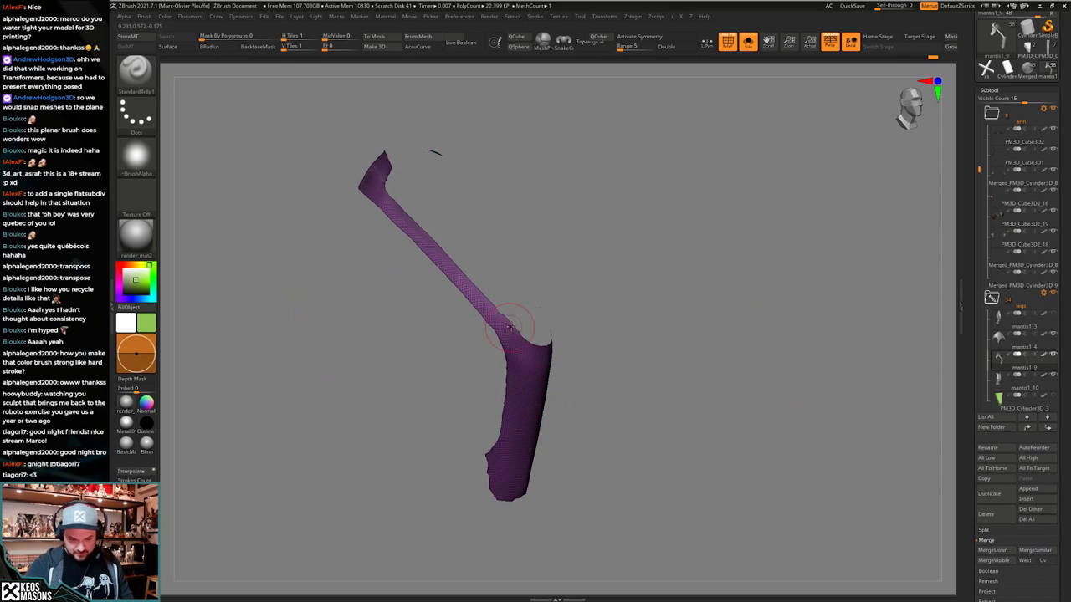
Examine the isolated frame's surface and polygroups from its front strip round to its hip end.
key("space")
key("shift+f")
right_click_drag(510, 328, 511, 331)
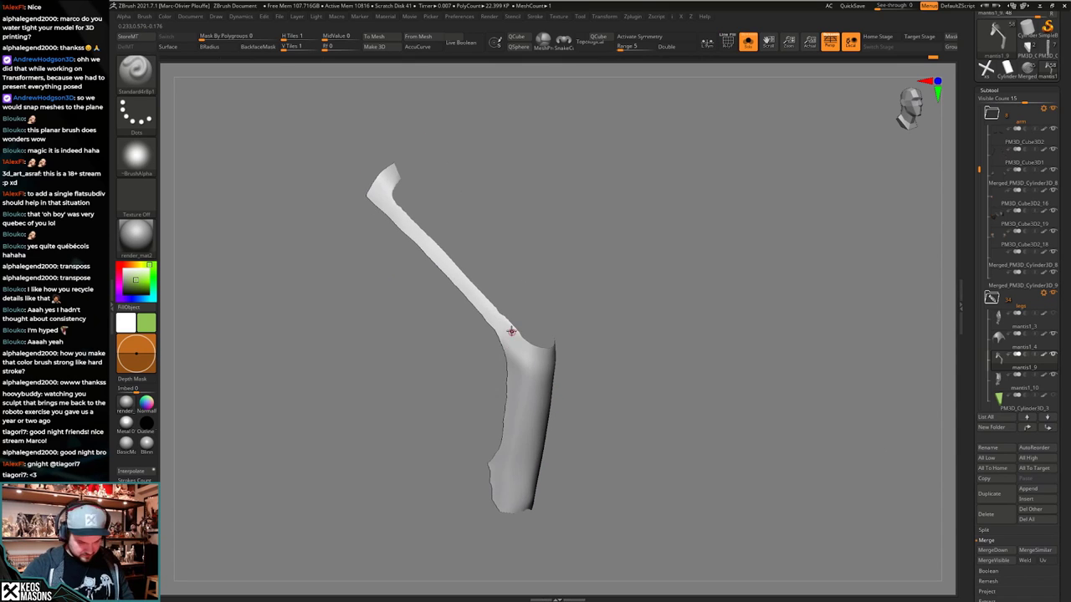
key("shift+f")
mouse_move(544, 387)
right_mouse_down()
mouse_move(572, 461)
mouse_move(612, 429)
mouse_move(531, 441)
right_mouse_up()
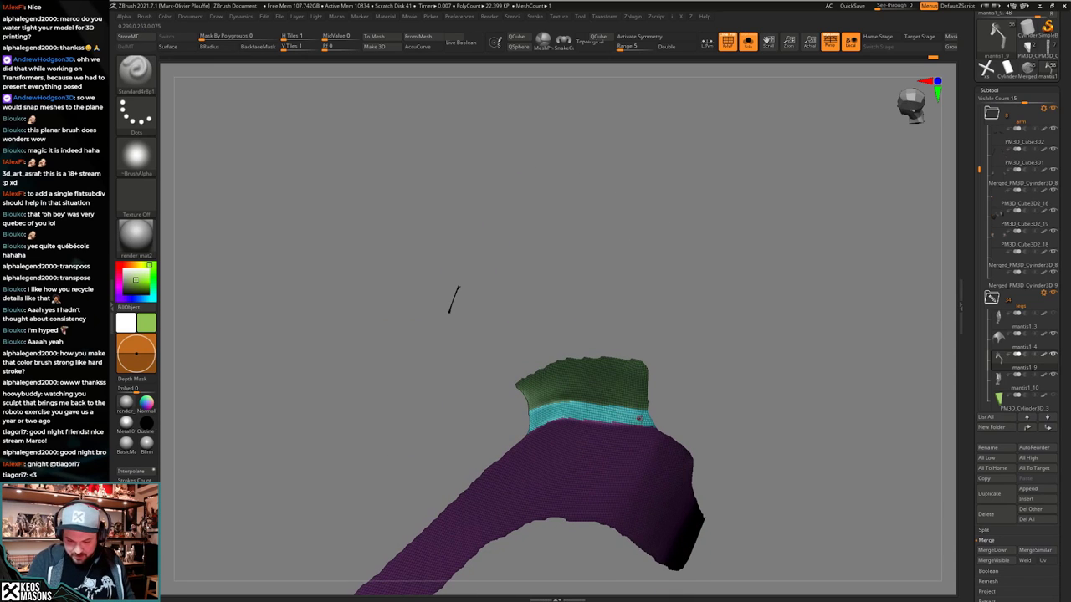
right_click_drag(639, 419, 614, 276)
key("shift+f")
key("shift+f")
mouse_move(577, 415)
right_mouse_down()
mouse_move(637, 418)
mouse_move(561, 405)
mouse_move(562, 418)
right_mouse_up()
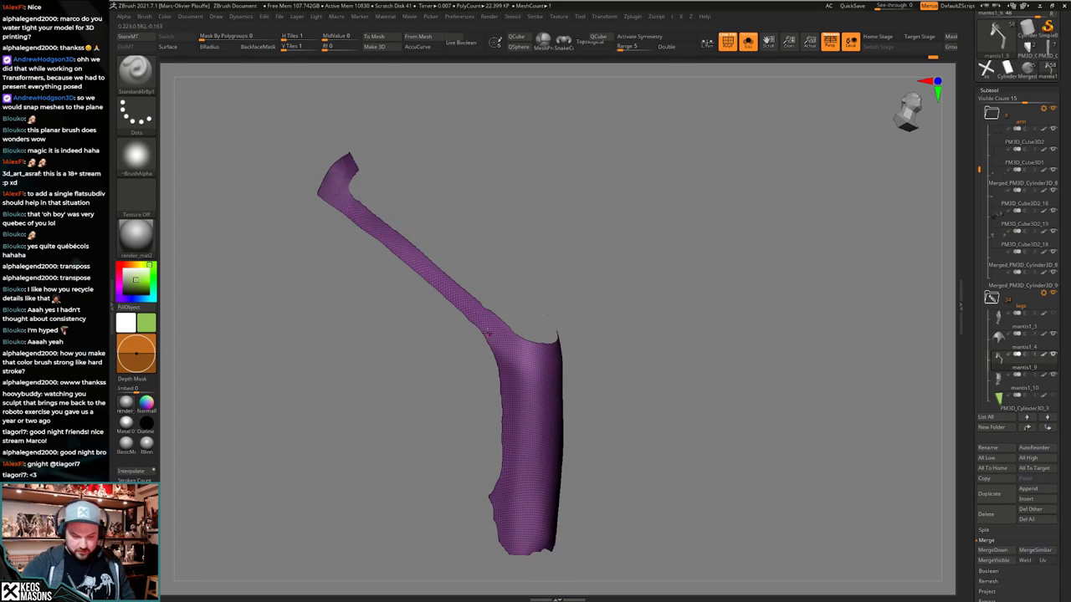
Lasso-mask the frame's vertical part below the diagonal strip, working from its front and inner sides.
key("space")
left_click(506, 313)
left_click(569, 215)
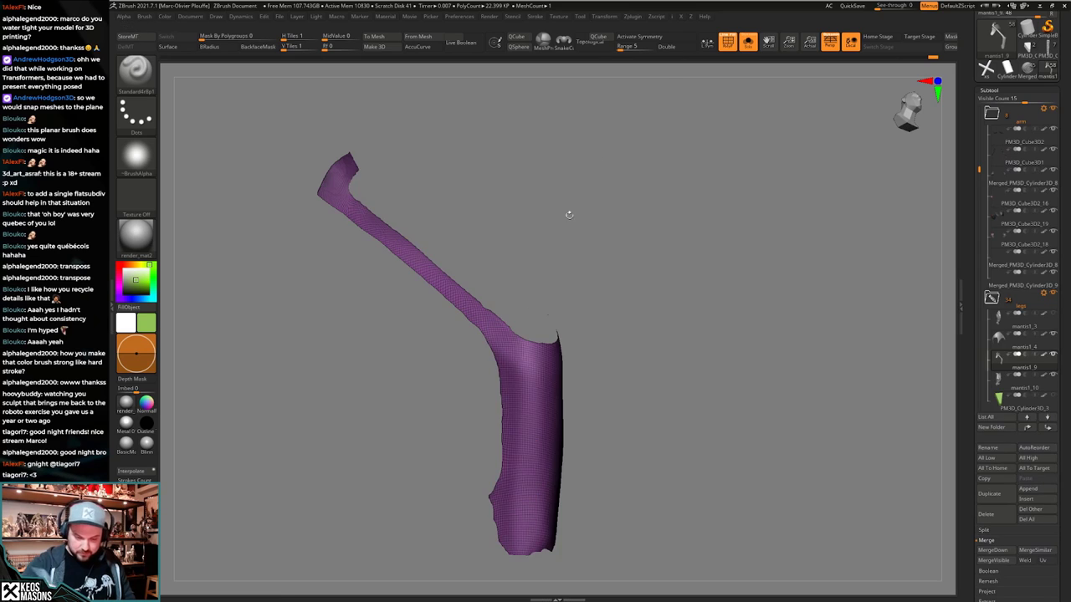
key("s")
key("s")
key("ctrl")
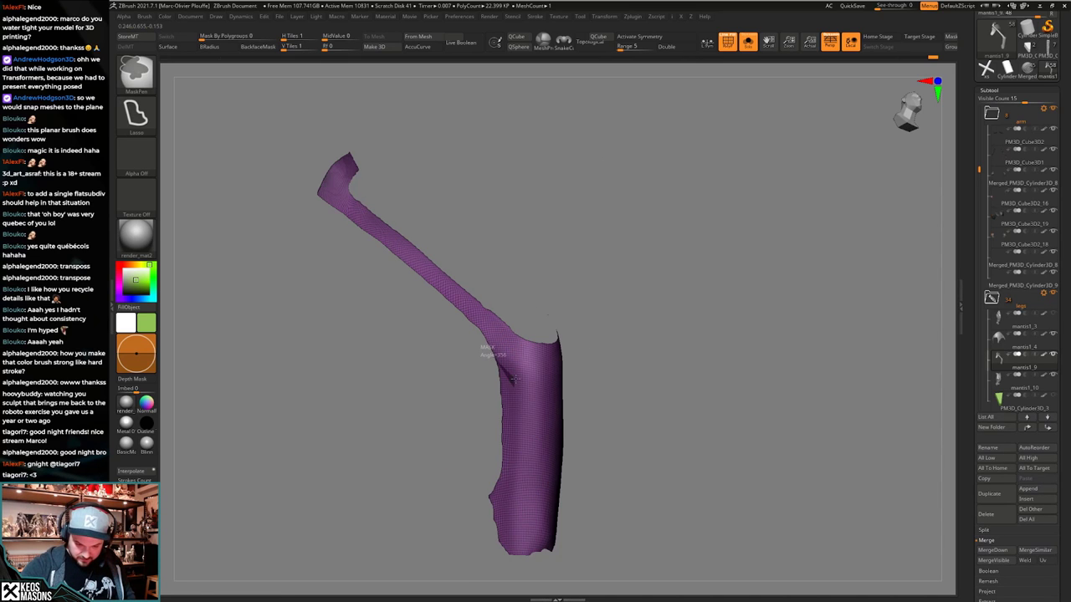
mouse_move(638, 374)
right_mouse_down()
mouse_move(623, 363)
mouse_move(603, 380)
mouse_move(633, 399)
mouse_move(645, 379)
right_mouse_up()
key("ctrl")
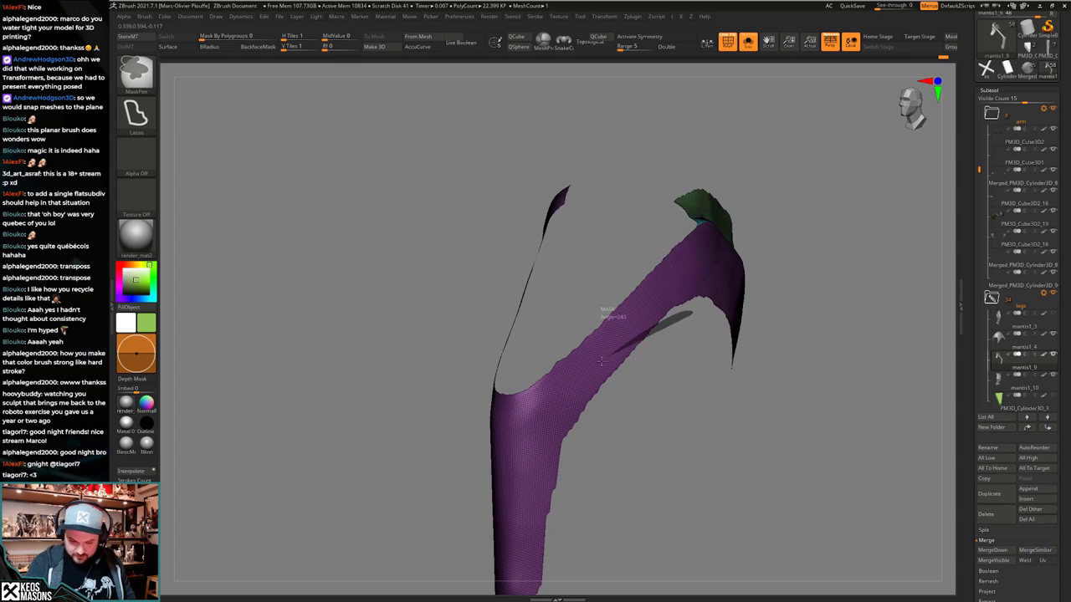
left_click_drag(432, 492, 638, 507, "ctrl")
Complete the lasso mask on the frame's vertical part and turn it into its own polygroup.
right_click_drag(641, 500, 665, 368, "alt")
mouse_move(634, 417)
left_mouse_down("ctrl")
mouse_move(633, 385)
mouse_move(641, 423)
left_mouse_up("ctrl")
mouse_move(665, 442)
right_mouse_down()
mouse_move(582, 373)
mouse_move(591, 415)
right_mouse_up()
right_click_drag(591, 415, 622, 325)
left_click_drag(611, 316, 588, 363, "ctrl")
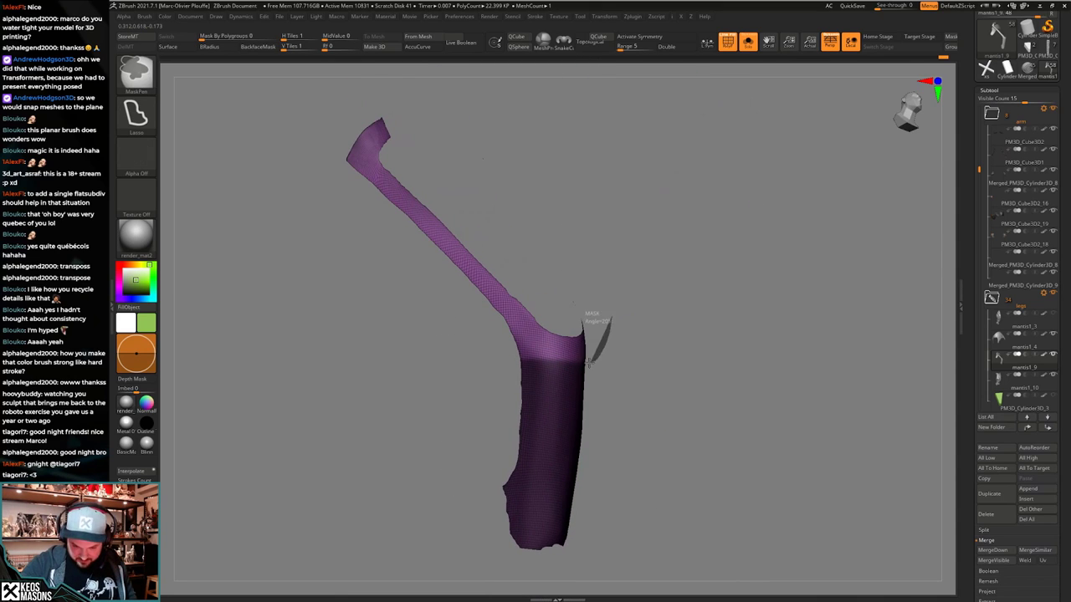
mouse_move(445, 422)
left_mouse_down("ctrl")
mouse_move(695, 560)
mouse_move(699, 544)
left_mouse_up("ctrl")
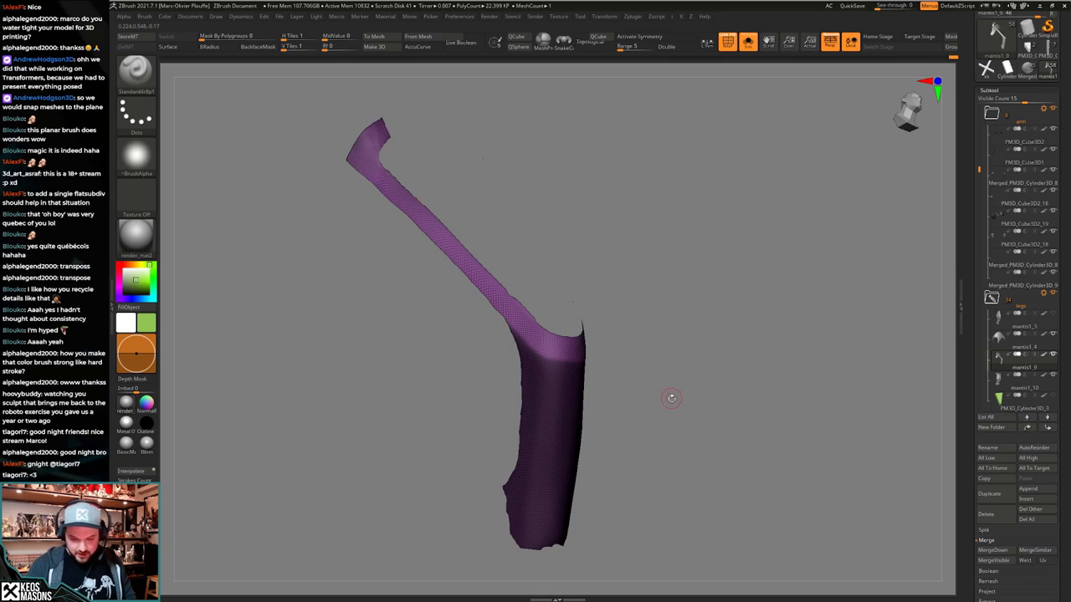
key("shift+f")
key("shift+f")
key("ctrl+w")
Isolate the vertical part, lasso-mask a lengthwise section to split it into two polygroups, and show the whole frame again.
right_click_drag(669, 404, 675, 366)
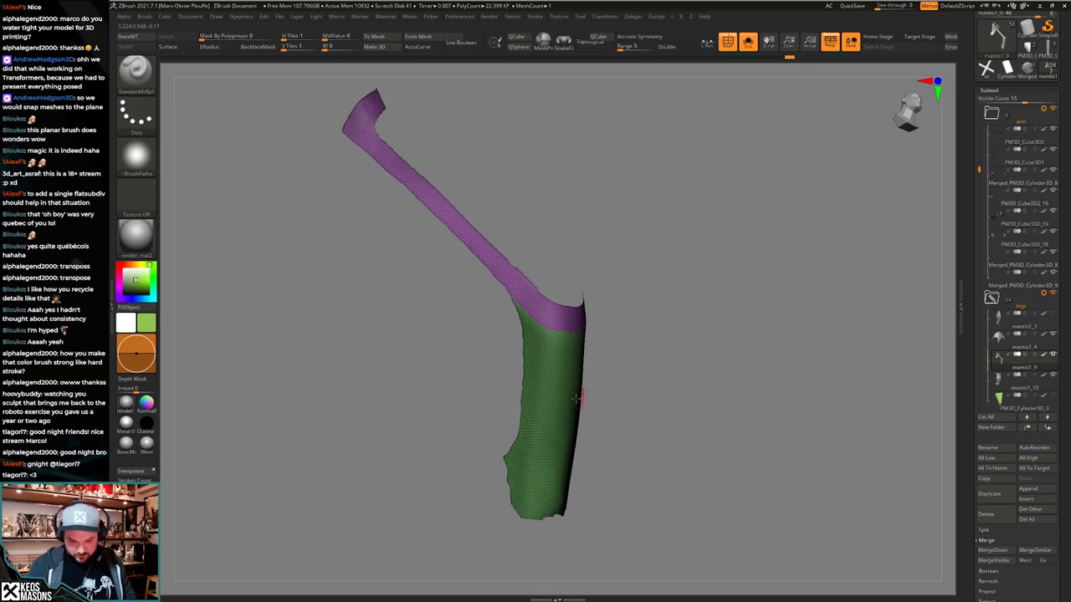
left_click(577, 399, "ctrl+shift")
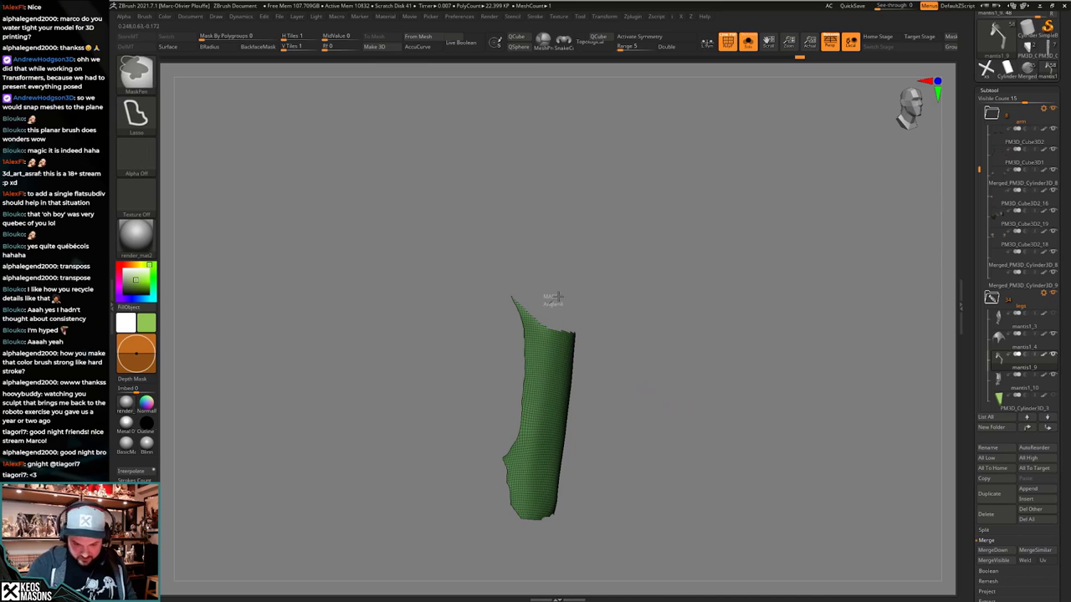
mouse_move(553, 297)
left_mouse_down("ctrl")
mouse_move(534, 556)
mouse_move(516, 563)
left_mouse_up("ctrl")
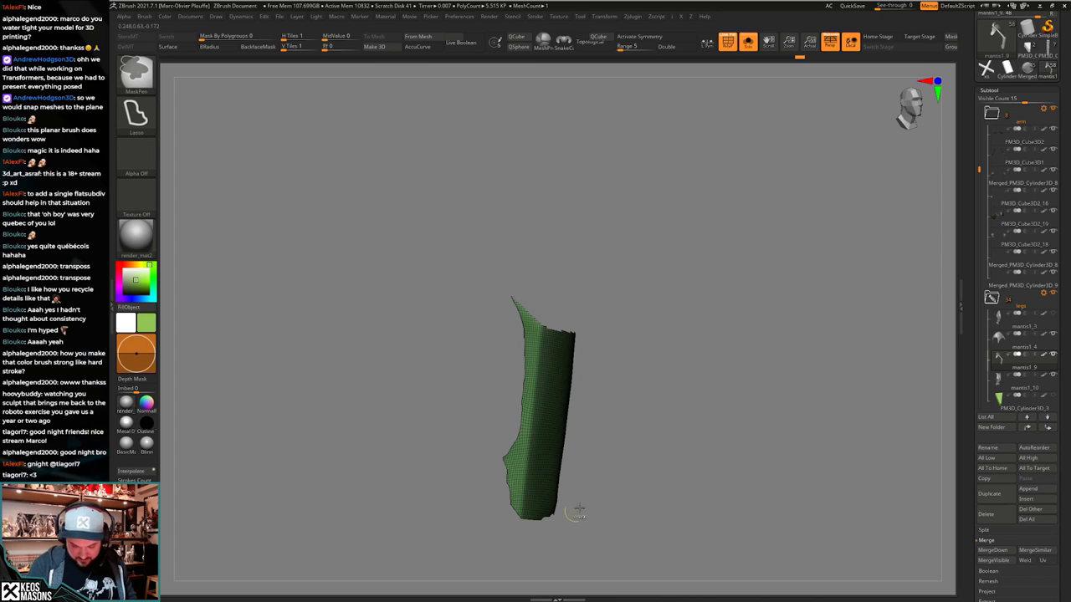
key("ctrl+w")
mouse_move(697, 444)
left_mouse_down()
mouse_move(661, 449)
mouse_move(687, 445)
mouse_move(700, 407)
left_mouse_up()
mouse_move(789, 266)
left_mouse_down("ctrl")
mouse_move(591, 353)
mouse_move(833, 417)
left_mouse_up("ctrl")
mouse_move(770, 416)
left_mouse_down()
mouse_move(715, 416)
mouse_move(675, 443)
mouse_move(694, 435)
left_mouse_up()
left_click(703, 424, "ctrl+shift")
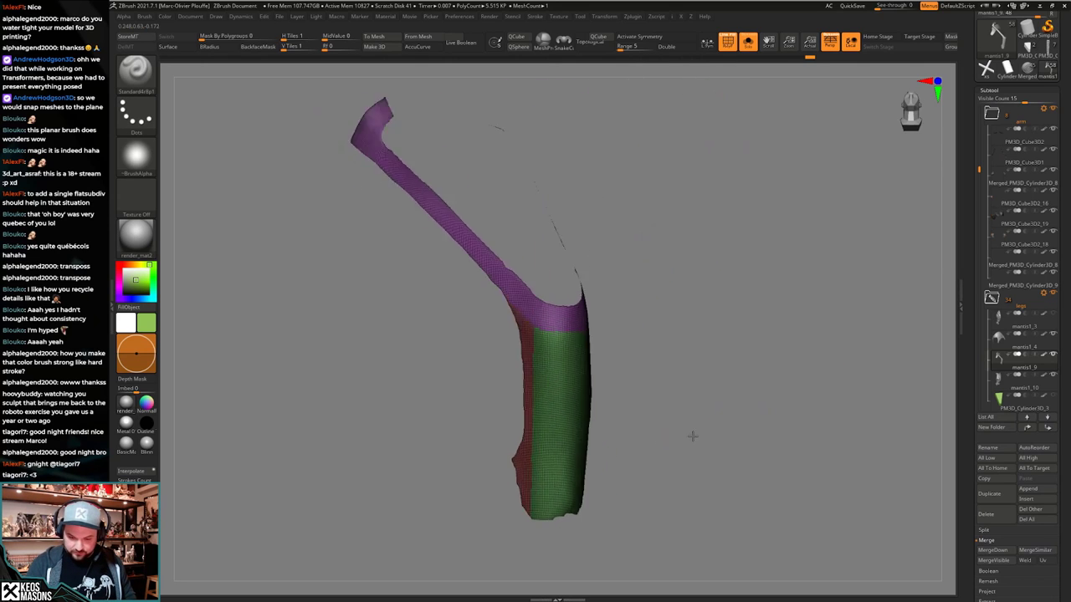
Bring back the full character and try ZRemesher on the frame with KeepGroups and a target polygon count of 2.
right_click_drag(694, 436, 691, 407, "ctrl")
mouse_move(691, 406)
left_mouse_down("alt")
mouse_move(670, 468)
mouse_move(660, 440)
mouse_move(679, 441)
mouse_move(650, 450)
mouse_move(703, 439)
mouse_move(664, 465)
mouse_move(661, 449)
left_mouse_up("alt")
key("shift+s")
key("shift+f")
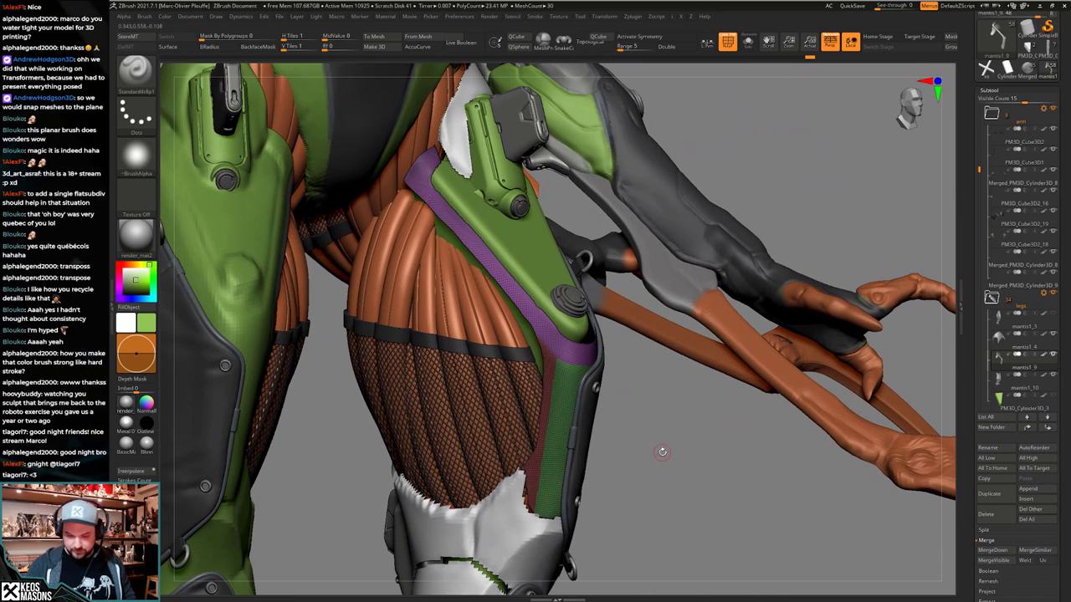
key("space")
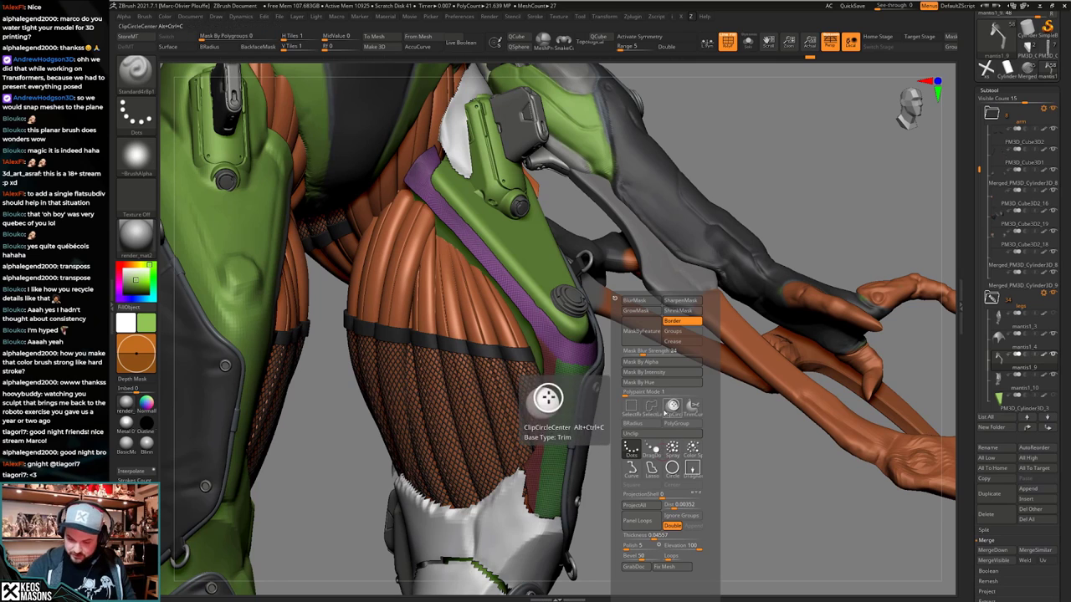
key("i")
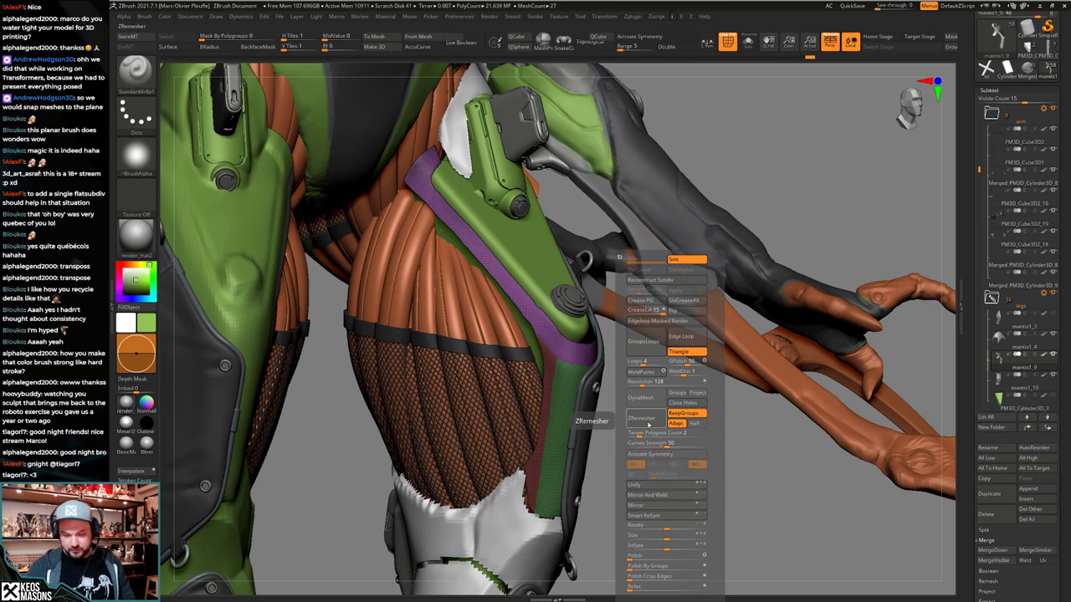
left_click(646, 418)
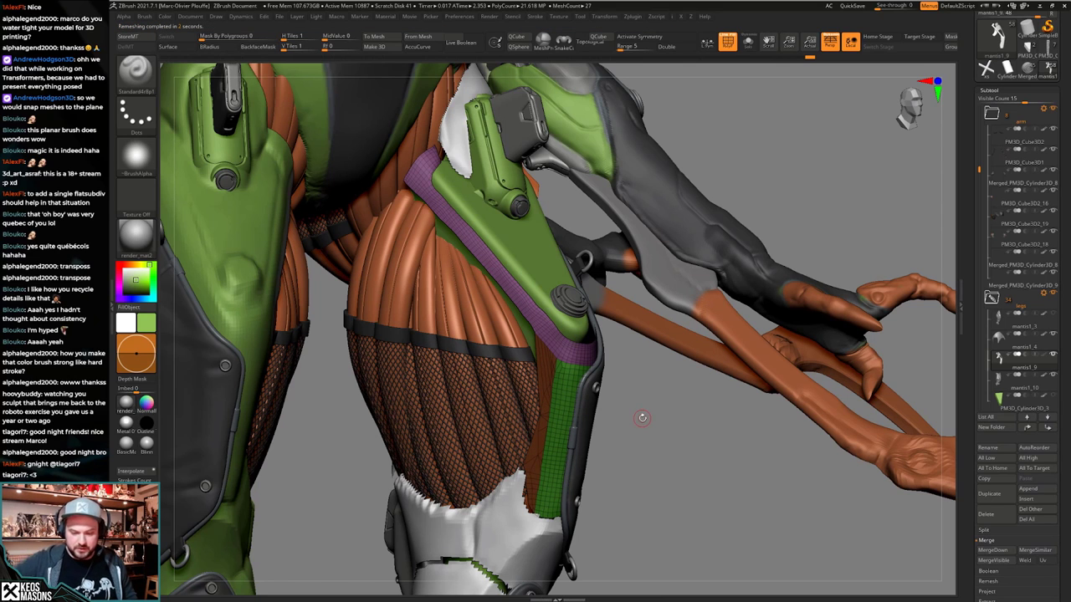
Undo the frame's remesh and isolate the dense frame again.
key("ctrl+d")
key("i")
left_click(616, 406)
right_click_drag(530, 463, 545, 383)
key("alt+s")
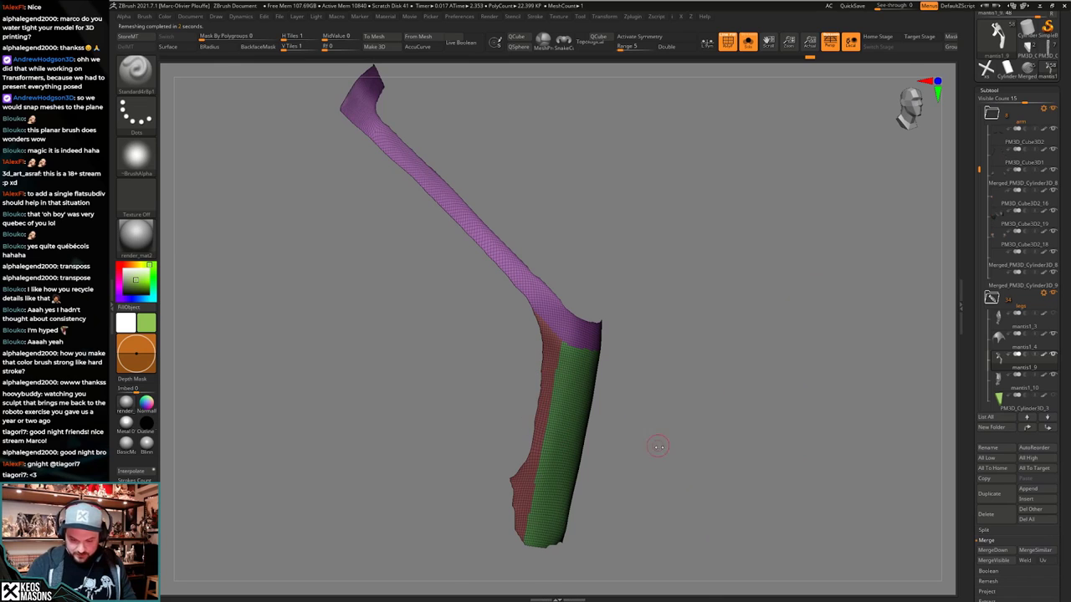
Try ZRemesher on the isolated frame, inspect the result round to the hip end, and undo it.
key("2")
left_click(643, 418)
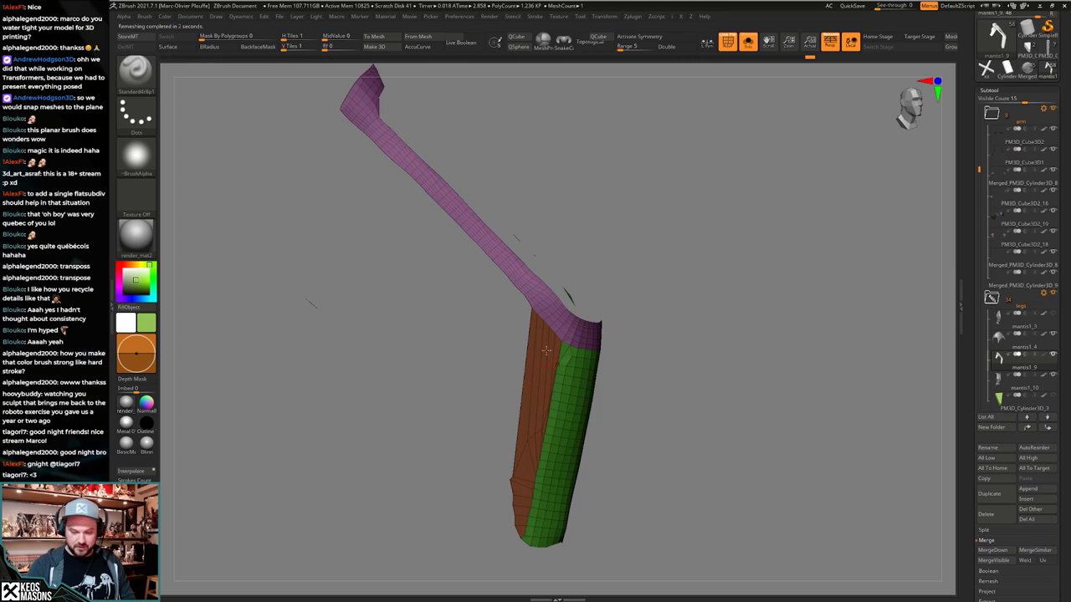
mouse_move(702, 432)
left_mouse_down()
mouse_move(683, 438)
mouse_move(683, 476)
mouse_move(652, 474)
left_mouse_up()
right_click_drag(555, 403, 795, 410)
right_click_drag(638, 374, 775, 322)
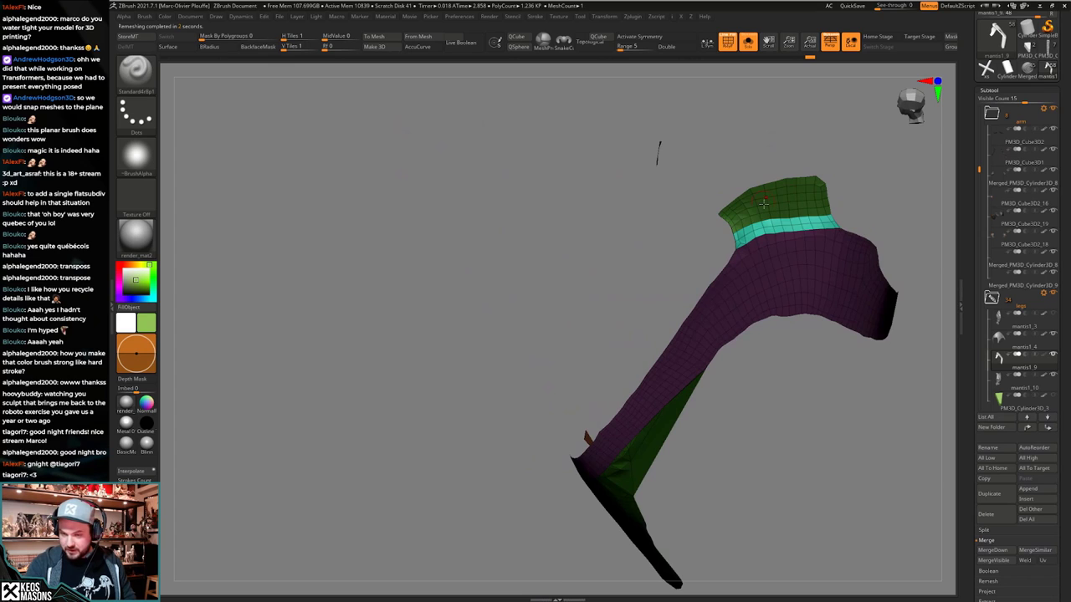
right_click_drag(764, 203, 675, 359)
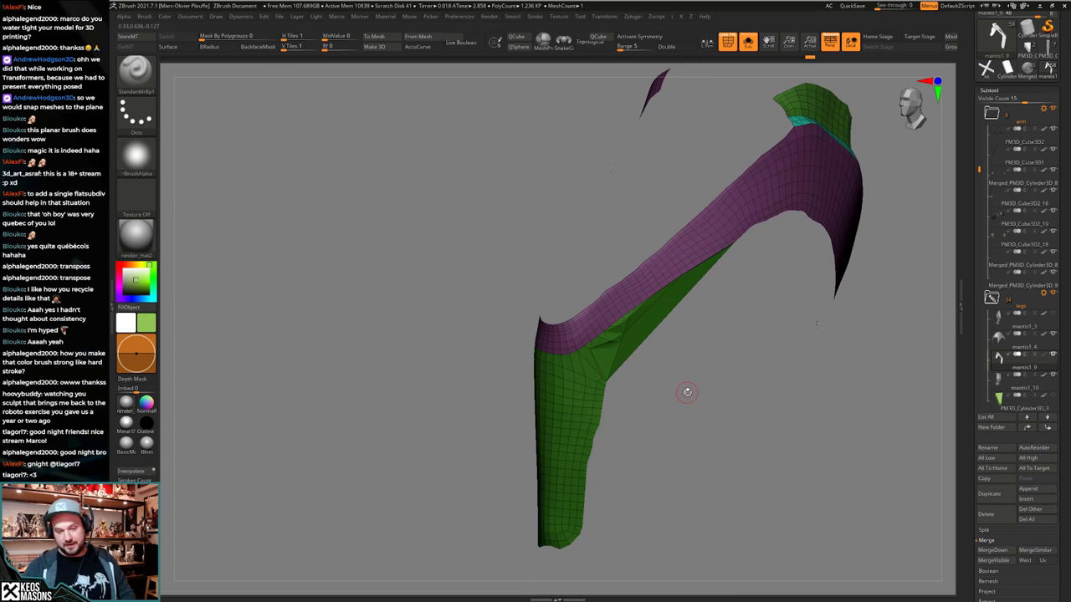
key("ctrl+z")
key("shift+f")
key("shift+f")
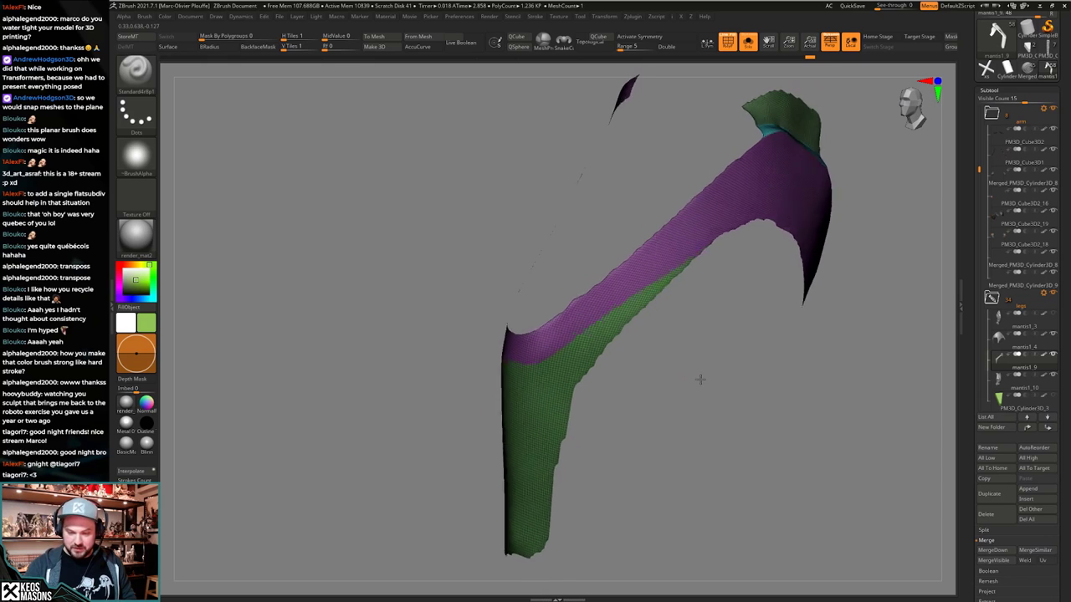
Mask everything on the frame except the green polygroup below the diagonal strip and choose the Move brush.
left_click_drag(699, 379, 658, 337)
key("w")
left_click(618, 310, "ctrl")
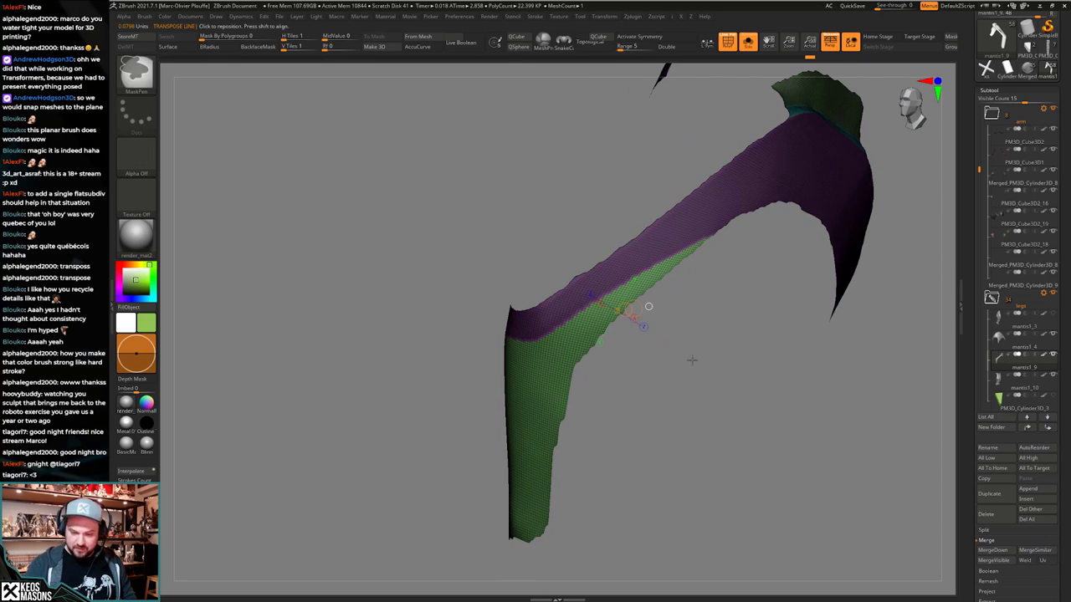
key("q")
mouse_move(699, 394)
left_mouse_down("alt")
mouse_move(686, 373)
mouse_move(695, 393)
left_mouse_up("alt")
left_click(592, 301, "ctrl+shift")
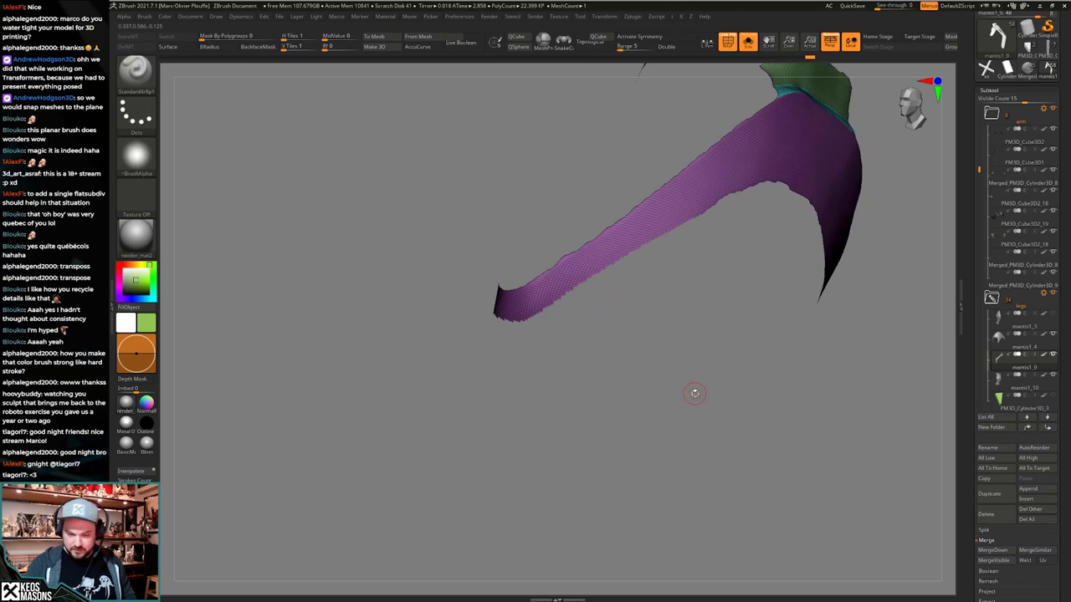
left_click(700, 388, "ctrl")
left_click(698, 392, "ctrl+shift")
key("space")
left_click(680, 322)
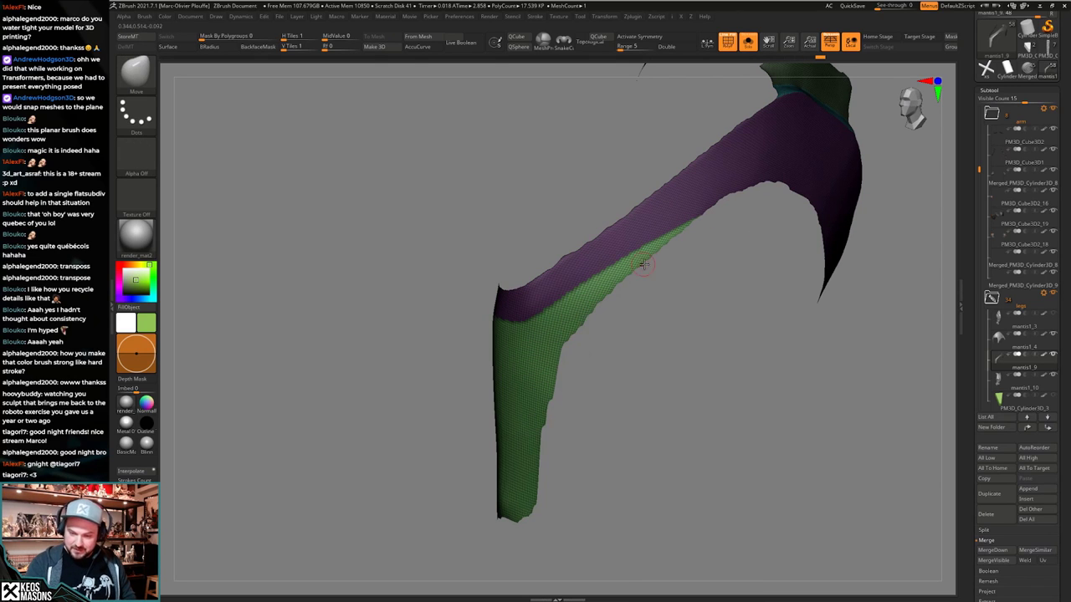
Pull the green strip's tapering tip and jagged inner border outward using the Move brush with AccuCurve enabled.
left_click_drag(644, 264, 659, 258)
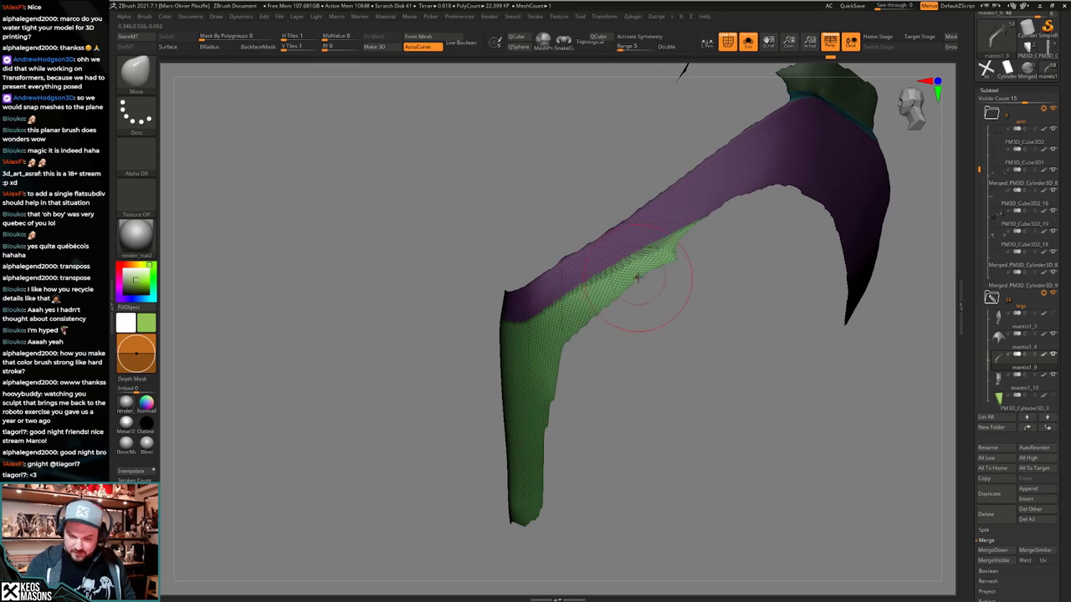
key("space")
left_click_drag(655, 275, 648, 276)
left_click_drag(652, 289, 667, 272)
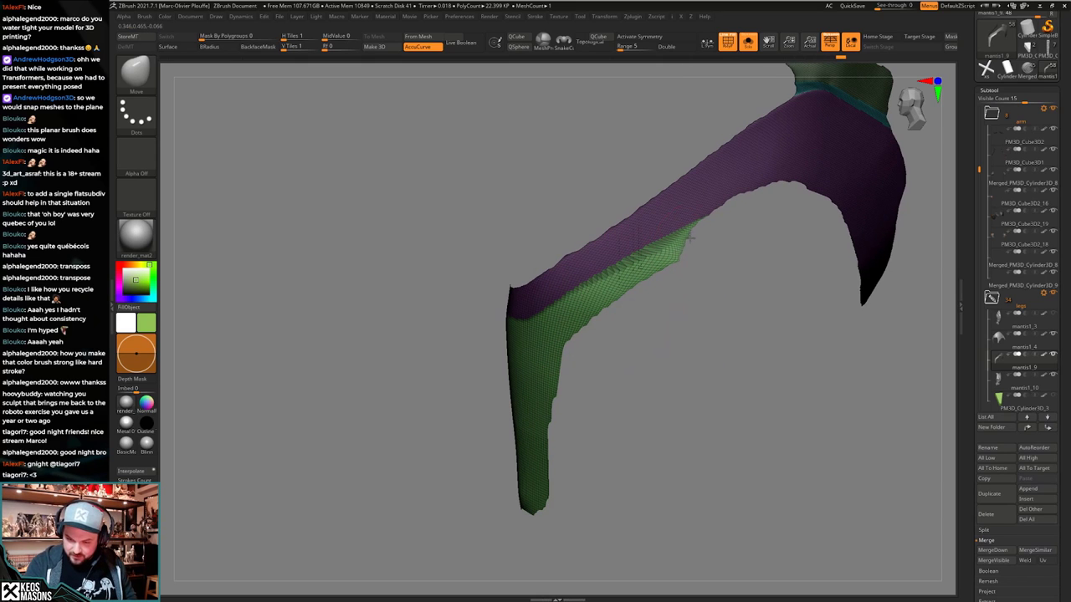
mouse_move(669, 268)
left_mouse_down()
mouse_move(698, 247)
mouse_move(667, 297)
mouse_move(675, 268)
mouse_move(583, 331)
mouse_move(570, 277)
mouse_move(624, 278)
left_mouse_up()
key("space")
left_click(687, 264, "ctrl")
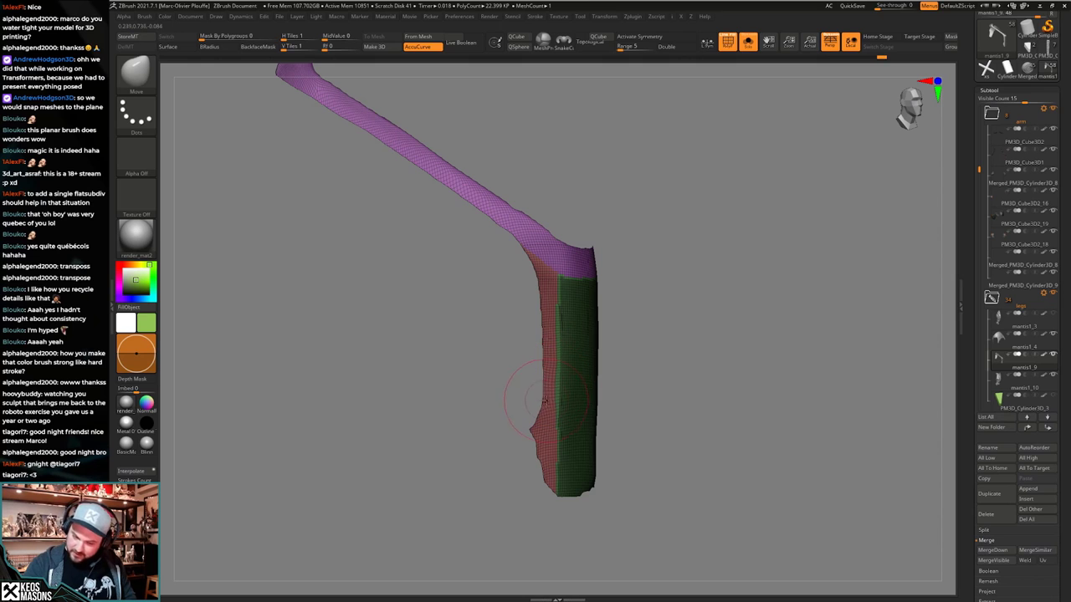
Reshape the red polygroup's edge around the notch near the frame's lower end with the Move brush.
key("space")
left_click_drag(531, 427, 553, 356, "alt")
left_click(554, 378)
key("alt+s")
right_click_drag(552, 356, 549, 400)
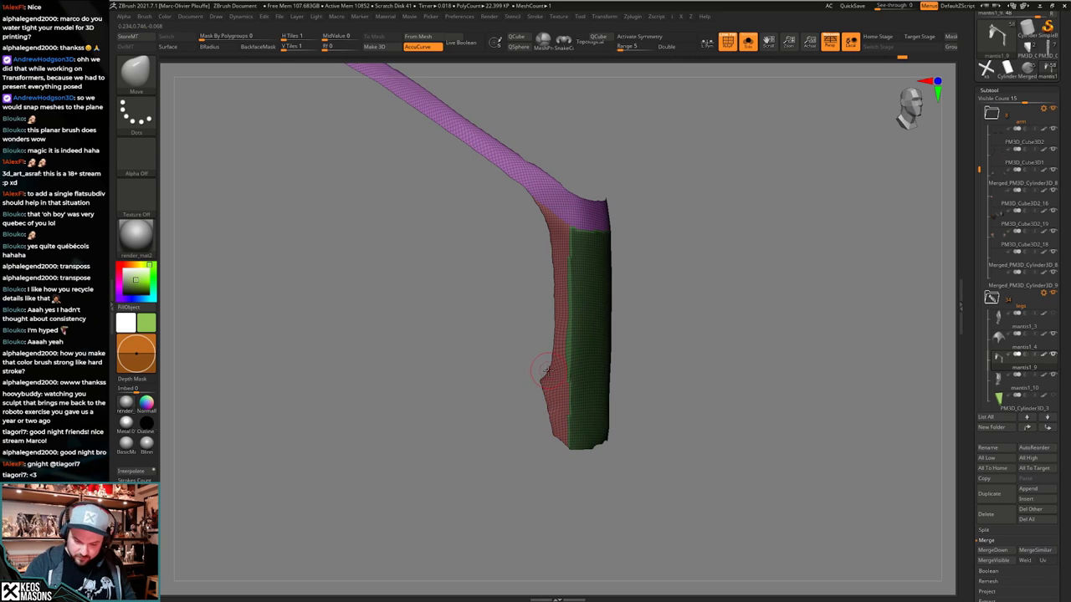
right_click_drag(551, 365, 569, 328, "ctrl")
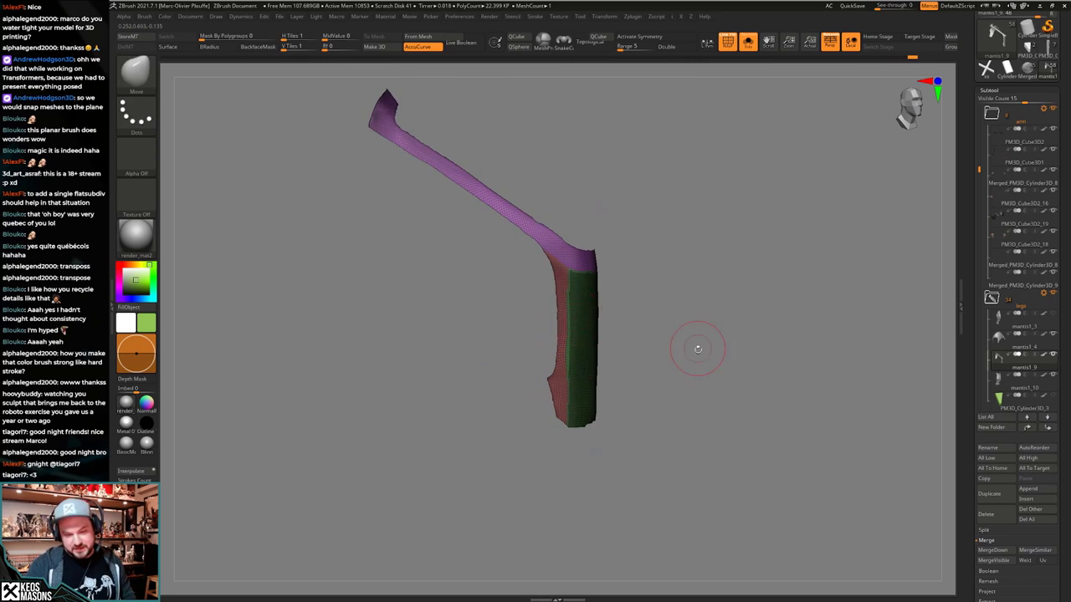
Try ZRemesher on the reshaped frame, check its inner side, and undo the remesh.
right_click_drag(695, 346, 741, 376)
right_click_drag(741, 375, 705, 388, "alt")
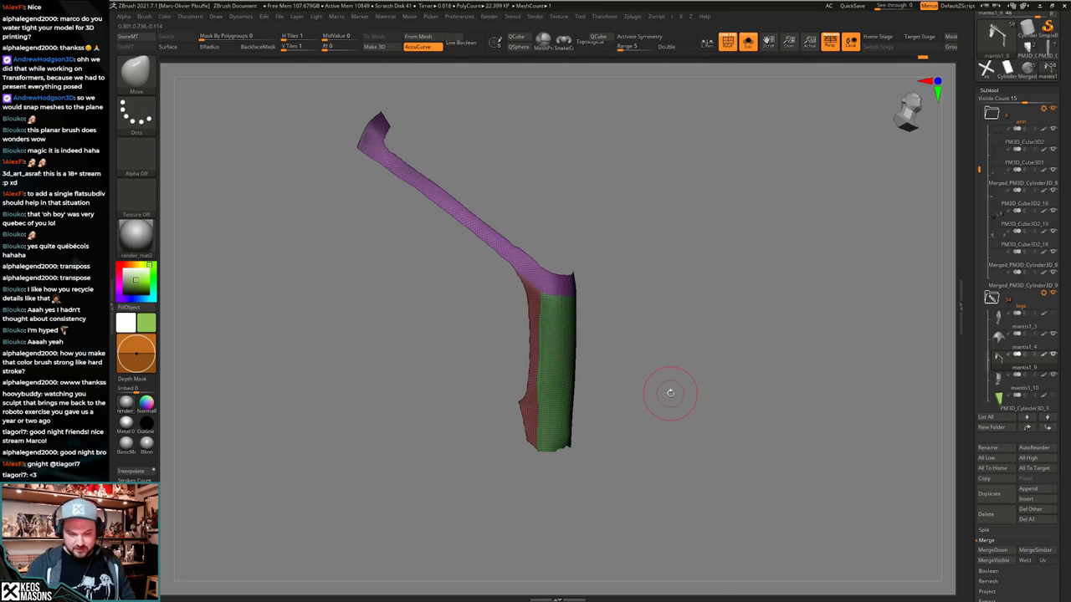
key("2")
key("3")
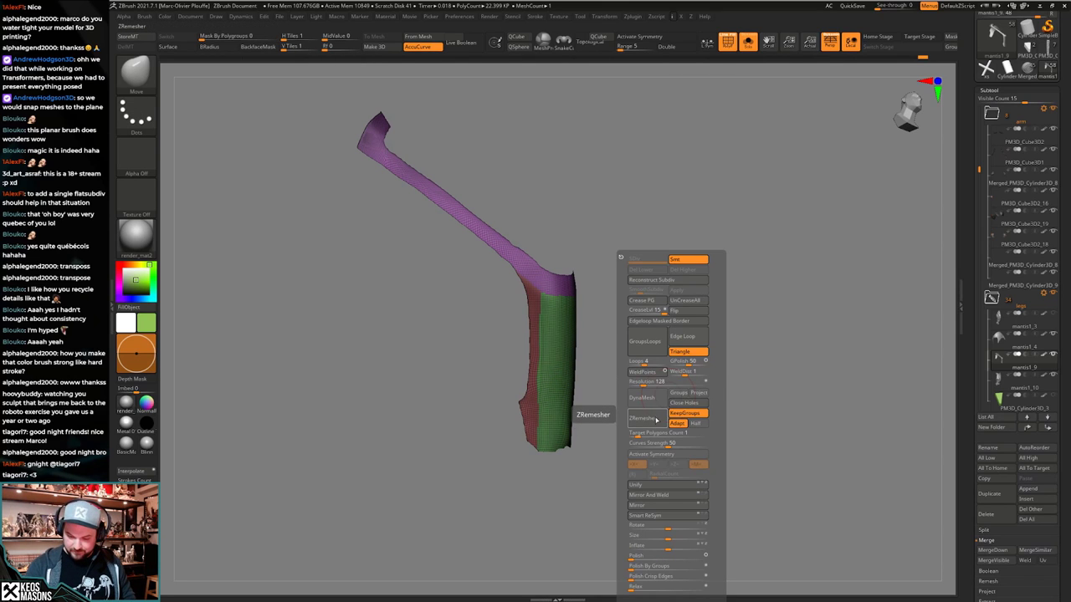
left_click(657, 419)
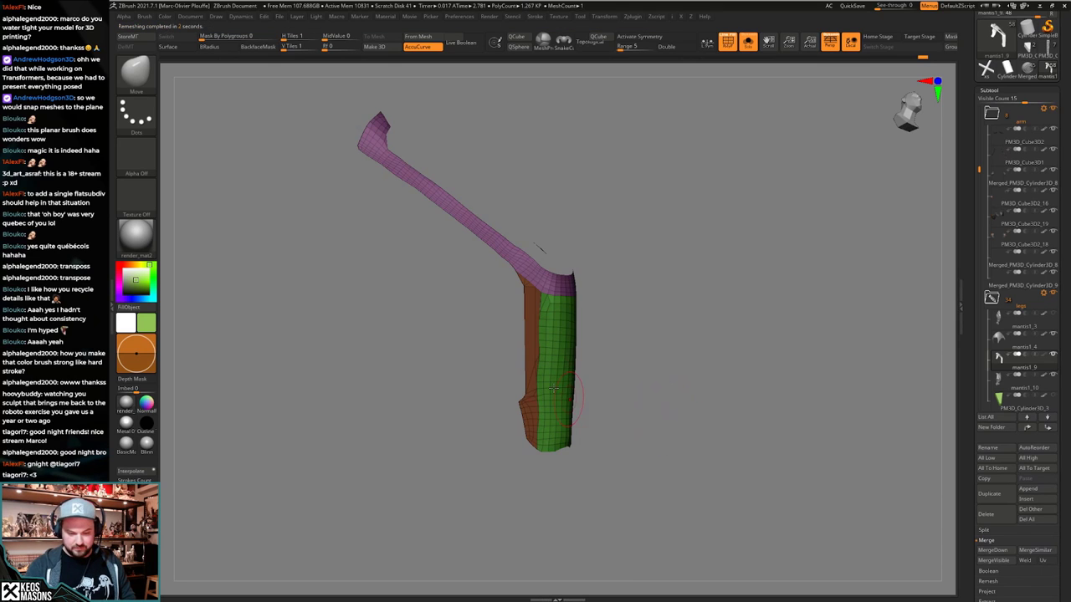
left_click_drag(688, 347, 669, 372)
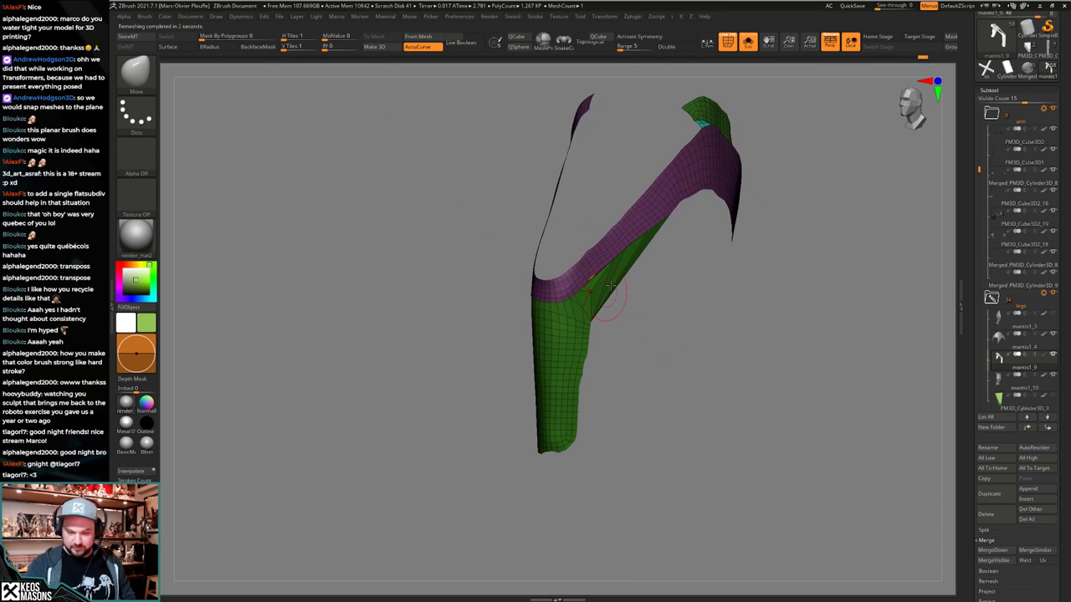
left_click_drag(610, 287, 627, 289)
key("ctrl+z")
Merge the vertical part's two polygroups into one, isolate it and hide its sloping rear extension.
left_click_drag(606, 367, 582, 382)
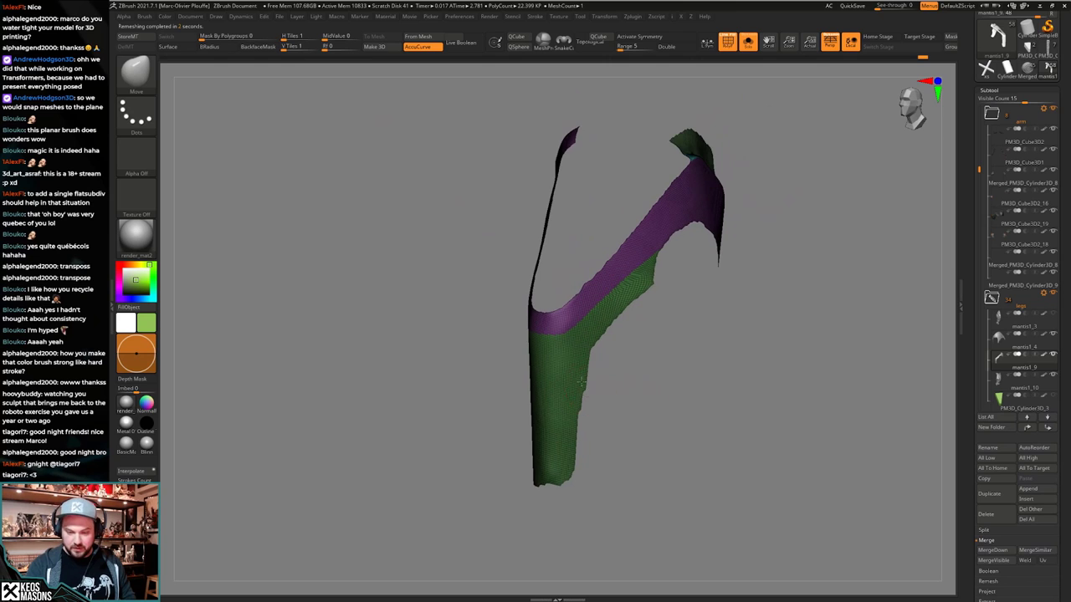
key("alt+s")
mouse_move(670, 354)
left_mouse_down()
mouse_move(628, 390)
mouse_move(683, 379)
mouse_move(624, 392)
mouse_move(645, 346)
mouse_move(617, 363)
mouse_move(653, 340)
left_mouse_up()
key("alt+s")
left_click(552, 357, "ctrl+shift")
key("ctrl+w")
left_click(691, 416, "ctrl+shift")
left_click(635, 335, "ctrl+shift")
left_click_drag(744, 249, 589, 405, "ctrl+alt+shift")
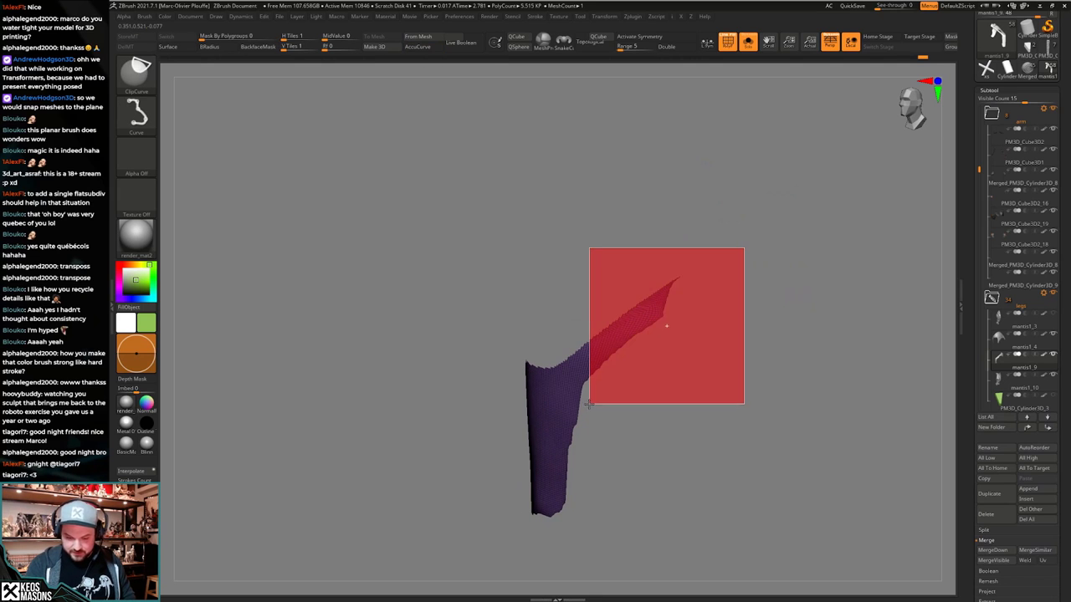
left_click_drag(583, 404, 583, 405, "ctrl+alt+shift")
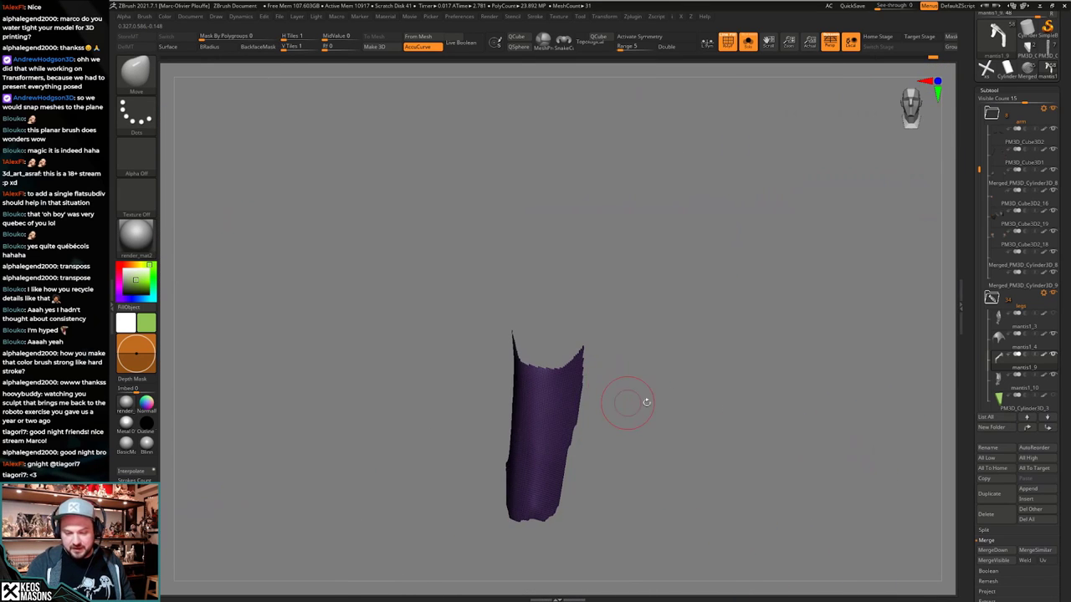
Undo the last two operations, retry hiding the sloping extension, and show the full character without the polygroup wireframe.
left_click_drag(647, 403, 625, 421, "ctrl+shift")
key("ctrl+z")
key("ctrl+z")
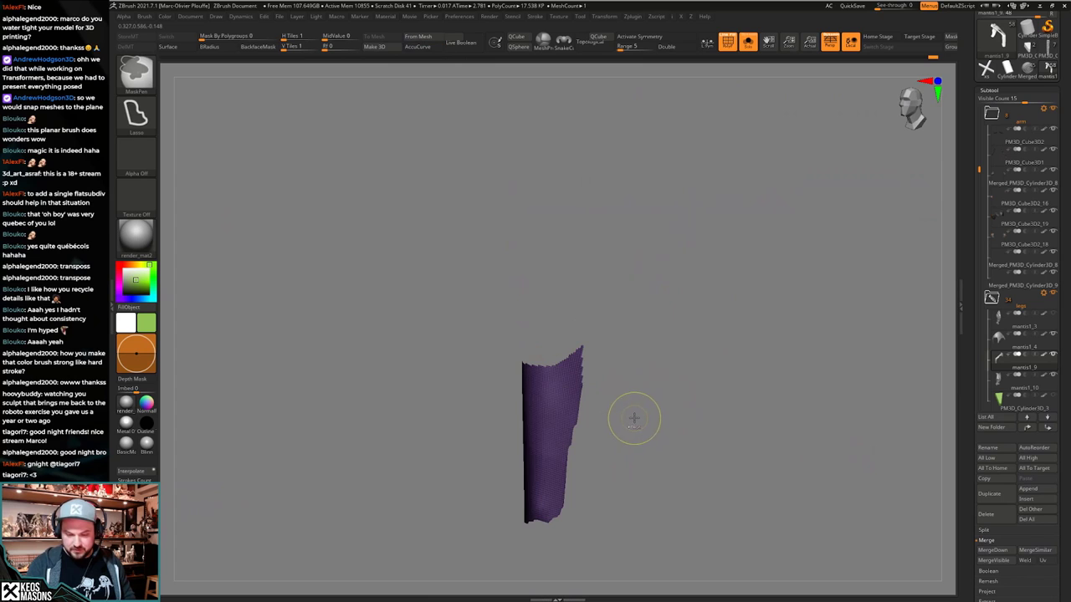
mouse_move(726, 256)
left_mouse_down("ctrl+shift")
mouse_move(581, 397)
mouse_move(602, 445)
mouse_move(566, 411)
mouse_move(587, 440)
mouse_move(583, 418)
left_mouse_up("ctrl+shift")
key("shift+f")
key("alt+s")
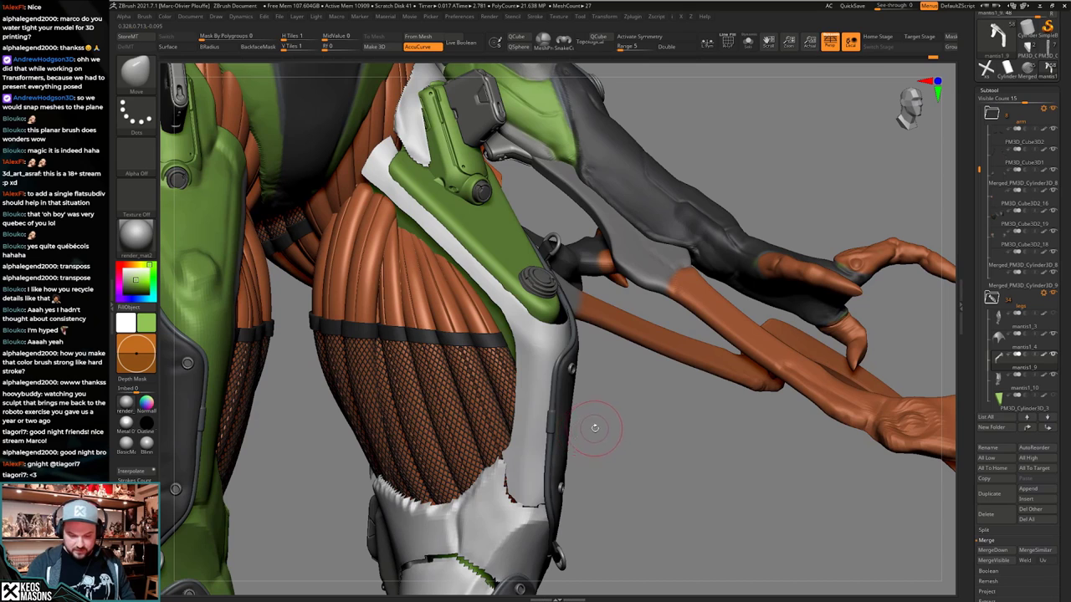
Try ZRemesher on the thigh frame with the polygroup wireframe shown, and isolate it to check the polygon flow.
key("g")
key("shift+f")
left_click(578, 423)
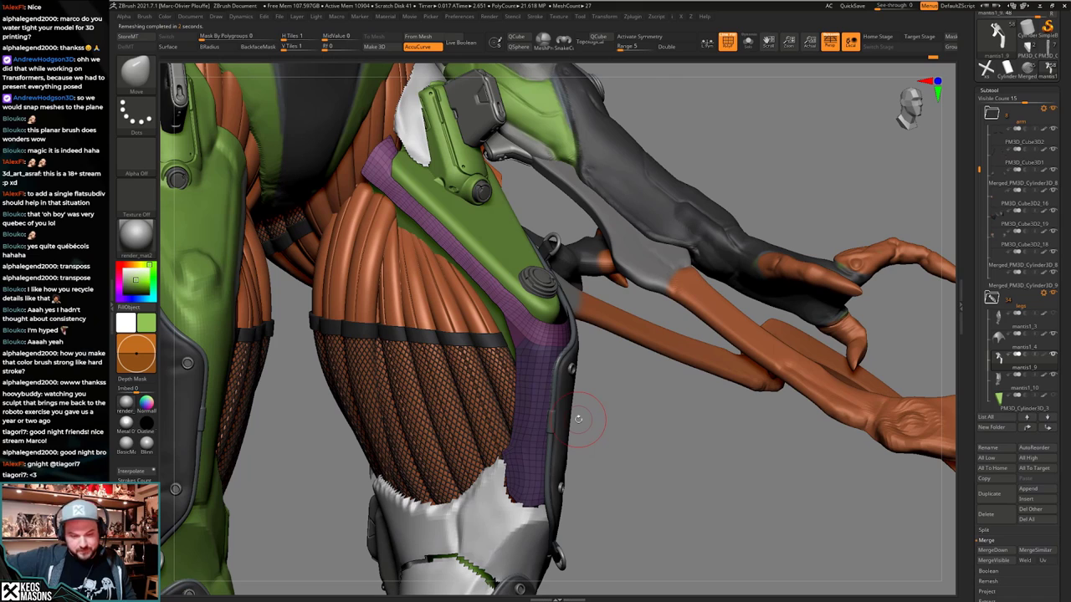
right_click_drag(583, 380, 577, 415, "ctrl")
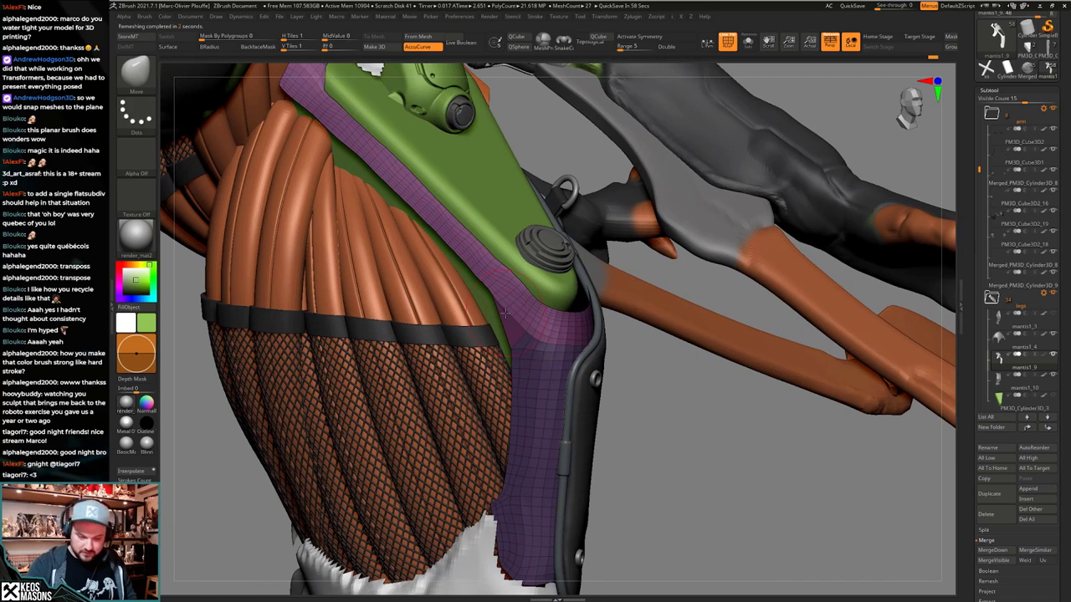
right_click_drag(548, 366, 554, 327, "ctrl")
right_click_drag(591, 464, 578, 422)
key("alt+s")
right_click_drag(578, 422, 571, 441, "ctrl")
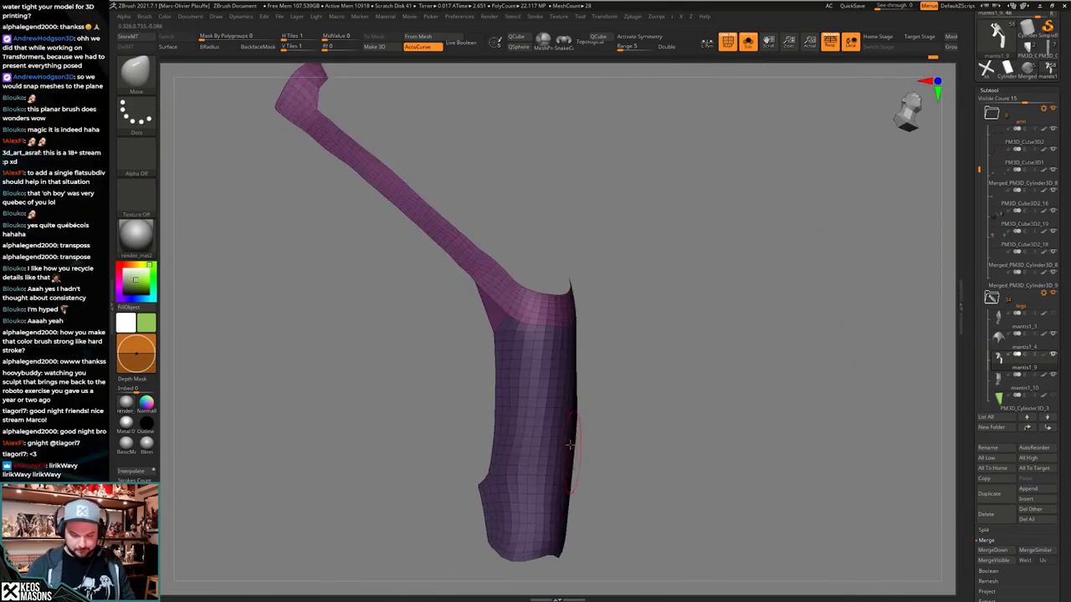
Try subdividing the remeshed frame, undo back to its dense mesh, and compare it alone and on the character.
key("shift+f")
mouse_move(528, 354)
right_mouse_down("ctrl")
mouse_move(544, 406)
mouse_move(532, 353)
mouse_move(540, 368)
right_mouse_up("ctrl")
key("shift+f")
key("ctrl+d")
key("ctrl+d")
key("ctrl+d")
key("ctrl+z")
right_click(552, 415)
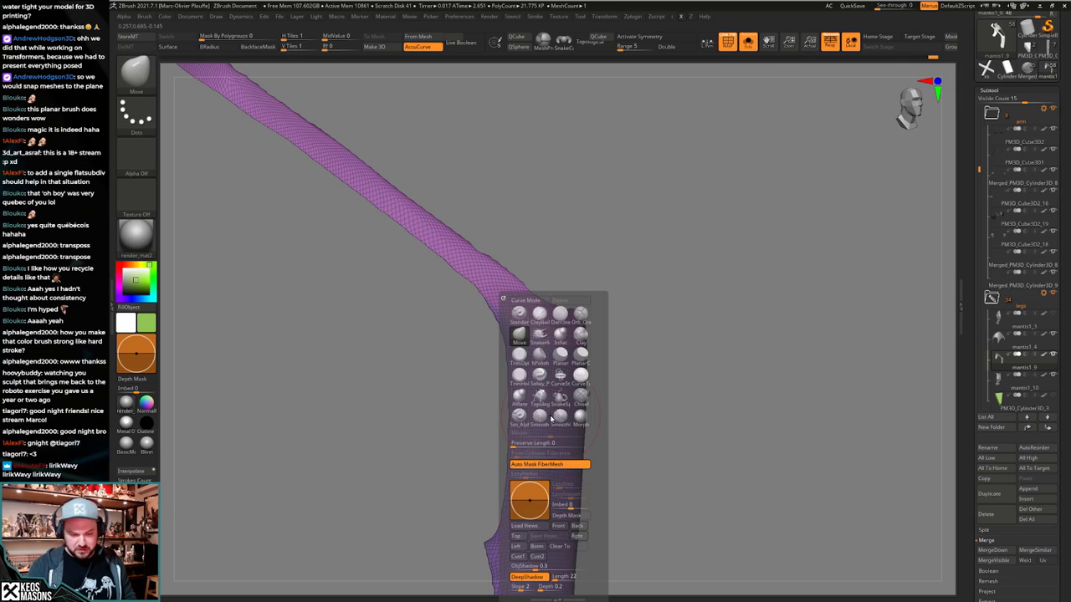
key("alt+s")
mouse_move(585, 392)
right_mouse_down()
mouse_move(586, 404)
mouse_move(587, 360)
mouse_move(573, 398)
mouse_move(573, 409)
mouse_move(586, 405)
right_mouse_up()
key("alt+s")
key("shift+f")
key("shift+f")
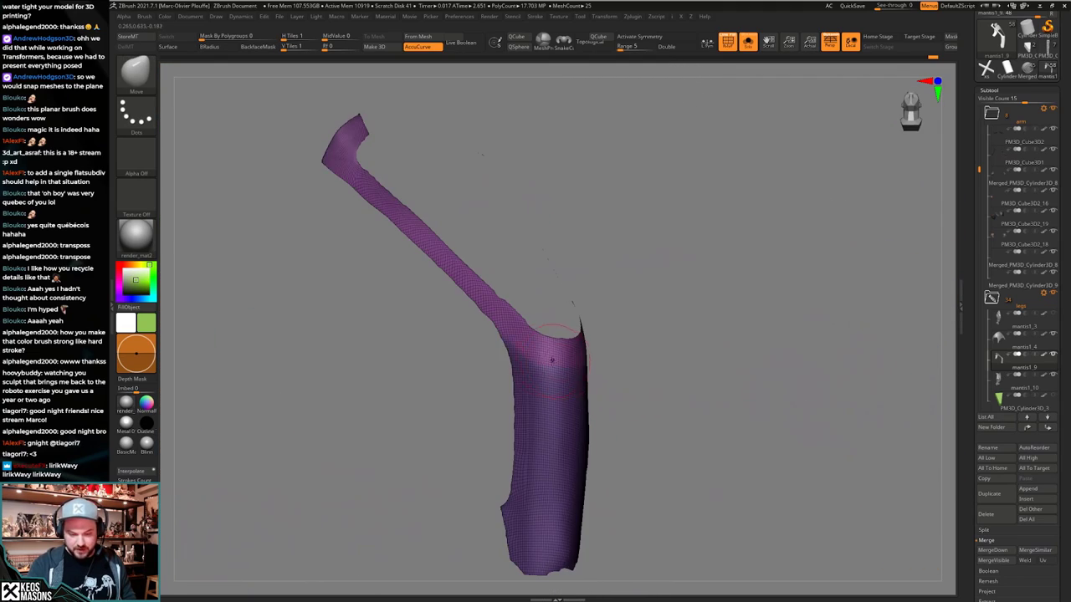
Merge the frame's pink and purple polygroups into a single polygroup and check it with and without the wireframe.
mouse_move(568, 356)
right_mouse_down()
mouse_move(488, 354)
mouse_move(514, 362)
mouse_move(624, 343)
mouse_move(671, 361)
right_mouse_up()
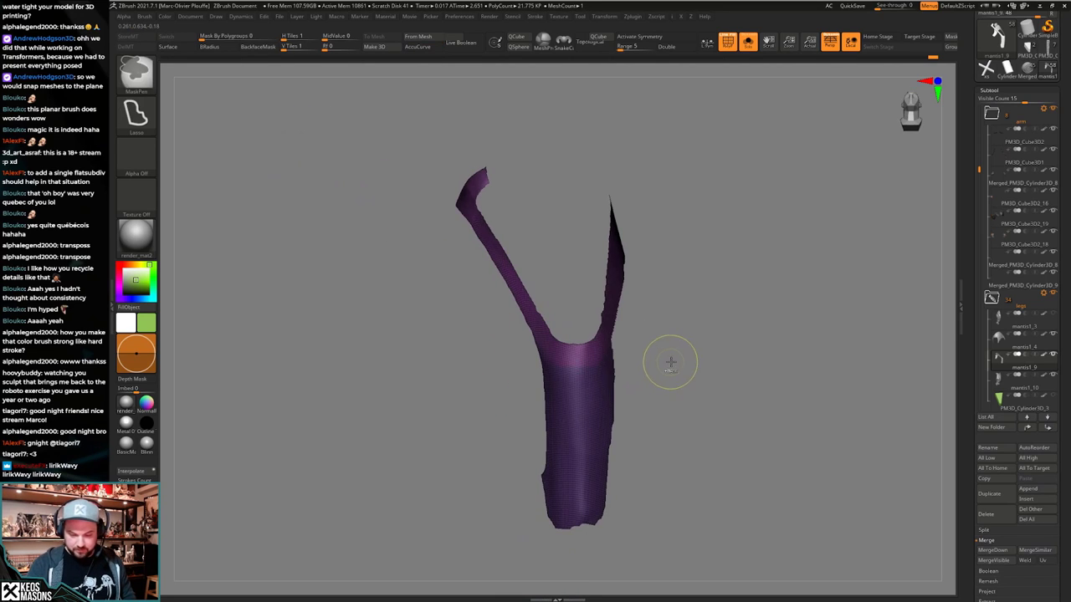
right_click_drag(597, 391, 593, 366, "ctrl")
left_click(595, 367, "ctrl+shift")
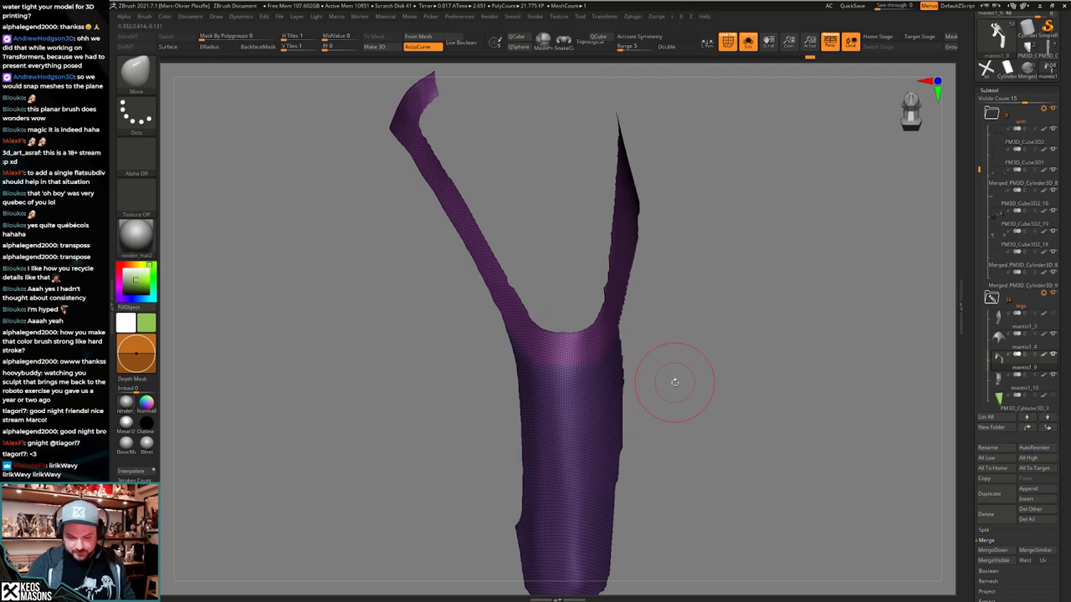
key("ctrl+w")
right_click_drag(687, 394, 669, 381, "ctrl")
right_click_drag(669, 381, 646, 400)
key("shift+f")
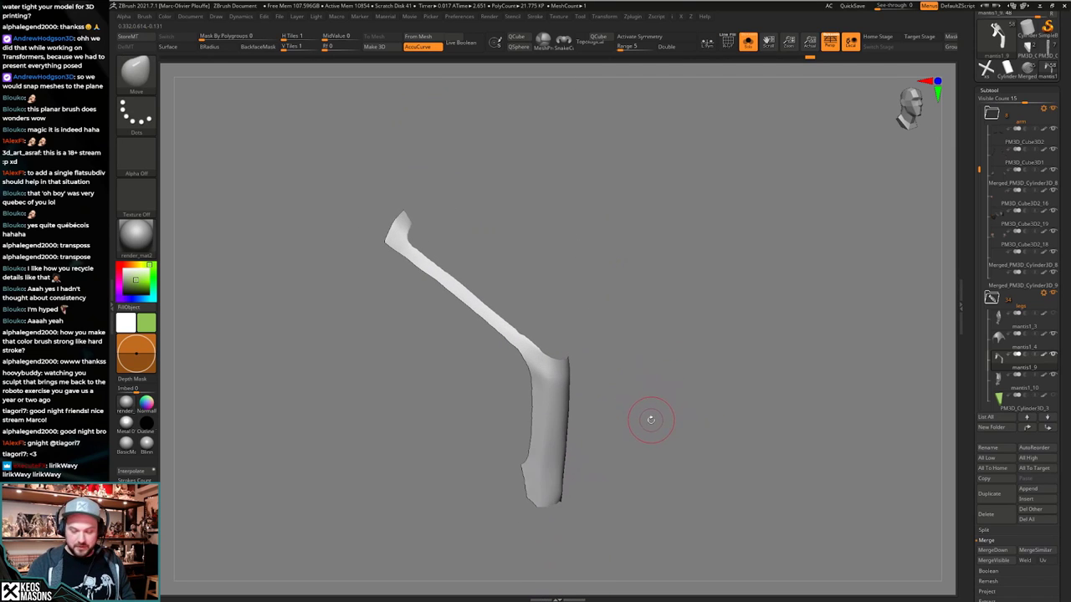
key("shift+f")
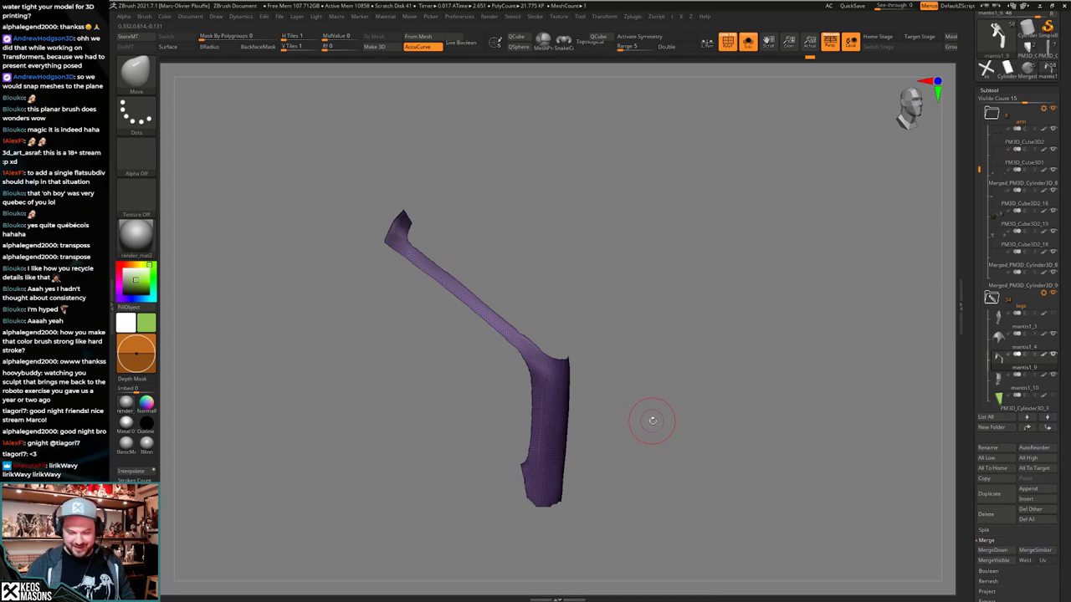
Run ZRemesher on the frame with its merged polygroup and turn it around to check the rear teal and green groups.
key("1")
left_click(639, 421)
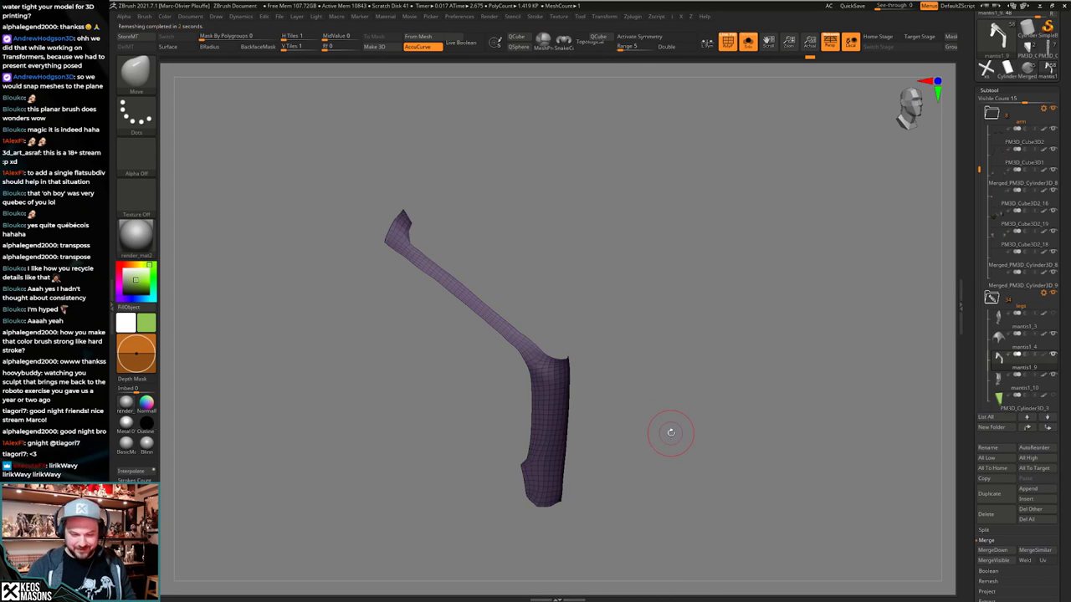
left_click_drag(677, 419, 653, 402)
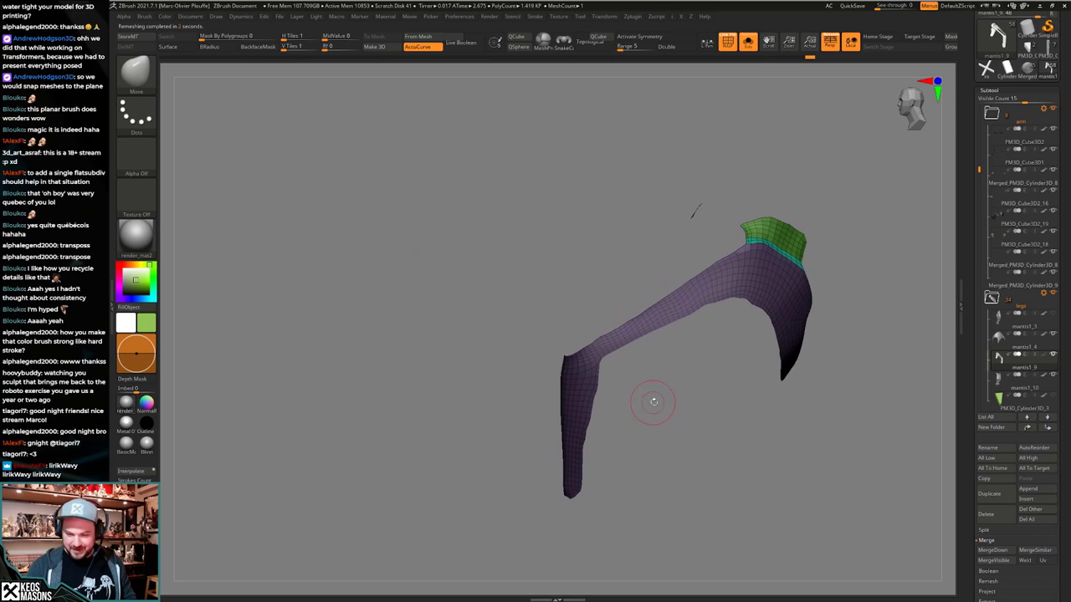
left_click_drag(723, 307, 697, 374)
Activate the ZModeler brush near the teal band and set its edge action to Insert with the Single EdgeLoop target.
right_click_drag(696, 374, 557, 423, "ctrl")
key("b")
key("z")
key("m")
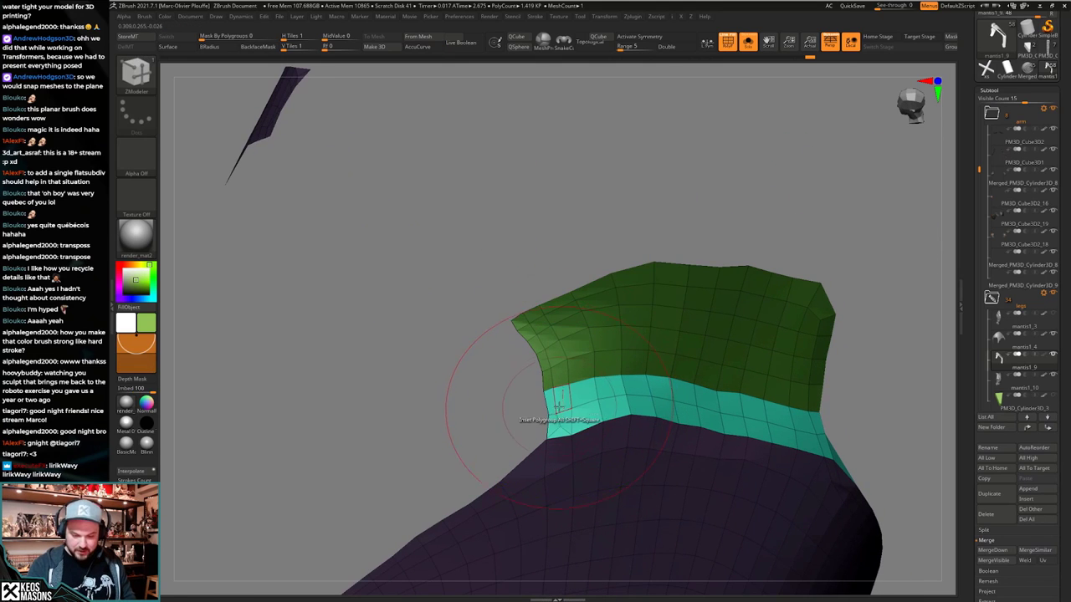
key("space")
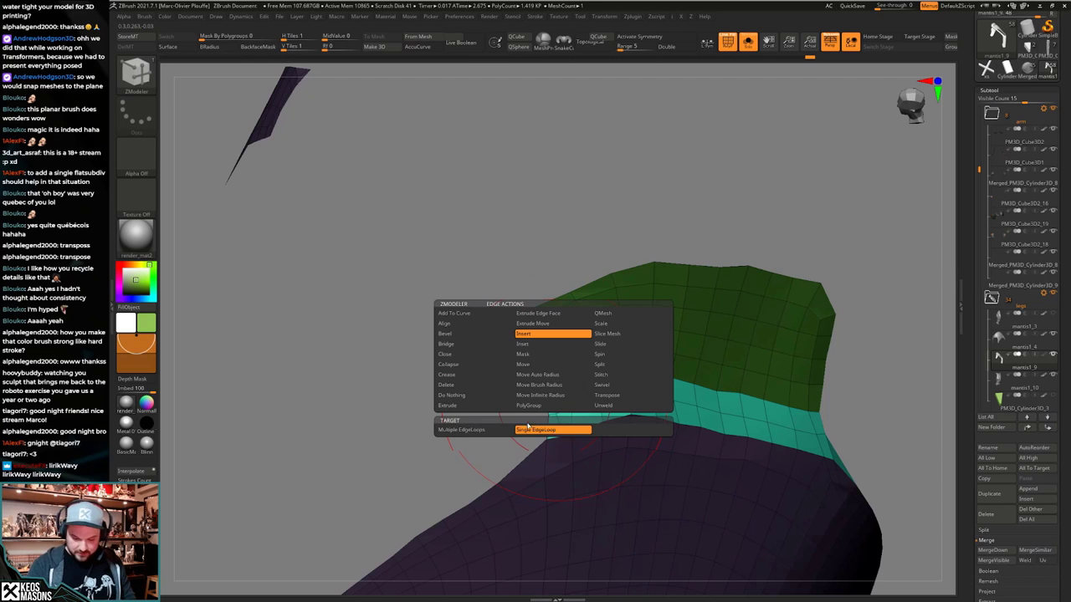
left_click(487, 430)
left_click(535, 430)
Delete the stray sliver polygons along the frame's outer border beside the teal band with ZModeler.
right_click_drag(577, 352, 803, 452)
right_click_drag(803, 451, 694, 394)
right_click_drag(694, 394, 741, 385, "alt")
key("alt+s")
key("alt+s")
mouse_move(741, 385)
right_mouse_down("alt")
mouse_move(712, 377)
mouse_move(744, 377)
mouse_move(739, 399)
right_mouse_up("alt")
key("space")
left_click(604, 285)
left_click(711, 386)
right_click_drag(739, 400, 779, 421, "ctrl")
right_click_drag(780, 421, 727, 435, "alt")
mouse_move(726, 435)
right_mouse_down("alt")
mouse_move(715, 373)
mouse_move(741, 404)
right_mouse_up("alt")
mouse_move(742, 403)
right_mouse_down("alt")
mouse_move(688, 331)
mouse_move(682, 391)
right_mouse_up("alt")
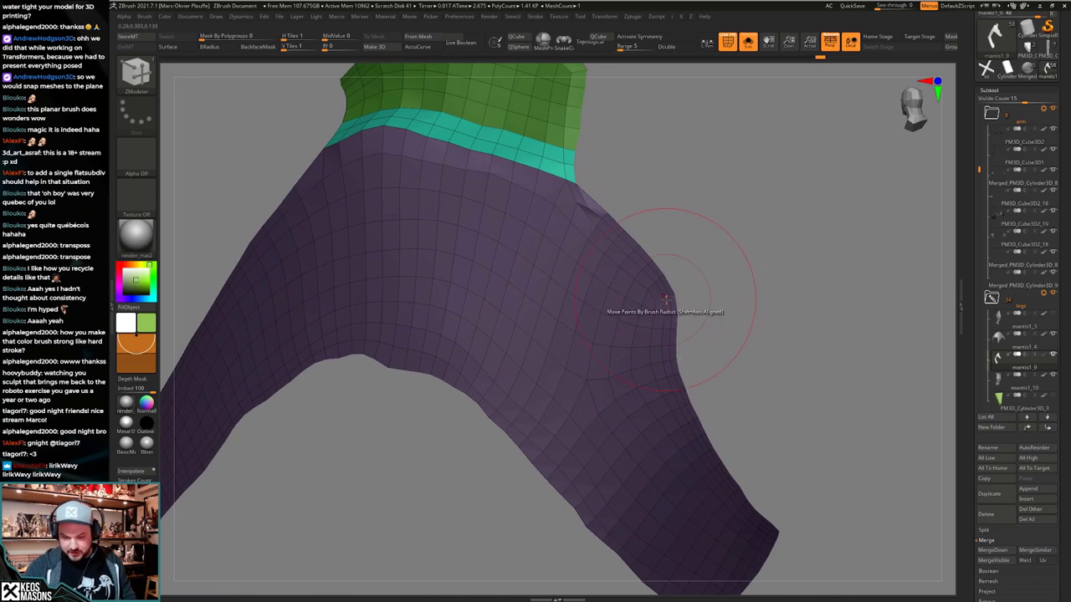
key("space")
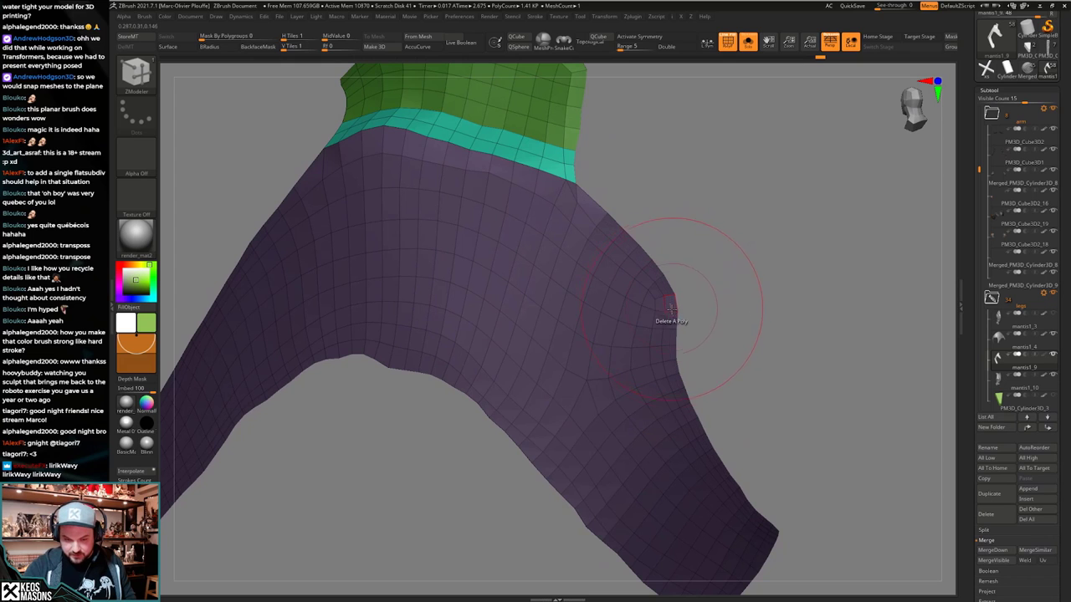
right_click_drag(574, 194, 573, 275, "alt")
right_click_drag(572, 274, 588, 295, "ctrl")
Try the ZModeler Collapse action on the border edge below the teal band's end, and undo it.
key("space")
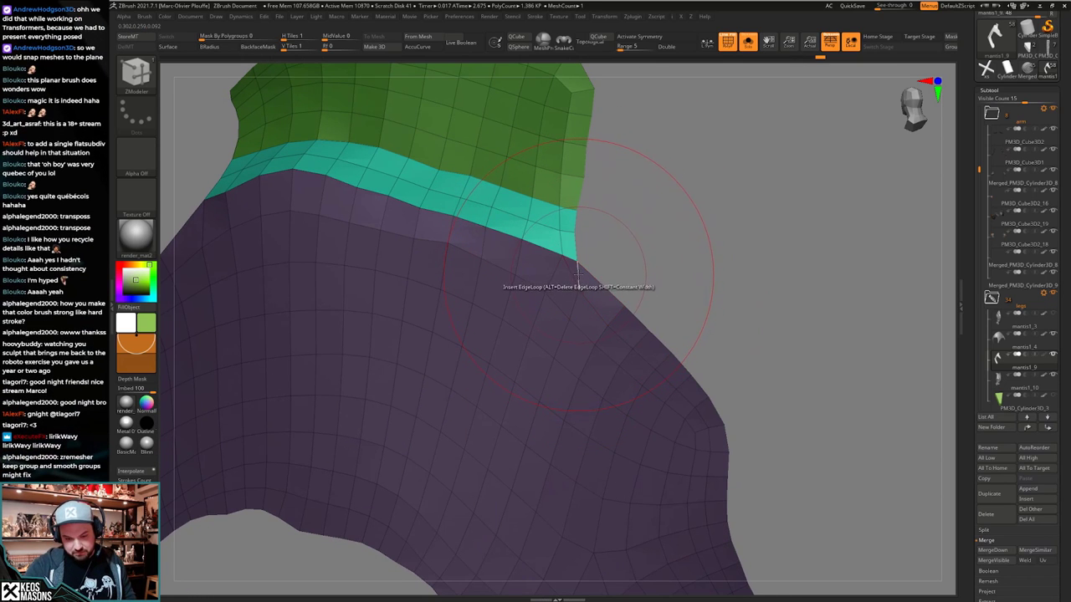
key("space")
left_click(512, 325)
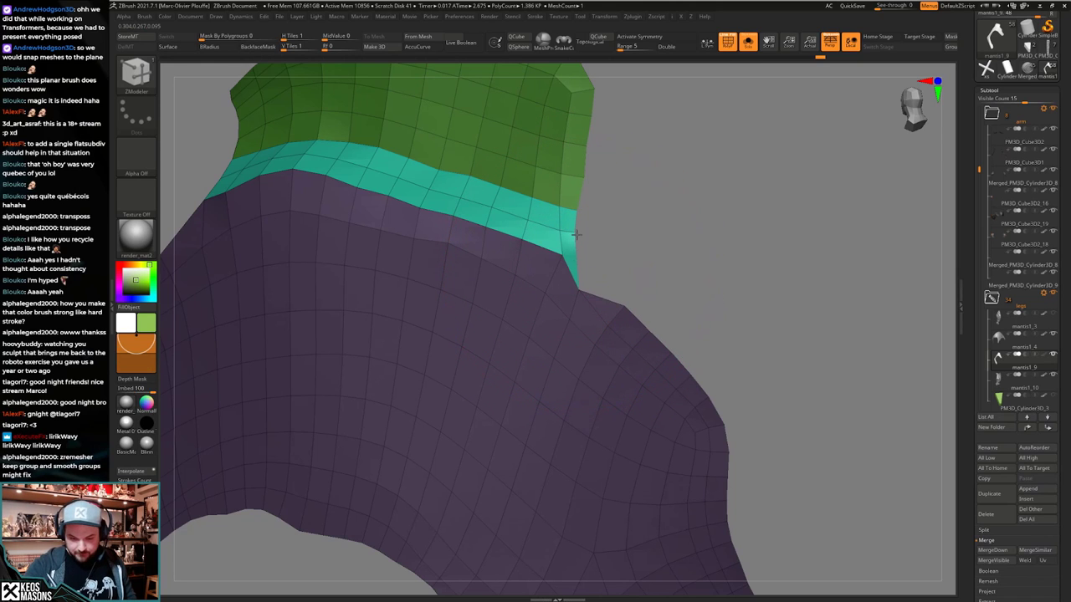
key("ctrl+z")
Split the border edge below the teal band's end with ZModeler and delete the short edge beside it.
mouse_move(694, 316)
right_mouse_down()
mouse_move(592, 304)
mouse_move(585, 324)
mouse_move(602, 299)
mouse_move(584, 314)
mouse_move(591, 317)
right_mouse_up()
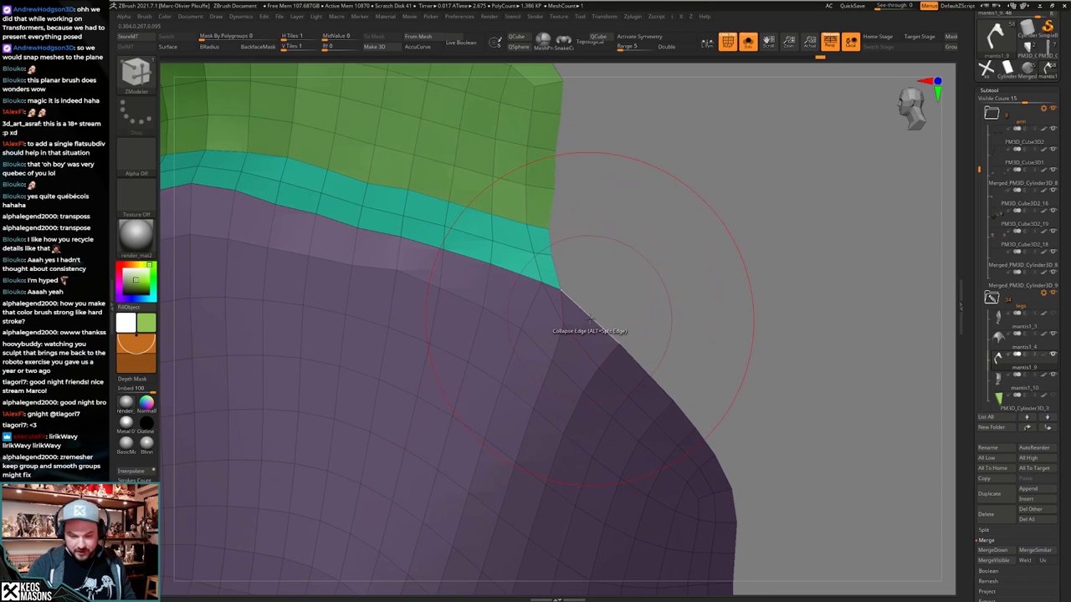
key("space")
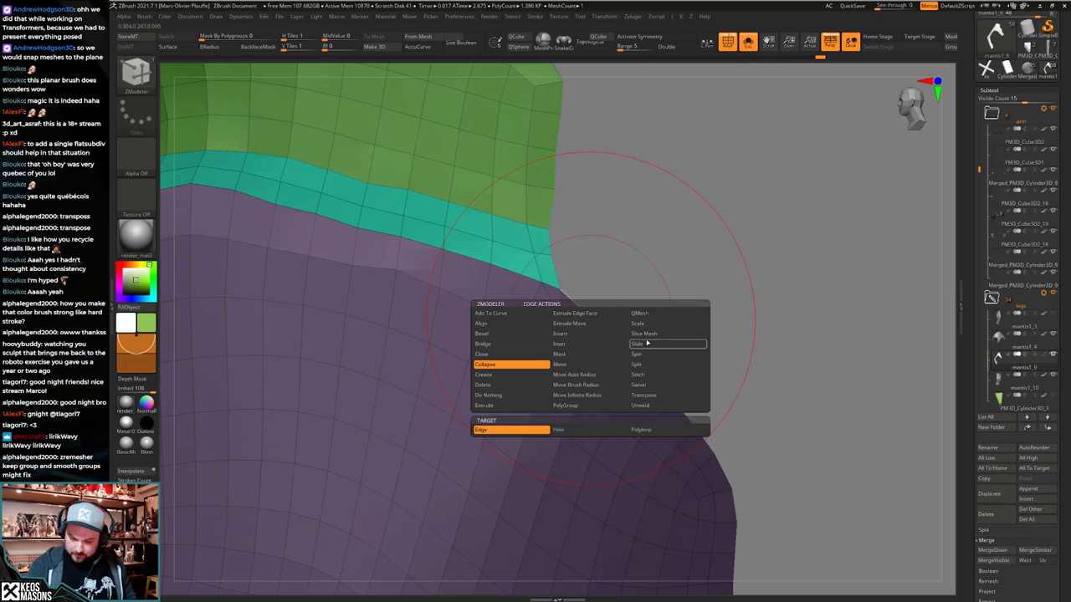
left_click(649, 374)
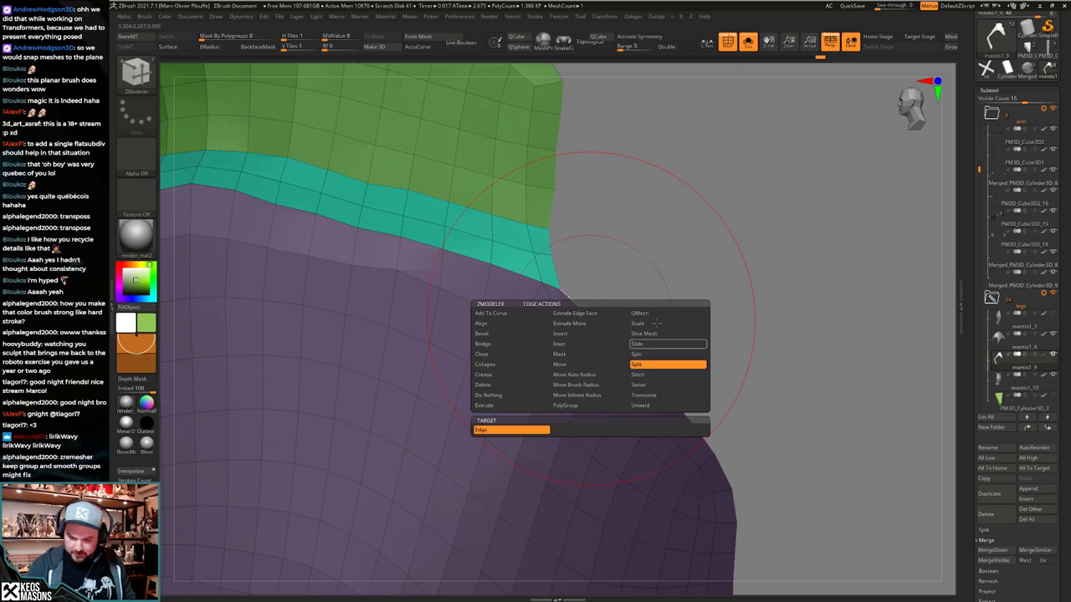
key("space")
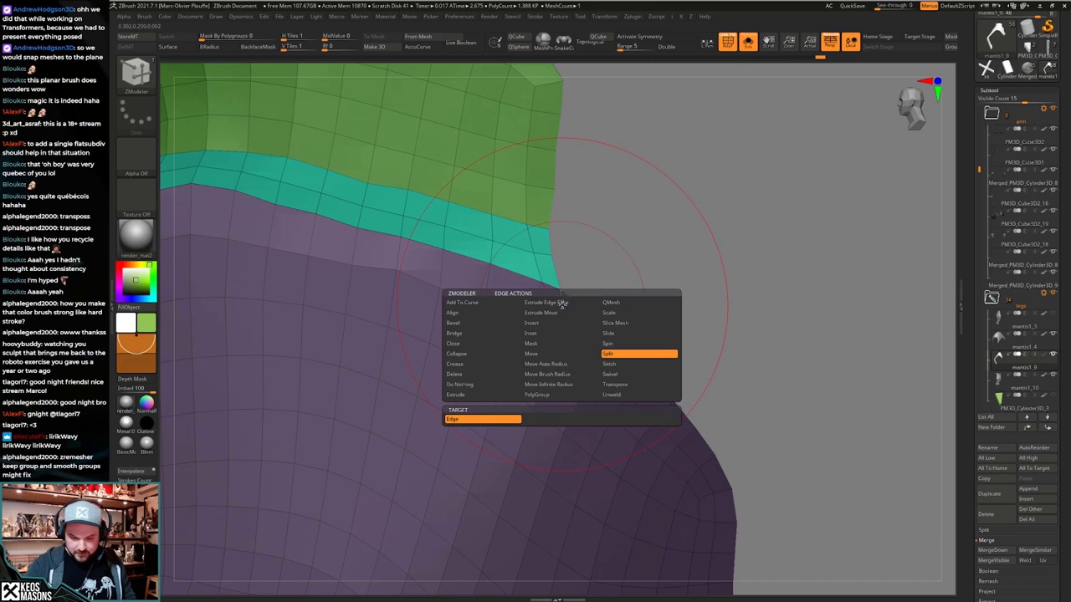
left_click(493, 376)
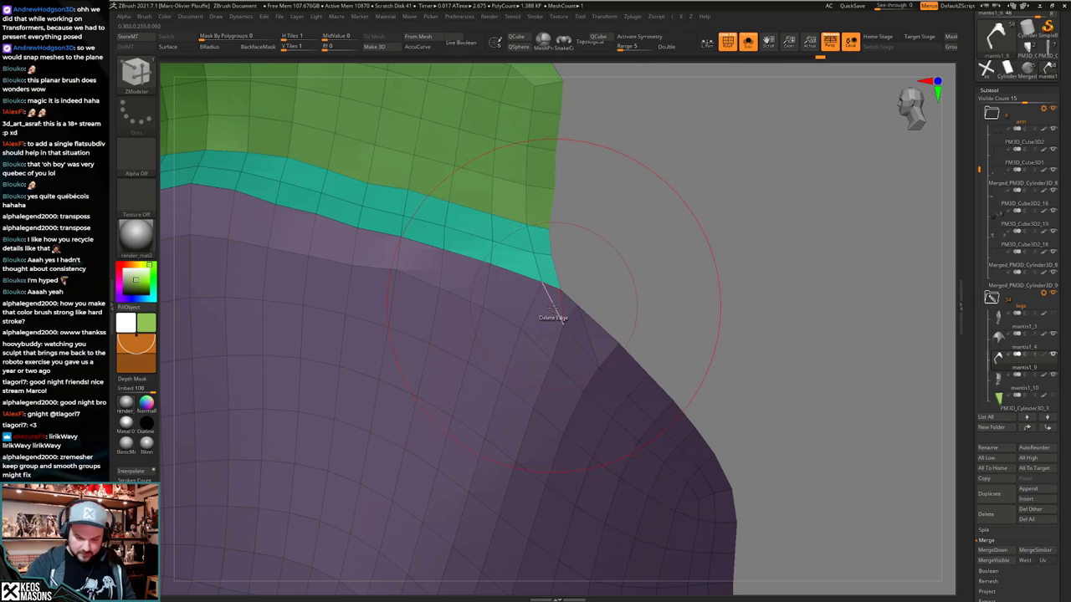
left_click(558, 302)
right_click_drag(605, 322, 651, 362, "ctrl")
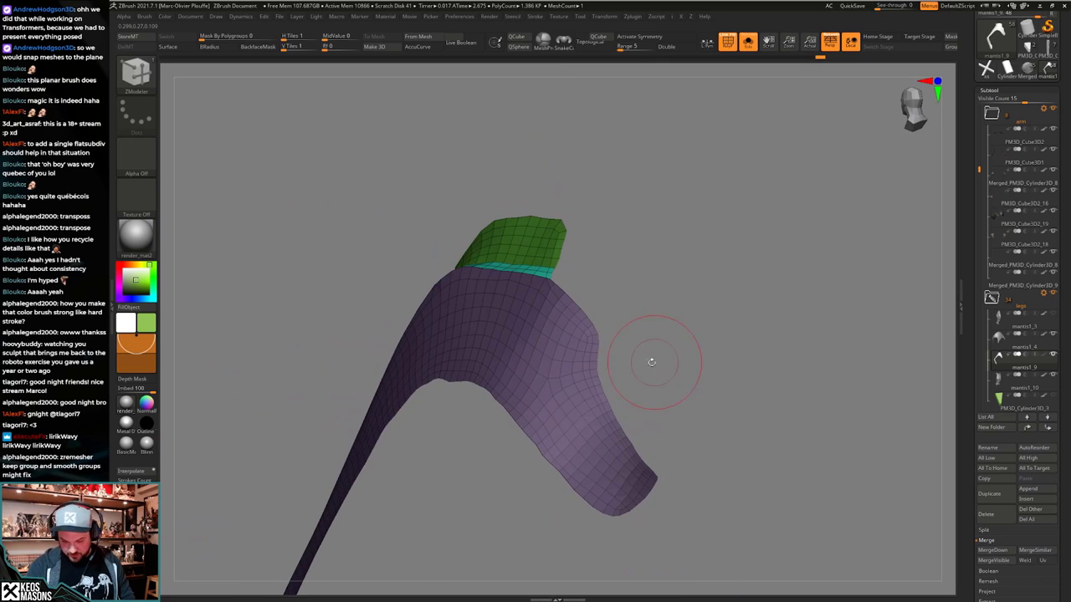
Examine the frame's cleaned topology from several sides, shaded and with wireframe, both isolated and on the full character.
right_click_drag(581, 360, 686, 234)
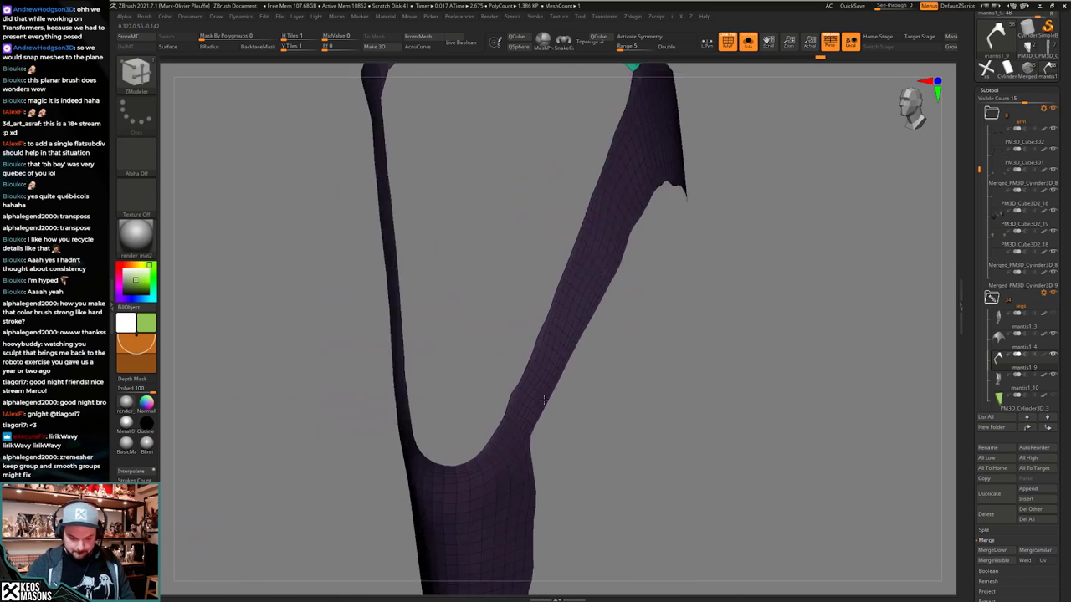
right_click_drag(349, 399, 623, 338)
key("shift+f")
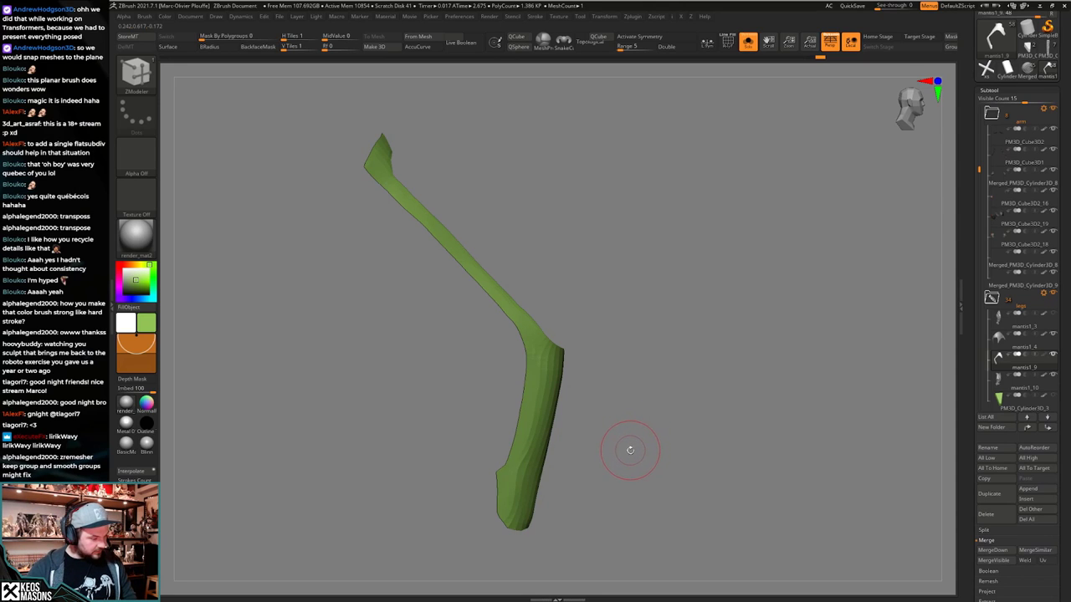
key("space")
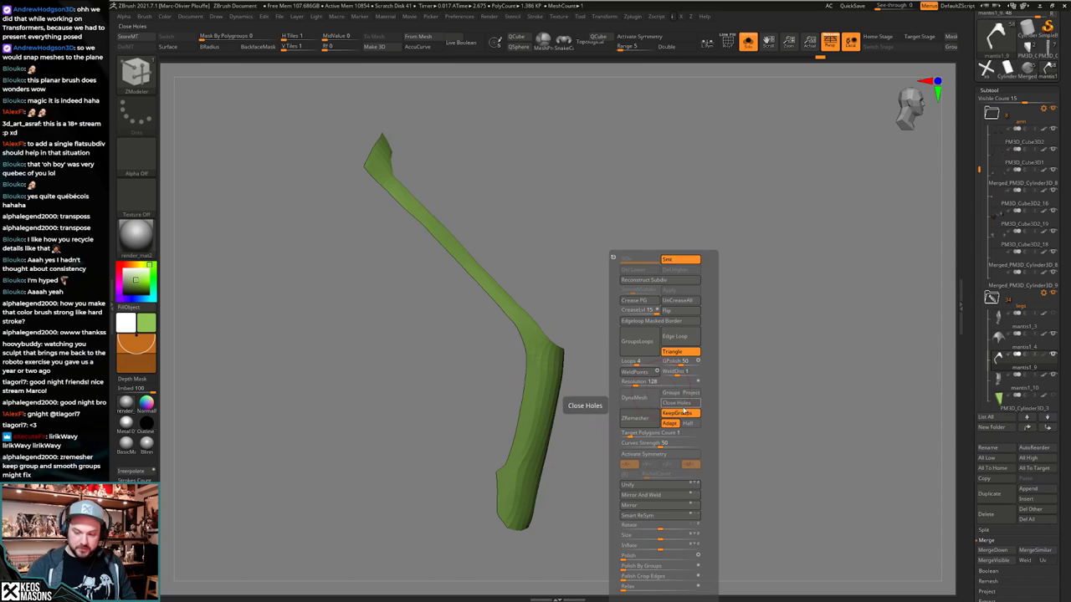
mouse_move(609, 422)
right_mouse_down()
mouse_move(639, 421)
mouse_move(638, 407)
mouse_move(624, 443)
mouse_move(622, 410)
mouse_move(585, 418)
mouse_move(607, 394)
mouse_move(552, 389)
mouse_move(524, 314)
mouse_move(510, 363)
mouse_move(544, 360)
mouse_move(529, 397)
mouse_move(508, 363)
mouse_move(536, 363)
right_mouse_up()
key("shift+f")
key("shift+f")
key("alt+s")
key("alt+s")
key("shift+f")
key("alt+s")
key("alt+s")
left_click_drag(544, 339, 633, 402)
key("shift+f")
key("alt+s")
key("alt+s")
Reshape the frame's outer border between the green plate and the black side panel with the Move brush.
key("space")
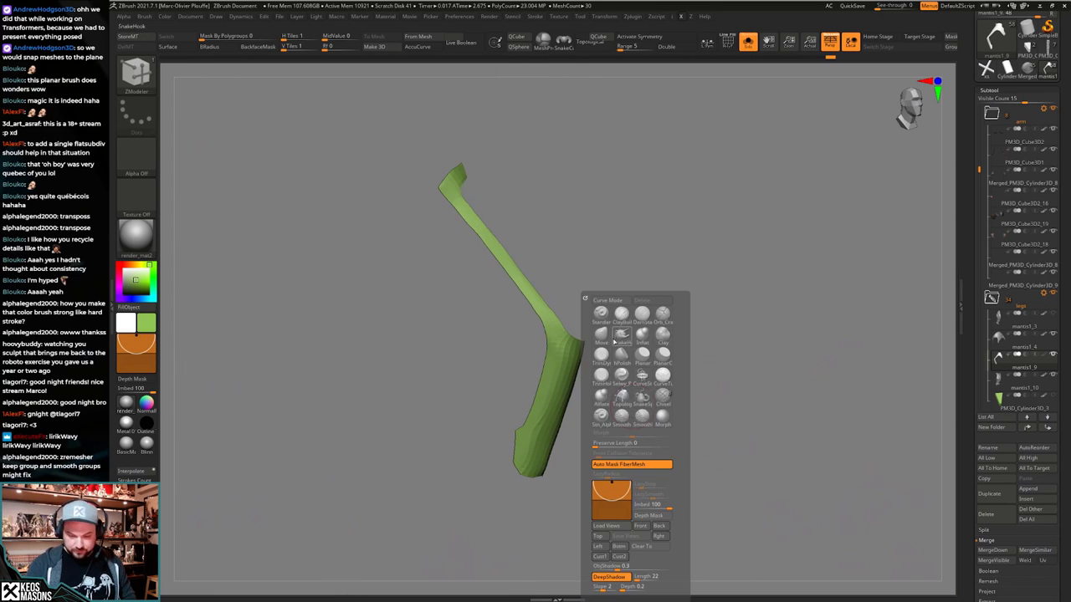
left_click(617, 340)
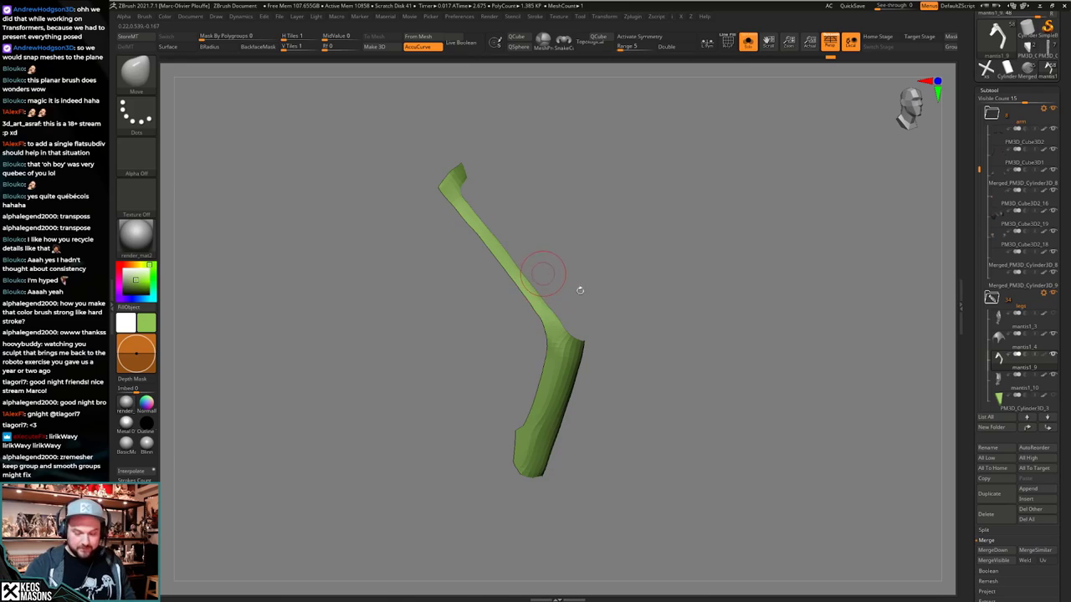
key("alt+s")
left_click_drag(596, 368, 608, 420)
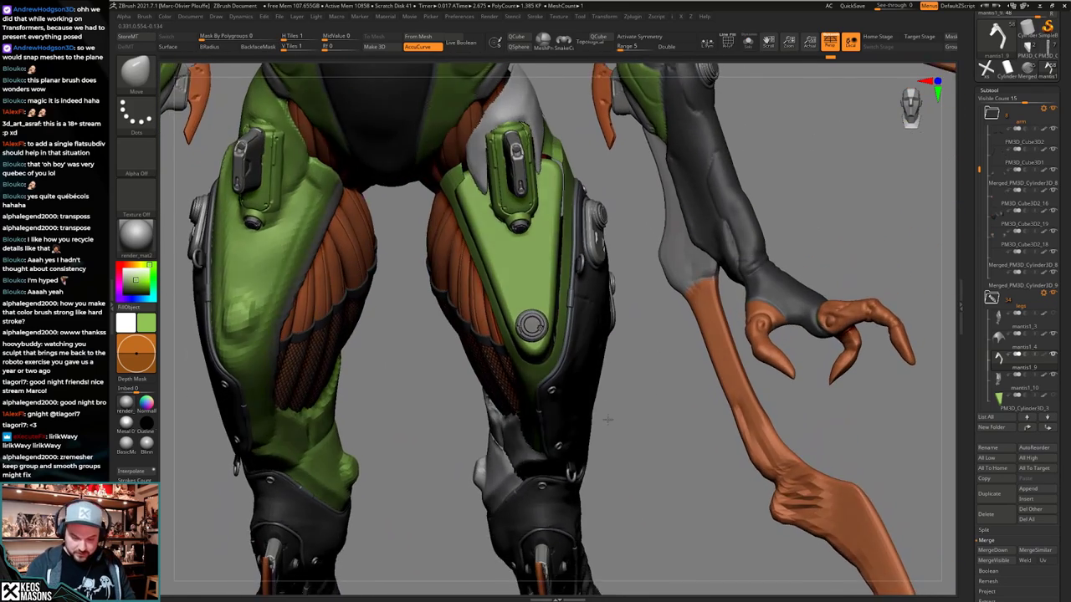
key("space")
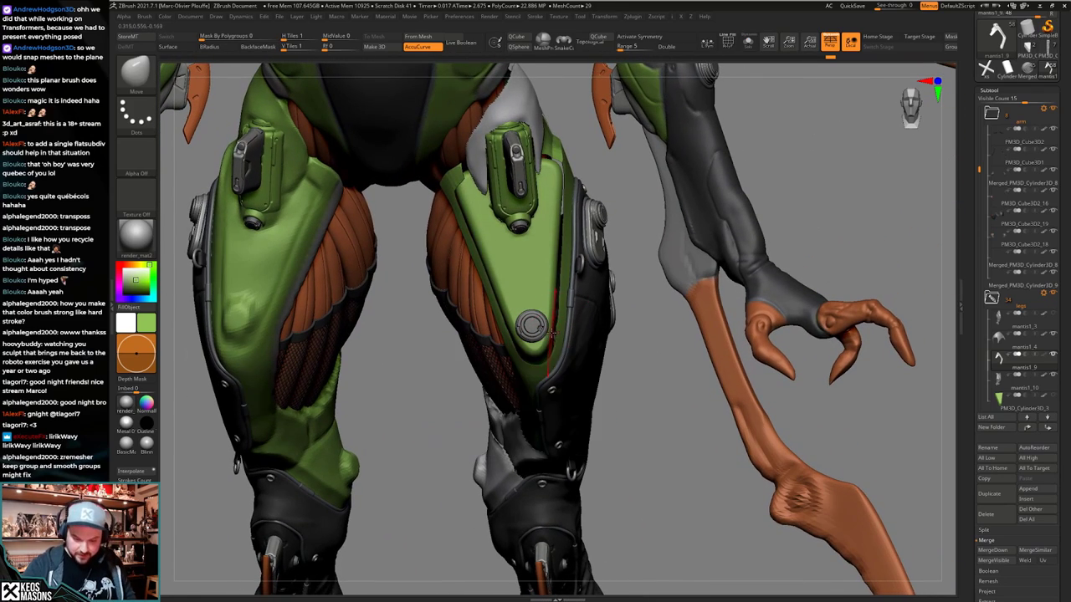
right_click_drag(560, 331, 518, 384)
key("space")
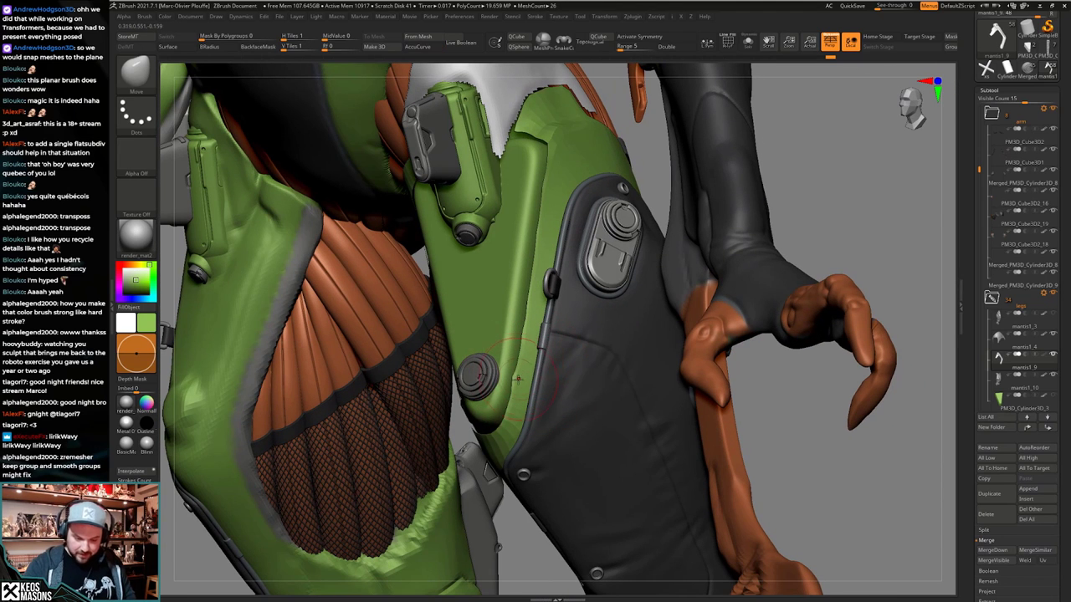
left_click_drag(515, 374, 523, 334)
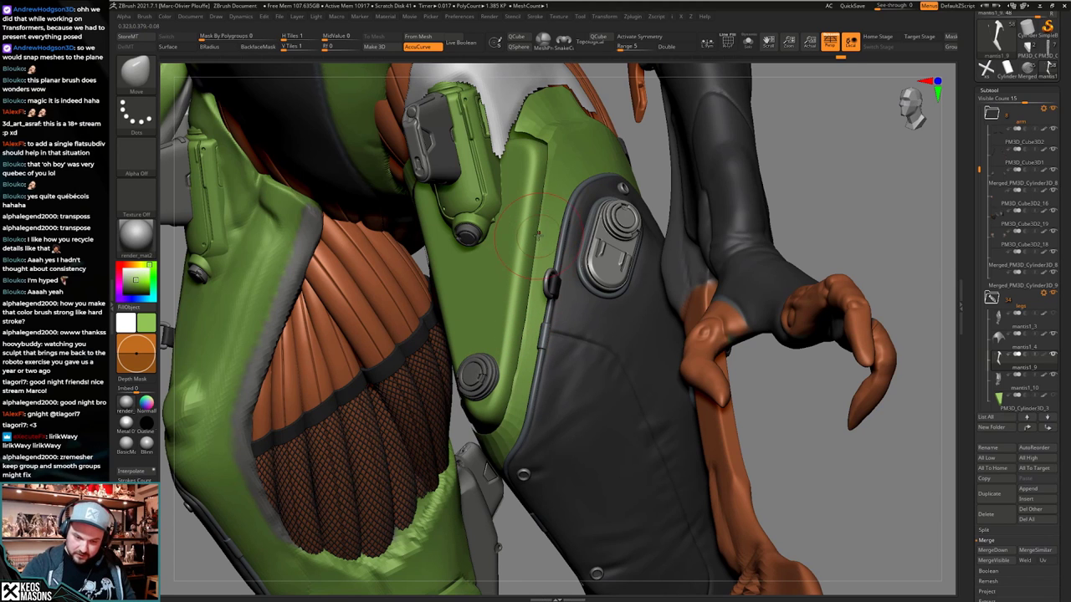
Adjust the frame's upper border around the top corners of the green plate near the hip with the Move brush.
right_click_drag(545, 179, 523, 223)
right_click(504, 285)
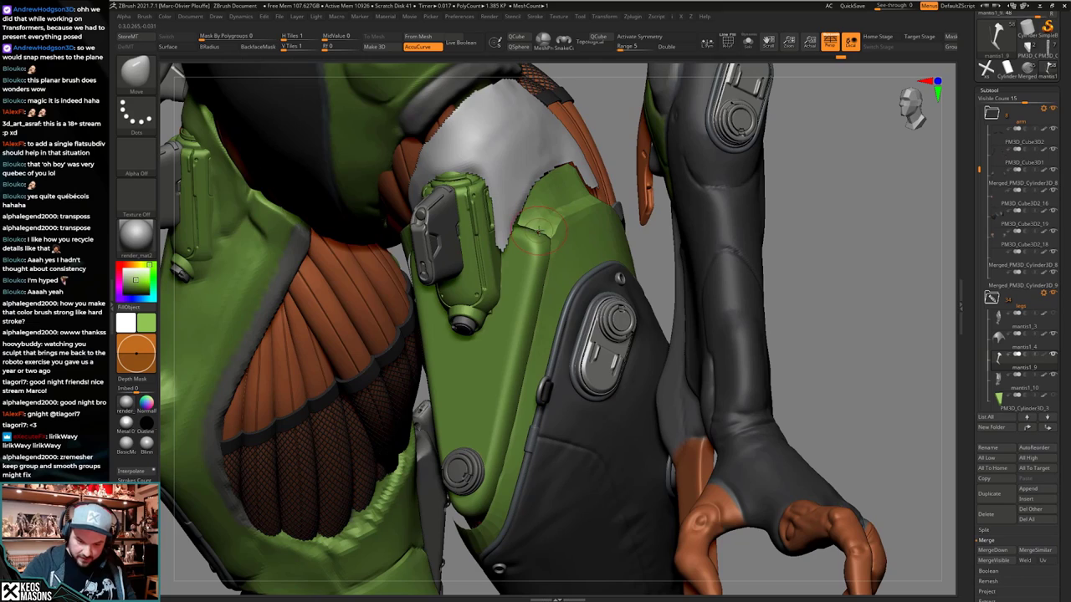
left_click_drag(538, 231, 535, 228)
mouse_move(535, 227)
right_mouse_down()
mouse_move(585, 199)
mouse_move(559, 211)
mouse_move(553, 245)
mouse_move(589, 201)
mouse_move(609, 196)
right_mouse_up()
left_click_drag(459, 214, 456, 209)
right_click_drag(456, 209, 470, 164)
left_click_drag(471, 161, 478, 156)
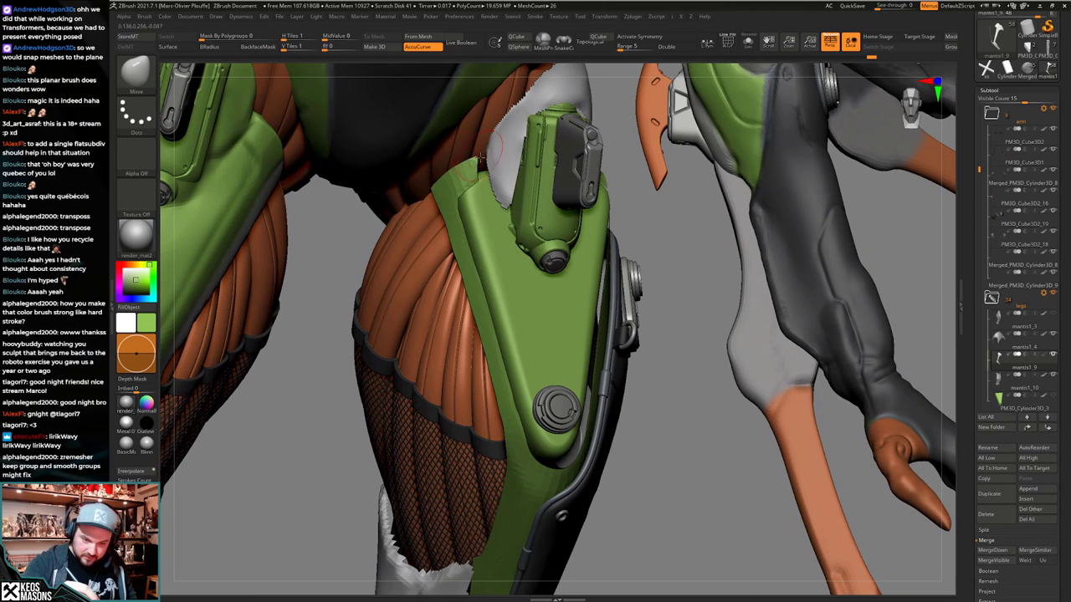
right_click(476, 200)
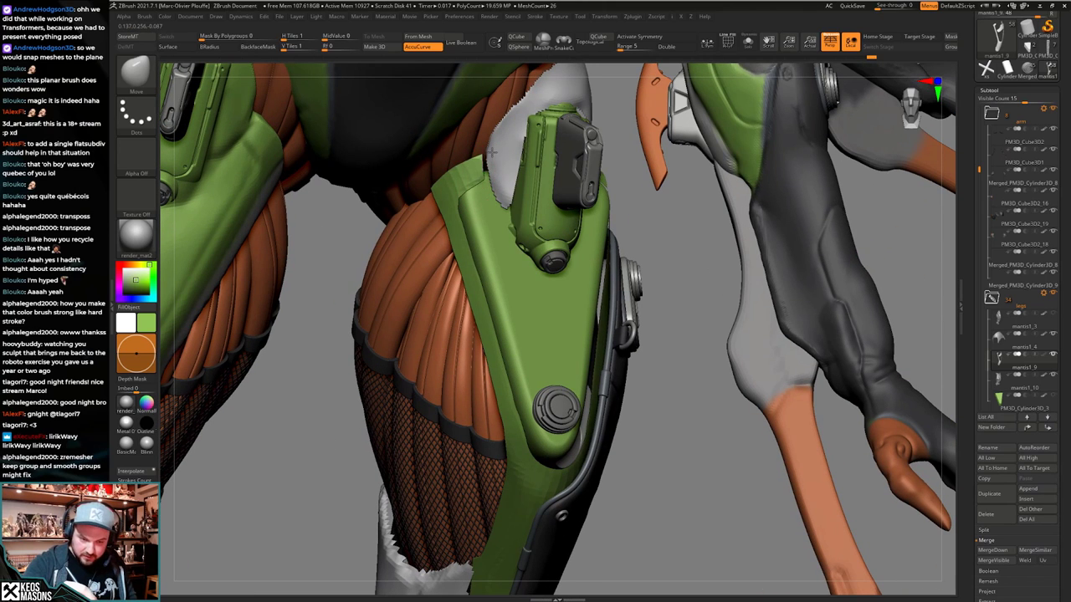
Refine the frame's upper strip beside the green plate's top corner near the hip with the Move brush.
right_click_drag(484, 203, 504, 272)
mouse_move(505, 272)
right_mouse_down("alt")
mouse_move(562, 357)
mouse_move(567, 392)
mouse_move(542, 335)
right_mouse_up("alt")
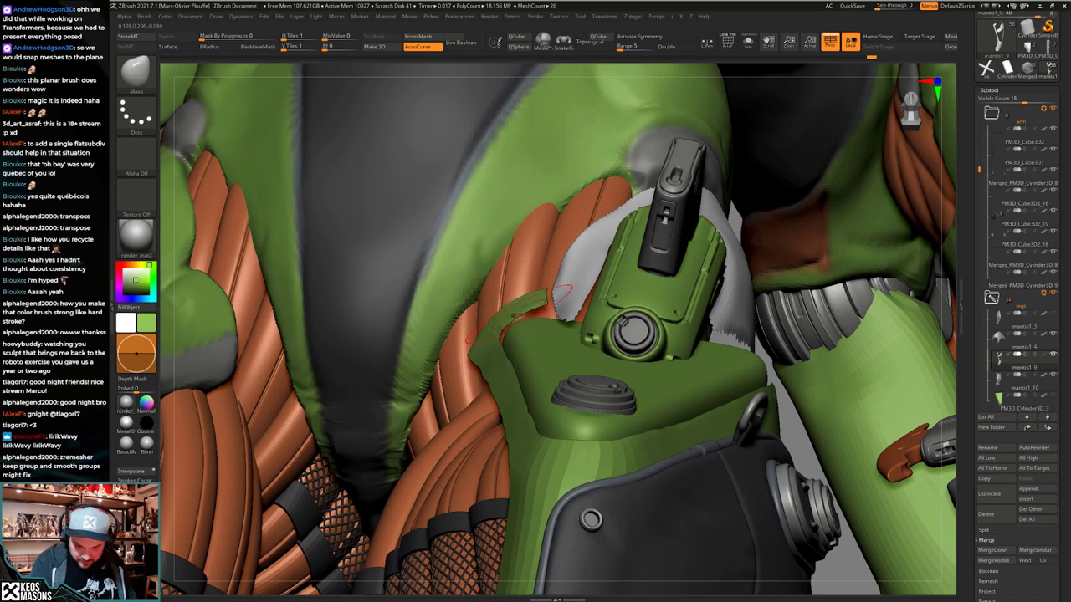
left_click_drag(512, 316, 501, 333)
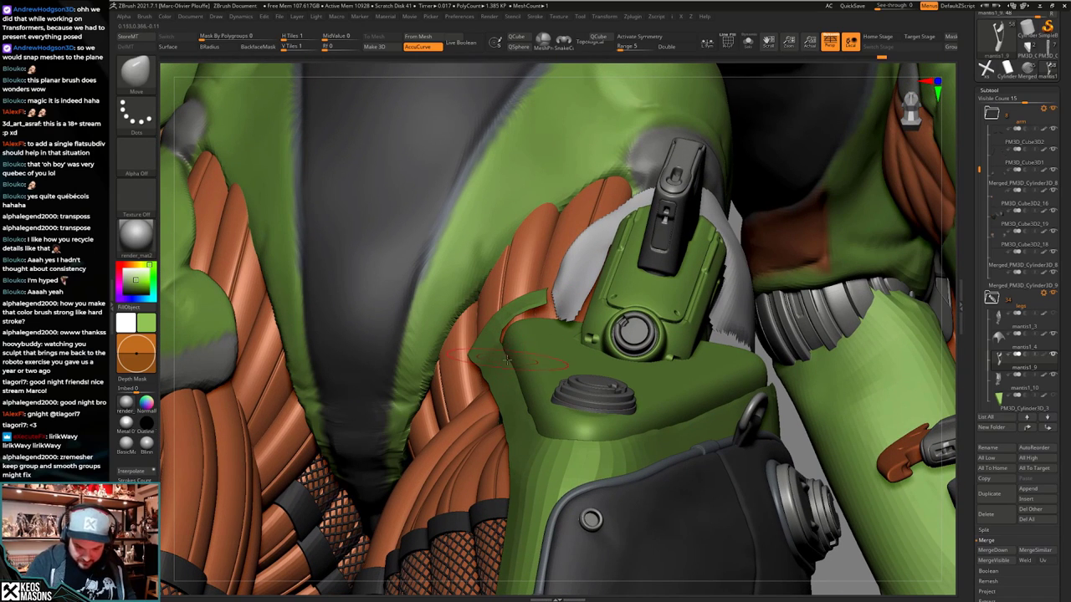
left_click_drag(547, 302, 549, 307)
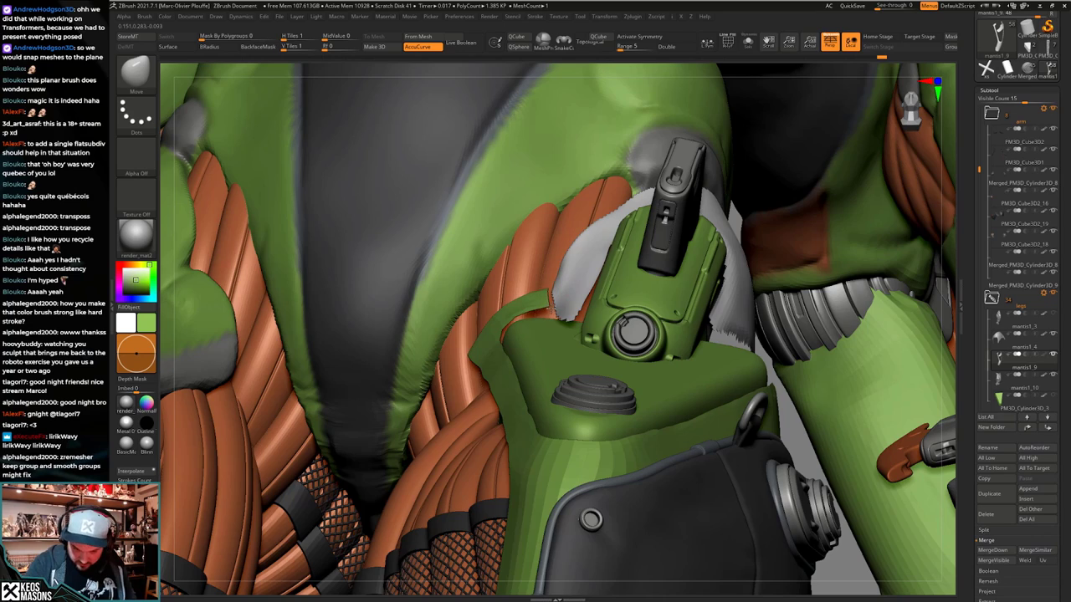
right_click_drag(502, 310, 486, 361)
left_click_drag(485, 360, 539, 399)
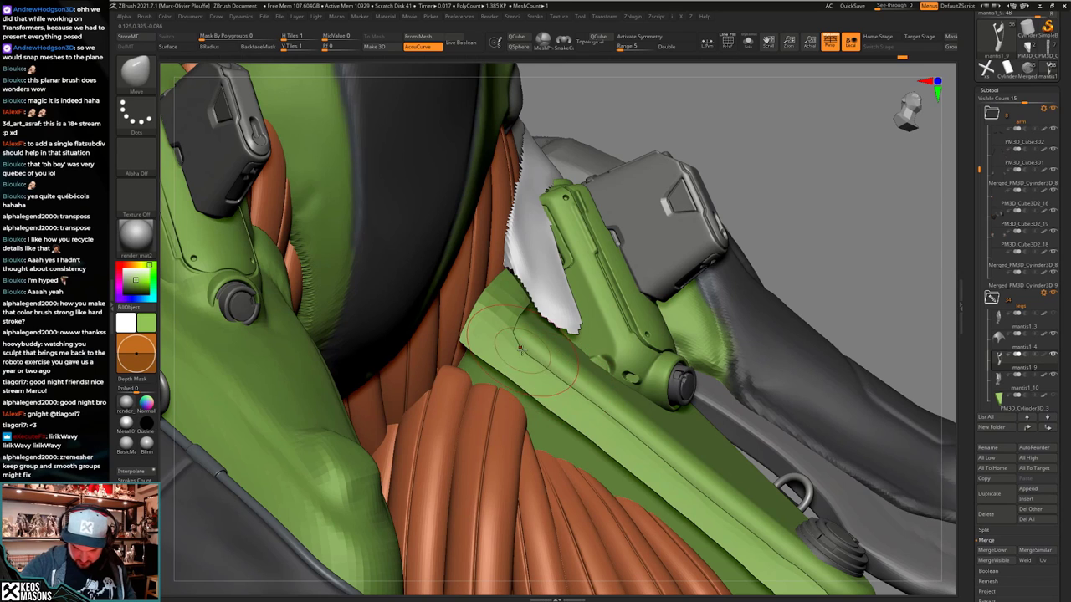
Adjust the frame's inner border beside the ribbed round knob with the Move brush, toggling its AccuCurve mode.
mouse_move(520, 350)
right_mouse_down("ctrl")
mouse_move(566, 324)
mouse_move(527, 267)
mouse_move(545, 343)
right_mouse_up("ctrl")
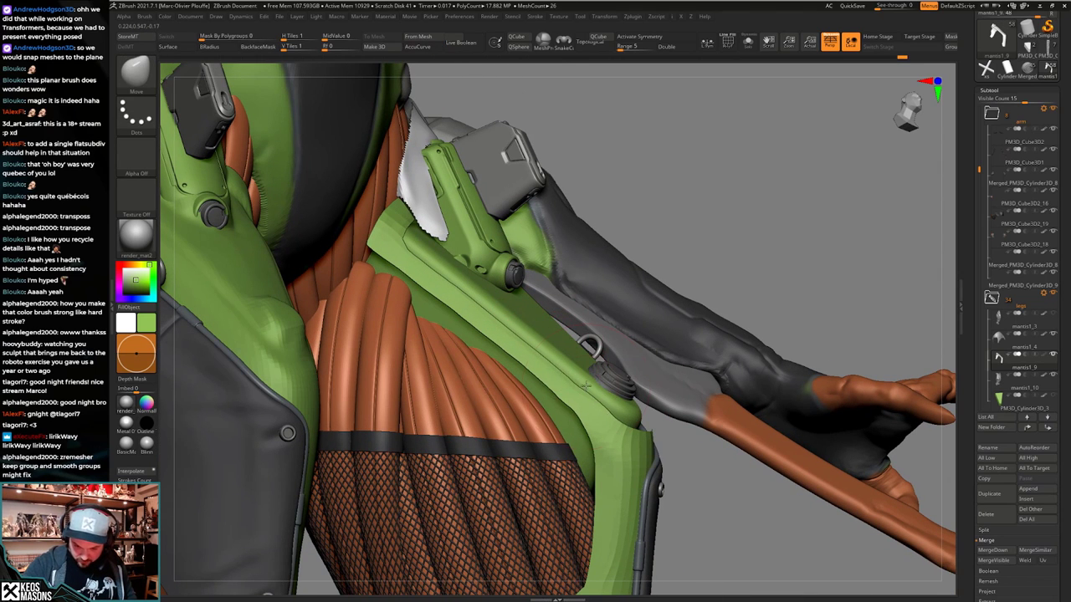
key("space")
left_click_drag(586, 385, 592, 393)
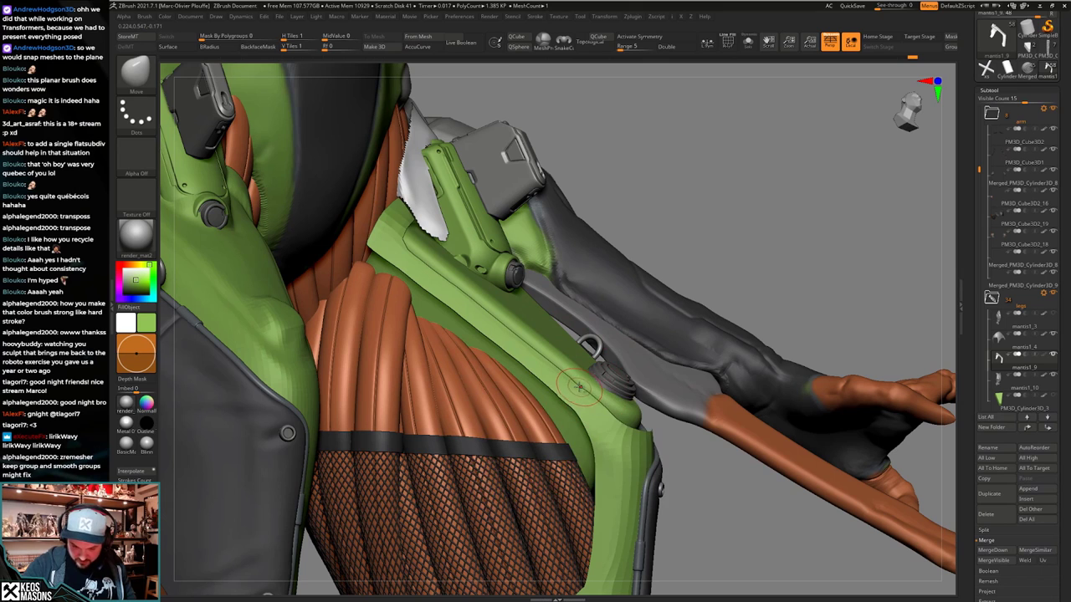
key("a")
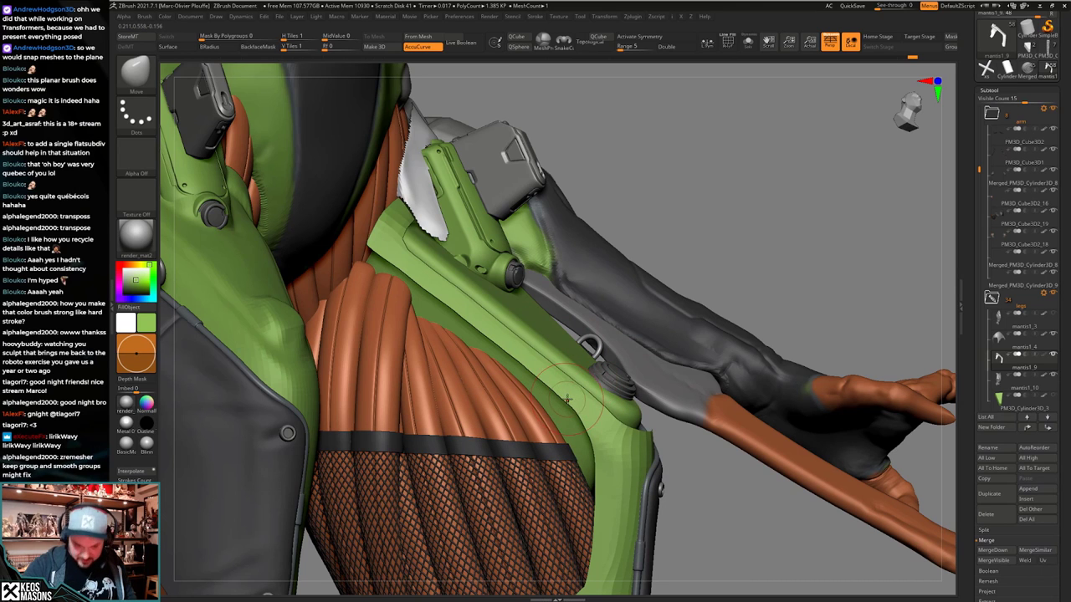
right_click_drag(602, 415, 584, 394, "alt")
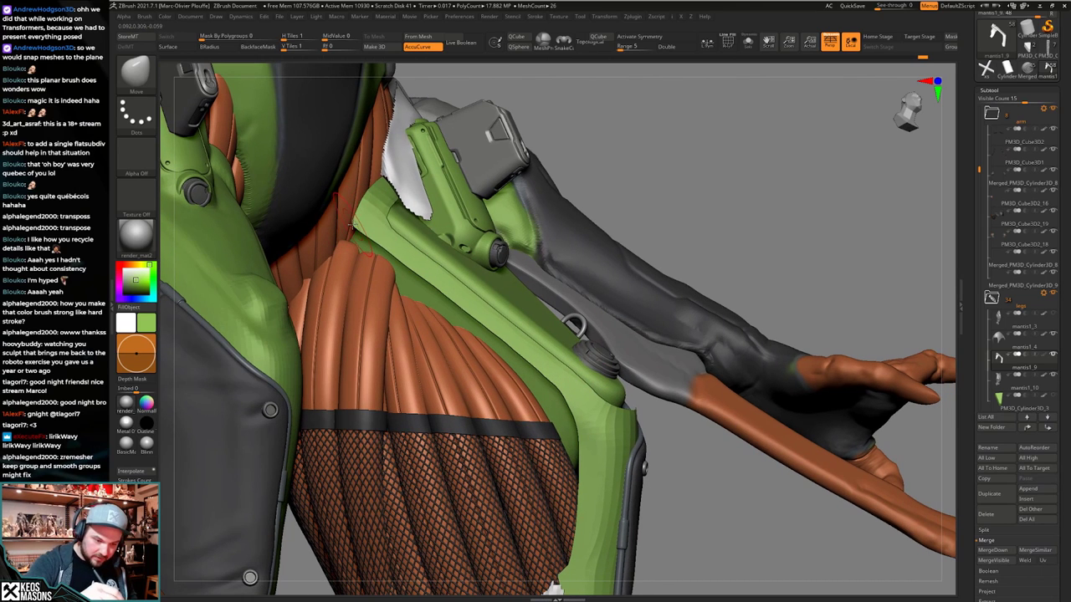
Reshape the frame's lower border and corner above the white knee area with the Move brush, and isolate the frame.
right_click_drag(633, 432, 554, 201)
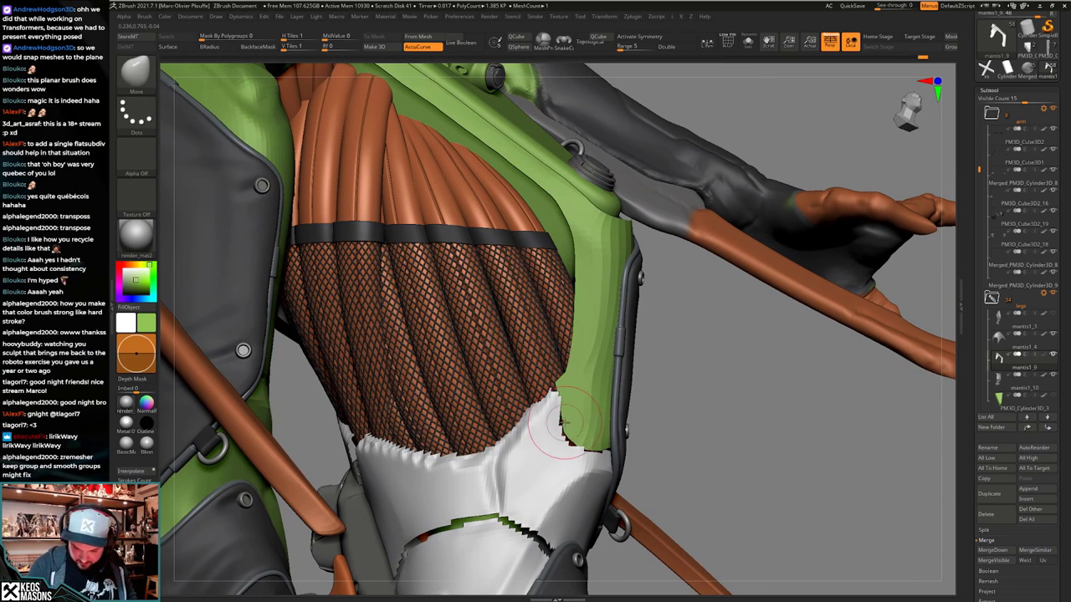
key("ctrl+shift+s")
left_click_drag(560, 414, 564, 400)
right_click_drag(586, 424, 628, 436)
left_click_drag(605, 450, 608, 454)
right_click_drag(607, 455, 619, 354)
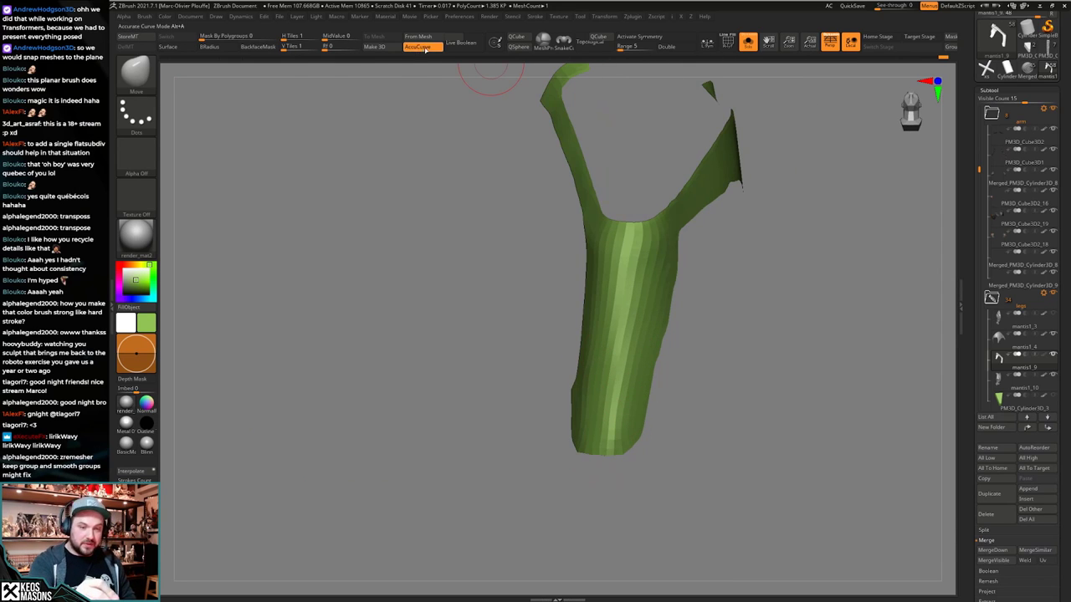
Look through the brush's curve settings for the accurate curve option.
left_click(146, 17)
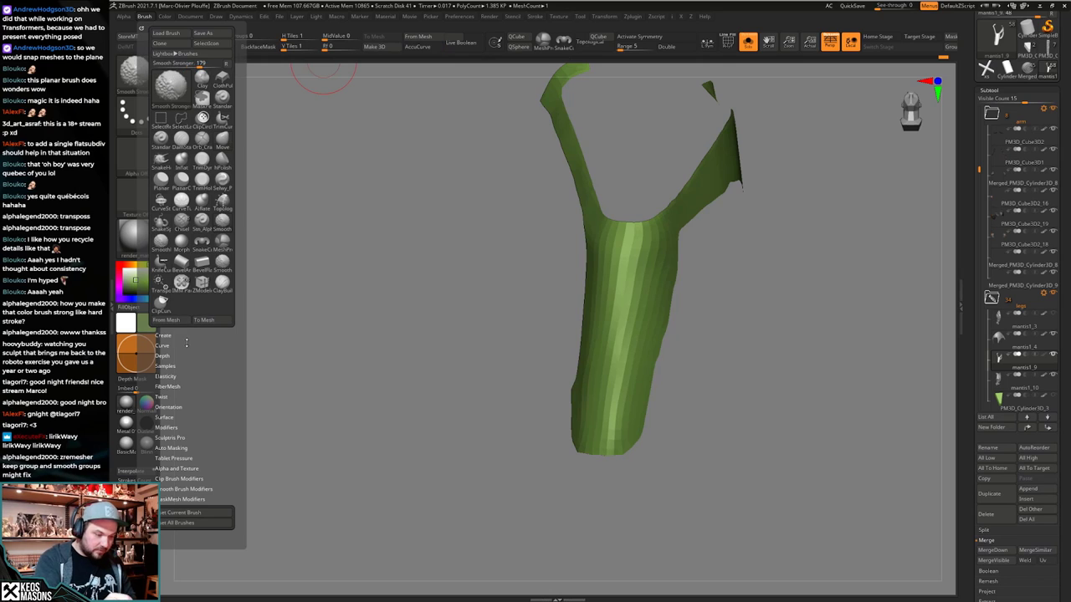
left_click(163, 345, "shift")
right_click_drag(456, 335, 462, 344)
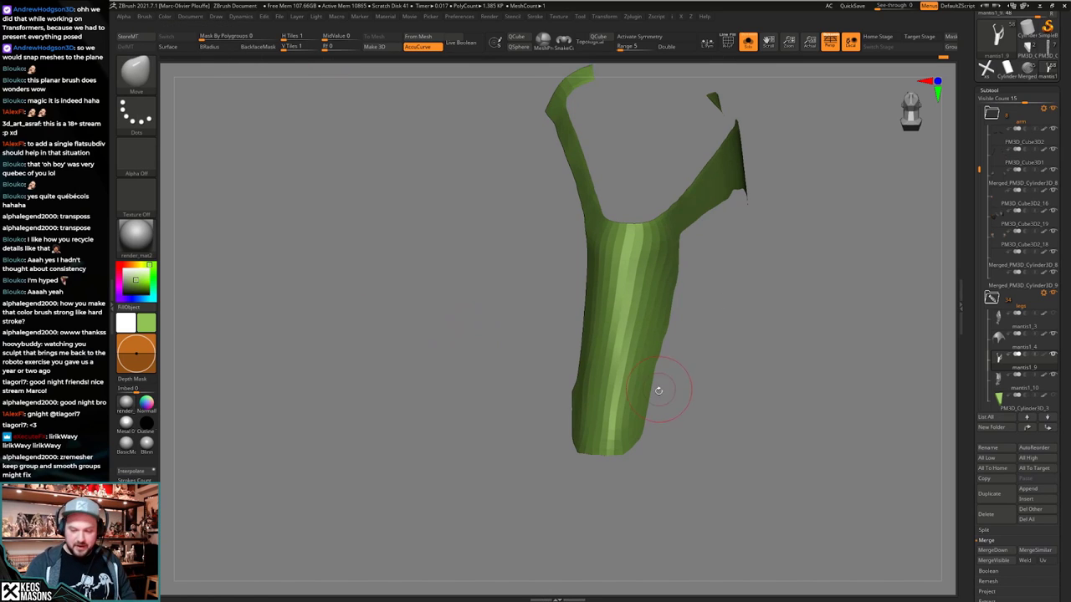
Compare Move brush pulls on the isolated frame's side edge with AccuCurve on and off, undoing each pull.
mouse_move(659, 390)
right_mouse_down()
mouse_move(672, 344)
mouse_move(653, 337)
right_mouse_up()
mouse_move(574, 310)
left_mouse_down()
mouse_move(503, 283)
mouse_move(328, 279)
left_mouse_up()
key("ctrl+z")
key("a")
mouse_move(564, 302)
left_mouse_down()
mouse_move(486, 283)
mouse_move(337, 281)
mouse_move(347, 282)
left_mouse_up()
key("ctrl+z")
left_click_drag(567, 306, 506, 285)
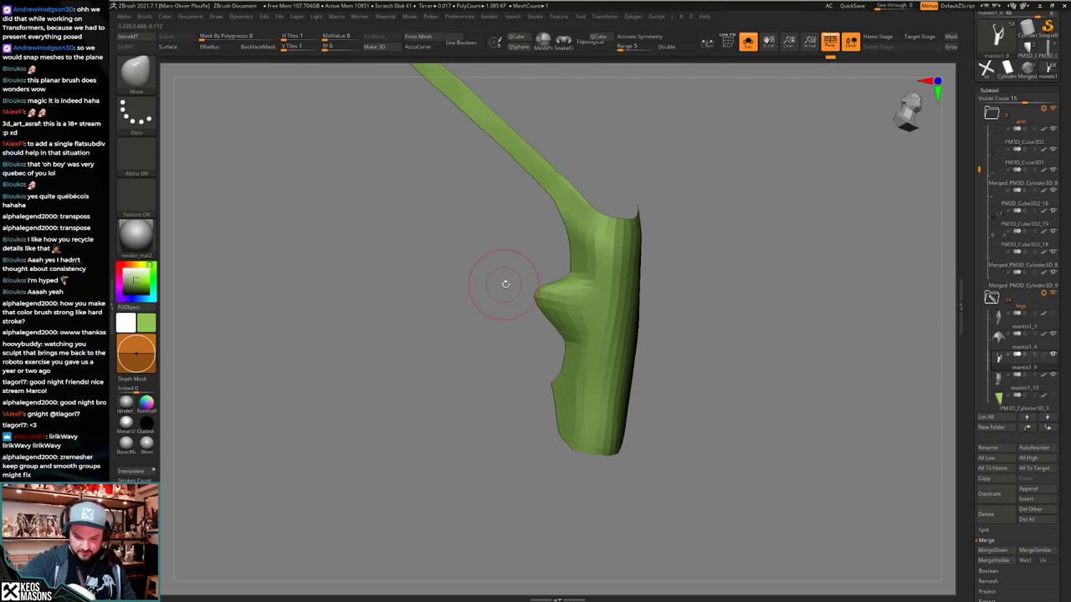
key("ctrl+z")
key("a")
left_click_drag(574, 304, 481, 296)
key("ctrl+z")
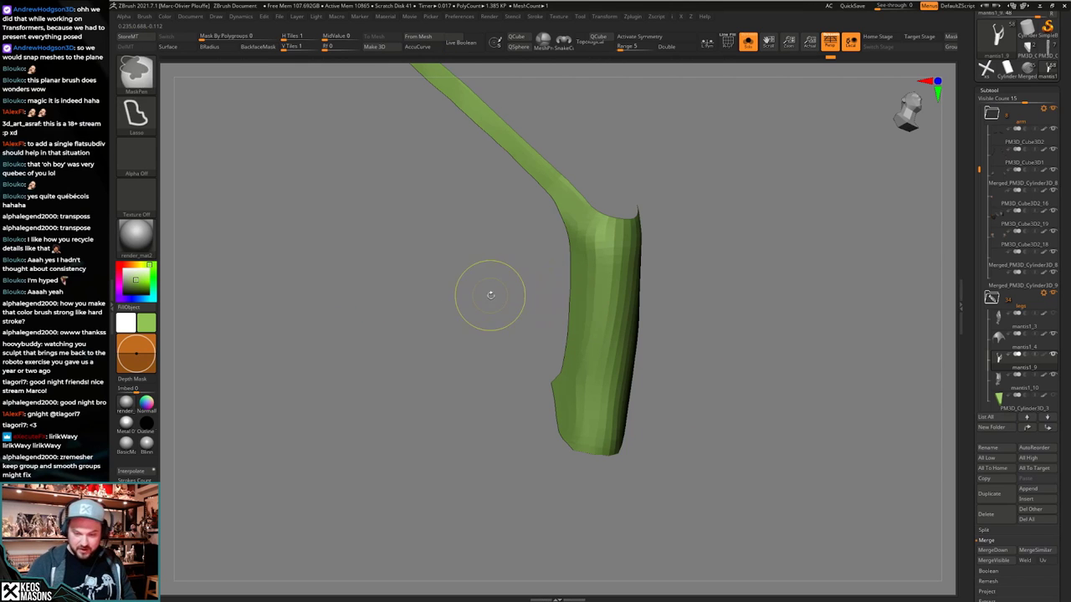
Reshape the edge of the isolated thigh frame's long downward strip and its upper corner with the Move brush.
right_click_drag(491, 296, 639, 339)
key("alt+s")
key("alt+s")
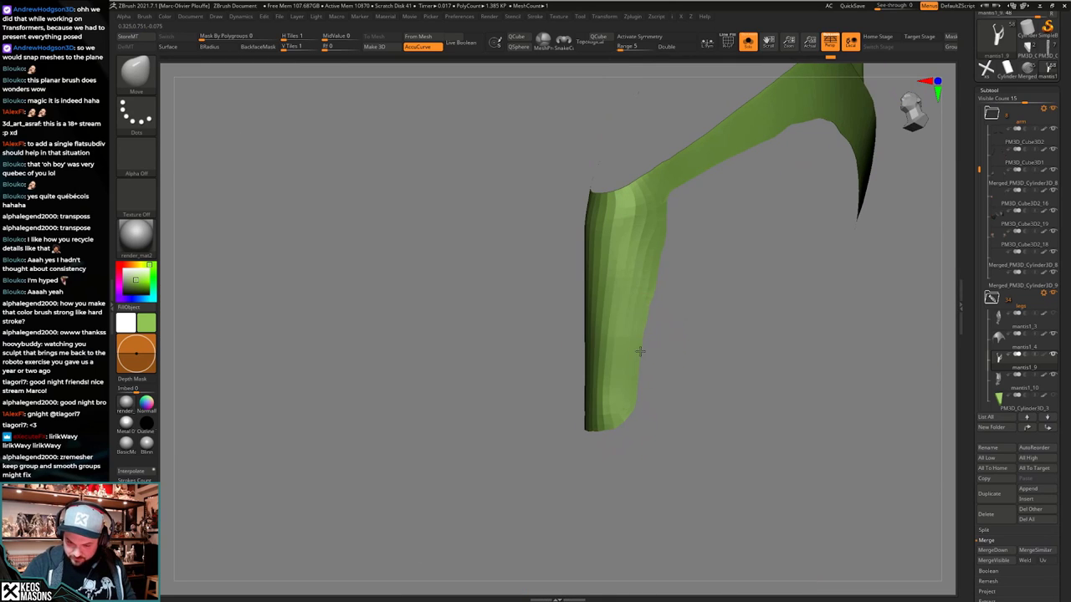
key("space")
left_click(649, 308)
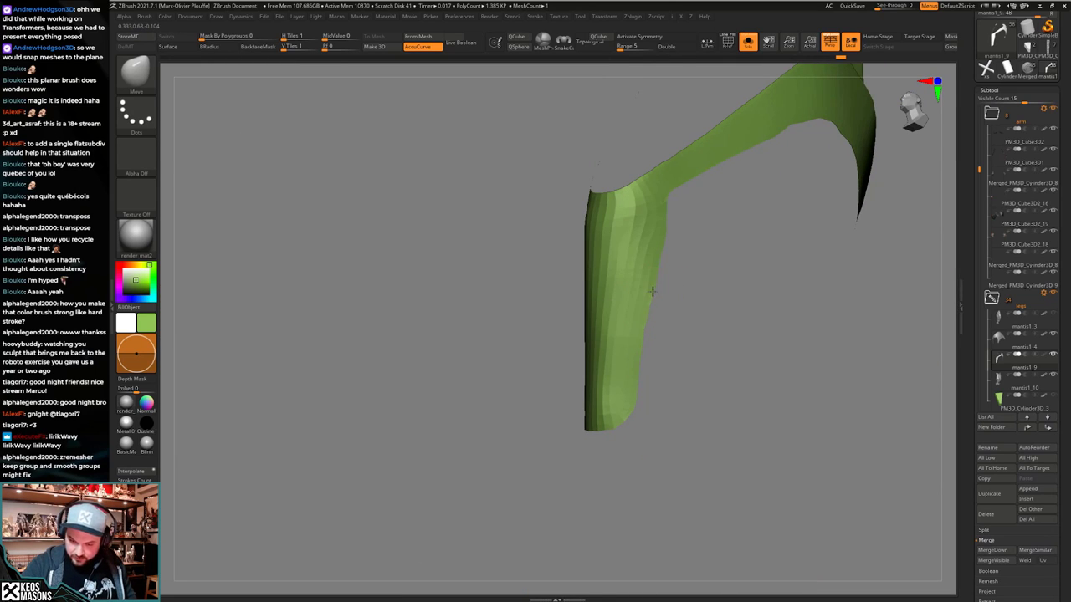
right_click_drag(656, 282, 654, 276)
left_click_drag(661, 243, 663, 238)
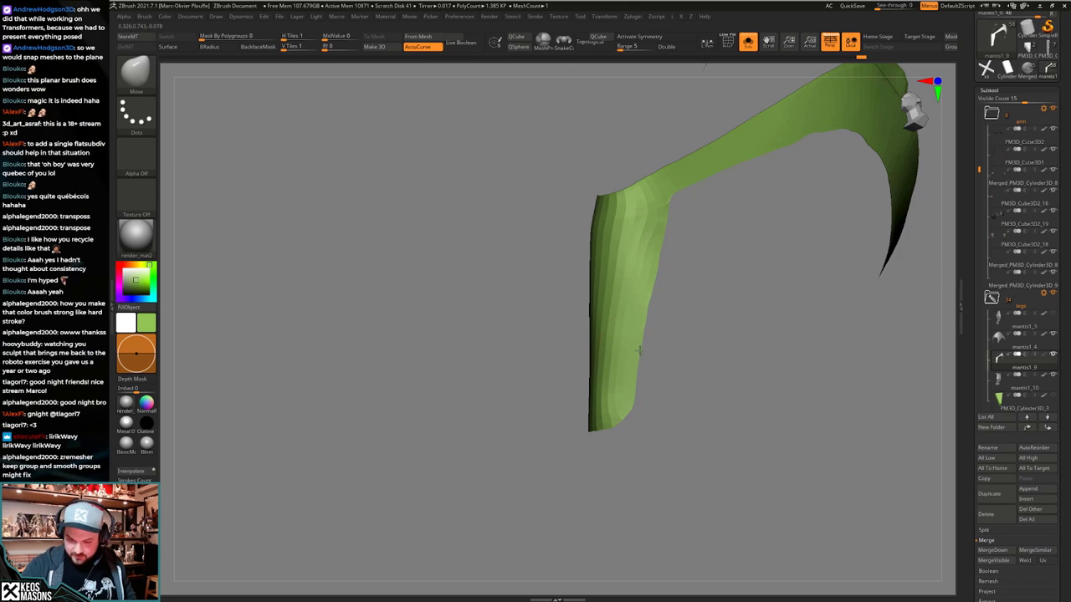
left_click_drag(665, 232, 662, 231)
mouse_move(669, 219)
right_mouse_down("alt")
mouse_move(627, 343)
mouse_move(616, 295)
right_mouse_up("alt")
right_click(626, 327)
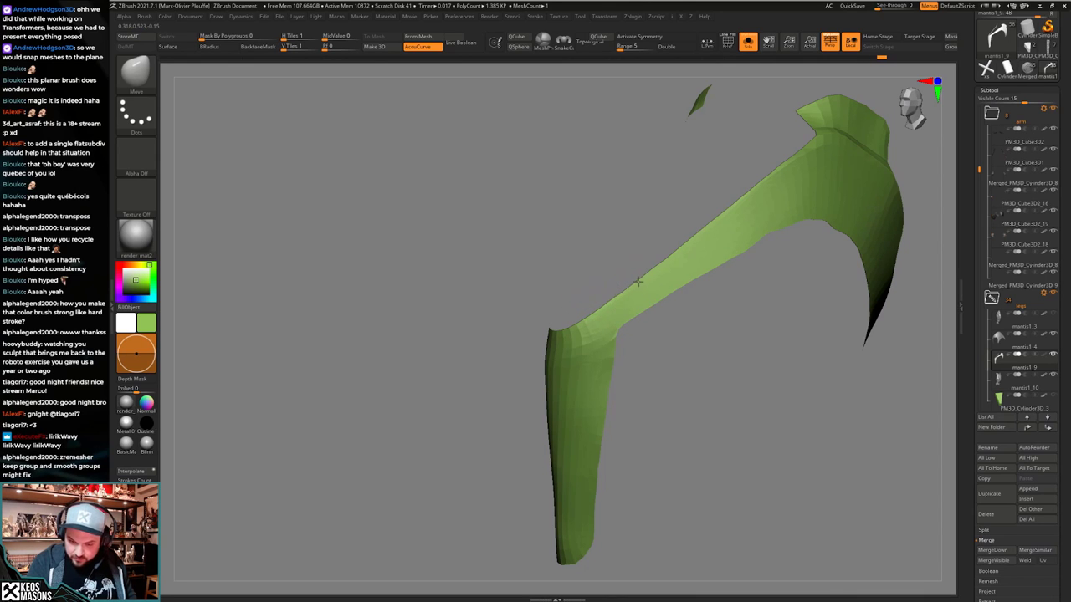
Refine the outline of the narrow diagonal arm and the curved side wing of the isolated frame with the Move brush.
right_click_drag(751, 277, 725, 286, "alt")
key("alt+s")
key("alt+s")
right_click(698, 302)
right_click(676, 312)
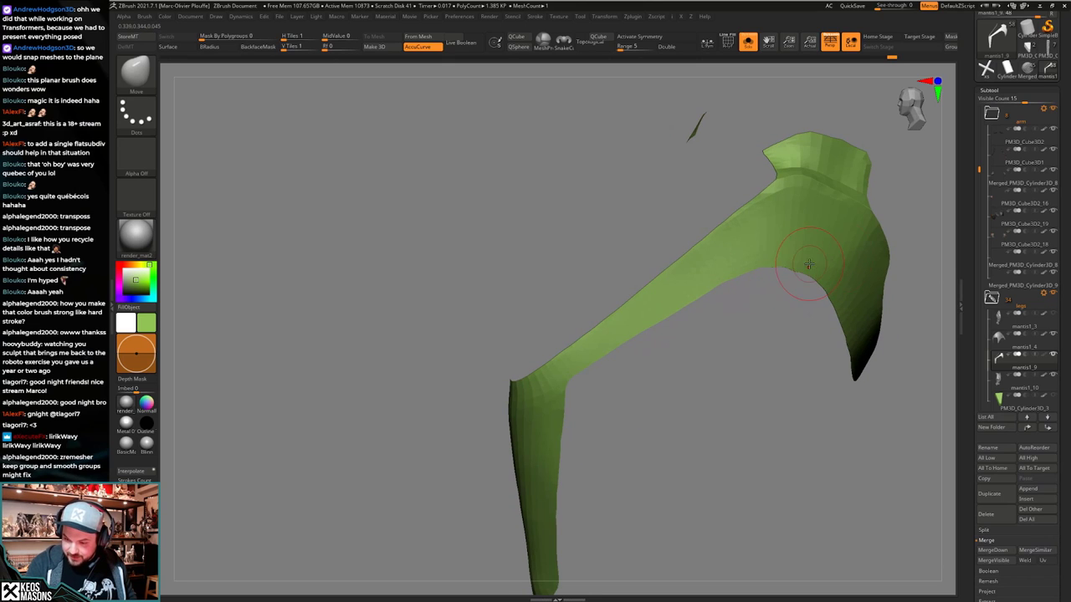
right_click_drag(809, 264, 791, 272)
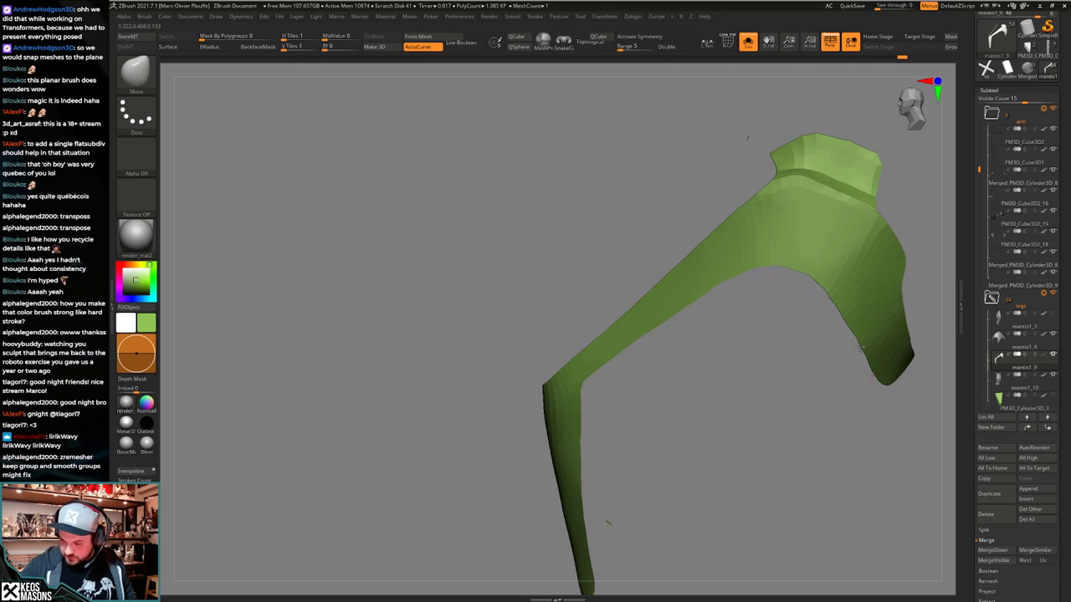
right_click_drag(860, 345, 821, 323)
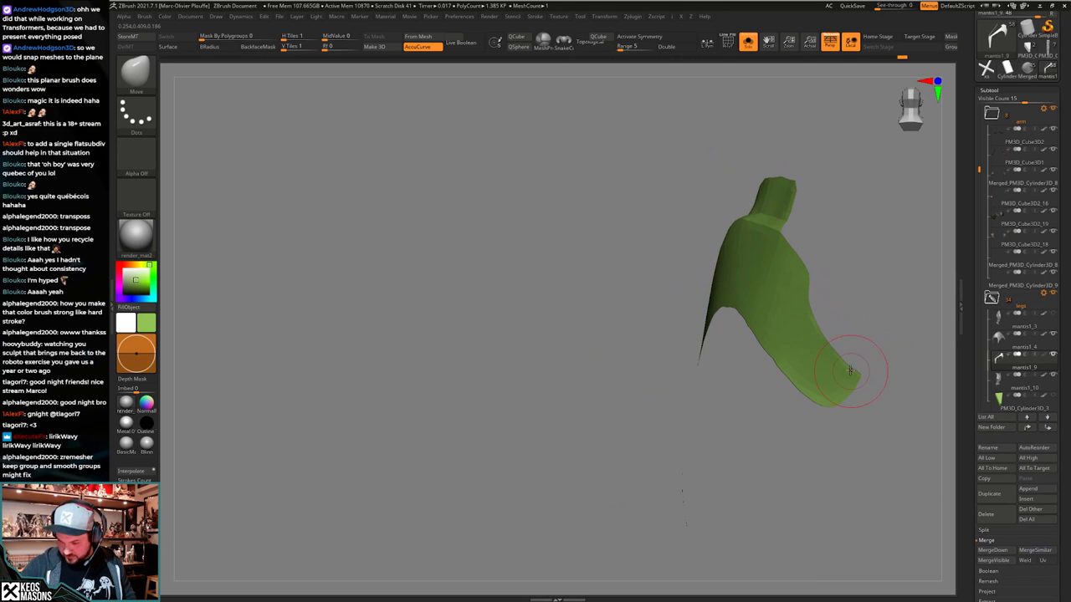
Adjust the end of the frame's side wing with the Move brush, checking its fit against the full model.
key("shift+s")
right_click_drag(865, 353, 796, 352)
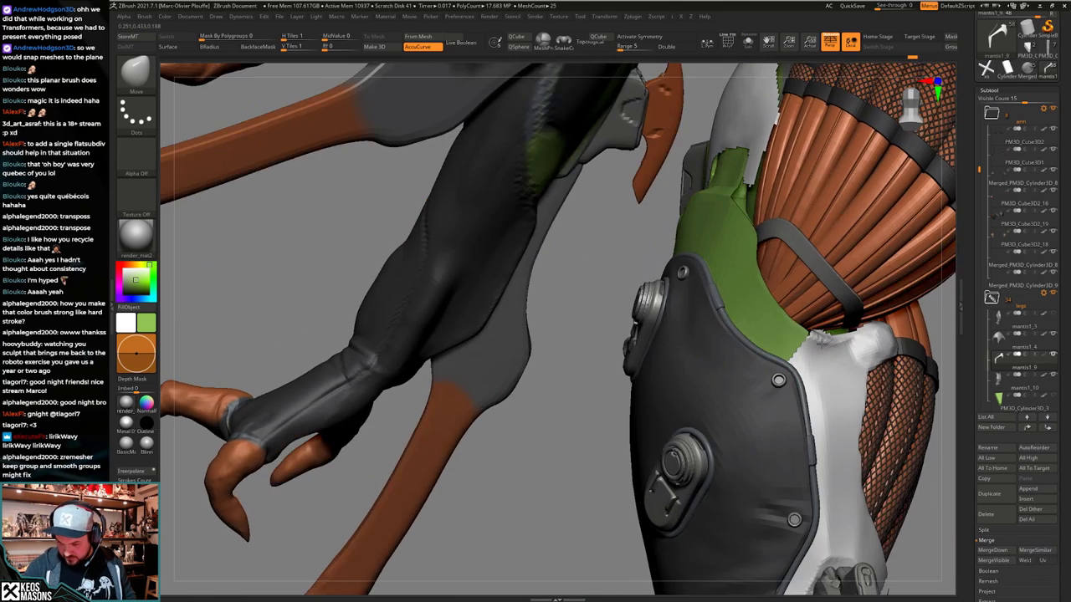
key("shift+s")
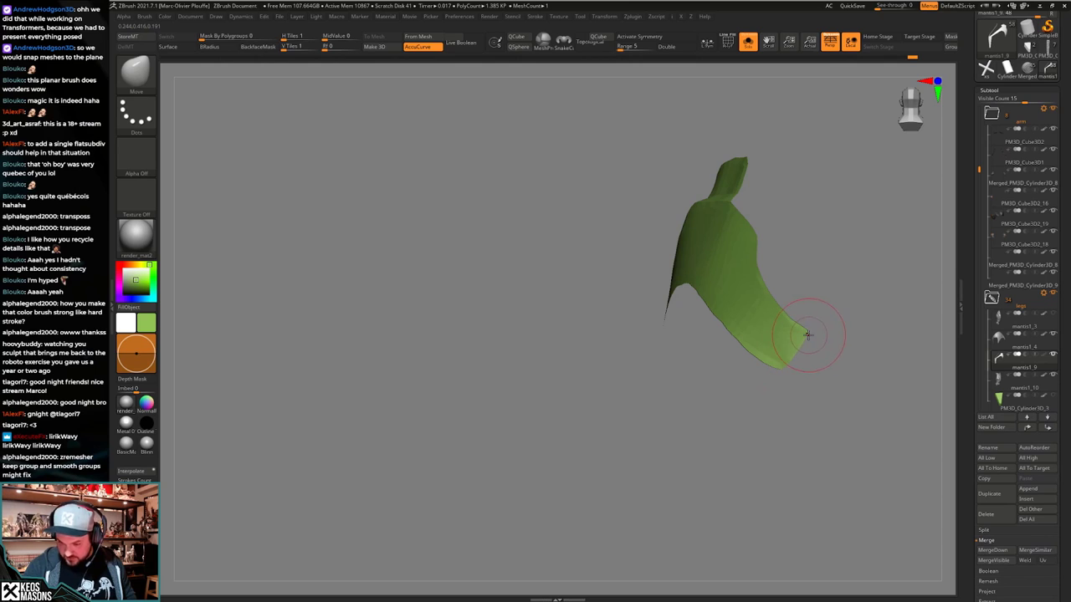
mouse_move(811, 321)
right_mouse_down("alt")
mouse_move(736, 354)
mouse_move(649, 216)
right_mouse_up("alt")
key("shift+s")
key("shift+s")
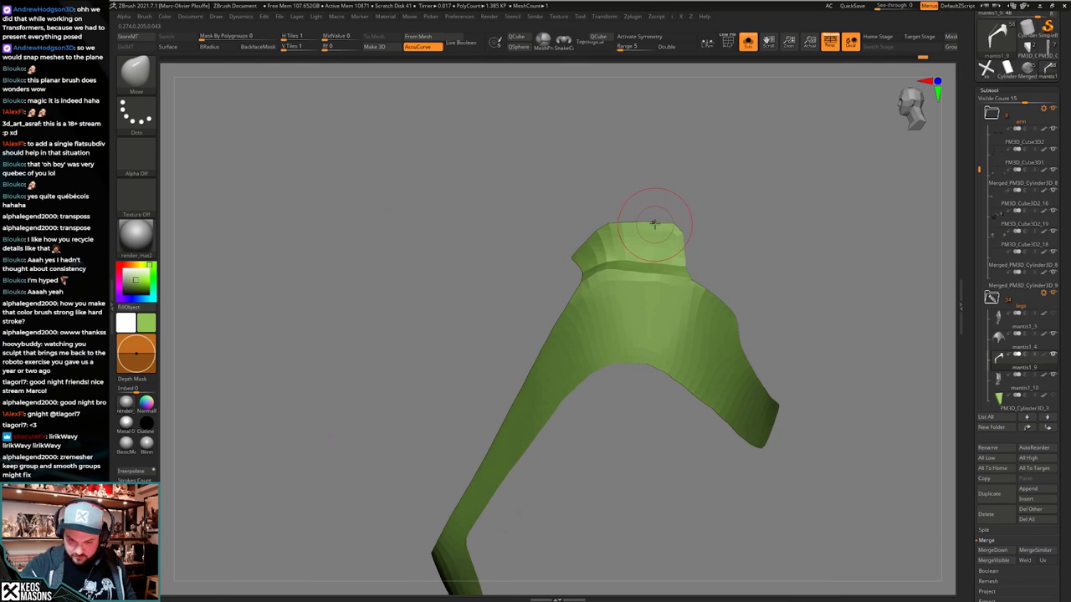
Nudge the top edge of the frame's raised collar with the Move brush and show the full model again.
left_click_drag(652, 220, 628, 219)
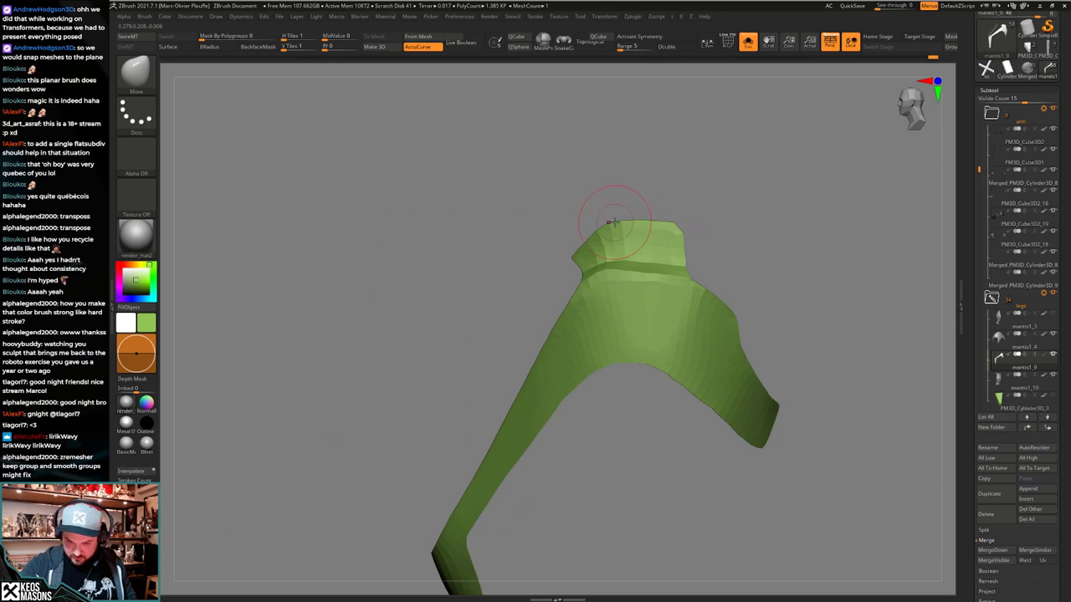
mouse_move(610, 215)
right_mouse_down()
mouse_move(619, 199)
mouse_move(633, 369)
mouse_move(648, 344)
mouse_move(634, 385)
right_mouse_up()
right_click_drag(633, 385, 610, 358)
key("shift+s")
right_click(618, 356)
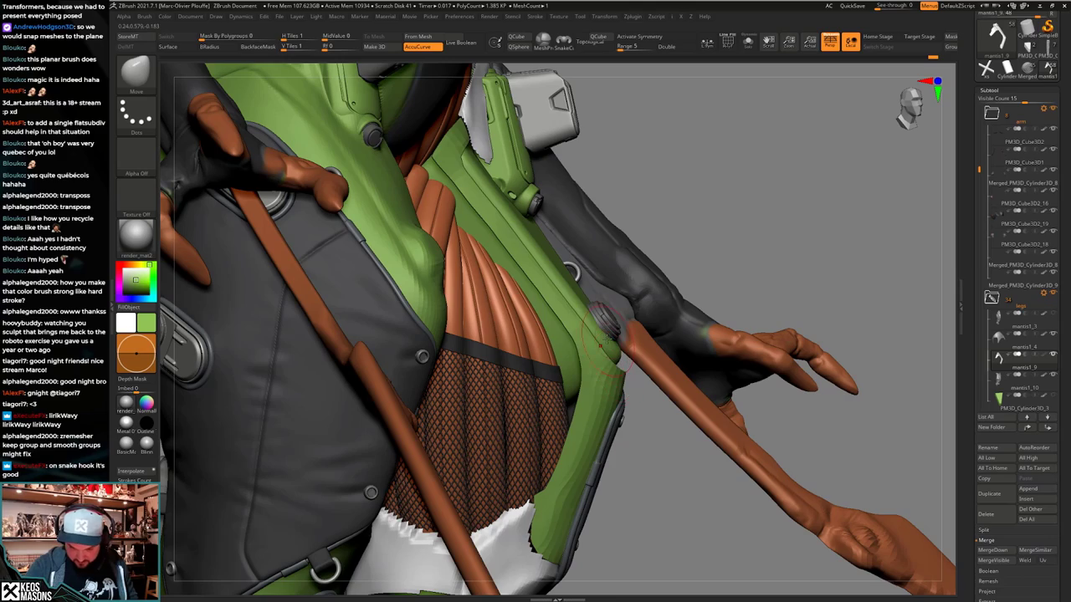
Adjust the green frame's upper rim around the thigh plate with the Move brush so it follows the plate.
right_click_drag(615, 368, 665, 339)
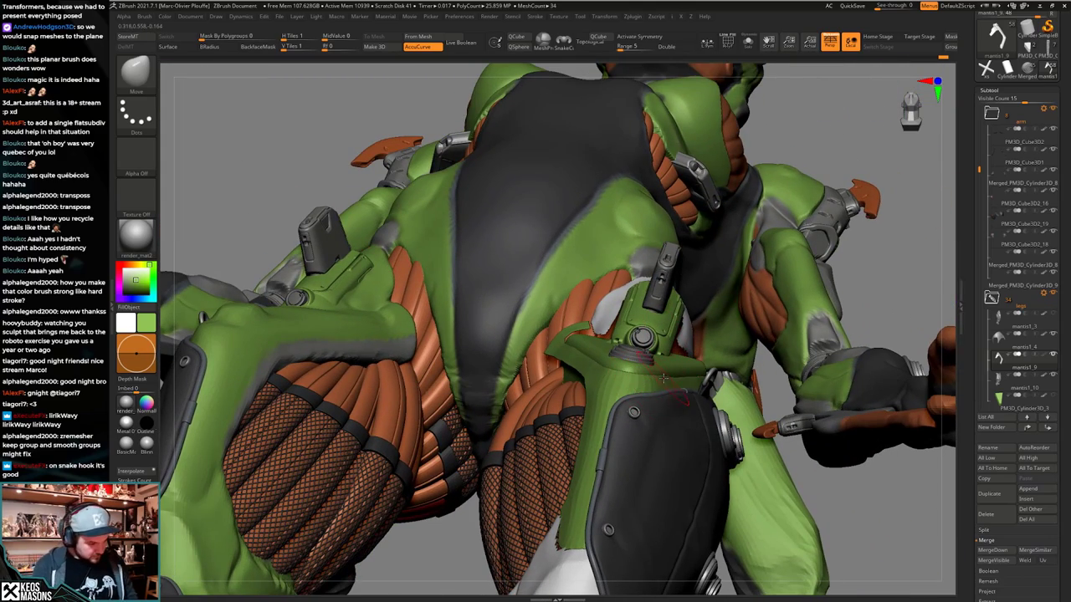
right_click_drag(661, 391, 636, 410)
right_click(636, 415)
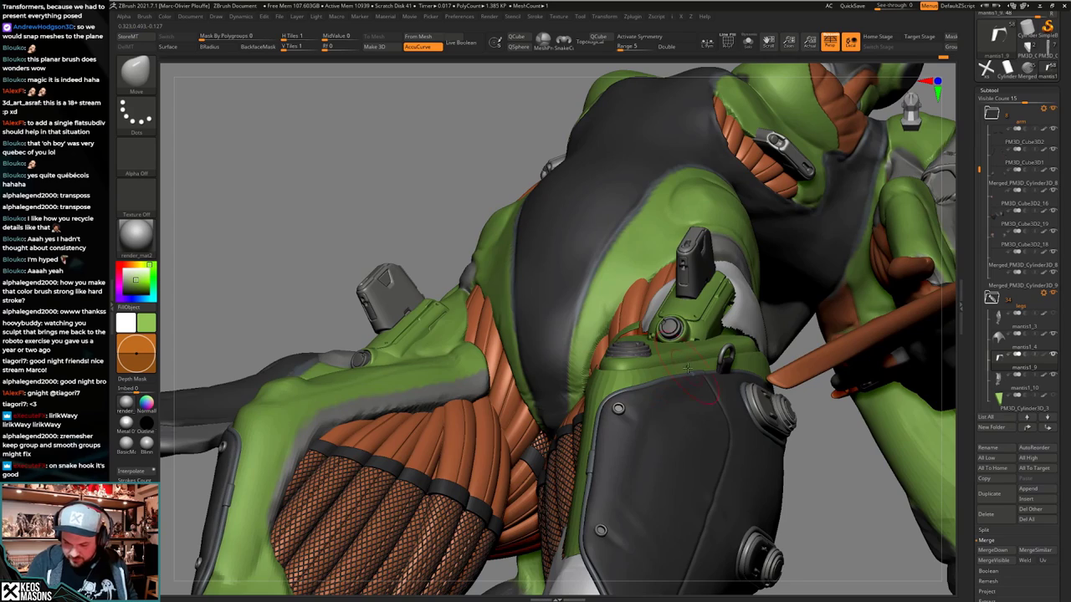
right_click_drag(688, 368, 626, 370)
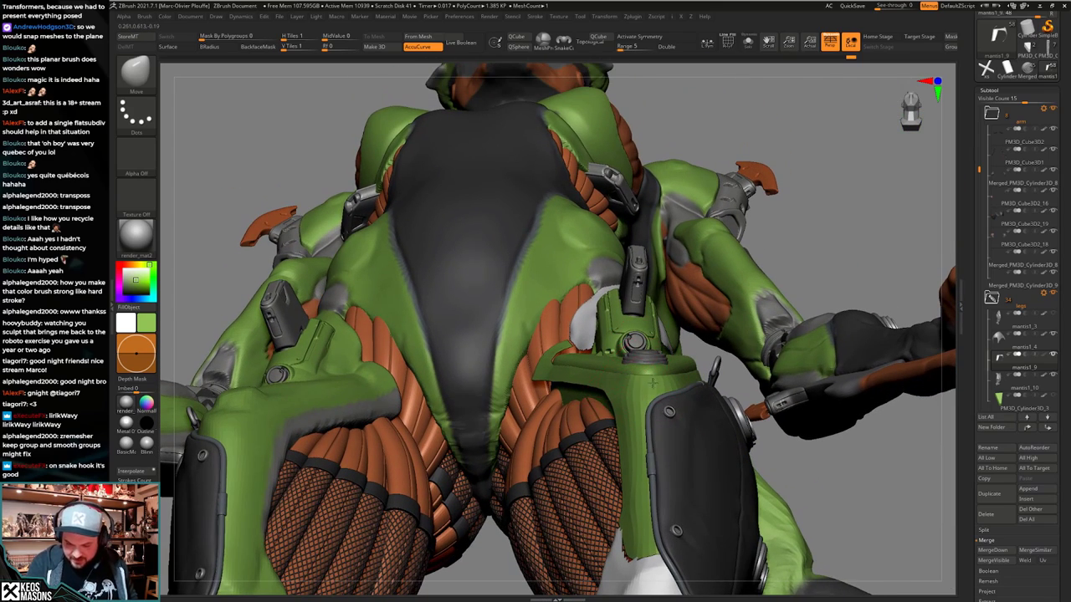
right_click_drag(653, 383, 636, 359)
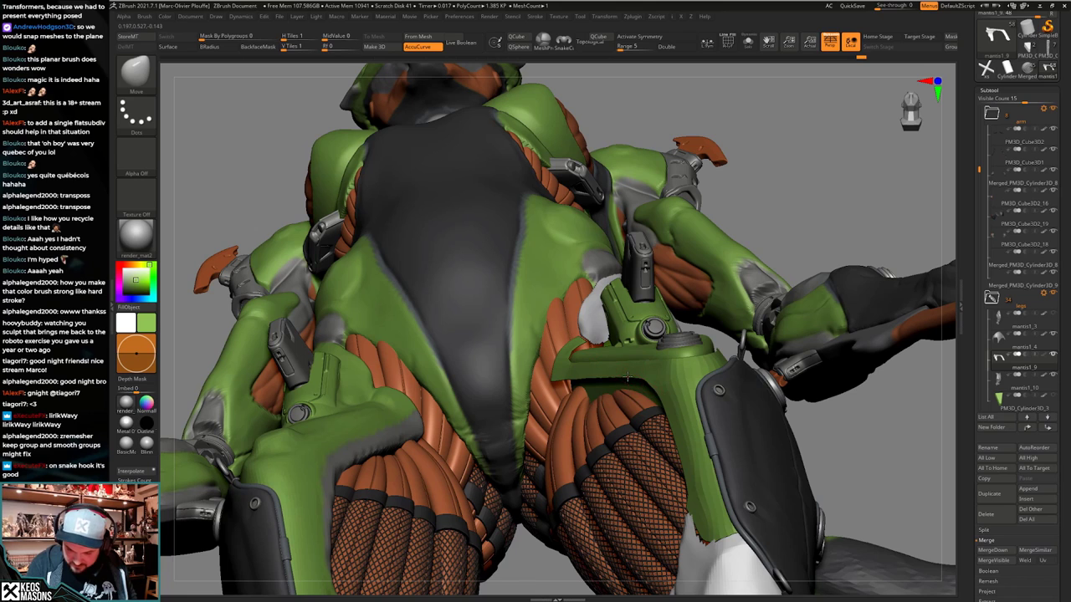
Change the brush size and move the frame's inner thigh edge closer to the triangular green plate.
right_click_drag(649, 382, 590, 375)
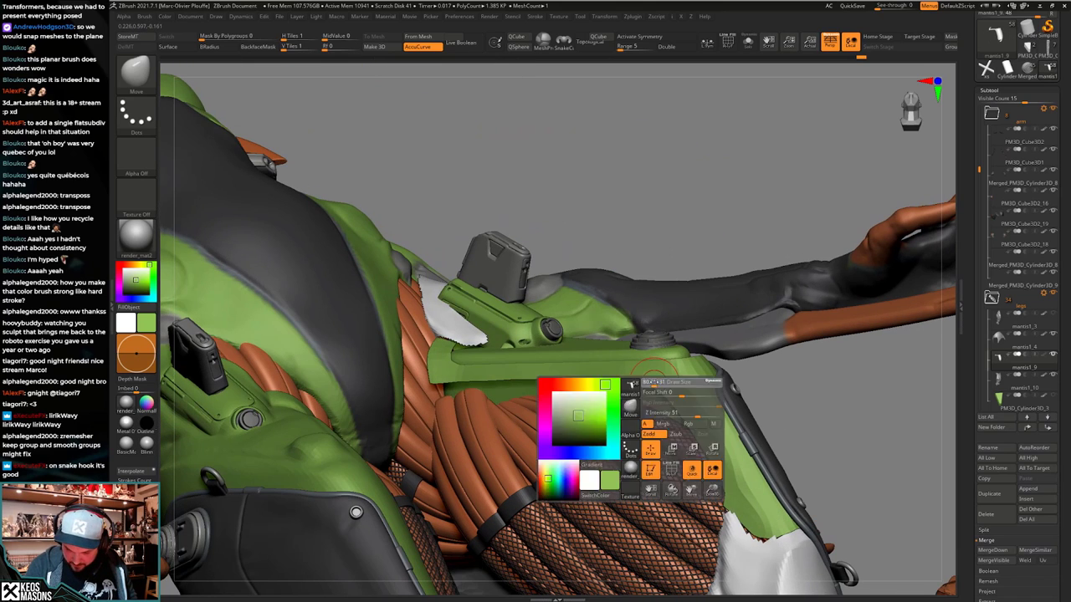
right_click_drag(696, 398, 601, 352)
right_click_drag(568, 263, 526, 285)
right_click_drag(698, 368, 605, 384)
key("s")
left_click_drag(605, 384, 597, 381)
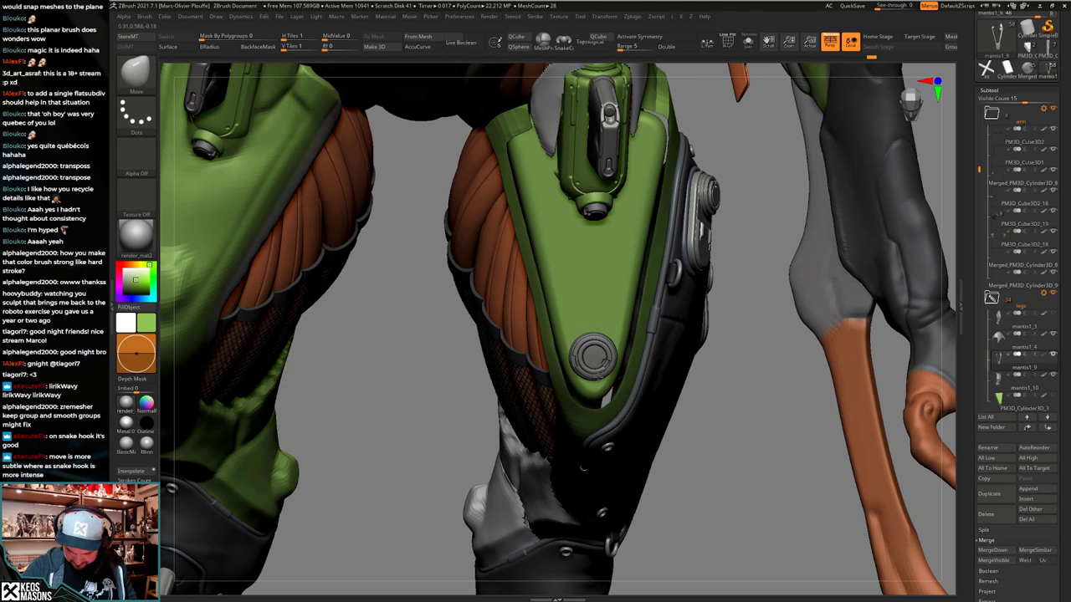
Push the frame's outer edge to follow the triangular thigh plate, adjusting the Move brush size as needed.
key("space")
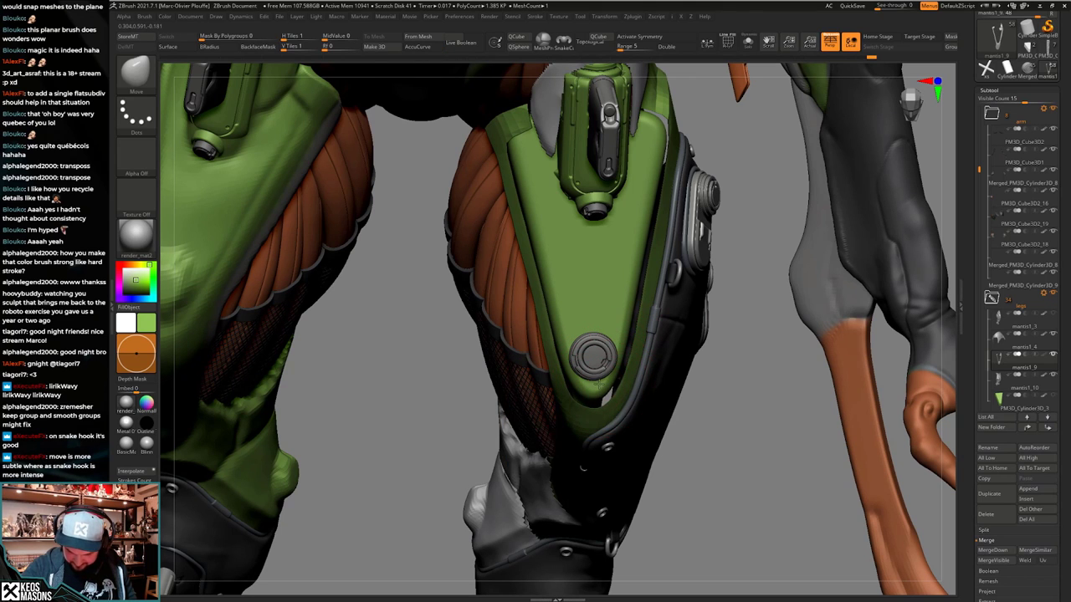
left_click_drag(634, 343, 629, 346)
mouse_move(629, 346)
right_mouse_down()
mouse_move(656, 322)
mouse_move(637, 331)
mouse_move(577, 476)
mouse_move(592, 464)
right_mouse_up()
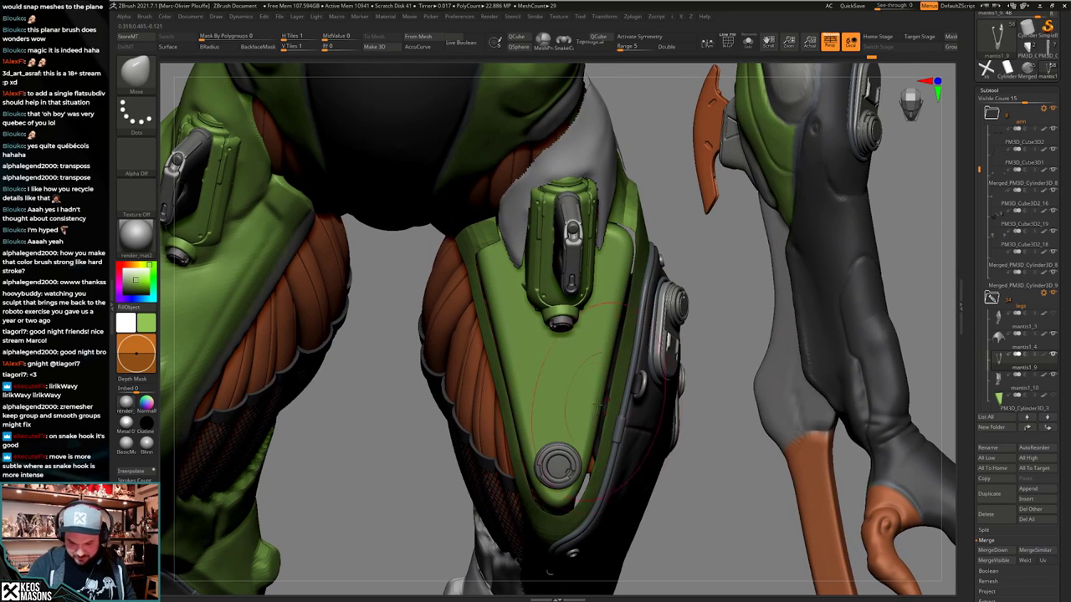
mouse_move(600, 440)
left_mouse_down()
mouse_move(586, 422)
mouse_move(574, 452)
left_mouse_up()
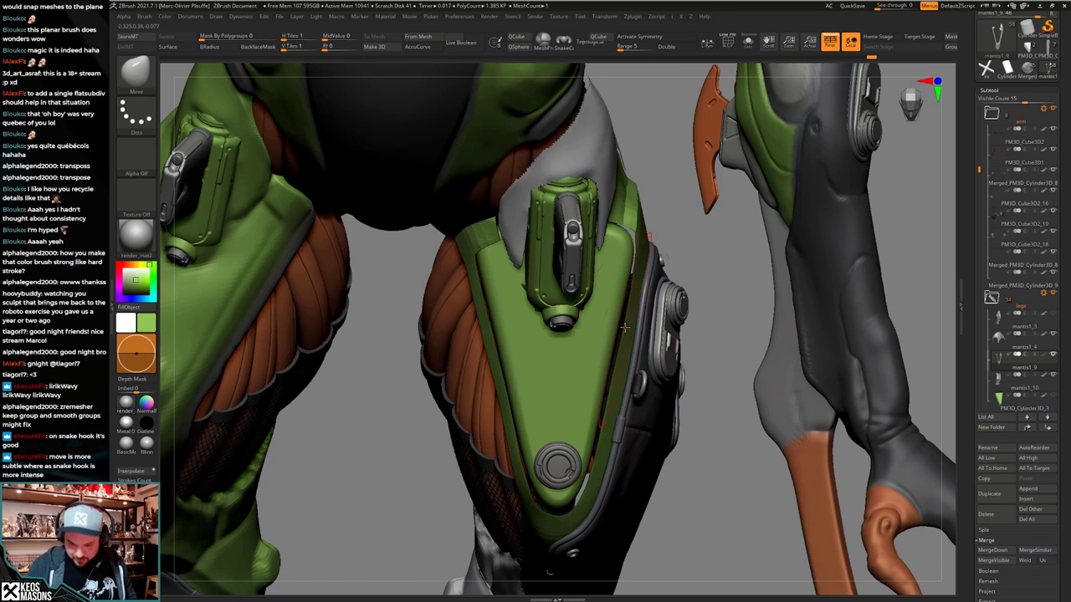
key("space")
key("space")
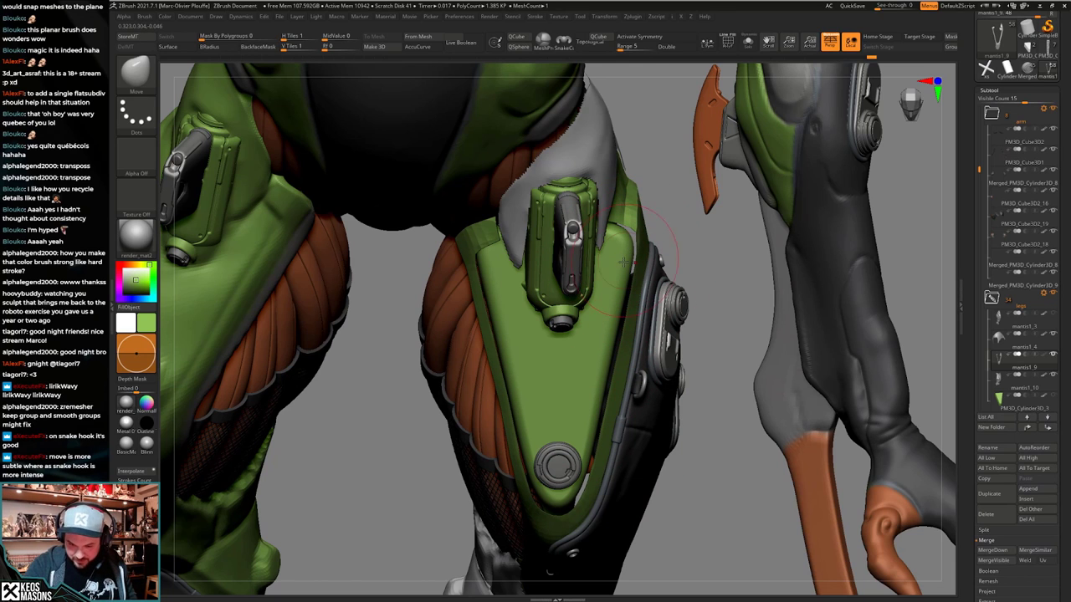
key("space")
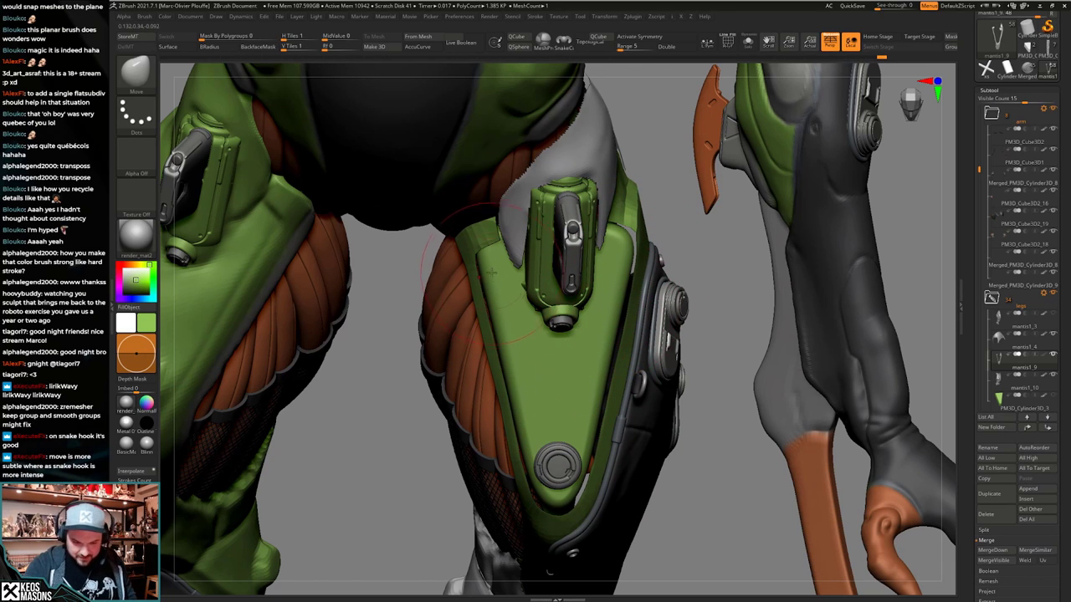
Shape the frame's inner edge and rounded lower tip around the triangular thigh plate with the Move brush.
key("space")
left_click_drag(495, 267, 492, 277)
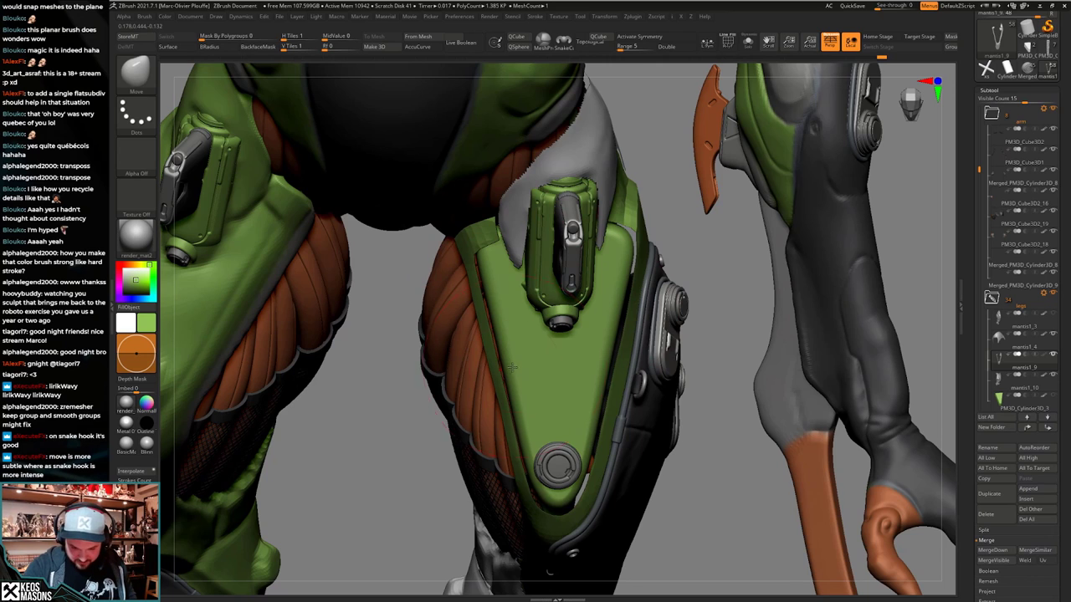
right_click_drag(512, 368, 533, 342)
right_click_drag(527, 408, 525, 357, "alt")
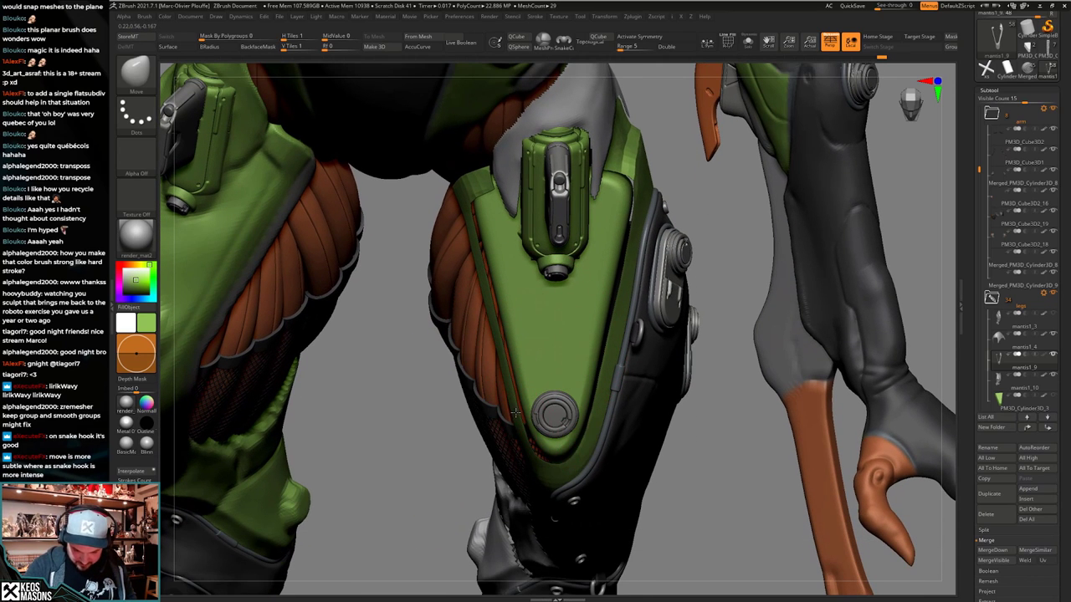
right_click_drag(555, 421, 565, 432)
right_click_drag(563, 467, 553, 464)
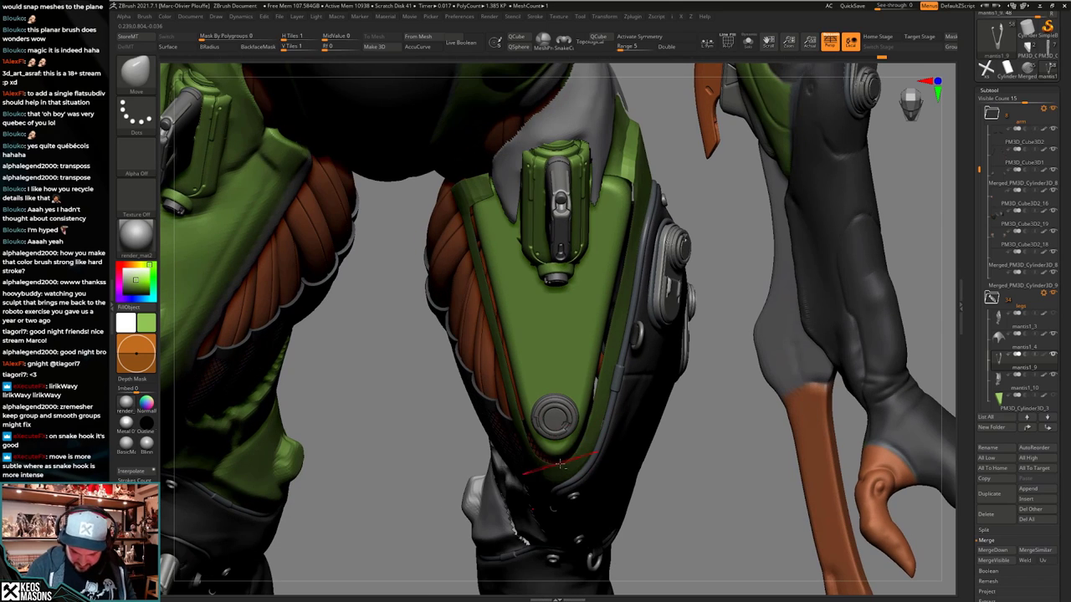
right_click(548, 445)
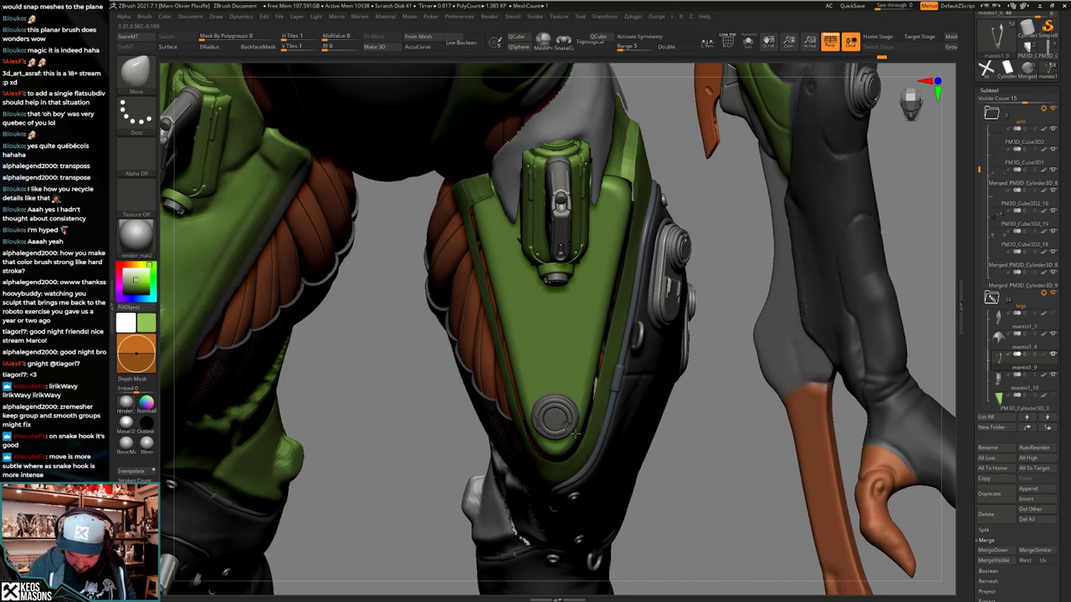
left_click_drag(564, 443, 566, 438)
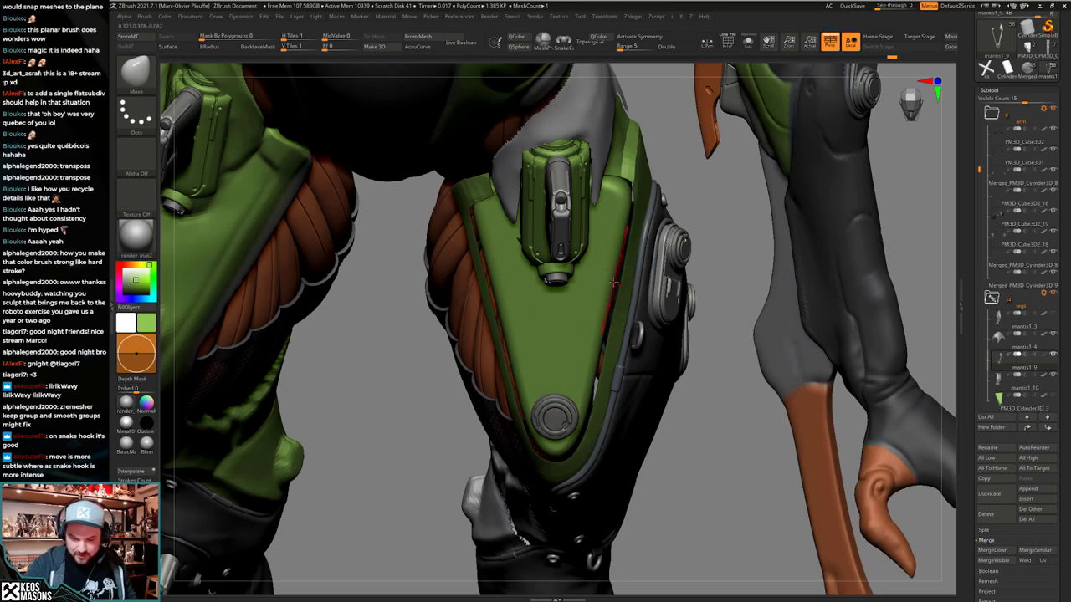
Adjust the frame's upper inner corner beside the hip muscles with the Move brush.
mouse_move(613, 281)
right_mouse_down()
mouse_move(560, 372)
mouse_move(505, 224)
mouse_move(564, 322)
mouse_move(553, 178)
right_mouse_up()
left_click_drag(524, 227, 543, 213)
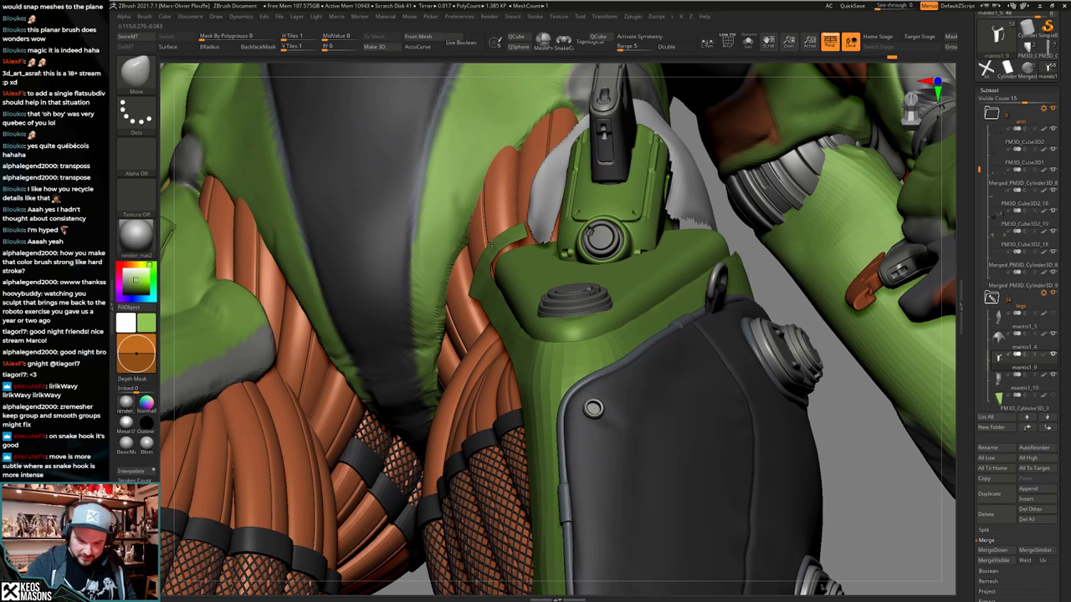
key("a")
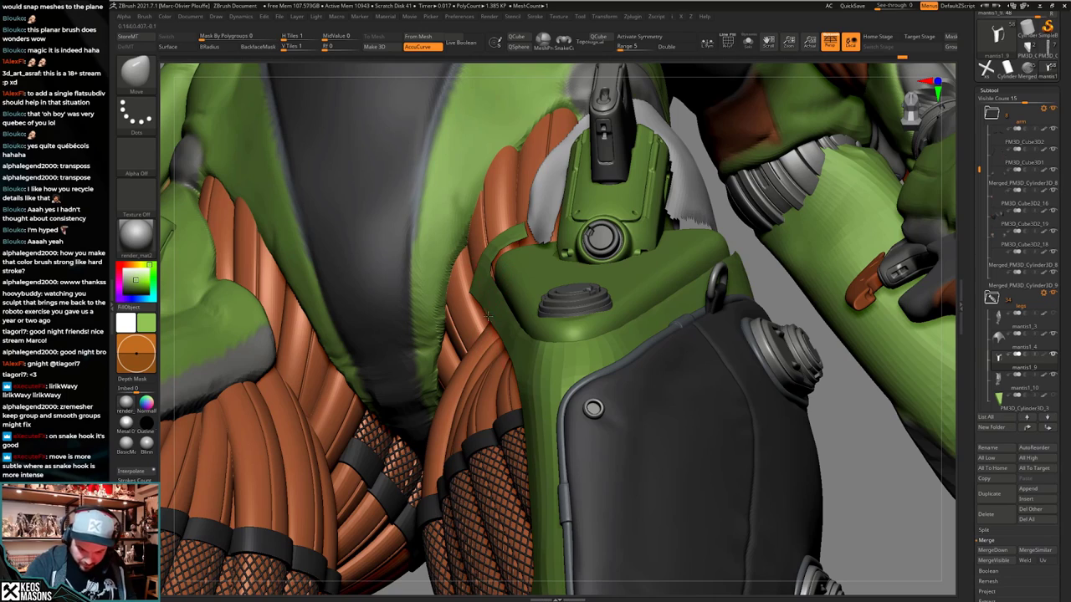
Select the green foot armour subtool mantis1_5, isolate it, and examine its panel details from the side.
mouse_move(507, 349)
right_mouse_down("ctrl")
mouse_move(502, 259)
mouse_move(545, 450)
mouse_move(591, 426)
right_mouse_up("ctrl")
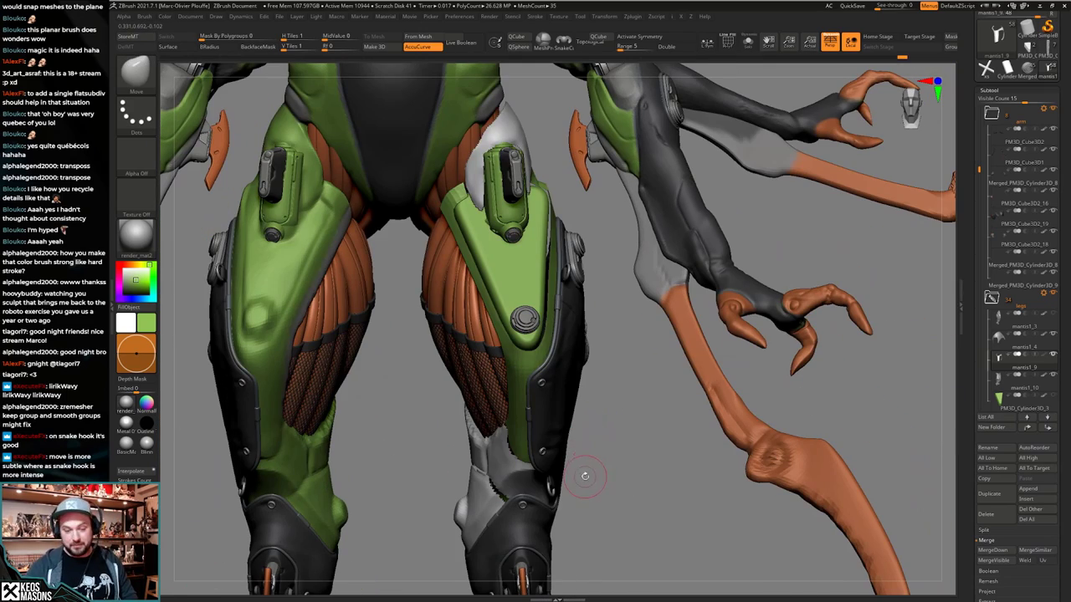
right_click_drag(585, 476, 569, 407)
right_click_drag(552, 288, 542, 366, "alt")
right_click_drag(575, 405, 525, 149)
right_click_drag(548, 418, 553, 179, "alt")
left_click(586, 447, "alt")
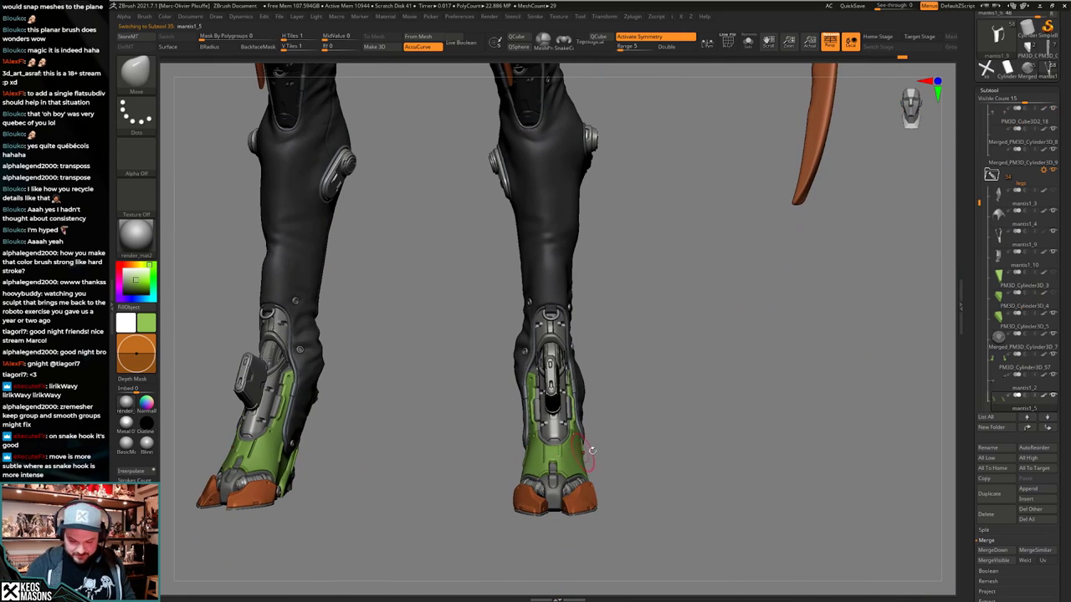
key("alt+s")
right_click_drag(577, 494, 443, 450, "ctrl")
right_click_drag(623, 314, 609, 441, "ctrl")
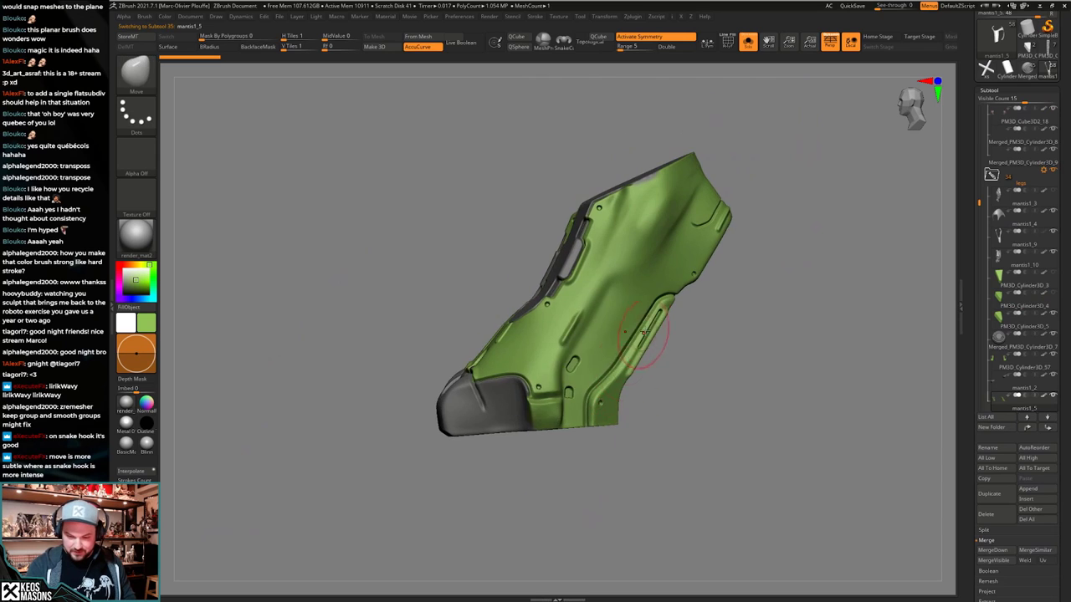
right_click_drag(644, 324, 640, 271, "ctrl")
mouse_move(640, 271)
right_mouse_down()
mouse_move(598, 276)
mouse_move(649, 280)
mouse_move(657, 348)
mouse_move(645, 258)
right_mouse_up()
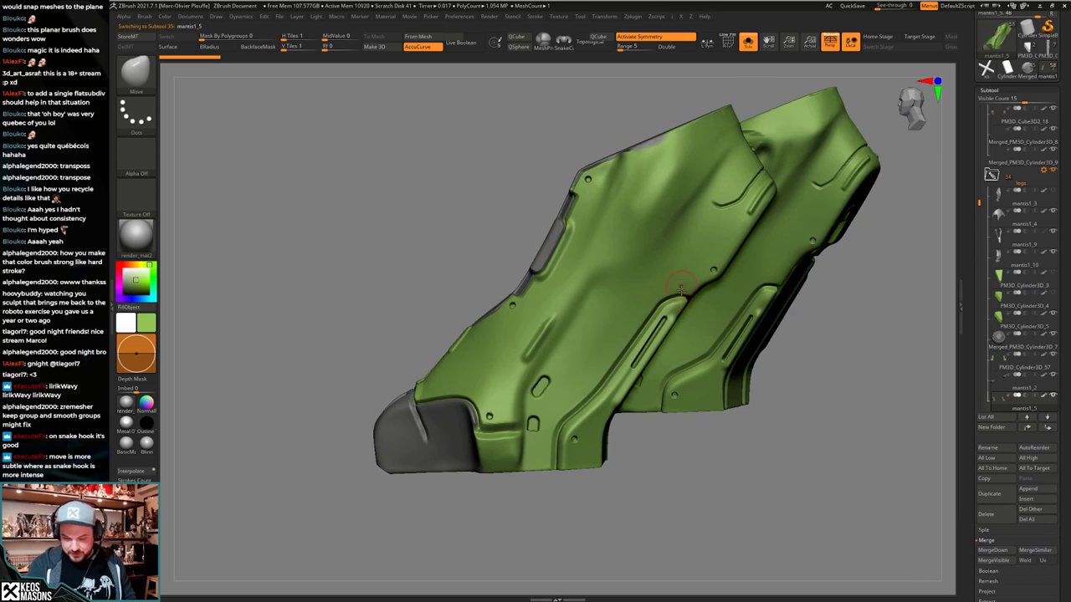
right_click_drag(680, 287, 691, 304)
right_click_drag(590, 397, 534, 224)
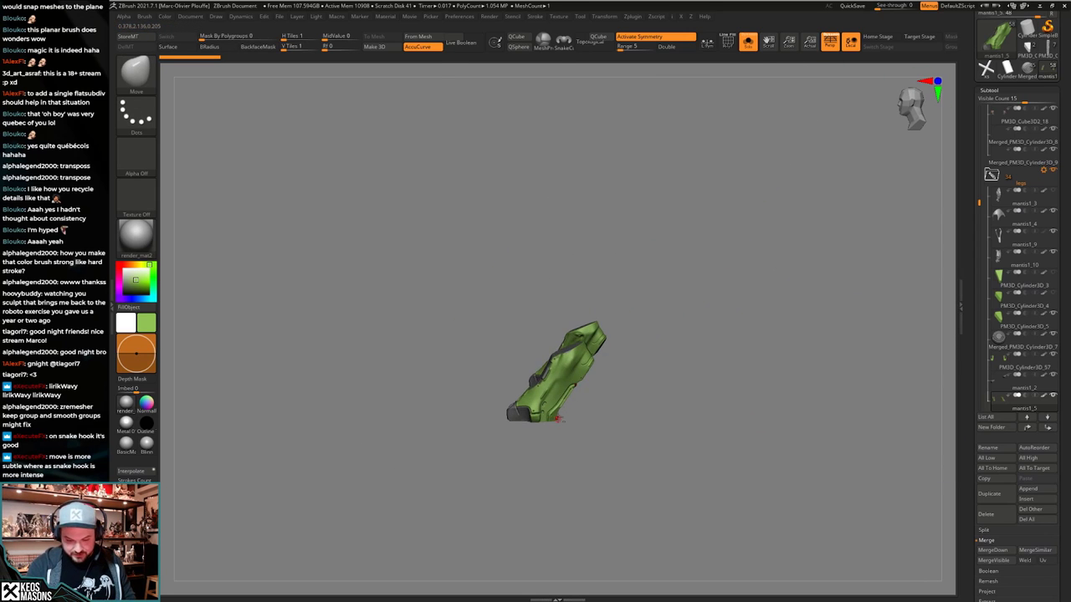
Select the thigh frame subtool mantis1_9, nudge its edge beside the mesh-covered muscle with the Move brush, and isolate the frame.
key("alt+s")
right_click_drag(544, 410, 609, 577)
right_click_drag(559, 343, 559, 518, "ctrl")
left_click(553, 325)
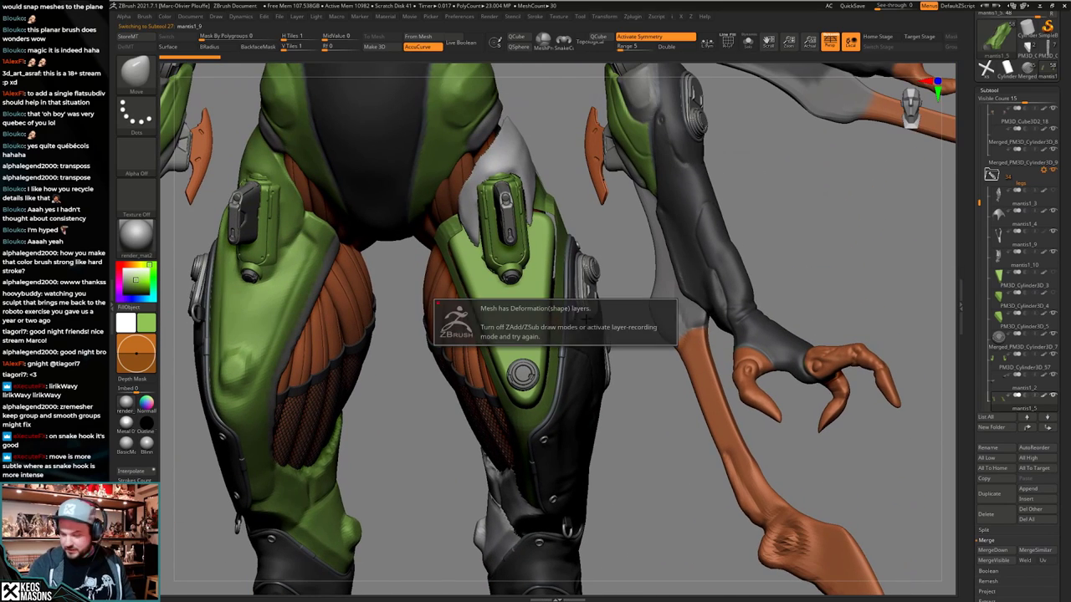
left_click(554, 324, "alt")
right_click_drag(554, 325, 557, 359, "alt")
mouse_move(557, 360)
right_mouse_down("ctrl")
mouse_move(560, 410)
mouse_move(577, 395)
mouse_move(549, 398)
mouse_move(572, 386)
mouse_move(509, 283)
mouse_move(546, 444)
mouse_move(577, 418)
mouse_move(535, 385)
mouse_move(558, 435)
mouse_move(561, 368)
right_mouse_up("ctrl")
key("space")
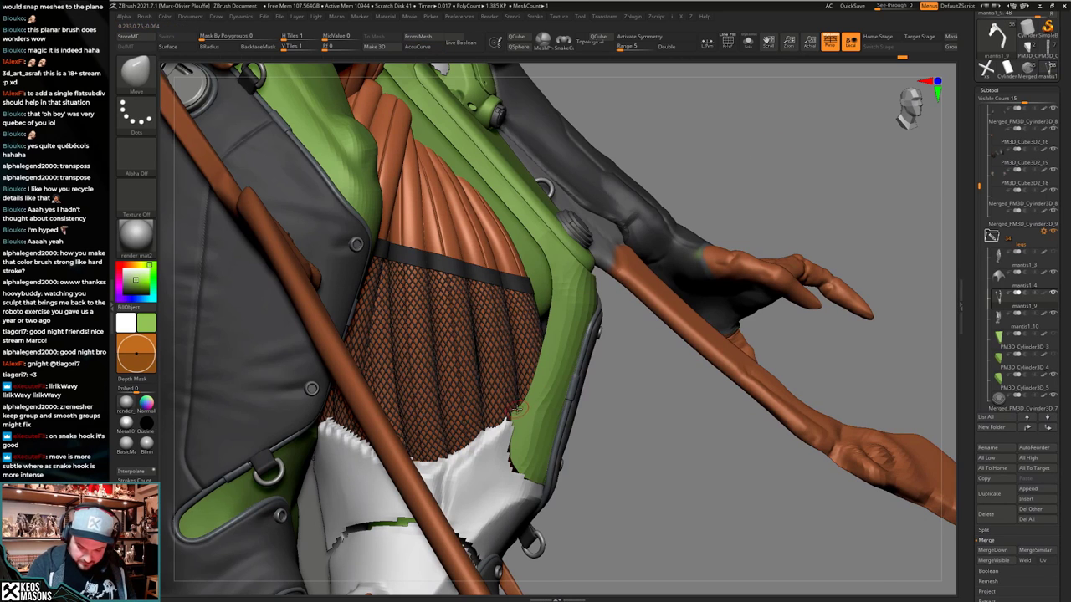
left_click_drag(516, 409, 515, 412)
right_click_drag(547, 418, 614, 347, "ctrl")
mouse_move(614, 346)
right_mouse_down("alt")
mouse_move(596, 409)
mouse_move(588, 406)
mouse_move(620, 387)
right_mouse_up("alt")
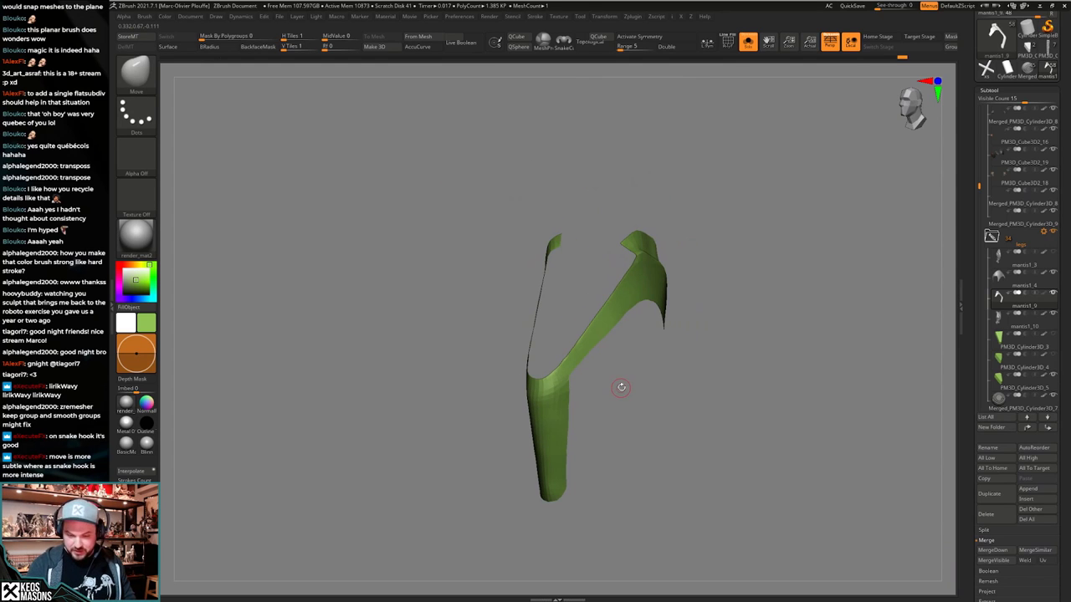
Save the tool over the existing file mantis_11_separate-polish.ztl.
key("ctrl+s")
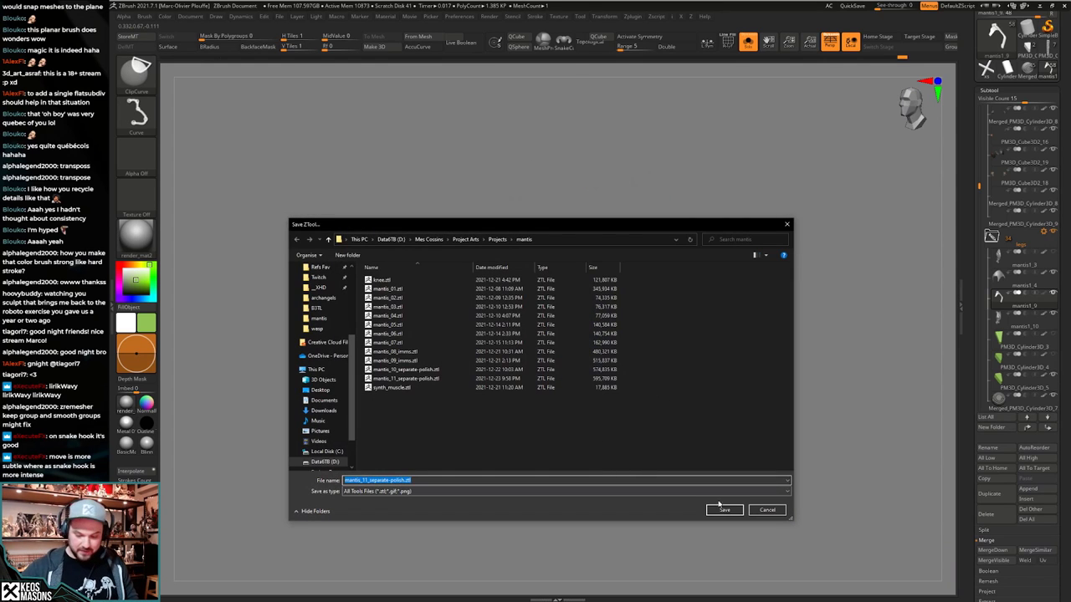
left_click(708, 509)
left_click(543, 306)
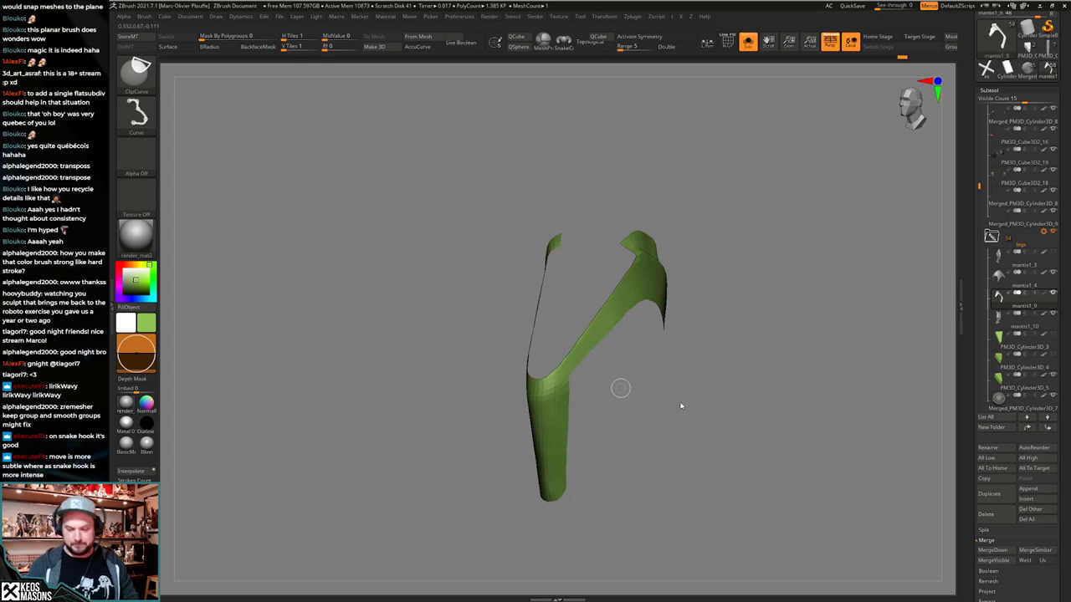
Choose the hPolish brush and flatten the frame's surface around the fork and the lower shaft.
mouse_move(628, 425)
left_mouse_down()
mouse_move(632, 408)
mouse_move(611, 440)
left_mouse_up()
key("shift+f")
key("shift+f")
key("f")
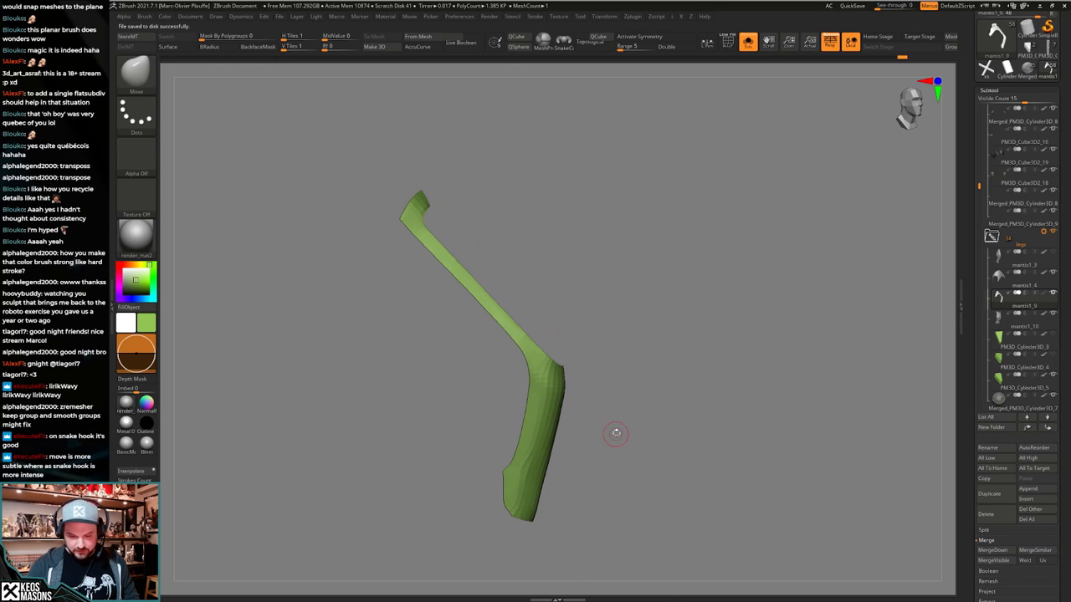
key("space")
left_click(607, 355)
mouse_move(554, 320)
right_mouse_down()
mouse_move(541, 336)
mouse_move(446, 244)
right_mouse_up()
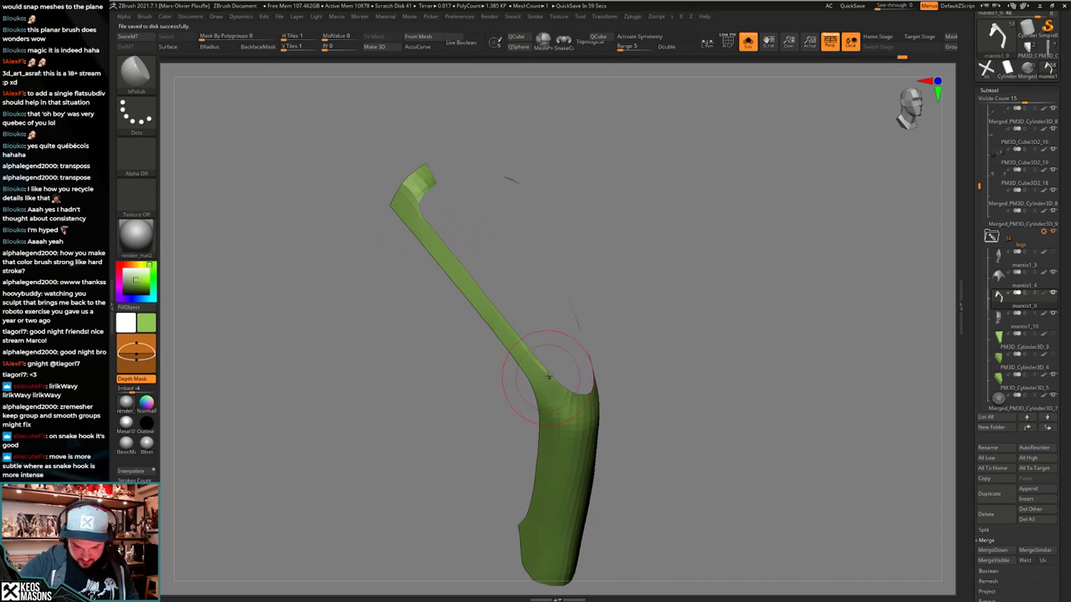
right_click_drag(546, 381, 540, 341, "alt")
right_click_drag(541, 341, 526, 314)
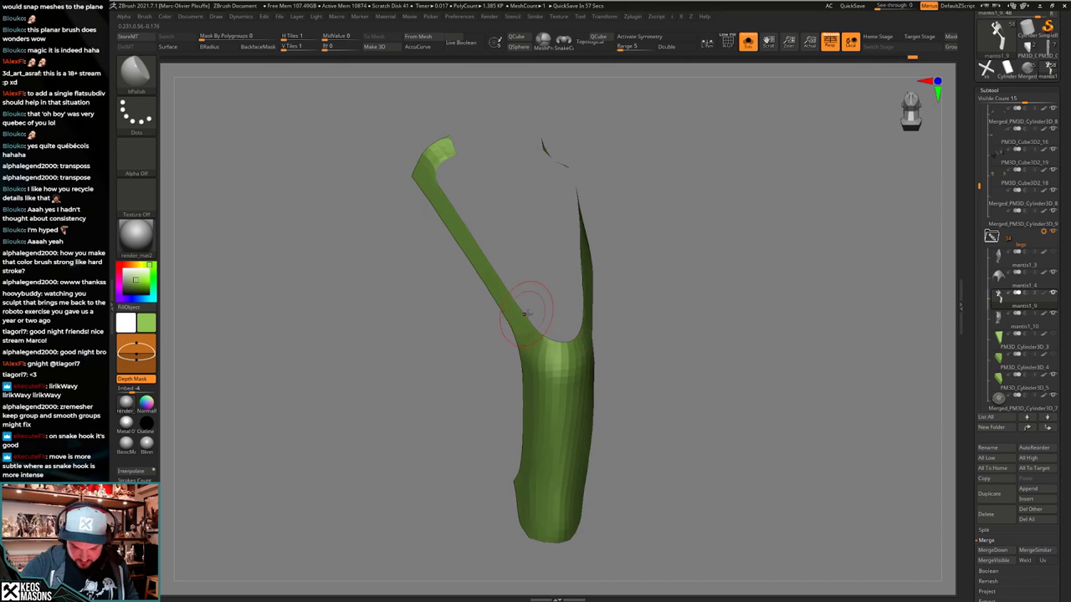
right_click_drag(584, 340, 555, 348)
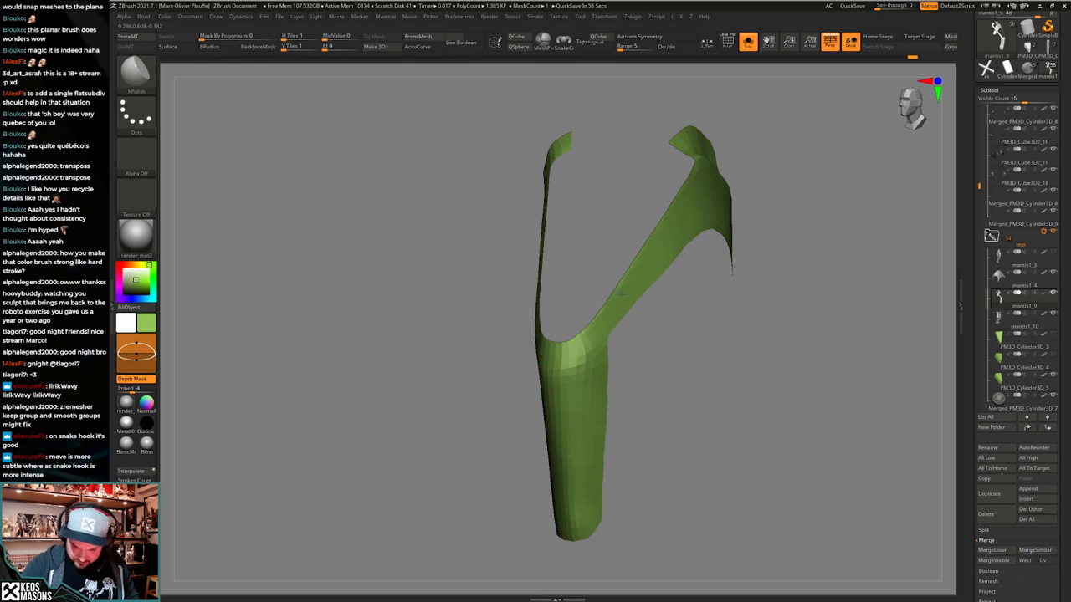
Polish the planes of the frame's wide upper outer section with hPolish.
mouse_move(621, 293)
right_mouse_down()
mouse_move(569, 351)
mouse_move(614, 342)
mouse_move(633, 292)
mouse_move(571, 377)
mouse_move(607, 419)
mouse_move(532, 470)
right_mouse_up()
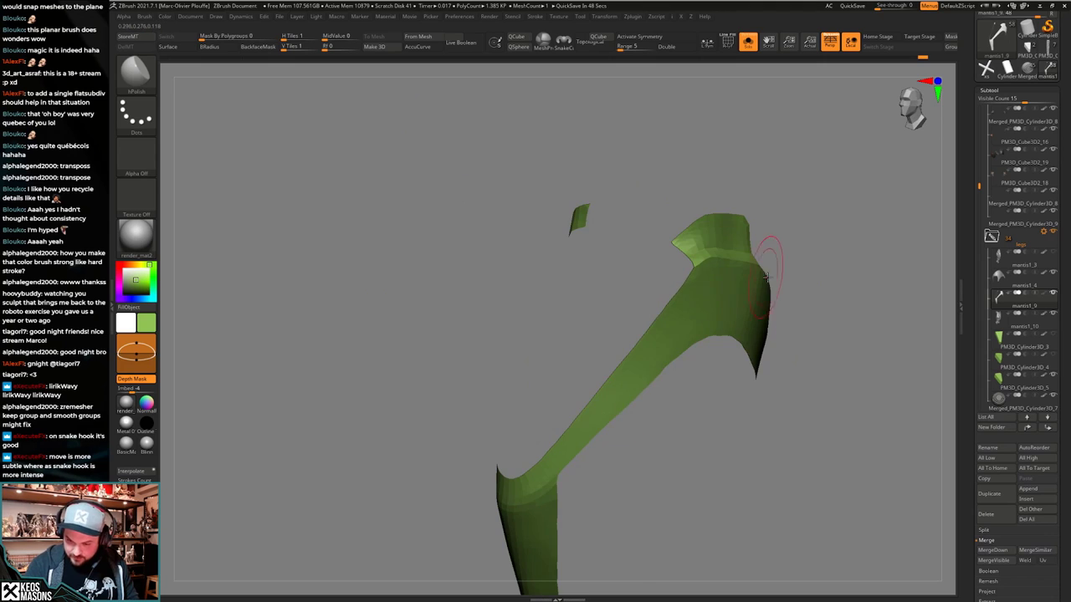
right_click_drag(767, 277, 755, 290)
right_click_drag(686, 327, 740, 298)
right_click_drag(813, 365, 801, 328, "alt")
right_click_drag(802, 327, 770, 290)
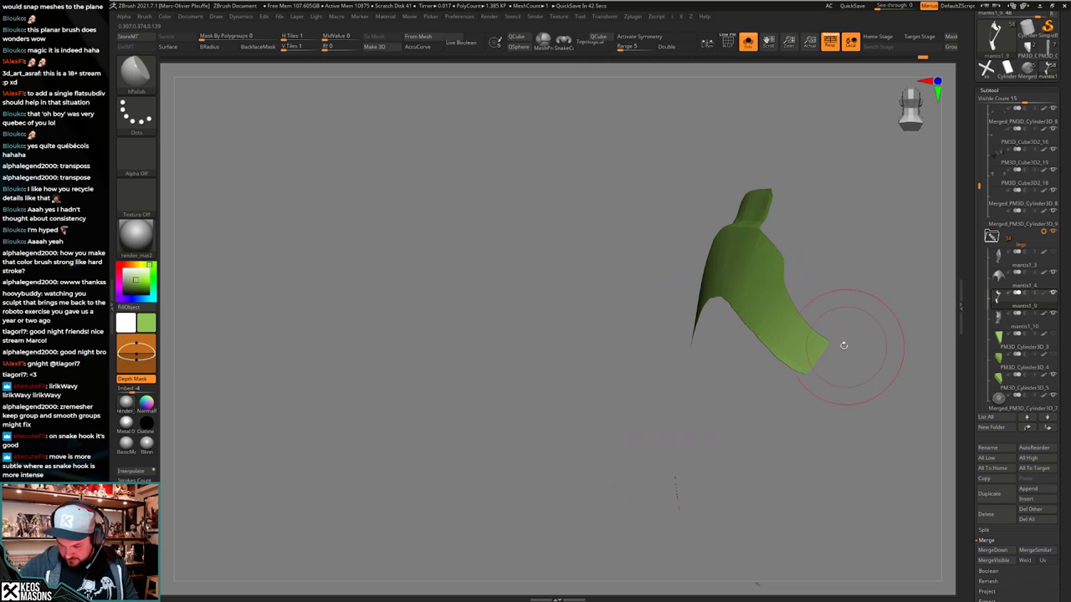
right_click_drag(844, 345, 695, 343)
Isolate the narrow strip polygroup of the frame's upper section, polish it, and unhide the rest of the frame.
key("shift+f")
key("shift+f")
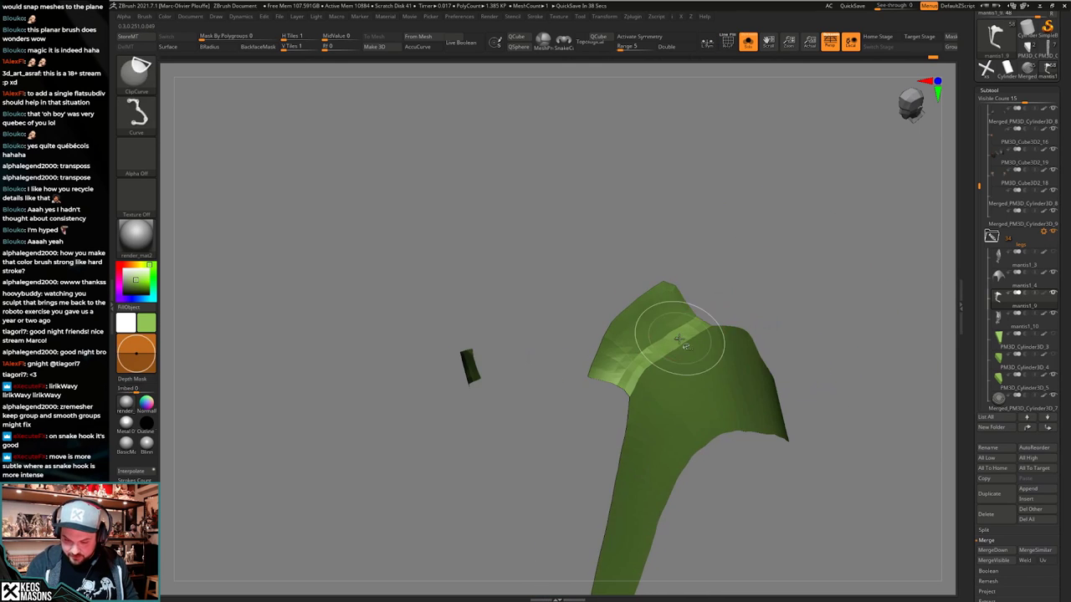
left_click(679, 341, "ctrl+shift")
right_click(680, 339)
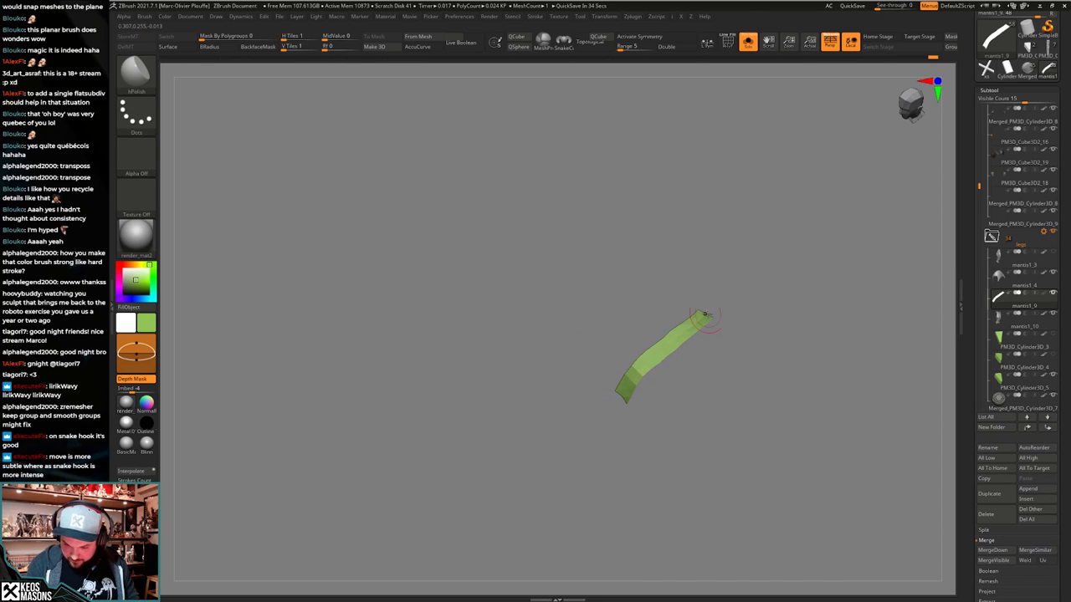
left_click(750, 273, "ctrl+shift")
Isolate the upper collar polygroup, flatten its surface with hPolish, and bring back the hidden polygroups.
left_click(671, 306, "ctrl+shift")
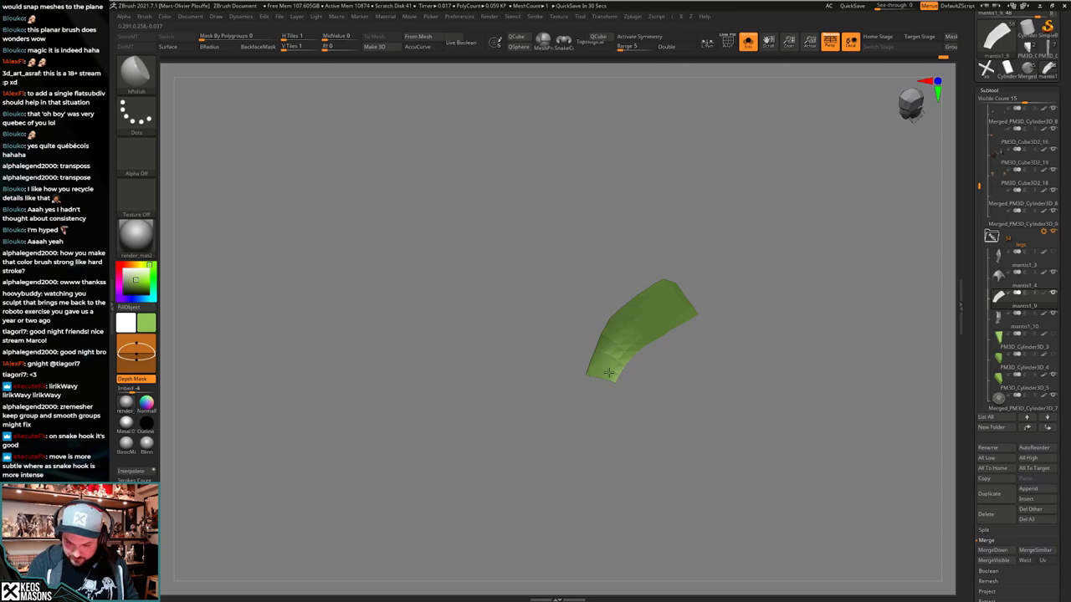
left_click_drag(636, 309, 656, 309)
mouse_move(627, 352)
right_mouse_down()
mouse_move(616, 388)
mouse_move(599, 365)
right_mouse_up()
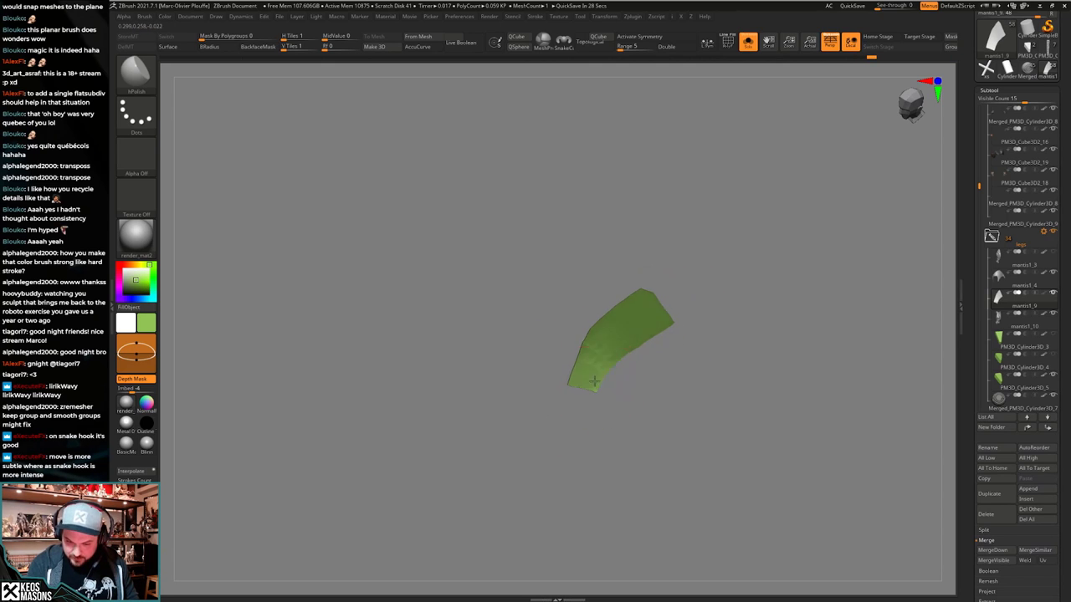
right_click_drag(594, 381, 604, 365)
left_click_drag(655, 306, 642, 328)
mouse_move(623, 314)
right_mouse_down()
mouse_move(614, 348)
mouse_move(614, 317)
mouse_move(729, 292)
right_mouse_up()
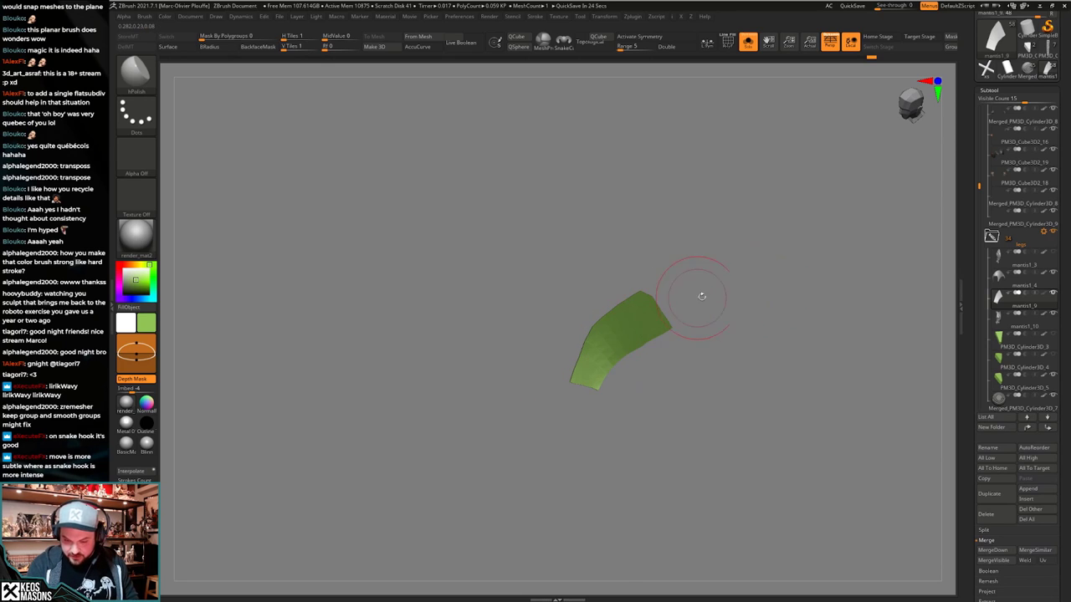
left_click(702, 300, "ctrl+shift")
Isolate the narrow strip polygroup again, polish it with an adjusted brush size, and show the whole frame.
mouse_move(700, 328)
right_mouse_down()
mouse_move(725, 322)
mouse_move(684, 330)
right_mouse_up()
left_click(624, 349, "ctrl+shift")
right_click(624, 349)
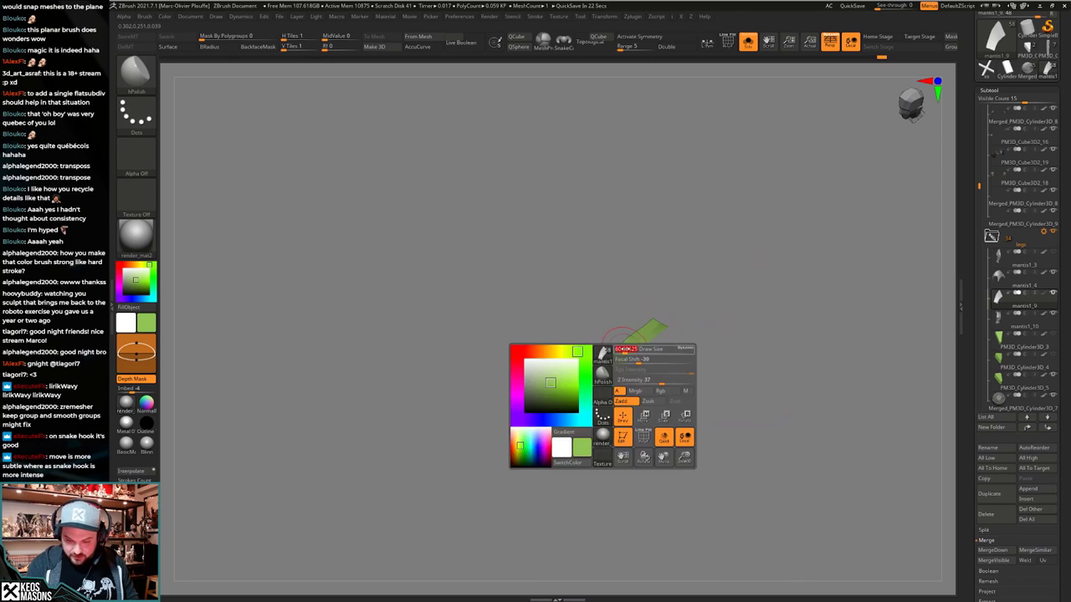
right_click(595, 378)
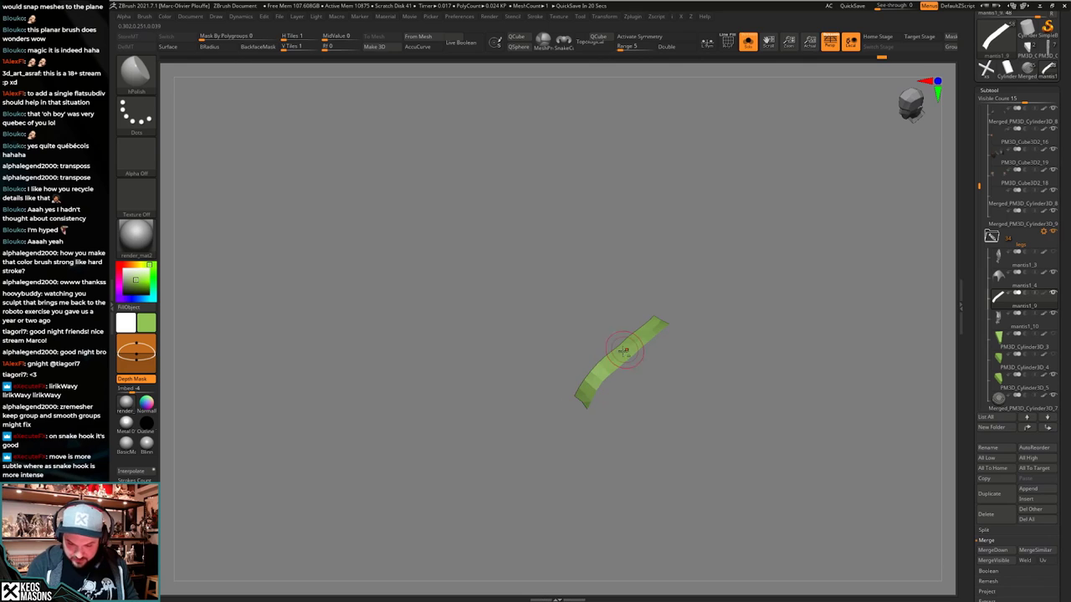
left_click(785, 302, "ctrl+shift")
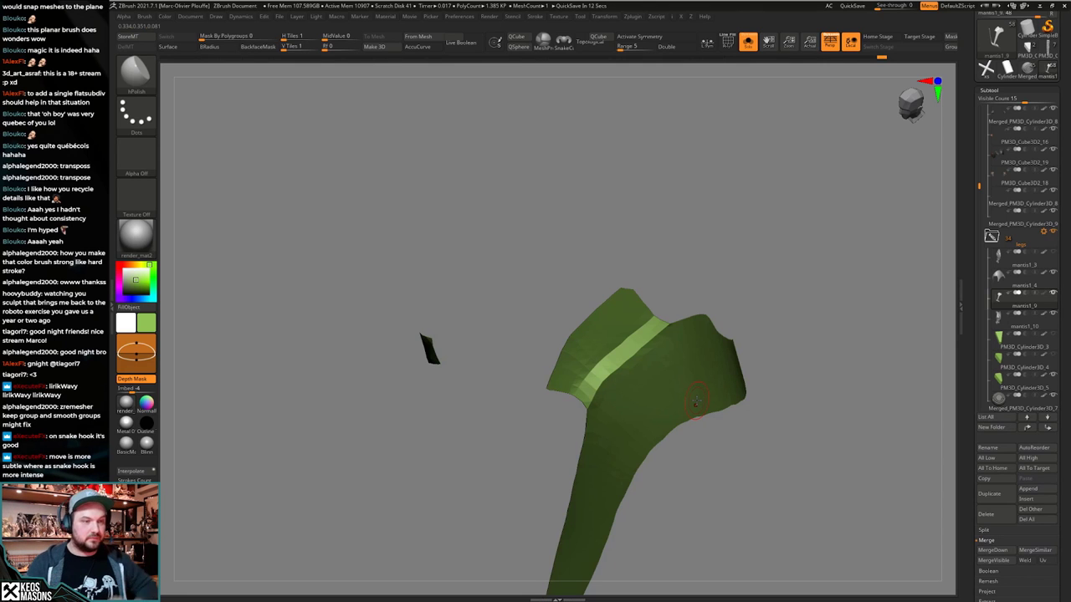
Isolate the frame's main body polygroup, polish its wide upper surface with hPolish, and unhide the other polygroups.
right_click_drag(708, 394, 715, 342)
key("alt+s")
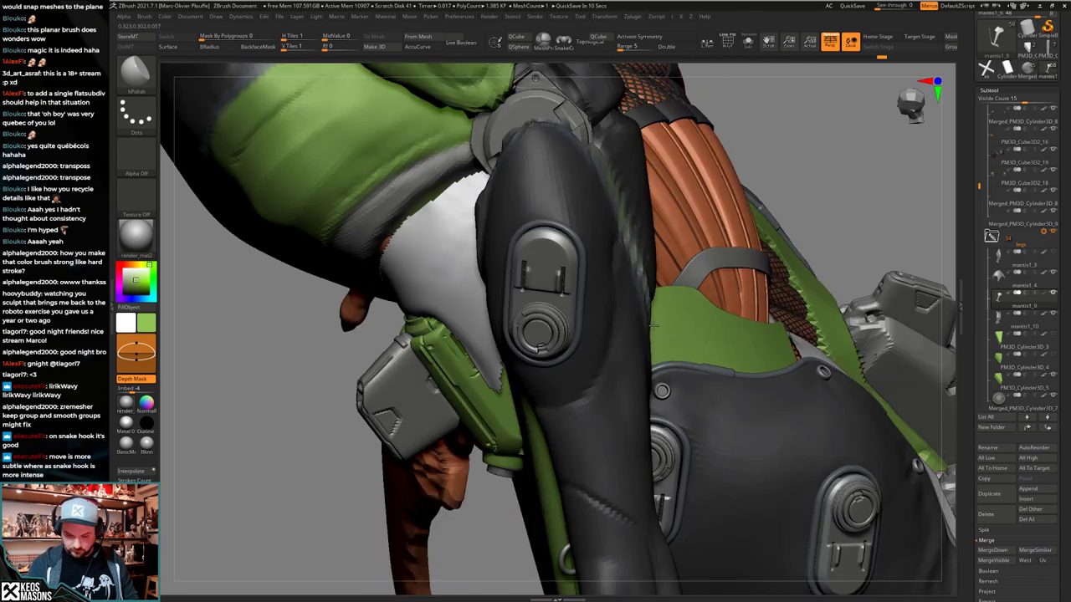
key("alt+s")
right_click_drag(646, 359, 612, 329)
left_click(640, 335, "ctrl+shift")
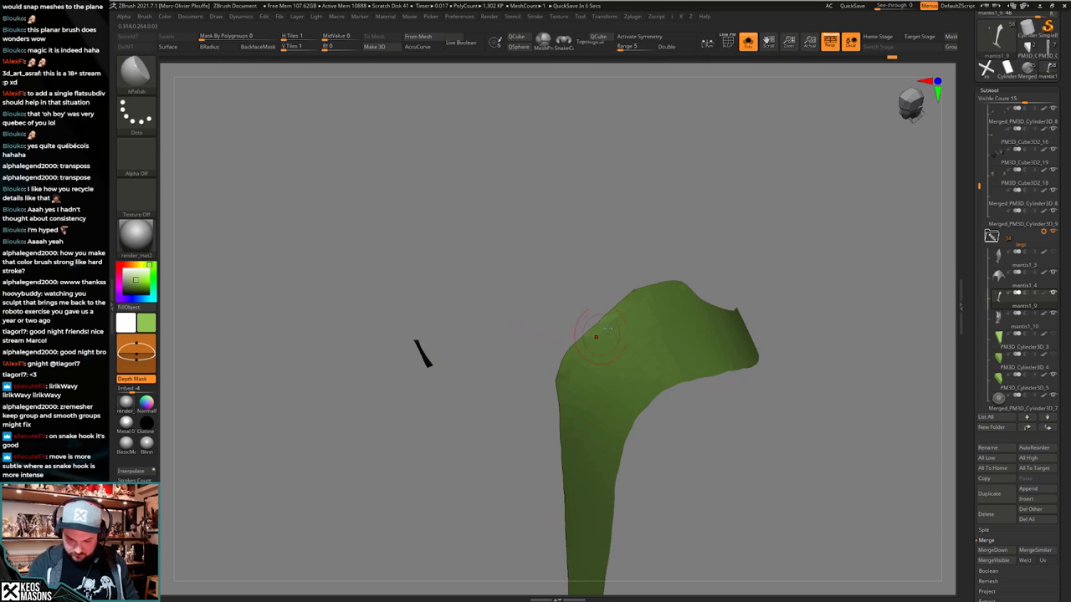
left_click(748, 256, "ctrl+shift")
Polish the frame's lower shaft with hPolish, checking its fit against the surrounding leg armour and its polygroups.
right_click_drag(743, 266, 569, 376)
key("alt+s")
right_click_drag(569, 376, 577, 414, "ctrl")
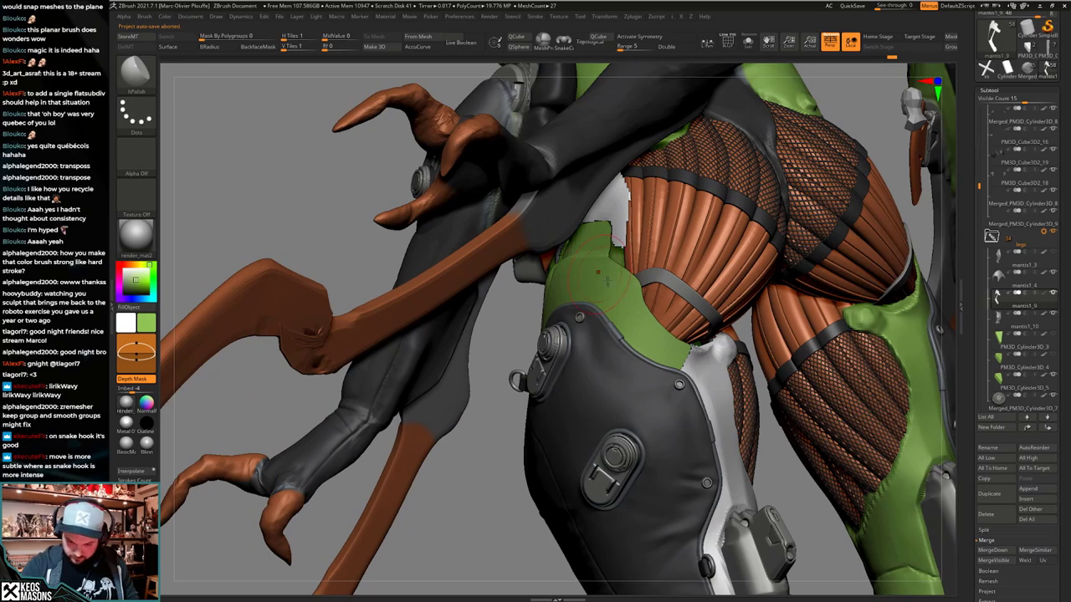
right_click_drag(636, 323, 626, 288, "ctrl")
right_click_drag(625, 377, 614, 354)
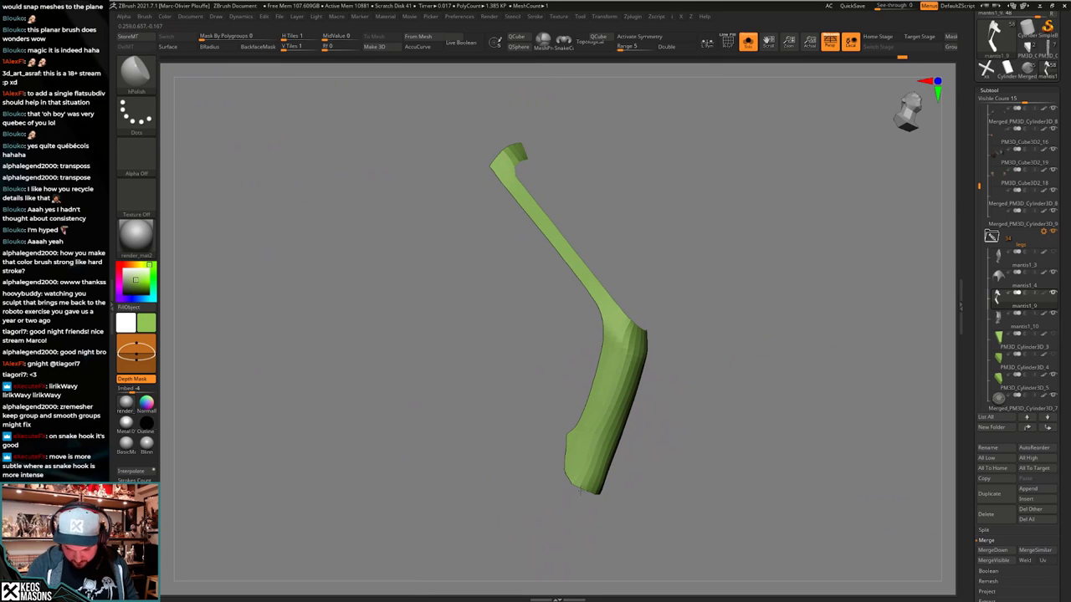
mouse_move(618, 426)
right_mouse_down()
mouse_move(619, 480)
mouse_move(604, 428)
right_mouse_up()
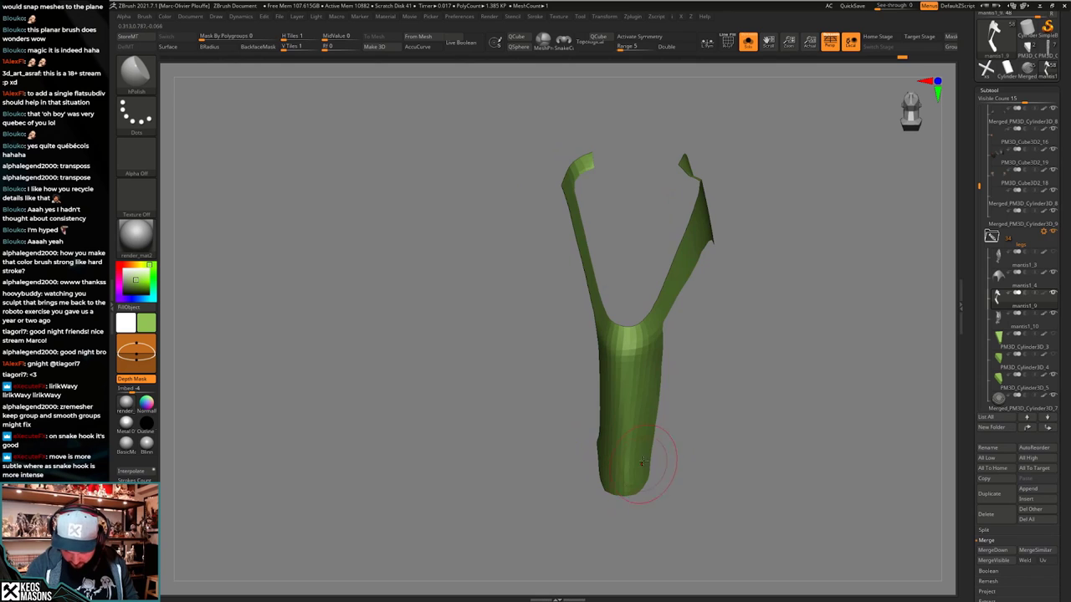
right_click_drag(643, 462, 506, 368)
key("alt+s")
right_click_drag(506, 368, 661, 435)
key("alt+s")
key("shift+f")
key("shift+f")
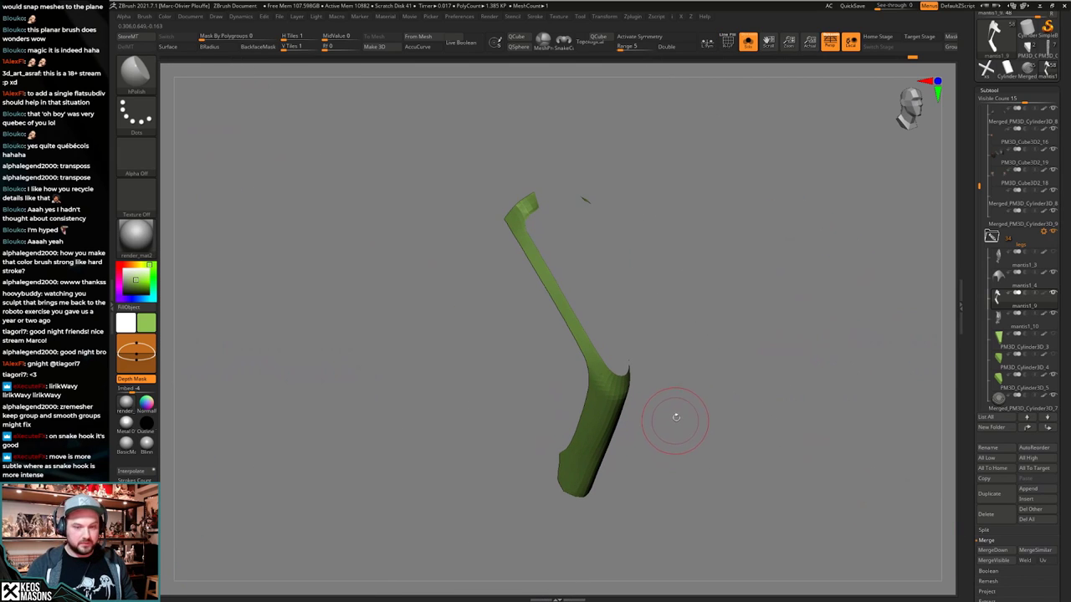
Set Panel Loops to Bevel 0, Polish 0 and Elevation -100, and apply them to the thigh frame.
right_click_drag(532, 187, 532, 241, "ctrl")
key("alt+s")
right_click_drag(682, 395, 679, 436)
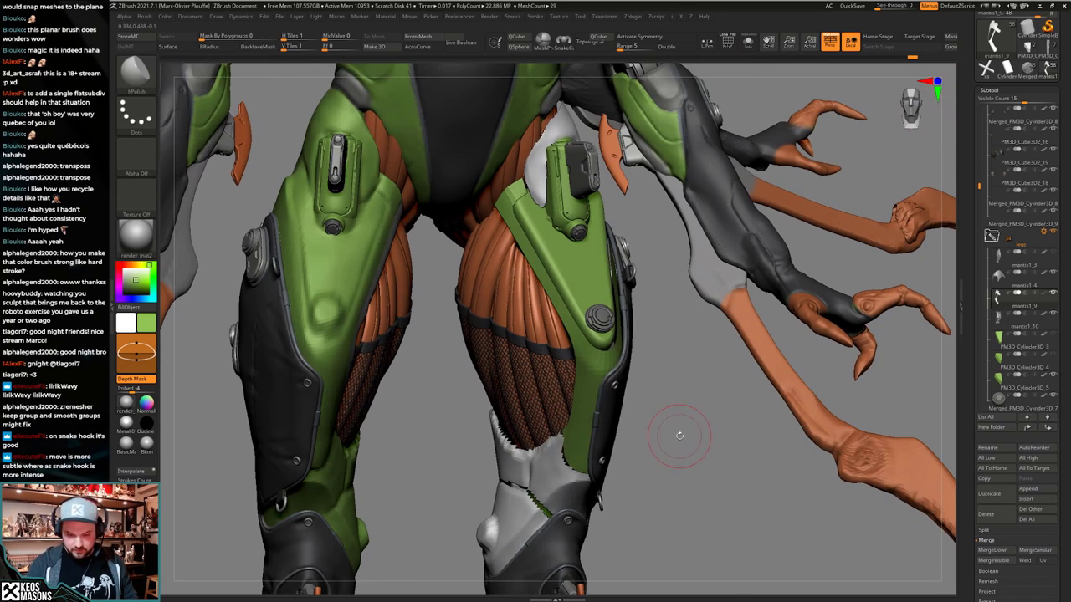
key("z")
key("z")
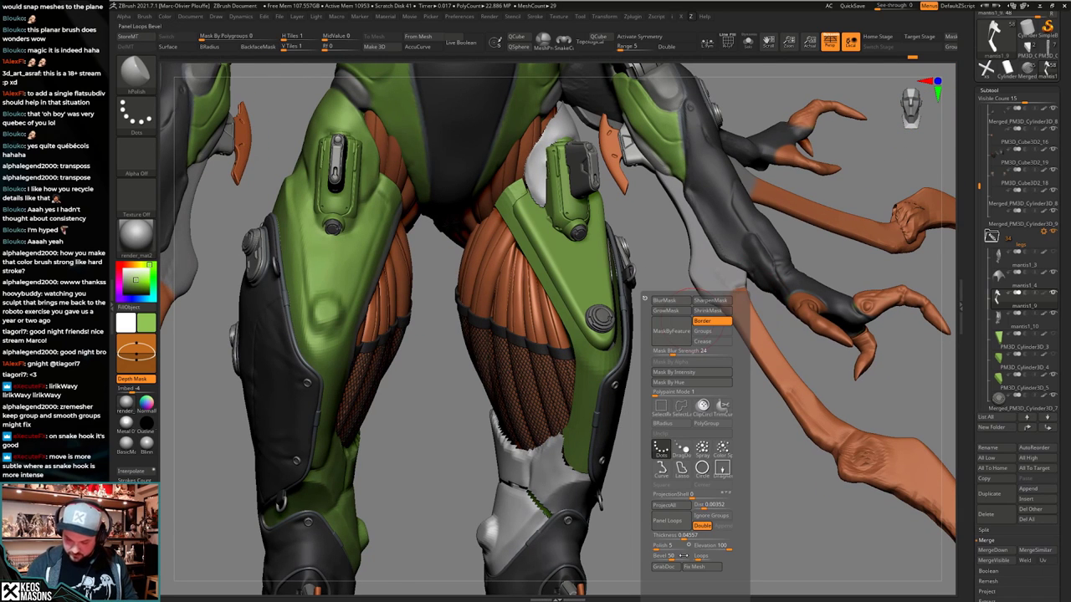
left_click(655, 557)
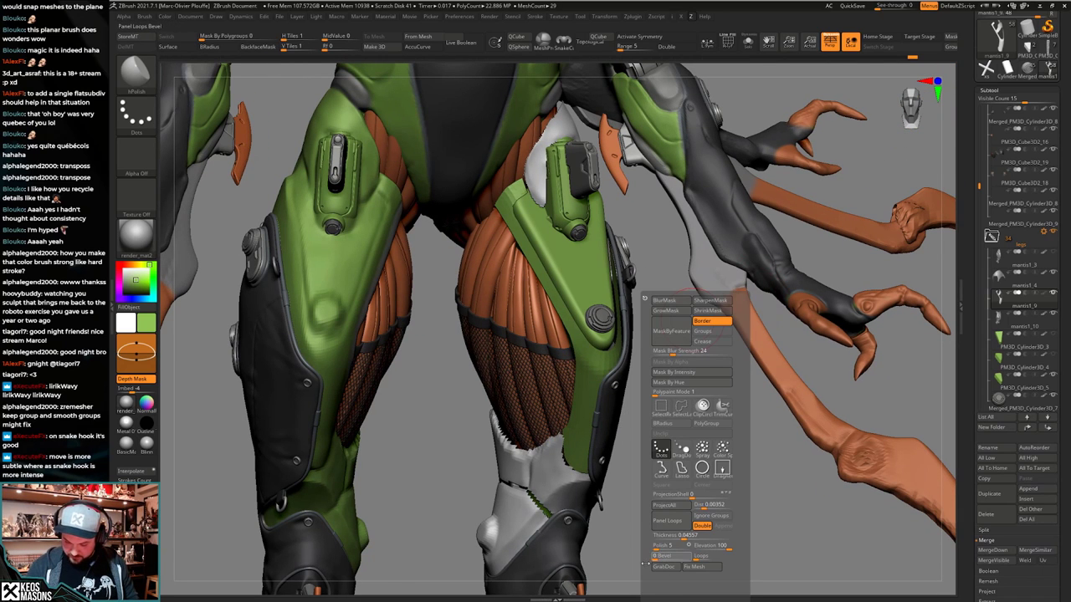
left_click_drag(642, 559, 661, 576)
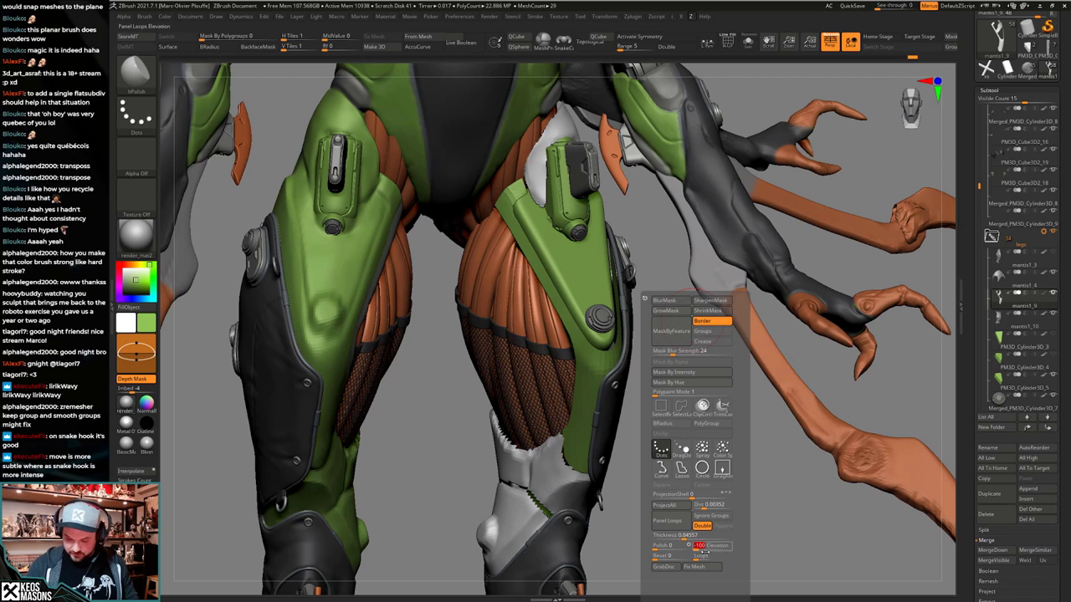
key("space")
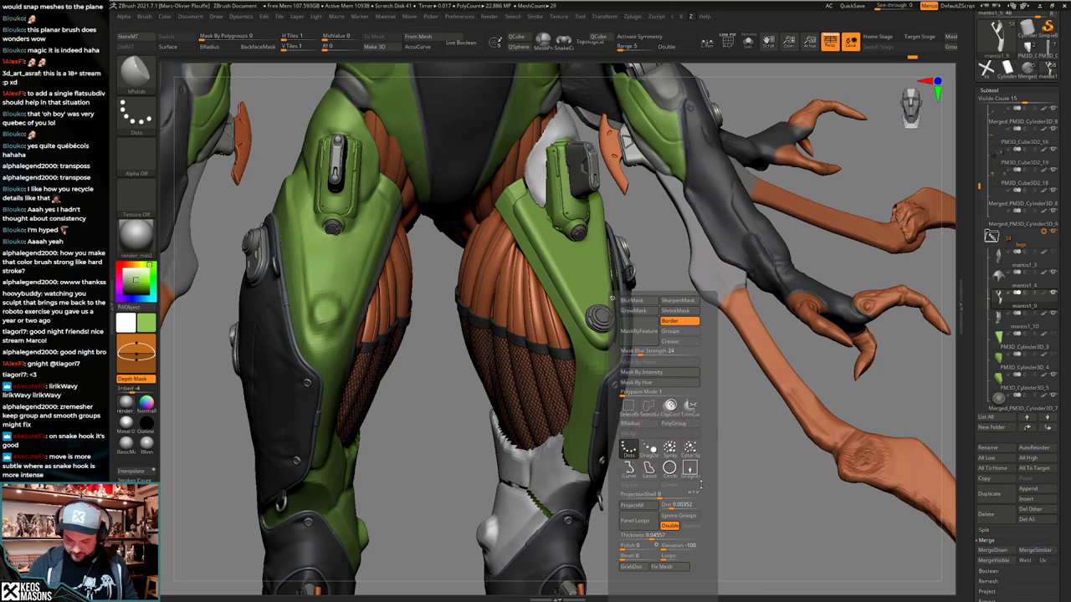
left_click(654, 521)
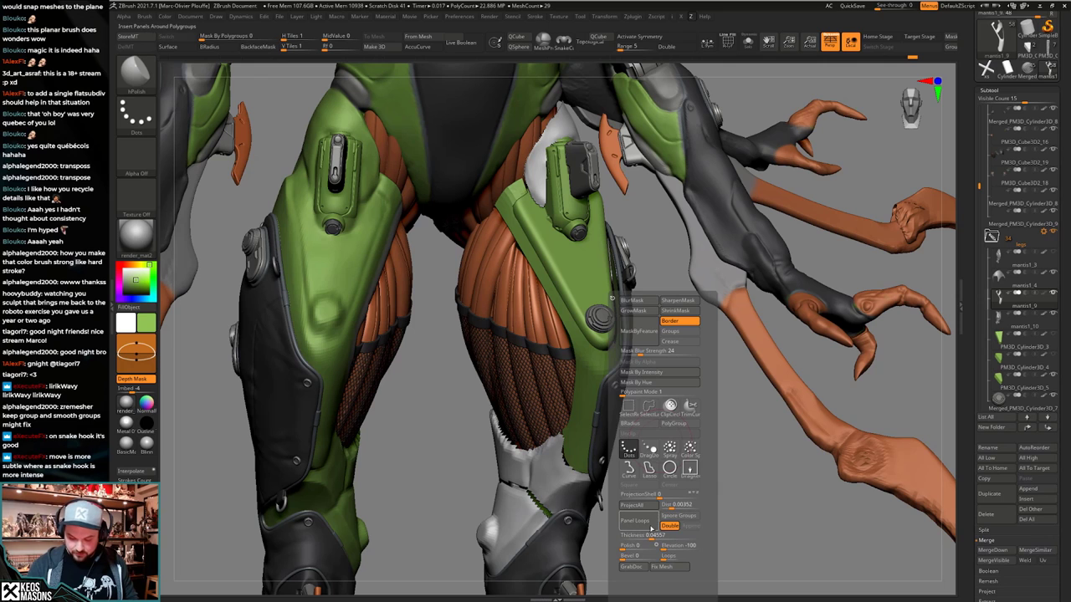
Undo the panel loops, lower their thickness, and apply them to the isolated frame again.
key("alt+s")
right_click_drag(603, 338, 594, 365)
mouse_move(594, 365)
right_mouse_down()
mouse_move(607, 323)
mouse_move(605, 346)
right_mouse_up()
key("ctrl+z")
key("space")
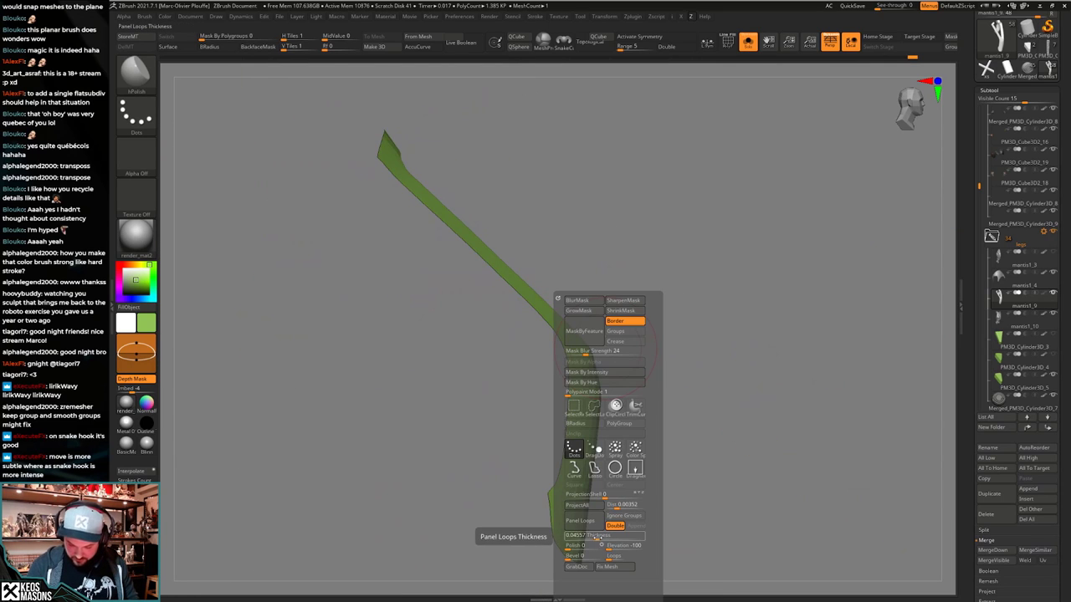
left_click_drag(598, 538, 592, 539)
left_click(583, 523)
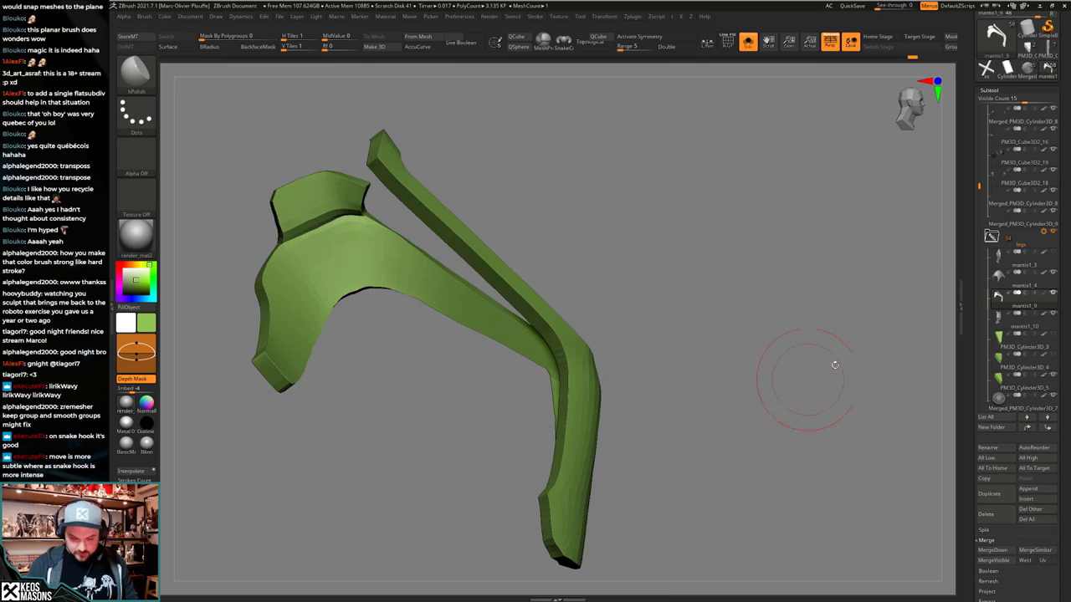
Undo the panel loops, set their thickness to 0.00979, reapply them, and view the frame on the full character.
key("ctrl+z")
key("space")
left_click_drag(665, 538, 664, 539)
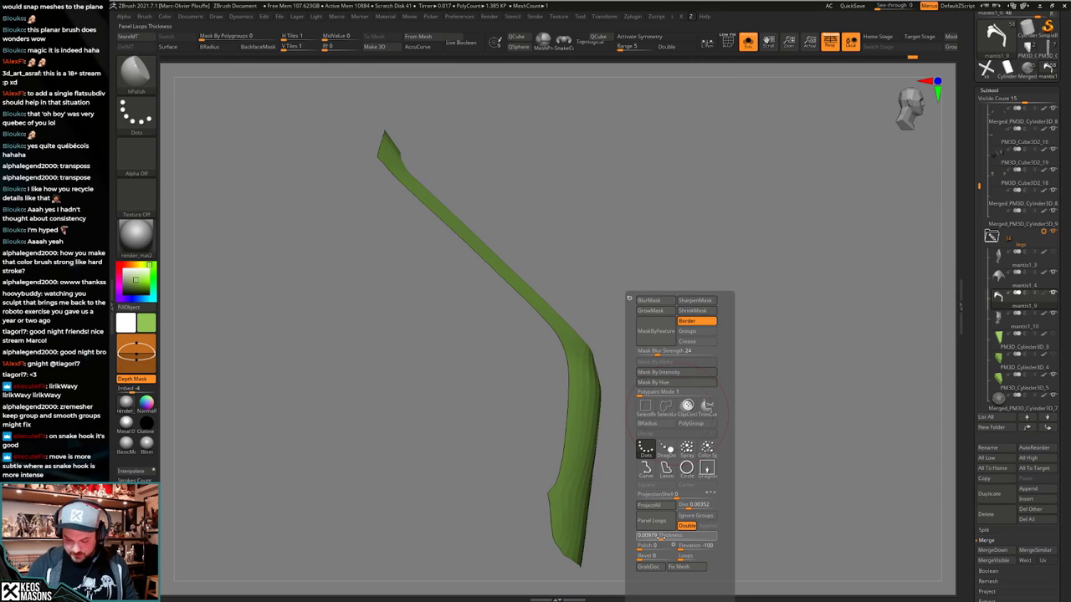
left_click(652, 521)
left_click_drag(725, 363, 617, 449)
key("alt+s")
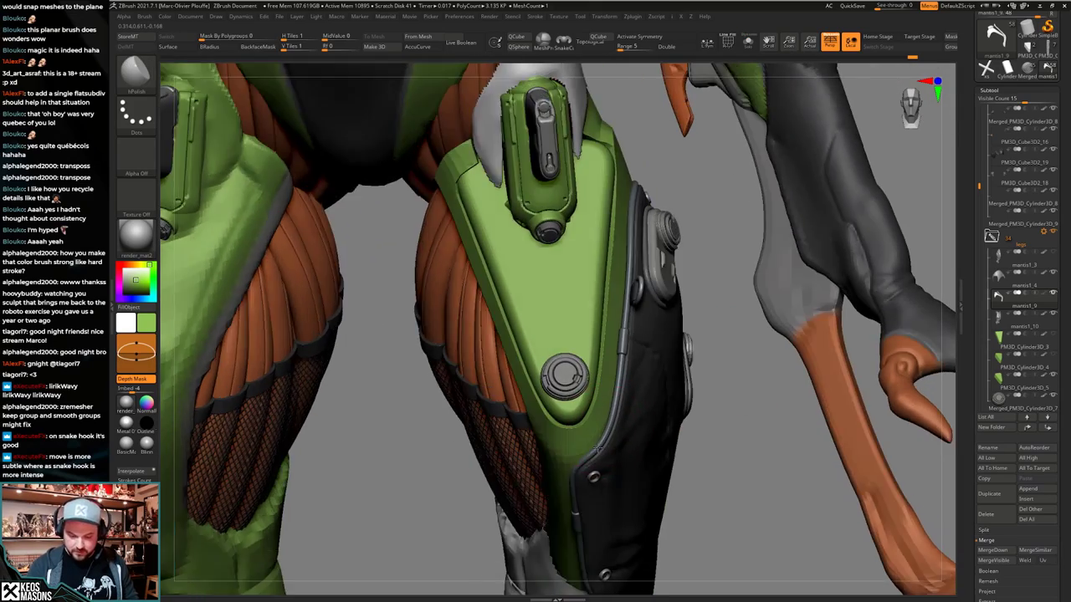
Examine the thigh frame's fit against the leg armour and knitted thigh from the front, side and below.
mouse_move(597, 450)
right_mouse_down()
mouse_move(583, 429)
mouse_move(605, 418)
mouse_move(617, 380)
mouse_move(611, 433)
mouse_move(583, 450)
right_mouse_up()
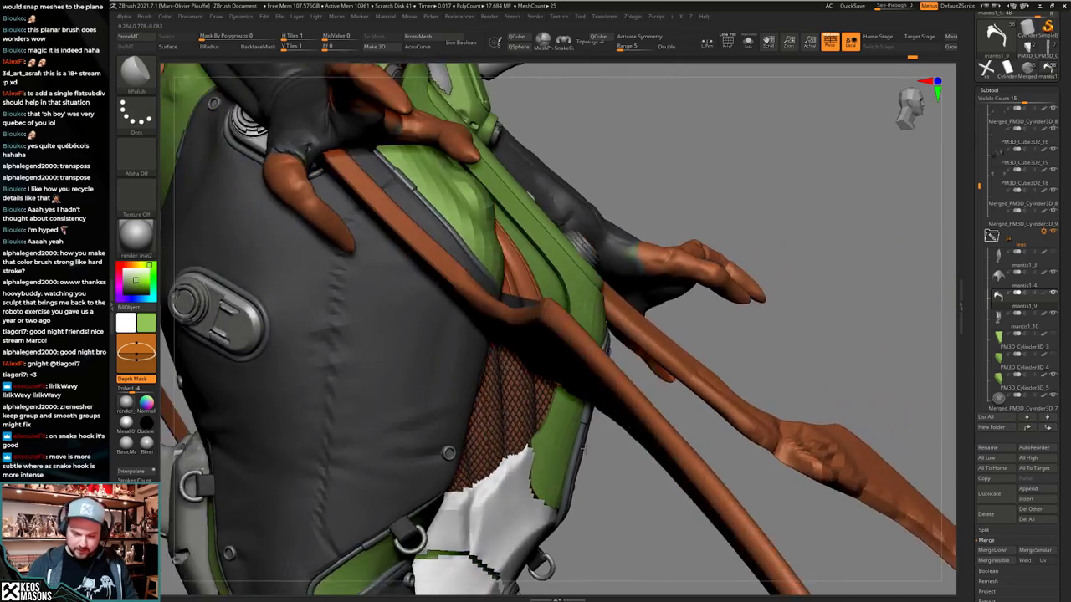
left_click_drag(584, 450, 575, 449)
right_click_drag(574, 450, 554, 309)
right_click_drag(399, 268, 462, 292)
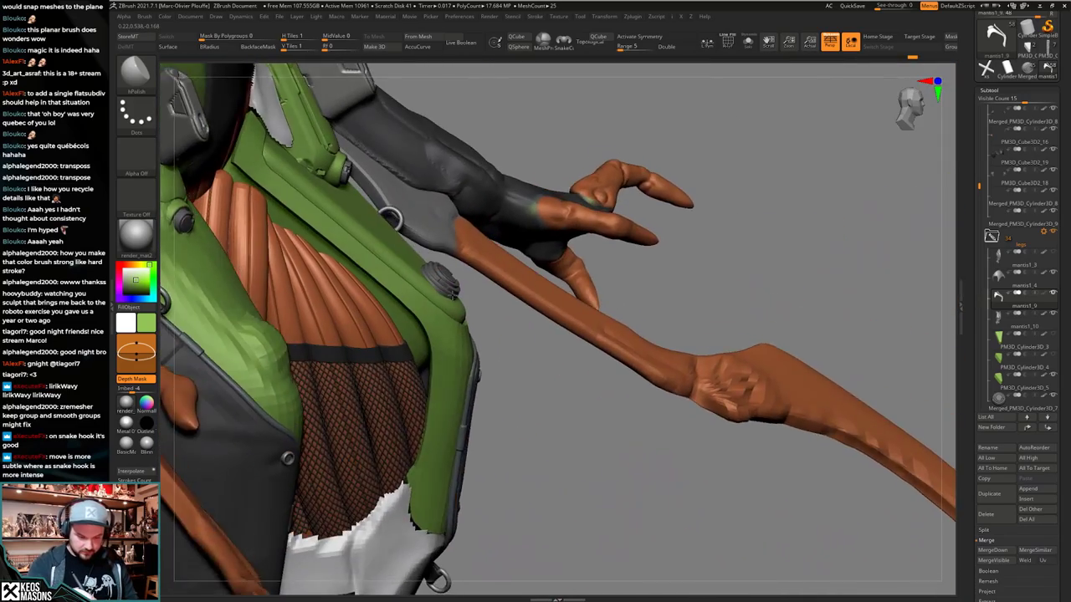
right_click_drag(473, 336, 404, 305)
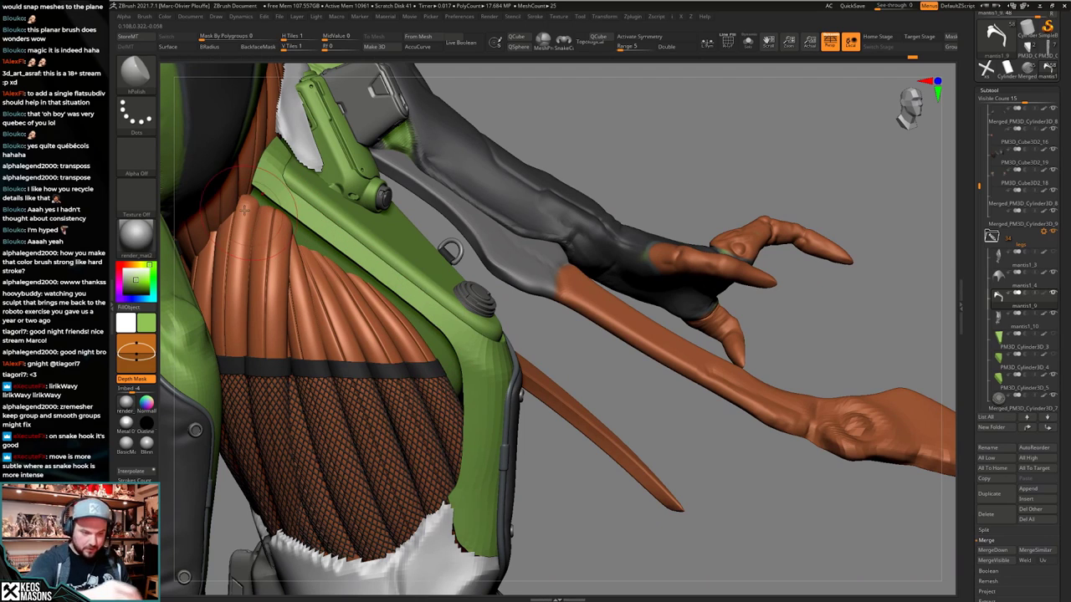
right_click_drag(464, 426, 419, 293)
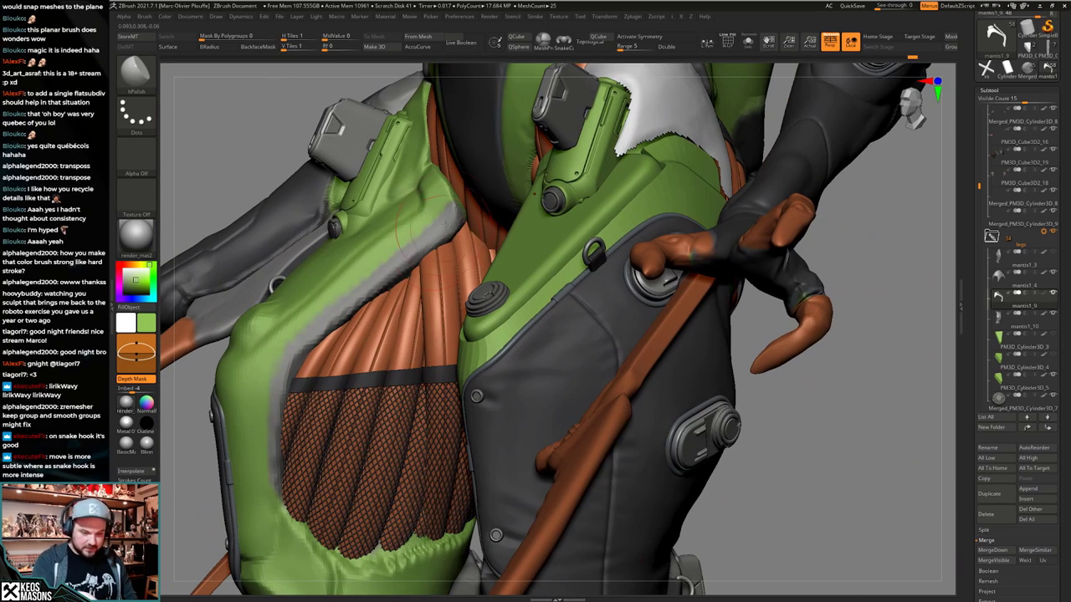
right_click_drag(276, 416, 331, 437)
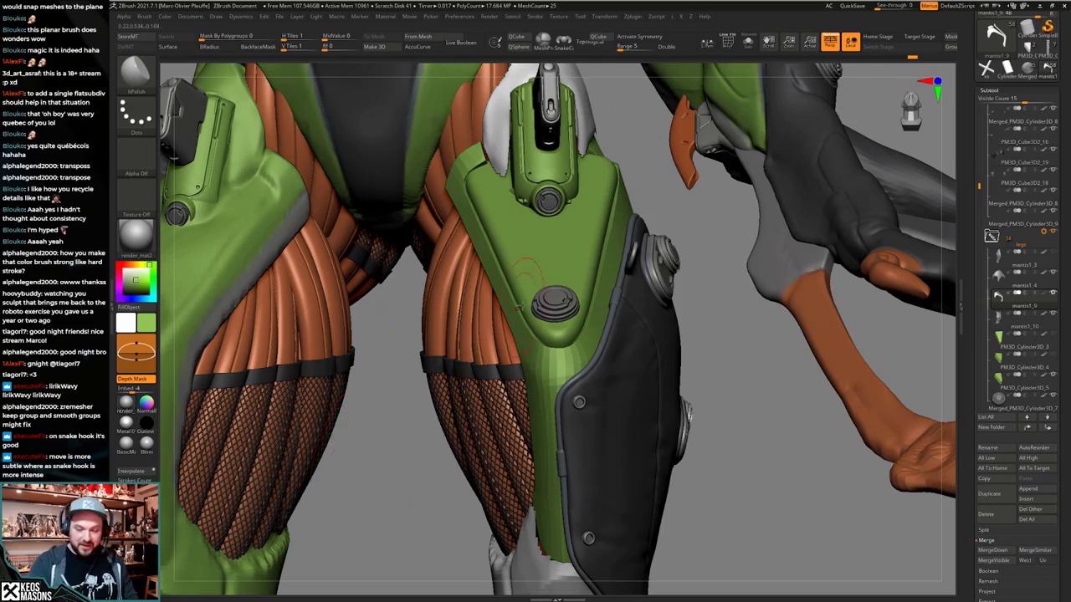
right_click_drag(519, 308, 403, 257)
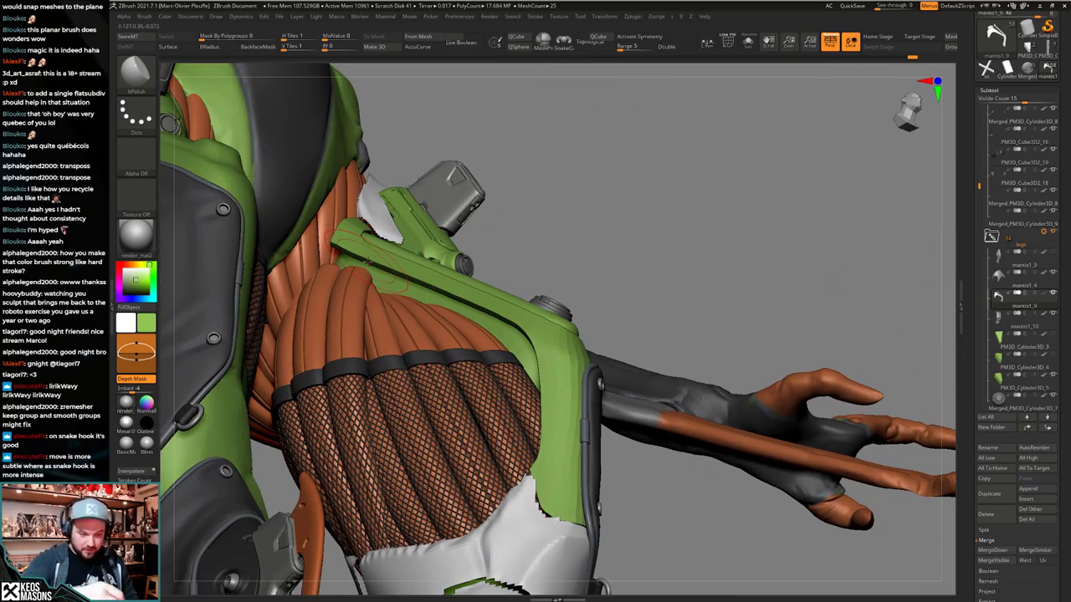
right_click_drag(559, 375, 552, 423)
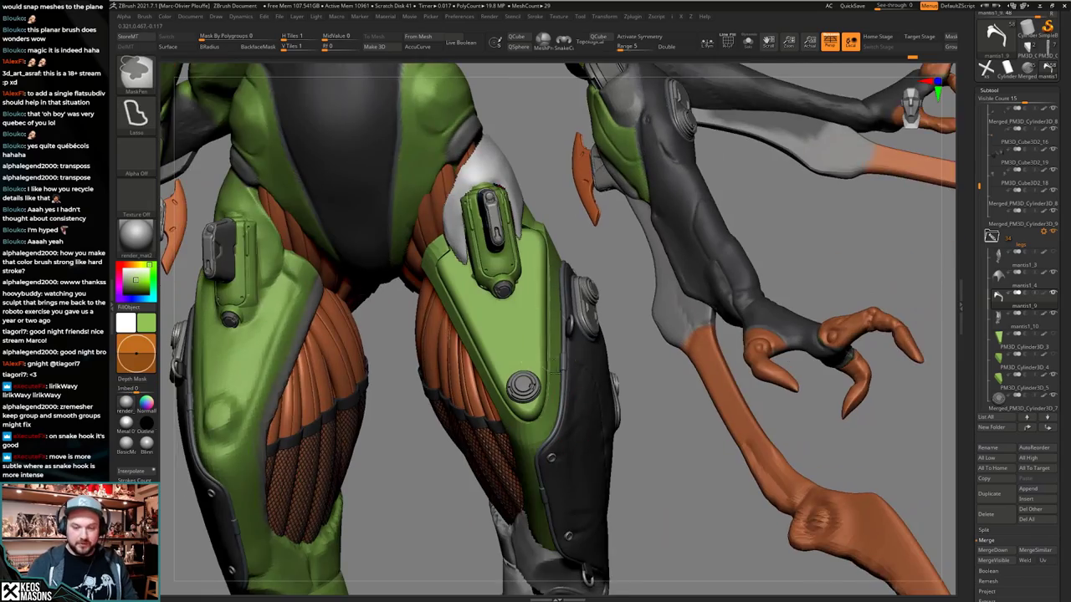
Switch to the Move brush, isolate the thigh frame, and check its lower shaft from several sides.
mouse_move(595, 327)
right_mouse_down("alt")
mouse_move(593, 417)
mouse_move(559, 425)
mouse_move(569, 393)
mouse_move(585, 388)
mouse_move(609, 403)
mouse_move(553, 381)
mouse_move(572, 386)
mouse_move(565, 435)
mouse_move(541, 310)
mouse_move(553, 328)
mouse_move(541, 340)
mouse_move(544, 246)
mouse_move(546, 385)
right_mouse_up("alt")
key("space")
left_click(550, 358)
key("alt+s")
left_click(544, 385, "ctrl+shift")
key("z")
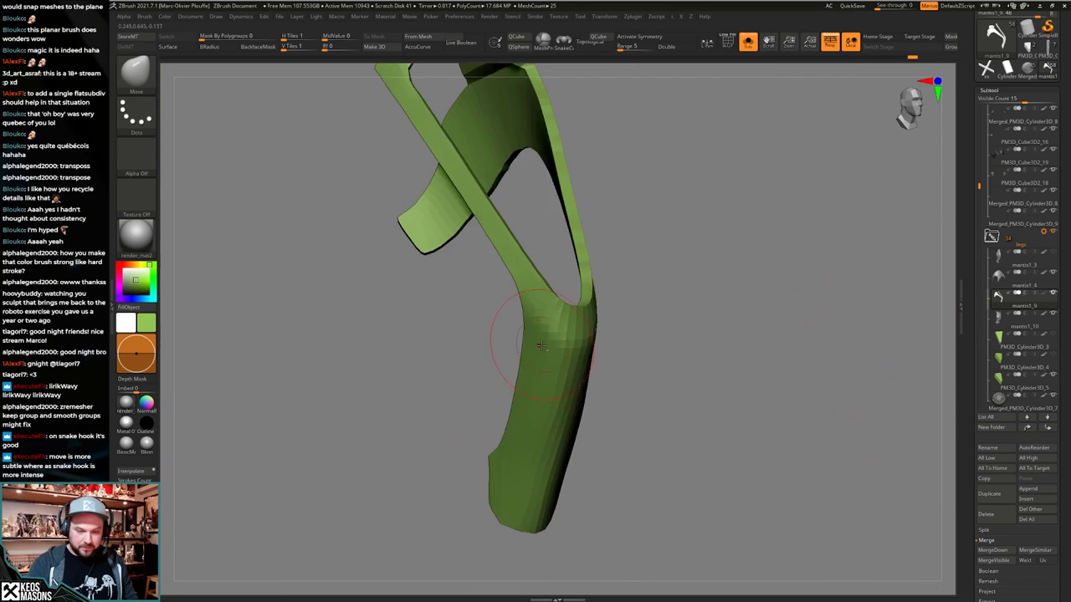
right_click_drag(541, 345, 558, 387)
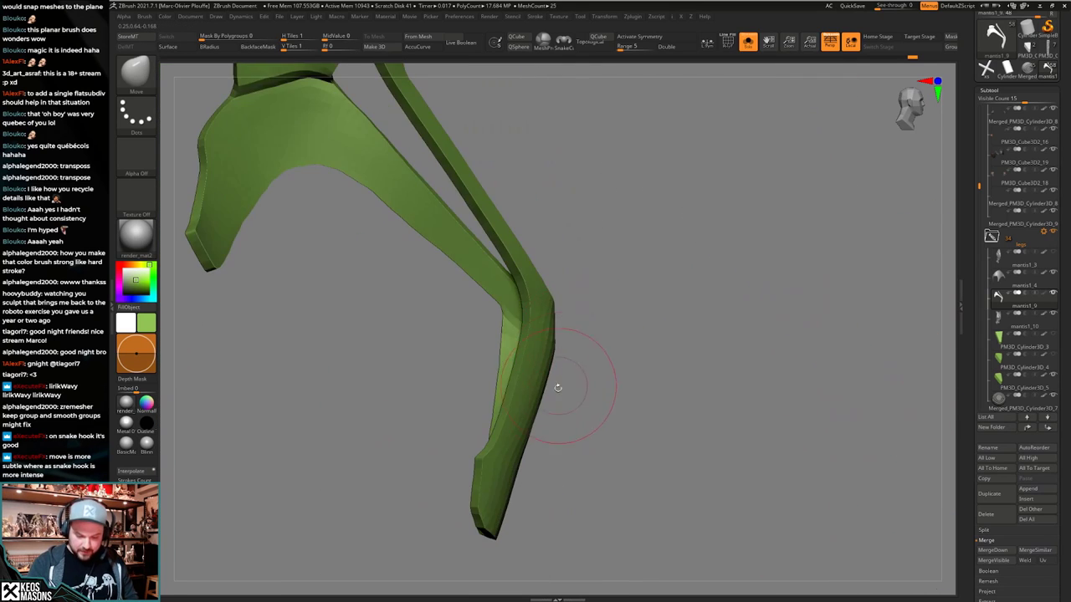
left_click(555, 425, "ctrl+shift")
mouse_move(550, 432)
right_mouse_down()
mouse_move(577, 427)
mouse_move(581, 413)
mouse_move(554, 402)
right_mouse_up()
mouse_move(600, 453)
right_mouse_down()
mouse_move(599, 440)
mouse_move(583, 435)
mouse_move(604, 435)
mouse_move(591, 436)
mouse_move(609, 482)
mouse_move(625, 408)
mouse_move(560, 318)
mouse_move(525, 393)
right_mouse_up()
Nudge the frame's lower outer rim beside the round knee button with the Move brush on the full character.
key("space")
left_click(597, 339)
key("space")
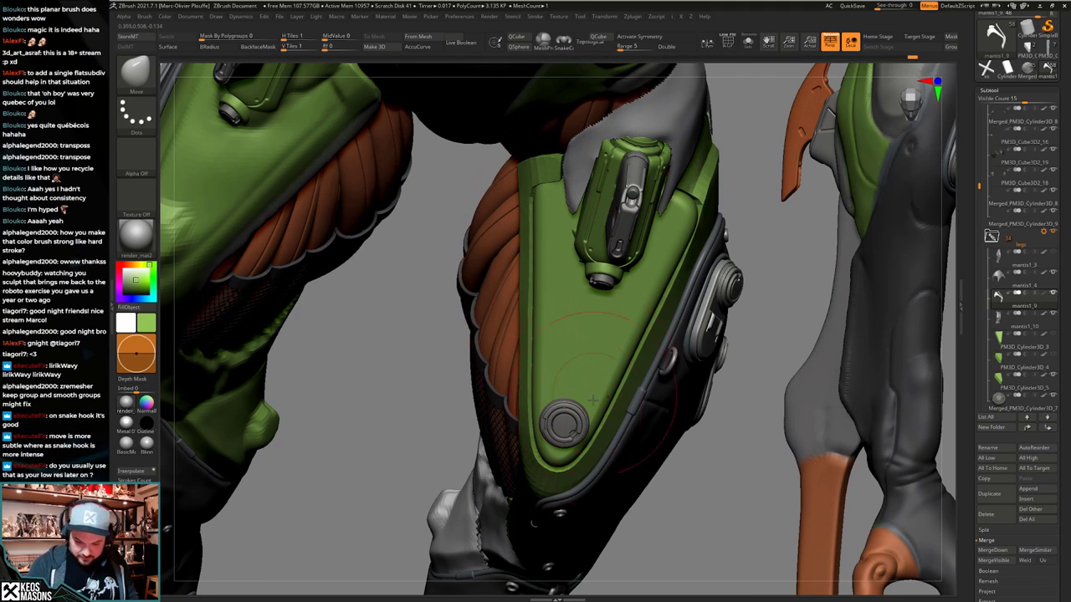
left_click_drag(597, 424, 604, 410)
key("space")
left_click_drag(605, 409, 618, 409)
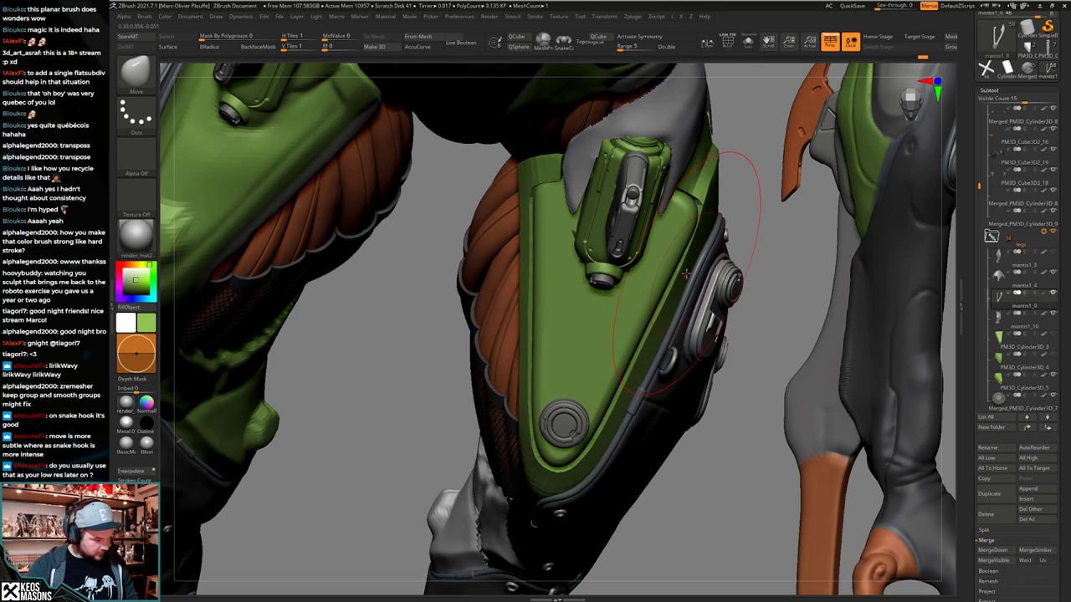
right_click_drag(696, 251, 697, 224)
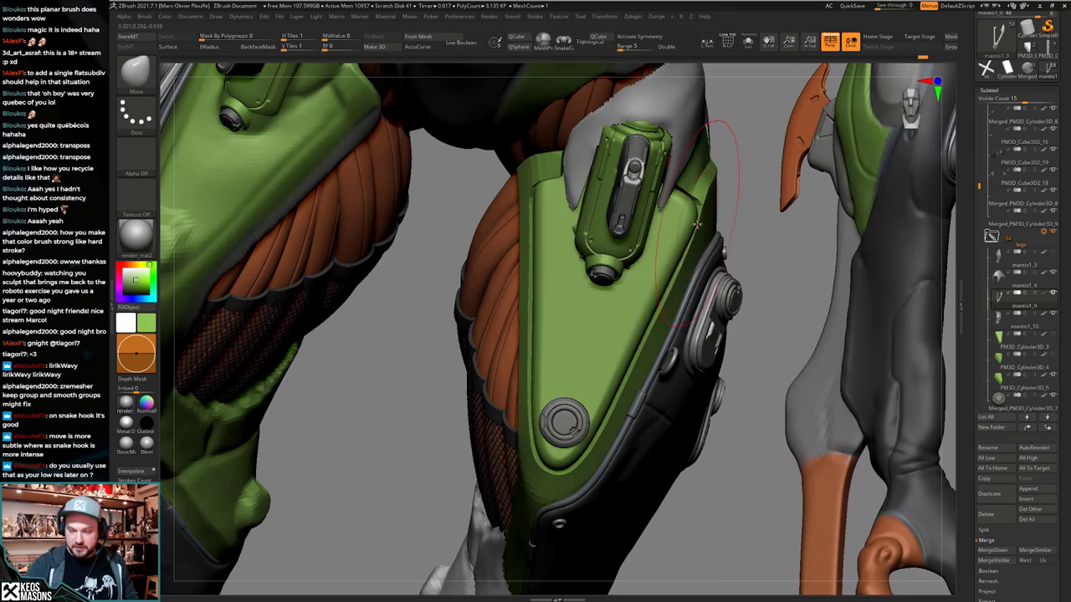
Adjust the frame's upper outer corner with the Move brush so it sits cleanly above the dark thigh plate.
mouse_move(624, 402)
right_mouse_down("alt")
mouse_move(604, 481)
mouse_move(489, 473)
mouse_move(599, 473)
right_mouse_up("alt")
right_click_drag(711, 368, 647, 338)
right_click(647, 337)
right_click(669, 286)
right_click(661, 306)
mouse_move(672, 283)
right_mouse_down()
mouse_move(648, 310)
mouse_move(615, 256)
mouse_move(665, 261)
mouse_move(650, 254)
mouse_move(679, 269)
mouse_move(667, 280)
mouse_move(659, 370)
mouse_move(656, 333)
right_mouse_up()
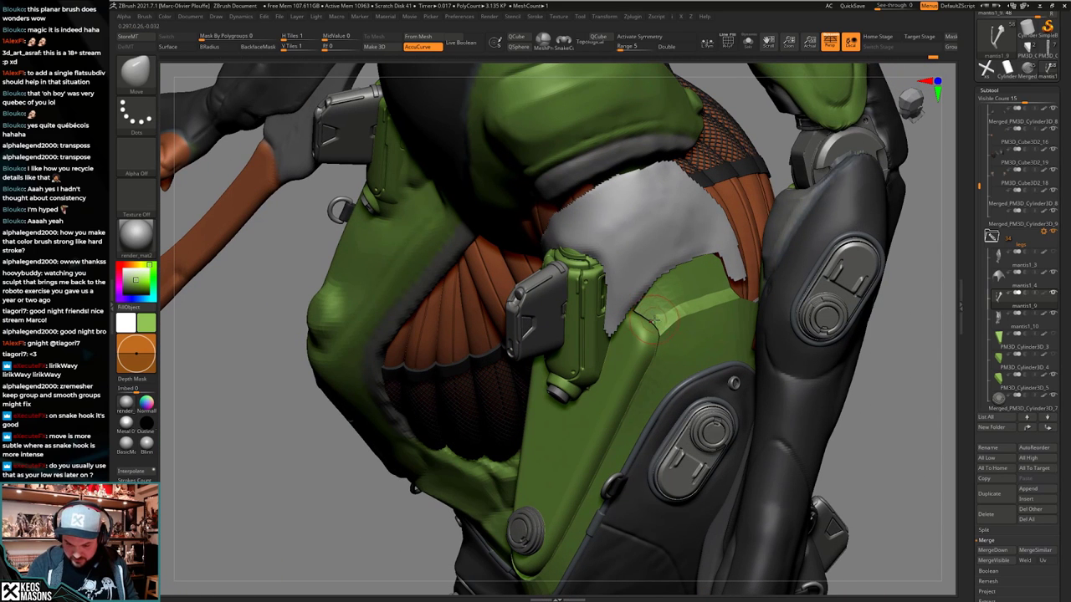
mouse_move(659, 333)
right_mouse_down()
mouse_move(656, 356)
mouse_move(664, 345)
right_mouse_up()
key("shift+f")
key("shift+f")
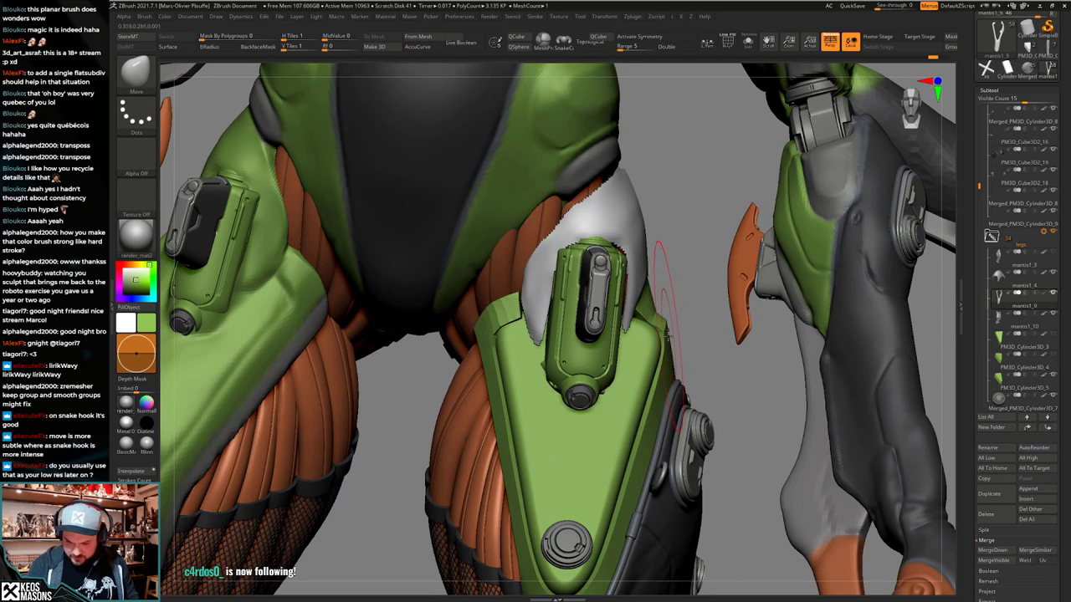
Reshape the frame's rear strap with the Move brush to follow the back of the thigh and the dark plate.
mouse_move(663, 361)
right_mouse_down()
mouse_move(725, 361)
mouse_move(705, 369)
mouse_move(707, 352)
mouse_move(730, 369)
right_mouse_up()
right_click(707, 351)
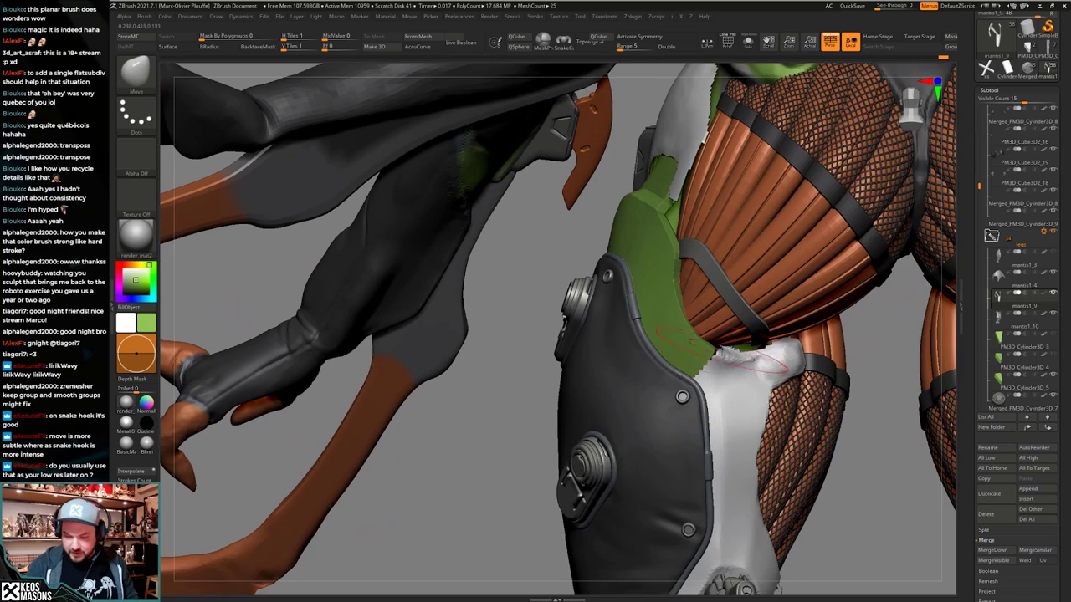
left_click_drag(731, 368, 726, 362)
mouse_move(728, 363)
right_mouse_down()
mouse_move(717, 366)
mouse_move(692, 297)
mouse_move(722, 337)
mouse_move(712, 365)
right_mouse_up()
right_click(711, 365)
left_click_drag(711, 365, 712, 358)
right_click_drag(712, 358, 607, 364)
right_click(713, 393)
right_click(690, 410)
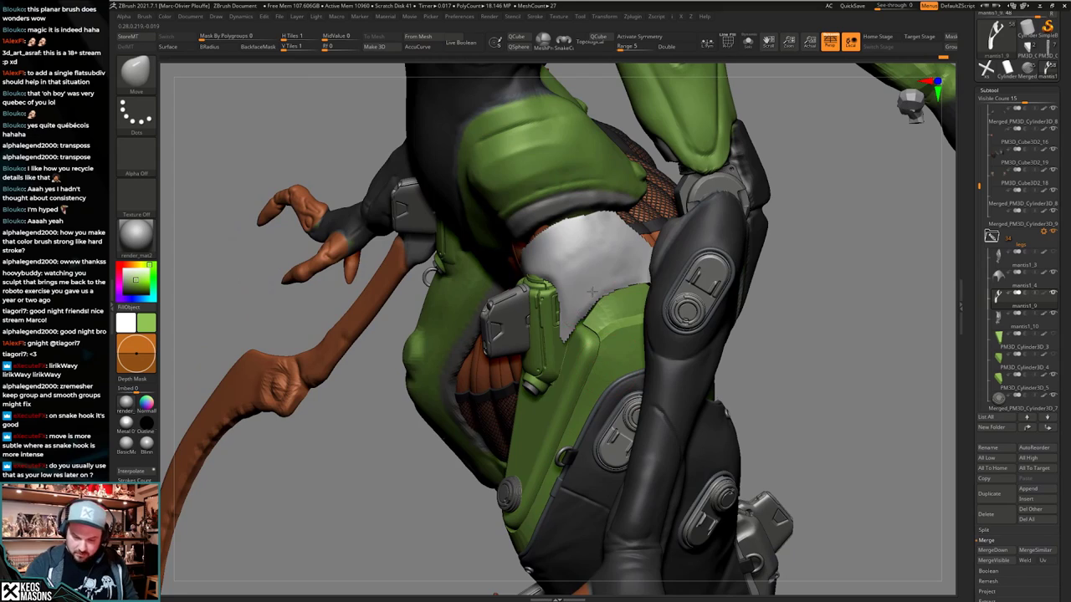
Refine the frame's upper rim below the grey hip section with the Move brush, checking it from the side and back.
right_click_drag(592, 291, 588, 282)
right_click_drag(587, 283, 586, 303, "ctrl")
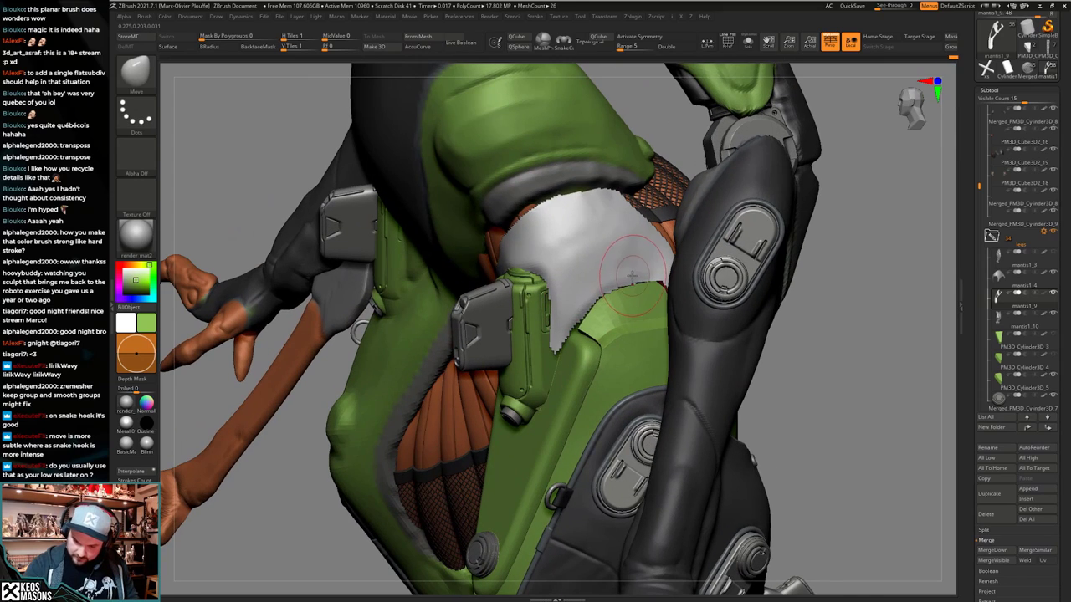
right_click_drag(632, 276, 542, 280)
right_click_drag(701, 256, 642, 266)
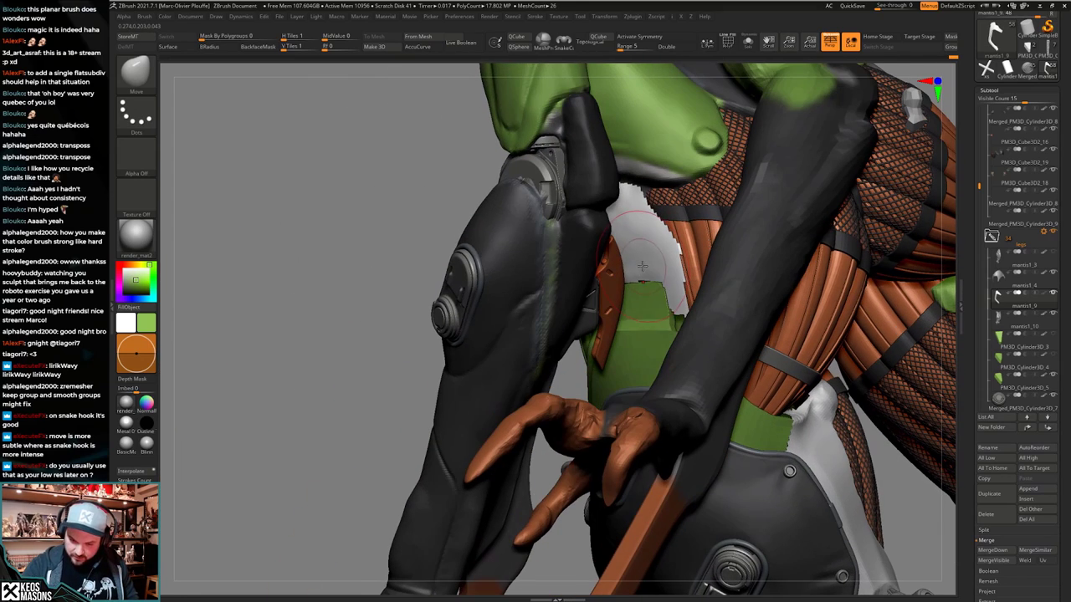
right_click_drag(577, 266, 704, 234)
right_click_drag(569, 507, 636, 361, "alt")
right_click_drag(707, 386, 612, 420)
Isolate the frame, check its polygroups, and preview it smoothed with dynamic subdivision.
key("shift+s")
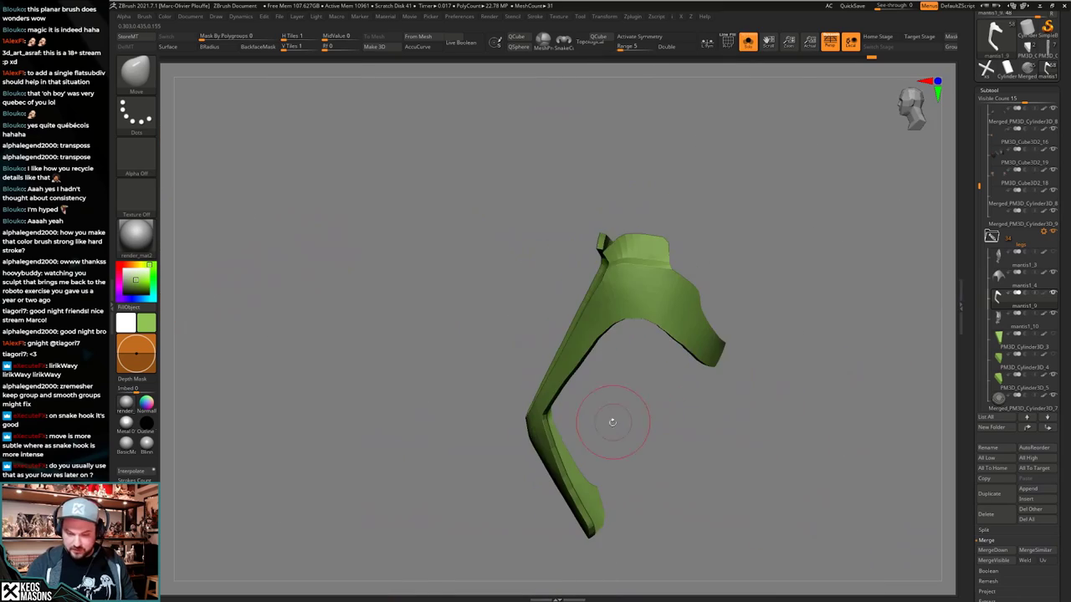
key("shift+s")
right_click_drag(745, 359, 606, 439)
key("shift+s")
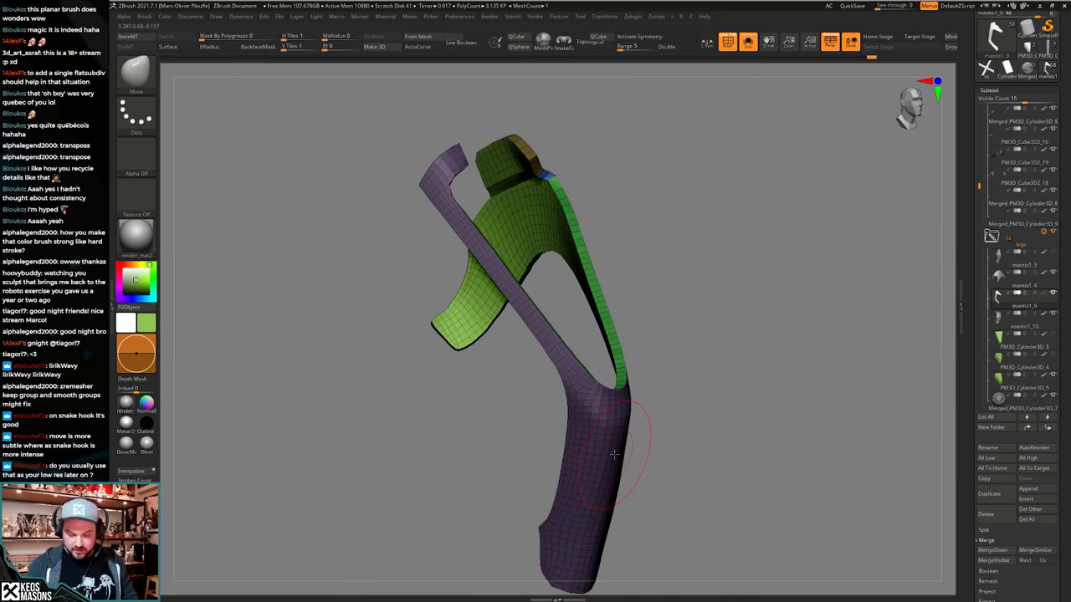
left_click_drag(974, 349, 973, 26)
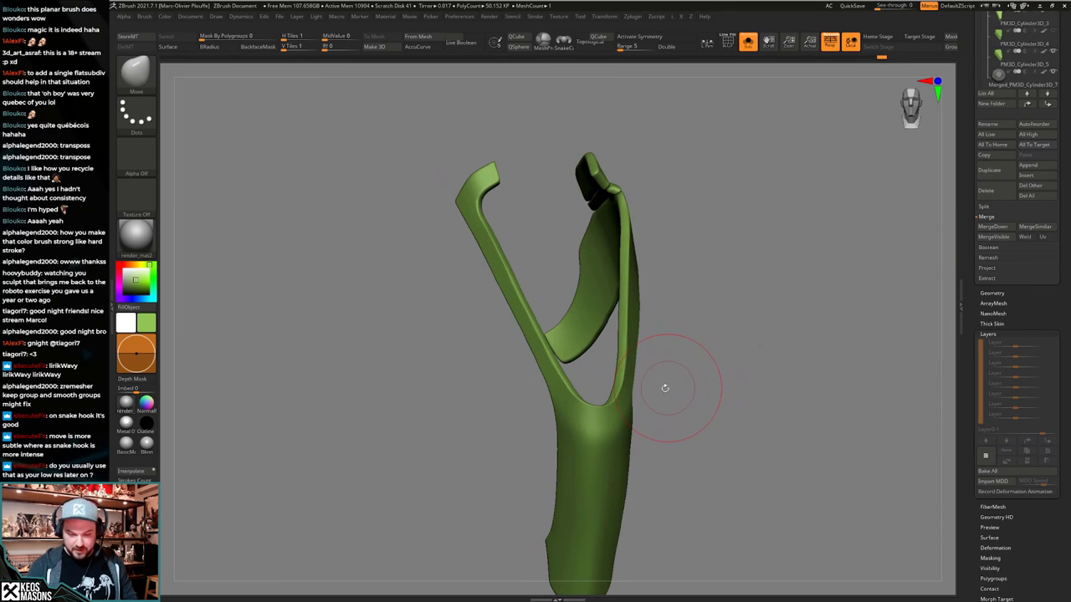
key("shift+f")
right_click_drag(727, 354, 643, 374)
key("shift+f")
Check the smoothed frame on the full character, then isolate it again.
key("shift+s")
key("2")
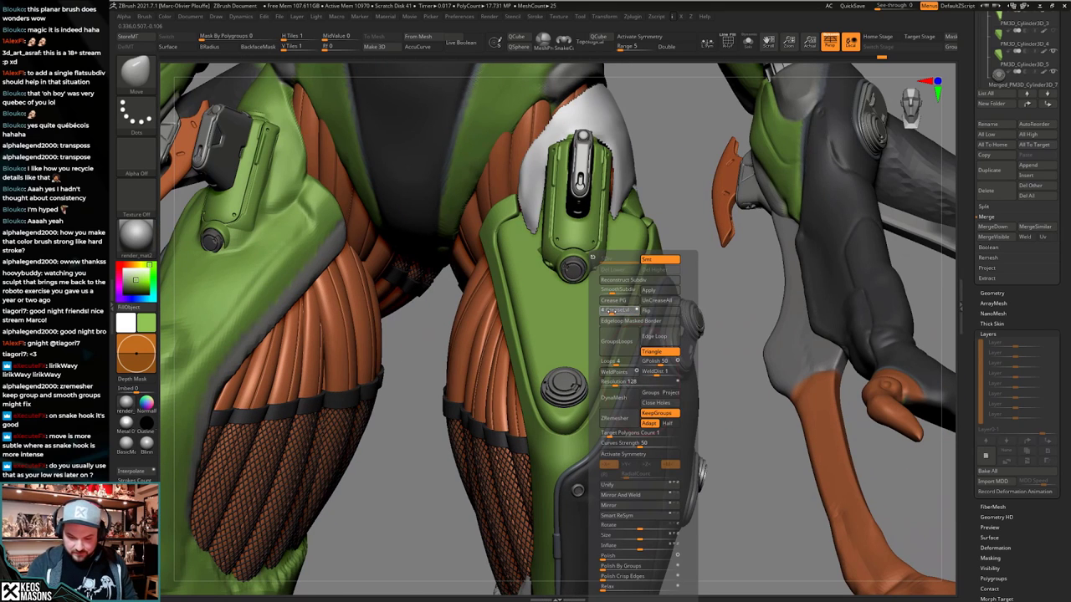
right_click_drag(755, 251, 677, 370)
key("shift+s")
key("shift+f")
key("shift+f")
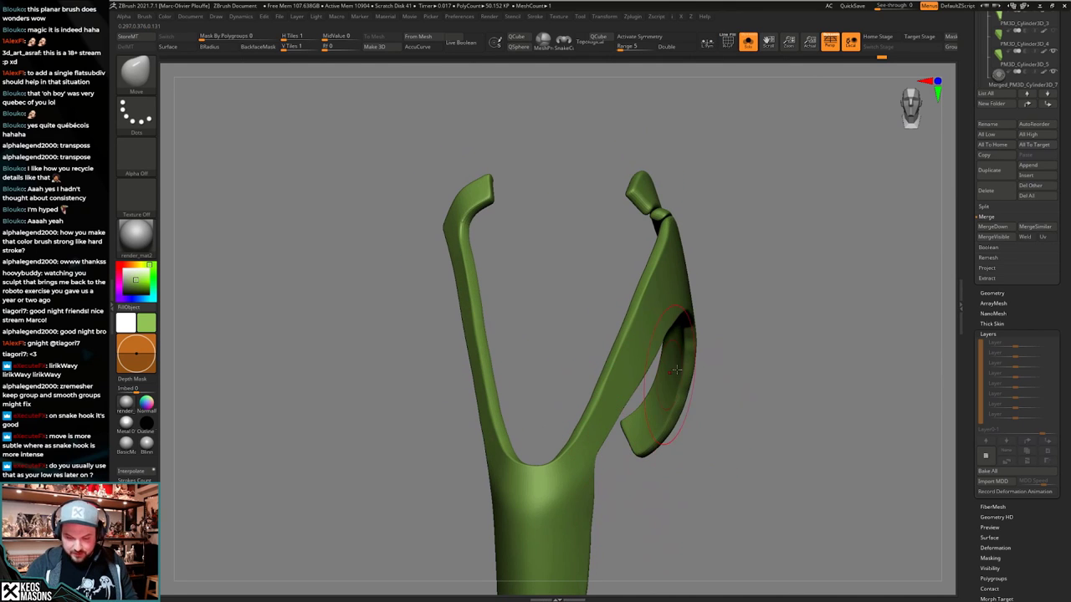
Examine the grooves and wide side panel at the smoothed frame's upper end, alone and against the hip armour.
right_click_drag(770, 329, 665, 460)
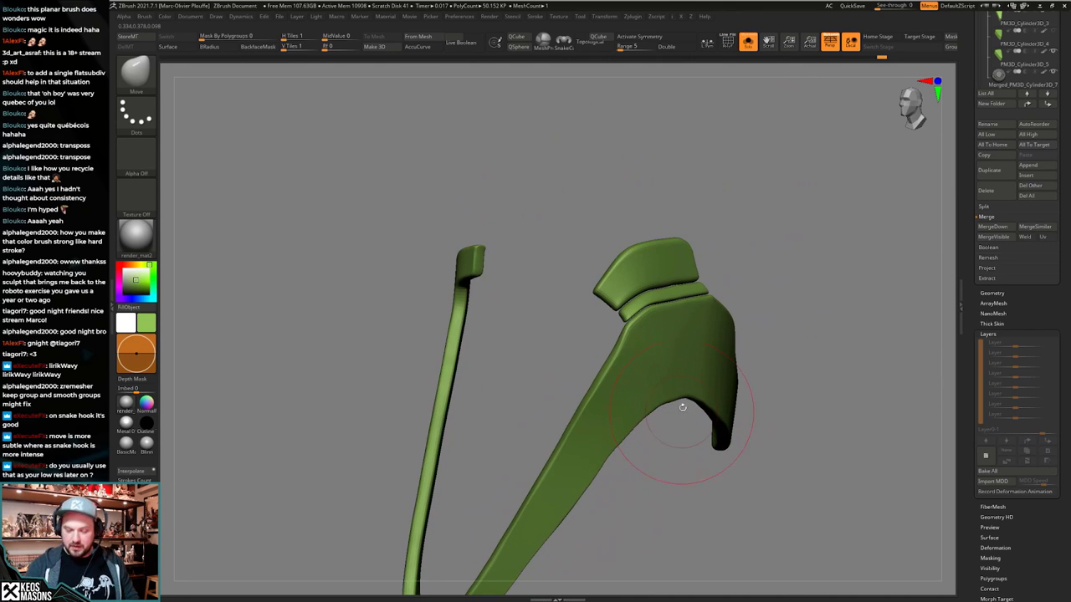
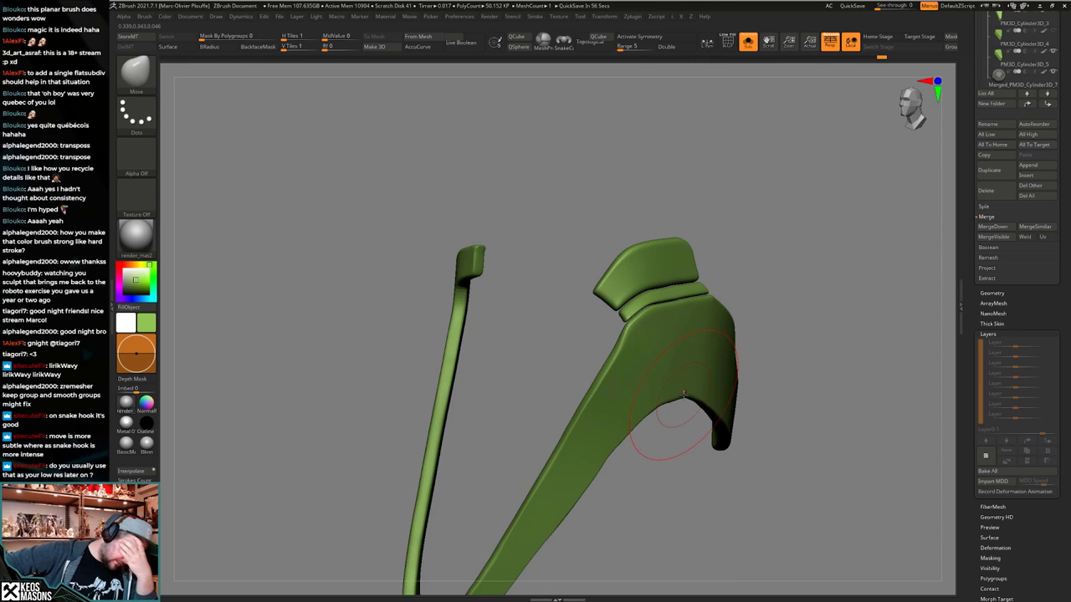
mouse_move(683, 395)
right_mouse_down()
mouse_move(708, 345)
mouse_move(701, 364)
mouse_move(655, 353)
right_mouse_up()
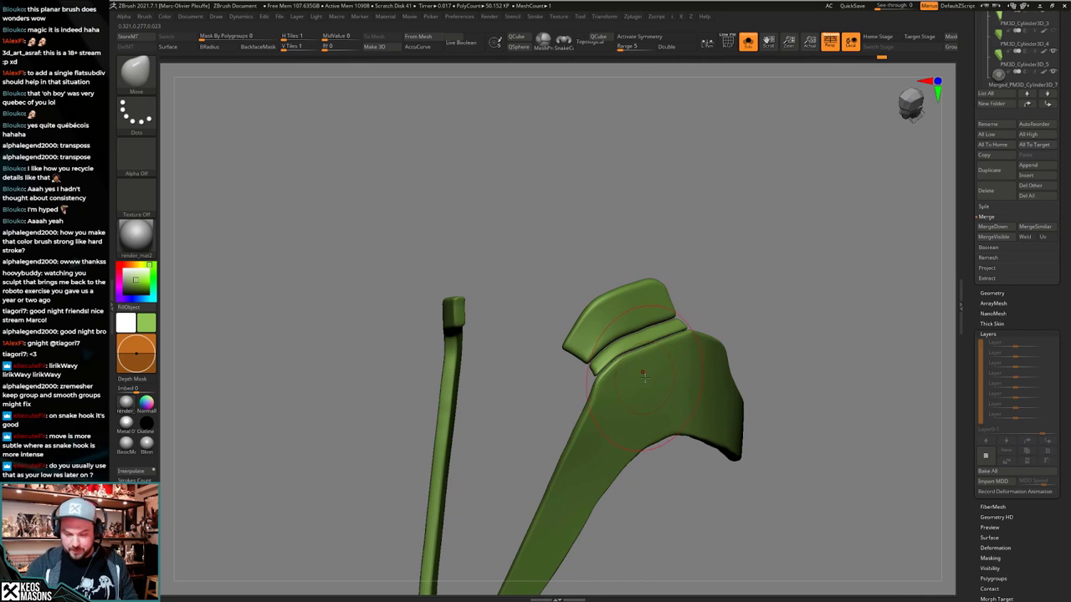
mouse_move(634, 390)
right_mouse_down()
mouse_move(641, 370)
mouse_move(638, 385)
right_mouse_up()
key("x")
key("z")
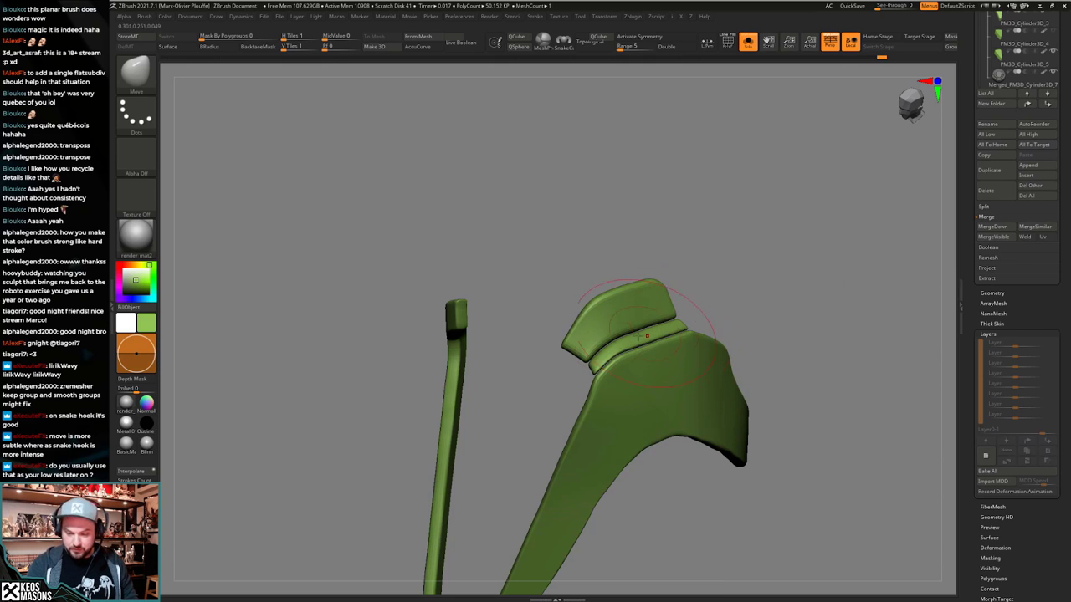
mouse_move(689, 320)
right_mouse_down()
mouse_move(633, 411)
mouse_move(635, 370)
mouse_move(636, 415)
right_mouse_up()
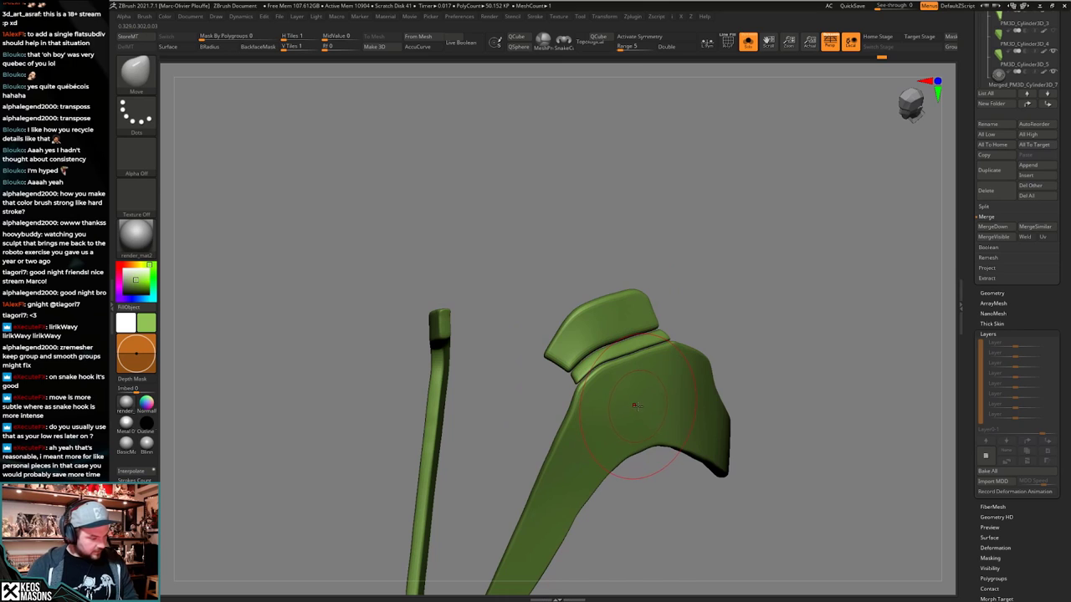
right_click_drag(657, 405, 637, 403, "alt")
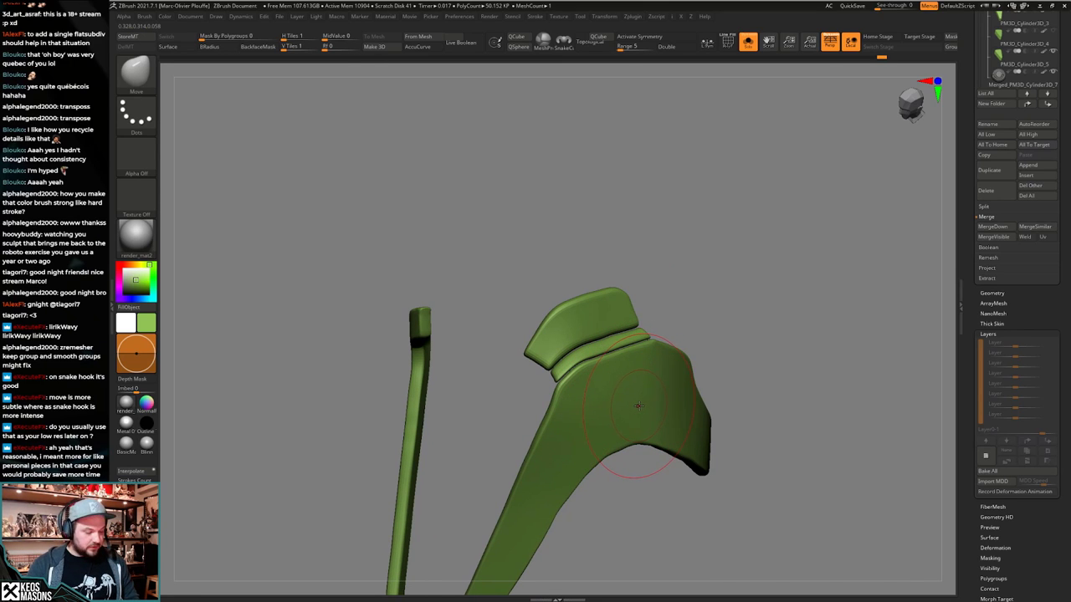
right_click_drag(637, 406, 601, 350)
key("shift+alt+s")
right_click_drag(602, 325, 613, 346, "ctrl")
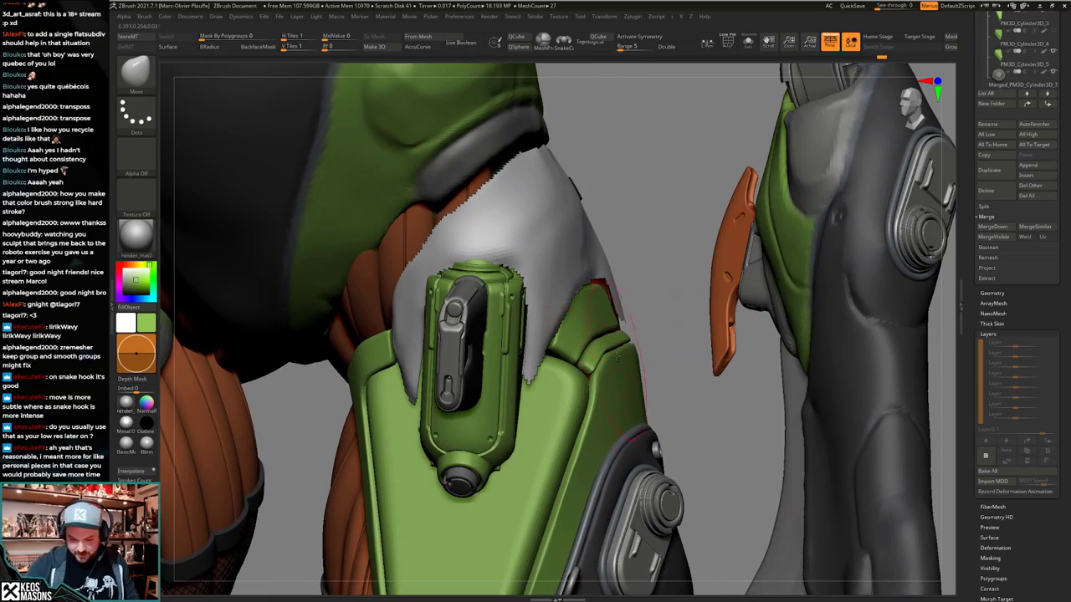
Isolate the frame again and turn off its dynamic subdivision to show the low-poly mesh.
key("shift+f")
right_click_drag(626, 385, 620, 419)
key("shift+s")
key("shift+f")
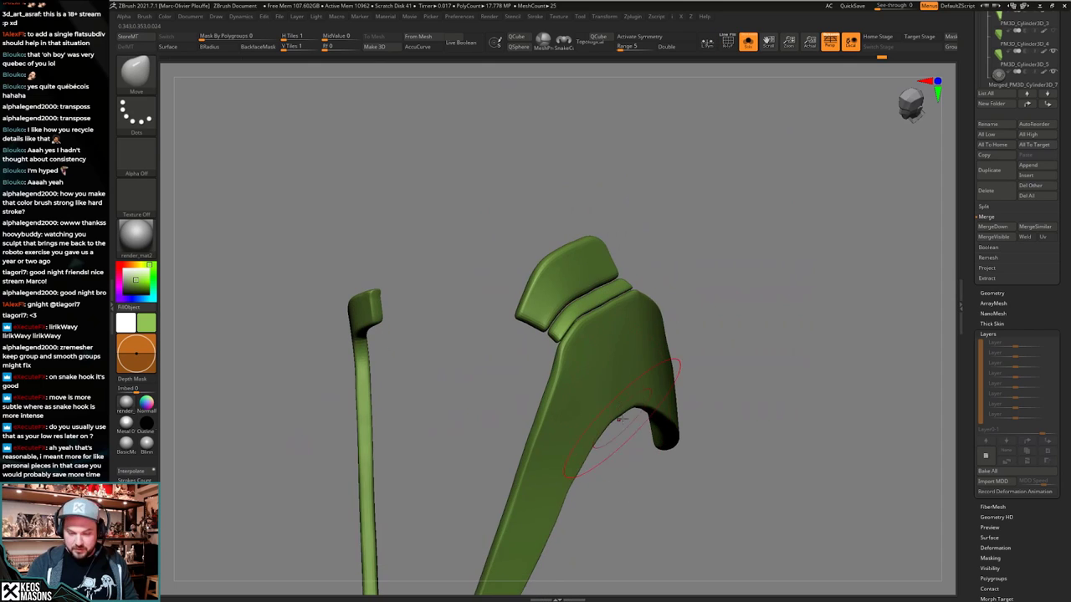
key("shift+d")
key("shift+f")
right_click_drag(741, 358, 758, 341)
key("shift+f")
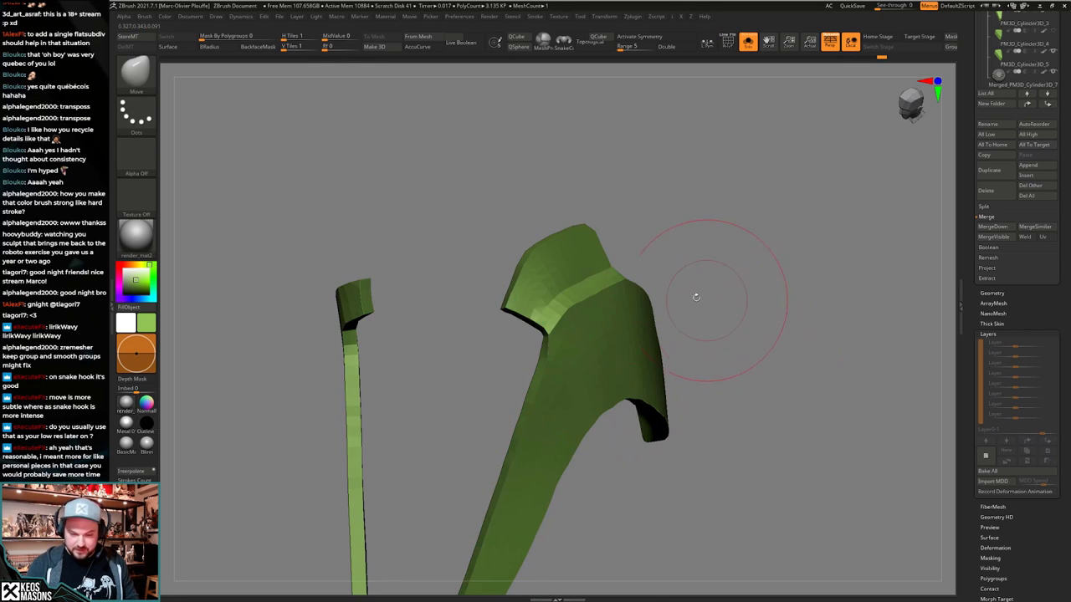
Reduce the isolated frame to its outer surface by hiding the inner and edge polygroups.
left_click(574, 256, "ctrl+shift")
left_click(594, 261, "ctrl+shift")
left_click(596, 288, "ctrl+shift")
left_click(615, 302, "ctrl+shift")
right_click_drag(619, 335, 591, 356)
mouse_move(568, 488)
right_mouse_down("alt")
mouse_move(558, 415)
mouse_move(820, 332)
mouse_move(814, 319)
right_mouse_up("alt")
left_click_drag(815, 319, 831, 335, "ctrl+shift")
right_click_drag(782, 349, 741, 371)
Rebuild the frame's thickness from the outer surface with Panel Loops and check its polygroups.
key("space")
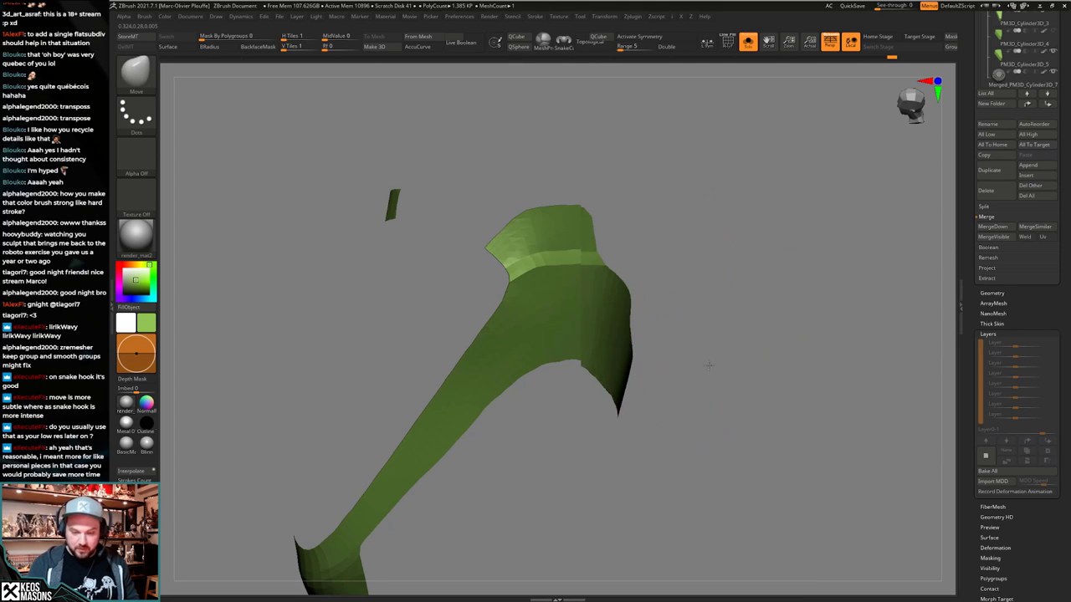
key("space")
right_click_drag(709, 365, 567, 303)
left_click(686, 520)
key("shift+f")
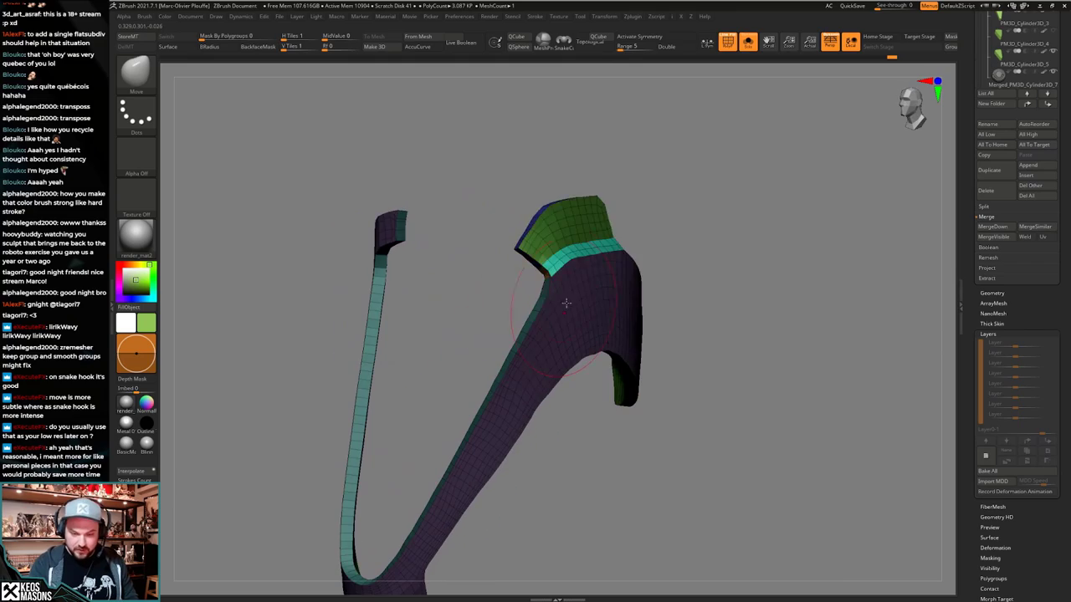
right_click_drag(554, 373, 627, 350)
key("shift+f")
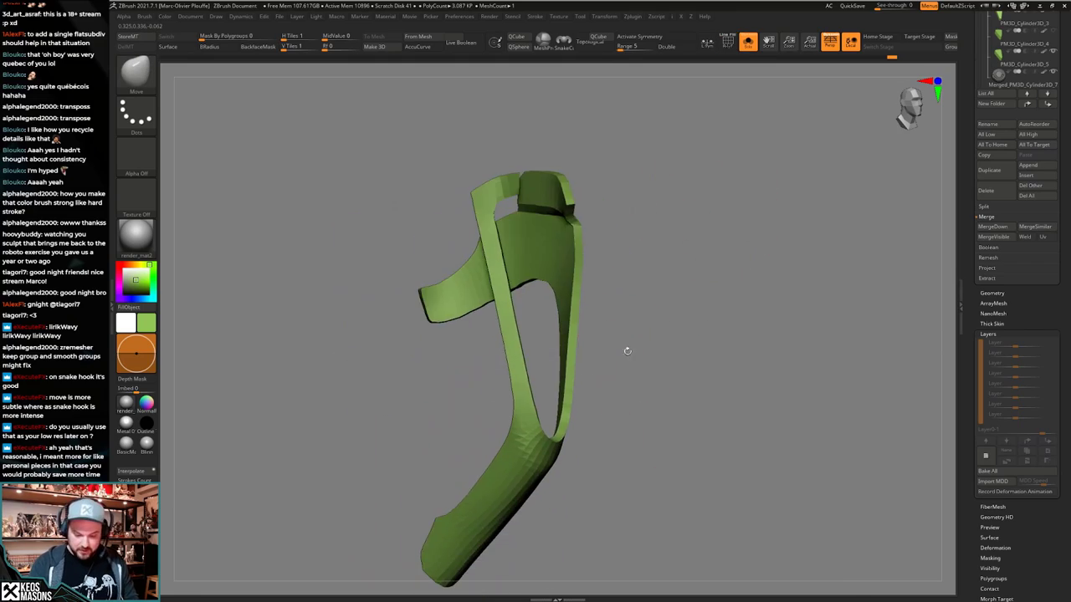
Smooth the low-poly frame with dynamic subdivision and apply it to the mesh as real subdivision levels.
key("alt+s")
right_click_drag(655, 416, 604, 418)
mouse_move(604, 418)
right_mouse_down()
mouse_move(640, 428)
mouse_move(618, 448)
mouse_move(600, 420)
mouse_move(590, 480)
mouse_move(591, 435)
mouse_move(617, 409)
mouse_move(602, 427)
mouse_move(605, 404)
right_mouse_up()
key("alt+s")
key("2")
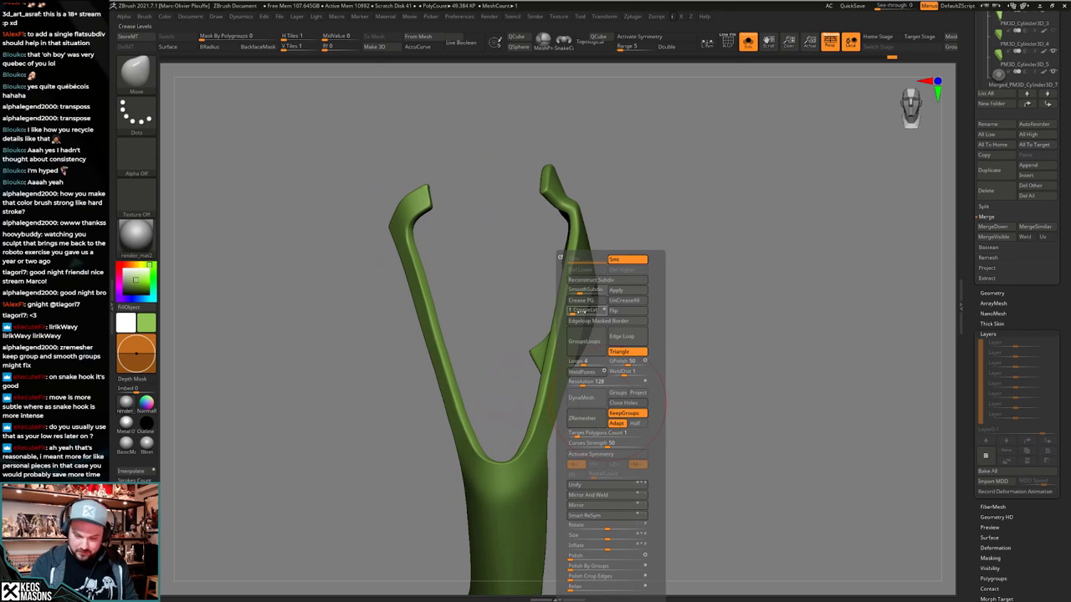
right_click_drag(604, 273, 694, 319, "ctrl")
key("2")
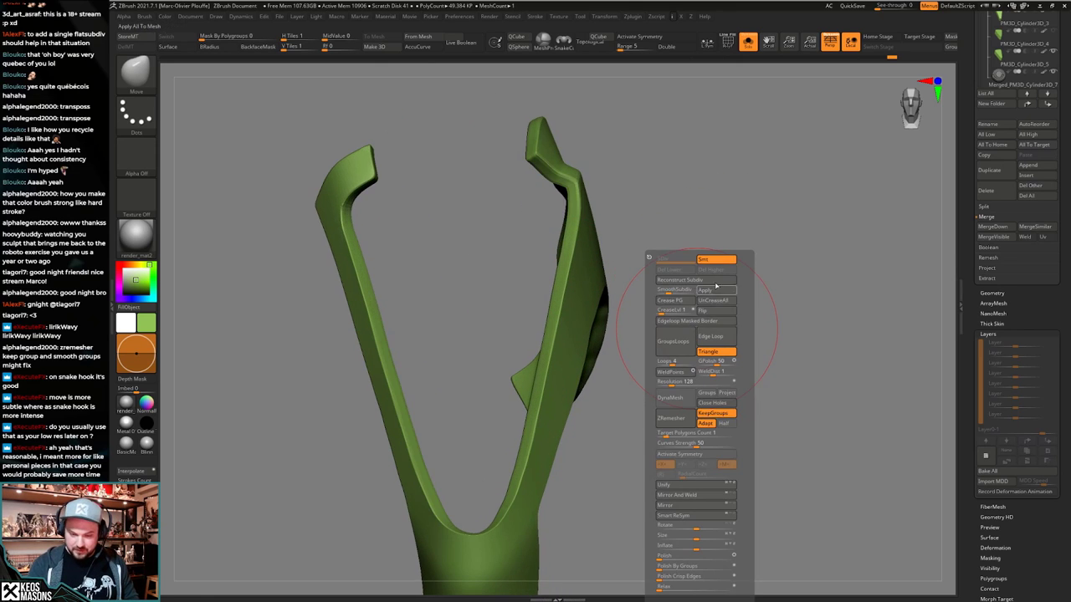
left_click(717, 288)
Examine the subdivided frame's shape and polygroups from several sides, and open the deformation settings.
mouse_move(701, 363)
right_mouse_down()
mouse_move(698, 351)
mouse_move(640, 457)
mouse_move(616, 351)
right_mouse_up()
mouse_move(667, 308)
right_mouse_down()
mouse_move(688, 301)
mouse_move(693, 333)
mouse_move(673, 369)
mouse_move(664, 426)
mouse_move(667, 399)
mouse_move(658, 411)
mouse_move(579, 335)
right_mouse_up()
key("shift+f")
key("shift+f")
mouse_move(600, 411)
right_mouse_down()
mouse_move(557, 419)
mouse_move(597, 423)
mouse_move(677, 391)
mouse_move(664, 406)
mouse_move(691, 351)
right_mouse_up()
left_click_drag(972, 308, 985, 271)
left_click(995, 302)
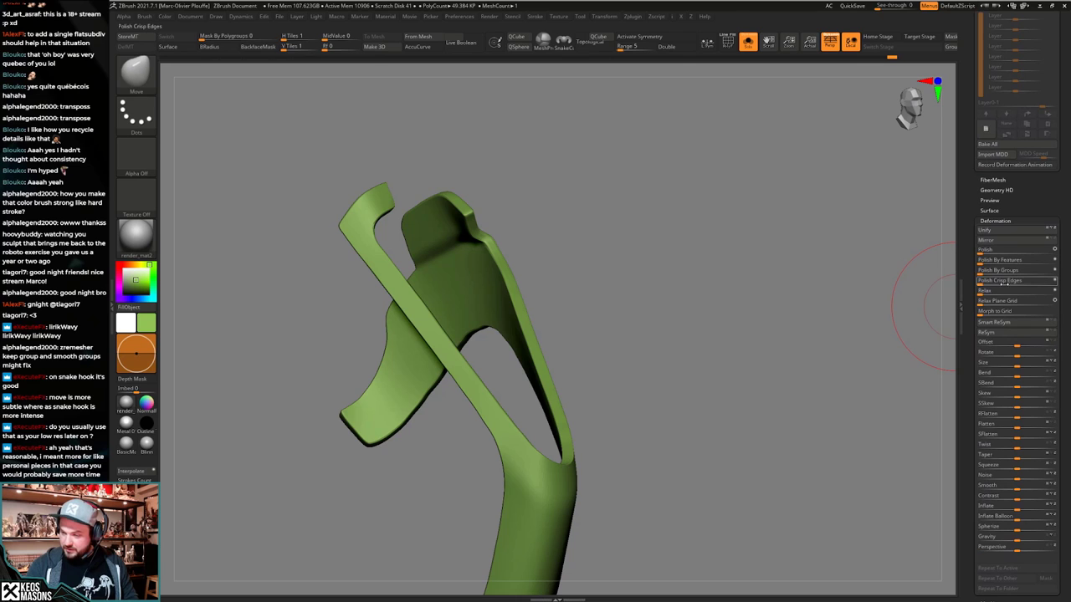
key("shift+f")
mouse_move(655, 399)
right_mouse_down()
mouse_move(548, 449)
mouse_move(598, 445)
mouse_move(653, 414)
right_mouse_up()
mouse_move(653, 414)
right_mouse_down()
mouse_move(636, 426)
mouse_move(615, 409)
mouse_move(641, 431)
right_mouse_up()
key("shift+f")
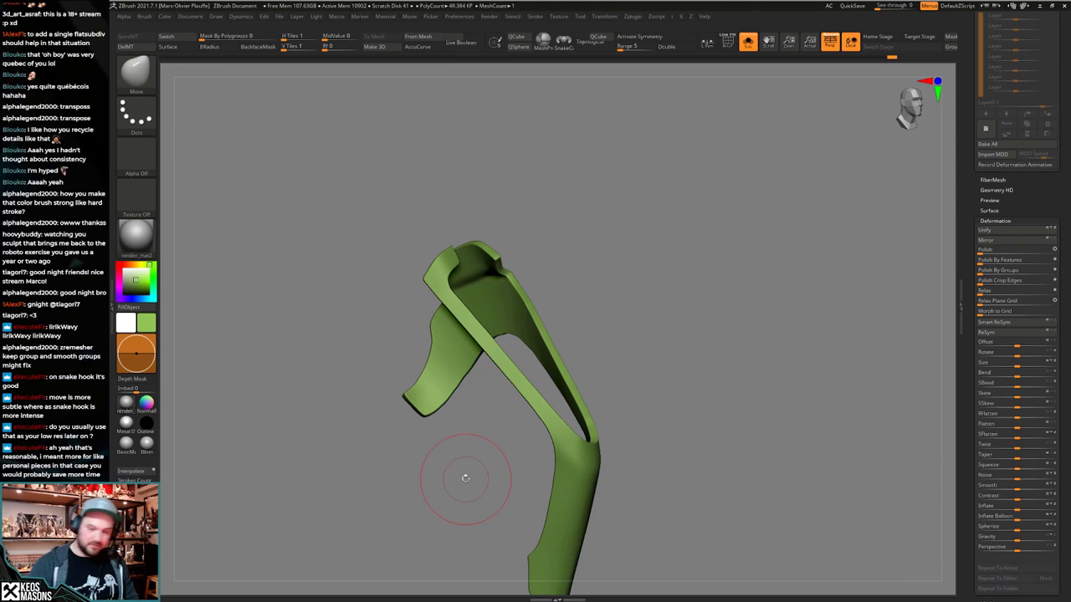
Try Polish Crisp Edges on the whole subdivided frame.
right_click_drag(609, 479, 612, 430, "alt")
right_click_drag(612, 430, 614, 402)
right_click_drag(614, 466, 678, 374, "alt")
key("space")
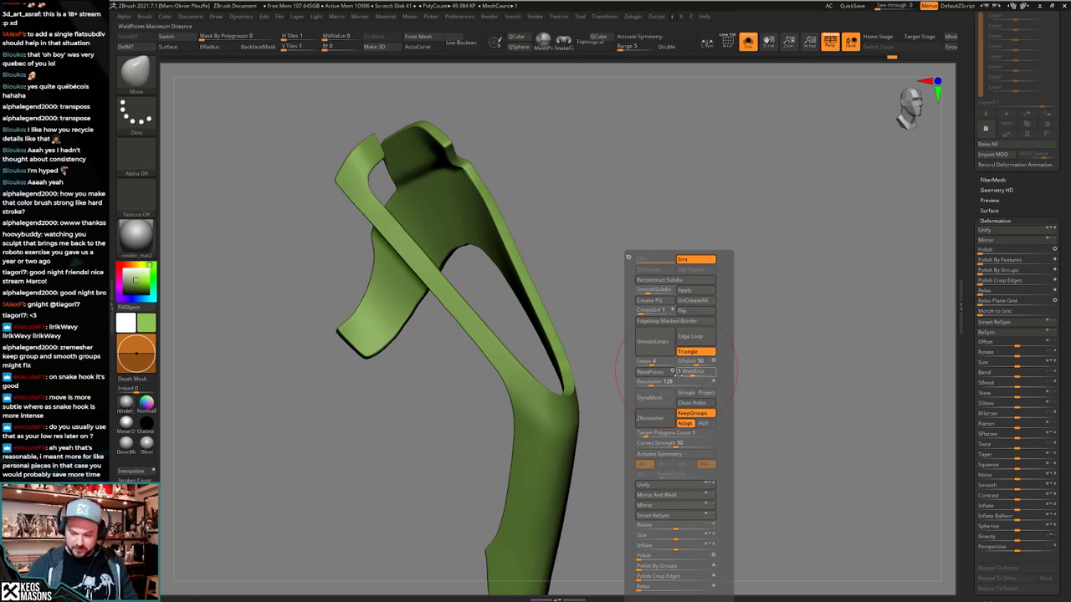
left_click(638, 577)
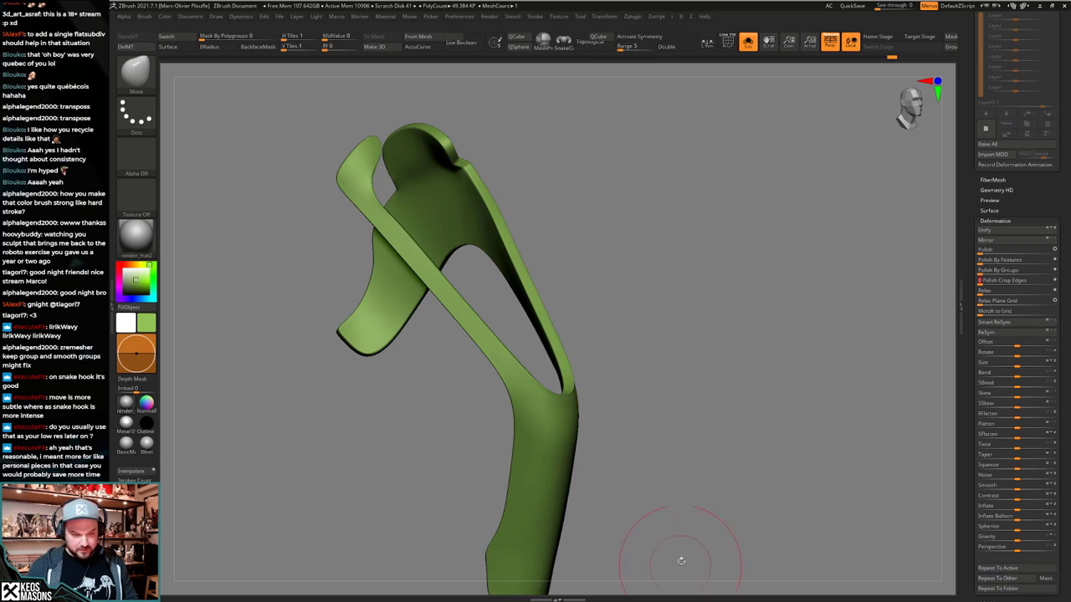
Compare the frame with and without the crisp-edge polish, and check its polygroups where the two arms meet.
mouse_move(681, 562)
right_mouse_down()
mouse_move(594, 527)
mouse_move(645, 494)
right_mouse_up()
mouse_move(378, 240)
right_mouse_down("ctrl")
mouse_move(432, 276)
mouse_move(425, 290)
mouse_move(451, 258)
mouse_move(419, 272)
mouse_move(433, 266)
mouse_move(522, 303)
mouse_move(574, 370)
right_mouse_up("ctrl")
key("ctrl+z")
key("ctrl+shift+z")
key("ctrl+z")
key("shift+f")
key("shift+f")
key("ctrl+shift+z")
right_click_drag(705, 423, 630, 358, "alt")
key("ctrl+z")
key("shift+f")
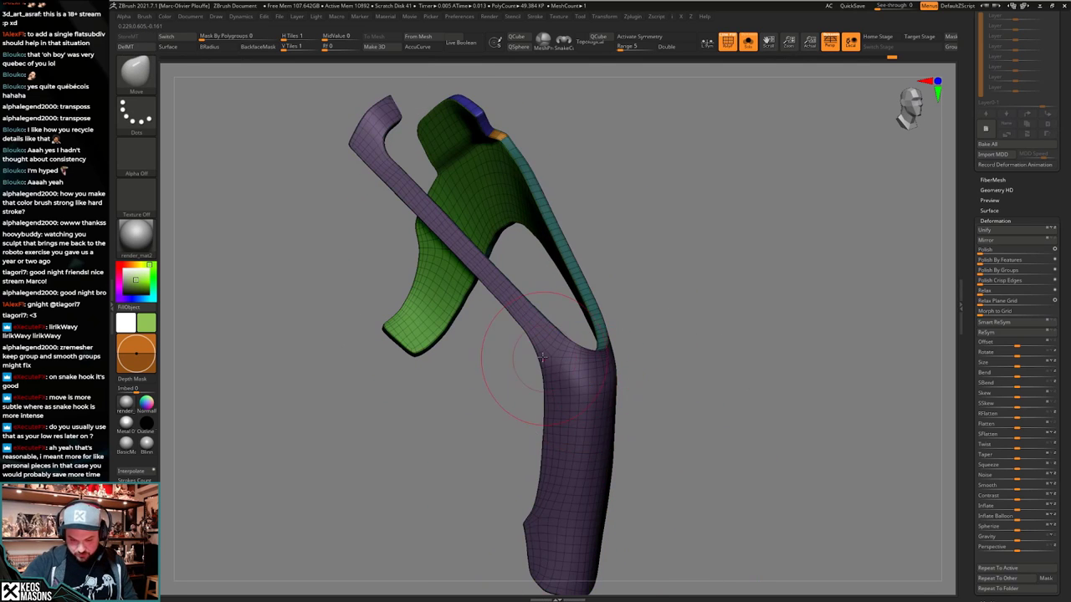
key("shift+f")
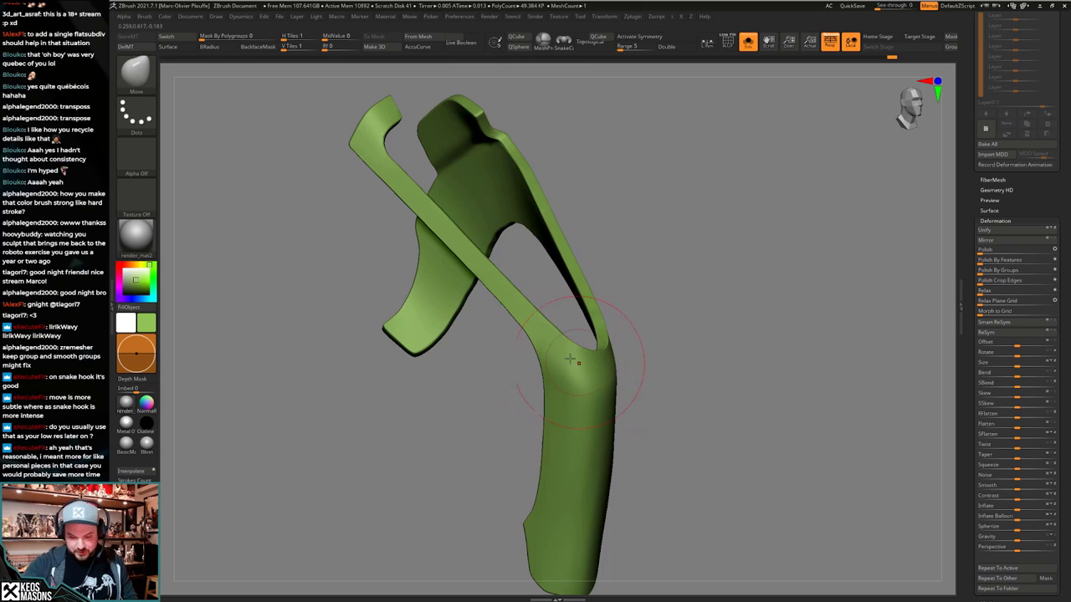
right_click_drag(570, 359, 597, 365)
key("ctrl+shift+z")
mouse_move(699, 392)
right_mouse_down()
mouse_move(699, 408)
mouse_move(669, 386)
mouse_move(700, 427)
mouse_move(679, 396)
mouse_move(693, 393)
right_mouse_up()
key("ctrl+z")
key("shift+f")
key("shift+f")
right_click_drag(609, 310, 617, 363, "ctrl")
key("ctrl+z")
Set up the Morph brush with a smaller draw size for work on the polished frame.
key("space")
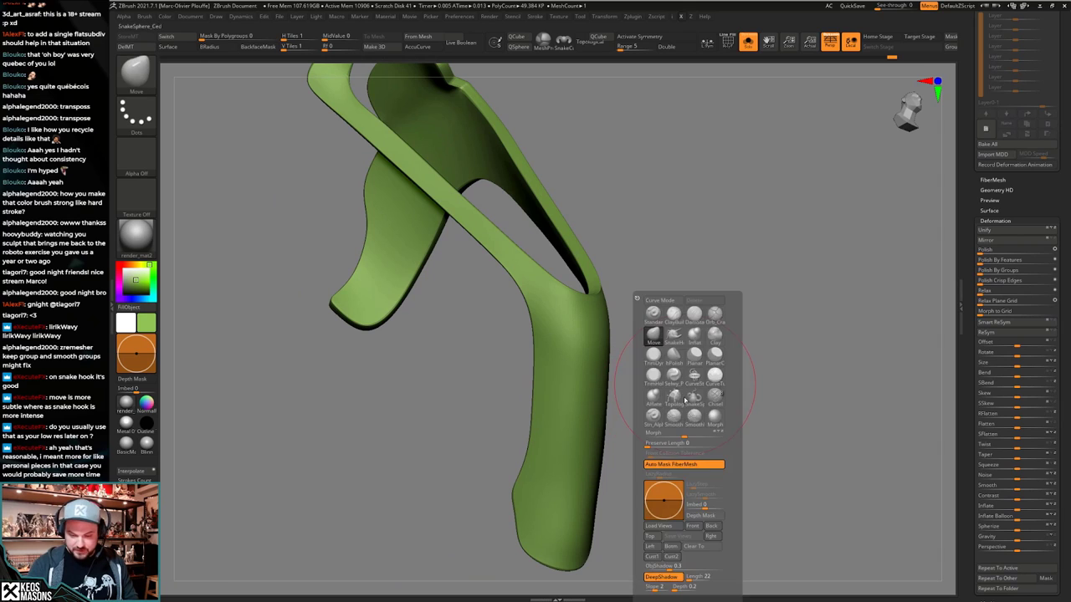
left_click(716, 426)
key("space")
left_click_drag(772, 292, 755, 294)
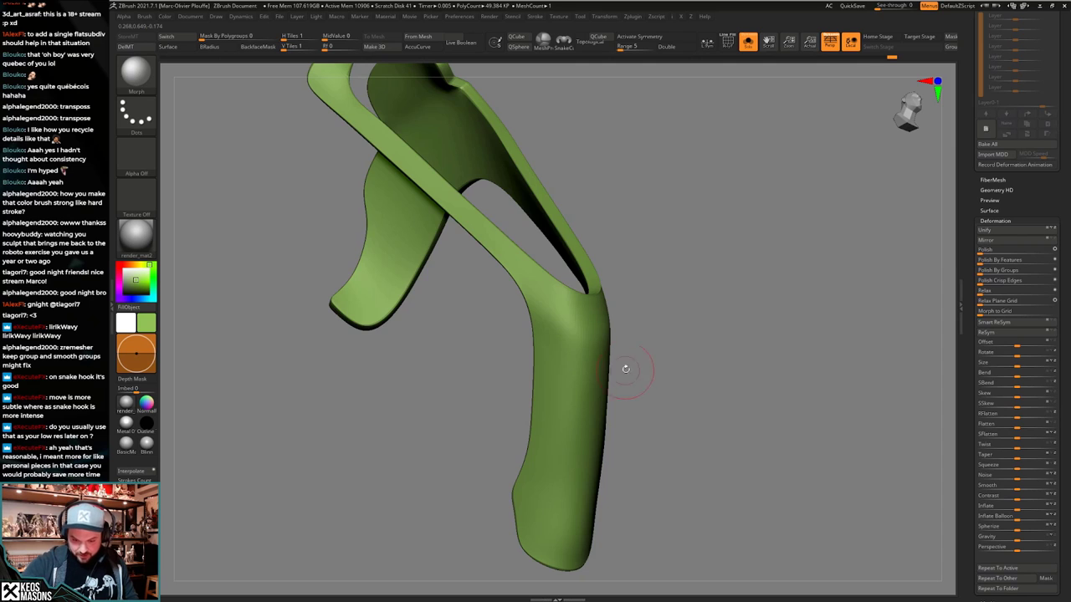
right_click_drag(625, 368, 677, 334)
mouse_move(757, 324)
right_mouse_down("ctrl")
mouse_move(715, 377)
mouse_move(691, 388)
mouse_move(710, 382)
mouse_move(688, 385)
mouse_move(669, 447)
mouse_move(623, 473)
right_mouse_up("ctrl")
Show the frame's polygroups at its lowest subdivision level and crease the corner edge of the lower leg's notch with ZModeler.
key("alt+s")
key("alt+s")
key("shift+f")
key("shift+d")
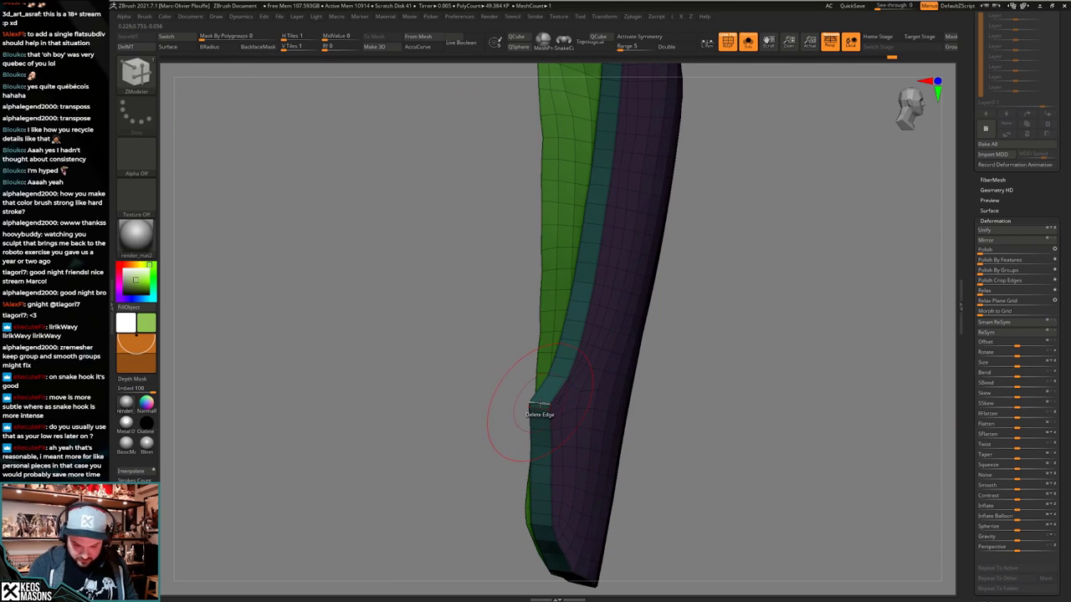
key("space")
left_click(456, 378)
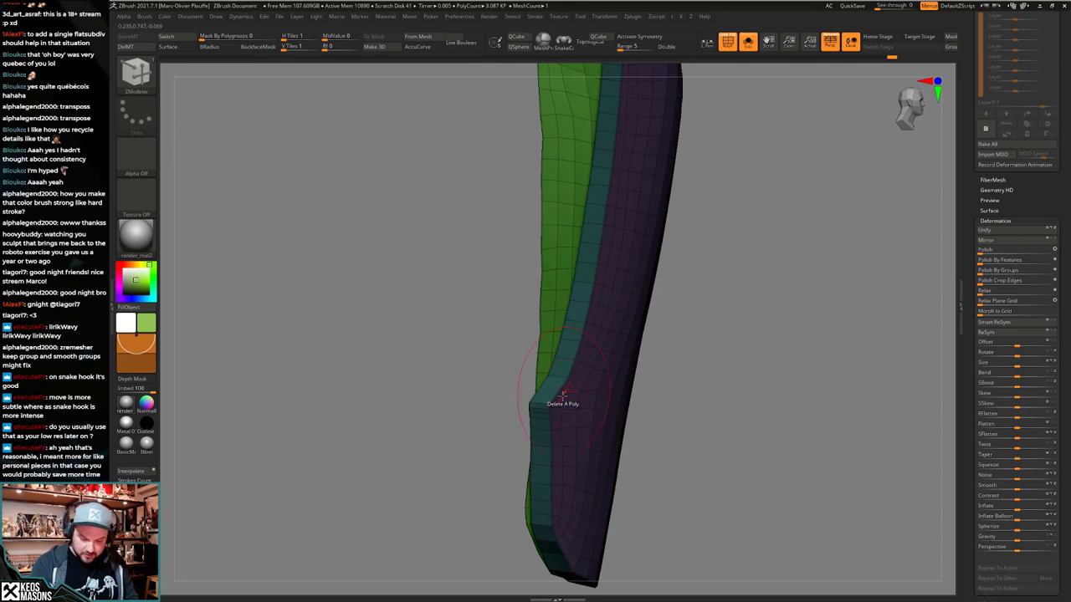
right_click_drag(593, 410, 619, 544)
Crease the corner edge at the upper tip of the narrow arm, checking the frame against the full character.
key("alt+s")
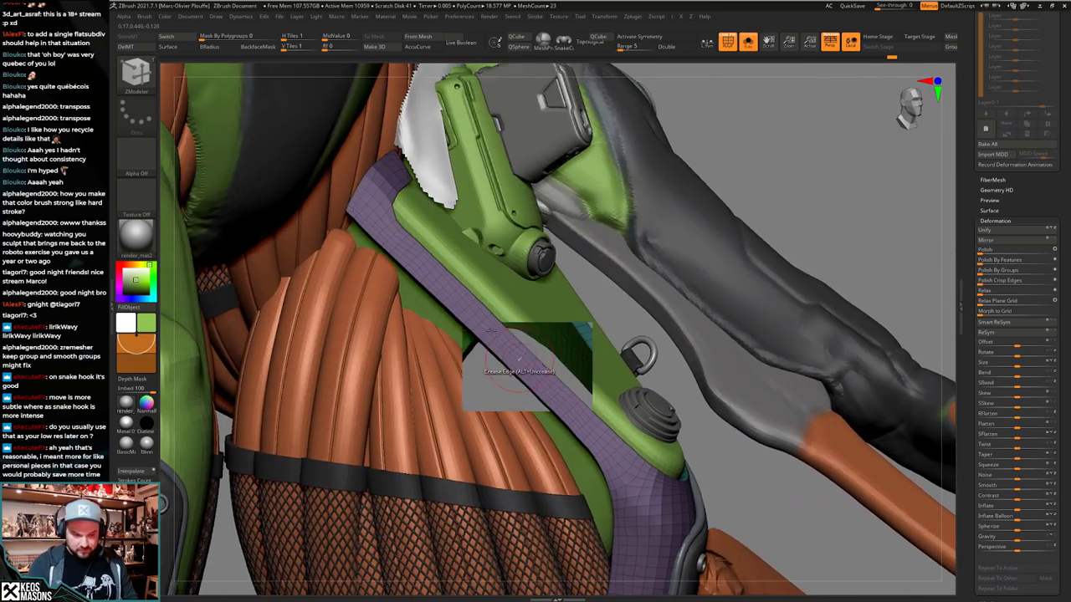
key("alt+s")
right_click_drag(518, 361, 509, 427)
right_click_drag(511, 311, 517, 276)
right_click_drag(502, 356, 449, 412)
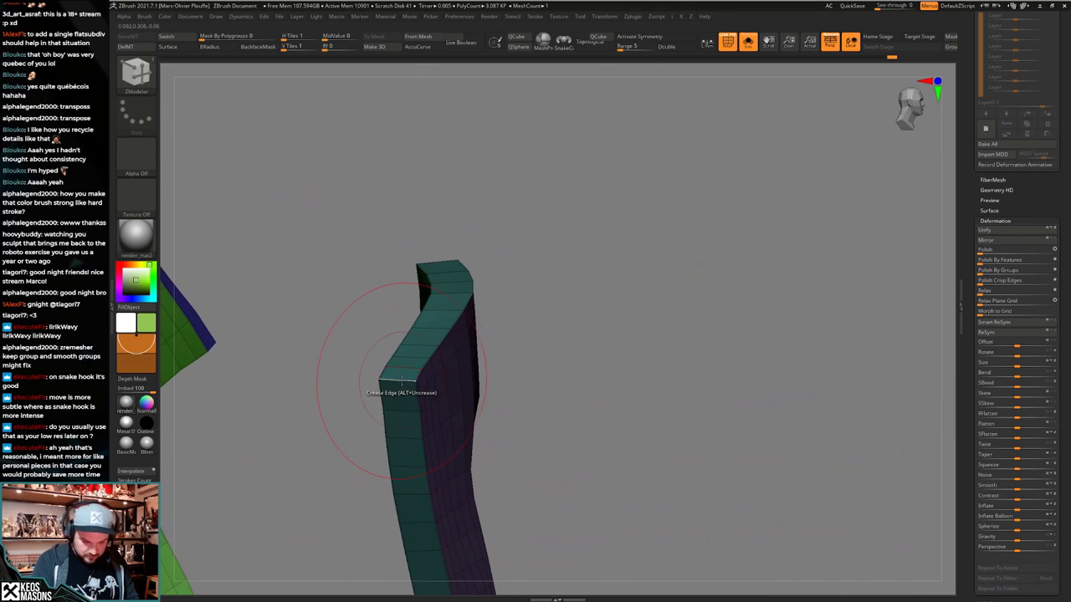
right_click_drag(401, 382, 669, 330, "ctrl")
key("alt+s")
key("alt+s")
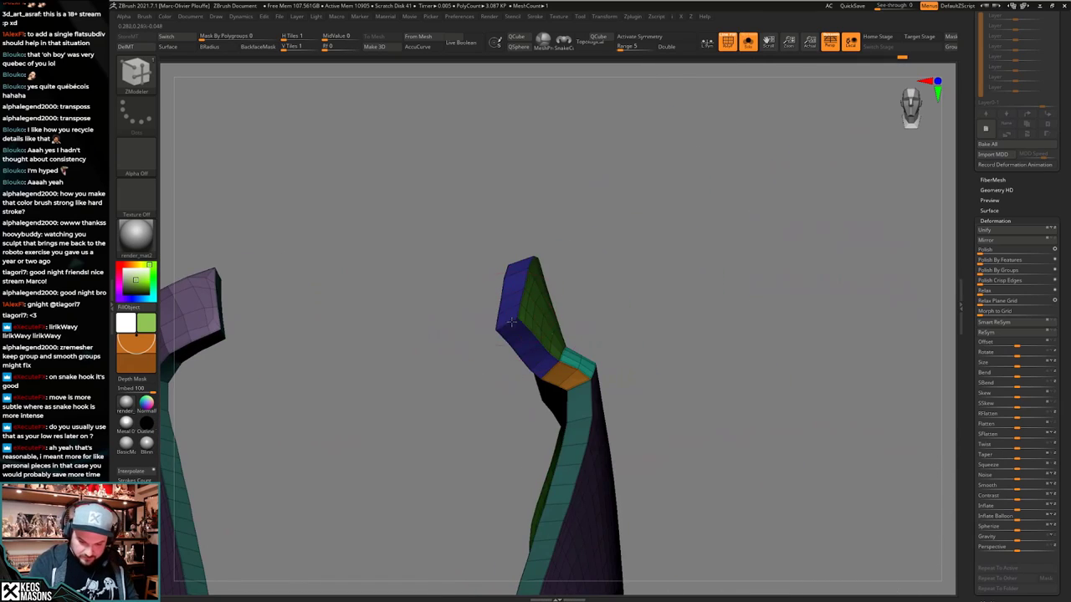
Crease the remaining notch corner edge on the frame's lower end from the opposite side.
right_click_drag(511, 322, 633, 373)
key("alt+s")
key("alt+s")
right_click_drag(632, 374, 676, 451)
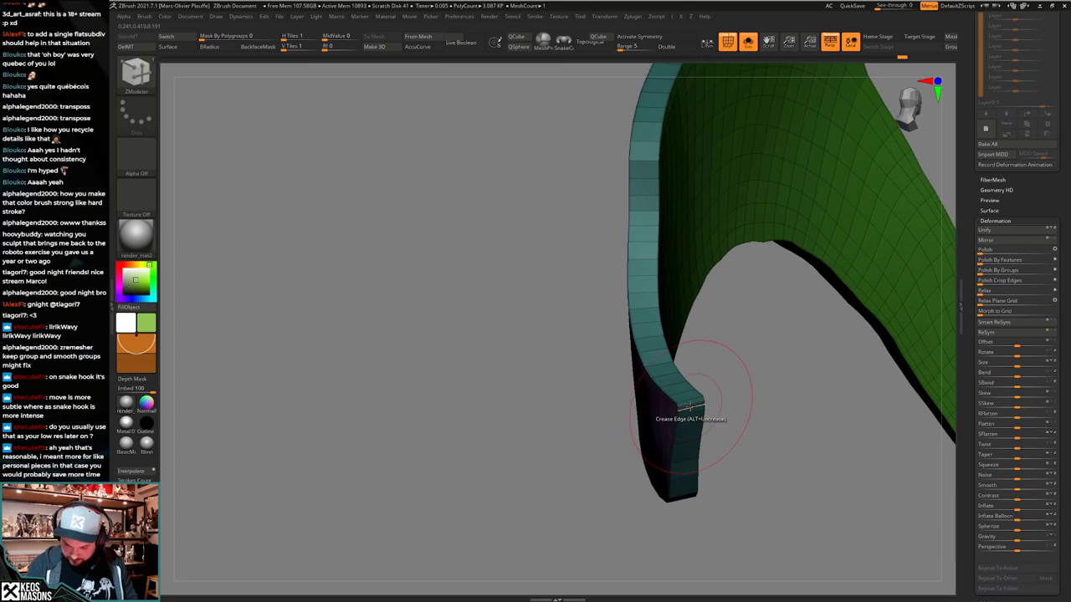
right_click_drag(688, 402, 647, 375)
Return the creased frame to its highest subdivision level, apply Polish Crisp Edges, and undo it for comparison.
left_click(713, 484, "ctrl+shift")
key("shift+f")
key("d")
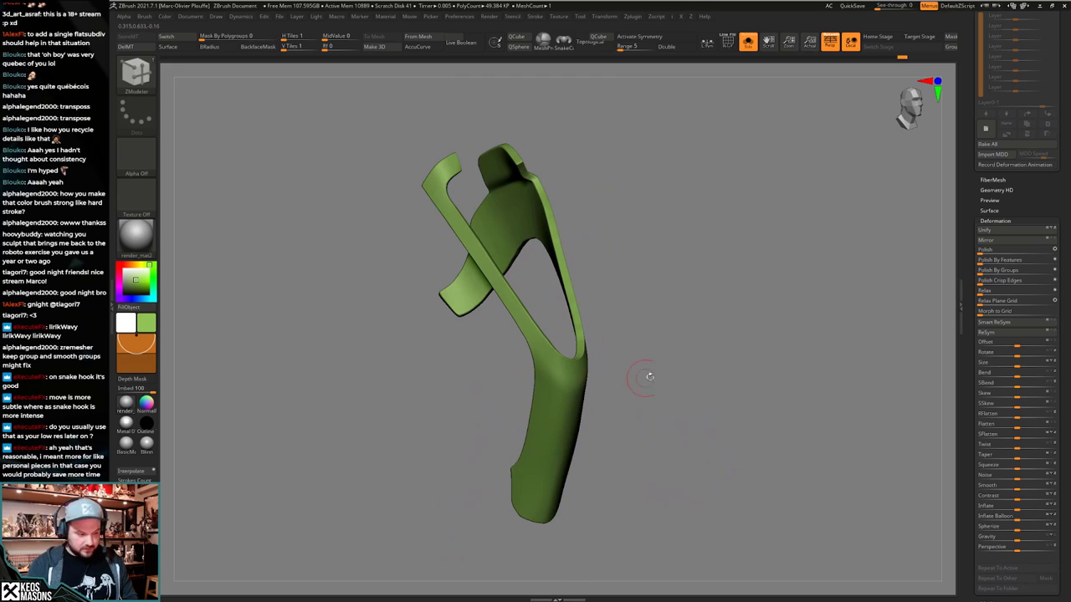
key("space")
key("2")
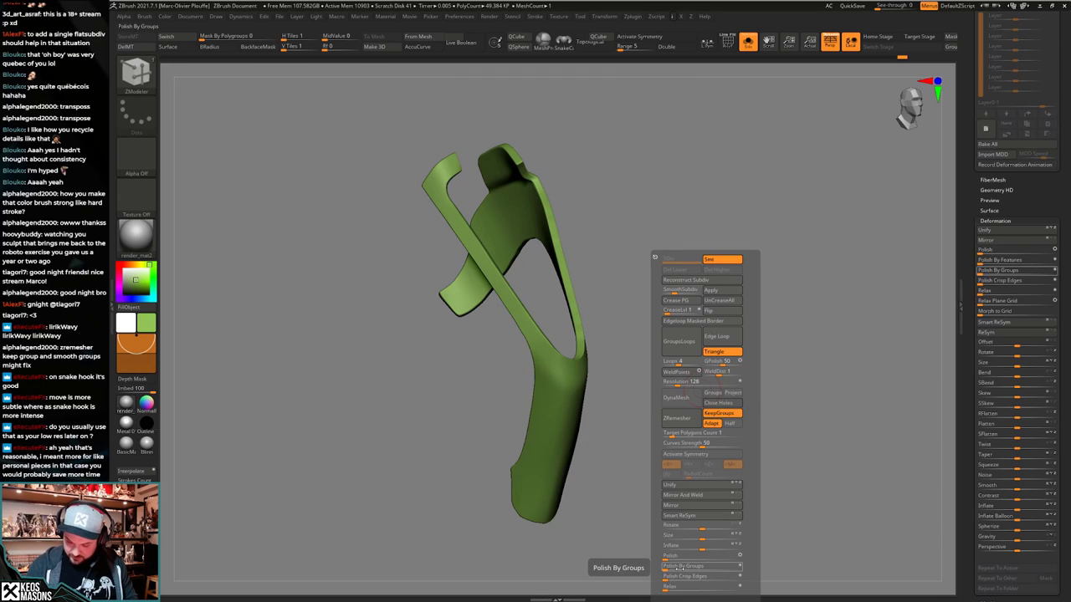
left_click(665, 576)
key("ctrl+z")
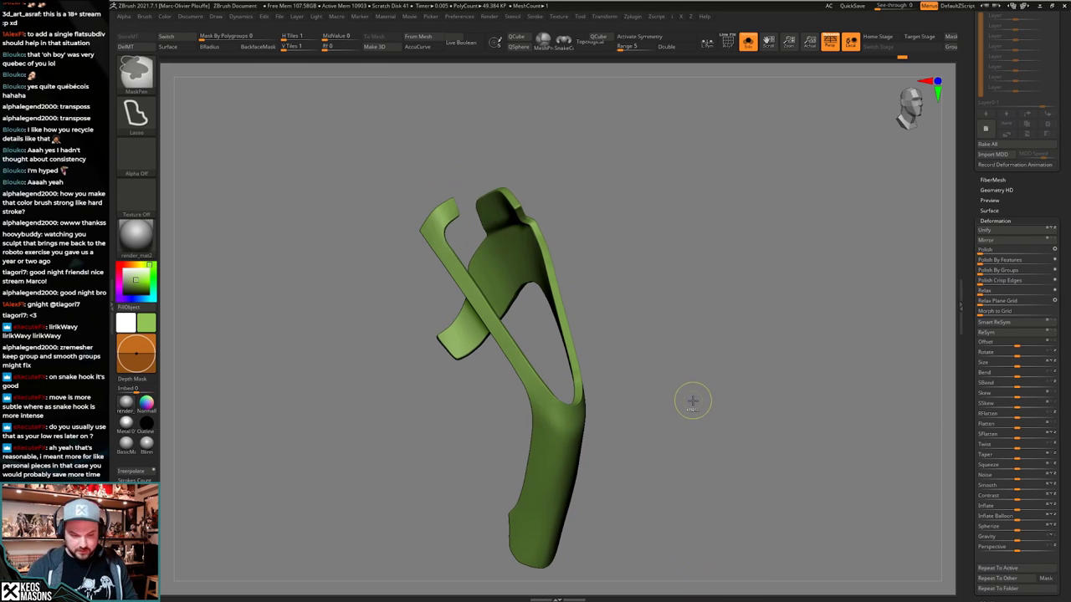
Examine the creased corners and polygroups at the upper tips of the unpolished frame.
key("shift+f")
left_click_drag(603, 284, 586, 379, "alt")
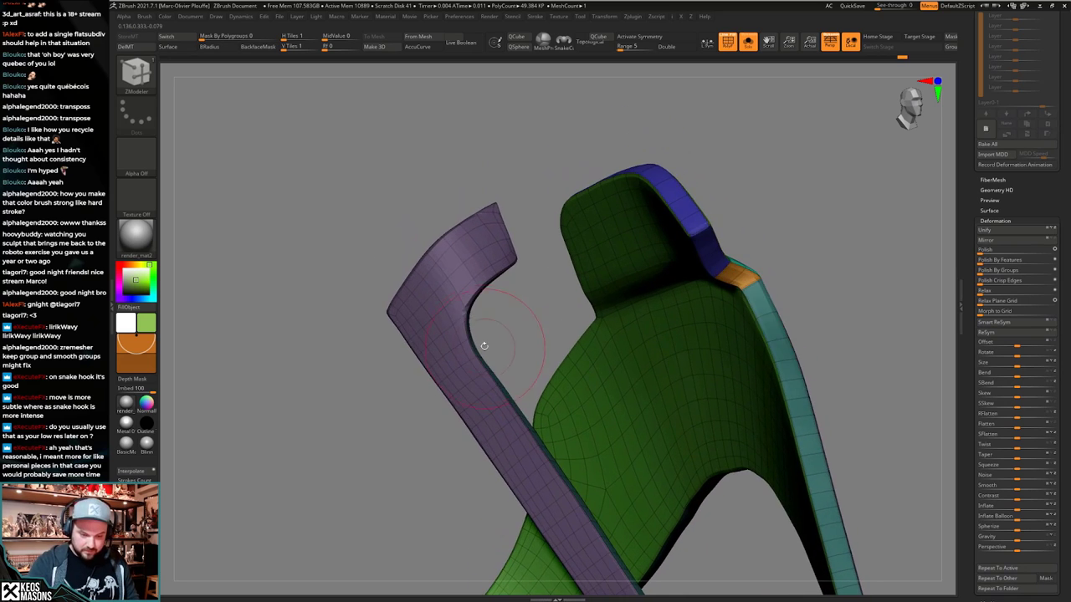
key("shift+f")
right_click_drag(476, 351, 459, 282, "ctrl")
right_click_drag(687, 307, 648, 213, "alt")
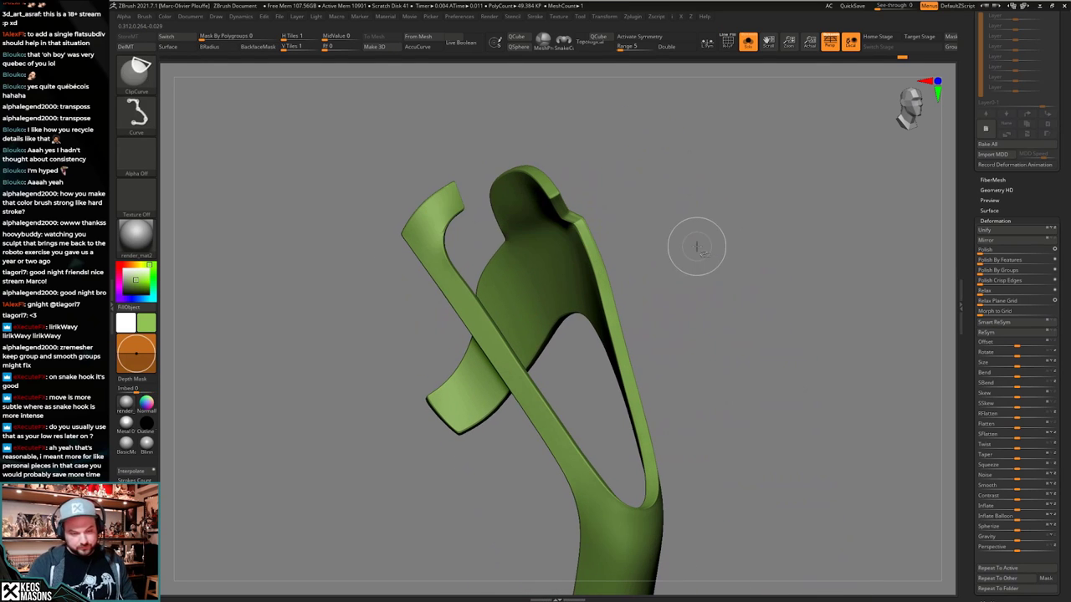
right_click_drag(463, 227, 393, 225)
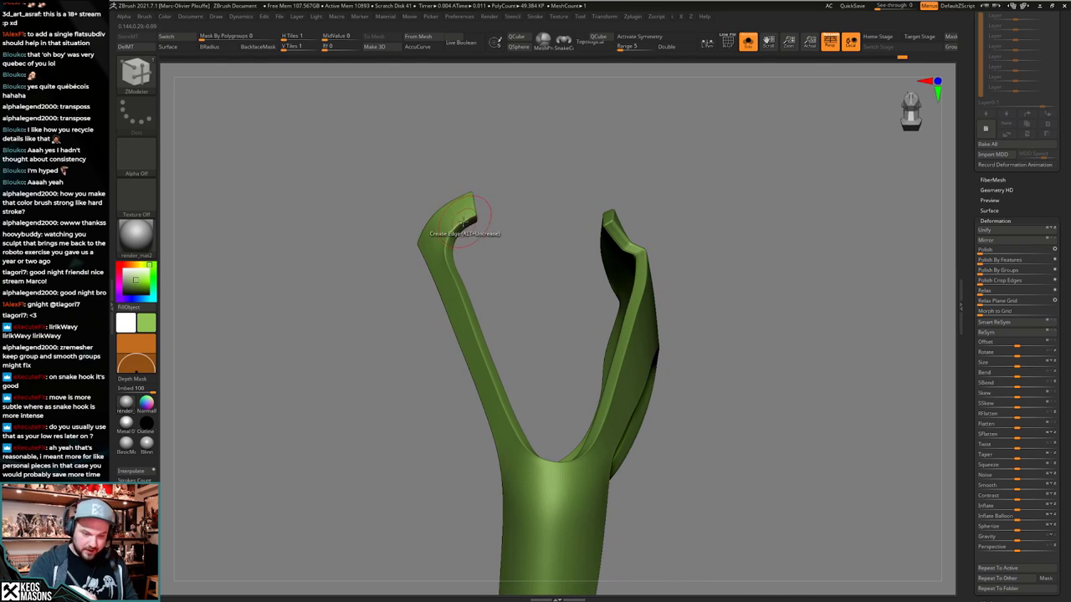
right_click_drag(473, 219, 783, 371)
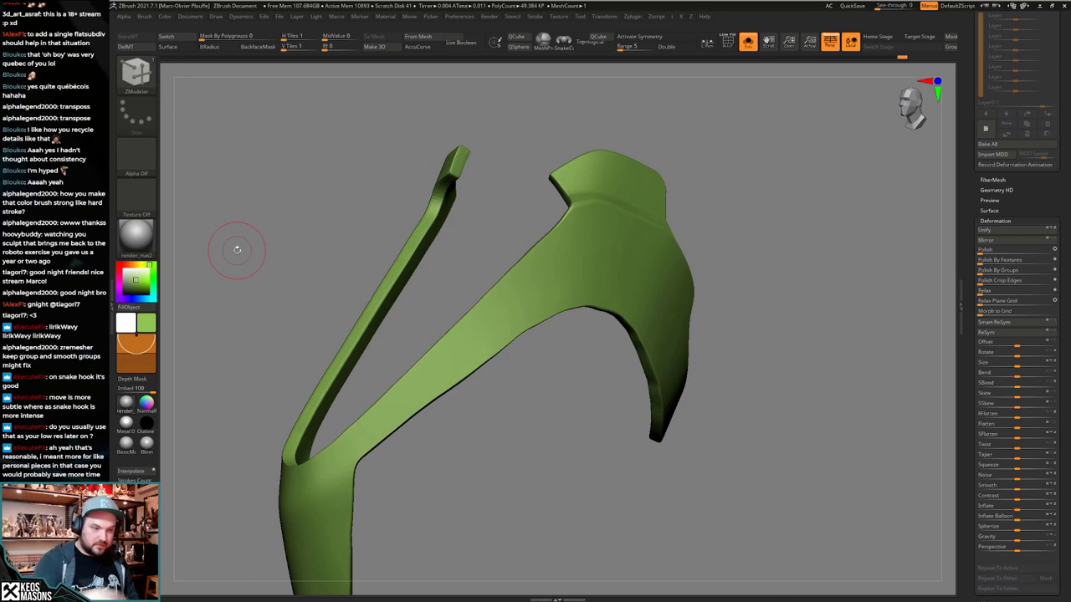
Redo the crisp-edge polish, comparing the wide side panel's rounding with and without it.
key("z")
key("i")
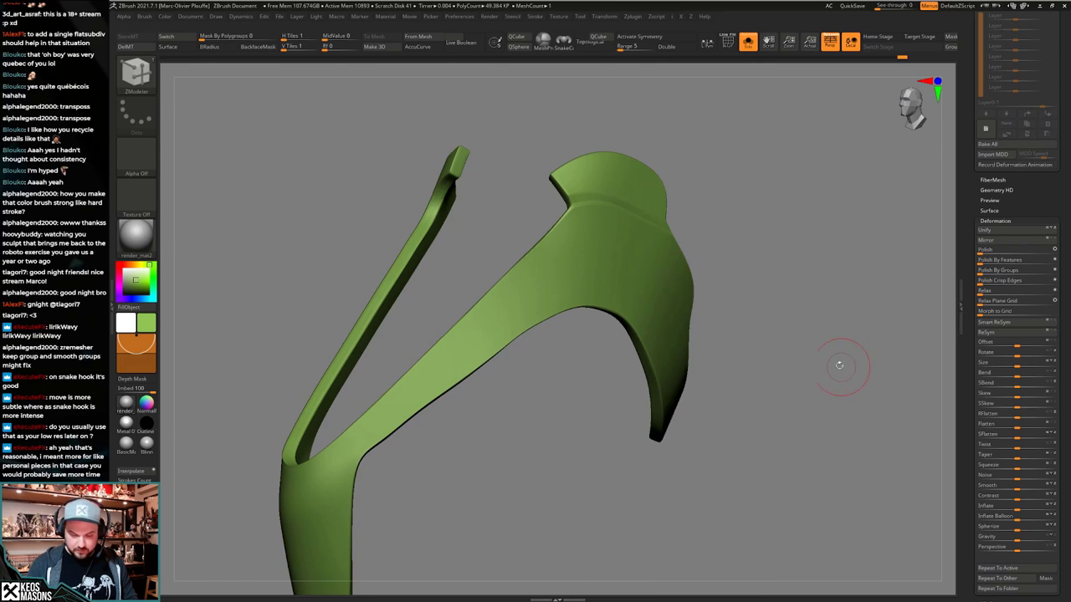
mouse_move(839, 365)
right_mouse_down()
mouse_move(784, 435)
mouse_move(753, 436)
right_mouse_up()
right_click_drag(531, 357, 565, 318, "ctrl")
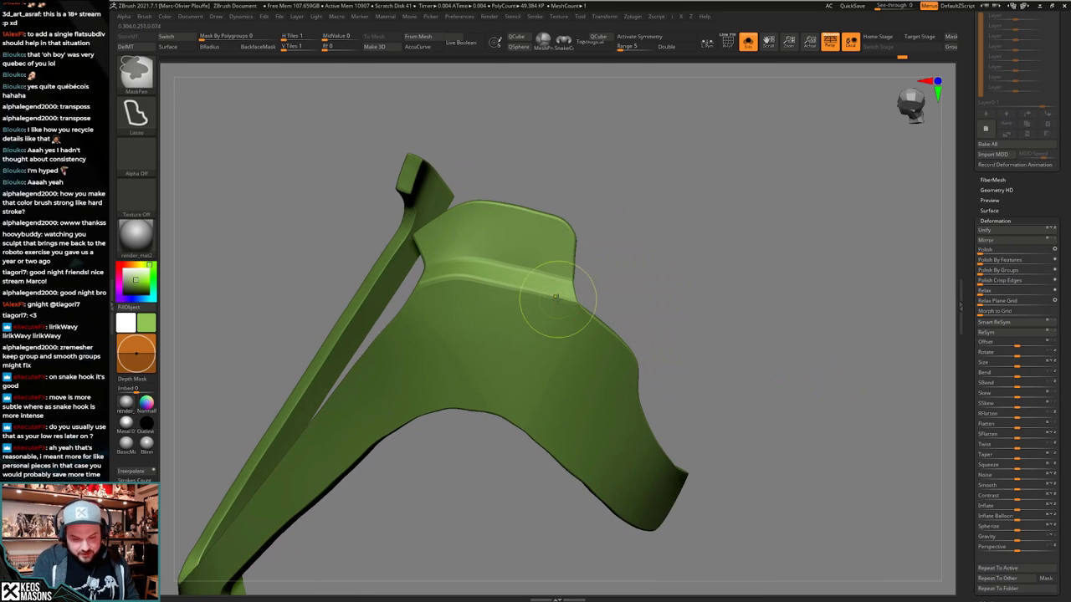
key("ctrl+shift")
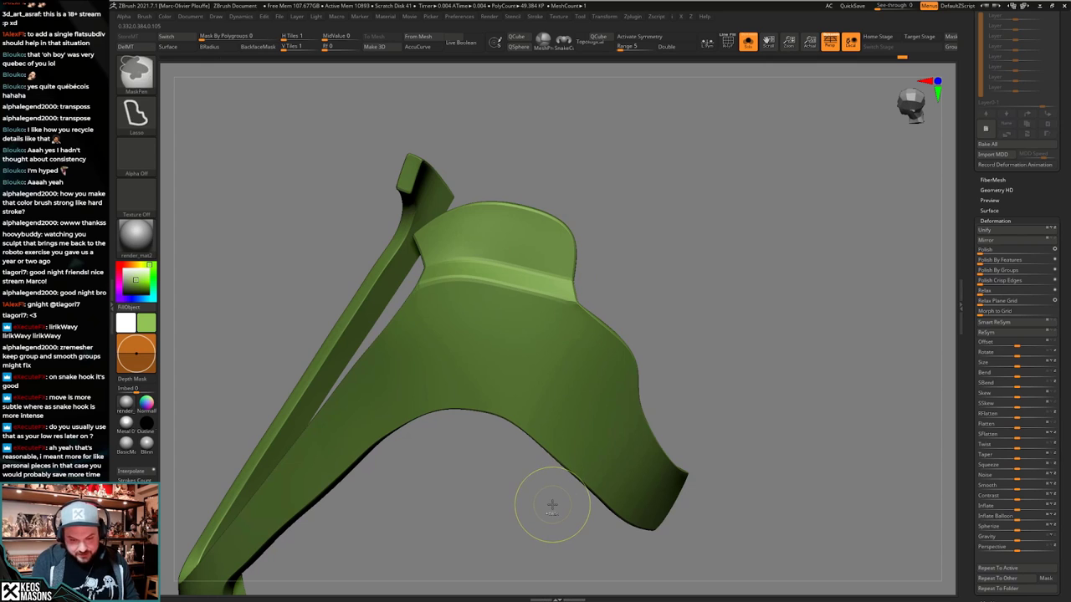
key("ctrl+shift")
key("ctrl+shift+z")
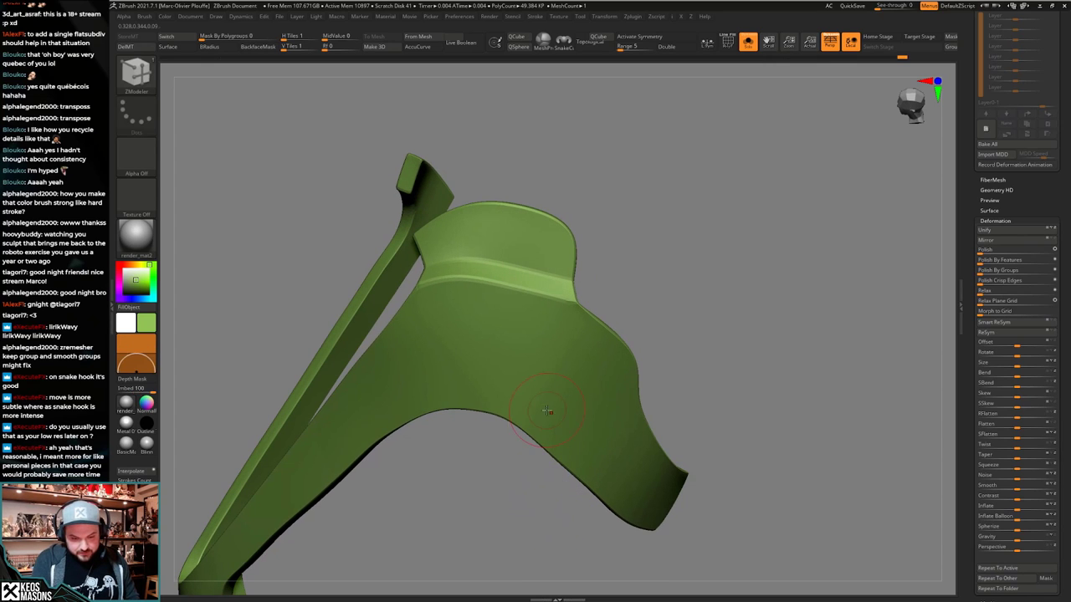
mouse_move(449, 288)
right_mouse_down()
mouse_move(455, 458)
mouse_move(521, 414)
right_mouse_up()
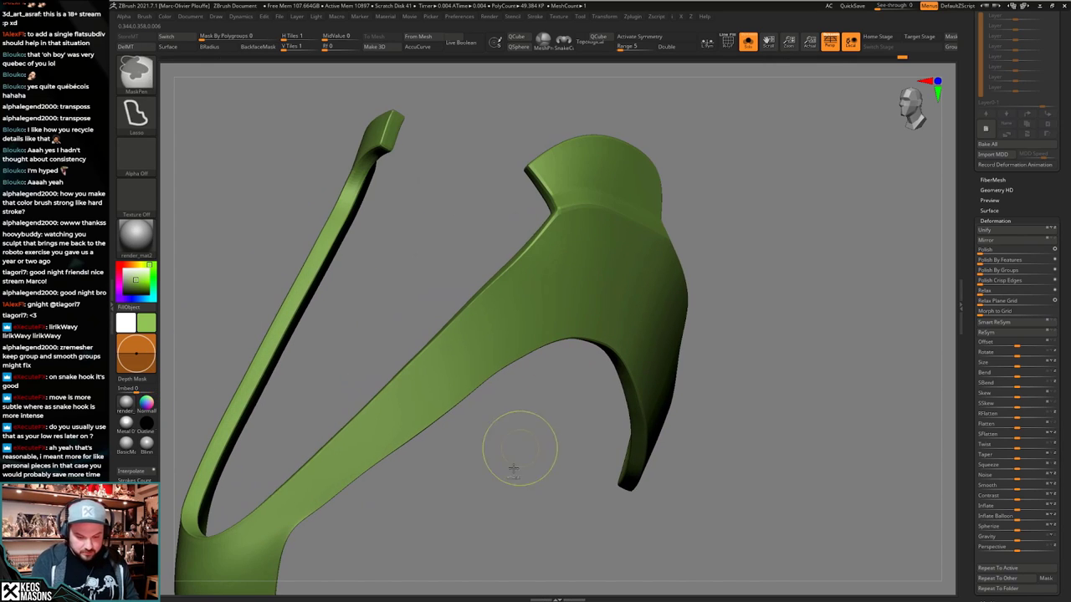
Use the Morph brush at a reduced draw size to bring back the frame's unpolished shape where needed.
mouse_move(500, 490)
right_mouse_down("ctrl")
mouse_move(485, 407)
mouse_move(507, 435)
mouse_move(730, 362)
mouse_move(711, 272)
right_mouse_up("ctrl")
mouse_move(712, 378)
right_mouse_down()
mouse_move(725, 343)
mouse_move(716, 326)
mouse_move(691, 399)
mouse_move(686, 370)
right_mouse_up()
right_click_drag(685, 370, 712, 290, "alt")
key("space")
left_click(737, 397)
right_click_drag(719, 339, 640, 387)
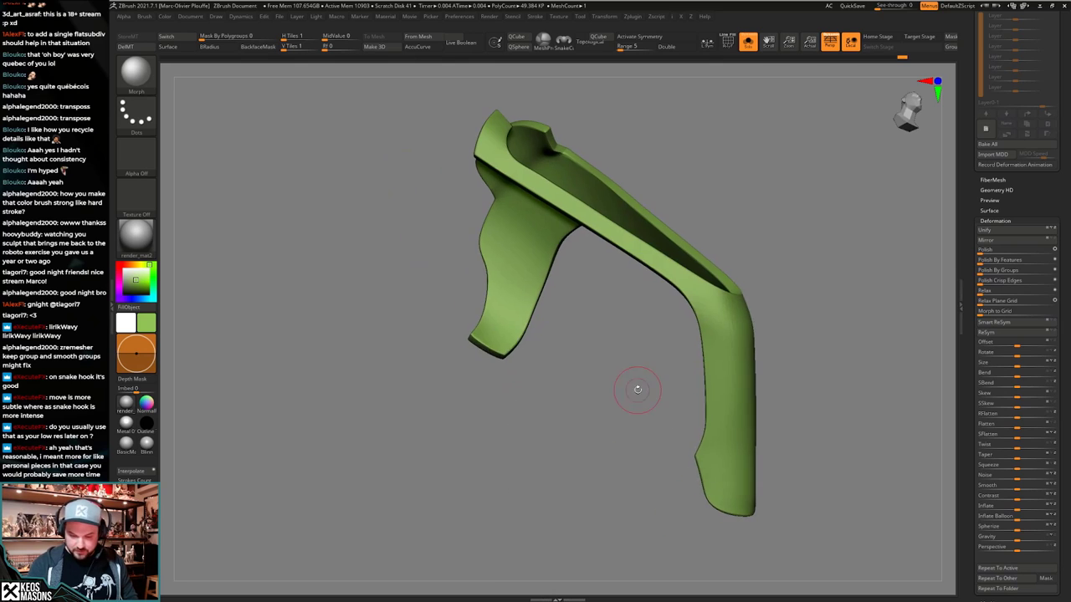
right_click_drag(743, 327, 704, 350, "alt")
key("space")
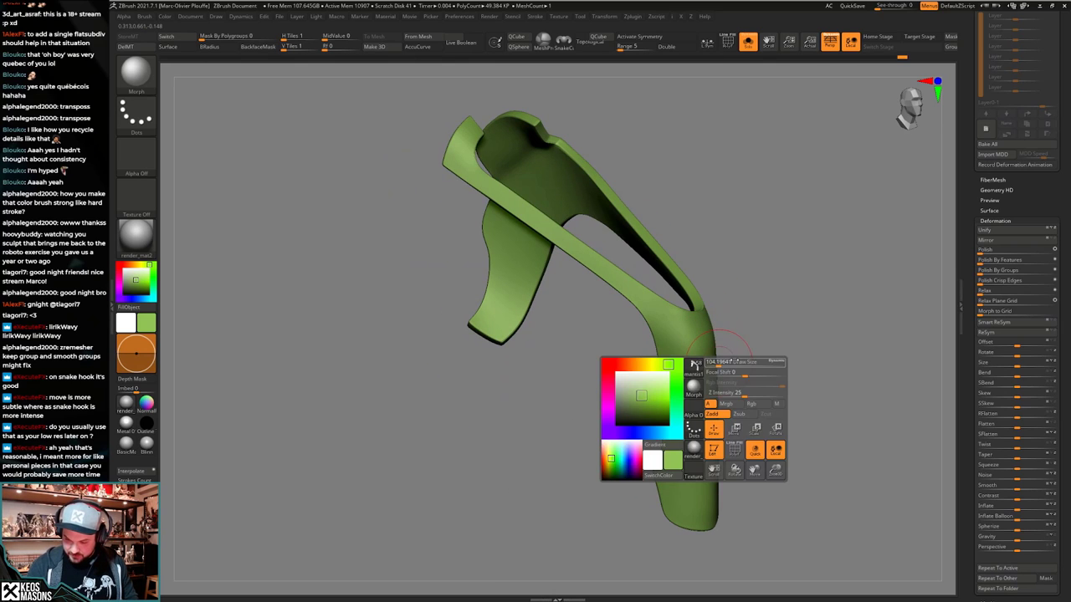
left_click_drag(728, 363, 708, 363)
right_click_drag(703, 348, 722, 317)
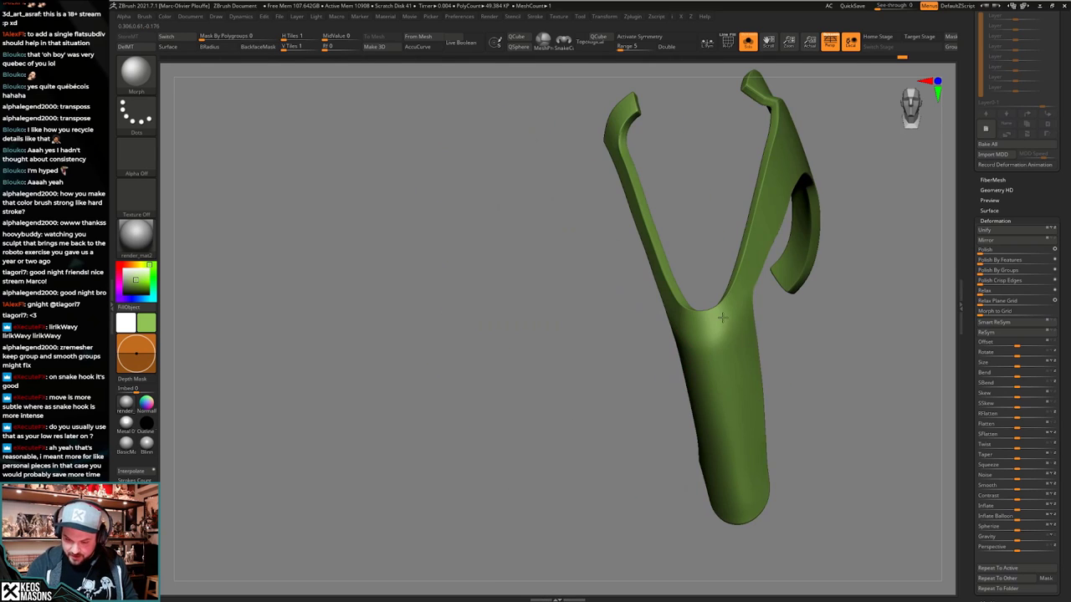
Refine the lower leg end's edges and corners with the Morph brush, checking the frame against the full character.
right_click_drag(707, 373, 674, 412)
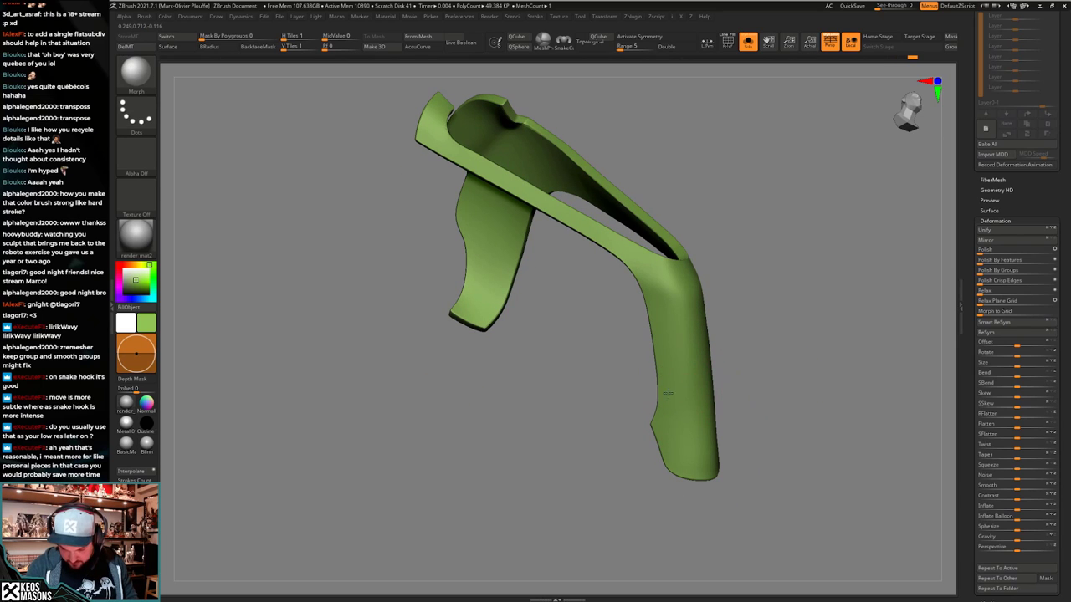
right_click_drag(703, 421, 672, 437, "alt")
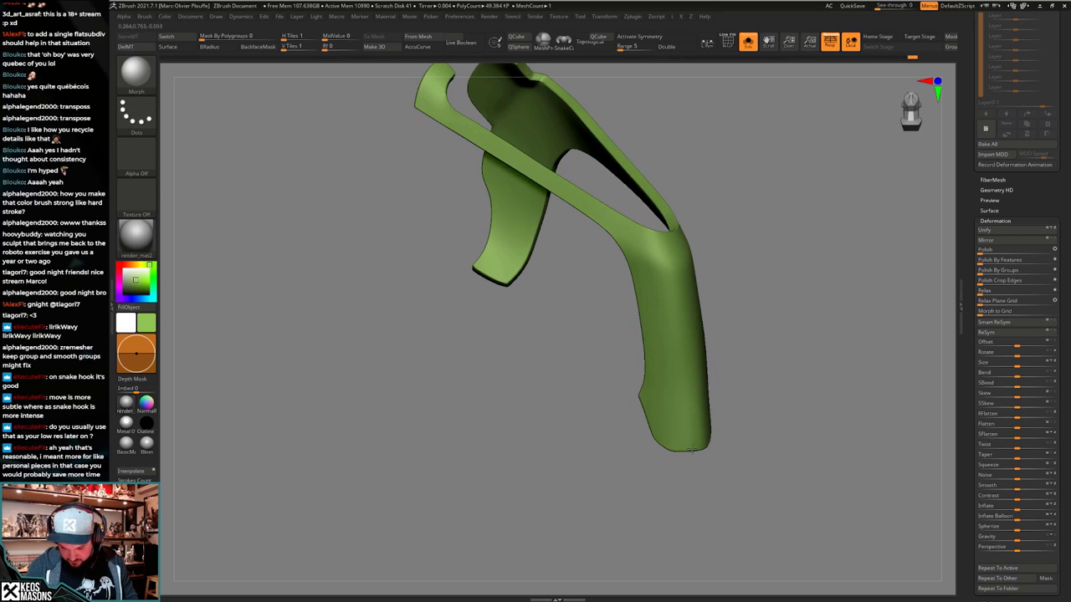
right_click_drag(734, 409, 708, 424)
key("alt+s")
key("shift+ctrl+s")
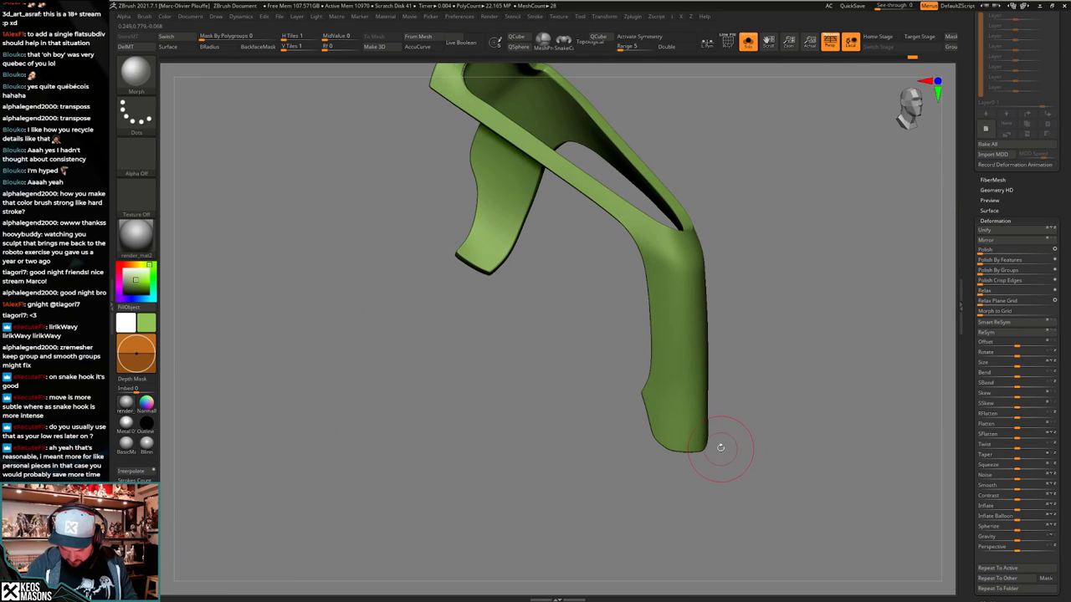
right_click_drag(693, 407, 709, 402)
right_click_drag(653, 239, 670, 401, "alt")
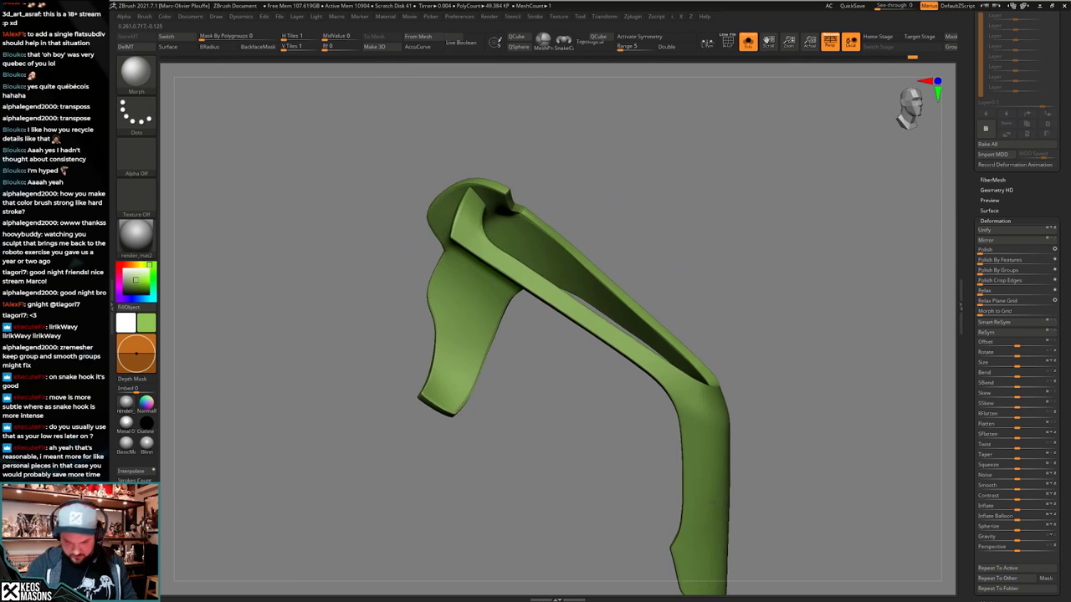
Examine the frame's upper tips and wide side panel from several angles, alone and against the full character.
mouse_move(552, 293)
right_mouse_down("alt")
mouse_move(561, 389)
mouse_move(490, 322)
mouse_move(545, 263)
mouse_move(664, 335)
mouse_move(644, 339)
mouse_move(679, 346)
mouse_move(631, 302)
mouse_move(702, 242)
mouse_move(689, 269)
mouse_move(710, 268)
mouse_move(757, 389)
right_mouse_up("alt")
key("alt+s")
key("alt+s")
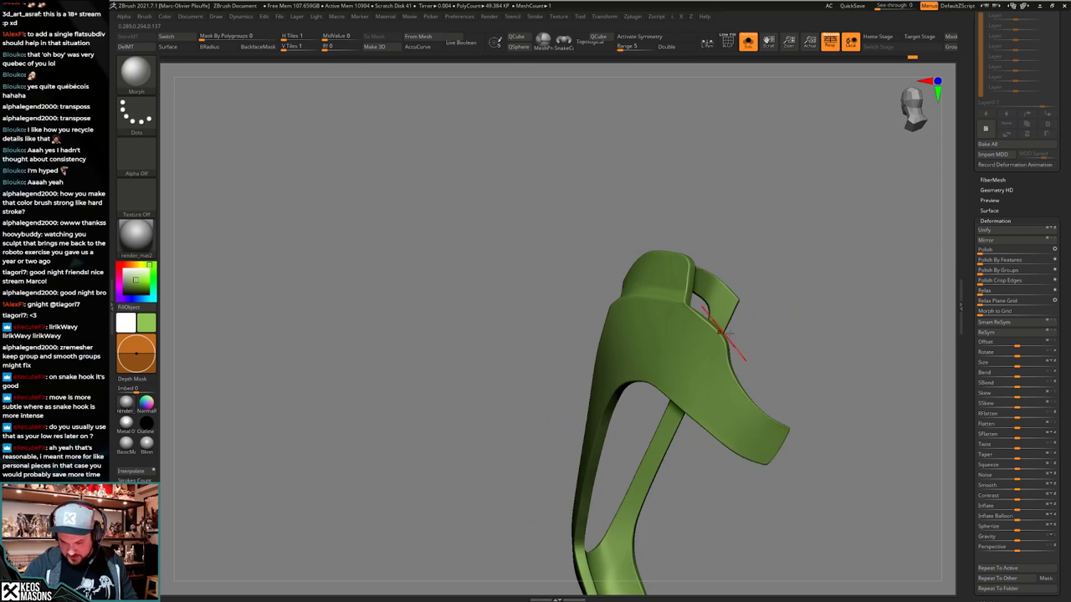
left_click_drag(765, 398, 658, 425)
key("s")
key("s")
key("s")
mouse_move(658, 425)
right_mouse_down()
mouse_move(701, 418)
mouse_move(657, 424)
mouse_move(677, 420)
mouse_move(696, 282)
right_mouse_up()
right_click_drag(696, 282, 668, 355, "alt")
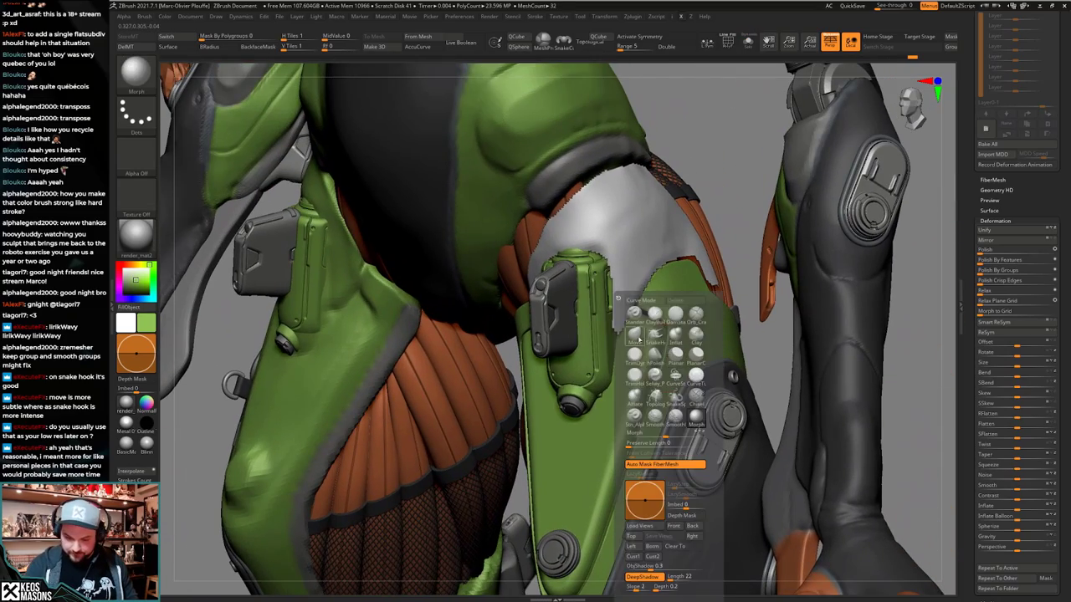
Switch to the Move brush and check the frame's fit along the black side pad, knee and hip armour.
mouse_move(646, 315)
right_mouse_down("ctrl")
mouse_move(596, 316)
mouse_move(635, 306)
mouse_move(642, 249)
mouse_move(678, 316)
mouse_move(641, 374)
mouse_move(747, 389)
mouse_move(751, 366)
mouse_move(649, 272)
mouse_move(586, 279)
mouse_move(536, 77)
right_mouse_up("ctrl")
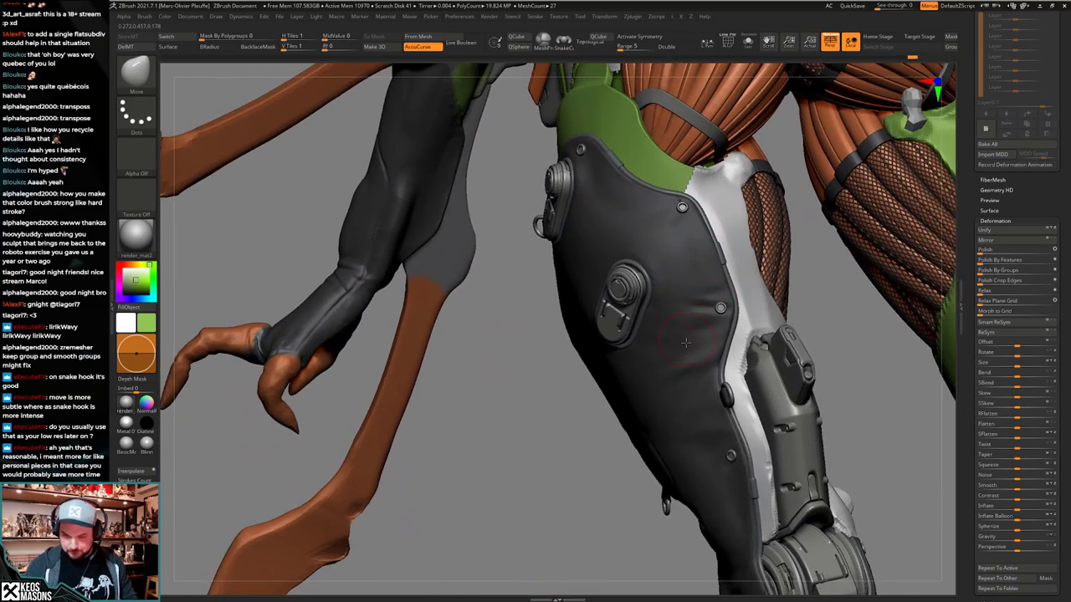
right_click_drag(711, 93, 659, 67)
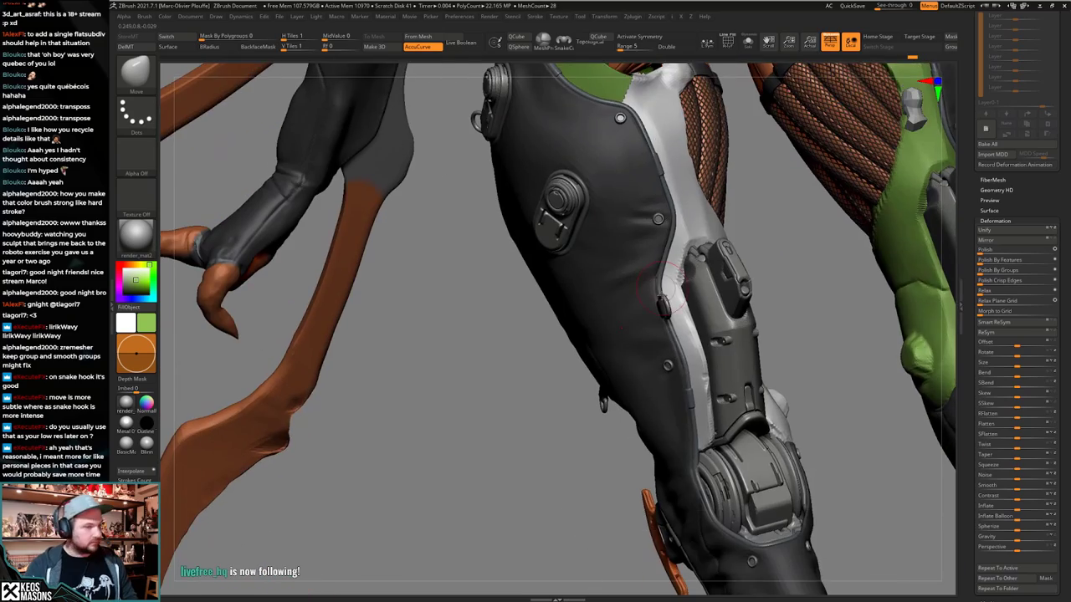
mouse_move(646, 377)
right_mouse_down()
mouse_move(667, 425)
mouse_move(679, 394)
mouse_move(670, 402)
mouse_move(645, 363)
right_mouse_up()
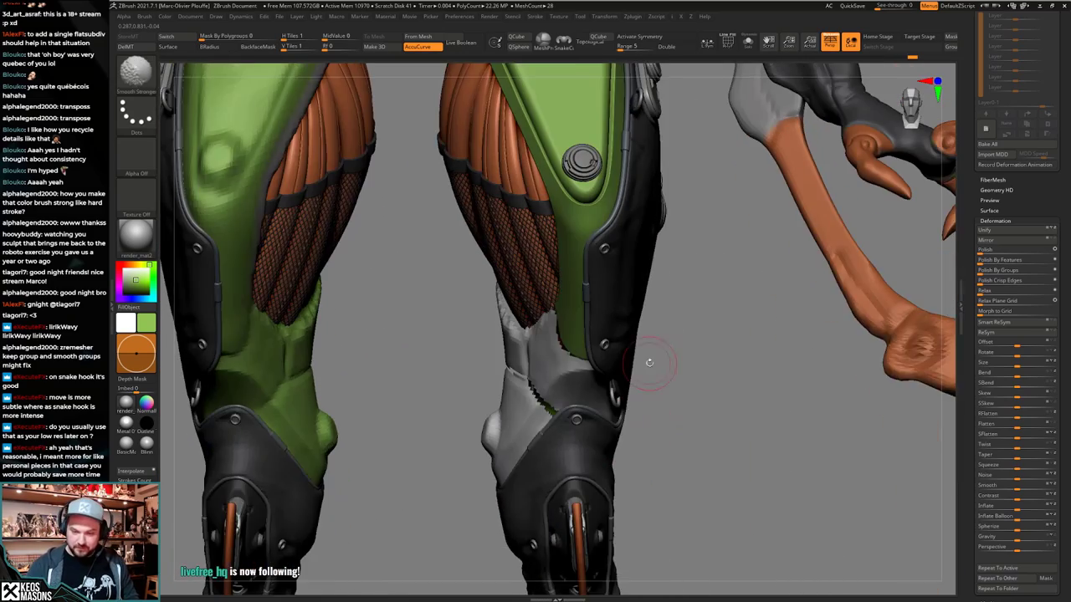
mouse_move(620, 289)
right_mouse_down("alt")
mouse_move(621, 405)
mouse_move(629, 378)
mouse_move(629, 390)
mouse_move(617, 394)
mouse_move(639, 425)
mouse_move(646, 476)
mouse_move(535, 440)
right_mouse_up("alt")
left_click_drag(535, 440, 615, 420)
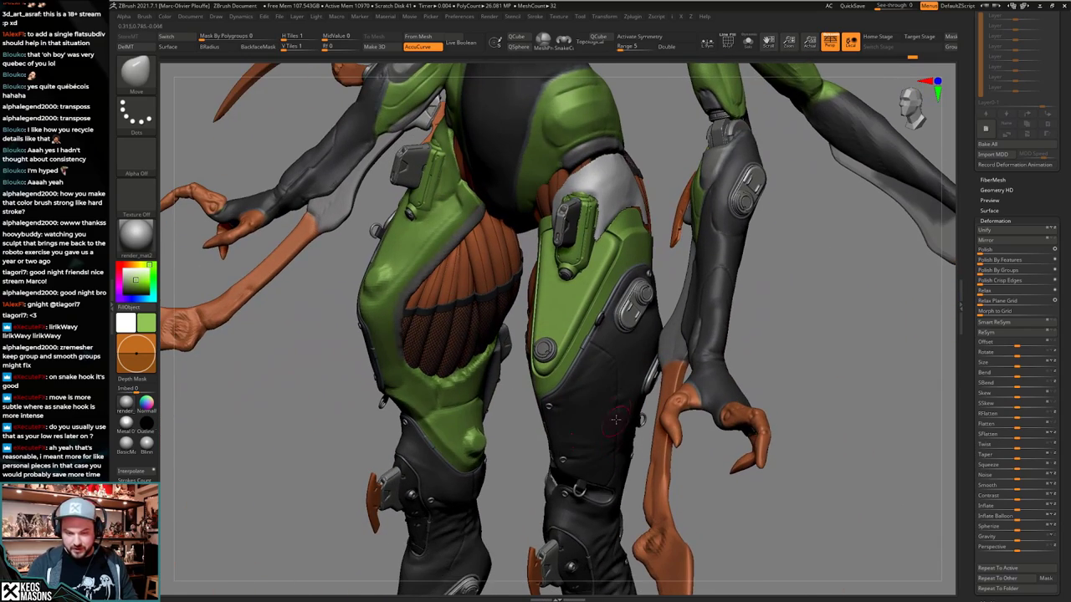
right_click_drag(616, 420, 596, 525, "alt")
left_click(607, 372, "alt")
Isolate the green frame and set the ZModeler Crease edge action to target EdgeLoop Partial.
key("alt+s")
mouse_move(611, 347)
right_mouse_down("ctrl")
mouse_move(626, 382)
mouse_move(644, 389)
mouse_move(577, 390)
mouse_move(593, 375)
mouse_move(561, 386)
right_mouse_up("ctrl")
key("alt+s")
key("alt+s")
key("b")
key("z")
key("m")
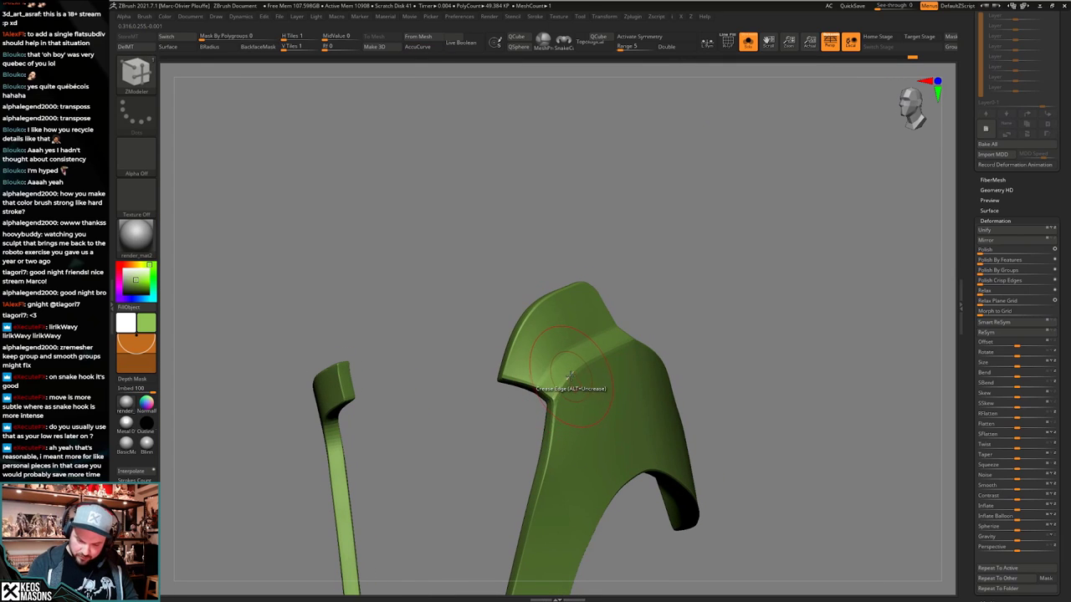
key("space")
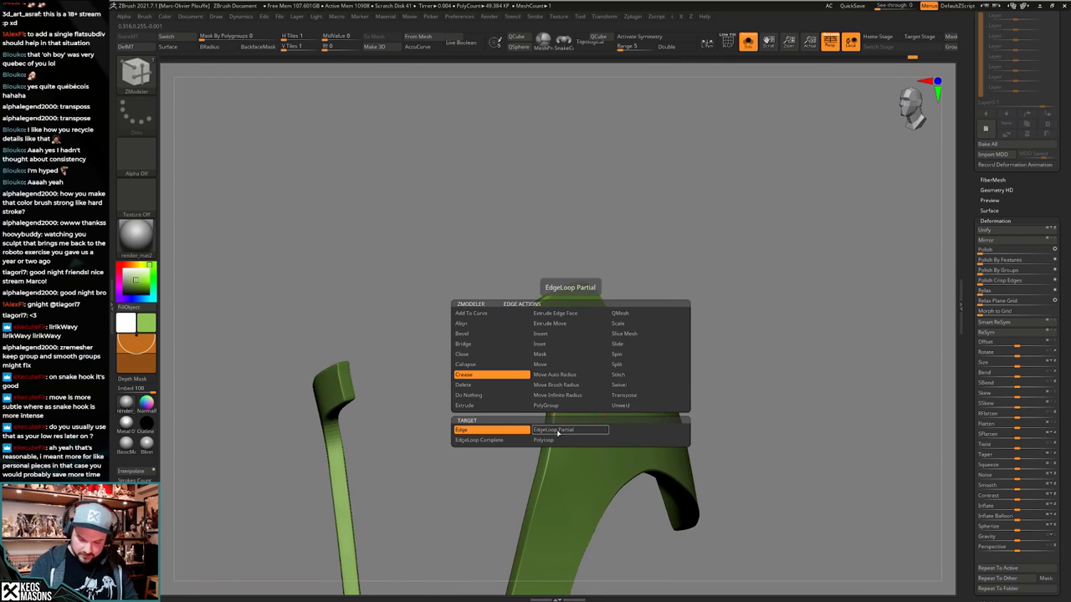
left_click(557, 430)
right_click_drag(570, 375, 591, 379)
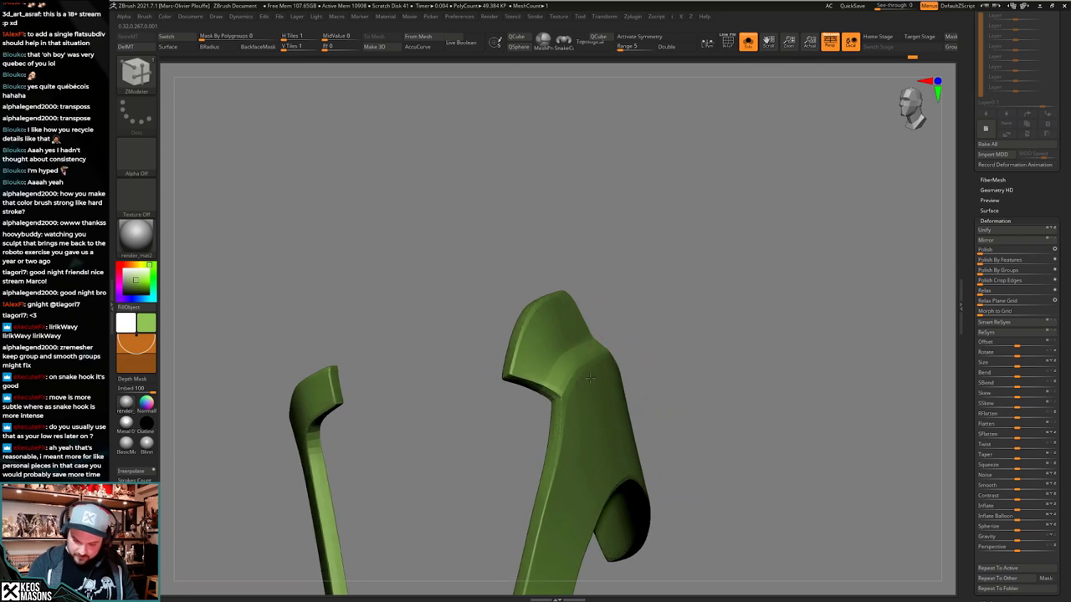
left_click_drag(731, 336, 757, 319)
Examine the polygroups and edge loops around the wide panel's upper tab, alone and within the full character.
right_click_drag(760, 338, 644, 361, "ctrl")
key("shift+s")
key("shift+s")
key("shift+f")
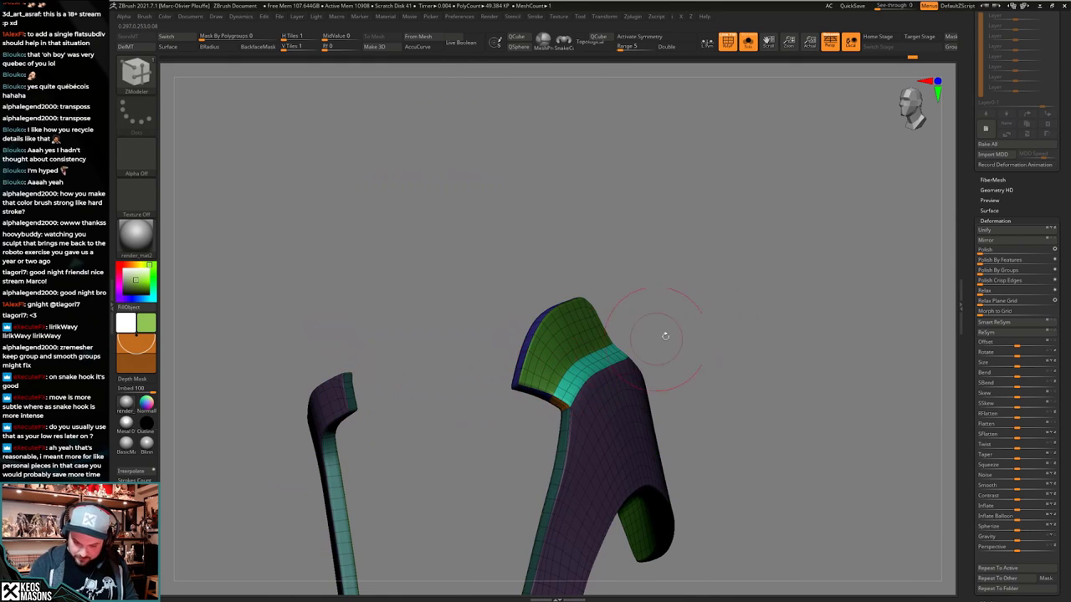
key("shift+f")
key("shift+f")
mouse_move(751, 357)
right_mouse_down()
mouse_move(684, 349)
mouse_move(676, 358)
mouse_move(673, 347)
mouse_move(740, 361)
mouse_move(736, 386)
right_mouse_up()
key("shift+f")
right_click_drag(737, 386, 634, 368)
key("shift+f")
key("shift+f")
key("alt+s")
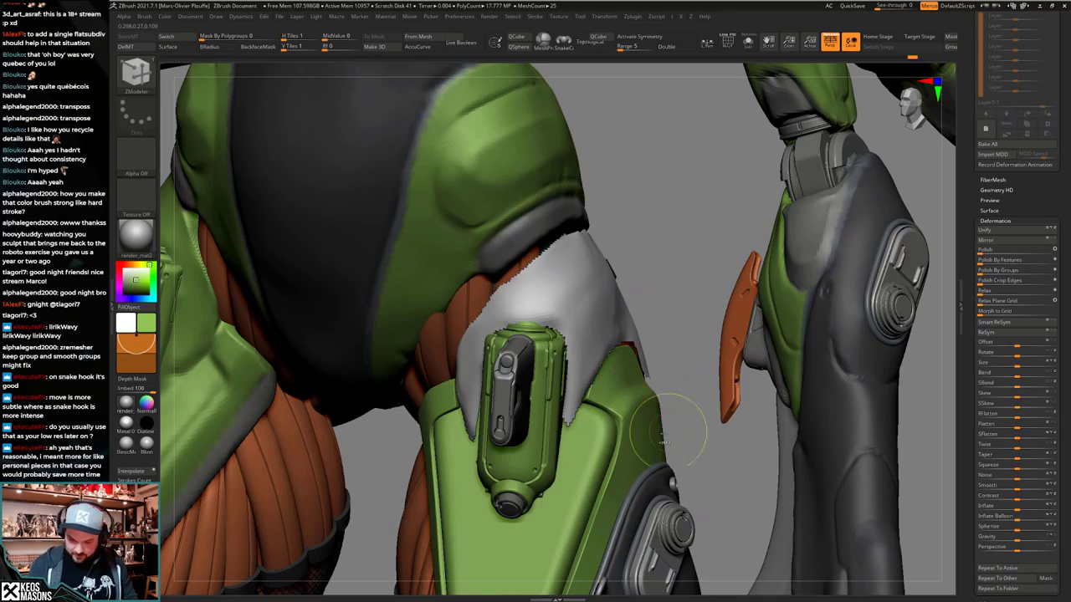
right_click_drag(665, 441, 614, 369, "ctrl")
key("shift+f")
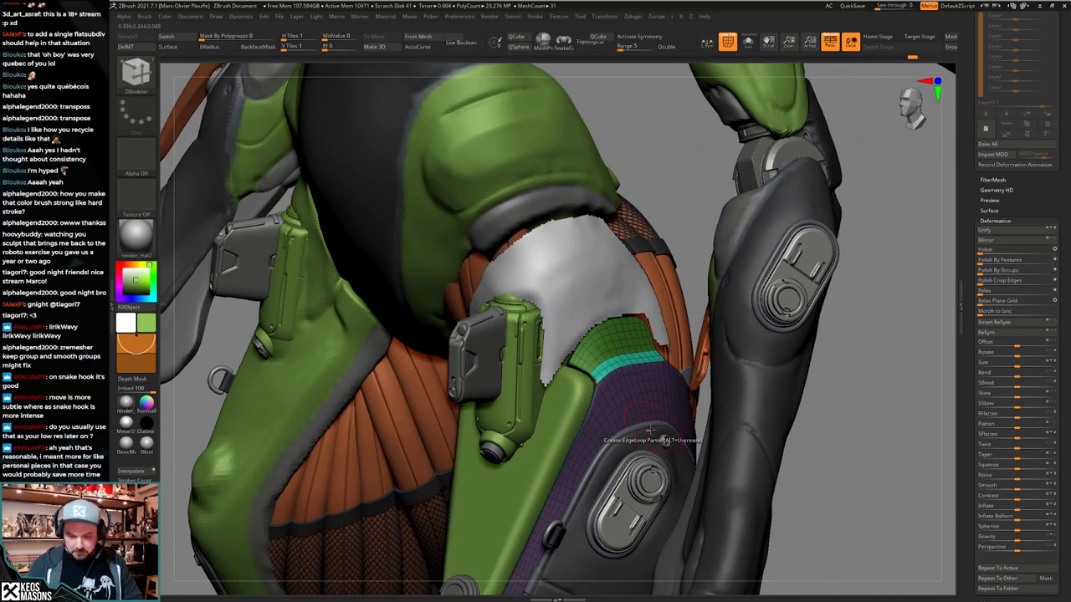
mouse_move(658, 423)
right_mouse_down()
mouse_move(598, 444)
mouse_move(655, 417)
right_mouse_up()
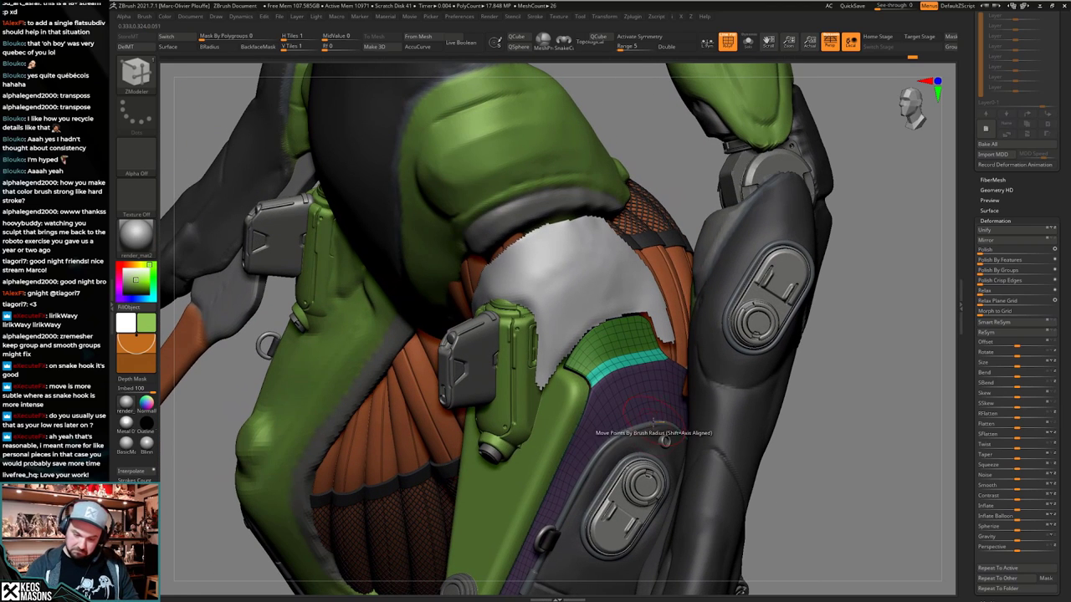
Adjust the wide side panel's upper tab with the Move brush, checking its shape against the white hip part.
key("space")
left_click(619, 334)
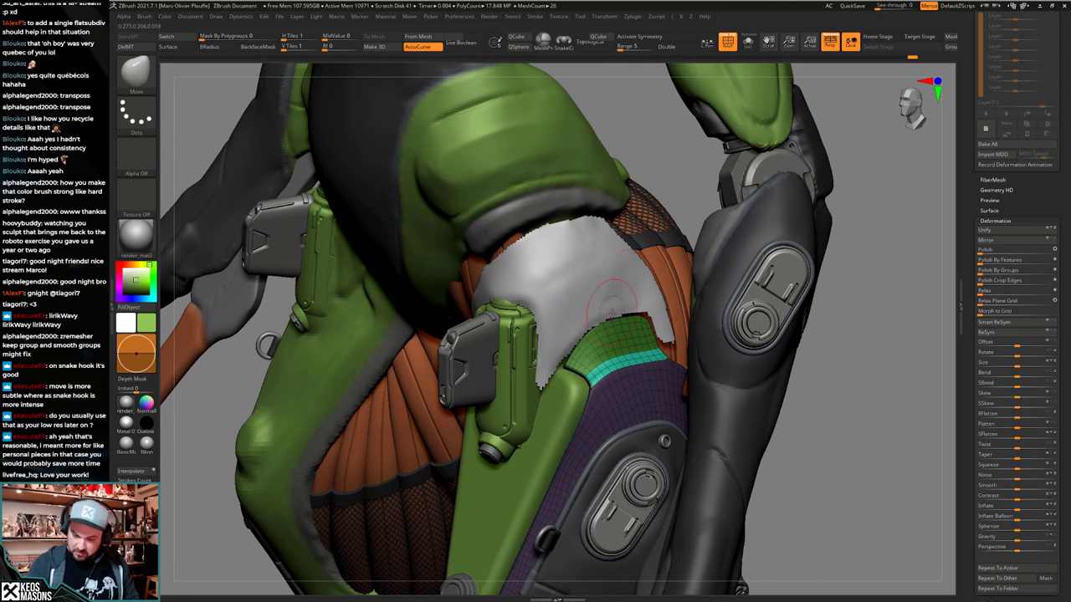
key("space")
key("alt+s")
key("space")
left_click(598, 321)
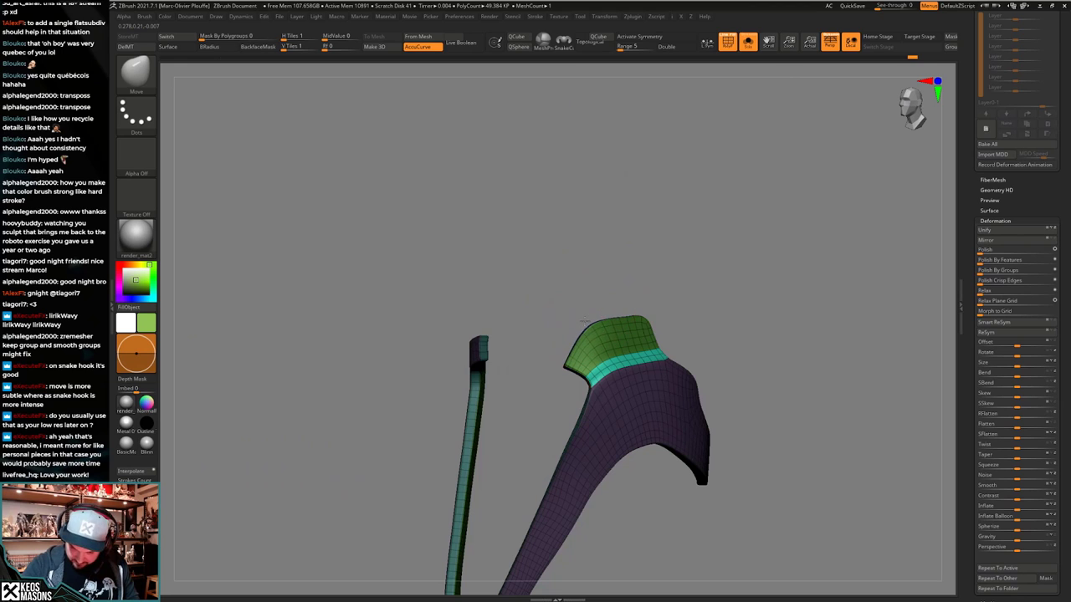
key("shift+s")
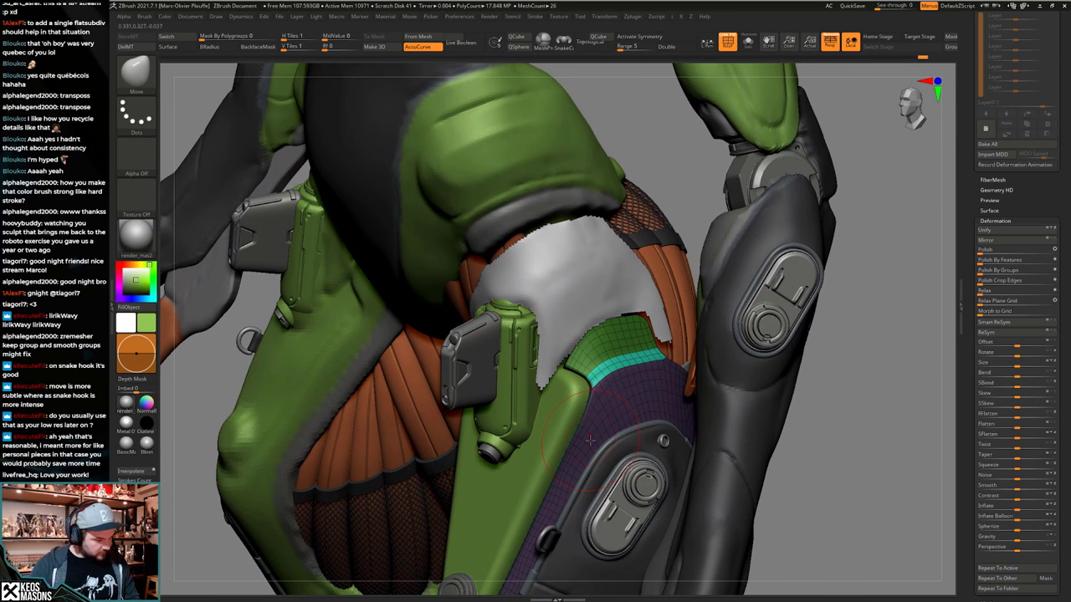
key("shift+s")
mouse_move(594, 409)
right_mouse_down()
mouse_move(607, 390)
mouse_move(560, 339)
mouse_move(561, 360)
mouse_move(596, 358)
mouse_move(613, 452)
right_mouse_up()
key("shift+s")
key("shift+s")
key("shift+s")
key("shift+f")
Refine the frame's inner upper hook with the Move brush, comparing it alone and beside the thigh plate.
mouse_move(613, 451)
right_mouse_down()
mouse_move(577, 469)
mouse_move(586, 494)
mouse_move(577, 426)
mouse_move(592, 436)
mouse_move(590, 460)
right_mouse_up()
mouse_move(590, 460)
right_mouse_down()
mouse_move(618, 456)
mouse_move(587, 464)
mouse_move(617, 422)
mouse_move(469, 368)
mouse_move(418, 335)
right_mouse_up()
key("shift+s")
key("shift+s")
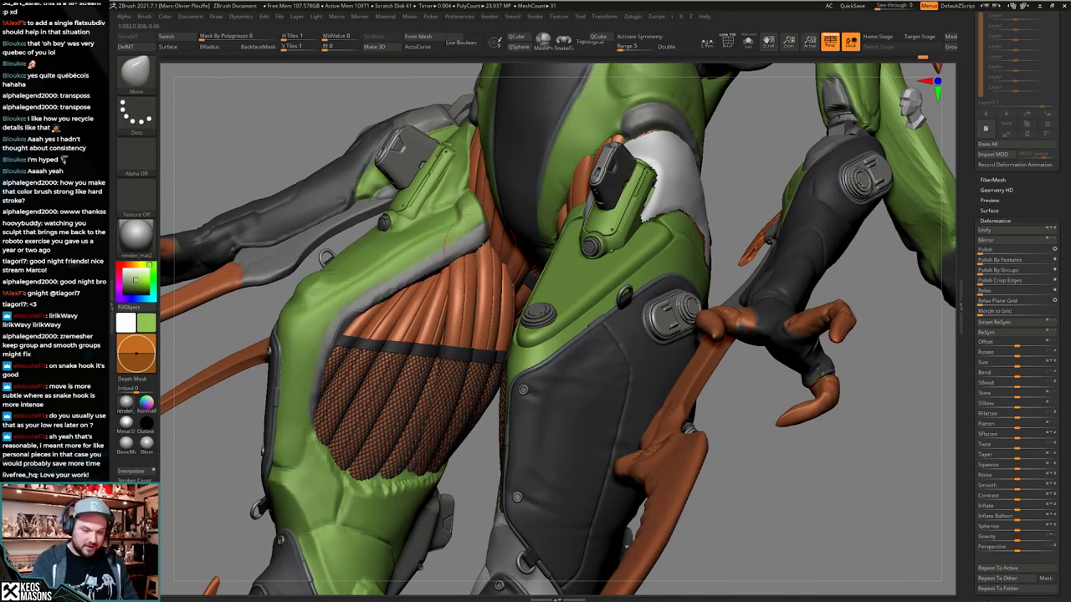
right_click_drag(627, 348, 685, 398)
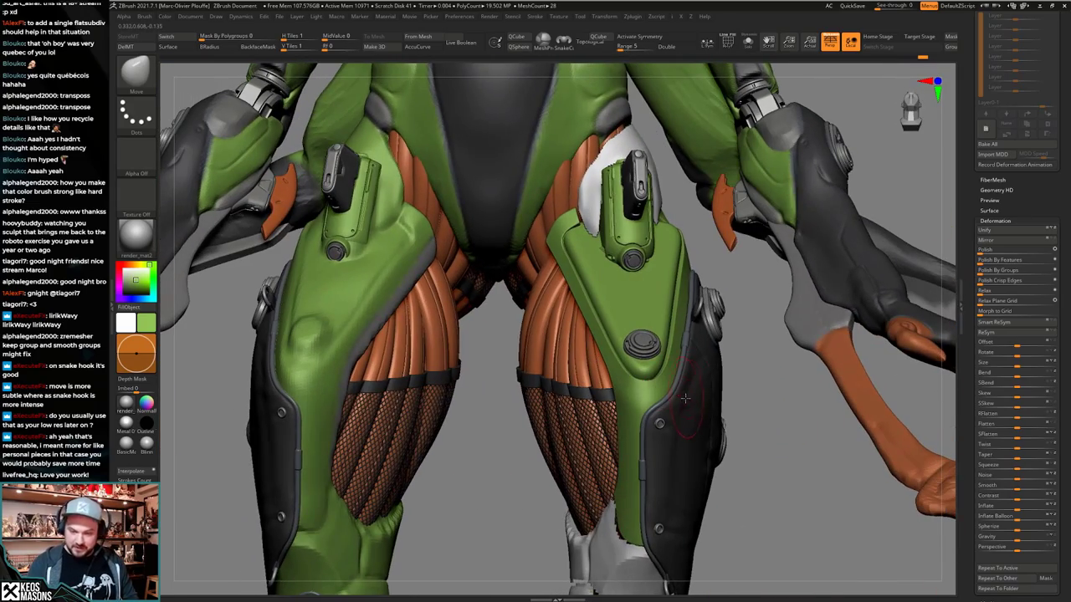
mouse_move(564, 121)
right_mouse_down("ctrl")
mouse_move(549, 241)
mouse_move(582, 205)
right_mouse_up("ctrl")
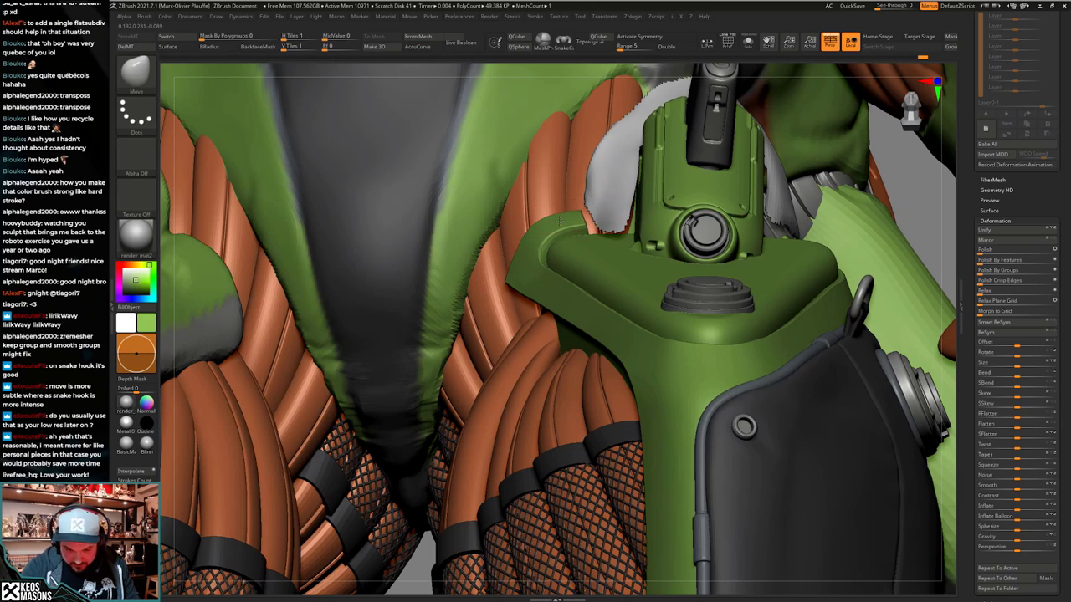
mouse_move(573, 217)
right_mouse_down()
mouse_move(582, 201)
mouse_move(578, 221)
right_mouse_up()
key("space")
key("space")
key("alt+s")
key("space")
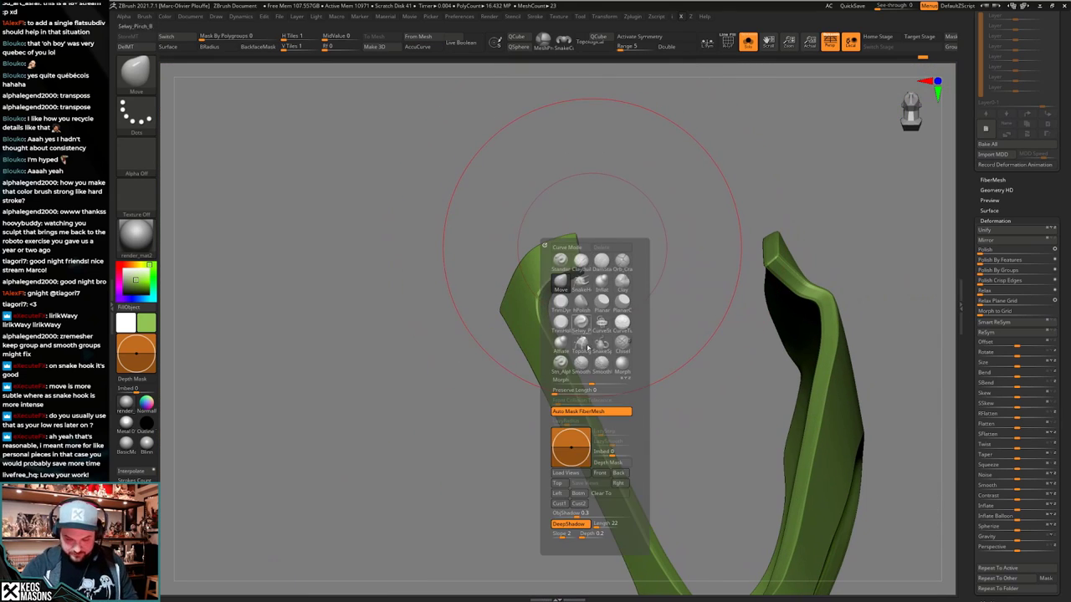
left_click_drag(592, 221, 576, 236)
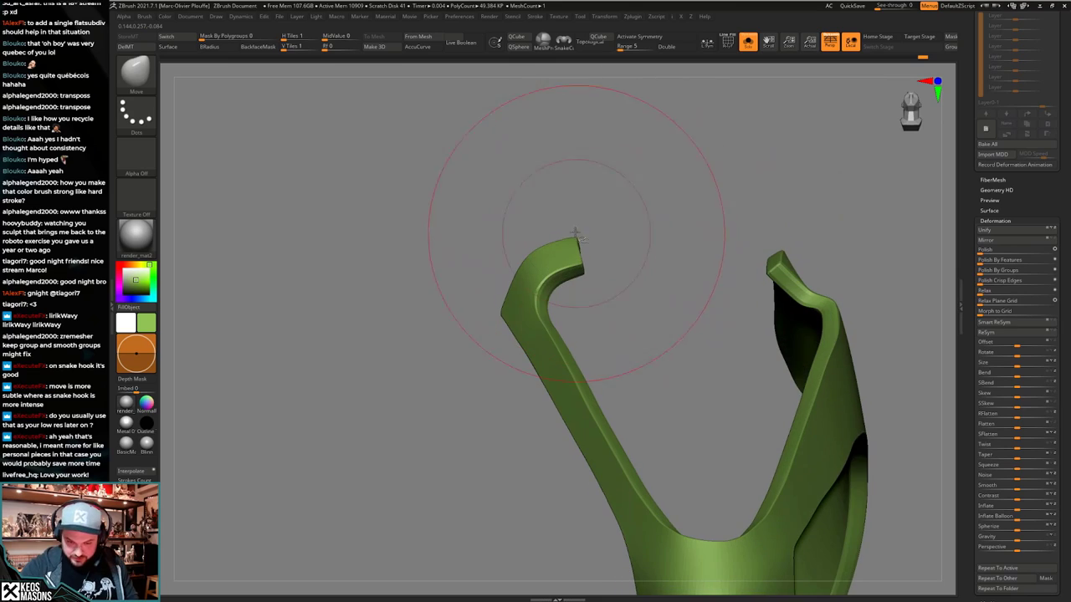
mouse_move(591, 274)
right_mouse_down("ctrl")
mouse_move(669, 287)
mouse_move(712, 434)
mouse_move(684, 401)
mouse_move(701, 477)
mouse_move(676, 409)
mouse_move(629, 400)
mouse_move(628, 456)
mouse_move(646, 444)
right_mouse_up("ctrl")
key("alt+shift+s")
mouse_move(646, 443)
right_mouse_down("ctrl")
mouse_move(640, 400)
mouse_move(633, 425)
mouse_move(643, 444)
right_mouse_up("ctrl")
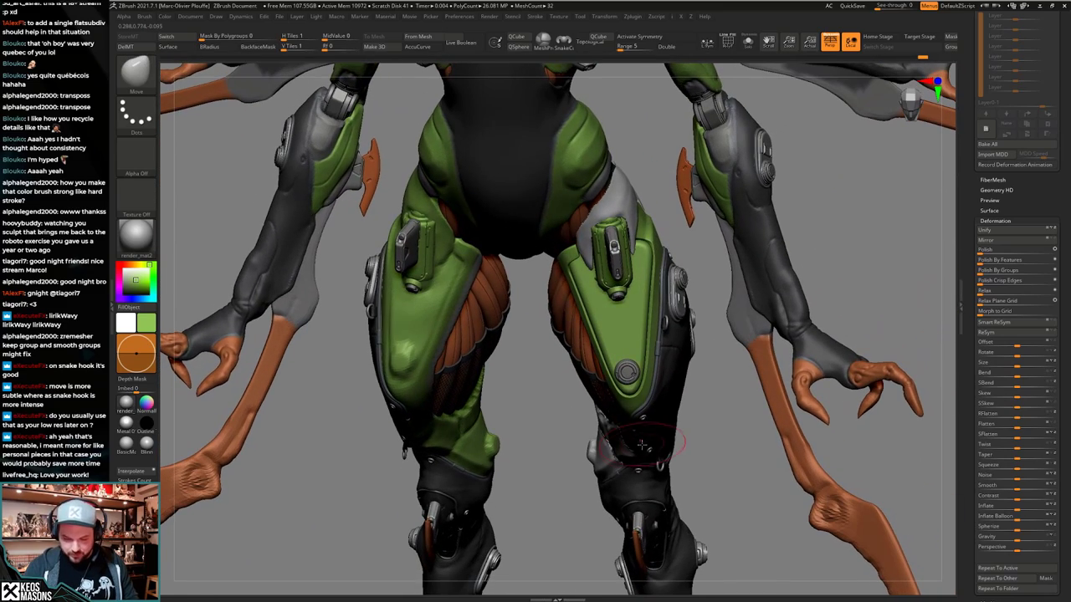
Nudge the frame's rim below the round thigh bolt using the Move brush at a reduced draw size.
mouse_move(644, 405)
right_mouse_down("ctrl")
mouse_move(642, 435)
mouse_move(649, 413)
right_mouse_up("ctrl")
right_click(649, 413)
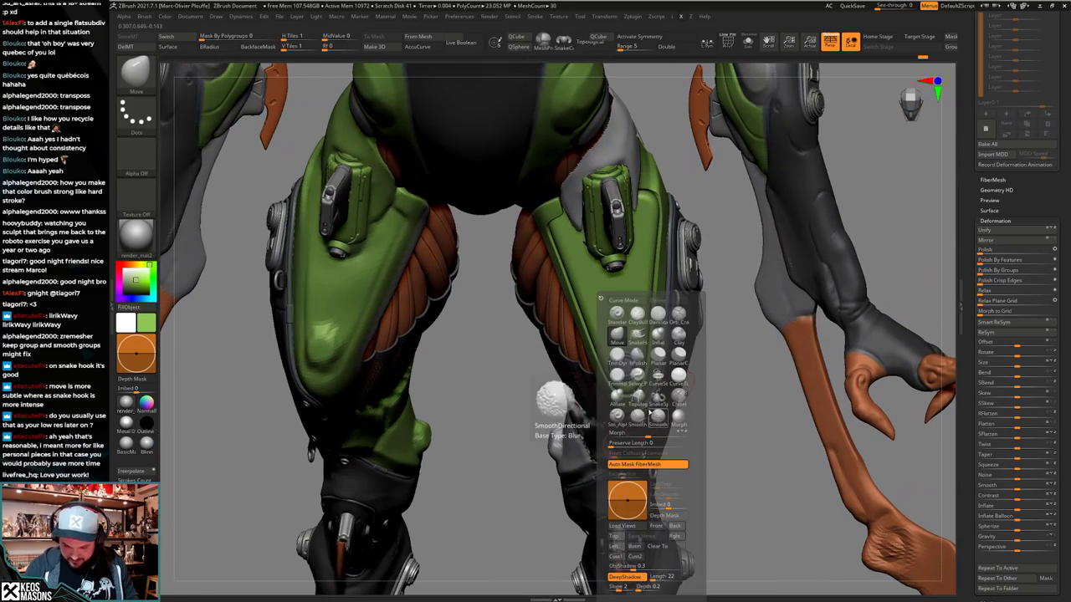
left_click(620, 332)
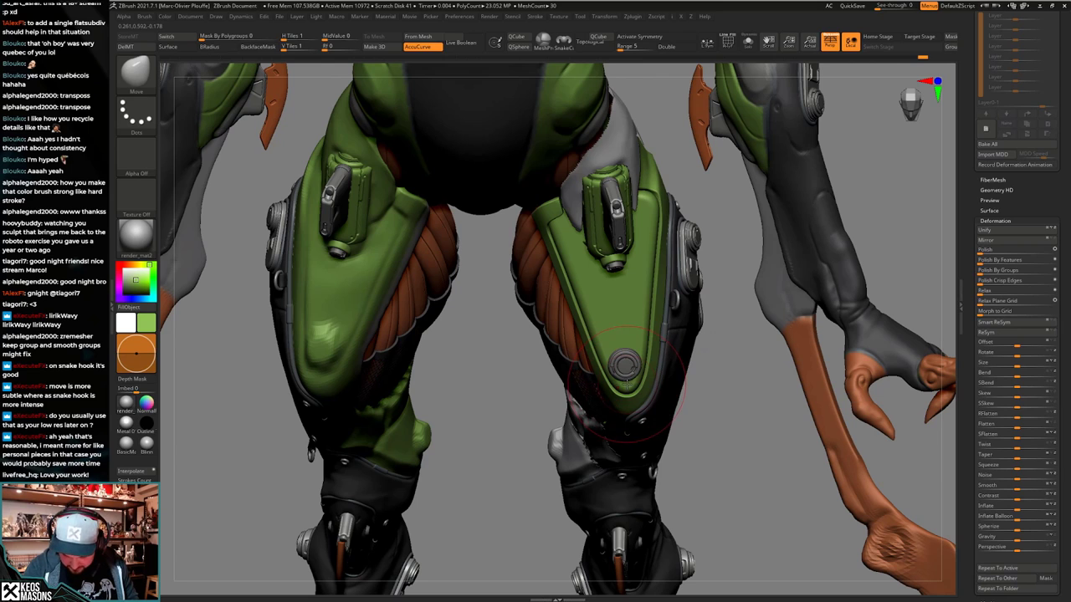
key("space")
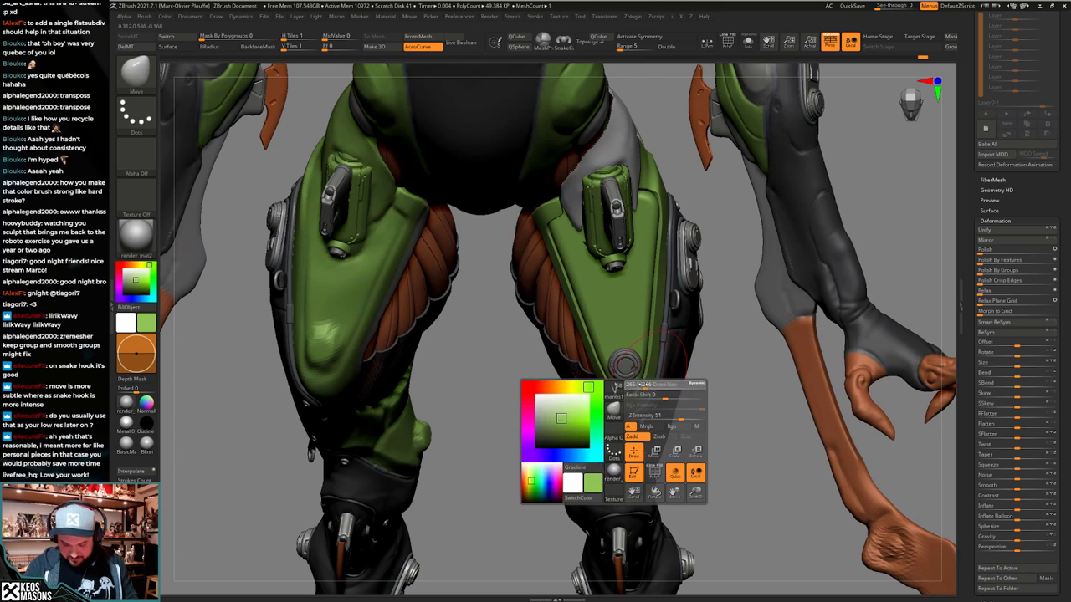
left_click_drag(646, 386, 638, 387)
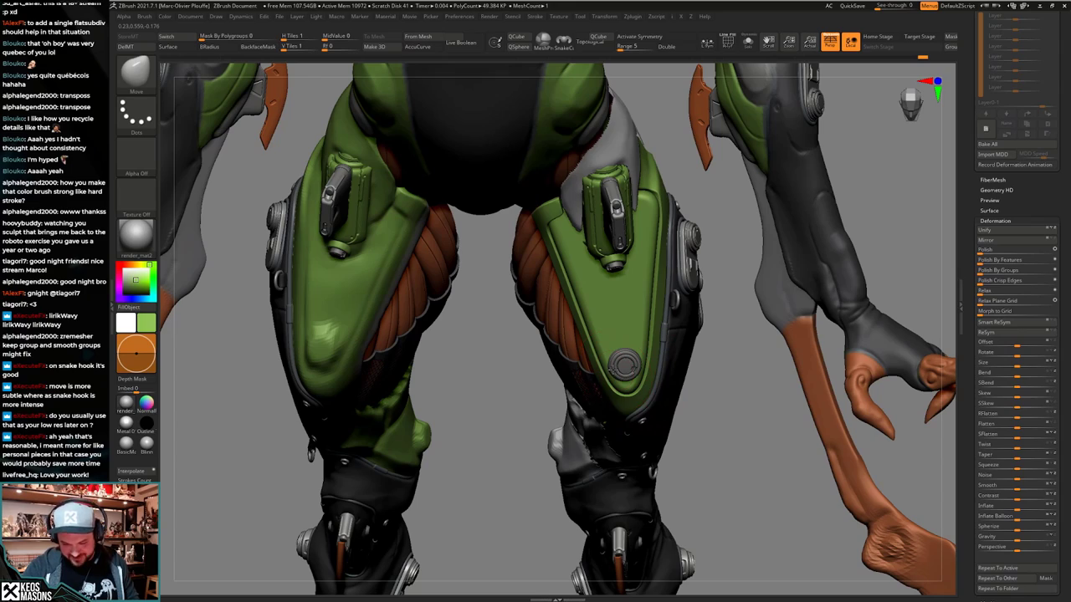
left_click_drag(627, 379, 624, 383)
mouse_move(625, 383)
right_mouse_down()
mouse_move(628, 427)
mouse_move(703, 435)
mouse_move(648, 423)
mouse_move(693, 439)
mouse_move(686, 460)
right_mouse_up()
key("shift+f")
key("shift+f")
right_click_drag(659, 505, 652, 456, "ctrl")
right_click_drag(653, 456, 649, 488, "shift")
left_click_drag(649, 488, 643, 457)
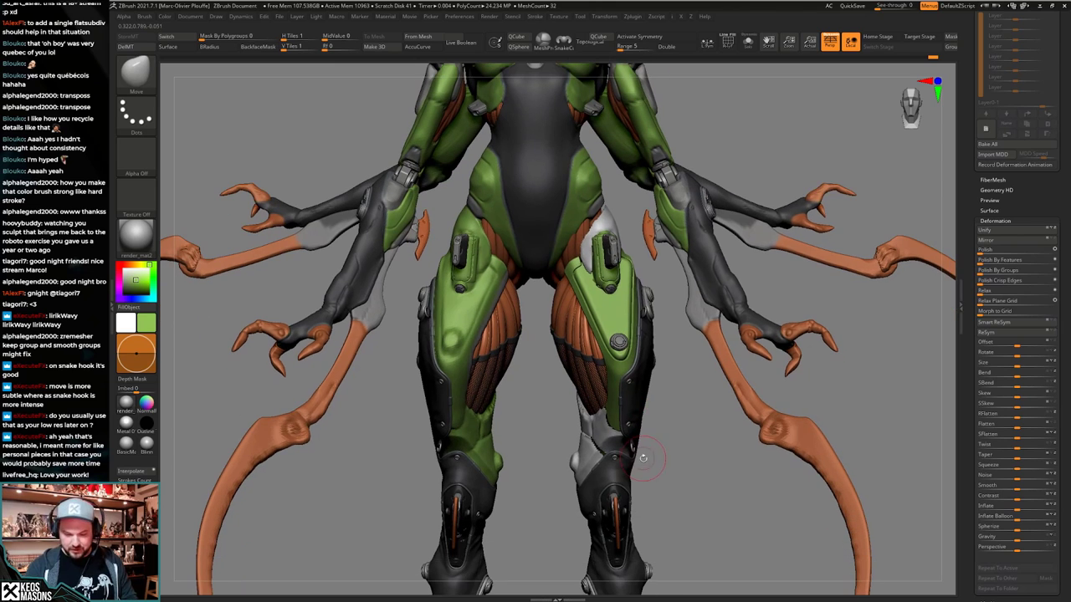
Save the tool over the existing file mantis_11_separate-polish.ztl.
key("ctrl+s")
left_click(720, 511)
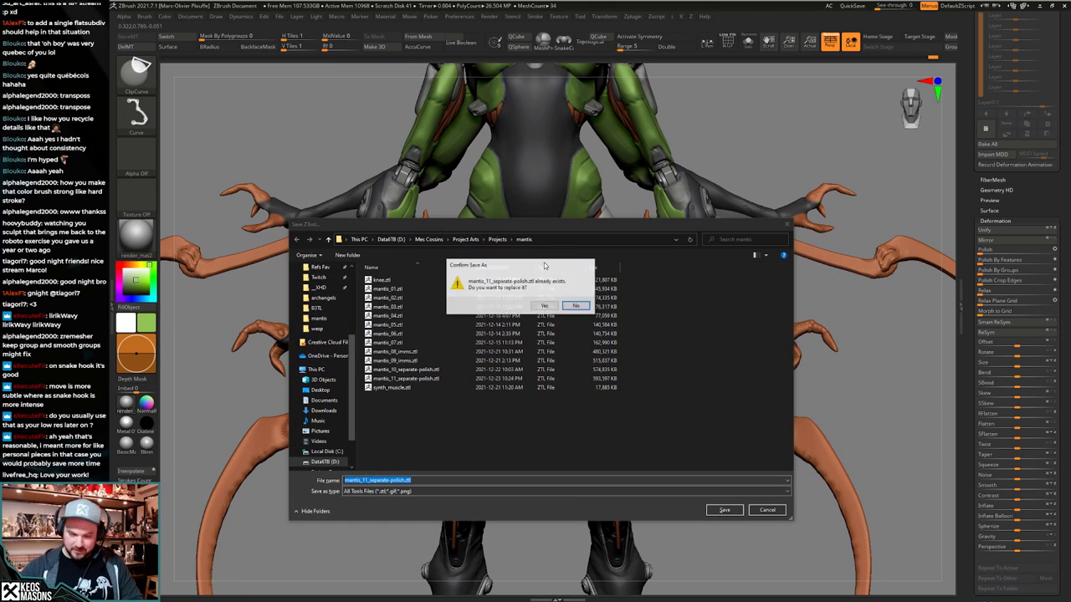
left_click(542, 307)
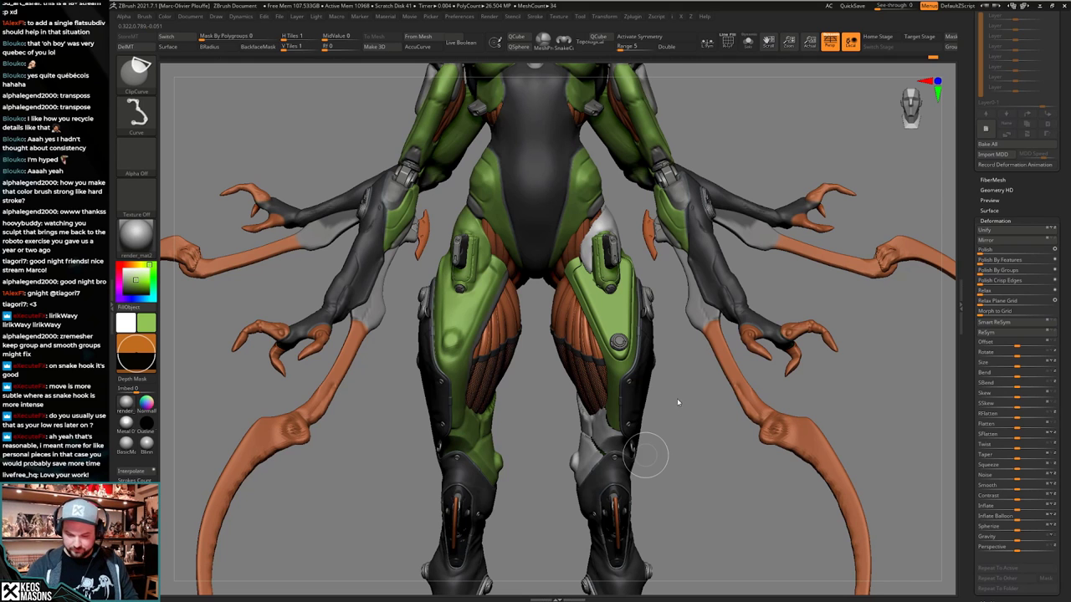
Review the refined frame in isolation and on the character's leg from the front and inner side.
left_click_drag(675, 407, 639, 419)
key("shift+s")
left_click_drag(639, 418, 643, 428)
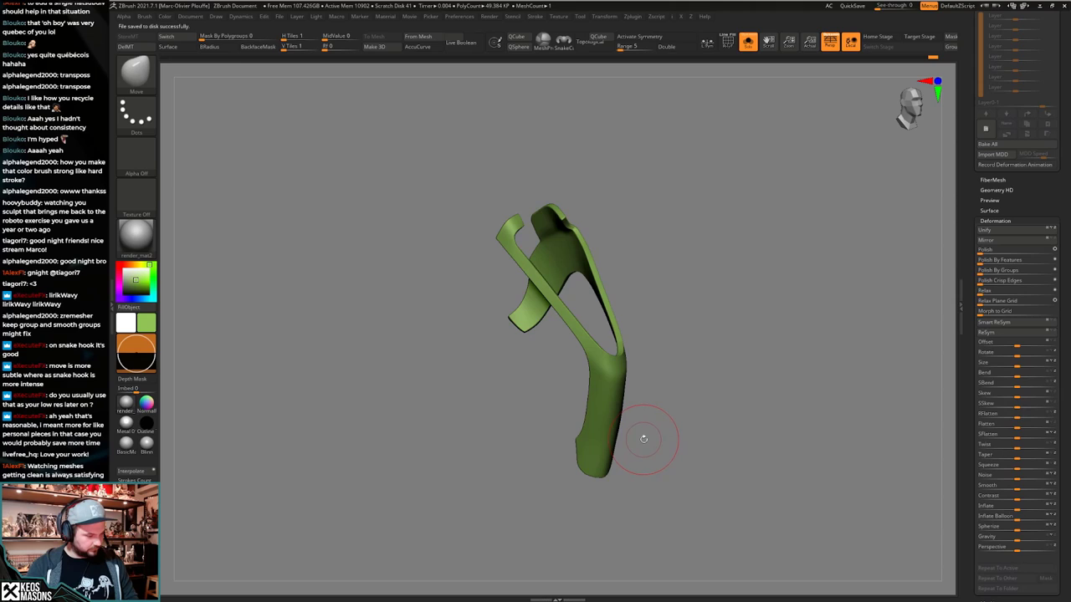
left_click_drag(658, 426, 638, 474, "alt")
key("shift+s")
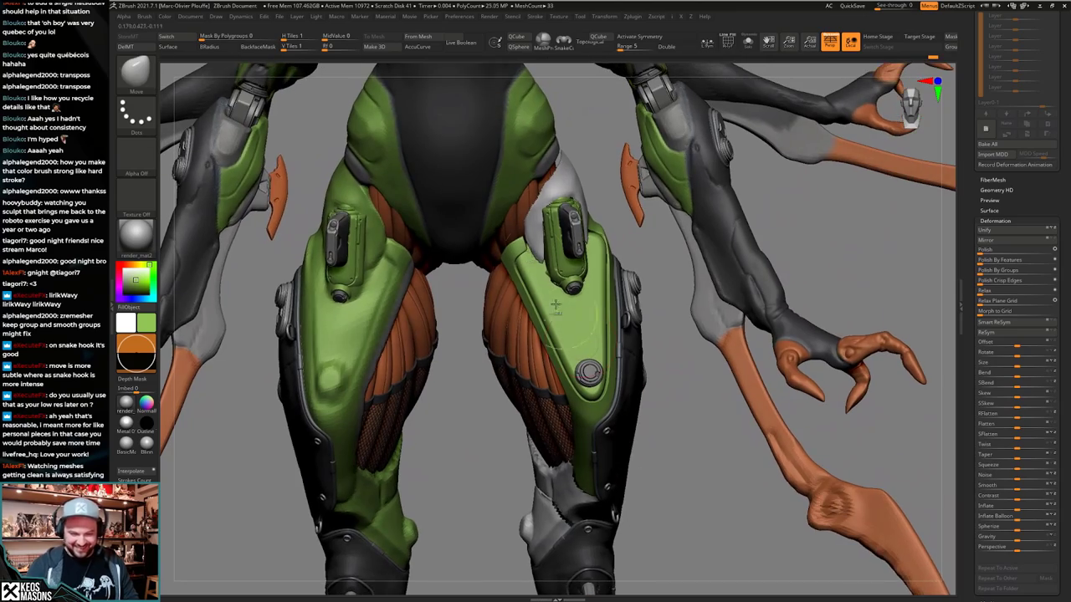
right_click_drag(557, 306, 549, 248, "ctrl")
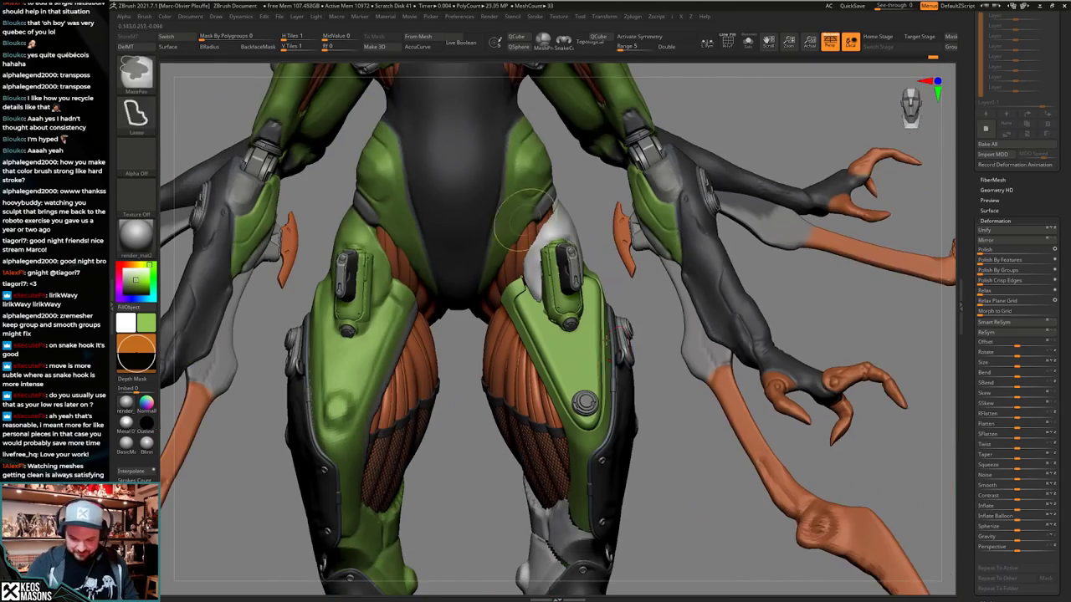
right_click_drag(606, 469, 621, 413, "alt")
left_click_drag(621, 411, 616, 426)
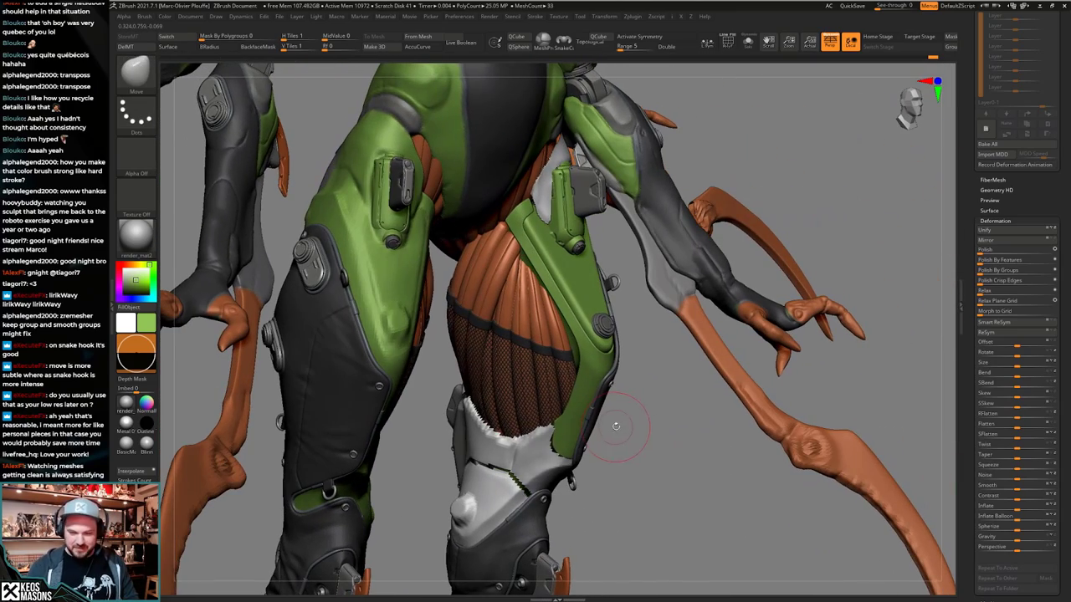
Duplicate the green frame's subtool, isolate the copy and show only its thin teal edge polygroup.
left_click_drag(967, 217, 975, 324)
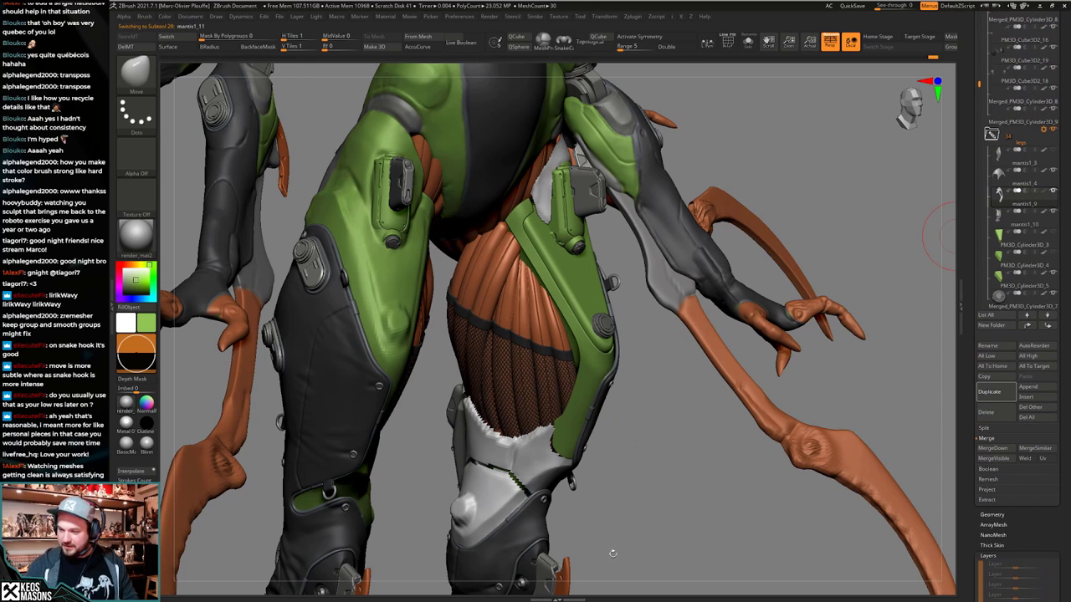
key("alt+s")
mouse_move(616, 380)
right_mouse_down("alt")
mouse_move(617, 414)
mouse_move(555, 347)
mouse_move(535, 290)
mouse_move(528, 300)
mouse_move(583, 319)
mouse_move(639, 285)
right_mouse_up("alt")
key("shift+f")
left_click(528, 300, "ctrl+shift")
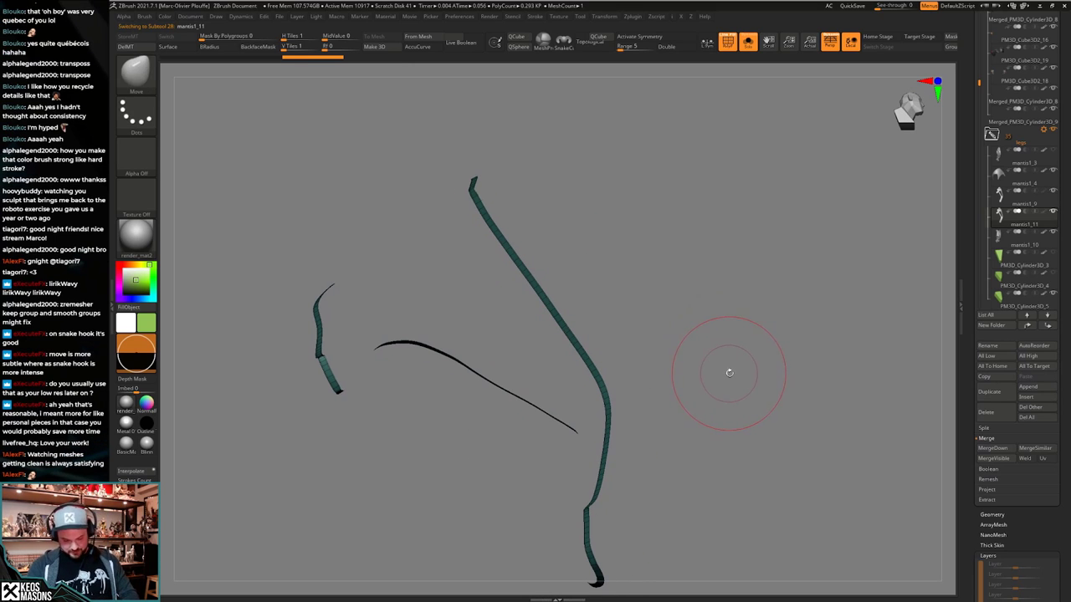
Regroup the edge strips into separate polygroups and show only the long inner magenta strip.
key("ctrl+shift+d")
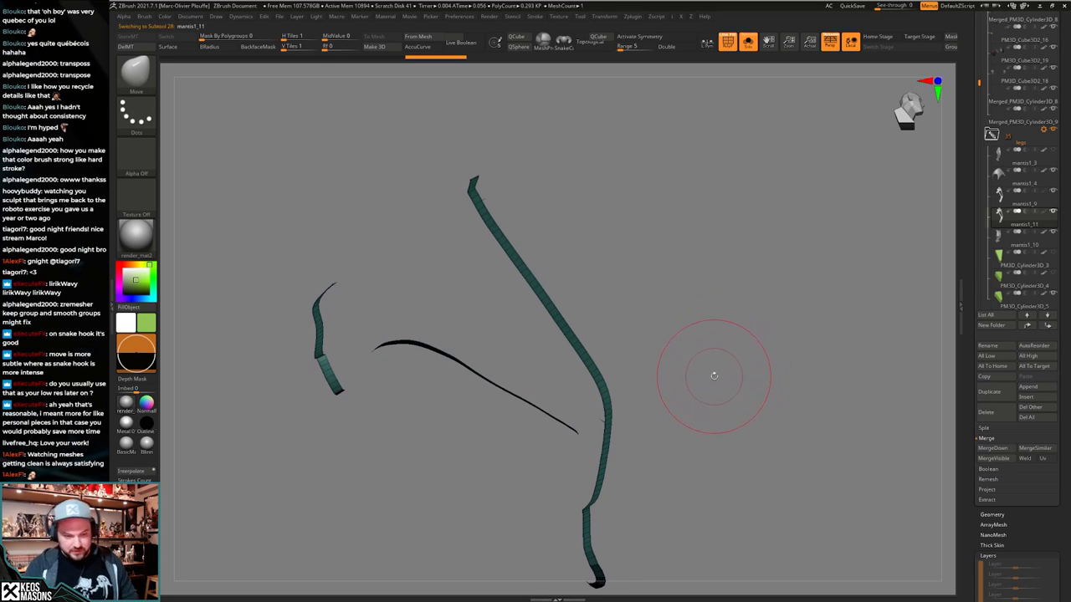
mouse_move(713, 375)
right_mouse_down()
mouse_move(729, 385)
mouse_move(726, 359)
right_mouse_up()
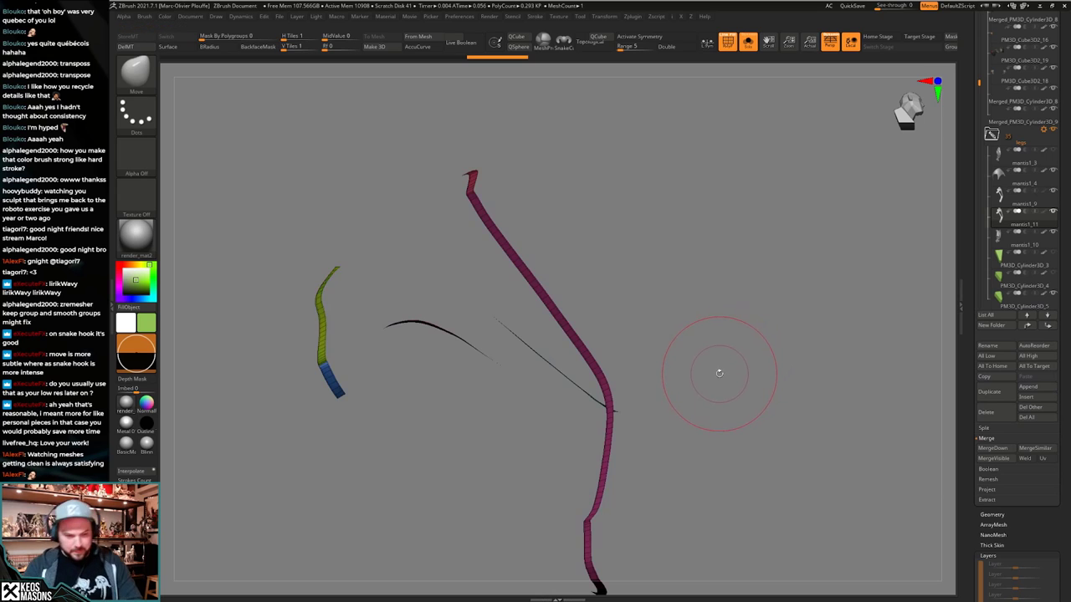
mouse_move(716, 374)
left_mouse_down()
mouse_move(734, 377)
mouse_move(719, 399)
mouse_move(706, 372)
mouse_move(710, 414)
mouse_move(740, 381)
mouse_move(726, 368)
left_mouse_up()
left_click(563, 318, "ctrl+shift")
key("f")
key("alt+s")
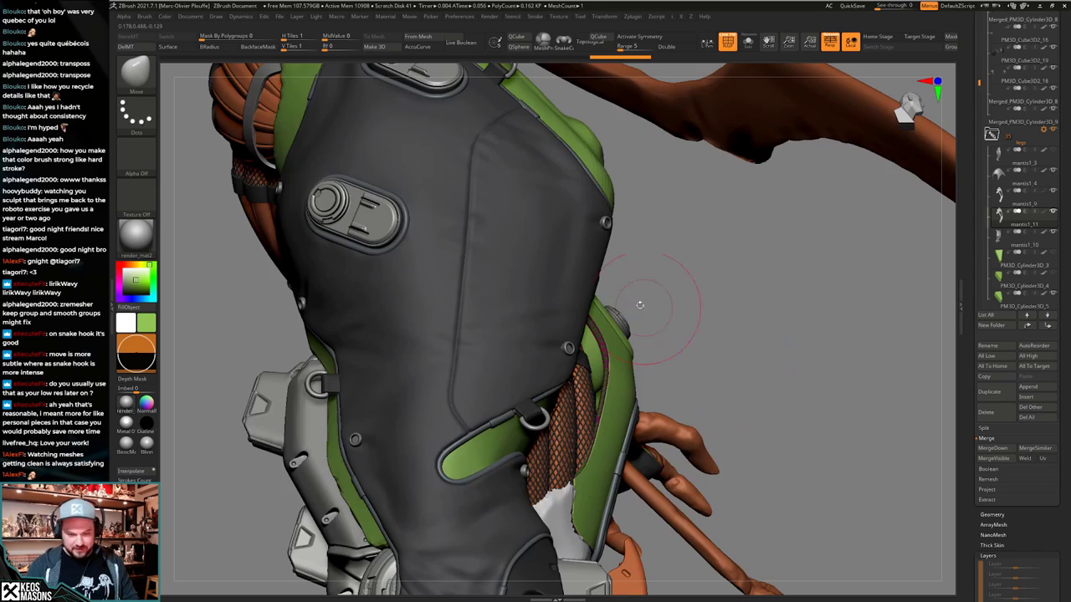
Isolate the magenta strip and hide its hooked lower end, keeping the section that follows the thigh frame's inner edge.
right_click_drag(590, 241, 494, 179)
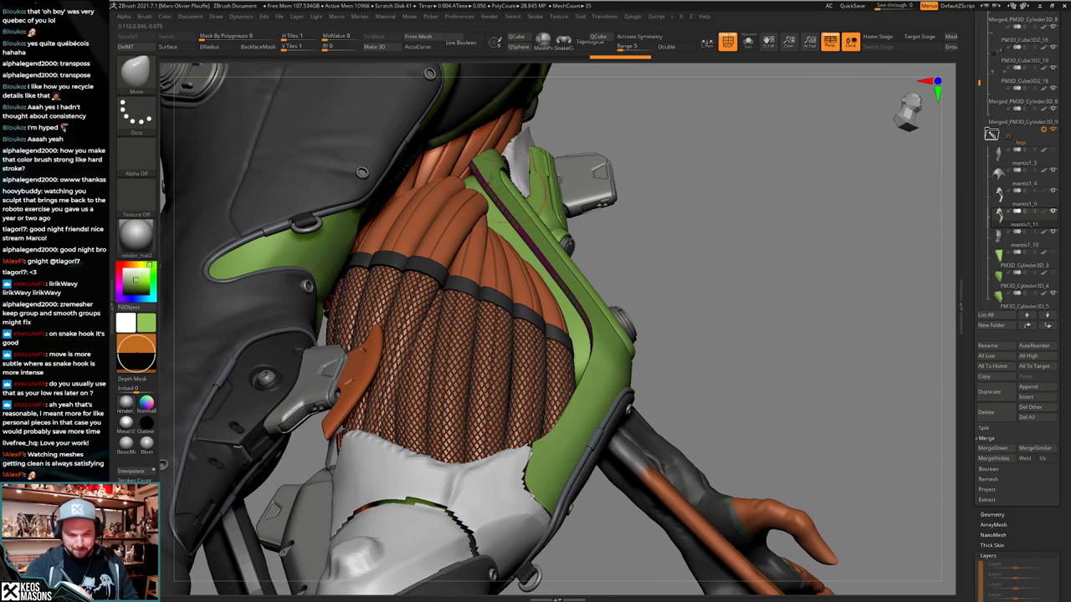
right_click_drag(570, 291, 550, 450)
key("alt+s")
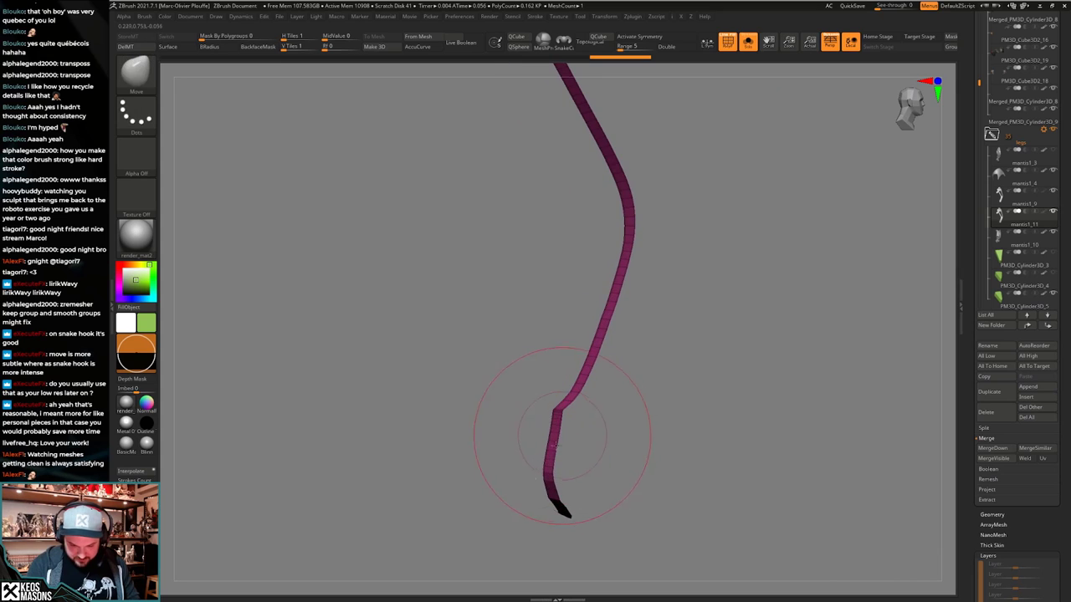
left_click_drag(474, 559, 624, 409, "ctrl+alt+shift")
right_click_drag(624, 409, 641, 368, "ctrl")
right_click_drag(721, 383, 691, 389, "ctrl")
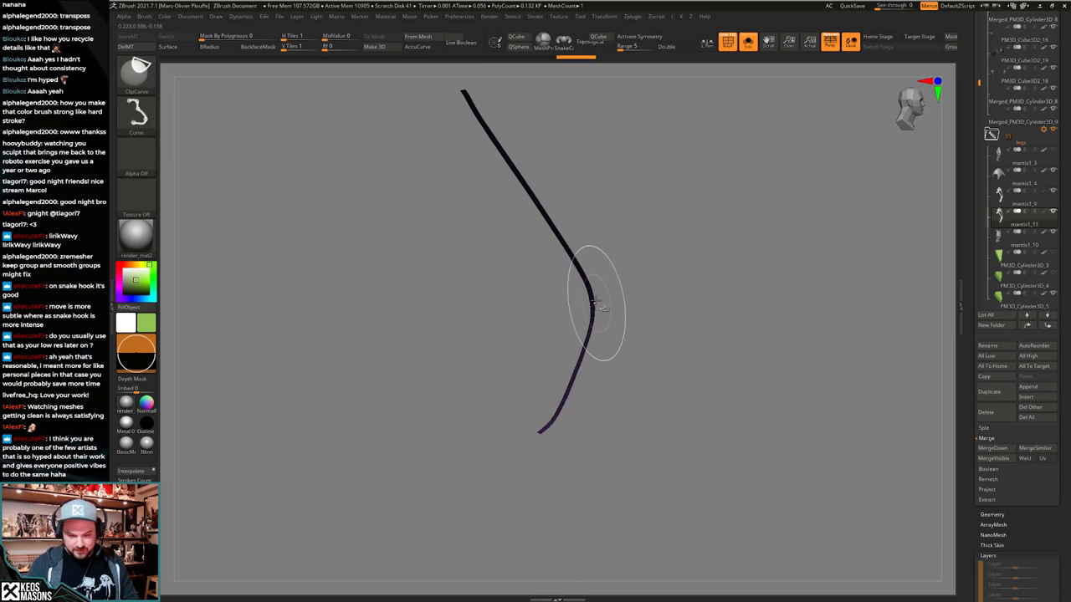
right_click_drag(770, 385, 659, 435, "ctrl")
Give the remaining strip thickness with Panel Loops to form a solid band.
key("s")
key("z")
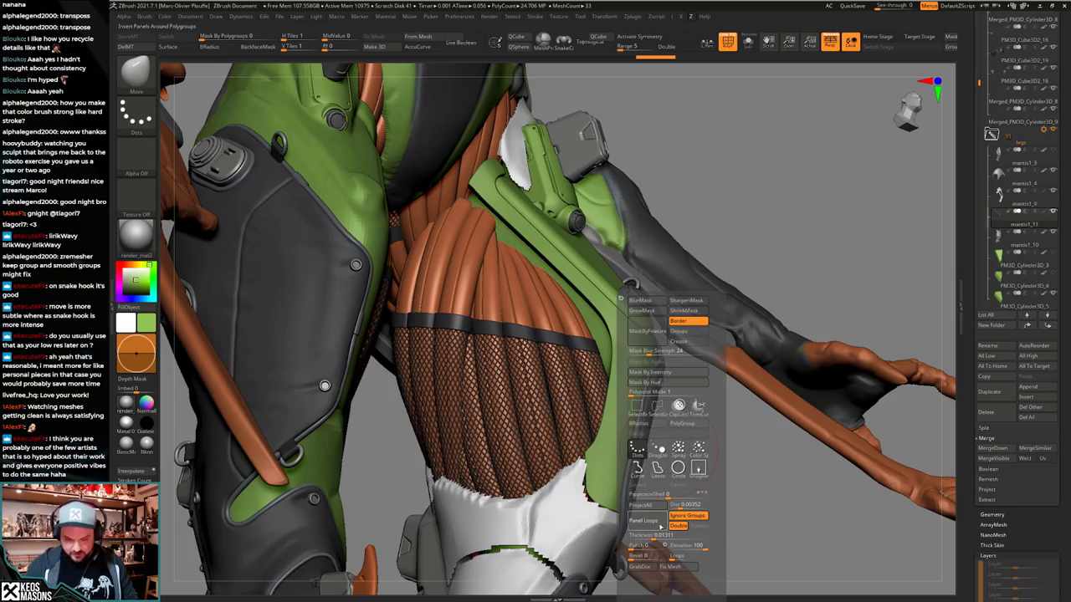
left_click(659, 522)
Turn off the wireframe display and fill the new band with dark grey sampled from the model.
mouse_move(642, 401)
right_mouse_down()
mouse_move(649, 368)
mouse_move(746, 365)
mouse_move(639, 398)
mouse_move(654, 396)
mouse_move(586, 391)
mouse_move(578, 378)
mouse_move(644, 392)
mouse_move(676, 373)
mouse_move(653, 303)
mouse_move(638, 306)
mouse_move(648, 306)
mouse_move(642, 317)
right_mouse_up()
key("shift+f")
key("c")
key("ctrl+f")
key("c")
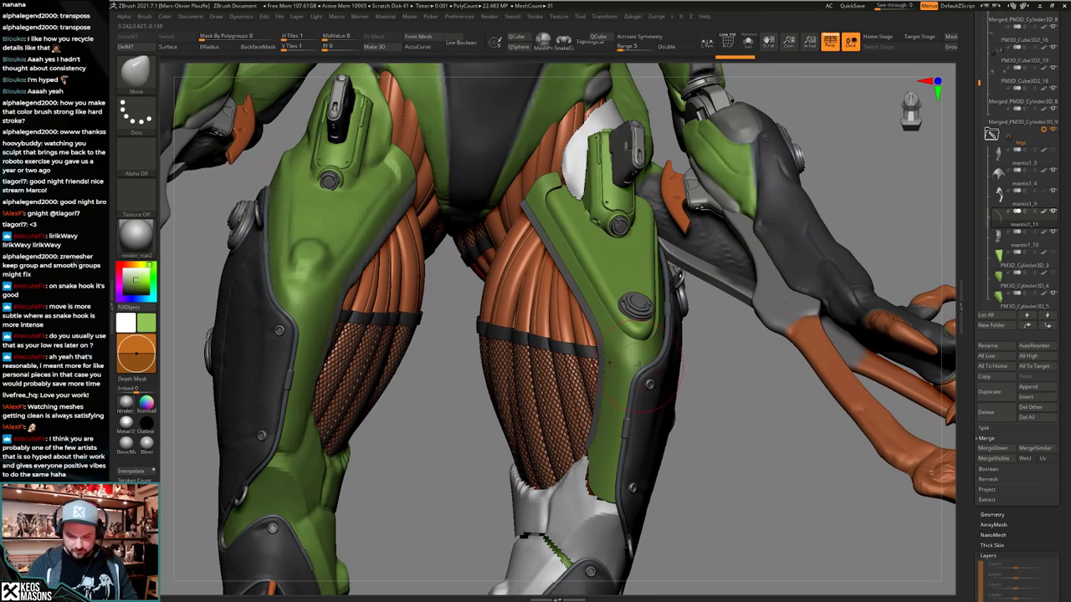
Compare the band with the neighbouring frame subtool, and return to the isolated band with polygroups displayed.
left_click(692, 428)
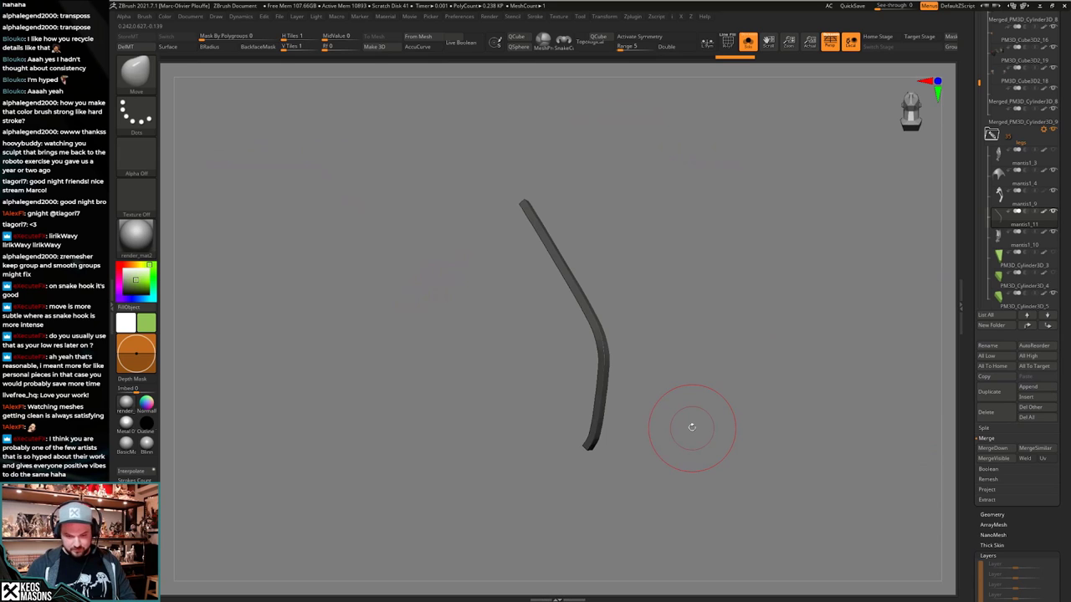
key("Up")
left_click(691, 428)
mouse_move(692, 427)
right_mouse_down()
mouse_move(669, 392)
mouse_move(624, 387)
mouse_move(594, 334)
right_mouse_up()
left_click(669, 391)
key("Down")
left_click(670, 391)
key("shift+f")
key("shift+s")
key("shift+f")
Inflate the band's visible polygroup with ZModeler, using the Inflate action targeting Polygroup All.
key("b")
key("z")
key("m")
key("space")
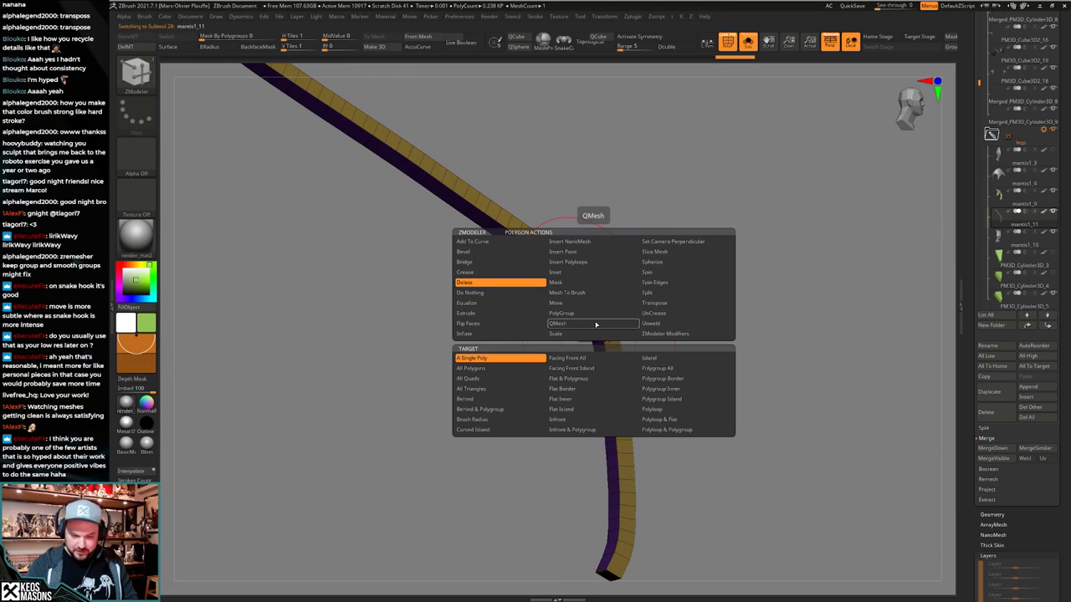
left_click(469, 333)
left_click(669, 368)
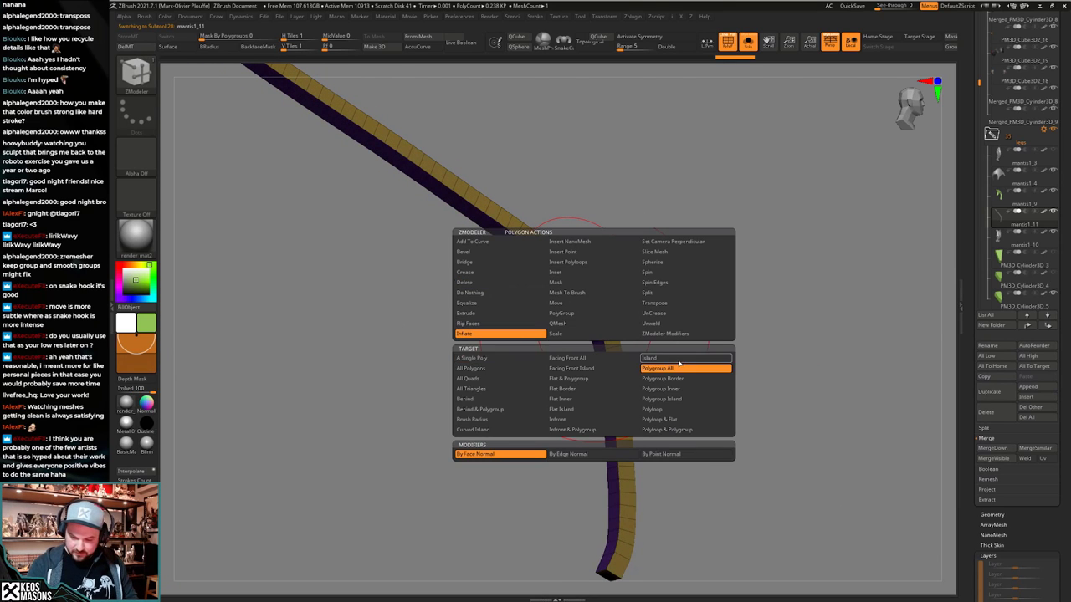
right_click_drag(609, 368, 599, 360)
left_click_drag(599, 359, 597, 353)
mouse_move(597, 353)
right_mouse_down("ctrl")
mouse_move(603, 321)
mouse_move(634, 335)
mouse_move(592, 311)
mouse_move(570, 274)
mouse_move(549, 310)
right_mouse_up("ctrl")
Review the inflated band along the thigh frame from the front of the legs.
key("b")
key("m")
key("v")
key("alt+s")
left_click_drag(549, 309, 558, 317)
mouse_move(559, 317)
right_mouse_down("ctrl")
mouse_move(614, 416)
mouse_move(604, 448)
mouse_move(572, 441)
mouse_move(604, 440)
mouse_move(615, 419)
right_mouse_up("ctrl")
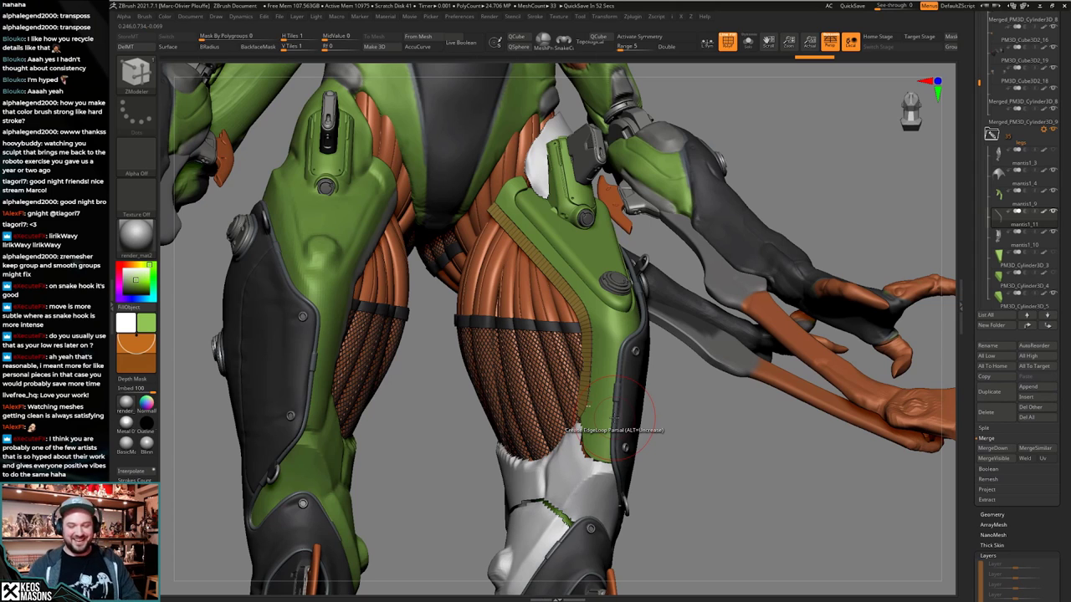
mouse_move(683, 417)
left_mouse_down()
mouse_move(698, 430)
mouse_move(669, 481)
left_mouse_up()
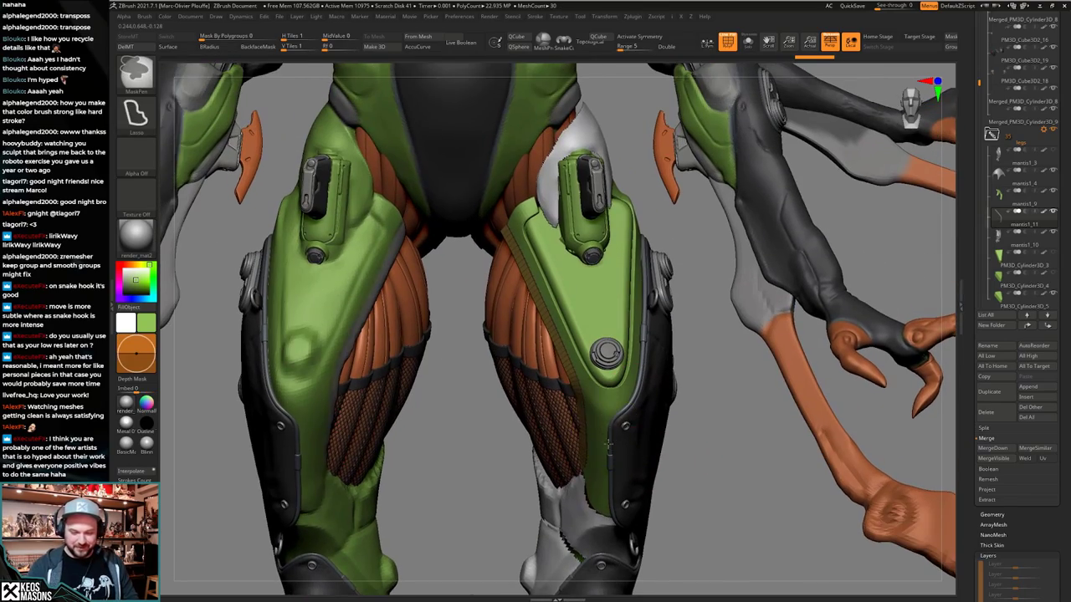
Inspect one polygroup of the isolated band, and restore the whole band and the character around it.
mouse_move(611, 444)
right_mouse_down("ctrl")
mouse_move(614, 470)
mouse_move(690, 456)
mouse_move(609, 437)
mouse_move(660, 429)
mouse_move(599, 397)
mouse_move(586, 328)
right_mouse_up("ctrl")
key("alt+s")
key("f")
key("shift+f")
key("shift+f")
left_click(568, 328, "ctrl+shift")
mouse_move(586, 328)
right_mouse_down()
mouse_move(615, 331)
mouse_move(618, 362)
right_mouse_up()
left_click(709, 374, "ctrl+shift")
mouse_move(711, 373)
right_mouse_down()
mouse_move(701, 383)
mouse_move(755, 331)
mouse_move(726, 345)
right_mouse_up()
key("alt+s")
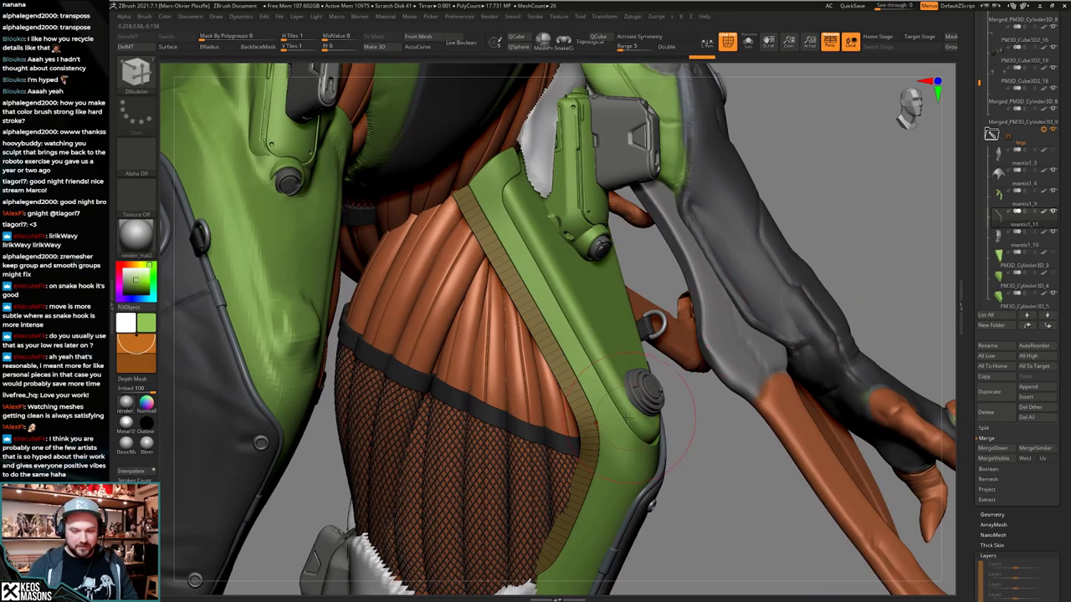
Reshape the band's upper end into an angled tip using the Move brush with AccuCurve enabled, fitting it to the frame's top corner.
key("alt+s")
mouse_move(641, 408)
right_mouse_down()
mouse_move(633, 413)
mouse_move(631, 400)
right_mouse_up()
key("space")
left_click(606, 340)
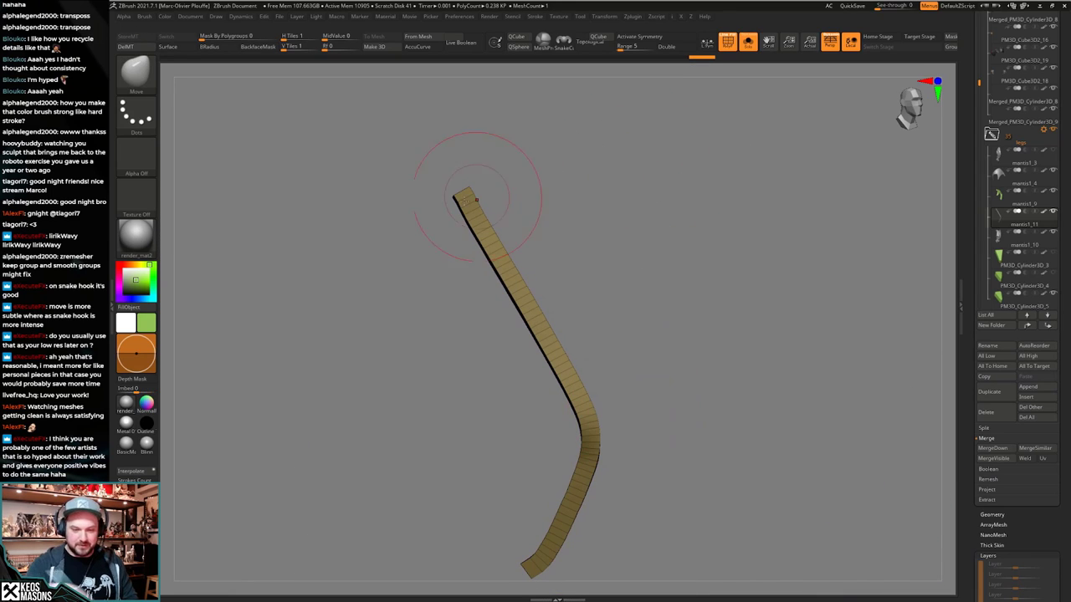
key("space")
mouse_move(471, 203)
left_mouse_down()
mouse_move(483, 203)
mouse_move(458, 204)
left_mouse_up()
left_click(419, 47)
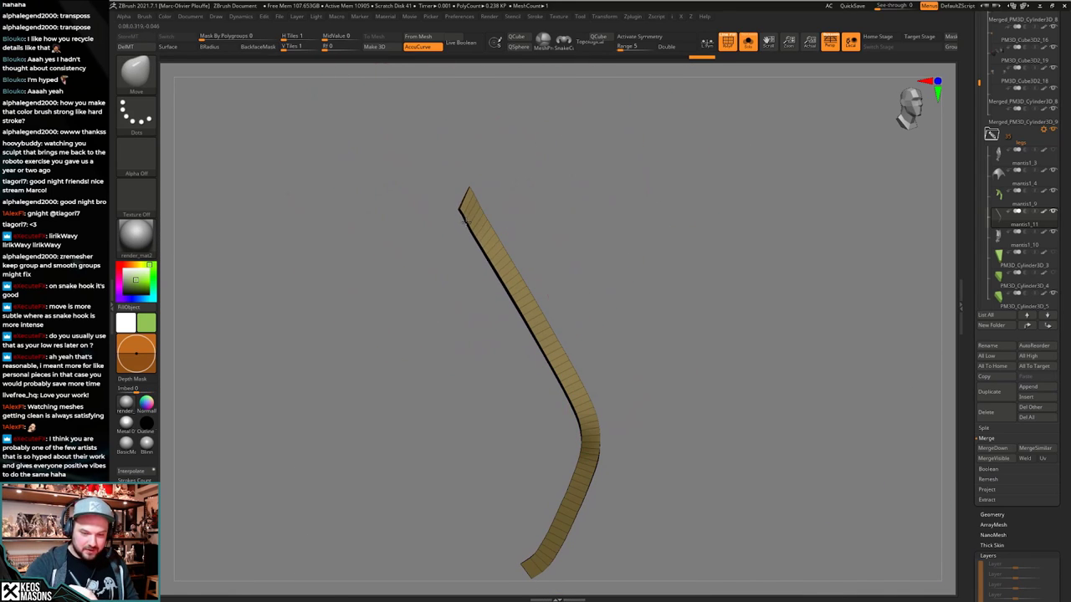
key("alt+s")
right_click_drag(639, 344, 562, 324)
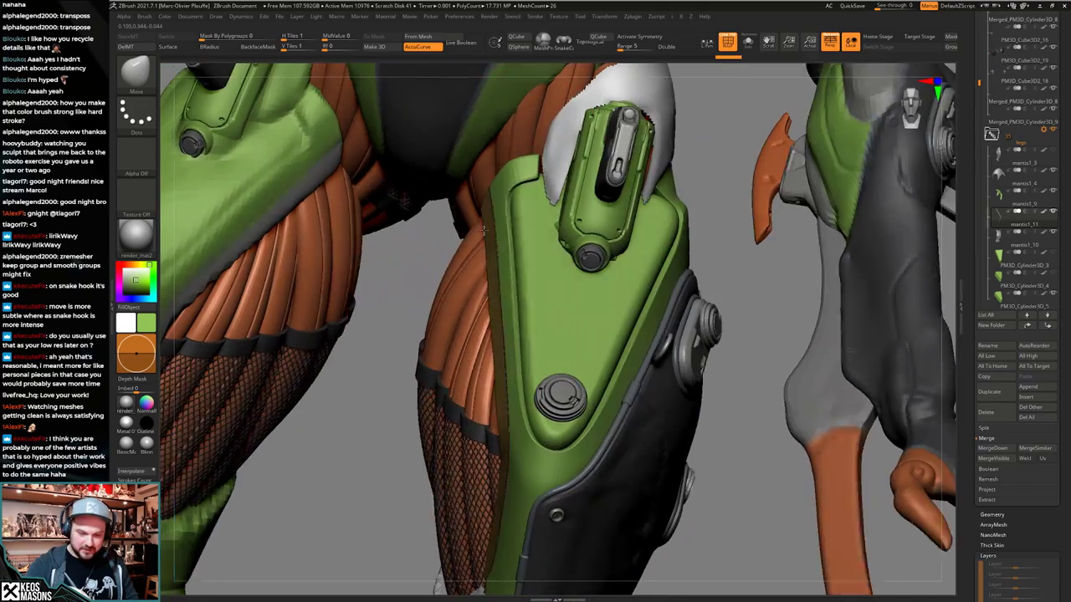
mouse_move(484, 230)
right_mouse_down()
mouse_move(471, 219)
mouse_move(480, 226)
right_mouse_up()
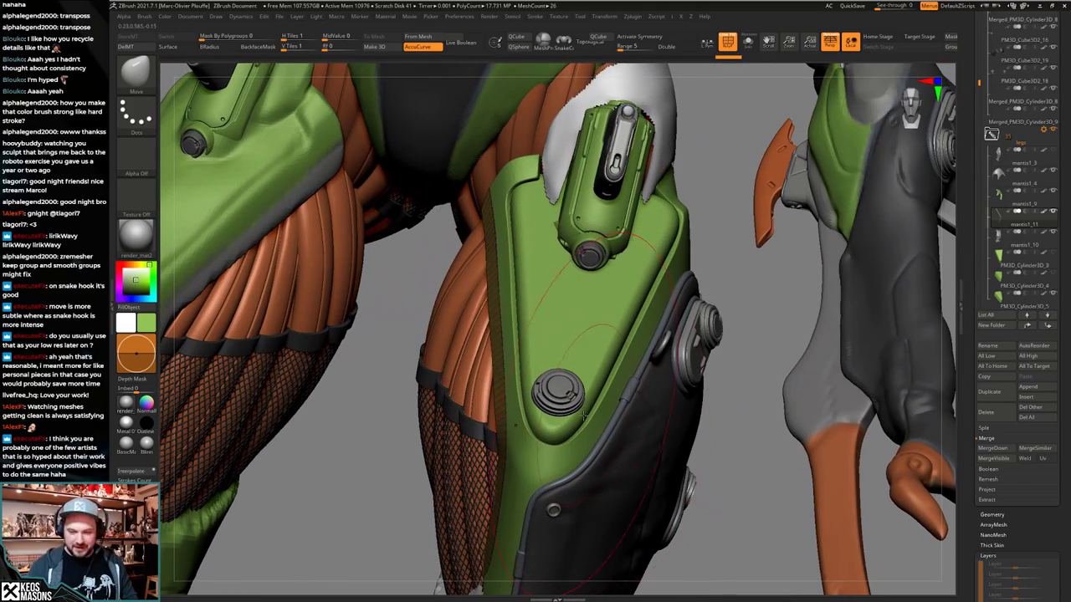
mouse_move(584, 416)
right_mouse_down("ctrl")
mouse_move(570, 368)
mouse_move(599, 386)
mouse_move(599, 400)
right_mouse_up("ctrl")
Nudge the band's lower section beside the mesh-covered thigh to follow the frame's edge.
mouse_move(502, 436)
right_mouse_down()
mouse_move(569, 446)
mouse_move(539, 425)
mouse_move(556, 438)
mouse_move(559, 418)
right_mouse_up()
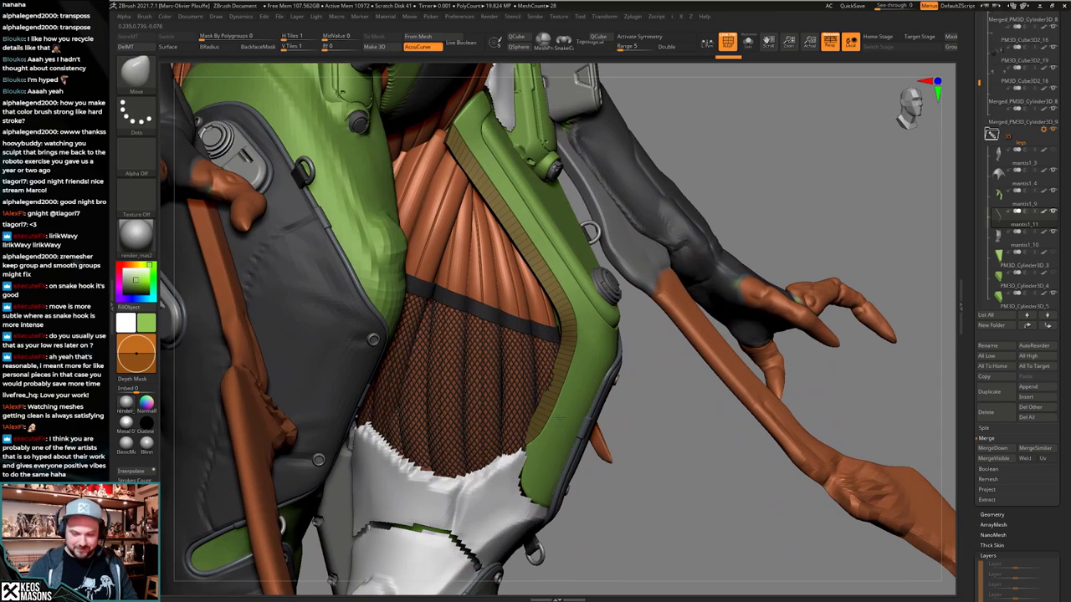
key("space")
left_click_drag(544, 413, 533, 410)
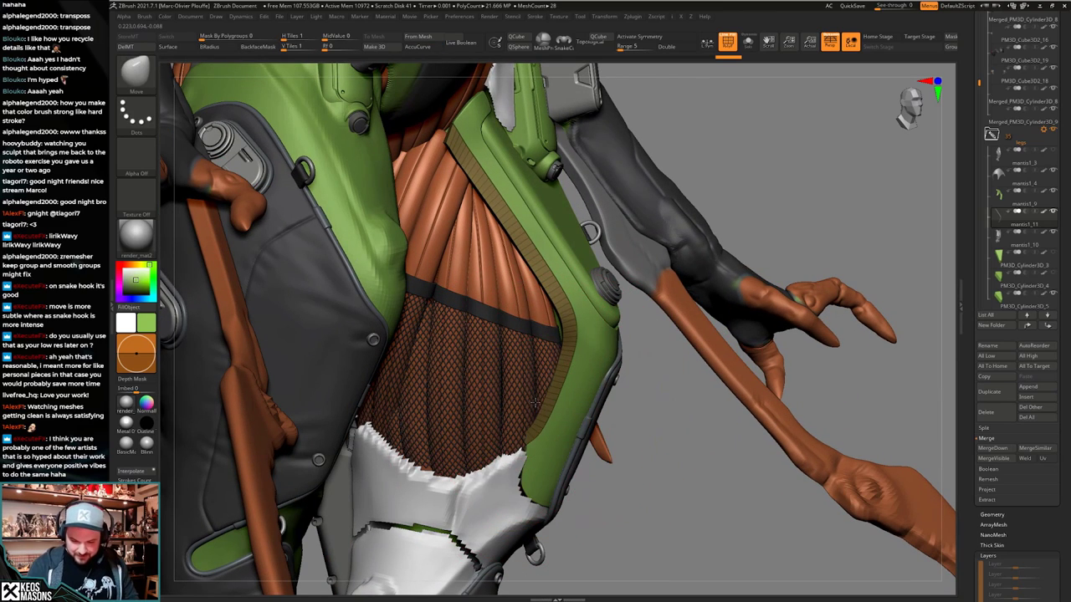
right_click_drag(523, 450, 532, 386)
left_click_drag(519, 390, 528, 392)
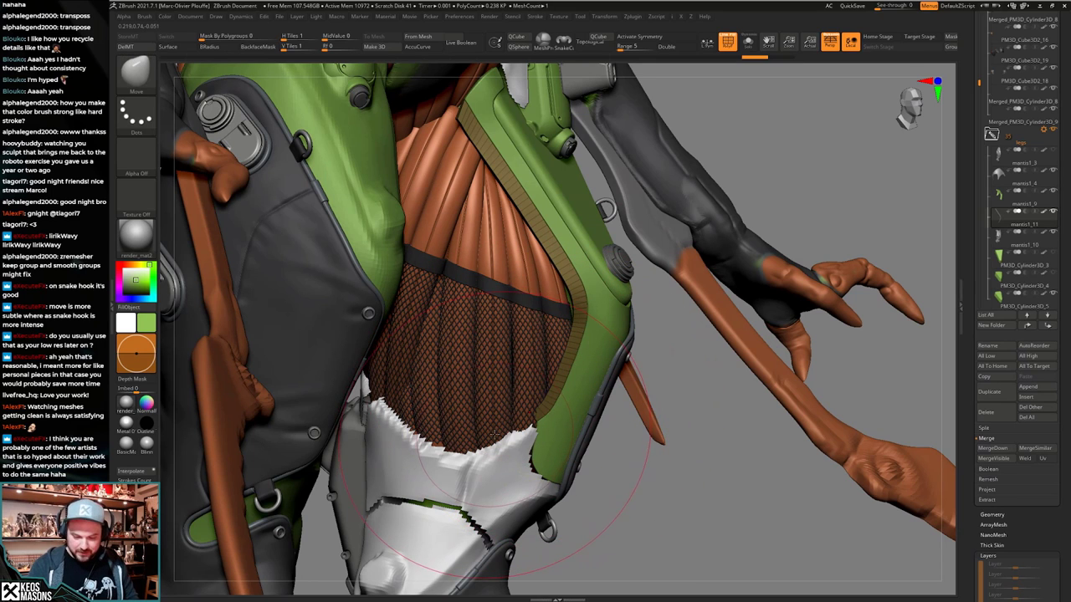
Move the band's bend below the round thigh bolt outward against the green frame, adjusting the draw size between strokes.
key("space")
mouse_move(568, 339)
left_mouse_down()
mouse_move(548, 336)
mouse_move(572, 336)
left_mouse_up()
key("space")
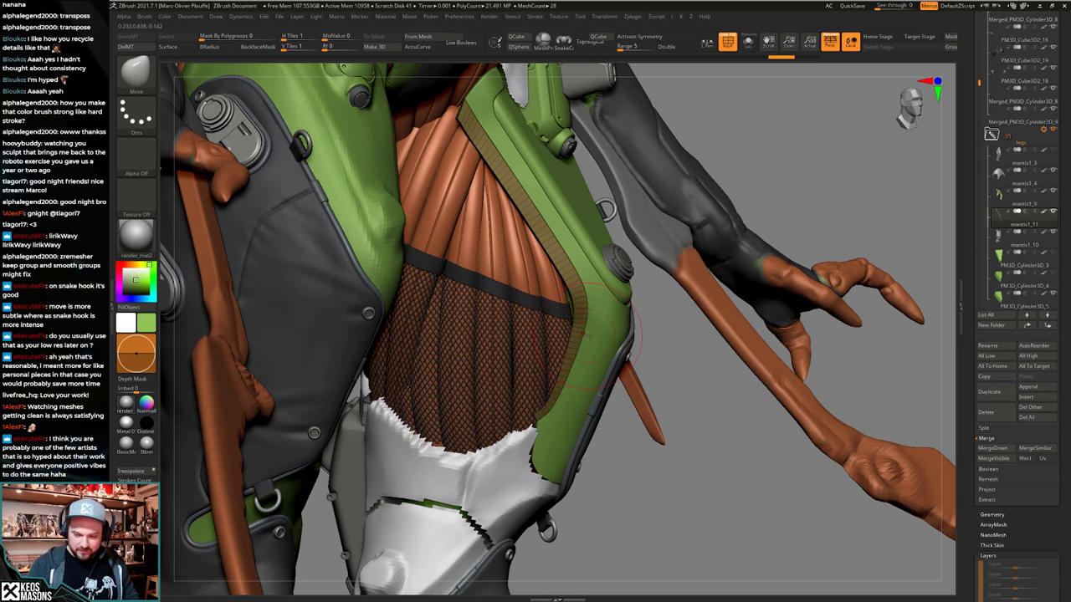
key("space")
left_click_drag(575, 381, 572, 377)
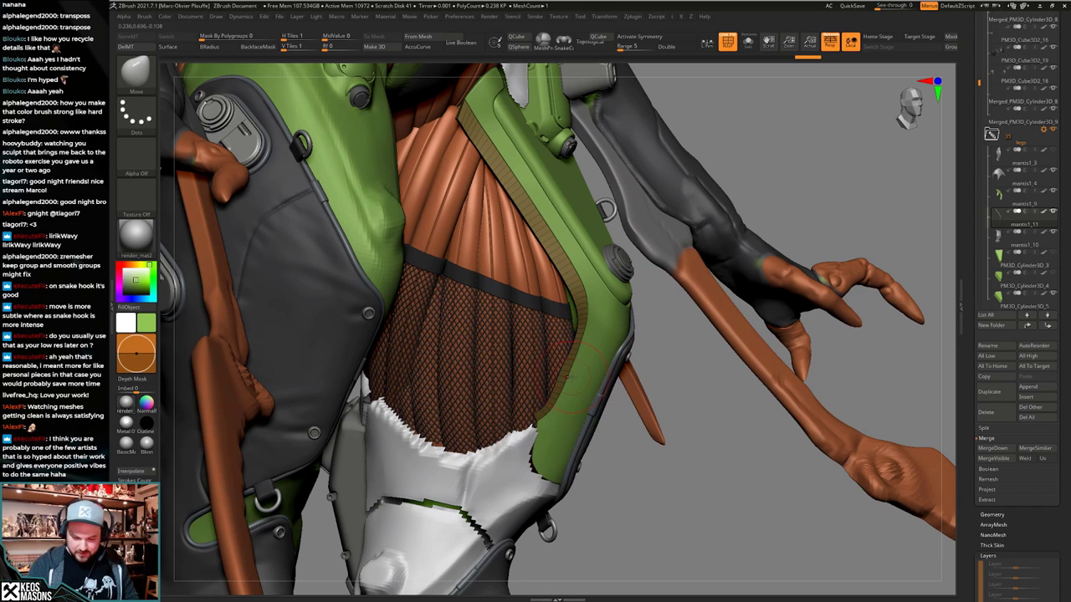
Refine the band's curve towards its lower tip with the Move brush, checking it in isolation and against the frame.
key("space")
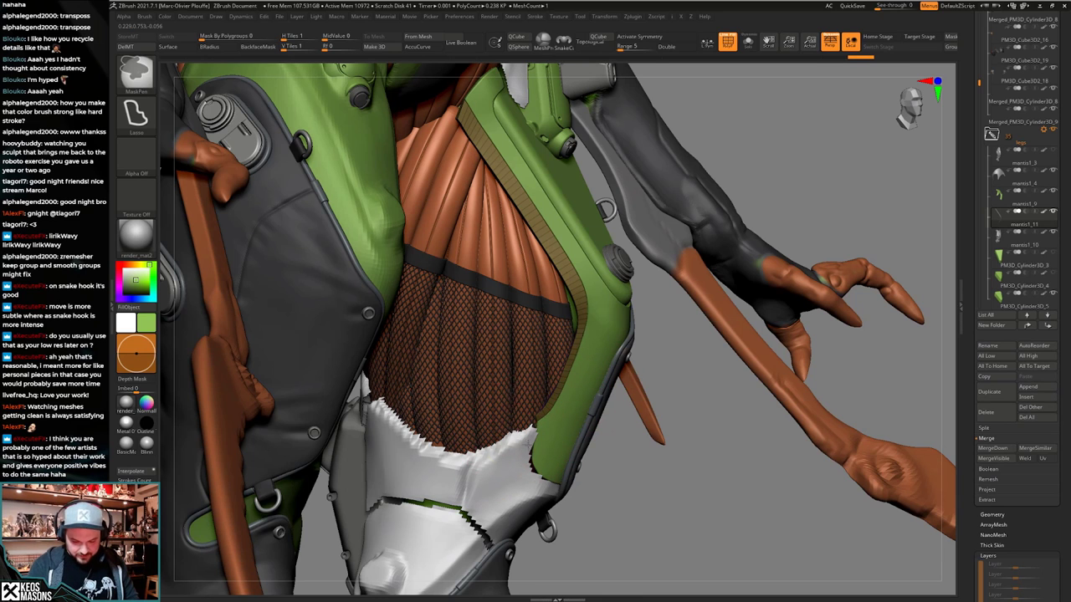
right_click_drag(530, 429, 533, 440, "ctrl")
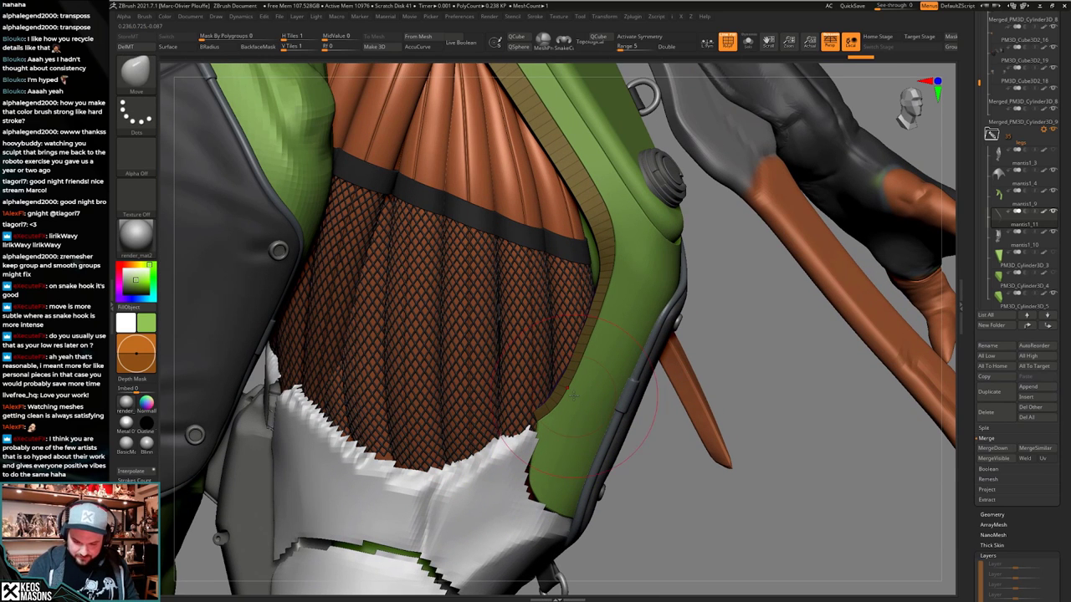
key("alt+s")
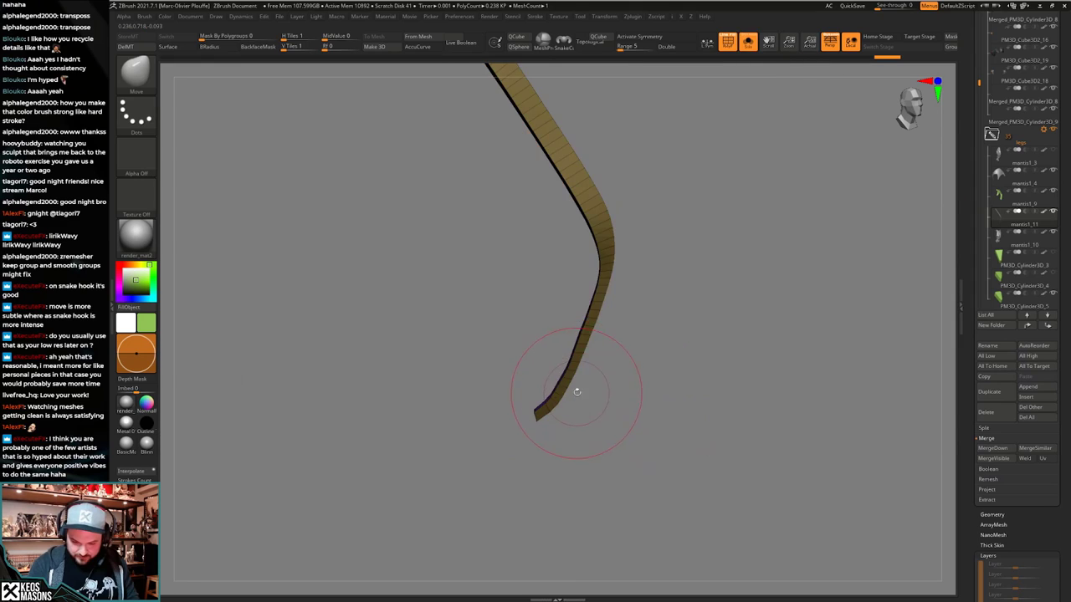
key("alt+s")
right_click_drag(574, 390, 587, 355)
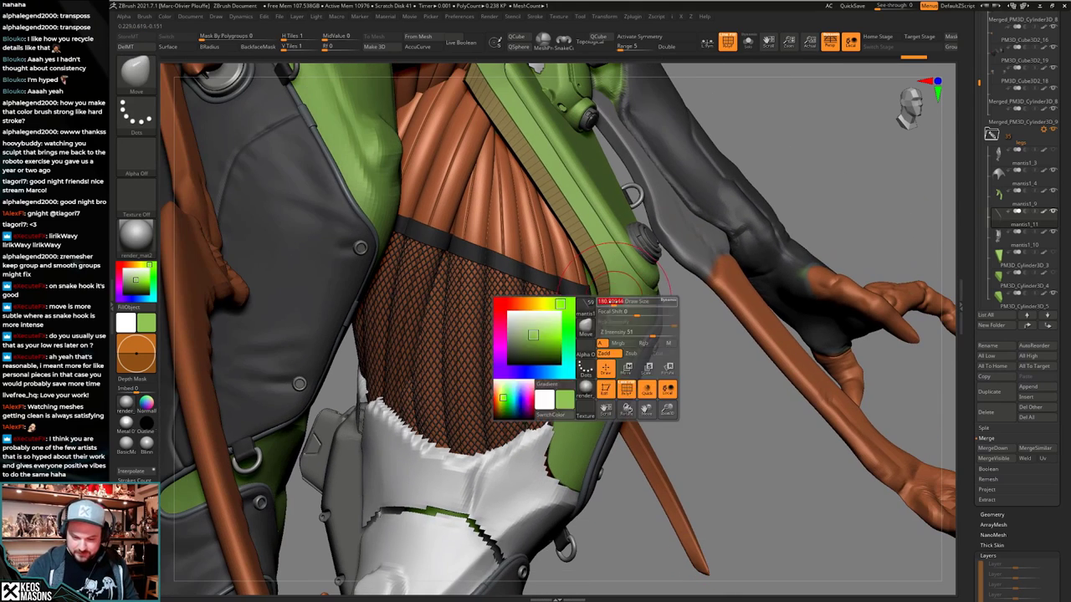
right_click_drag(613, 314, 618, 327)
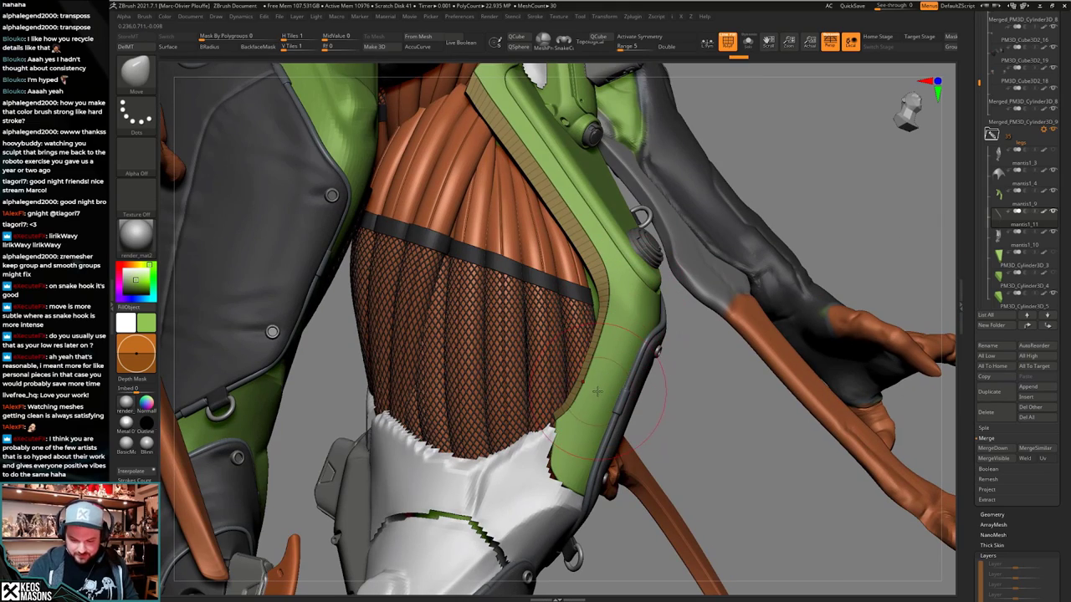
mouse_move(595, 394)
right_mouse_down()
mouse_move(595, 405)
mouse_move(601, 364)
mouse_move(591, 391)
right_mouse_up()
right_click_drag(601, 442, 576, 425)
Hide the wireframe and check the dark band's fit around the thigh from the inner side and front.
key("shift+f")
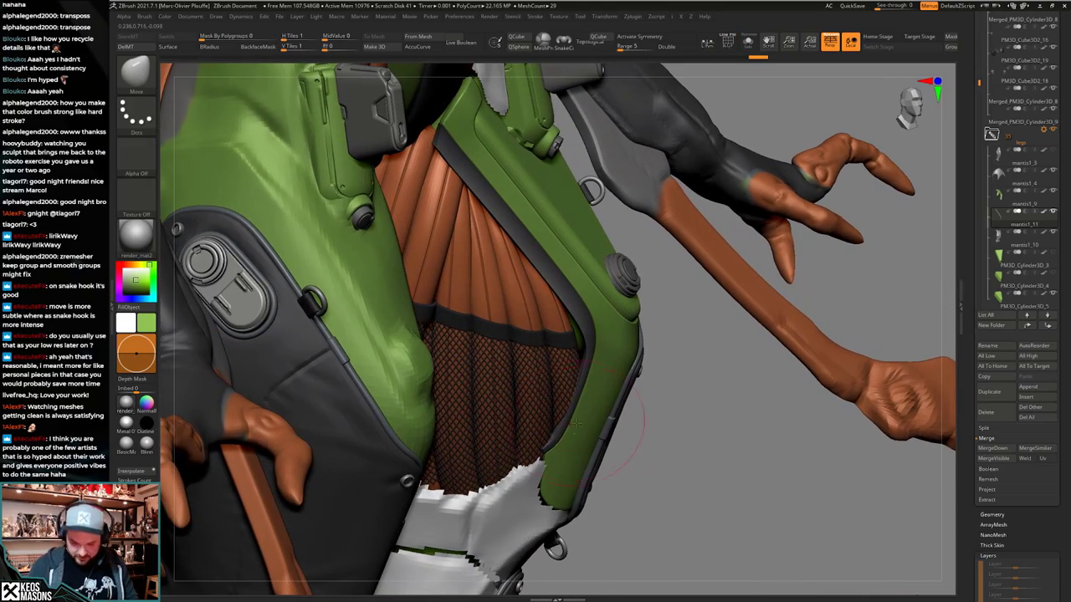
mouse_move(574, 370)
right_mouse_down()
mouse_move(547, 363)
mouse_move(588, 351)
mouse_move(568, 346)
mouse_move(570, 357)
right_mouse_up()
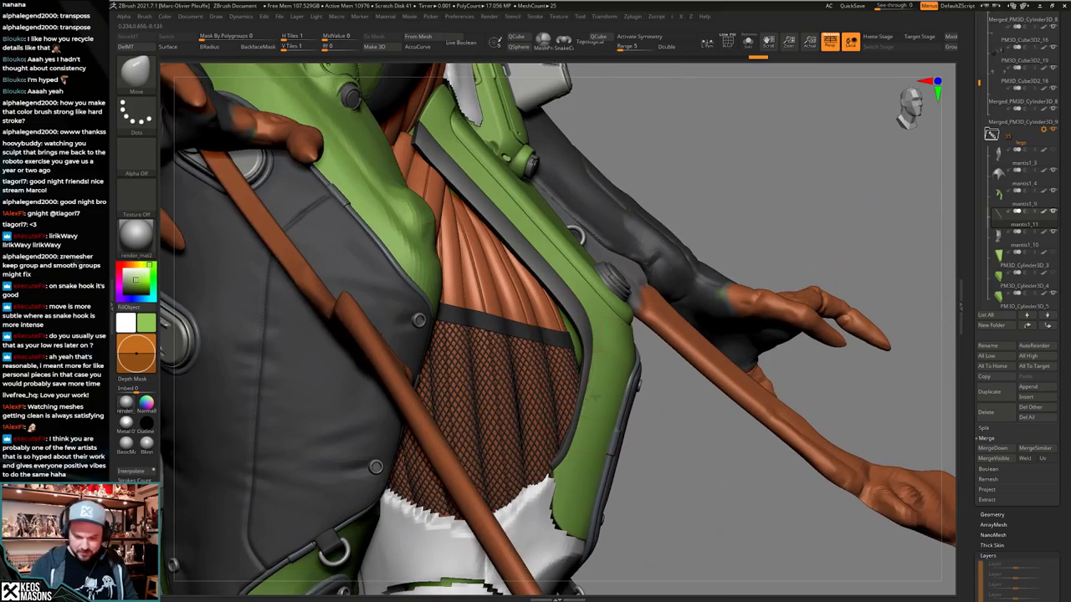
mouse_move(596, 397)
right_mouse_down()
mouse_move(554, 368)
mouse_move(586, 315)
mouse_move(577, 351)
mouse_move(593, 328)
right_mouse_up()
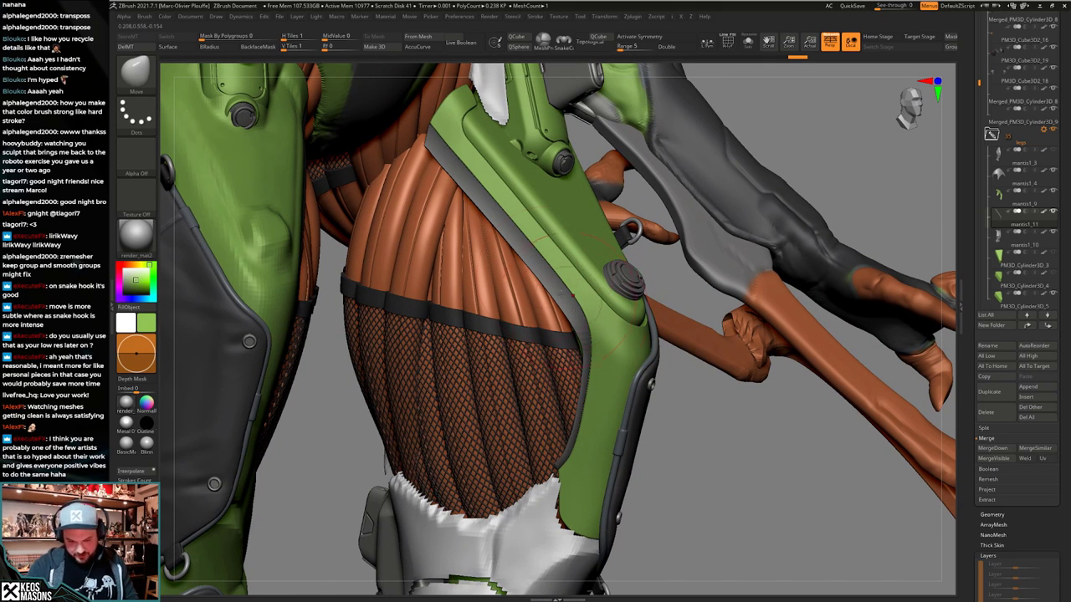
right_click_drag(633, 377, 582, 346)
right_click_drag(550, 217, 555, 341)
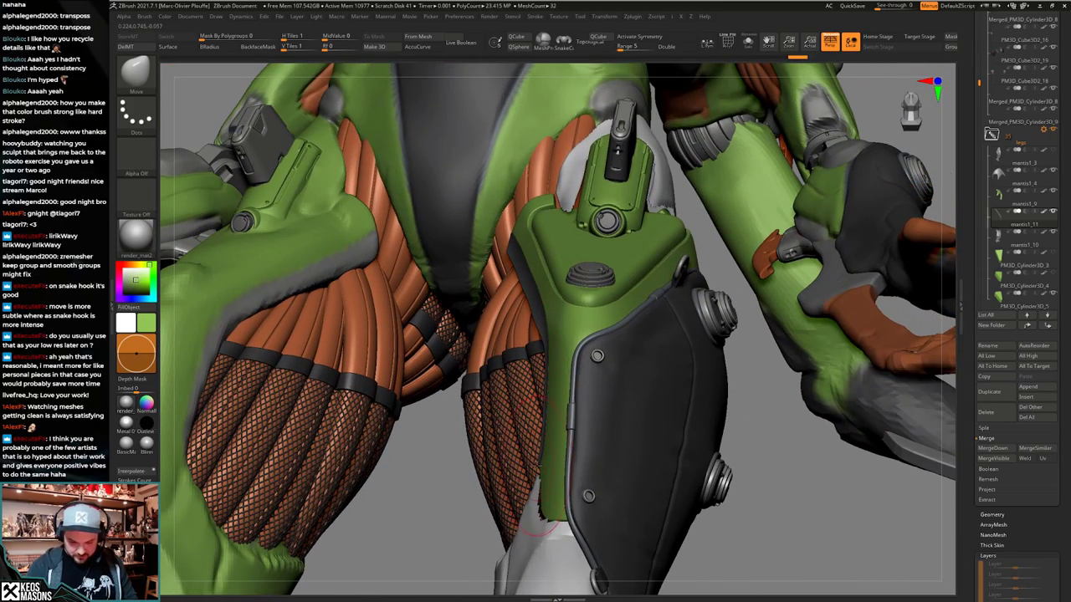
Tuck the band's upper and middle inner edge closer to the green frame from the front using a larger Move brush.
right_click_drag(526, 262, 511, 323)
key("space")
left_click_drag(540, 271, 560, 270)
right_click_drag(543, 248, 540, 271)
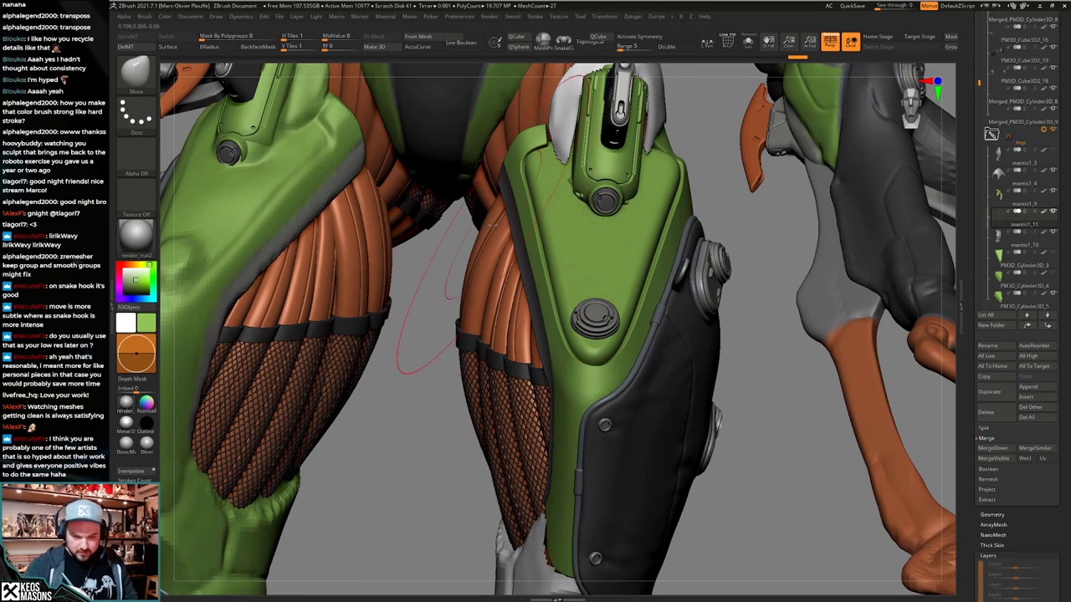
left_click_drag(491, 226, 503, 232)
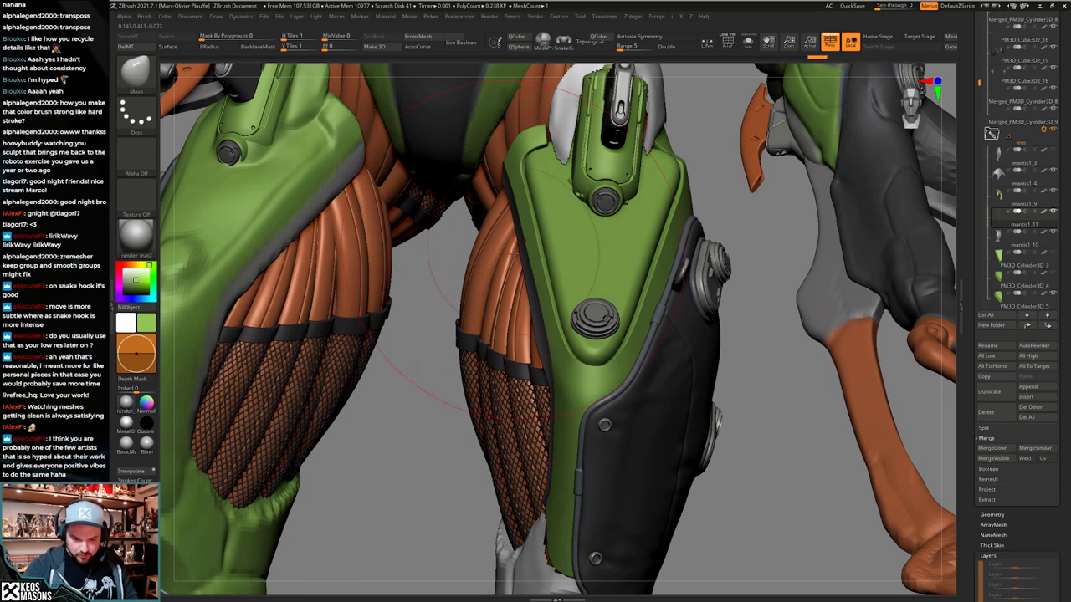
key("space")
mouse_move(522, 327)
left_mouse_down()
mouse_move(512, 326)
mouse_move(524, 318)
mouse_move(538, 342)
left_mouse_up()
key("space")
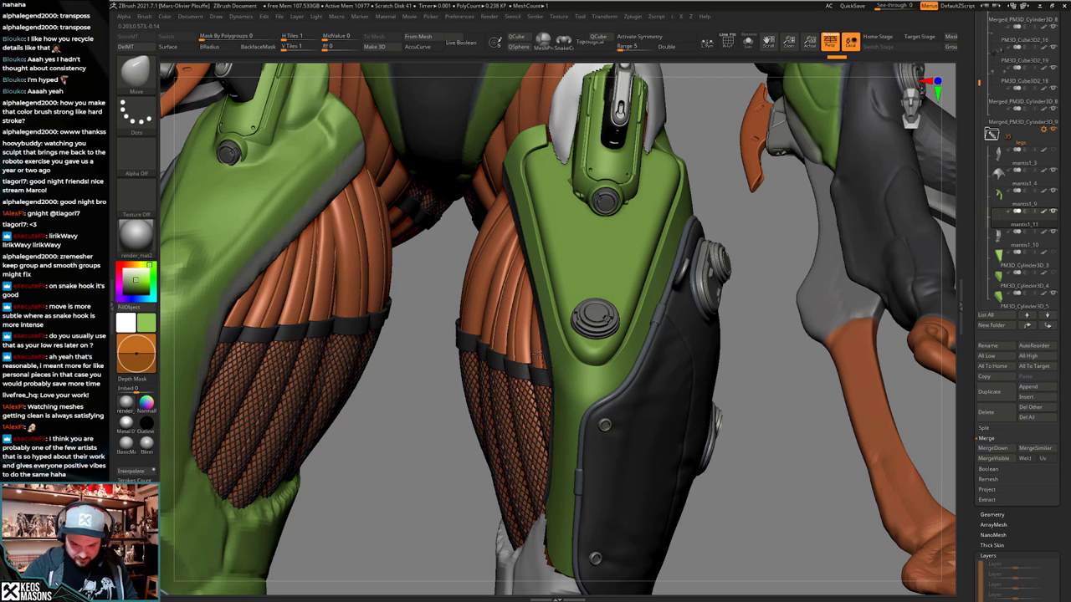
Smooth the dark band's inner edge beside the round thigh bolt from the front, adjusting the brush around the stroke.
key("space")
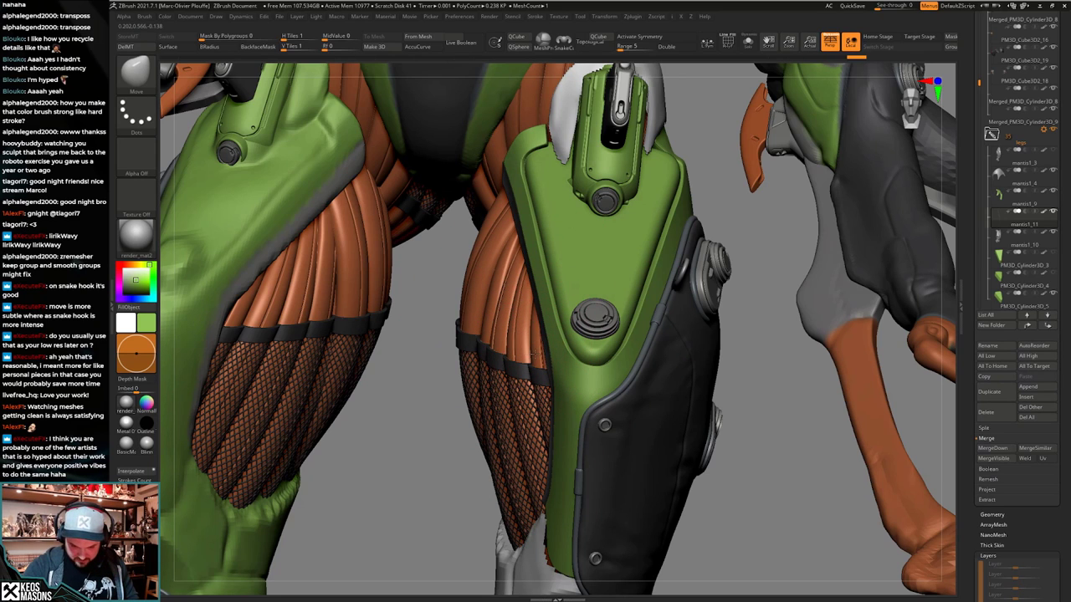
left_click_drag(538, 368, 546, 352, "shift")
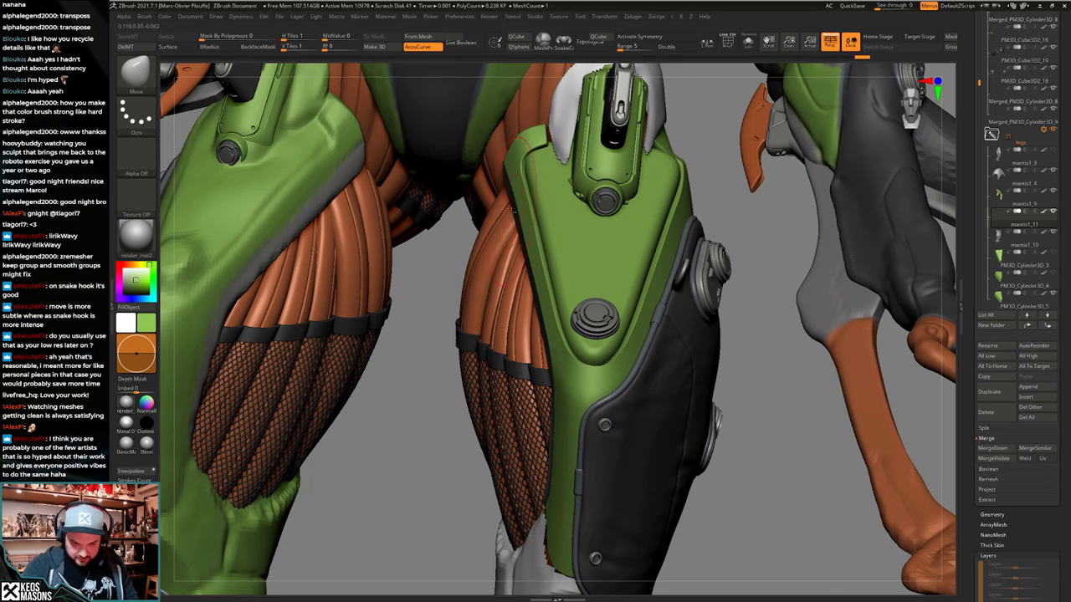
key("space")
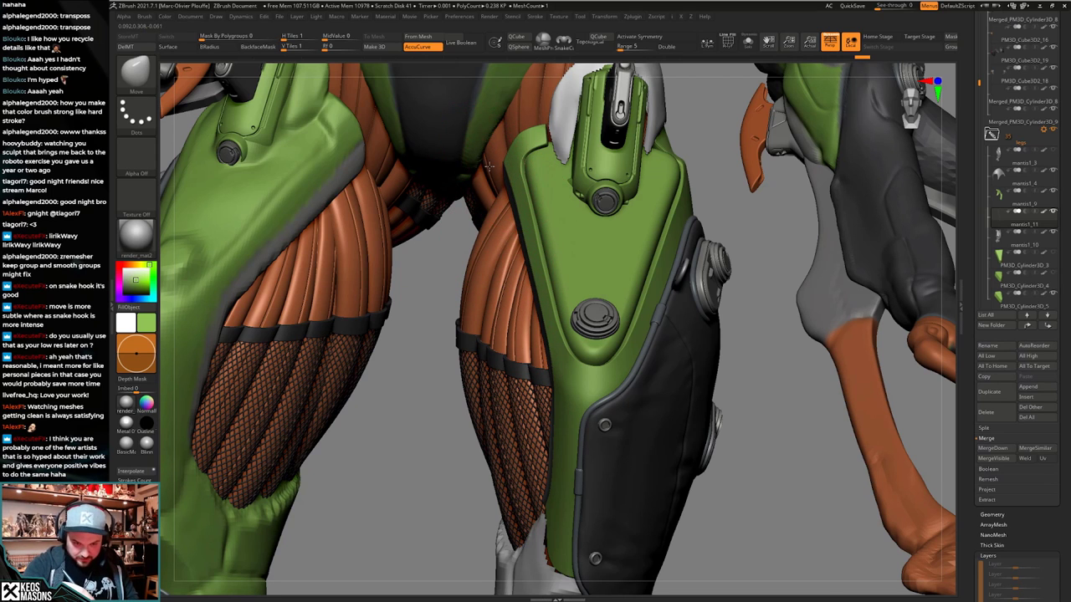
Nudge the band's upper end against the top corner of the green thigh frame with the Move brush.
mouse_move(509, 210)
right_mouse_down()
mouse_move(585, 251)
mouse_move(623, 292)
mouse_move(577, 365)
mouse_move(594, 435)
mouse_move(621, 437)
mouse_move(568, 433)
right_mouse_up()
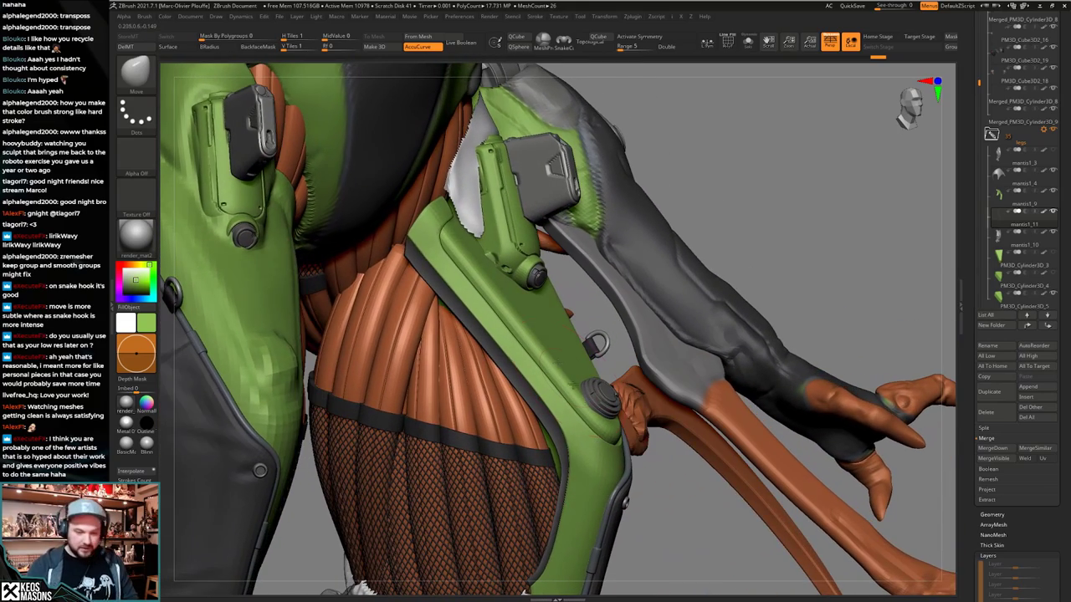
mouse_move(416, 252)
right_mouse_down()
mouse_move(345, 254)
mouse_move(355, 276)
mouse_move(453, 274)
mouse_move(399, 249)
mouse_move(407, 233)
right_mouse_up()
key("space")
left_click(394, 245)
key("space")
left_click_drag(404, 244, 397, 247)
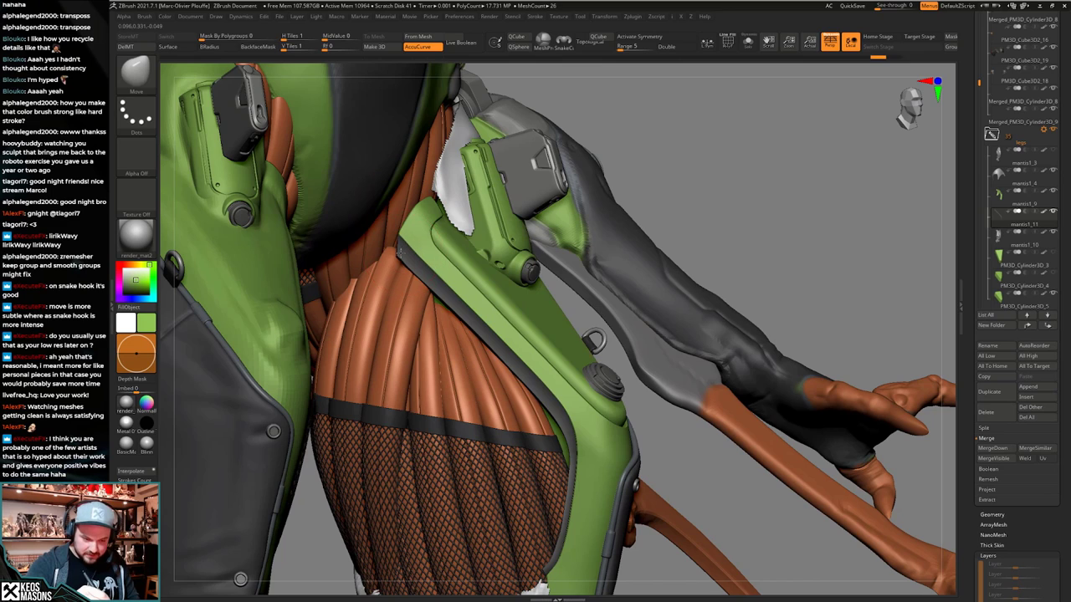
Pull the band's upper-middle stretch slightly toward the orange muscles to cover the gap under the green frame.
right_click_drag(400, 253, 362, 229)
right_click_drag(469, 306, 376, 259)
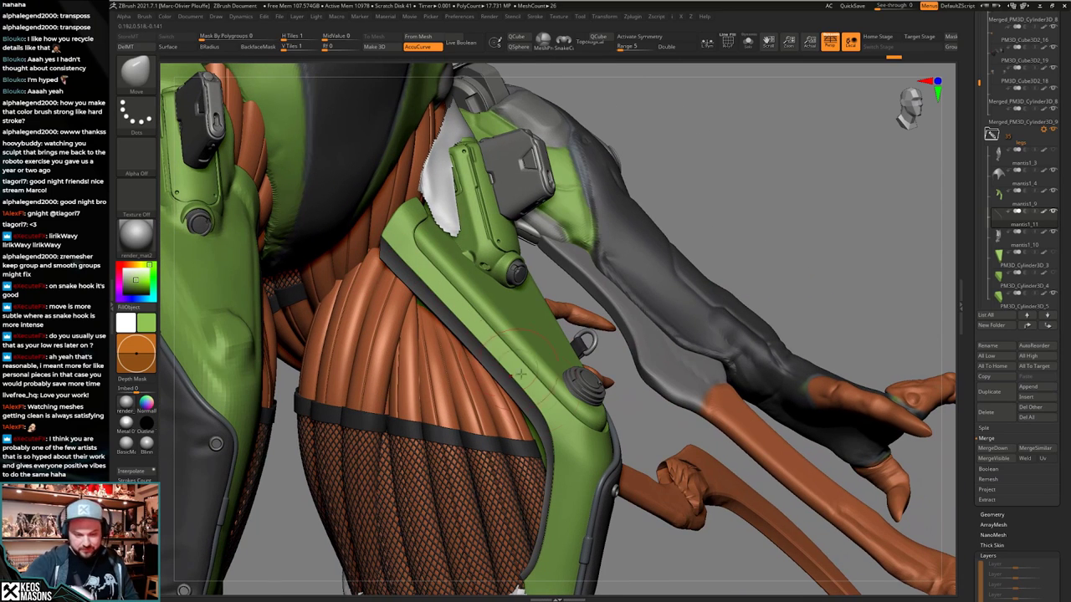
mouse_move(501, 340)
right_mouse_down()
mouse_move(535, 333)
mouse_move(526, 323)
right_mouse_up()
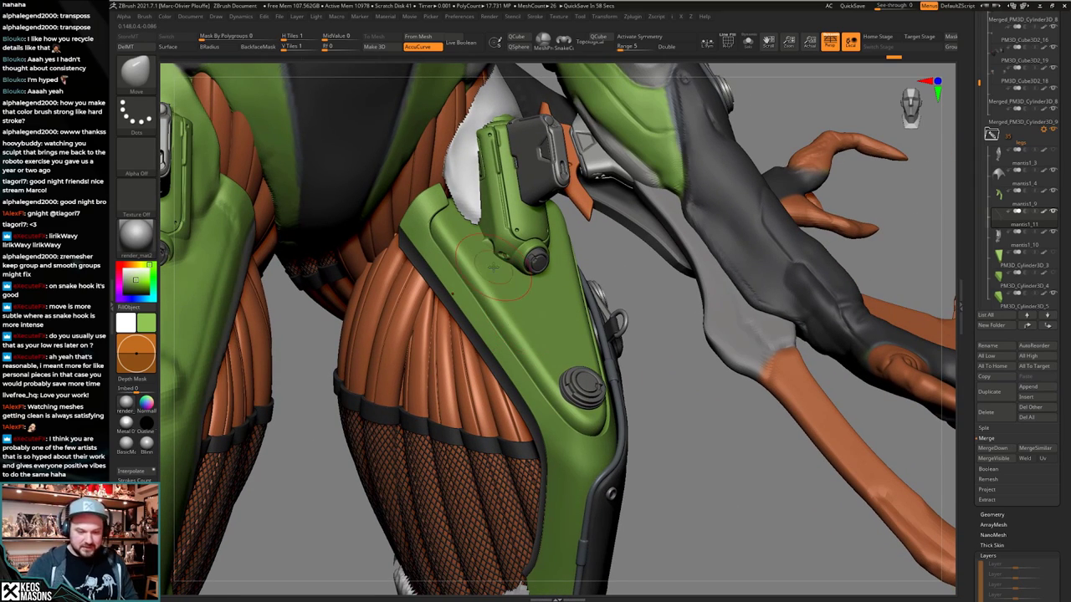
right_click_drag(494, 268, 456, 302)
right_click_drag(456, 303, 470, 339, "ctrl")
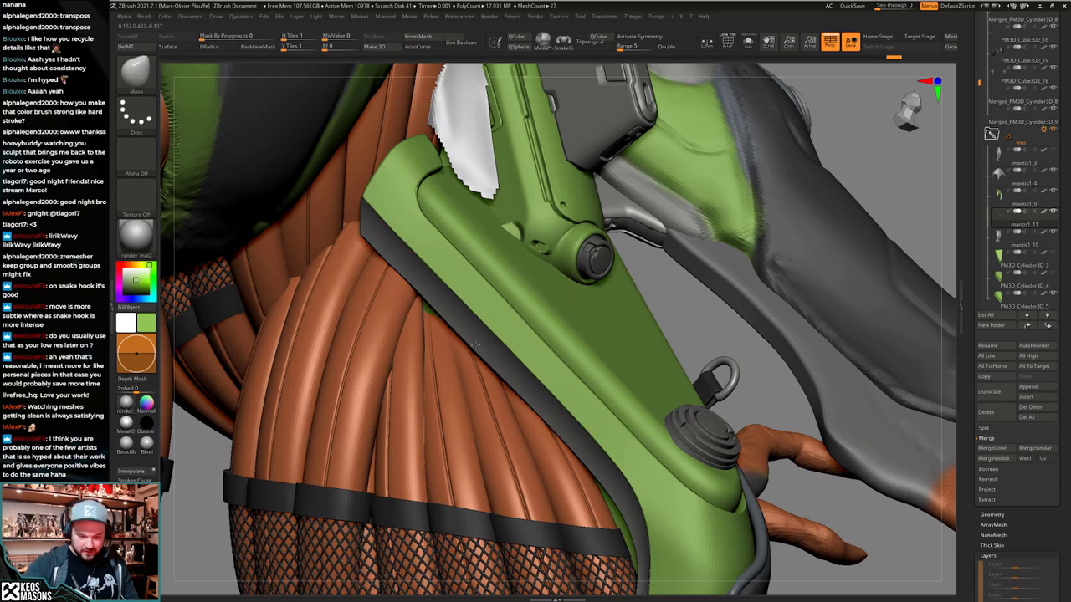
left_click_drag(475, 345, 465, 355)
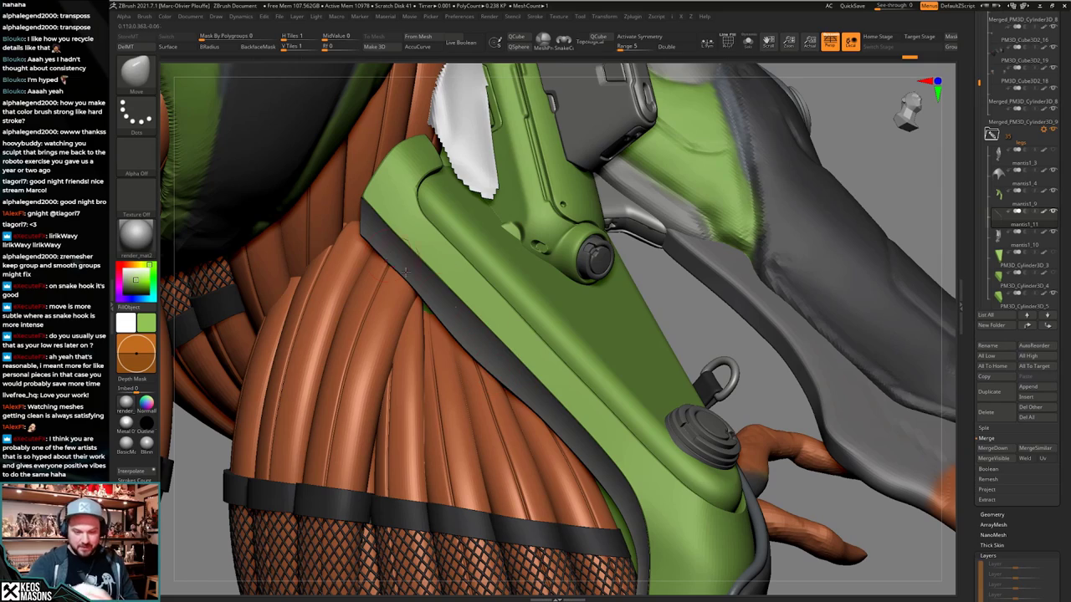
Examine the dark band's fit between the green frame and the thigh muscles from the inner side and from below.
mouse_move(559, 403)
right_mouse_down("ctrl")
mouse_move(554, 377)
mouse_move(587, 444)
mouse_move(631, 416)
mouse_move(624, 430)
mouse_move(591, 438)
mouse_move(604, 445)
mouse_move(616, 438)
mouse_move(602, 409)
mouse_move(635, 420)
mouse_move(592, 413)
mouse_move(579, 420)
mouse_move(597, 427)
mouse_move(580, 423)
mouse_move(595, 424)
mouse_move(587, 402)
right_mouse_up("ctrl")
key("alt+shift+s")
key("alt+shift+s")
key("alt+shift+s")
key("shift+s")
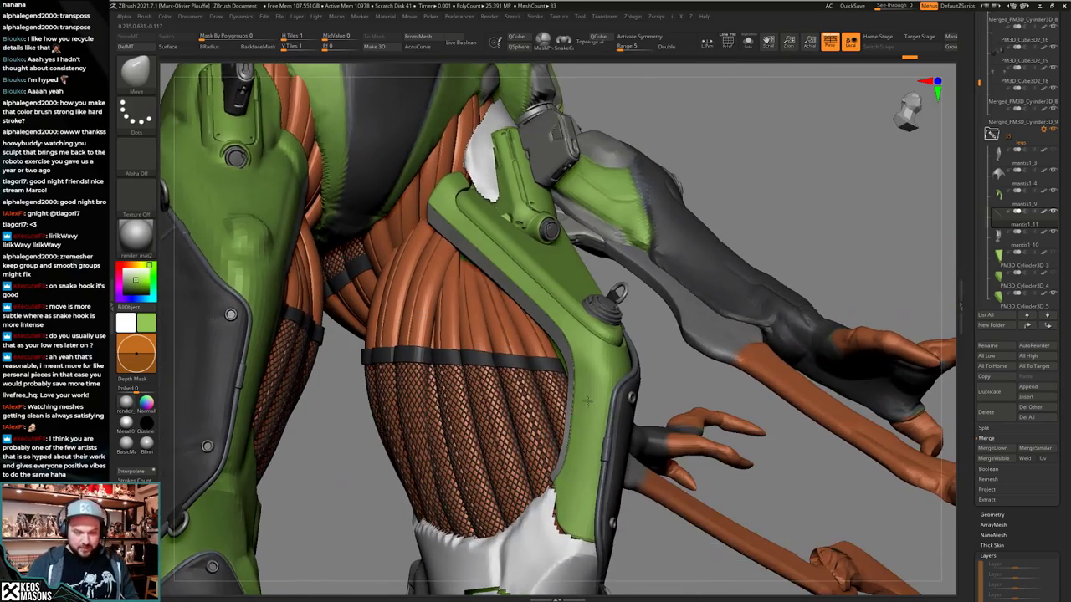
mouse_move(488, 242)
right_mouse_down()
mouse_move(444, 241)
mouse_move(512, 246)
mouse_move(507, 269)
mouse_move(491, 233)
mouse_move(489, 273)
right_mouse_up()
key("w")
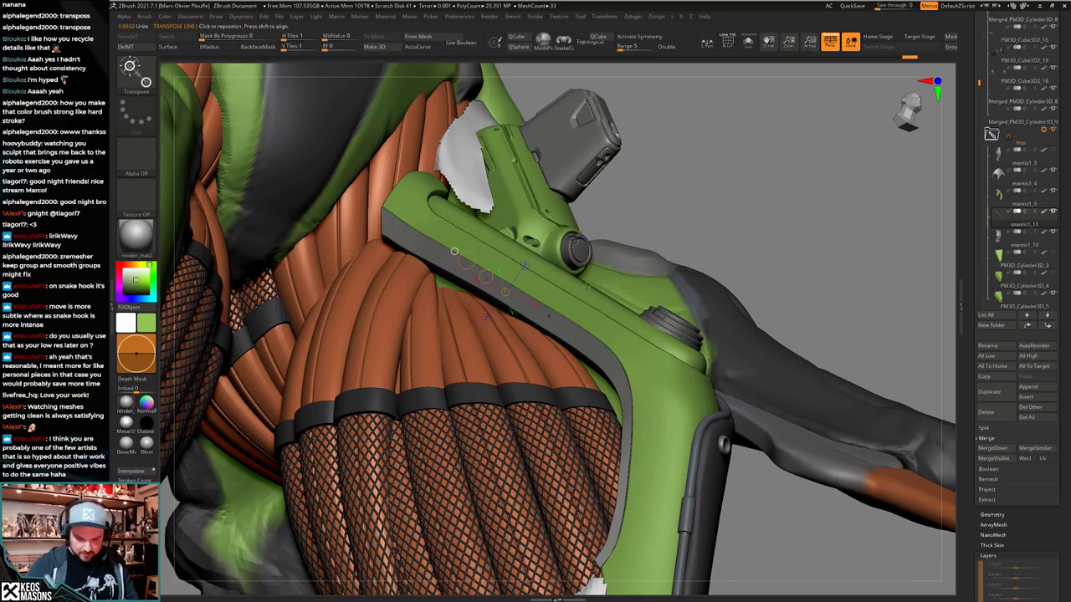
key("q")
mouse_move(625, 339)
right_mouse_down()
mouse_move(669, 310)
mouse_move(661, 322)
mouse_move(627, 326)
mouse_move(583, 303)
mouse_move(555, 318)
right_mouse_up()
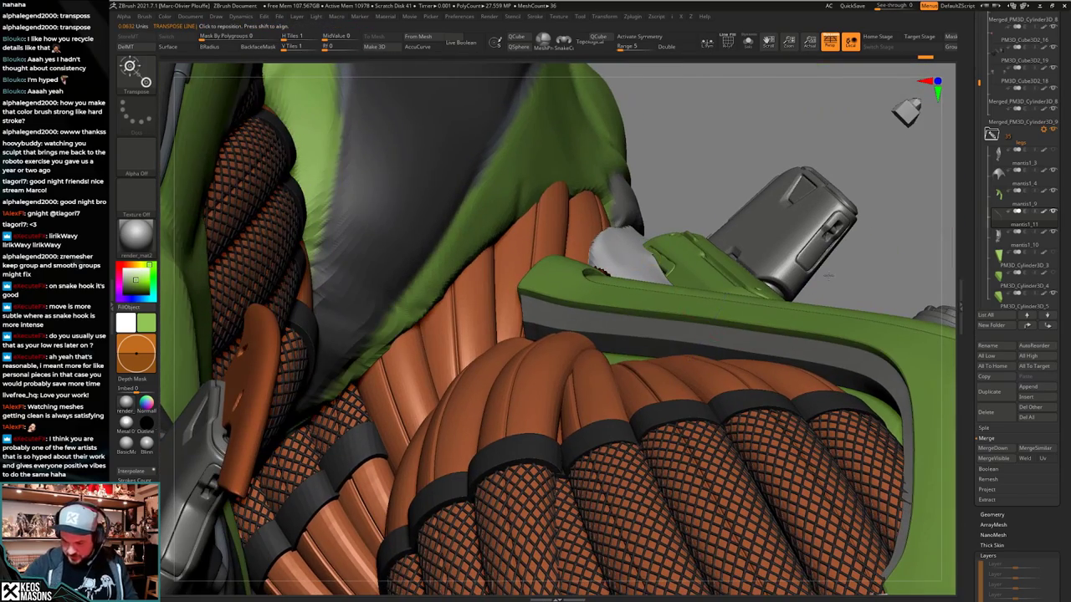
mouse_move(829, 276)
right_mouse_down("alt")
mouse_move(707, 241)
mouse_move(699, 252)
right_mouse_up("alt")
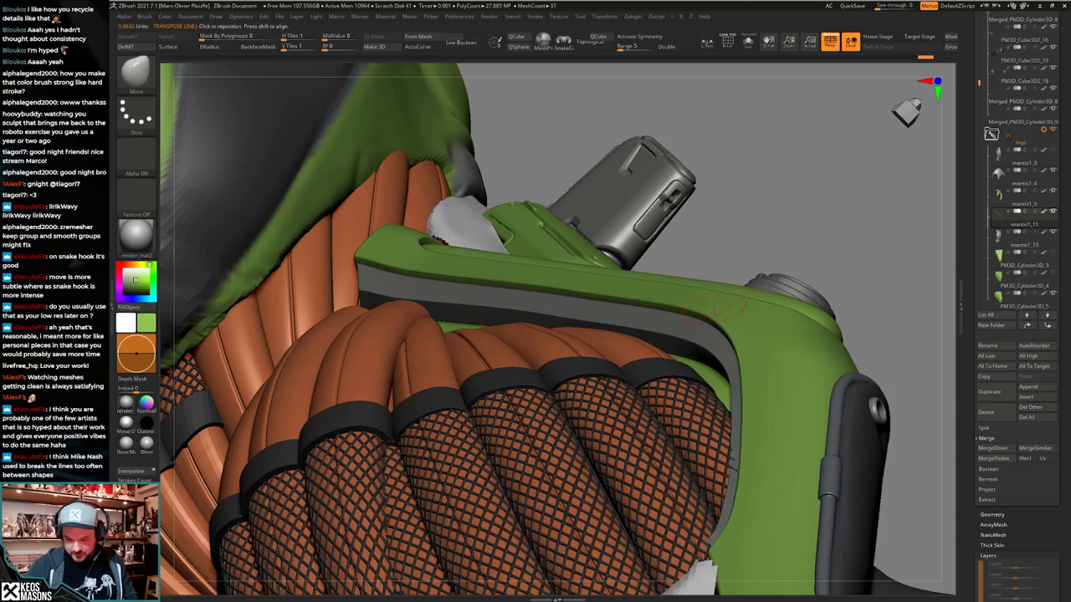
right_click_drag(714, 309, 688, 292)
mouse_move(745, 456)
right_mouse_down("alt")
mouse_move(717, 363)
mouse_move(730, 387)
mouse_move(733, 371)
mouse_move(717, 393)
mouse_move(727, 400)
mouse_move(744, 369)
mouse_move(736, 376)
mouse_move(722, 289)
mouse_move(648, 126)
mouse_move(631, 186)
right_mouse_up("alt")
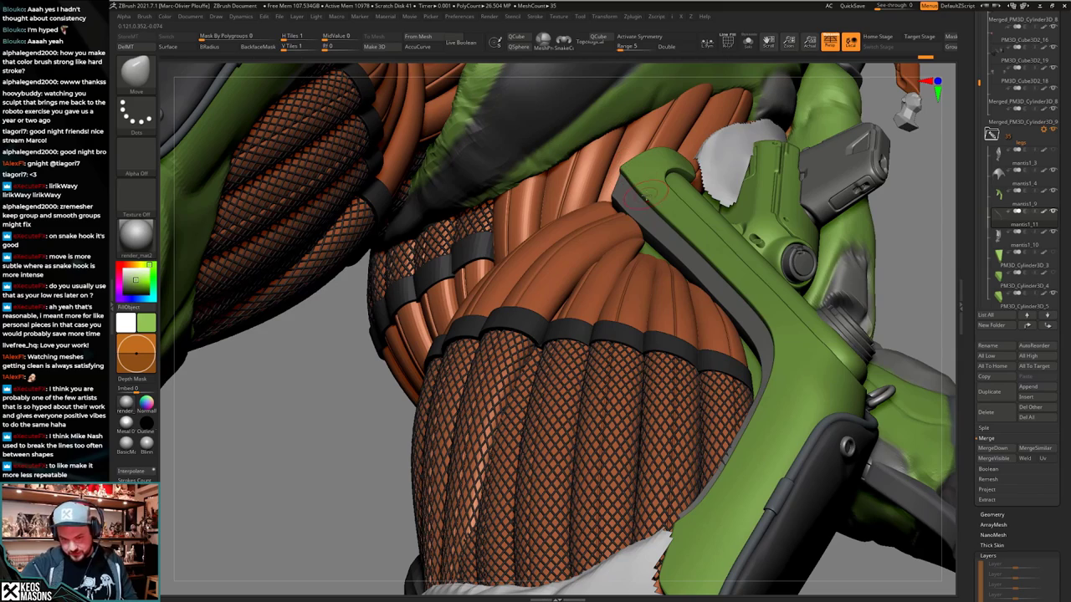
Make the netted thigh muscles the active subtool and choose the Move brush for them.
right_click_drag(665, 289, 656, 381)
key("alt+s")
key("alt+s")
key("shift+f")
key("shift+s")
key("shift+f")
key("shift+s")
left_click(643, 394, "alt")
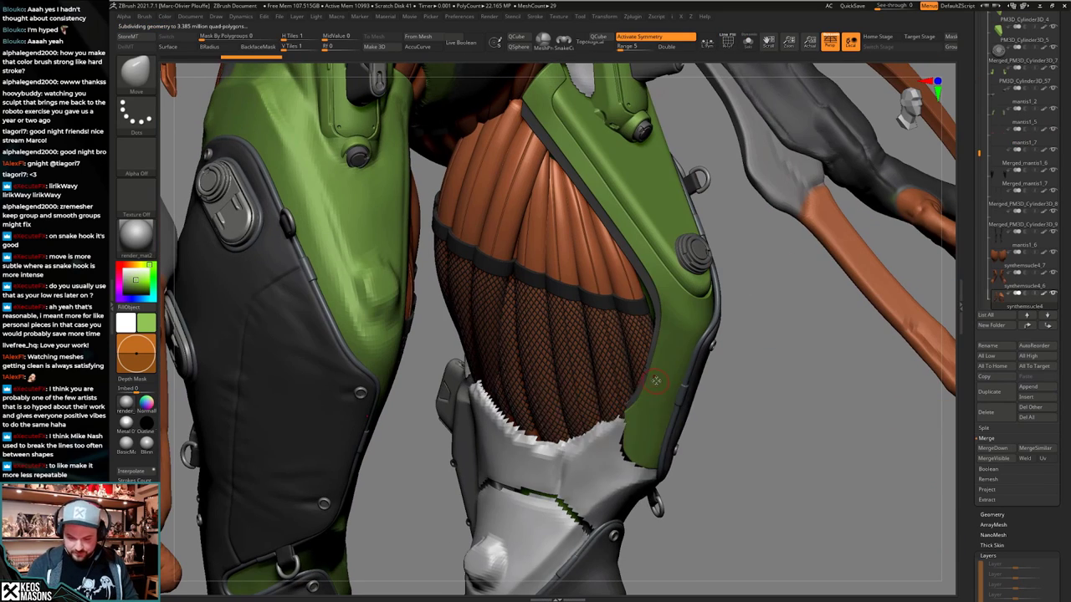
key("b")
key("m")
key("v")
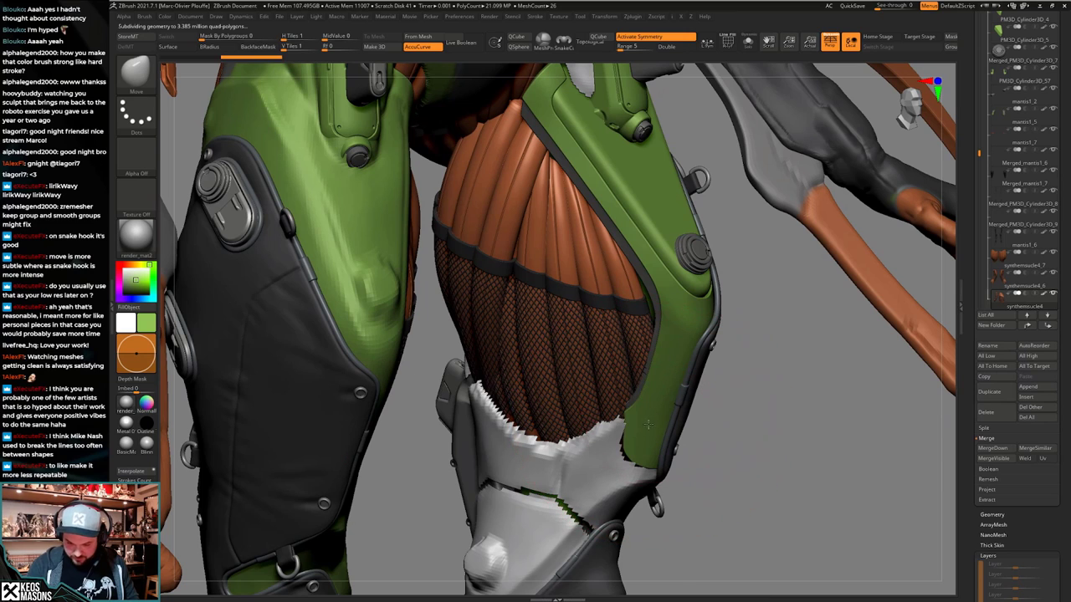
Inspect the gap between the muscles and the green frame from the front and outer side, and isolate the muscles.
mouse_move(649, 433)
right_mouse_down()
mouse_move(688, 426)
mouse_move(633, 447)
right_mouse_up()
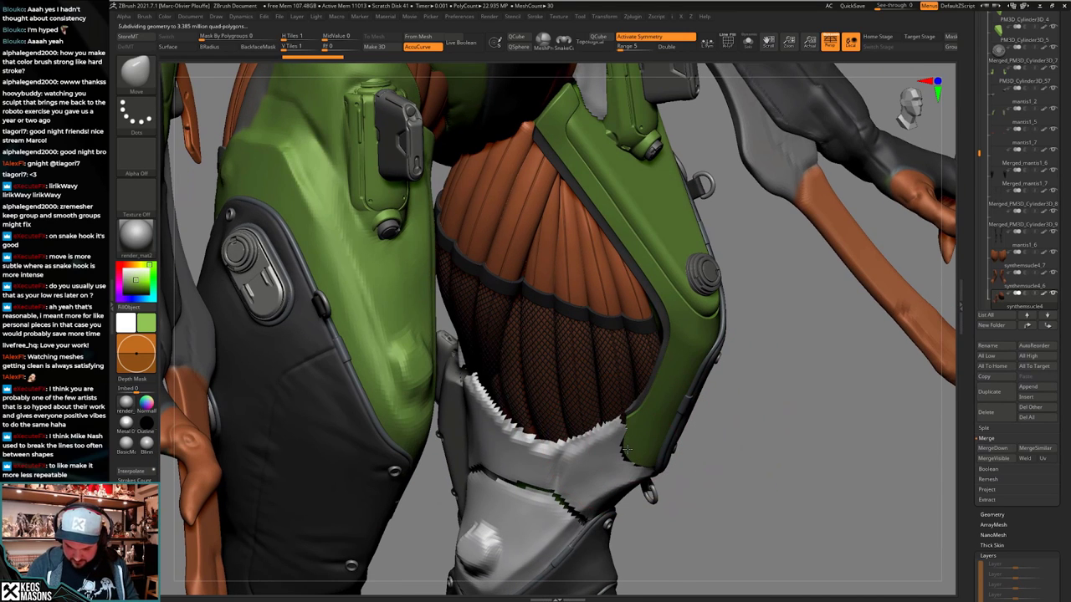
right_click_drag(664, 375, 701, 370)
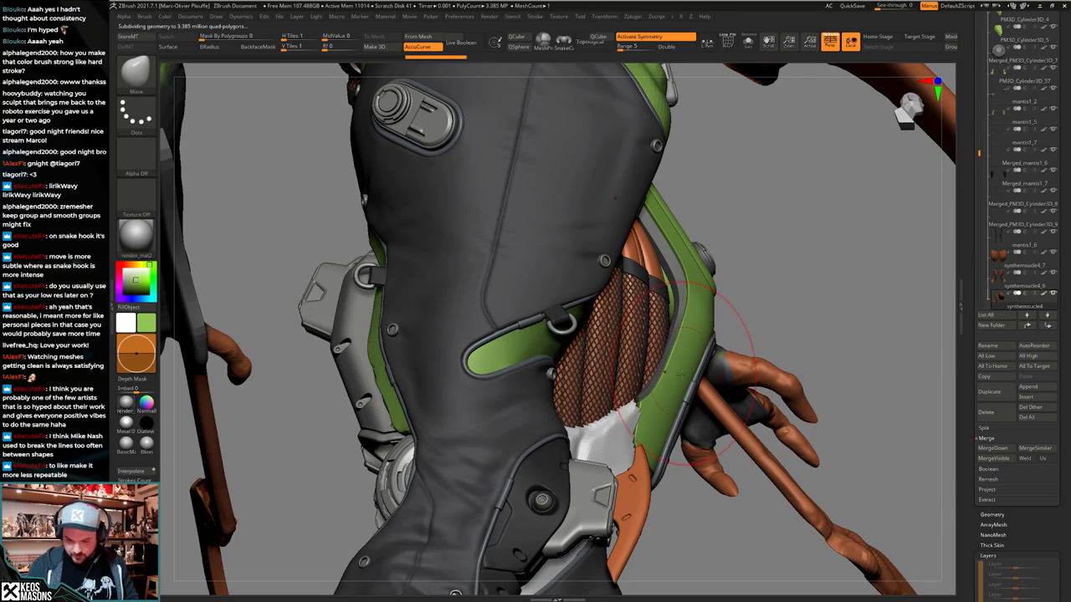
right_click_drag(678, 374, 657, 296)
key("alt+s")
key("shift+f")
key("shift+f")
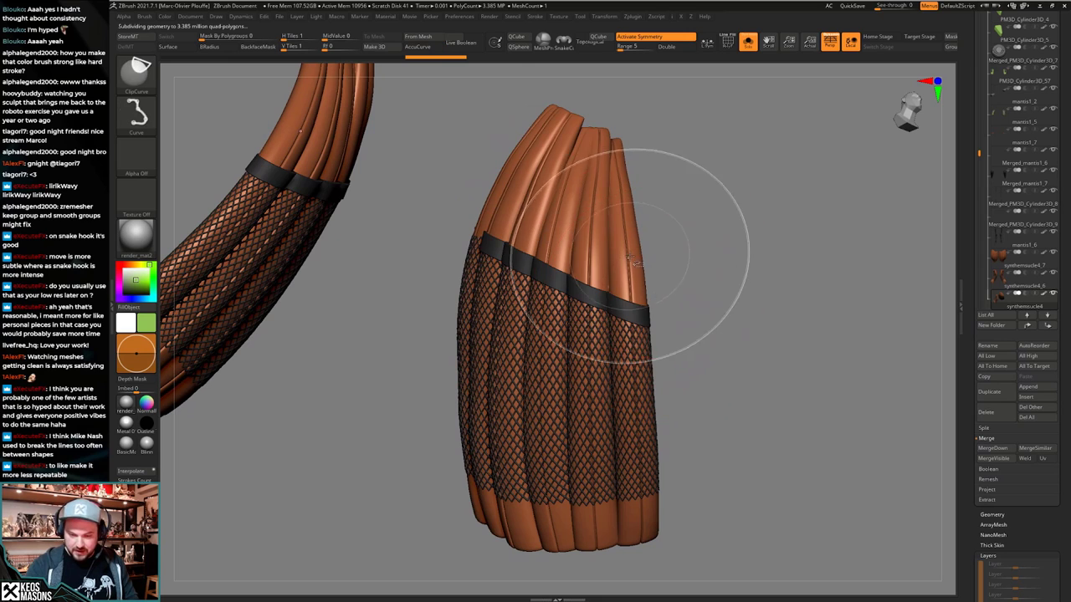
Mask all thigh muscle strands except the outermost one and bring the whole muscle group back into view.
left_click(634, 261, "ctrl+shift")
left_click_drag(738, 247, 724, 266, "ctrl+shift")
left_click(640, 317, "ctrl+shift")
left_click(647, 332, "ctrl+shift")
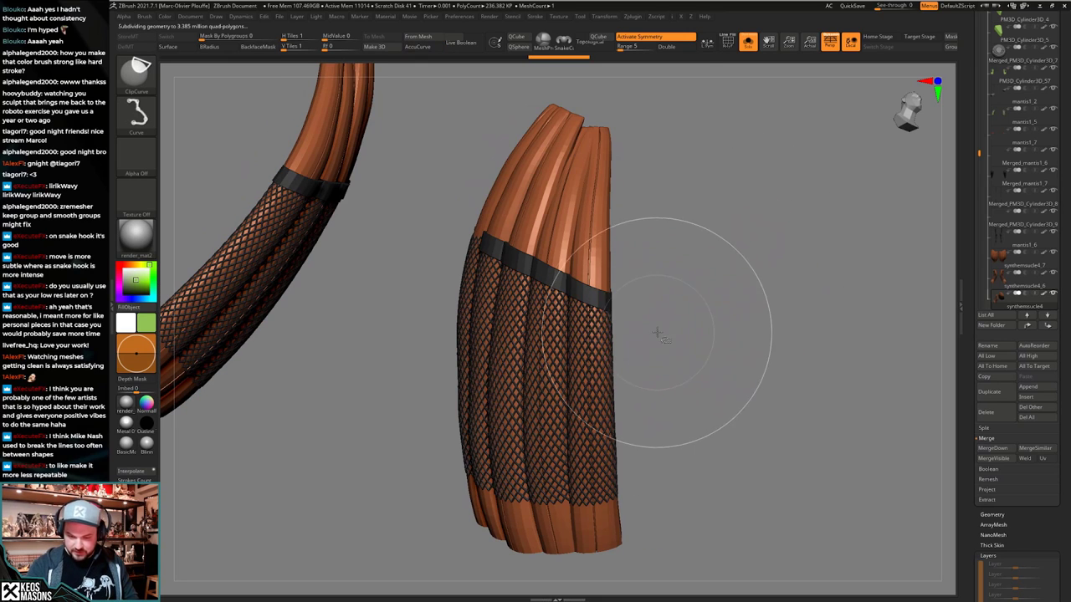
left_click(747, 354, "ctrl")
left_click(751, 358, "ctrl+shift")
Duplicate the unmasked outermost muscle strand with Transpose and shift the copy outward behind the green frame.
key("w")
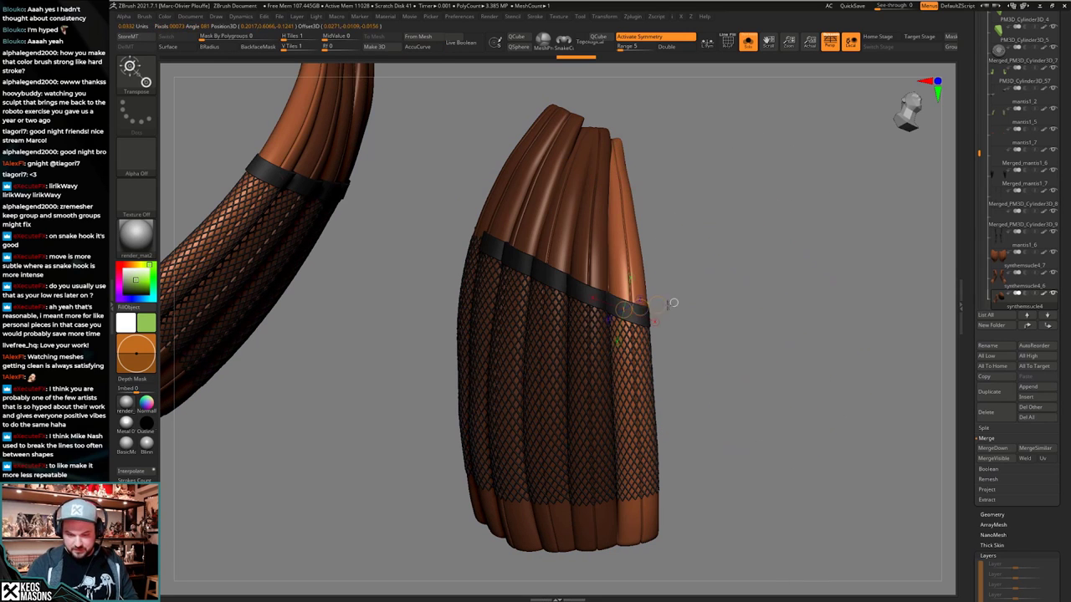
key("shift+ctrl+s")
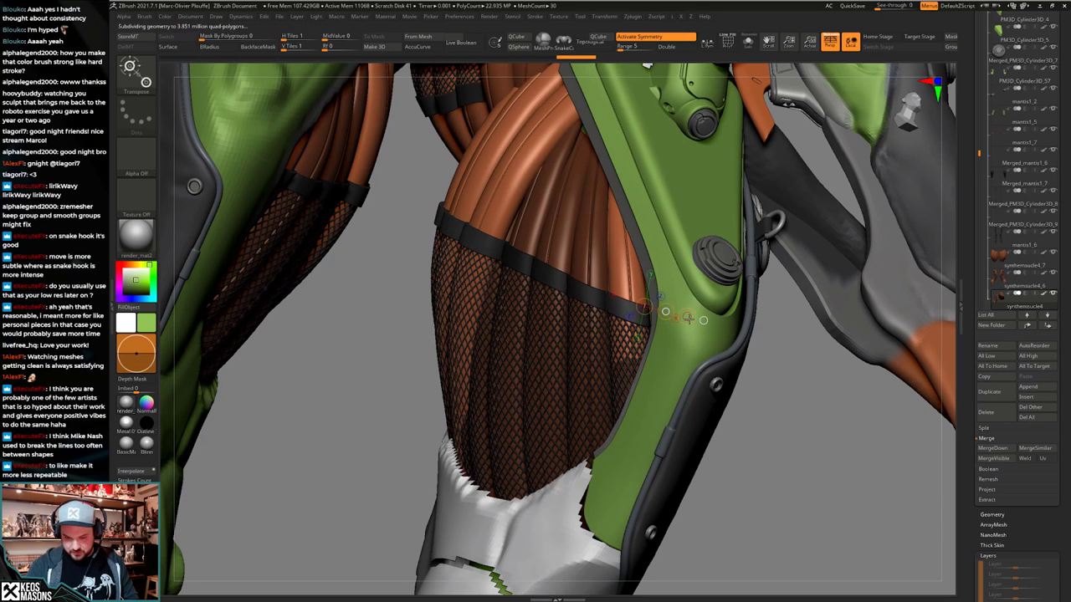
left_click_drag(688, 319, 692, 321)
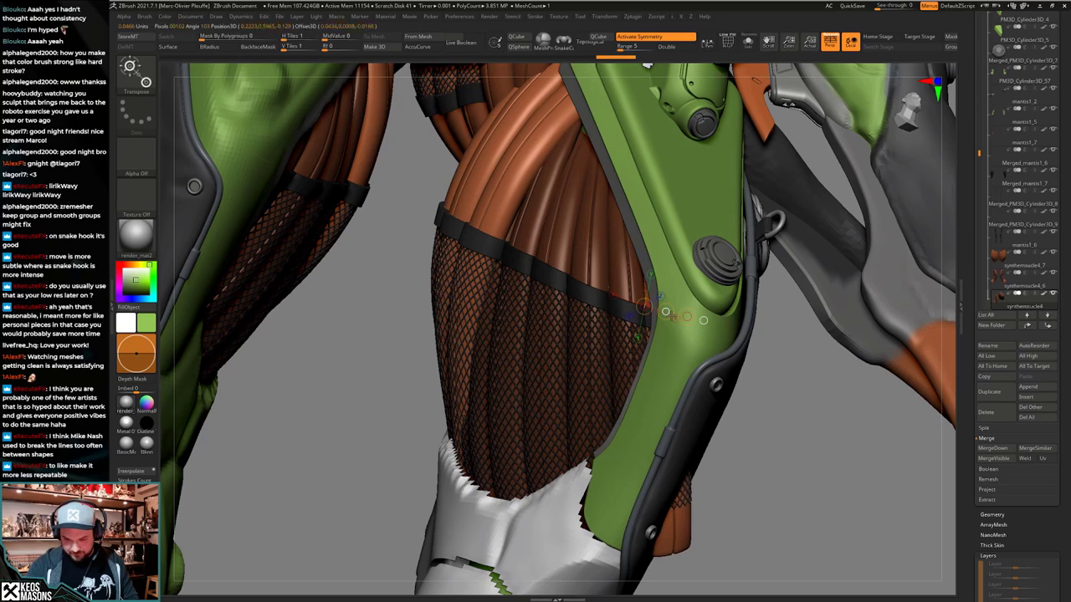
key("q")
mouse_move(633, 403)
right_mouse_down()
mouse_move(736, 370)
mouse_move(669, 369)
mouse_move(663, 324)
right_mouse_up()
key("w")
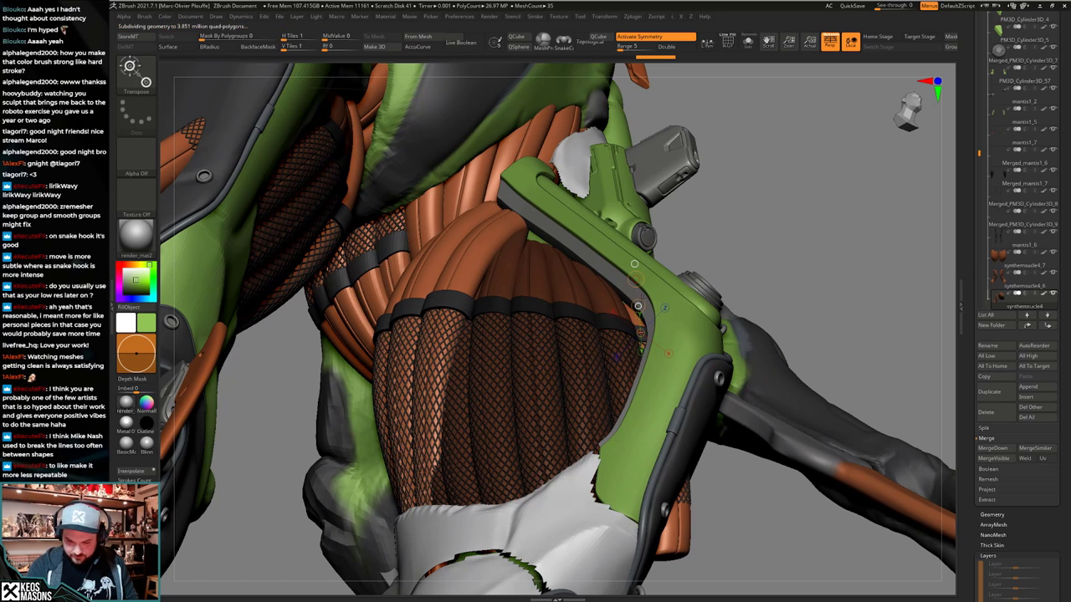
key("q")
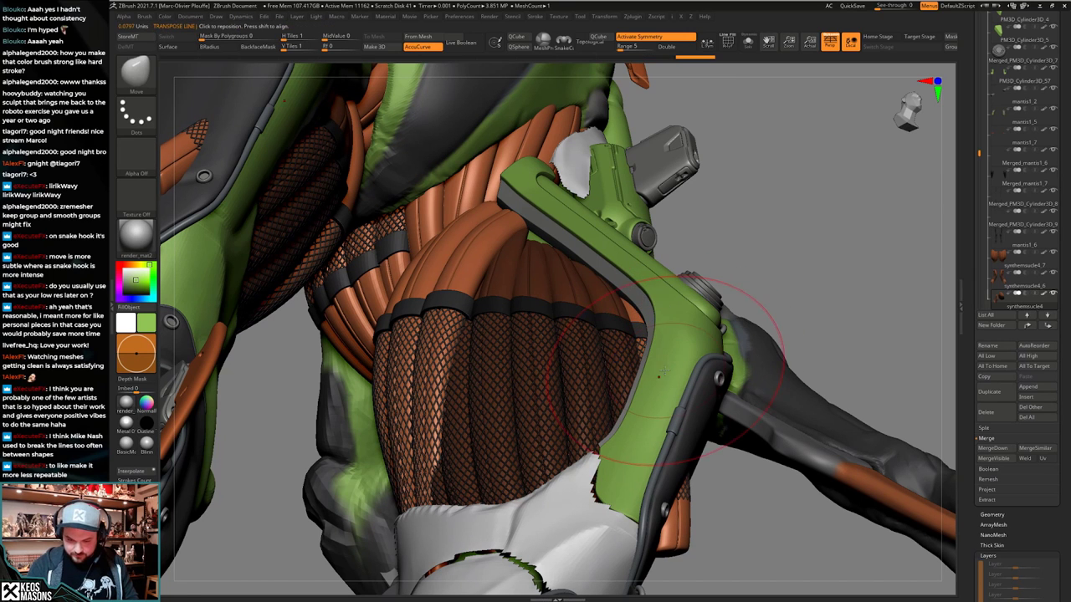
Adjust the duplicated strand behind the green frame and dark side armor with Transpose and the Move brush.
right_click_drag(661, 415, 676, 386)
key("w")
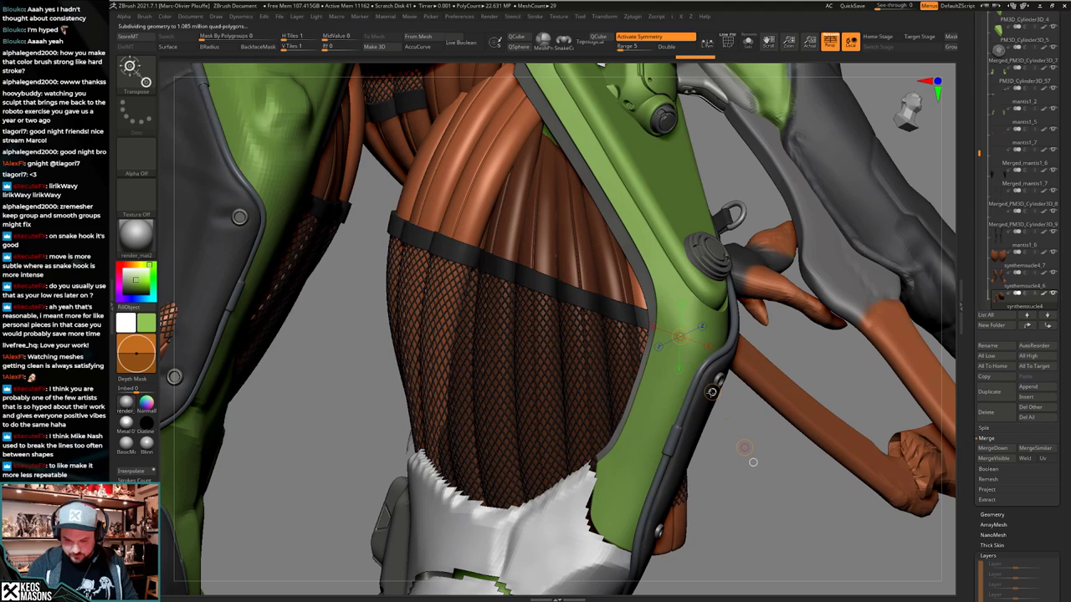
key("q")
mouse_move(704, 414)
right_mouse_down("ctrl")
mouse_move(712, 438)
mouse_move(690, 405)
mouse_move(693, 378)
right_mouse_up("ctrl")
right_click(694, 377)
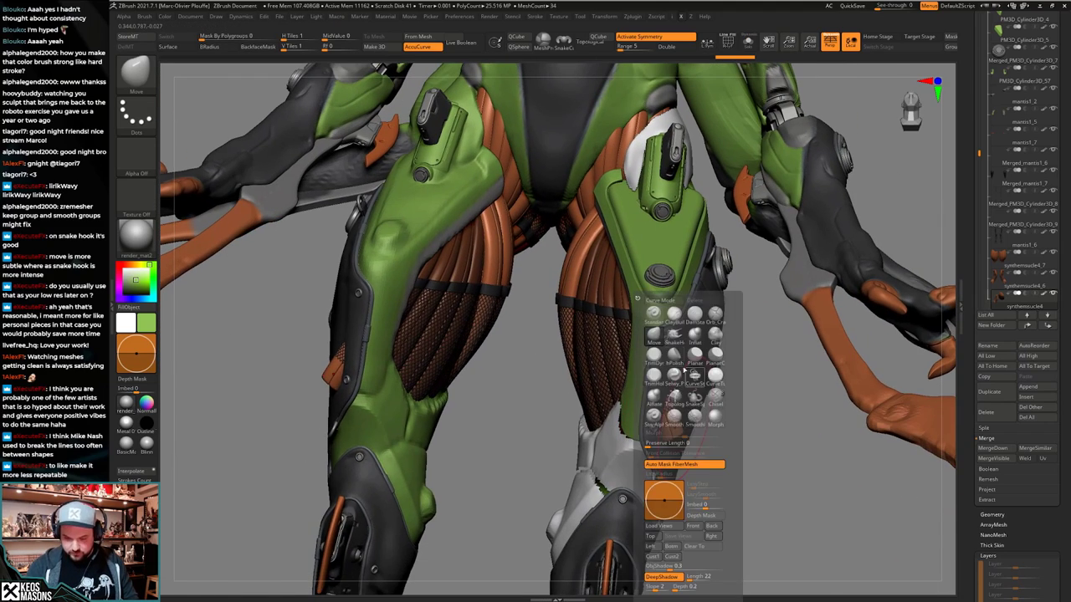
right_click(676, 422)
left_click_drag(676, 422, 680, 424)
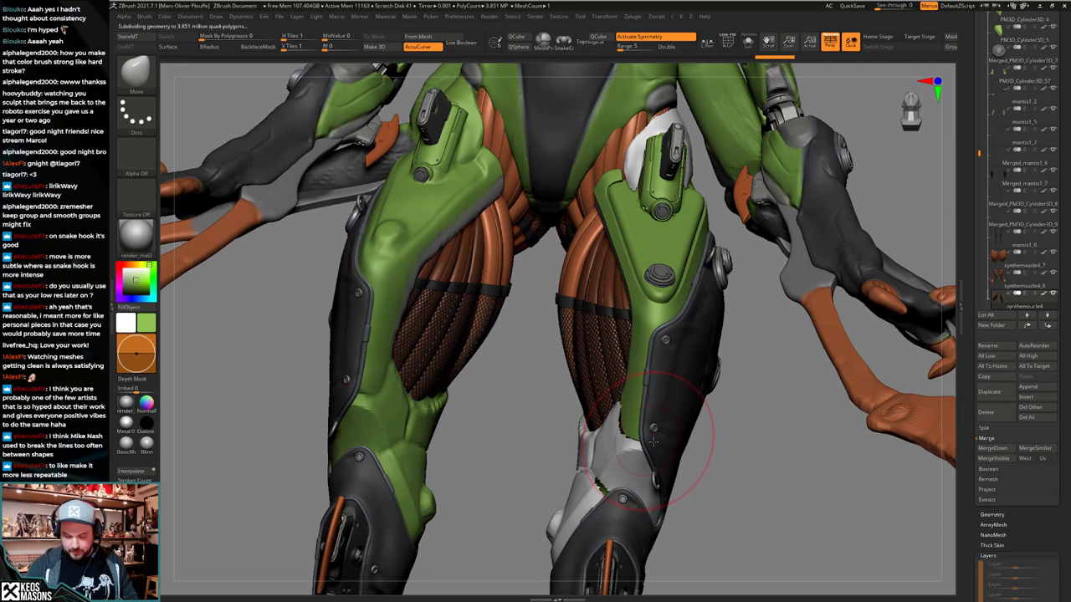
Clear the mask from the thigh muscles.
mouse_move(654, 442)
right_mouse_down()
mouse_move(721, 435)
mouse_move(667, 444)
right_mouse_up()
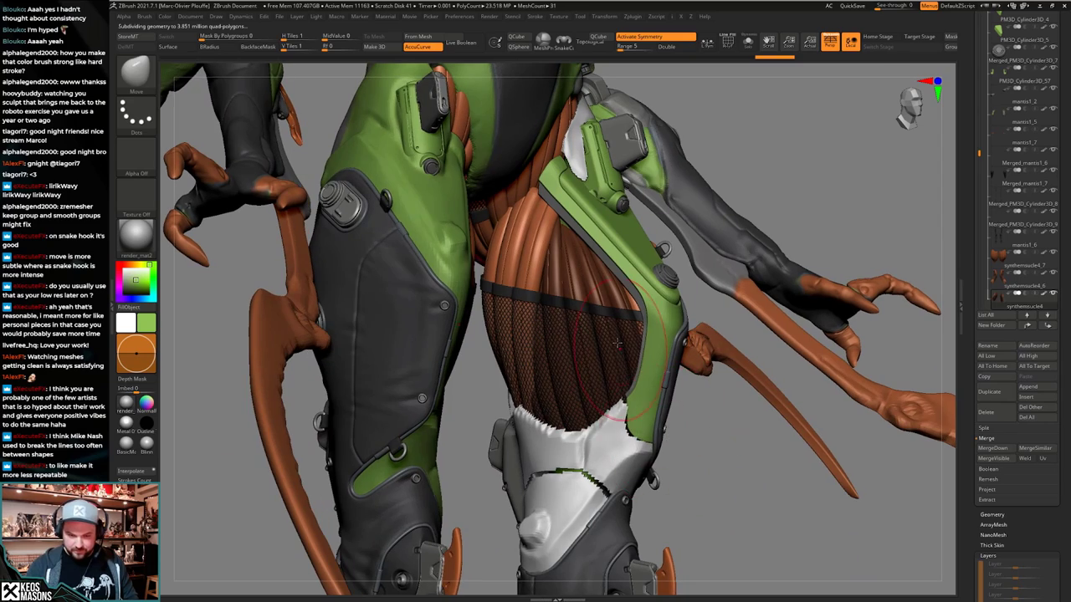
right_click_drag(617, 343, 640, 339, "ctrl")
left_click_drag(805, 188, 795, 194, "ctrl")
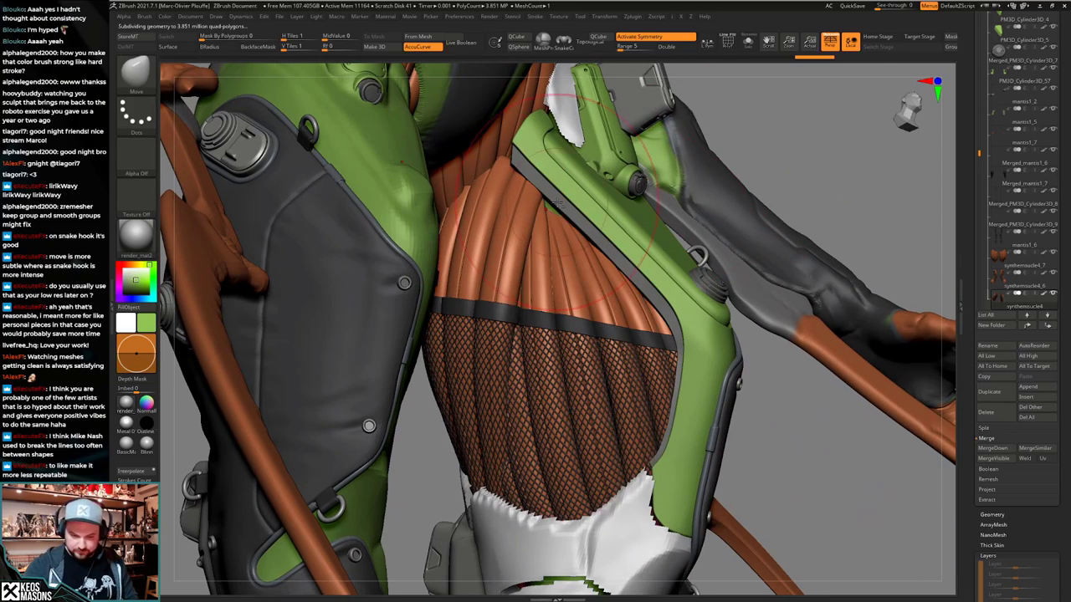
Mask everything but a middle muscle strand and move its top up to close the gap beneath the dark band.
key("alt+s")
key("alt+s")
right_click_drag(575, 258, 563, 236)
key("w")
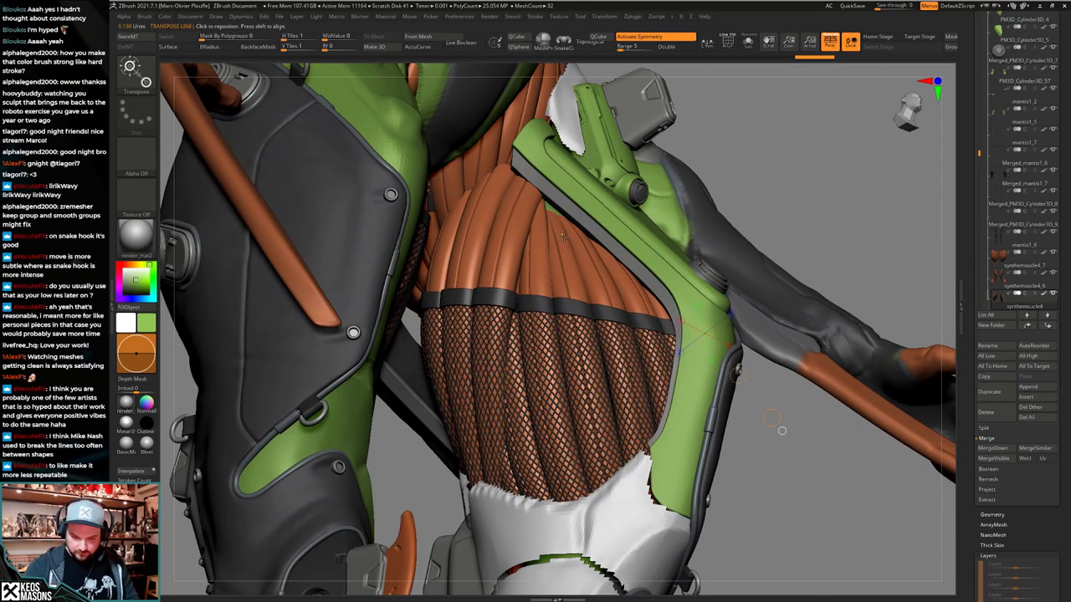
left_click(568, 228, "ctrl")
key("q")
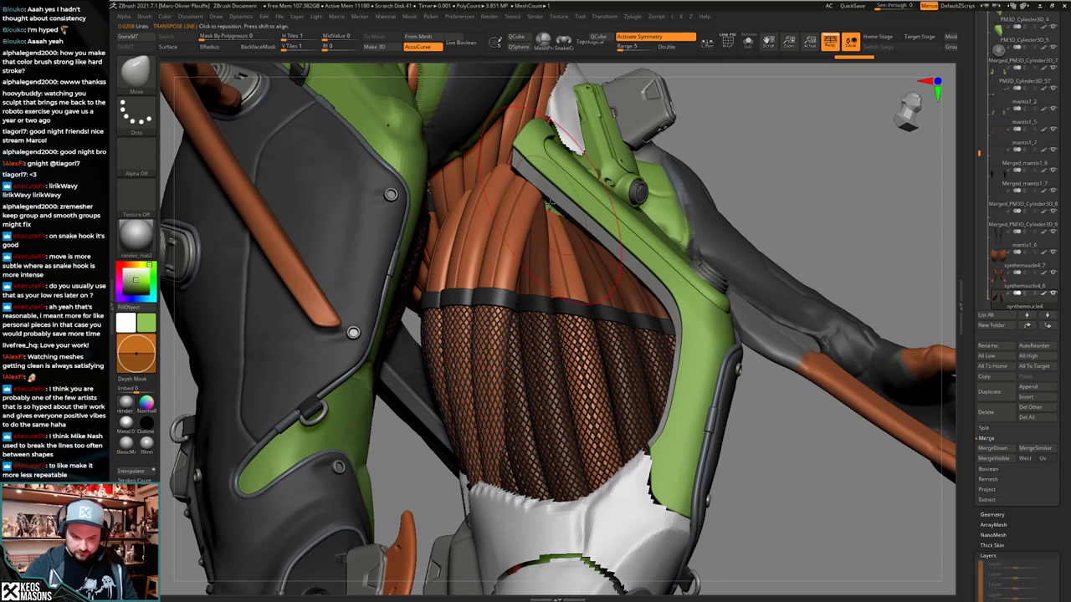
right_click_drag(558, 219, 549, 195)
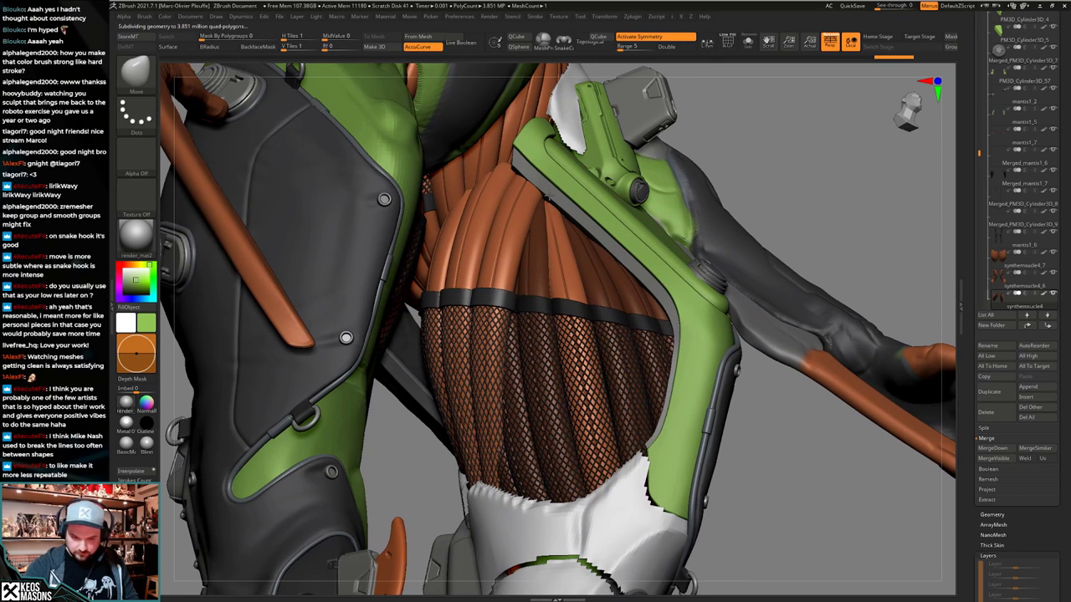
Mask everything but one upper thigh muscle strand with Transpose and reshape it with the Move brush beneath the dark band.
right_click_drag(580, 245, 575, 248)
key("w")
left_click(564, 250, "ctrl")
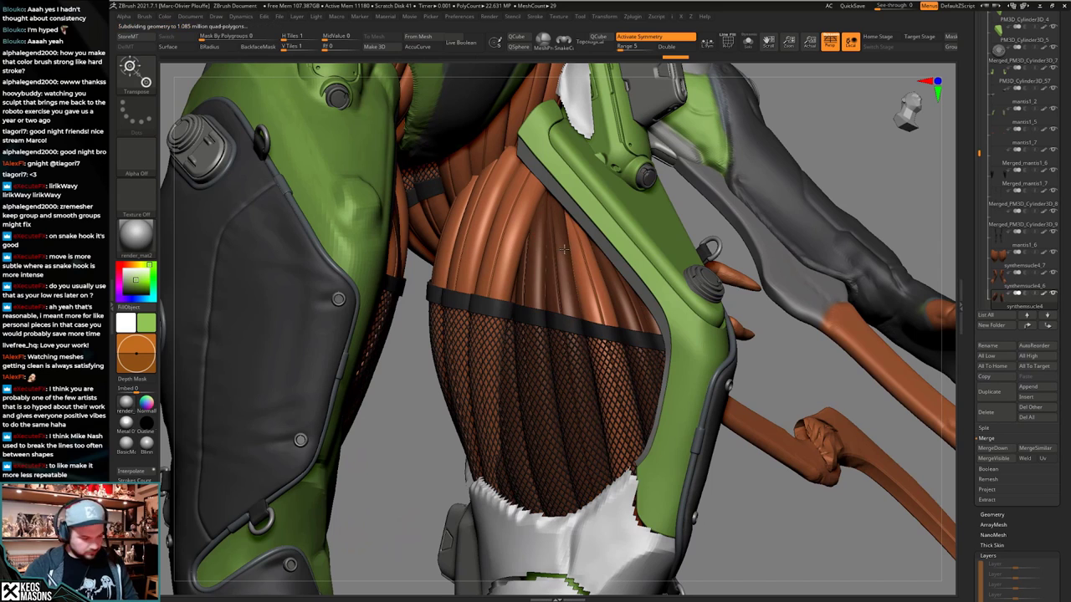
key("q")
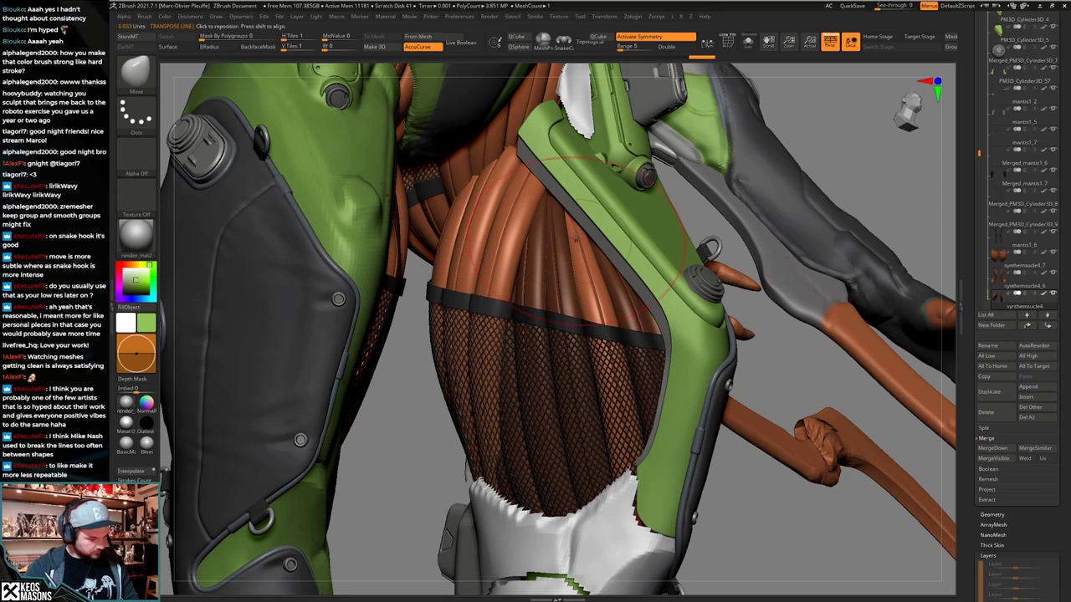
right_click_drag(583, 214, 577, 201)
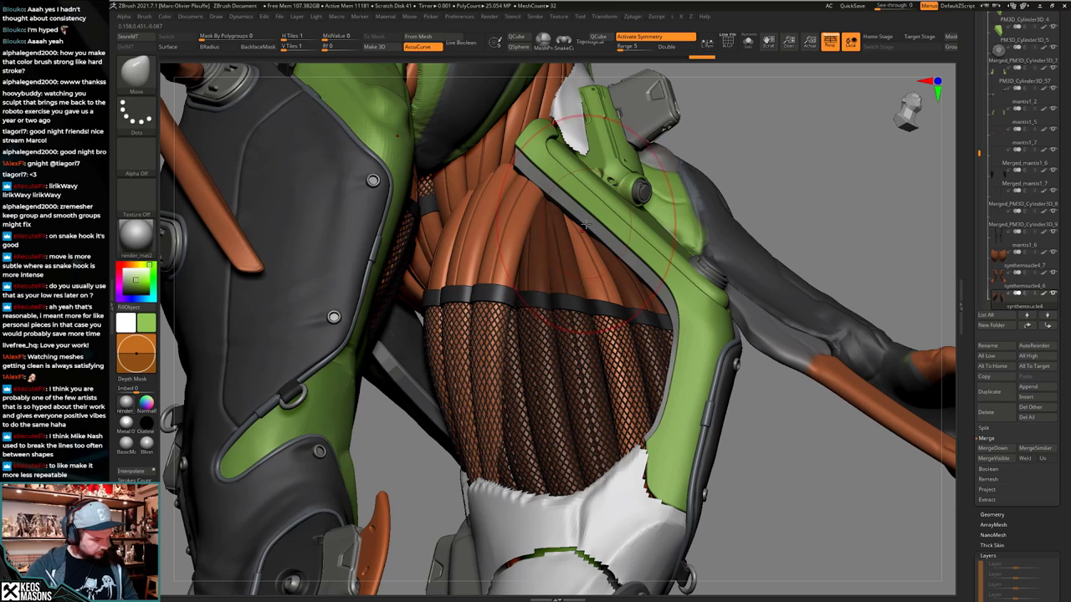
mouse_move(587, 204)
right_mouse_down("alt")
mouse_move(582, 225)
mouse_move(571, 226)
right_mouse_up("alt")
key("space")
left_click_drag(570, 225, 566, 226)
right_click_drag(567, 226, 577, 239)
key("space")
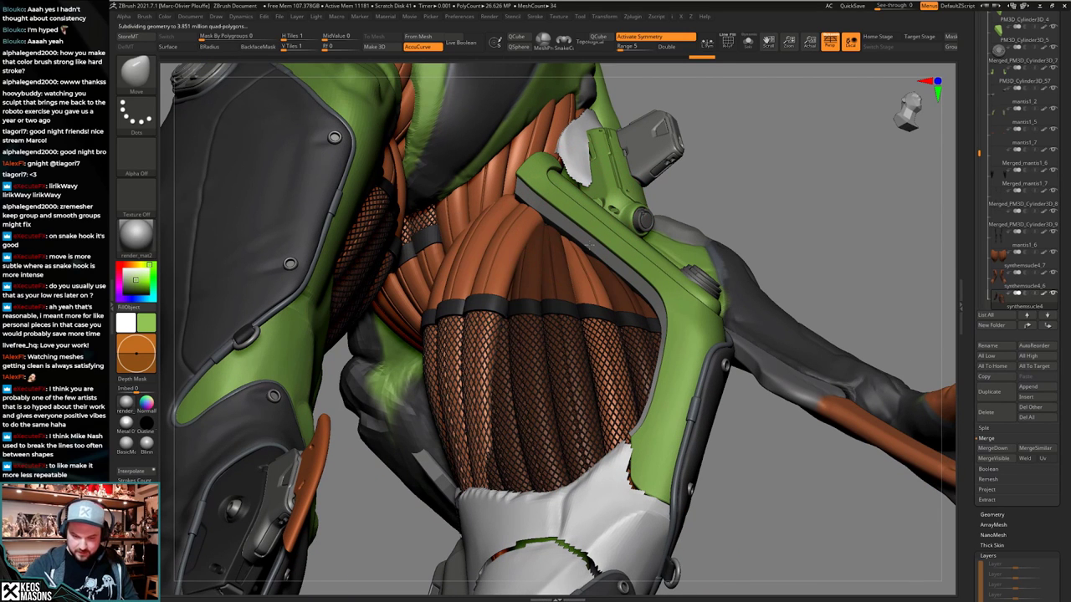
key("space")
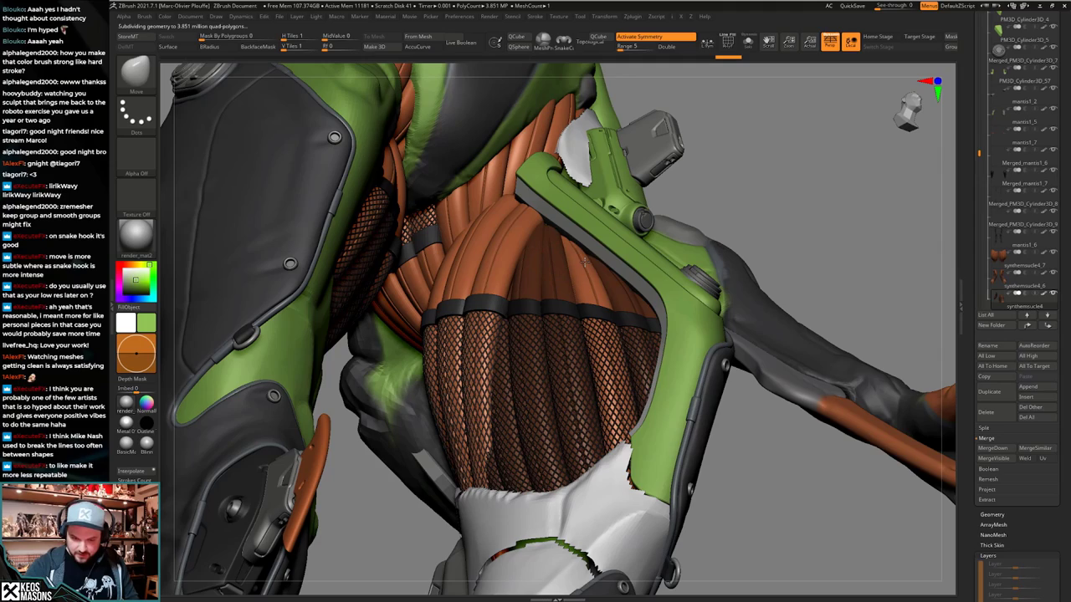
Isolate the thigh muscles with their wireframe shown and examine how the strands divide into polygroups.
right_click_drag(589, 260, 626, 321)
mouse_move(696, 375)
right_mouse_down()
mouse_move(640, 390)
mouse_move(692, 398)
mouse_move(727, 356)
mouse_move(782, 366)
right_mouse_up()
key("shift+s")
key("shift+f")
mouse_move(686, 373)
right_mouse_down("ctrl")
mouse_move(676, 405)
mouse_move(670, 370)
mouse_move(643, 355)
mouse_move(604, 299)
mouse_move(644, 306)
mouse_move(645, 328)
right_mouse_up("ctrl")
key("shift+f")
key("shift+f")
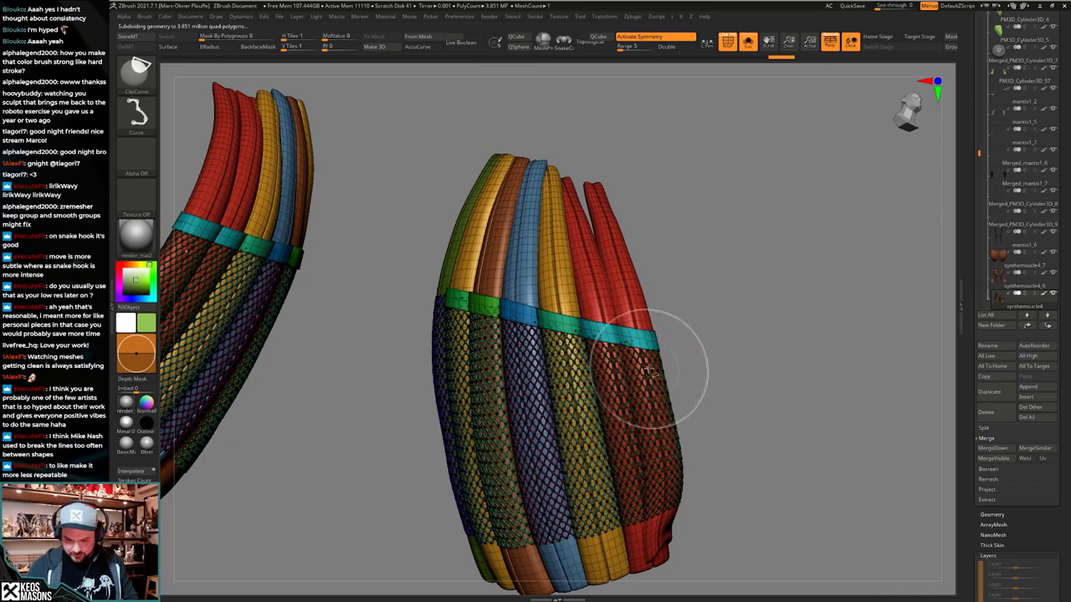
left_click(648, 369, "ctrl+shift")
left_click(721, 341, "ctrl+shift")
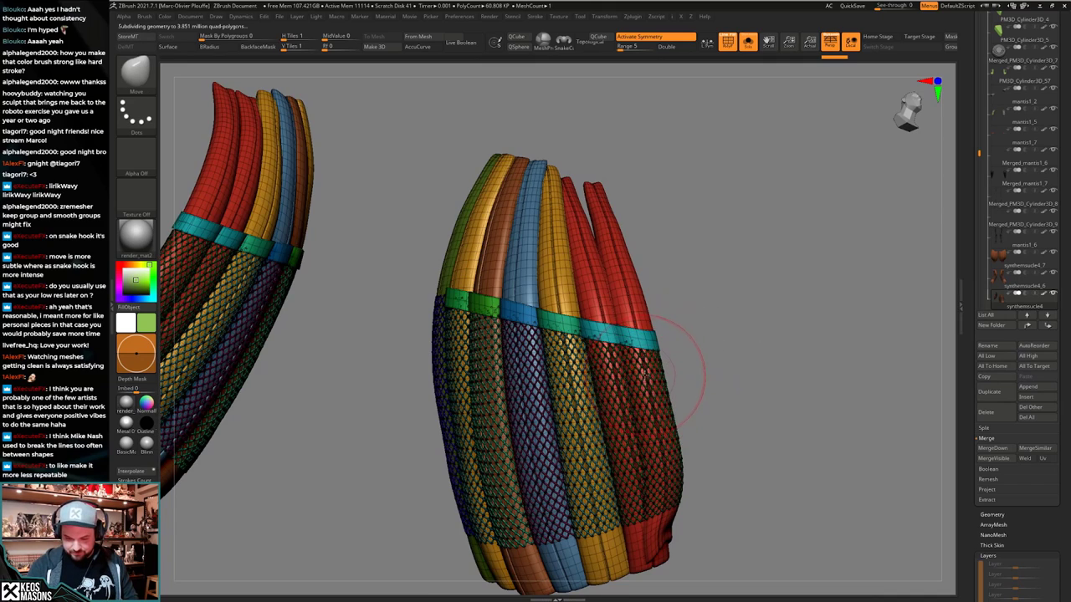
right_click_drag(646, 374, 676, 371)
key("shift+f")
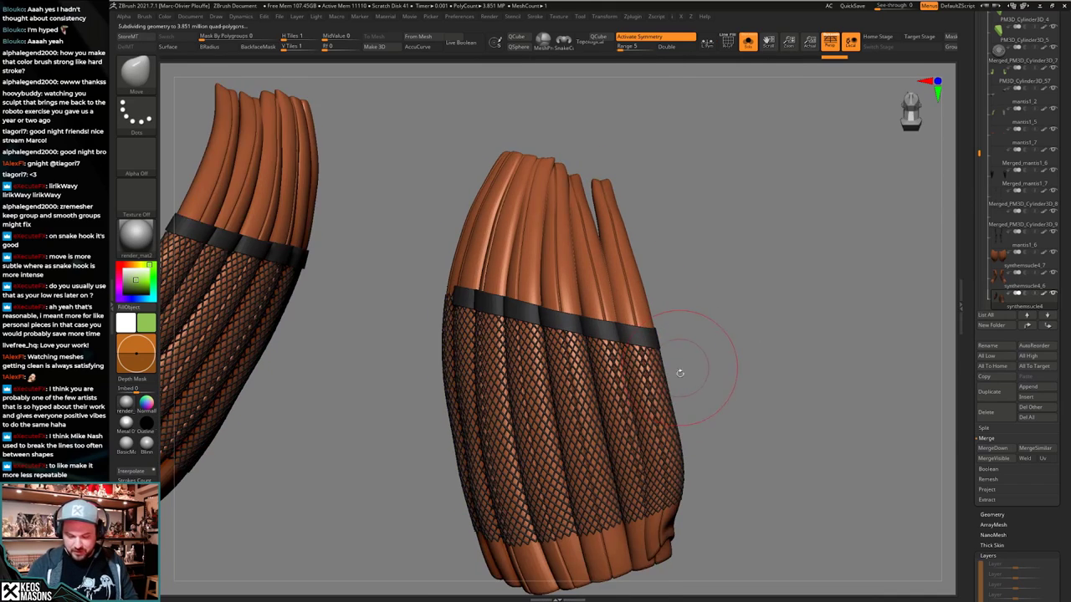
Compare the thigh muscle strands alone and within the full model to check how they fit behind the green frame.
key("alt+s")
right_click_drag(676, 471, 657, 427, "ctrl")
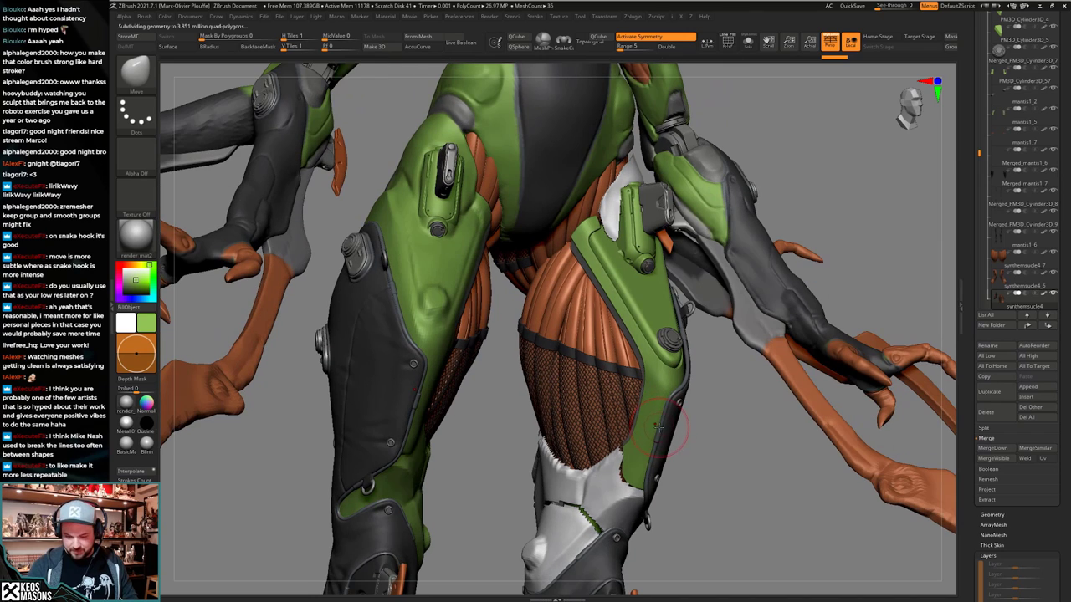
key("alt+s")
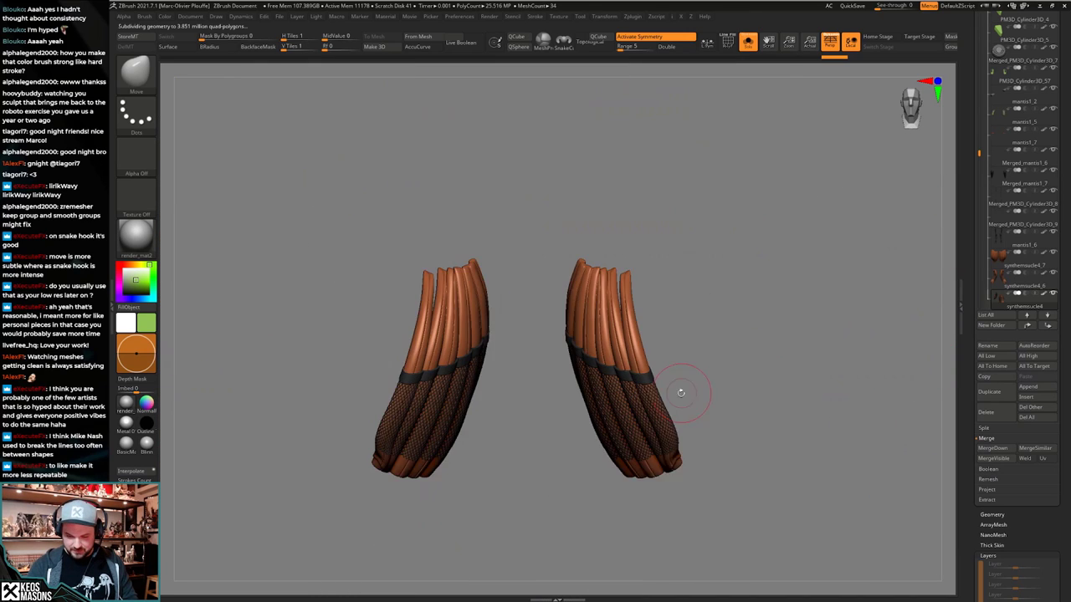
key("shift+f")
key("shift+f")
key("alt+s")
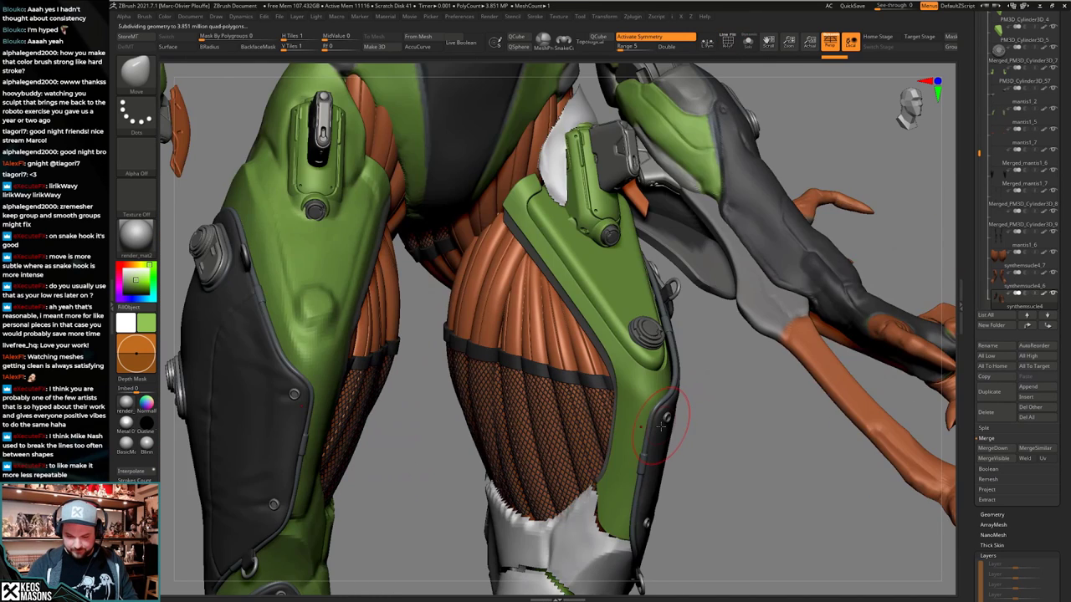
key("alt+s")
mouse_move(656, 420)
right_mouse_down()
mouse_move(623, 419)
mouse_move(669, 377)
right_mouse_up()
key("alt+s")
Try a lasso mask over the thigh muscle strands.
left_click_drag(791, 205, 552, 388, "ctrl")
key("ctrl+d")
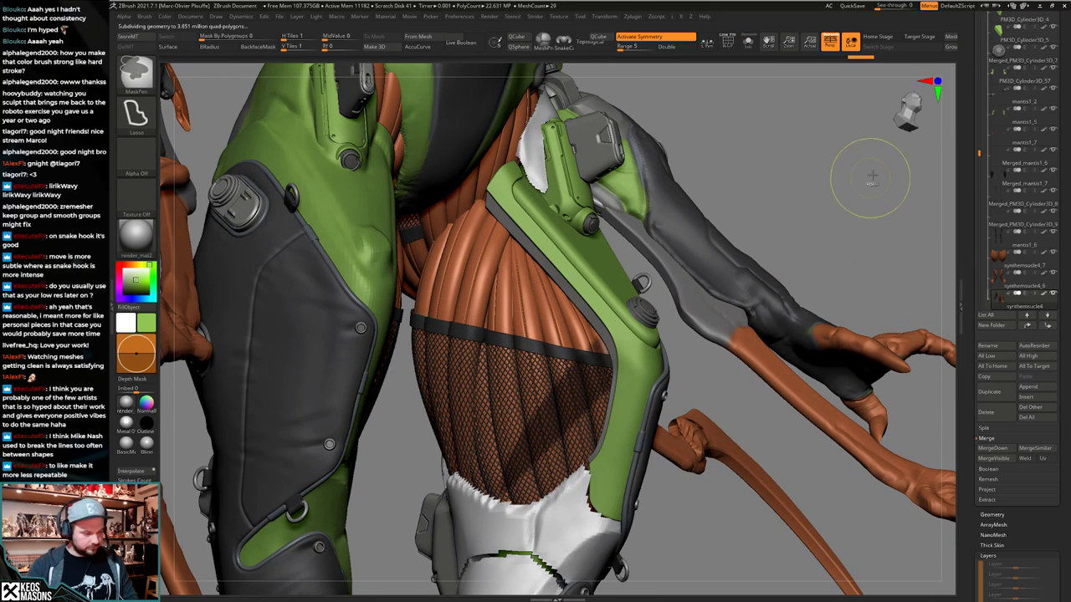
left_click_drag(780, 288, 770, 301, "ctrl")
Select the dark trim band along the green thigh frame, isolate it and check its wireframe.
mouse_move(736, 335)
right_mouse_down()
mouse_move(657, 393)
mouse_move(642, 418)
right_mouse_up()
key("space")
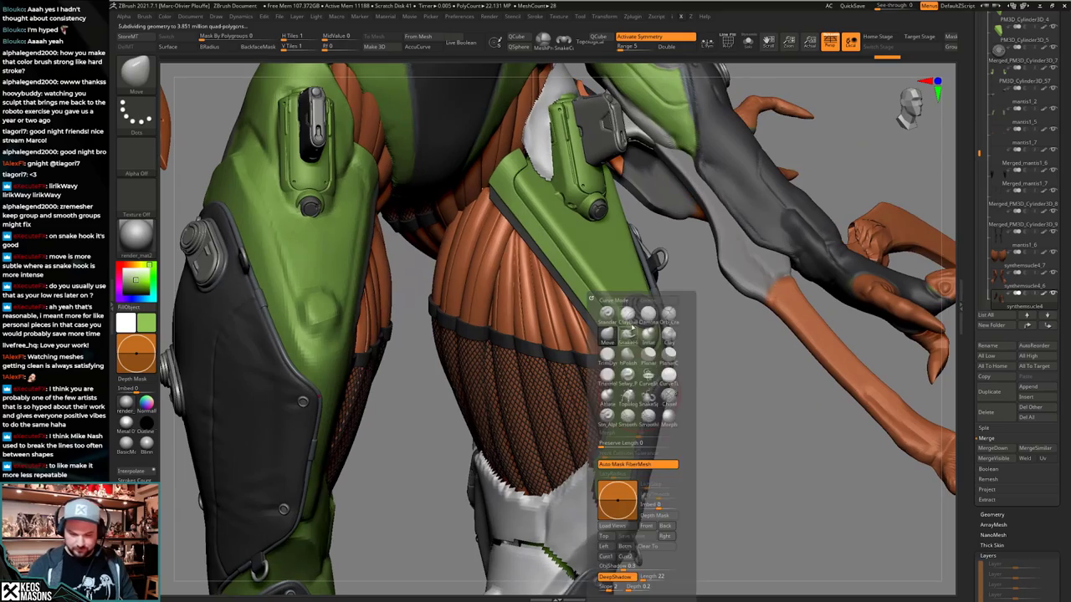
left_click(645, 397)
right_click_drag(599, 236, 613, 320)
right_click(583, 383)
left_click(616, 327, "alt")
key("alt+s")
mouse_move(634, 405)
right_mouse_down()
mouse_move(625, 416)
mouse_move(645, 389)
right_mouse_up()
key("shift+f")
key("shift+f")
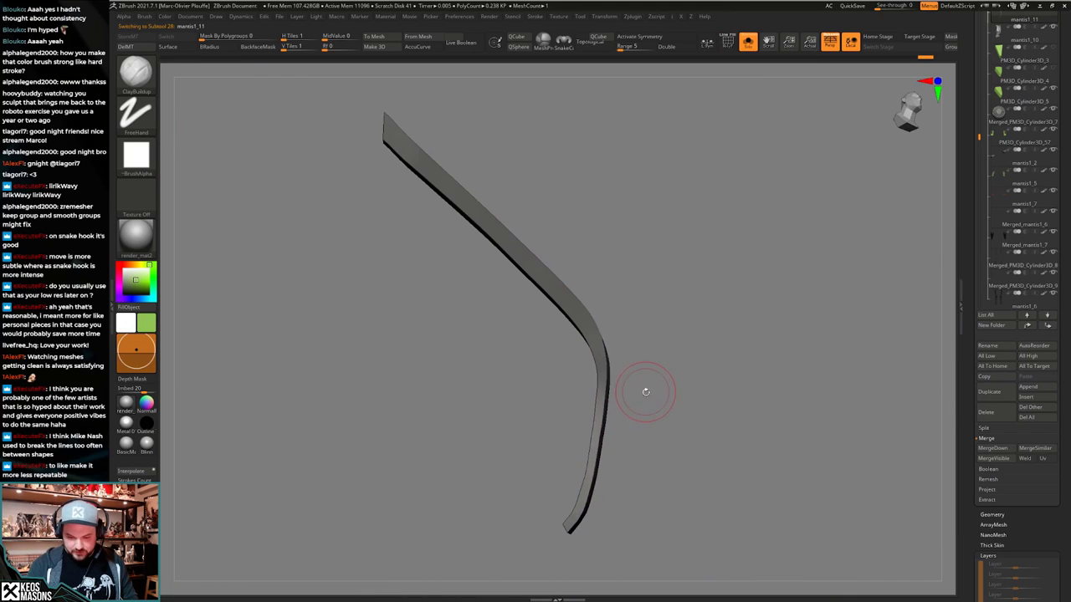
Make the trim band a single polygroup, crease its group borders with crease level 2 and subdivide it.
right_click(646, 392)
key("shift+f")
mouse_move(666, 407)
left_mouse_down()
mouse_move(682, 335)
mouse_move(679, 392)
left_mouse_up()
key("ctrl+w")
key("shift+f")
key("g")
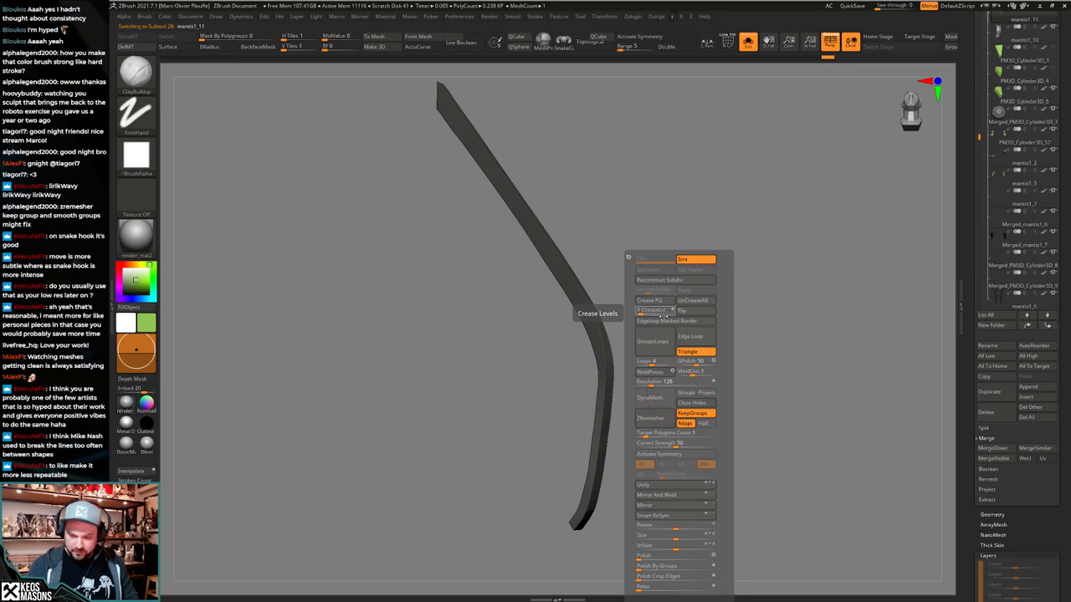
left_click(656, 302)
key("ctrl+d")
left_click_drag(727, 311, 677, 367)
key("alt+s")
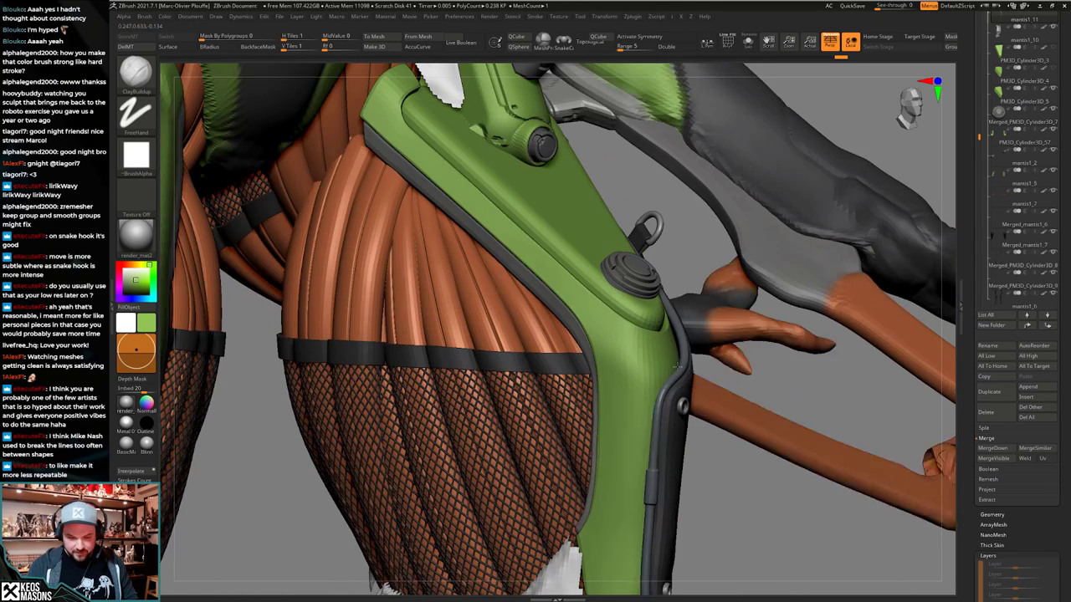
right_click_drag(677, 366, 654, 371)
key("alt+s")
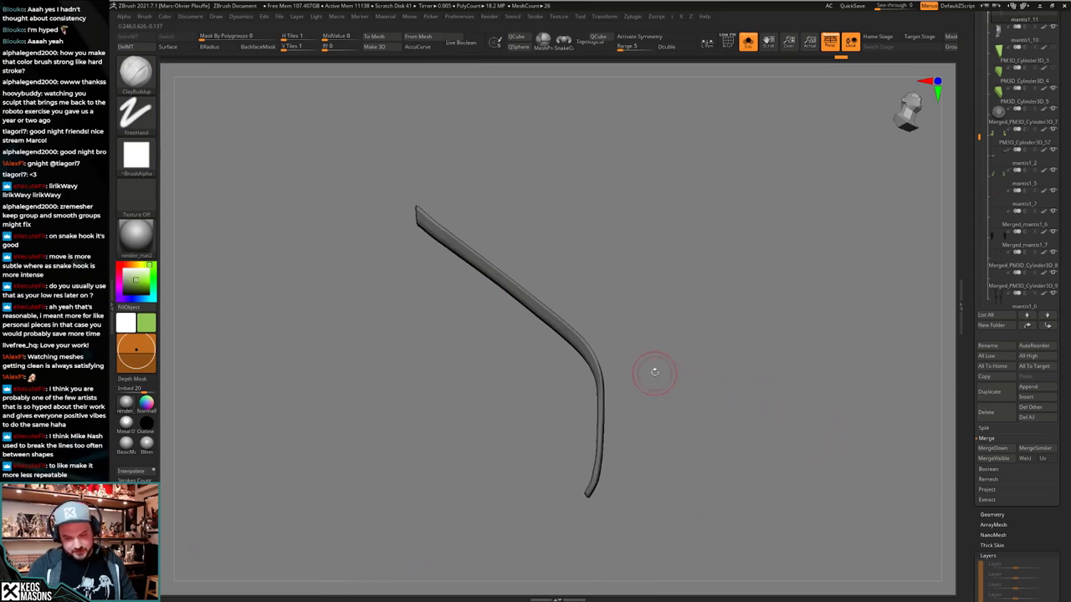
Set the trim band's smooth subdivision levels to 2 and bring the full model back into view.
key("shift+f")
mouse_move(654, 372)
left_mouse_down()
mouse_move(655, 385)
mouse_move(660, 373)
left_mouse_up()
key("g")
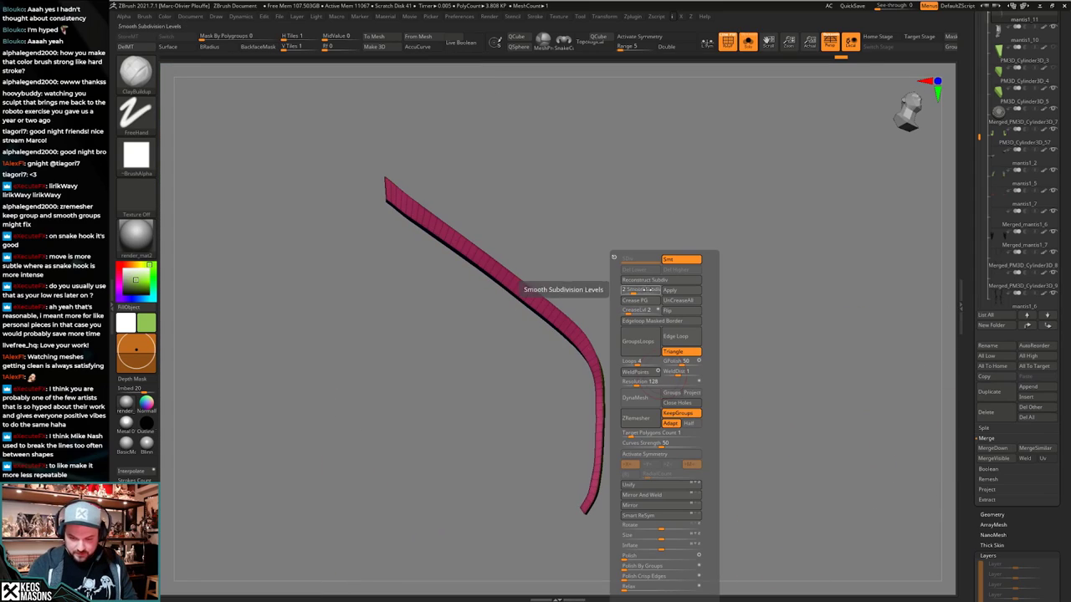
key("alt+s")
key("shift+f")
mouse_move(629, 421)
right_mouse_down()
mouse_move(633, 408)
mouse_move(608, 458)
right_mouse_up()
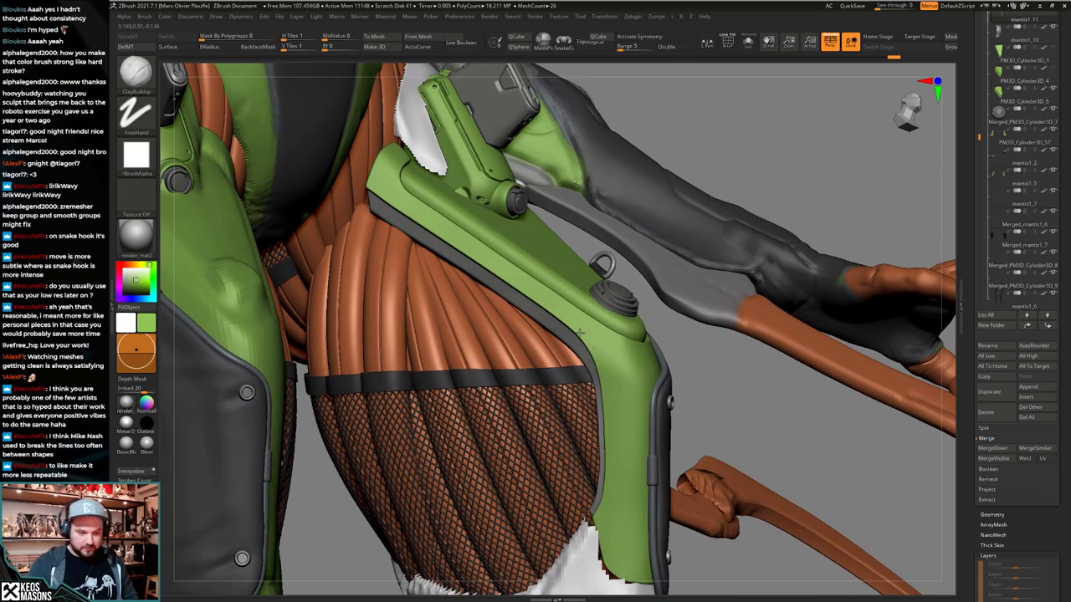
Select the inner thigh muscle strands and shift their upper ends under the green frame with the Move brush.
right_click_drag(510, 479, 573, 533, "alt")
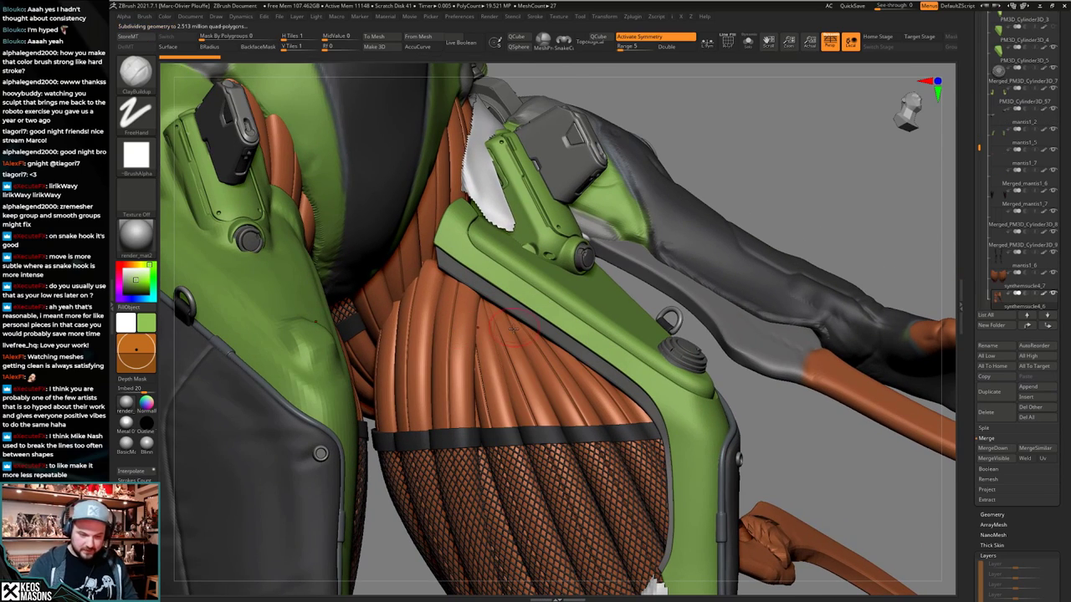
right_click_drag(461, 327, 516, 284, "shift")
left_click_drag(229, 583, 238, 580)
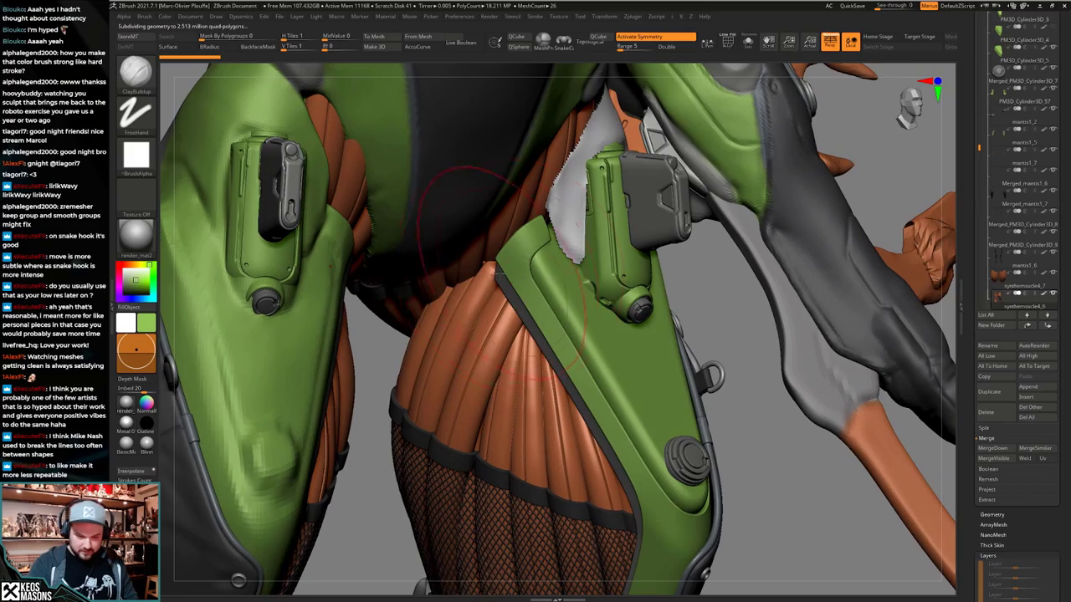
right_click(499, 271)
key("s")
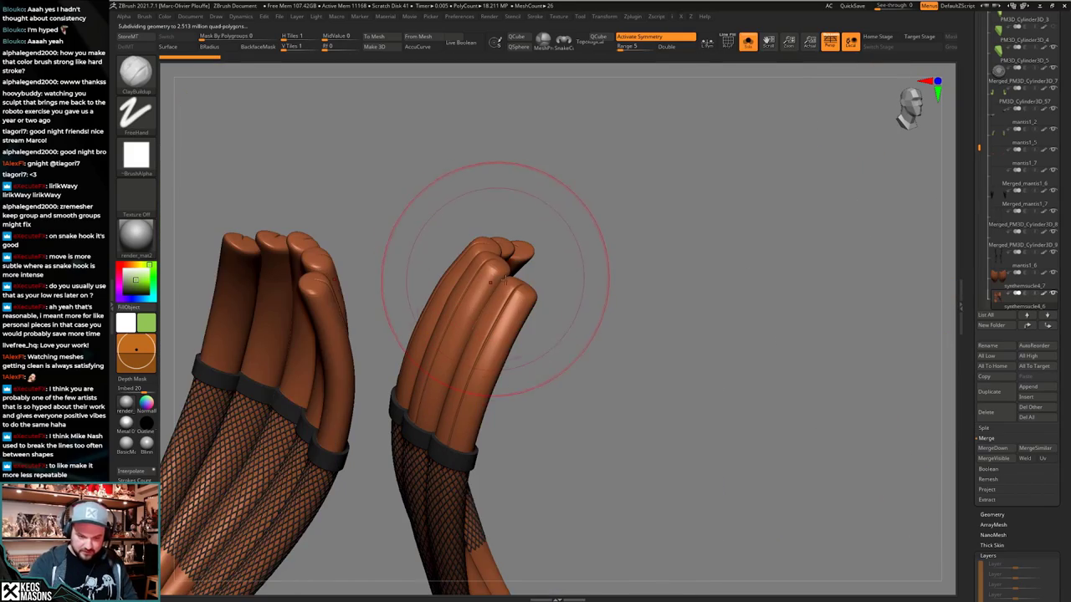
key("s")
right_click(506, 281)
left_click(505, 312)
mouse_move(507, 299)
right_mouse_down()
mouse_move(500, 289)
mouse_move(528, 219)
mouse_move(504, 264)
mouse_move(545, 271)
mouse_move(527, 251)
mouse_move(511, 254)
mouse_move(537, 283)
mouse_move(519, 301)
right_mouse_up()
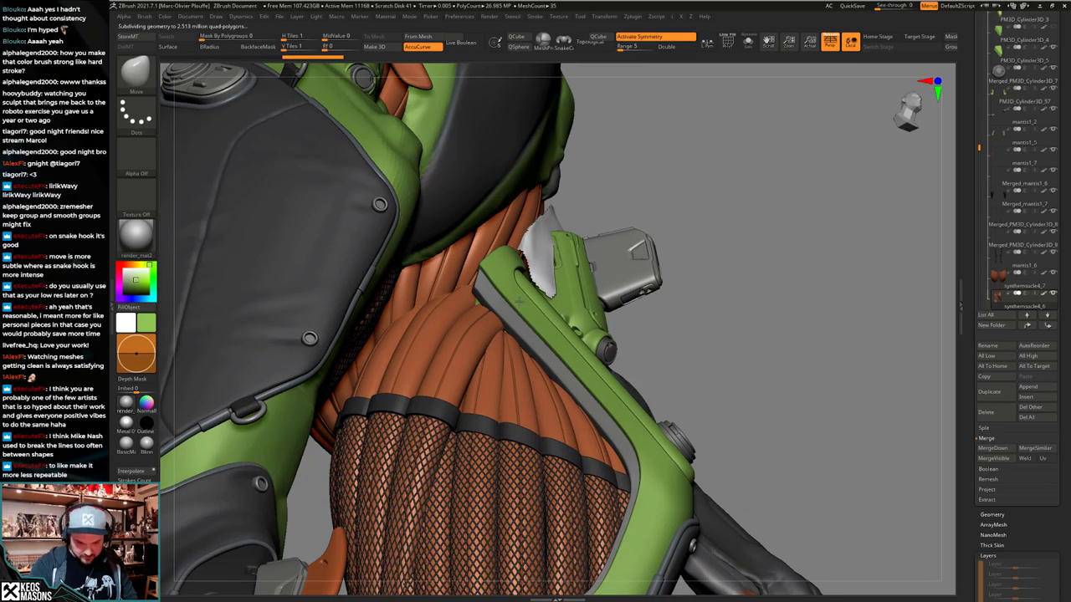
right_click_drag(508, 290, 492, 360)
key("space")
left_click_drag(526, 308, 513, 309)
mouse_move(513, 309)
right_mouse_down()
mouse_move(539, 284)
mouse_move(538, 258)
right_mouse_up()
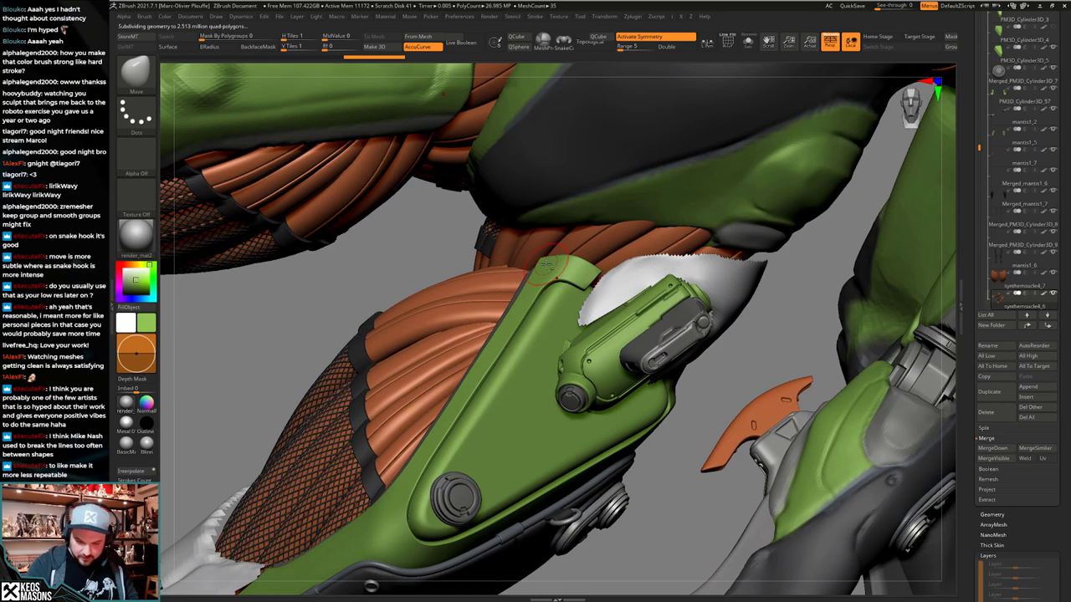
Adjust the upper corner of the green thigh frame where it meets the dark trim band, using the Move brush.
left_click(546, 266, "alt")
key("space")
key("space")
left_click_drag(528, 251, 535, 251)
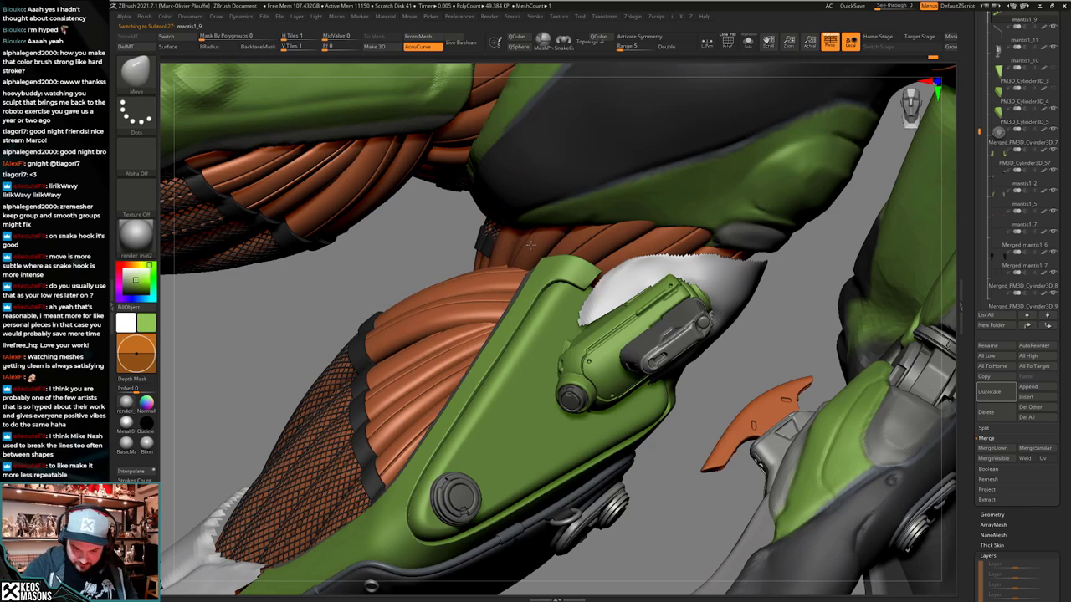
left_click(529, 274, "alt")
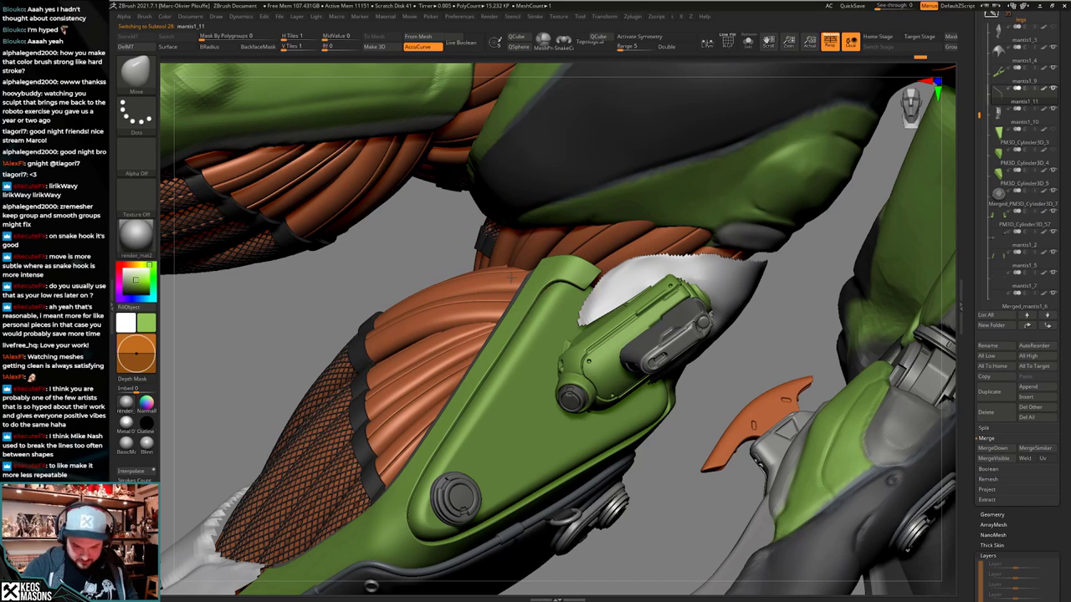
mouse_move(538, 245)
right_mouse_down()
mouse_move(615, 249)
mouse_move(569, 266)
mouse_move(563, 253)
right_mouse_up()
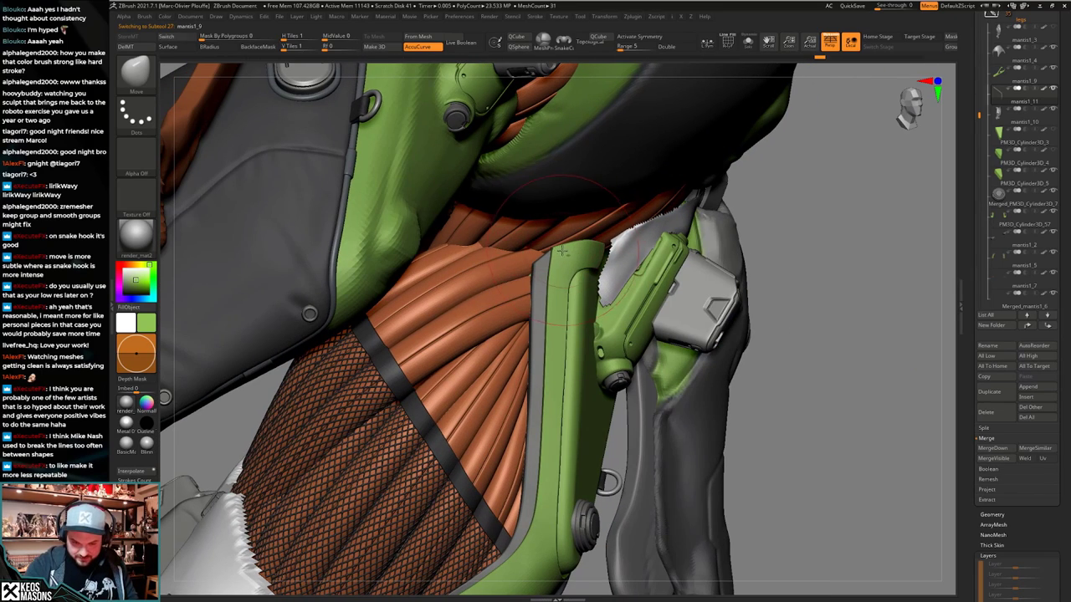
left_click(562, 251, "alt")
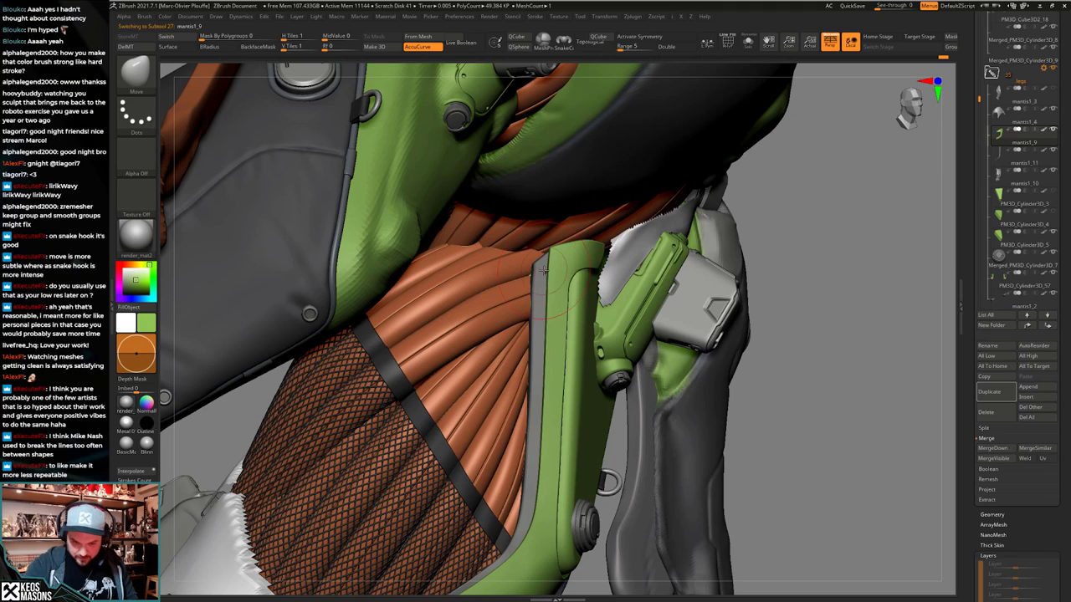
Reshape the dark trim band's upper end with the Move brush so it follows the green frame's edge.
left_click(538, 269, "alt")
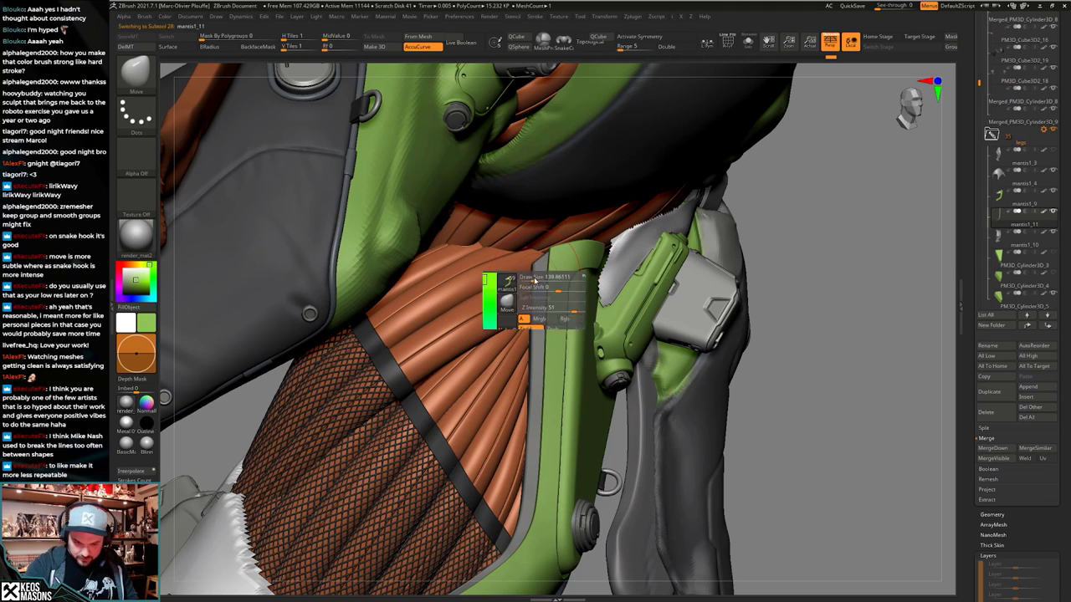
mouse_move(540, 266)
right_mouse_down()
mouse_move(555, 295)
mouse_move(548, 251)
mouse_move(587, 413)
mouse_move(625, 425)
mouse_move(598, 468)
mouse_move(570, 436)
mouse_move(594, 416)
mouse_move(616, 435)
mouse_move(608, 447)
mouse_move(607, 428)
mouse_move(584, 420)
mouse_move(616, 422)
mouse_move(569, 425)
mouse_move(596, 418)
right_mouse_up()
mouse_move(532, 362)
right_mouse_down("ctrl")
mouse_move(533, 404)
mouse_move(559, 398)
mouse_move(579, 369)
mouse_move(583, 331)
mouse_move(577, 413)
mouse_move(592, 402)
mouse_move(610, 409)
mouse_move(598, 409)
mouse_move(625, 391)
mouse_move(606, 399)
mouse_move(612, 385)
mouse_move(595, 387)
mouse_move(604, 401)
mouse_move(587, 403)
mouse_move(603, 405)
mouse_move(604, 387)
mouse_move(587, 367)
mouse_move(593, 291)
right_mouse_up("ctrl")
key("space")
left_click(599, 313)
left_click(586, 275, "alt")
mouse_move(602, 420)
right_mouse_down()
mouse_move(593, 427)
mouse_move(563, 321)
mouse_move(604, 347)
mouse_move(559, 324)
mouse_move(572, 334)
right_mouse_up()
mouse_move(572, 335)
right_mouse_down("ctrl")
mouse_move(579, 355)
mouse_move(583, 331)
mouse_move(615, 322)
right_mouse_up("ctrl")
Isolate the green thigh frame and examine its mesh and subdivision options.
left_click(578, 327, "alt")
key("alt+s")
right_click_drag(431, 222, 458, 216)
key("shift+f")
key("shift+f")
key("2")
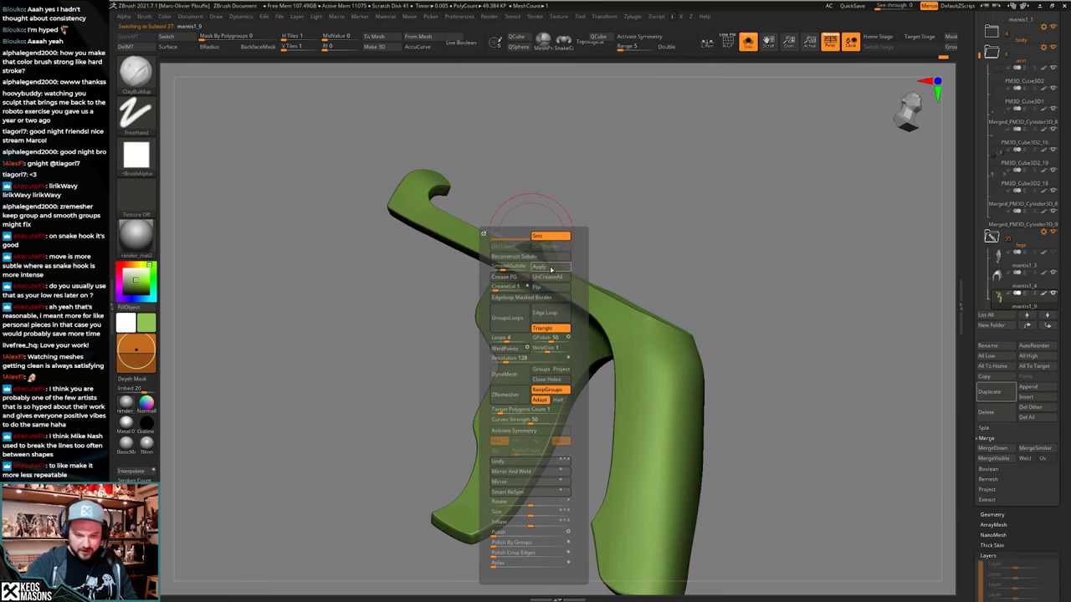
key("2")
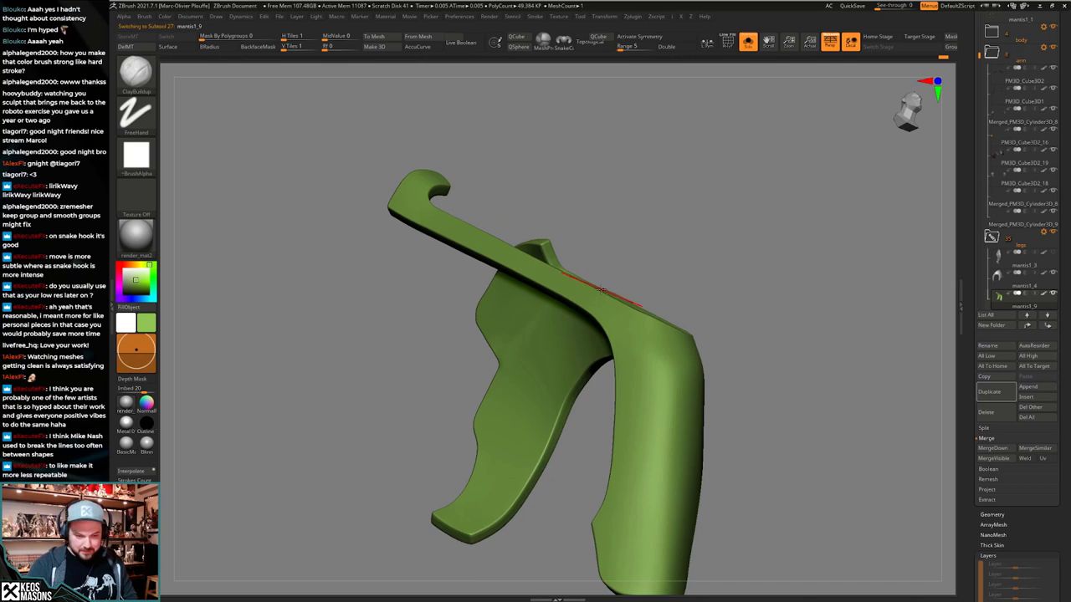
key("alt+s")
Build up the inner bend of the green thigh frame with the Clay brush, with Rgb colour painting turned off.
key("1")
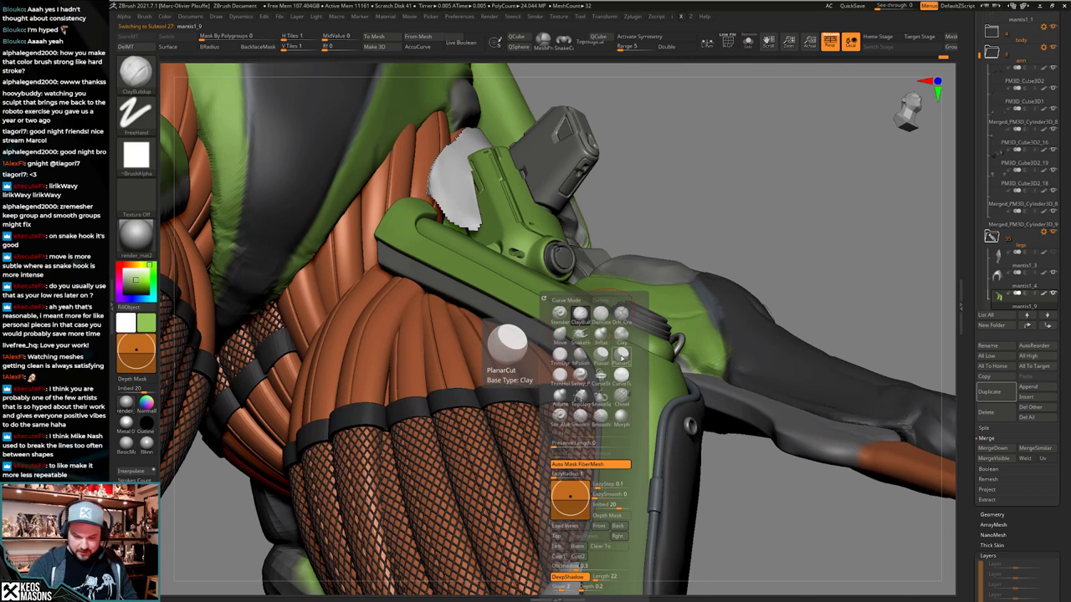
left_click(621, 336)
key("space")
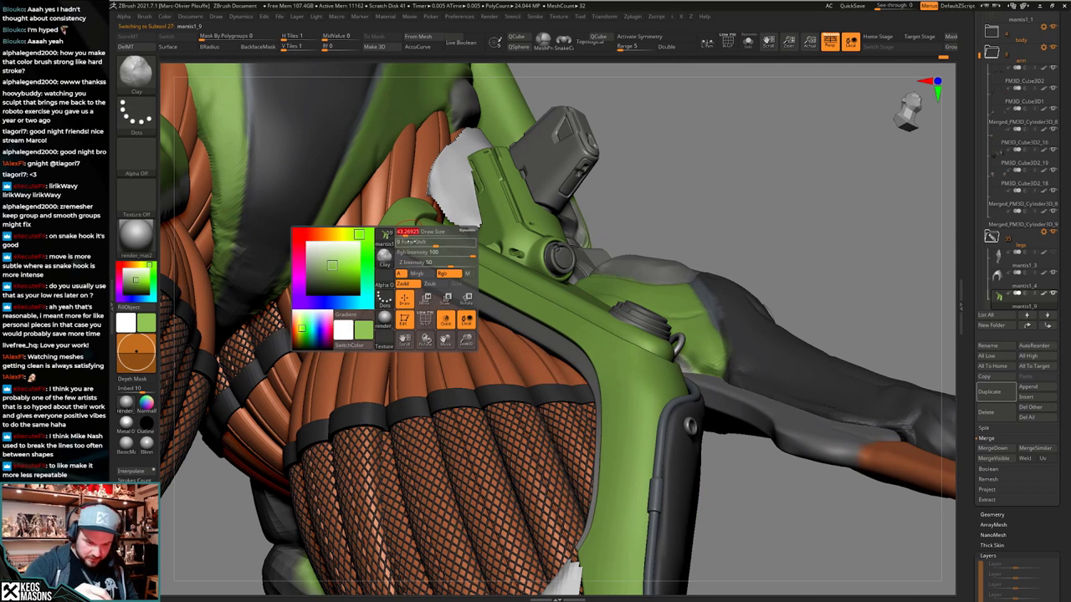
left_click(448, 273)
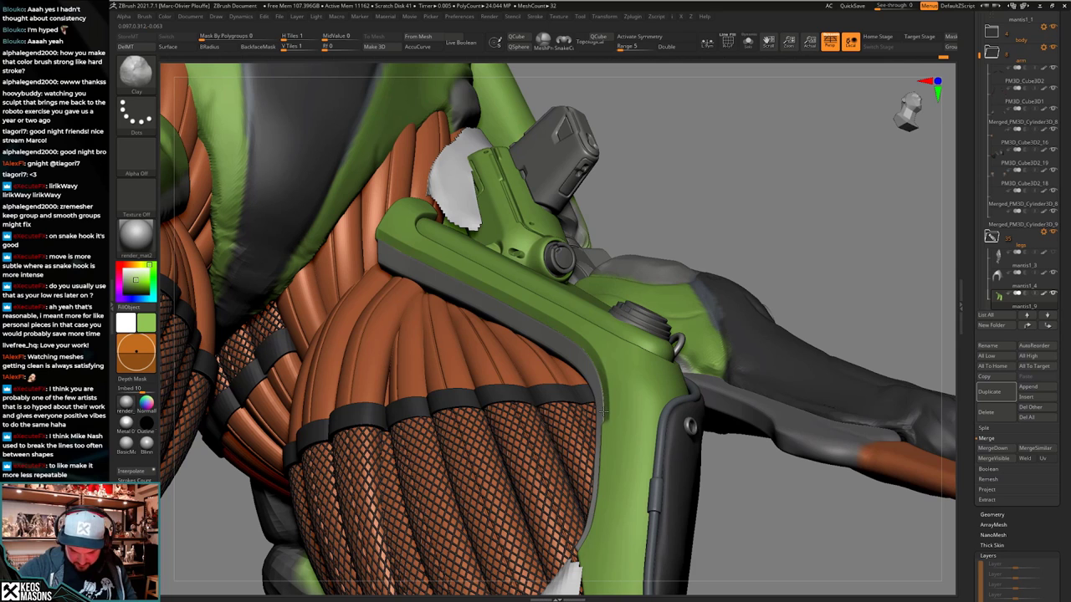
right_click_drag(608, 357, 640, 343)
Isolate the green thigh frame and flatten its inner bend with the hPolish brush, then show the full model again.
key("space")
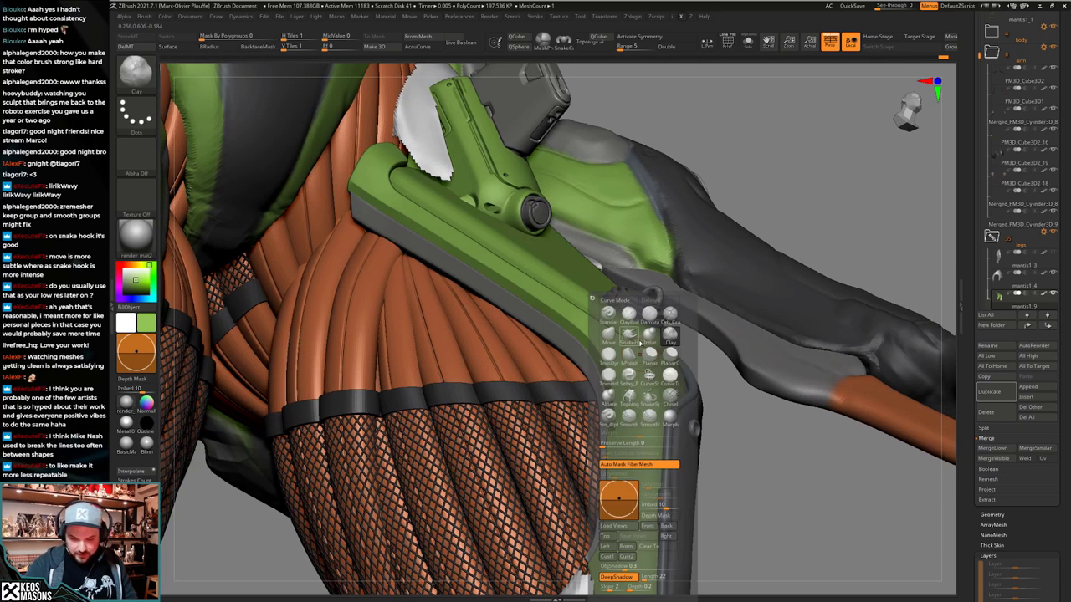
left_click(631, 360)
key("alt+s")
key("space")
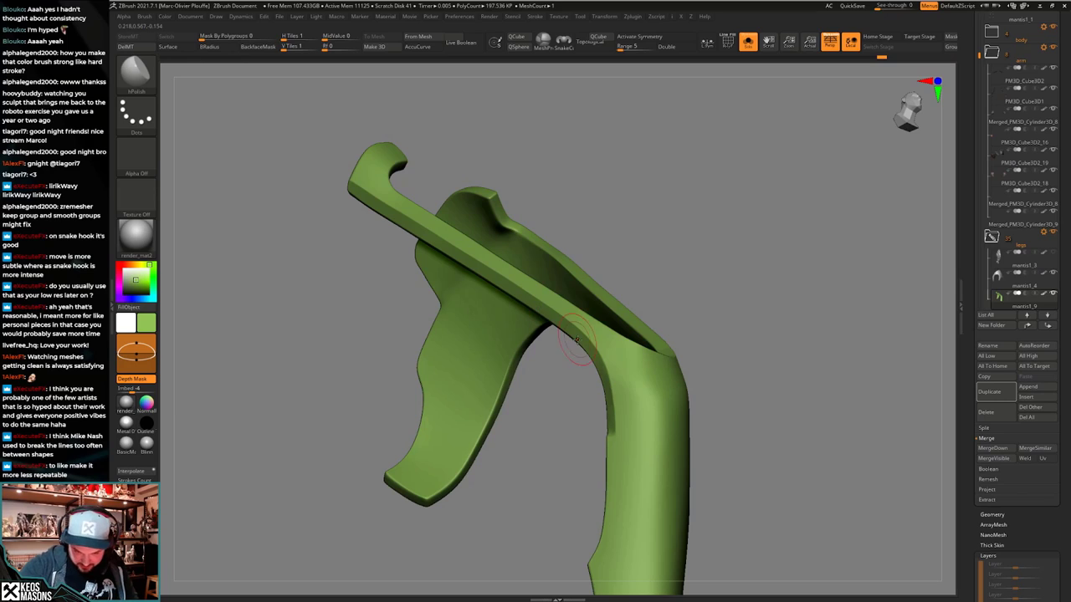
left_click_drag(592, 366, 606, 390)
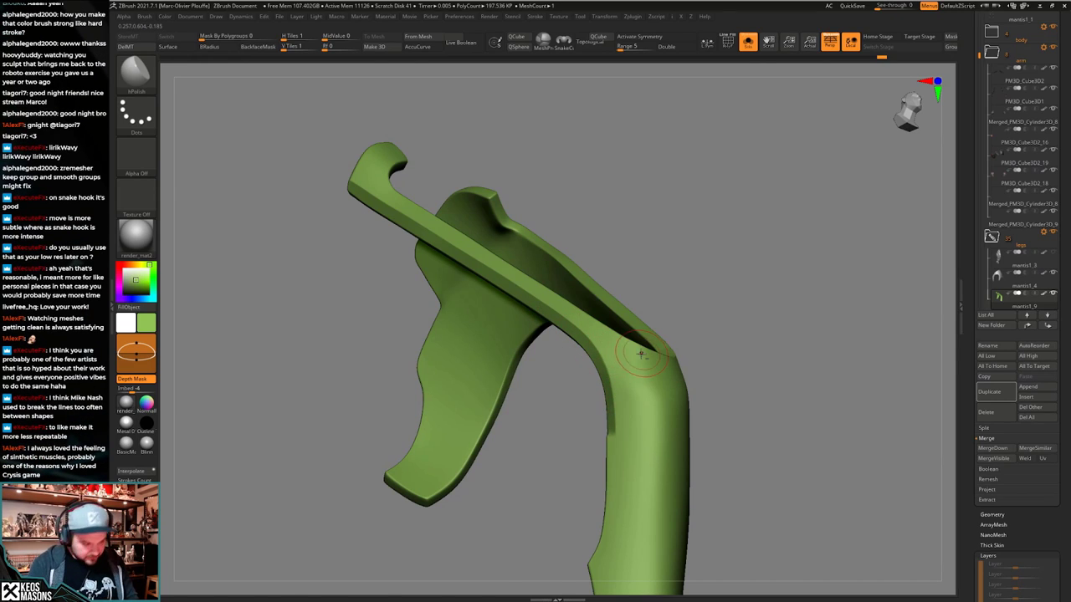
key("alt+s")
right_click_drag(608, 398, 584, 344)
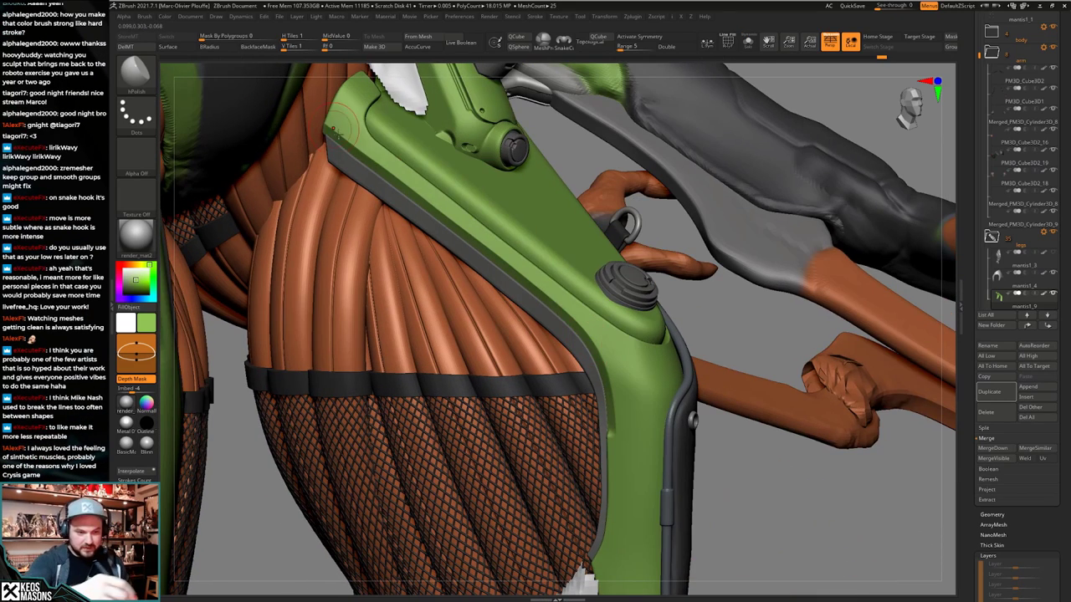
Smooth the lower edge of the green thigh frame near its upper corner and check the frame from the front.
mouse_move(437, 201)
right_mouse_down()
mouse_move(369, 145)
mouse_move(588, 373)
mouse_move(429, 181)
right_mouse_up()
key("space")
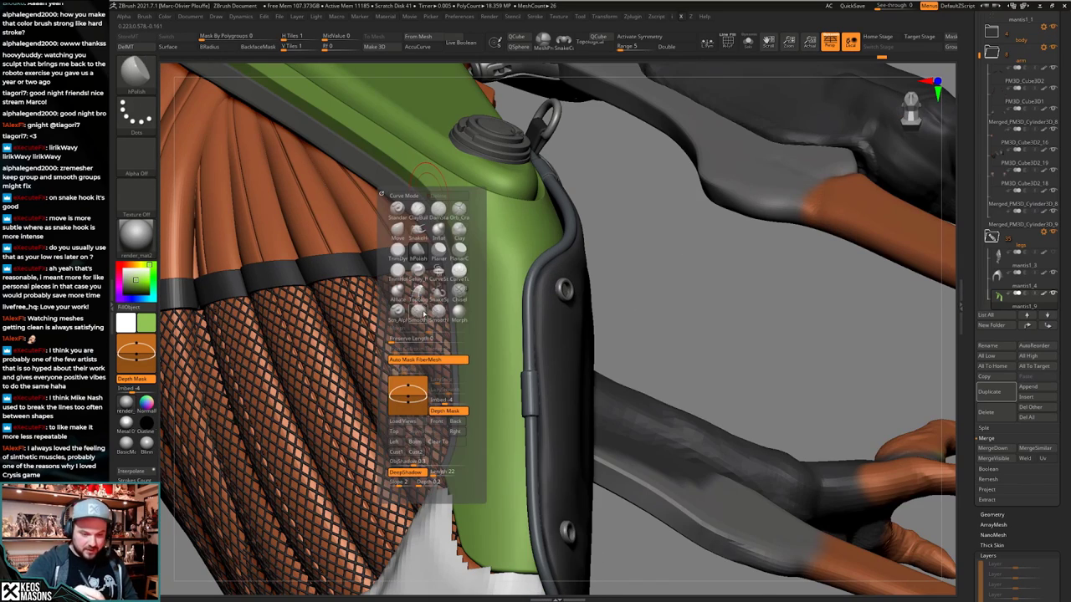
right_click_drag(511, 275, 594, 394, "alt")
right_click(273, 201)
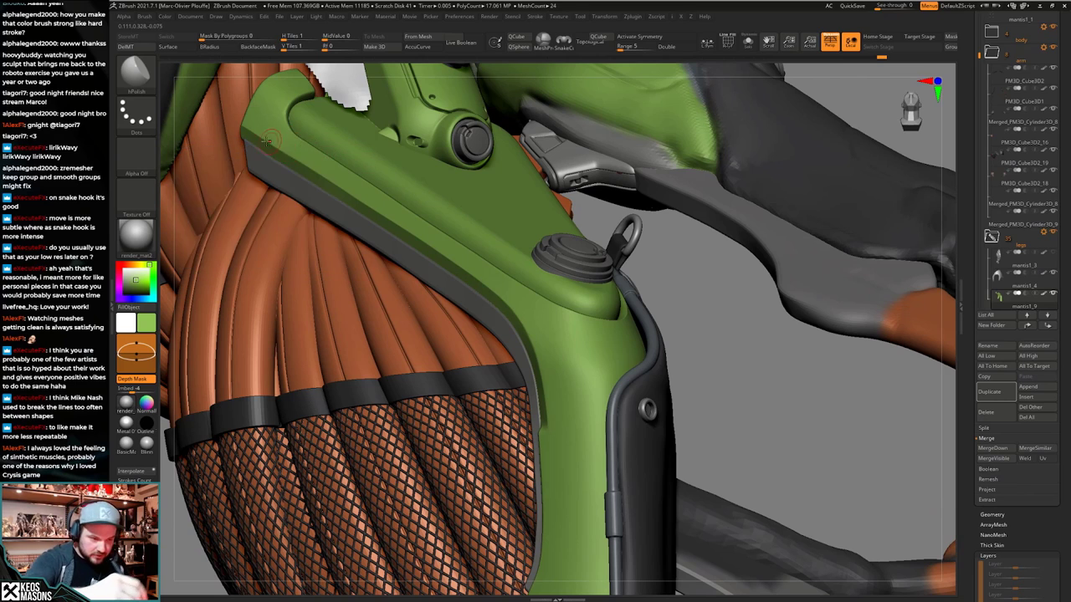
left_click_drag(261, 139, 288, 162, "shift")
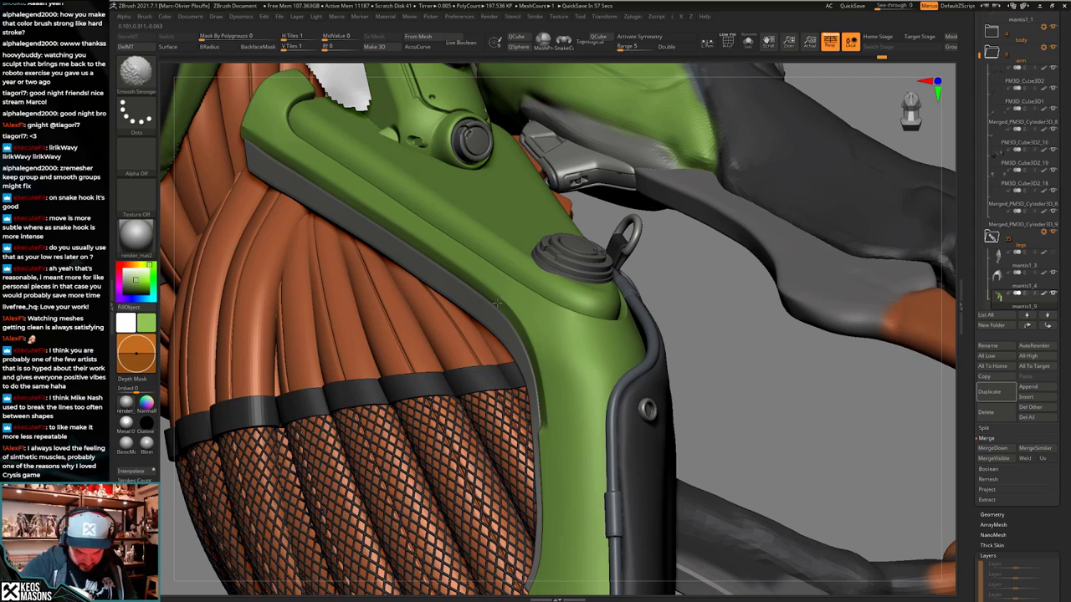
mouse_move(541, 364)
right_mouse_down("ctrl")
mouse_move(535, 295)
mouse_move(476, 270)
right_mouse_up("ctrl")
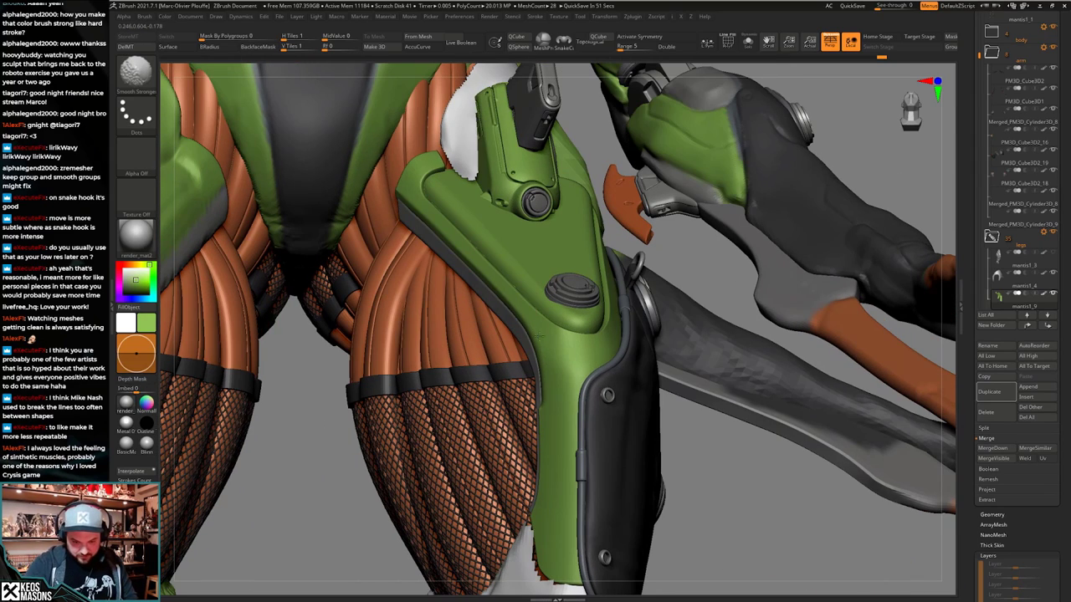
right_click_drag(549, 344, 615, 331)
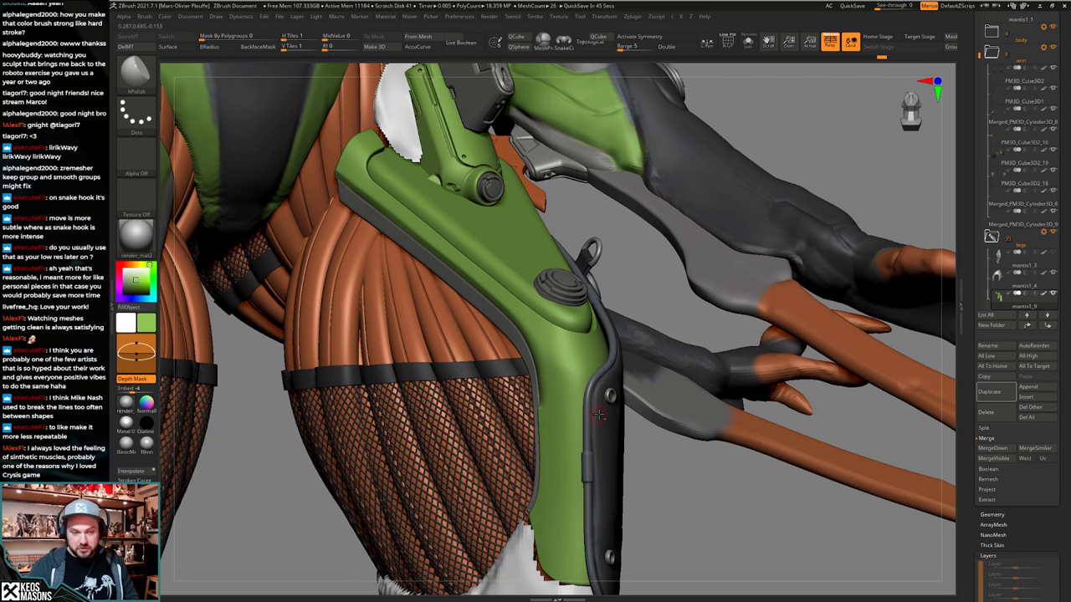
right_click_drag(600, 408, 599, 437, "alt")
Clear the masking on the green thigh frame and step its mesh down one subdivision level.
key("ctrl")
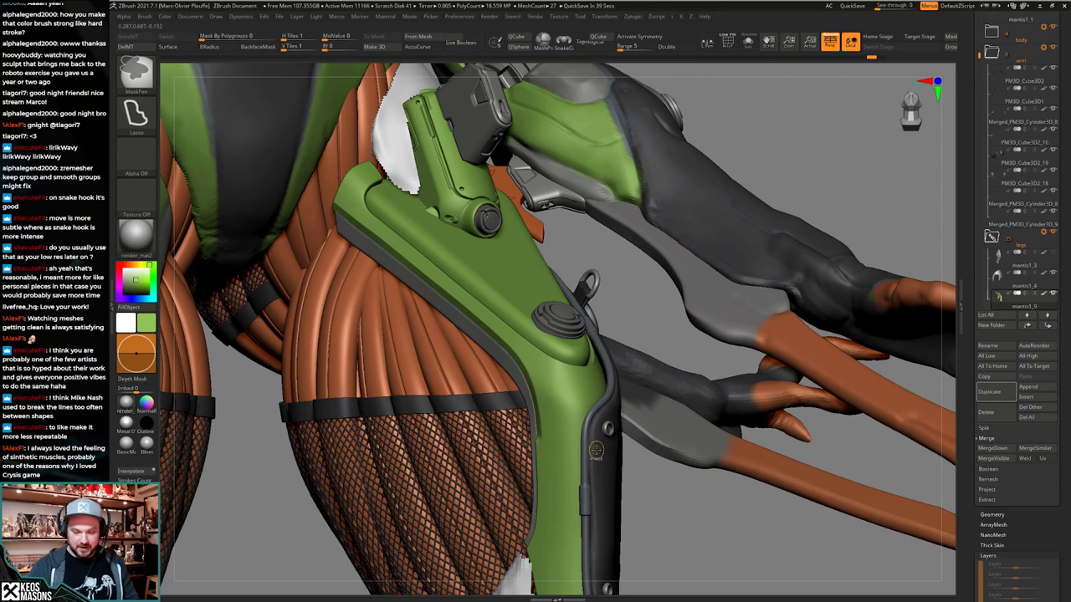
key("shift+f")
key("shift+f")
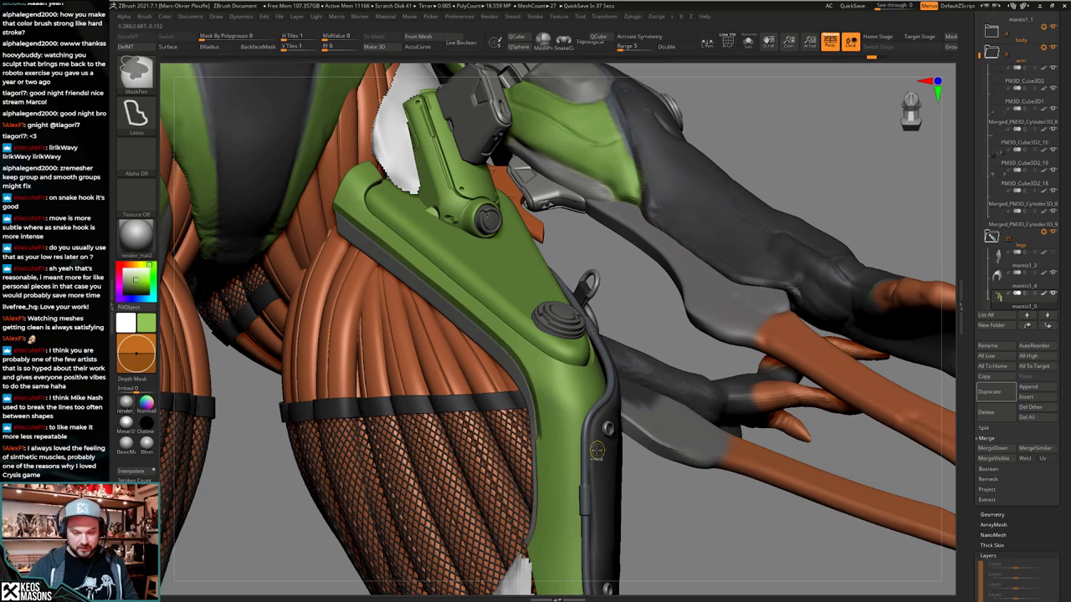
key("ctrl+z")
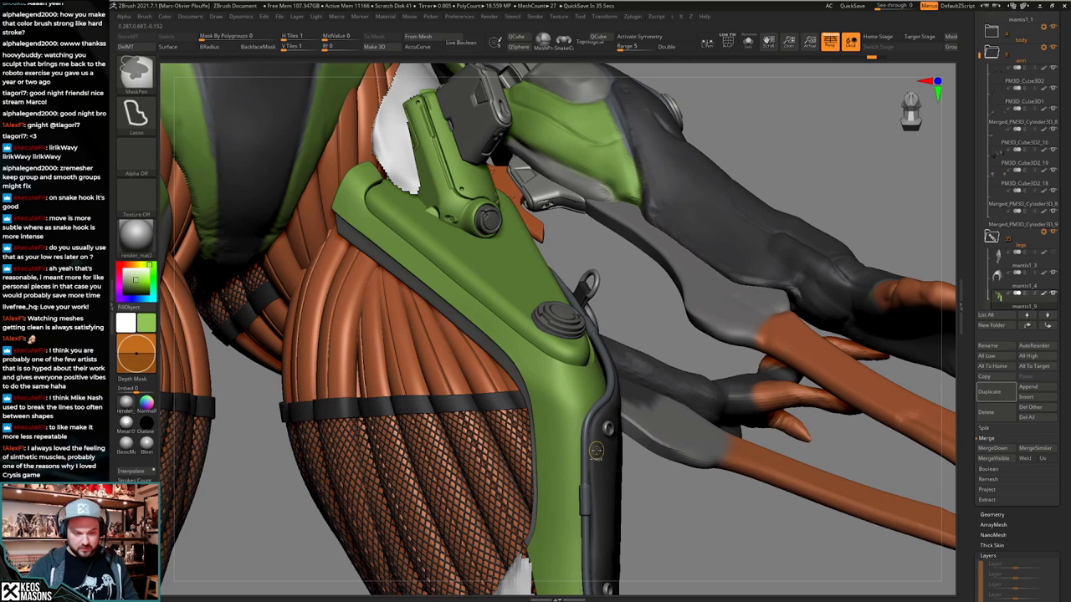
key("ctrl+shift+z")
key("ctrl+z")
left_click_drag(626, 301, 554, 421, "ctrl")
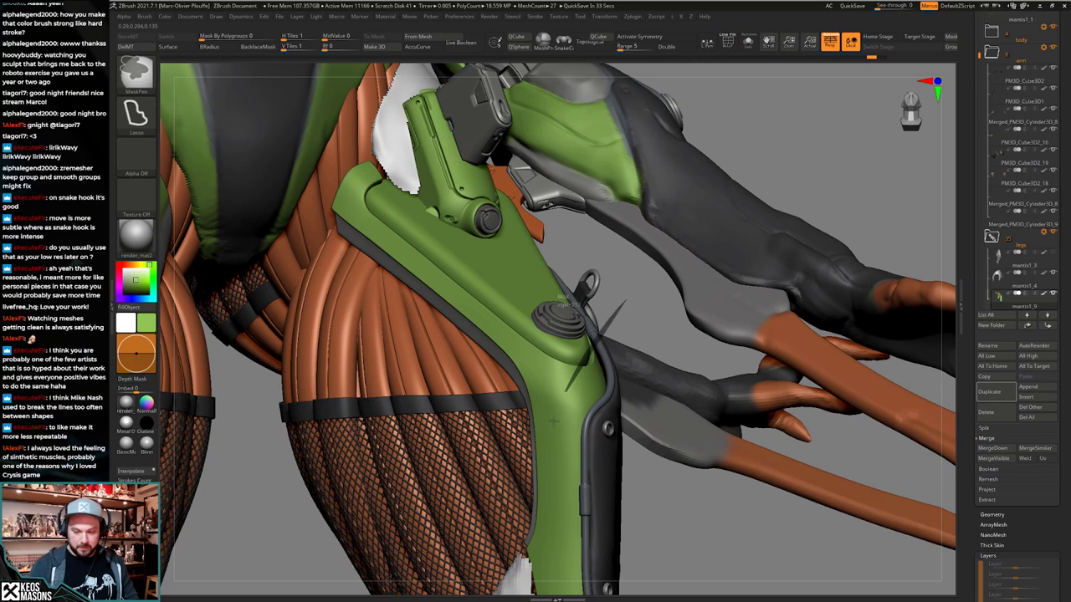
left_click_drag(633, 348, 648, 311, "ctrl")
key("space")
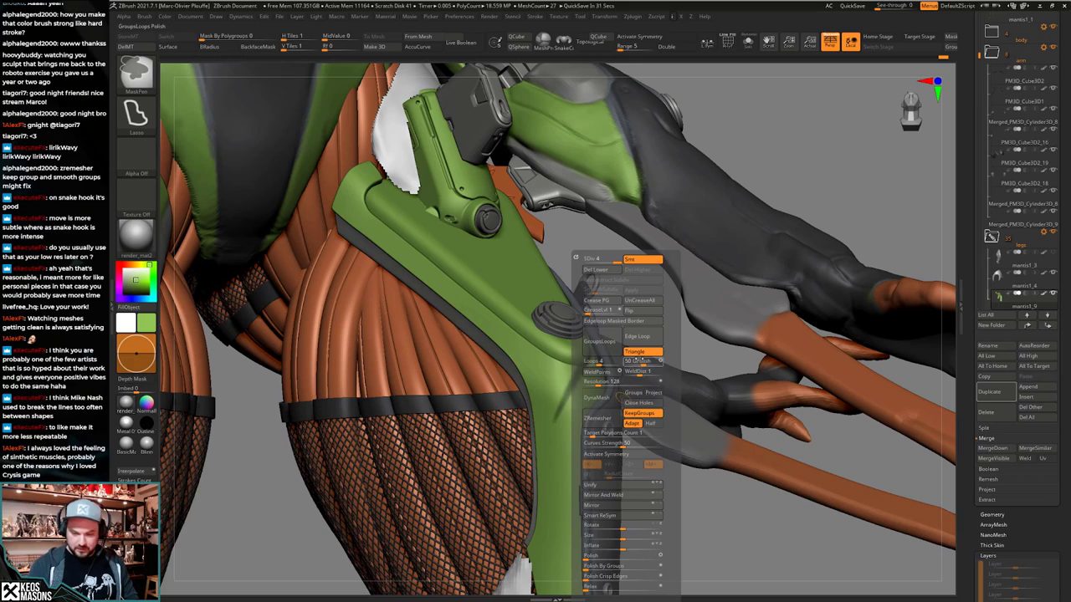
key("shift+d")
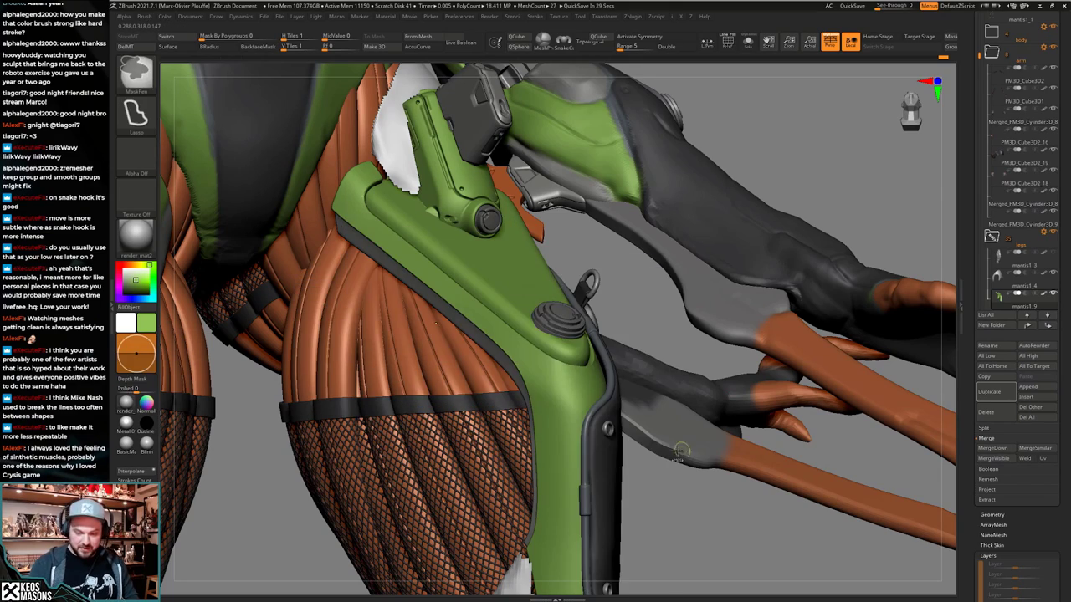
Select the unpainted white upper-thigh piece, inspect it in isolation and switch to the Move brush.
mouse_move(681, 450)
right_mouse_down("ctrl")
mouse_move(624, 433)
mouse_move(591, 454)
mouse_move(576, 440)
mouse_move(591, 420)
mouse_move(566, 423)
mouse_move(621, 419)
mouse_move(525, 425)
mouse_move(646, 430)
mouse_move(633, 429)
mouse_move(618, 564)
mouse_move(588, 562)
right_mouse_up("ctrl")
left_click(556, 256, "alt")
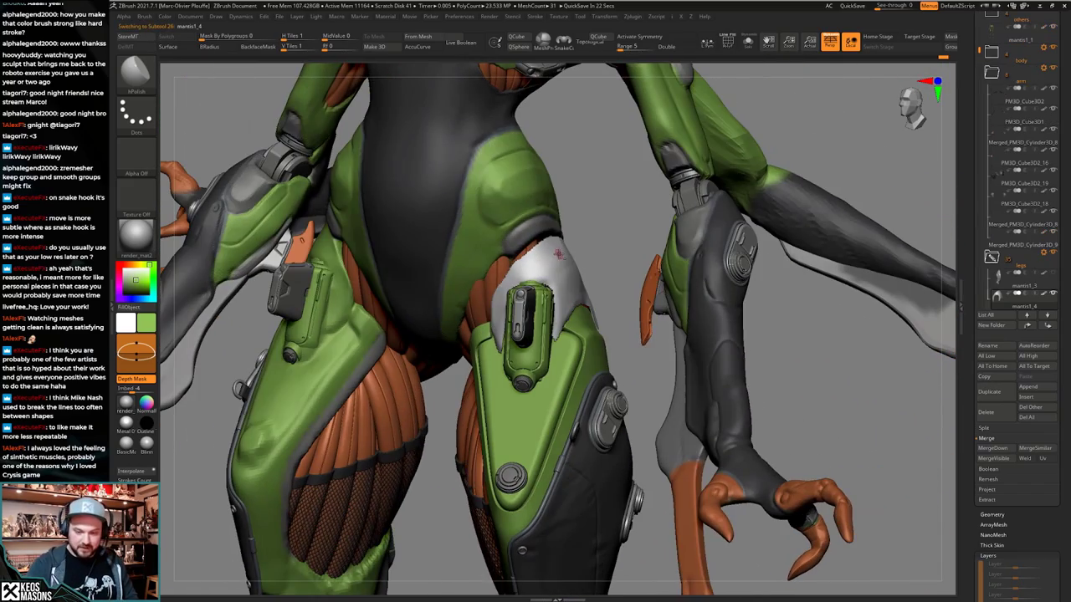
key("alt+s")
key("alt+s")
mouse_move(560, 311)
right_mouse_down()
mouse_move(585, 318)
mouse_move(574, 335)
right_mouse_up()
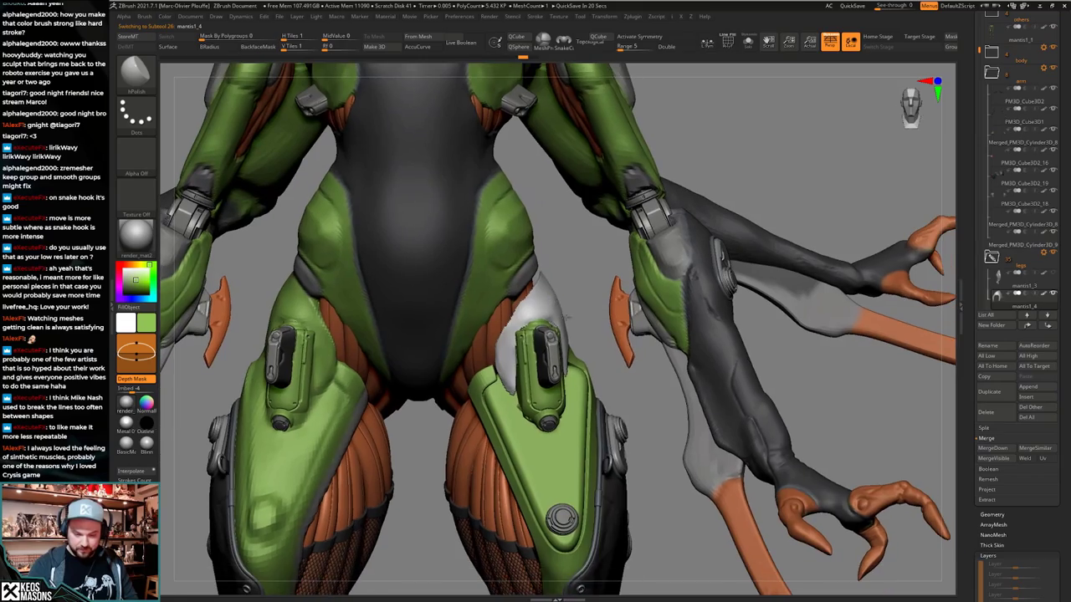
key("space")
left_click(546, 314)
mouse_move(603, 186)
right_mouse_down("ctrl")
mouse_move(595, 334)
mouse_move(586, 276)
mouse_move(546, 314)
mouse_move(548, 242)
mouse_move(577, 288)
mouse_move(565, 268)
mouse_move(544, 280)
mouse_move(530, 266)
right_mouse_up("ctrl")
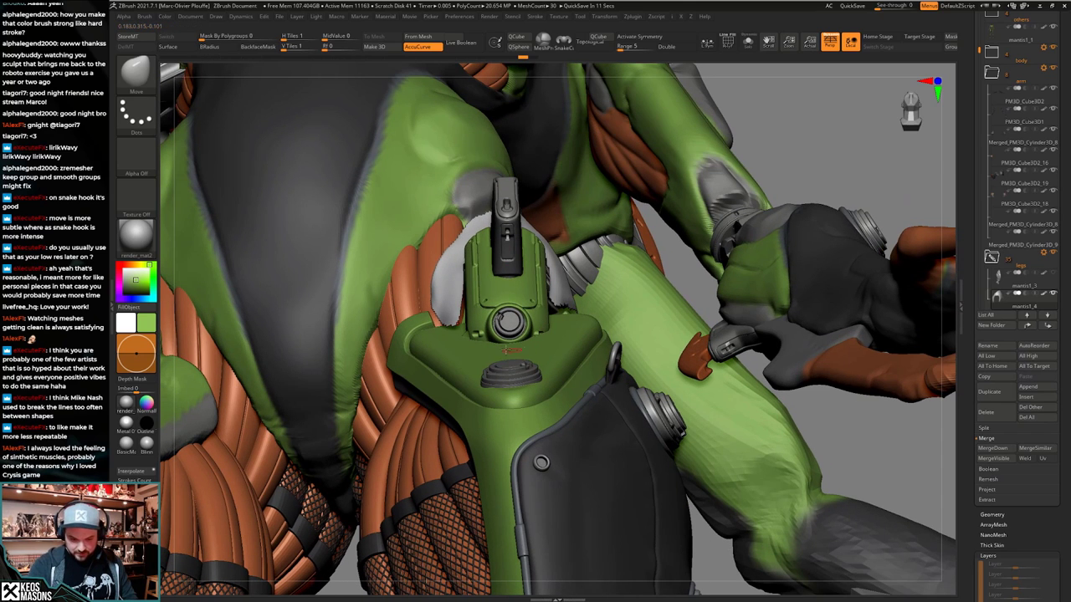
Select the green holster with its pistol on the thigh plate and shift it slightly toward the inner thigh with the gizmo.
left_click(534, 277, "alt")
key("alt+shift+s")
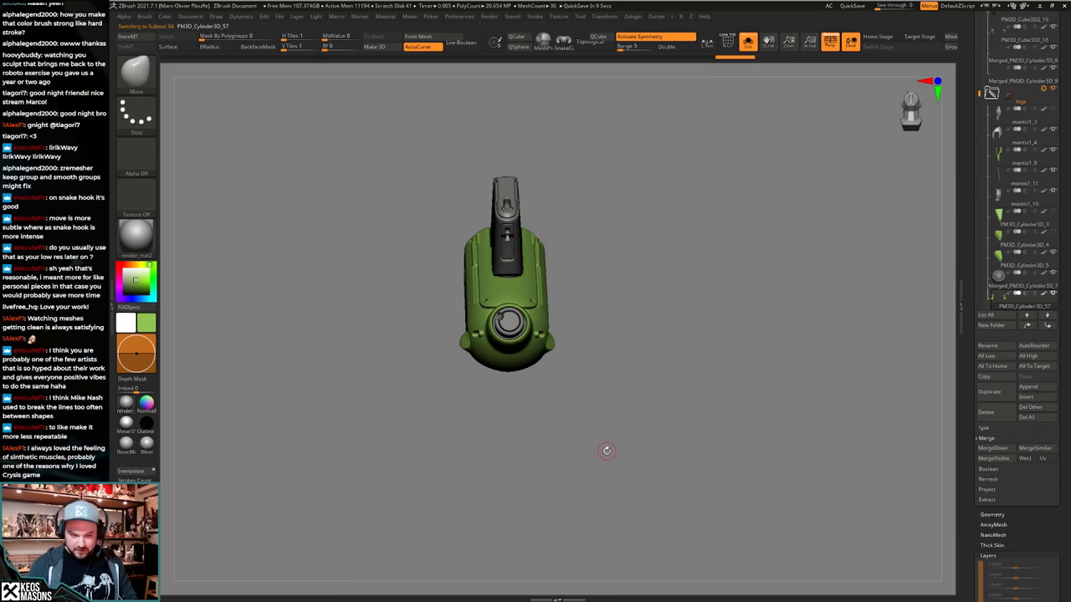
key("alt+shift+s")
key("w")
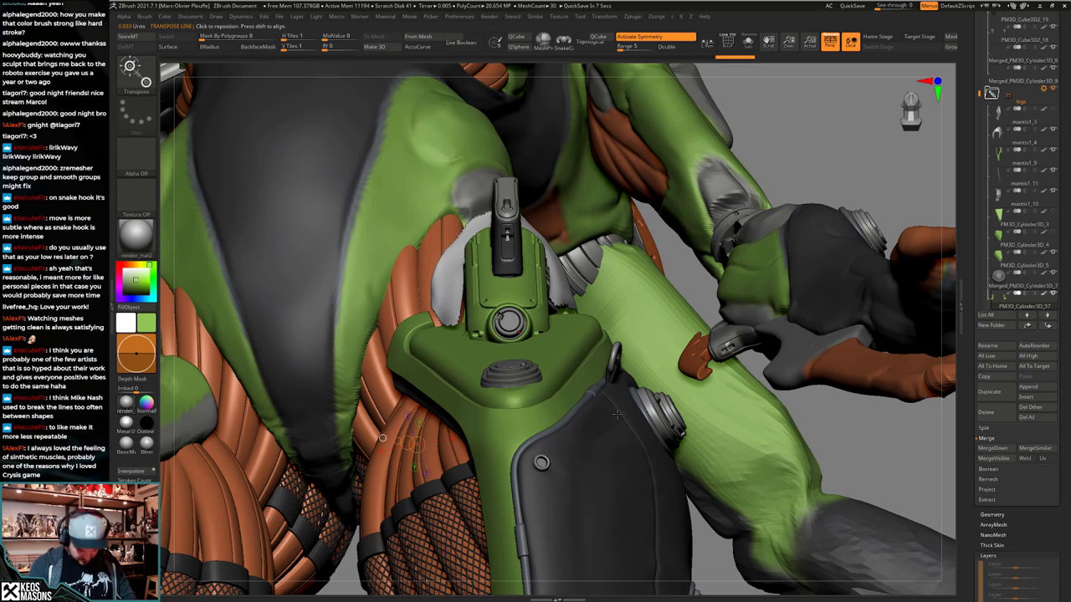
mouse_move(565, 272)
right_mouse_down()
mouse_move(544, 248)
mouse_move(558, 252)
right_mouse_up()
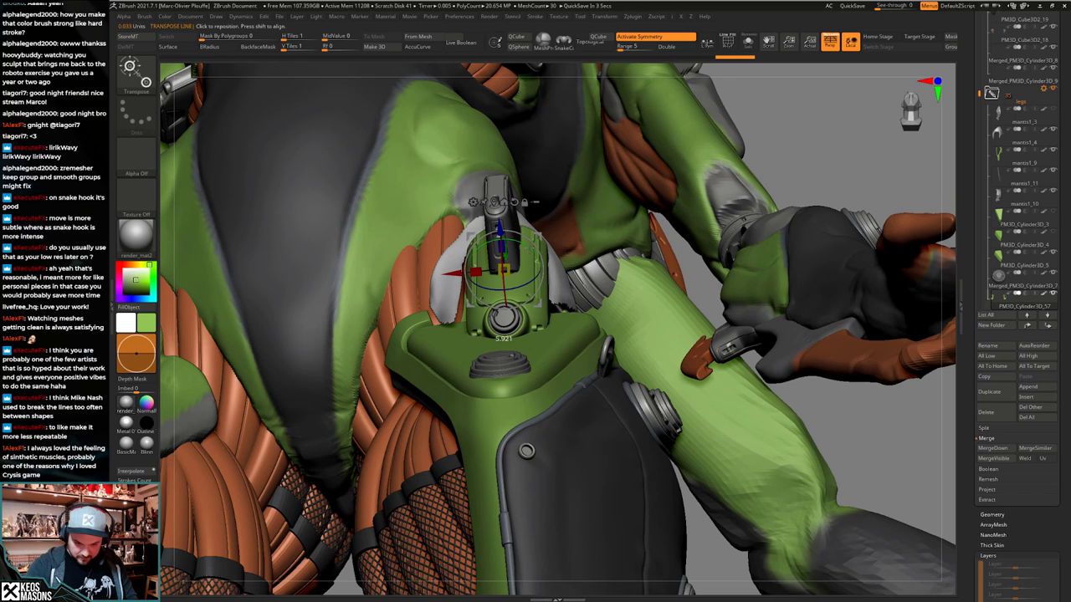
key("Escape")
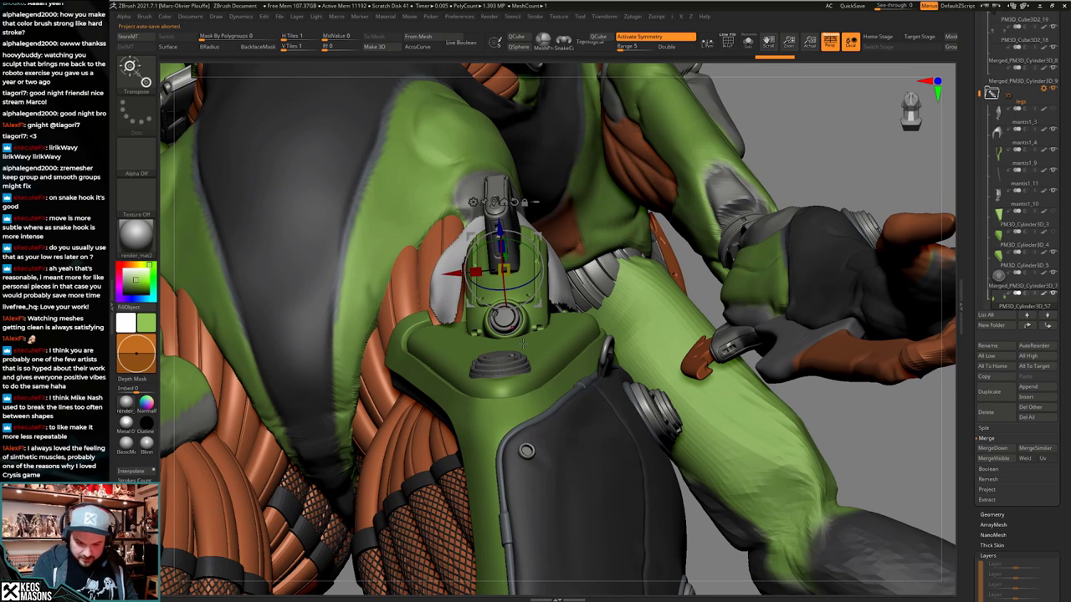
right_click_drag(524, 343, 500, 338)
right_click_drag(573, 337, 568, 356, "alt")
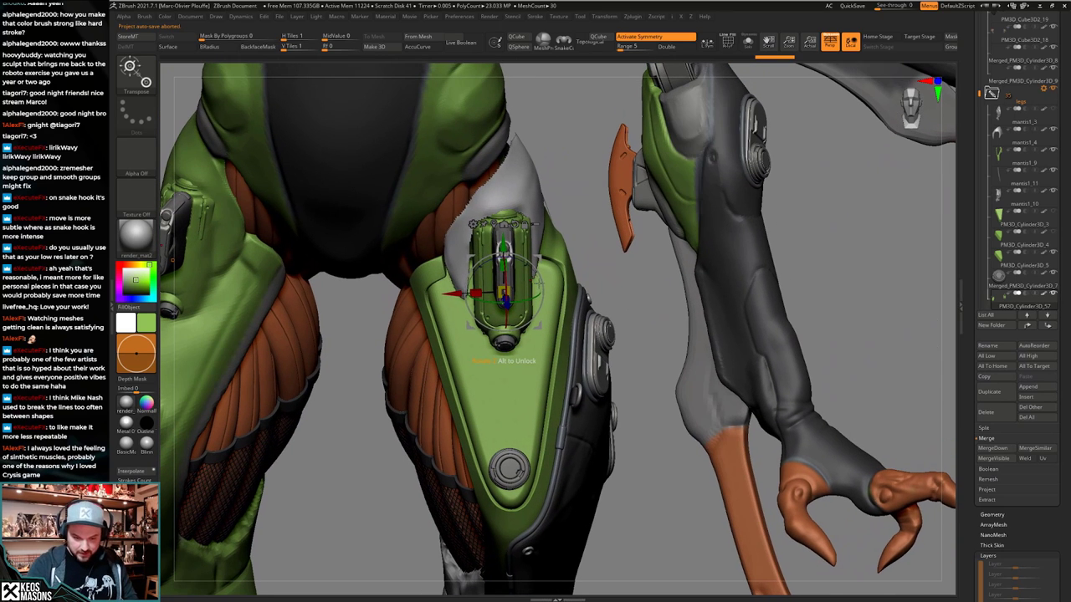
right_click_drag(542, 283, 550, 262)
left_click_drag(451, 291, 447, 289)
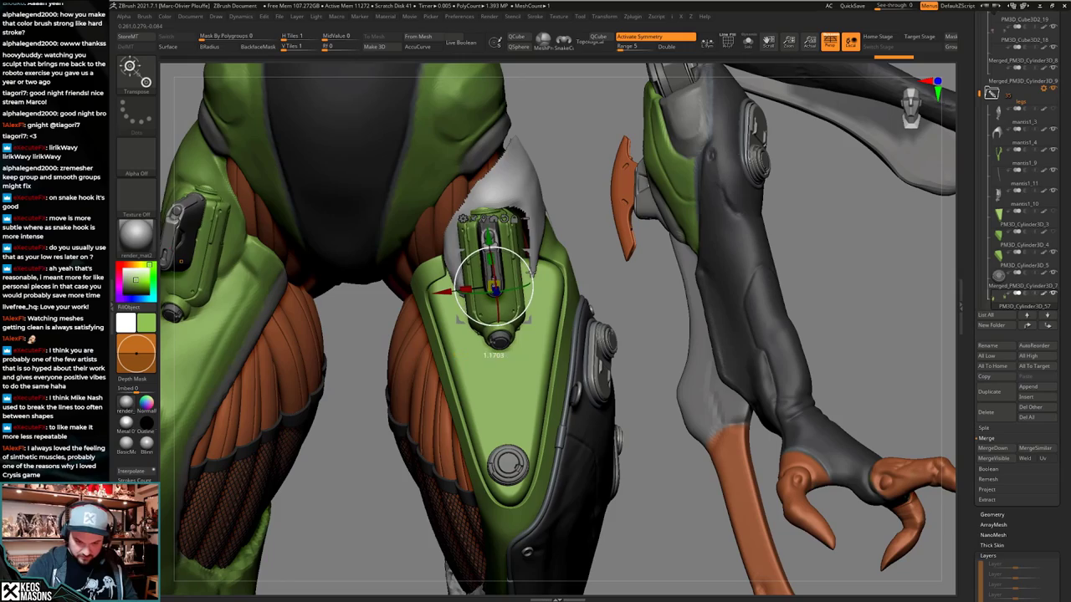
left_click_drag(533, 284, 534, 286)
Fine-tune the holster's placement against the green thigh plate and the white hip piece with the transform gizmo.
right_click_drag(536, 286, 537, 341)
mouse_move(608, 427)
right_mouse_down()
mouse_move(688, 363)
mouse_move(698, 365)
mouse_move(680, 374)
mouse_move(699, 393)
right_mouse_up()
key("q")
left_click(689, 394, "ctrl")
mouse_move(621, 452)
right_mouse_down()
mouse_move(624, 410)
mouse_move(616, 444)
right_mouse_up()
key("w")
left_click_drag(540, 345, 554, 344)
right_click_drag(599, 419, 599, 361)
right_click_drag(583, 319, 581, 338, "ctrl")
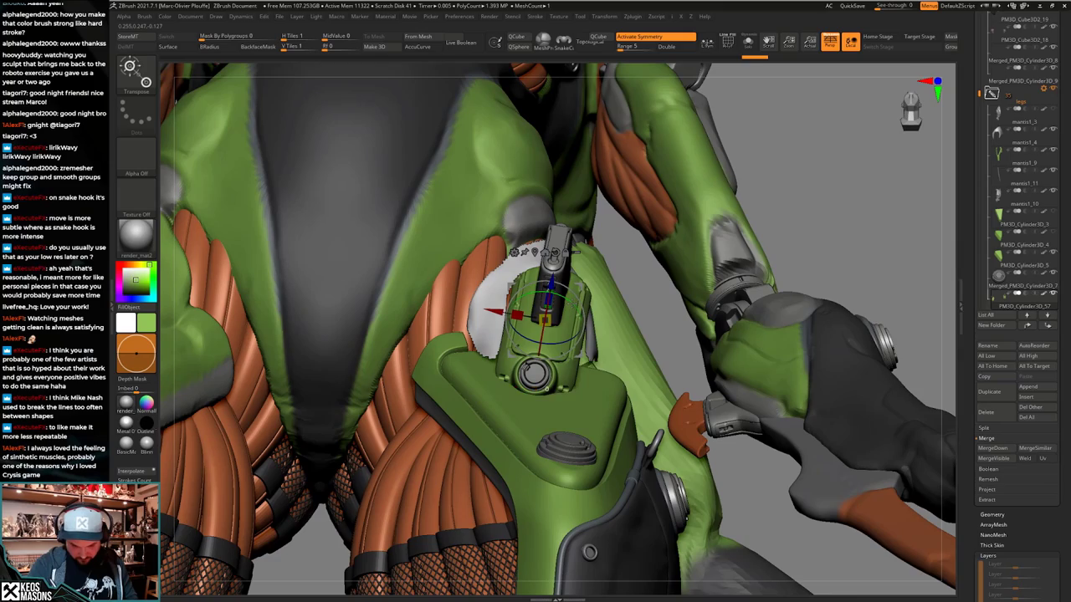
left_click_drag(541, 345, 541, 348)
key("q")
Try nudging the holster slightly toward the inner thigh in the full front view.
mouse_move(588, 386)
right_mouse_down("ctrl")
mouse_move(584, 347)
mouse_move(584, 439)
mouse_move(569, 376)
mouse_move(588, 435)
mouse_move(585, 470)
mouse_move(562, 463)
mouse_move(569, 448)
mouse_move(589, 444)
right_mouse_up("ctrl")
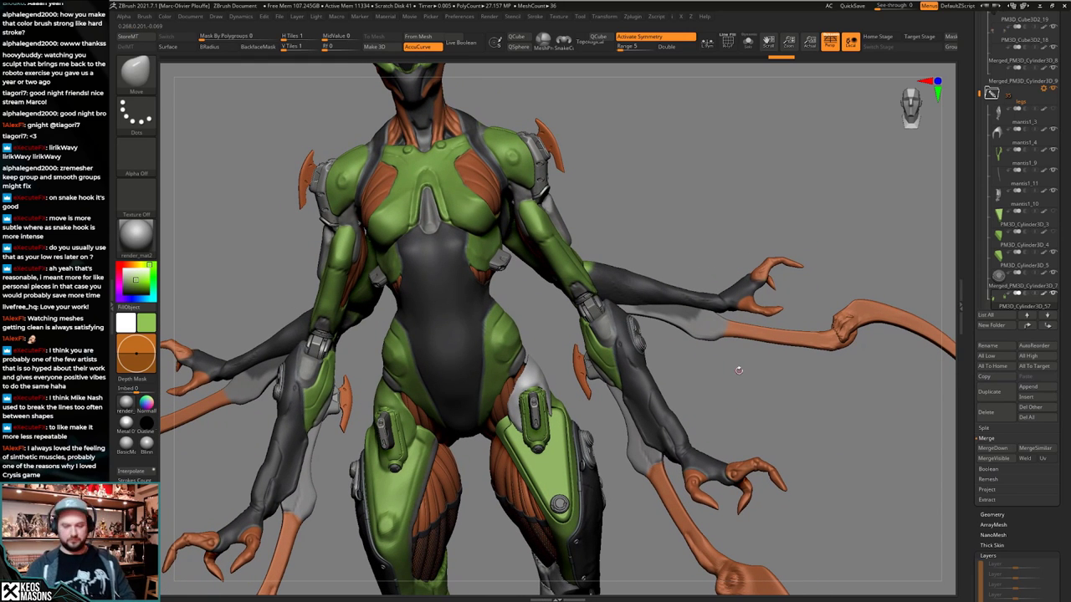
key("w")
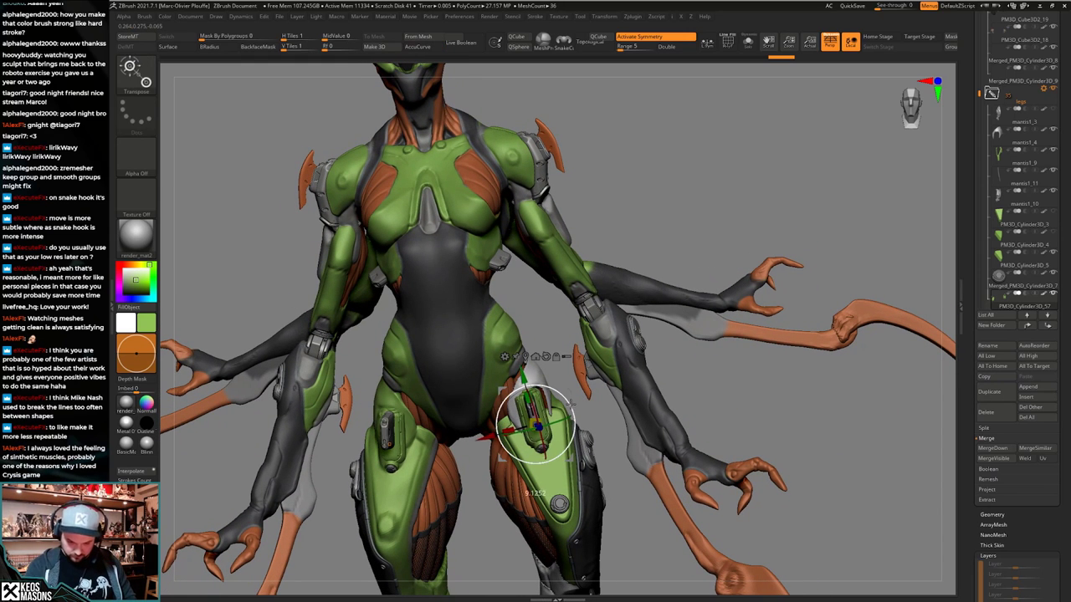
key("q")
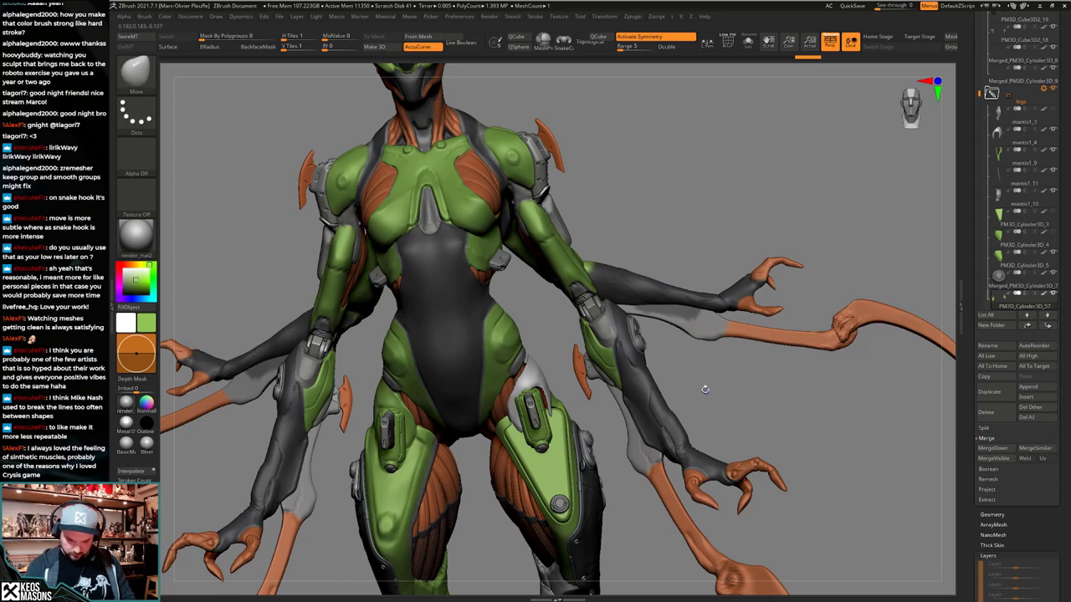
key("b")
key("m")
key("v")
mouse_move(705, 386)
right_mouse_down()
mouse_move(726, 384)
mouse_move(712, 377)
right_mouse_up()
left_click_drag(798, 283, 811, 290)
key("ctrl+z")
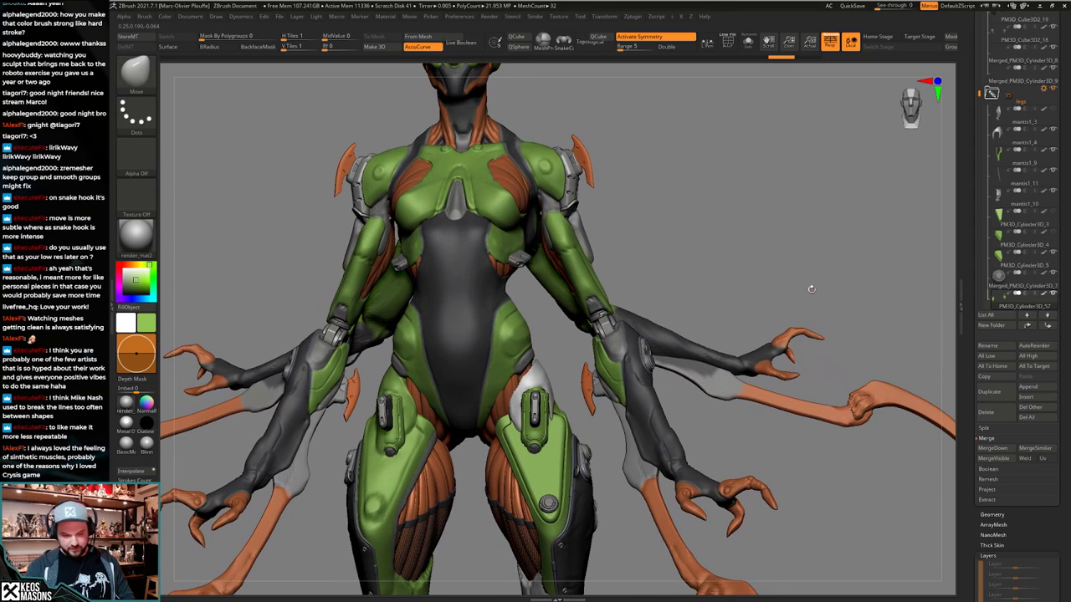
Select the white upper-thigh piece and pull its edge around the inner side of the holster with the Move brush.
right_click_drag(610, 415, 621, 449, "ctrl")
left_click_drag(623, 445, 566, 443)
right_click_drag(569, 435, 585, 428)
mouse_move(556, 289)
right_mouse_down("ctrl")
mouse_move(556, 322)
mouse_move(567, 272)
mouse_move(590, 275)
right_mouse_up("ctrl")
left_click(566, 305, "alt")
right_click_drag(581, 385, 586, 417, "ctrl")
key("space")
left_click(559, 333)
right_click_drag(558, 378, 548, 390)
left_click_drag(546, 386, 542, 405)
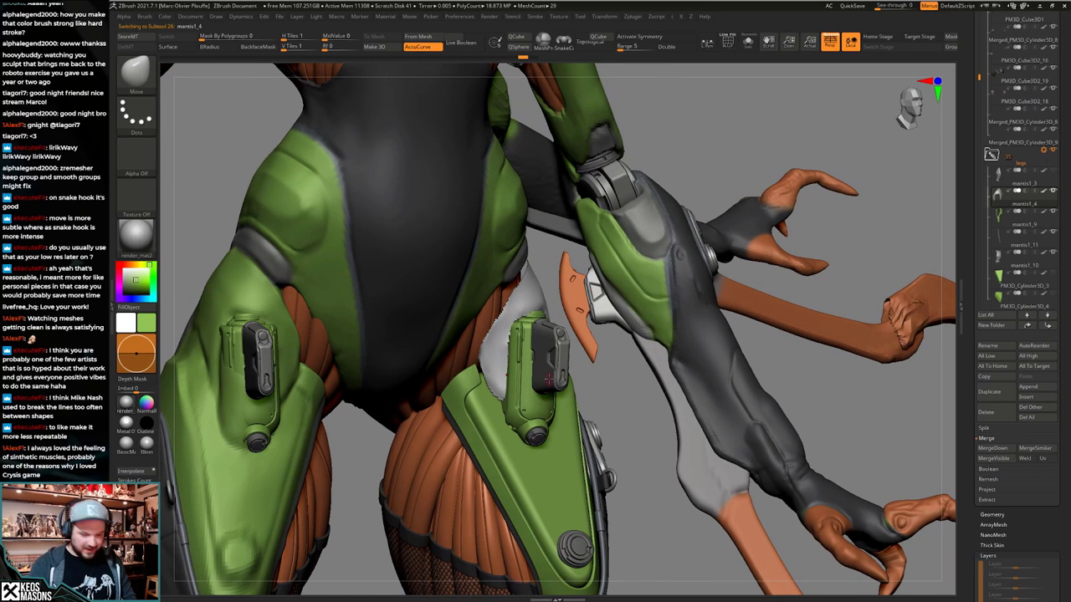
Reshape the white piece's pointed lower tip between the holster and the green thigh plate with the Move brush.
key("space")
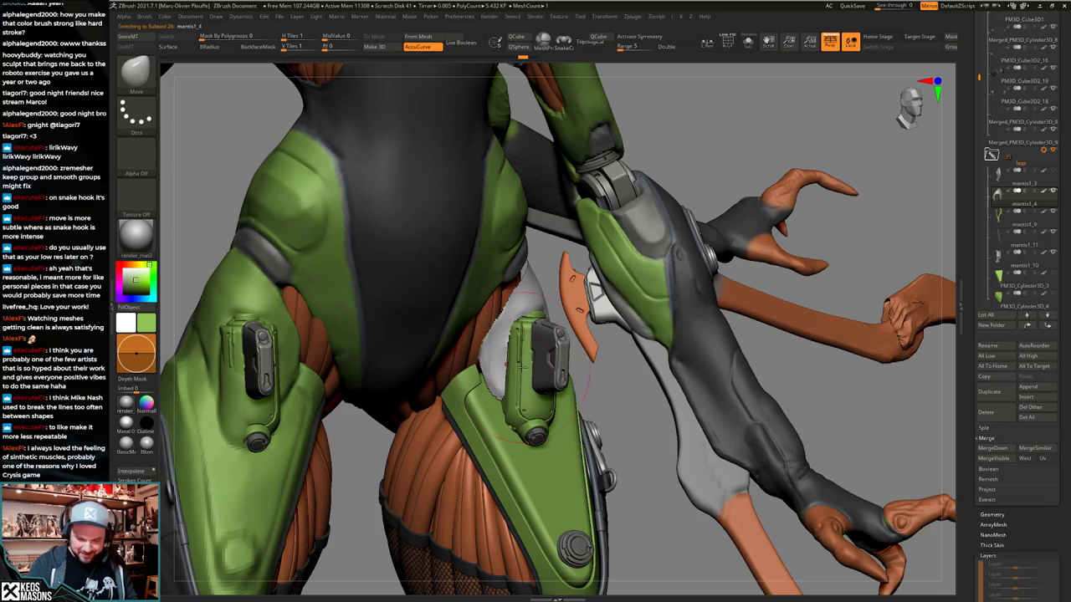
mouse_move(522, 368)
right_mouse_down()
mouse_move(494, 365)
mouse_move(500, 355)
right_mouse_up()
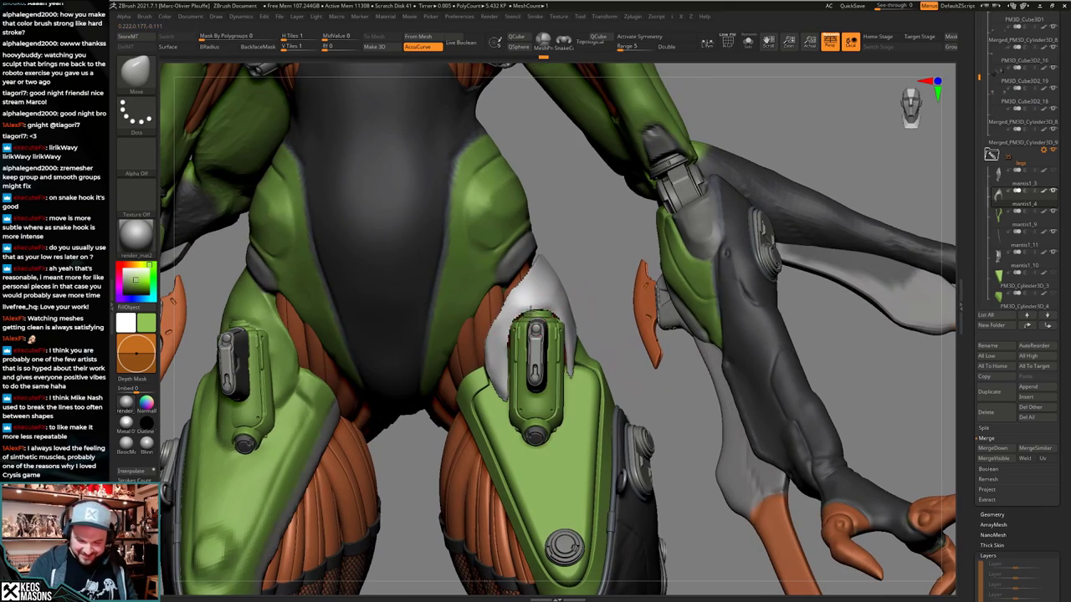
right_click_drag(531, 310, 575, 370)
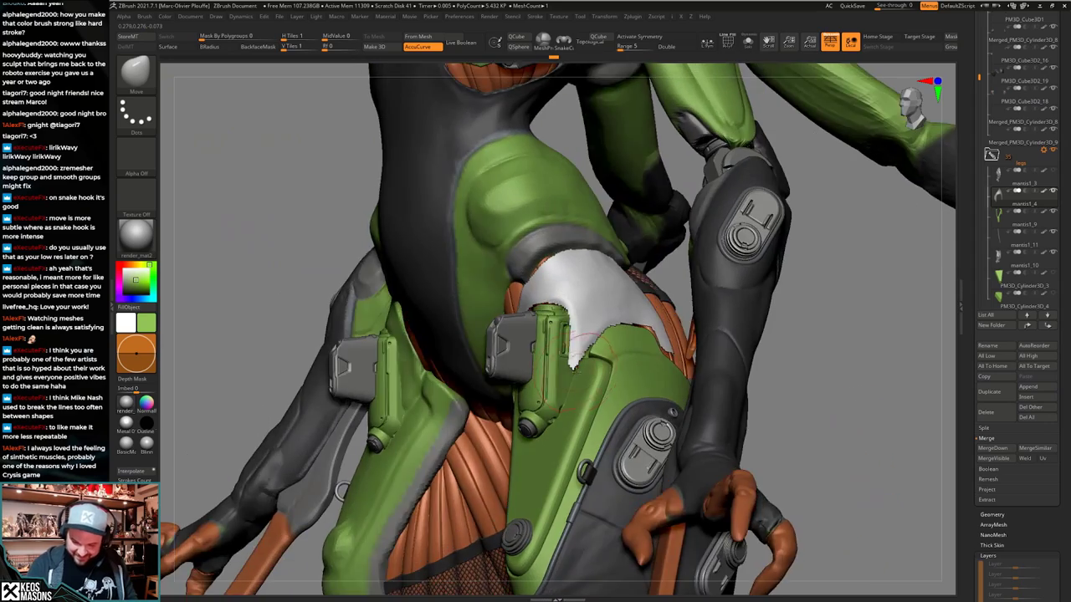
left_click_drag(343, 491, 587, 368)
mouse_move(589, 378)
right_mouse_down()
mouse_move(631, 364)
mouse_move(641, 322)
mouse_move(634, 338)
right_mouse_up()
Flatten the white piece's outer surface and its lower tip beside the holster with the hPolish brush.
key("space")
left_click(515, 355)
right_click_drag(558, 327, 535, 323, "shift")
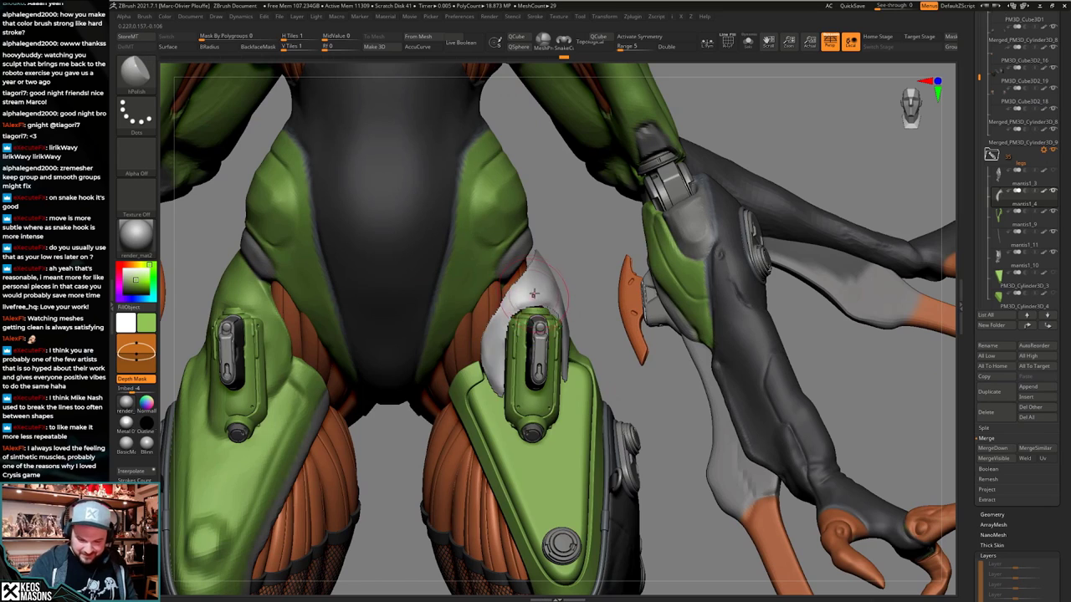
mouse_move(446, 331)
right_mouse_down()
mouse_move(483, 357)
mouse_move(456, 339)
right_mouse_up()
right_click_drag(540, 311, 505, 307)
left_click_drag(557, 297, 563, 288)
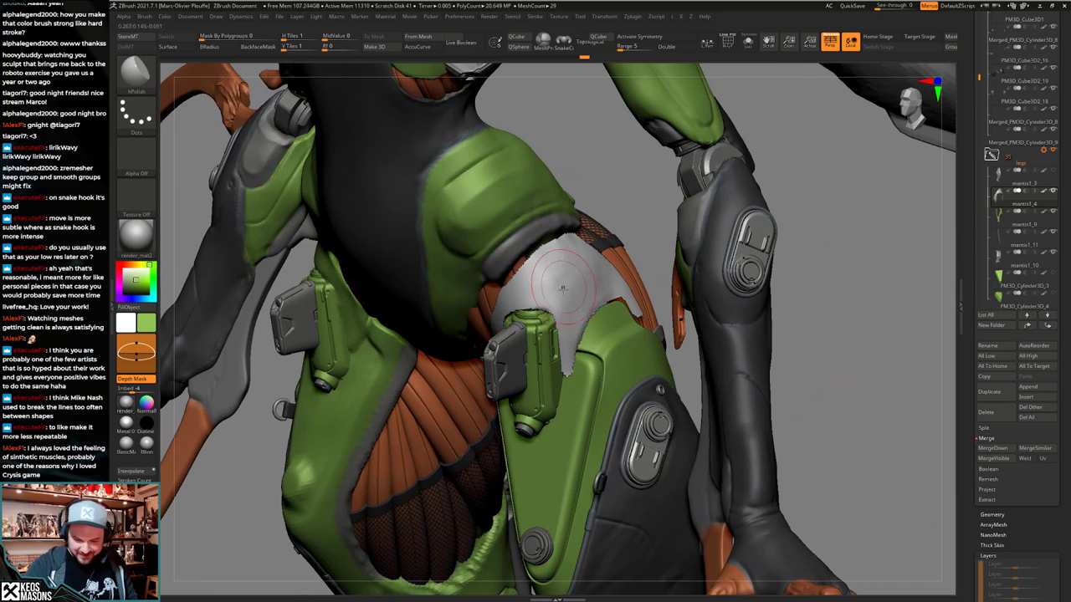
right_click_drag(565, 290, 595, 342)
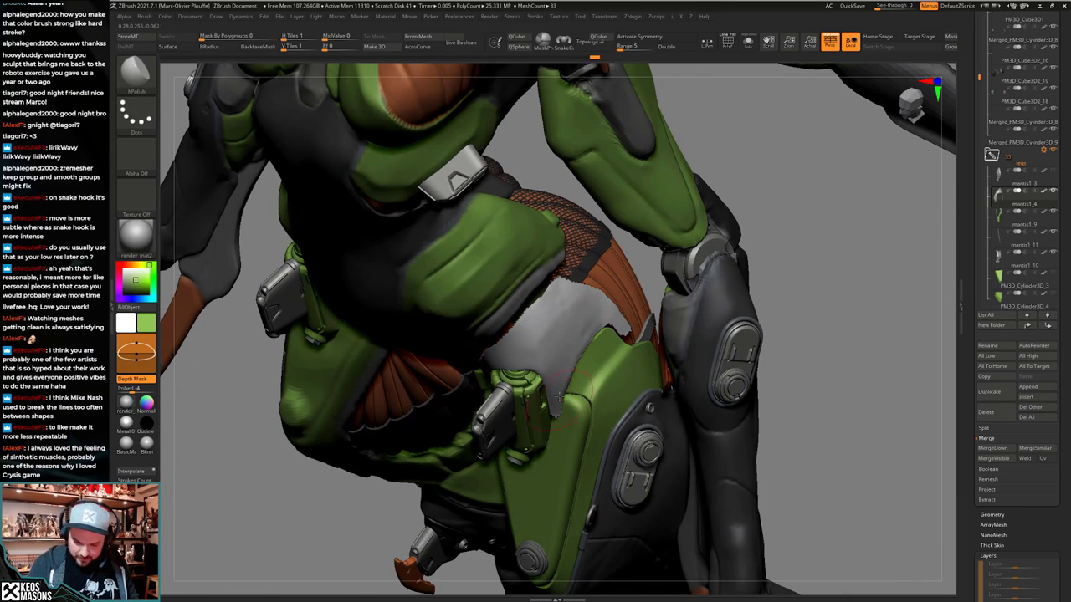
left_click_drag(559, 400, 563, 361)
Return to the Move brush and adjust the white piece's inner edge beside the holster.
mouse_move(622, 344)
right_mouse_down()
mouse_move(485, 338)
mouse_move(406, 308)
mouse_move(598, 322)
mouse_move(559, 333)
mouse_move(579, 292)
right_mouse_up()
right_click_drag(520, 348, 566, 322)
key("space")
left_click(591, 312)
key("space")
left_click(575, 291)
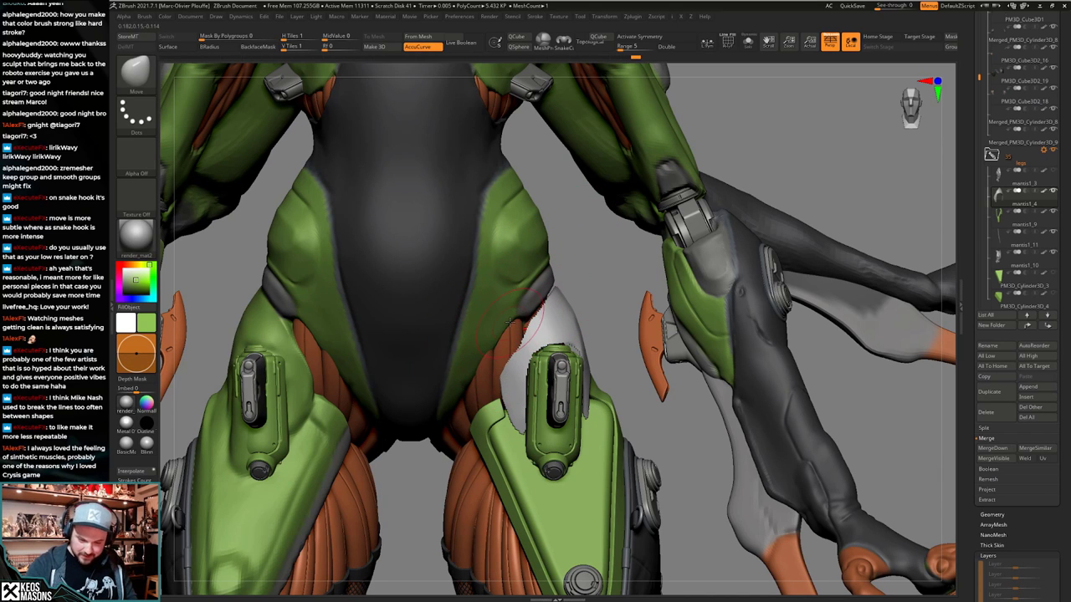
key("space")
left_click(535, 321)
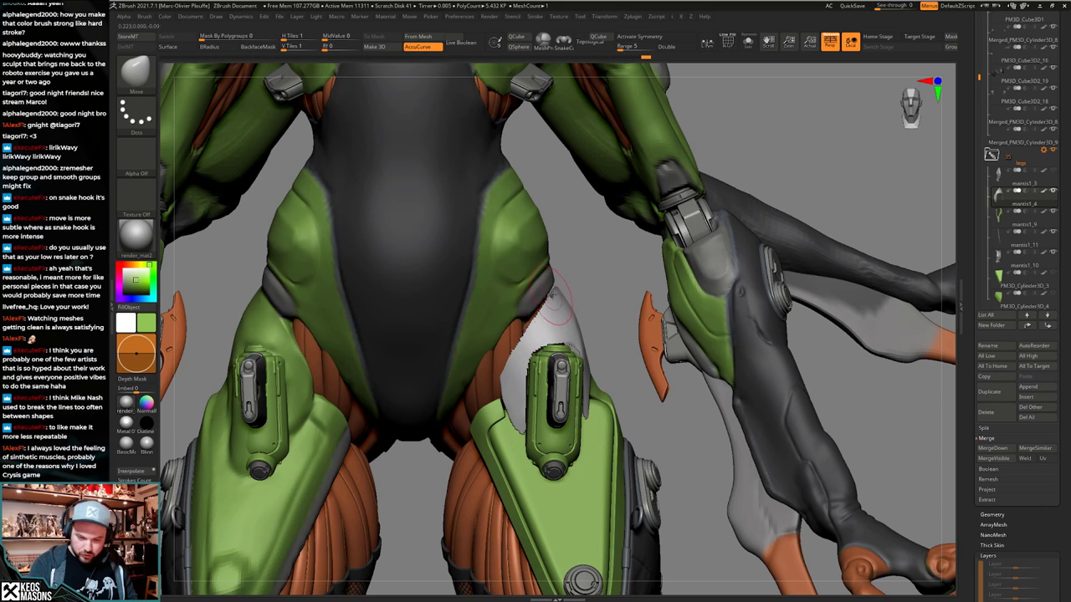
left_click_drag(497, 376, 586, 377)
left_click_drag(501, 410, 518, 410)
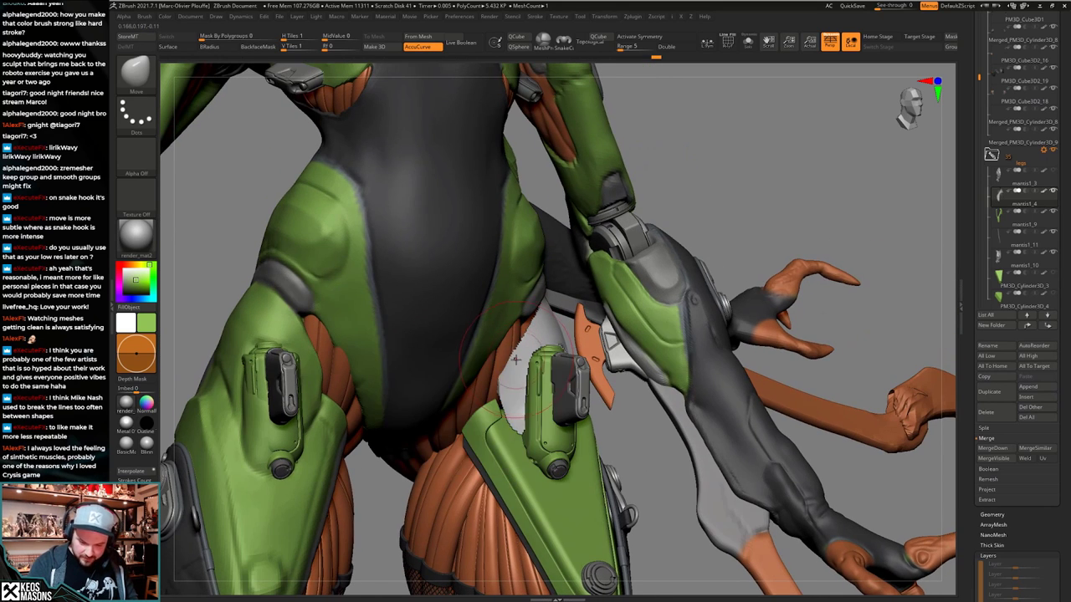
left_click_drag(670, 435, 604, 440, "shift")
right_click_drag(418, 381, 506, 406)
Isolate the white upper-thigh piece and hide the stray fragment at its inner edge with a lasso selection.
key("alt+s")
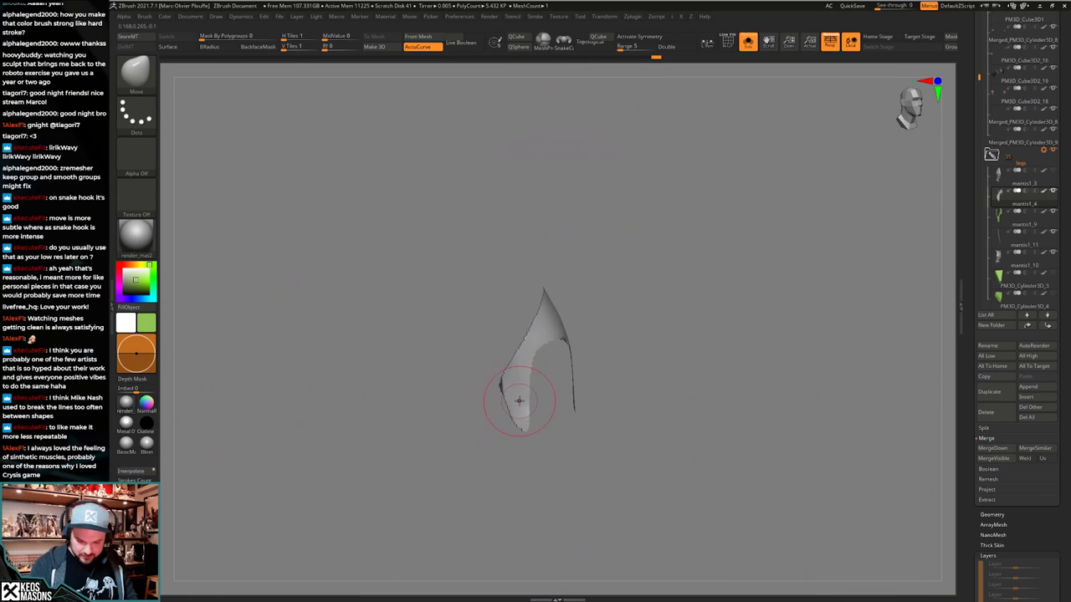
key("ctrl+shift")
left_click_drag(502, 421, 519, 473, "ctrl+shift")
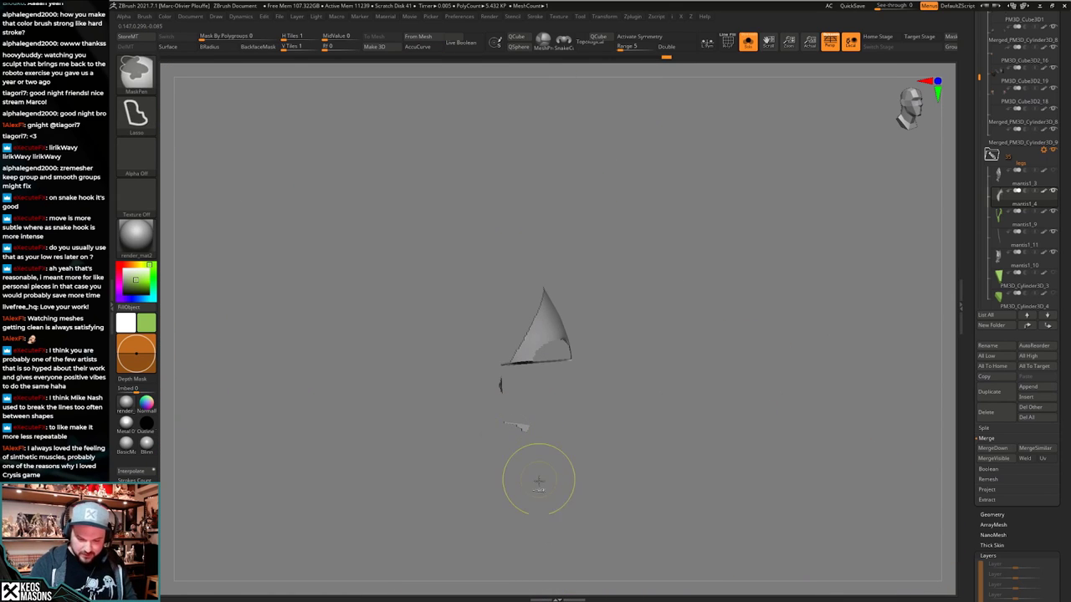
key("ctrl+z")
right_click(539, 478)
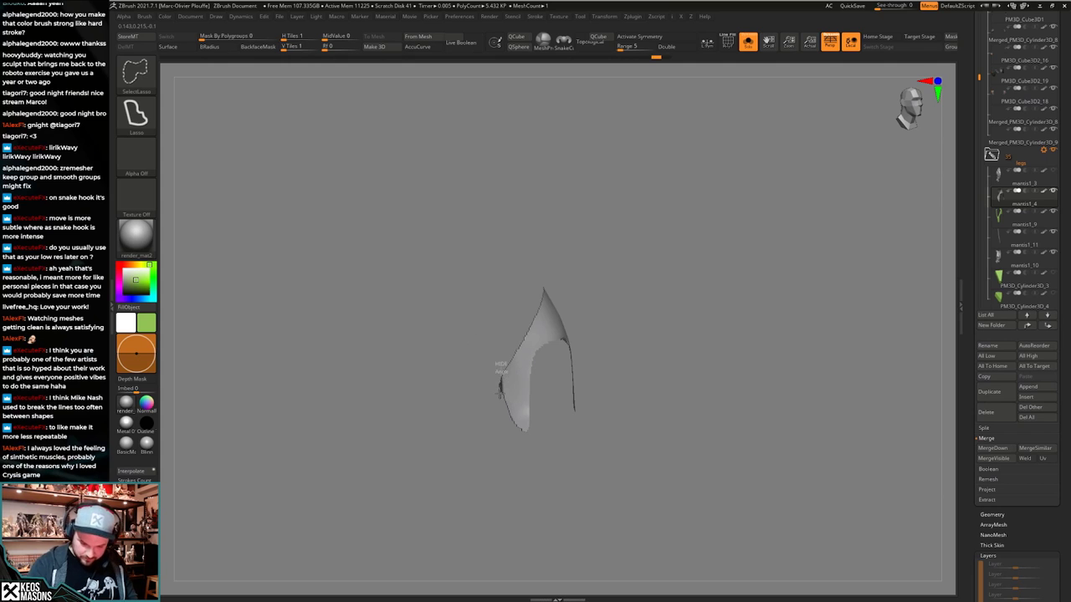
left_click_drag(476, 340, 480, 340, "ctrl+alt+shift")
right_click_drag(547, 449, 551, 462, "ctrl")
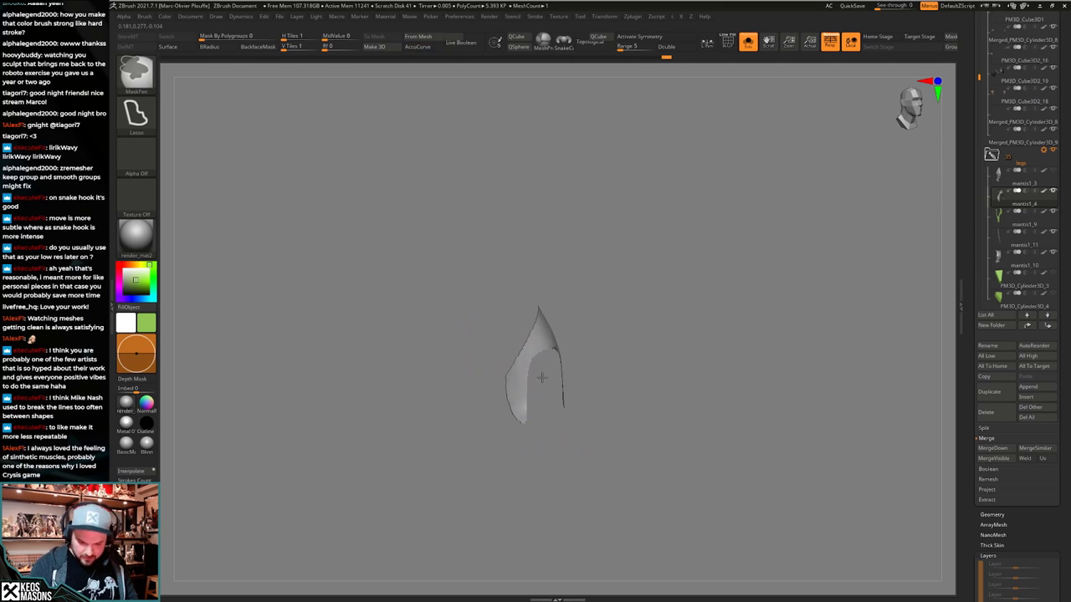
Show the full figure and nudge the rear lower edge of the white upper-thigh patch with the Move brush.
left_click(657, 437, "ctrl+shift")
right_click_drag(622, 446, 621, 412)
right_click(621, 411)
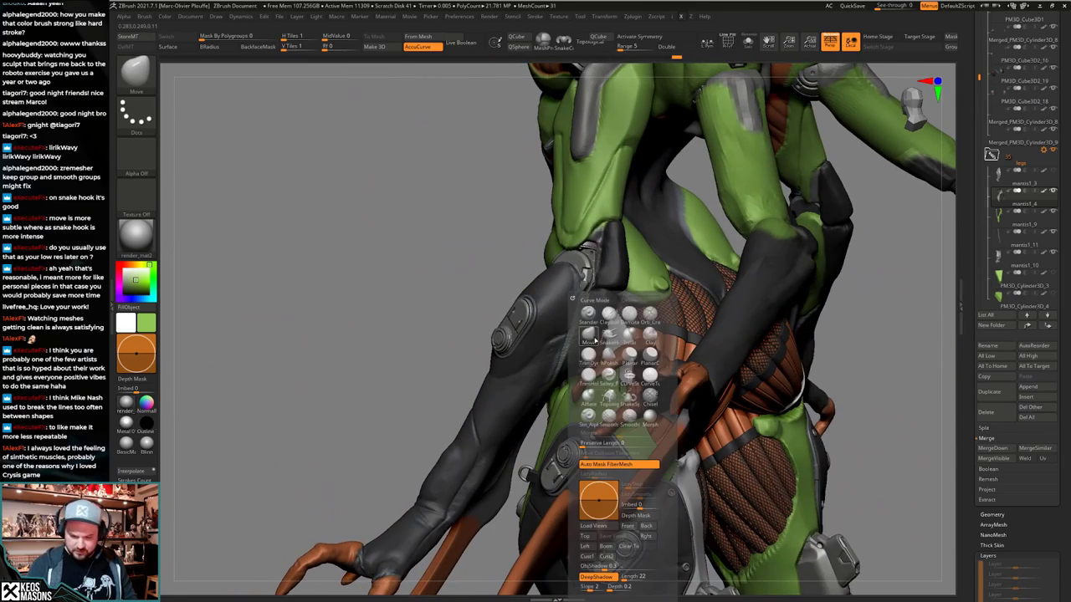
key("b")
left_click(748, 41)
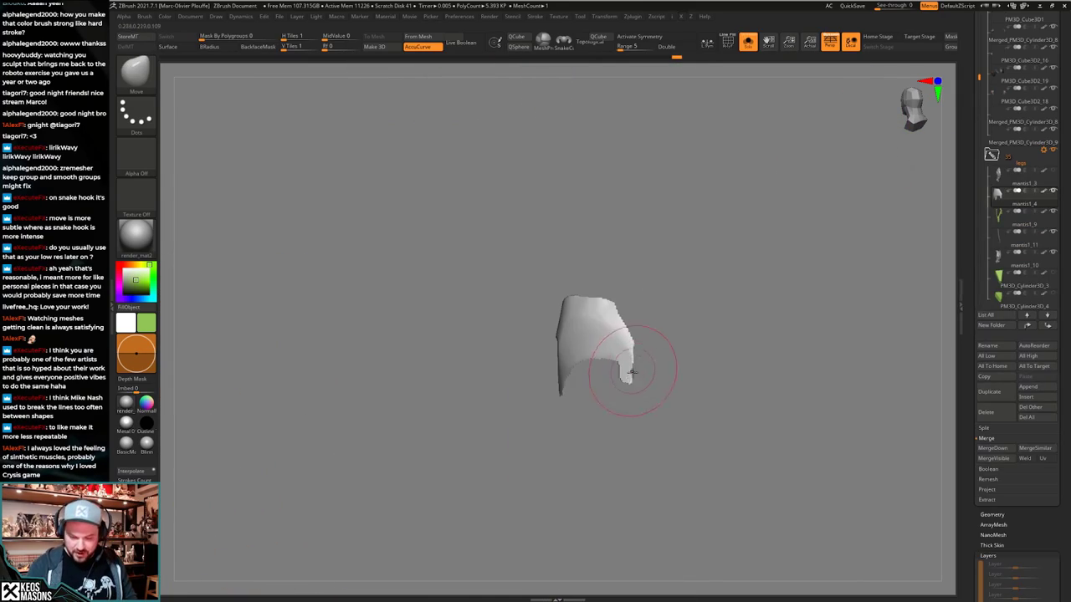
key("shift+s")
mouse_move(631, 372)
right_mouse_down()
mouse_move(597, 422)
mouse_move(624, 385)
right_mouse_up()
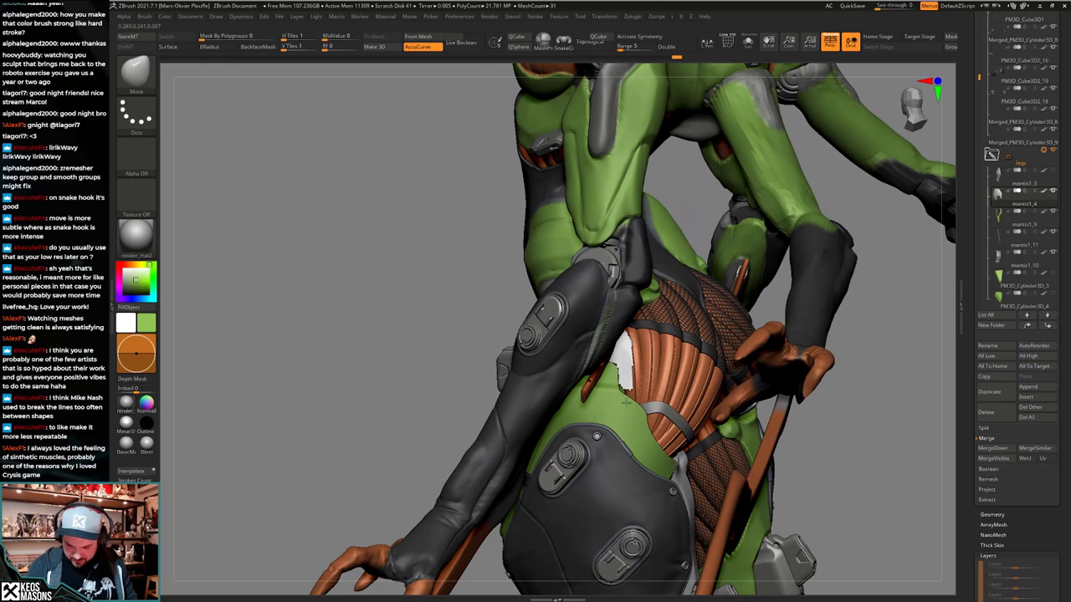
right_click(625, 402)
left_click_drag(631, 386, 633, 392)
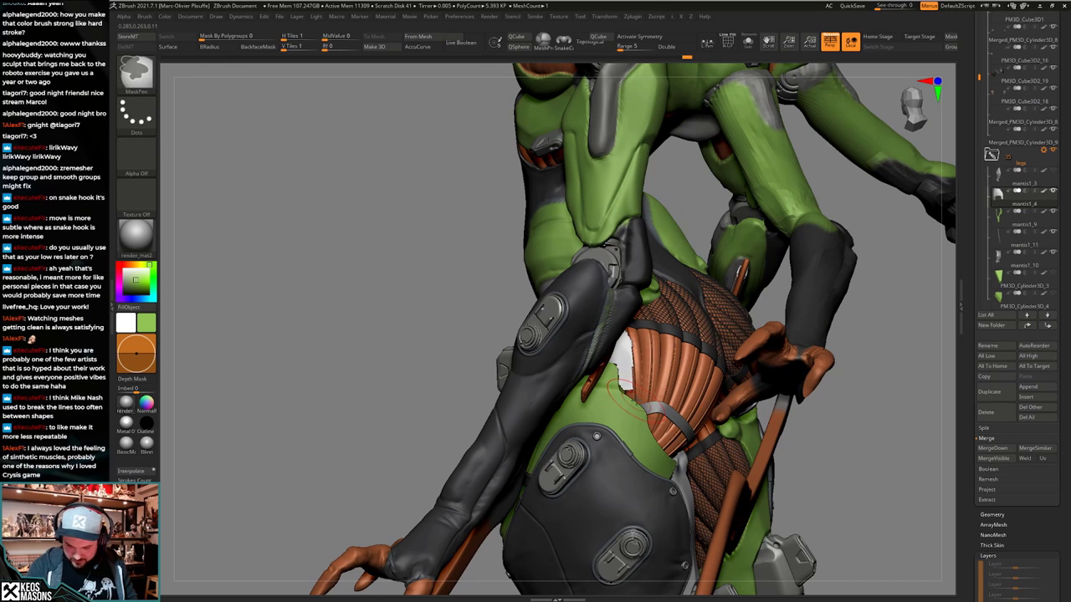
Flatten the outer surface of the white upper-thigh patch with the hPolish brush, working around its front and side.
right_click_drag(640, 421, 548, 356)
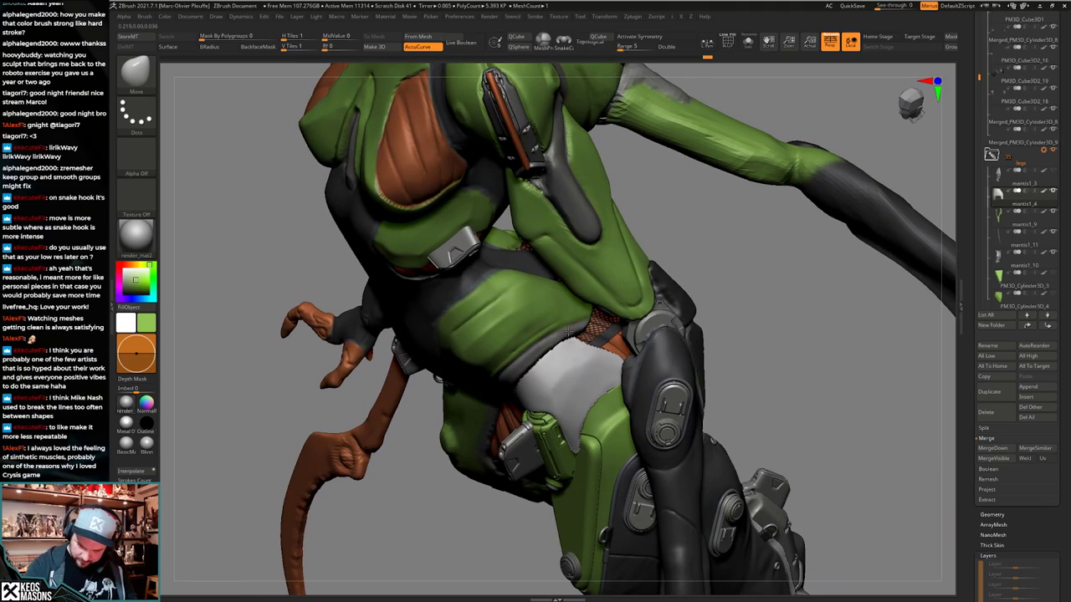
mouse_move(579, 299)
right_mouse_down()
mouse_move(640, 289)
mouse_move(575, 328)
mouse_move(618, 322)
mouse_move(634, 432)
mouse_move(688, 448)
mouse_move(699, 473)
mouse_move(592, 457)
mouse_move(644, 448)
mouse_move(585, 444)
right_mouse_up()
key("space")
left_click(574, 355)
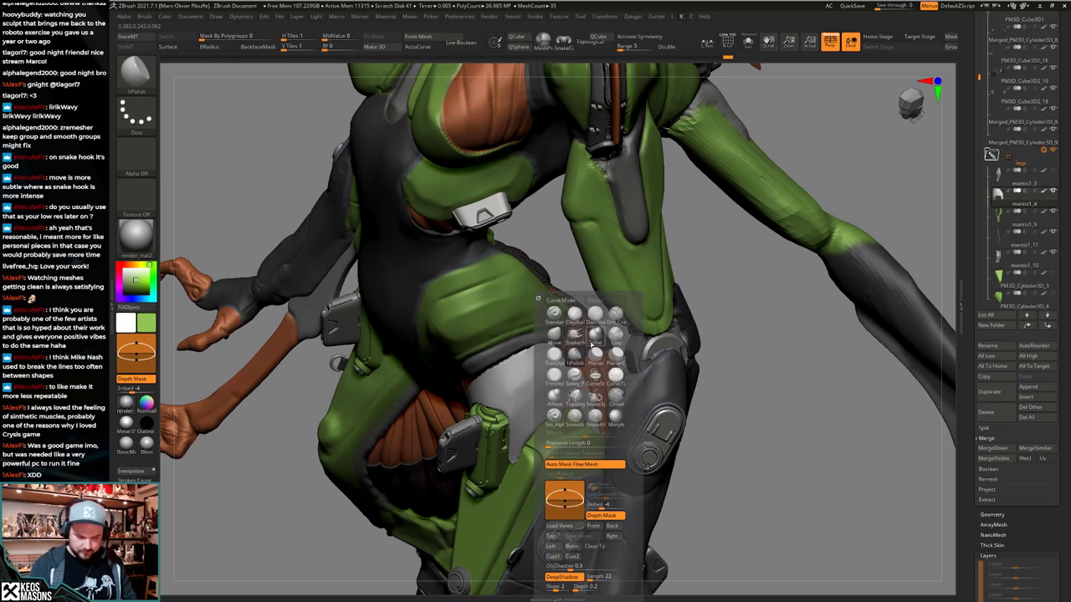
right_click_drag(568, 379, 570, 423)
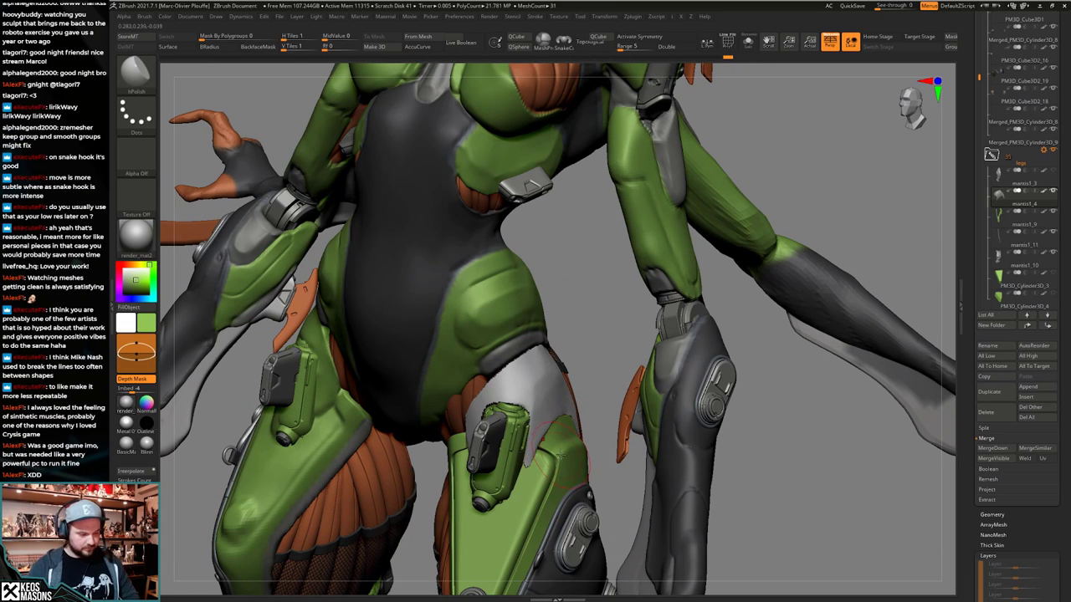
right_click_drag(568, 444, 338, 447)
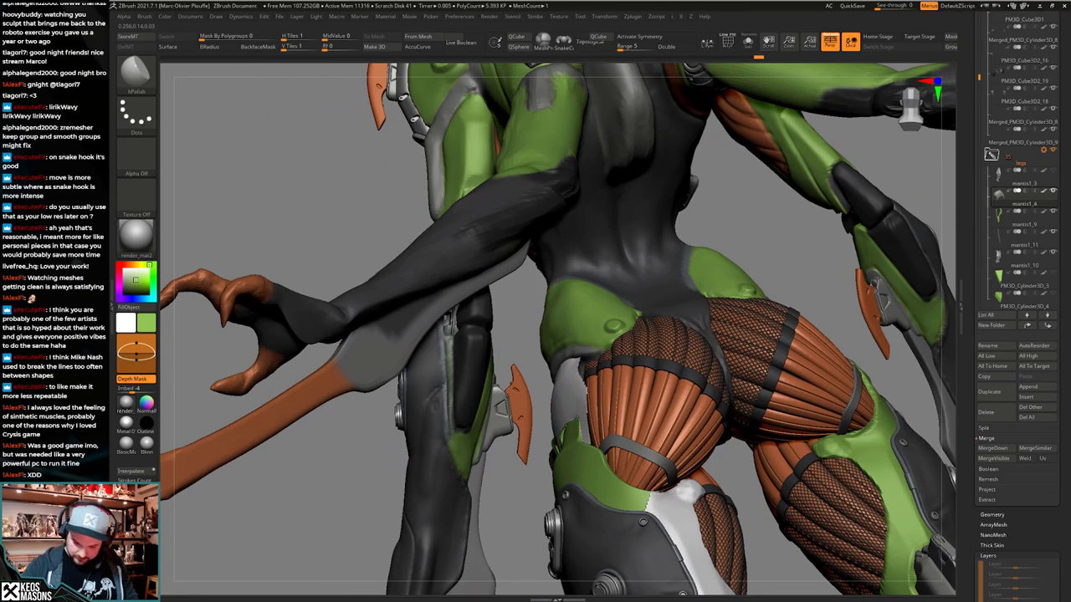
mouse_move(604, 411)
right_mouse_down()
mouse_move(553, 390)
mouse_move(548, 415)
mouse_move(492, 408)
mouse_move(516, 392)
right_mouse_up()
mouse_move(502, 445)
right_mouse_down()
mouse_move(483, 452)
mouse_move(492, 435)
right_mouse_up()
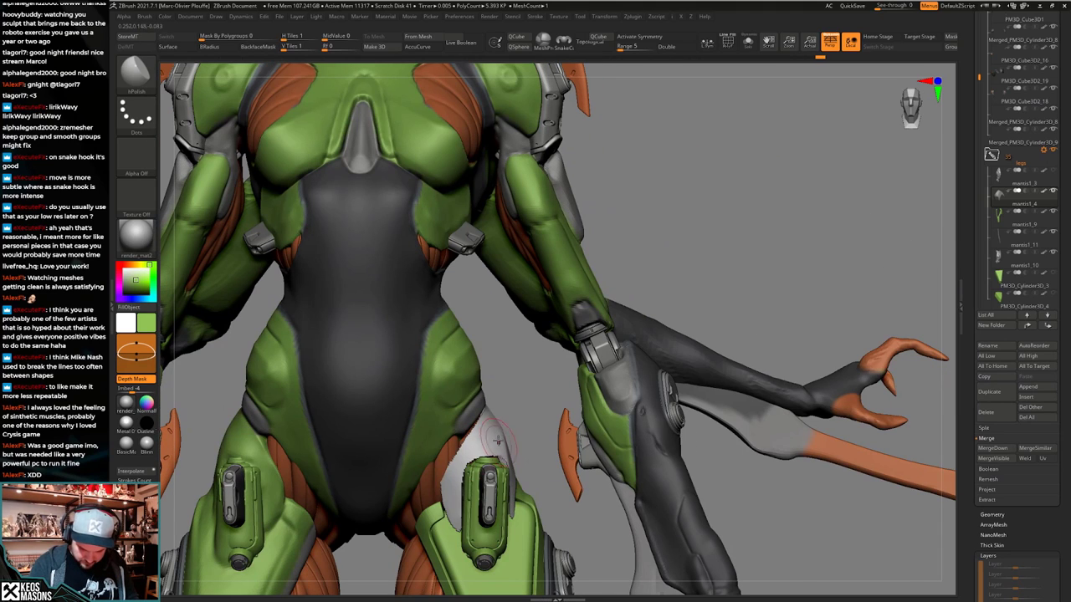
right_click_drag(456, 493, 510, 381, "alt")
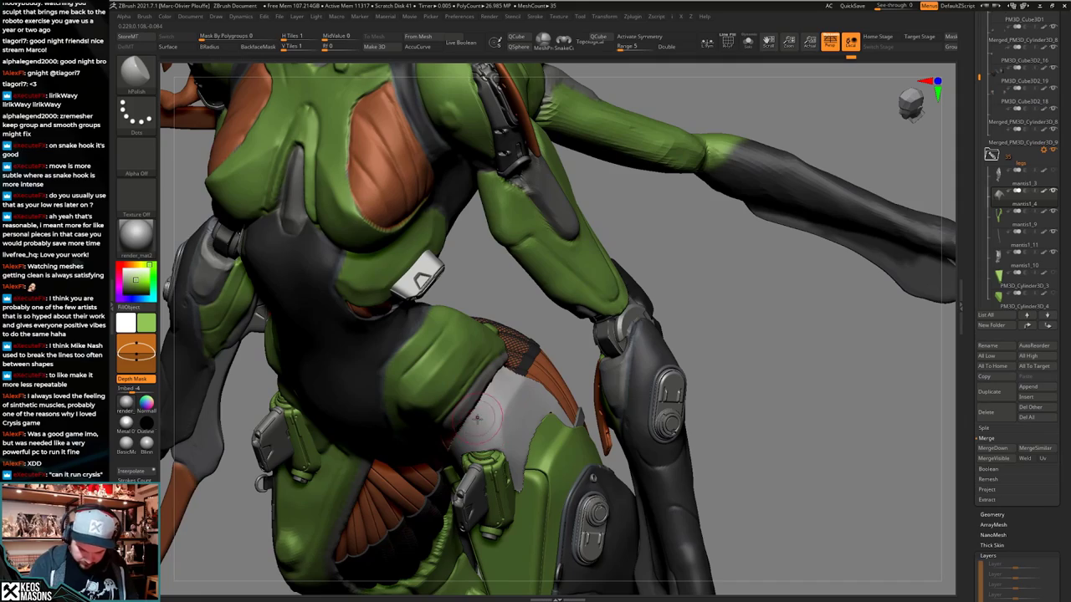
mouse_move(503, 397)
right_mouse_down()
mouse_move(491, 443)
mouse_move(525, 386)
mouse_move(535, 446)
mouse_move(447, 433)
mouse_move(536, 435)
mouse_move(544, 477)
right_mouse_up()
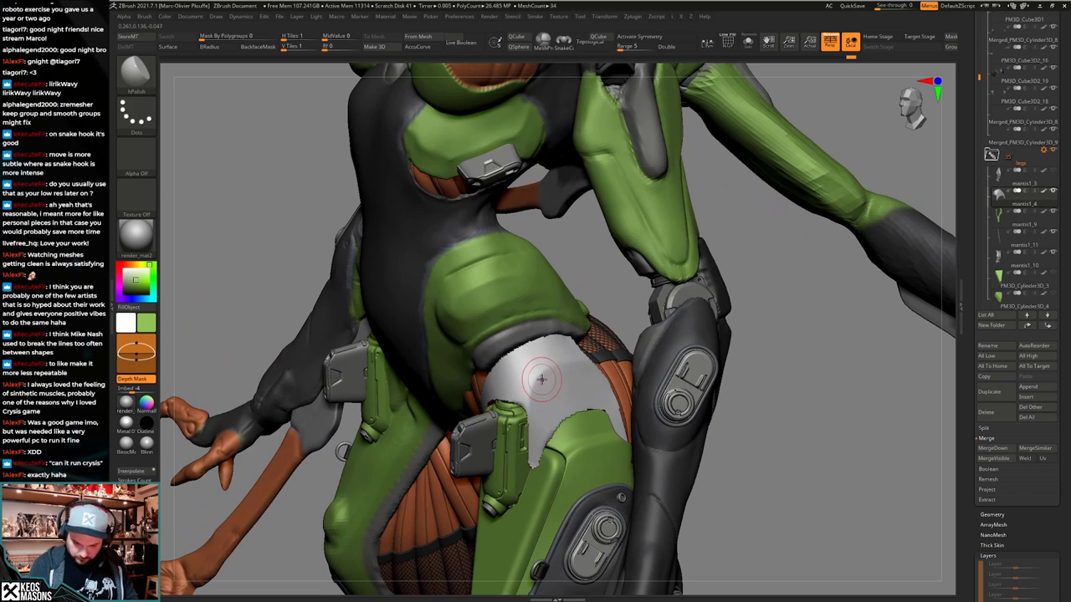
right_click_drag(543, 419, 554, 401)
right_click_drag(576, 358, 543, 379)
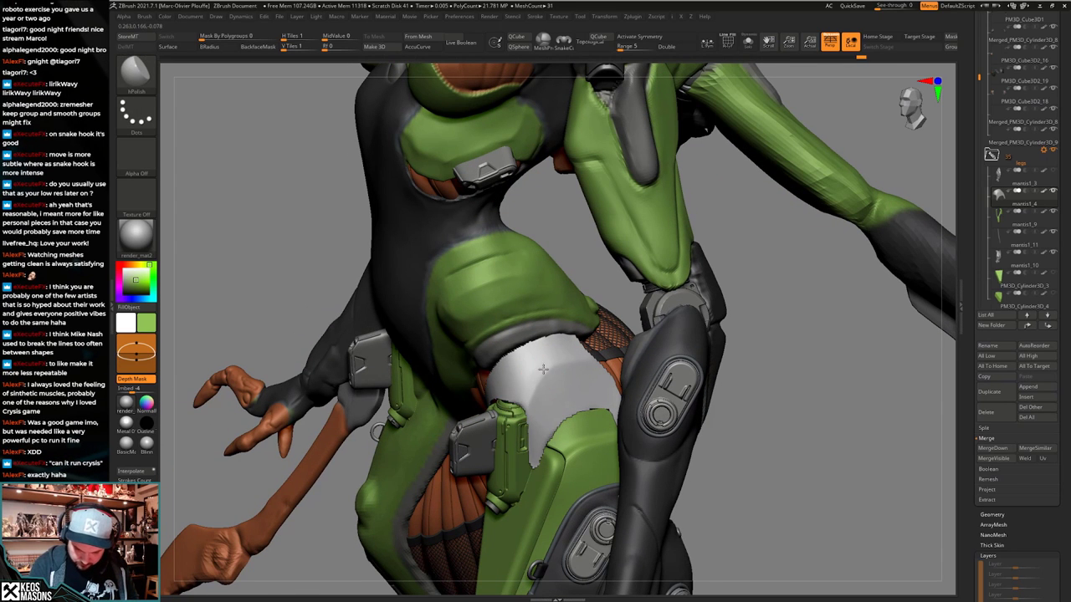
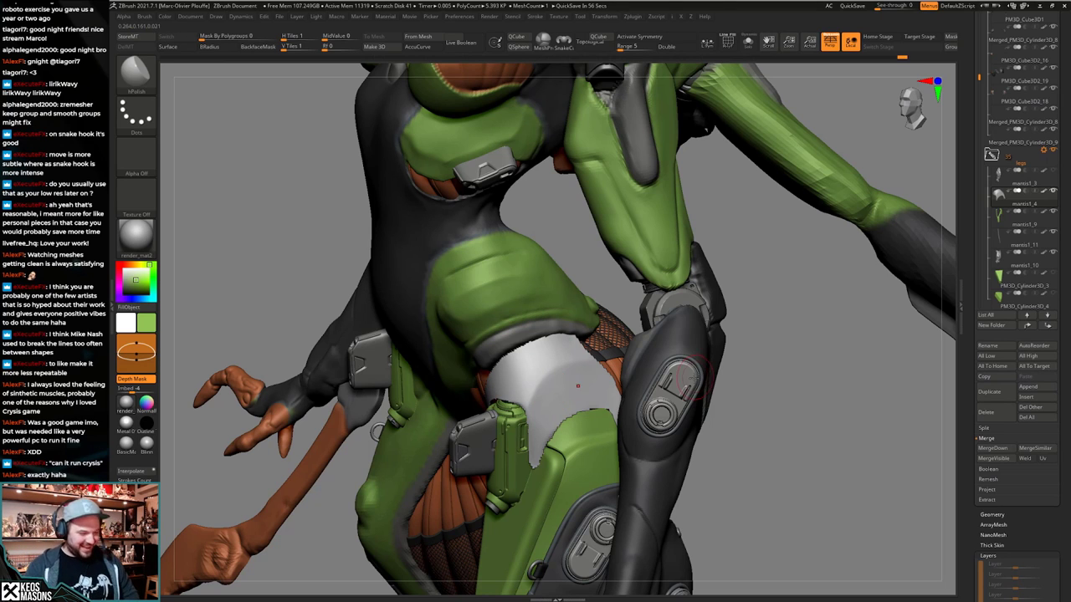
Polish the plane change across the upper front of the thigh patch, below the green hip armor.
mouse_move(594, 413)
right_mouse_down()
mouse_move(553, 376)
mouse_move(629, 400)
mouse_move(552, 364)
right_mouse_up()
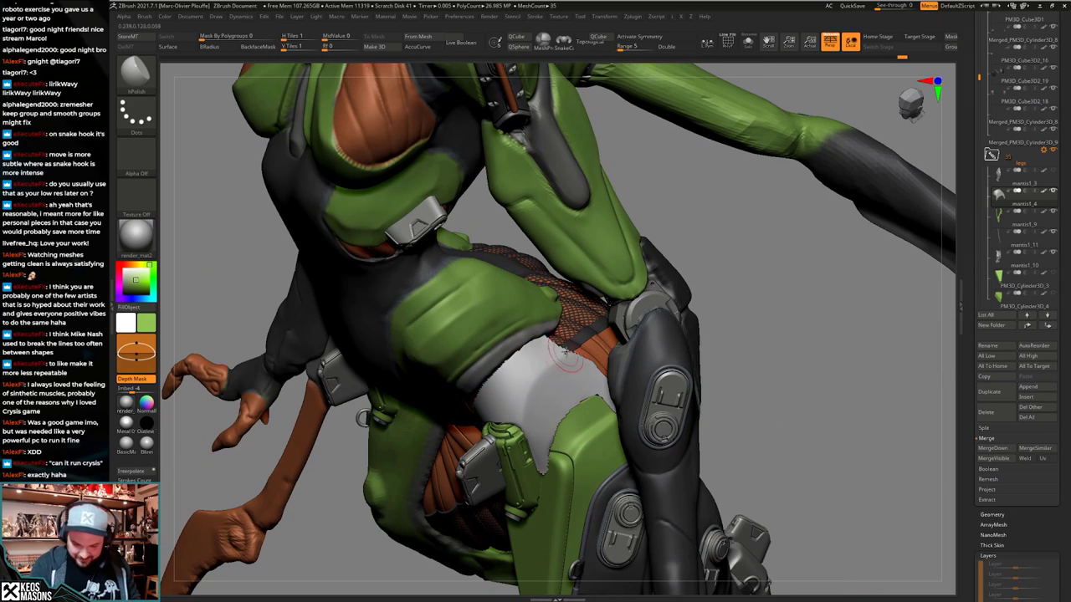
left_click_drag(535, 380, 541, 387)
right_click_drag(540, 386, 544, 363)
left_click_drag(545, 364, 540, 376)
right_click_drag(540, 377, 549, 354)
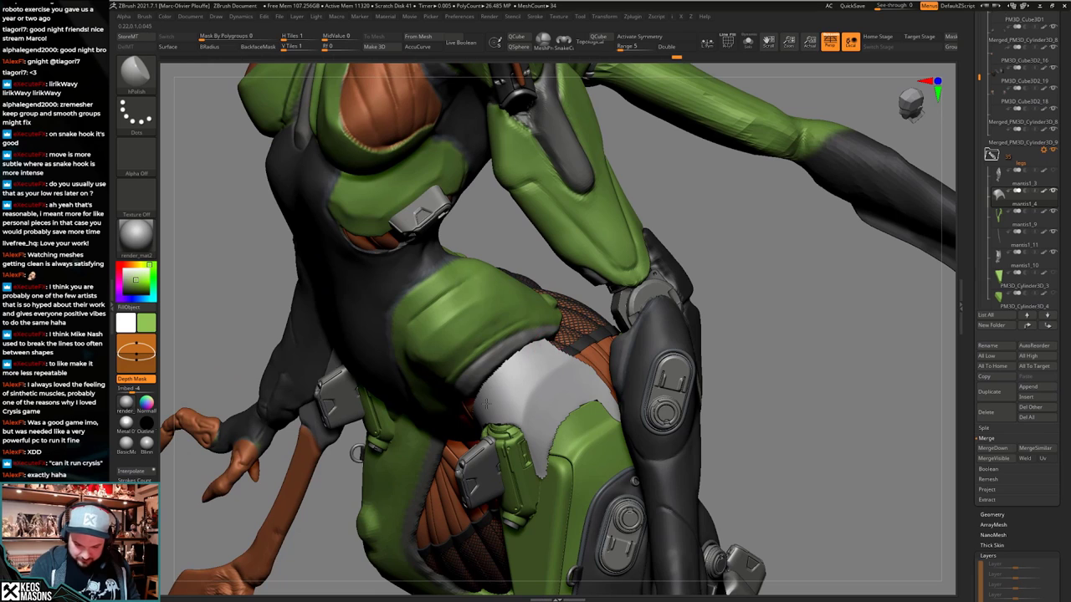
mouse_move(487, 403)
right_mouse_down()
mouse_move(583, 410)
mouse_move(603, 373)
mouse_move(646, 355)
right_mouse_up()
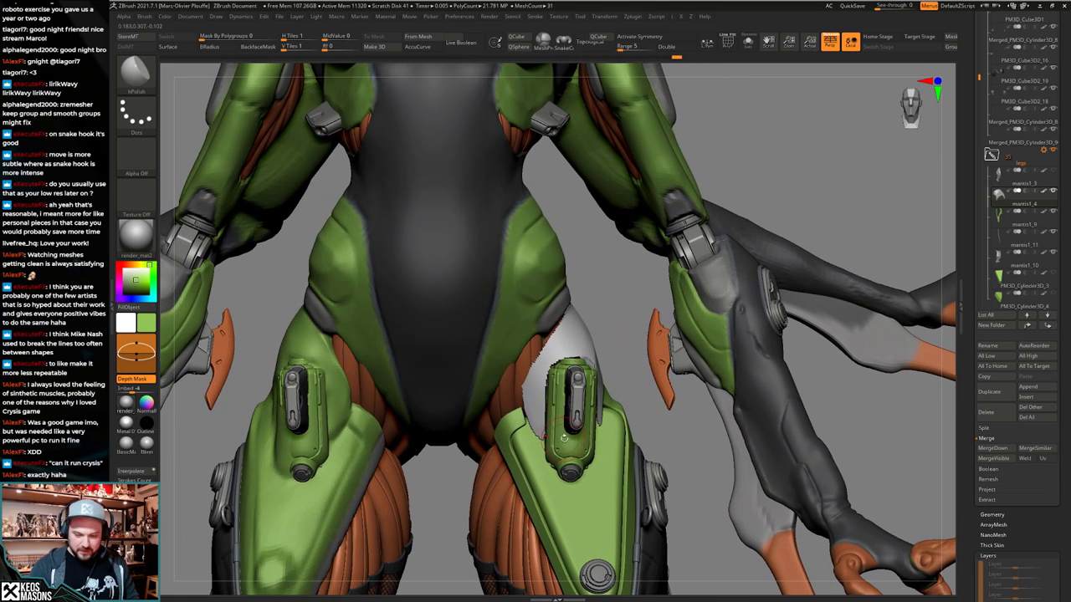
key("alt+s")
key("alt+s")
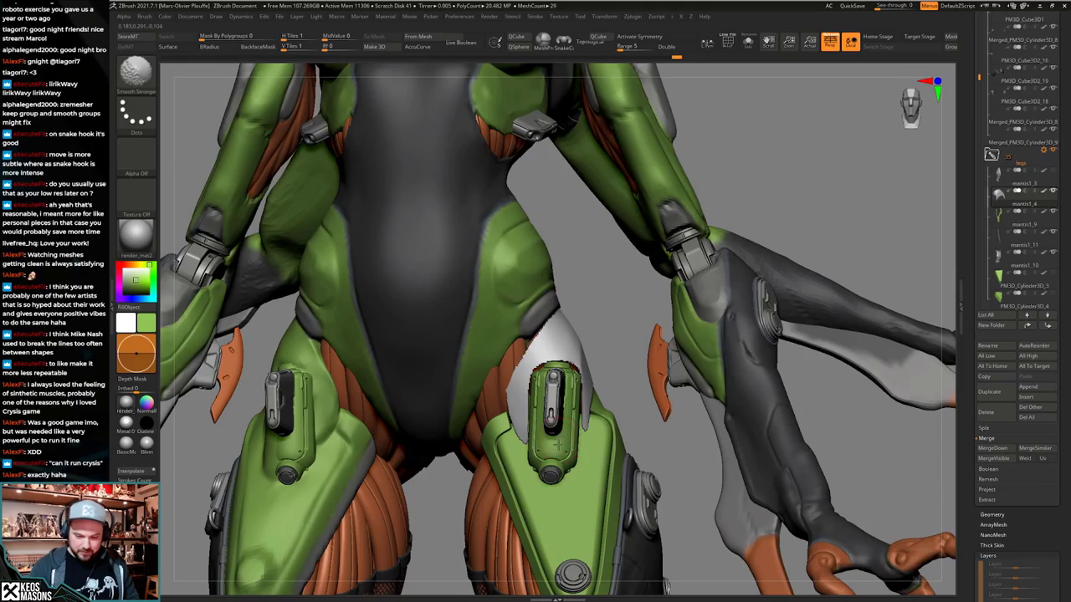
Hide a thin sliver along the thigh patch's upper edge, below the hip armor, and delete the hidden geometry.
right_click_drag(565, 425, 506, 228, "ctrl")
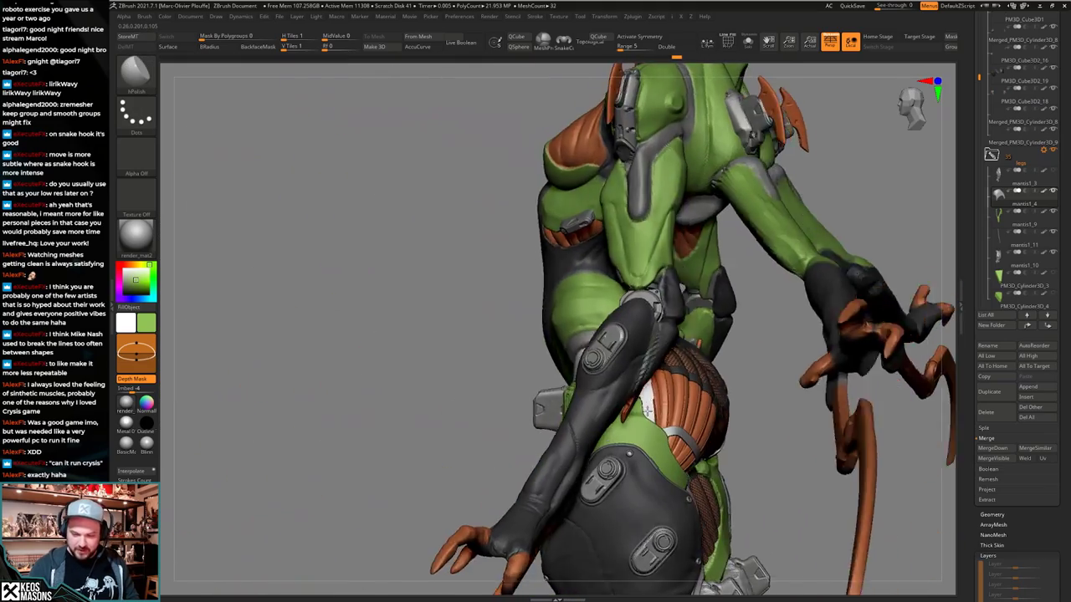
mouse_move(845, 277)
right_mouse_down()
mouse_move(813, 286)
mouse_move(795, 307)
mouse_move(932, 302)
mouse_move(950, 322)
right_mouse_up()
right_click_drag(594, 402, 525, 378)
key("alt+s")
key("alt+s")
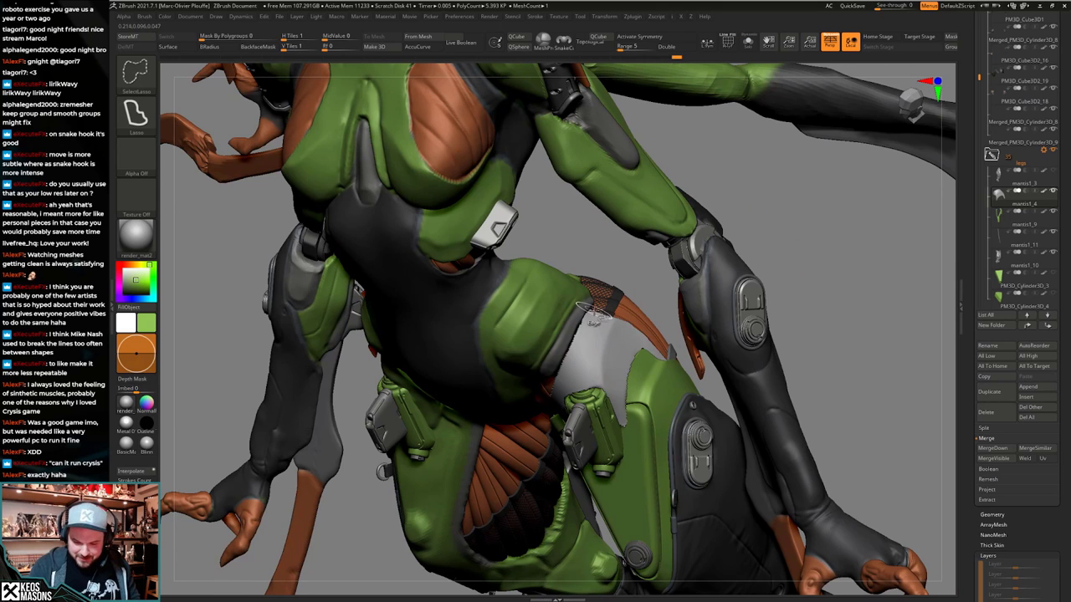
right_click_drag(607, 353, 647, 296)
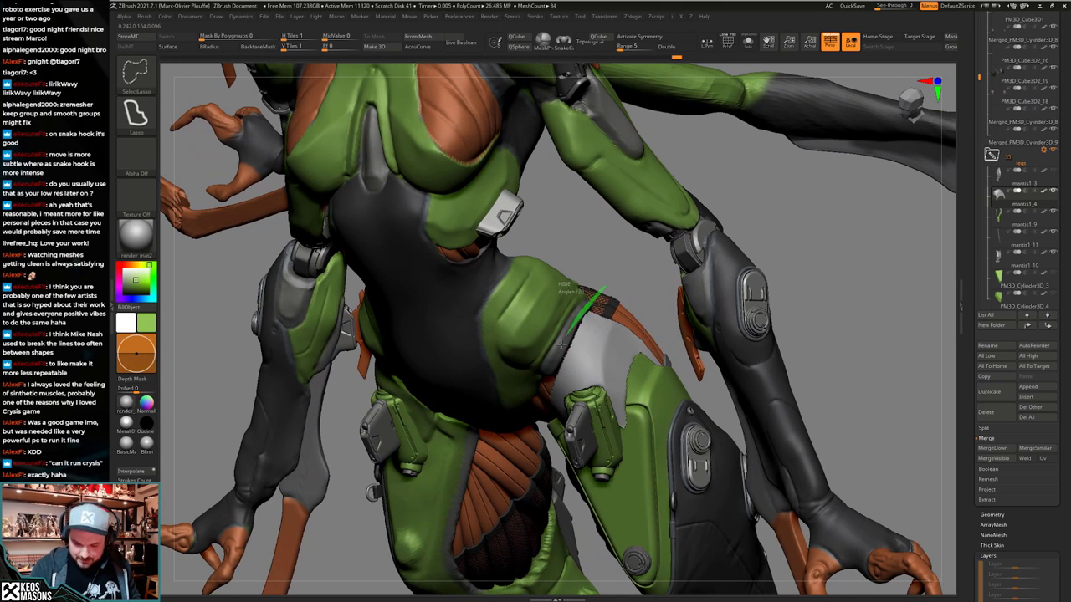
left_click_drag(588, 313, 620, 280, "ctrl+alt+shift")
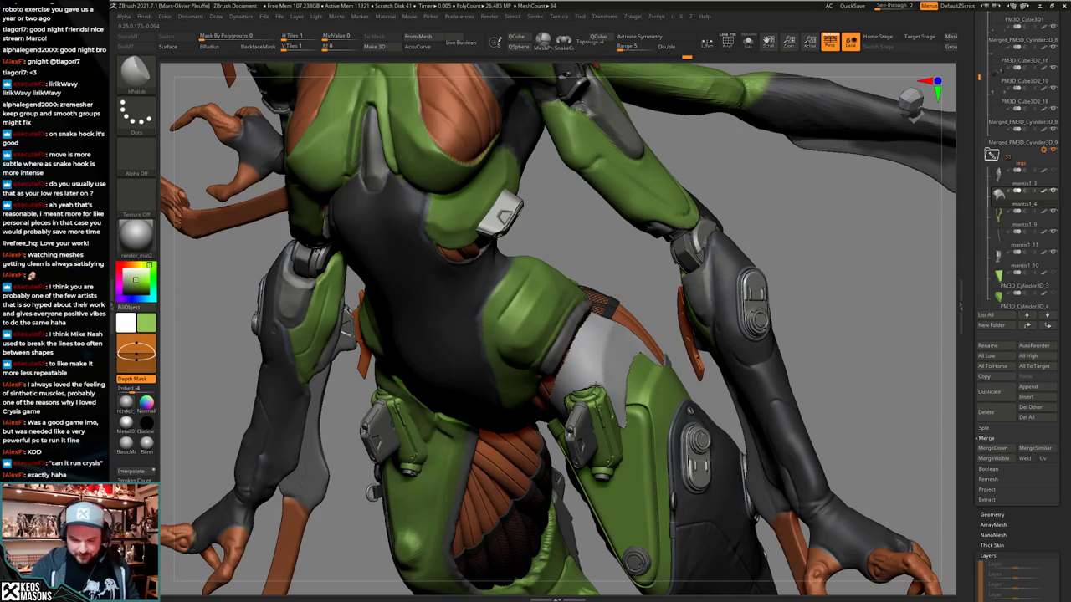
right_click_drag(596, 386, 452, 411, "shift")
key("ctrl+shift+d")
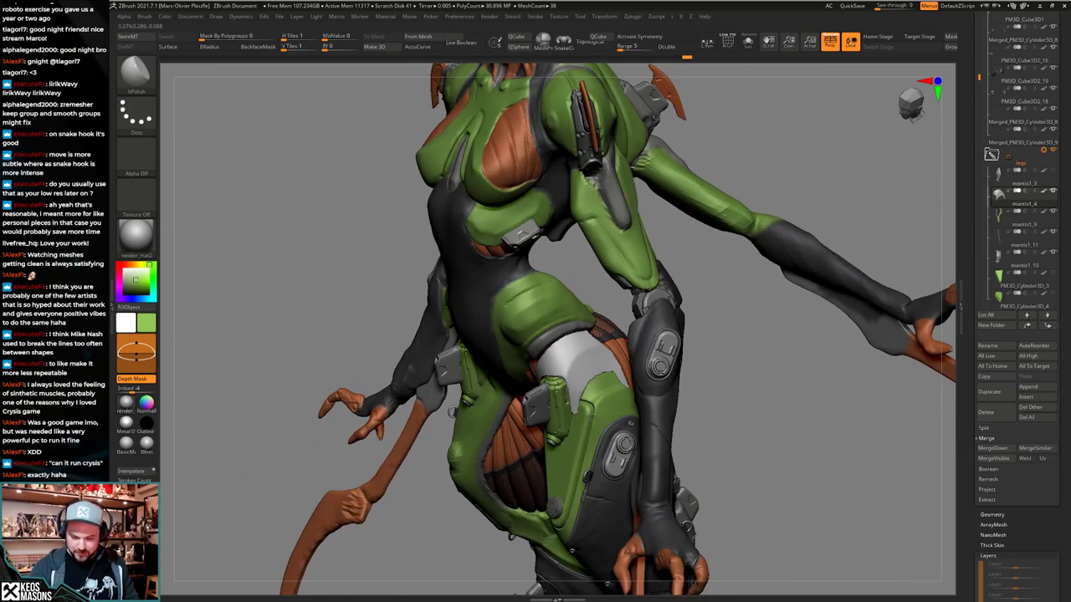
Reshape the front of the thigh patch around the holster using the Move brush with an adjusted draw size.
right_click_drag(591, 416, 582, 368)
key("space")
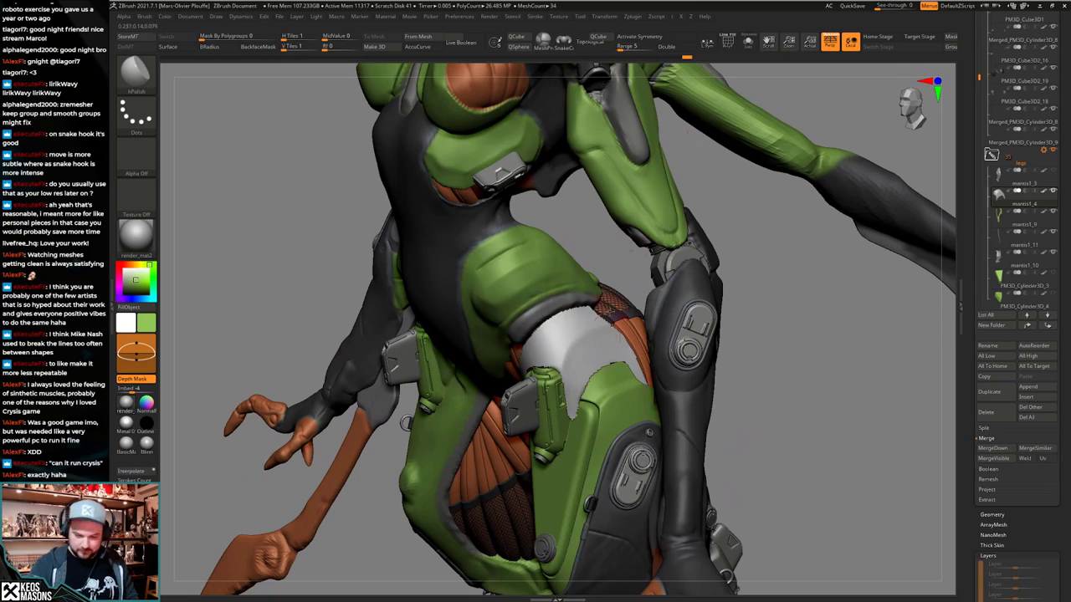
right_click_drag(611, 394, 671, 398, "shift")
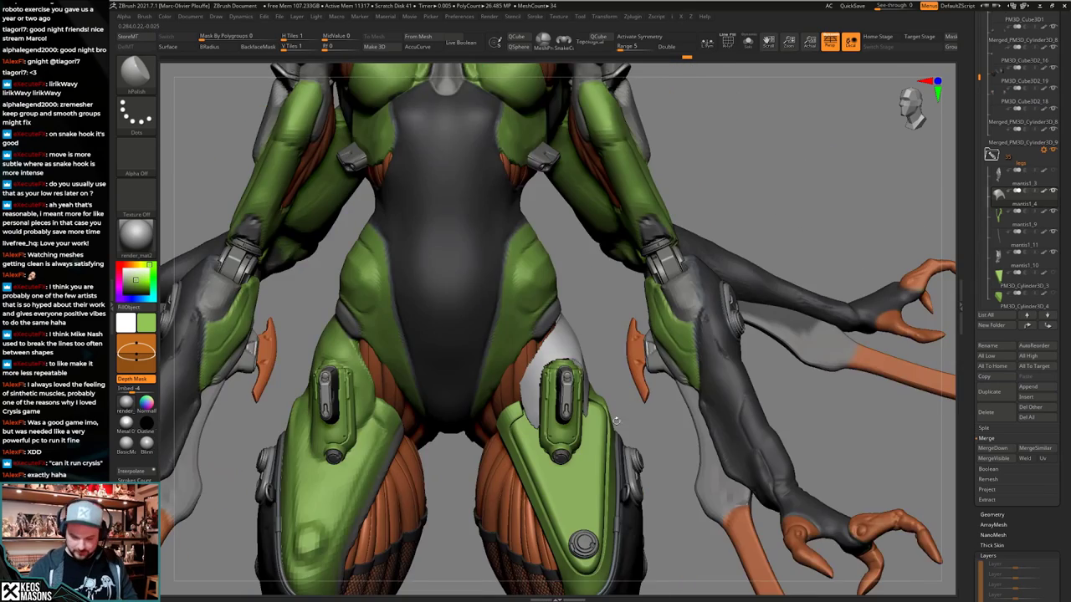
mouse_move(590, 419)
right_mouse_down("alt")
mouse_move(594, 369)
mouse_move(618, 387)
mouse_move(592, 393)
mouse_move(562, 365)
mouse_move(585, 377)
mouse_move(553, 380)
right_mouse_up("alt")
key("space")
left_click(578, 377)
key("space")
left_click_drag(552, 388, 558, 387)
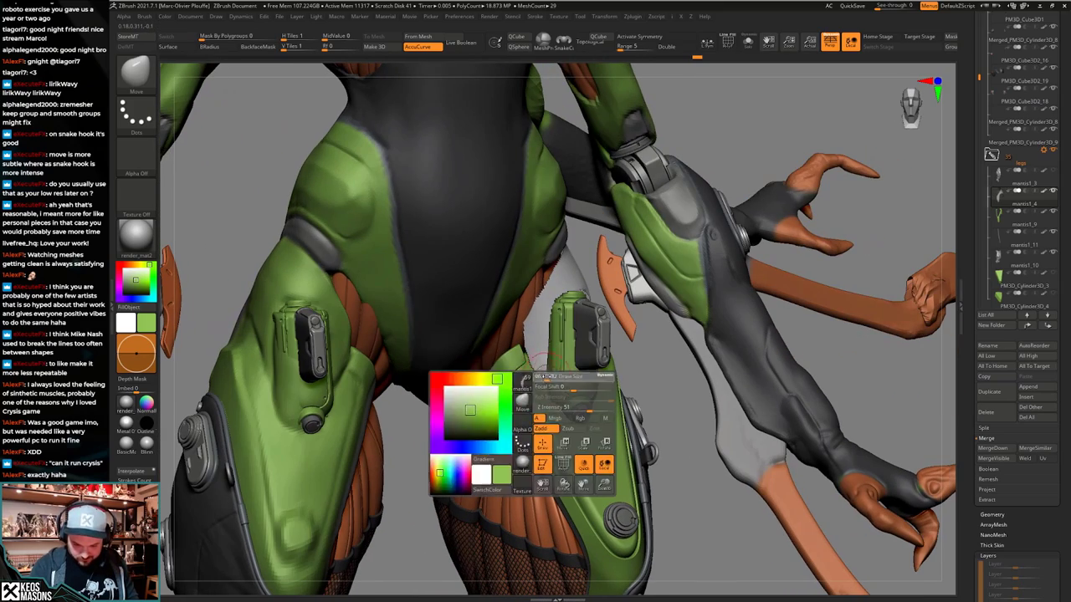
mouse_move(537, 400)
right_mouse_down("ctrl")
mouse_move(545, 360)
mouse_move(615, 447)
mouse_move(618, 427)
right_mouse_up("ctrl")
right_click_drag(618, 427, 589, 439)
Isolate the thigh patch and split it into two polygroups along the crease between its front and side planes.
key("ctrl+shift+s")
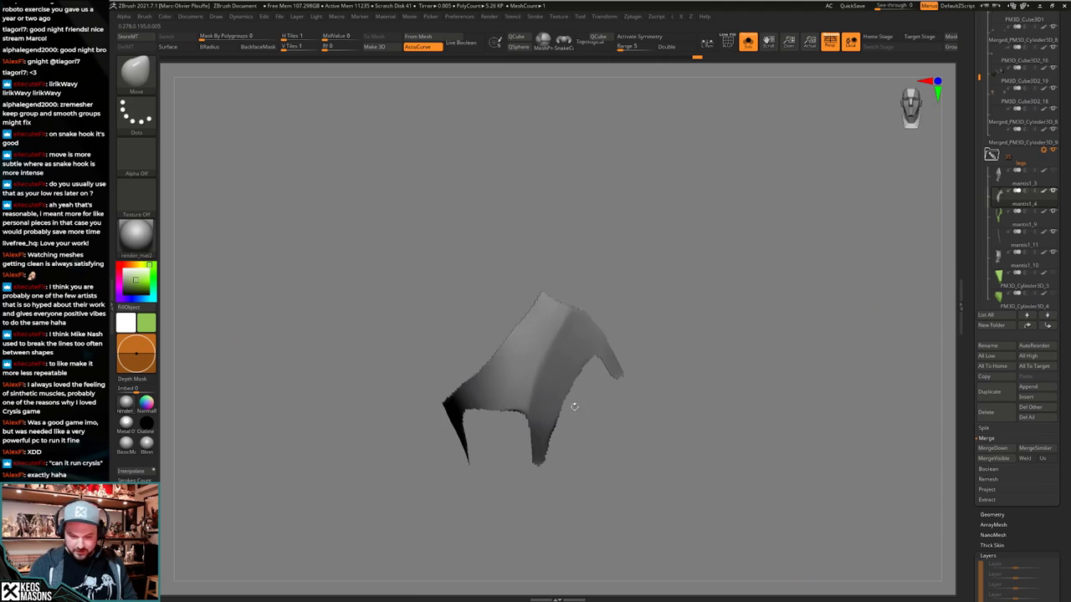
right_click_drag(567, 384, 573, 376)
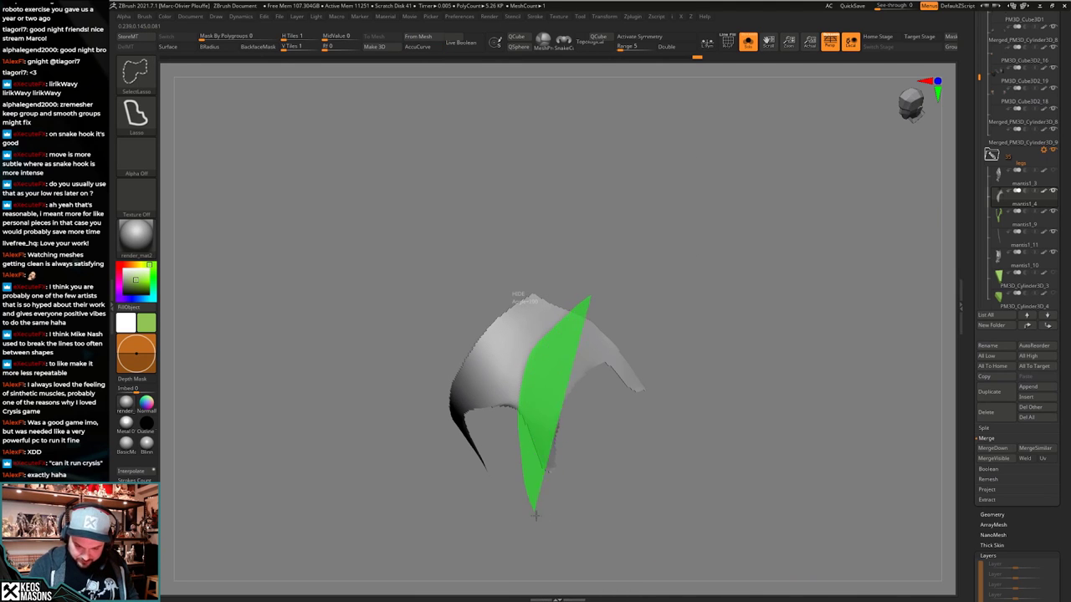
left_click_drag(535, 516, 788, 272, "ctrl+alt+shift")
key("ctrl+w")
left_click(636, 420, "ctrl+shift")
key("shift+f")
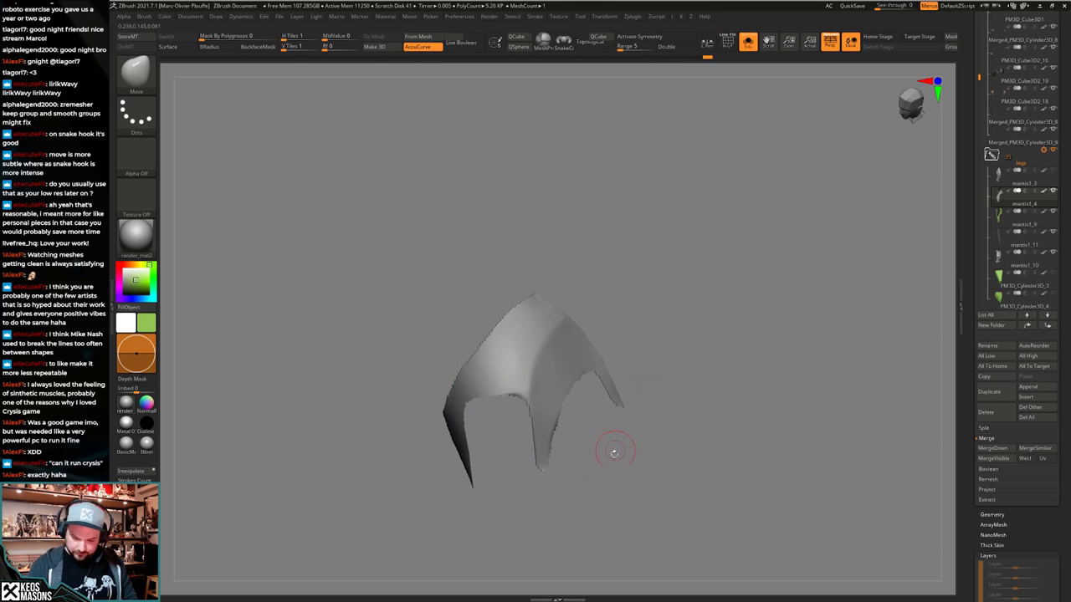
mouse_move(614, 453)
right_mouse_down()
mouse_move(610, 438)
mouse_move(603, 444)
right_mouse_up()
key("shift+s")
key("shift+s")
key("shift+f")
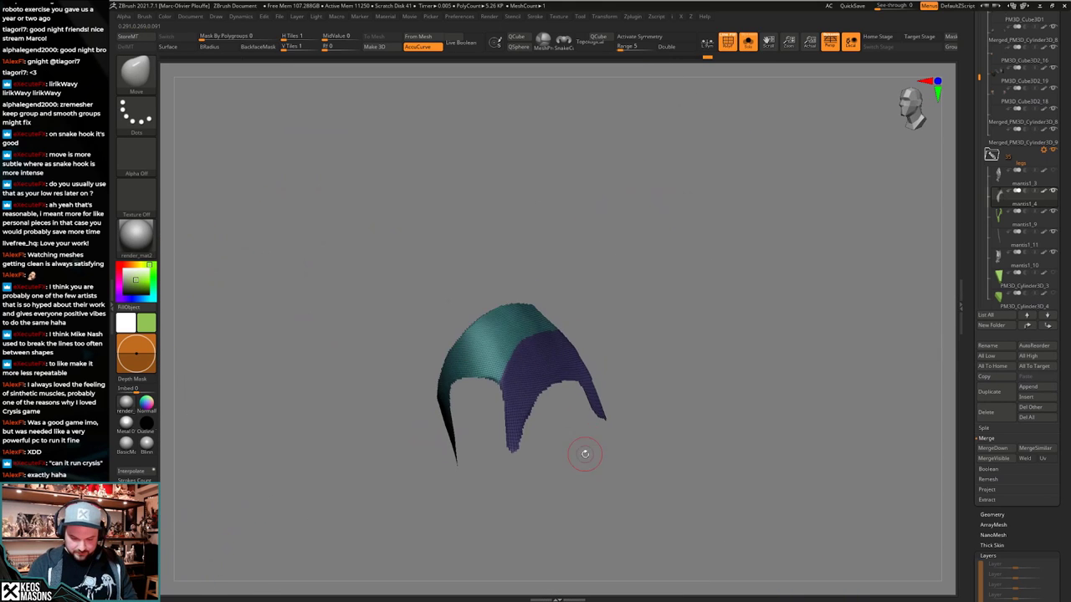
Mask the thigh patch's border edges, then invert and soften the mask so the borders are left editable.
key("shift+f")
key("space")
left_click(609, 339)
left_click(570, 332)
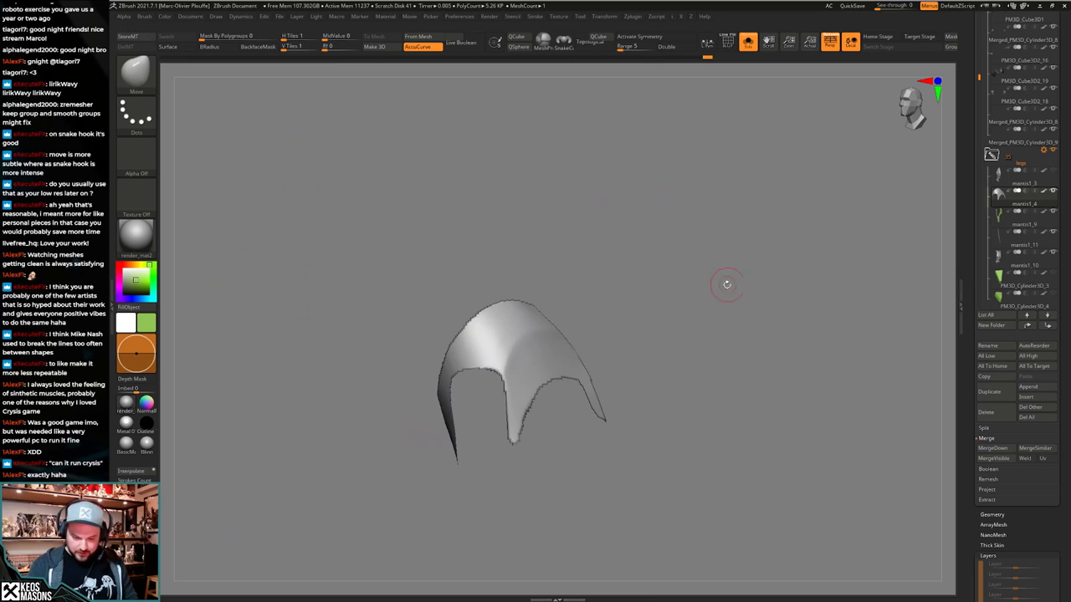
left_click(726, 286, "ctrl")
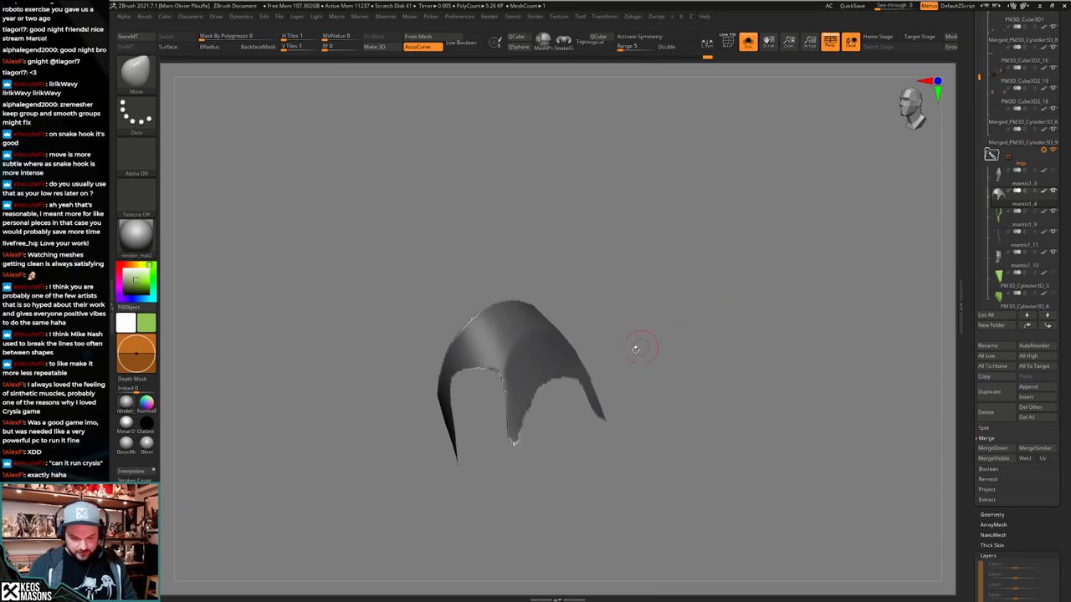
left_click(564, 359, "ctrl")
Smooth the jagged borders of the thigh patch with Polish and clear the mask.
key("space")
left_click(600, 558)
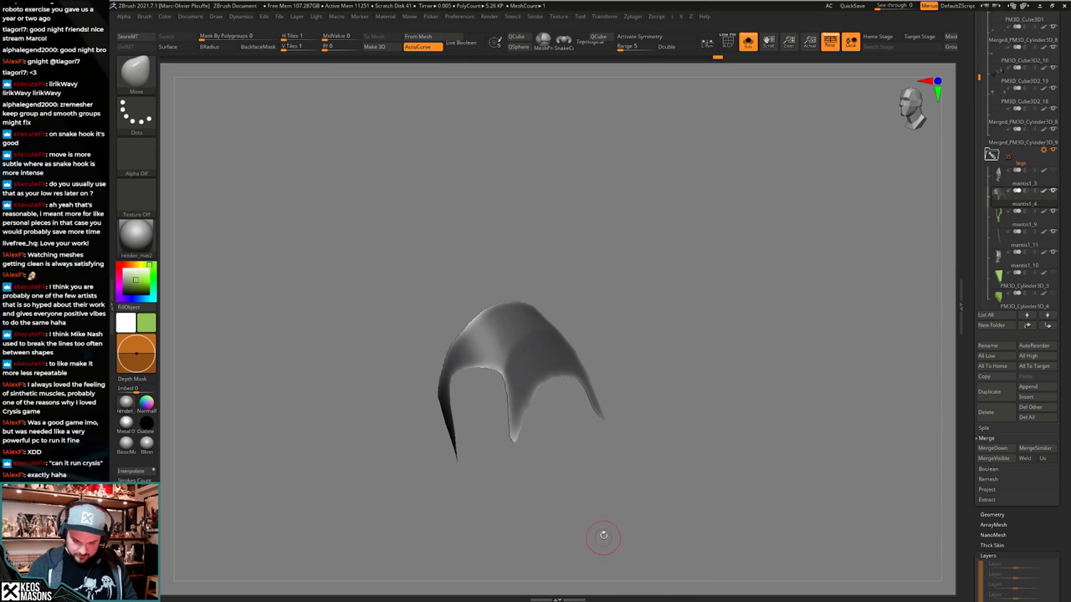
left_click_drag(603, 535, 606, 515, "ctrl")
left_click_drag(606, 515, 642, 403)
Turn on KeepGroups and ZRemesh the isolated thigh patch with a target polygons count of 0.1.
key("shift+s")
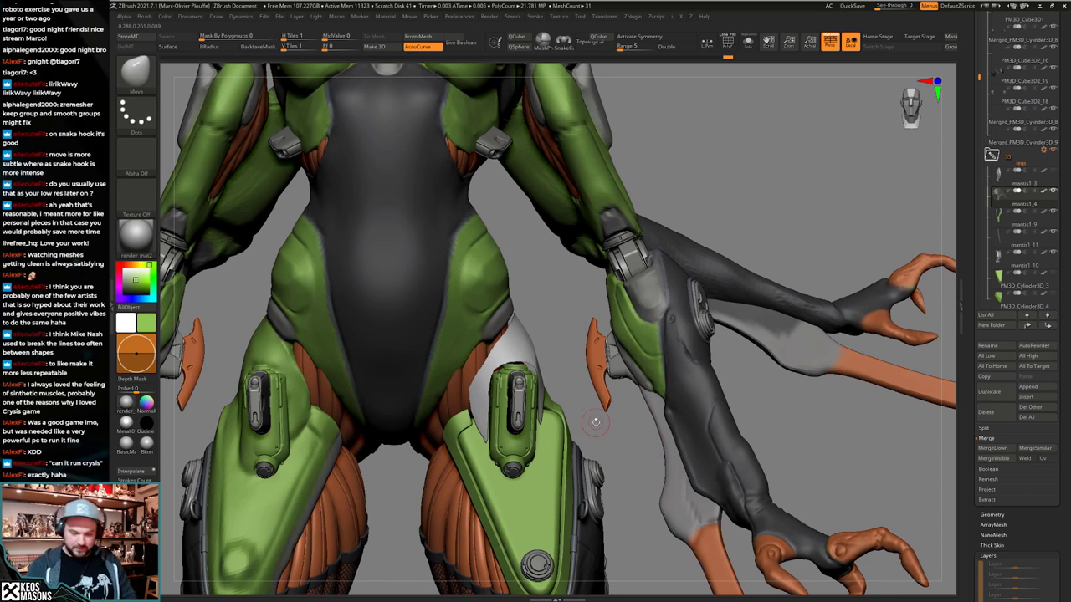
key("shift+s")
mouse_move(595, 422)
left_mouse_down()
mouse_move(602, 416)
mouse_move(583, 438)
left_mouse_up()
key("shift+f")
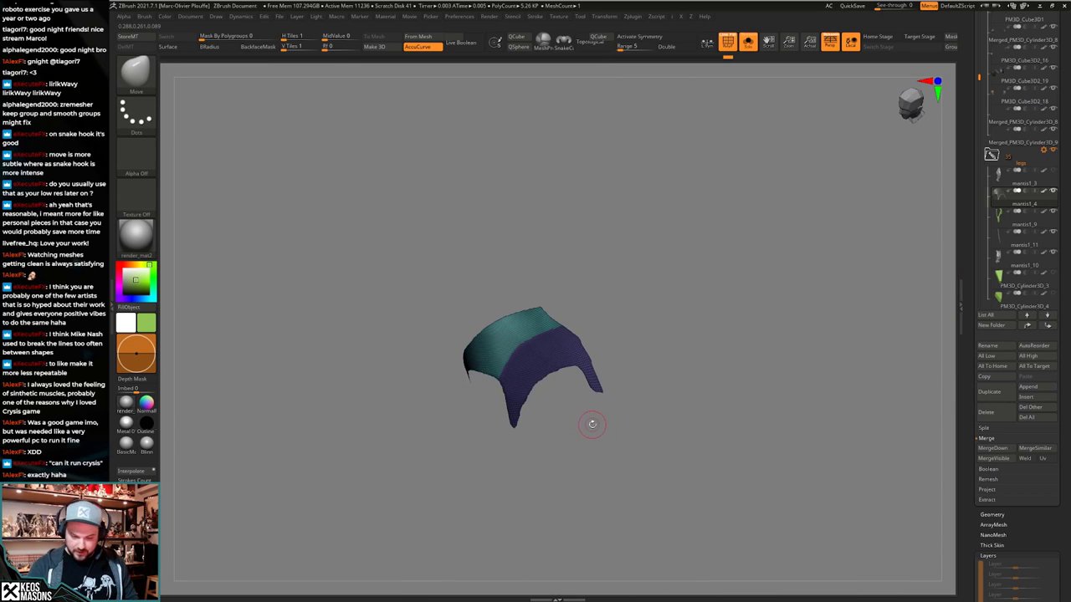
key("space")
key("2")
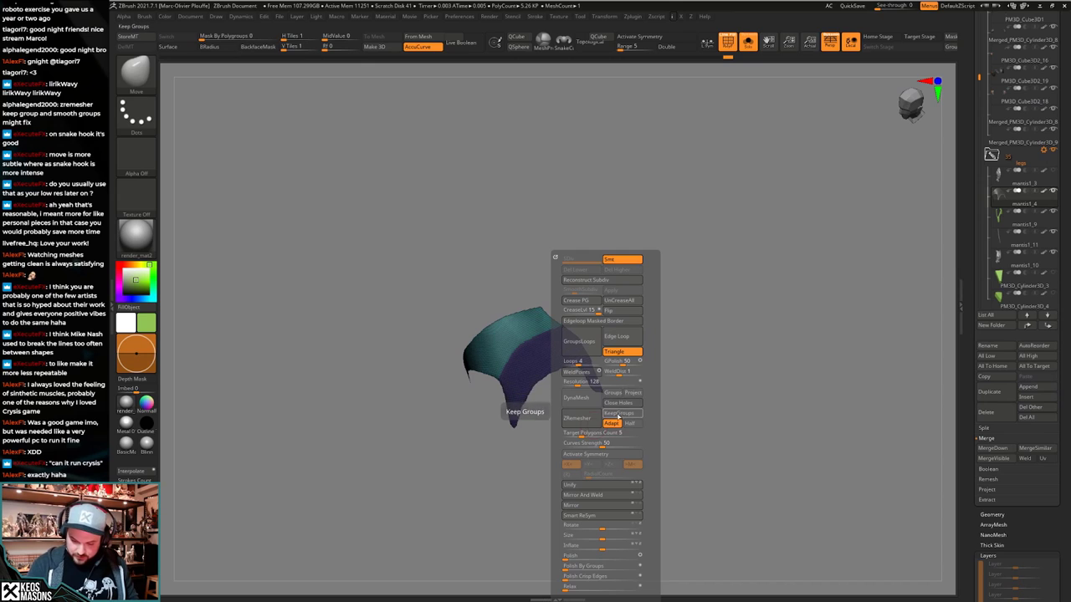
left_click(621, 414)
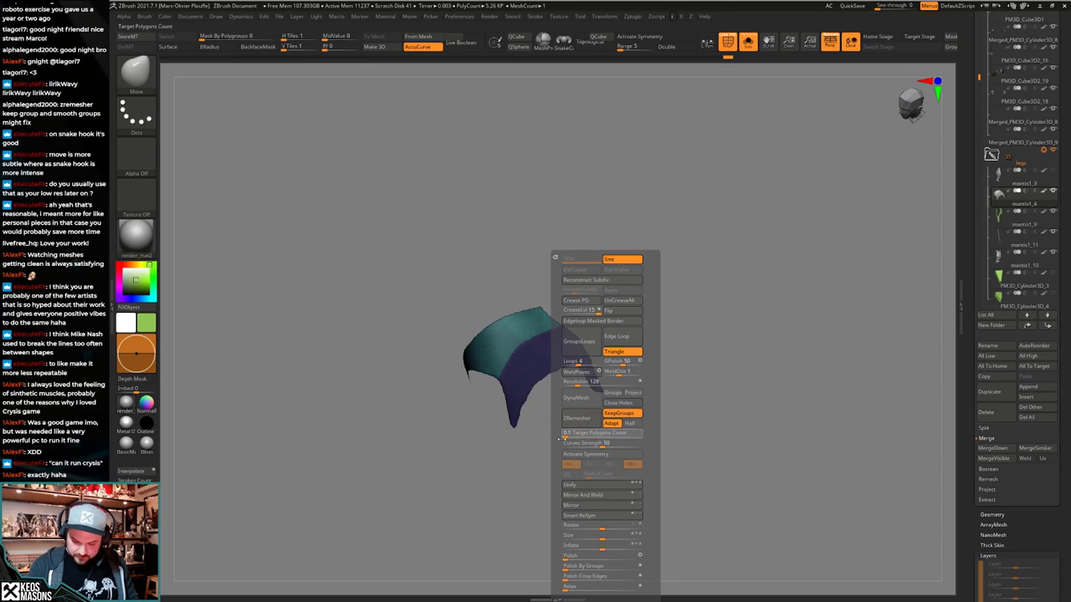
left_click(579, 418)
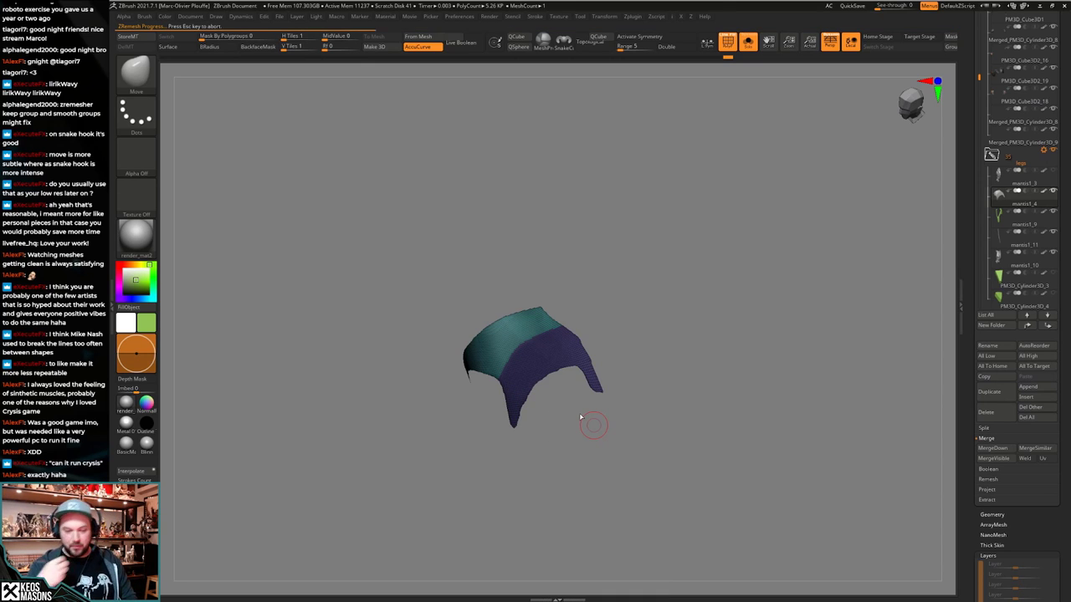
Check the remeshed thigh patch with subdivision smoothing previewed, then undo the remesh.
mouse_move(713, 354)
left_mouse_down()
mouse_move(726, 313)
mouse_move(729, 346)
left_mouse_up()
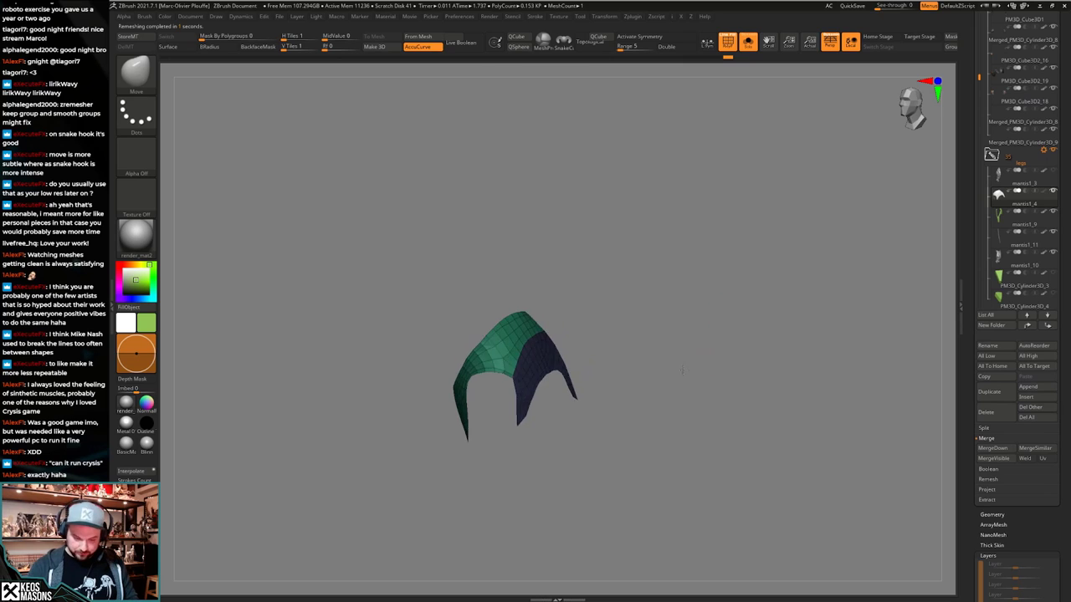
mouse_move(681, 371)
left_mouse_down()
mouse_move(686, 355)
mouse_move(671, 372)
left_mouse_up()
key("d")
key("shift+d")
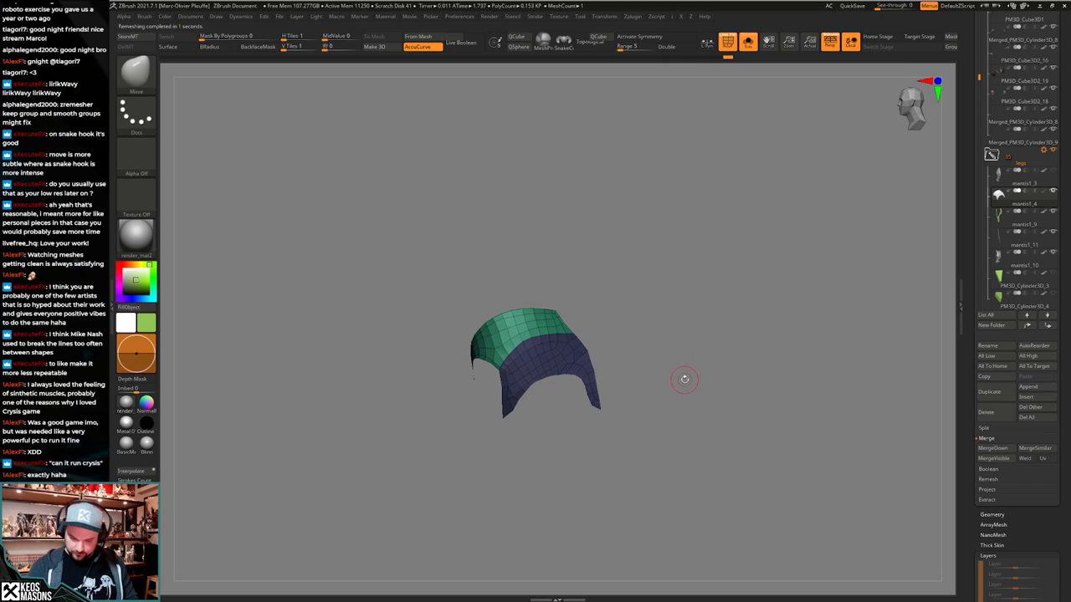
key("ctrl+z")
key("ctrl+z")
ZRemesh the thigh patch again with a target polygons count of about 0.18.
key("g")
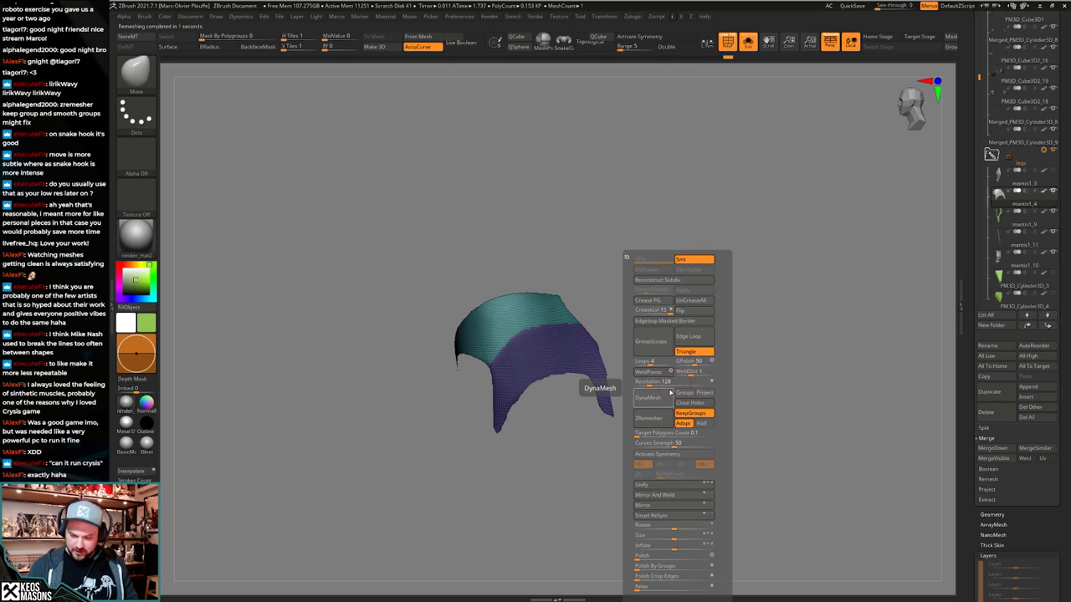
left_click(637, 433)
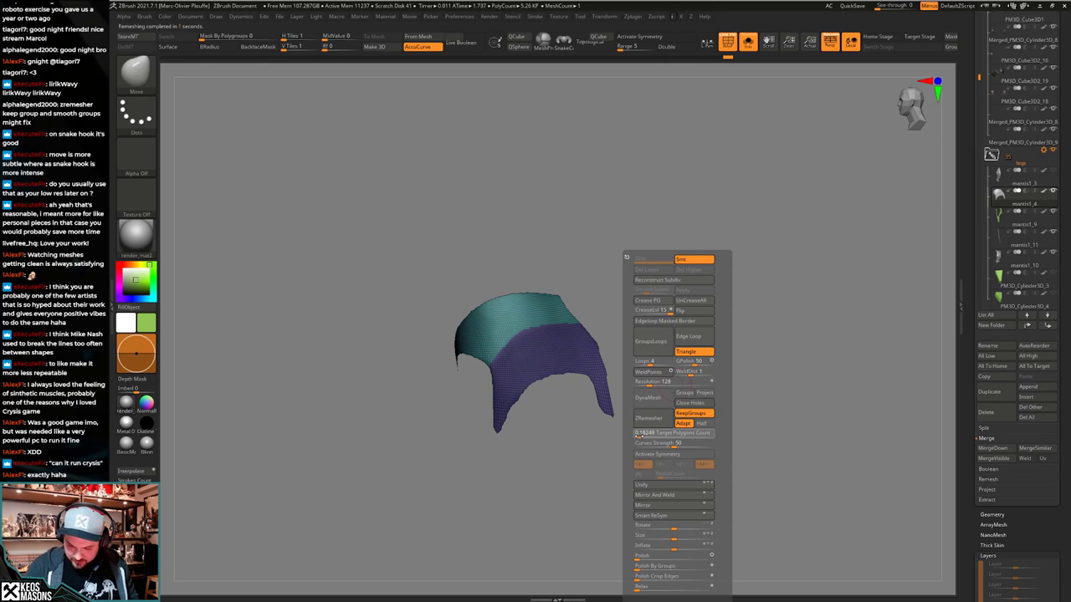
left_click(651, 417)
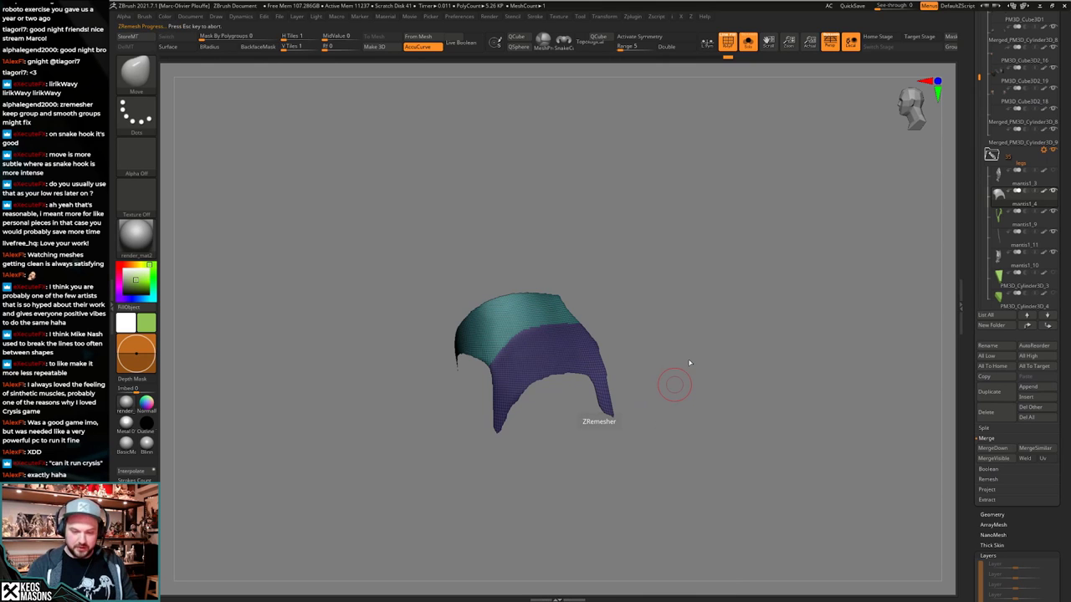
mouse_move(673, 381)
left_mouse_down()
mouse_move(678, 373)
mouse_move(660, 368)
mouse_move(667, 400)
mouse_move(676, 378)
mouse_move(663, 374)
left_mouse_up()
right_click_drag(581, 365, 584, 391, "ctrl")
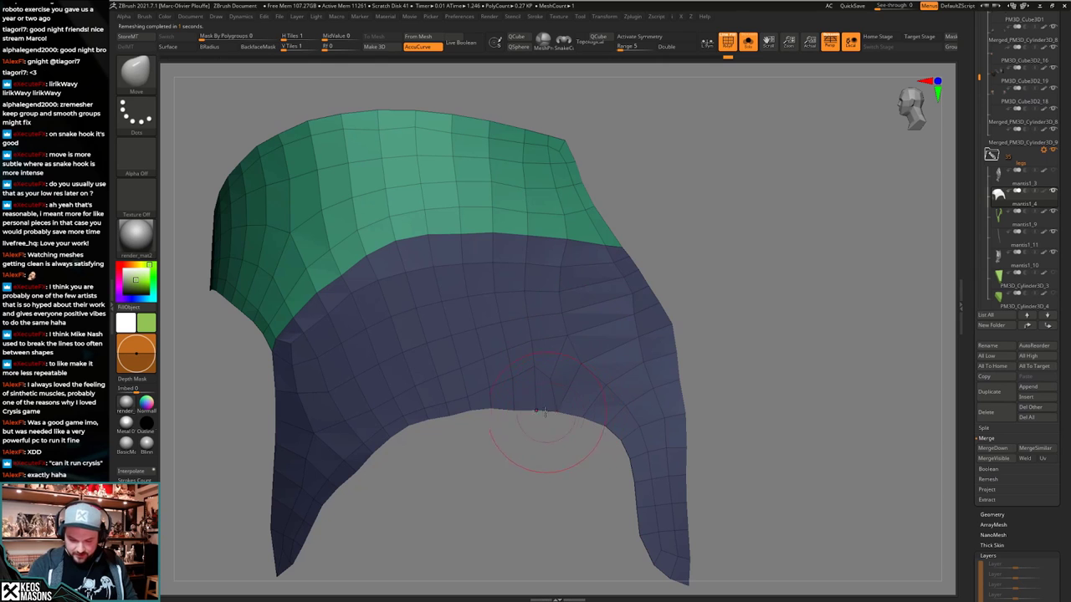
right_click_drag(573, 415, 603, 375, "ctrl")
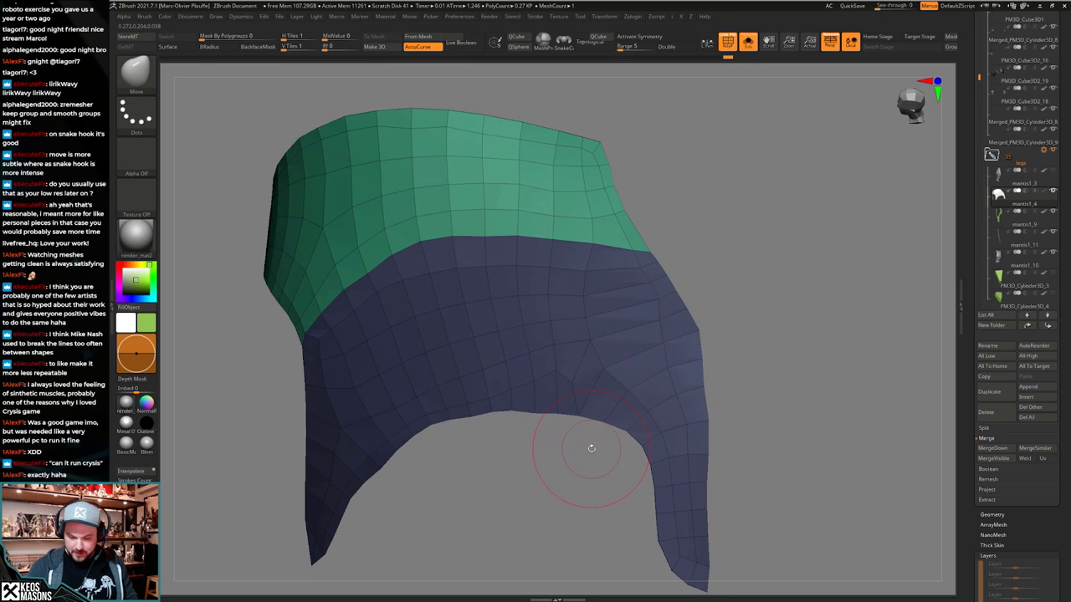
Cut out the uneven faces above the side arch, bridge the gap with clean quads in ZModeler and regroup the patch.
mouse_move(573, 387)
left_mouse_down("ctrl+alt+shift")
mouse_move(588, 403)
mouse_move(579, 381)
left_mouse_up("ctrl+alt+shift")
key("ctrl+z")
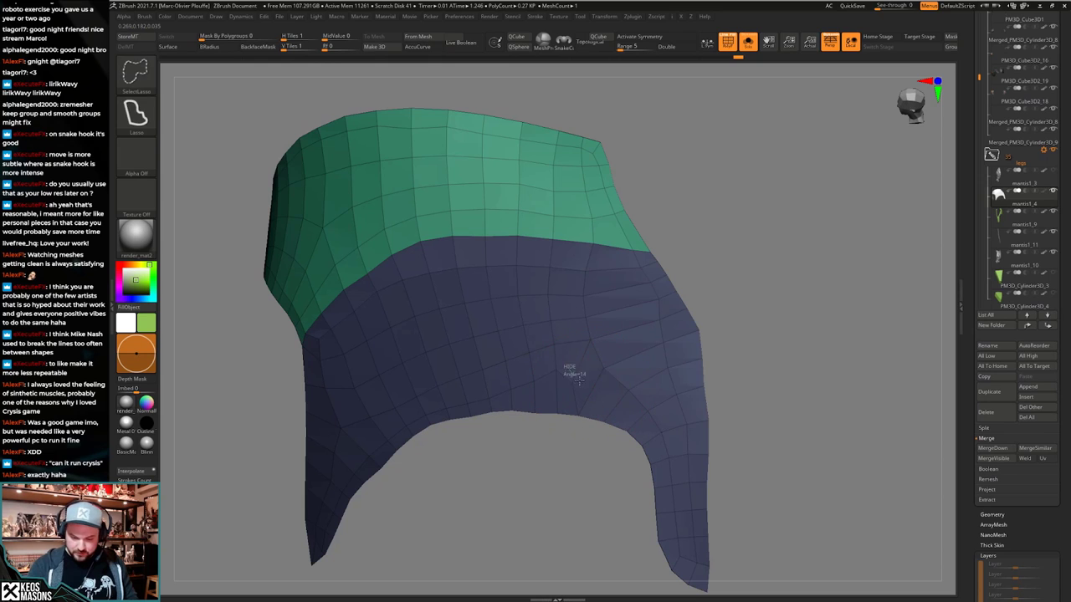
left_click(577, 378, "ctrl+shift")
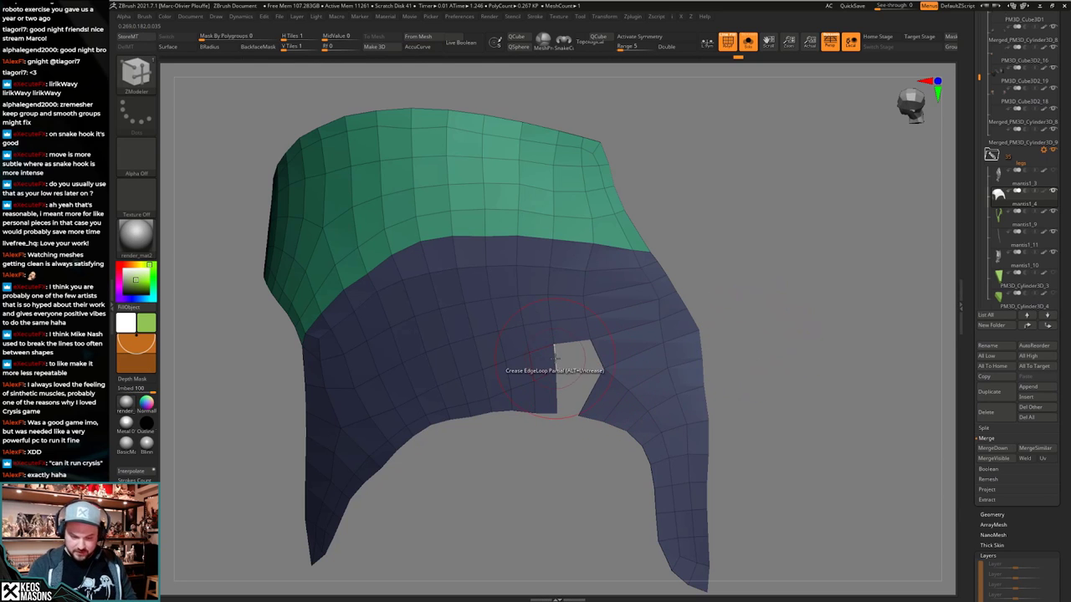
key("space")
left_click(491, 341)
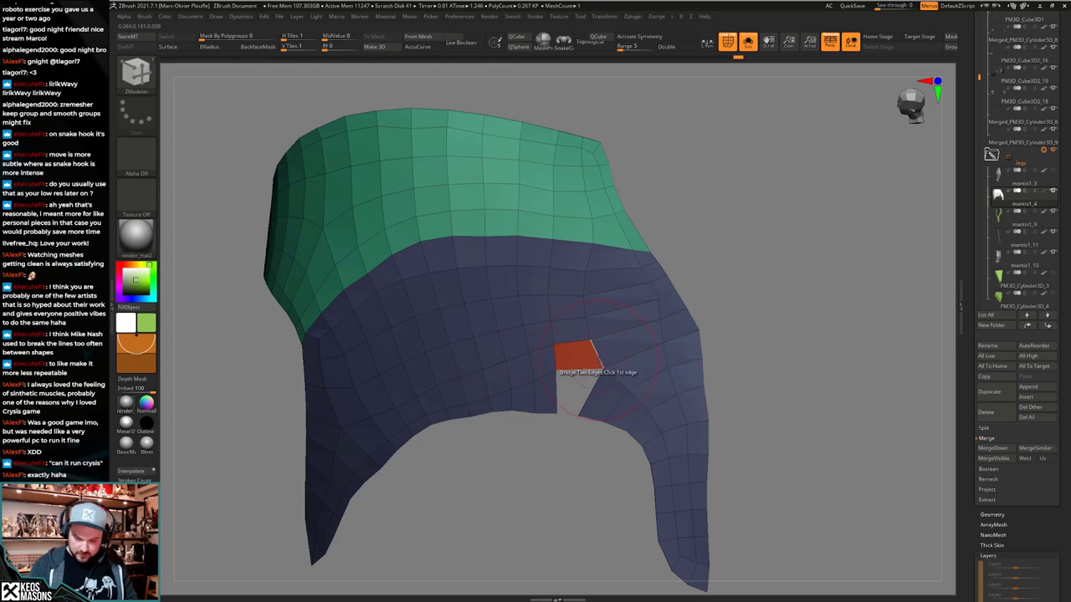
left_click(555, 385)
left_click(555, 376, "ctrl+shift")
key("ctrl+w")
left_click(753, 344, "ctrl+shift")
Remove the pinched faces at the bend of the patch's front strip, bridge the hole and merge everything into one polygroup.
right_click_drag(753, 344, 510, 375, "ctrl")
key("space")
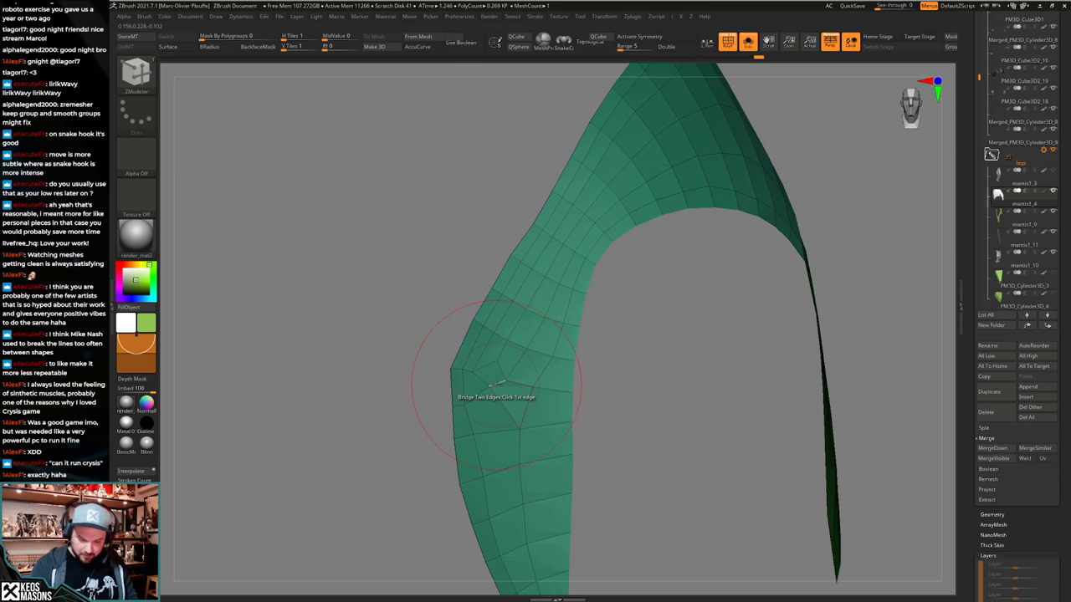
left_click(498, 361, "ctrl+shift")
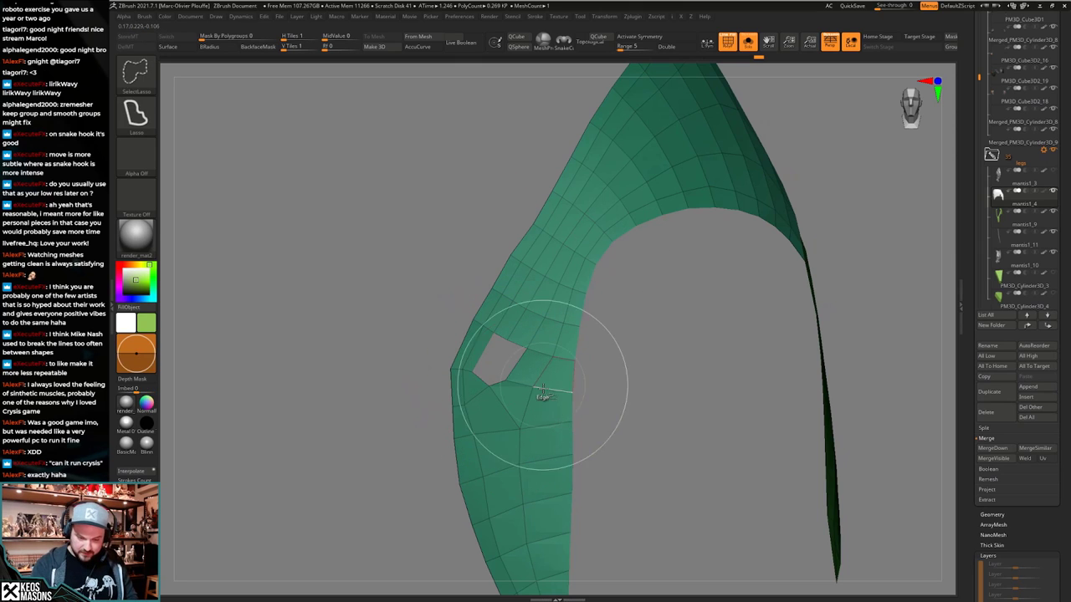
left_click(482, 379)
right_click_drag(493, 391, 557, 409, "ctrl")
key("ctrl+w")
key("ctrl+z")
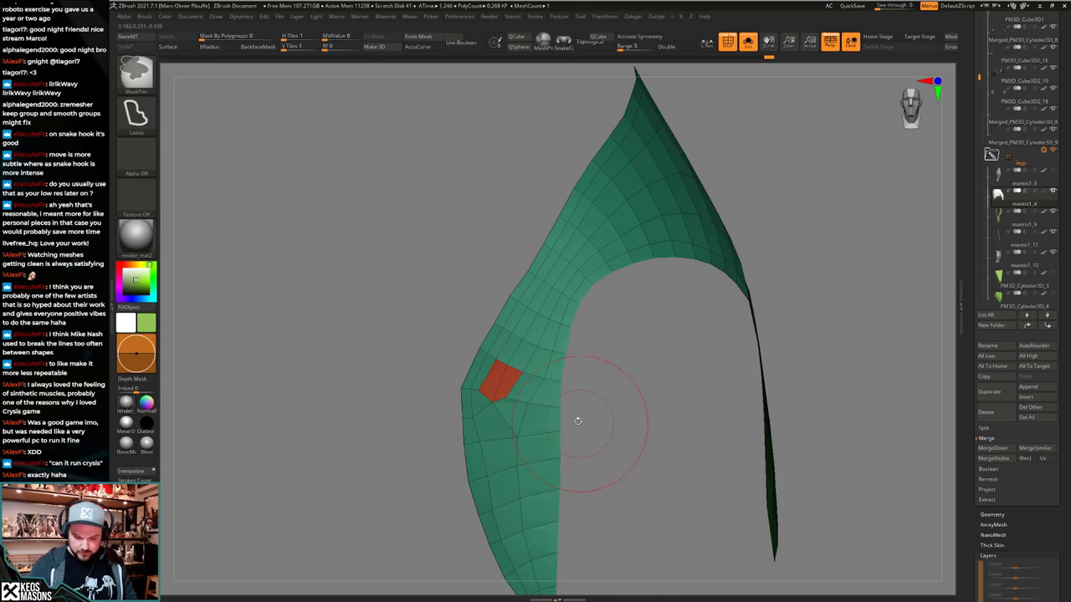
left_click(510, 376, "ctrl+shift")
key("ctrl+shift+a")
key("ctrl+w")
left_click(606, 448, "ctrl+shift")
key("1")
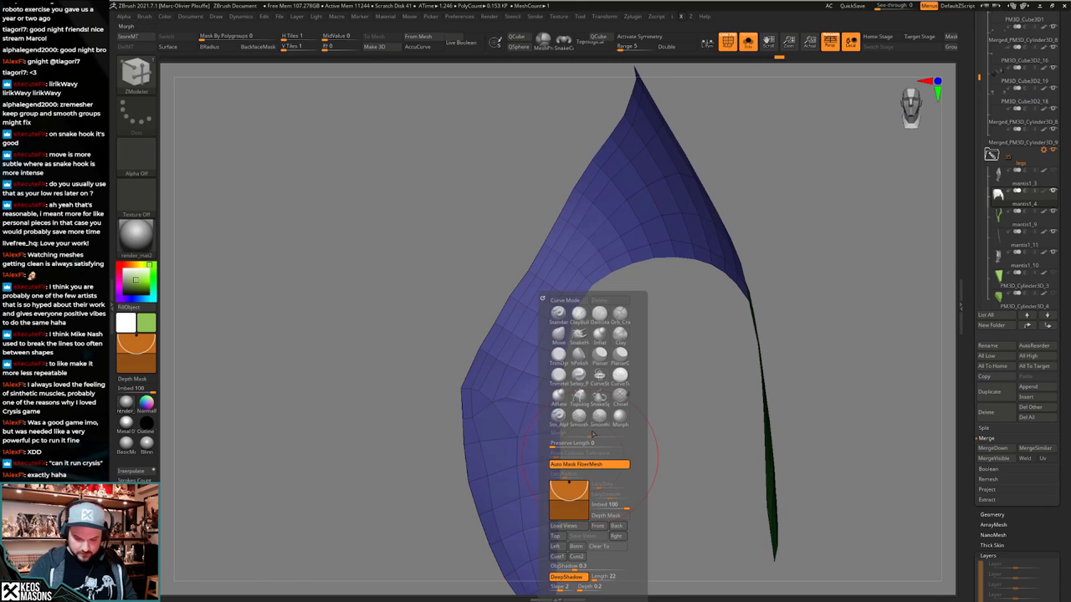
Even out the edge flow around the rebuilt faces of the front strip with the Move brush.
left_click(577, 334)
key("space")
right_click_drag(512, 388, 498, 407)
left_click_drag(495, 422, 492, 412)
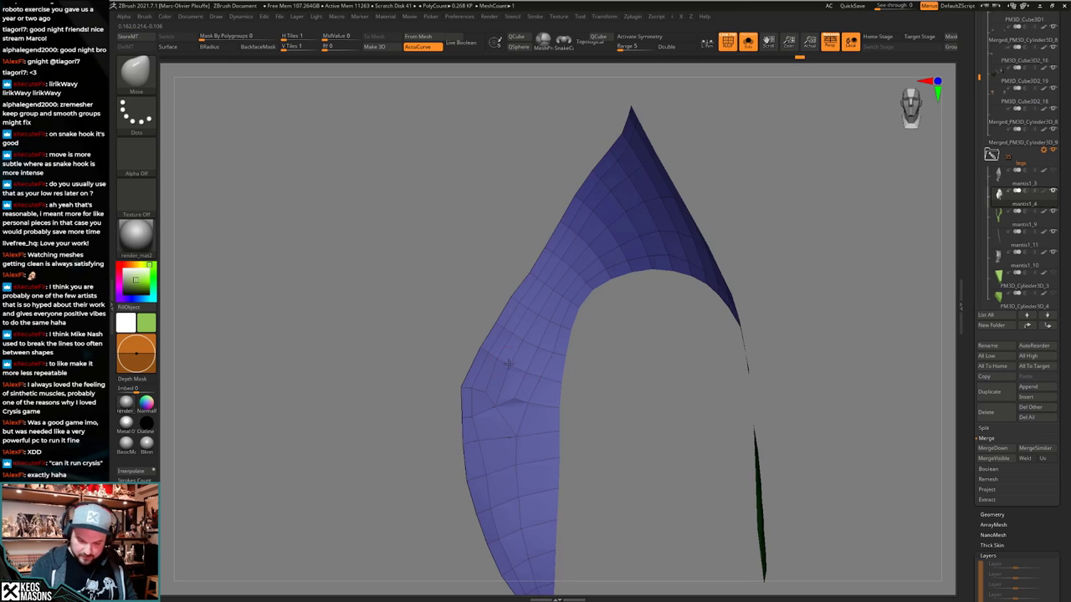
right_click_drag(496, 407, 535, 368)
Hide the polyframe and show the whole character again with the thigh patch in green.
key("shift+f")
mouse_move(686, 410)
right_mouse_down()
mouse_move(732, 418)
mouse_move(676, 394)
mouse_move(601, 418)
mouse_move(572, 408)
mouse_move(579, 429)
mouse_move(566, 406)
mouse_move(547, 450)
mouse_move(578, 435)
mouse_move(550, 451)
mouse_move(571, 443)
mouse_move(591, 404)
mouse_move(612, 408)
mouse_move(567, 425)
mouse_move(581, 428)
right_mouse_up()
key("alt+s")
key("alt+s")
key("shift+f")
key("shift+f")
key("alt+s")
right_click(552, 438)
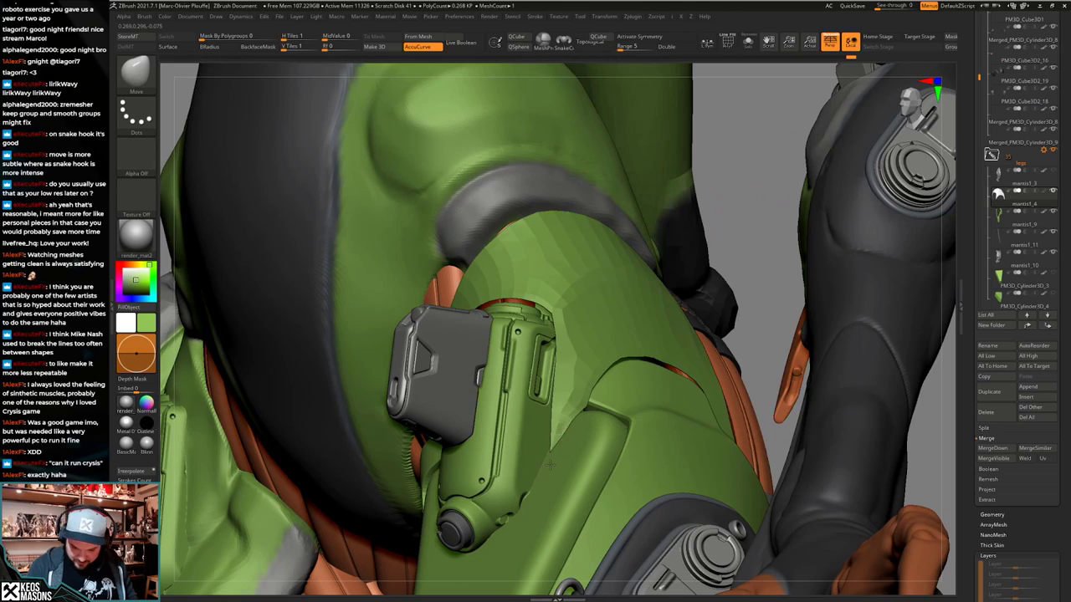
Round off the corner on the thigh patch's inner edge above the thigh plate with the Move brush.
mouse_move(550, 465)
right_mouse_down()
mouse_move(581, 461)
mouse_move(628, 410)
mouse_move(644, 418)
mouse_move(627, 435)
right_mouse_up()
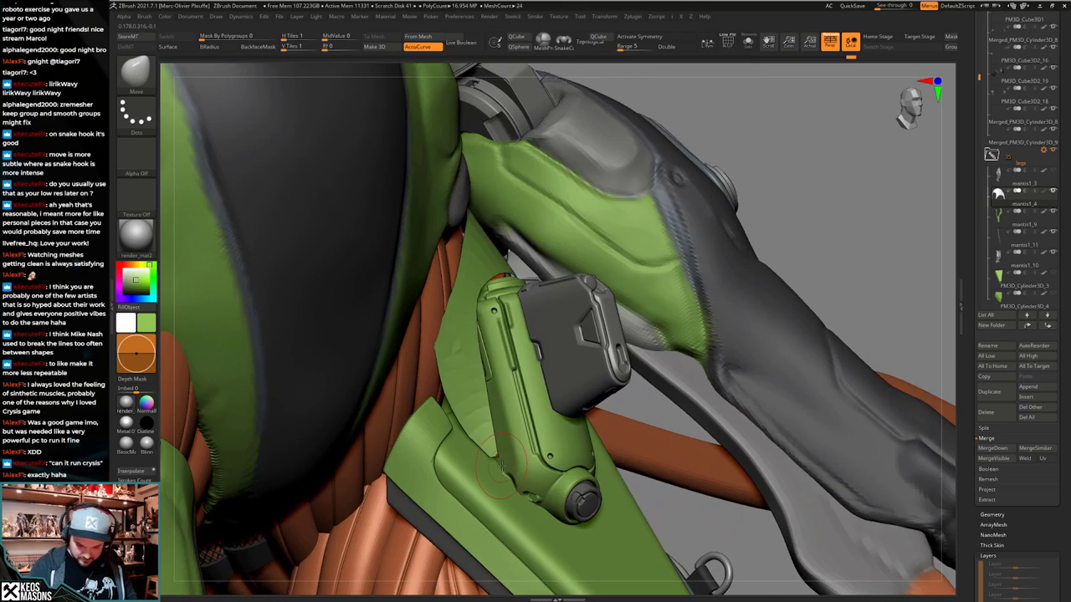
mouse_move(501, 467)
right_mouse_down()
mouse_move(517, 439)
mouse_move(502, 462)
right_mouse_up()
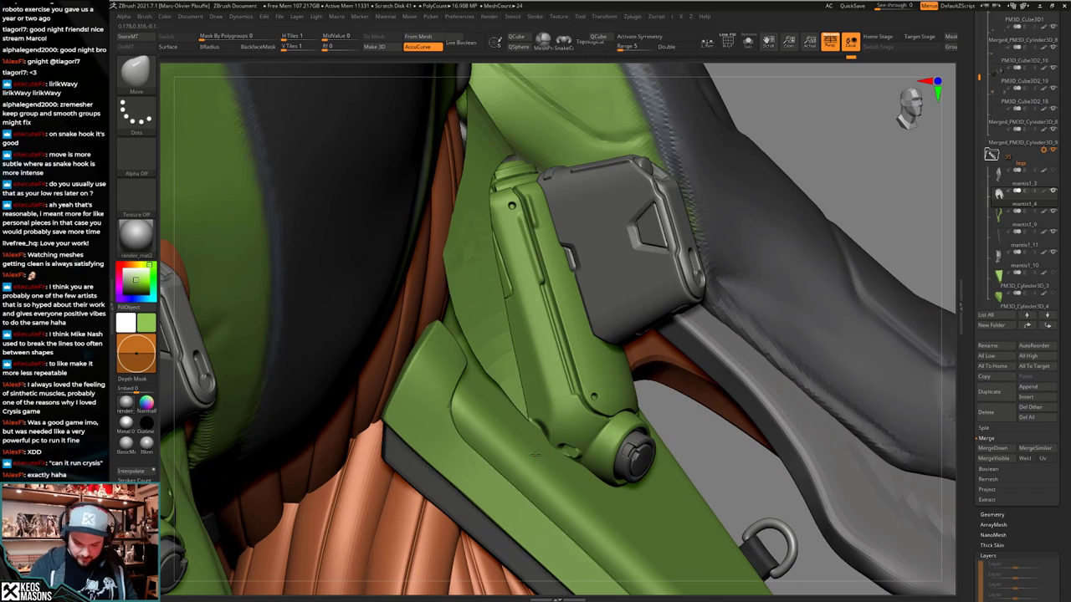
right_click_drag(473, 355, 418, 381)
right_click(441, 367)
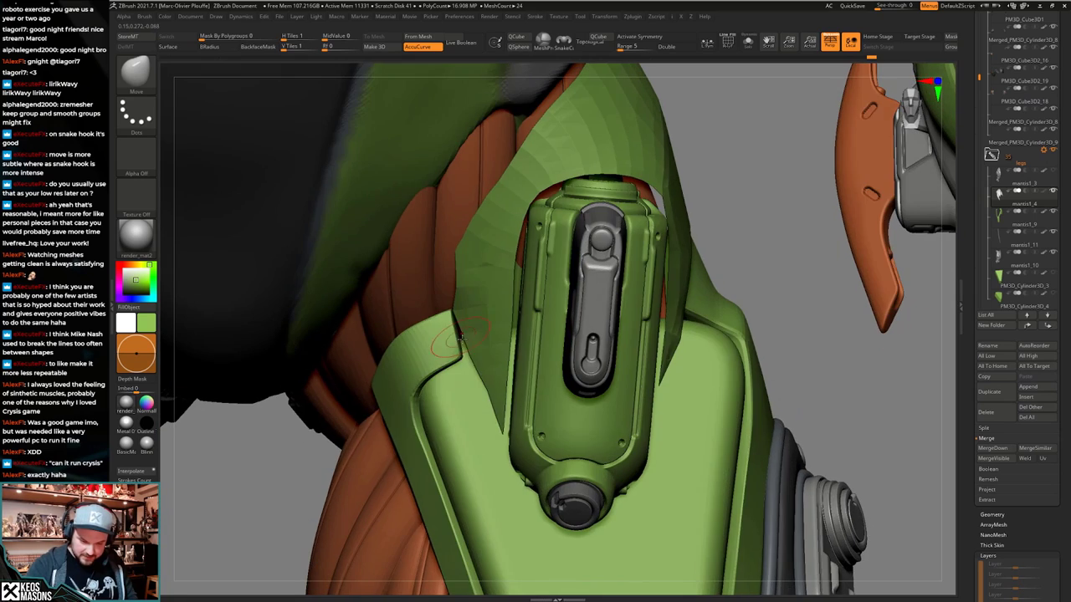
right_click(447, 397)
right_click_drag(471, 357, 463, 353)
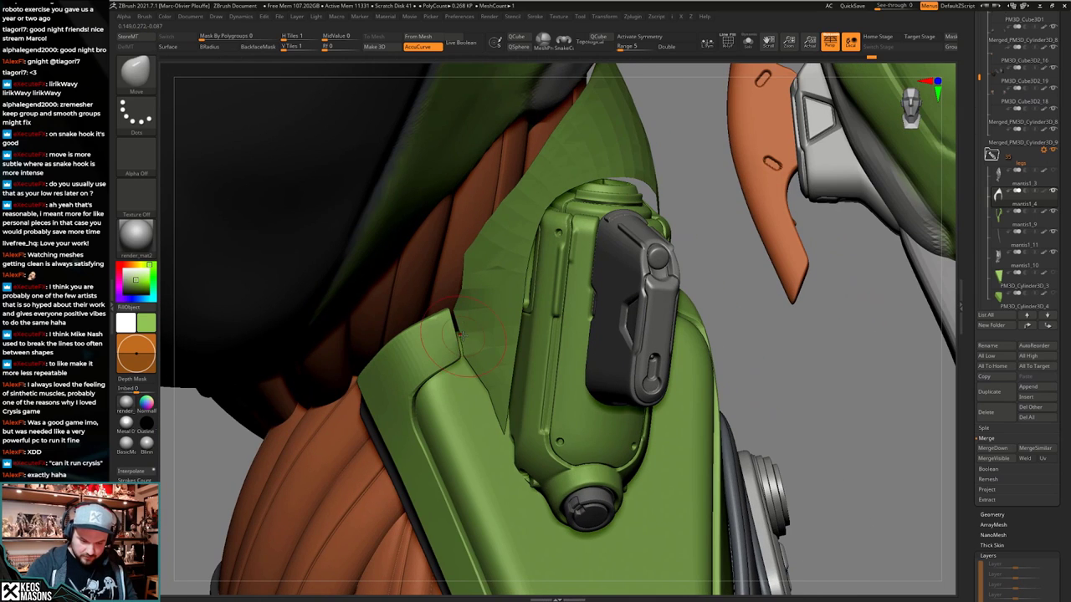
right_click_drag(452, 305, 482, 269)
right_click(461, 295)
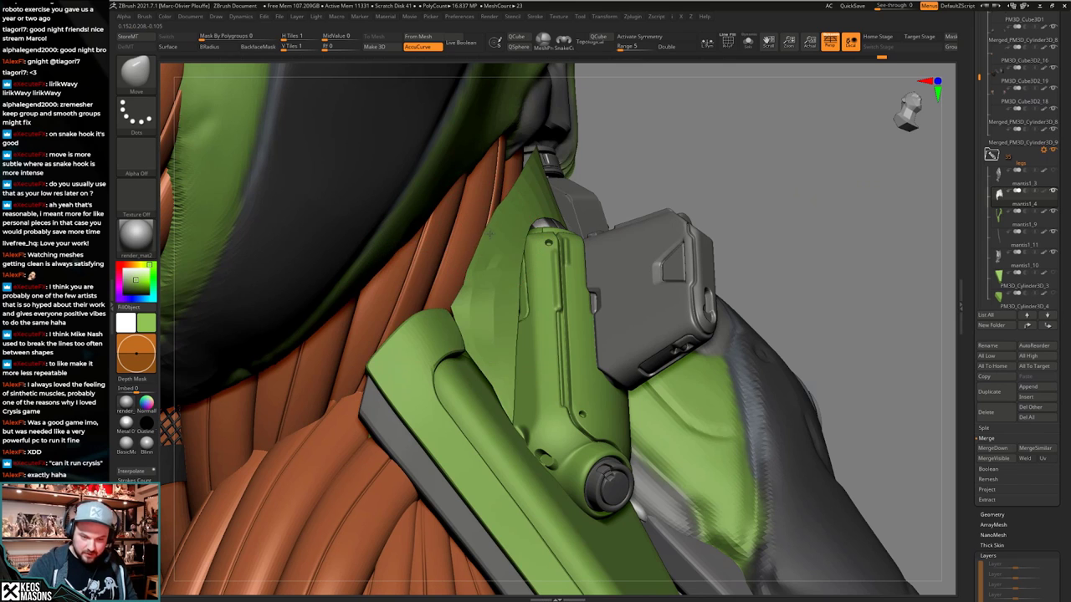
left_click_drag(461, 293, 472, 284)
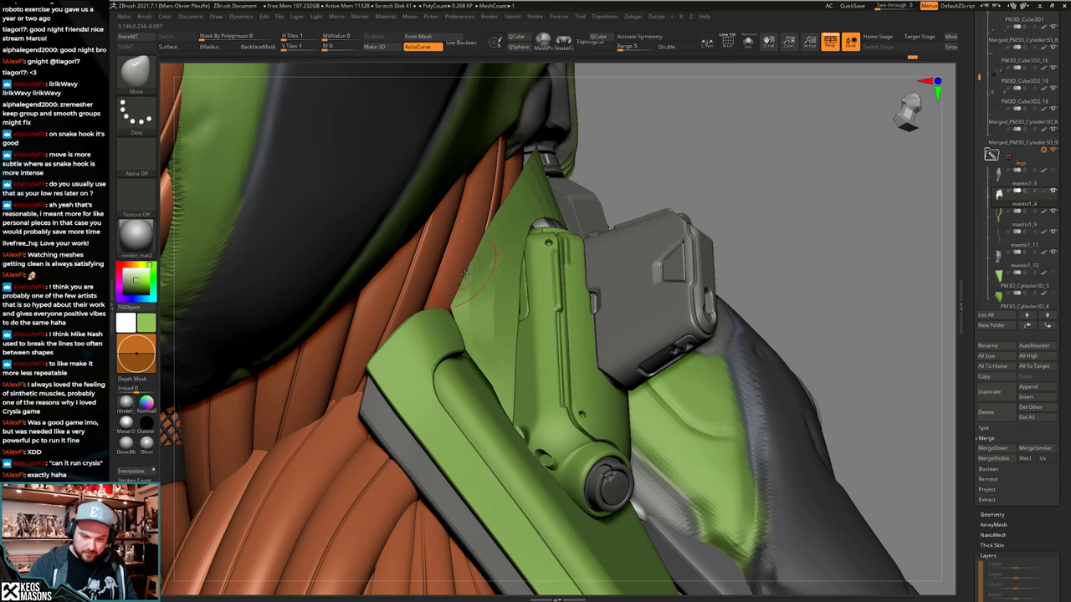
right_click_drag(465, 290, 542, 354)
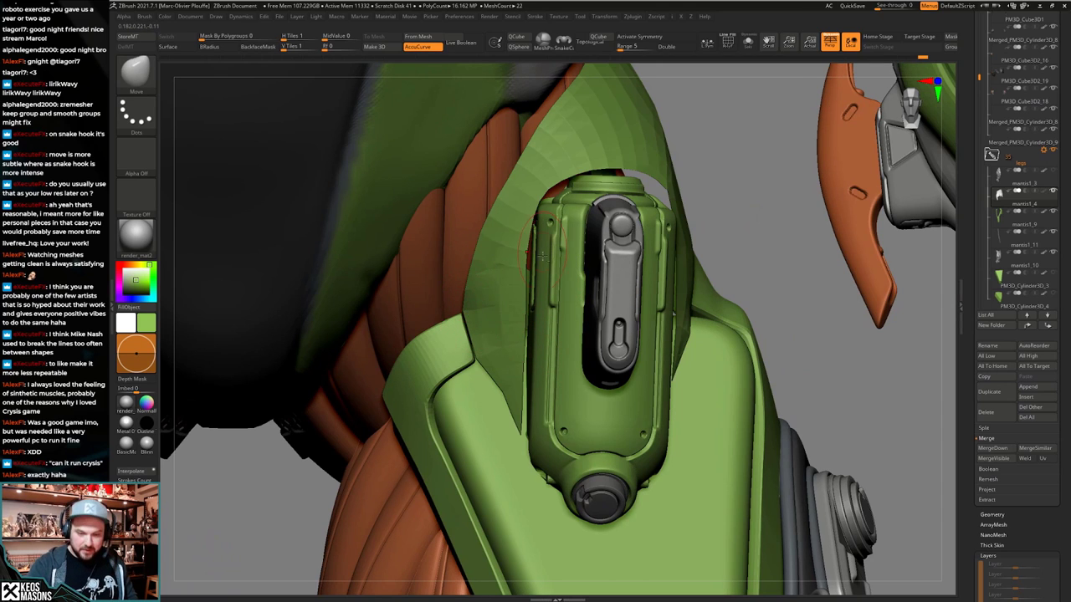
Flatten the surface of the thigh patch along the inner side of the holster with the hPolish brush.
right_click_drag(542, 256, 531, 314, "alt")
key("b")
left_click(518, 346)
right_click(507, 251)
left_click(509, 249)
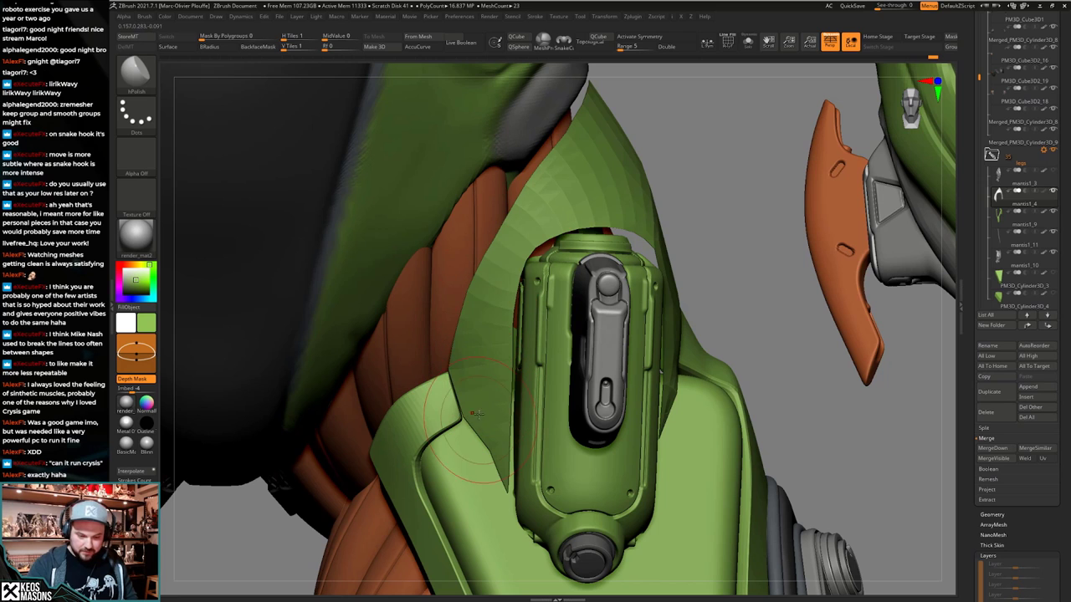
mouse_move(485, 412)
right_mouse_down("ctrl")
mouse_move(493, 351)
mouse_move(522, 368)
right_mouse_up("ctrl")
right_click_drag(522, 368, 544, 431, "ctrl")
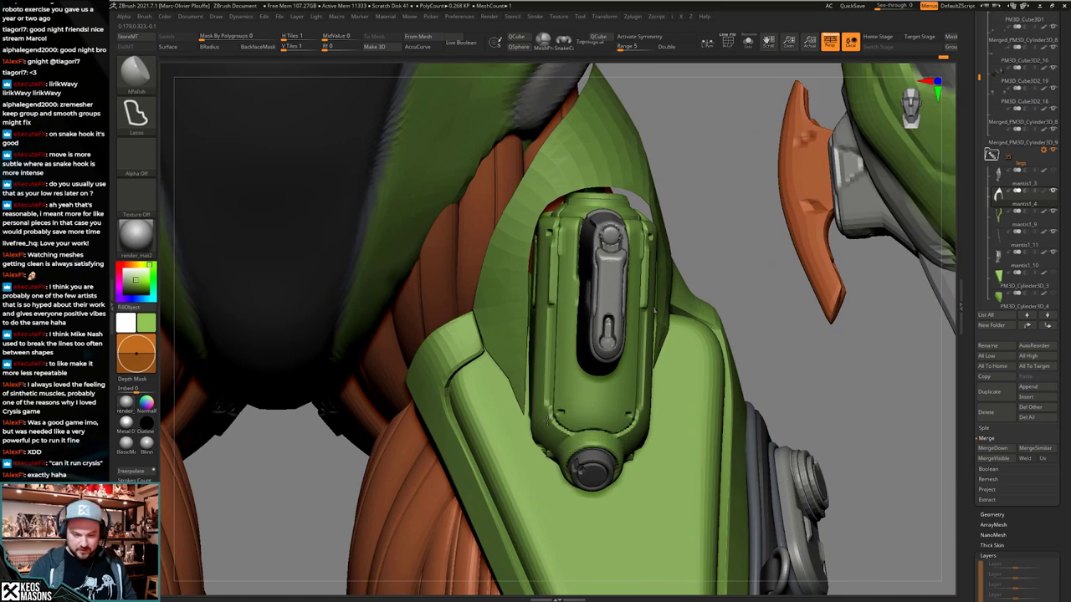
Return to the Move brush and adjust the thigh patch's lower inner point where it meets the thigh plate.
key("b")
left_click(520, 341)
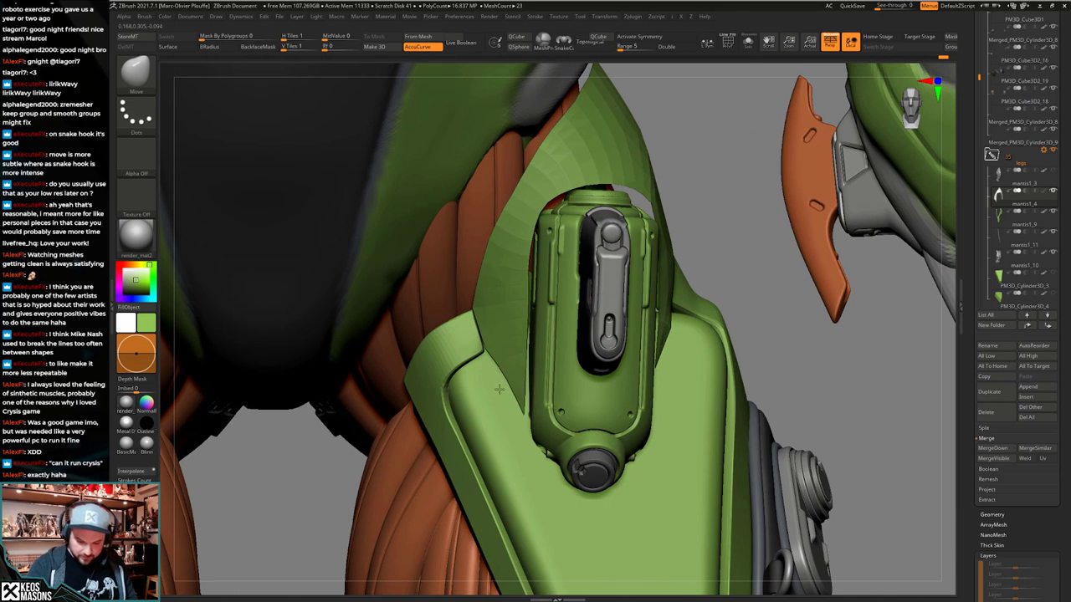
left_click_drag(500, 369, 495, 374)
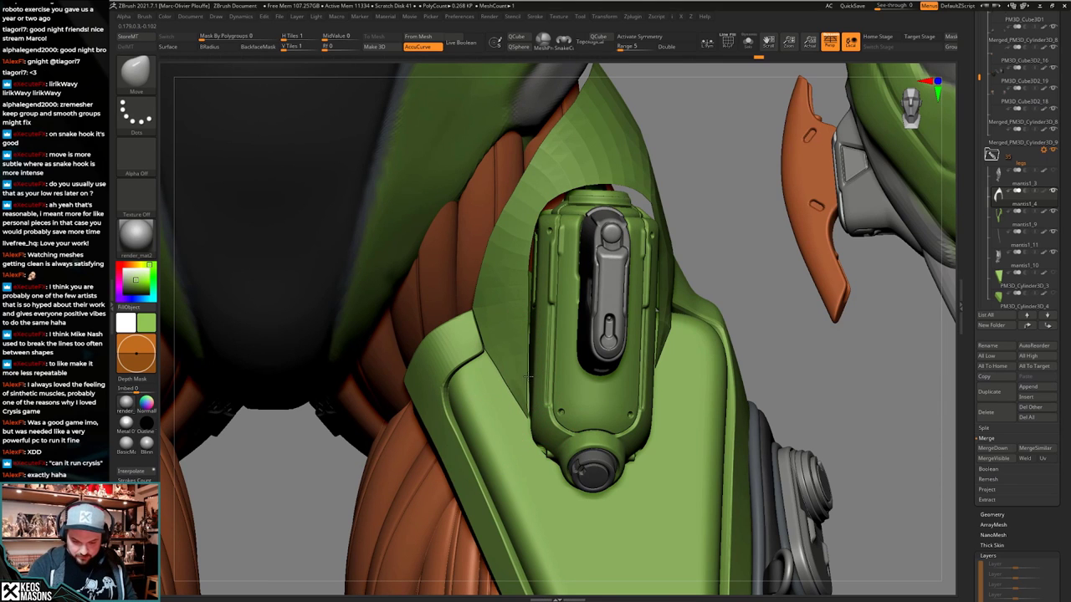
right_click_drag(515, 389, 527, 435)
right_click(521, 433)
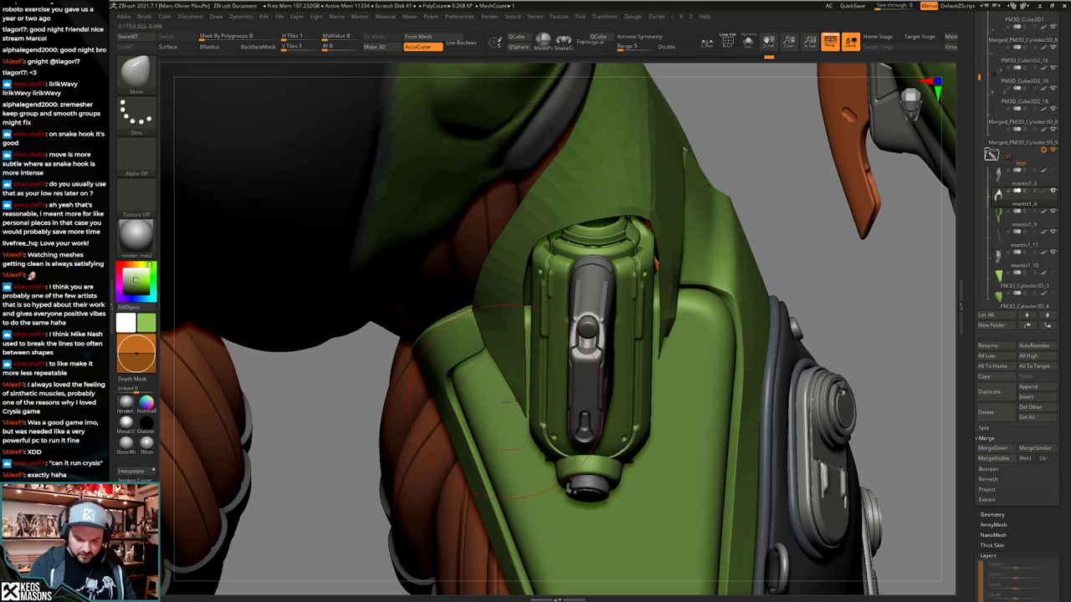
right_click(475, 368)
right_click_drag(477, 339, 497, 257)
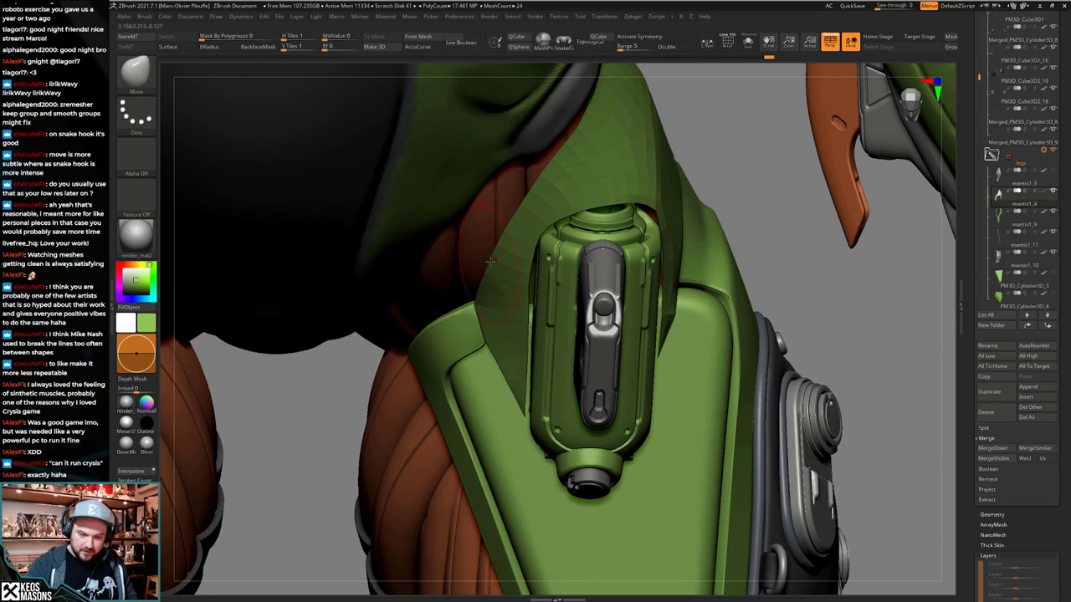
Refine the upper part of the thigh patch's inner edge beside the holster with the Move brush.
right_click_drag(581, 131, 526, 219)
right_click(534, 210)
right_click(521, 224)
left_click(520, 227)
mouse_move(586, 251)
right_mouse_down("alt")
mouse_move(575, 326)
mouse_move(560, 254)
mouse_move(535, 351)
right_mouse_up("alt")
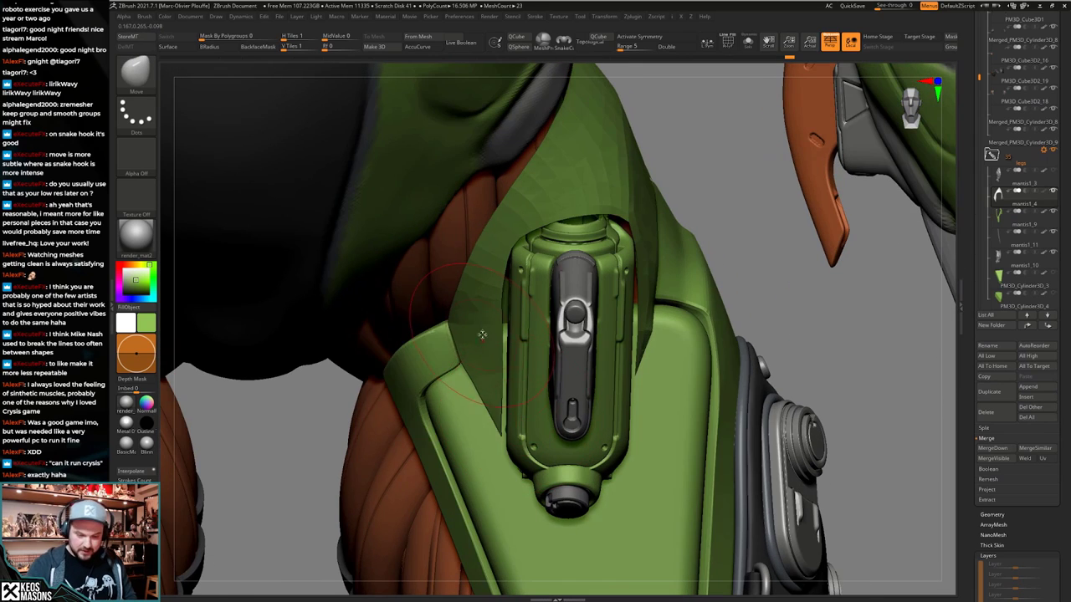
Reshape the thigh patch's lower inner edge between the holster and the thigh plate with the Move brush.
right_click(456, 385)
right_click_drag(473, 337, 472, 386)
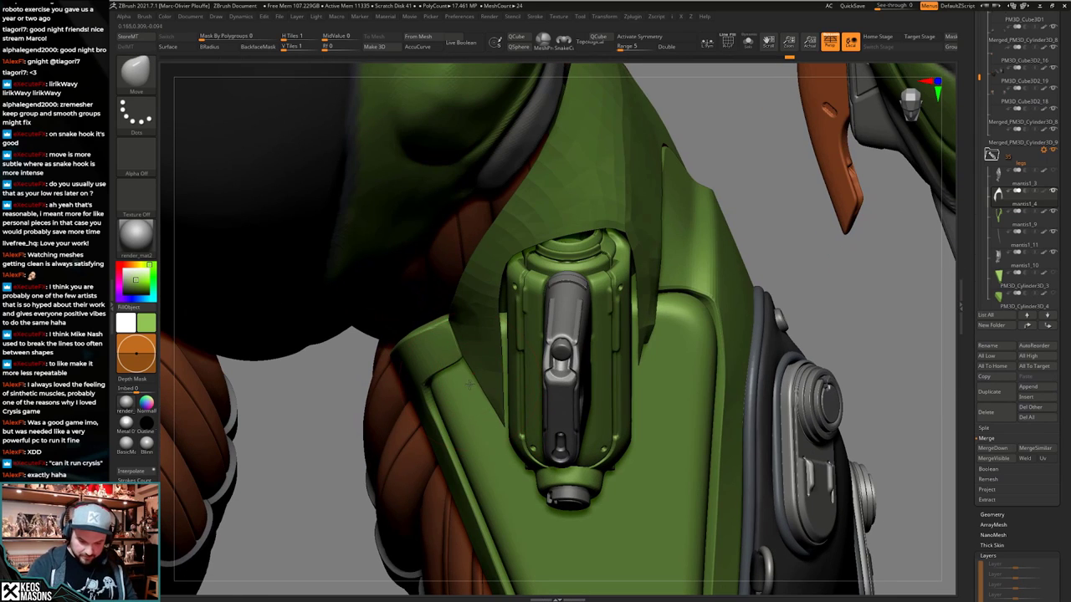
right_click_drag(441, 335, 450, 276)
mouse_move(360, 314)
right_mouse_down()
mouse_move(492, 316)
mouse_move(457, 375)
right_mouse_up()
right_click(472, 352)
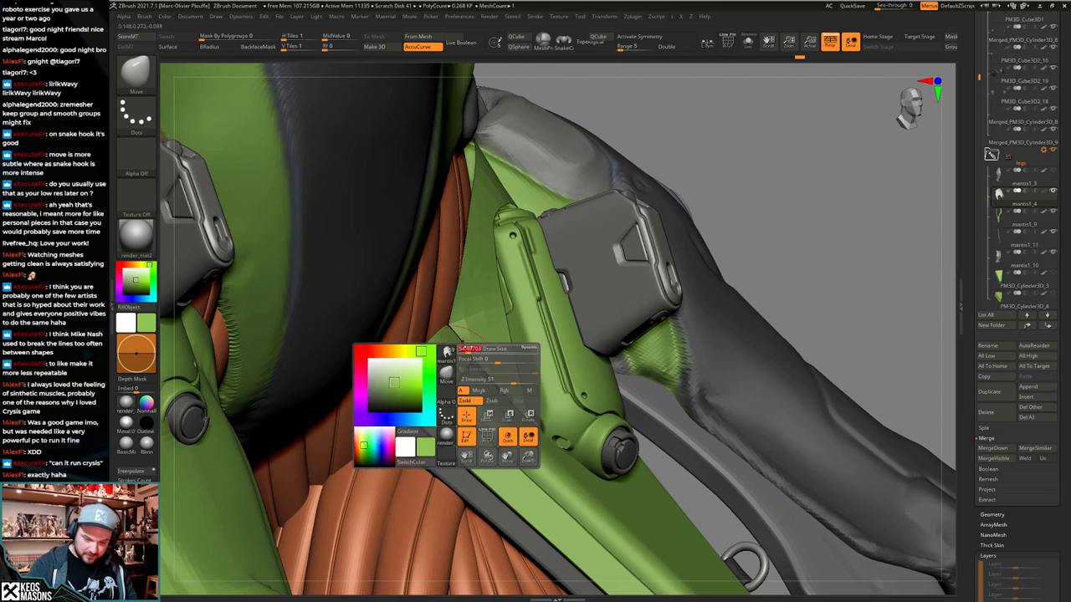
mouse_move(470, 357)
right_mouse_down()
mouse_move(527, 376)
mouse_move(565, 408)
mouse_move(530, 435)
right_mouse_up()
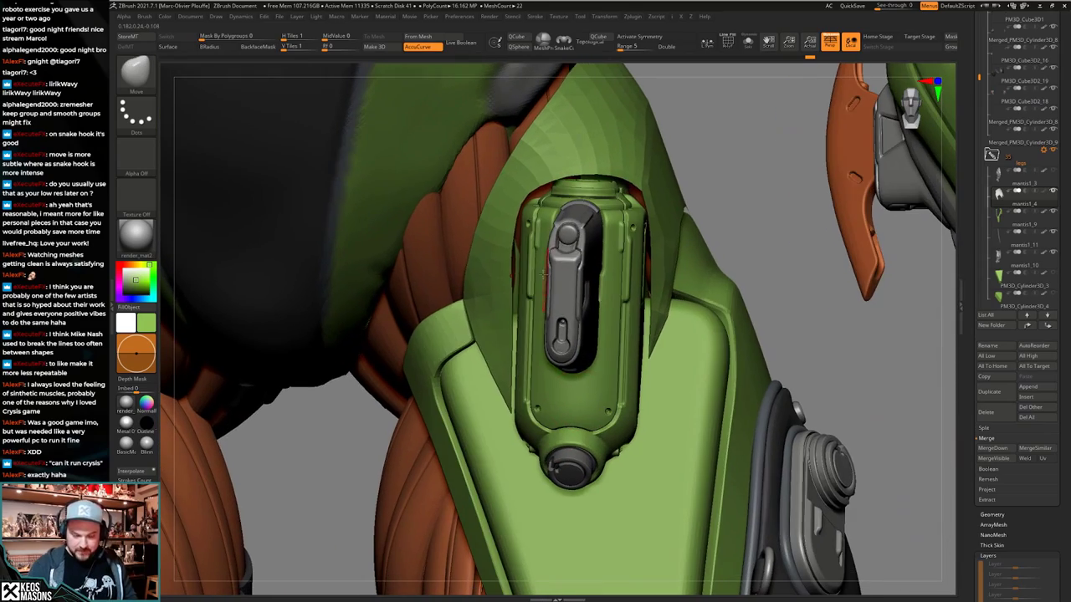
Adjust the depth of the thigh patch's inner surface behind the holster with the Move brush.
mouse_move(523, 251)
right_mouse_down()
mouse_move(543, 272)
mouse_move(536, 322)
mouse_move(592, 351)
mouse_move(548, 234)
right_mouse_up()
key("space")
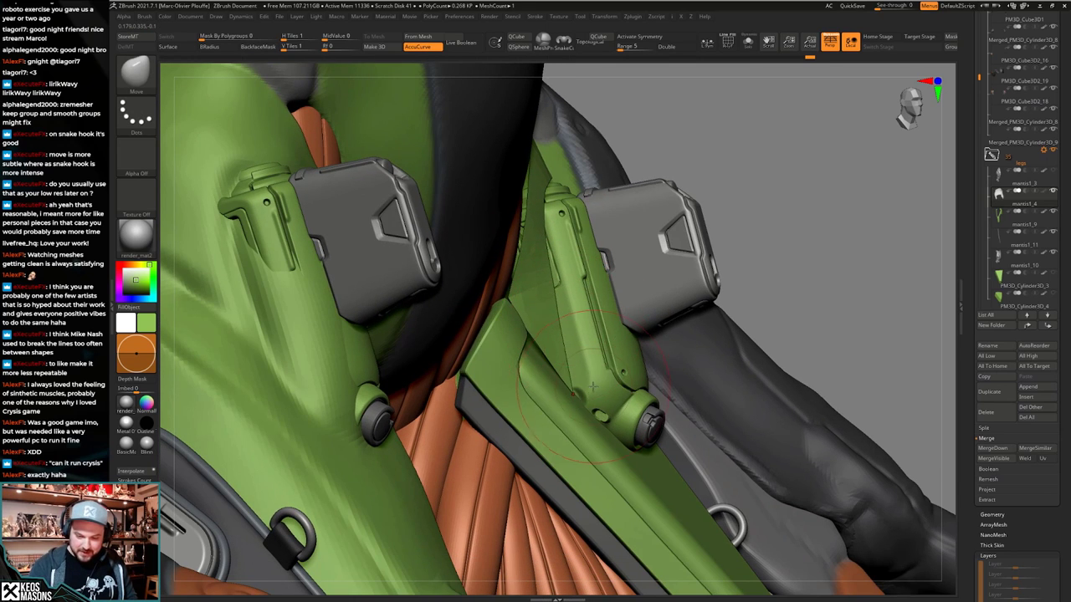
right_click_drag(592, 386, 584, 347)
right_click_drag(552, 213, 559, 261, "alt")
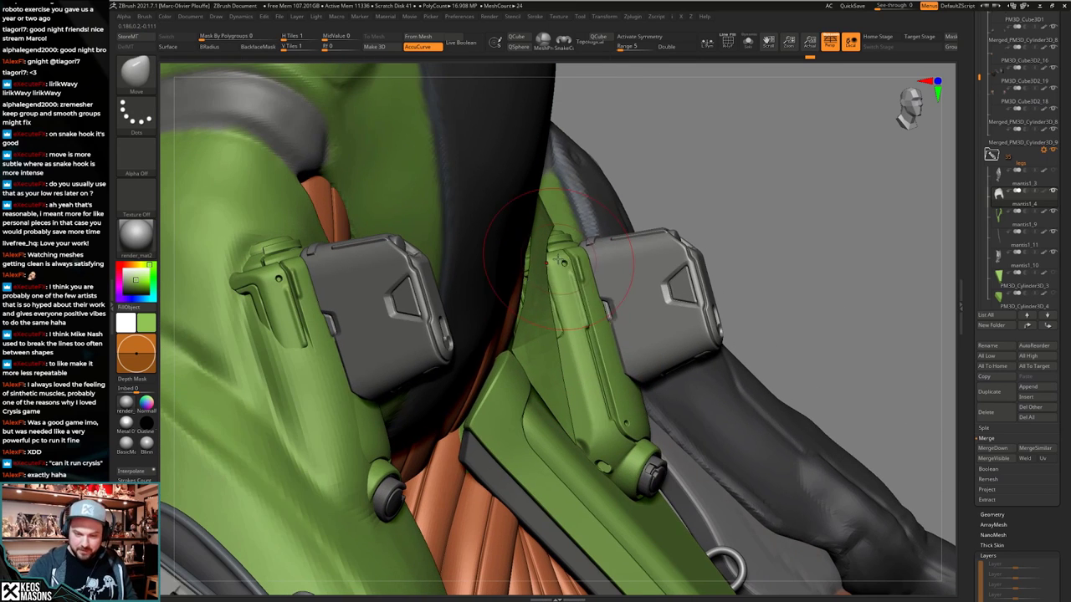
mouse_move(587, 374)
right_mouse_down()
mouse_move(580, 350)
mouse_move(452, 332)
mouse_move(511, 418)
mouse_move(536, 435)
mouse_move(578, 375)
right_mouse_up()
key("space")
Polish the thigh patch's surface between the holster and the thigh plate with the hPolish brush.
left_click(585, 318)
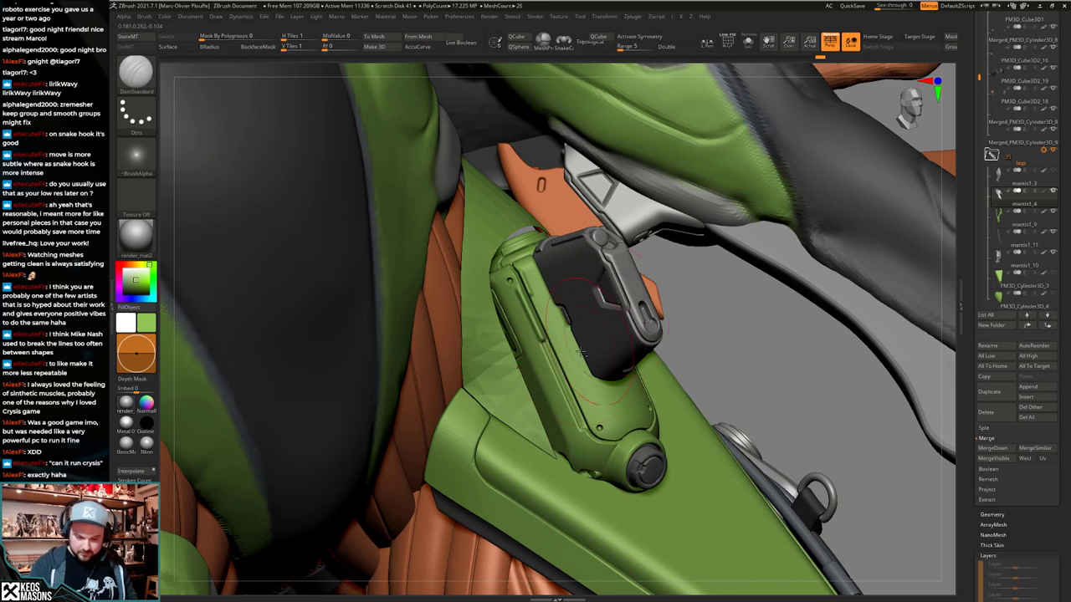
mouse_move(536, 343)
right_mouse_down()
mouse_move(577, 334)
mouse_move(535, 377)
mouse_move(544, 347)
mouse_move(576, 359)
right_mouse_up()
key("space")
left_click(542, 361)
key("alt+s")
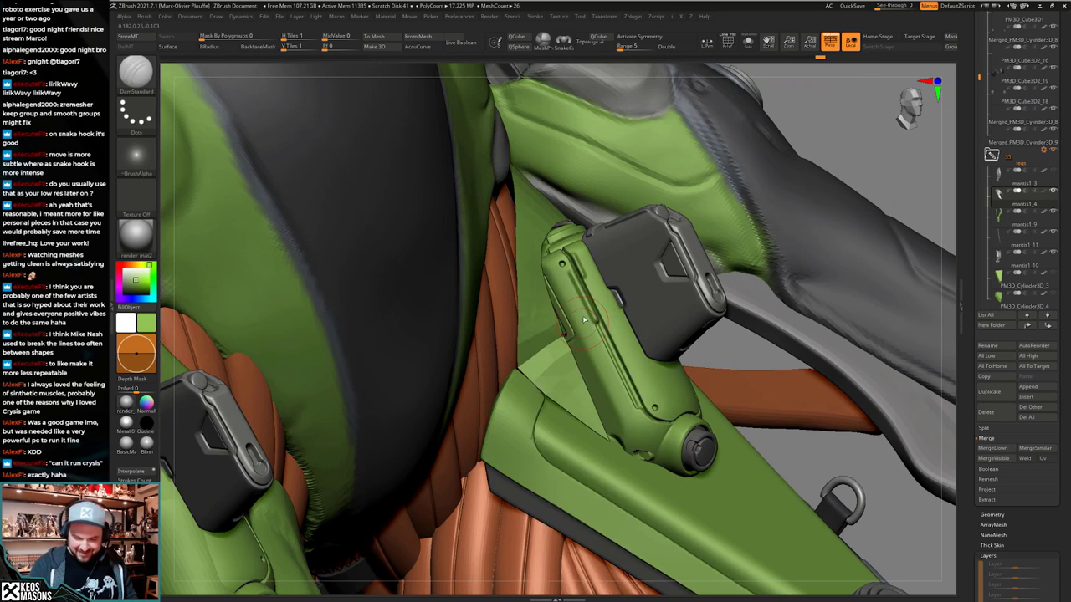
key("space")
left_click(555, 363)
left_click_drag(558, 364, 555, 355)
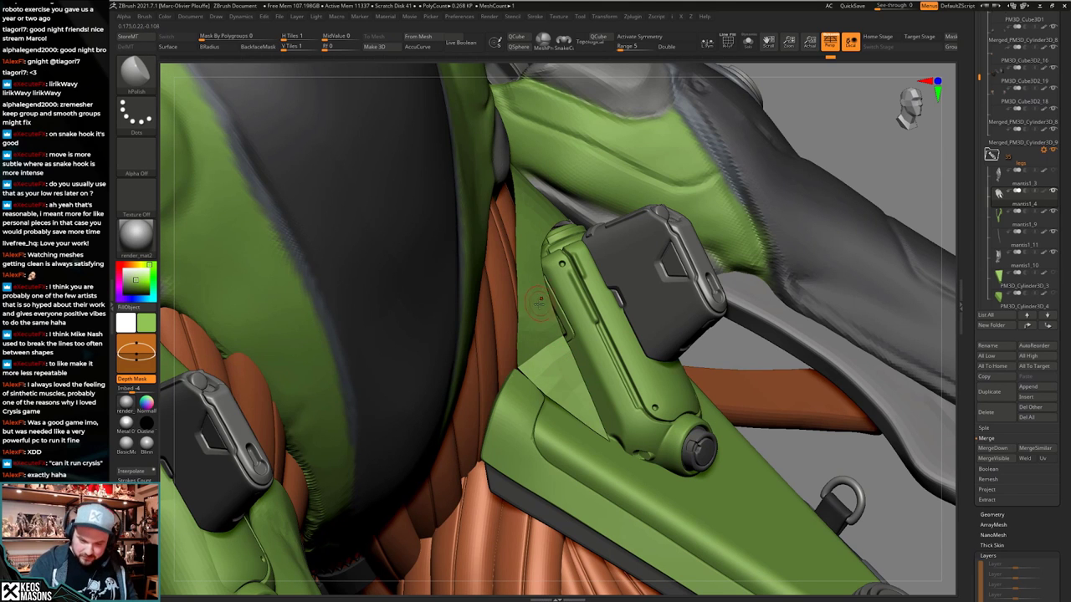
right_click_drag(540, 304, 539, 278)
right_click_drag(543, 295, 585, 366)
Switch to the Move brush and close the gap between the thigh patch and the holster's inner side.
key("space")
left_click(552, 335)
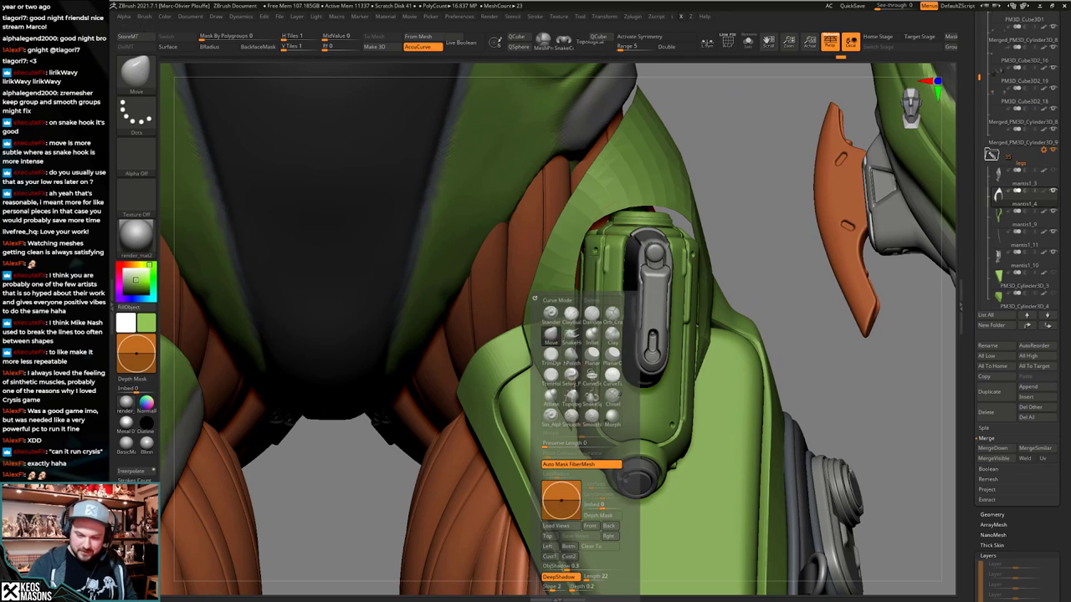
key("space")
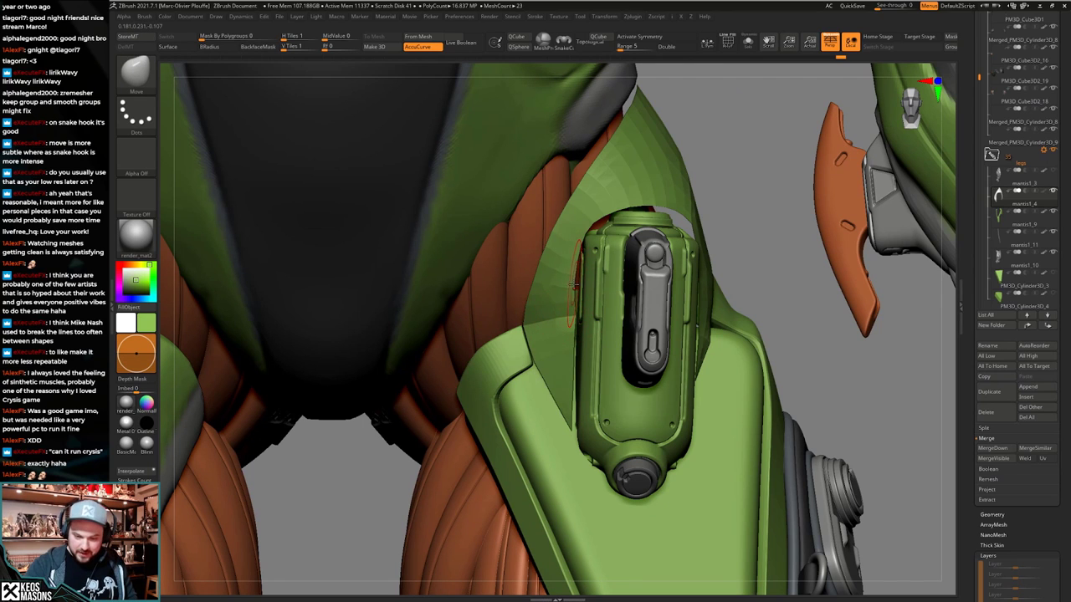
left_click_drag(581, 285, 579, 272)
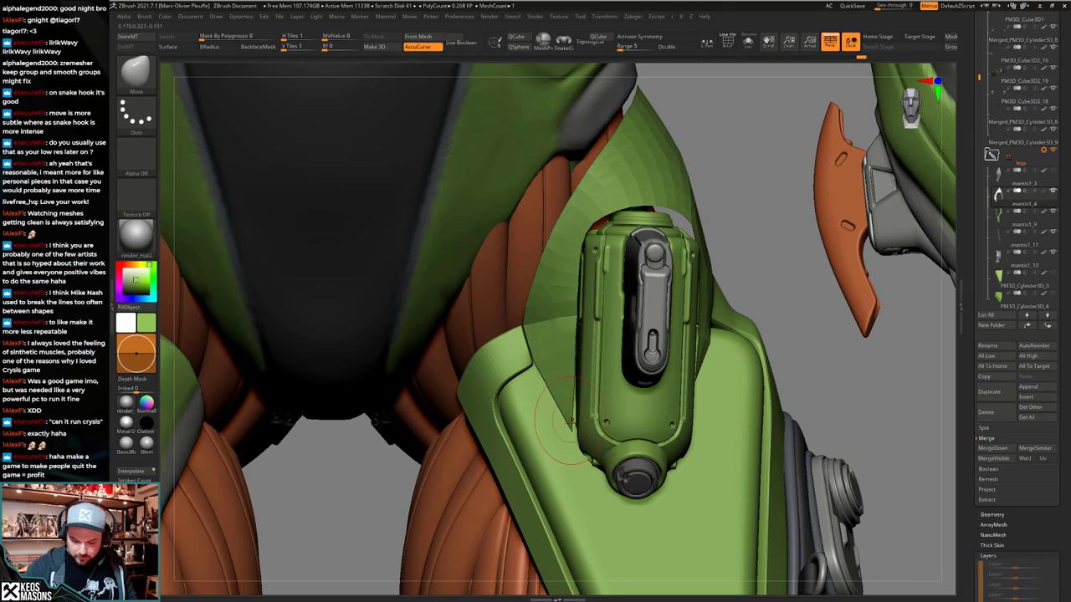
Isolate the thigh patch and reshape its upper outer edge with the Move brush.
mouse_move(571, 417)
right_mouse_down("ctrl")
mouse_move(625, 333)
mouse_move(624, 432)
mouse_move(548, 343)
mouse_move(546, 287)
mouse_move(512, 293)
mouse_move(507, 314)
right_mouse_up("ctrl")
right_click(538, 330)
right_click(571, 328)
mouse_move(603, 331)
right_mouse_down()
mouse_move(571, 328)
mouse_move(570, 338)
mouse_move(646, 372)
mouse_move(577, 343)
mouse_move(598, 314)
mouse_move(621, 322)
mouse_move(642, 309)
mouse_move(617, 303)
mouse_move(639, 294)
right_mouse_up()
key("alt+s")
left_click_drag(639, 293, 633, 287)
key("space")
right_click_drag(629, 281, 631, 296)
key("space")
left_click_drag(631, 302, 634, 302)
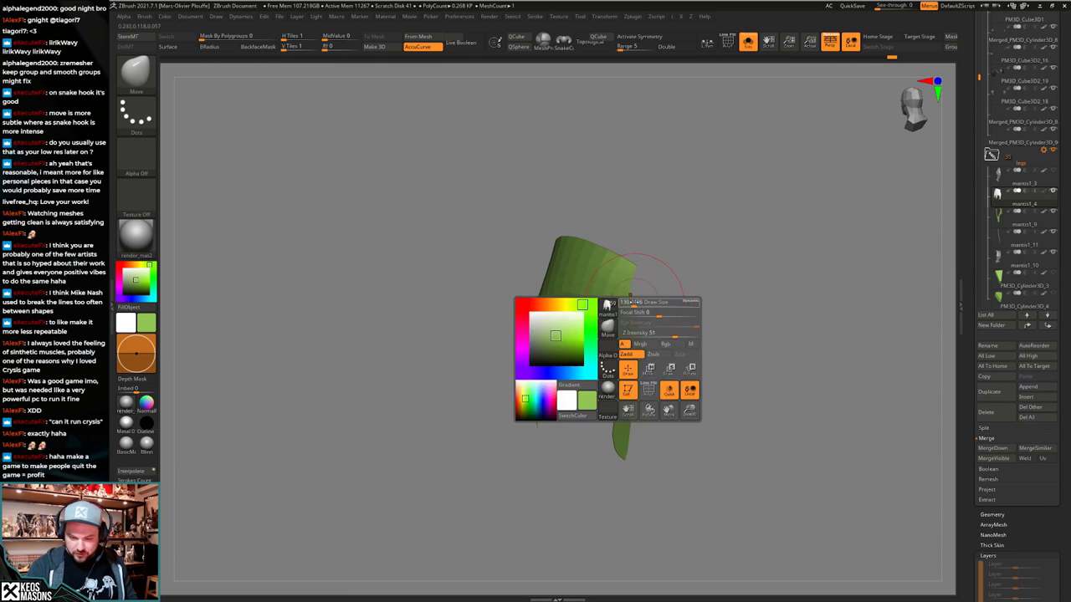
right_click_drag(638, 302, 631, 301)
left_click_drag(635, 313, 638, 314)
Adjust the rear tip and outer edge of the isolated thigh patch, then show the full model again.
right_click_drag(651, 331, 647, 352)
right_click_drag(626, 428, 631, 387, "alt")
left_click_drag(634, 427, 639, 424)
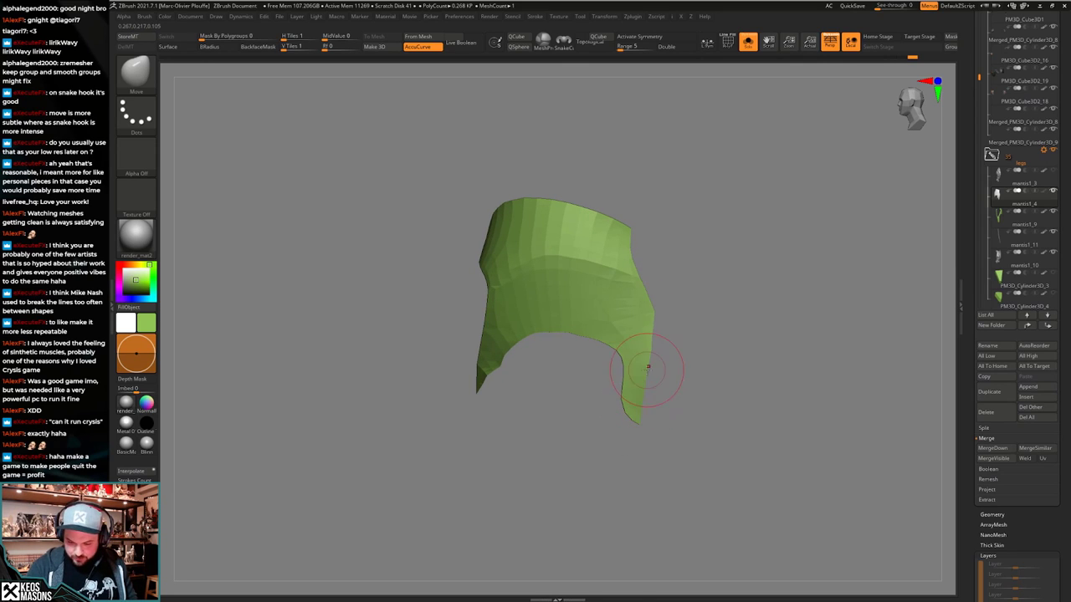
left_click_drag(650, 338, 654, 337)
mouse_move(655, 314)
right_mouse_down()
mouse_move(660, 360)
mouse_move(622, 389)
right_mouse_up()
key("alt+s")
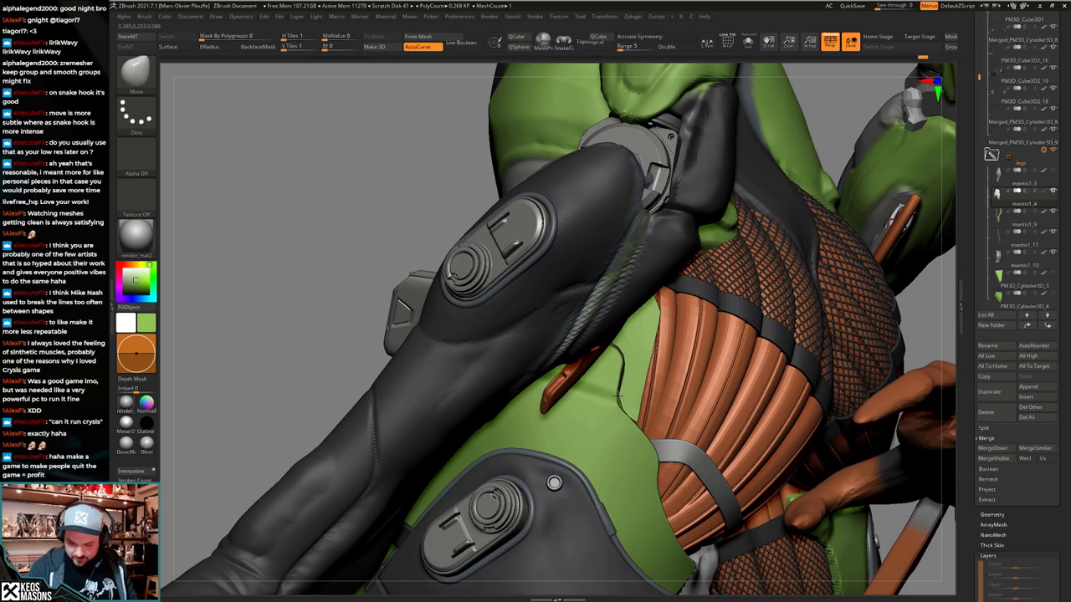
Fit the inner edge of the thigh patch's rear tip to the thigh plate with the Move brush.
key("space")
left_click_drag(623, 396, 625, 412)
key("alt+s")
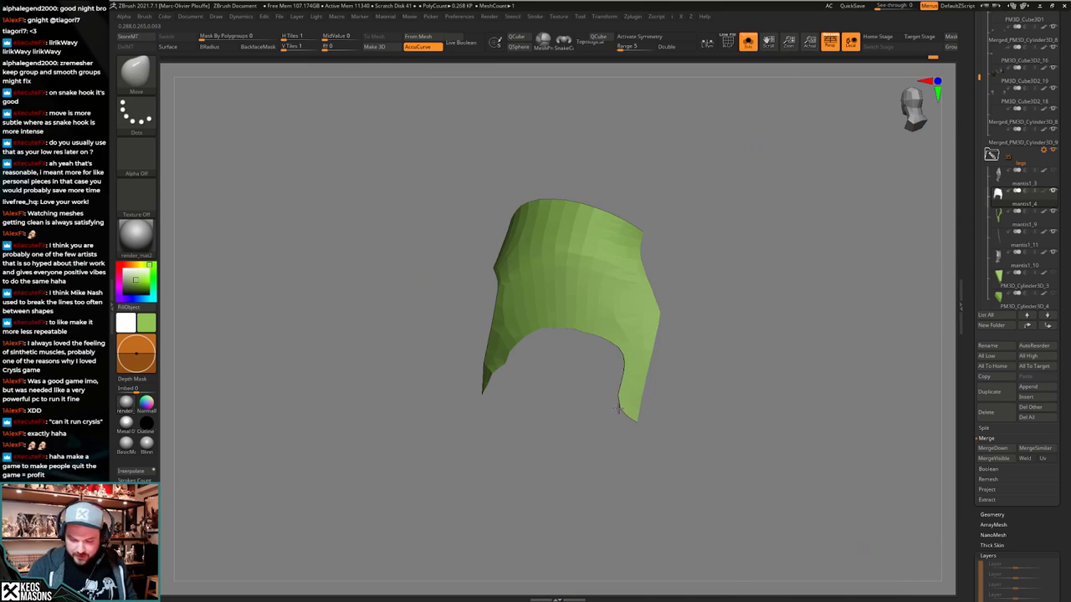
key("shift+s")
key("space")
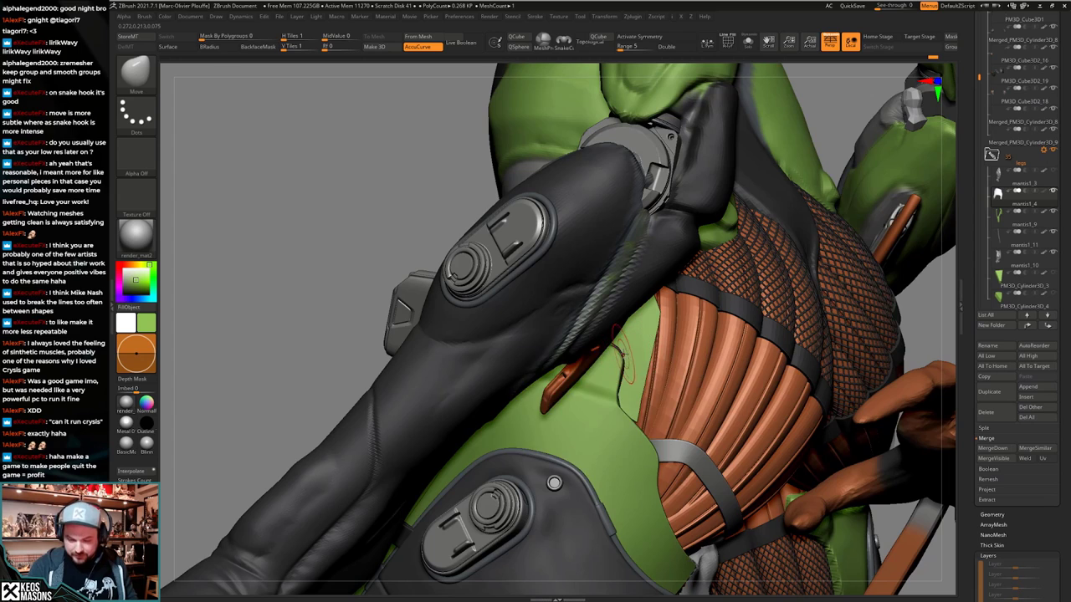
Resize the Move brush and adjust the thigh patch's outer surface between the holster and the hip.
right_click_drag(585, 368, 703, 341)
key("space")
right_click(599, 330)
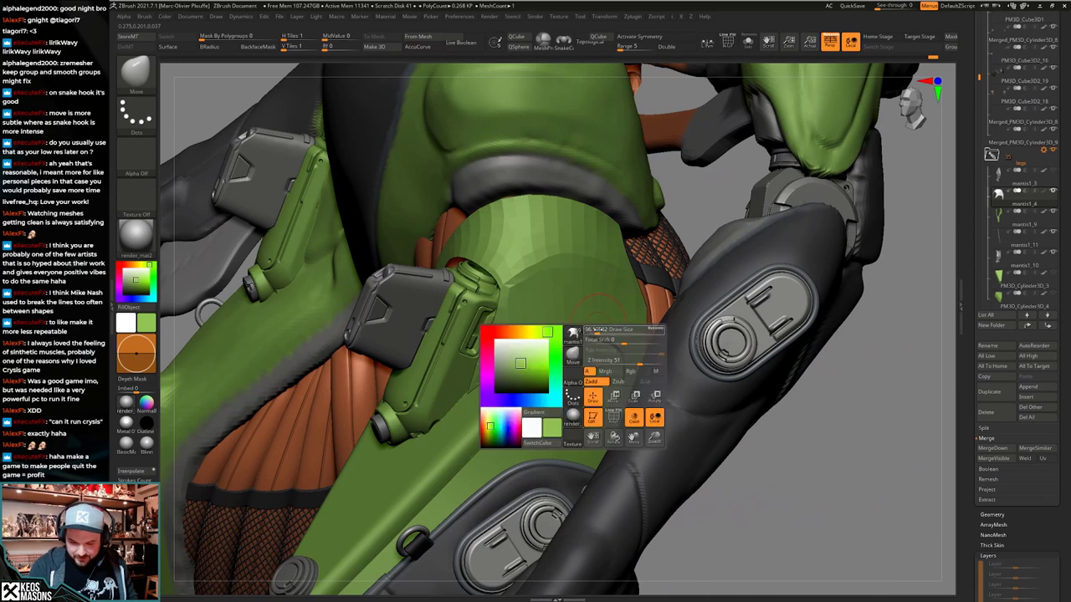
right_click(599, 330)
mouse_move(599, 330)
right_mouse_down()
mouse_move(585, 345)
mouse_move(596, 327)
right_mouse_up()
key("space")
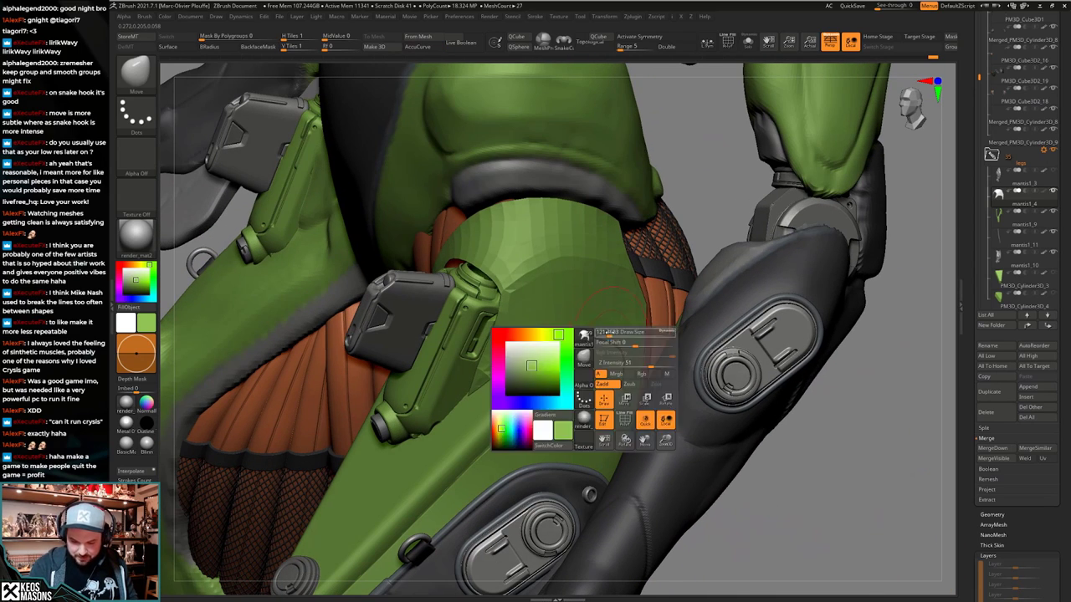
left_click_drag(606, 329, 594, 333)
key("space")
Reshape the thigh patch's outer front area around the thigh plate's raised upper corner with the Move brush.
mouse_move(592, 336)
right_mouse_down()
mouse_move(567, 328)
mouse_move(588, 361)
mouse_move(626, 378)
mouse_move(594, 376)
mouse_move(597, 341)
mouse_move(562, 390)
mouse_move(548, 385)
right_mouse_up()
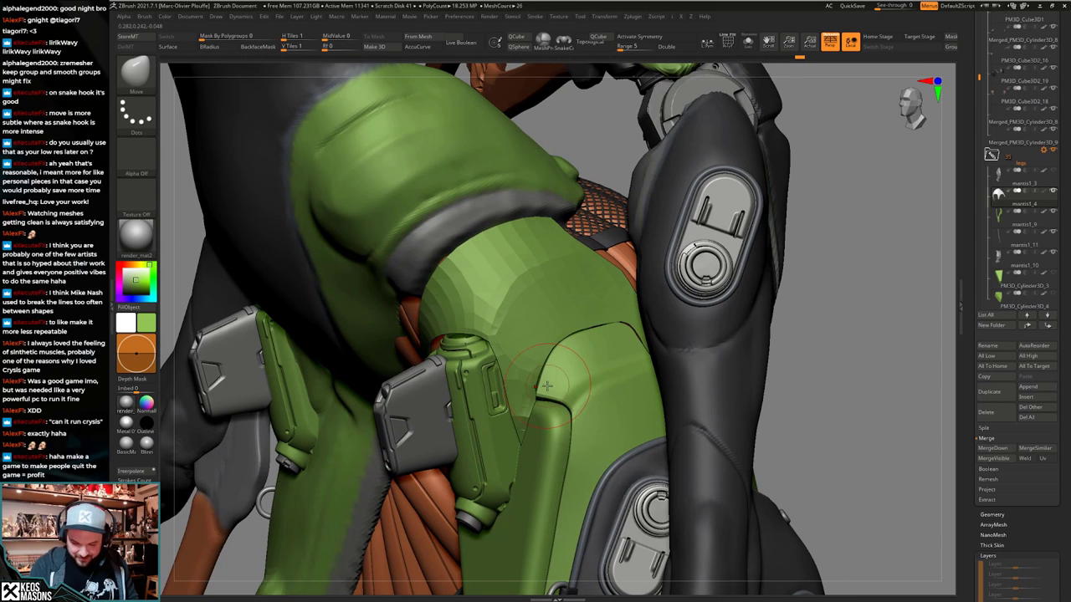
left_click_drag(547, 386, 528, 406)
right_click_drag(528, 405, 542, 405)
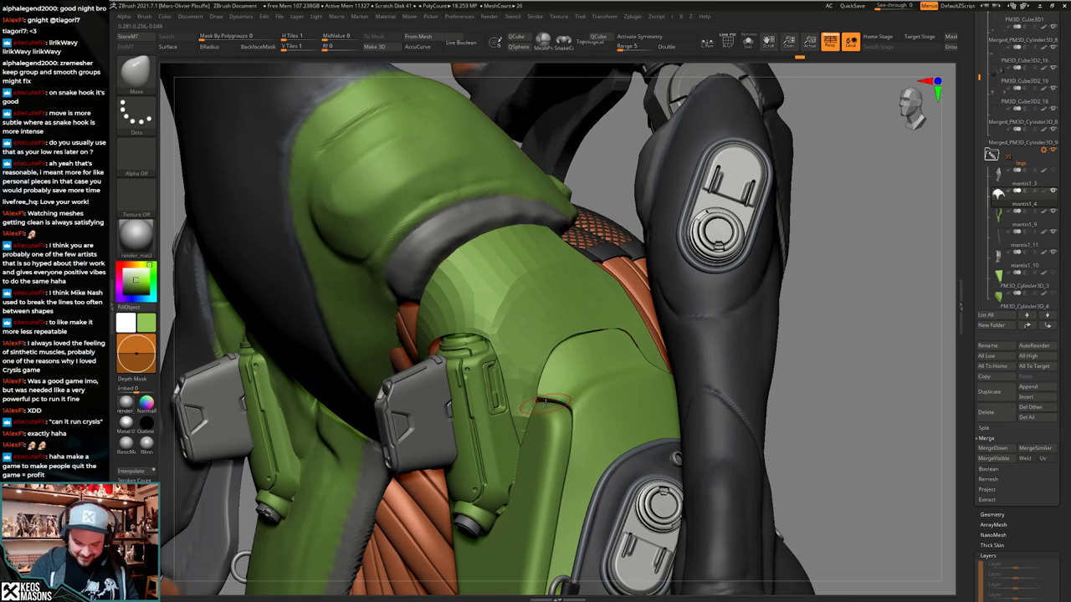
key("a")
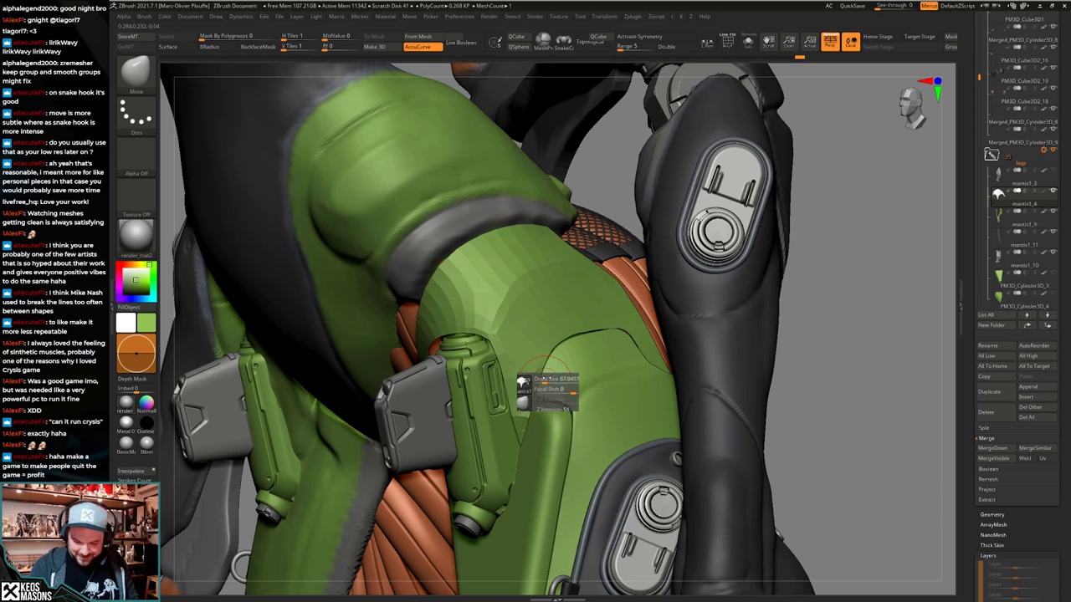
mouse_move(548, 381)
right_mouse_down()
mouse_move(581, 418)
mouse_move(540, 433)
mouse_move(551, 425)
mouse_move(551, 374)
right_mouse_up()
key("ctrl+z")
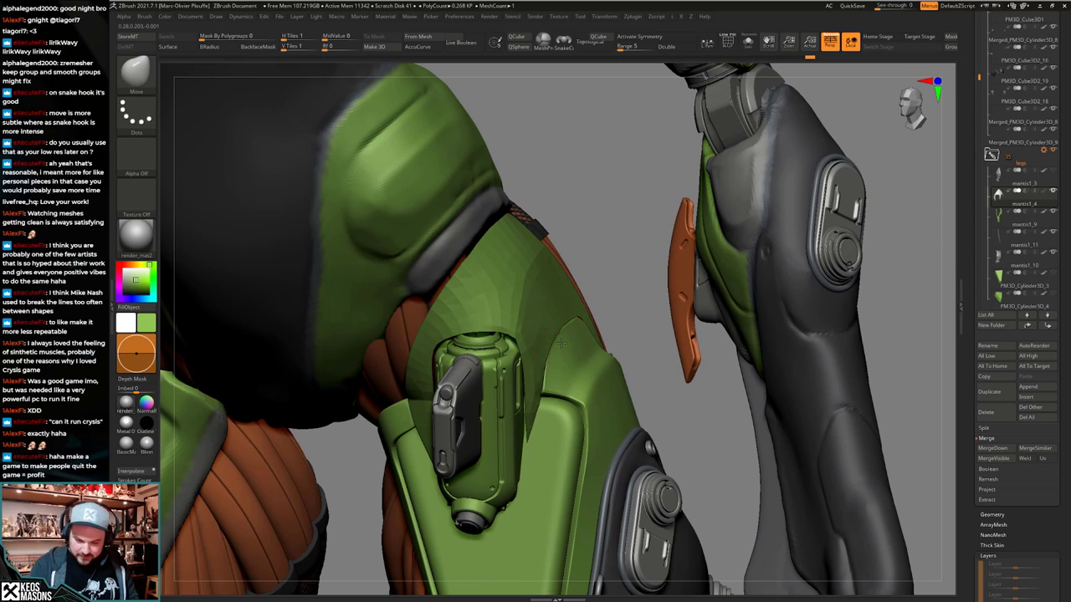
right_click_drag(543, 366, 567, 352)
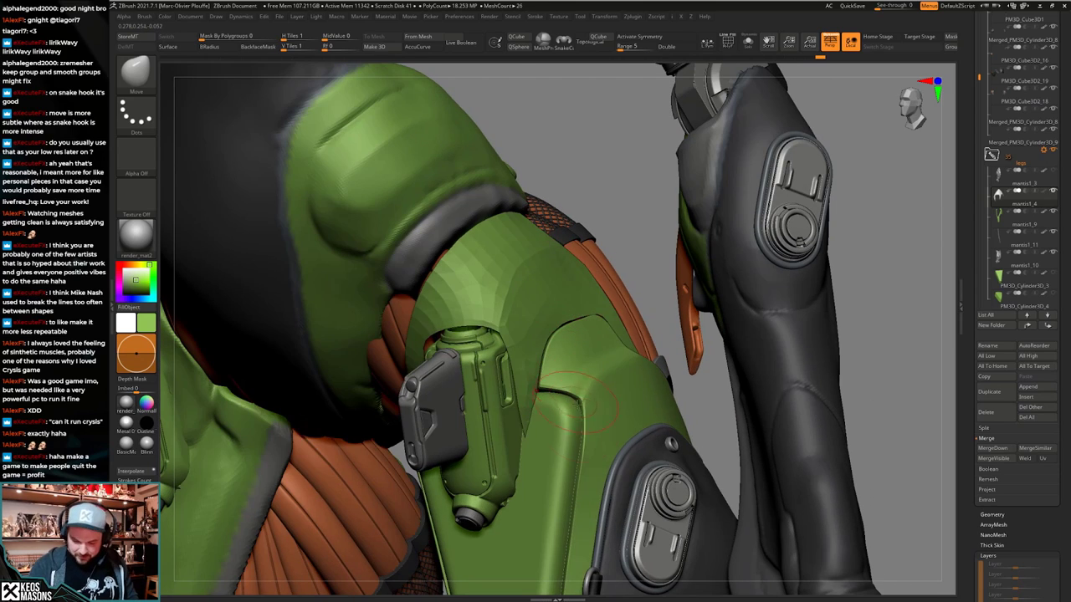
mouse_move(563, 394)
right_mouse_down()
mouse_move(588, 435)
mouse_move(620, 454)
mouse_move(566, 433)
mouse_move(537, 388)
right_mouse_up()
Select the thigh plate and inspect its upper rim in isolation with the hPolish brush active.
left_click(622, 379, "alt")
key("shift+s")
mouse_move(624, 379)
right_mouse_down()
mouse_move(603, 406)
mouse_move(633, 377)
right_mouse_up()
key("space")
left_click(597, 335)
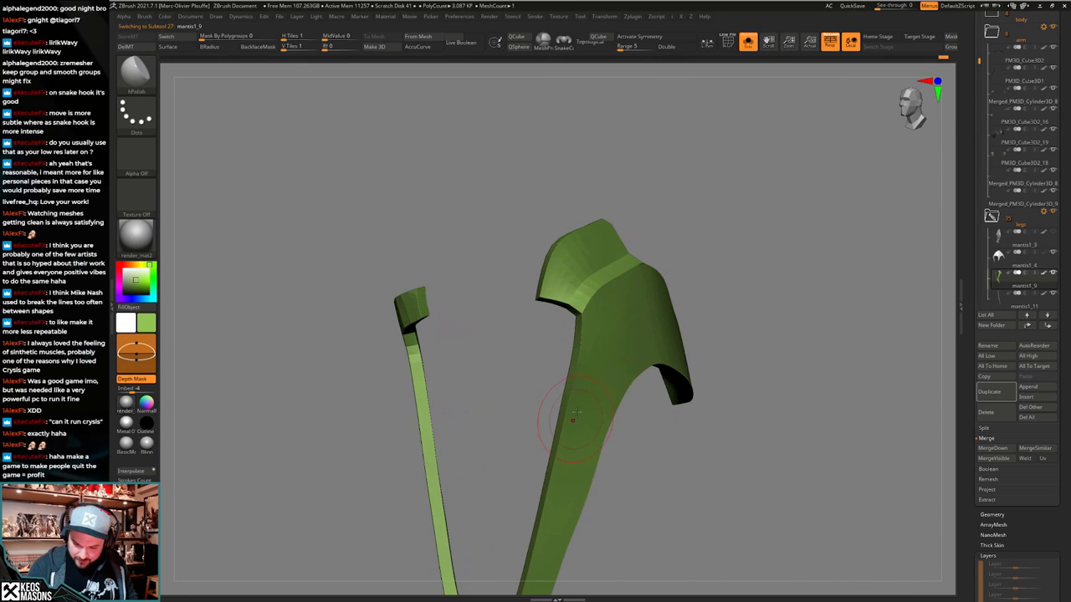
mouse_move(620, 385)
right_mouse_down()
mouse_move(622, 425)
mouse_move(598, 419)
right_mouse_up()
key("shift+s")
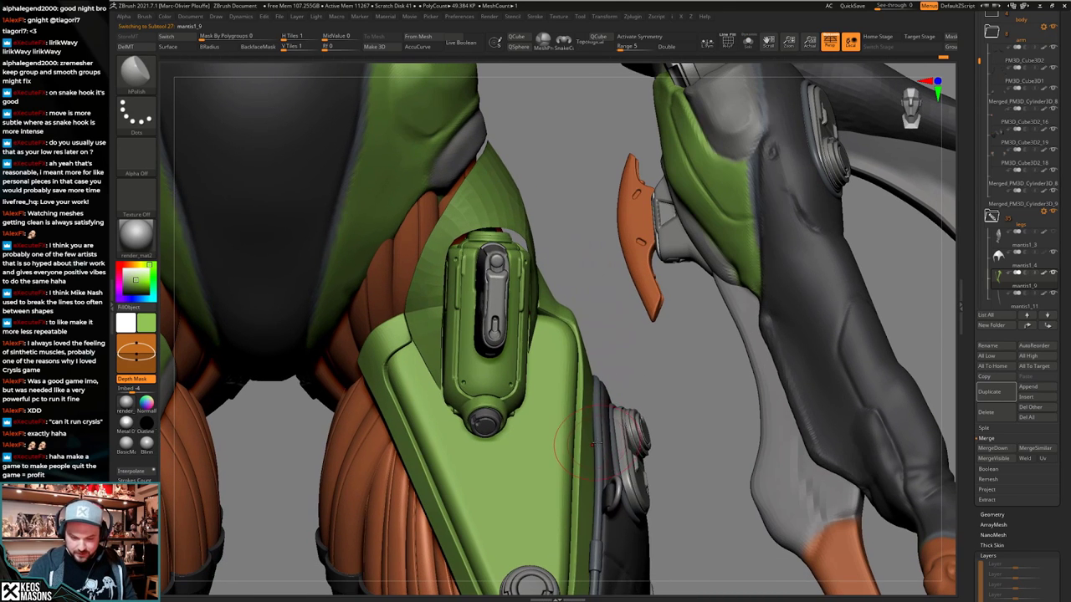
Switch back to the Move brush and review the thigh armor against the whole character from the front.
key("space")
left_click(577, 346)
right_click(576, 356)
mouse_move(569, 293)
right_mouse_down()
mouse_move(597, 349)
mouse_move(592, 418)
right_mouse_up()
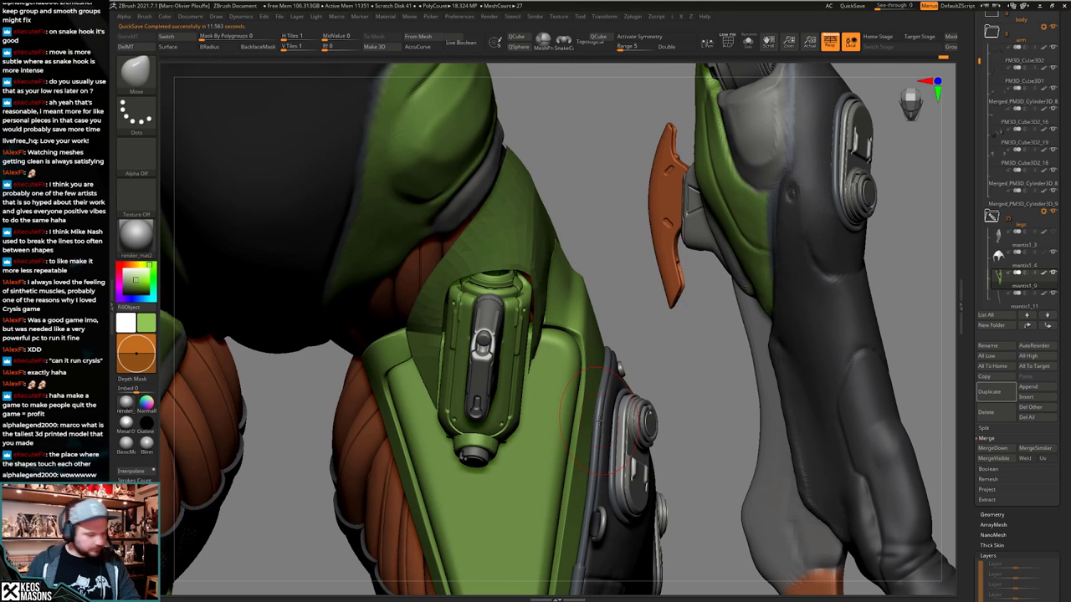
left_click_drag(676, 425, 645, 384)
right_click_drag(643, 418, 616, 436, "ctrl")
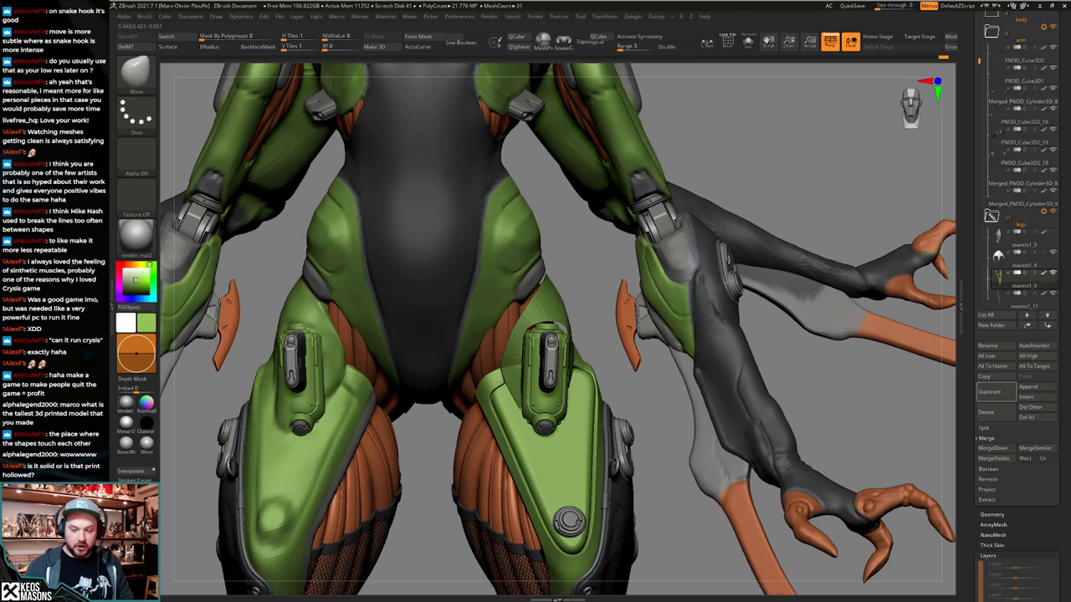
mouse_move(618, 455)
right_mouse_down()
mouse_move(590, 453)
mouse_move(618, 443)
right_mouse_up()
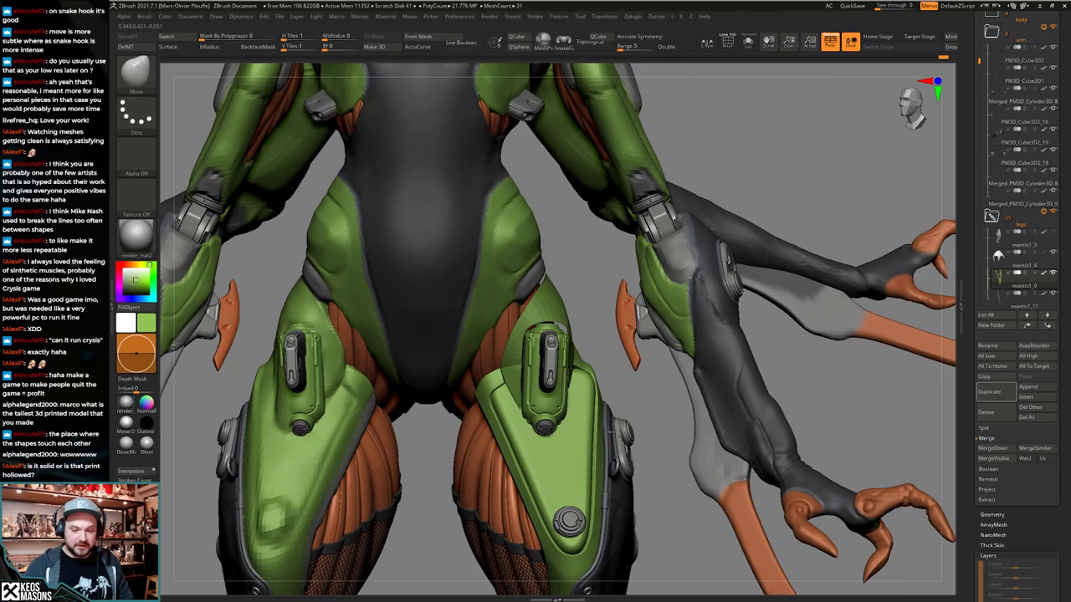
Select the thigh patch and adjust its upper edge beneath the grey hip band with the Move brush.
right_click_drag(561, 293, 554, 342, "alt")
left_click(549, 344, "alt")
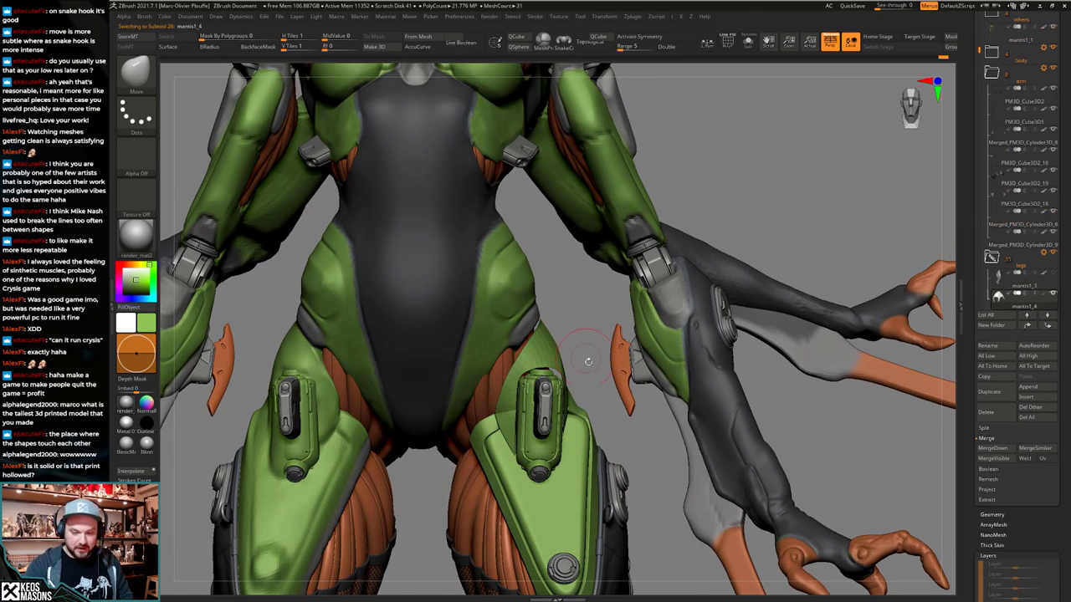
key("space")
left_click(573, 336)
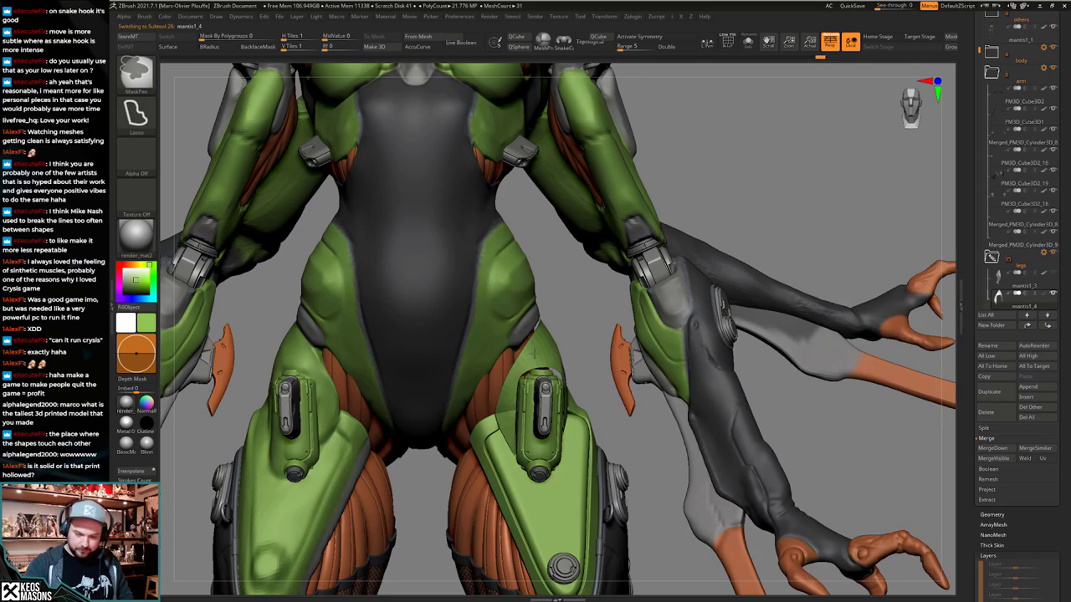
right_click_drag(520, 337, 524, 354, "ctrl")
key("space")
left_click(518, 352)
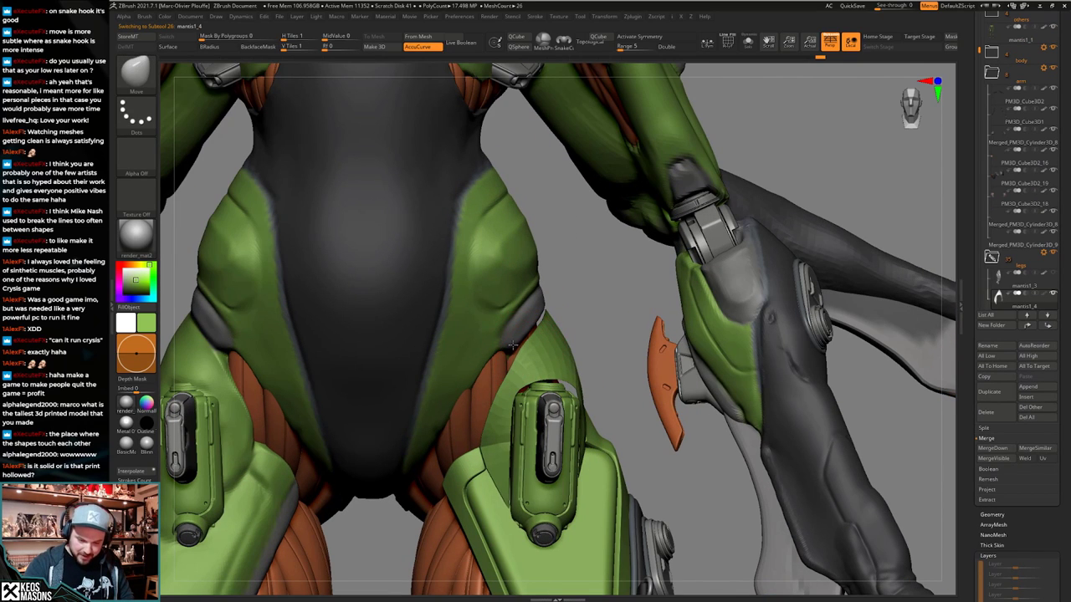
mouse_move(539, 331)
right_mouse_down()
mouse_move(497, 322)
mouse_move(456, 339)
right_mouse_up()
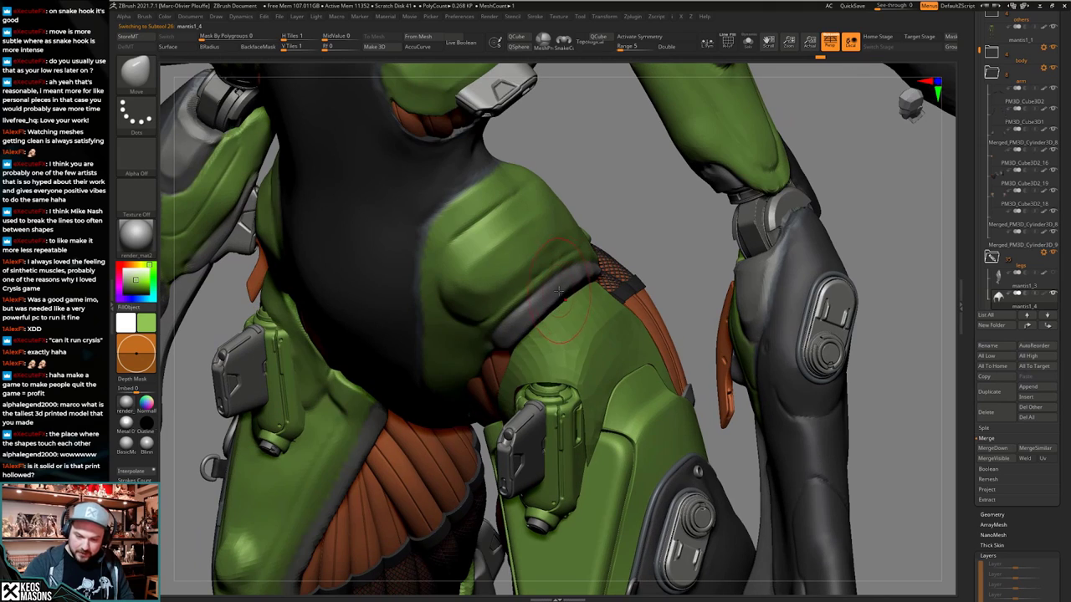
mouse_move(560, 285)
right_mouse_down()
mouse_move(575, 261)
mouse_move(553, 282)
mouse_move(579, 293)
right_mouse_up()
Resize the Move brush and refine the thigh patch's upper inner corner below the hip band.
key("space")
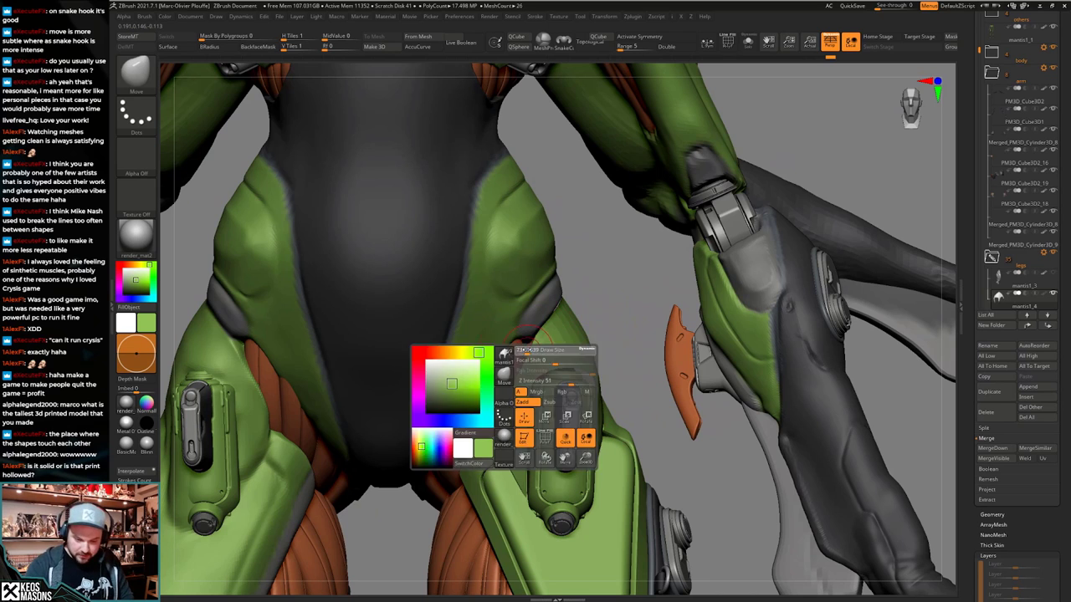
right_click_drag(538, 335, 534, 337)
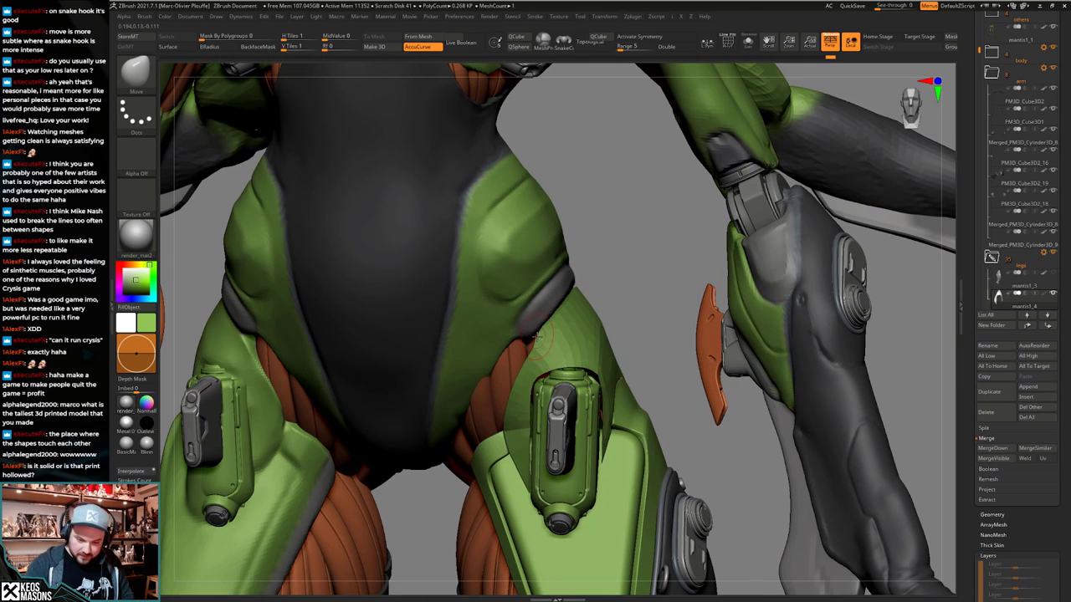
right_click_drag(568, 299, 574, 304)
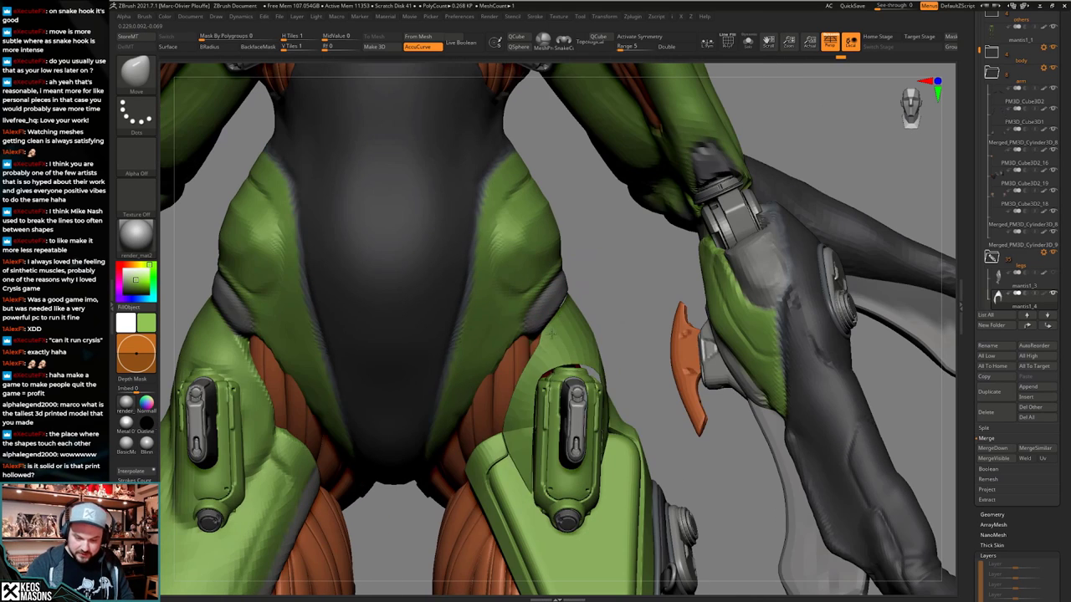
Refine the thigh patch's edge around the holster with the Move brush.
right_click(516, 407)
mouse_move(508, 394)
right_mouse_down()
mouse_move(620, 355)
mouse_move(525, 362)
right_mouse_up()
right_click(519, 387)
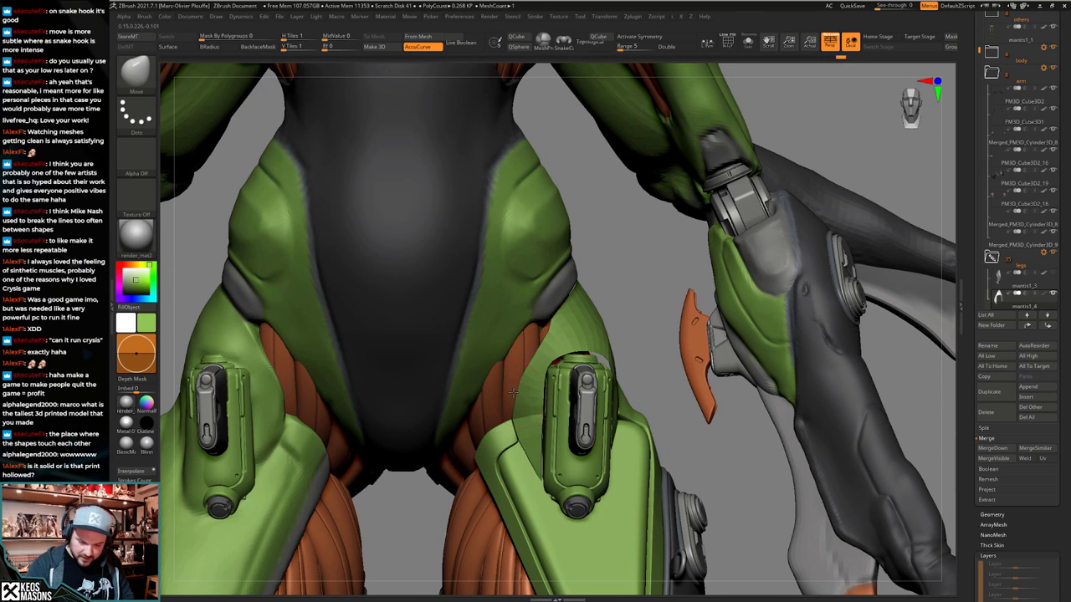
right_click_drag(521, 380, 582, 415)
mouse_move(640, 447)
right_mouse_down()
mouse_move(715, 460)
mouse_move(609, 461)
mouse_move(621, 446)
right_mouse_up()
Switch to the hPolish brush, isolate the thigh patch and polish its curved surface.
key("space")
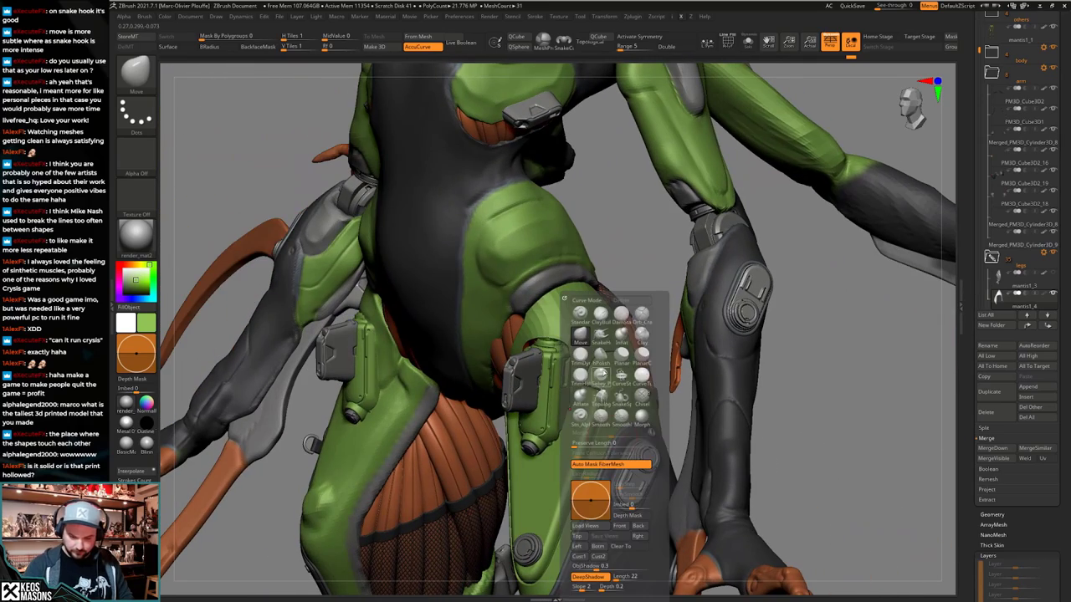
left_click(622, 376)
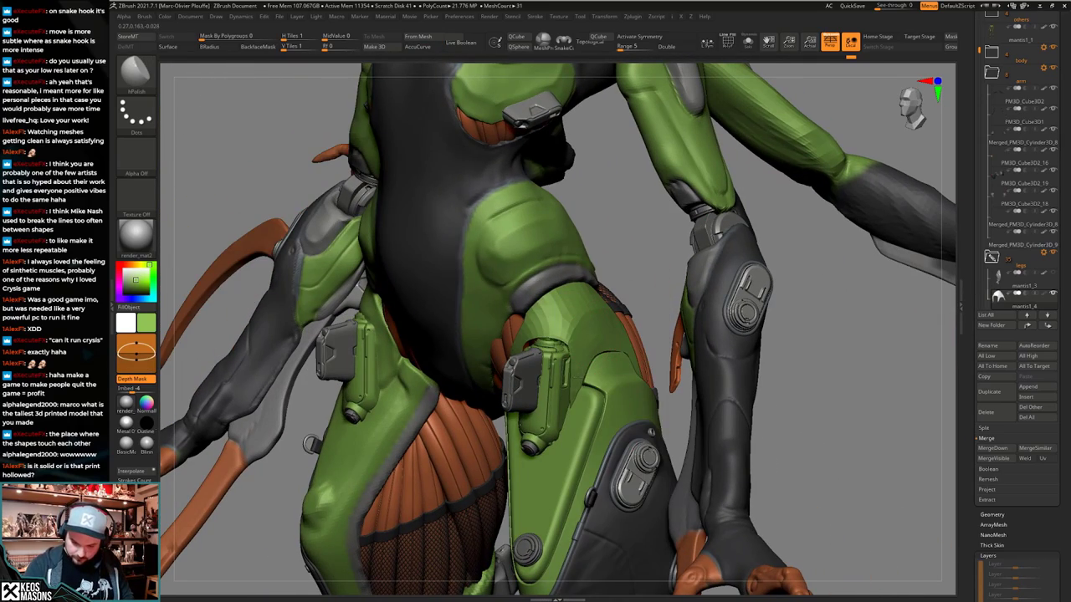
right_click_drag(547, 368, 622, 353)
right_click(571, 387)
right_click_drag(597, 397, 481, 386)
key("alt+s")
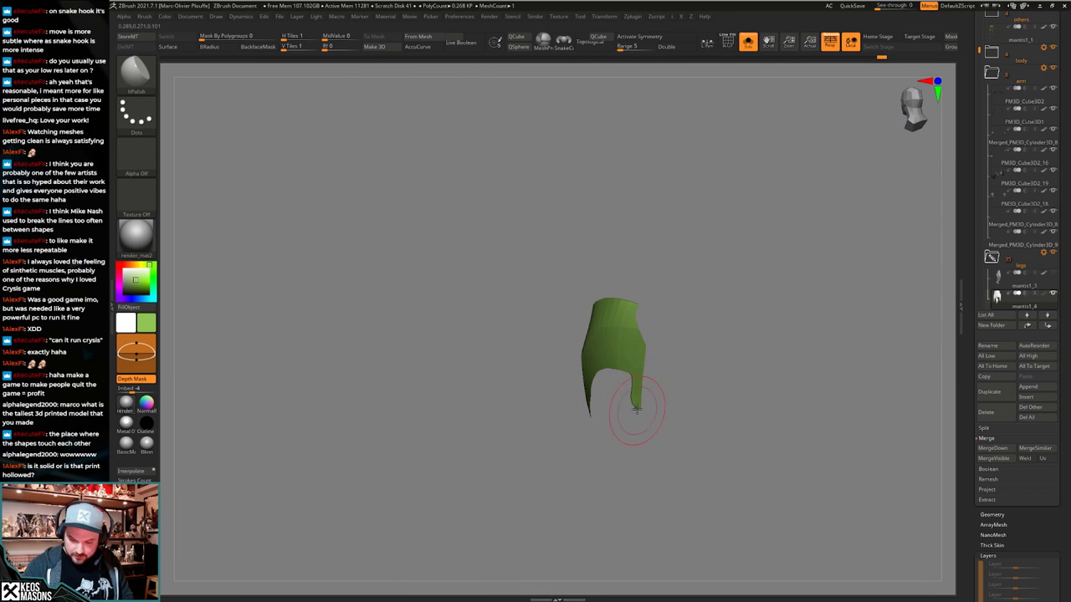
right_click_drag(636, 408, 612, 386)
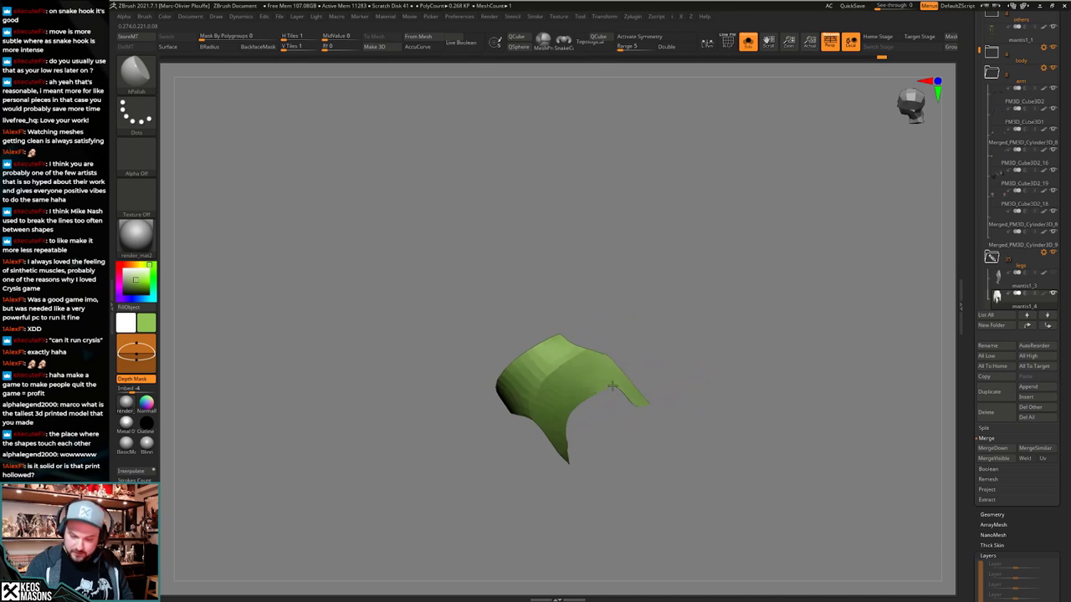
right_click_drag(547, 417, 570, 401)
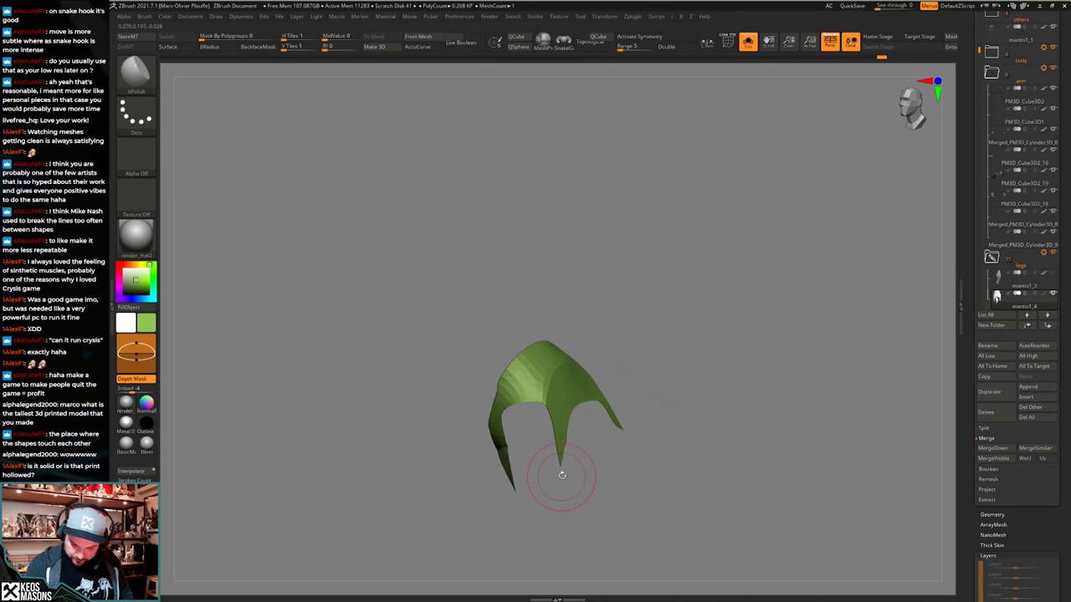
right_click_drag(563, 443, 539, 416)
Bring back the whole character and adjust the thigh patch below the grey hip band with the Move brush.
key("alt+s")
right_click(539, 417)
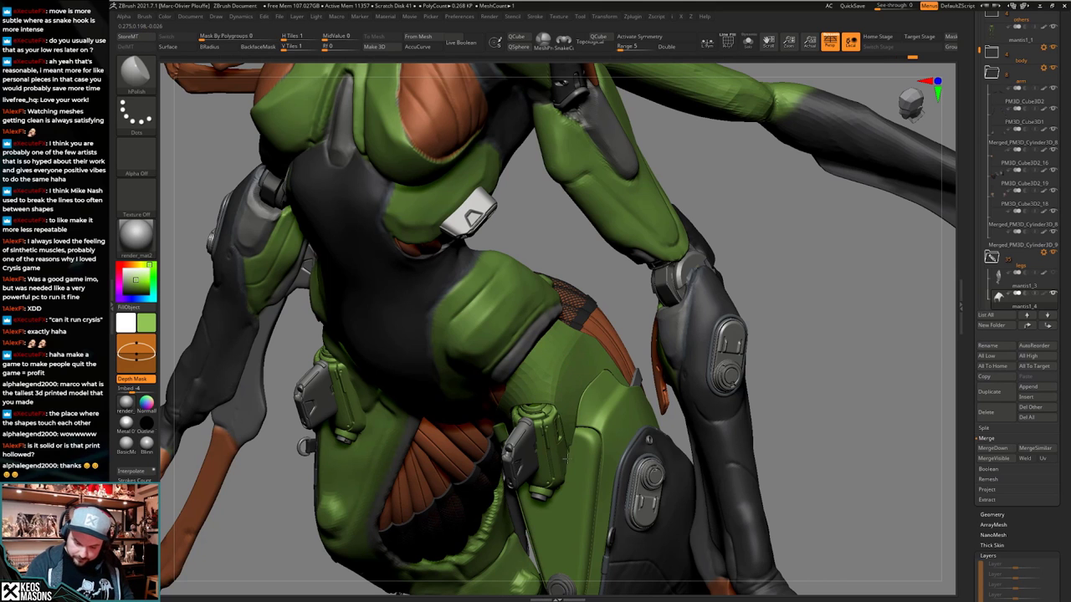
right_click_drag(564, 459, 581, 423)
right_click(581, 422)
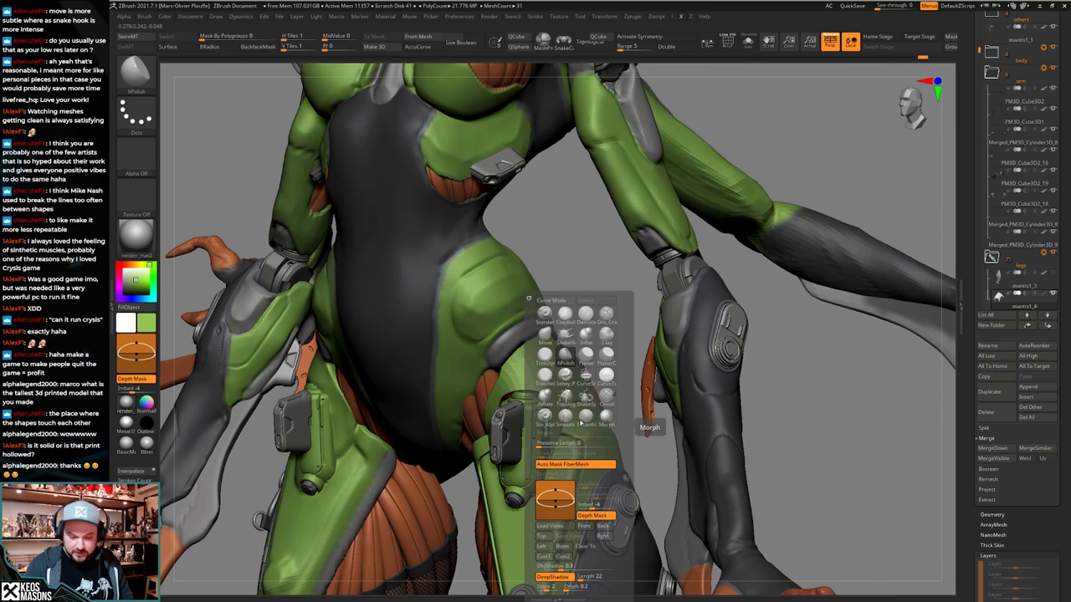
left_click(545, 336)
mouse_move(586, 322)
right_mouse_down()
mouse_move(571, 328)
mouse_move(539, 431)
right_mouse_up()
right_click(539, 431)
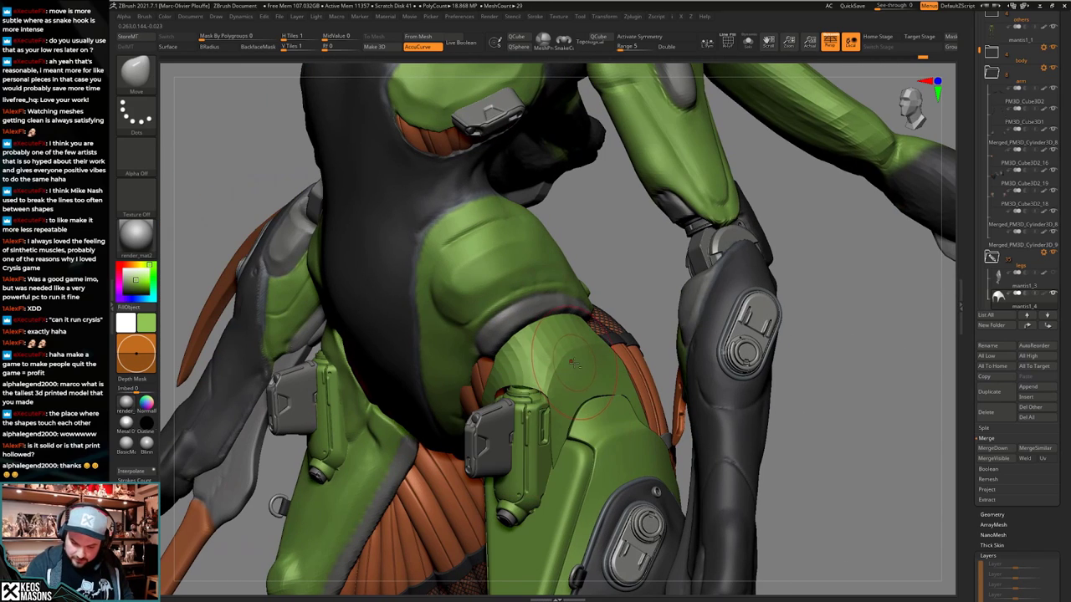
mouse_move(573, 361)
right_mouse_down()
mouse_move(589, 355)
mouse_move(599, 428)
mouse_move(599, 400)
mouse_move(580, 482)
mouse_move(589, 479)
mouse_move(588, 425)
mouse_move(566, 468)
mouse_move(574, 459)
right_mouse_up()
Isolate the thigh patch again and smooth its surface and narrow strips with the hPolish brush.
key("shift+s")
key("space")
left_click(564, 357)
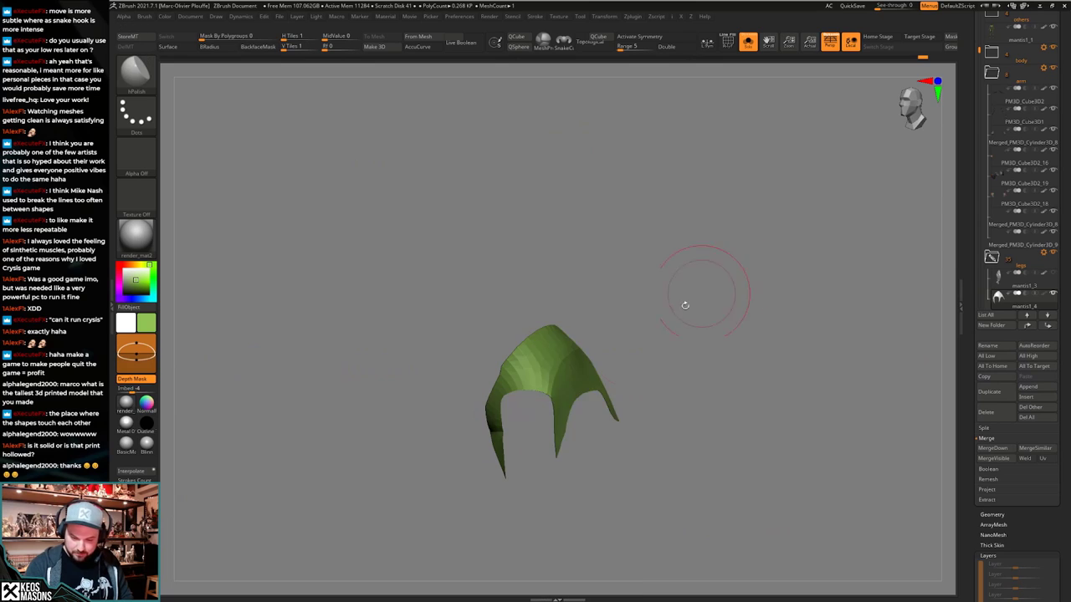
right_click_drag(684, 304, 569, 441)
right_click(568, 443)
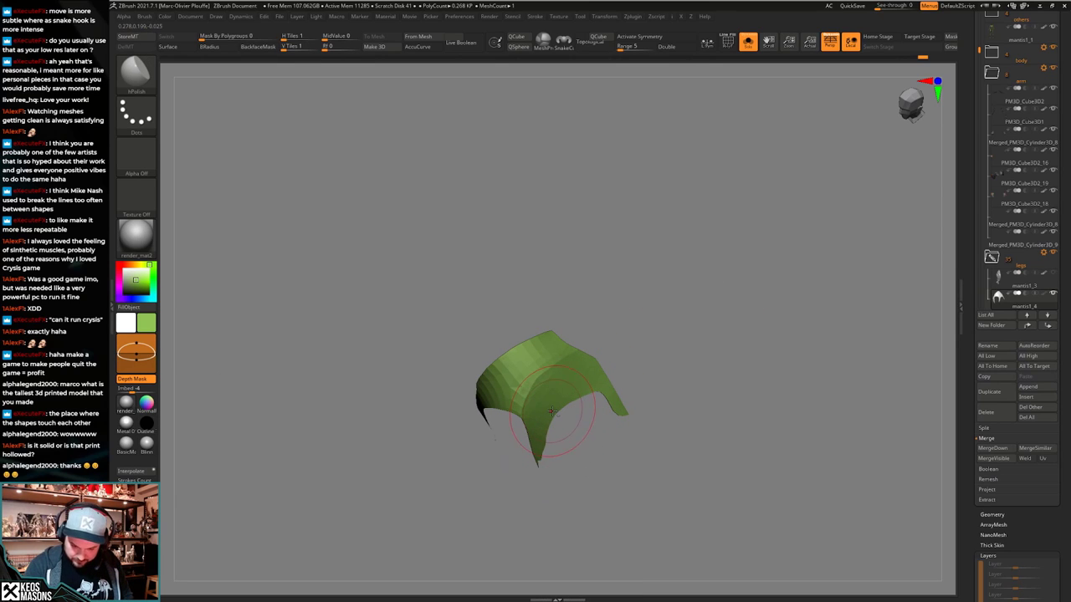
right_click_drag(584, 384, 622, 363)
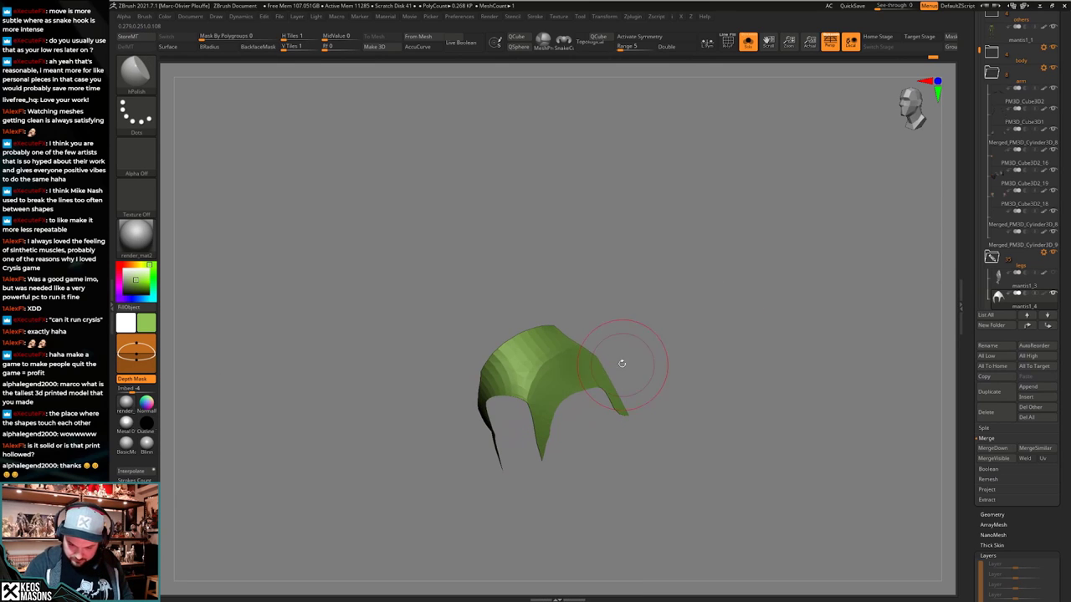
right_click_drag(625, 421, 638, 396)
key("shift+s")
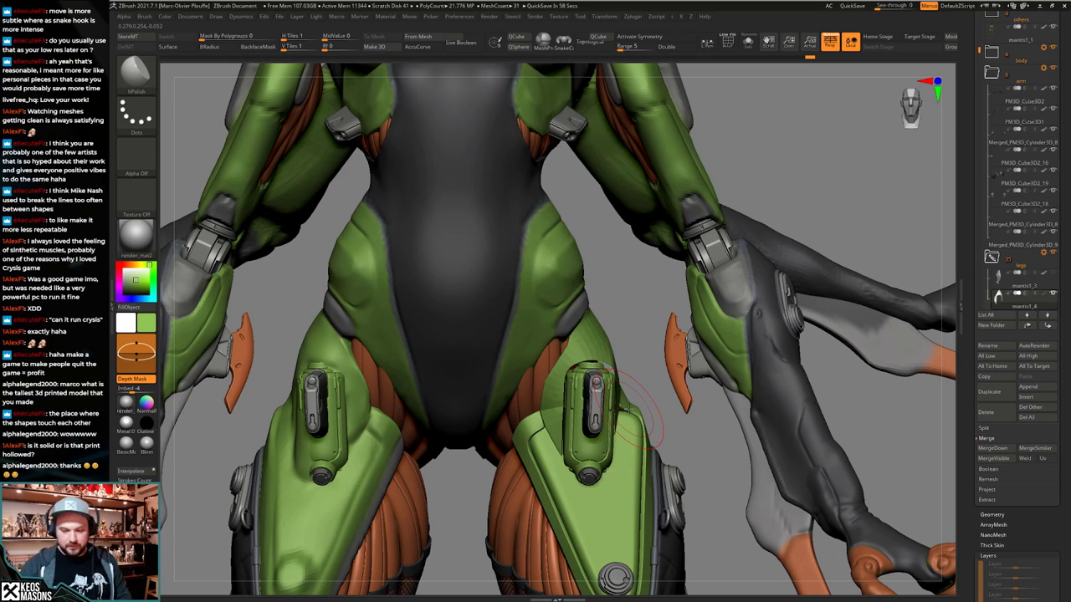
Isolate the thigh patch and check its wireframe and smoothed surface from a raised three-quarter view.
mouse_move(642, 433)
right_mouse_down()
mouse_move(623, 453)
mouse_move(597, 439)
mouse_move(590, 464)
right_mouse_up()
key("alt+shift+s")
key("space")
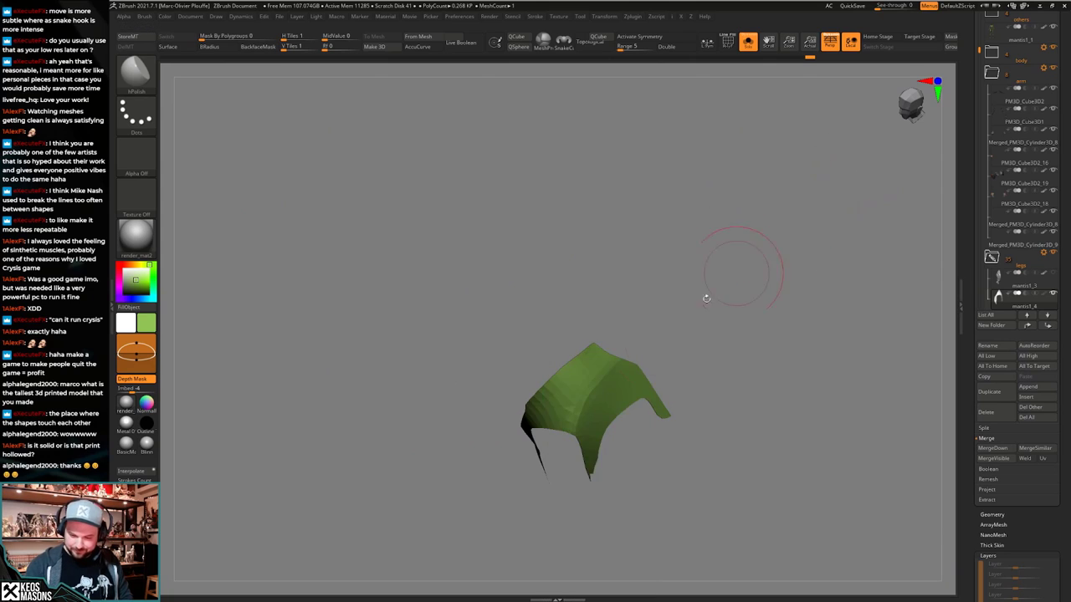
key("shift+f")
key("space")
key("shift+f")
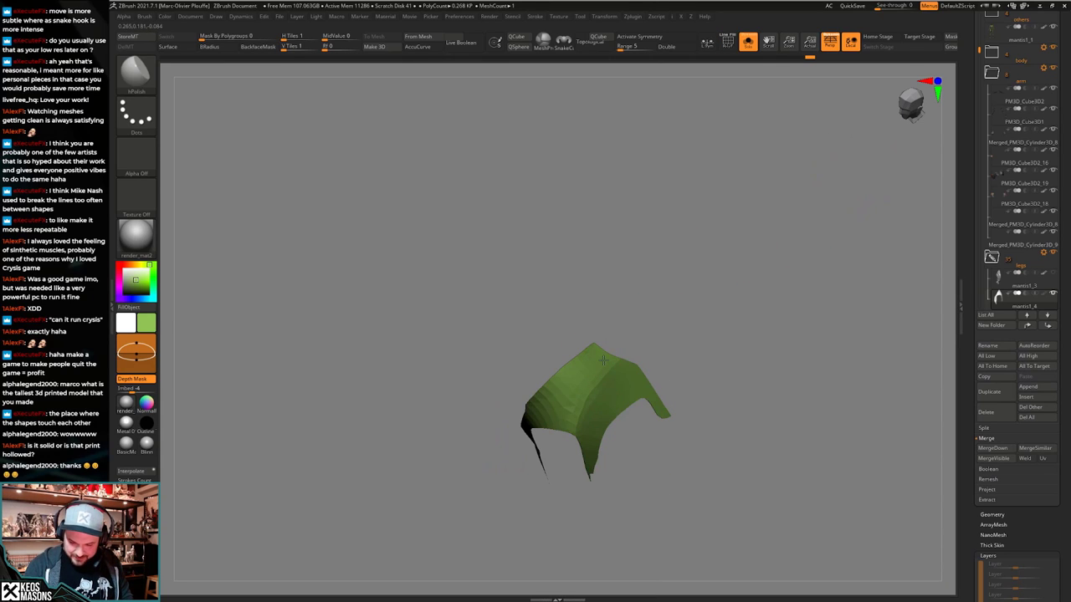
key("d")
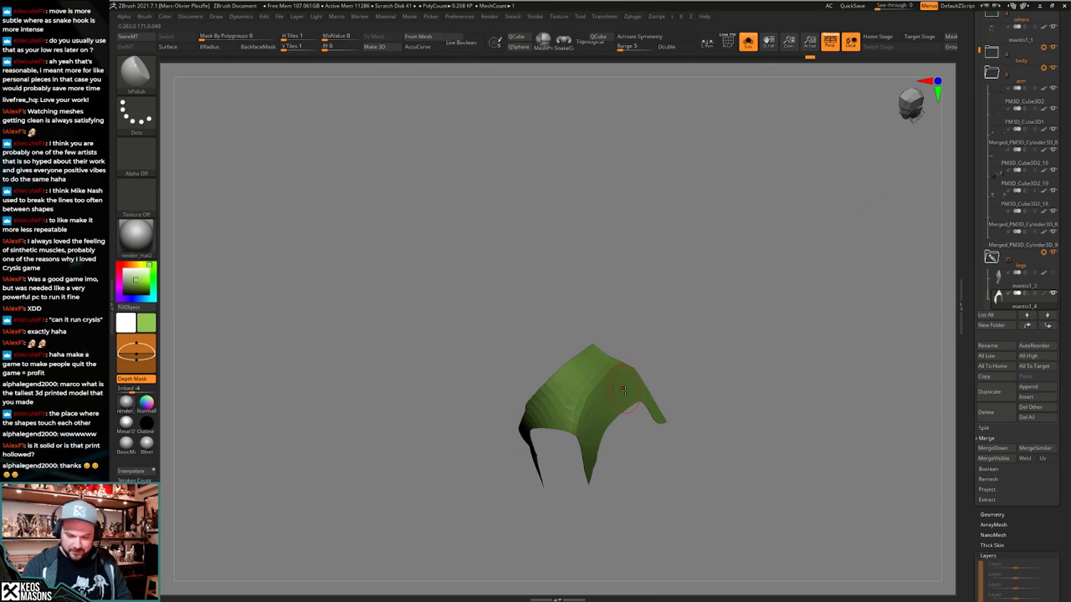
Polish the patch's outer face with the hPolish brush, undo one stroke and return to the whole character.
left_click_drag(614, 406, 632, 395)
key("space")
key("ctrl+z")
key("space")
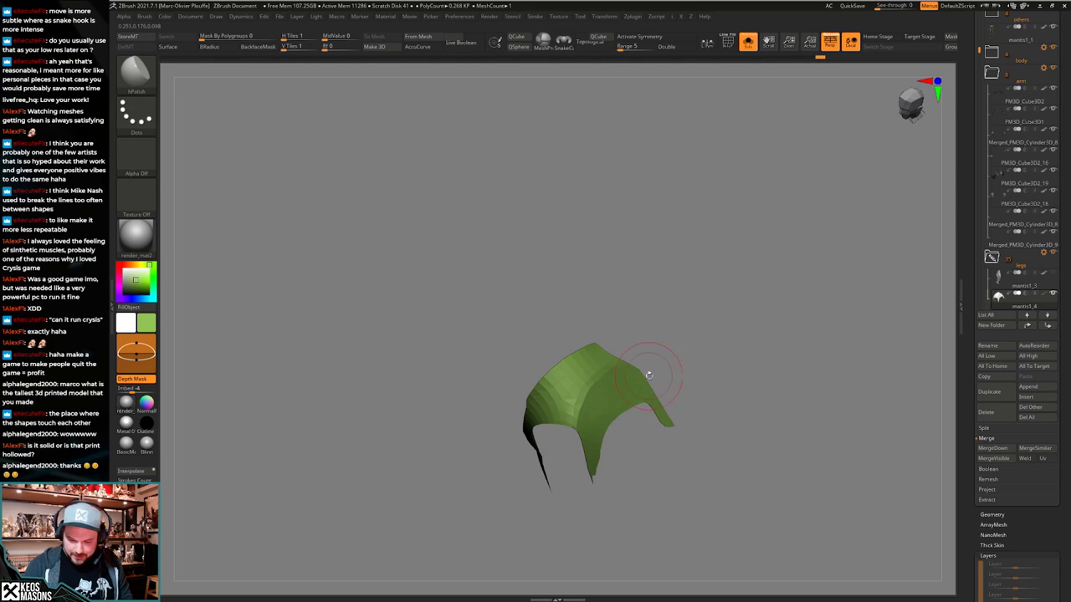
left_click_drag(649, 375, 631, 407)
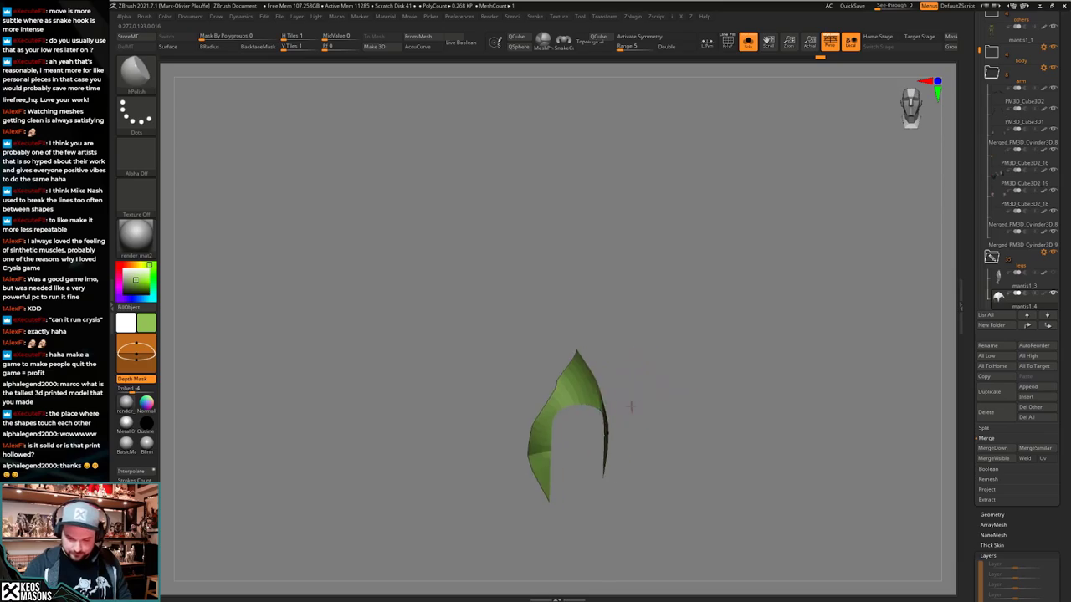
right_click_drag(630, 407, 642, 410)
key("shift+f")
left_click_drag(642, 417, 603, 476)
key("alt+s")
Switch to the Move brush and fit the thigh patch beside the holster and under the hip band from the side.
mouse_move(602, 475)
right_mouse_down()
mouse_move(558, 448)
mouse_move(552, 410)
mouse_move(586, 456)
right_mouse_up()
key("b")
left_click(557, 335)
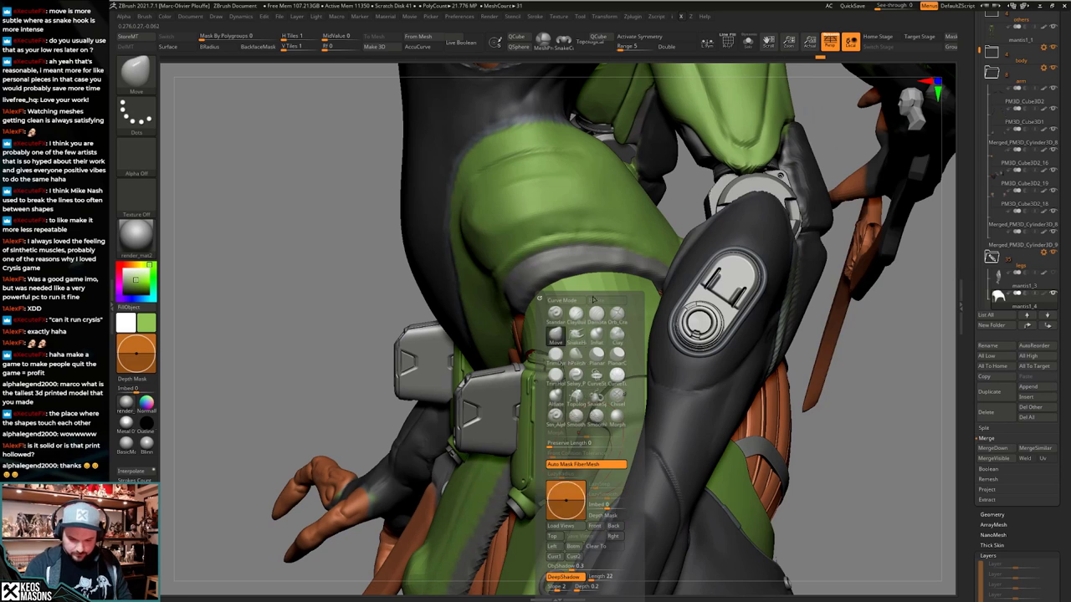
right_click_drag(554, 494, 564, 454)
key("space")
key("space")
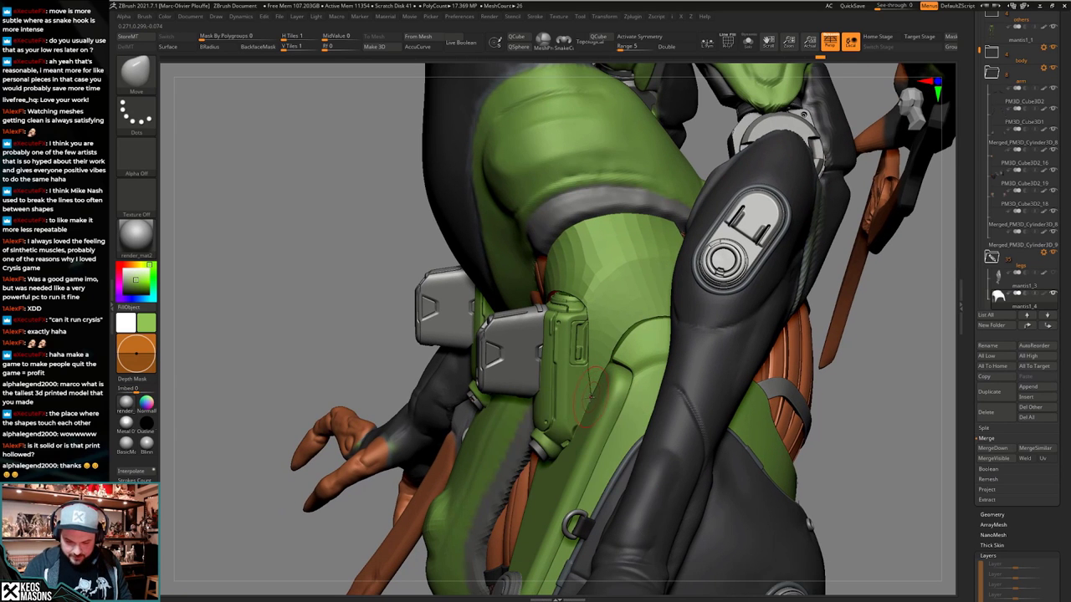
mouse_move(582, 412)
right_mouse_down()
mouse_move(604, 403)
mouse_move(590, 394)
mouse_move(585, 351)
right_mouse_up()
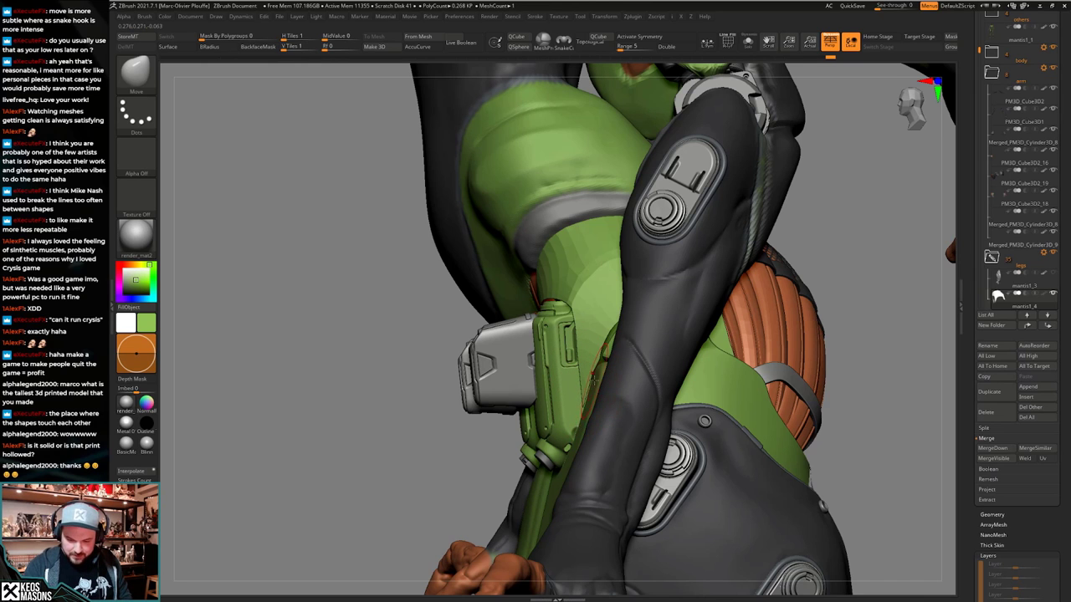
right_click_drag(599, 360, 609, 387)
right_click(604, 376)
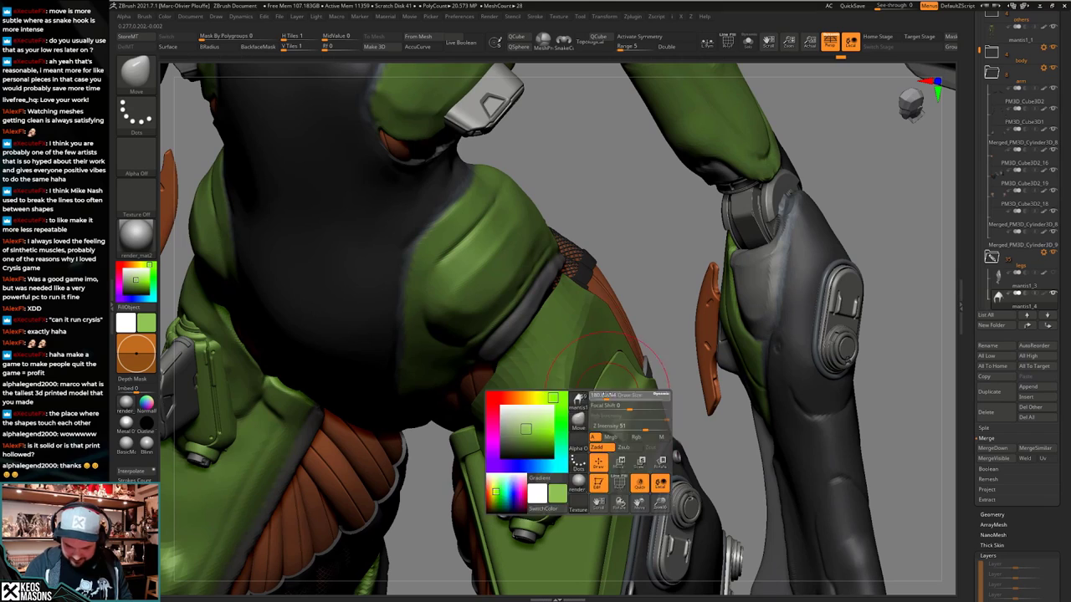
Resize the Move brush and refine the thigh patch's lower edge where it meets the thigh plate.
mouse_move(594, 456)
right_mouse_down()
mouse_move(624, 399)
mouse_move(606, 364)
mouse_move(599, 423)
mouse_move(612, 428)
mouse_move(600, 434)
mouse_move(615, 427)
mouse_move(609, 360)
mouse_move(627, 393)
mouse_move(603, 400)
mouse_move(617, 396)
right_mouse_up()
right_click_drag(617, 396, 633, 365, "ctrl")
key("alt+s")
key("shift+f")
key("alt+s")
key("alt+s")
key("alt+s")
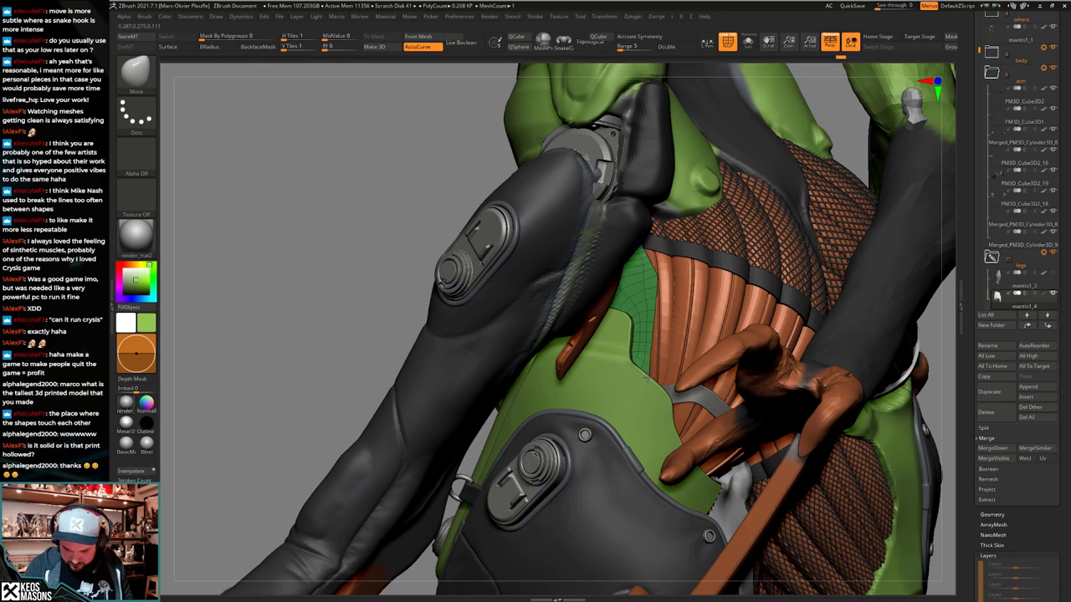
Adjust the patch's rear edge next to the orange muscle folds and check its shape in isolation.
right_click_drag(646, 379, 711, 368)
key("shift+f")
right_click_drag(634, 413, 650, 400)
key("alt+s")
key("shift+f")
key("shift+f")
Thicken the thigh patch with Panel Loops, using Ignore Groups, Polish 0, Bevel 0, Elevation -100 and Thickness 0.01191.
key("space")
left_click(667, 555)
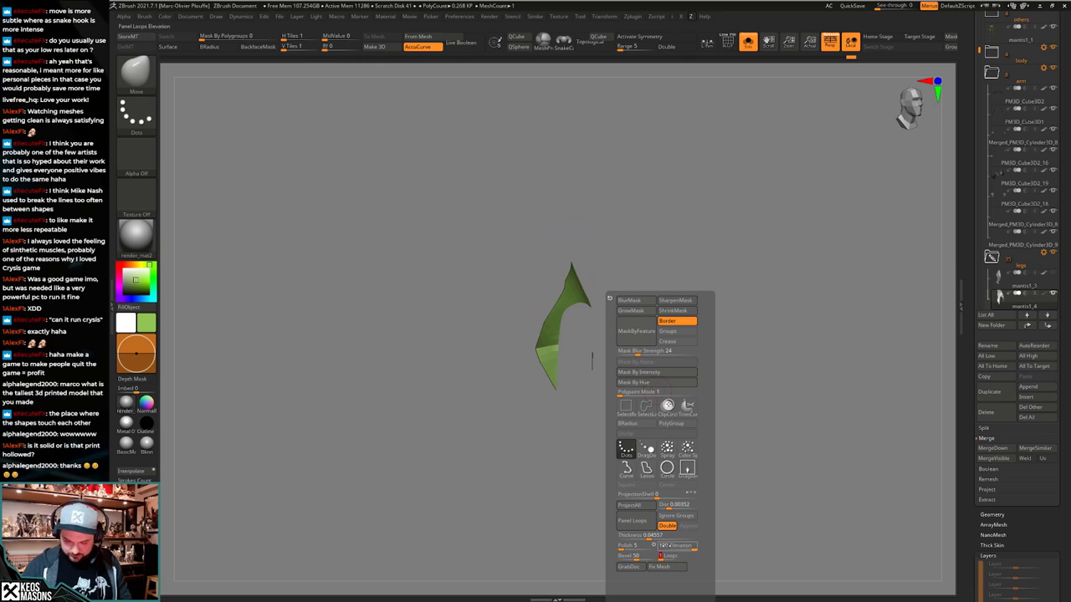
left_click(671, 516)
left_click(644, 524)
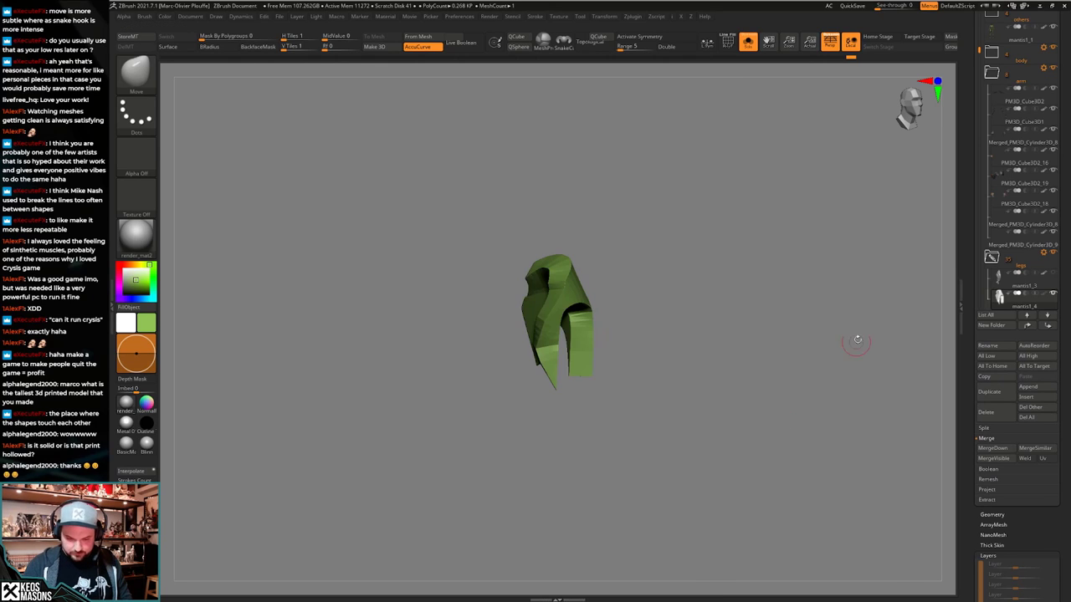
key("ctrl+z")
key("space")
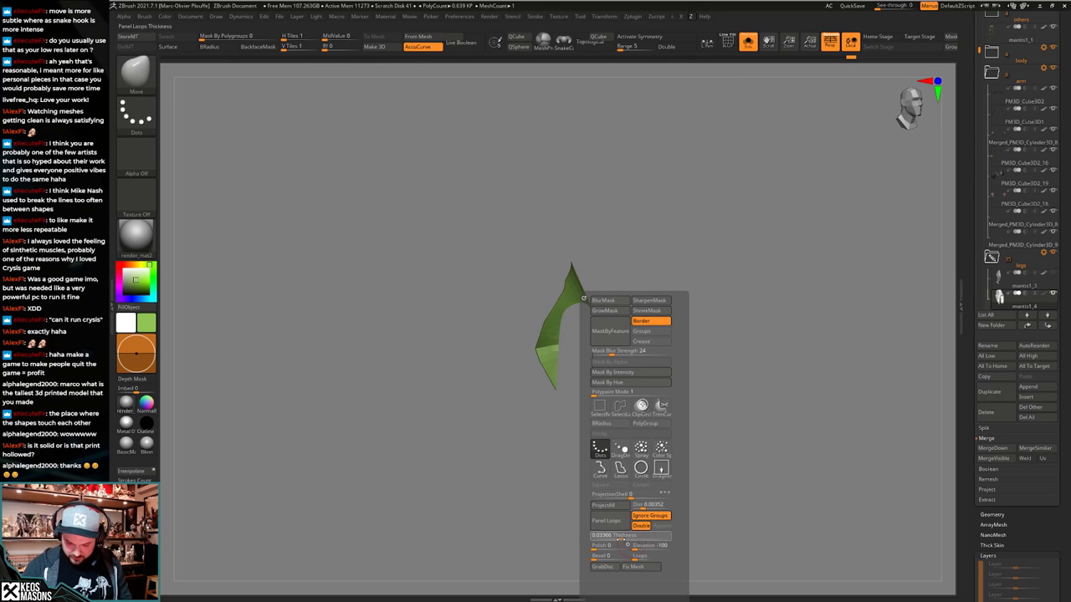
left_click(607, 523)
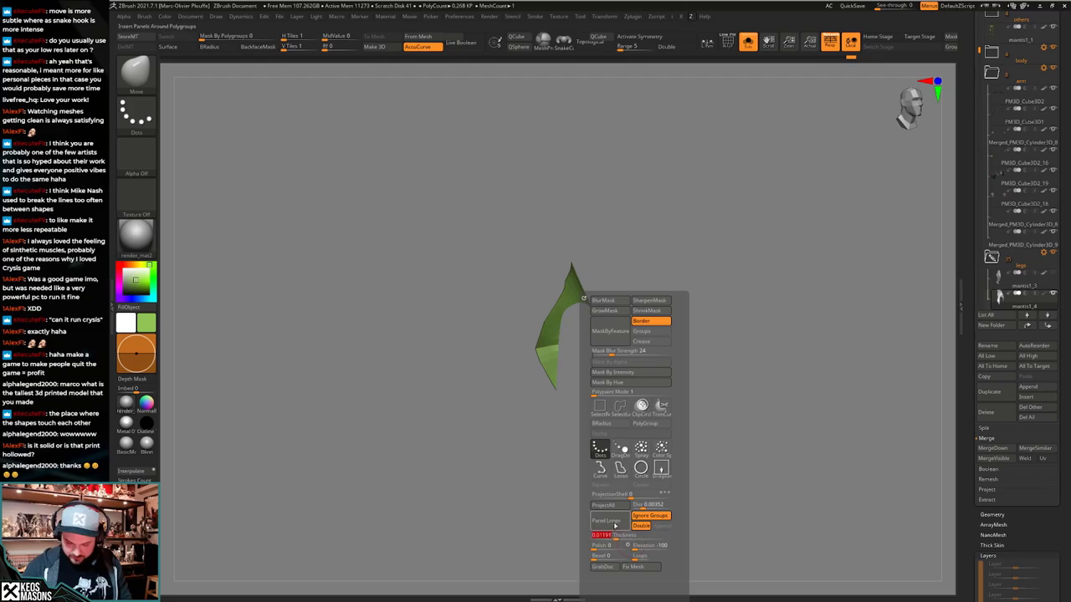
key("alt+s")
right_click_drag(636, 412, 611, 360, "shift")
mouse_move(610, 402)
right_mouse_down()
mouse_move(699, 414)
mouse_move(617, 458)
mouse_move(586, 431)
mouse_move(596, 410)
mouse_move(604, 466)
mouse_move(640, 431)
mouse_move(601, 446)
right_mouse_up()
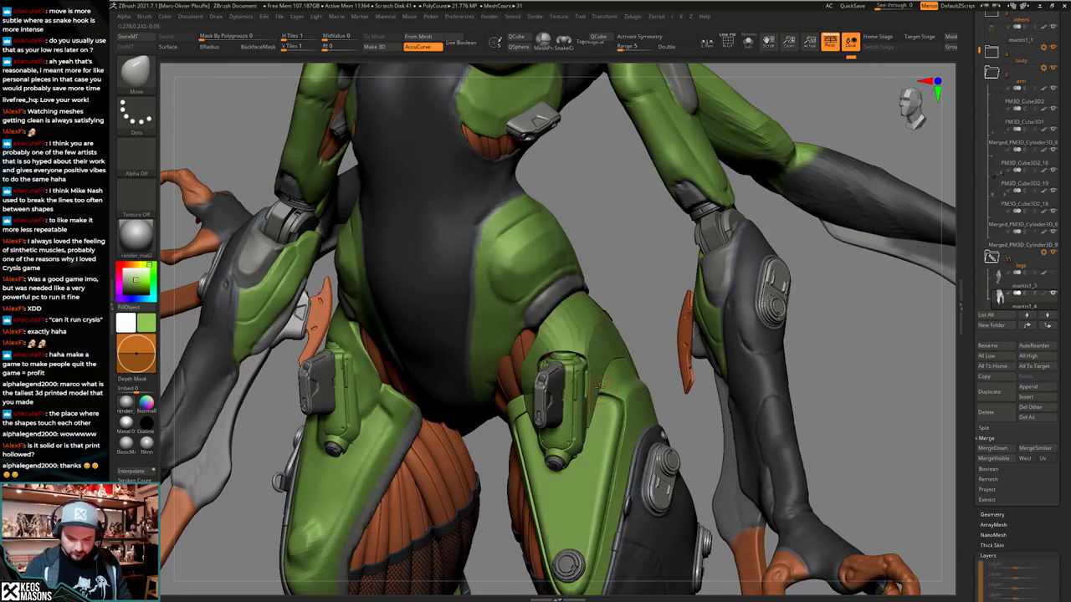
Select and isolate the holster, and mask everything except its round top cap.
key("space")
left_click(588, 315)
left_click(578, 362, "alt")
key("shift+s")
right_click_drag(578, 362, 599, 412)
key("w")
left_click_drag(571, 390, 575, 371, "ctrl")
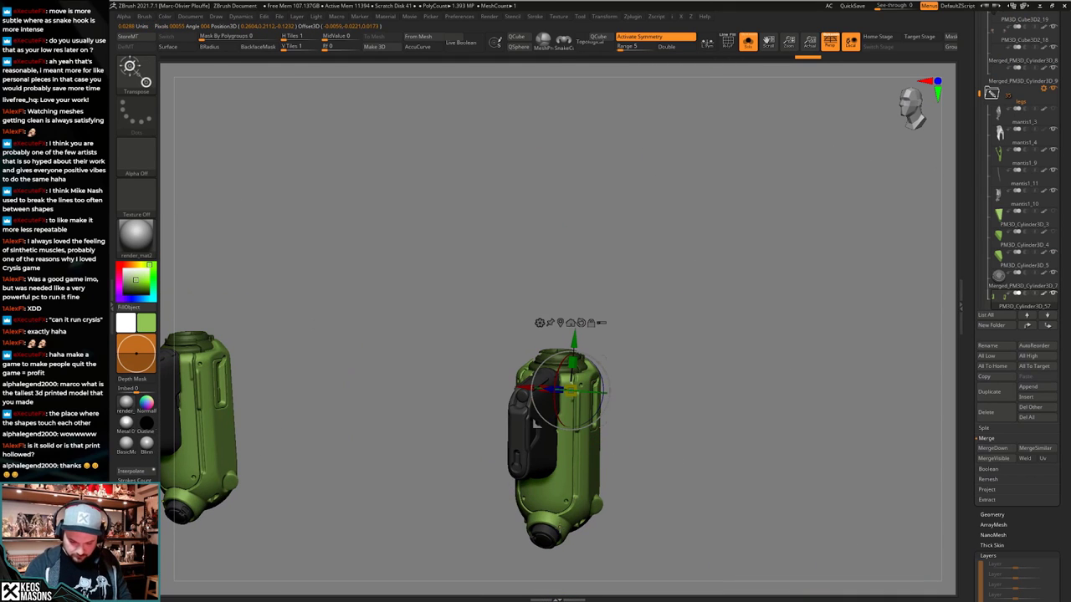
left_click_drag(550, 538, 567, 498, "ctrl")
left_click(710, 381, "ctrl")
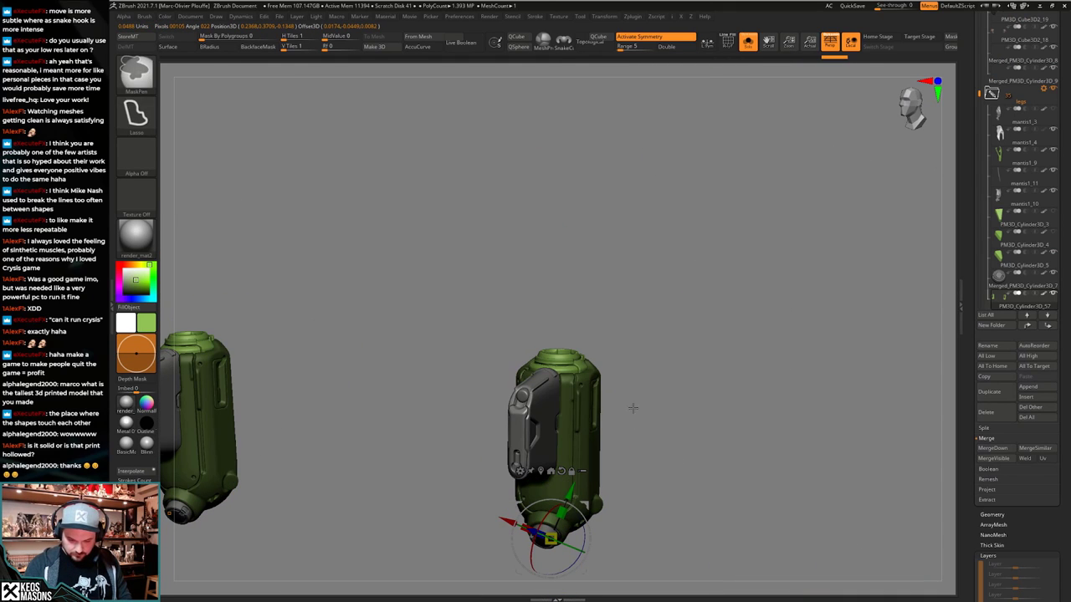
Fill the holster's unmasked top cap with dark grey and clear the mask.
key("ctrl+f")
key("Tab")
left_click_drag(733, 358, 701, 425, "ctrl")
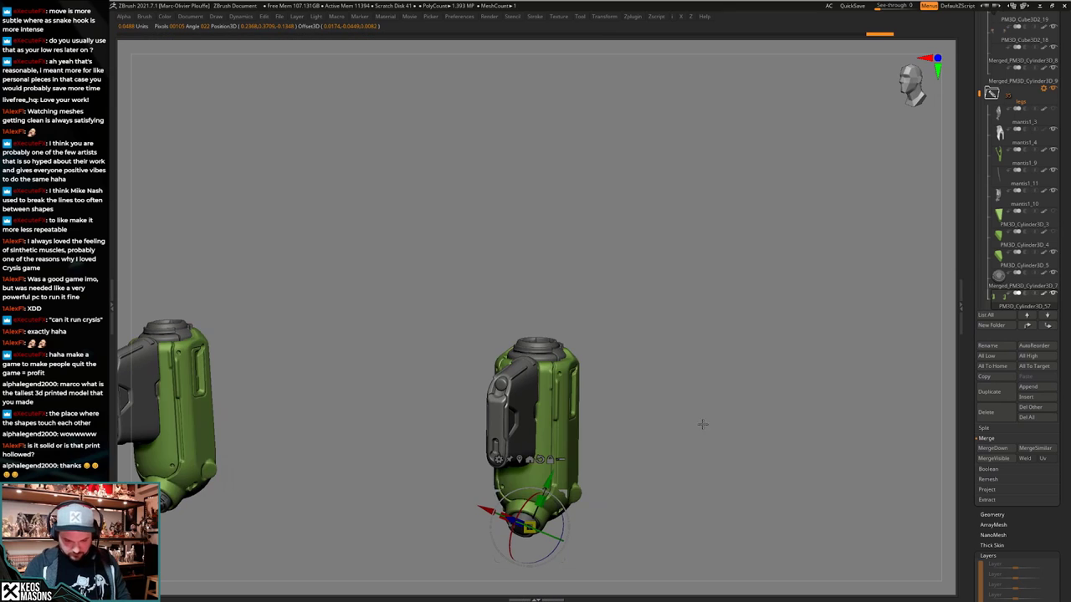
mouse_move(688, 404)
right_mouse_down()
mouse_move(675, 406)
mouse_move(683, 399)
mouse_move(674, 390)
mouse_move(670, 417)
right_mouse_up()
key("Tab")
key("q")
key("shift+s")
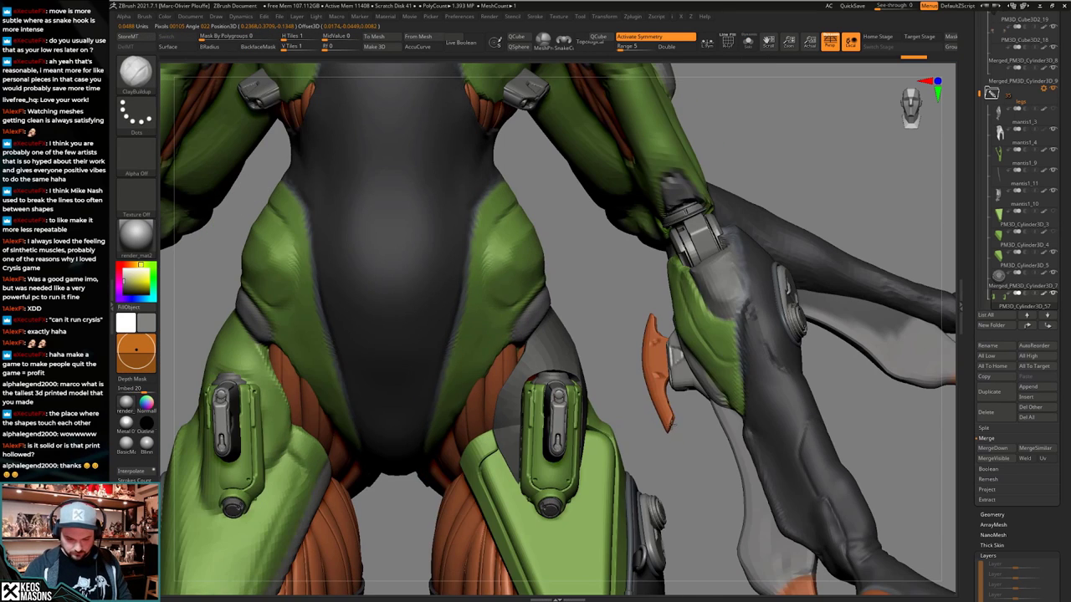
Select the thickened thigh patch, give it the green color and isolate it with its polygroup wireframe shown.
left_click_drag(670, 410, 621, 364)
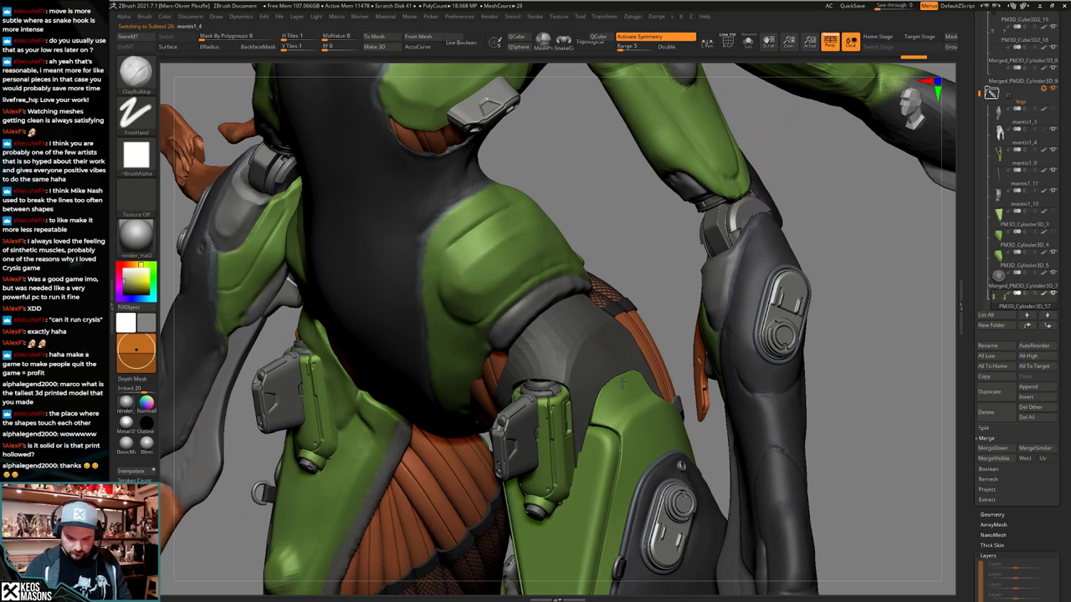
mouse_move(641, 412)
right_mouse_down()
mouse_move(679, 403)
mouse_move(610, 430)
right_mouse_up()
key("shift+s")
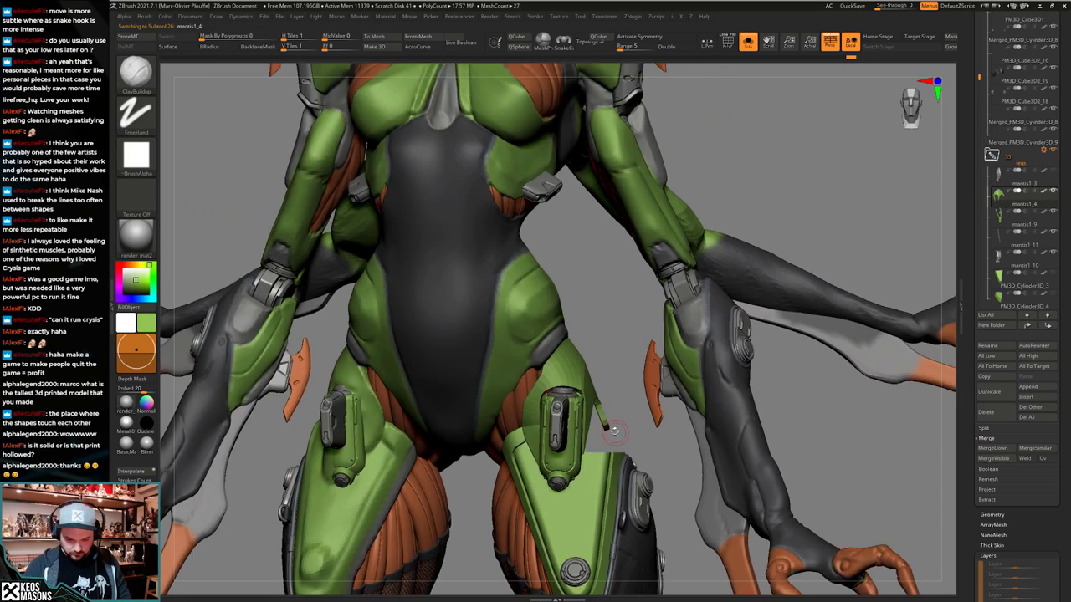
left_click_drag(649, 405, 650, 386)
key("g")
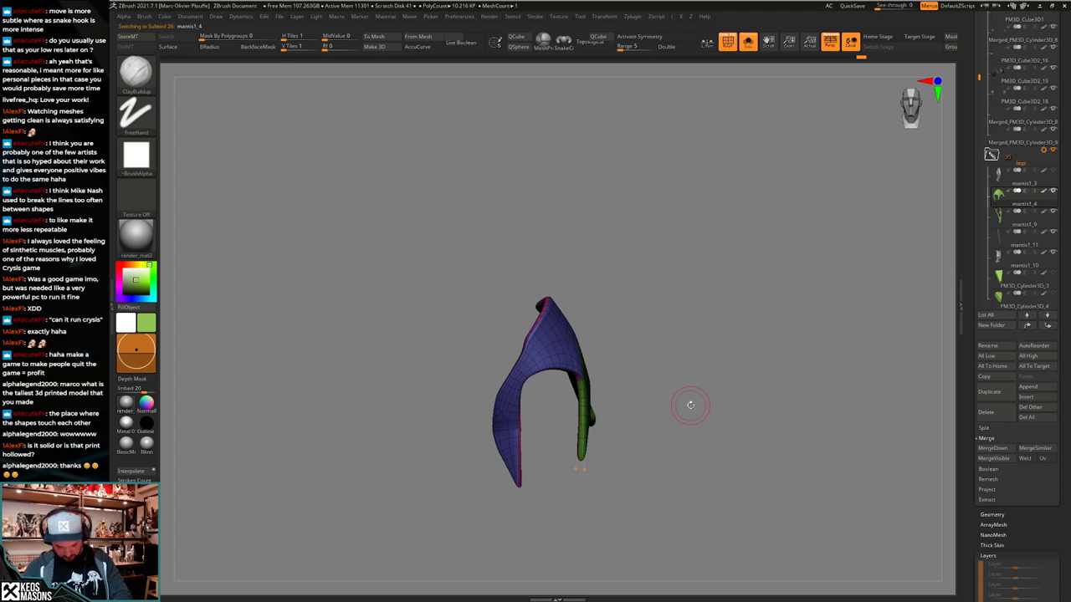
Show the whole character again and adjust the green upper-thigh patch along the hip with the Move brush.
key("ctrl+shift+s")
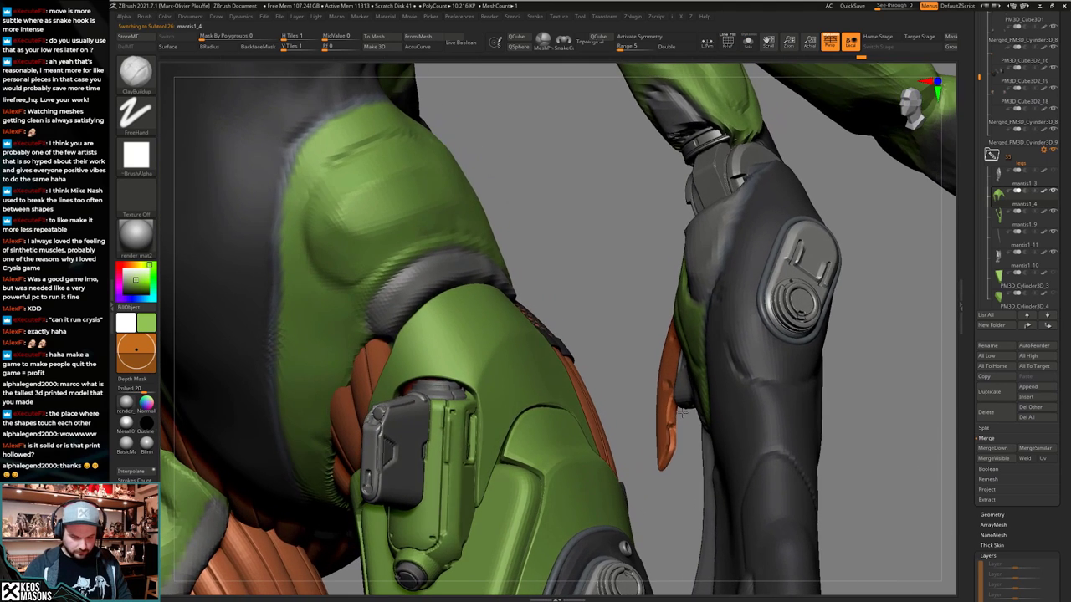
right_click_drag(682, 413, 599, 437, "ctrl")
mouse_move(736, 400)
right_mouse_down()
mouse_move(589, 417)
mouse_move(705, 408)
mouse_move(624, 413)
mouse_move(624, 478)
mouse_move(637, 415)
right_mouse_up()
key("space")
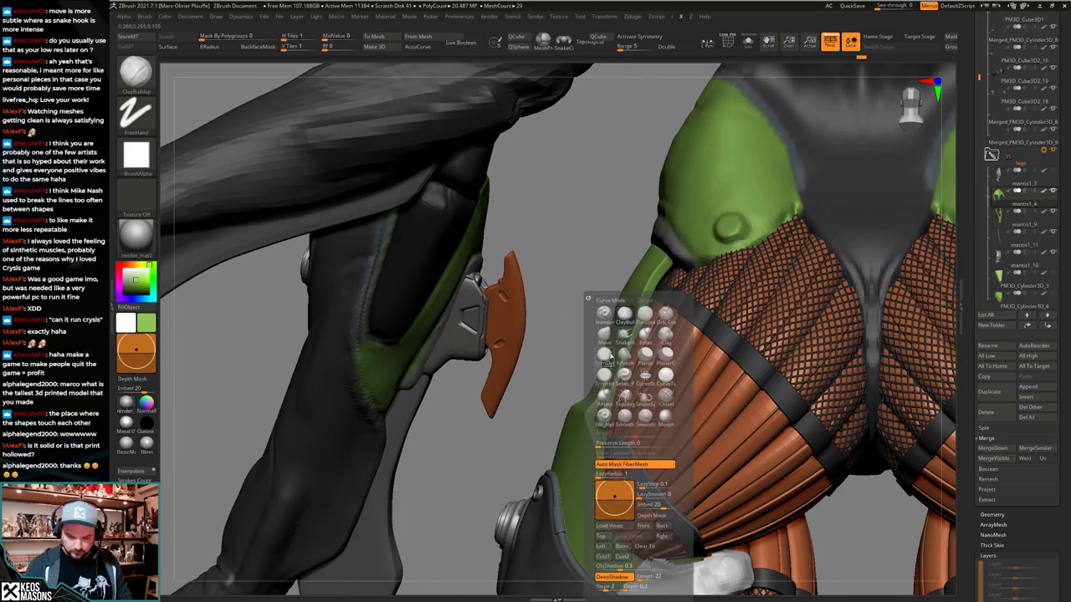
left_click(663, 416)
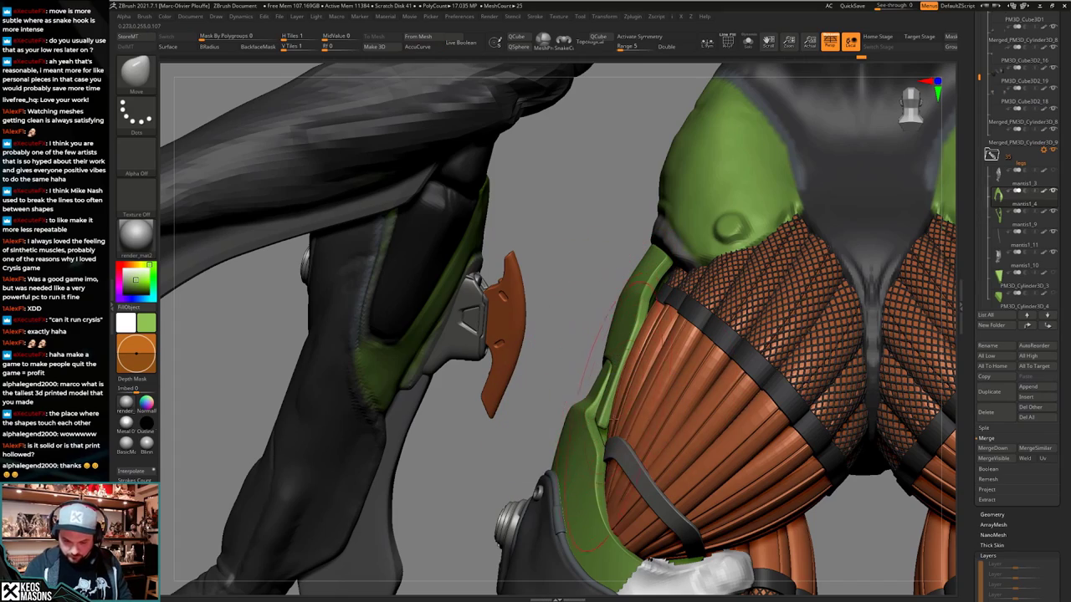
key("space")
mouse_move(599, 419)
right_mouse_down()
mouse_move(655, 411)
mouse_move(570, 409)
mouse_move(573, 360)
mouse_move(604, 365)
mouse_move(578, 411)
mouse_move(649, 364)
right_mouse_up()
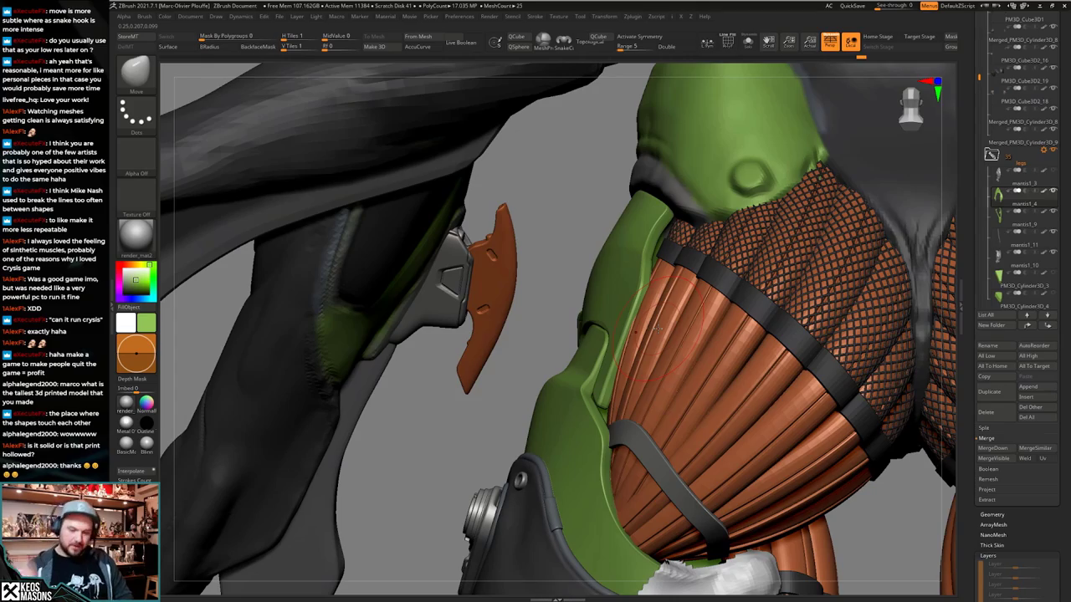
mouse_move(613, 426)
right_mouse_down()
mouse_move(753, 393)
mouse_move(652, 427)
mouse_move(573, 435)
mouse_move(598, 389)
mouse_move(627, 418)
right_mouse_up()
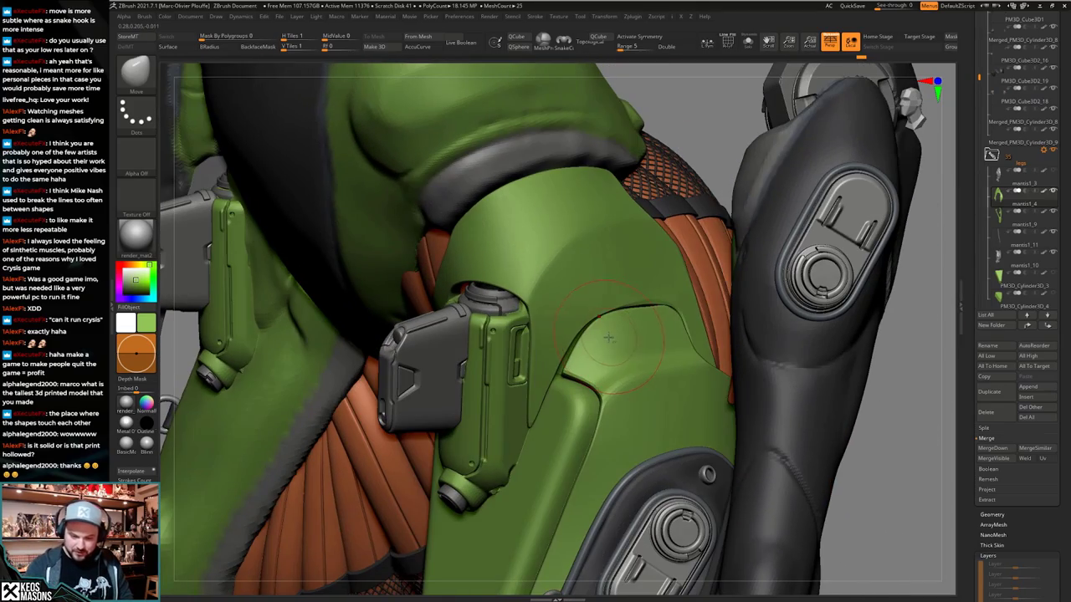
Isolate the thigh plate, mask everything except its raised upper flap, and bring the rest of the model back.
left_click(609, 336, "alt")
key("alt+s")
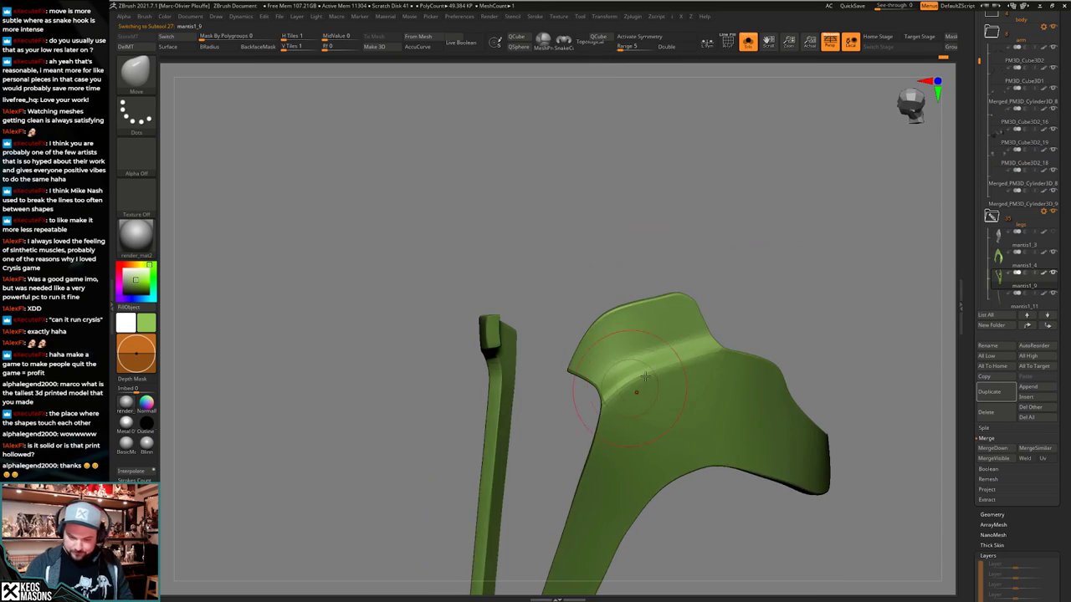
key("w")
left_click(645, 329, "ctrl")
key("q")
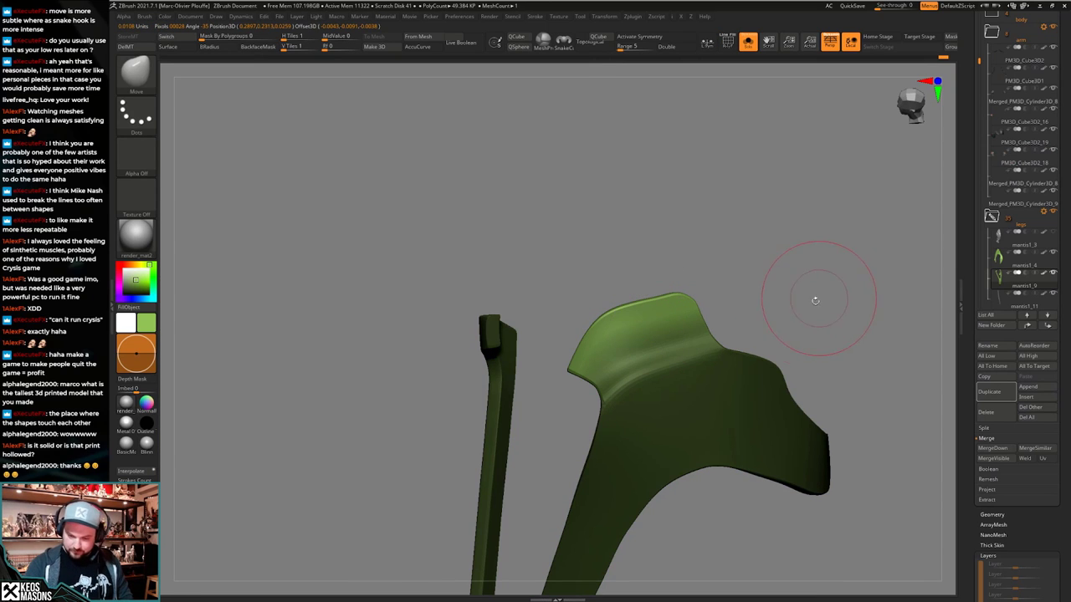
mouse_move(808, 309)
left_mouse_down()
mouse_move(803, 298)
mouse_move(820, 308)
left_mouse_up()
key("alt+s")
Hide the mantis1_1 subtool and the body and arm folders to expose the thigh armor.
key("space")
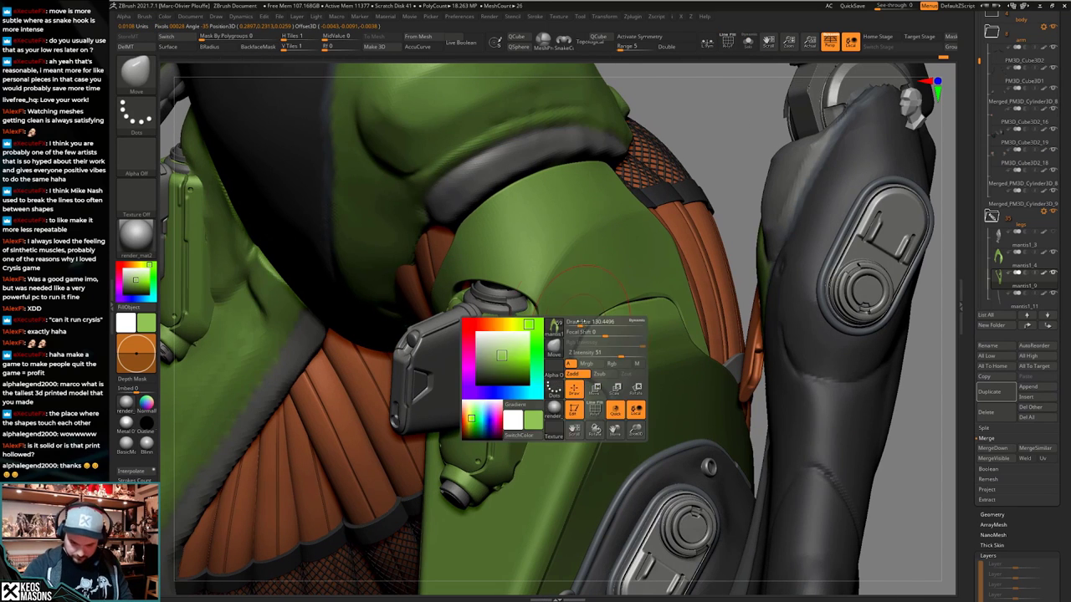
right_click_drag(728, 351, 627, 323)
right_click_drag(714, 289, 727, 327)
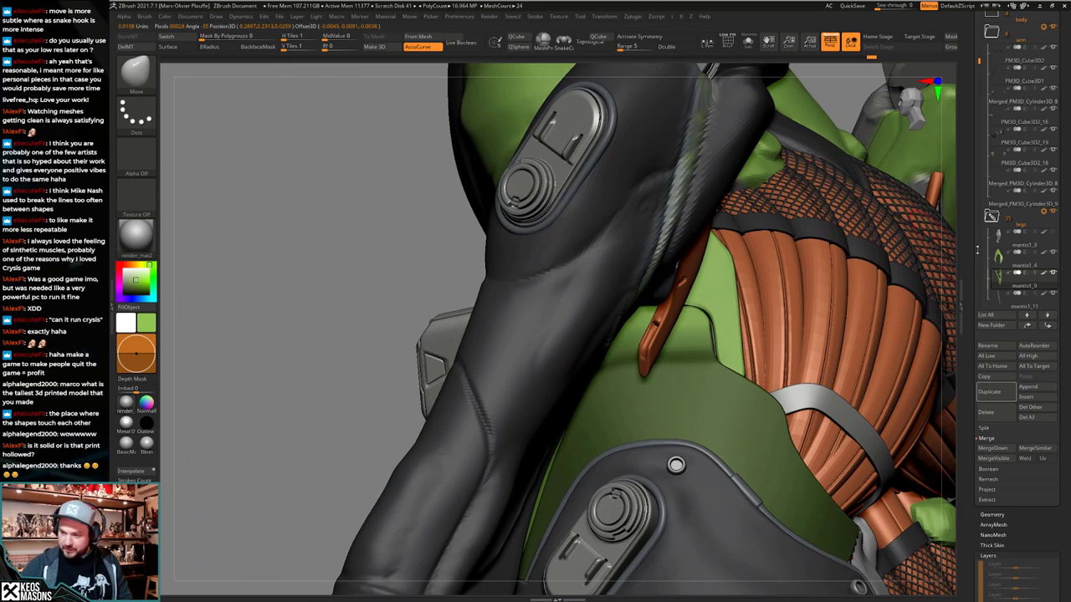
left_click_drag(982, 112, 982, 219)
left_click_drag(980, 167, 980, 127)
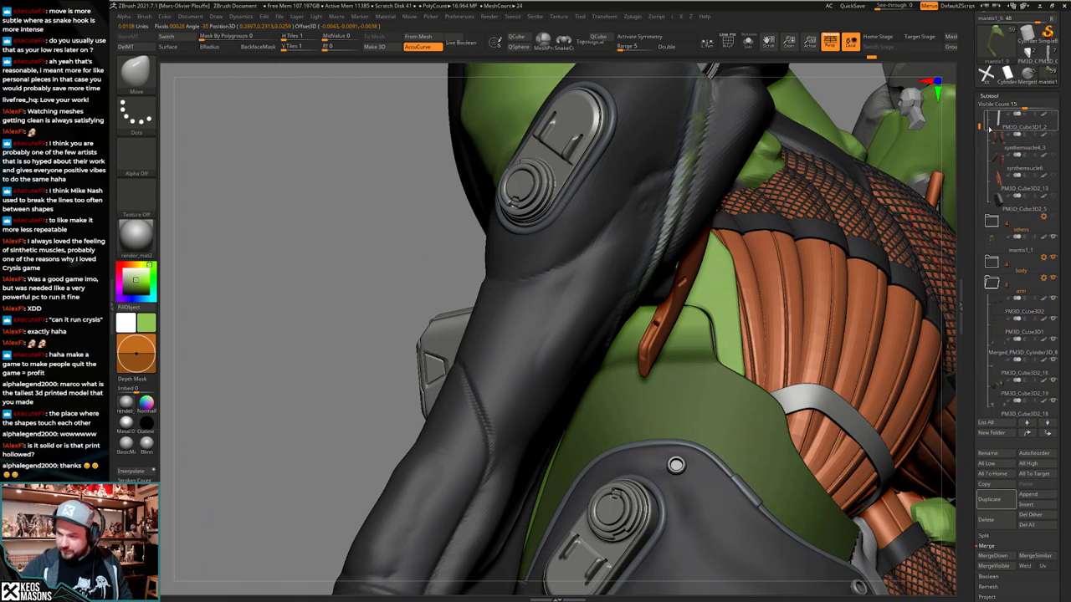
left_click(1053, 238)
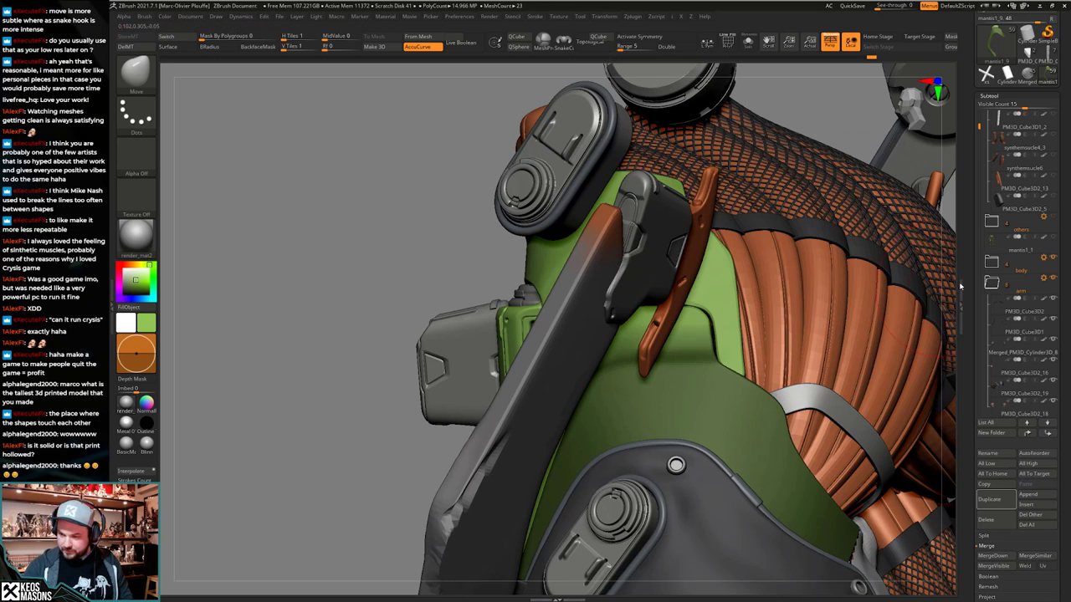
left_click(1054, 279)
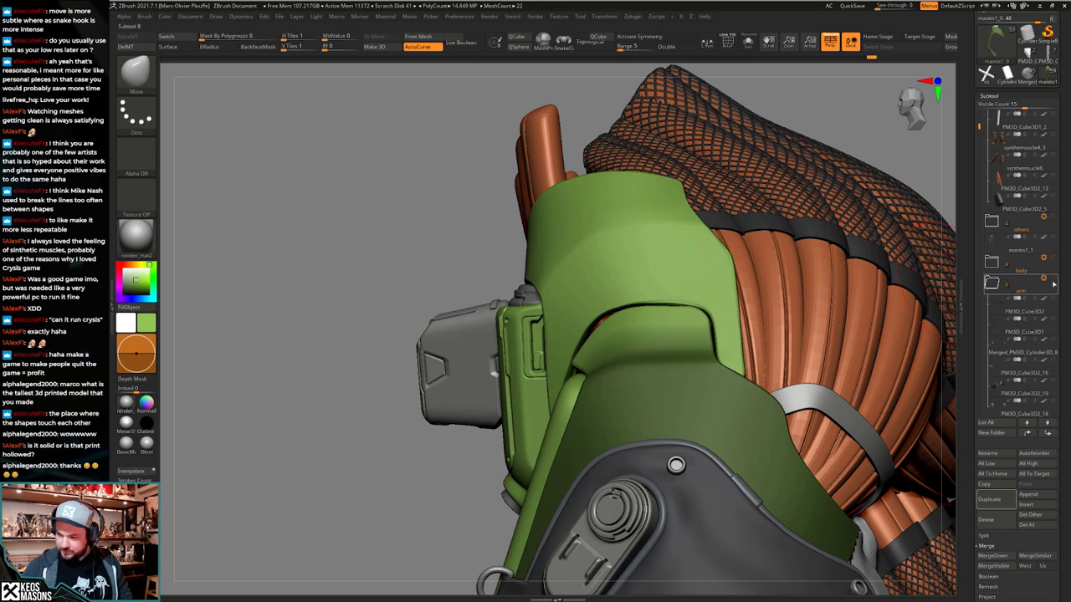
Fit the thigh plate's unmasked flap against the thigh patch's cutout with the Move brush and clear the mask.
right_click_drag(726, 368, 757, 351)
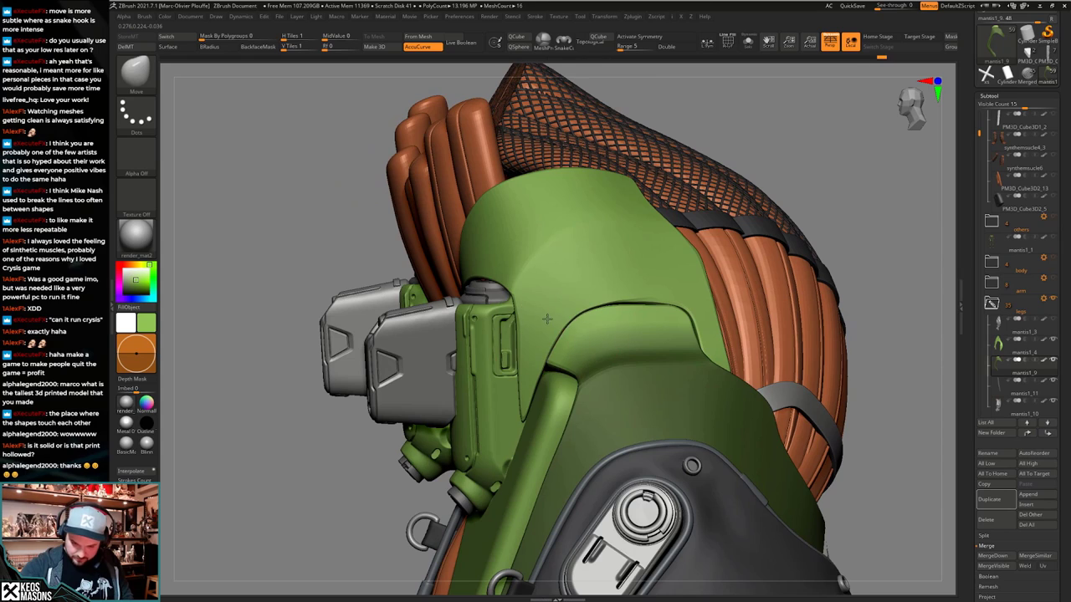
right_click_drag(547, 319, 572, 336)
right_click_drag(611, 281, 638, 285)
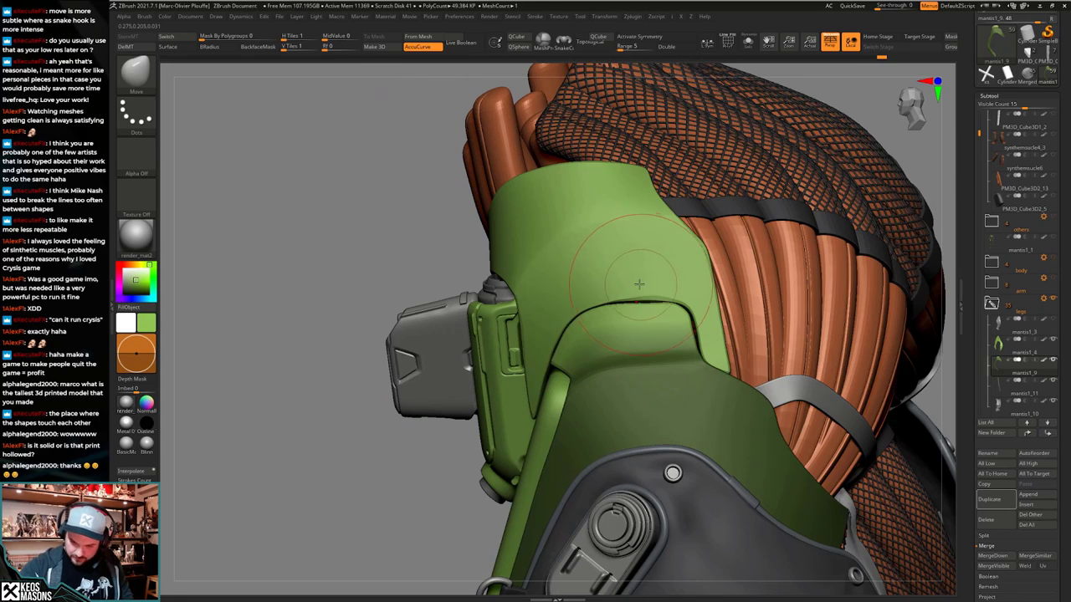
mouse_move(697, 333)
right_mouse_down()
mouse_move(696, 319)
mouse_move(461, 491)
mouse_move(415, 488)
mouse_move(449, 423)
right_mouse_up()
right_click_drag(490, 376, 377, 394)
left_click_drag(350, 455, 361, 477, "ctrl")
Enlarge the Move brush and reshape the thigh plate's upper flap to follow the curve of the thigh patch.
right_click_drag(766, 327, 670, 318)
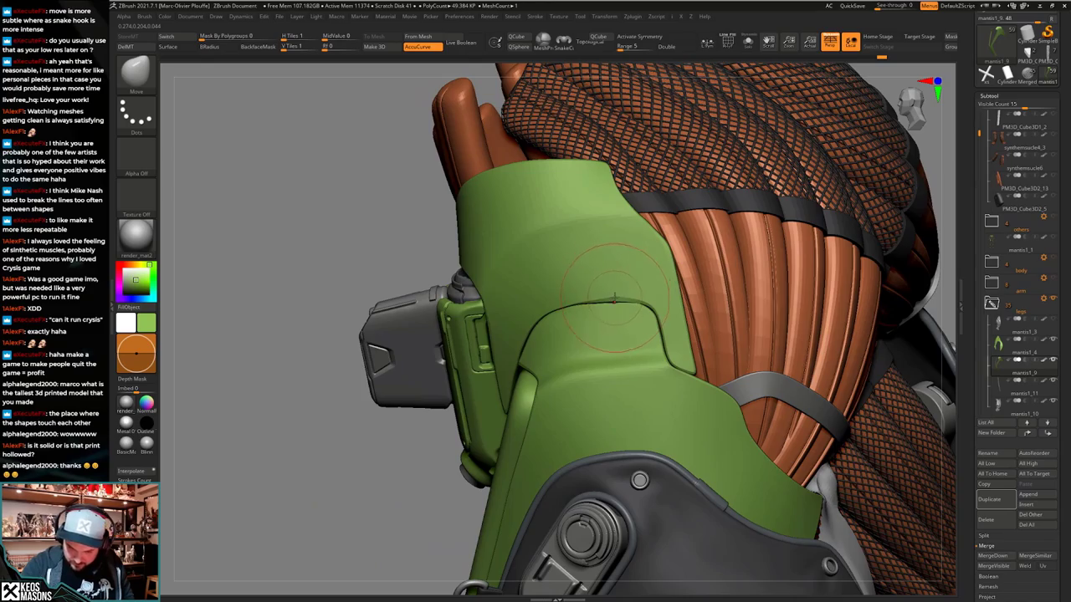
mouse_move(615, 299)
right_mouse_down()
mouse_move(649, 305)
mouse_move(643, 251)
right_mouse_up()
mouse_move(578, 276)
right_mouse_down()
mouse_move(640, 293)
mouse_move(631, 347)
mouse_move(468, 335)
mouse_move(583, 317)
mouse_move(590, 238)
mouse_move(565, 234)
mouse_move(603, 322)
mouse_move(634, 310)
right_mouse_up()
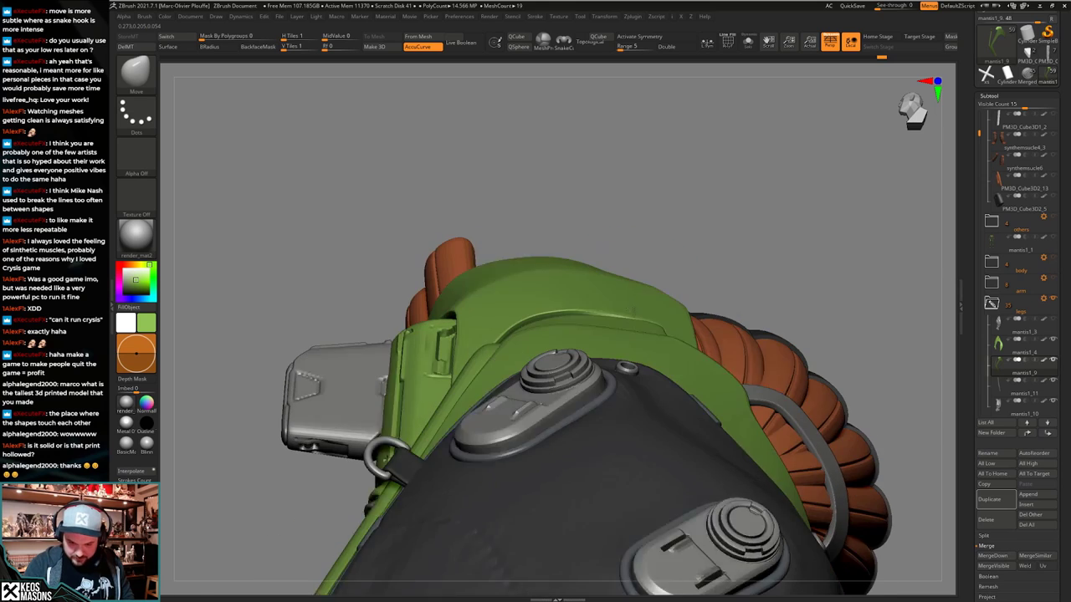
right_click_drag(536, 301, 573, 326)
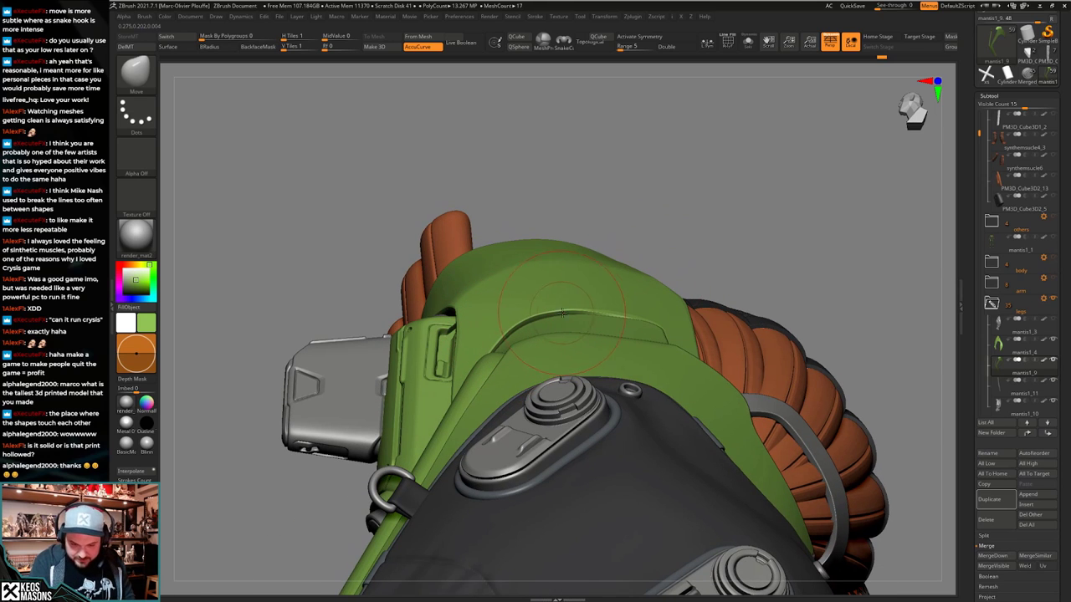
key("space")
left_click_drag(639, 311, 653, 309)
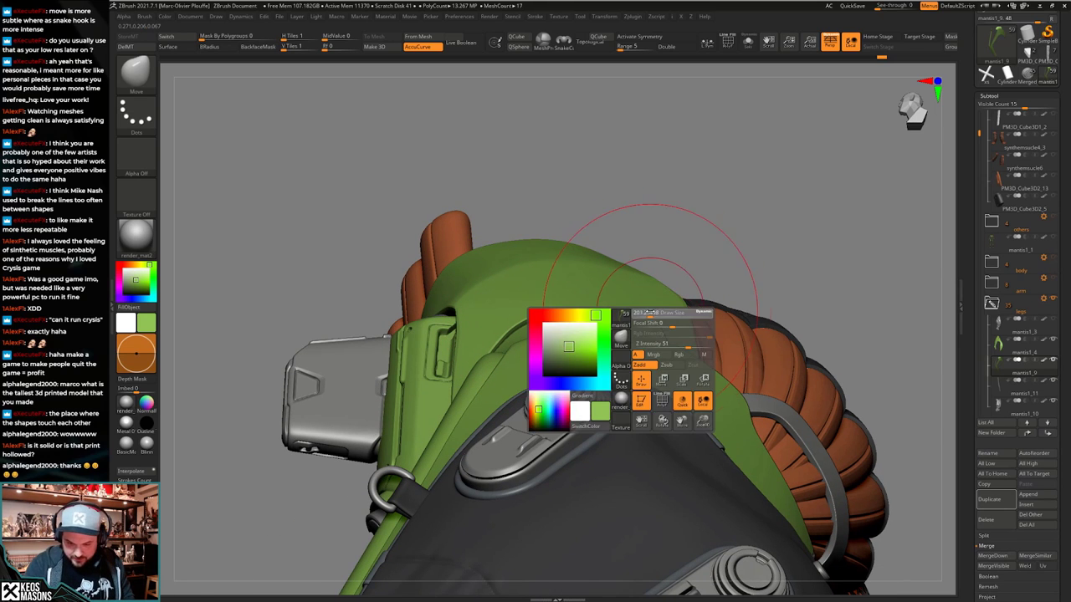
key("space")
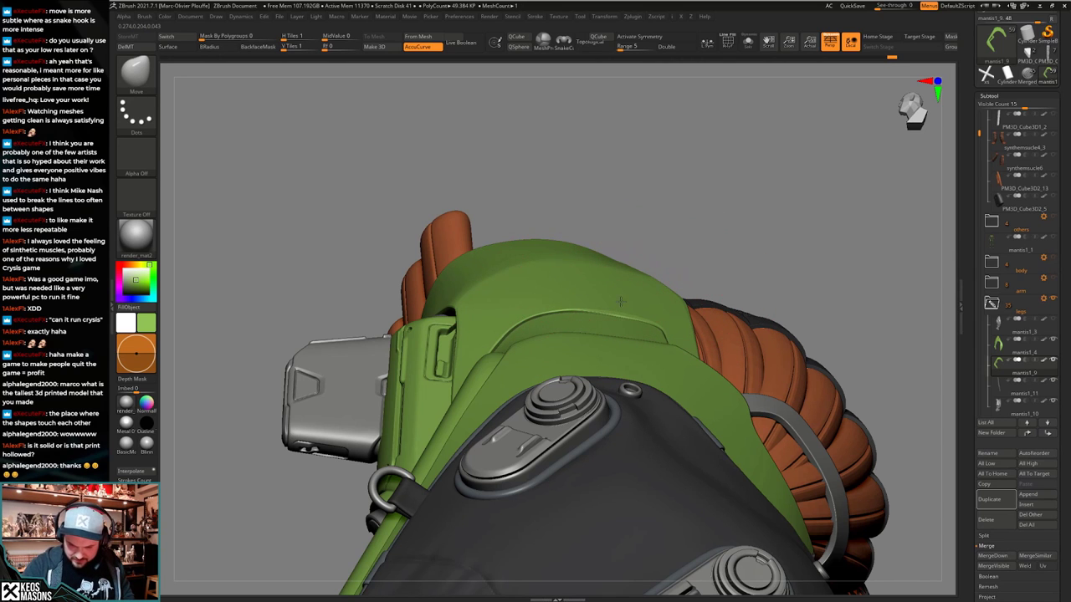
left_click_drag(623, 298, 633, 298)
mouse_move(629, 292)
right_mouse_down()
mouse_move(585, 376)
mouse_move(540, 369)
right_mouse_up()
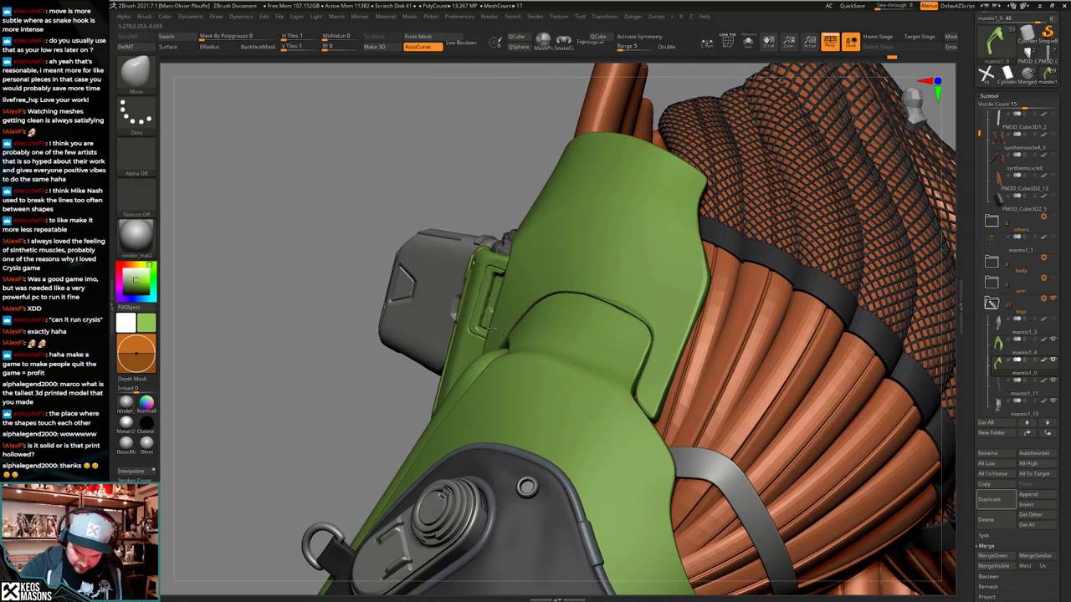
mouse_move(519, 312)
right_mouse_down()
mouse_move(499, 323)
mouse_move(703, 293)
mouse_move(628, 246)
mouse_move(611, 314)
mouse_move(645, 289)
mouse_move(711, 281)
mouse_move(647, 413)
mouse_move(610, 382)
mouse_move(635, 358)
right_mouse_up()
Isolate the outer face of the thigh plate's flap, flatten it with the hPolish brush and restore the hidden parts.
key("alt+s")
left_click(723, 314, "ctrl+shift")
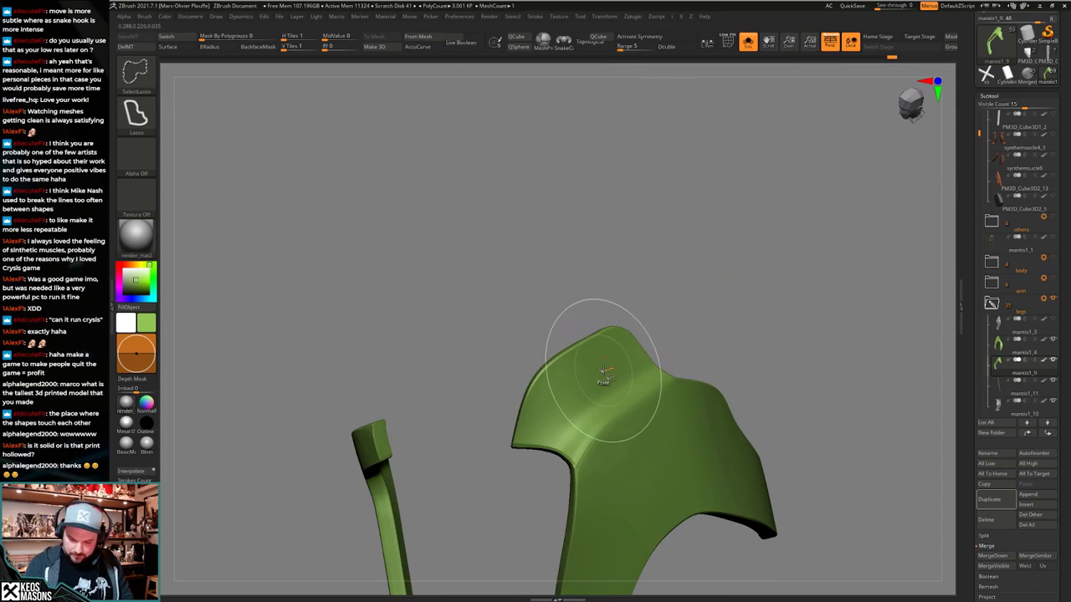
left_click(602, 375, "ctrl+shift")
key("shift+f")
key("x")
left_click(743, 355)
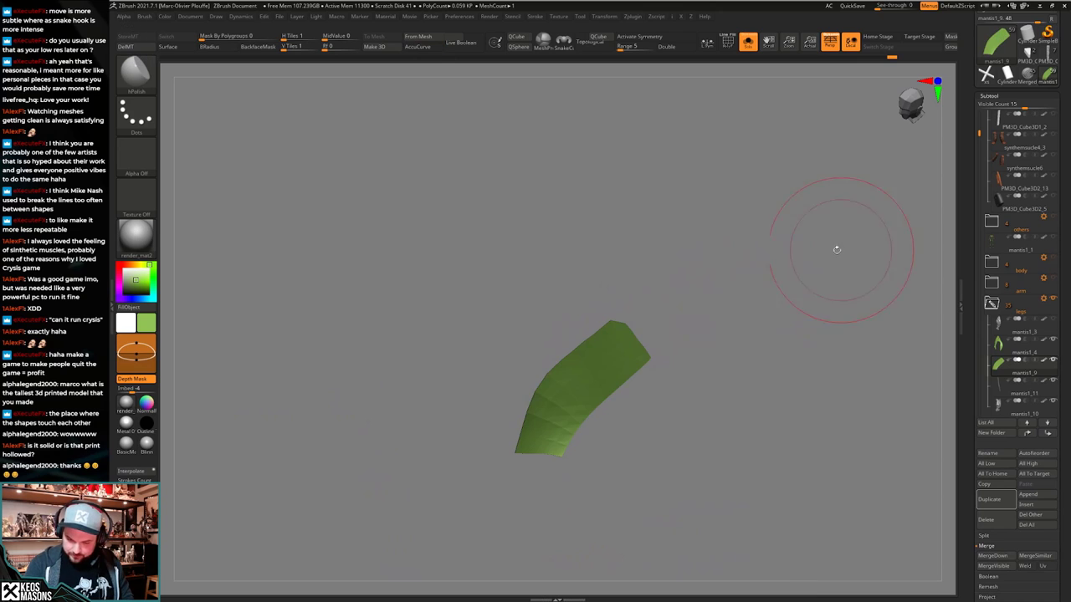
key("space")
left_click_drag(613, 368, 596, 364)
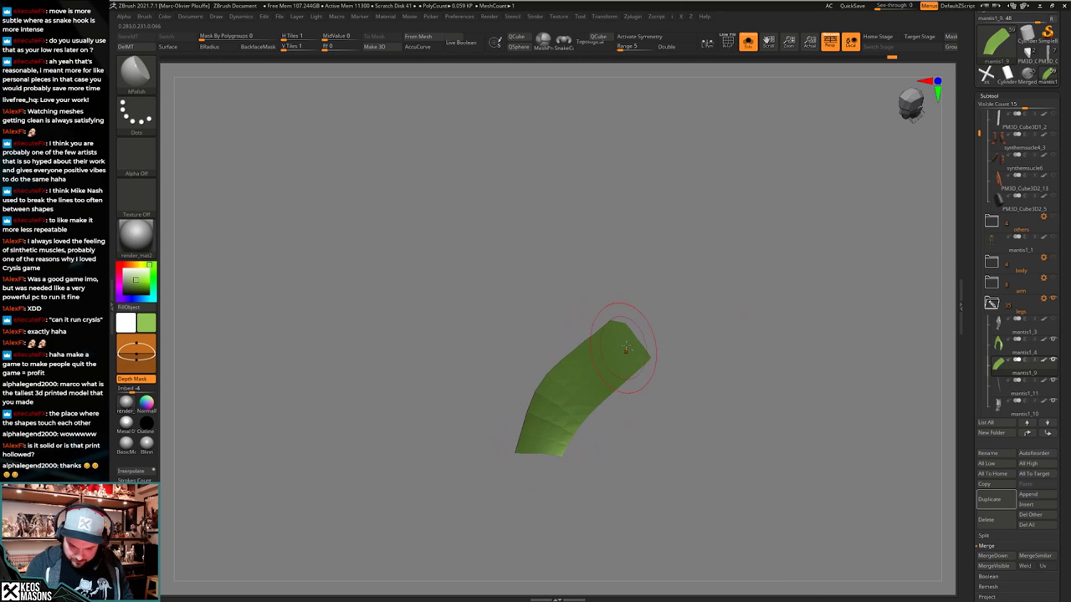
left_click(745, 302, "ctrl+shift")
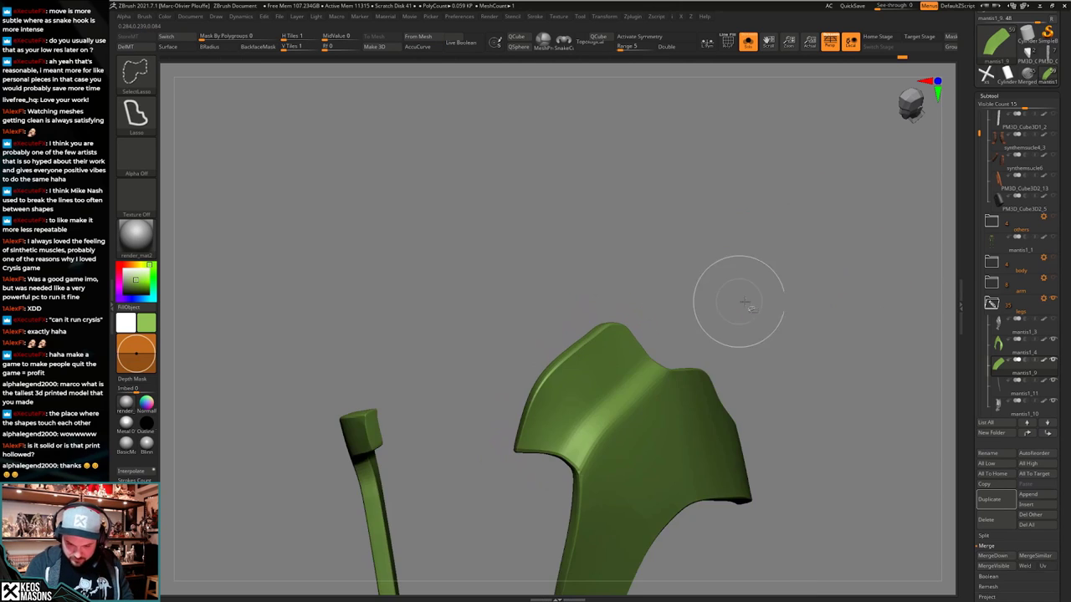
mouse_move(745, 301)
right_mouse_down()
mouse_move(806, 307)
mouse_move(812, 323)
mouse_move(748, 341)
mouse_move(690, 293)
mouse_move(721, 339)
mouse_move(707, 386)
right_mouse_up()
key("shift+s")
Refine the seam between the thigh plate's flap and the thigh patch from the side and front with the Move brush.
right_click_drag(628, 379, 598, 447, "ctrl")
key("space")
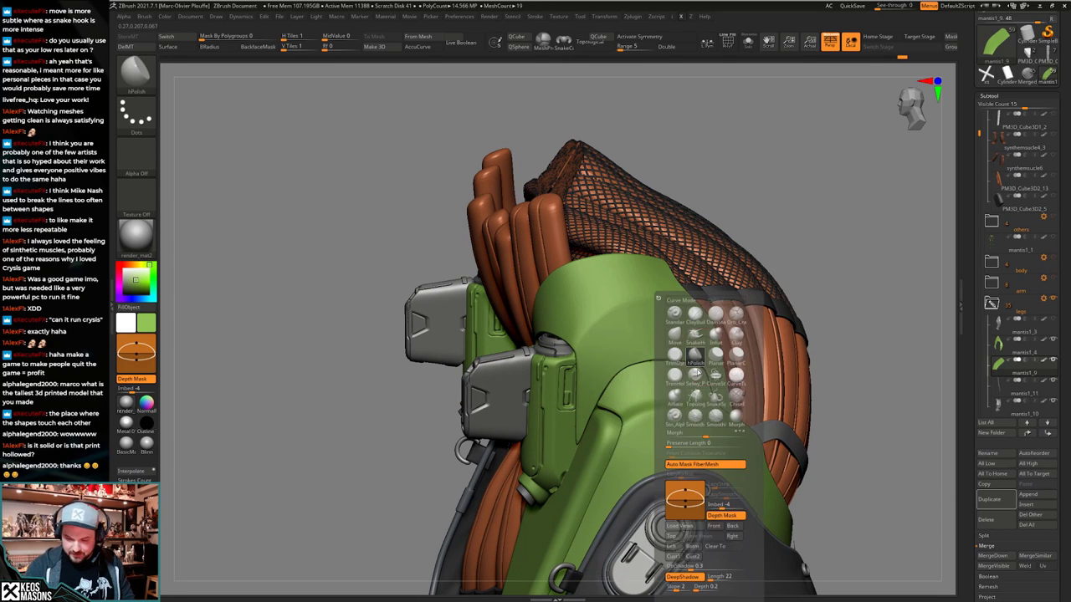
left_click(681, 336)
right_click_drag(644, 388, 649, 431, "ctrl")
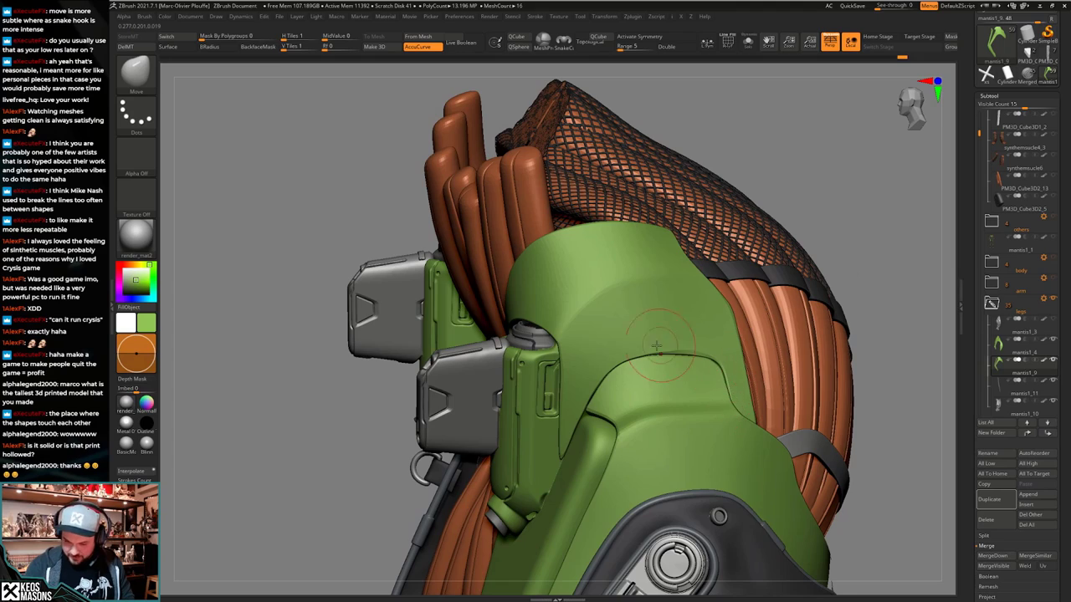
mouse_move(657, 346)
right_mouse_down()
mouse_move(617, 359)
mouse_move(641, 340)
mouse_move(639, 355)
mouse_move(708, 352)
mouse_move(711, 371)
mouse_move(696, 393)
right_mouse_up()
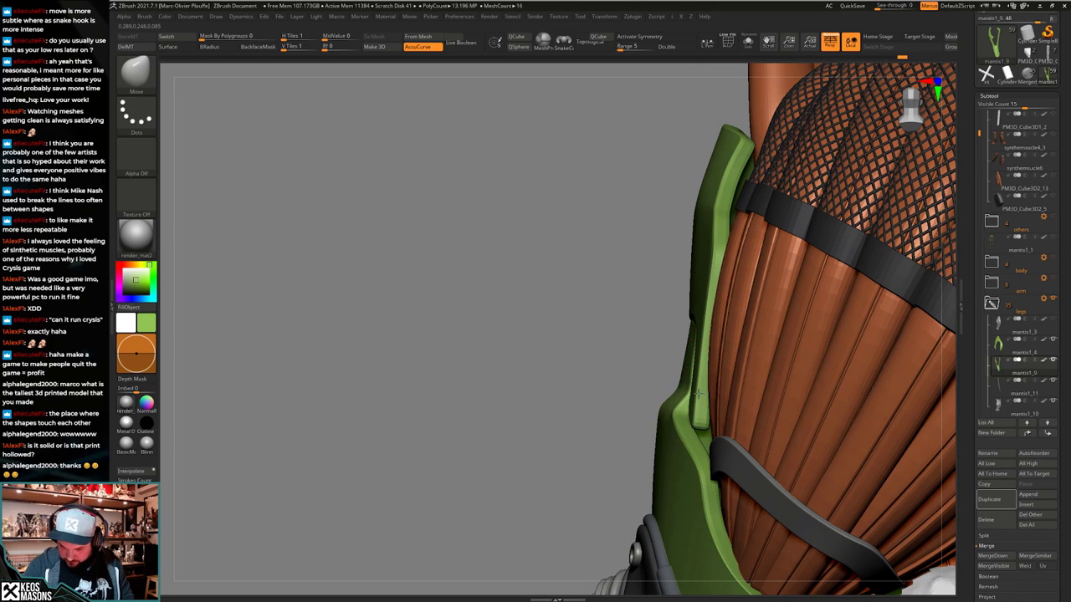
mouse_move(691, 391)
right_mouse_down()
mouse_move(714, 411)
mouse_move(678, 376)
right_mouse_up()
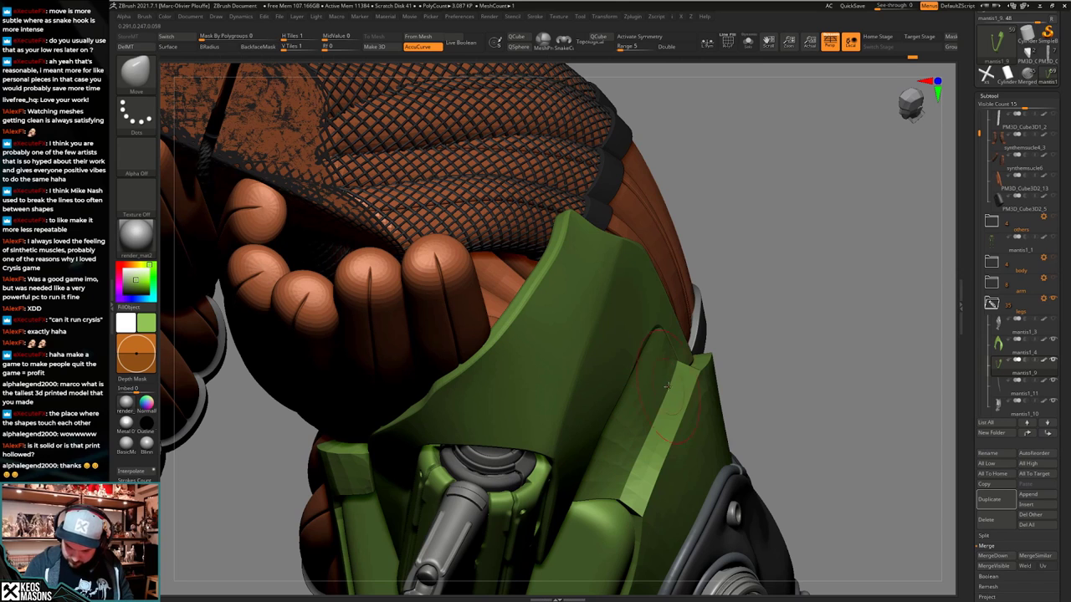
Isolate the flap's faceted outer face at low resolution, even it out with hPolish and show the full plate again.
right_click_drag(691, 386, 655, 378)
left_click(655, 378, "ctrl+shift")
key("shift+s")
key("space")
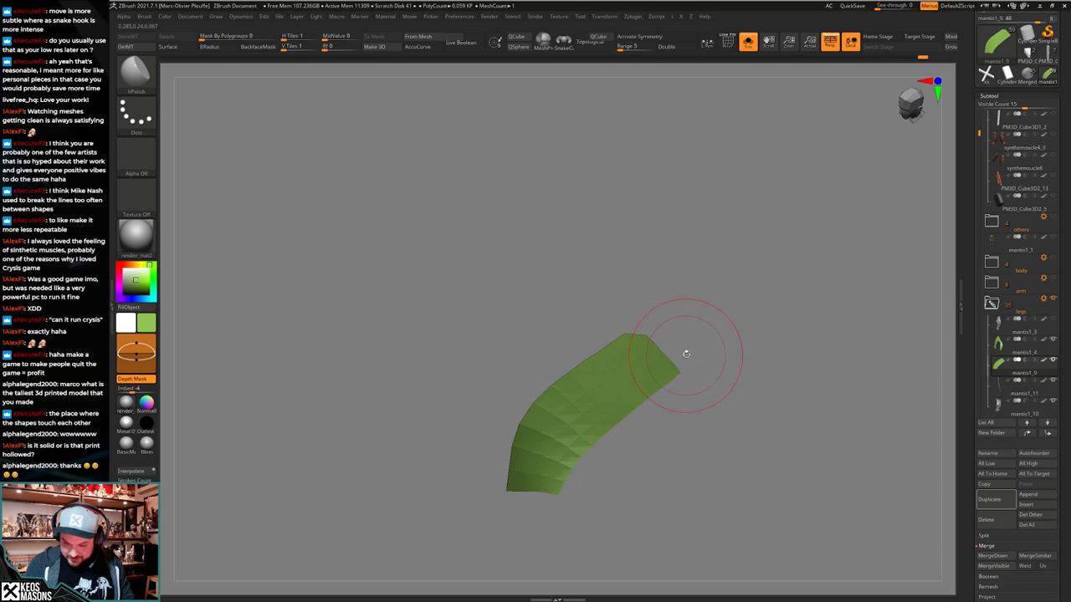
left_click(726, 327, "ctrl+shift")
mouse_move(692, 346)
right_mouse_down()
mouse_move(676, 358)
mouse_move(691, 375)
mouse_move(784, 350)
mouse_move(736, 352)
mouse_move(726, 402)
mouse_move(648, 433)
mouse_move(658, 443)
right_mouse_up()
key("shift+s")
key("shift+s")
Reshape the flap's thickness and lower inner edge on the isolated thigh plate with the Move brush, and show the surrounding armor.
key("space")
left_click(669, 359)
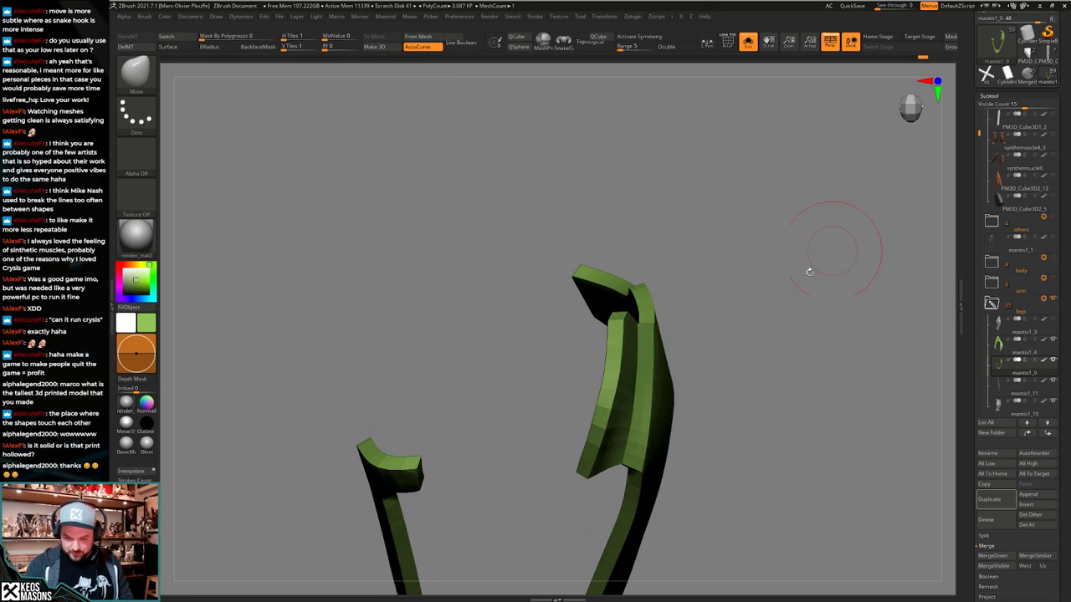
right_click_drag(670, 347, 644, 361)
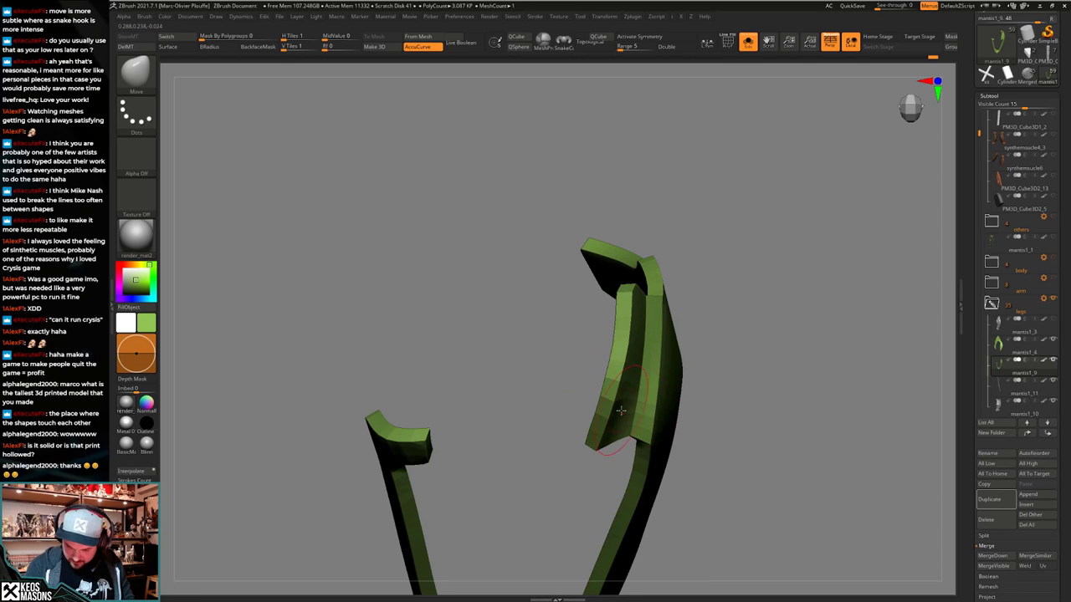
mouse_move(621, 411)
right_mouse_down()
mouse_move(618, 350)
mouse_move(649, 431)
mouse_move(639, 425)
mouse_move(641, 454)
right_mouse_up()
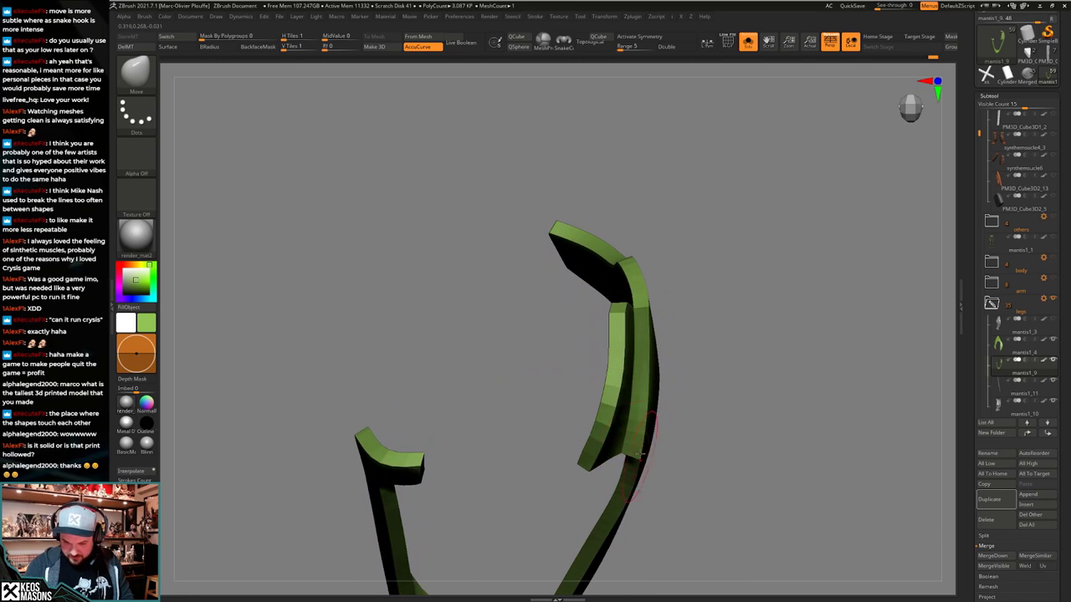
mouse_move(611, 411)
right_mouse_down()
mouse_move(629, 391)
mouse_move(629, 341)
right_mouse_up()
right_click_drag(629, 341, 650, 323)
key("shift+s")
right_click_drag(760, 373, 800, 369)
key("shift+s")
key("shift+s")
mouse_move(648, 430)
right_mouse_down()
mouse_move(702, 408)
mouse_move(702, 393)
mouse_move(679, 384)
mouse_move(708, 382)
mouse_move(654, 435)
mouse_move(628, 304)
mouse_move(657, 299)
right_mouse_up()
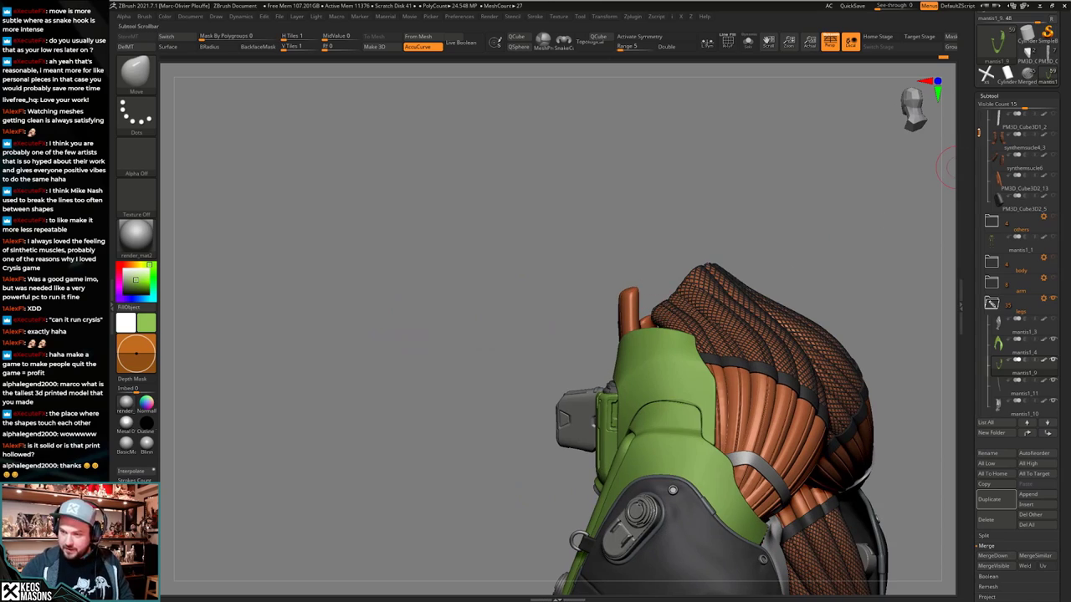
Show the mantis1_1 subtool and the body and arm folders again, and make mantis1_1 the active subtool.
left_click_drag(980, 132, 980, 109)
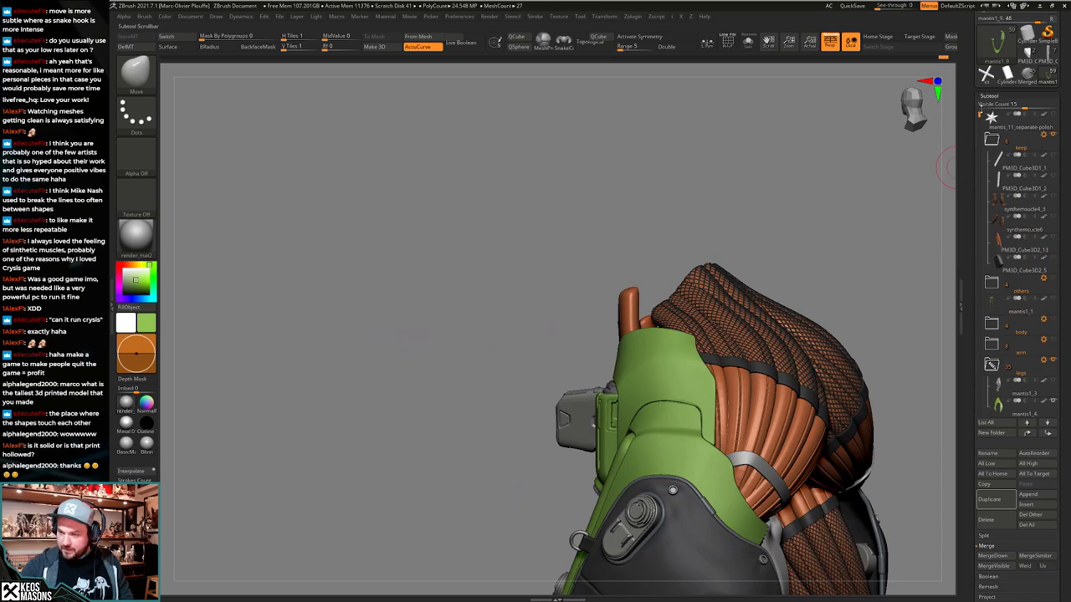
left_click(1053, 300)
left_click(1053, 320)
left_click(1053, 340)
right_click_drag(726, 400, 748, 355)
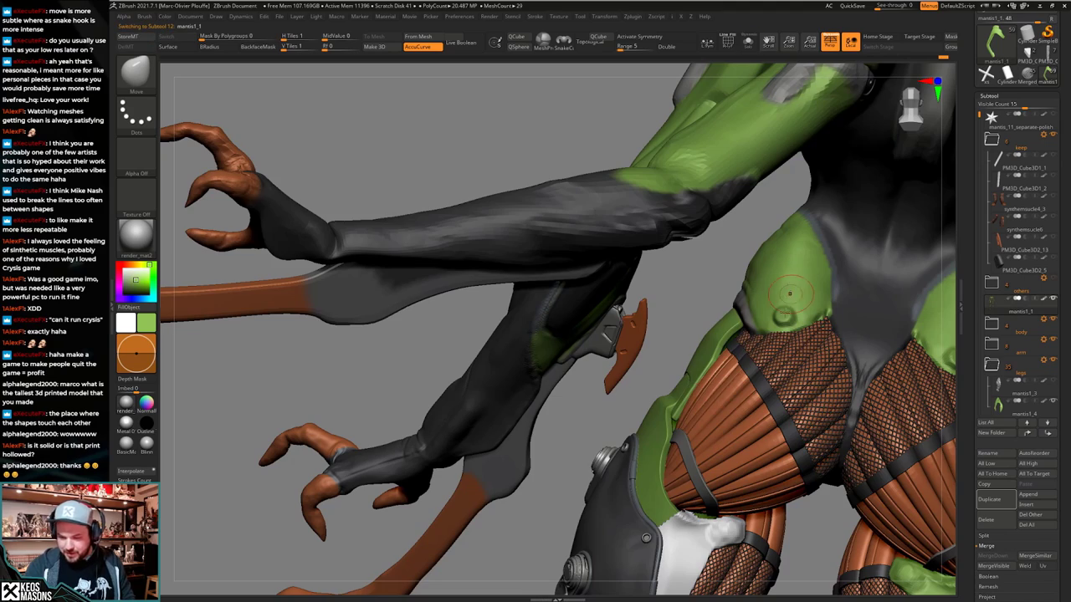
Examine the hip and thigh area of mantis1_1 on its own and together with the surrounding armor.
key("alt+s")
right_click_drag(790, 294, 716, 344)
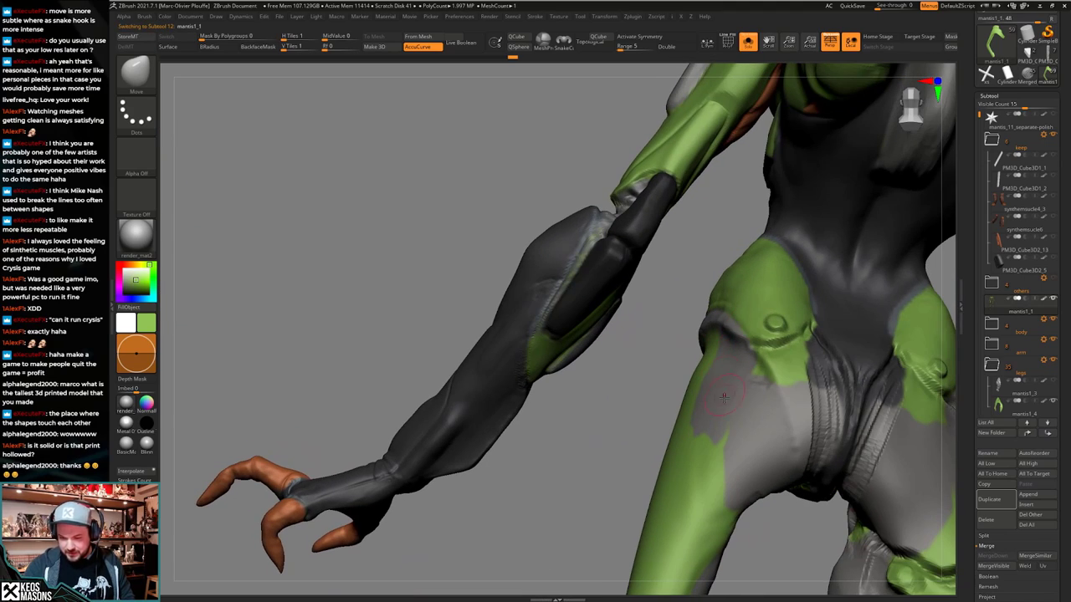
right_click_drag(723, 398, 746, 360)
key("alt+s")
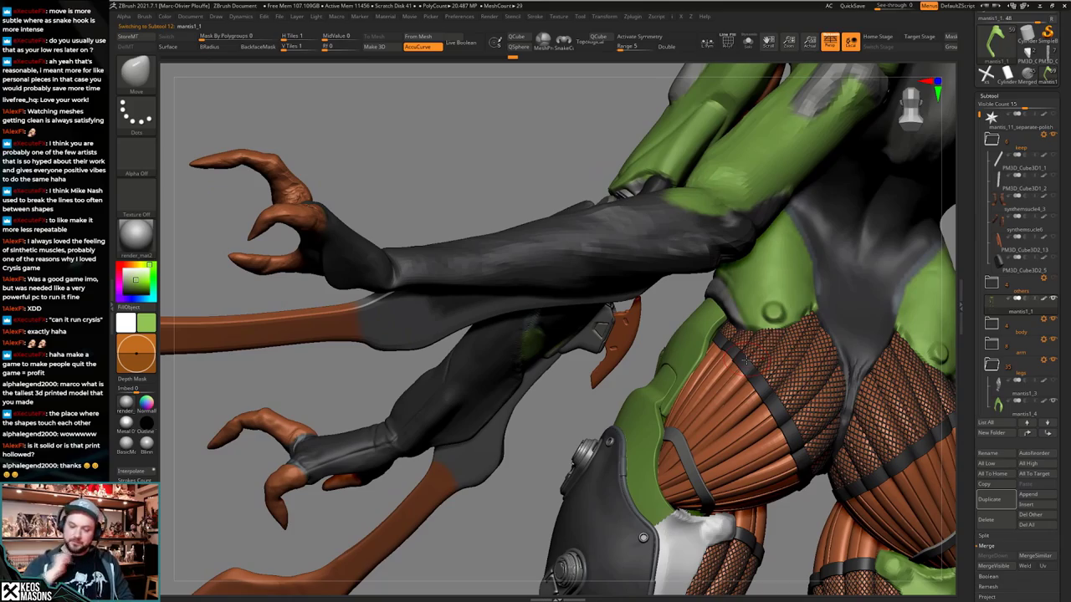
right_click_drag(747, 400, 792, 489)
right_click_drag(792, 489, 655, 333)
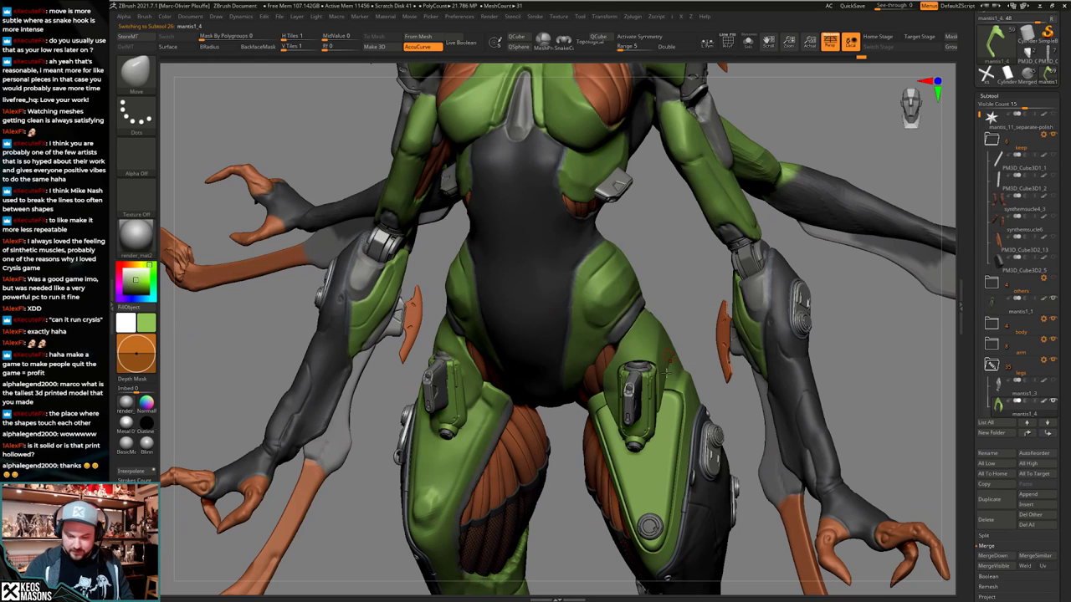
Isolate the mantis1_4 thigh patch and add a new sculpt layer to it.
mouse_move(674, 343)
right_mouse_down("alt")
mouse_move(651, 411)
mouse_move(629, 384)
mouse_move(670, 399)
mouse_move(644, 501)
right_mouse_up("alt")
key("alt+s")
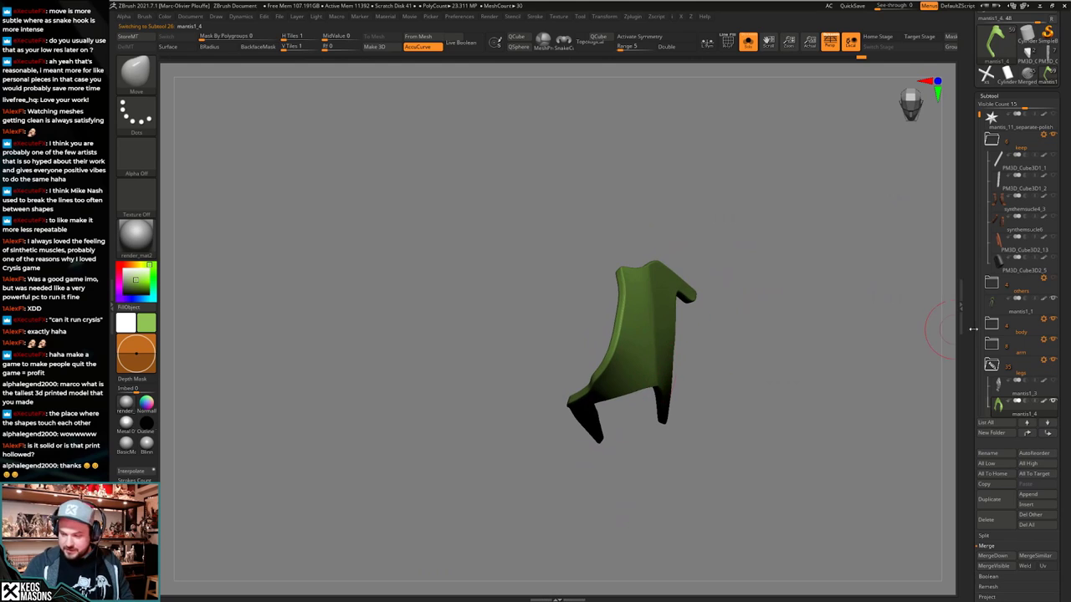
left_click_drag(977, 347, 977, 301)
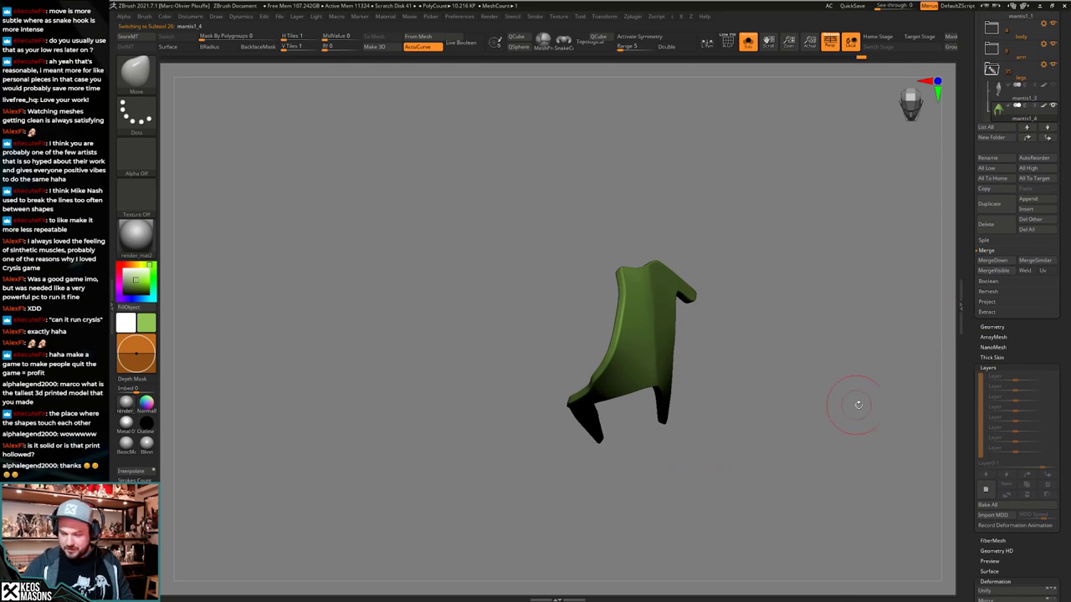
key("space")
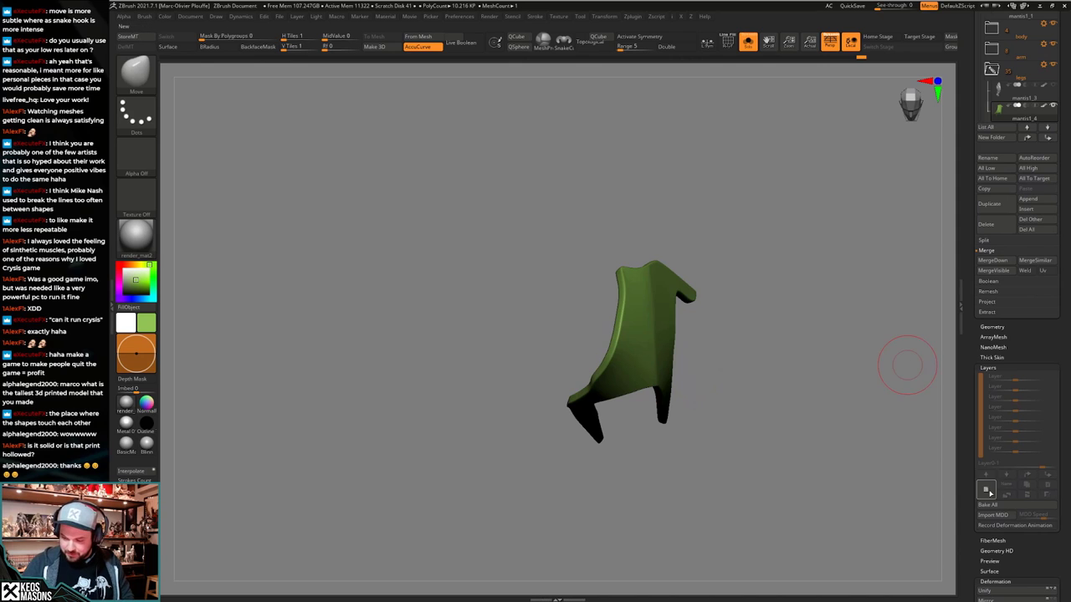
key("shift+s")
right_click_drag(705, 396, 716, 404)
key("shift+s")
Clip a rounded notch into the isolated thigh patch's lower edge with the ClipCircleCenter brush.
key("b")
key("s")
key("l")
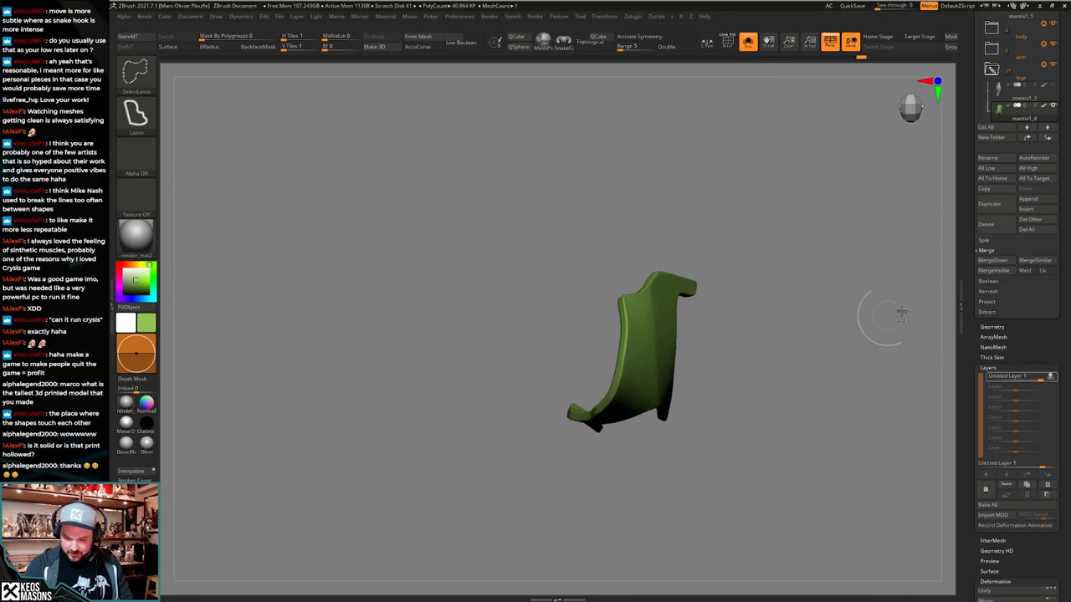
key("ctrl+shift+space")
left_click(767, 468)
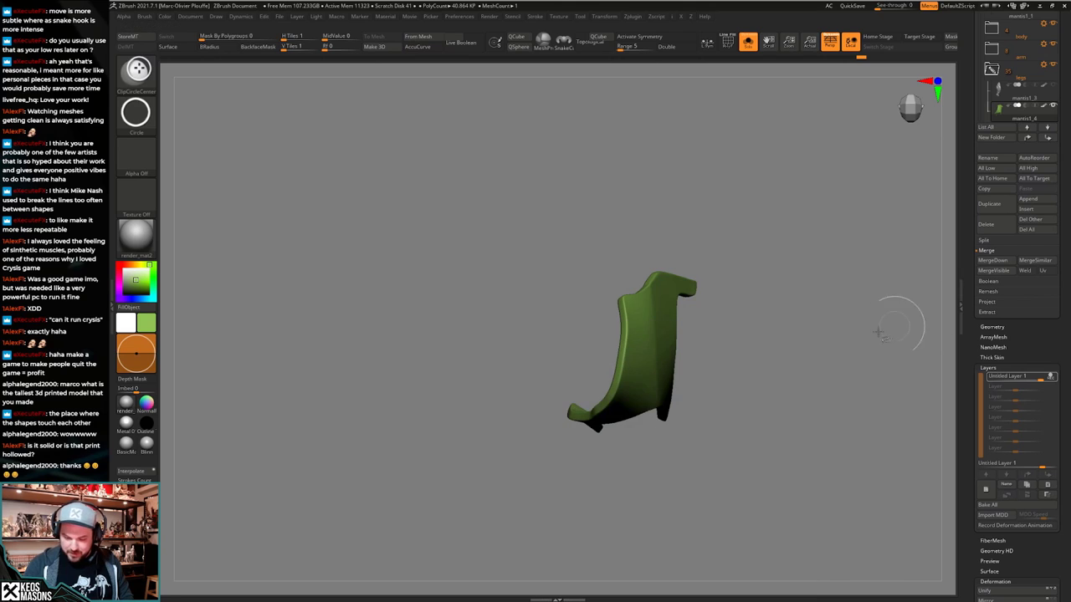
mouse_move(654, 448)
right_mouse_down()
mouse_move(666, 402)
mouse_move(628, 432)
mouse_move(630, 445)
mouse_move(617, 430)
mouse_move(638, 427)
right_mouse_up()
key("shift+s")
key("shift+s")
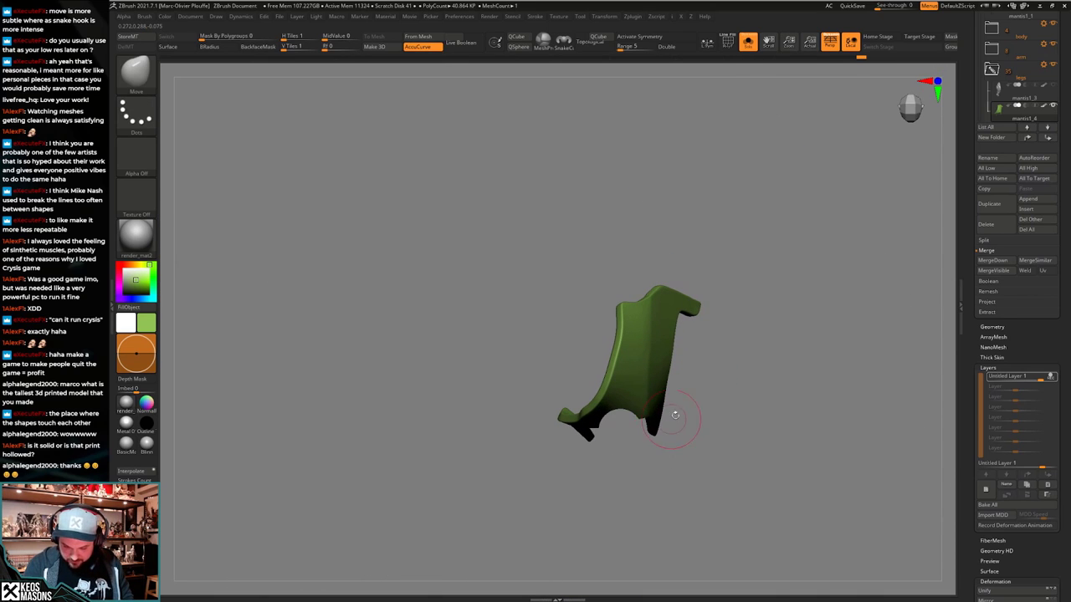
Check the notch against the holster, turn on backface masking for the Move brush and refine the notch's rim.
key("shift+s")
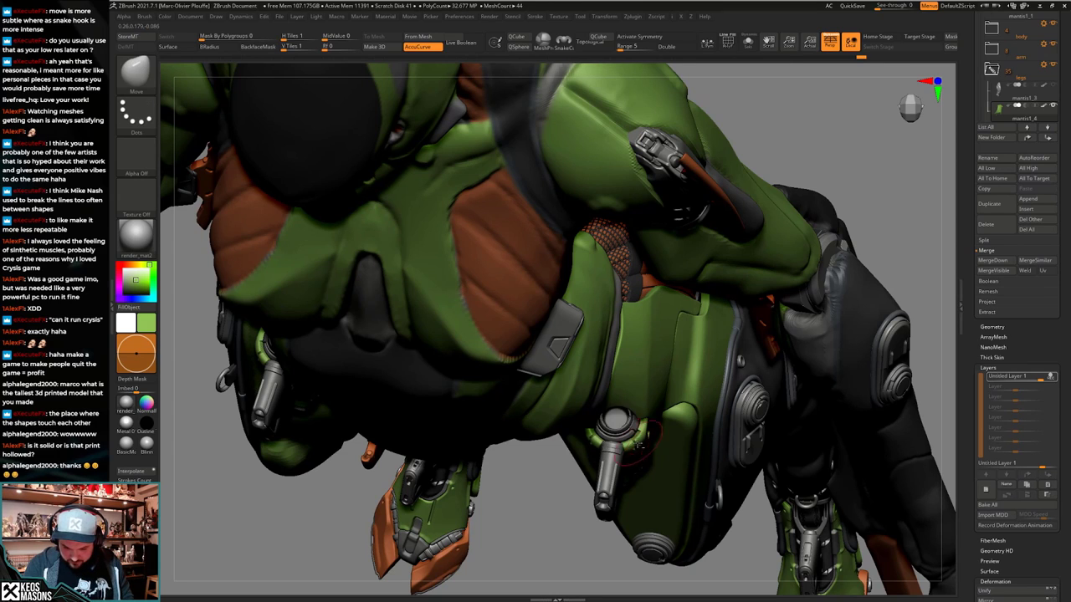
right_click_drag(640, 445, 649, 420)
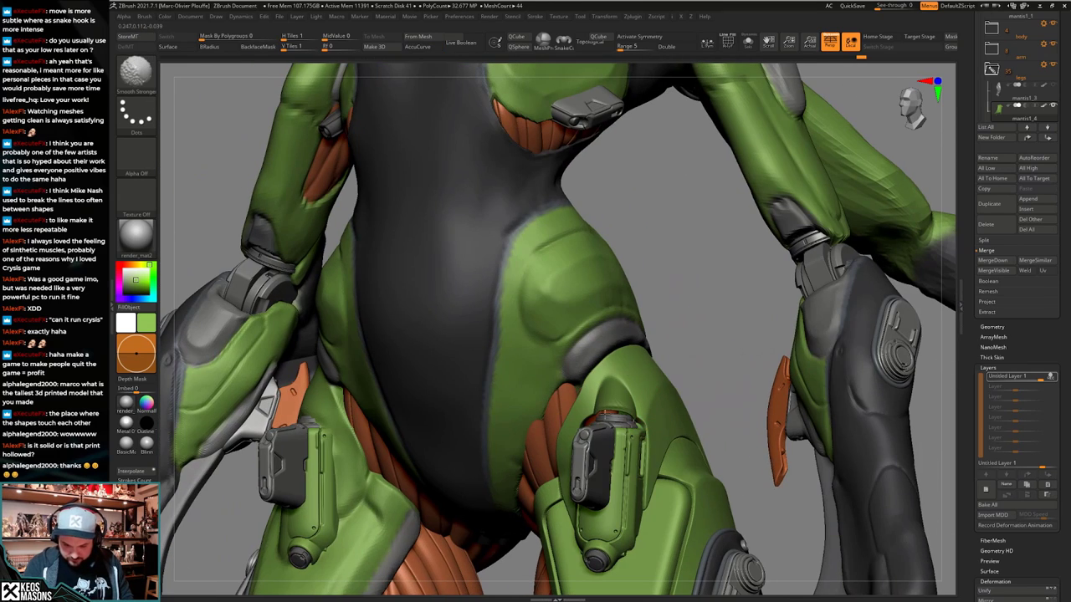
right_click_drag(692, 356, 674, 410, "ctrl")
mouse_move(661, 418)
right_mouse_down("shift")
mouse_move(682, 443)
mouse_move(638, 478)
mouse_move(601, 413)
mouse_move(640, 386)
mouse_move(629, 378)
mouse_move(584, 379)
mouse_move(552, 413)
mouse_move(625, 391)
mouse_move(579, 422)
mouse_move(609, 454)
mouse_move(616, 360)
right_mouse_up("shift")
key("alt+s")
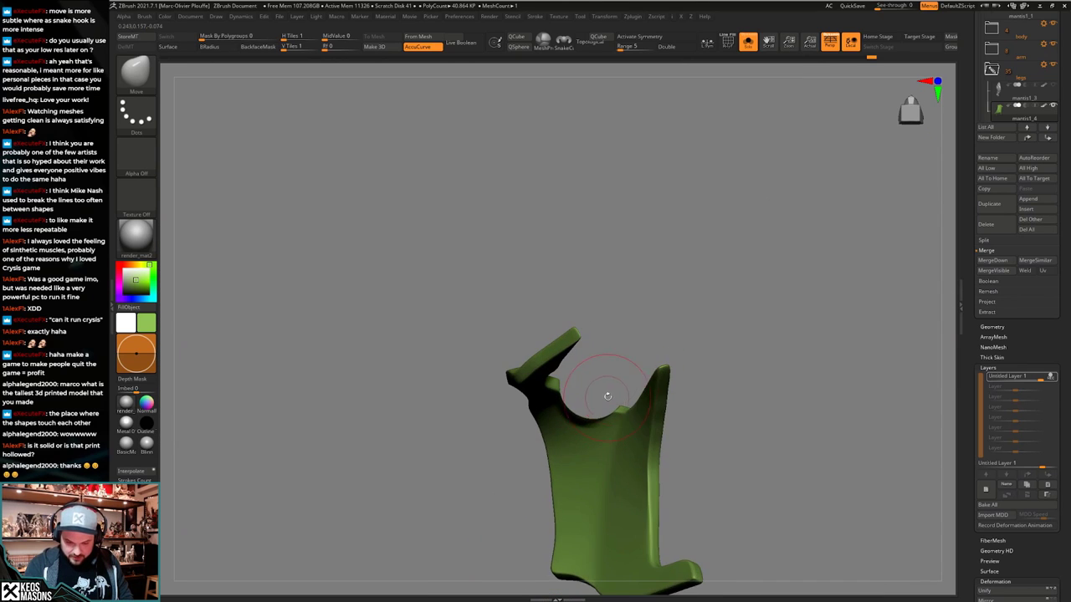
right_click_drag(607, 395, 605, 368)
key("space")
left_click(594, 334)
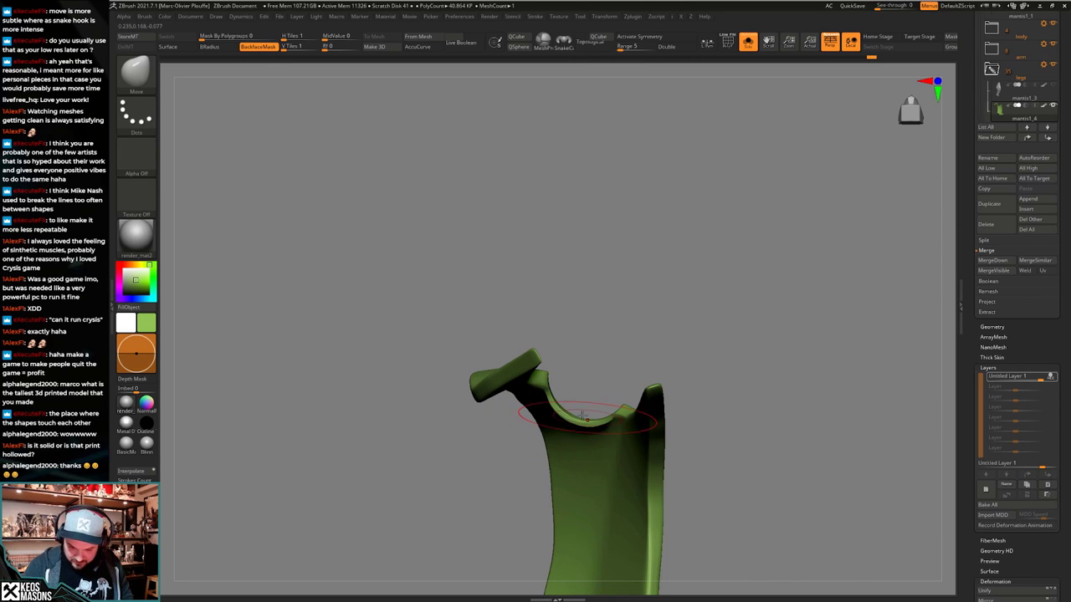
right_click_drag(611, 427, 599, 491)
key("shift+f")
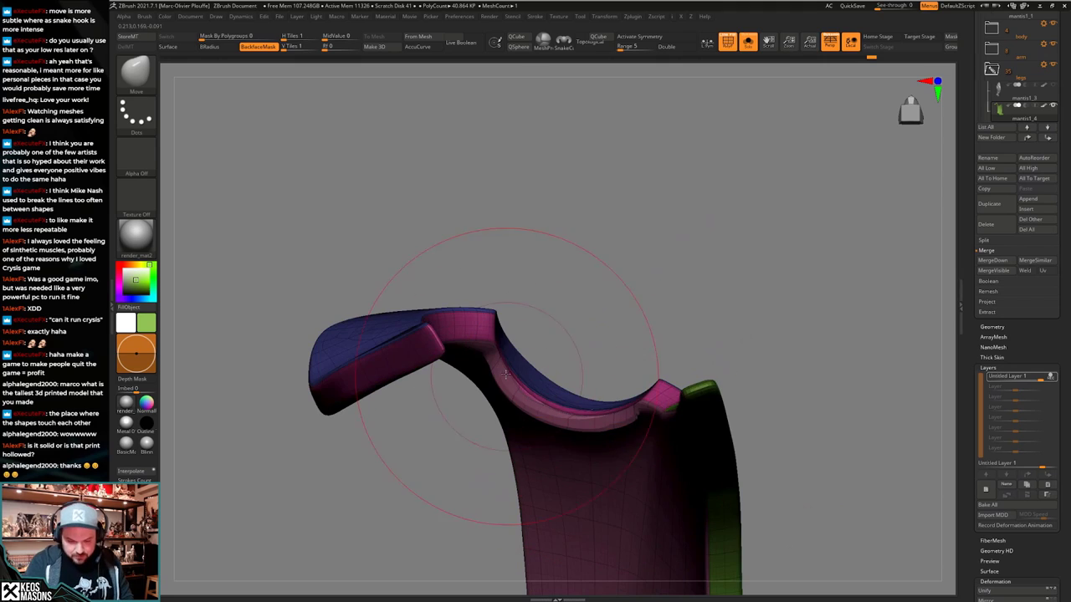
right_click_drag(557, 423, 663, 506)
Undo the notch and the new layer on the thigh patch.
key("shift+f")
key("alt+s")
right_click_drag(662, 505, 627, 481, "alt")
right_click_drag(627, 481, 630, 465, "ctrl")
key("alt+s")
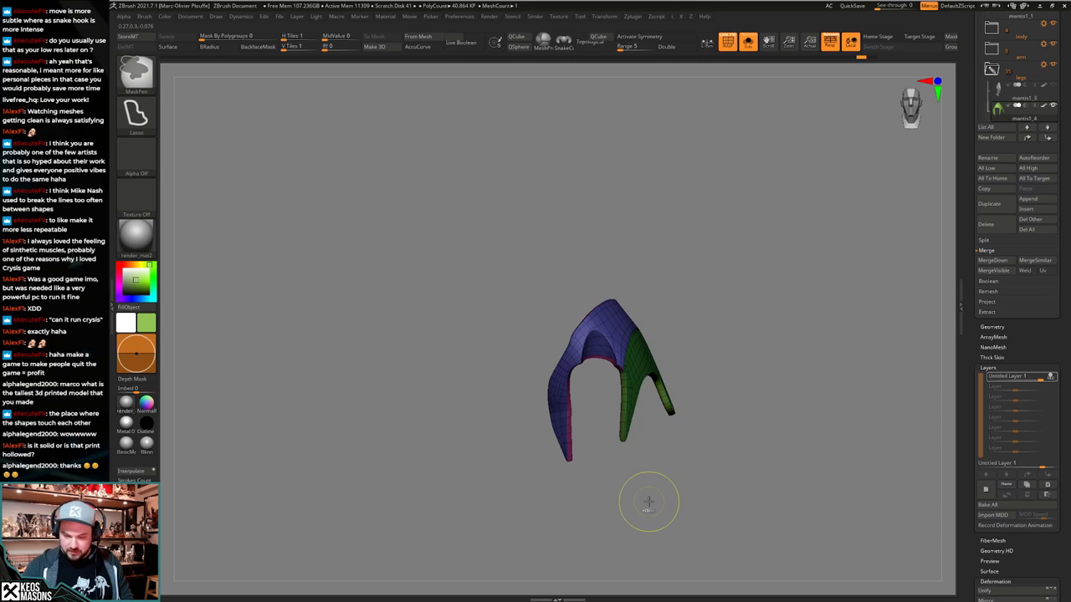
key("space")
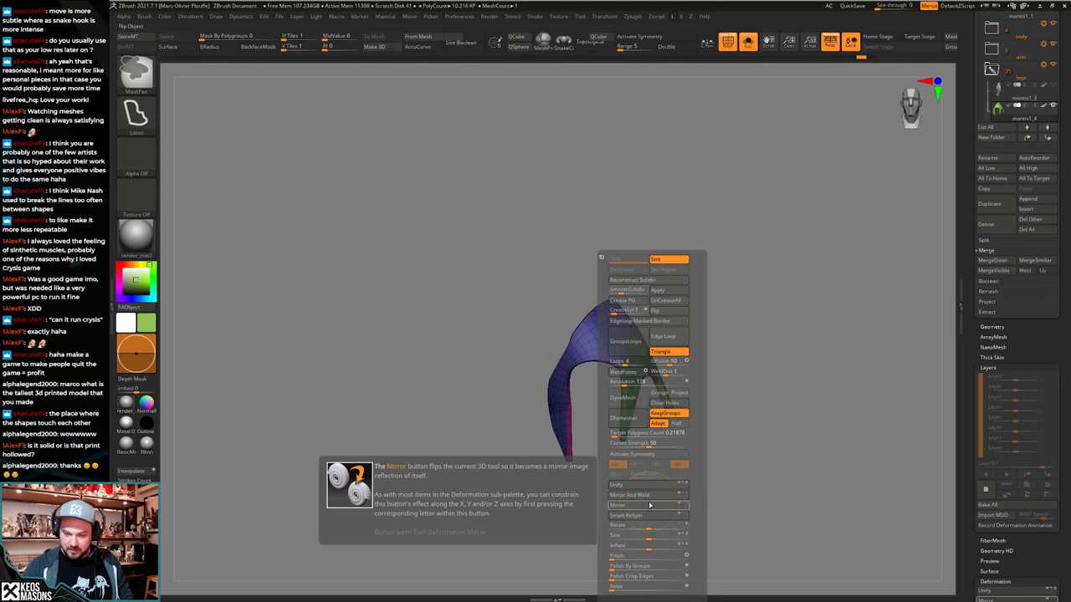
Set ZModeler's edge action to Crease with the EdgeLoop Complete target for the isolated thigh patch.
key("shift+f")
left_click_drag(712, 426, 726, 369)
key("s")
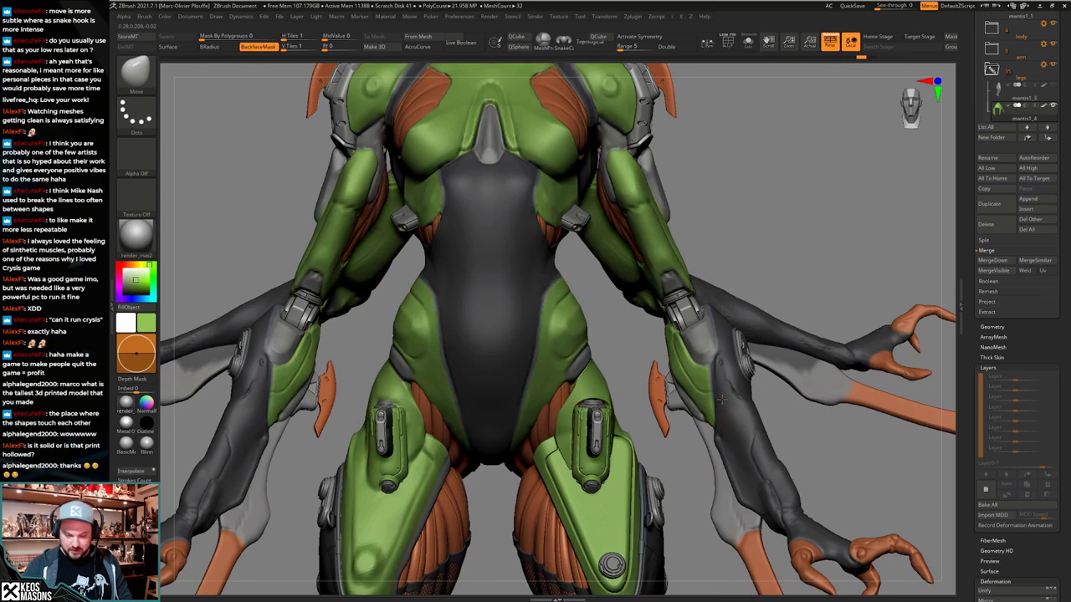
key("s")
key("shift+f")
mouse_move(580, 416)
right_mouse_down("ctrl")
mouse_move(595, 431)
mouse_move(638, 423)
mouse_move(561, 415)
right_mouse_up("ctrl")
key("shift+d")
key("space")
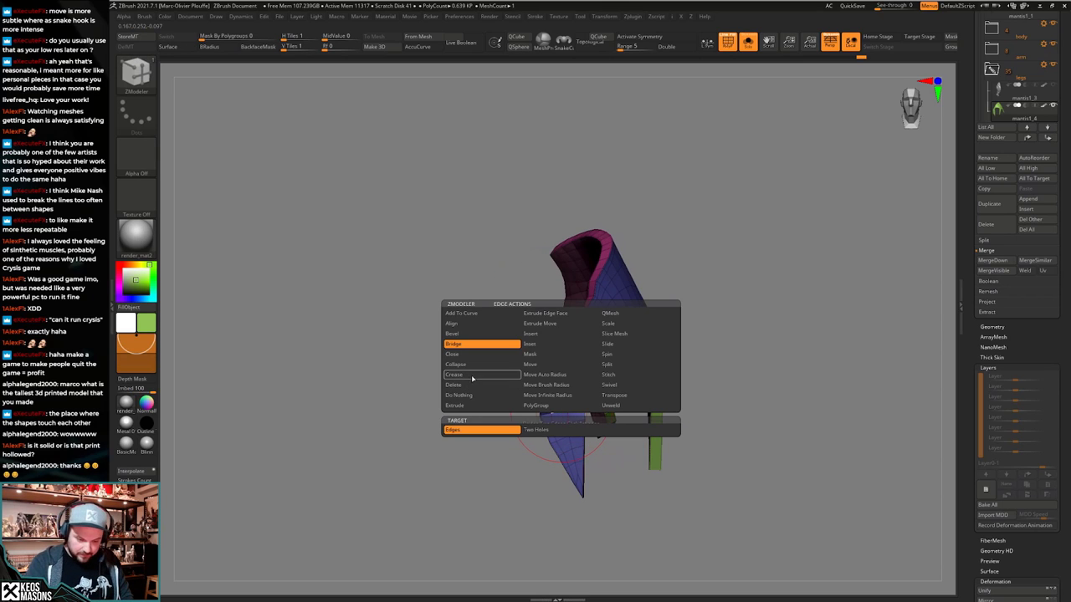
left_click(472, 377)
left_click(507, 439)
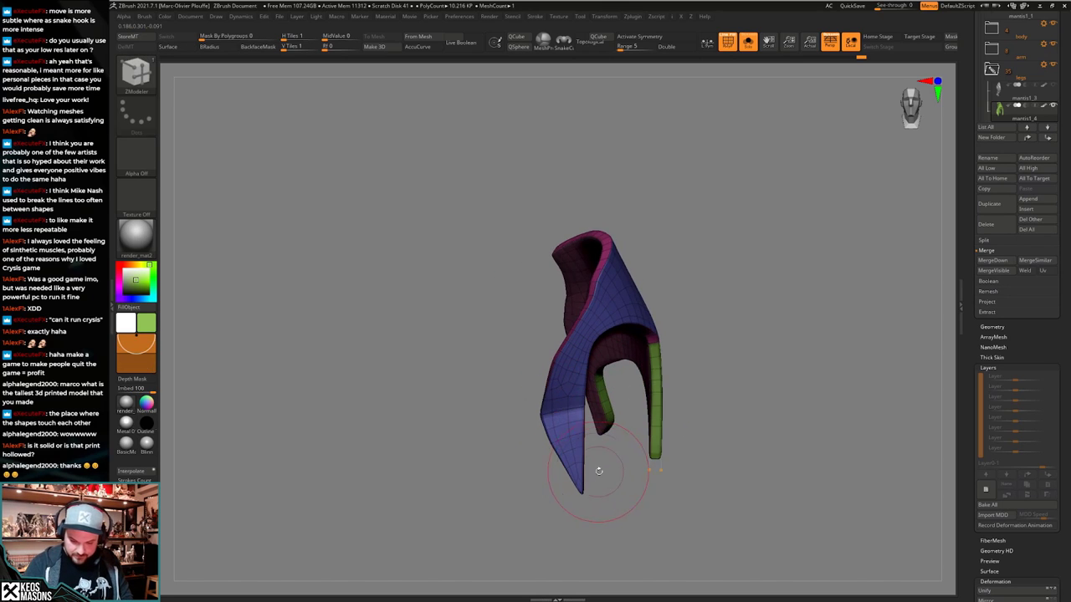
Hide the thigh patch's wireframe, show the surrounding armor again and switch to the ClayBuildup brush.
key("shift+f")
mouse_move(596, 459)
right_mouse_down()
mouse_move(683, 445)
mouse_move(734, 375)
mouse_move(750, 398)
right_mouse_up()
key("shift+s")
key("space")
left_click(737, 338)
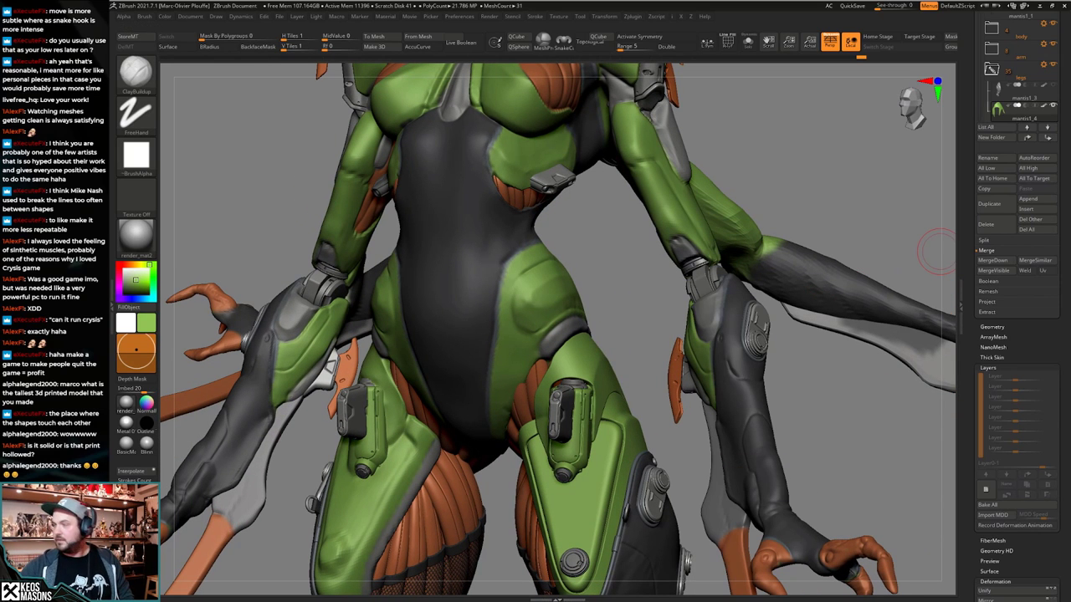
key("alt+Tab")
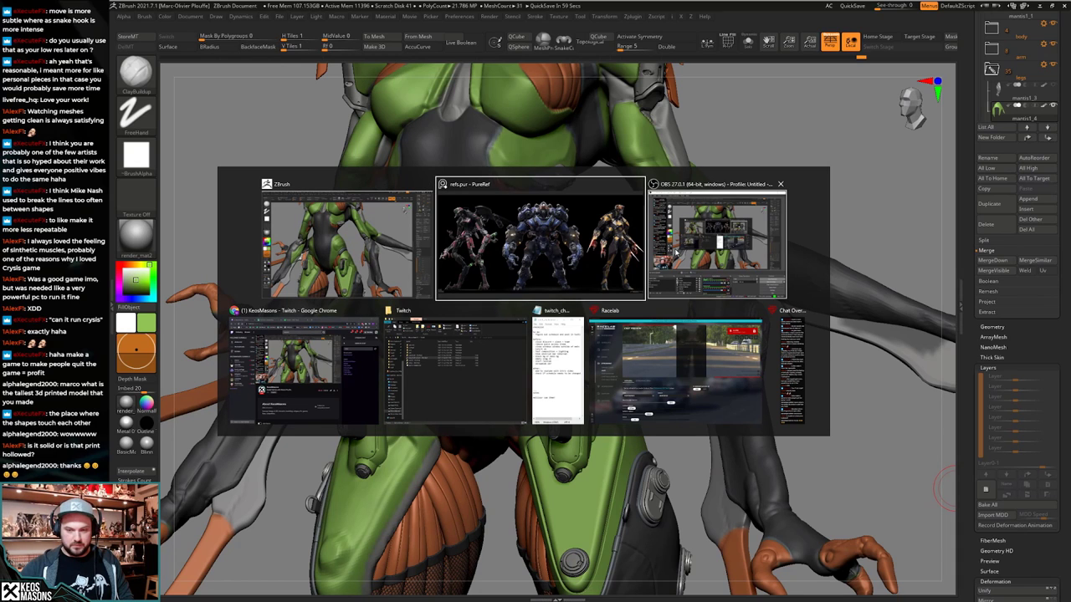
left_click(332, 358)
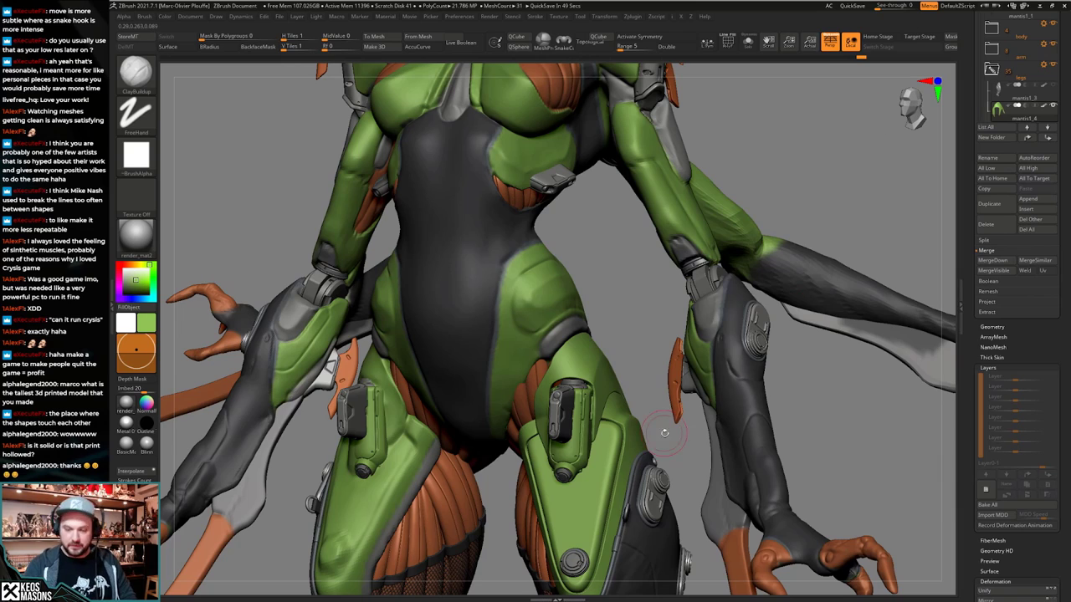
Isolate the thigh patch, lower it to its coarsest subdivision level and show its polygroups and wireframe with ZModeler active.
left_click_drag(665, 432, 672, 455)
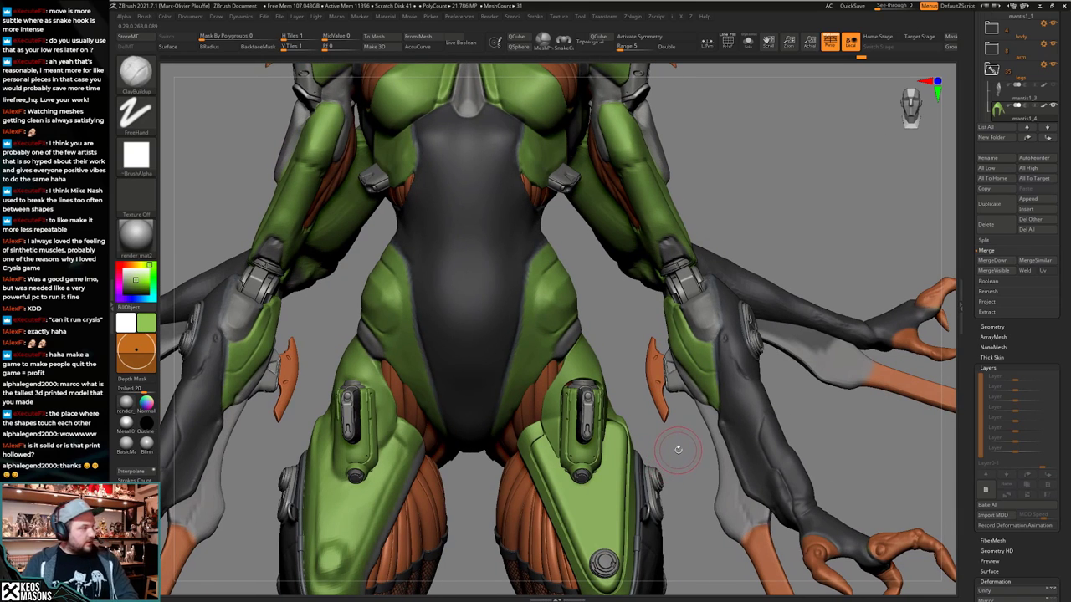
left_click_drag(671, 442, 631, 406, "alt")
key("alt+s")
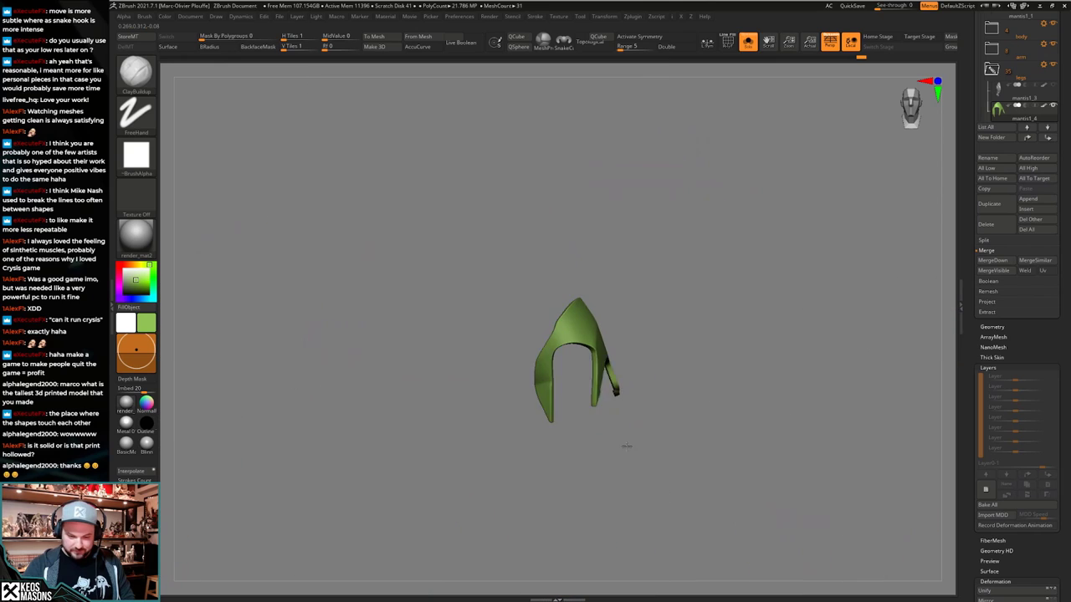
left_click_drag(626, 447, 595, 407, "alt")
key("shift+d")
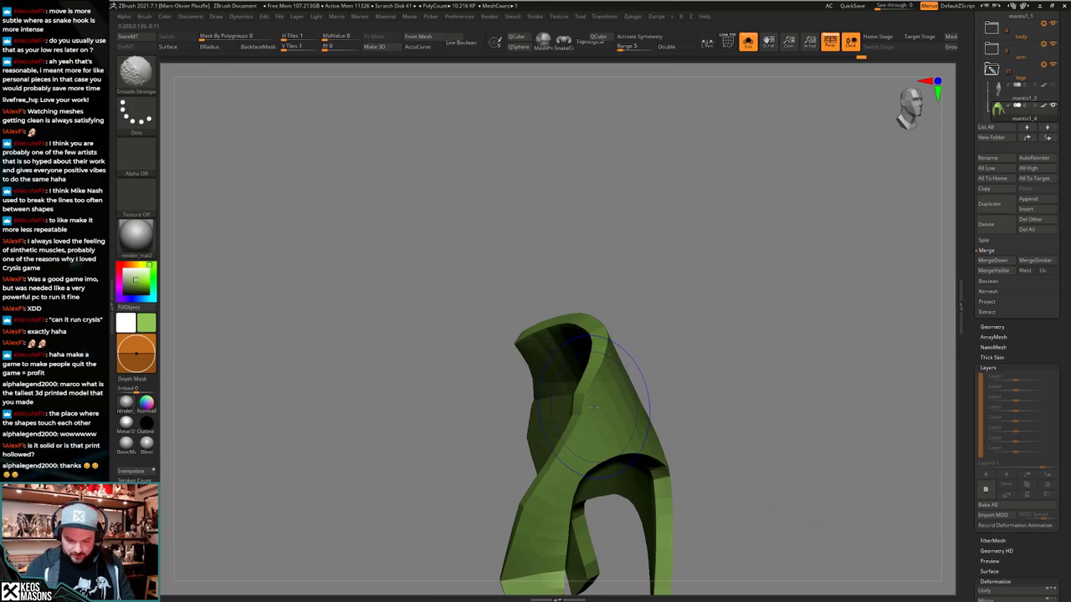
key("shift+f")
right_click_drag(595, 407, 578, 397)
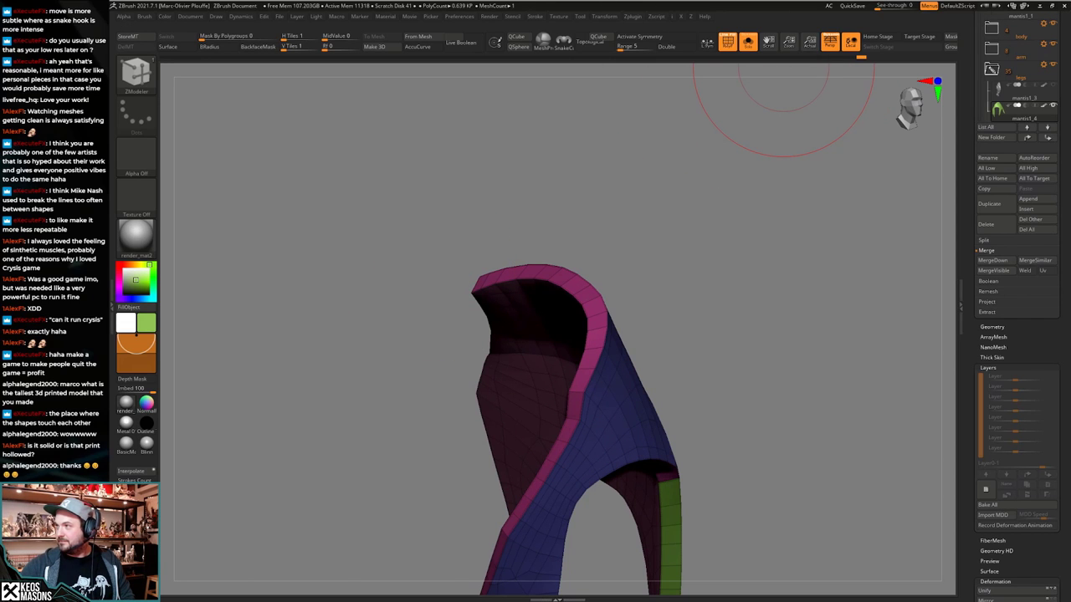
Change the ZModeler Crease target to Edge at the patch's upper rim, and restore the subdivided patch with its surrounding armor.
left_click_drag(757, 322, 736, 368)
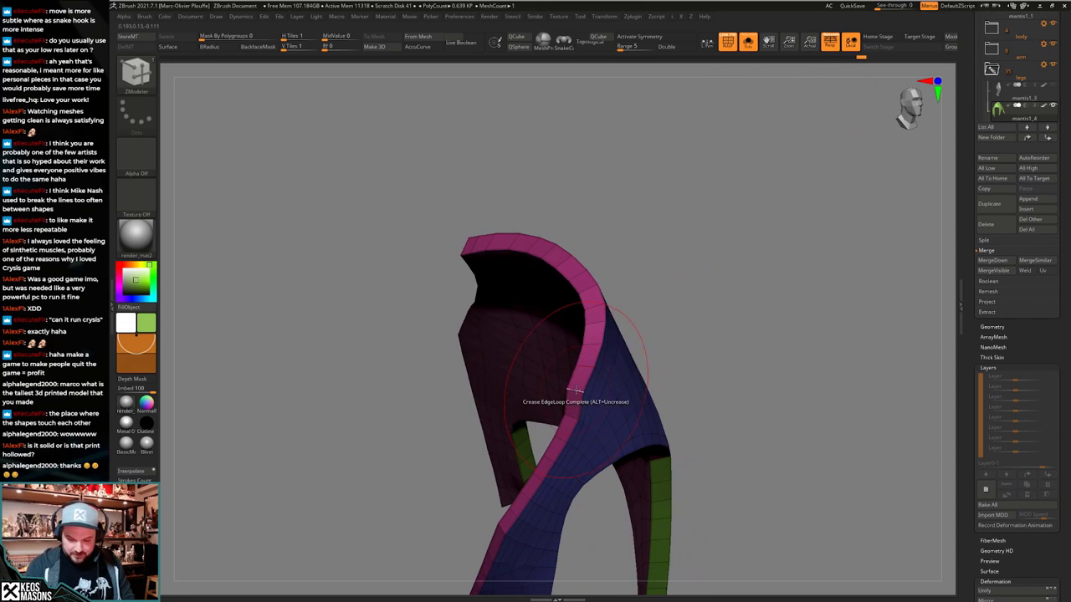
key("space")
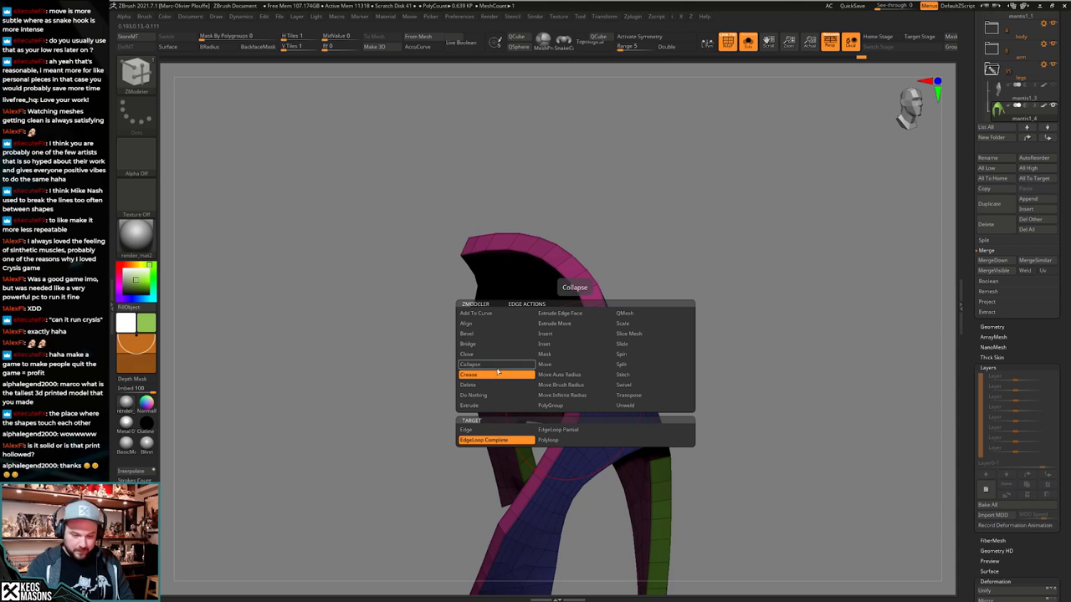
left_click(466, 429)
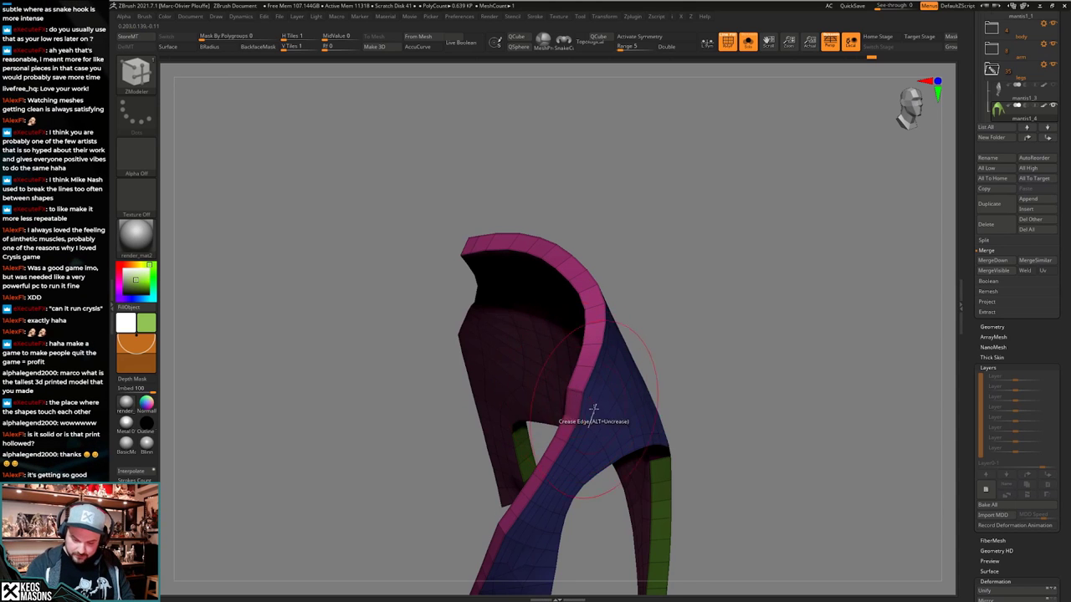
key("shift+f")
right_click_drag(593, 409, 642, 406)
key("d")
key("shift+s")
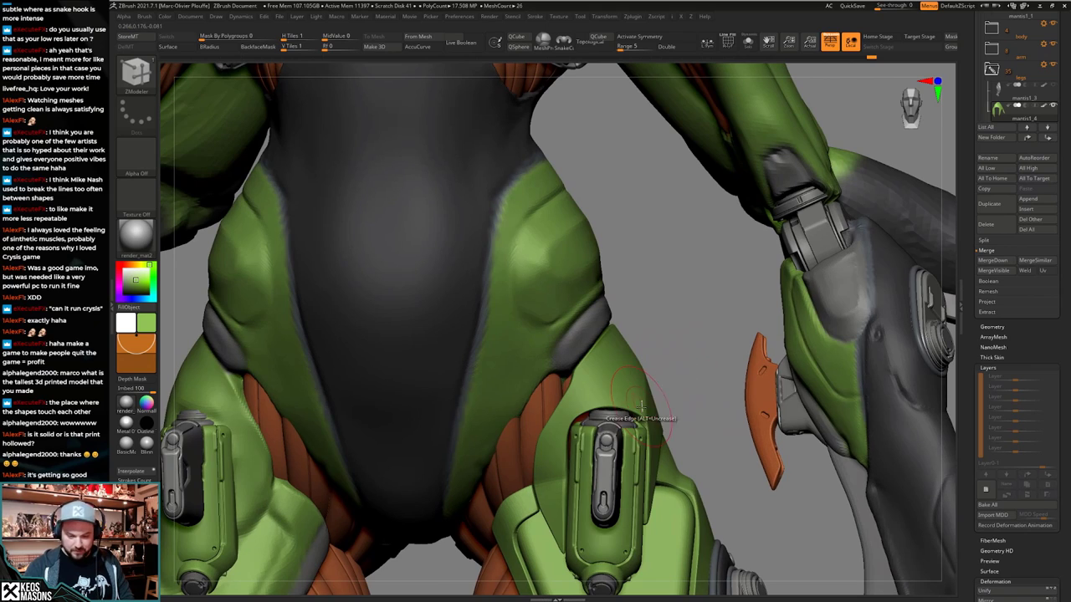
Examine the fit of the hip and thigh armor from several angles, and continue down the legs to the feet.
mouse_move(645, 490)
right_mouse_down("alt")
mouse_move(641, 428)
mouse_move(643, 527)
mouse_move(604, 340)
mouse_move(636, 438)
right_mouse_up("alt")
right_click(638, 439)
mouse_move(757, 201)
right_mouse_down("ctrl")
mouse_move(640, 412)
mouse_move(651, 435)
mouse_move(539, 422)
right_mouse_up("ctrl")
right_click_drag(609, 412, 726, 398, "shift")
right_click_drag(595, 368, 617, 333, "ctrl")
right_click_drag(596, 417, 674, 404)
right_click_drag(548, 372, 628, 401)
right_click_drag(569, 510, 560, 301, "alt")
right_click_drag(509, 487, 546, 343)
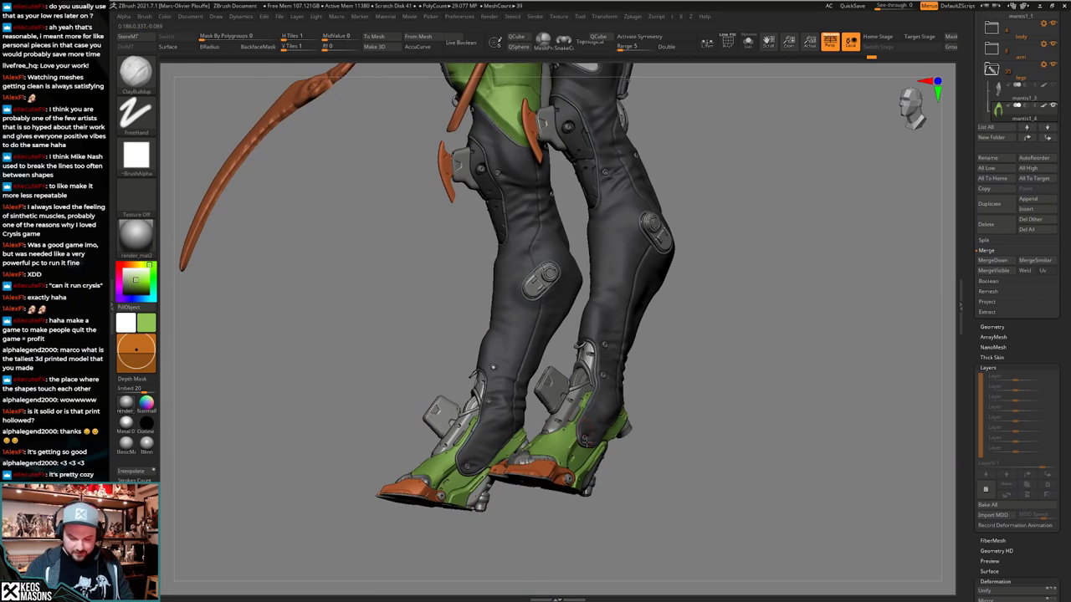
Make the mantis1_5 foot subtool active, view it in isolation and show the full legs again.
mouse_move(539, 435)
right_mouse_down()
mouse_move(556, 439)
mouse_move(587, 478)
mouse_move(558, 469)
mouse_move(543, 443)
mouse_move(573, 443)
mouse_move(554, 430)
mouse_move(539, 456)
right_mouse_up()
left_click(564, 466, "alt")
key("alt+s")
key("alt+s")
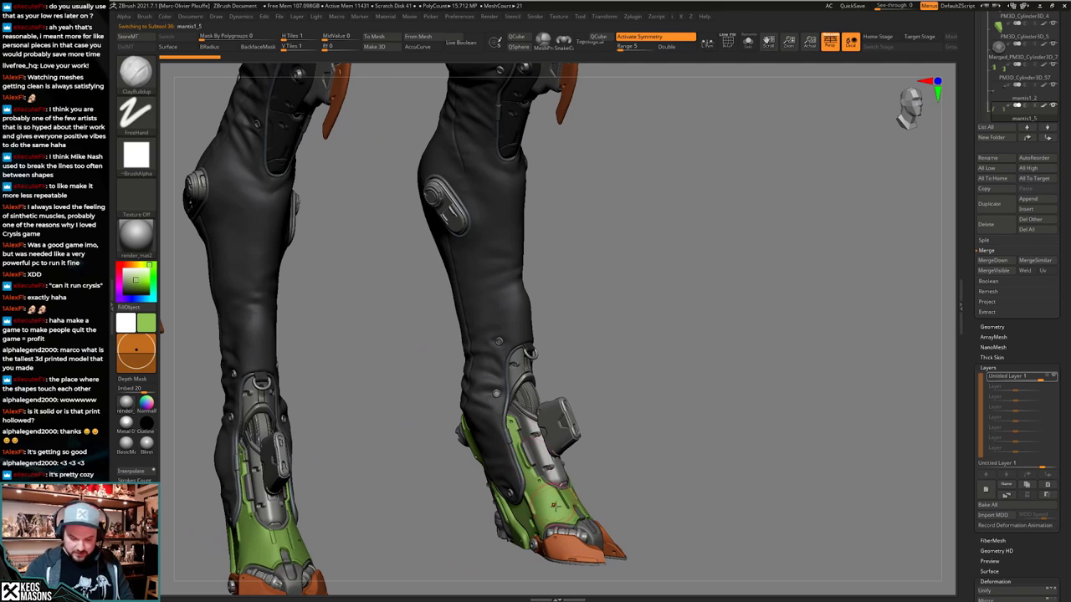
Make mantis1_10 the active subtool and examine its white knee and thigh surfaces from the back and front.
right_click_drag(553, 505, 532, 403, "ctrl")
right_click_drag(577, 305, 536, 301, "alt")
right_click_drag(535, 302, 590, 273, "alt")
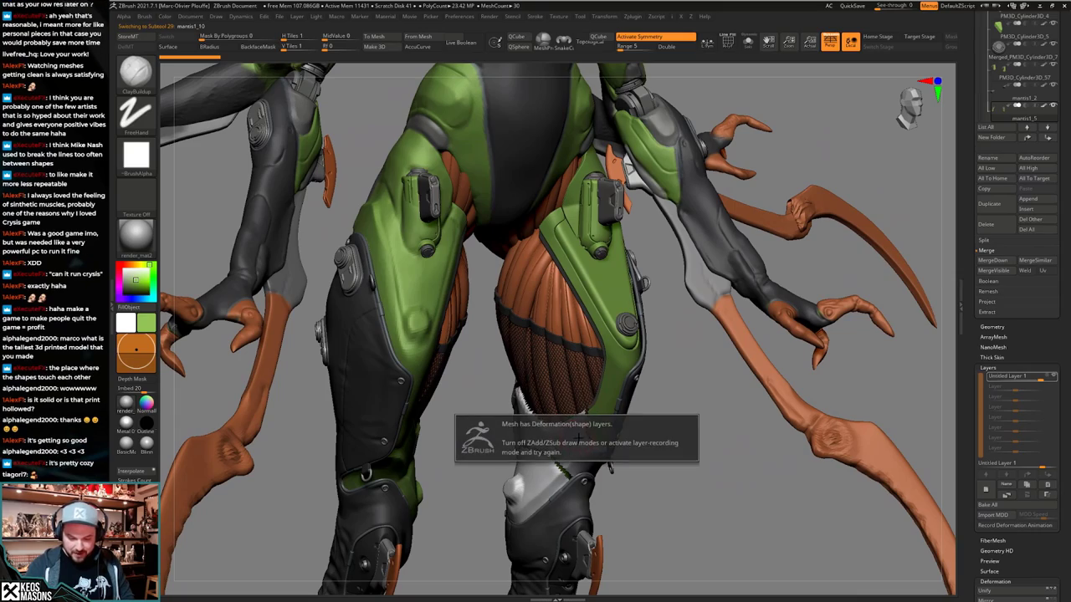
right_click_drag(640, 407, 649, 502)
right_click_drag(577, 414, 577, 452)
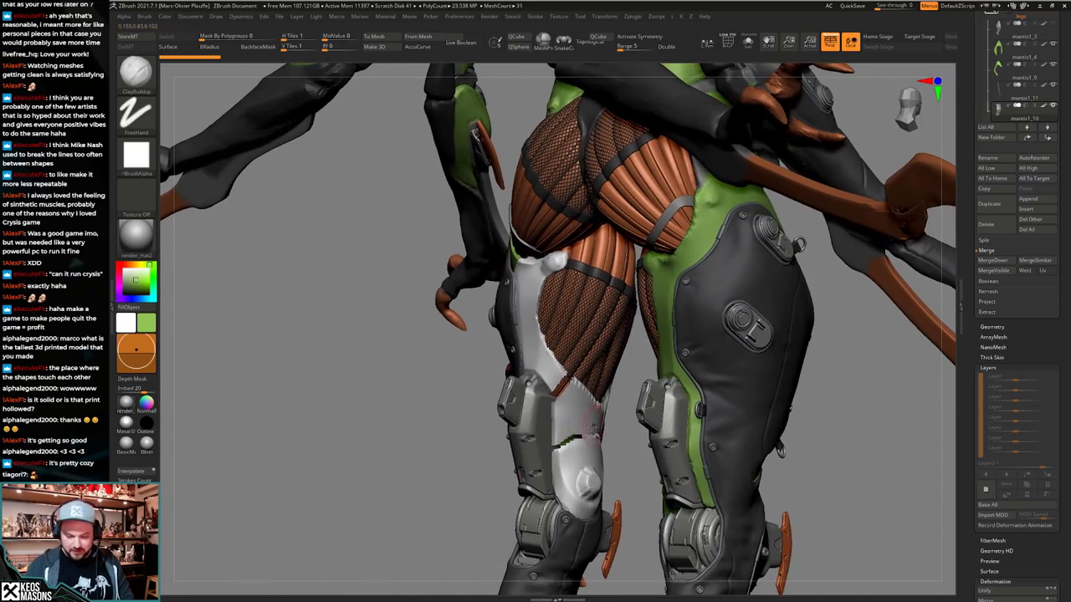
right_click_drag(686, 456, 501, 465)
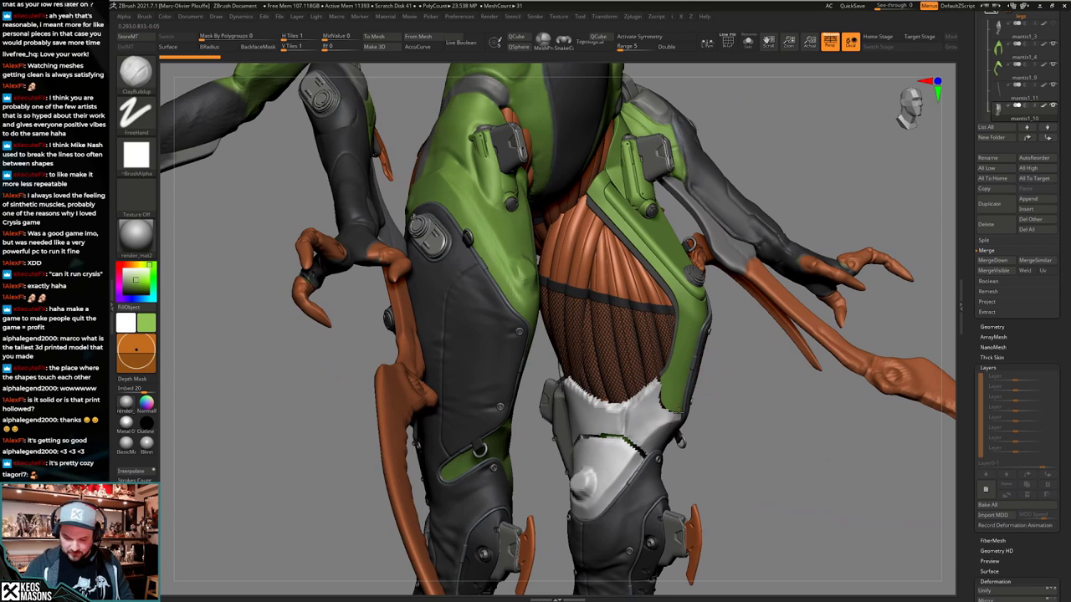
Isolate the thigh polygroup of mantis1_10, hiding its knee and back strap pieces.
right_click_drag(778, 416, 682, 400)
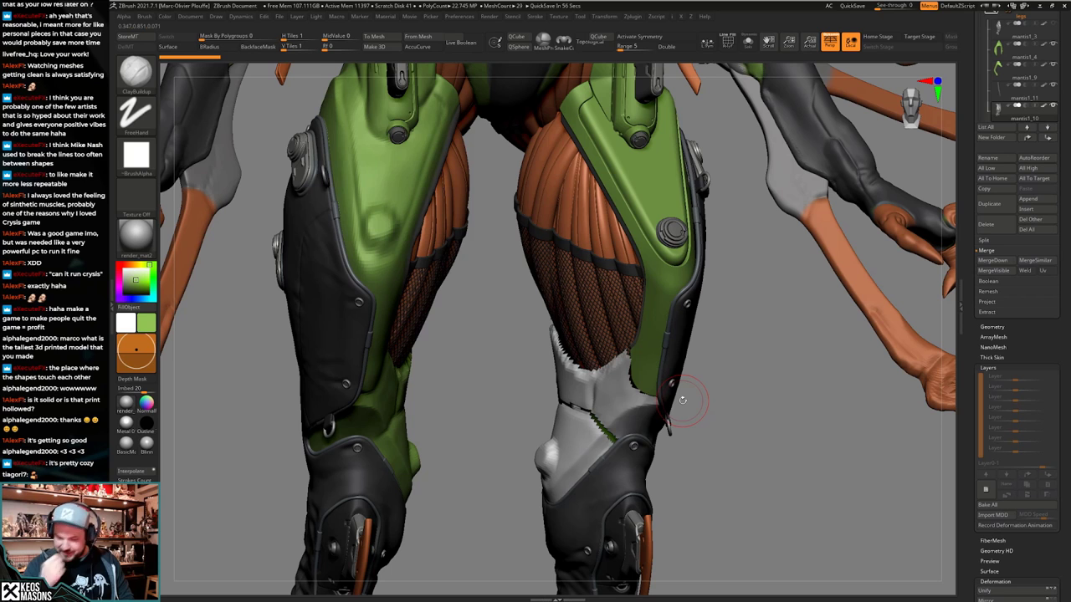
right_click_drag(683, 400, 667, 377)
key("alt+s")
key("shift+f")
key("shift+f")
right_click_drag(666, 377, 717, 379, "alt")
left_click(633, 401, "ctrl+shift")
left_click_drag(973, 333, 972, 435)
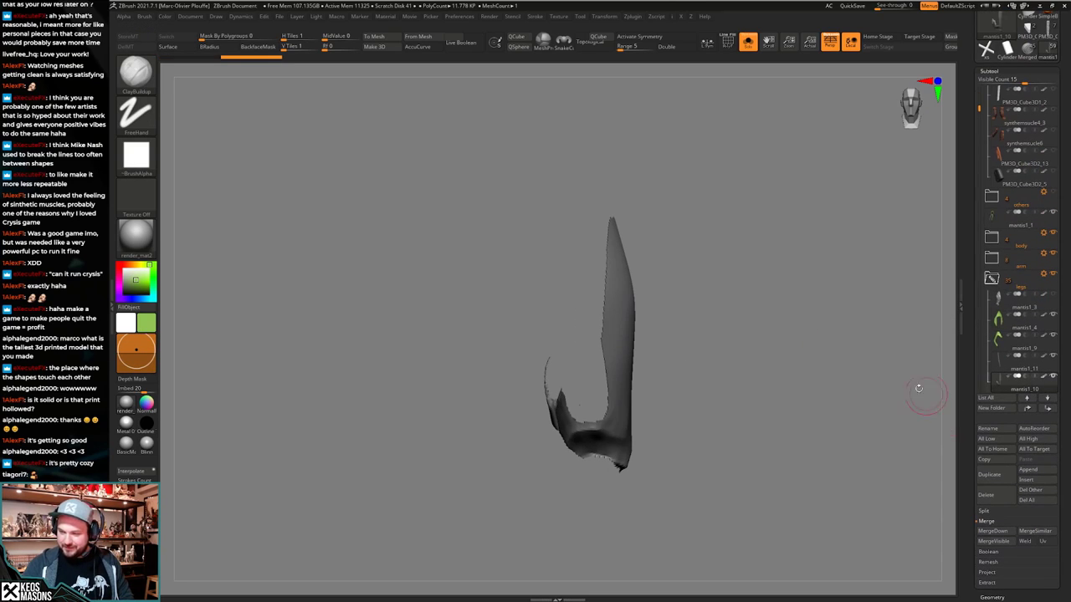
Split the hidden knee and strap pieces off mantis1_10 into a separate subtool.
right_click_drag(790, 379, 728, 381)
key("alt+s")
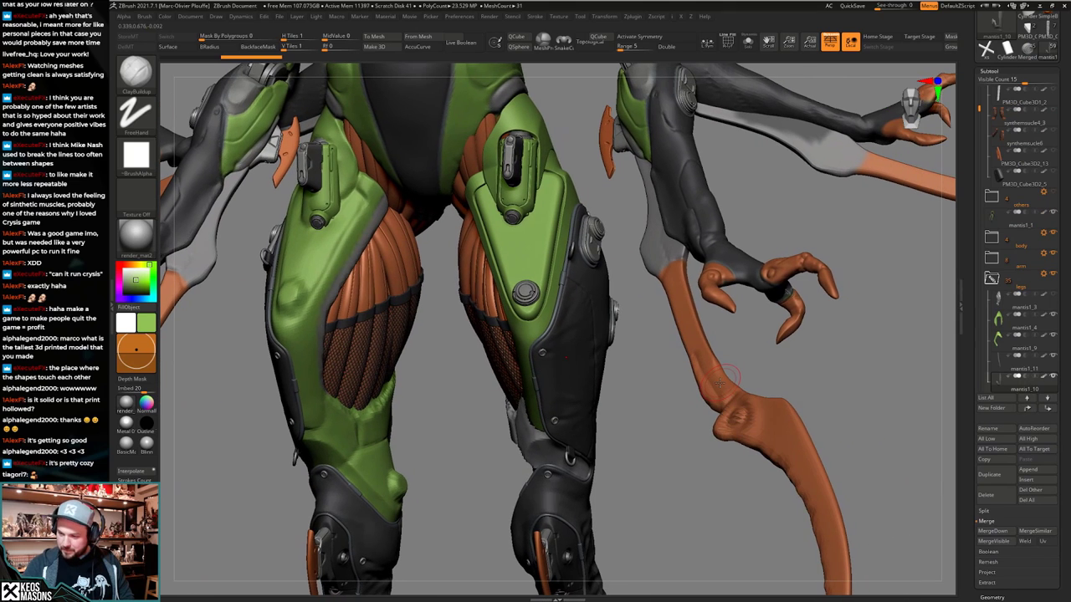
left_click_drag(979, 123, 978, 145)
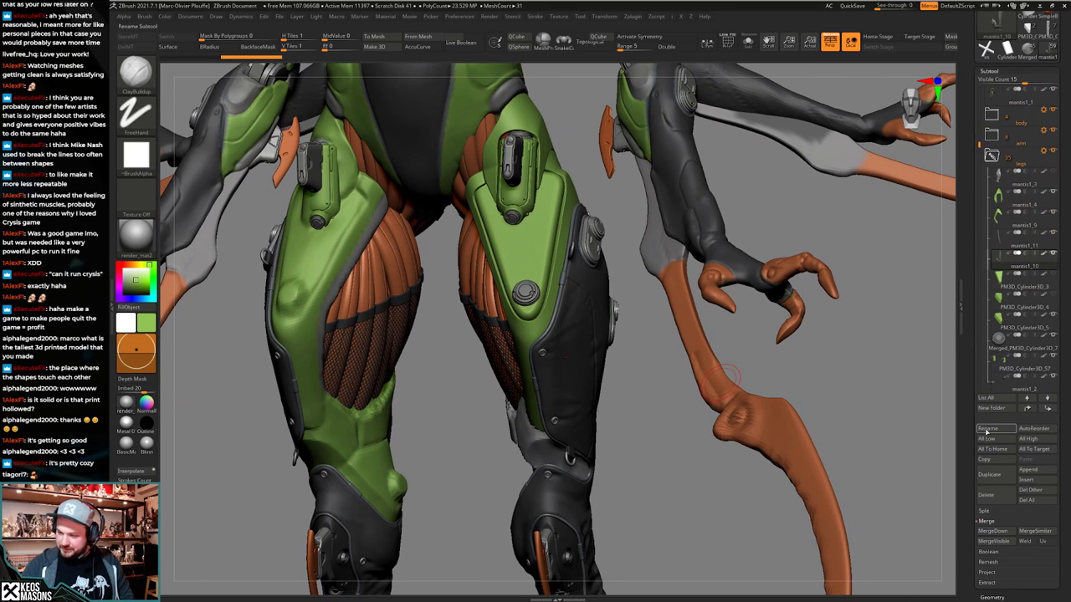
key("ctrl+shift+d")
key("alt+s")
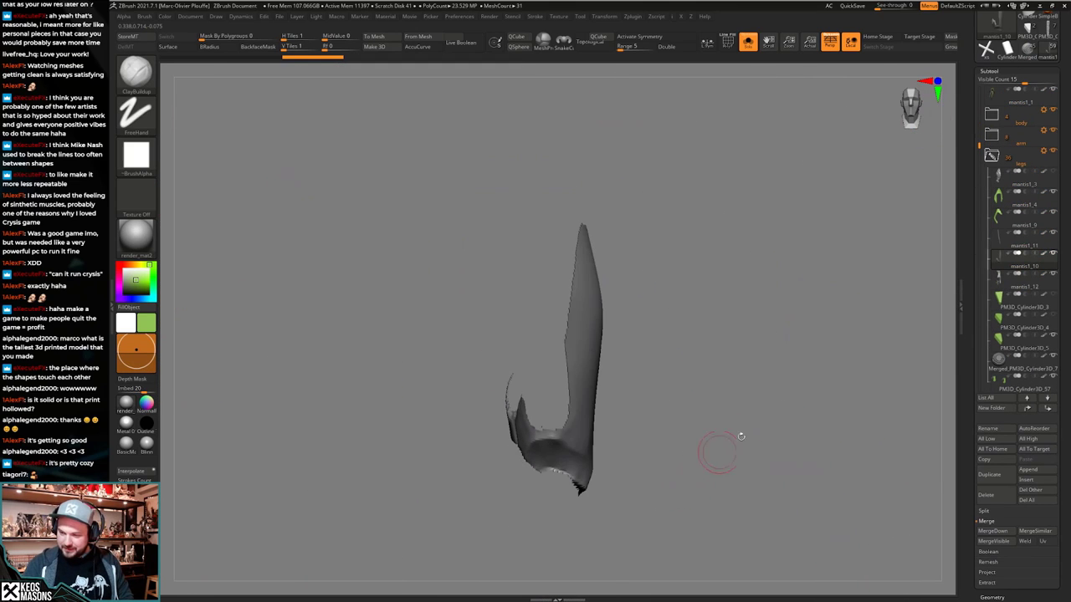
Make mantis1_12 active, isolate its knee polygroup and split the hidden strap piece into its own subtool.
left_click(998, 283)
left_click_drag(795, 418, 694, 428)
key("shift+f")
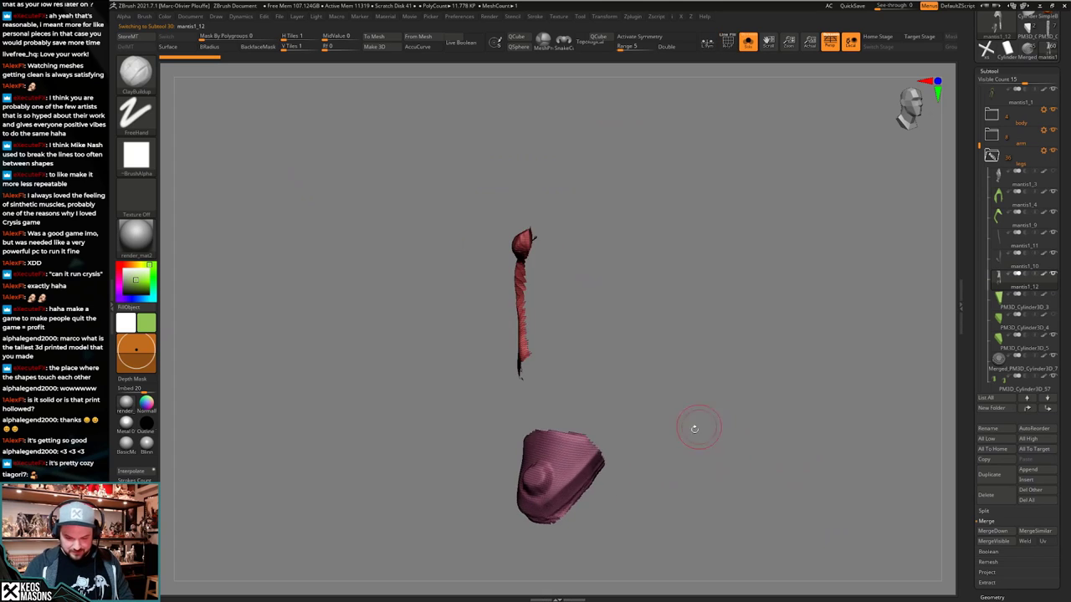
key("shift+f")
left_click(584, 461, "ctrl+shift")
key("ctrl+shift+s")
Move mantis1_13 above mantis1_12 and mantis1_10 in the subtool order, and show mantis1_10 with the full character.
left_click(999, 301)
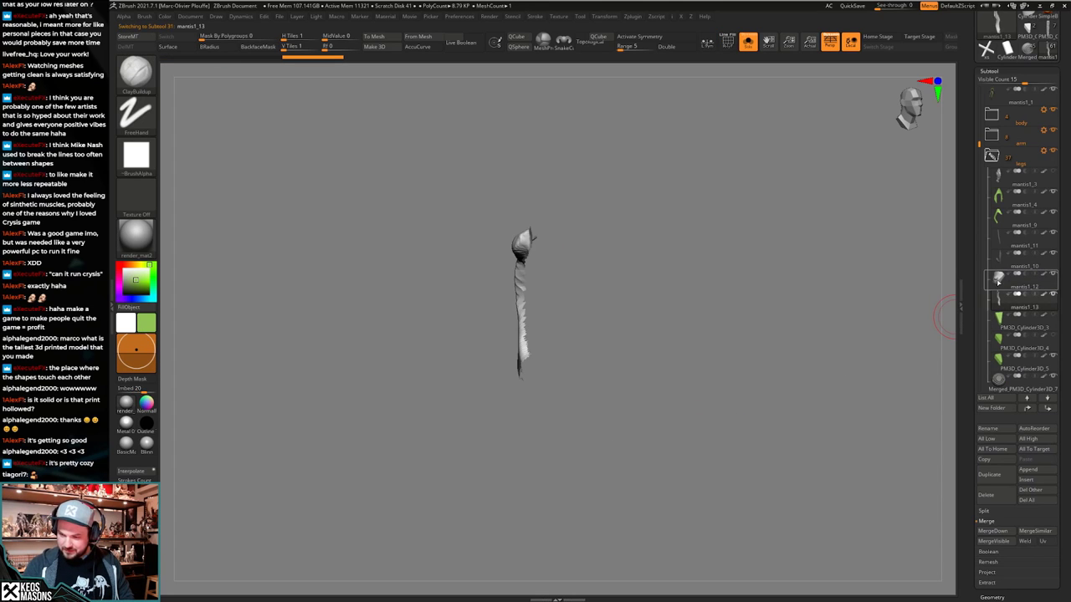
left_click(1000, 282)
left_click_drag(1000, 282, 1000, 301)
left_click(1000, 279)
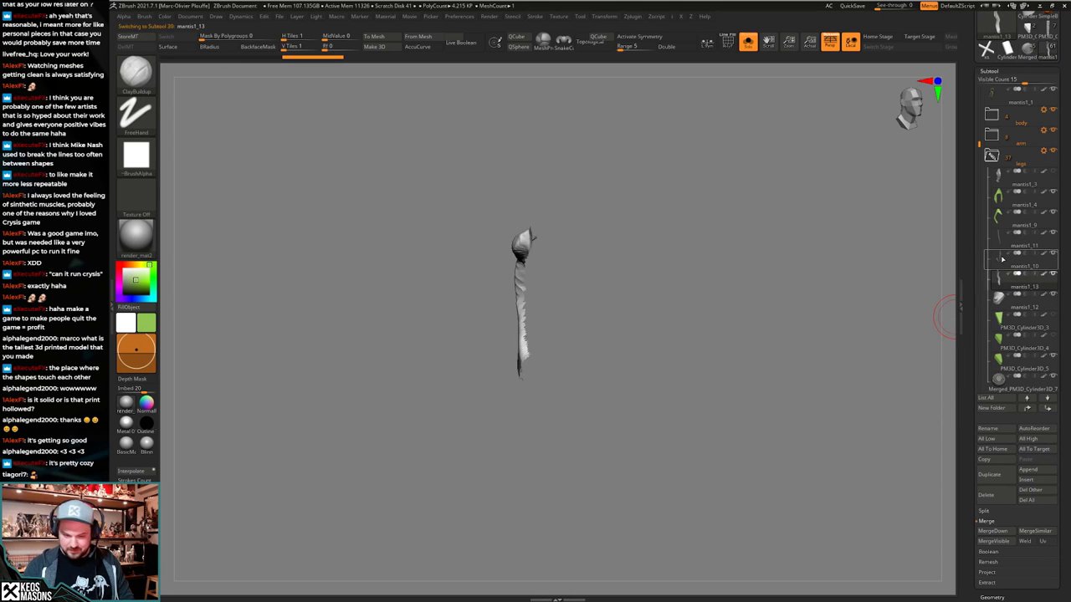
left_click(1001, 260)
left_click(614, 409, "ctrl+shift")
key("alt+s")
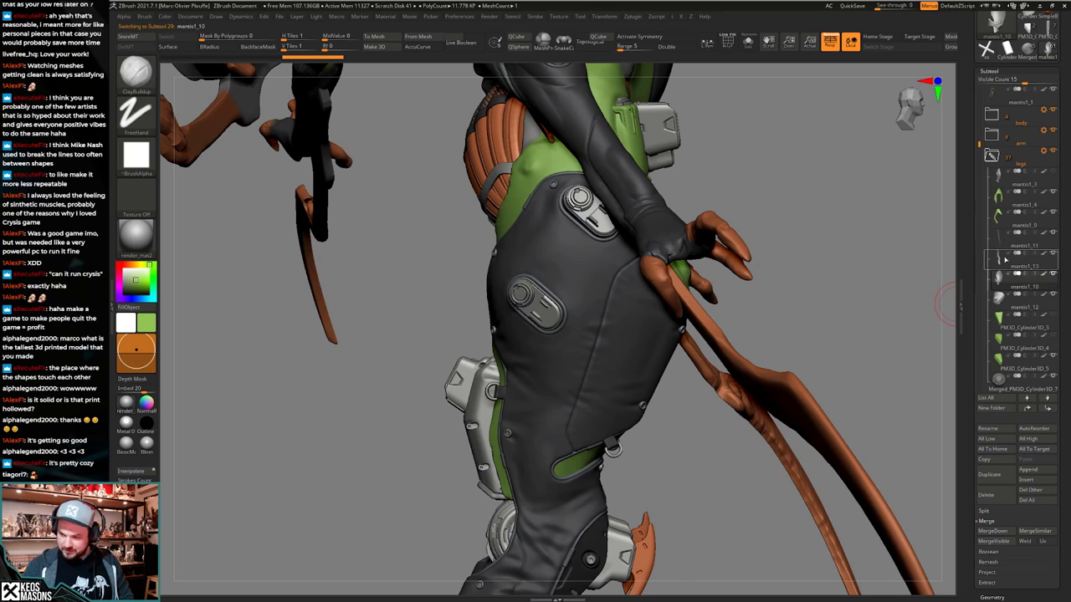
Make the hidden PM3D_Cylinder3D_3 thigh patch the active subtool and view it alone with its wireframe.
key("alt+s")
key("shift+s")
left_click_drag(805, 328, 807, 353)
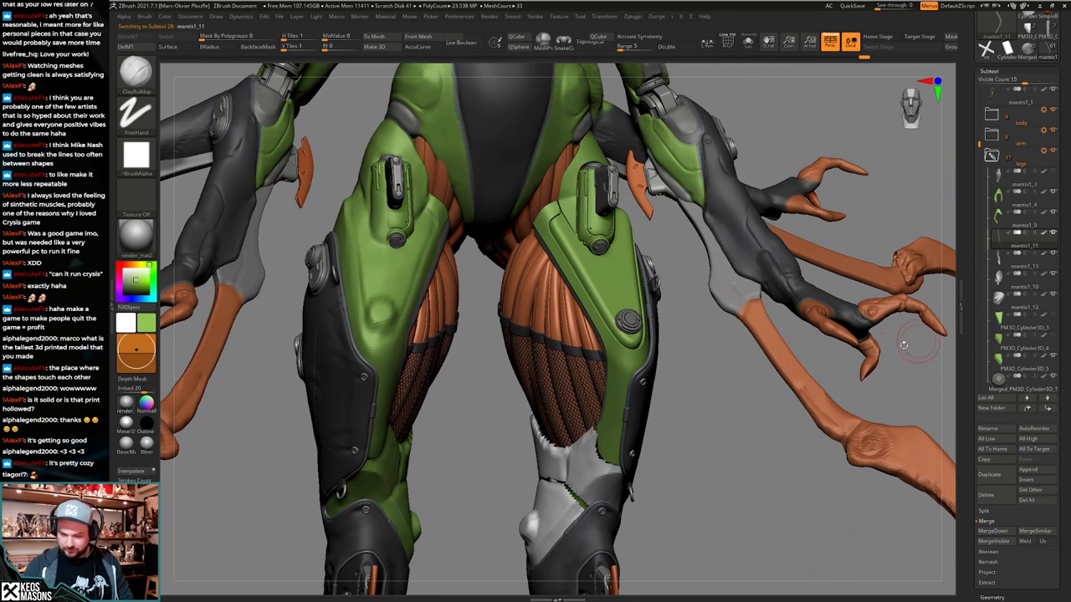
left_click_drag(904, 345, 954, 338)
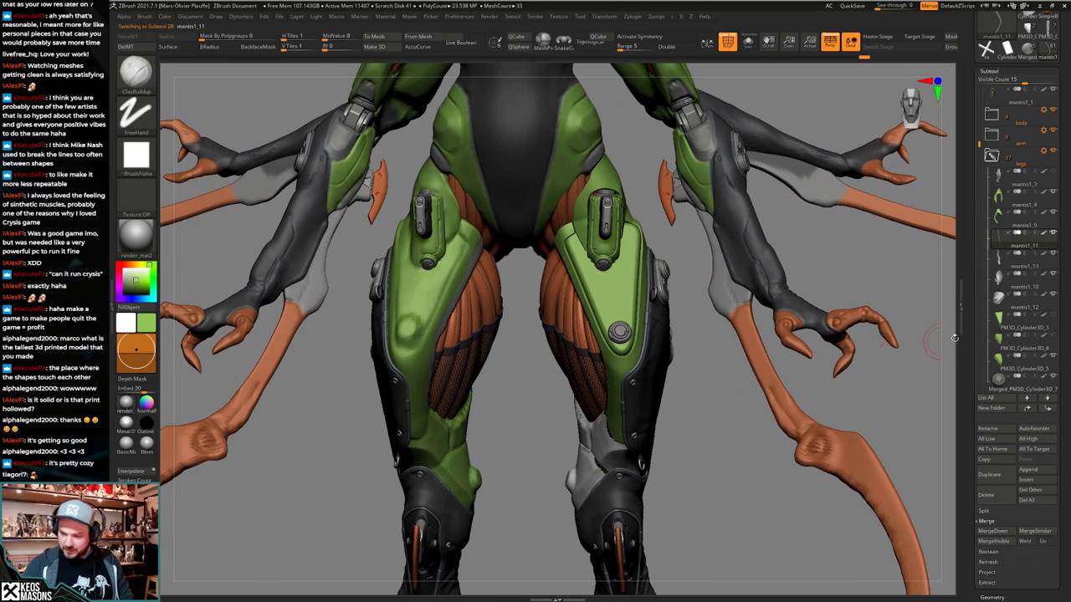
key("shift+f")
left_click_drag(707, 438, 717, 442)
key("shift+f")
key("shift+s")
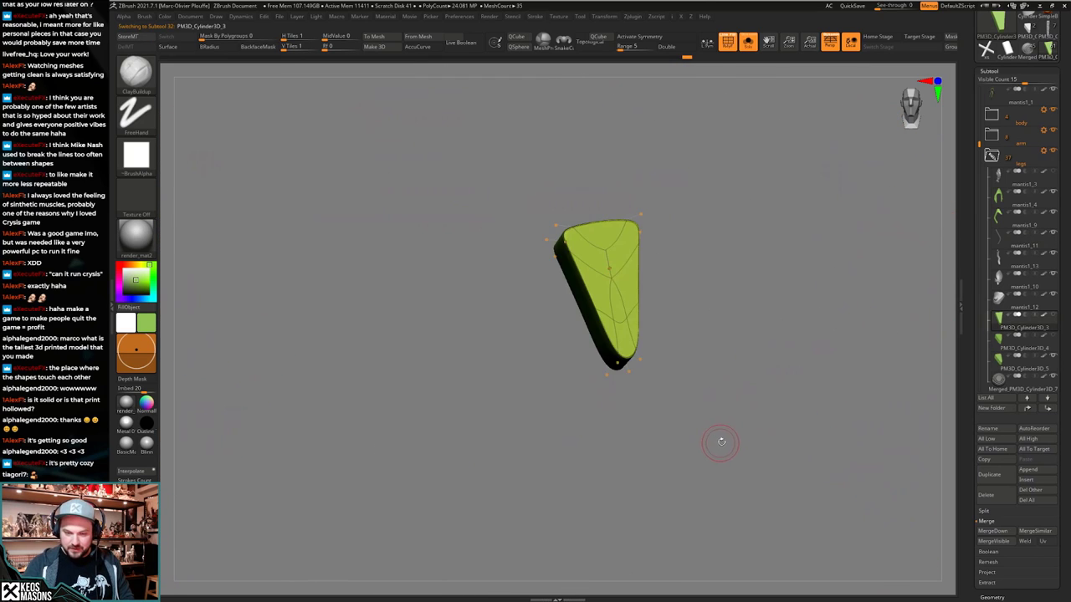
Move PM3D_Cylinder3D_3 from the legs folder into the keep folder.
left_click_drag(970, 343, 970, 395)
scroll(1000, 142, "up", 3)
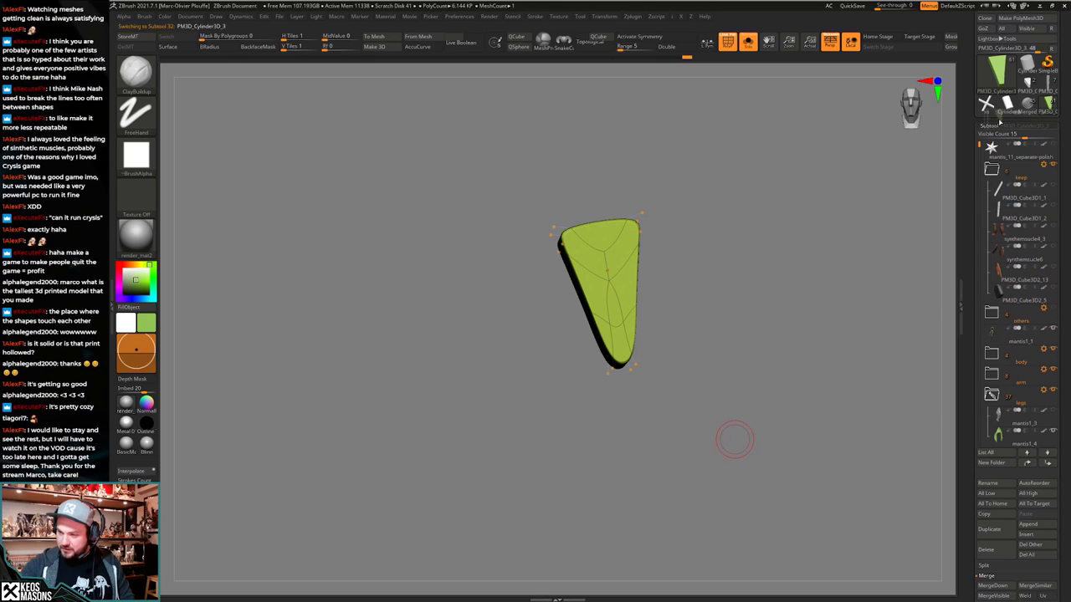
left_click_drag(1002, 235, 1008, 201)
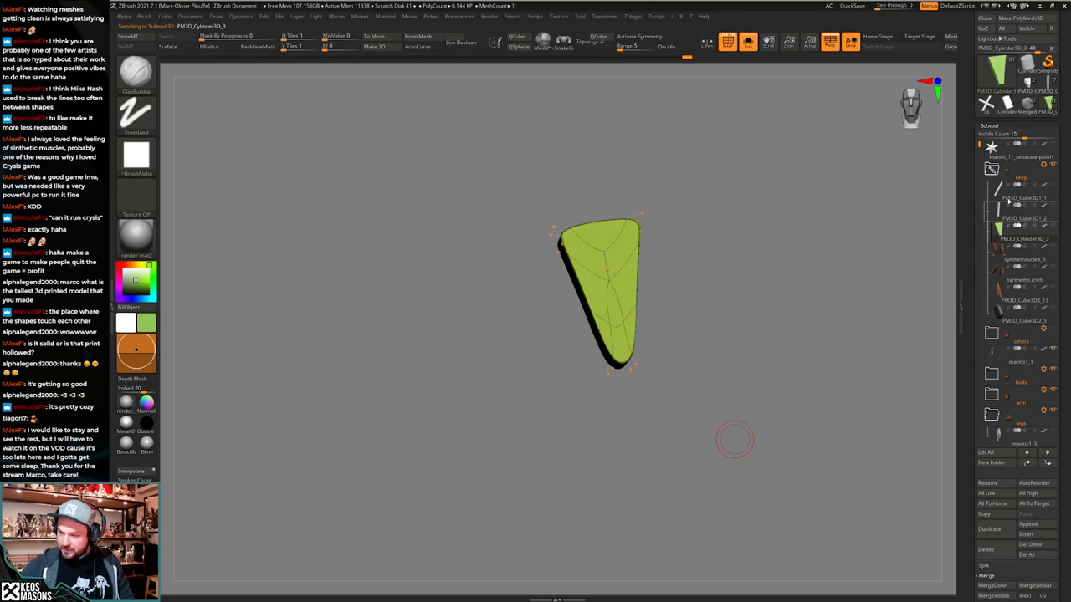
left_click_drag(981, 148, 980, 215)
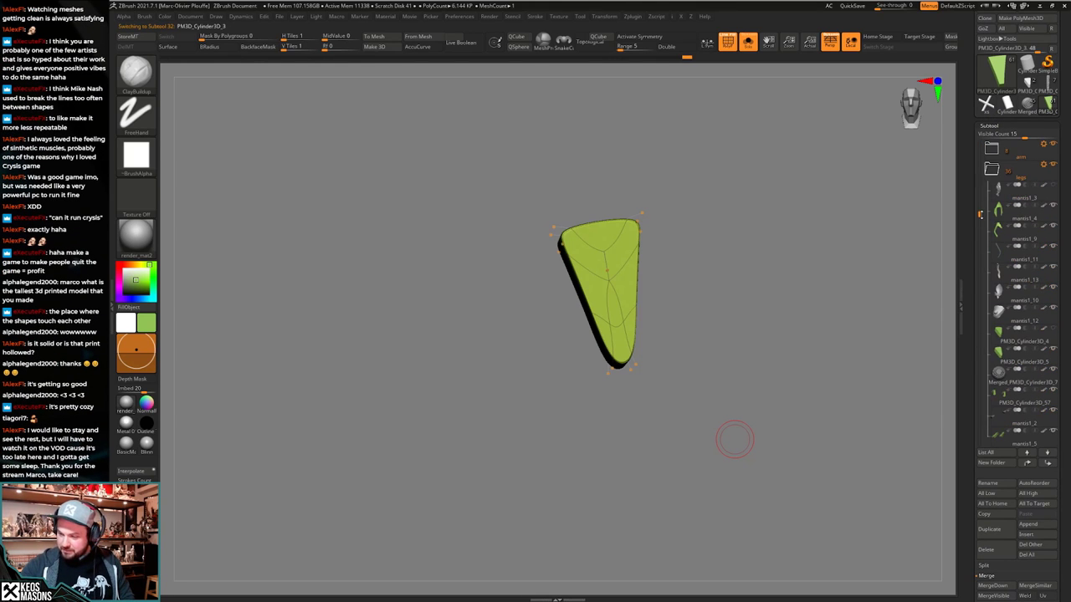
Delete the PM3D_Cylinder3D_4 subtool from the legs folder.
left_click(1011, 336)
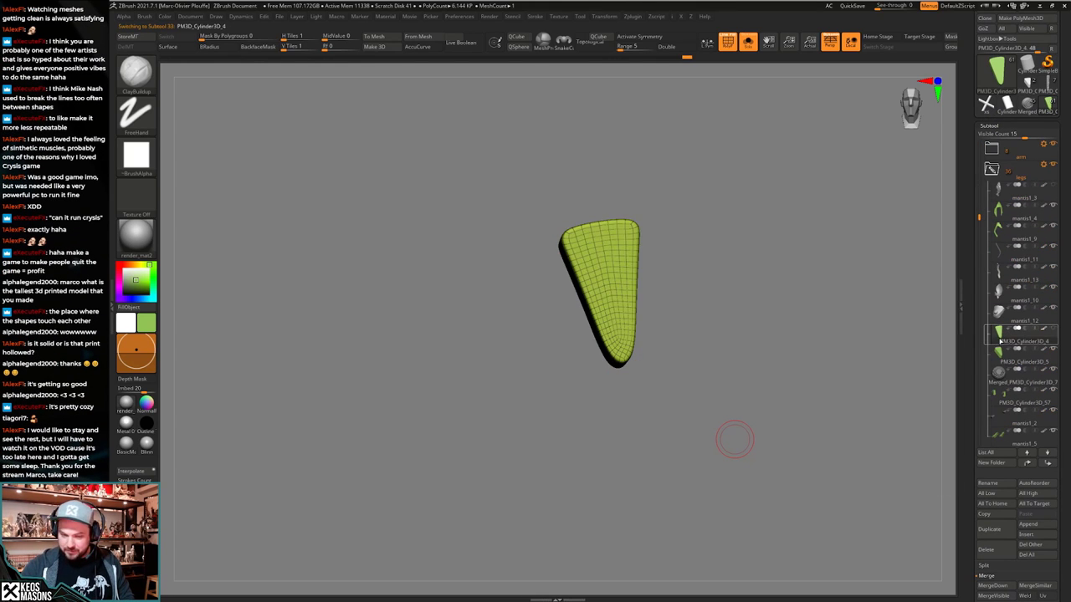
left_click(990, 553)
key("shift+f")
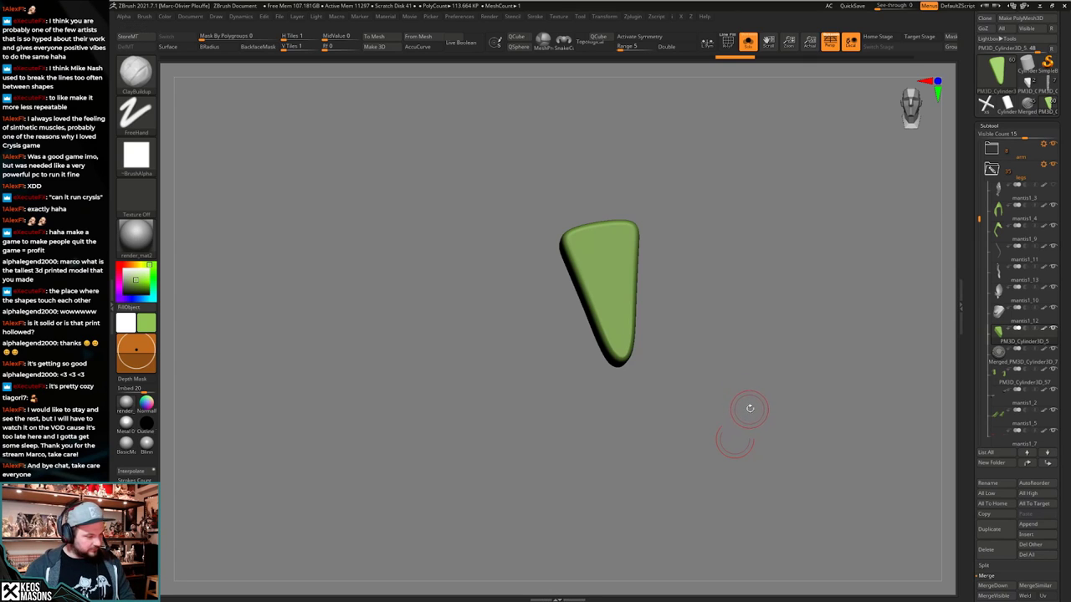
Show the full character again and make mantis1_10 the active subtool.
left_click_drag(747, 403, 739, 407)
key("alt+s")
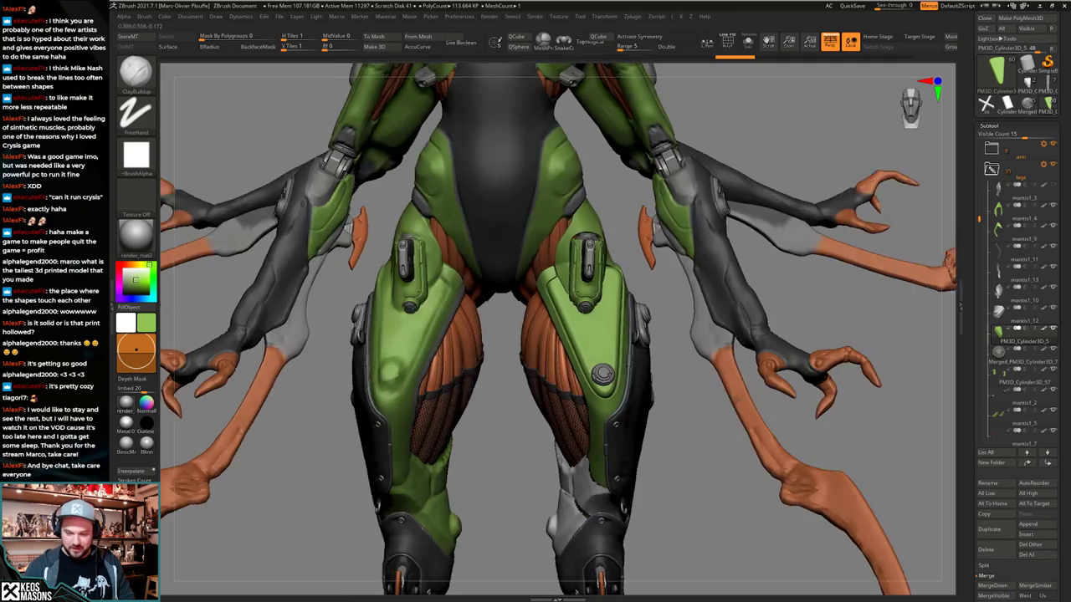
left_click_drag(800, 467, 681, 446)
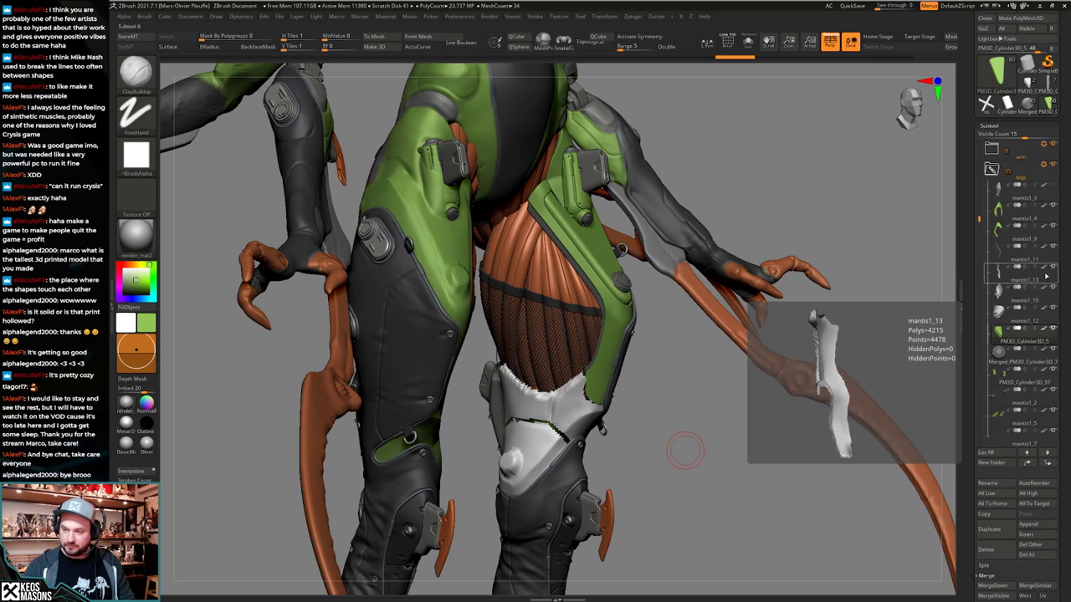
left_click(999, 295)
mouse_move(689, 408)
left_mouse_down()
mouse_move(688, 438)
mouse_move(709, 433)
mouse_move(714, 423)
mouse_move(656, 422)
mouse_move(695, 413)
mouse_move(686, 415)
mouse_move(690, 404)
mouse_move(714, 413)
mouse_move(645, 397)
mouse_move(691, 406)
mouse_move(668, 429)
left_mouse_up()
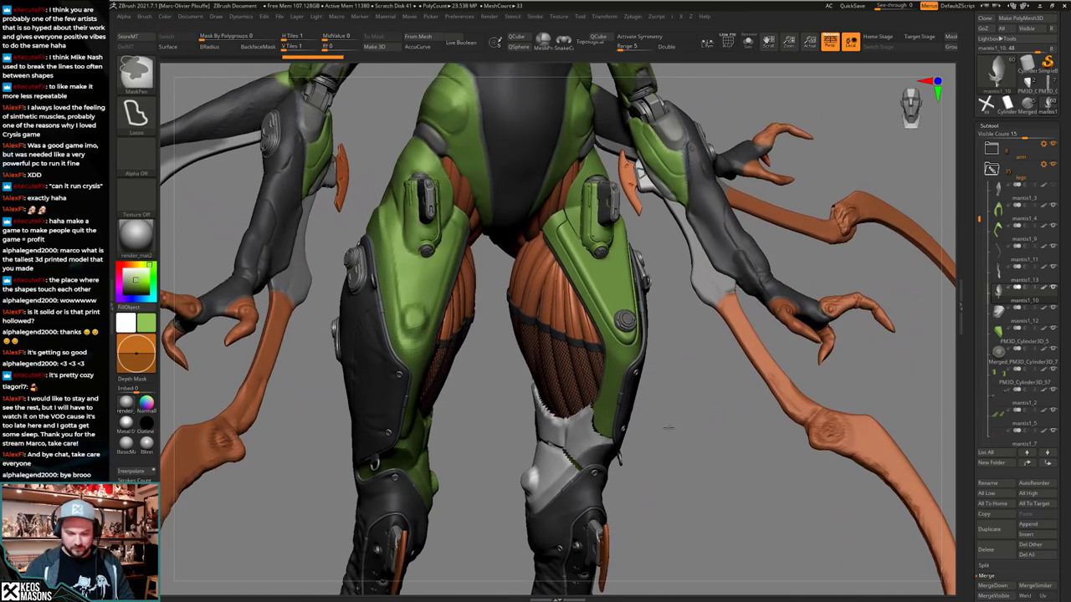
mouse_move(669, 428)
right_mouse_down("ctrl")
mouse_move(657, 405)
mouse_move(653, 427)
right_mouse_up("ctrl")
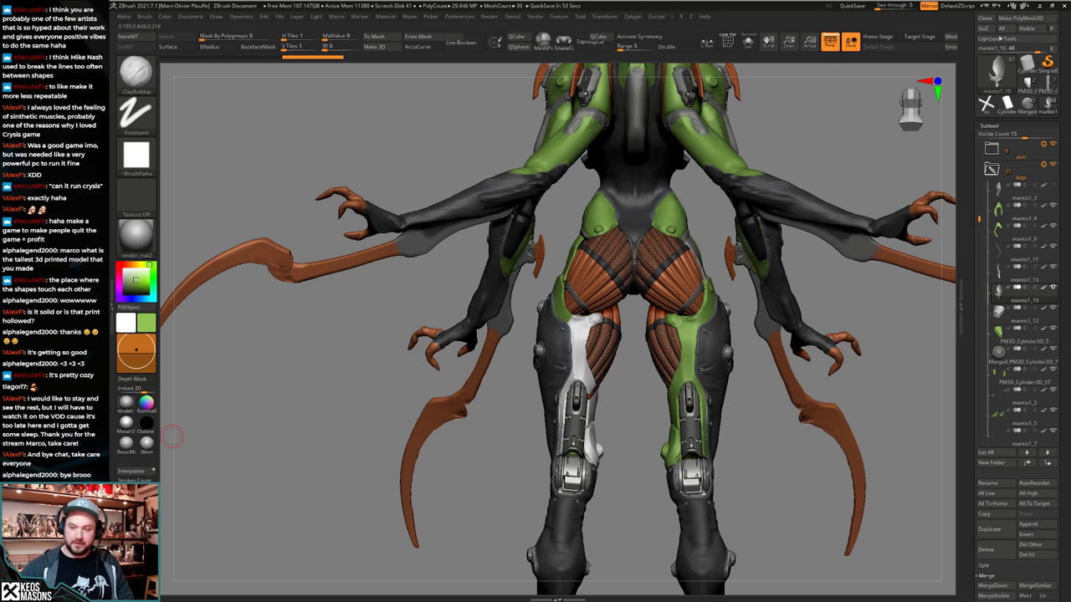
Examine mantis1_10 from the back and front, alone with its wireframe and together with the surrounding leg armor.
left_click_drag(766, 428, 755, 437)
key("alt+s")
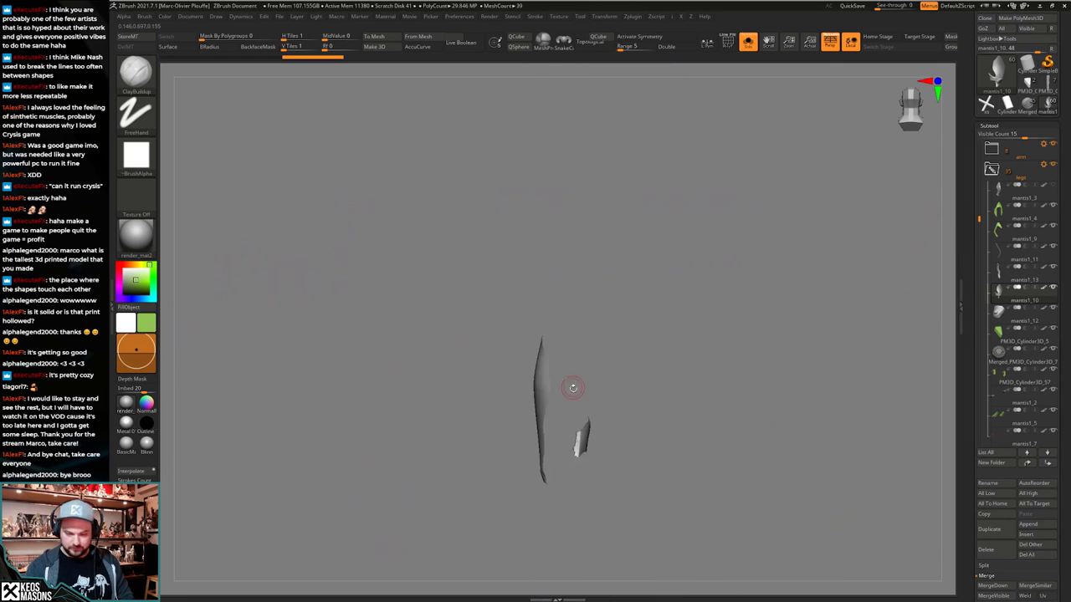
left_click_drag(571, 387, 601, 405, "alt")
key("alt+s")
key("shift+f")
left_click_drag(641, 435, 625, 408)
key("shift+f")
key("alt+s")
key("alt+s")
key("alt+s")
key("alt+s")
key("shift+f")
key("alt+s")
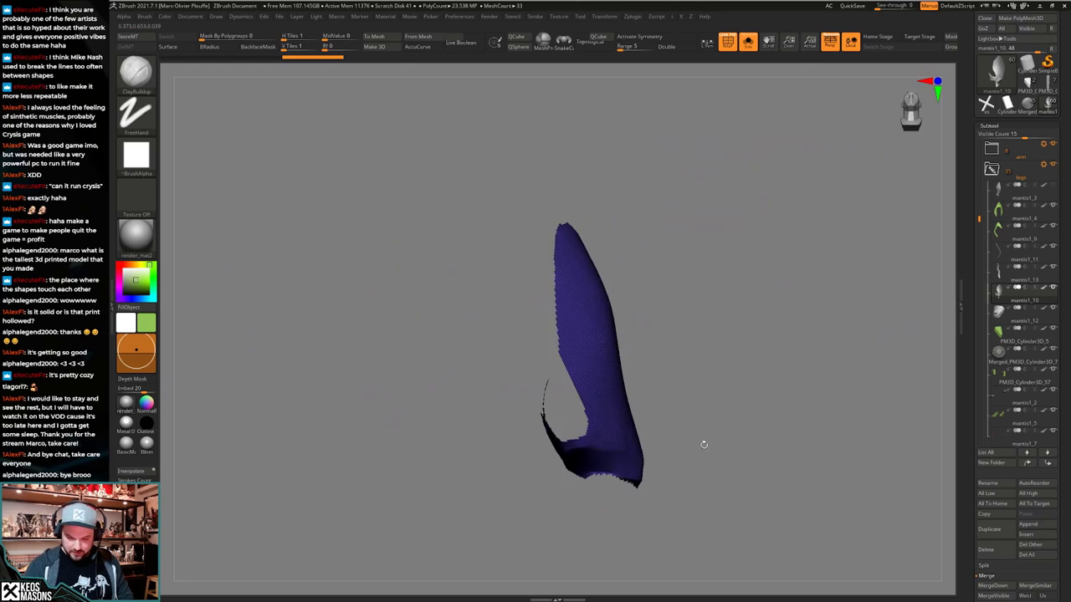
Hide the upper thigh portion of mantis1_10, keeping only the lower band above the knee.
key("alt+s")
left_click_drag(686, 400, 665, 425)
key("alt+s")
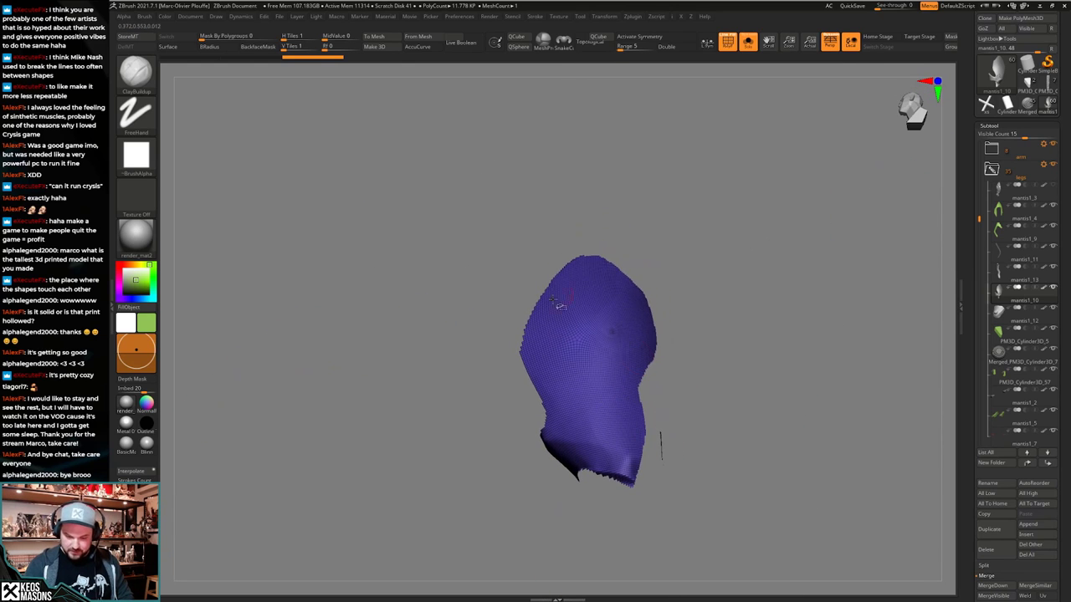
left_click_drag(447, 229, 785, 339, "ctrl+alt+shift")
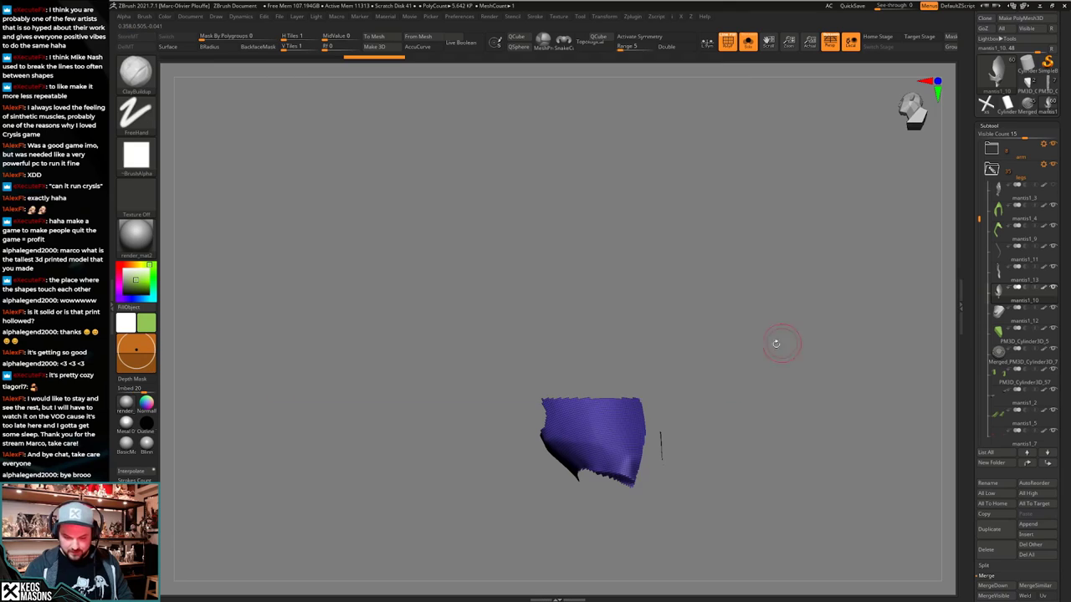
Examine the remaining lower band of mantis1_10 alone and against the surrounding leg armor.
key("alt+s")
mouse_move(649, 437)
left_mouse_down()
mouse_move(624, 438)
mouse_move(691, 404)
mouse_move(702, 410)
mouse_move(694, 430)
mouse_move(723, 431)
mouse_move(645, 432)
mouse_move(665, 418)
mouse_move(655, 425)
left_mouse_up()
key("alt+s")
key("alt+s")
key("alt+s")
key("alt+s")
key("shift+f")
key("shift+f")
key("alt+s")
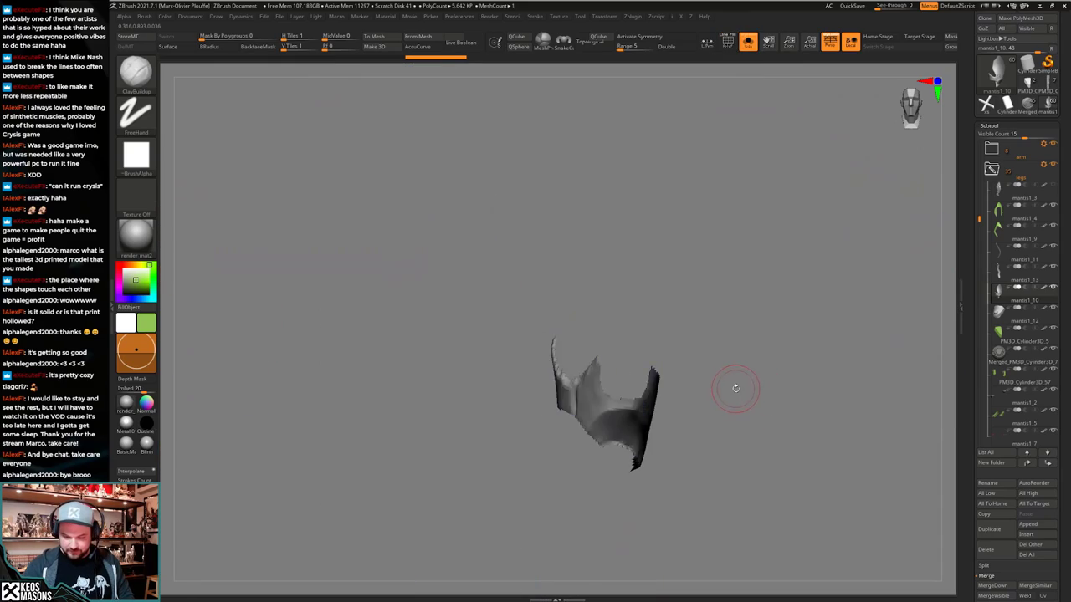
key("alt+s")
mouse_move(736, 388)
left_mouse_down()
mouse_move(758, 384)
mouse_move(741, 402)
mouse_move(804, 399)
mouse_move(721, 404)
left_mouse_up()
key("alt+s")
Apply Close Holes to the mantis1_10 band and compare it with the surrounding leg armor.
key("shift+f")
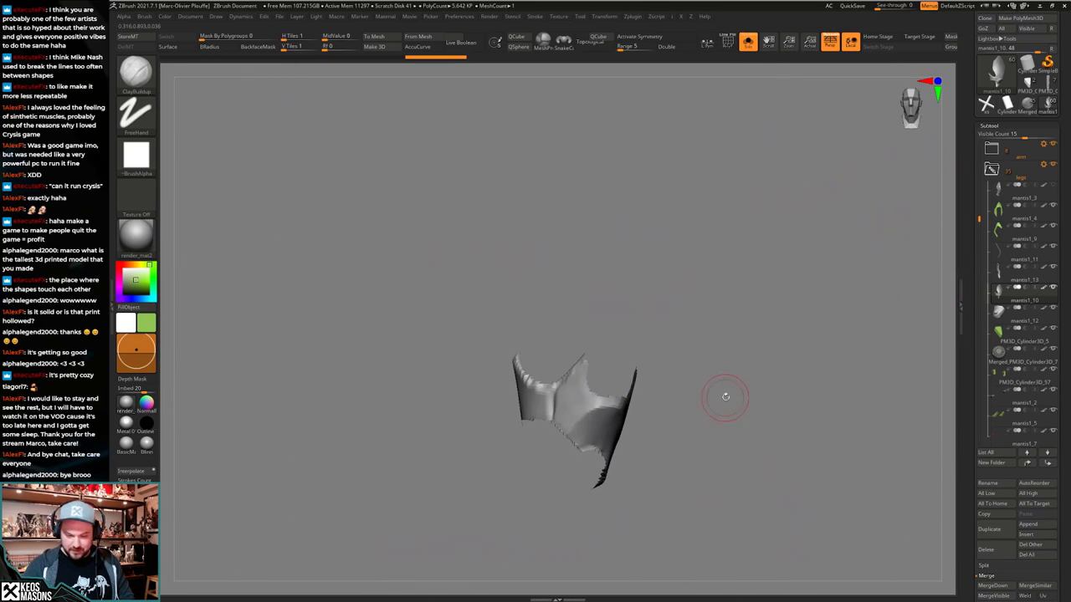
key("g")
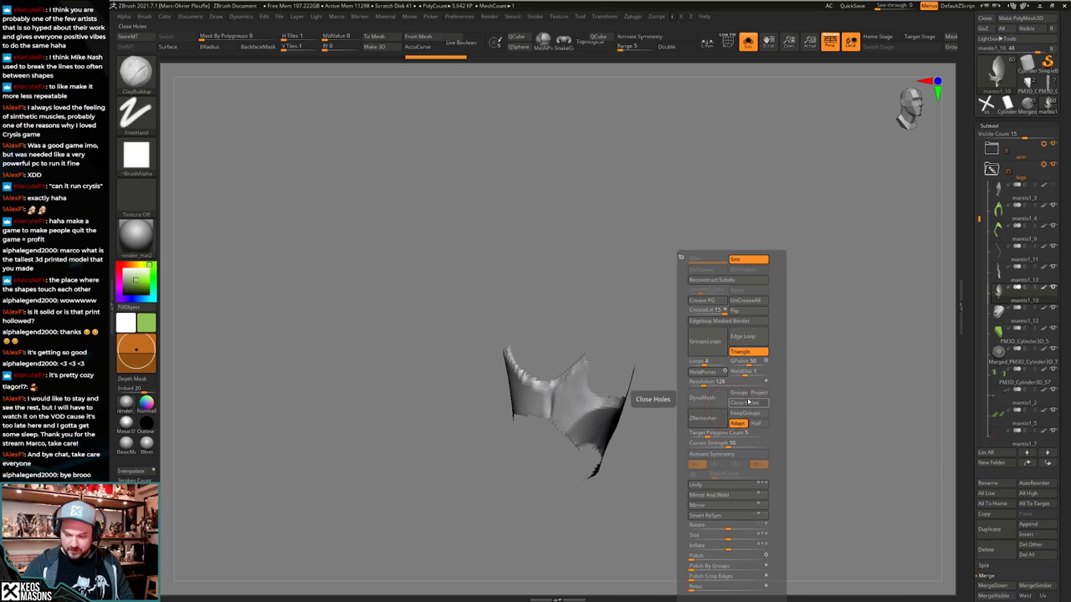
left_click(760, 402)
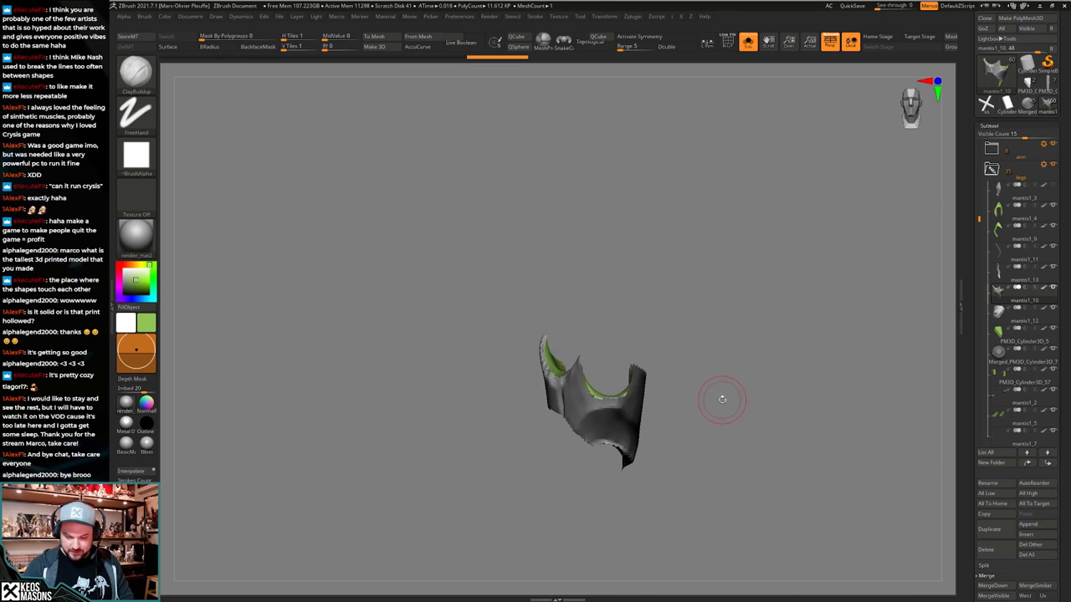
key("alt+s")
left_click_drag(718, 419, 693, 422)
key("shift+f")
key("alt+s")
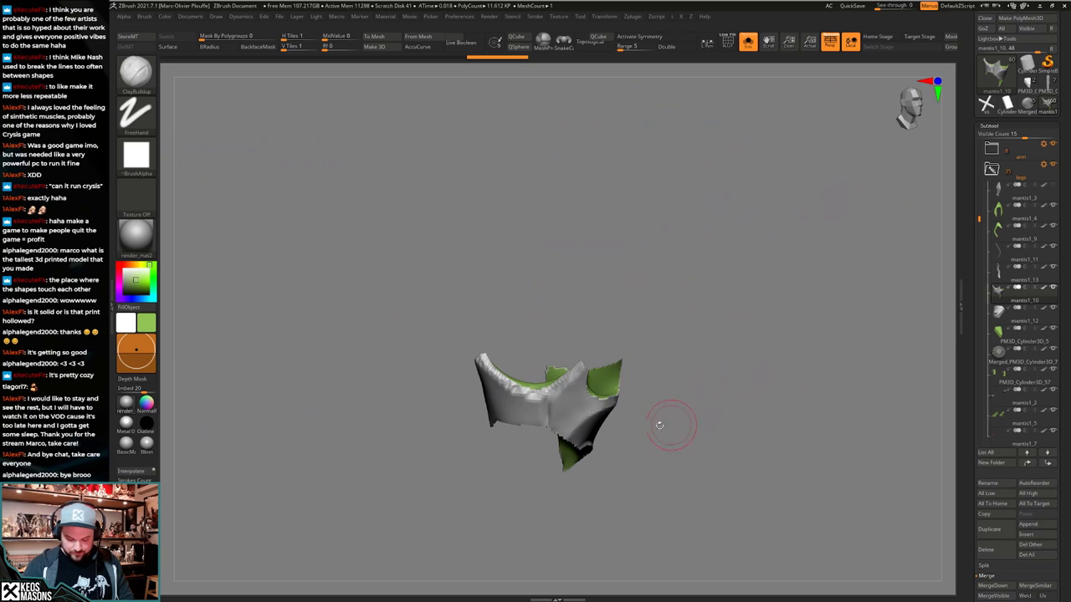
key("shift+f")
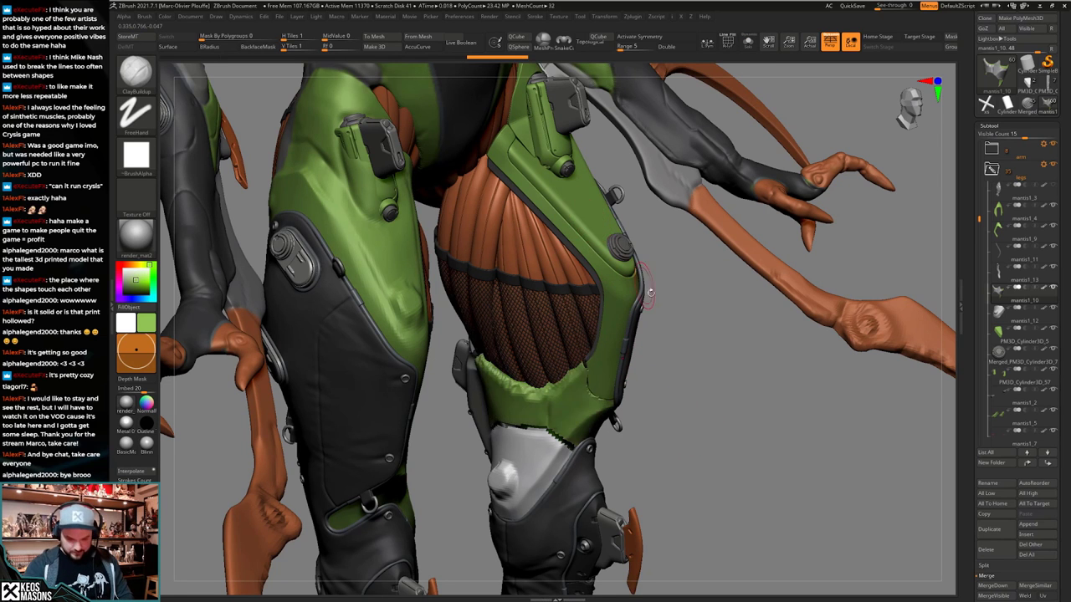
key("shift+f")
Set the active color to a muted pink while viewing the mantis1_10 band.
key("space")
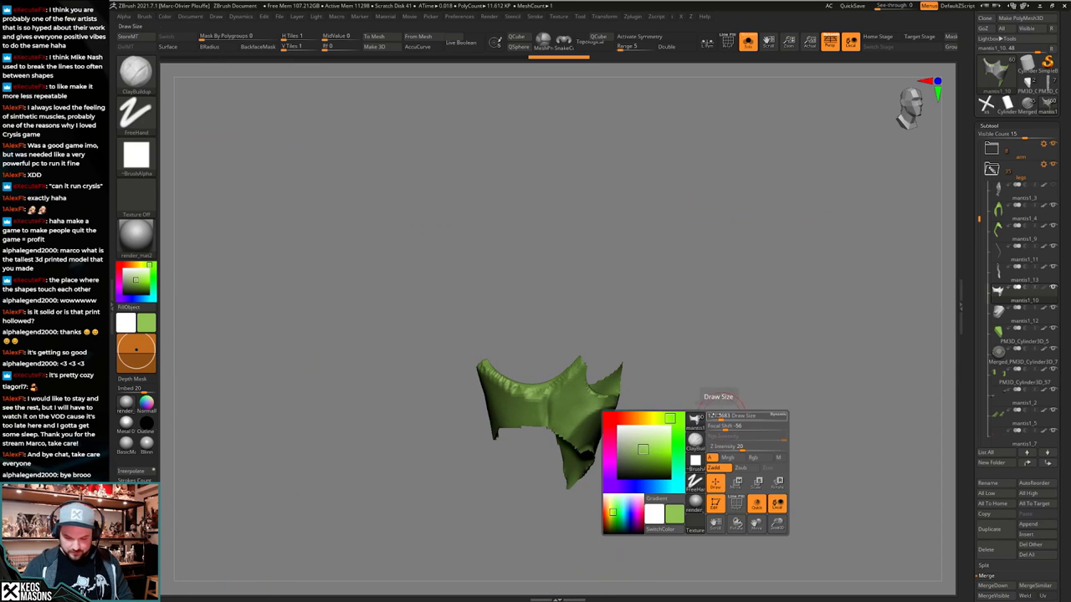
left_click(609, 417)
left_click(636, 438)
key("alt+s")
mouse_move(715, 368)
left_mouse_down()
mouse_move(664, 418)
mouse_move(682, 405)
left_mouse_up()
Switch to the Move brush and inspect the isolated mantis1_10 band from the front and back.
key("space")
left_click(647, 336)
key("alt+s")
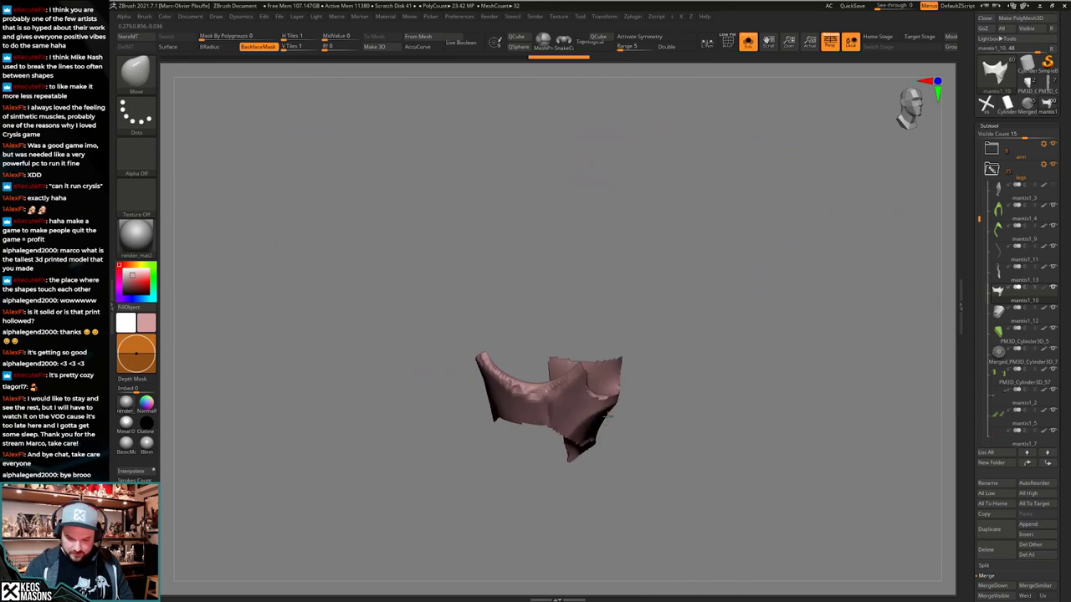
key("shift+f")
left_click_drag(603, 459, 637, 407)
key("shift+f")
key("alt+s")
key("shift+f")
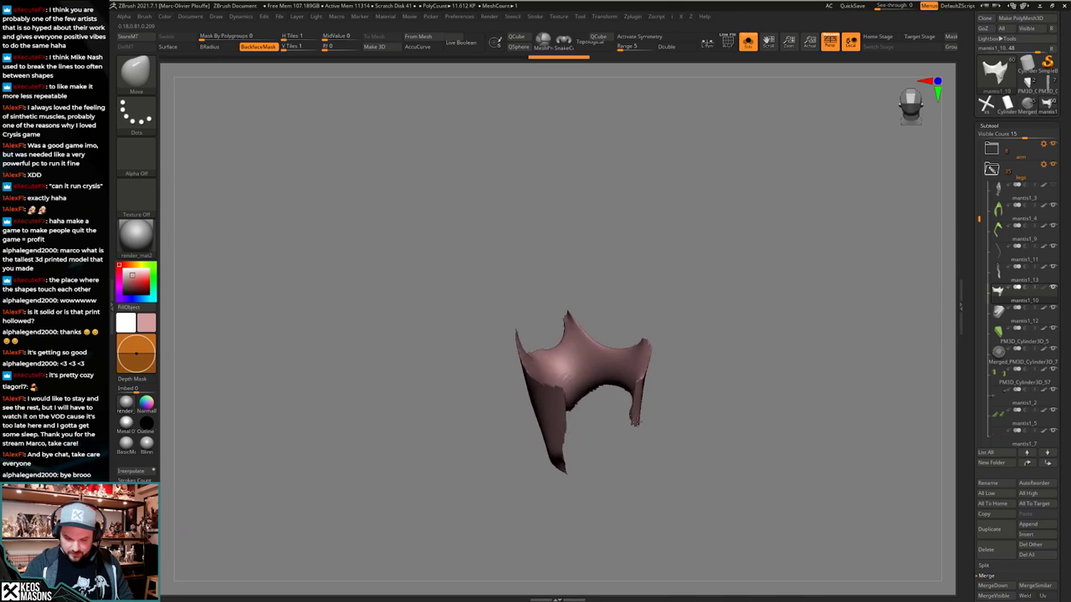
Undo the last change to the mantis1_10 band and view it from above.
key("ctrl+z")
right_click_drag(638, 423, 658, 407)
key("alt+s")
key("alt+s")
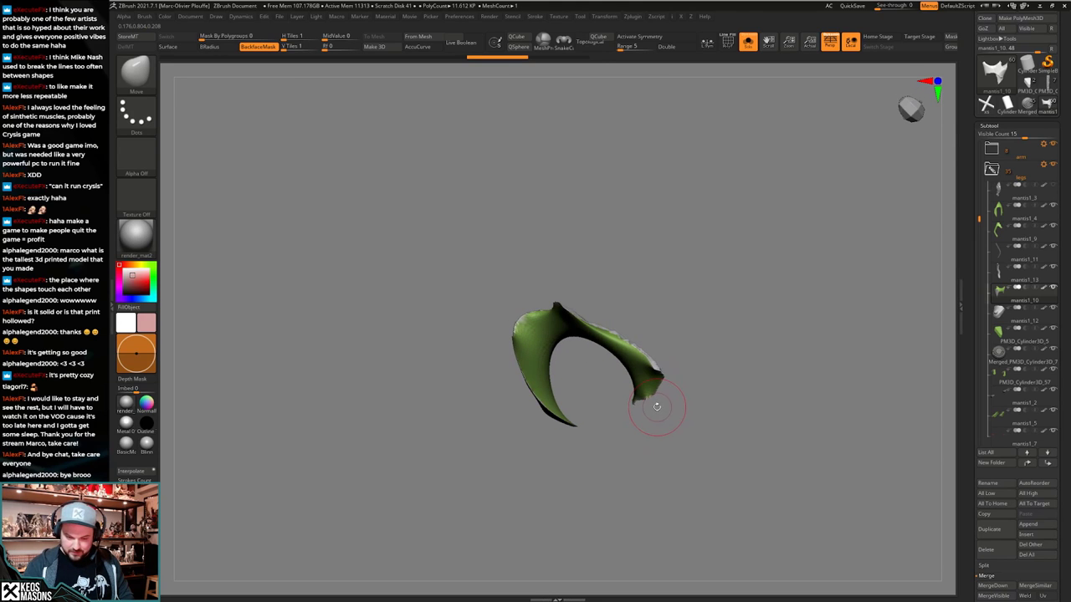
Extrude the thin mantis1_10 band into a thick block with the transpose line.
key("w")
left_click(639, 371, "alt")
key("y")
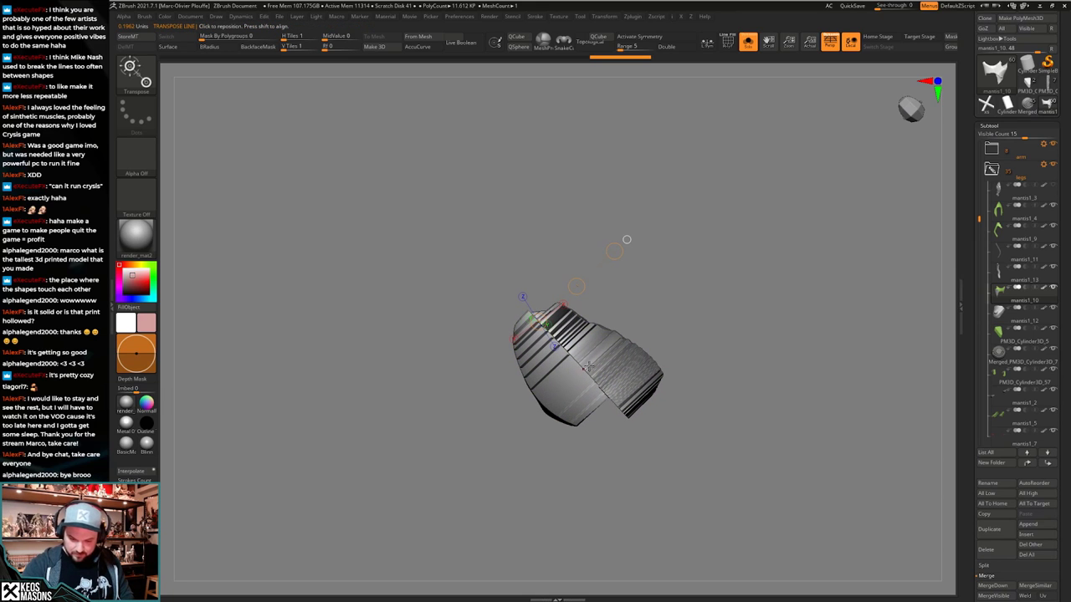
mouse_move(613, 411)
right_mouse_down()
mouse_move(672, 378)
mouse_move(706, 384)
mouse_move(715, 372)
mouse_move(749, 394)
mouse_move(731, 376)
mouse_move(670, 384)
mouse_move(635, 397)
mouse_move(622, 421)
mouse_move(628, 442)
mouse_move(643, 429)
right_mouse_up()
key("q")
key("alt+s")
key("alt+s")
key("shift+f")
key("shift+f")
Clear the mask and DynaMesh the extruded mantis1_10 block at resolution 128.
left_click_drag(653, 417, 654, 436, "ctrl")
key("g")
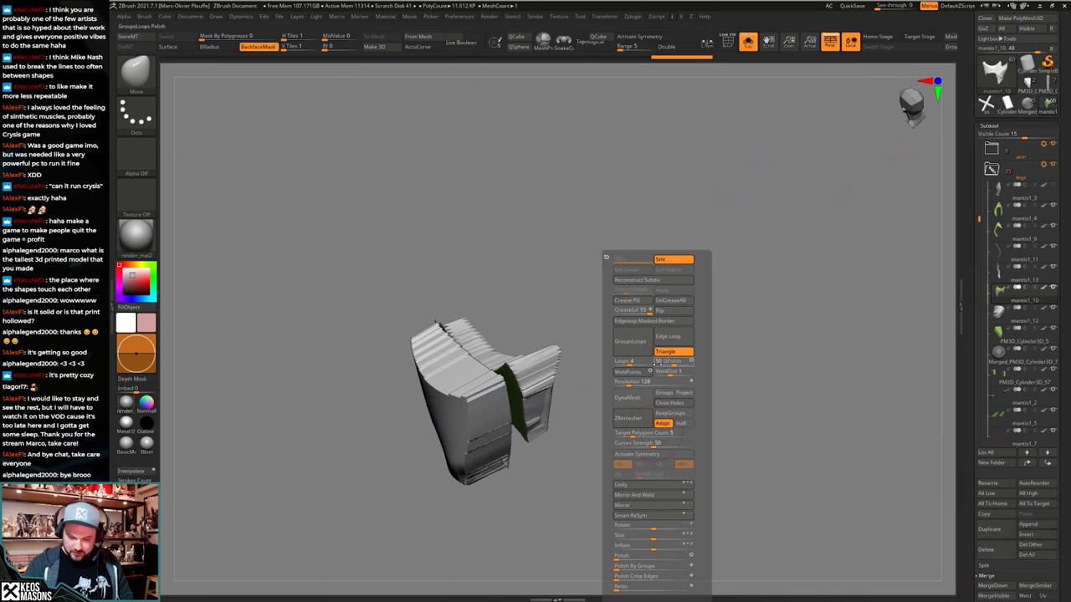
left_click(633, 397)
key("shift+f")
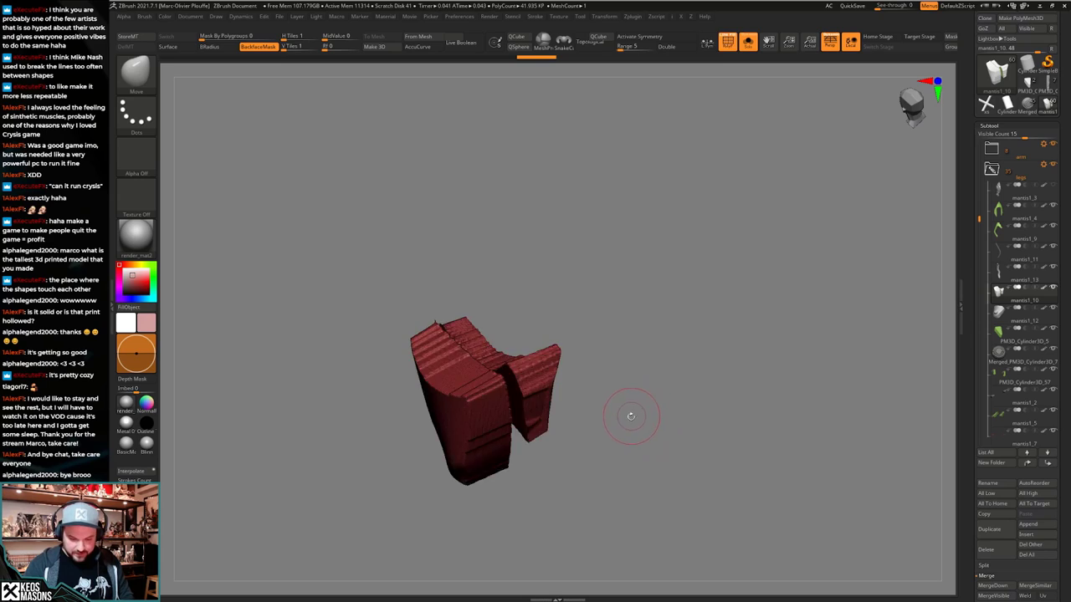
key("shift+f")
mouse_move(631, 416)
right_mouse_down()
mouse_move(596, 423)
mouse_move(612, 393)
mouse_move(633, 412)
mouse_move(599, 410)
mouse_move(615, 395)
right_mouse_up()
Build up clay across the open gap of the isolated mantis1_10 band with the ClayBuildup brush.
key("alt+s")
key("x")
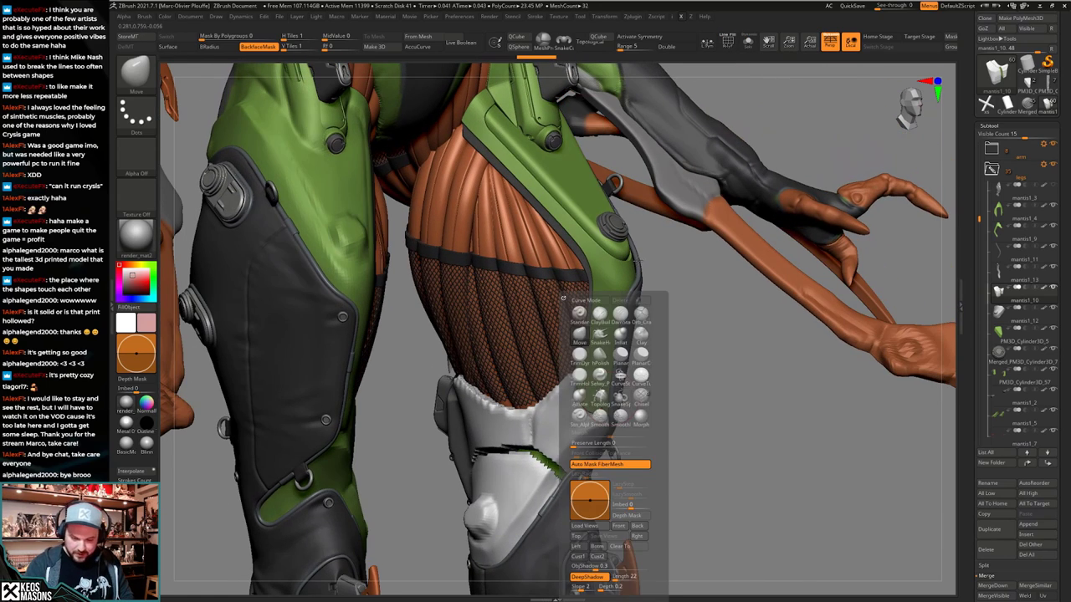
mouse_move(653, 318)
right_mouse_down()
mouse_move(633, 347)
mouse_move(567, 380)
mouse_move(593, 373)
mouse_move(548, 378)
mouse_move(612, 440)
mouse_move(632, 431)
mouse_move(624, 442)
mouse_move(625, 419)
right_mouse_up()
key("alt+s")
key("alt+s")
key("alt+s")
key("x")
left_click(611, 314)
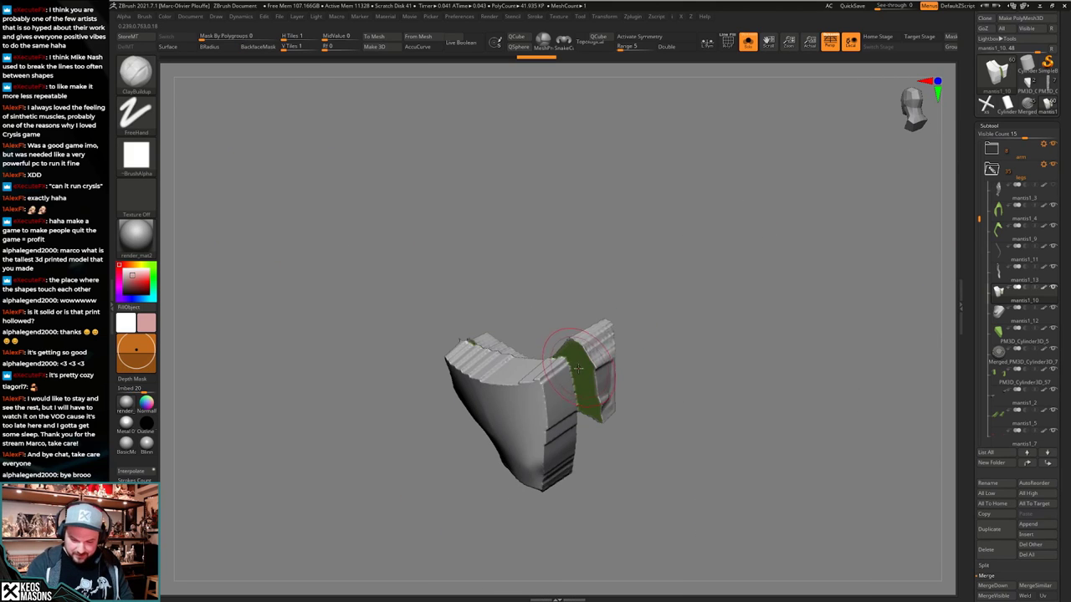
right_click_drag(578, 368, 584, 372)
left_click_drag(584, 371, 579, 380)
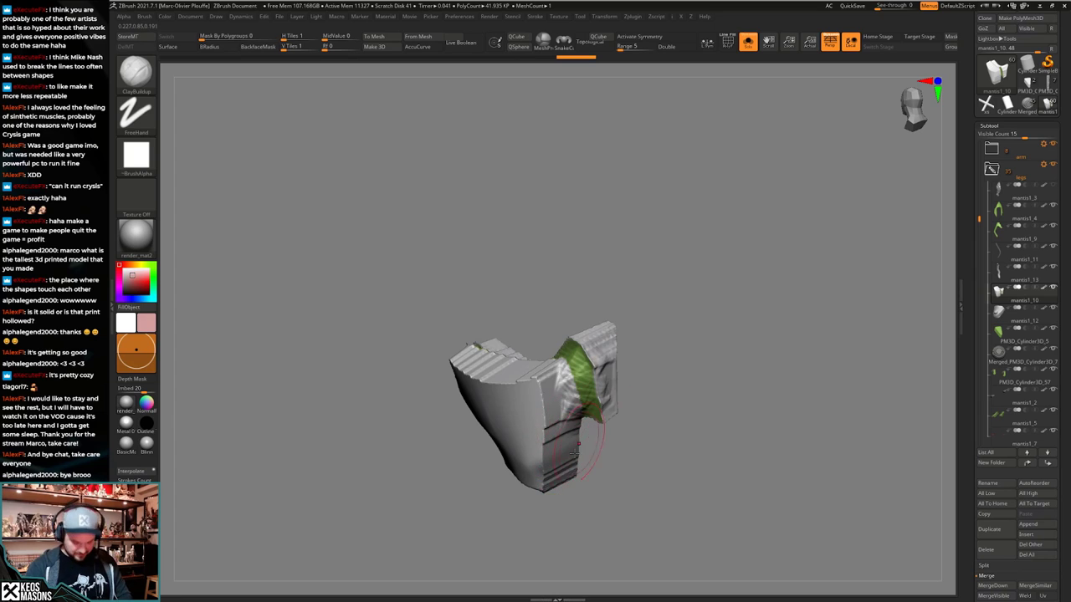
Fill the whole mantis1_10 band with a muted pink color.
key("ctrl+shift+f")
key("ctrl+shift+f")
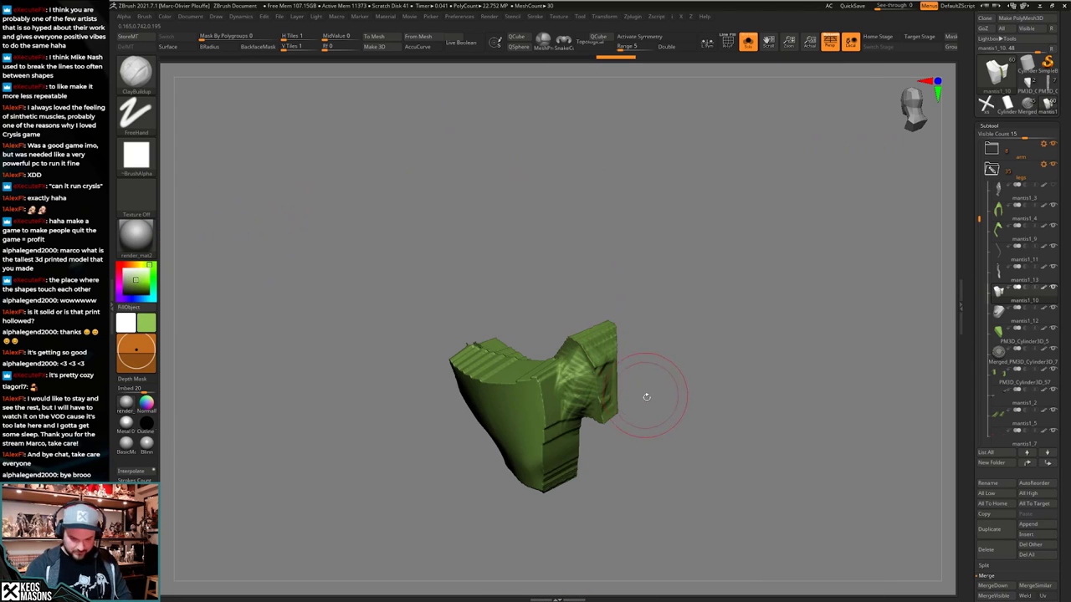
key("space")
left_click(530, 417)
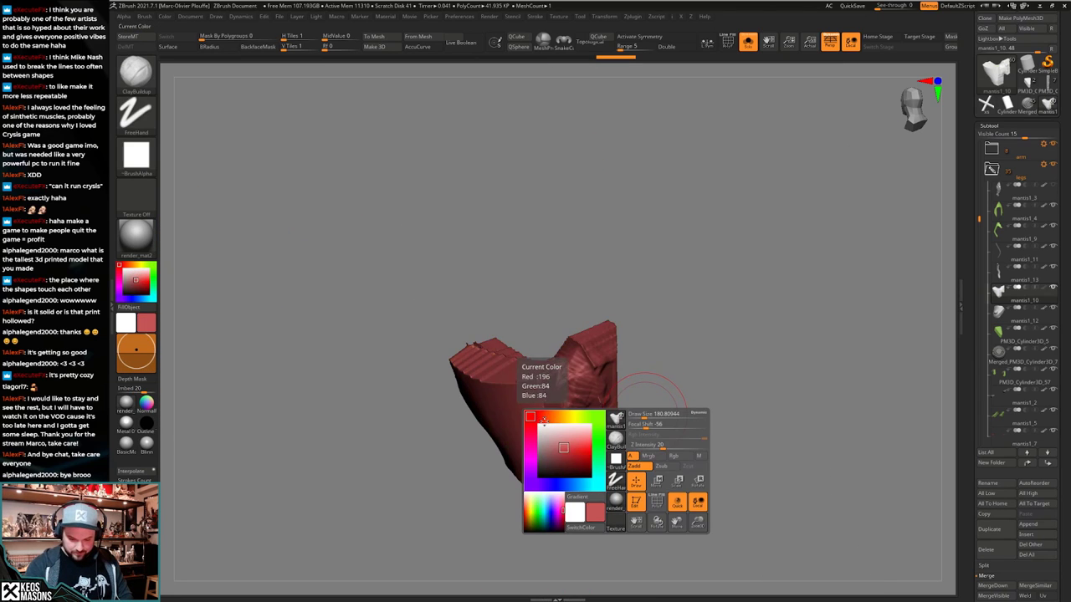
left_click(555, 438)
left_click_drag(650, 326, 656, 321)
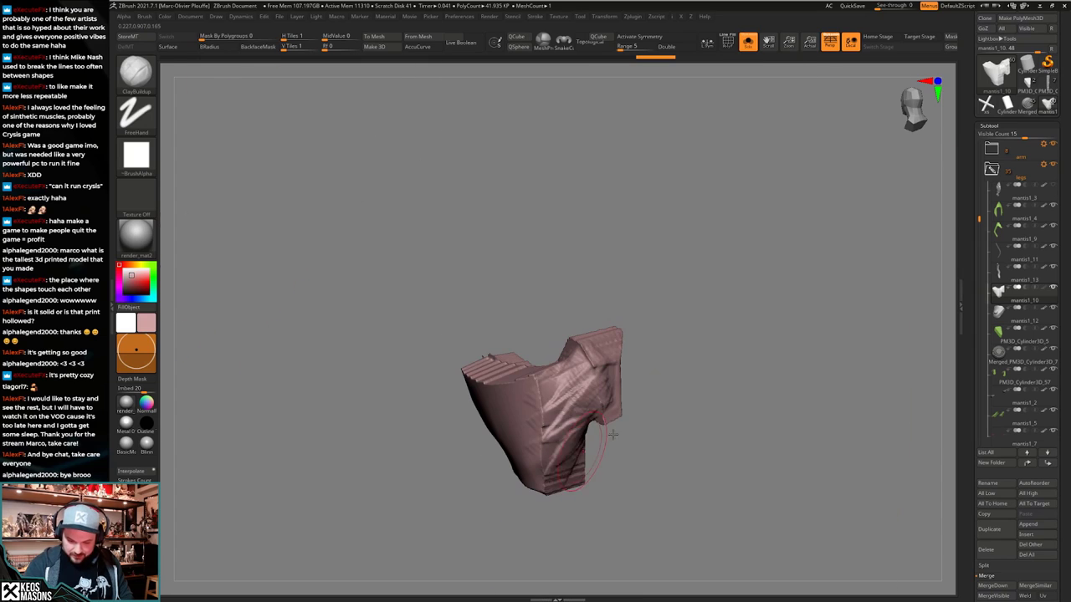
key("ctrl+shift+f")
Add more clay to the isolated band's faces and flatten the rough ridges with the TrimDynamic brush.
mouse_move(612, 434)
left_mouse_down()
mouse_move(669, 394)
mouse_move(629, 414)
mouse_move(620, 443)
left_mouse_up()
key("ctrl+shift+f")
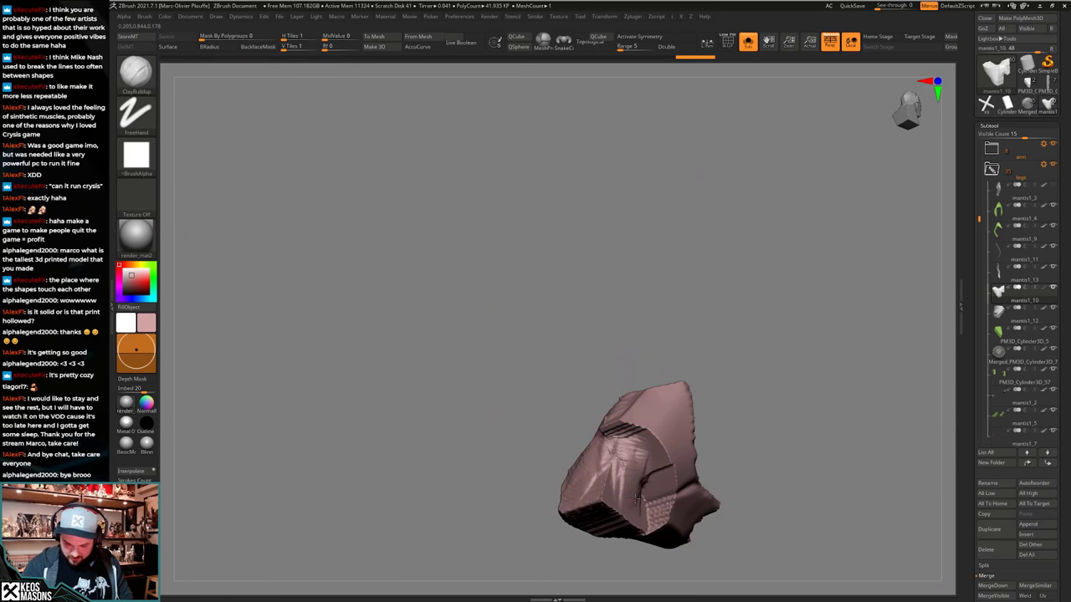
mouse_move(624, 355)
left_mouse_down()
mouse_move(656, 457)
mouse_move(646, 448)
mouse_move(657, 452)
left_mouse_up()
key("space")
left_click(612, 355)
left_click_drag(635, 369, 626, 319)
right_click_drag(626, 319, 639, 425)
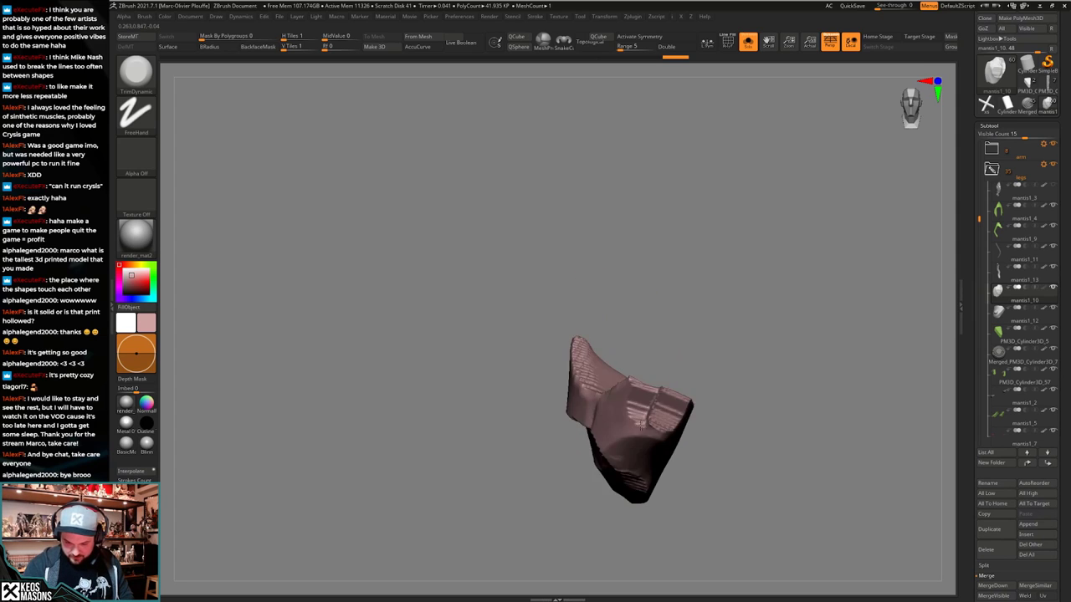
right_click_drag(661, 389, 650, 425)
key("s")
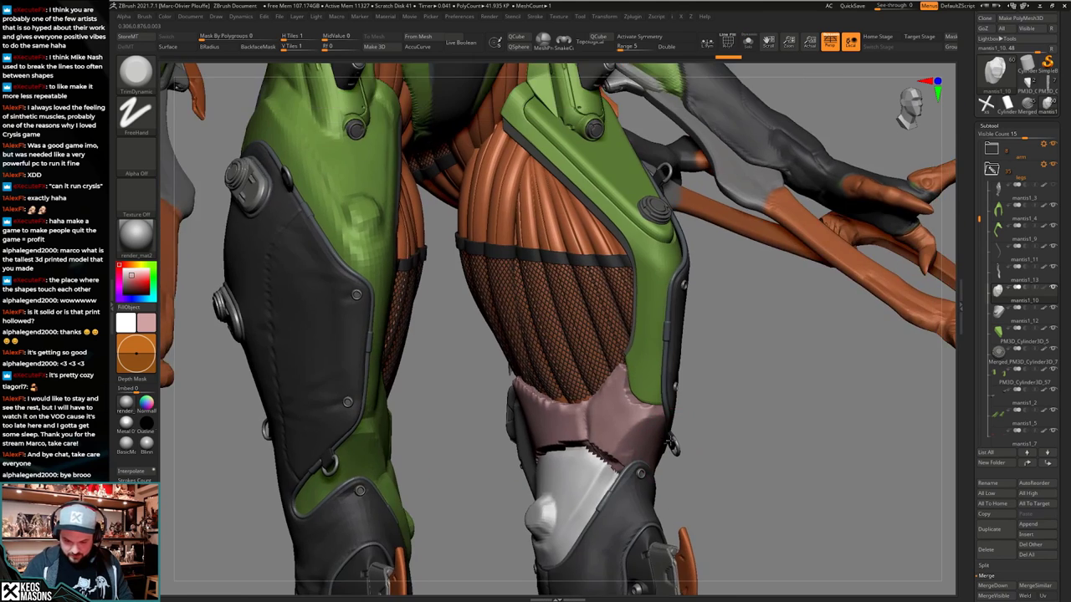
Build up and smooth the band's upper outer tip against the green thigh armor with the ClayBuildup brush.
right_click_drag(698, 385, 737, 368)
key("space")
left_click(654, 313)
key("shift+s")
right_click_drag(709, 403, 681, 396)
key("space")
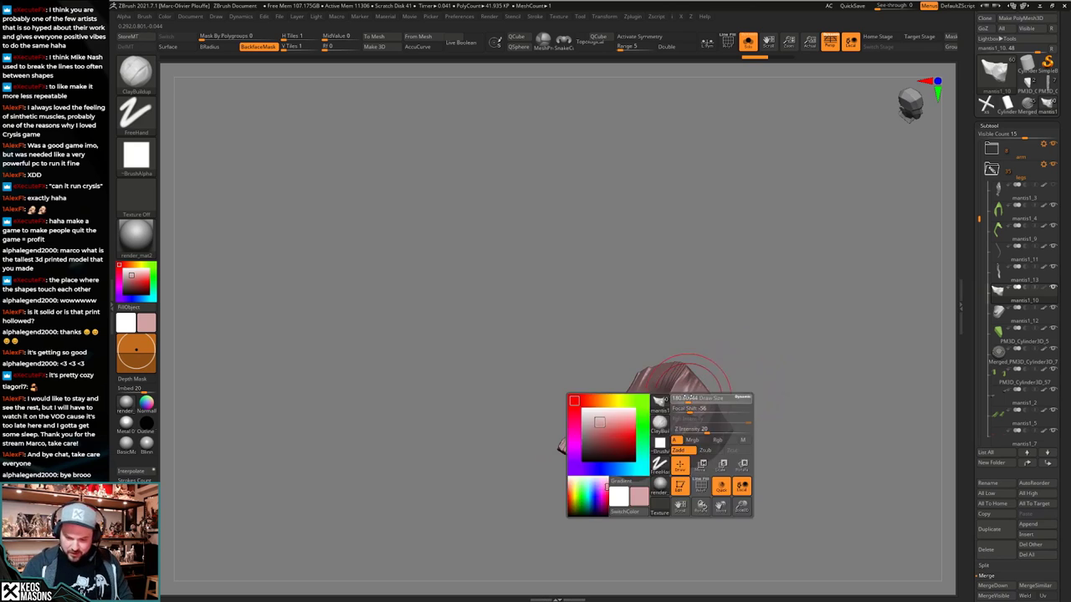
key("shift+s")
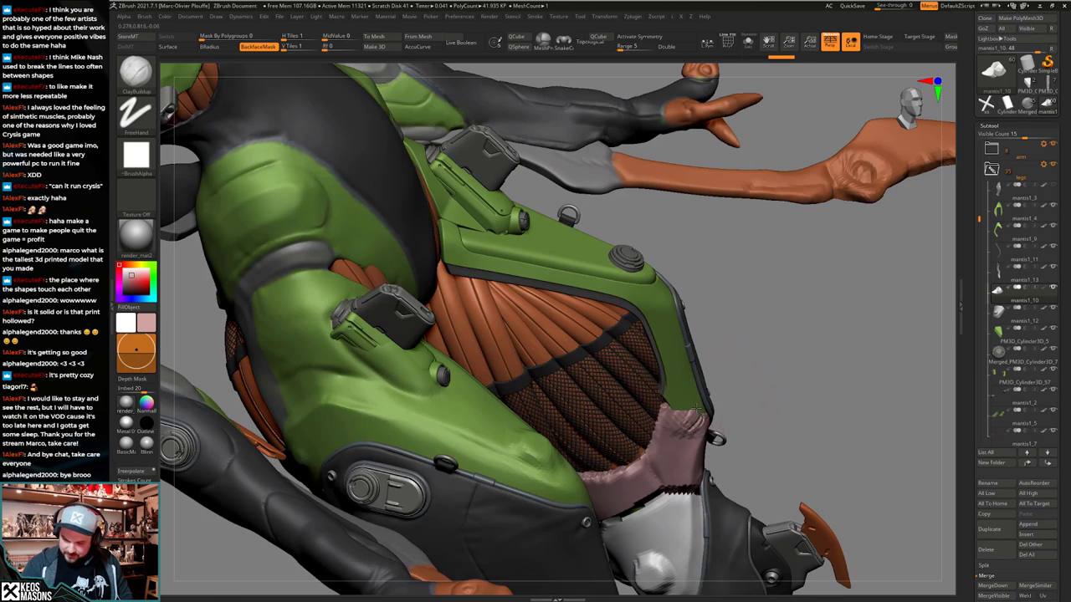
left_click_drag(707, 420, 682, 447, "shift")
mouse_move(737, 399)
left_mouse_down()
mouse_move(758, 365)
mouse_move(716, 388)
mouse_move(778, 437)
mouse_move(655, 360)
left_mouse_up()
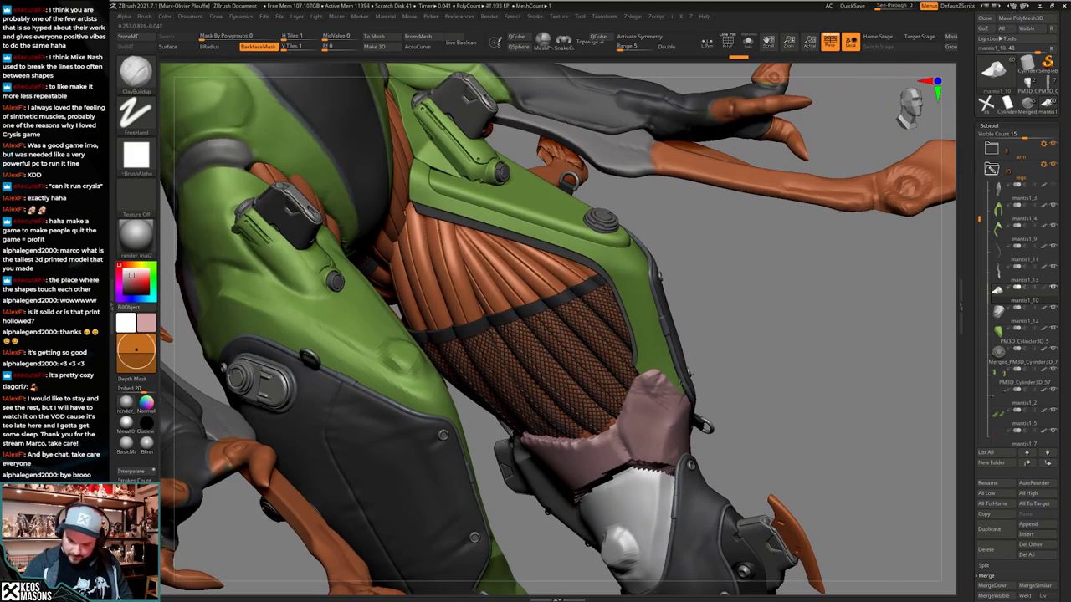
key("shift")
mouse_move(726, 399)
left_mouse_down()
mouse_move(744, 393)
mouse_move(774, 423)
mouse_move(661, 380)
left_mouse_up()
Even out the band's curved upper edge below the mesh muscle with clay and smoothing strokes.
right_click_drag(661, 380, 644, 443)
right_click_drag(628, 535, 722, 431, "alt")
left_click_drag(556, 321, 577, 329)
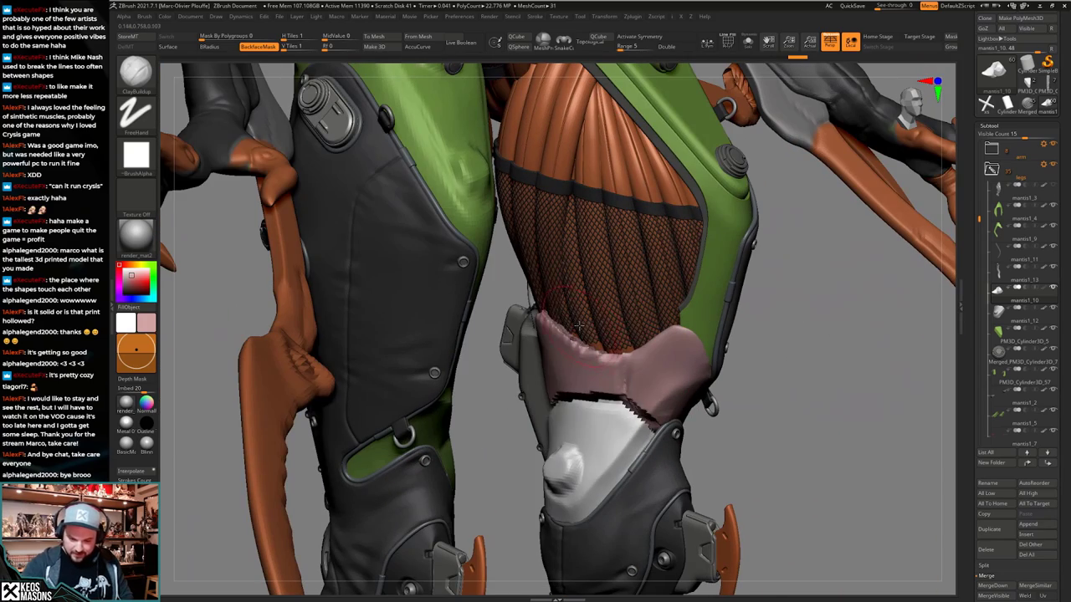
mouse_move(539, 322)
right_mouse_down()
mouse_move(569, 319)
mouse_move(551, 312)
right_mouse_up()
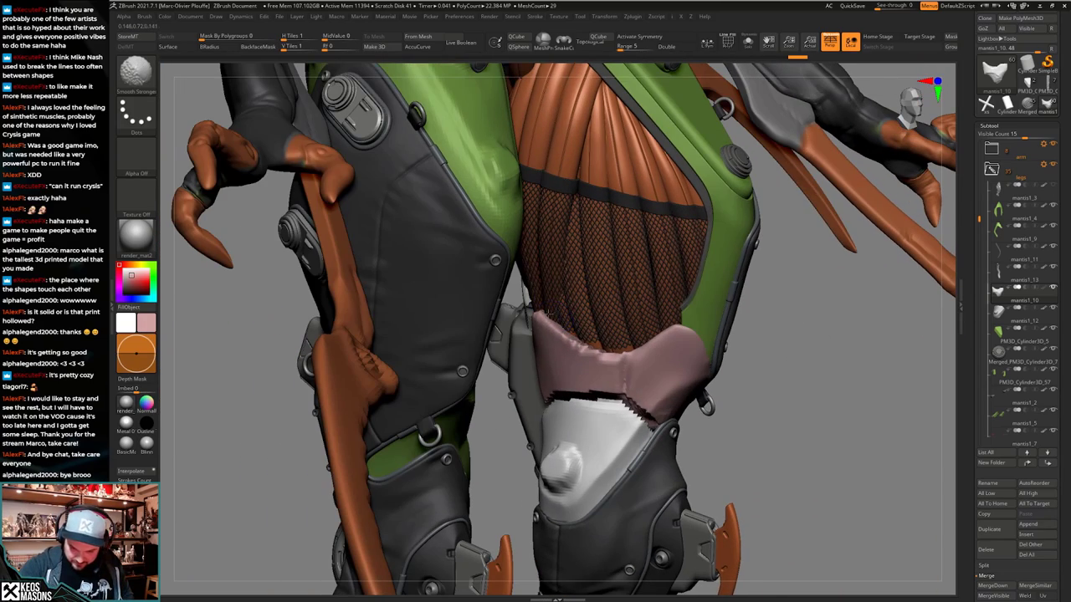
left_click_drag(609, 346, 621, 349, "shift")
right_click_drag(601, 338, 628, 344)
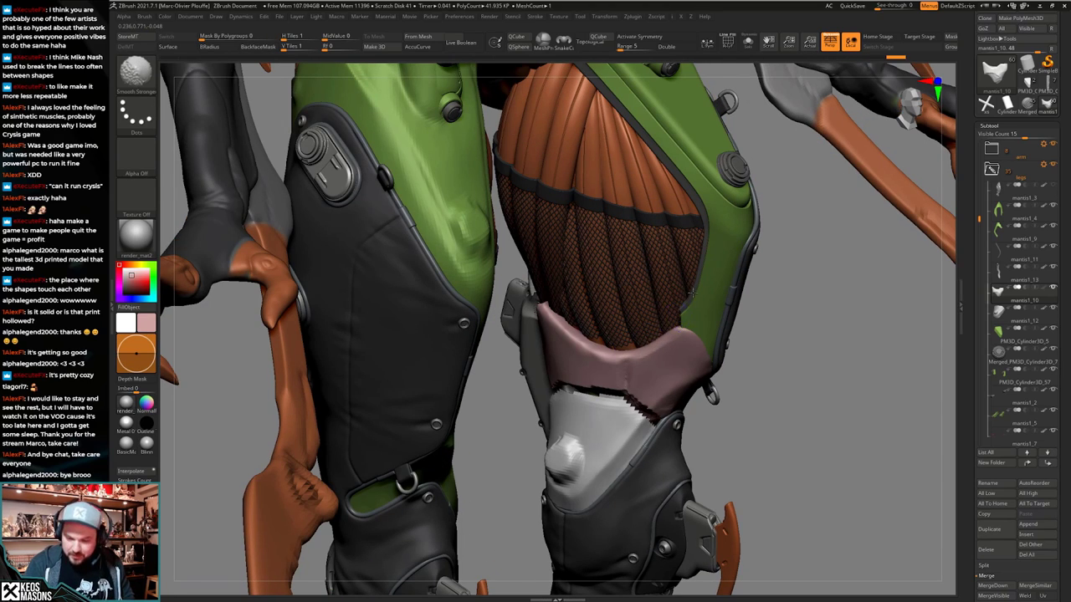
mouse_move(693, 293)
right_mouse_down("shift")
mouse_move(659, 296)
mouse_move(648, 328)
mouse_move(679, 345)
mouse_move(625, 371)
mouse_move(668, 368)
mouse_move(636, 371)
mouse_move(599, 330)
right_mouse_up("shift")
Polish the pink band's surfaces into flatter planes with the hPolish brush.
key("space")
left_click(659, 352)
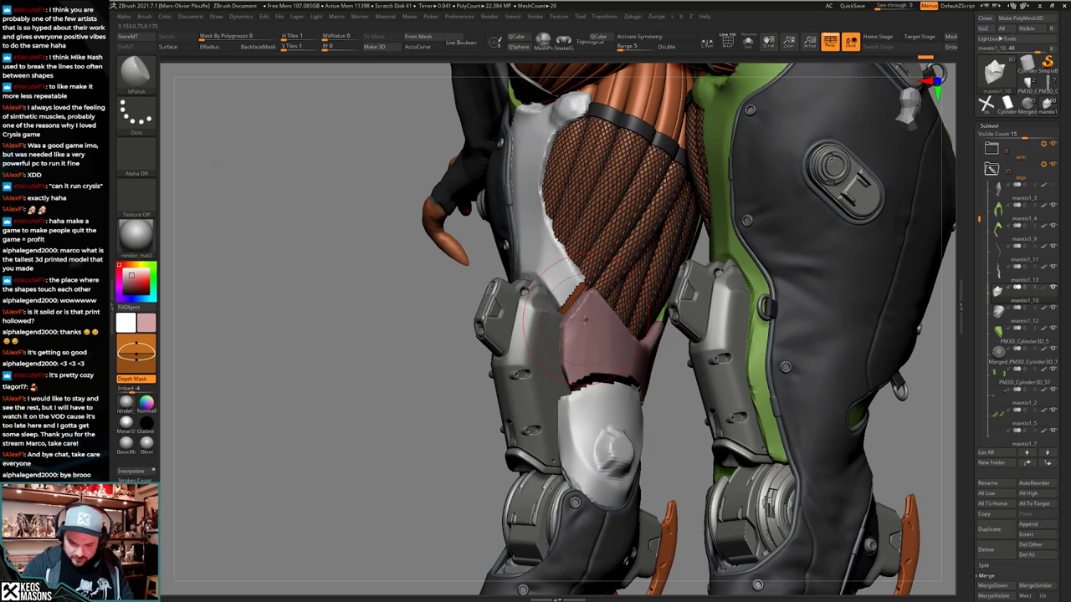
right_click_drag(586, 356, 642, 378)
right_click(573, 365)
right_click_drag(643, 378, 687, 390, "ctrl")
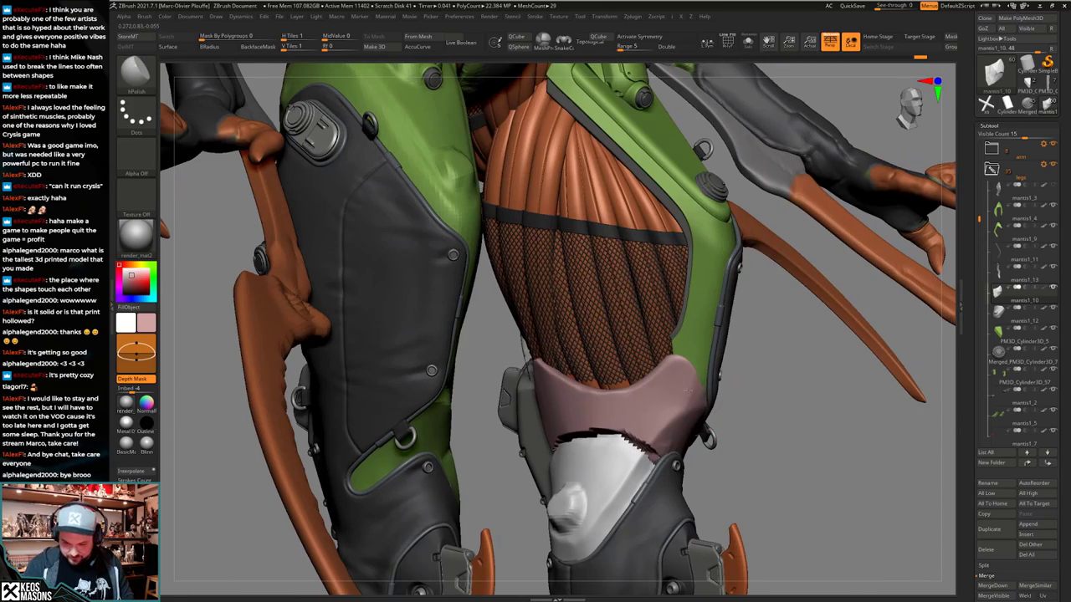
right_click_drag(749, 423, 715, 413)
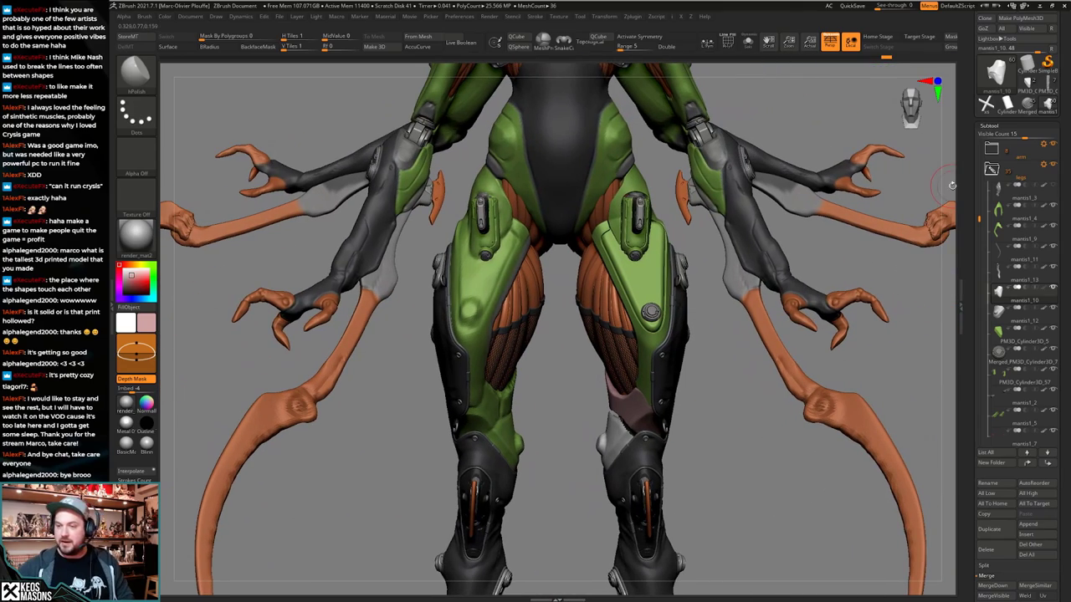
Switch to the merged mechanical arm tool and inspect its armor panels from several sides.
left_click(1027, 105)
mouse_move(718, 359)
right_mouse_down()
mouse_move(688, 421)
mouse_move(640, 425)
mouse_move(624, 439)
mouse_move(656, 338)
mouse_move(652, 306)
mouse_move(615, 335)
mouse_move(647, 286)
mouse_move(669, 402)
mouse_move(634, 301)
mouse_move(703, 347)
mouse_move(716, 269)
mouse_move(804, 251)
right_mouse_up()
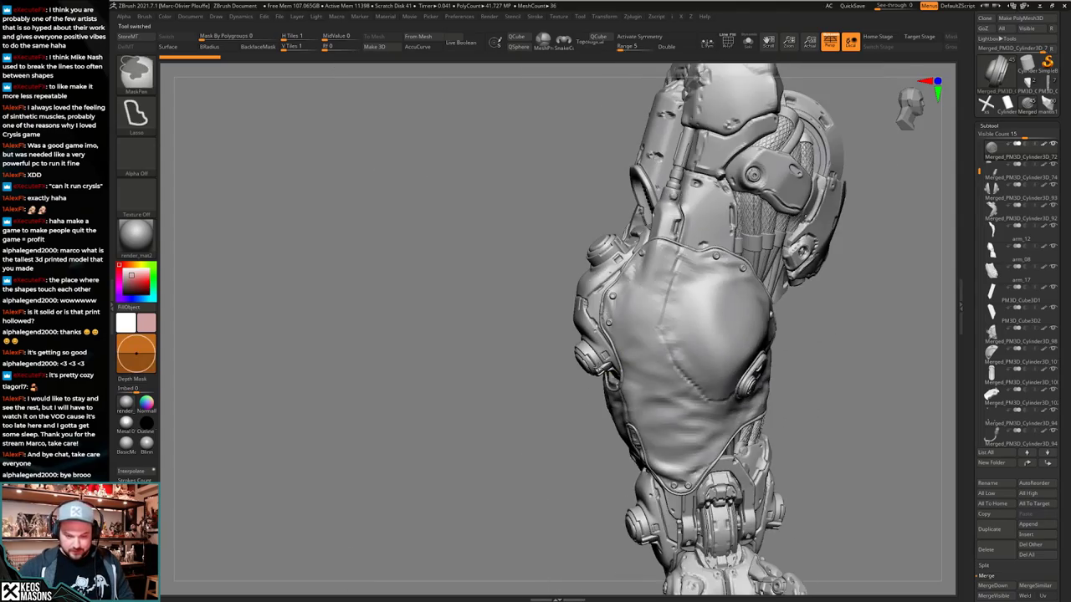
right_click_drag(778, 473, 774, 456, "ctrl")
mouse_move(774, 455)
right_mouse_down("alt")
mouse_move(742, 406)
mouse_move(790, 412)
mouse_move(731, 412)
mouse_move(760, 394)
mouse_move(733, 401)
mouse_move(744, 374)
right_mouse_up("alt")
right_click_drag(631, 387, 686, 374)
right_click_drag(686, 375, 653, 410, "alt")
Load the tools cylinder.ztl and leg_04.ztl from the B3TL project folder.
left_click_drag(977, 141, 979, 194)
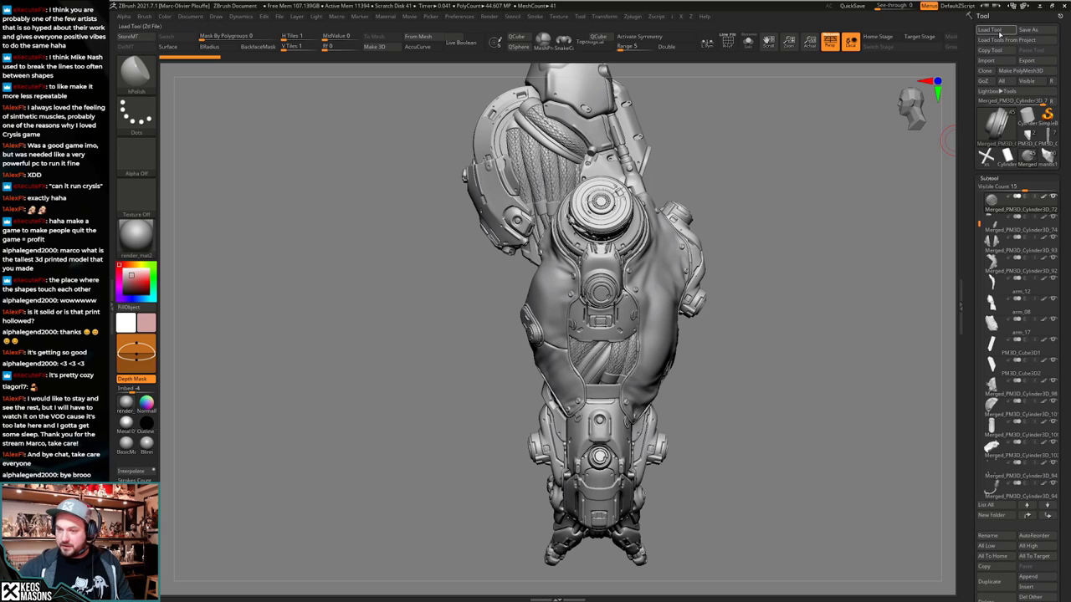
left_click(498, 241)
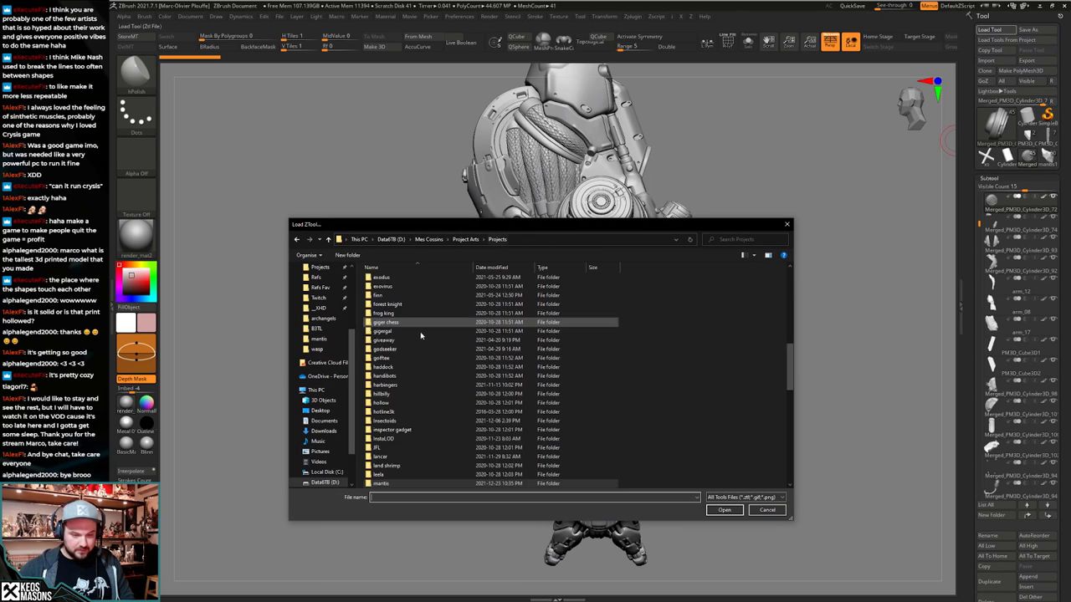
scroll(415, 348, "up", 7)
scroll(413, 359, "up", 6)
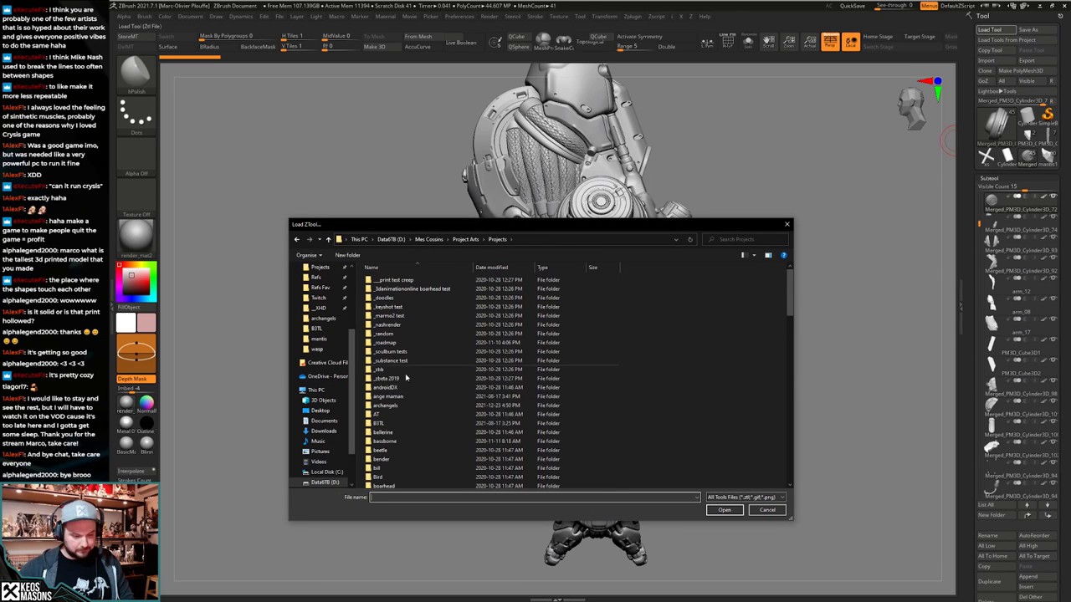
double_click(393, 426)
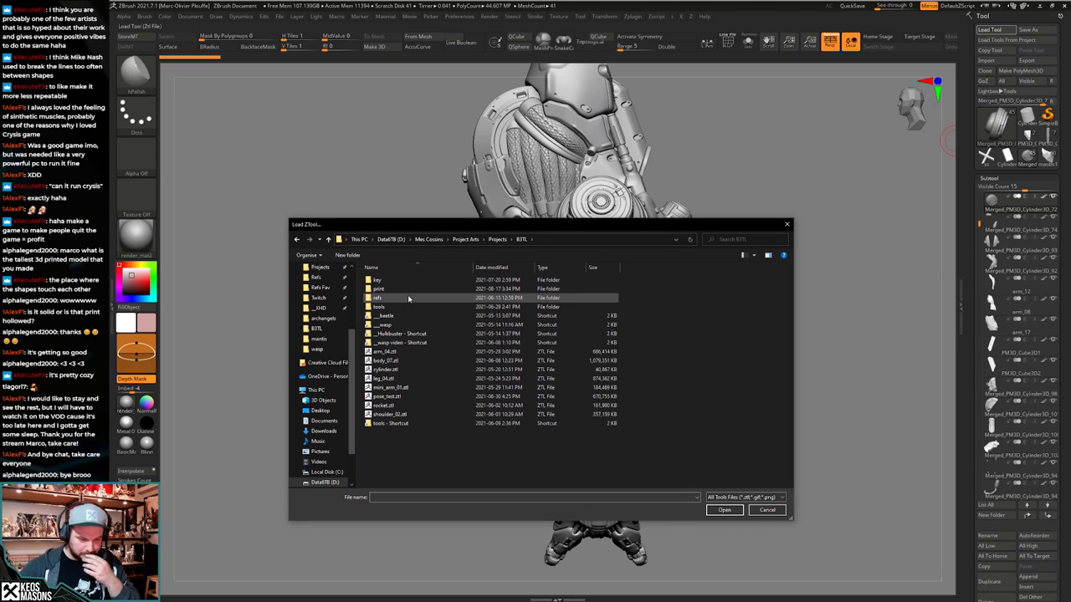
left_click(389, 378)
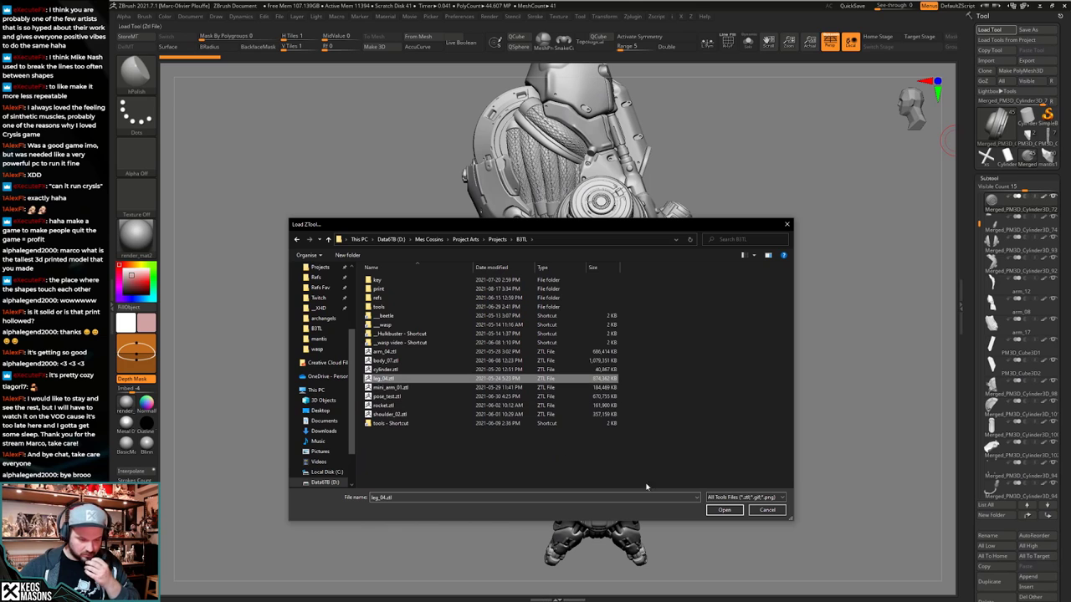
left_click(418, 370)
left_click(725, 510)
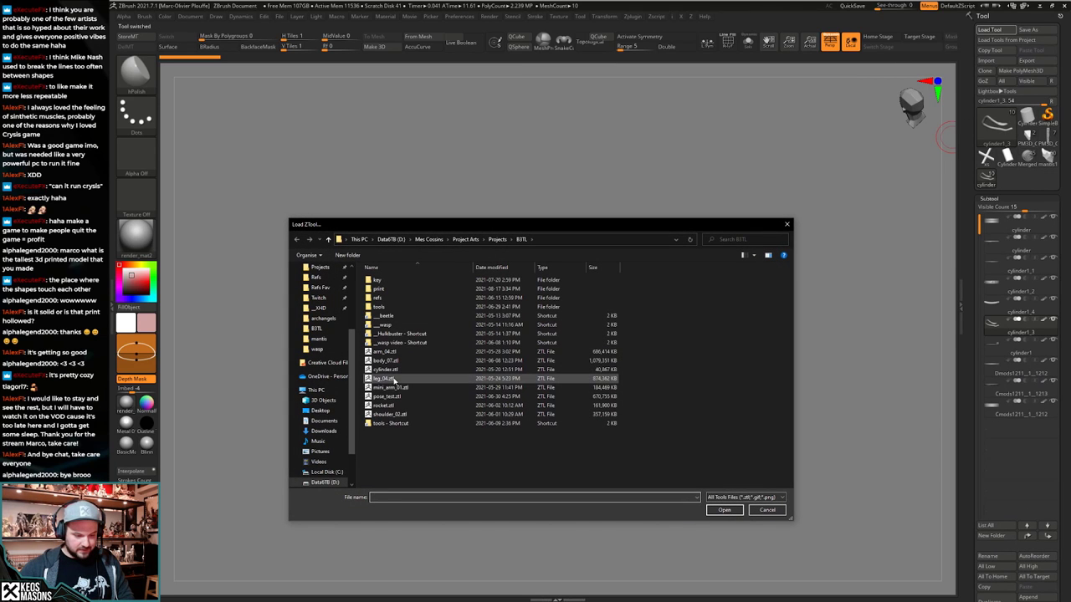
double_click(394, 381)
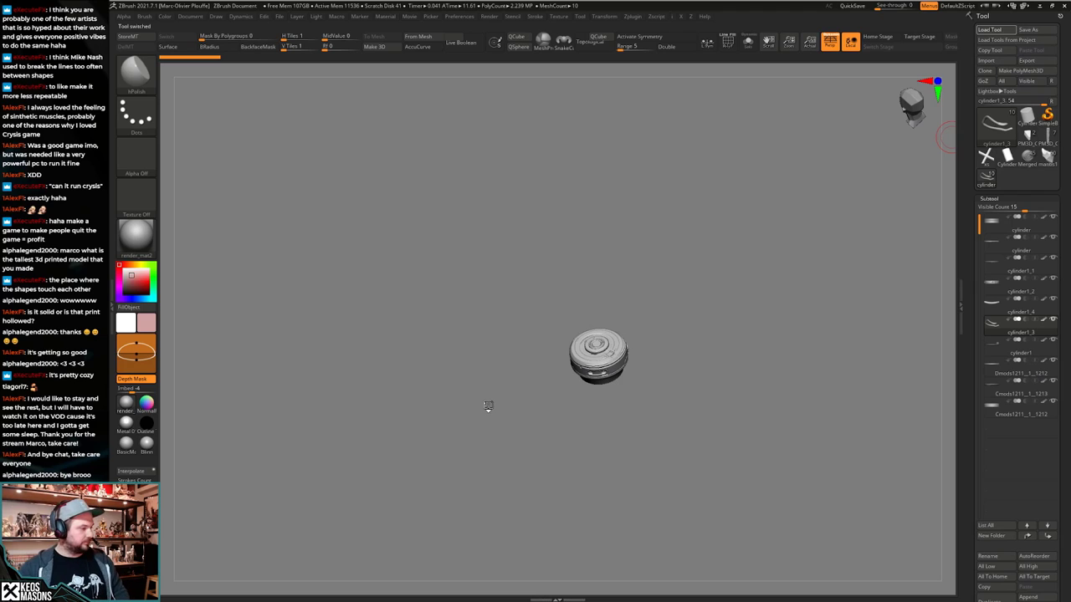
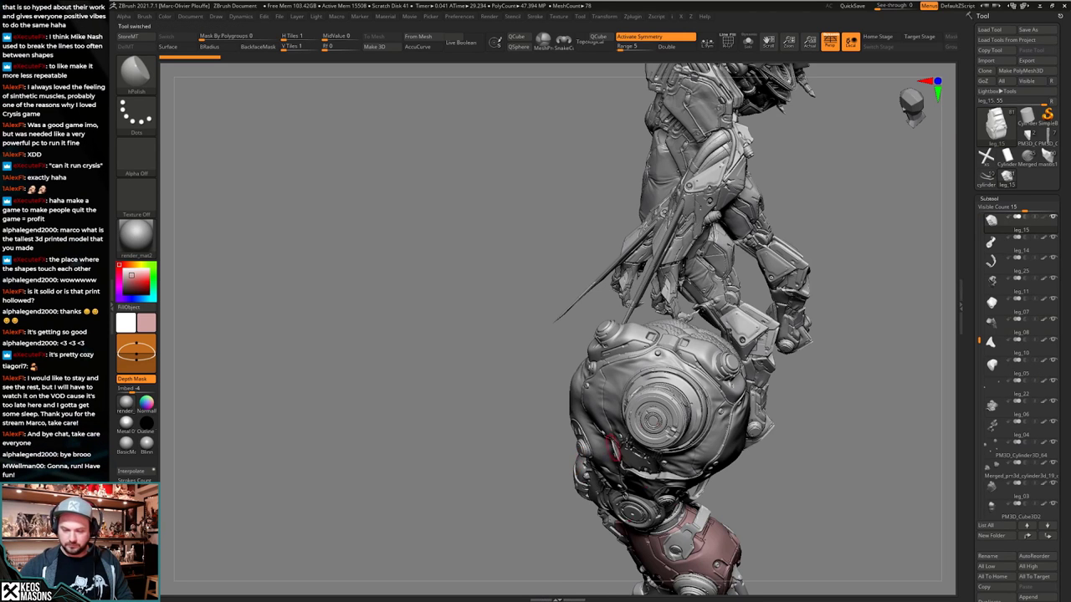
Examine the loaded leg's thigh and knee armor, isolating the small canister pieces below the thigh shell.
right_click_drag(671, 442, 669, 485)
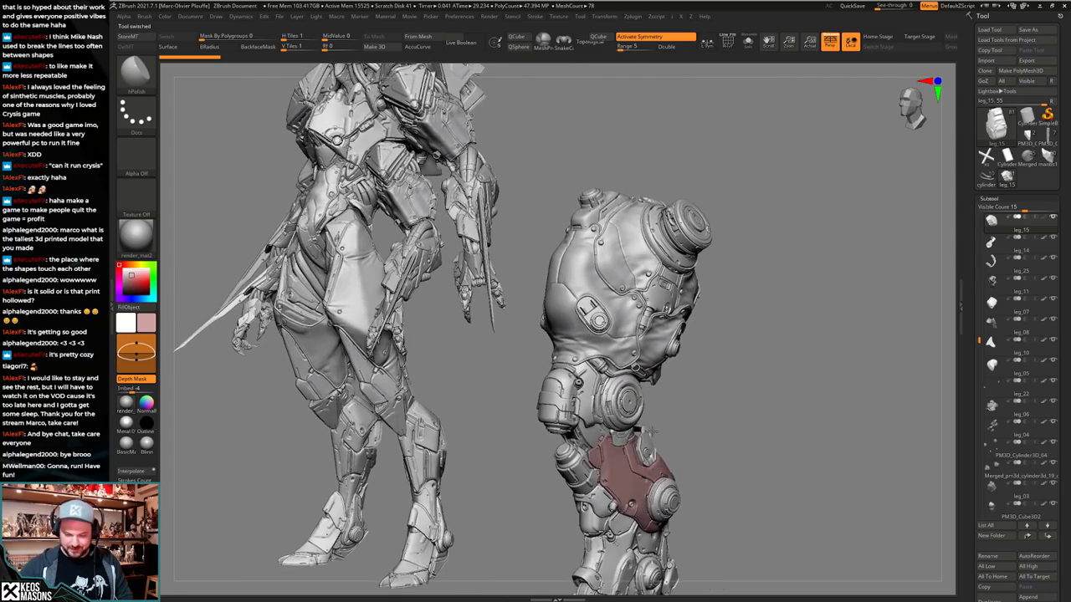
mouse_move(640, 428)
right_mouse_down("alt")
mouse_move(635, 350)
mouse_move(539, 372)
mouse_move(618, 394)
mouse_move(624, 385)
mouse_move(624, 414)
right_mouse_up("alt")
right_click_drag(624, 414, 585, 266, "ctrl")
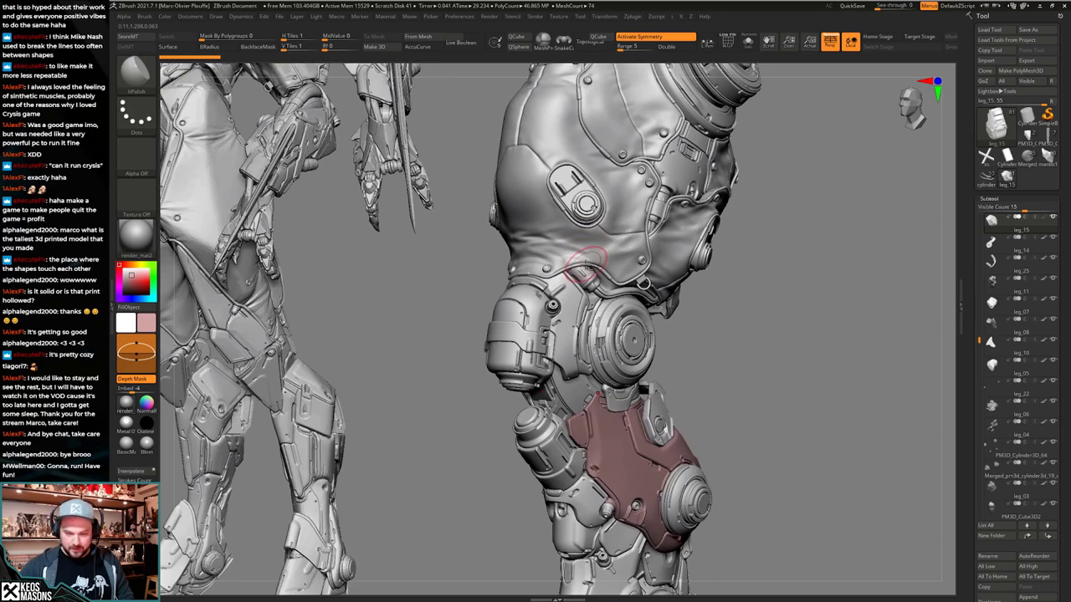
left_click(577, 270, "alt")
left_click(584, 277, "alt")
key("alt+s")
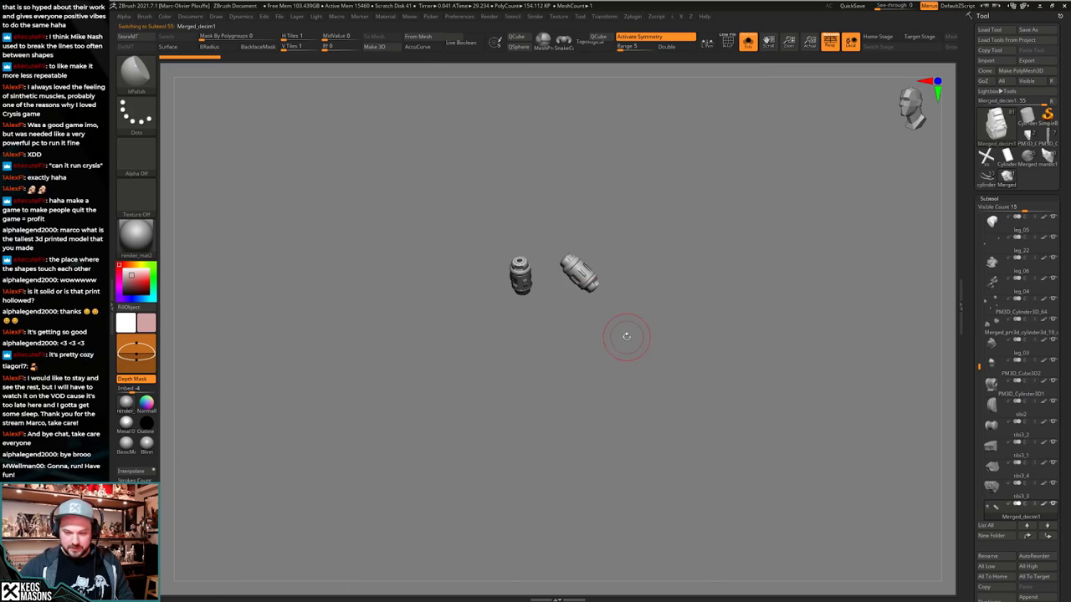
mouse_move(602, 301)
right_mouse_down()
mouse_move(572, 321)
mouse_move(585, 352)
mouse_move(647, 363)
mouse_move(619, 351)
mouse_move(640, 356)
right_mouse_up()
key("alt+s")
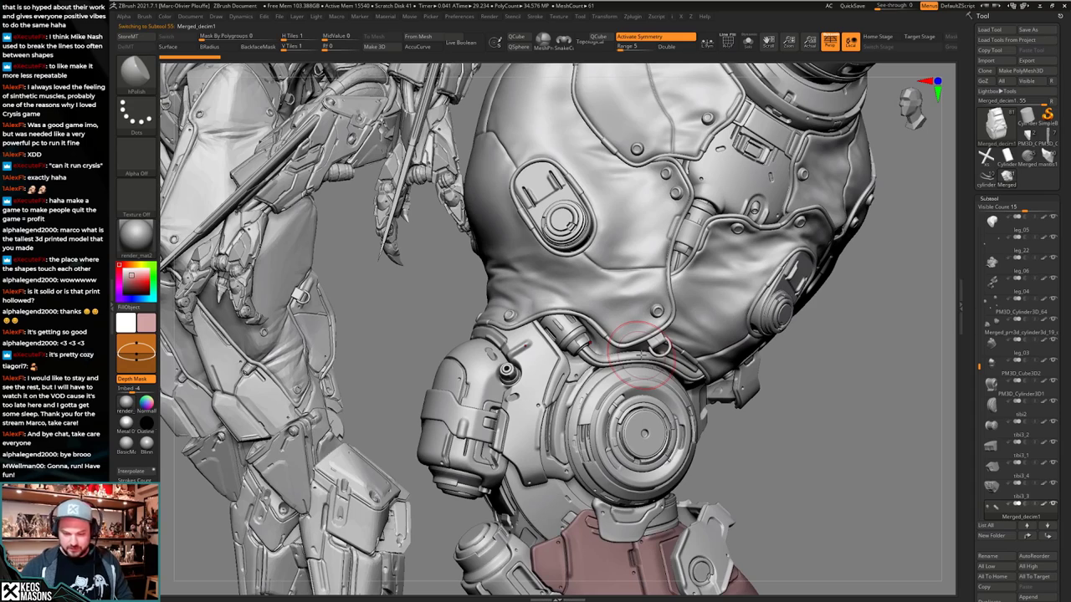
mouse_move(705, 423)
right_mouse_down()
mouse_move(653, 419)
mouse_move(705, 413)
right_mouse_up()
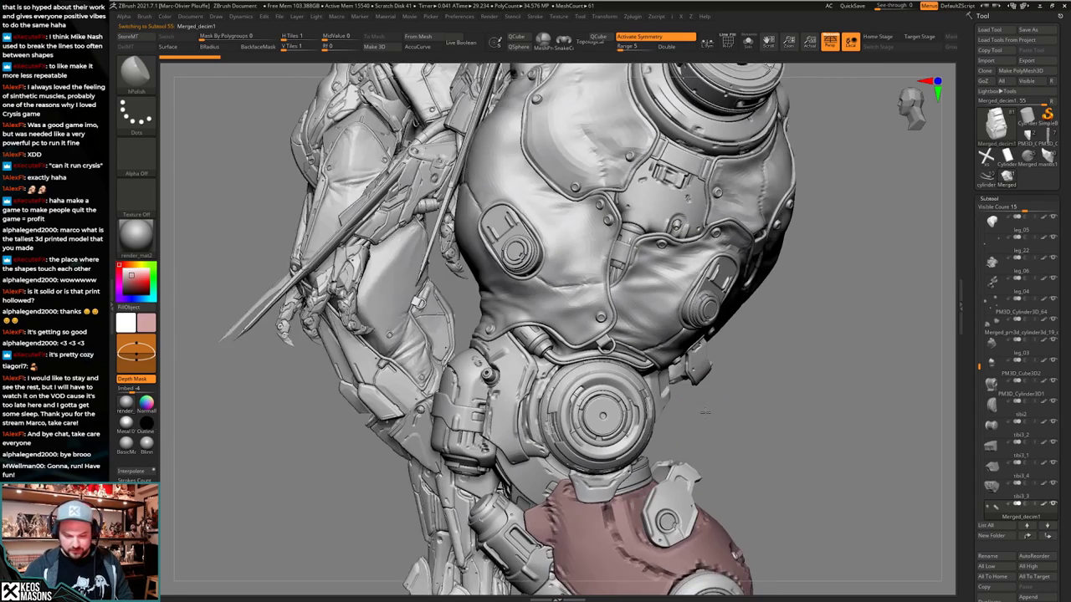
Move the canister subtool and the curved pipe subtool PM3D_Cylinder3D_65 to the end of the subtool list.
key("ctrl+shift+s")
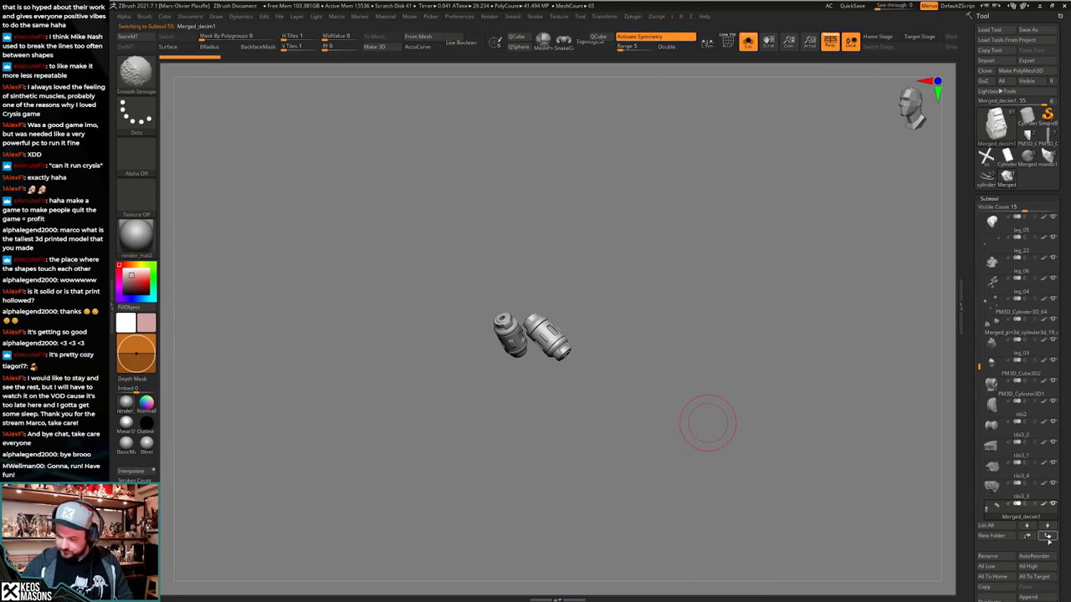
left_click(1048, 536, "shift")
key("ctrl+shift+s")
left_click(613, 361, "alt")
key("ctrl+shift+s")
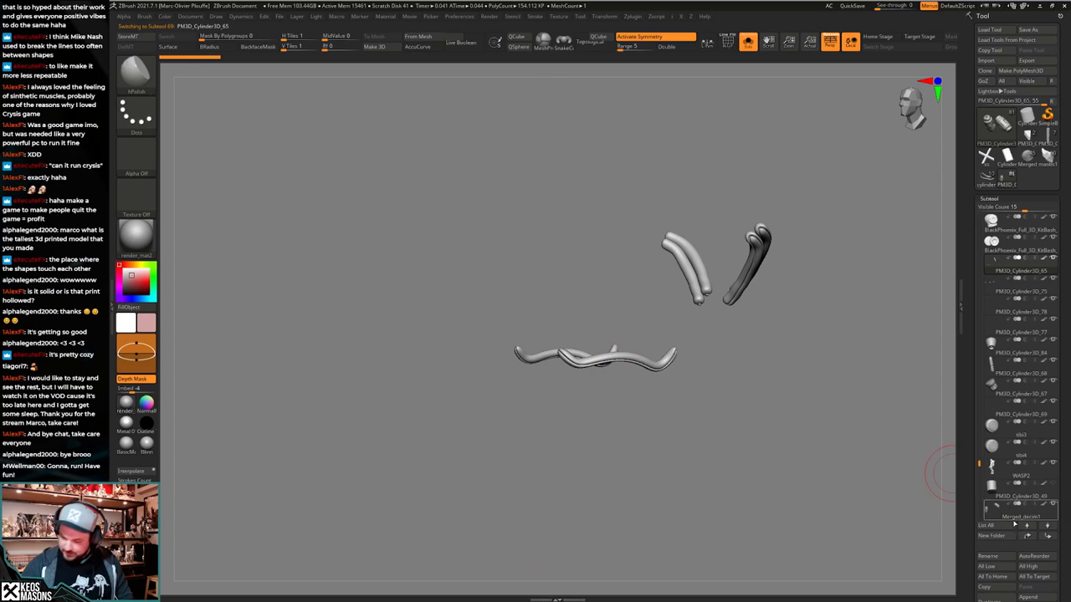
left_click(1047, 536, "shift")
Apply the dynamic subdivision on both the curved pipes and the canister pieces.
key("space")
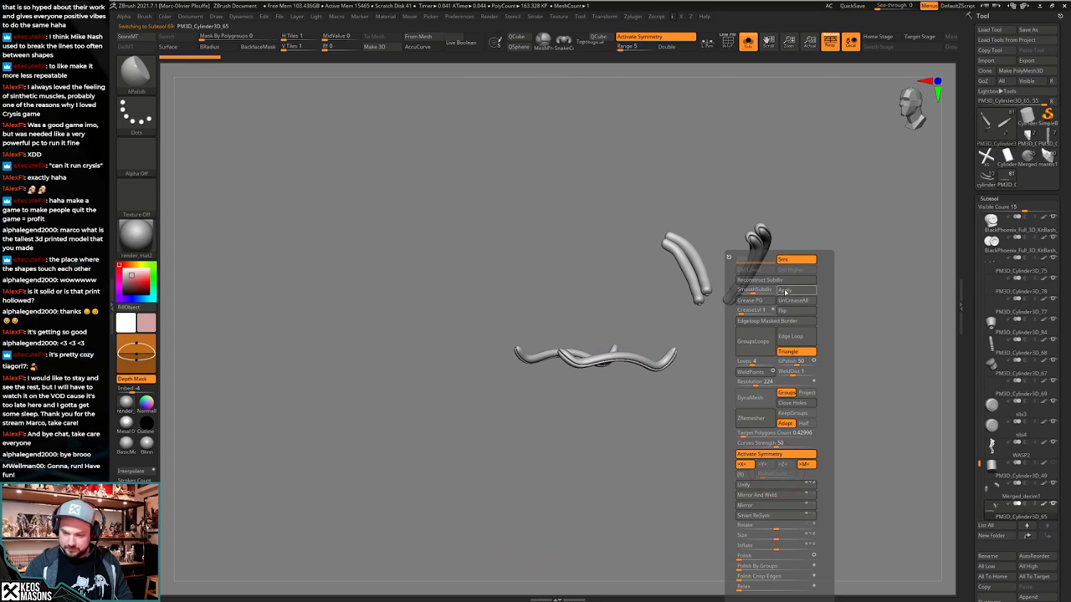
left_click(785, 291)
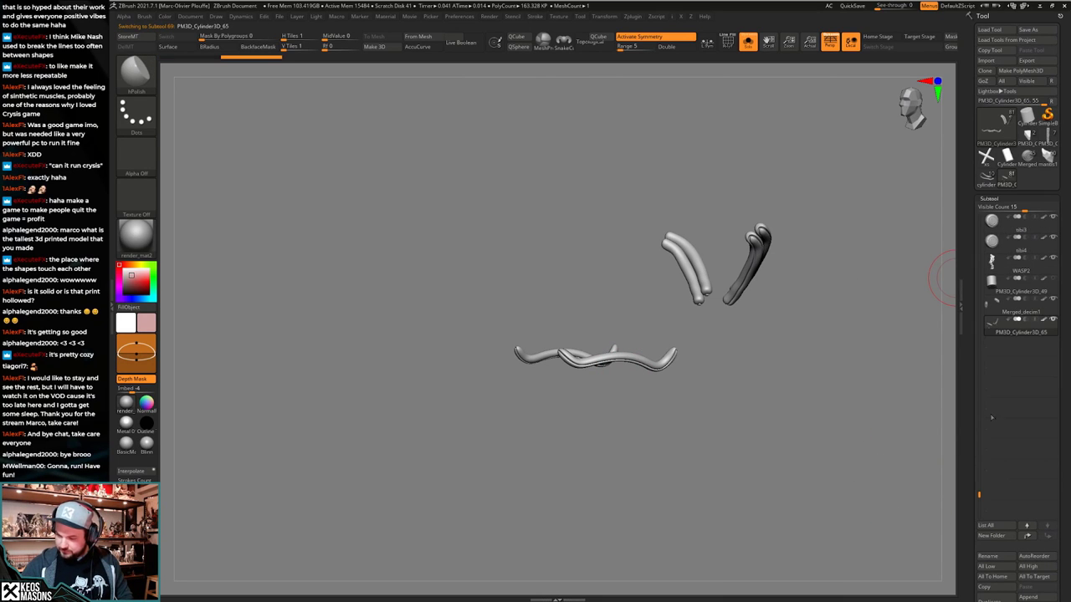
left_click(993, 307)
key("space")
key("space")
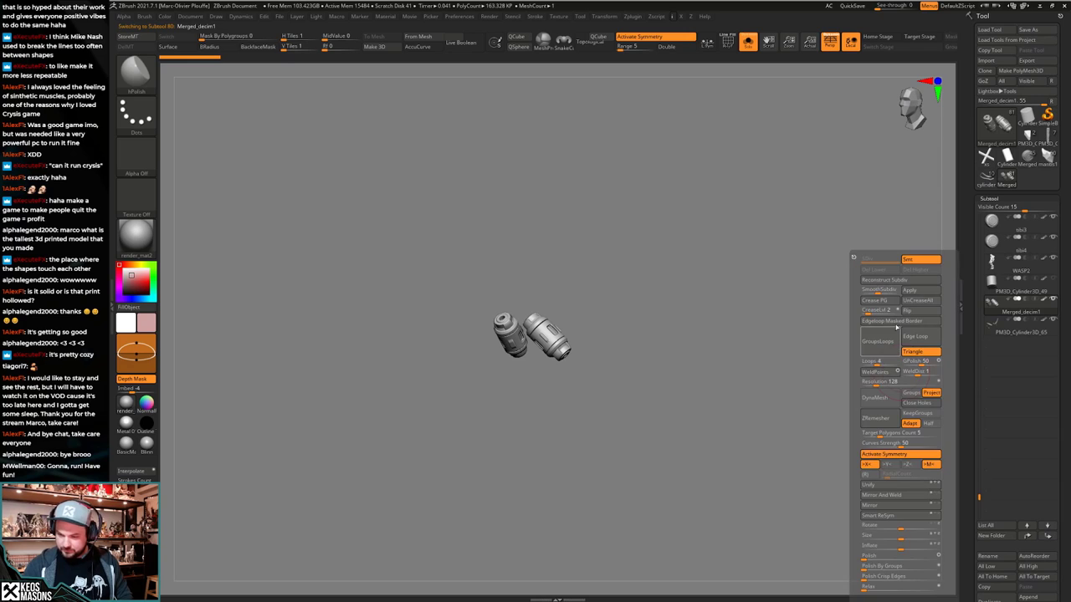
left_click(921, 290)
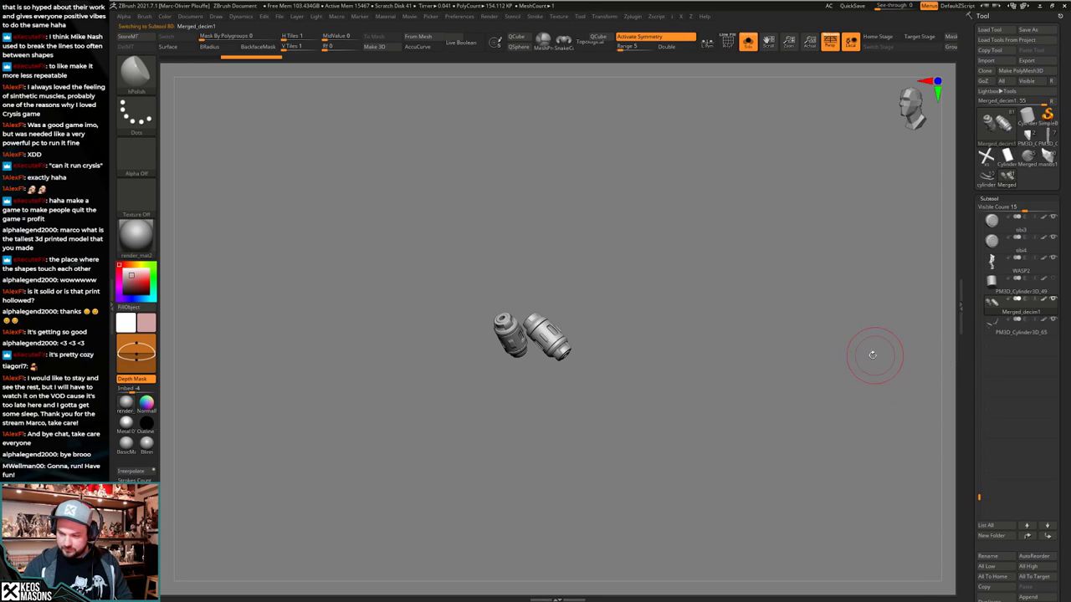
key("space")
left_click(994, 327)
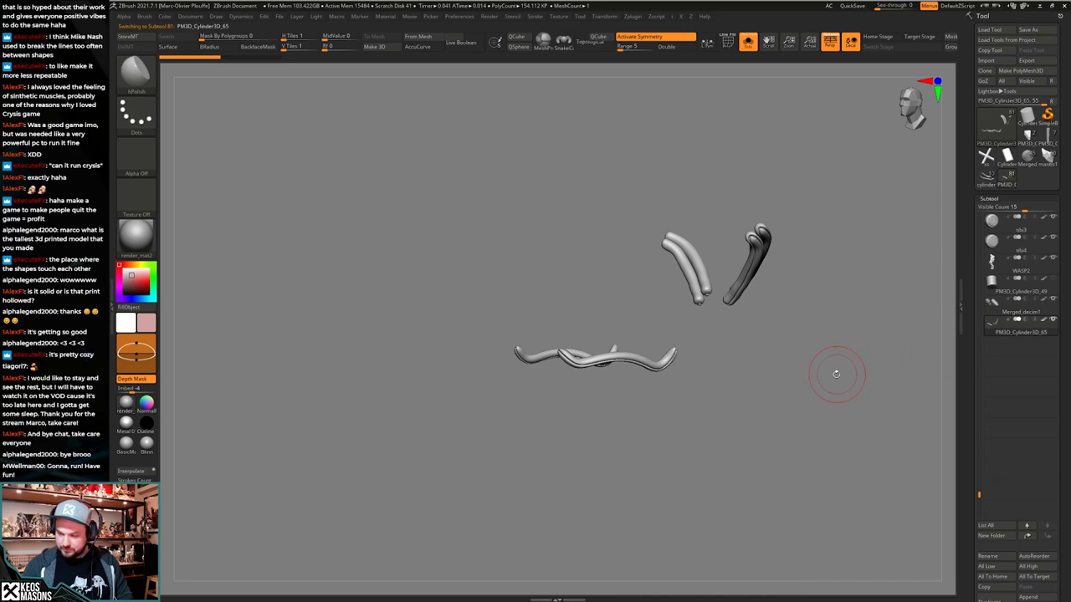
key("space")
left_click(935, 341)
key("space")
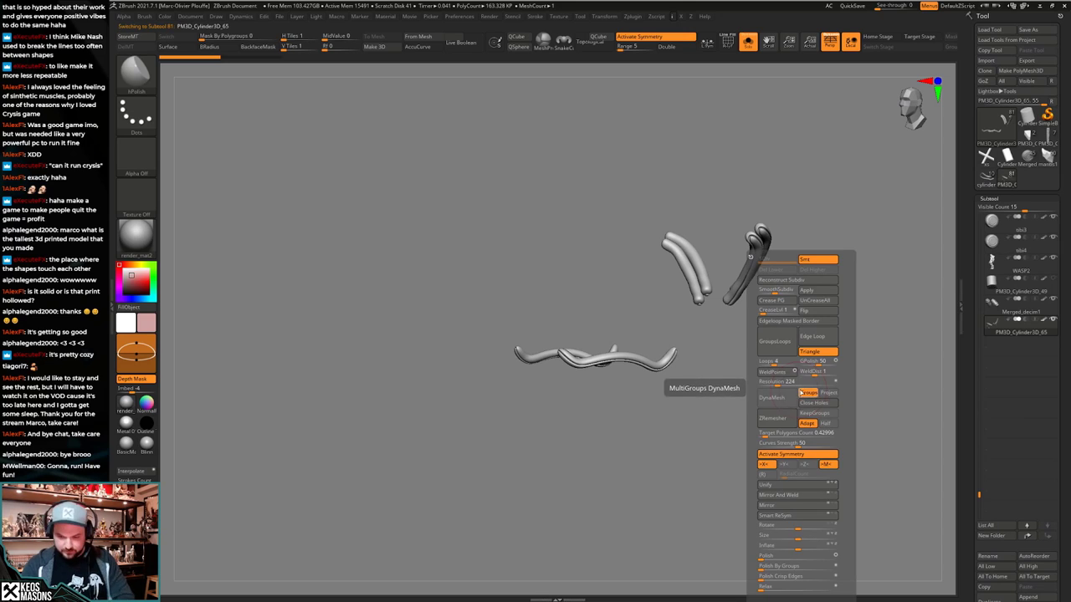
Merge the canisters with the curved pipes and keep only one canister with its pipe.
key("Up")
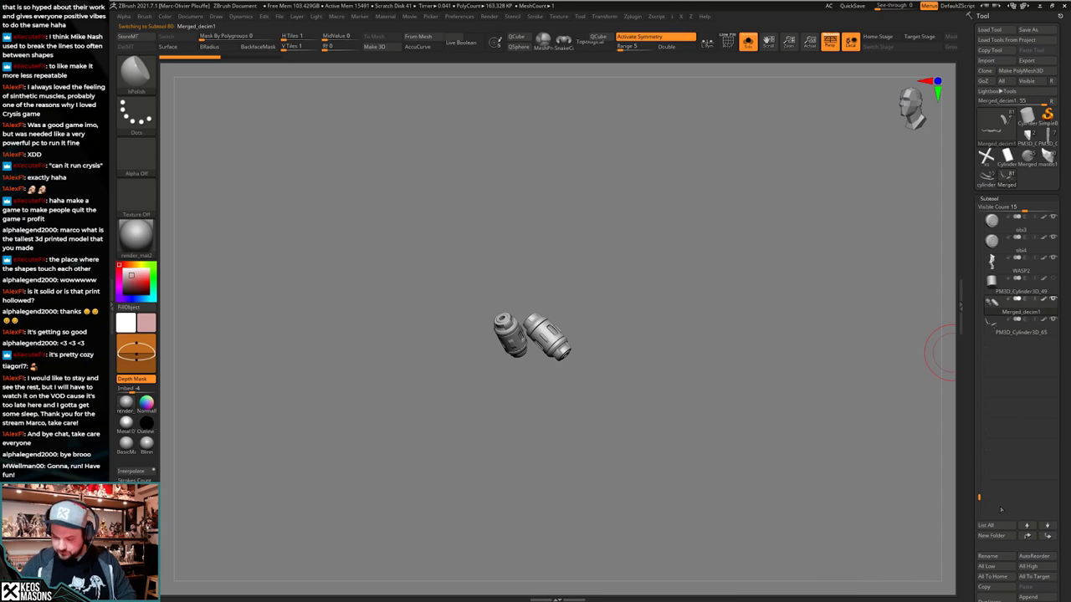
left_click_drag(974, 551, 973, 500)
scroll(998, 584, "down", 3)
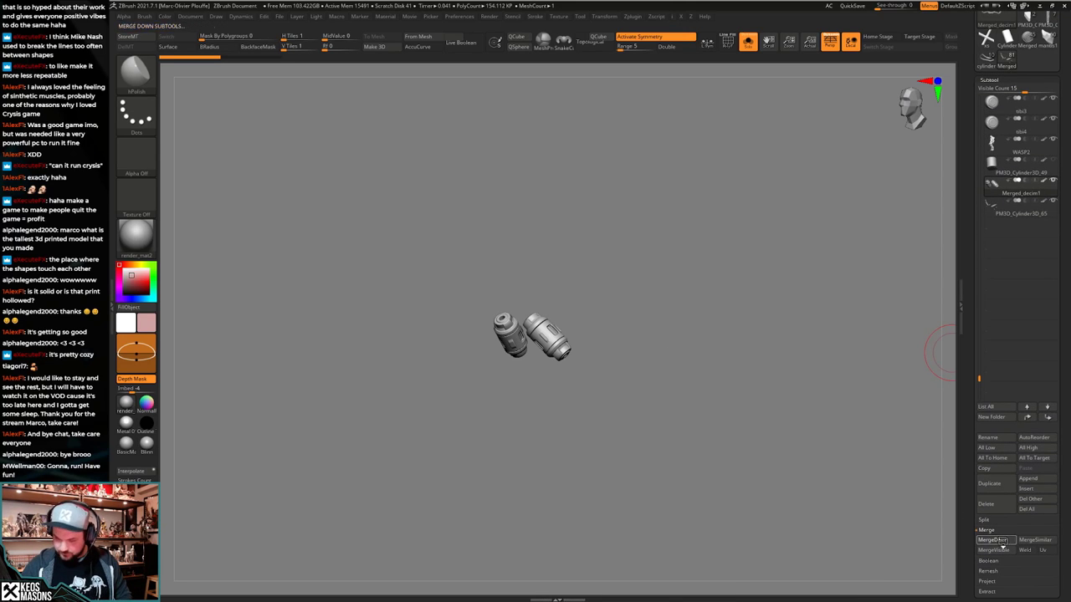
left_click_drag(849, 177, 592, 289, "ctrl+shift")
key("x")
left_click_drag(681, 407, 700, 393, "shift")
left_click_drag(374, 419, 484, 269, "ctrl+shift")
left_click_drag(967, 346, 968, 416)
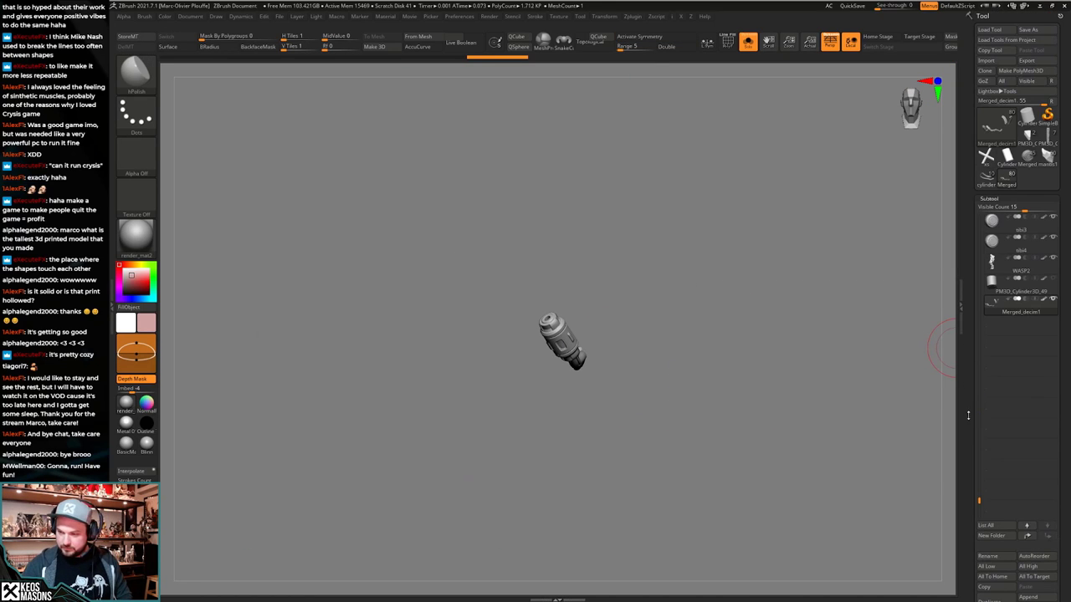
Insert the merged canister piece into the mantis tool after the mantis1_12 subtool and display it with the full character.
left_click(1028, 157)
left_click(1050, 163)
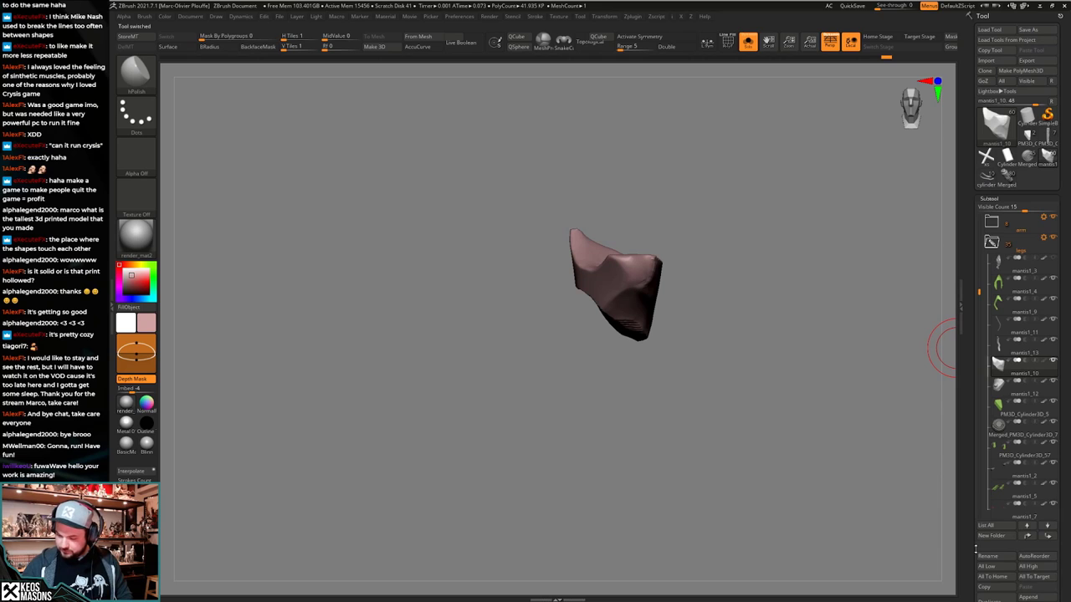
left_click_drag(975, 549, 974, 480)
left_click(1021, 320)
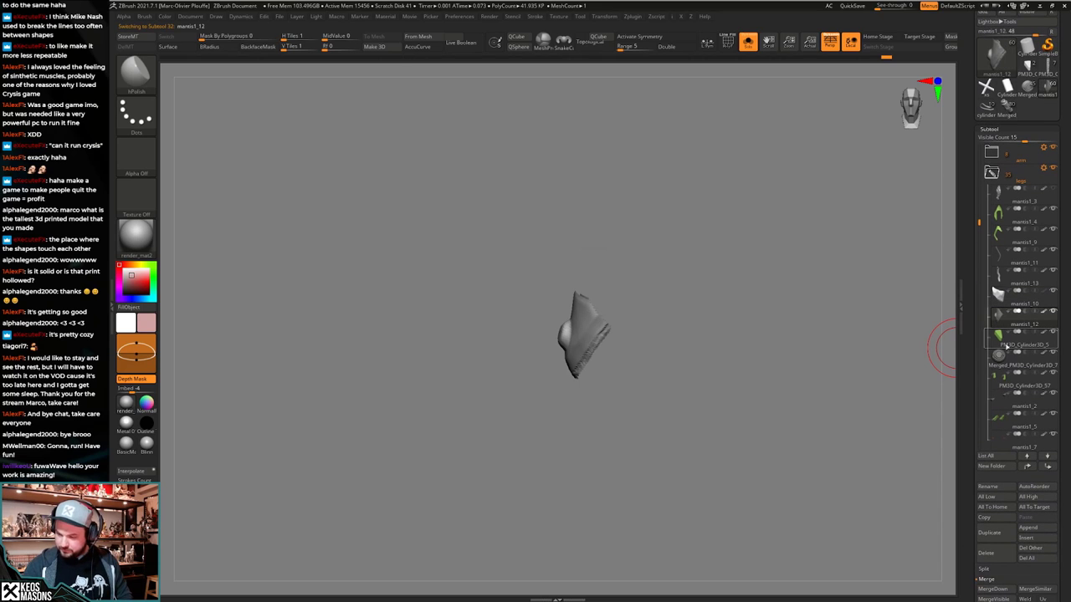
left_click(1023, 539)
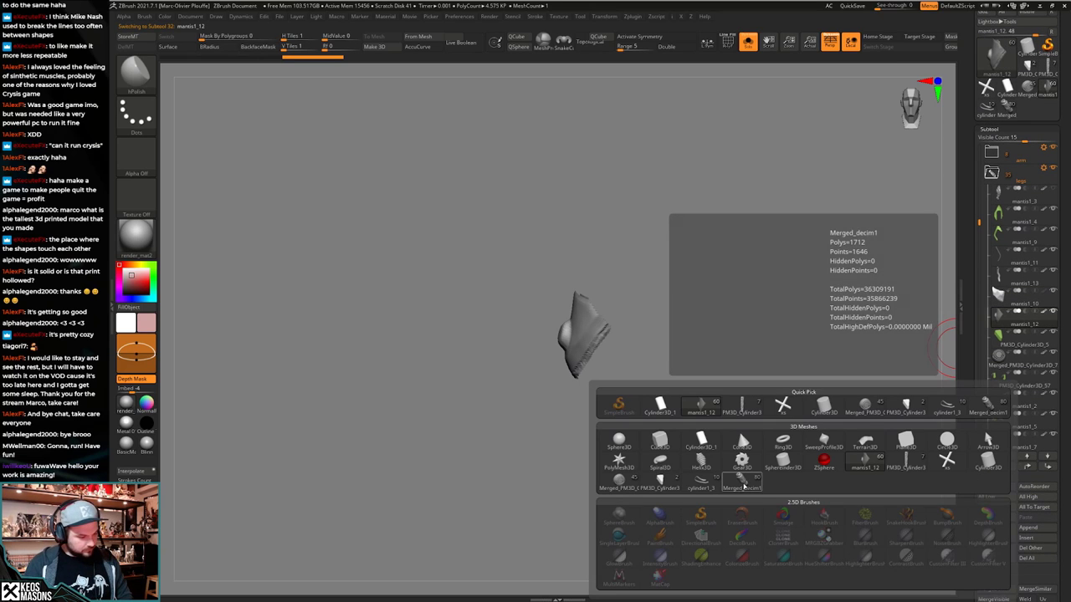
left_click(741, 485)
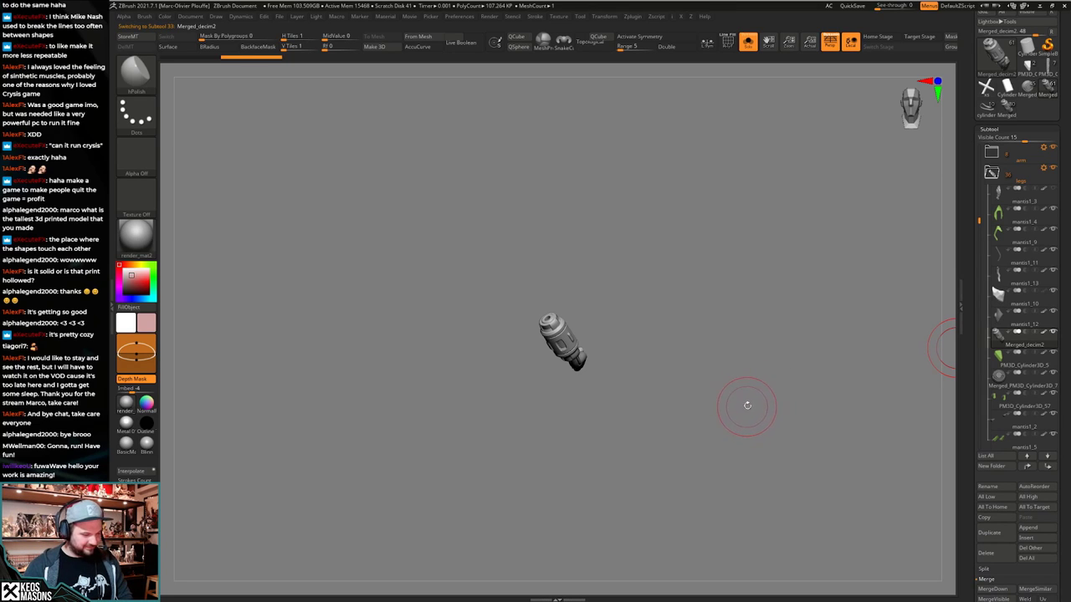
left_click_drag(746, 382, 742, 399, "alt")
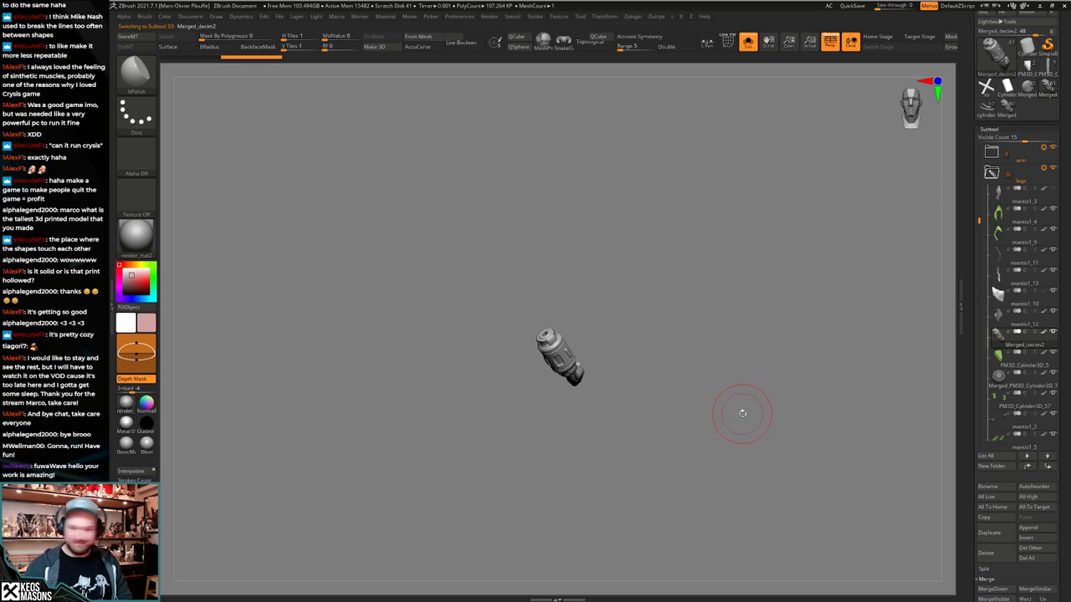
key("alt+s")
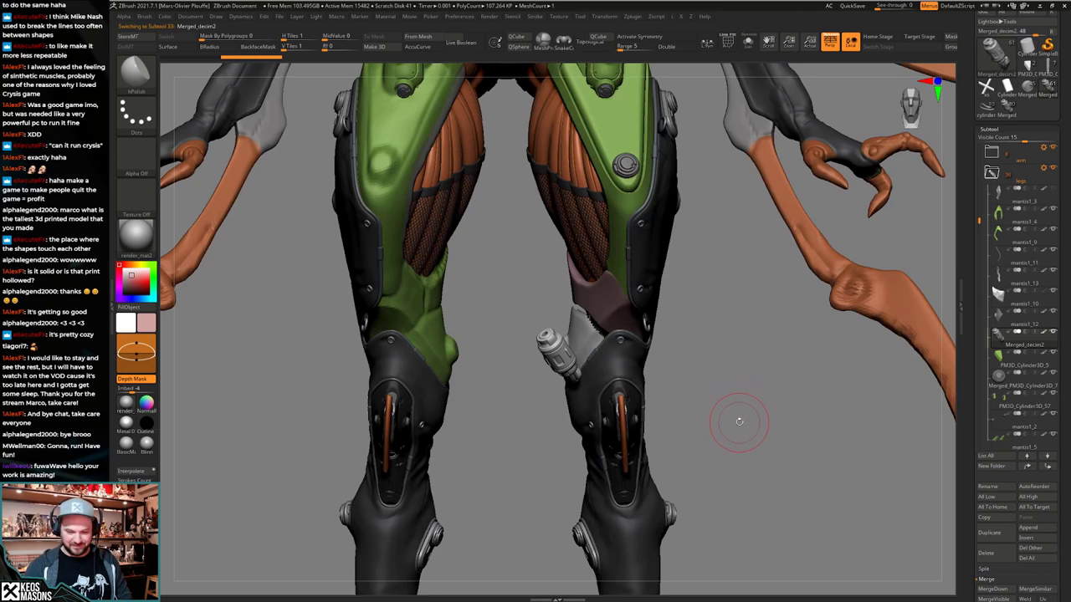
Move the canister piece to the outer side of the leg, beside the slot above the knee.
mouse_move(739, 420)
left_mouse_down("alt")
mouse_move(748, 409)
mouse_move(725, 425)
left_mouse_up("alt")
key("w")
left_click_drag(615, 332, 515, 318)
mouse_move(564, 399)
left_mouse_down()
mouse_move(656, 401)
mouse_move(632, 395)
mouse_move(698, 381)
mouse_move(657, 402)
mouse_move(585, 403)
left_mouse_up()
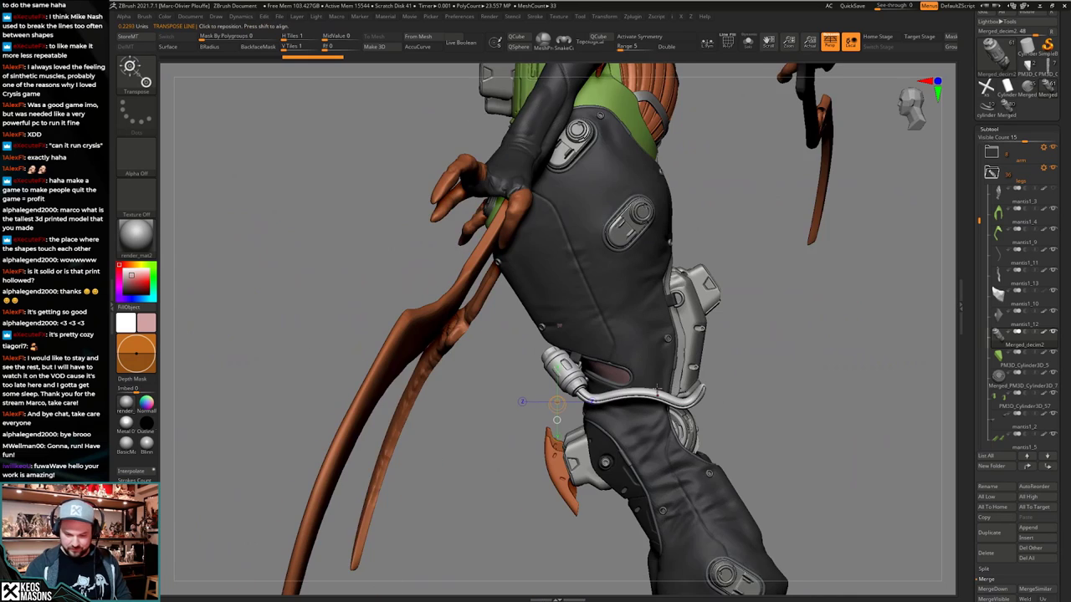
left_click_drag(770, 335, 766, 385, "alt")
left_click_drag(560, 374, 679, 376, "shift")
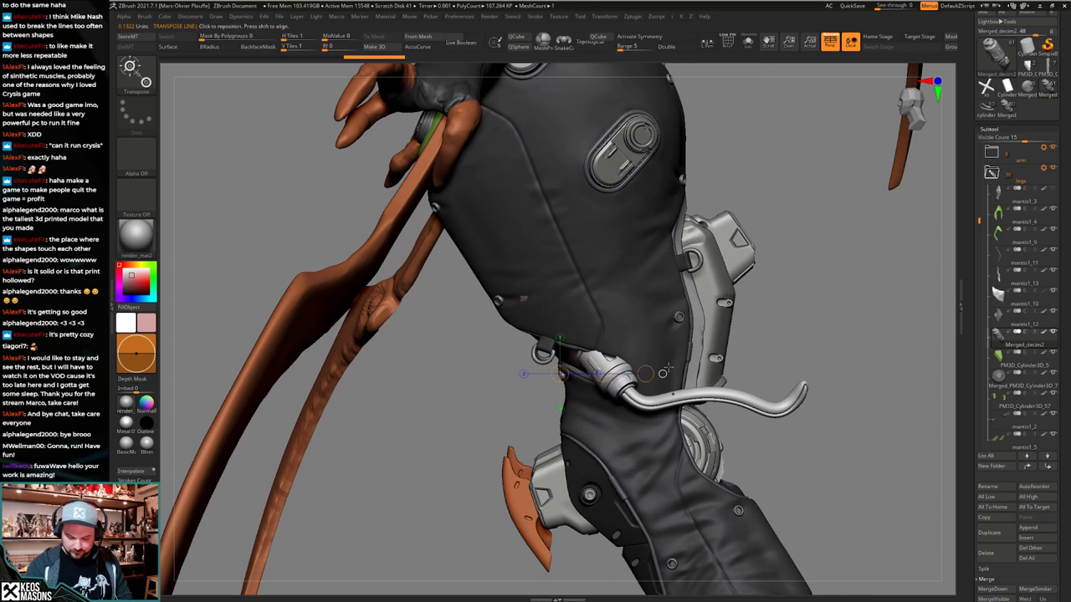
Rotate the canister piece so that its body and pipe run along the slot above the knee.
key("r")
mouse_move(605, 365)
left_mouse_down()
mouse_move(812, 330)
mouse_move(456, 472)
mouse_move(454, 450)
left_mouse_up()
key("e")
left_click_drag(811, 331, 758, 355)
left_click_drag(765, 368, 778, 426)
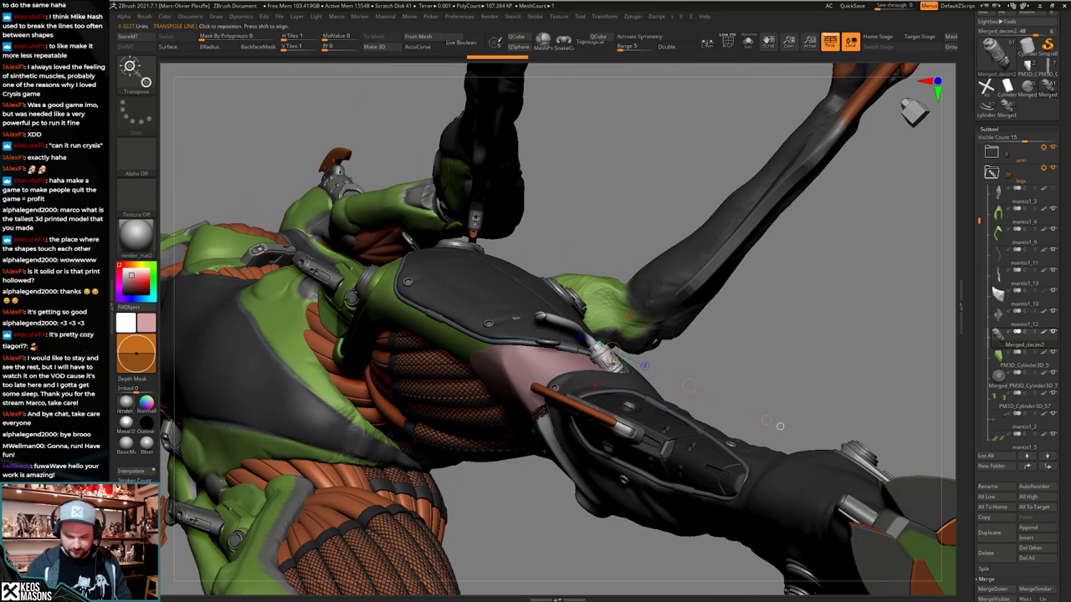
key("r")
left_click_drag(714, 352, 668, 304)
key("w")
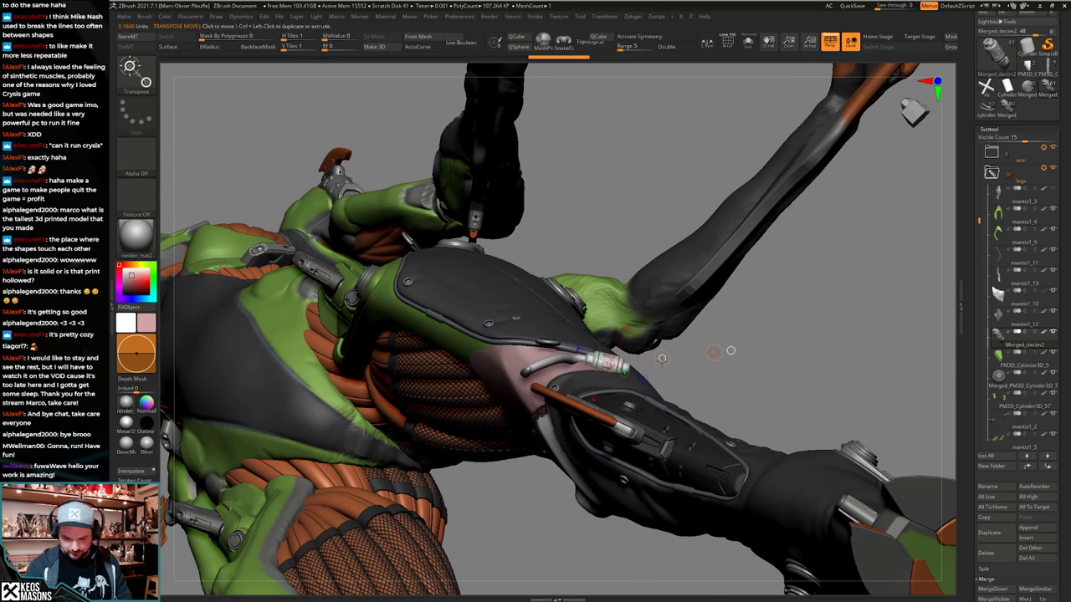
Shift the canister piece onto the slot opening above the knee.
left_click_drag(662, 358, 660, 364)
left_click_drag(752, 377, 782, 460)
mouse_move(603, 360)
left_mouse_down()
mouse_move(779, 358)
mouse_move(670, 400)
mouse_move(800, 432)
left_mouse_up()
key("q")
key("w")
left_click_drag(633, 379, 685, 435)
key("r")
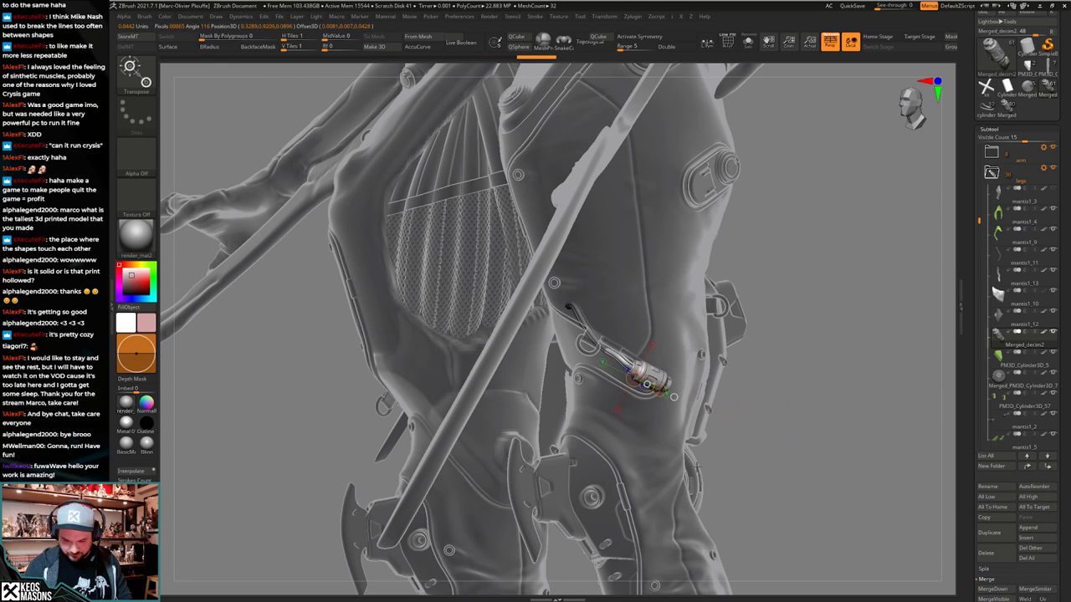
Sink the canister piece into the leg so that its body is recessed in the slot.
left_click_drag(732, 408, 684, 412)
left_click_drag(653, 377, 806, 361)
left_click_drag(801, 381, 720, 334)
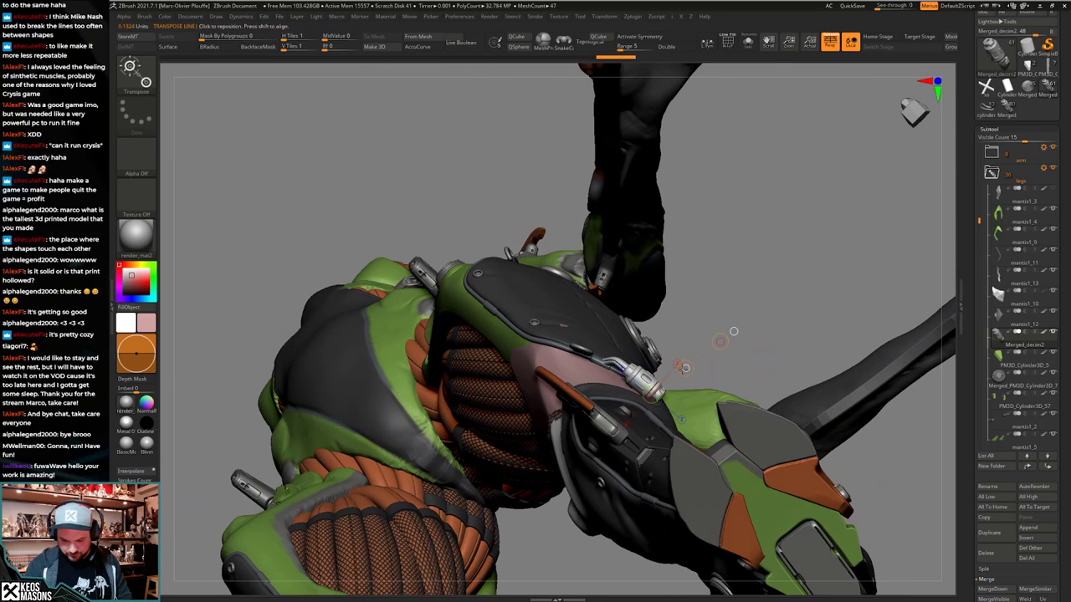
left_click_drag(684, 368, 643, 391)
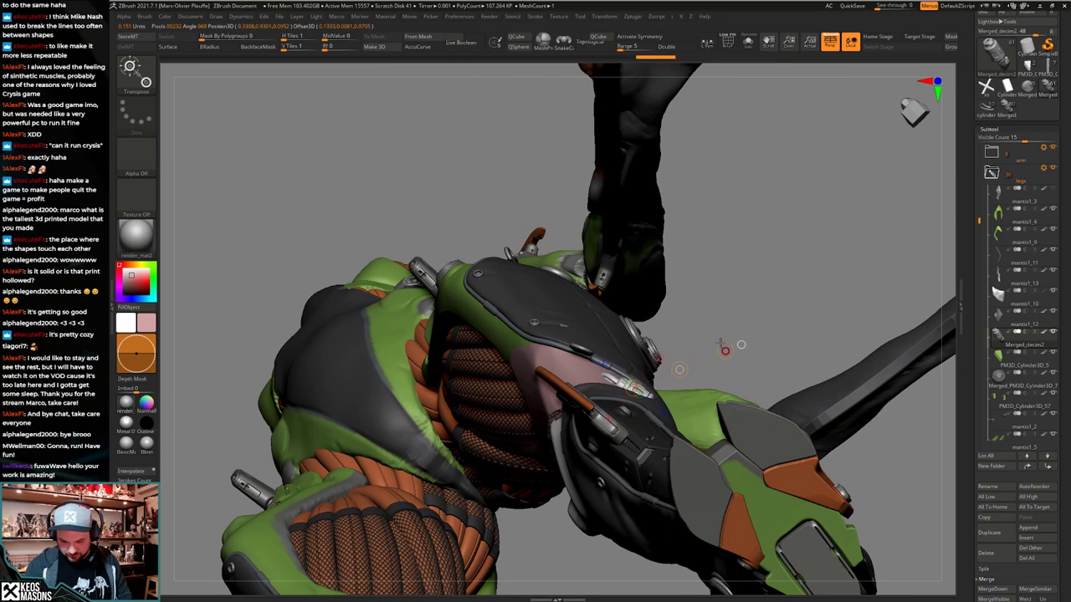
left_click_drag(728, 332, 799, 389)
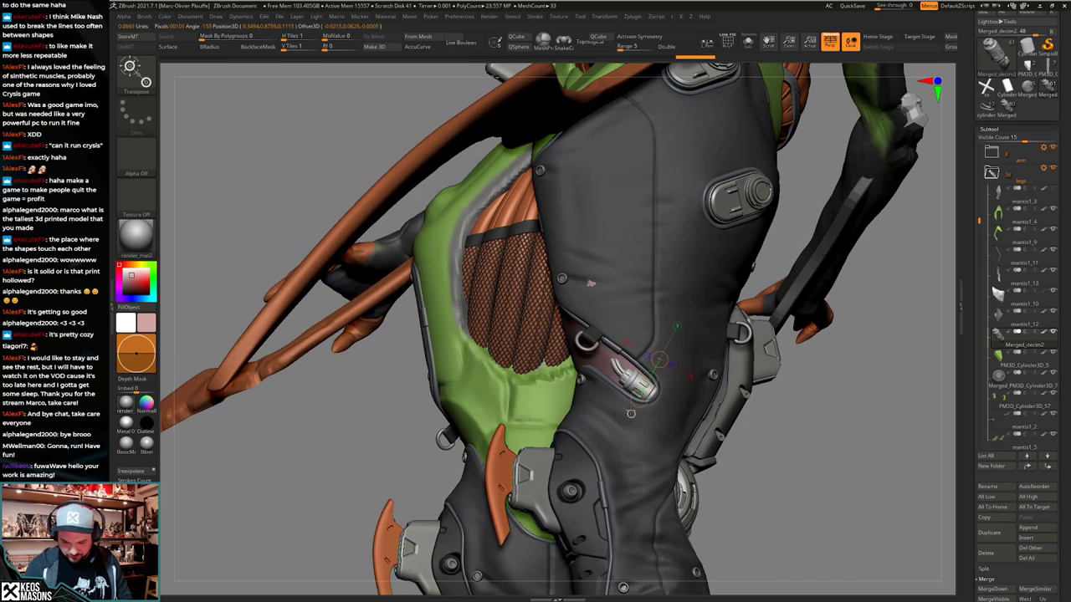
left_click_drag(630, 413, 620, 417)
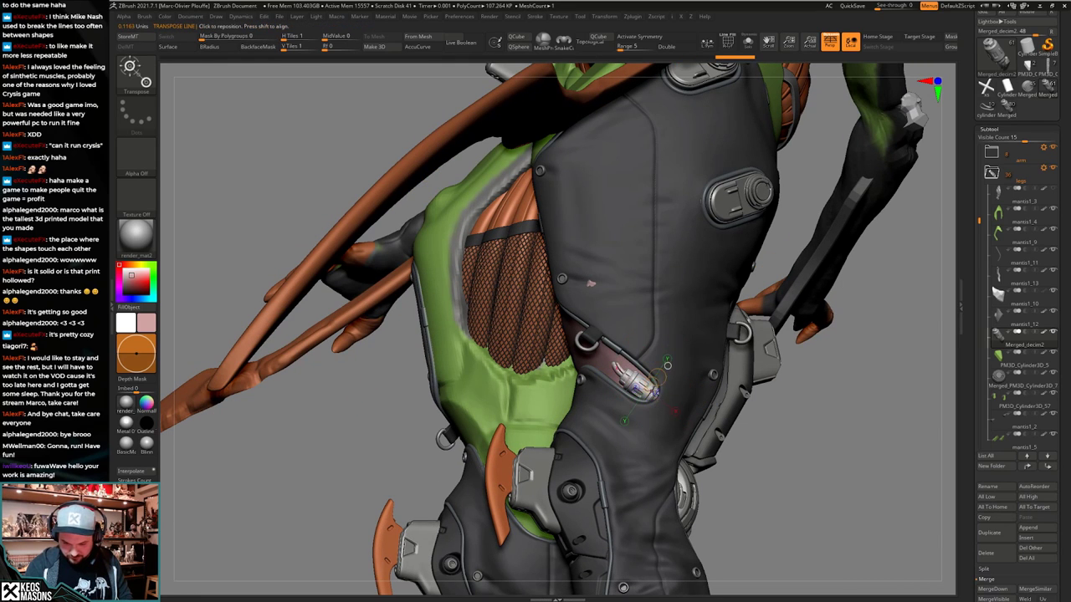
Fine-tune the canister piece's rotation in the slot, using the transparent view to check the pipe inside the leg.
right_click_drag(675, 351, 643, 406)
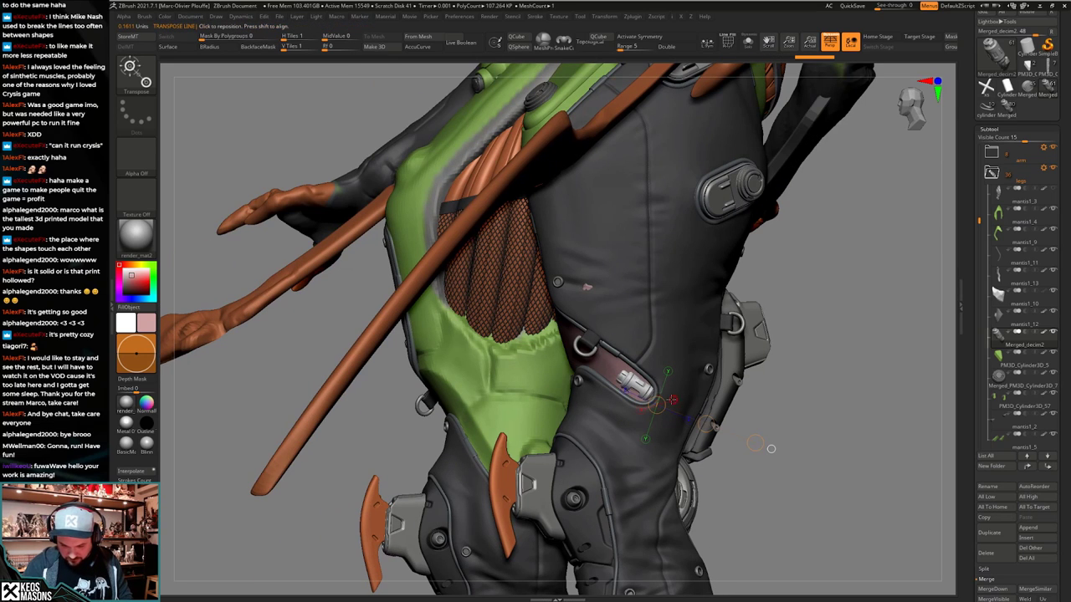
left_click_drag(641, 391, 817, 348)
key("q")
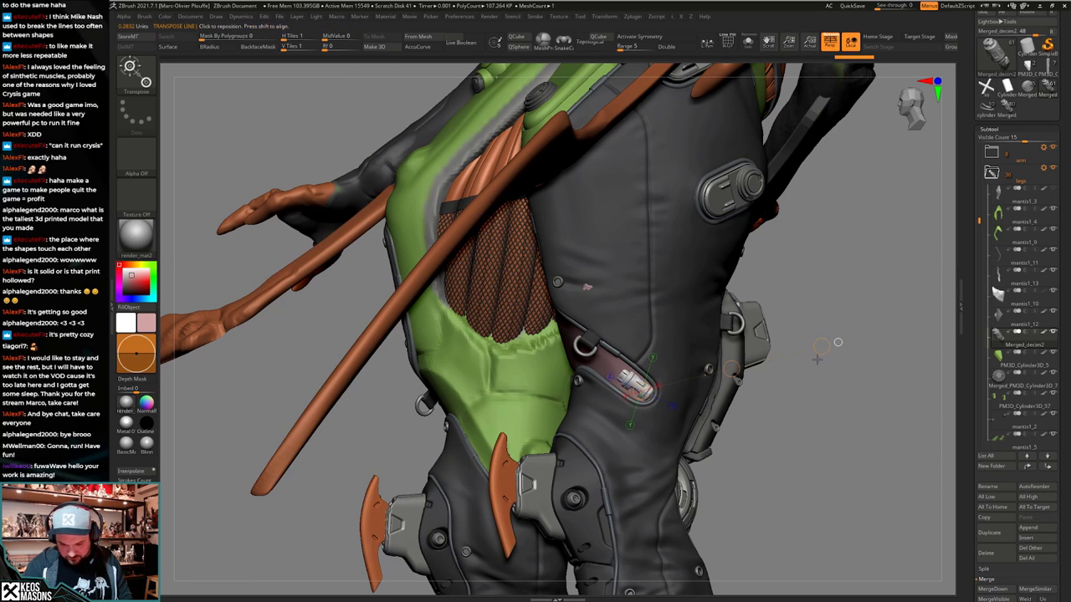
mouse_move(615, 419)
right_mouse_down()
mouse_move(667, 420)
mouse_move(656, 435)
mouse_move(617, 428)
mouse_move(659, 434)
mouse_move(629, 377)
mouse_move(670, 387)
mouse_move(653, 416)
mouse_move(785, 275)
right_mouse_up()
key("shift+f")
key("shift+f")
key("alt+s")
key("alt+s")
key("alt+t")
key("w")
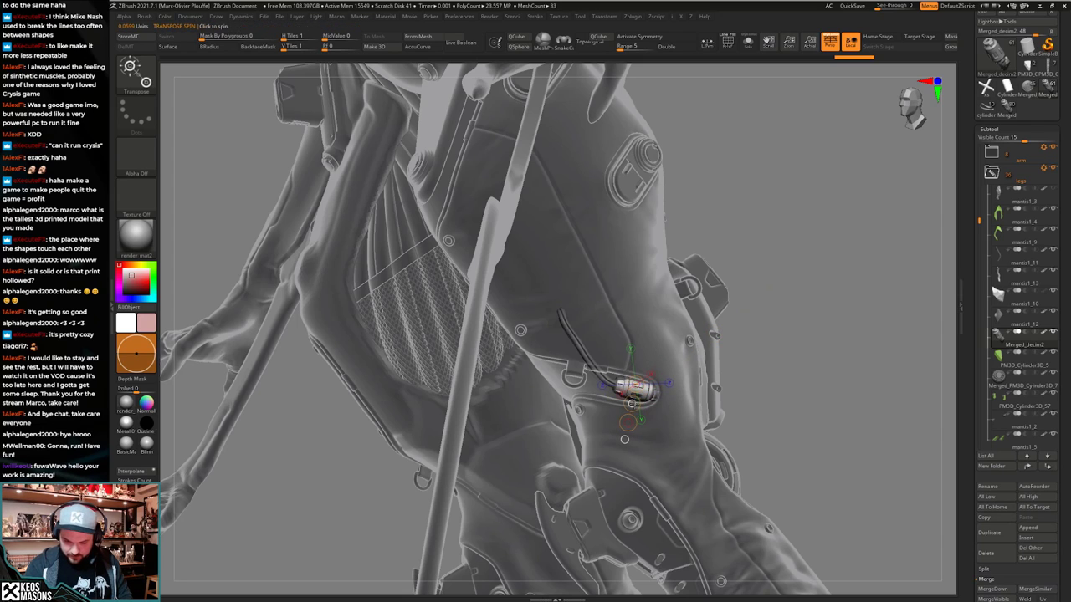
left_click_drag(628, 422, 617, 423)
Nudge the canister piece into its resting place at the rounded end of the slot, with transparency turned off.
key("q")
key("alt+t")
mouse_move(629, 409)
right_mouse_down()
mouse_move(662, 377)
mouse_move(569, 409)
right_mouse_up()
key("w")
left_click_drag(657, 393, 768, 398)
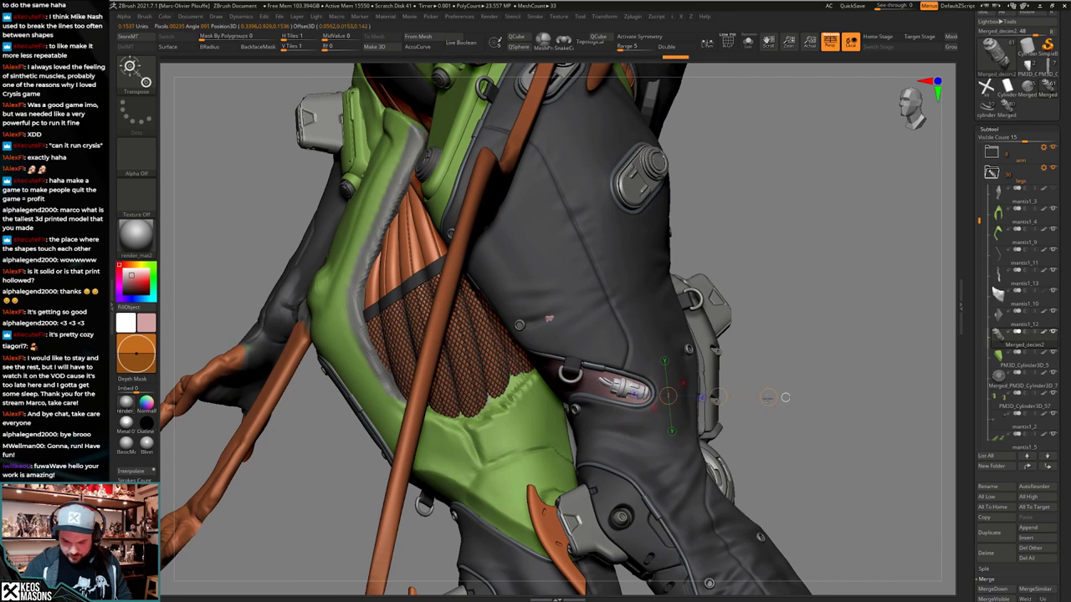
mouse_move(779, 398)
right_mouse_down()
mouse_move(686, 426)
mouse_move(645, 423)
right_mouse_up()
key("q")
key("alt+s")
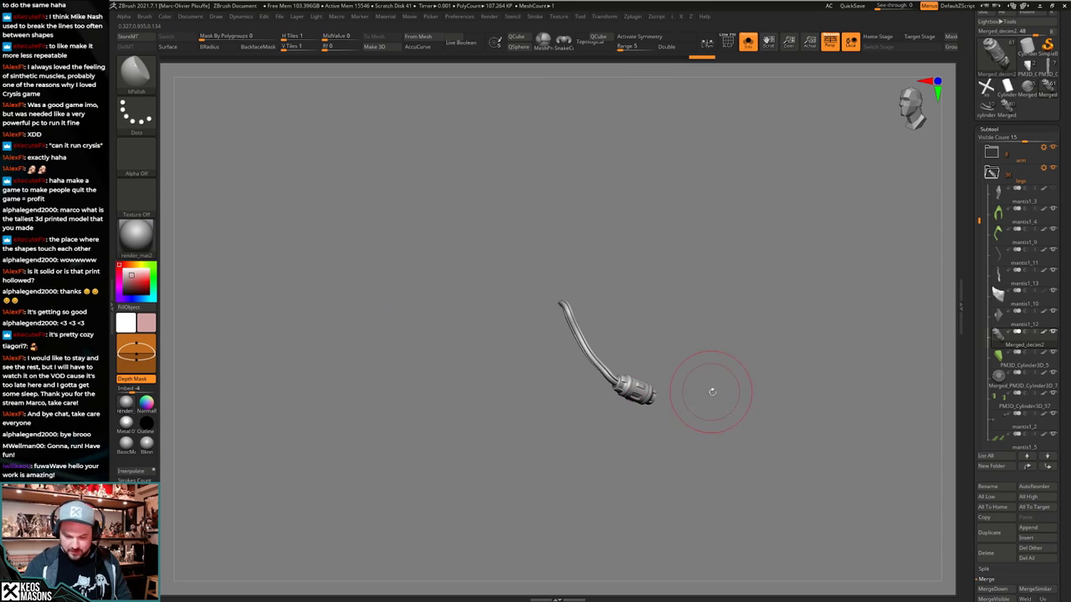
Give the canister piece the grey sampled from the thigh hardware and the Metal 01 material.
mouse_move(712, 392)
right_mouse_down()
mouse_move(712, 407)
mouse_move(774, 355)
right_mouse_up()
key("shift+f")
key("alt+s")
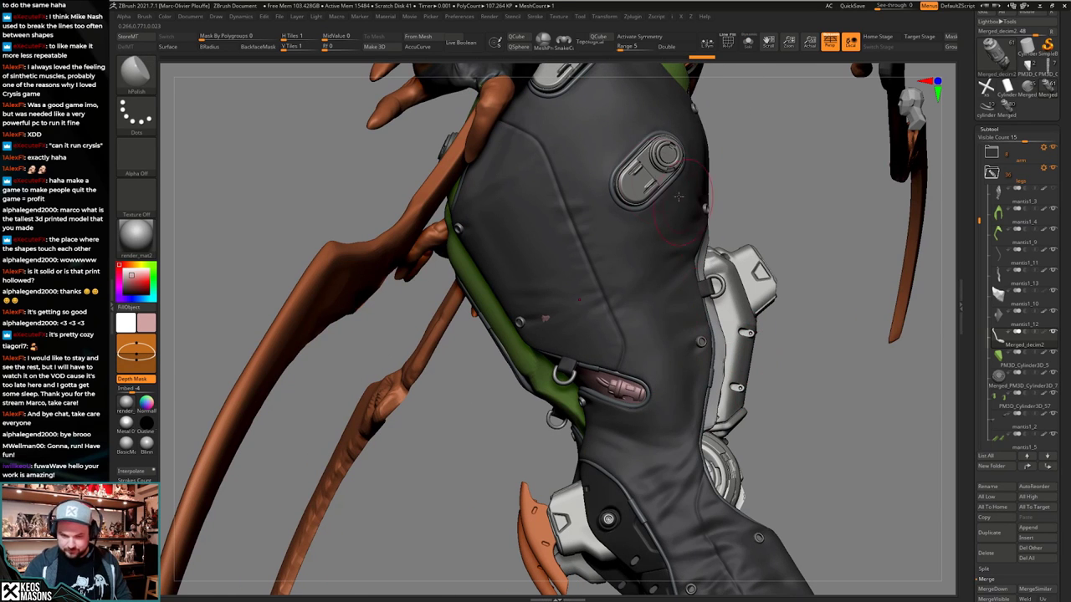
key("c")
key("alt+s")
right_click(759, 408)
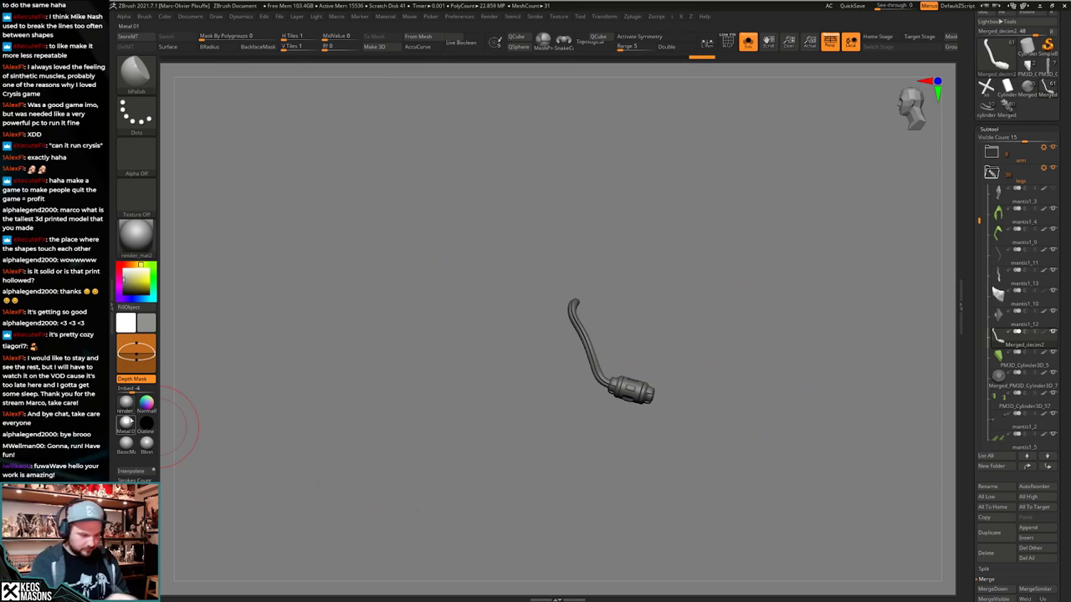
left_click(127, 424)
right_click_drag(763, 410, 746, 410)
Mask the isolated canister piece topologically from the canister end towards the pipe, then show the full leg again.
key("w")
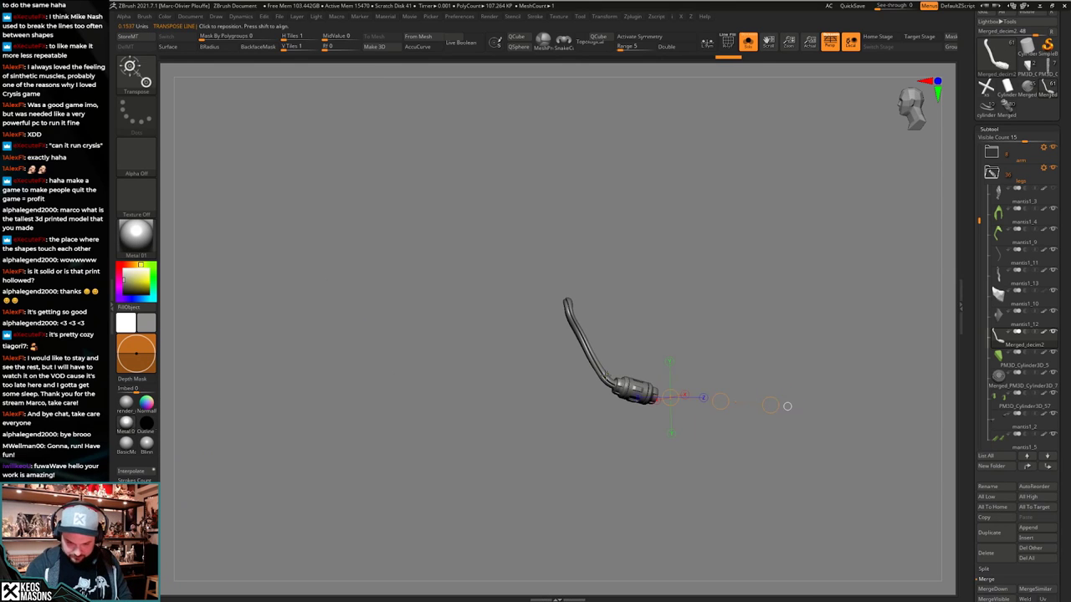
left_click_drag(650, 388, 574, 375, "ctrl")
key("q")
key("alt+s")
right_click_drag(672, 453, 641, 469)
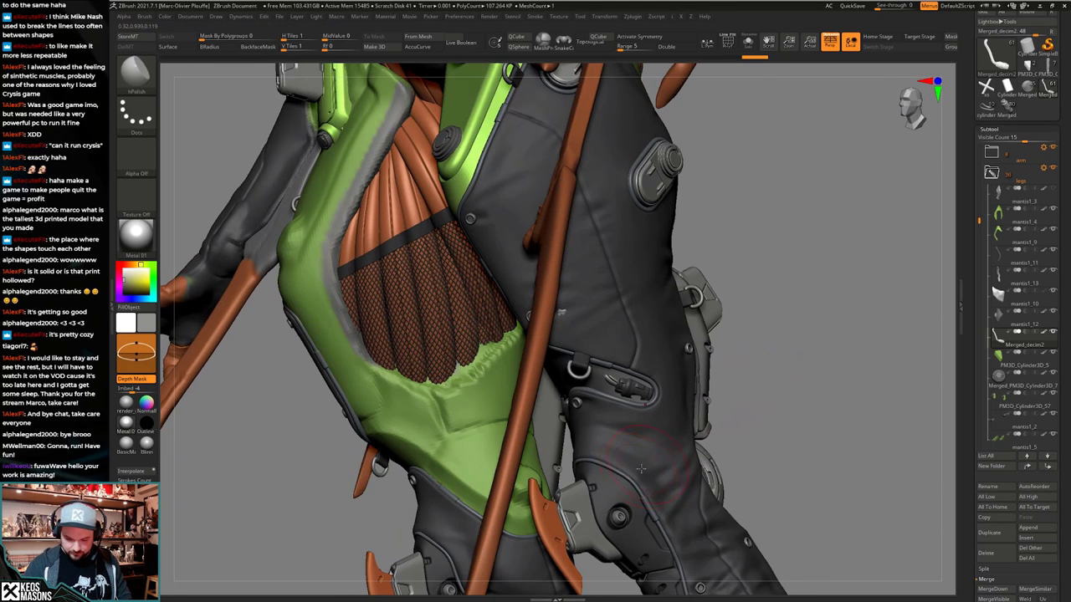
Fill the unmasked part of the isolated canister piece with a sampled dark grey and Blinn material, then invert its mask.
key("c")
key("ctrl+f")
key("alt+s")
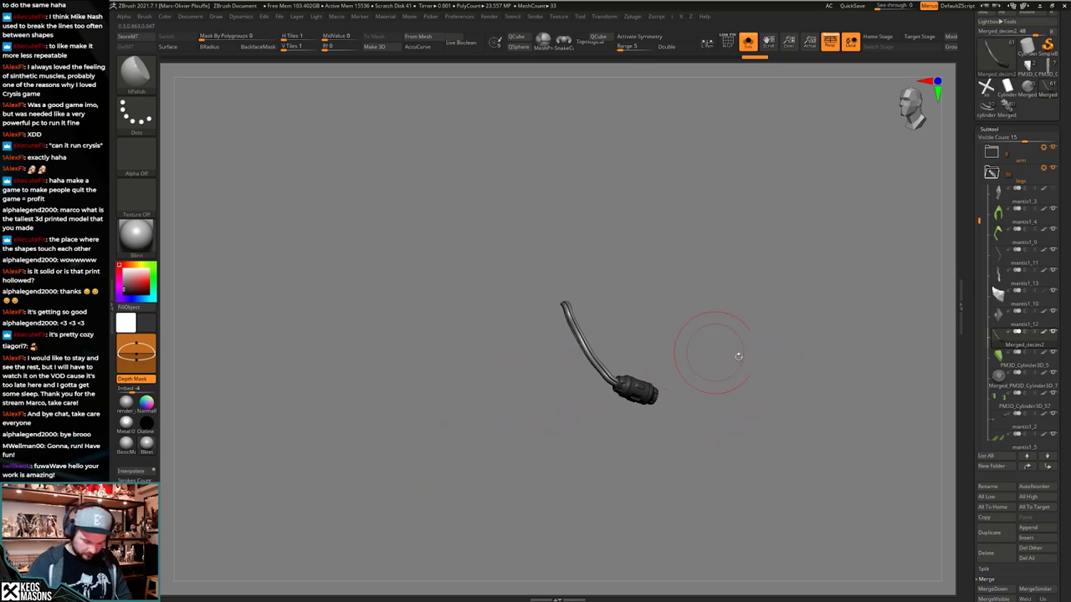
key("ctrl+f")
left_click(773, 433, "ctrl")
key("alt+s")
key("alt+s")
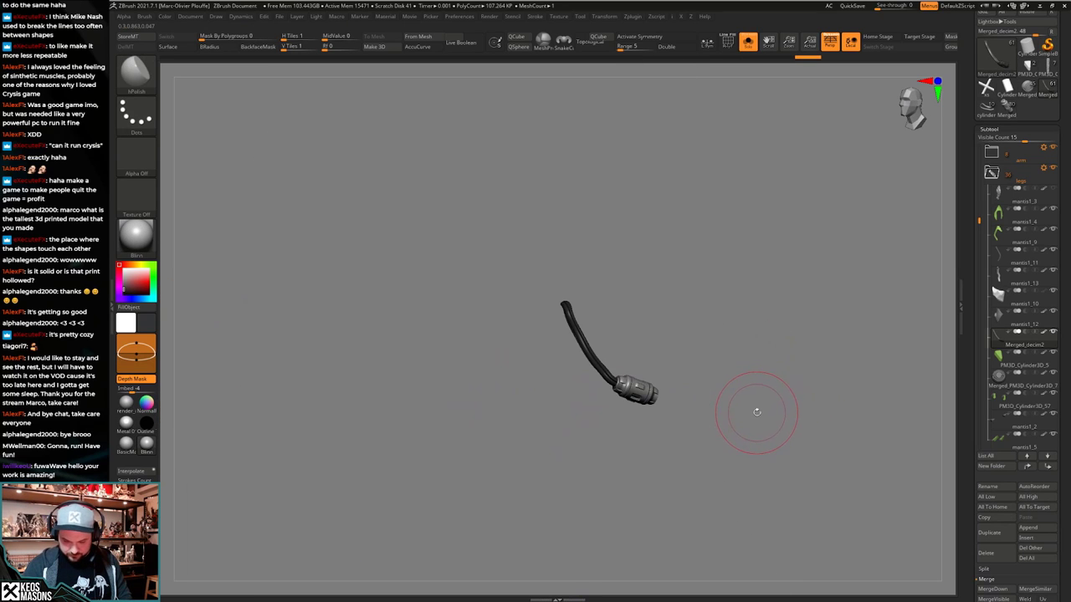
Fill the canister with a slightly lighter dark grey, show the full leg again and turn off Mrgb painting.
key("space")
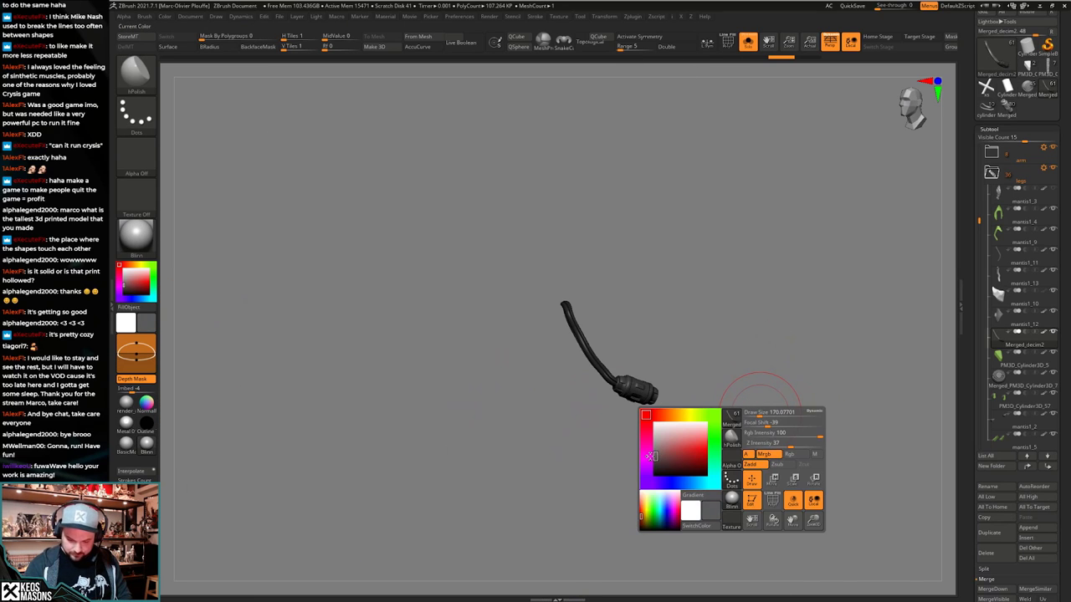
key("ctrl+f")
key("alt+s")
mouse_move(756, 427)
left_mouse_down()
mouse_move(726, 405)
mouse_move(735, 412)
left_mouse_up()
key("space")
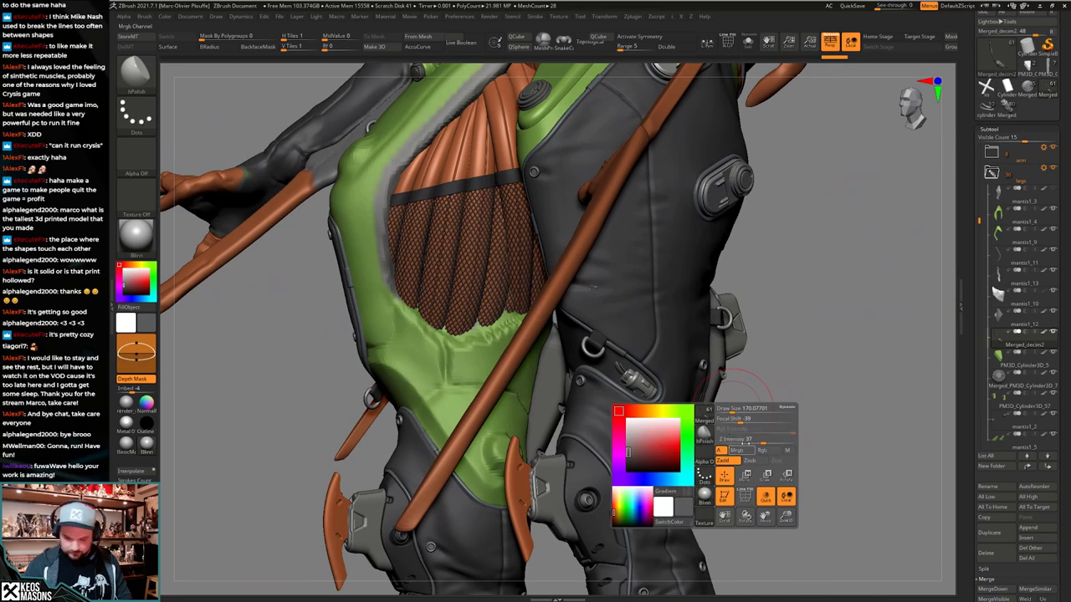
Select the mantis1_10 armor piece below the thigh mesh and set the active colour to a dusty pink-grey.
left_click_drag(651, 396, 622, 351)
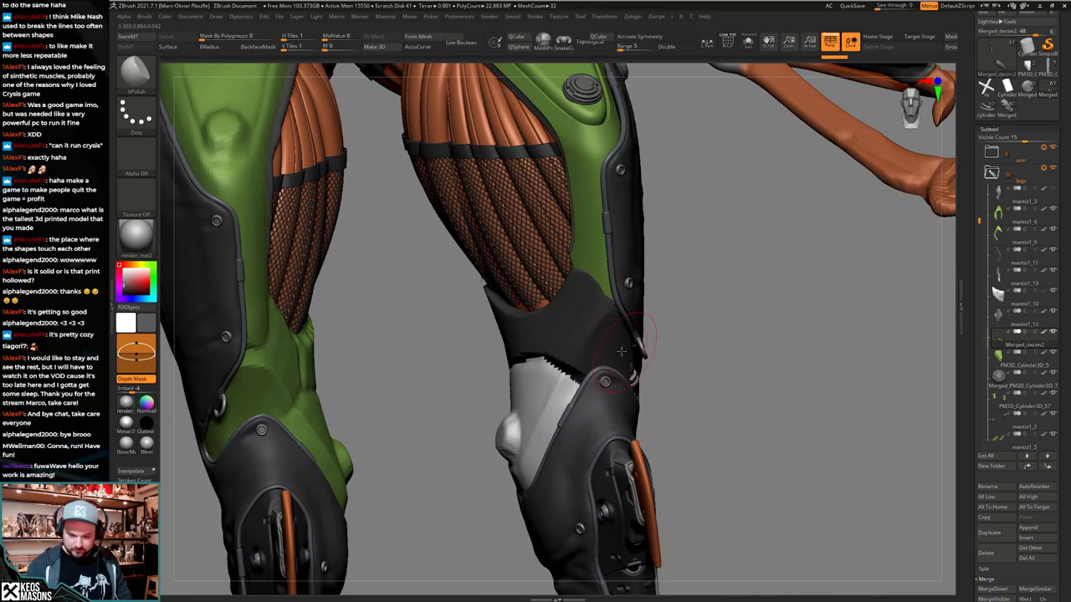
left_click(585, 298, "alt")
key("space")
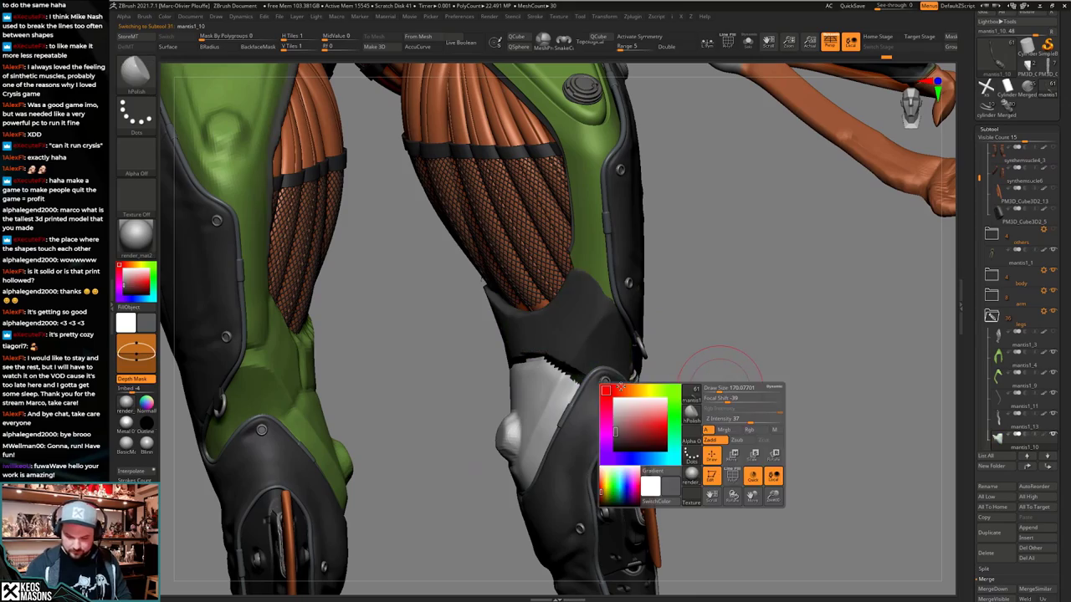
left_click(626, 410)
mouse_move(713, 377)
left_mouse_down()
mouse_move(575, 268)
mouse_move(727, 387)
mouse_move(726, 368)
left_mouse_up()
key("b")
key("space")
left_click_drag(459, 393, 588, 359)
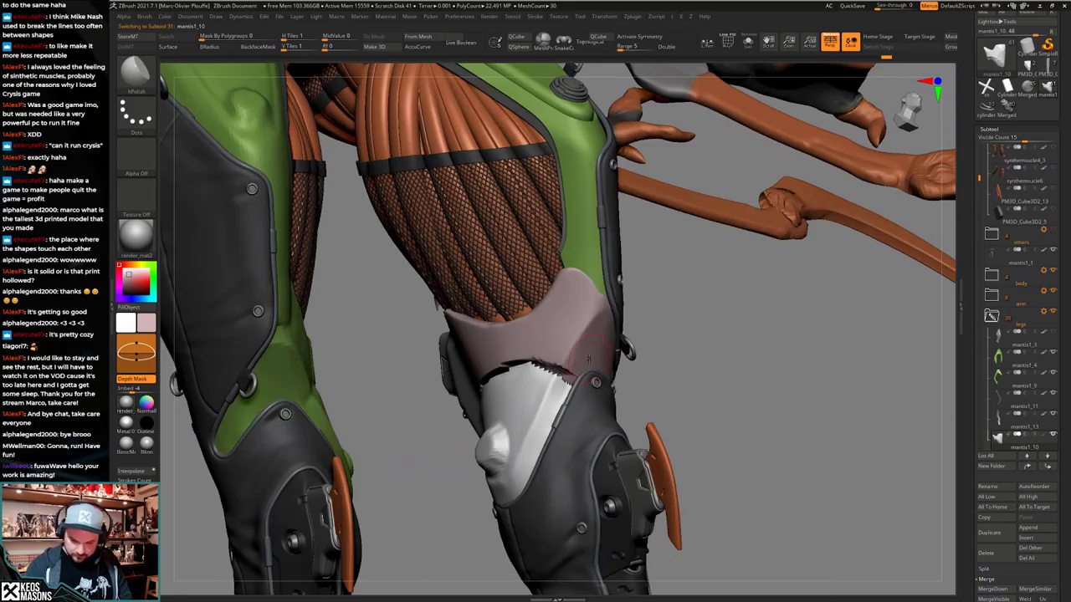